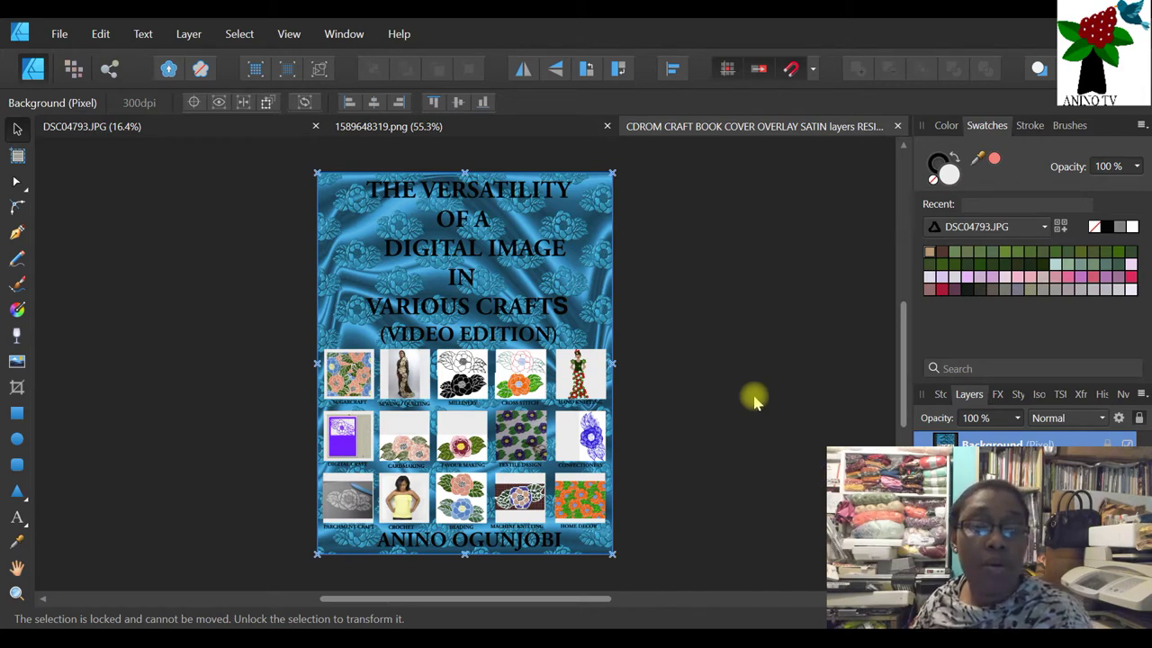
- Switch to the 1589648319.png document showing the 3-D book mockup
left_click(518, 131)
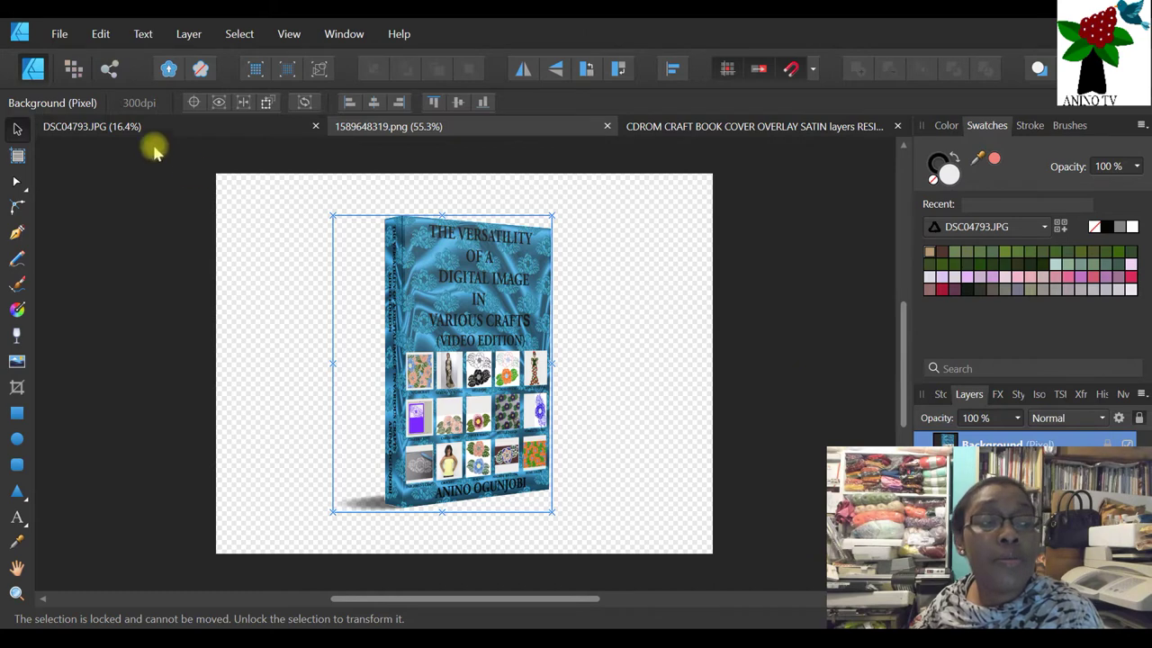
- Open the 'flower with leaves GIMP' sketch from the CD ROM CRAFTING folder
left_click(56, 39)
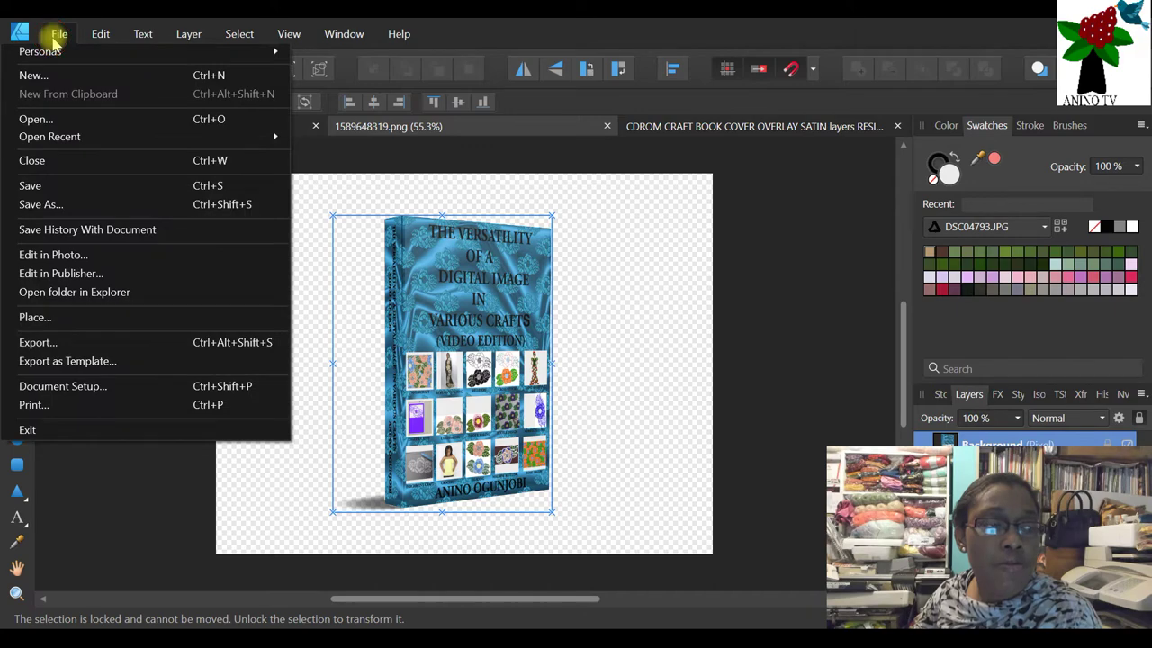
left_click(74, 124)
left_click_drag(684, 47, 614, 57)
scroll(654, 230, "down", 1)
scroll(655, 230, "down", 6)
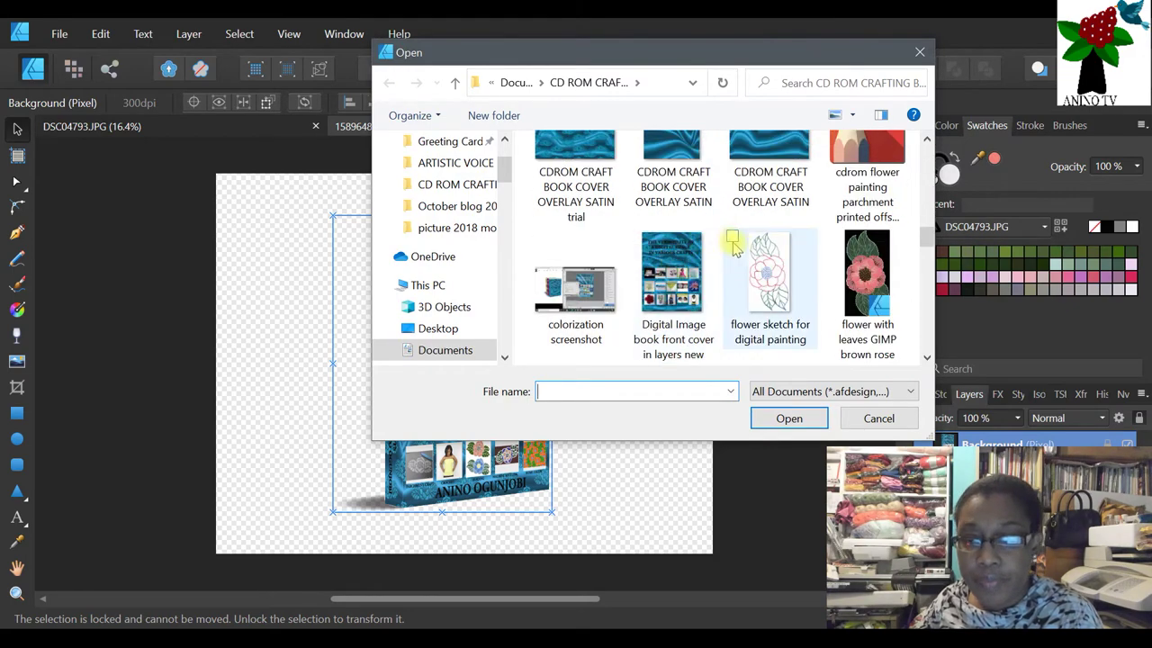
scroll(761, 279, "down", 3)
scroll(647, 270, "down", 3)
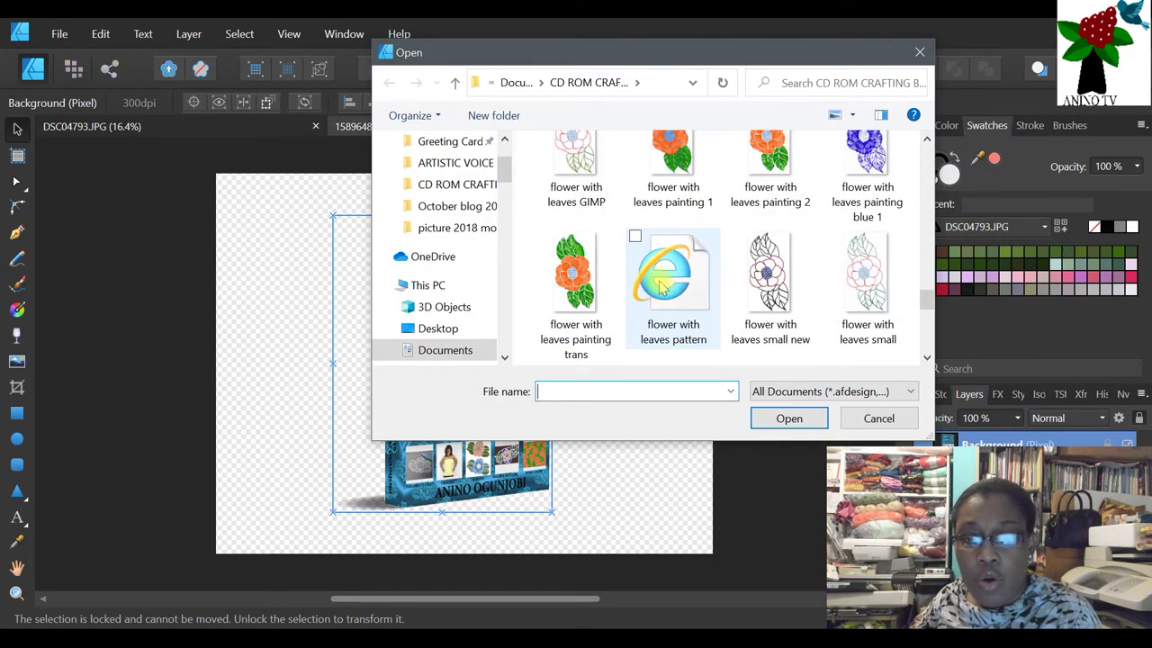
scroll(576, 261, "up", 2)
scroll(575, 265, "down", 1)
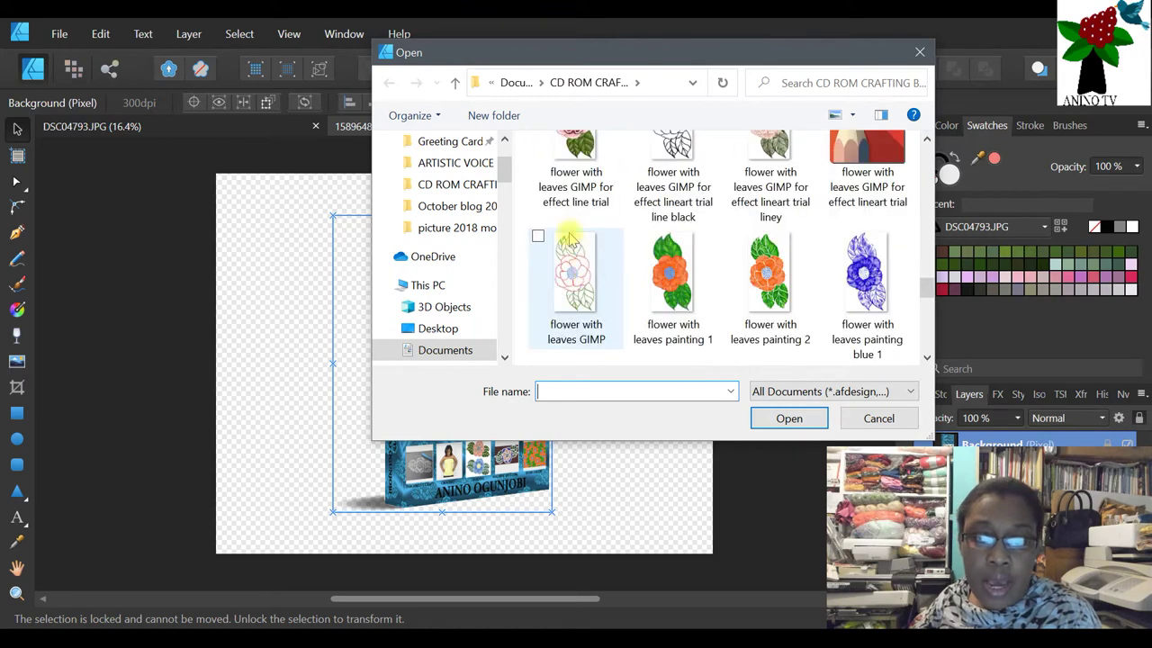
left_click(576, 262)
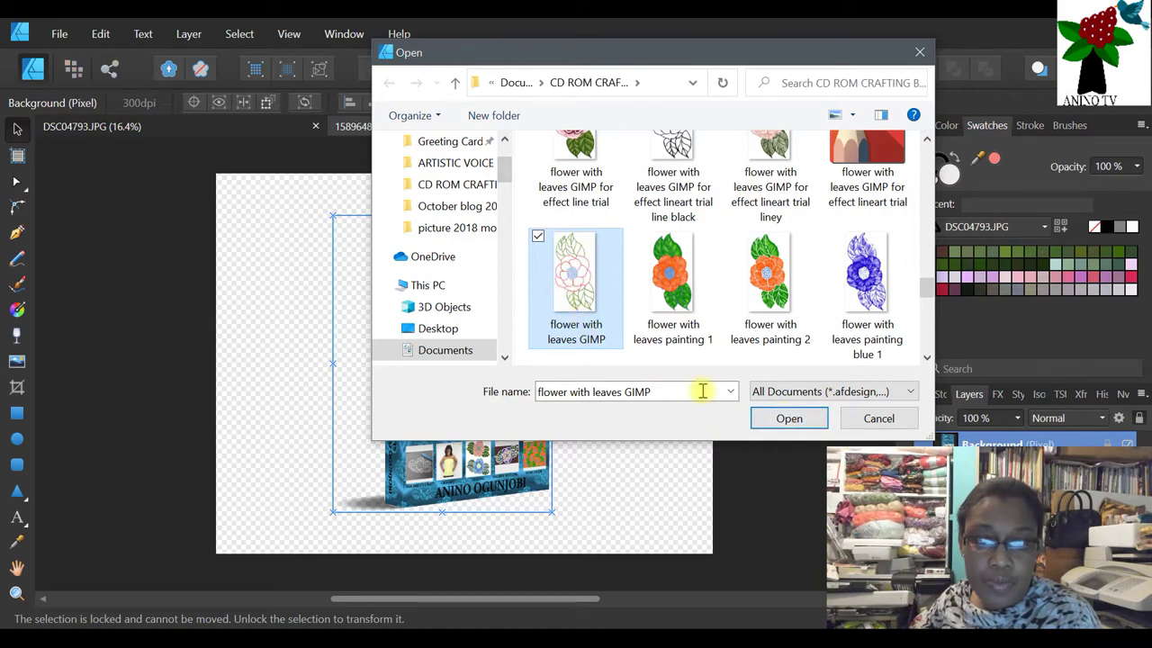
left_click(788, 419)
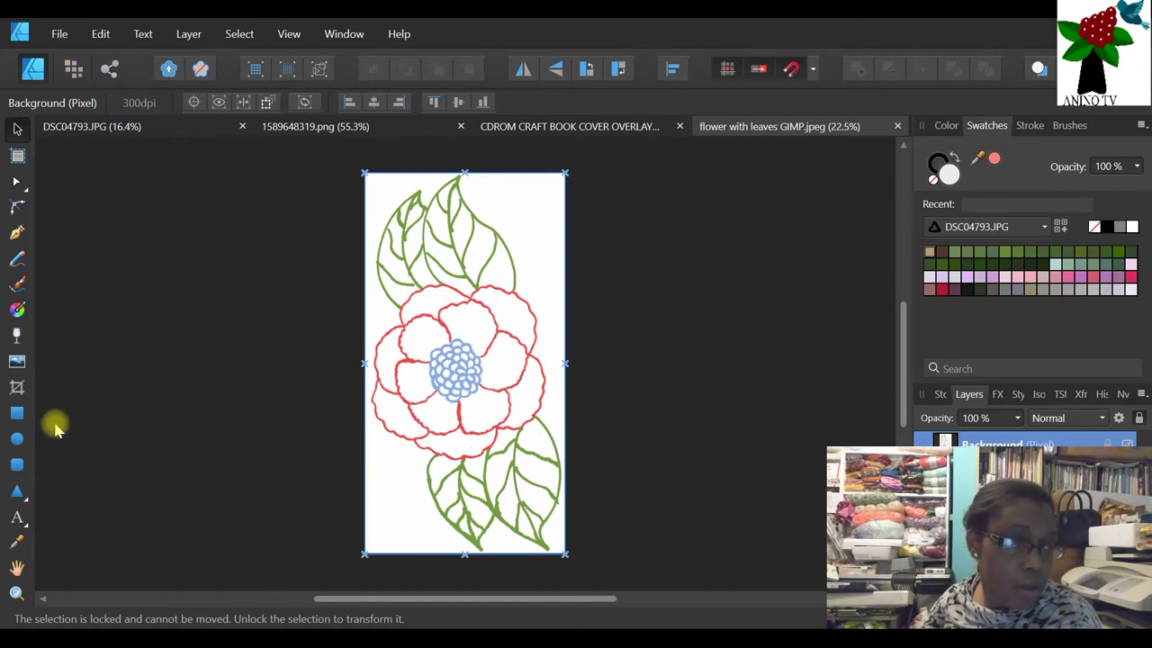
- Set up the Pen tool with a 0.8 pt stroke width and no fill
left_click(17, 233)
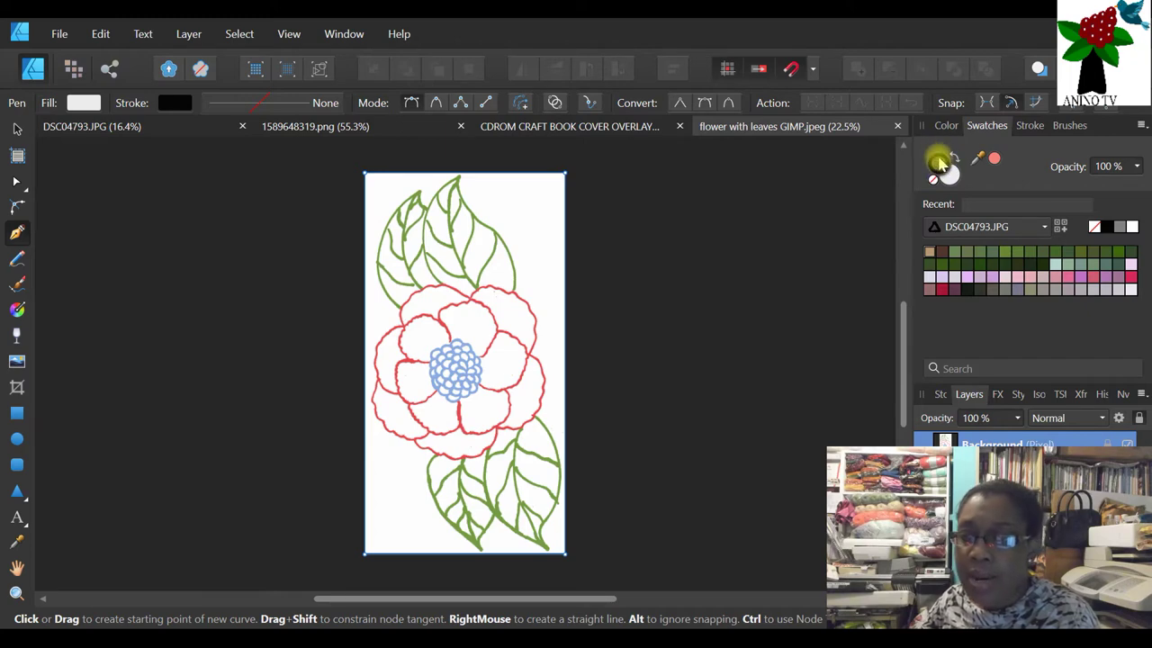
left_click(1026, 127)
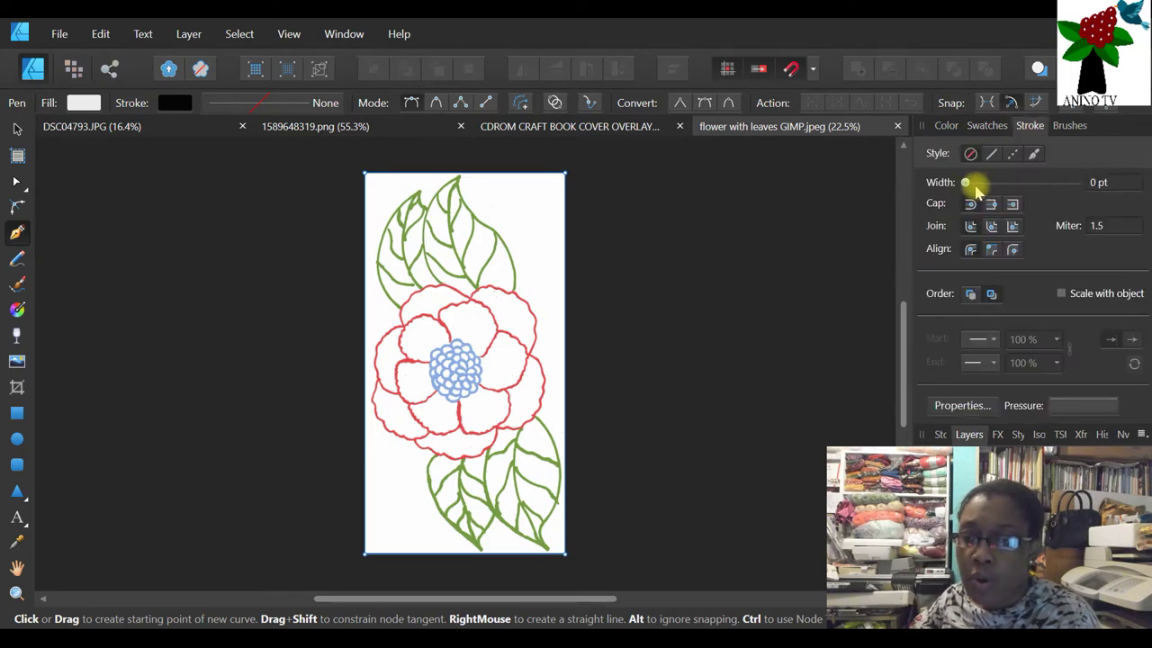
left_click(972, 182)
left_click_drag(973, 183, 986, 184)
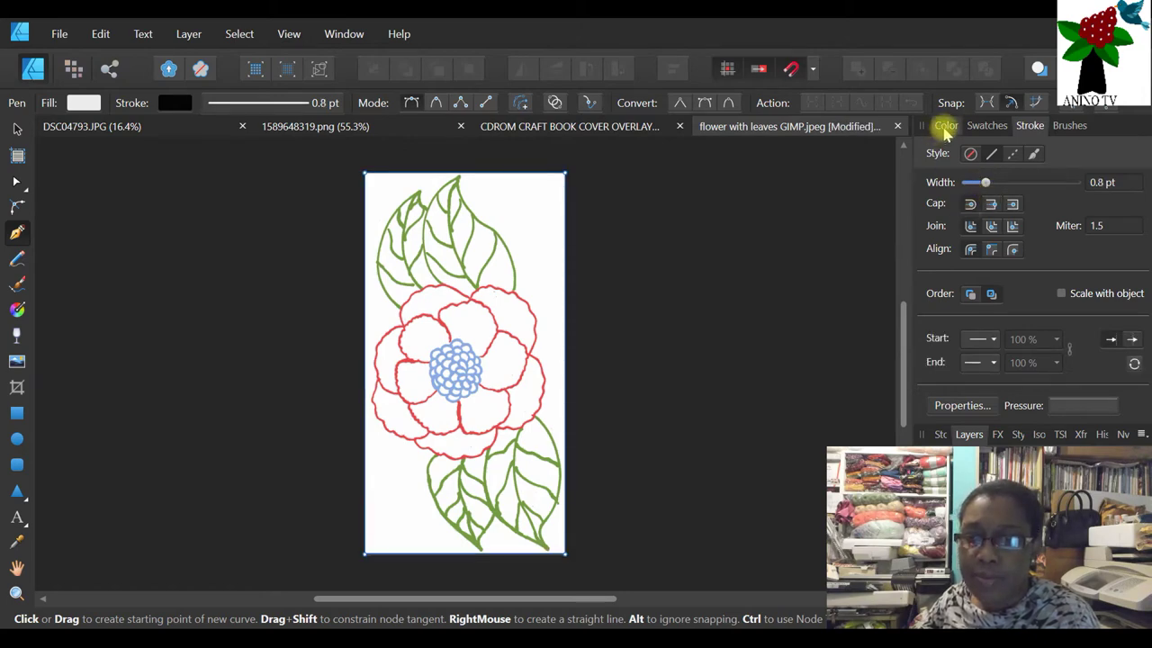
left_click(946, 126)
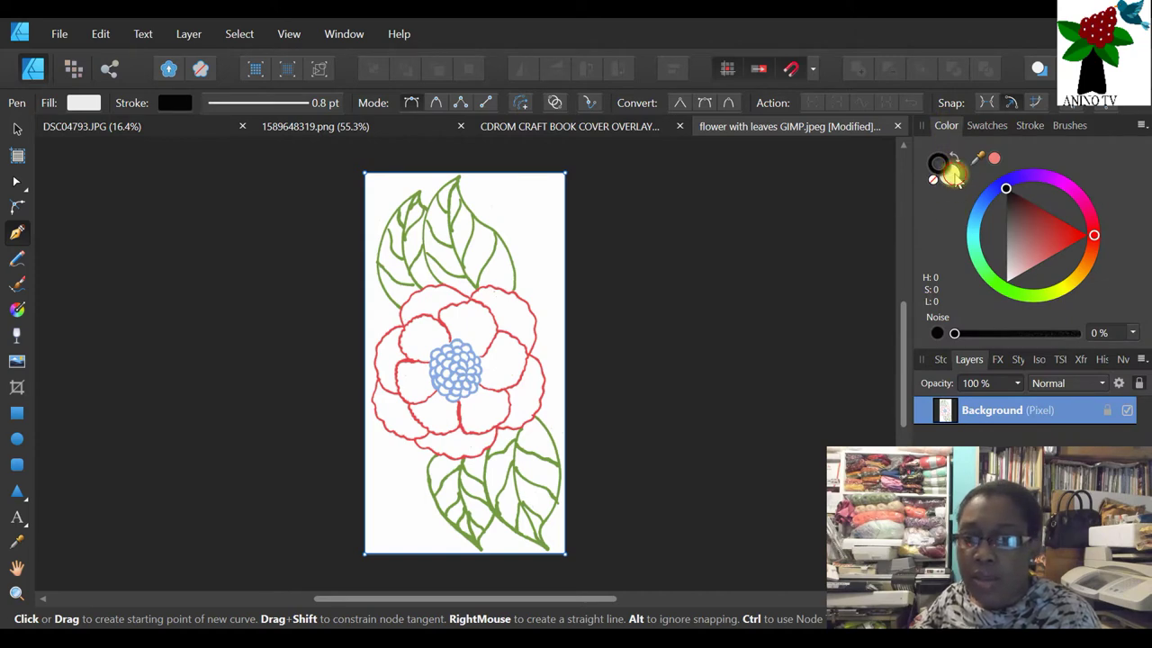
left_click(952, 175)
left_click(932, 179)
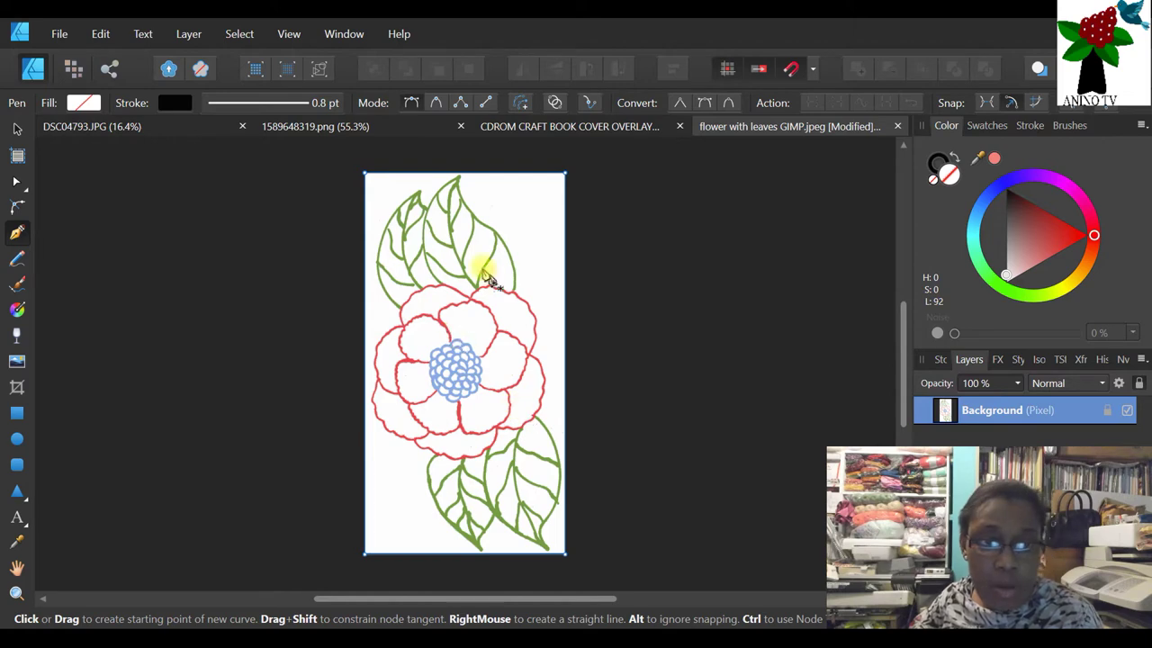
- Zoom in on the top leaves and make the black stroke the active colour for the Pen
left_click(16, 593)
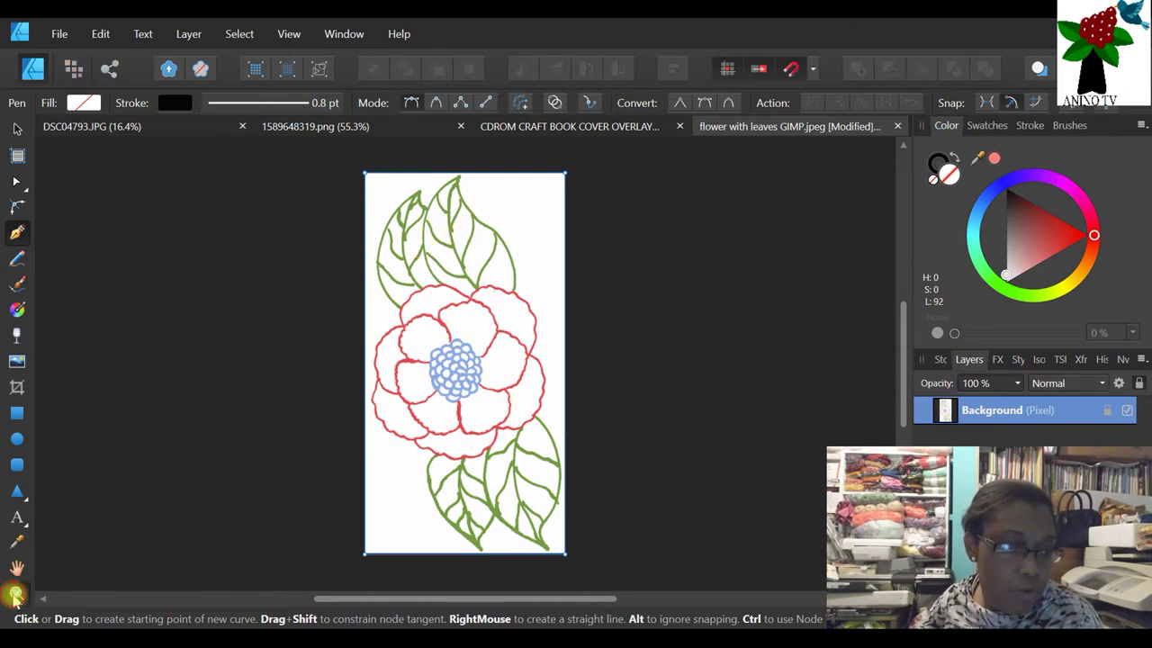
left_click(387, 186)
left_click(392, 180)
left_click(394, 177)
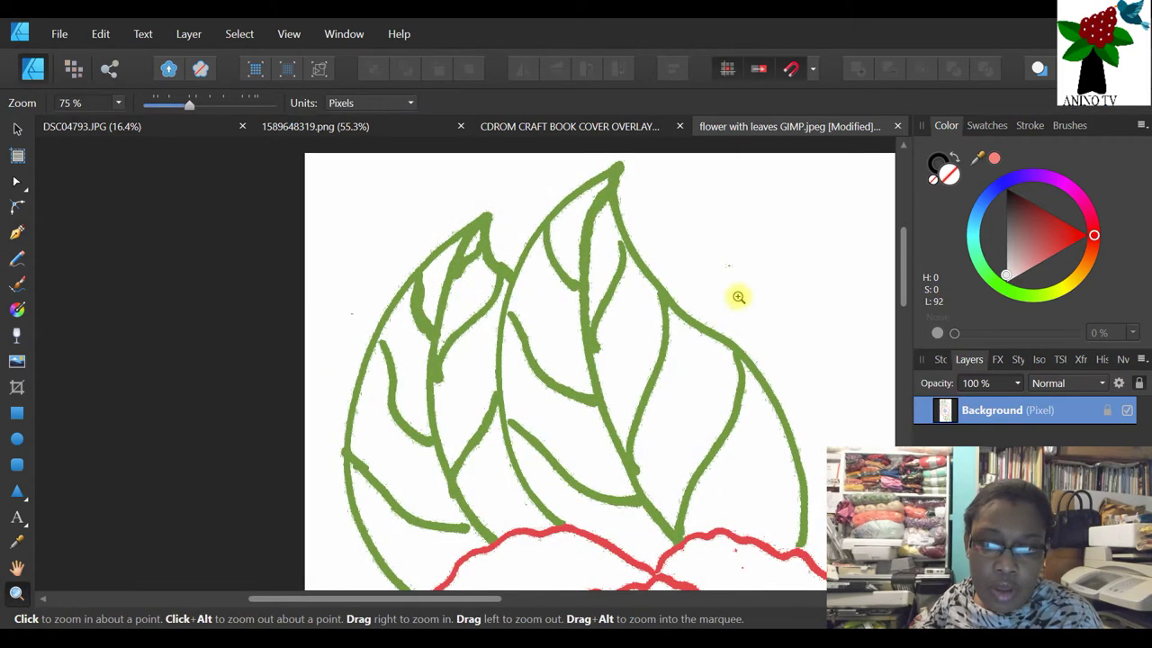
scroll(902, 276, "down", 2)
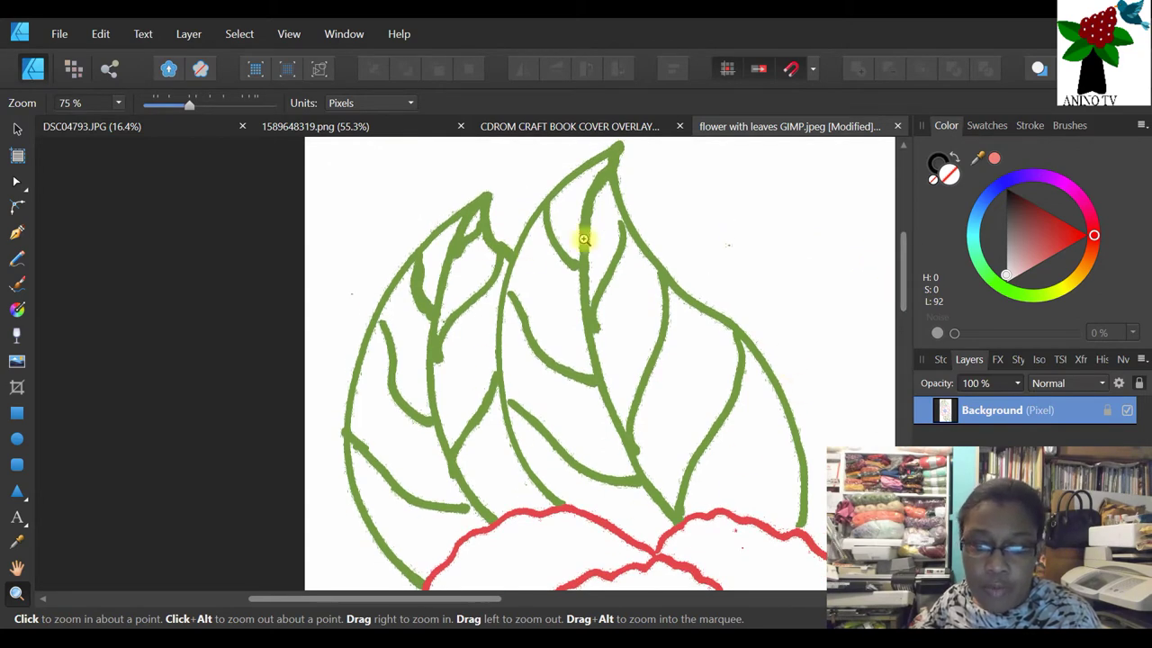
left_click(16, 236)
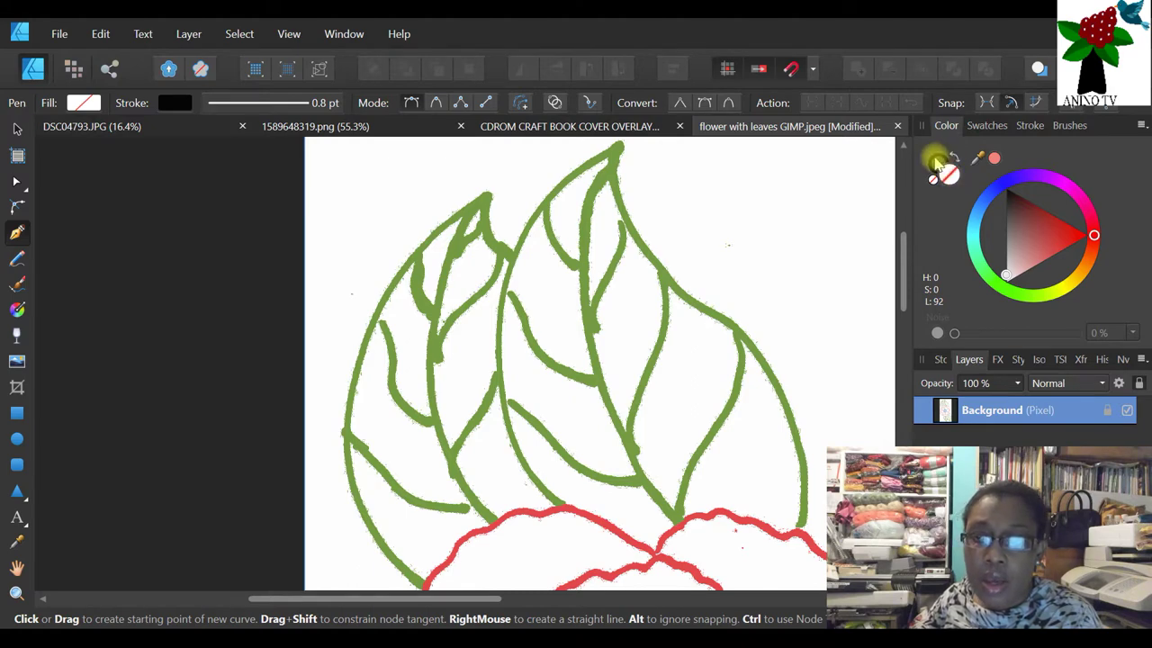
left_click(937, 165)
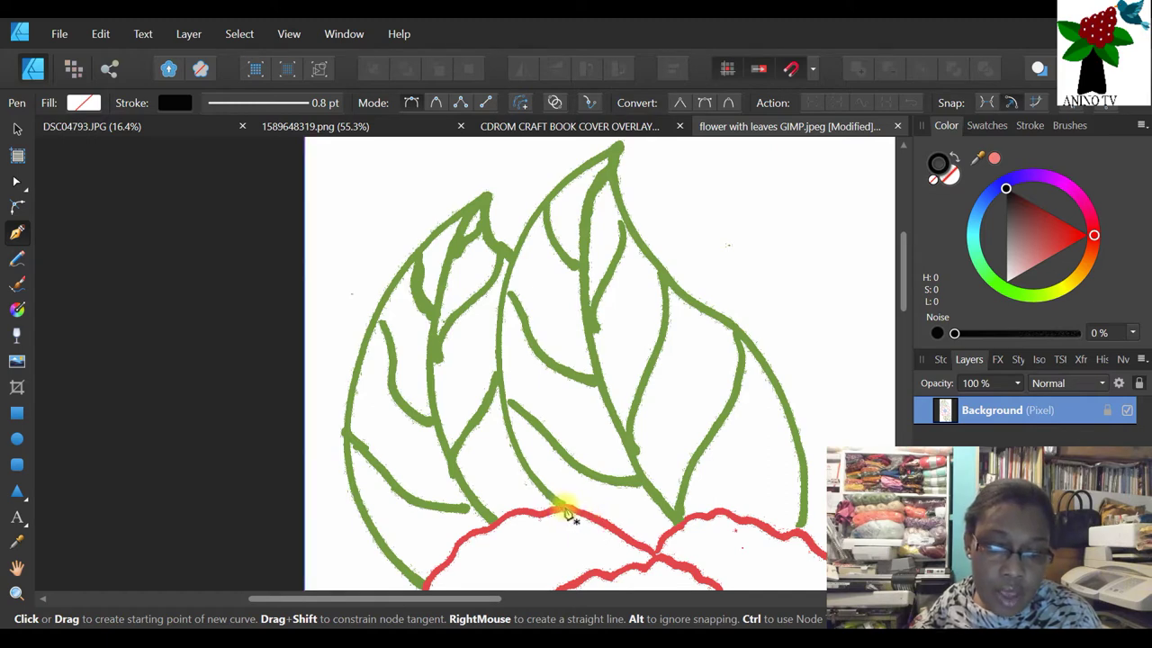
- Trace the right upper leaf's left edge from the red petal edge up to its tip
left_click(564, 509)
left_click(532, 474)
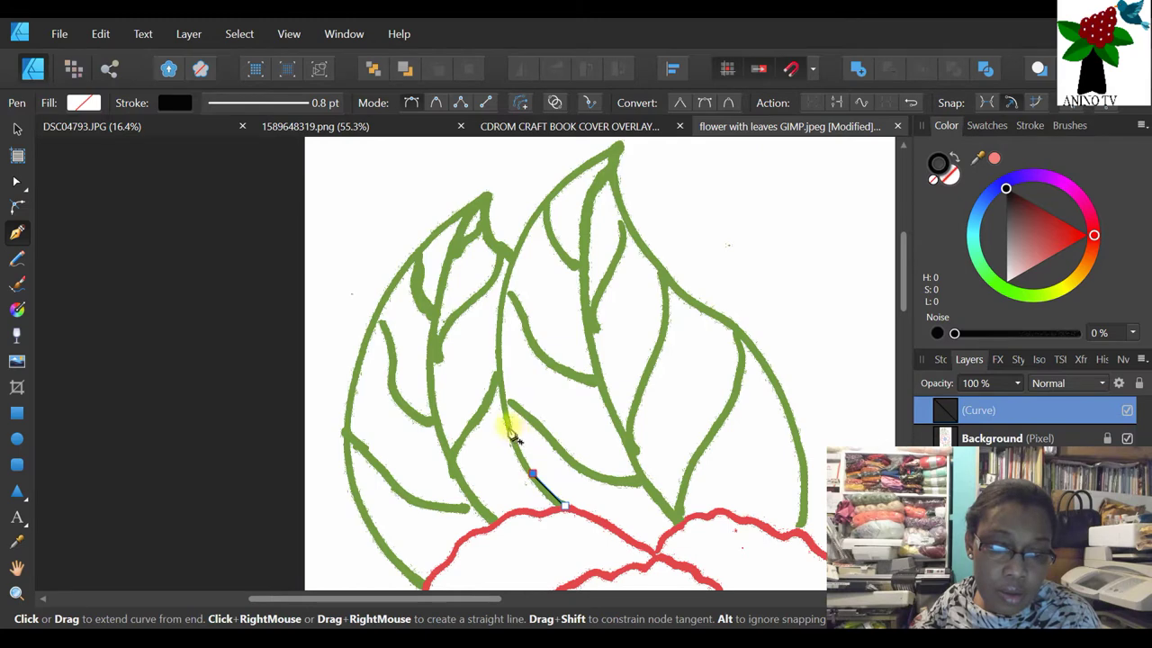
left_click(507, 424)
left_click(501, 361)
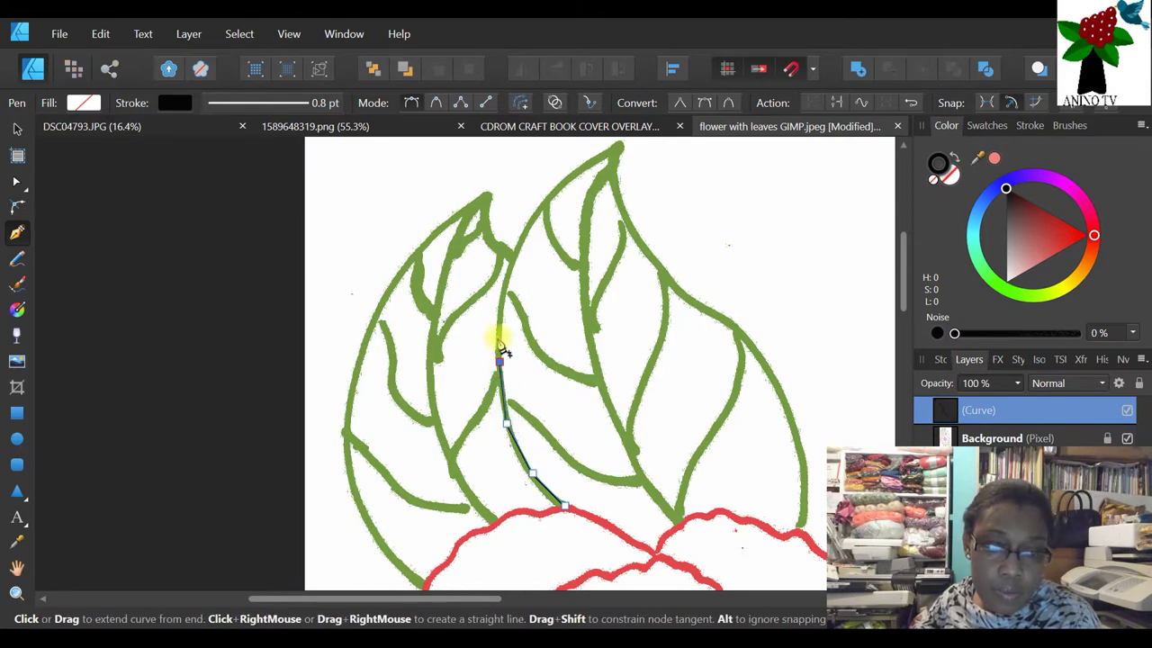
left_click(502, 307)
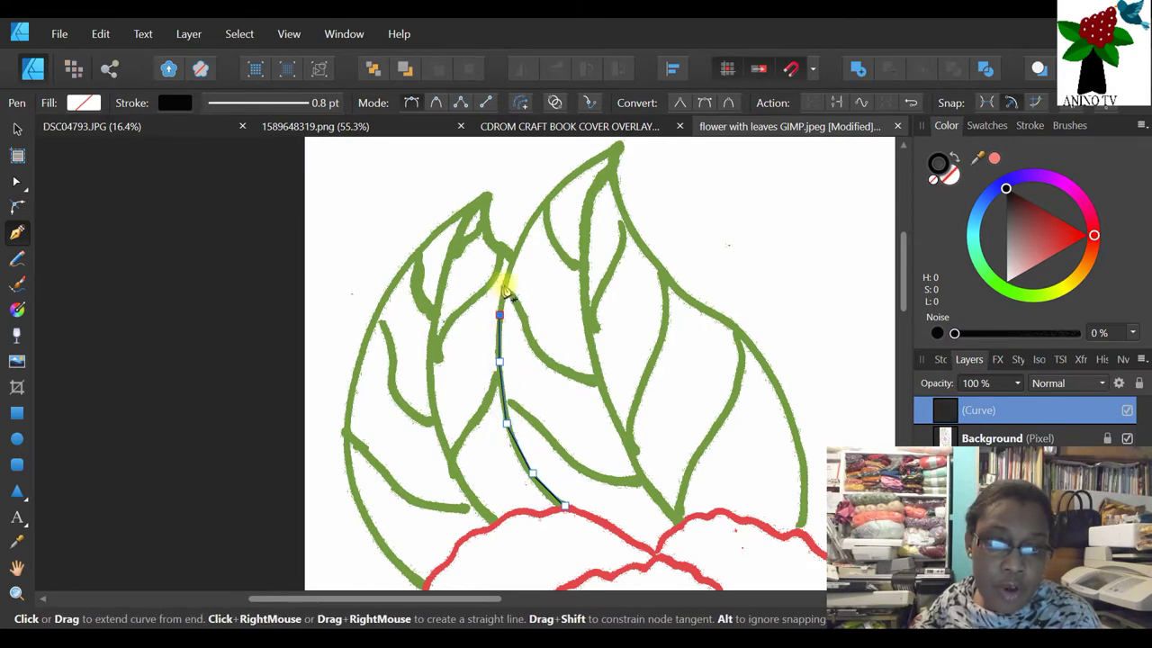
left_click(509, 268)
left_click(521, 237)
left_click(539, 209)
left_click(564, 175)
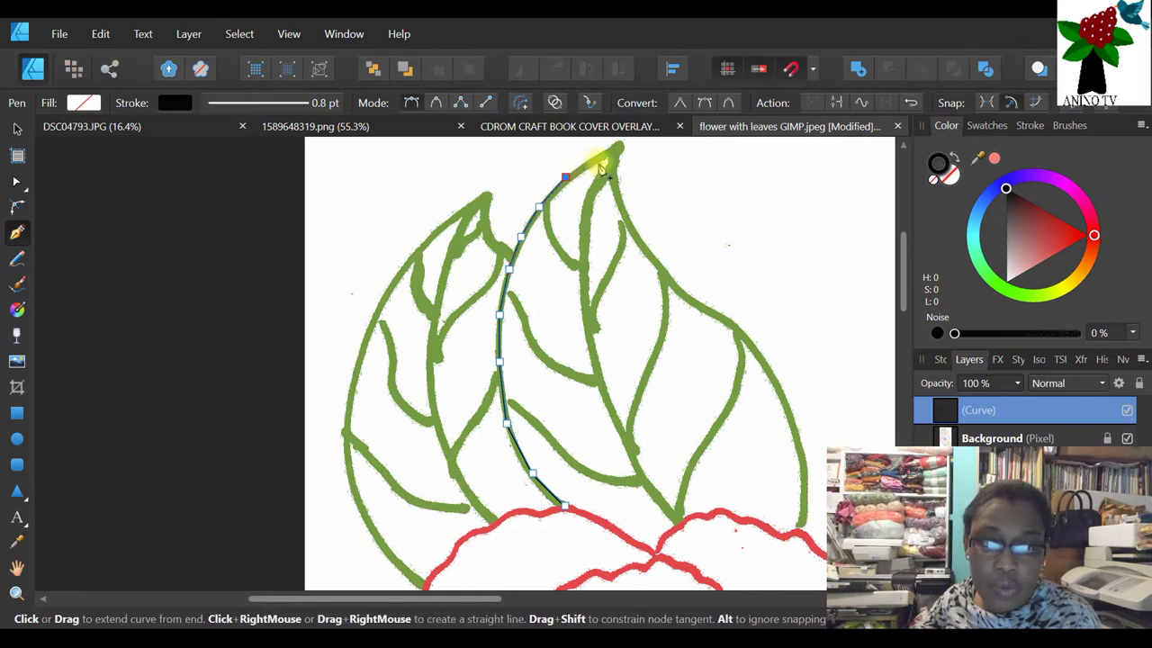
left_click(596, 160)
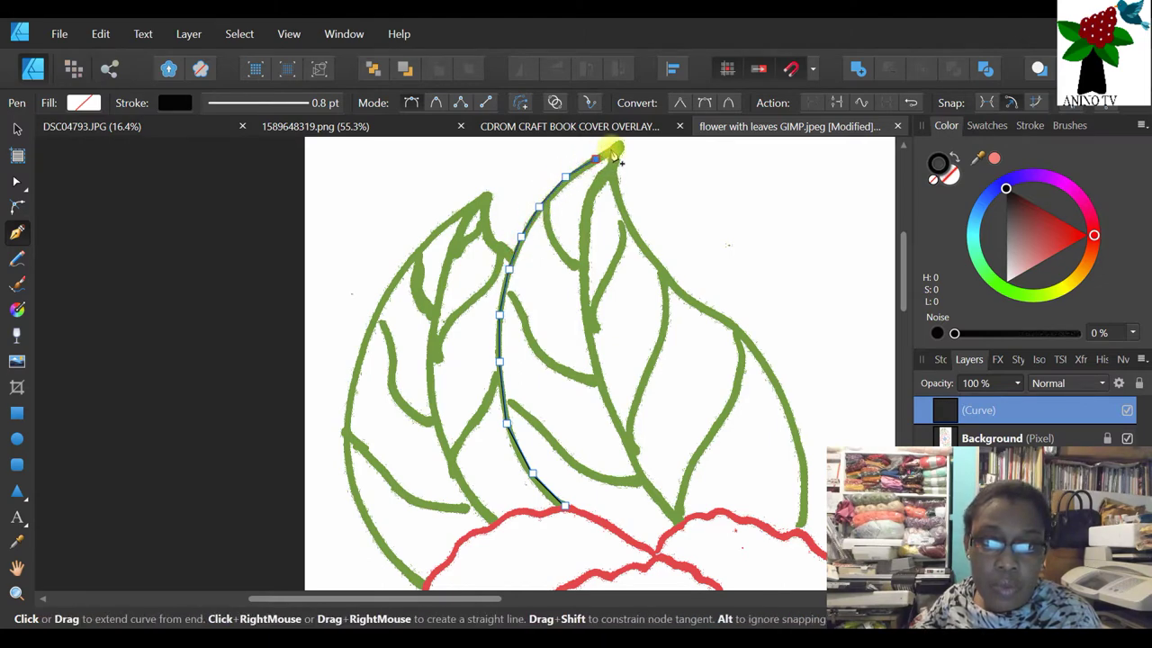
left_click(616, 144)
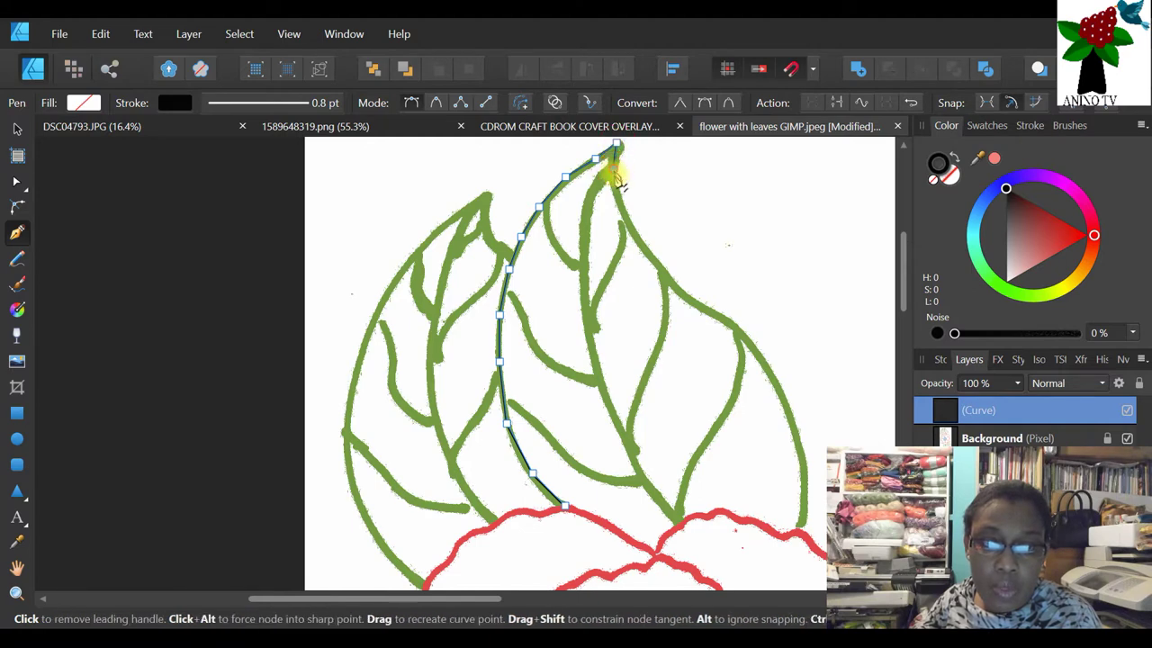
- Trace the leaf's right edge down to its base and close the path along the petal edge
left_click(625, 217)
left_click(656, 259)
left_click(674, 285)
left_click(703, 306)
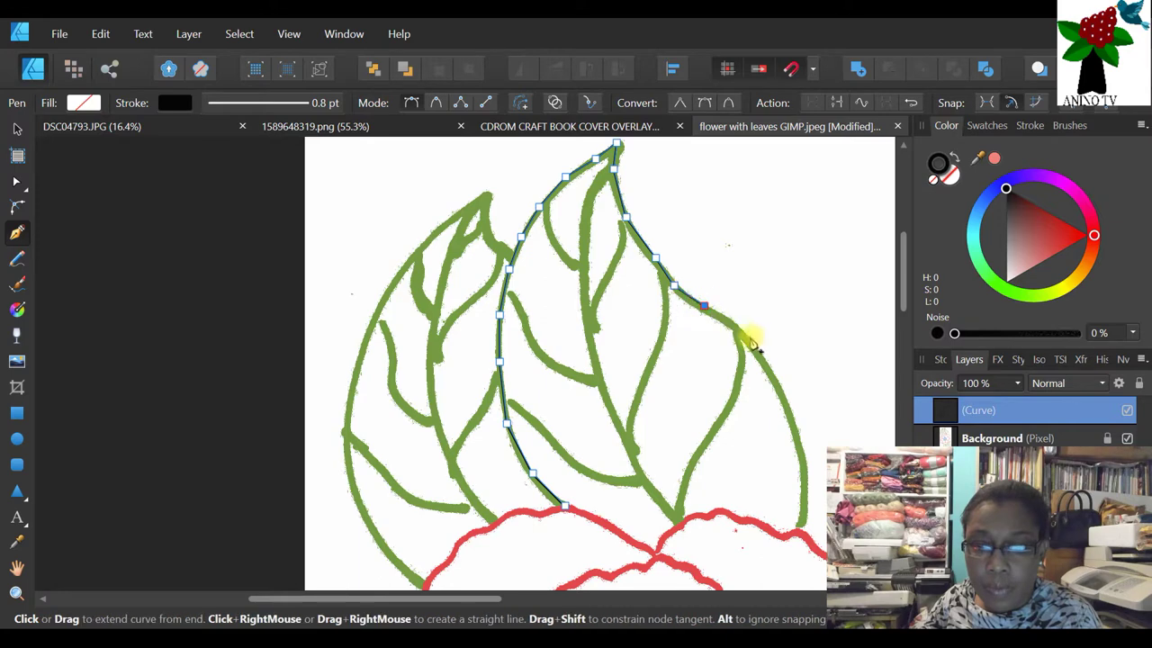
left_click(741, 333)
left_click(776, 384)
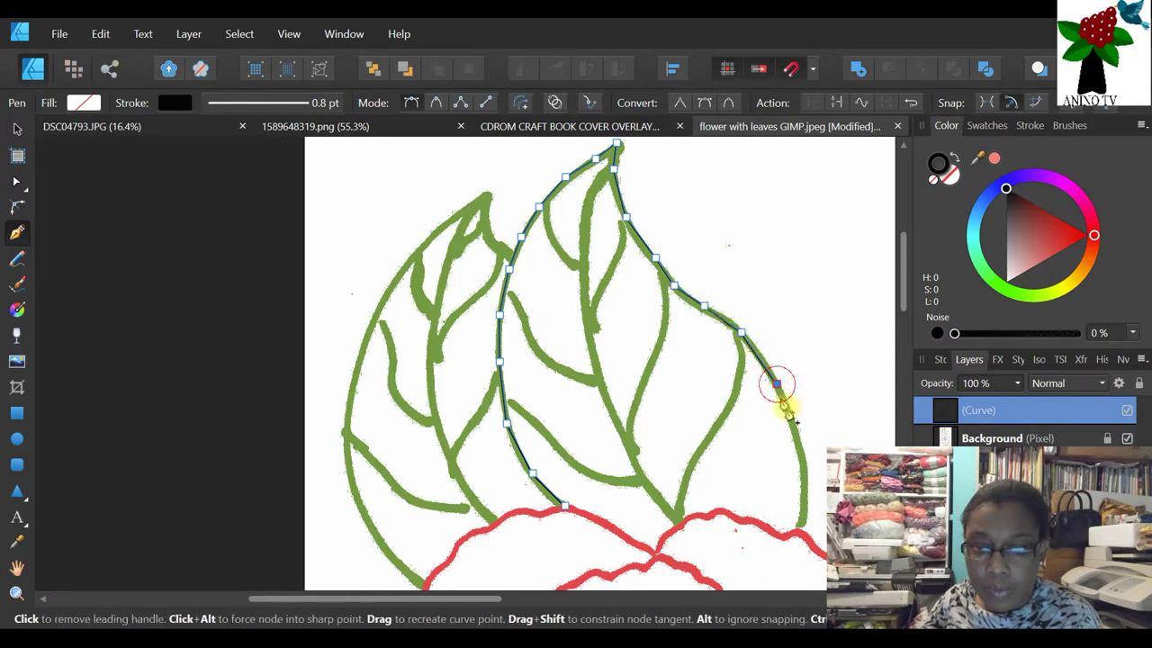
left_click(801, 446)
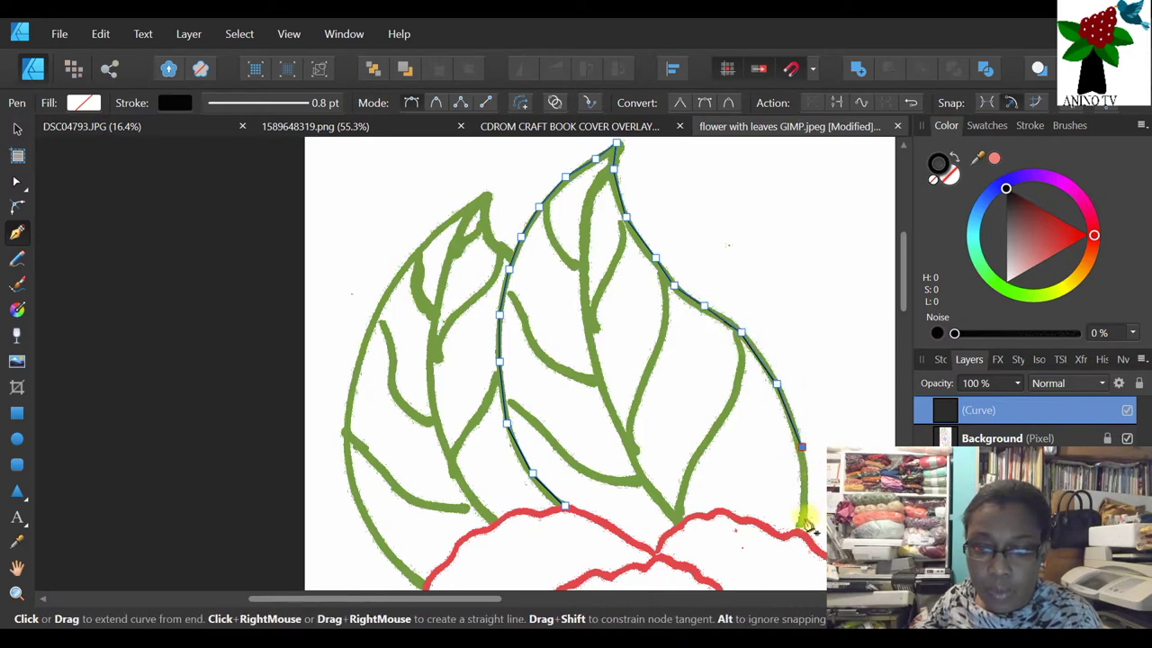
left_click(799, 528)
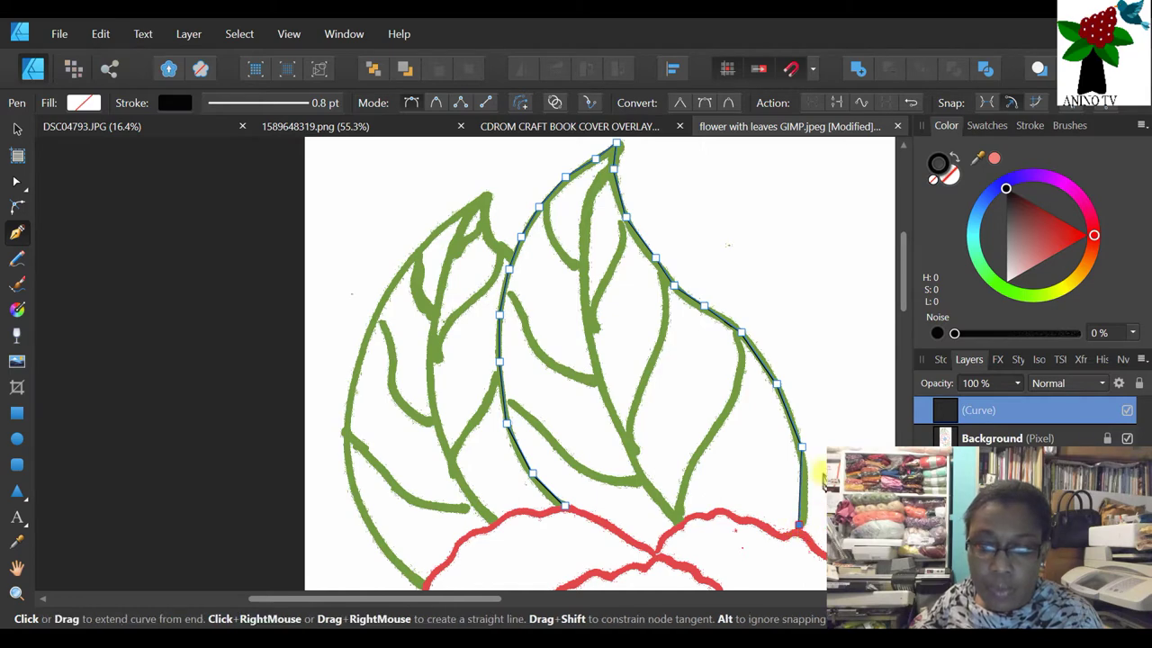
scroll(821, 454, "down", 3)
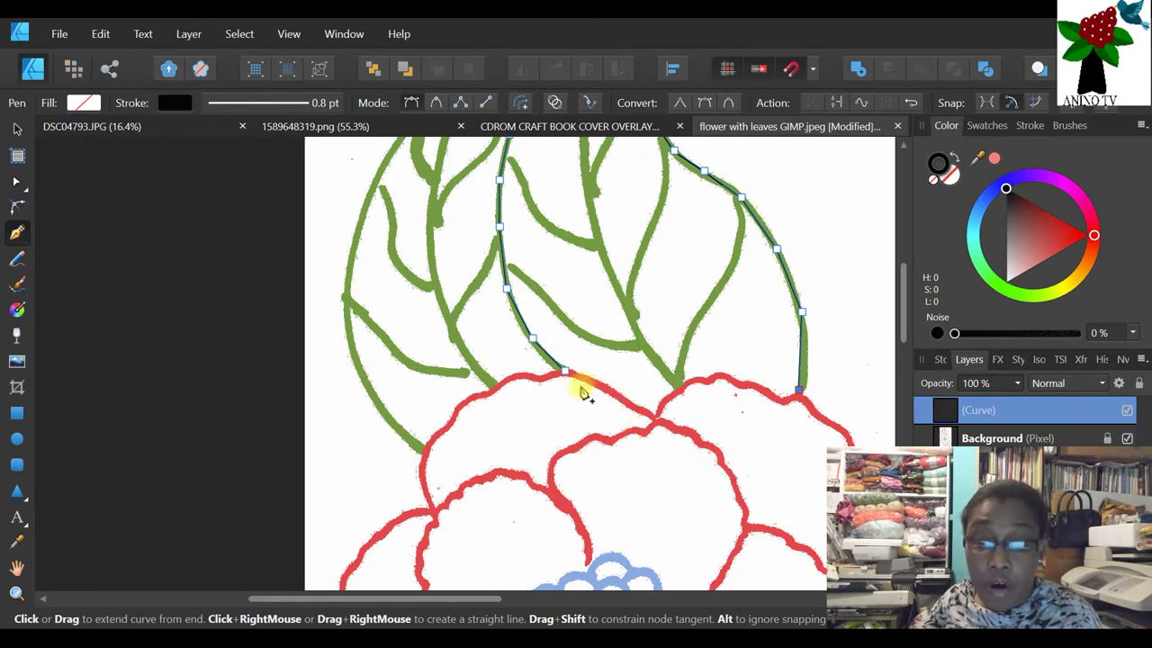
left_click(742, 439)
left_click(662, 435)
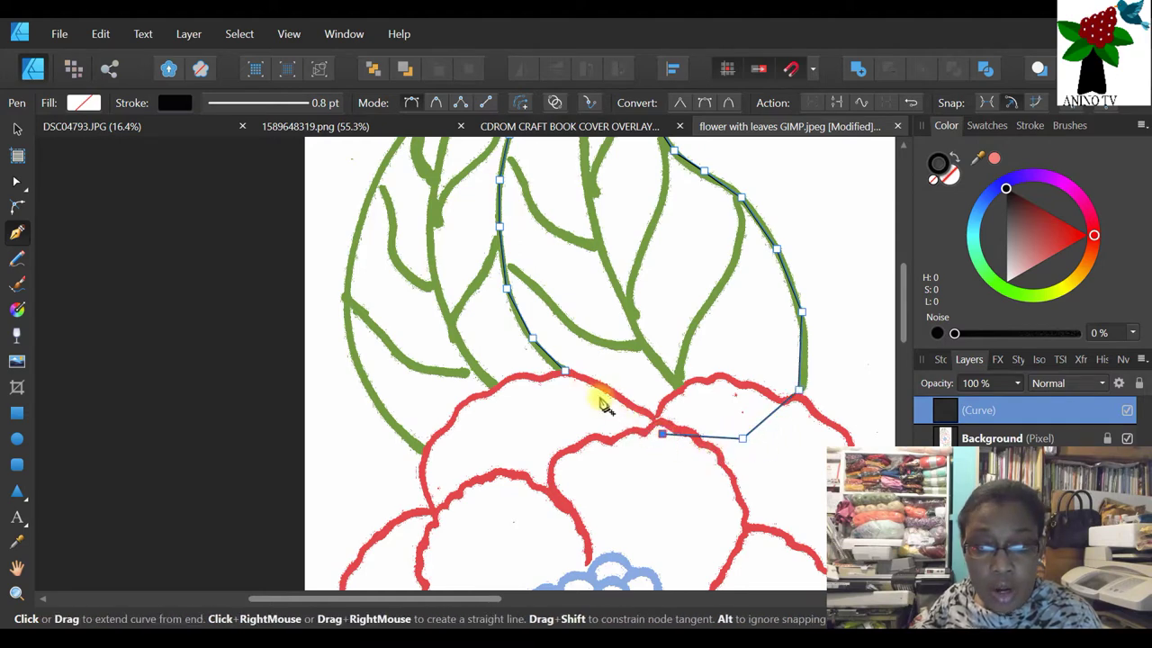
left_click(565, 372)
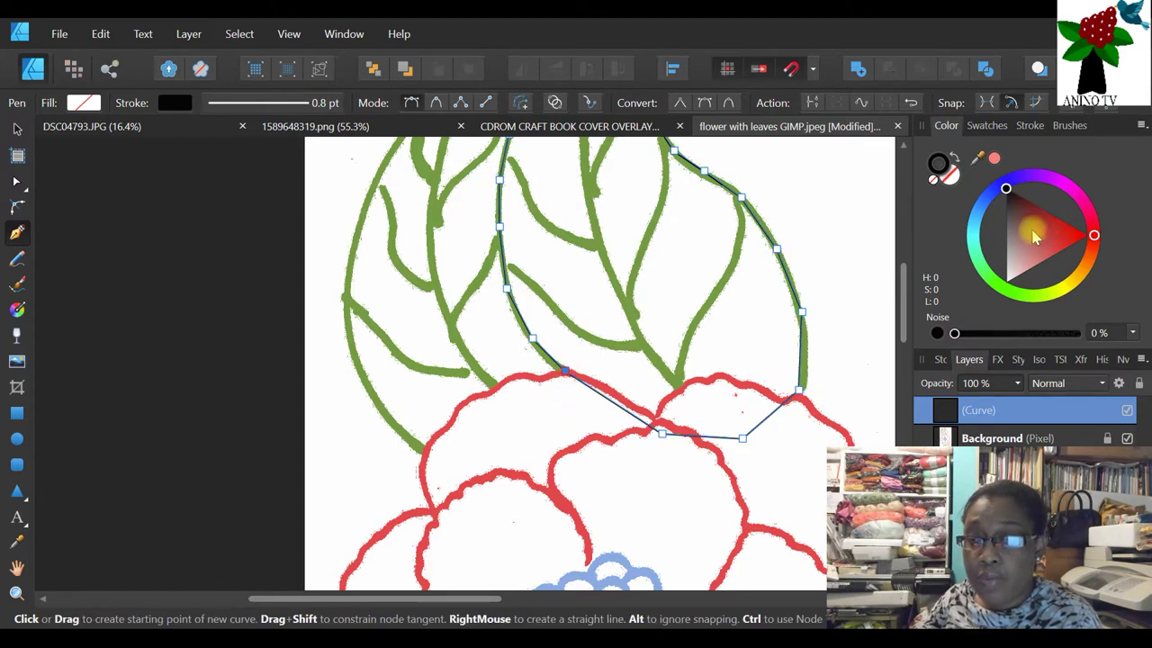
- Fill the traced leaf shape pinkish red with no stroke and zoom out slightly
left_click(1031, 241)
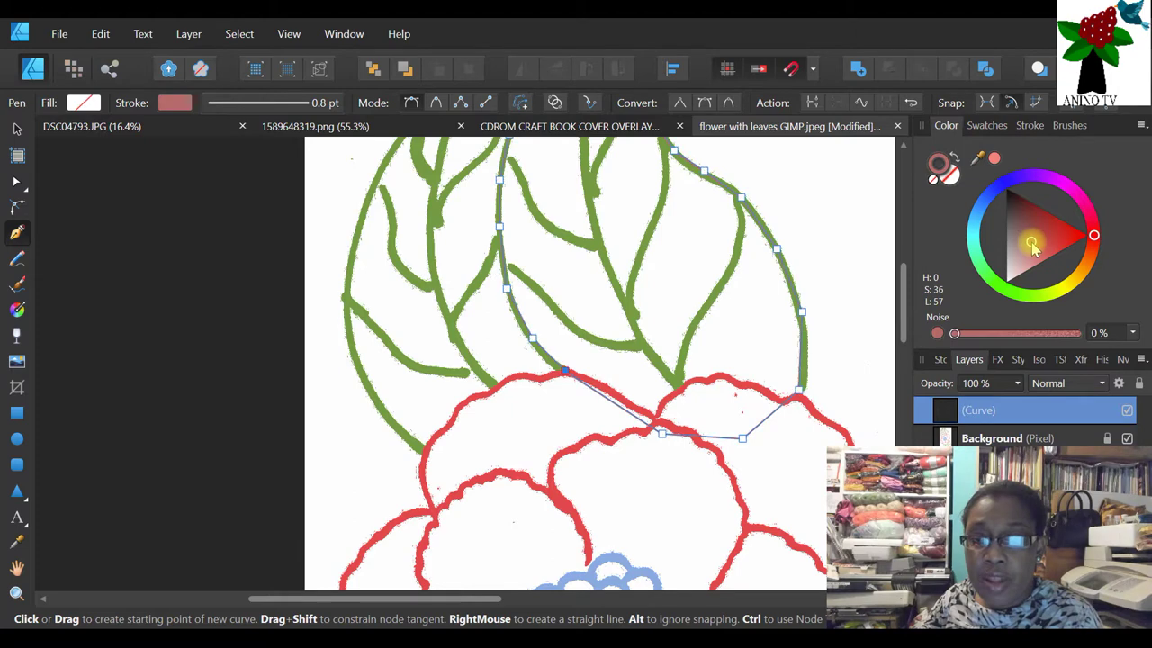
left_click(951, 158)
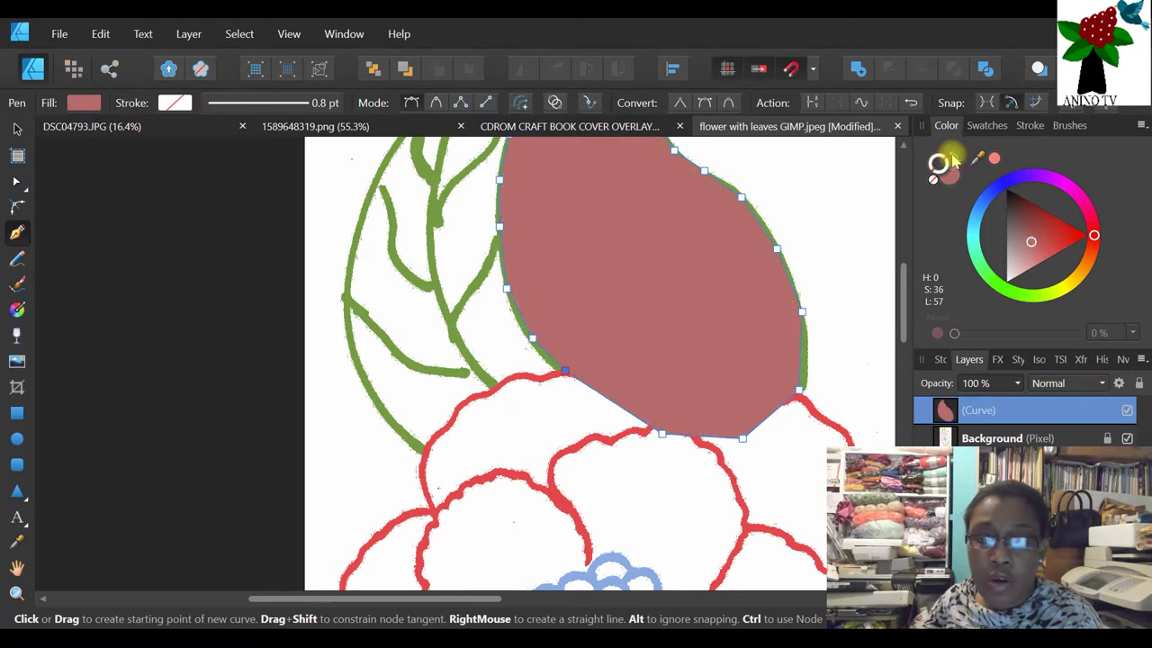
scroll(869, 237, "up", 4)
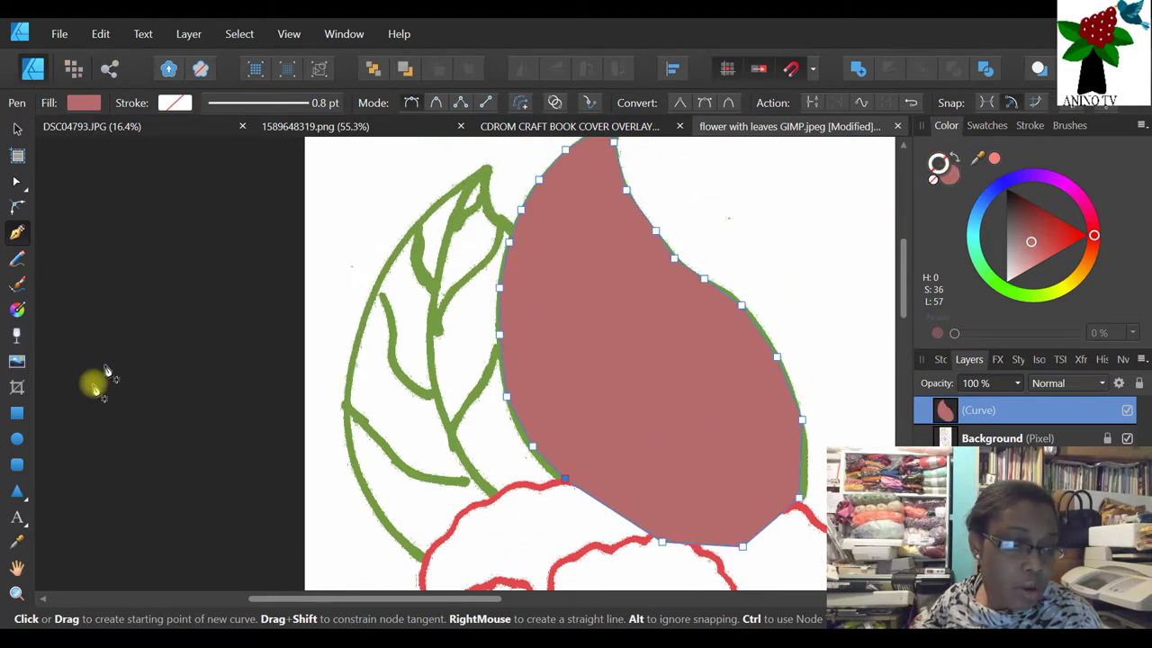
left_click(14, 598)
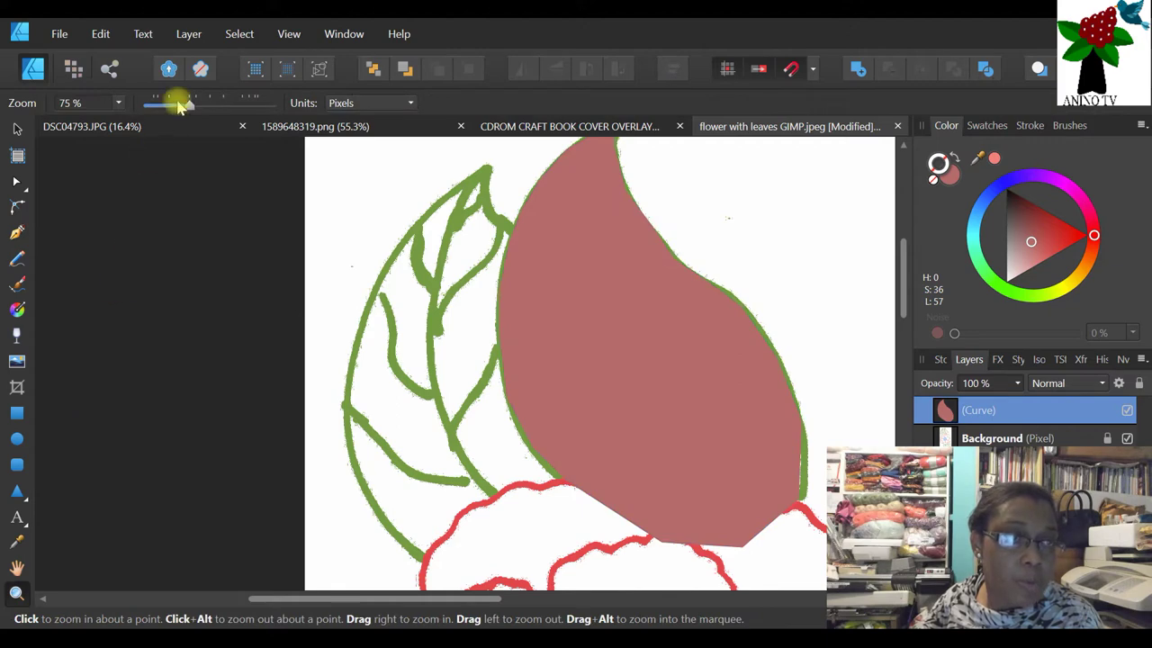
left_click_drag(185, 106, 173, 107)
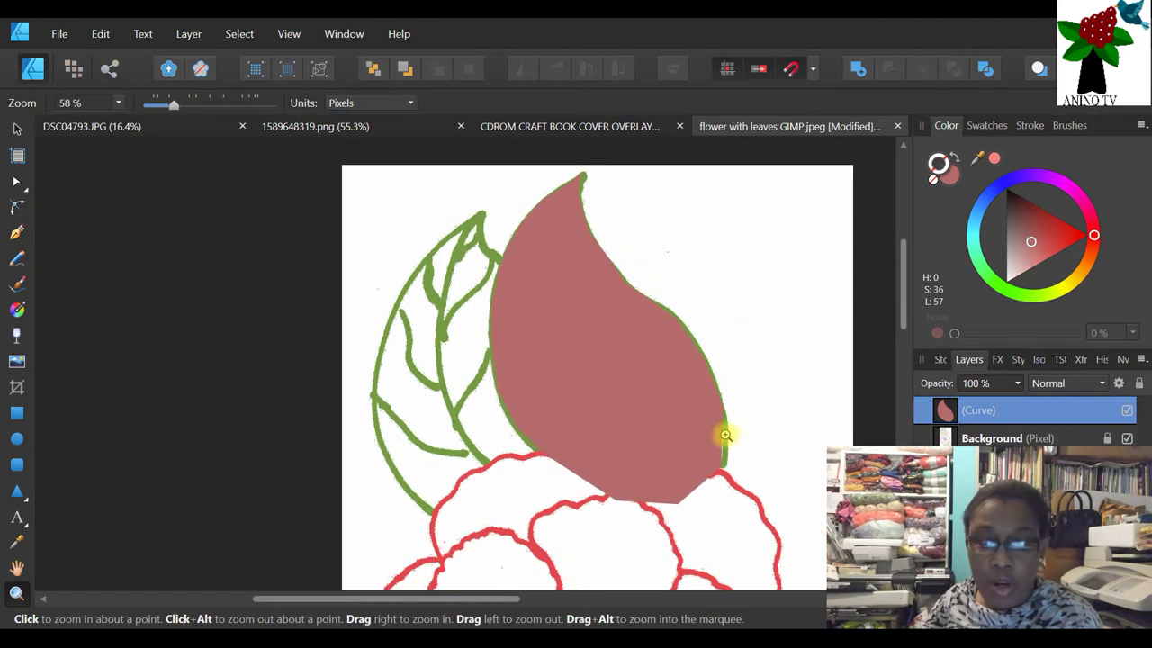
- Change the leaf shape to a black outline with no fill
left_click(16, 129)
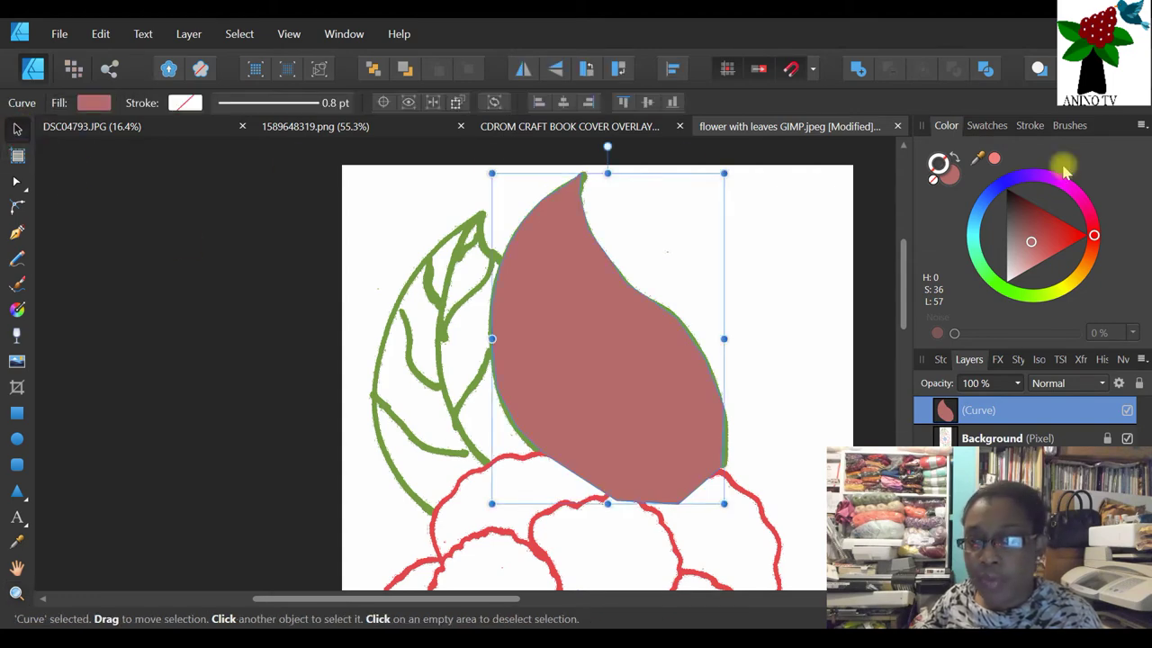
left_click(940, 162)
left_click(1006, 189)
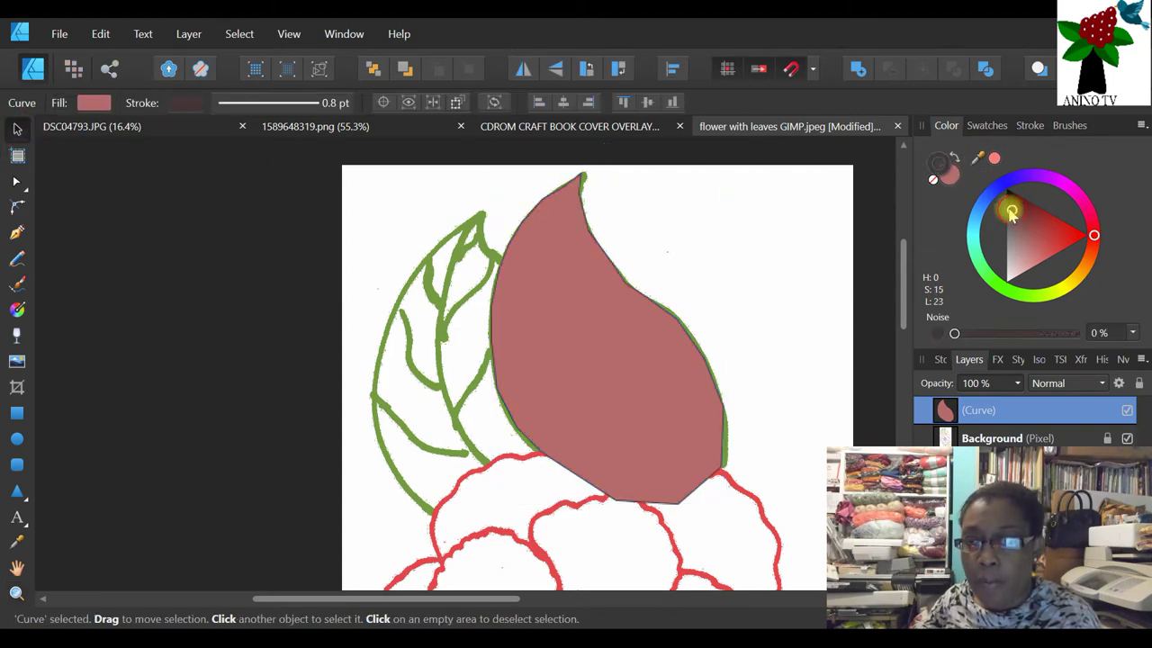
left_click(933, 180)
left_click(791, 316)
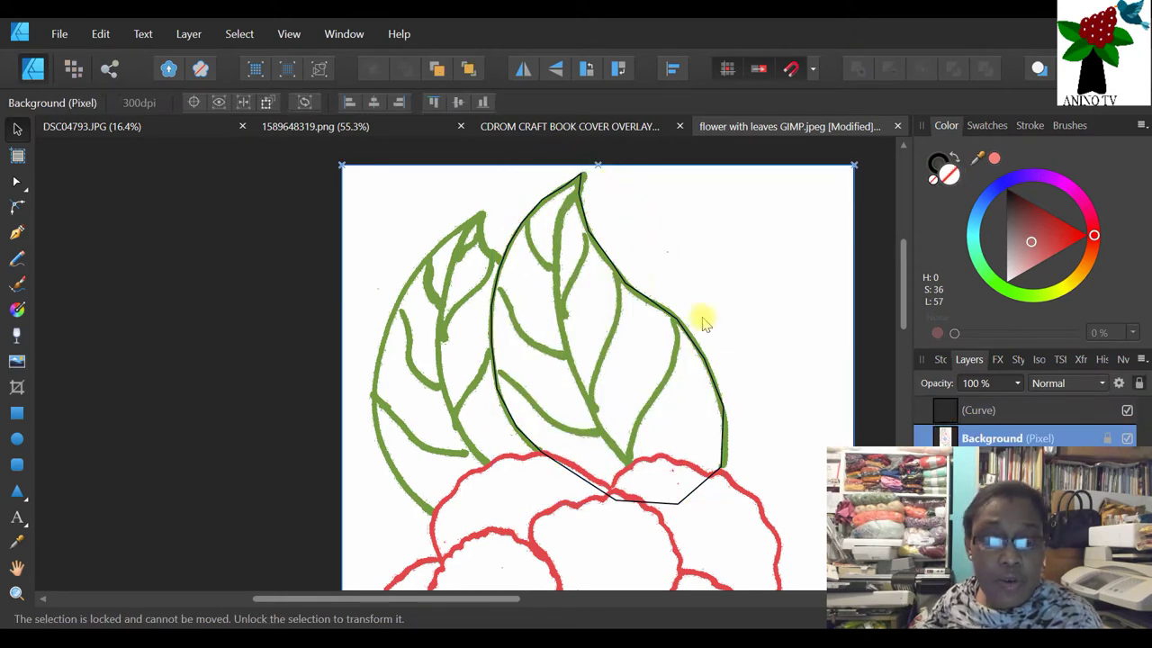
- Convert all of the leaf outline's nodes to smooth and review the result
left_click(665, 311)
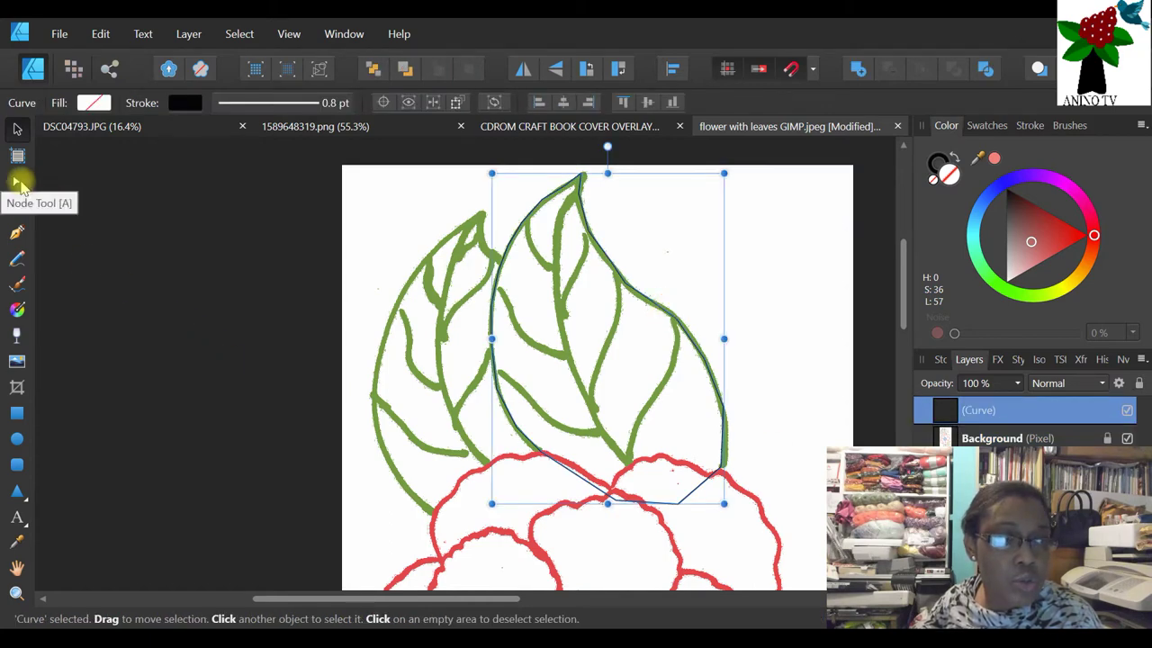
left_click(18, 183)
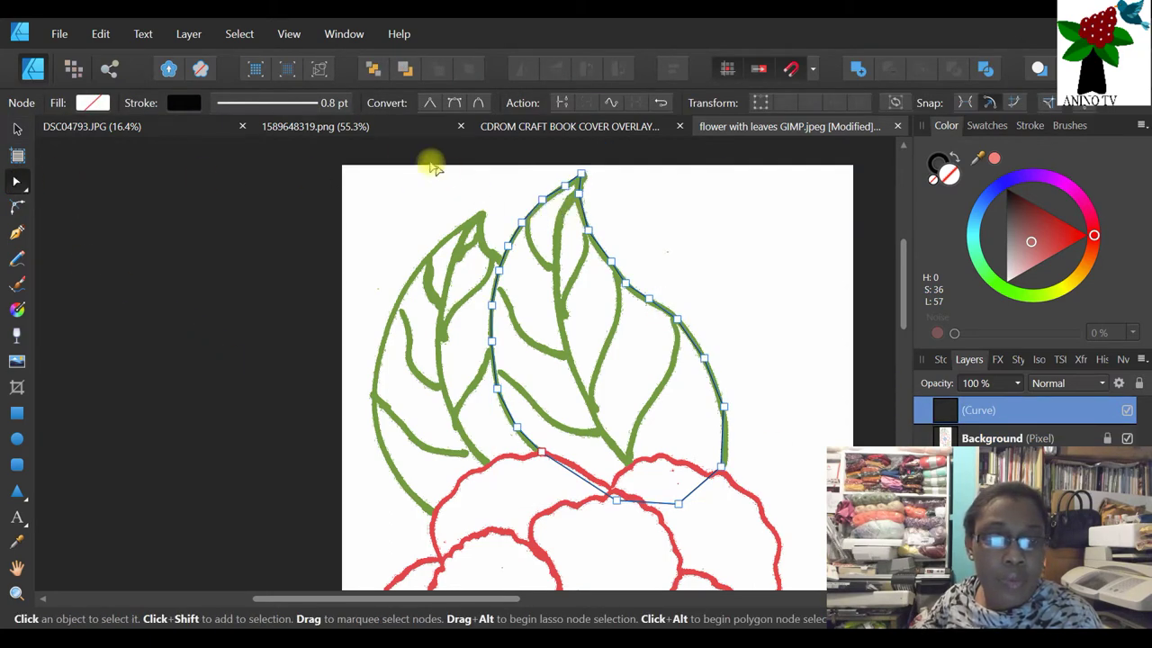
left_click_drag(401, 145, 865, 587)
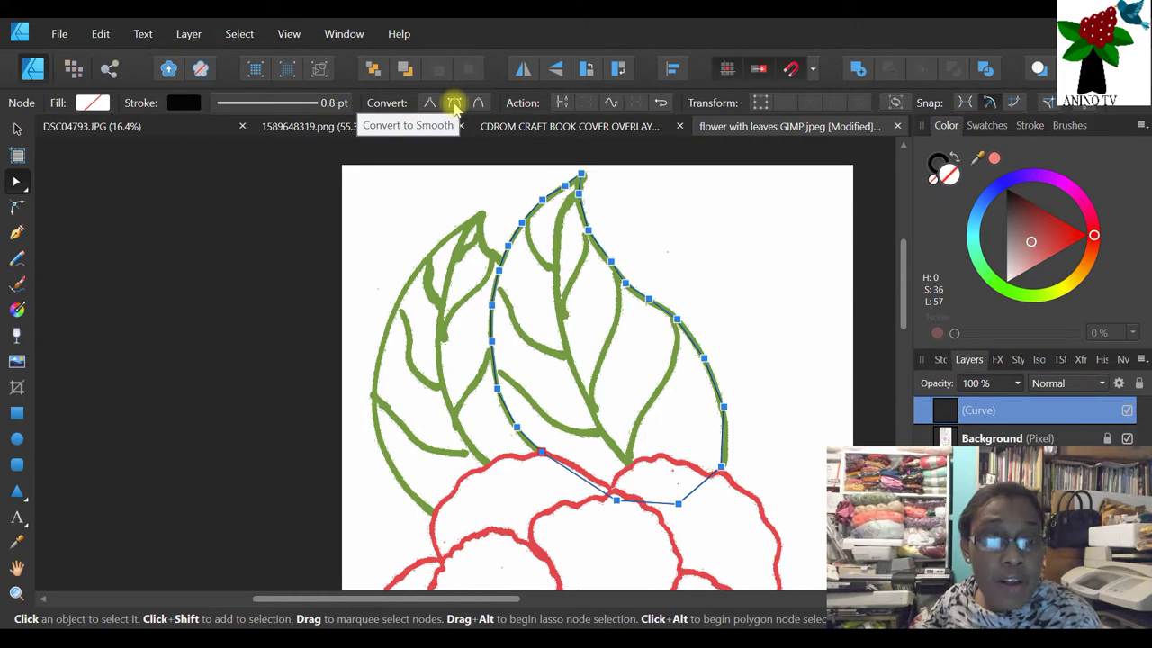
left_click(455, 102)
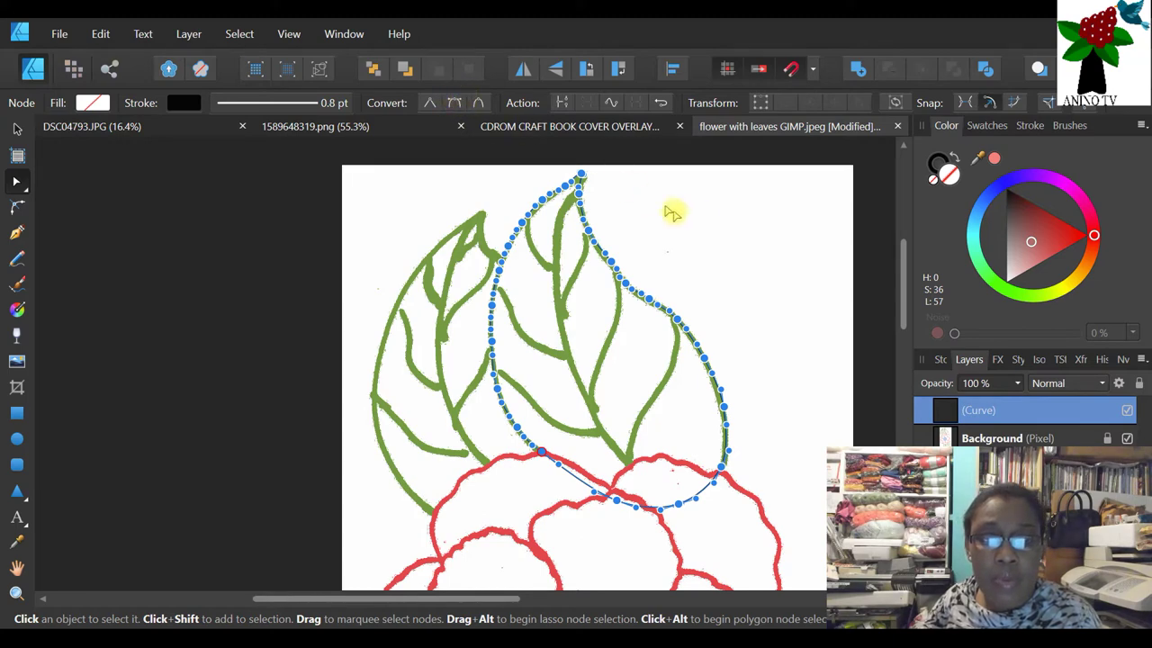
left_click(700, 223)
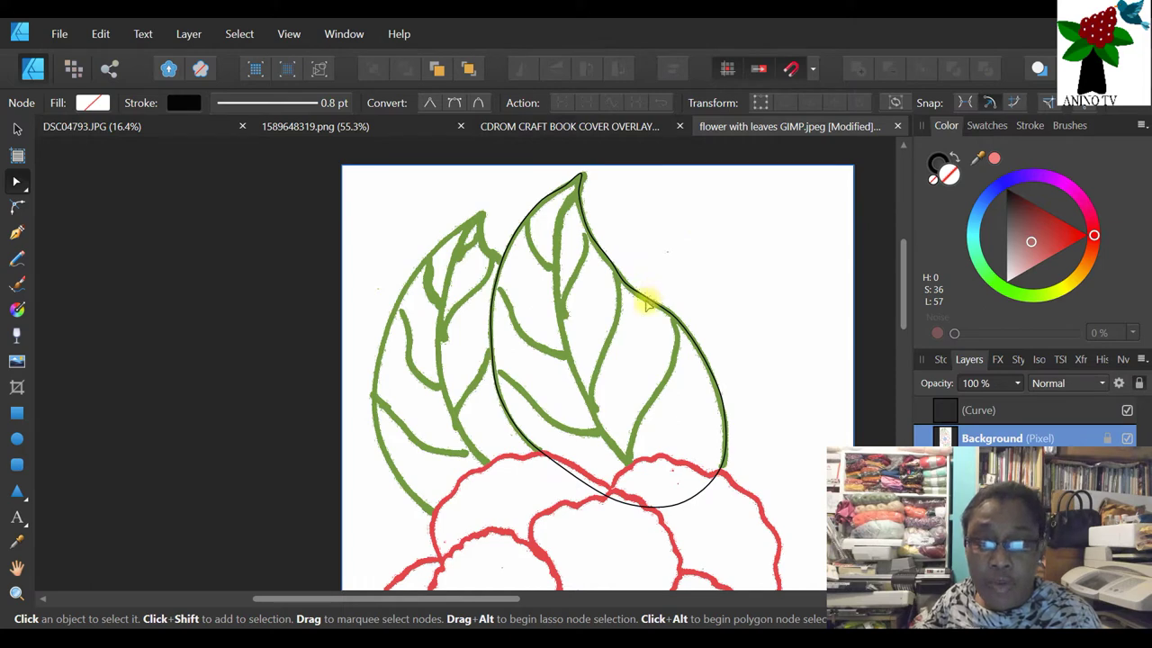
left_click(647, 299)
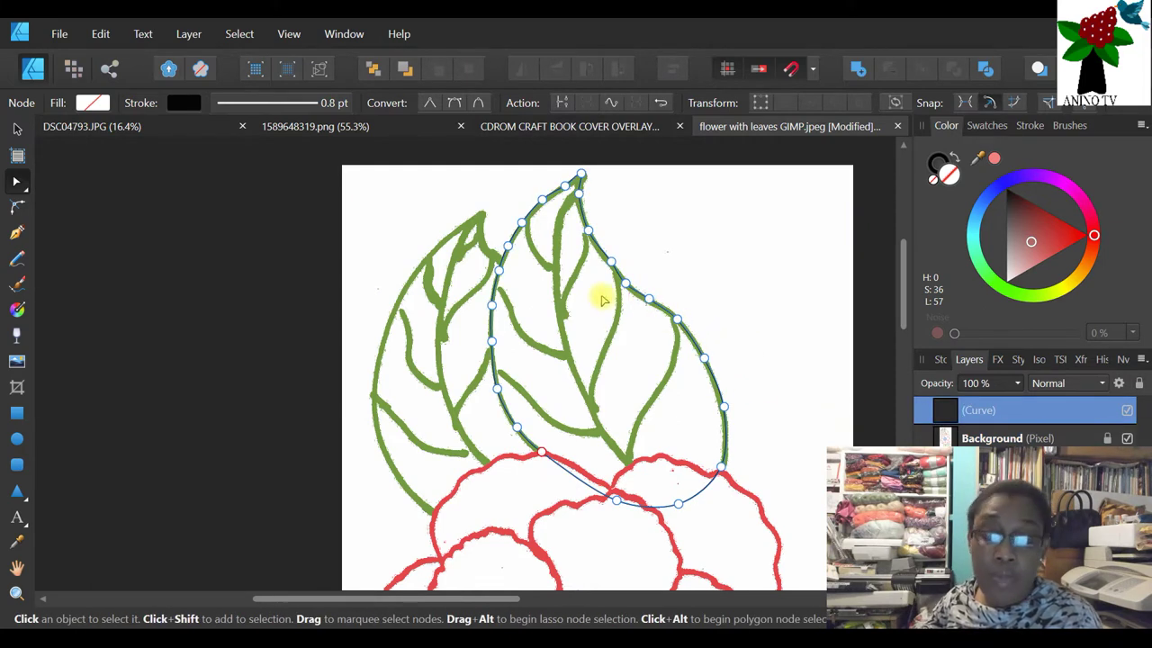
left_click(721, 321)
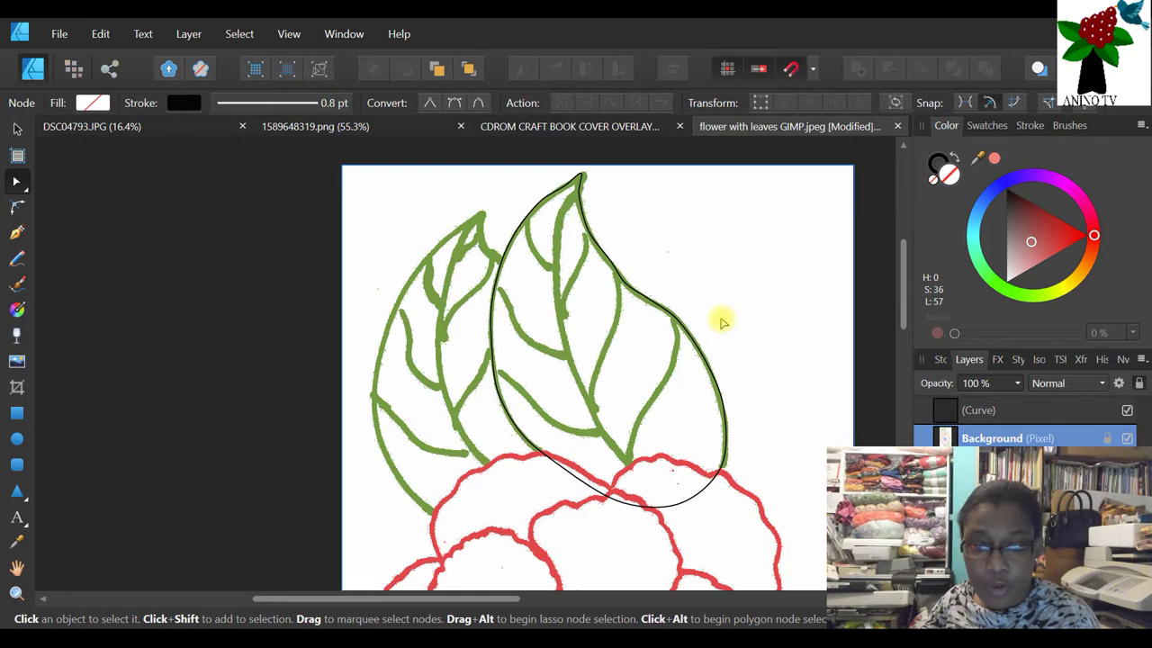
scroll(693, 369, "down", 1)
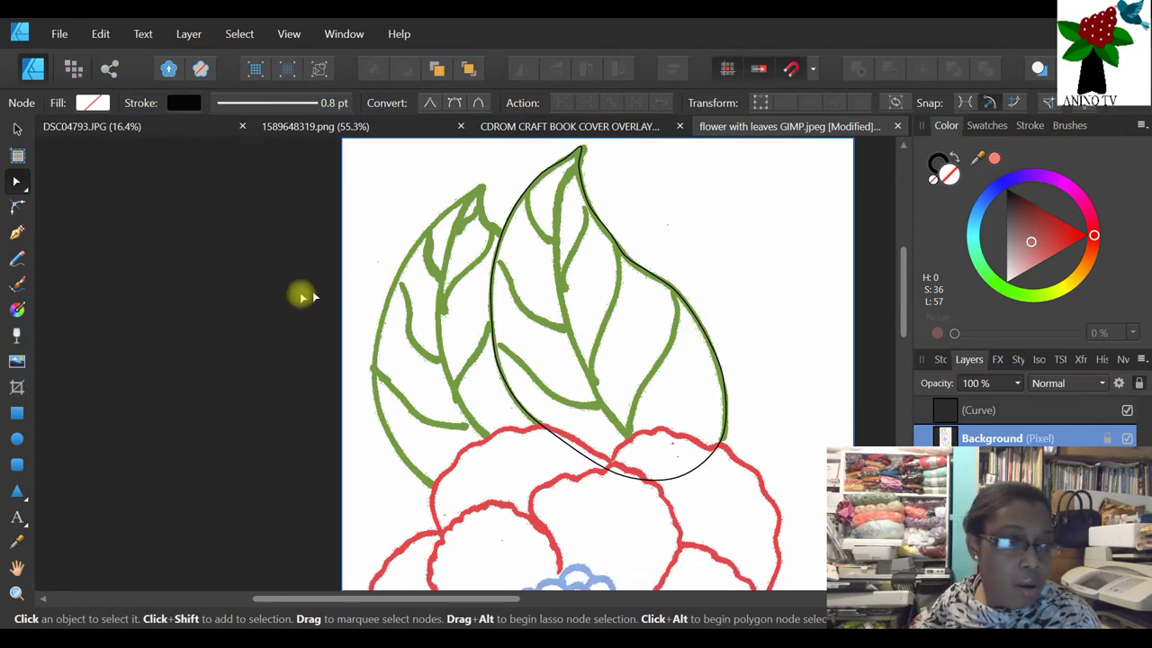
left_click(17, 231)
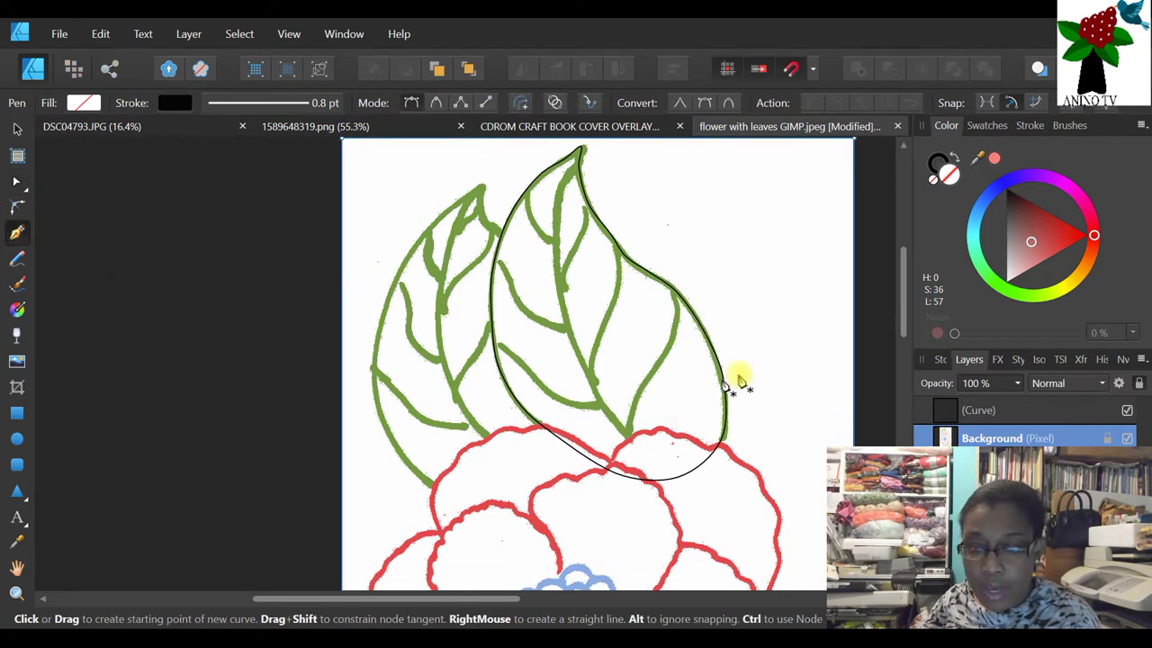
- Draw a pen path up the centre vein from base to tip, undoing one stray extra node
left_click(660, 472)
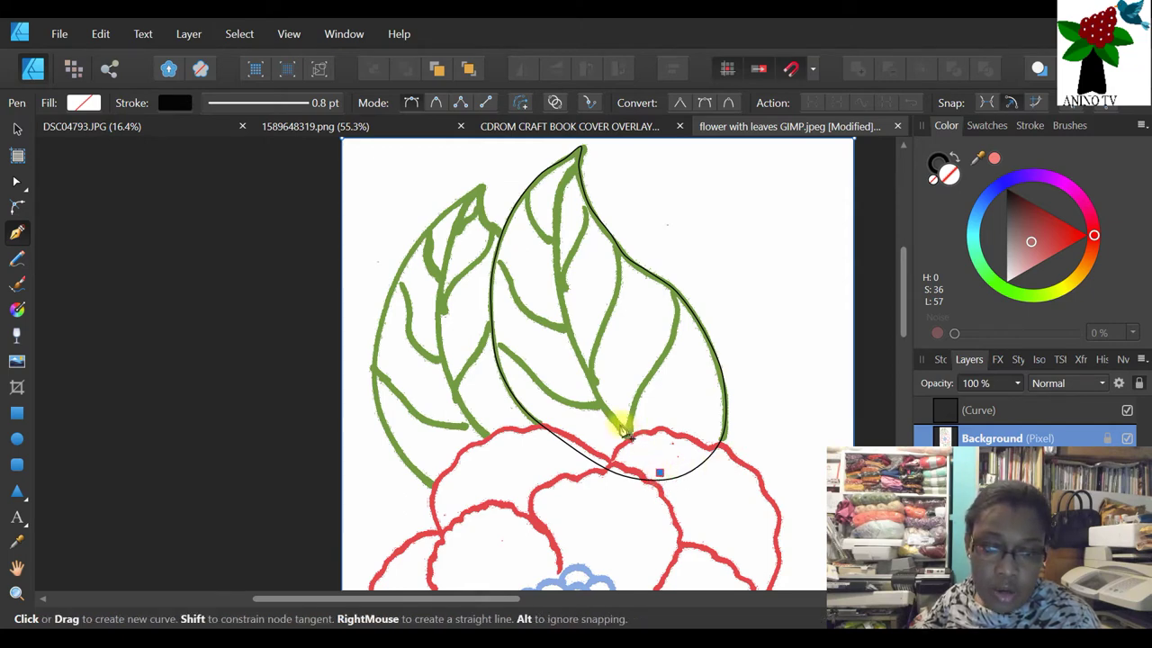
left_click(619, 422)
left_click(576, 355)
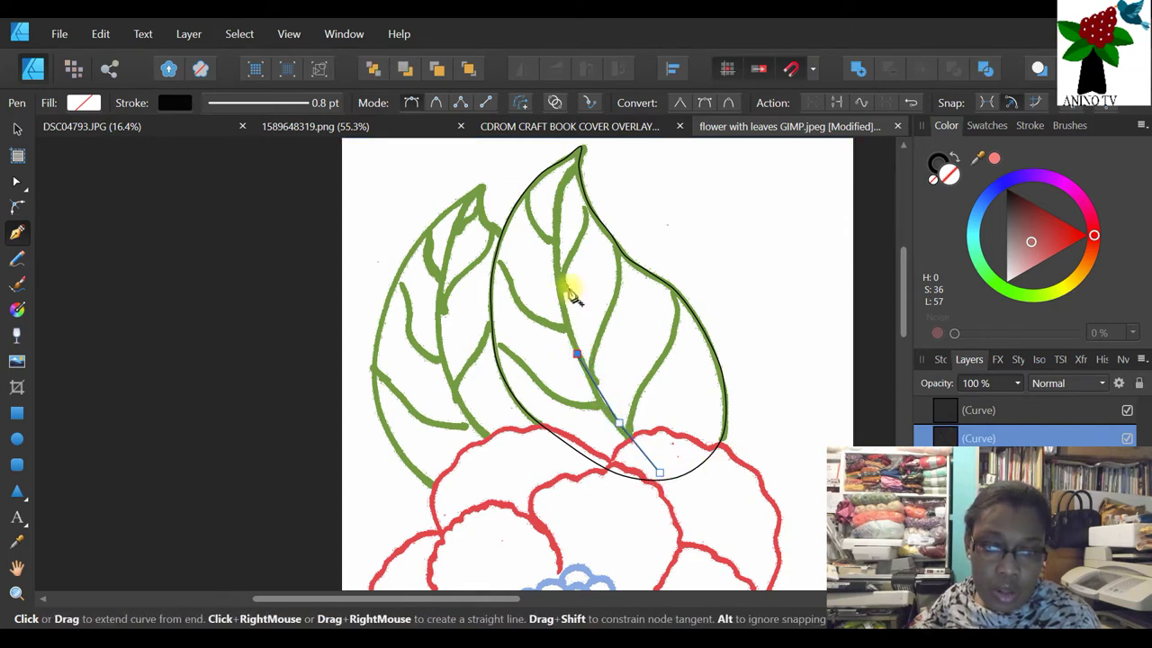
left_click(559, 278)
left_click(557, 215)
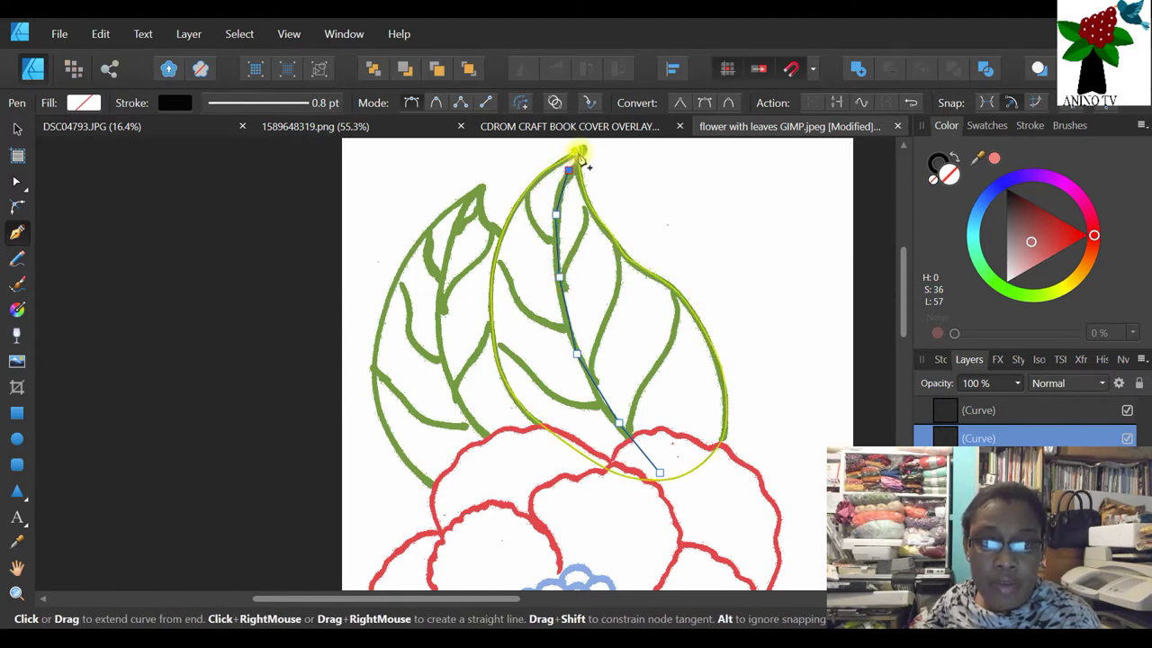
left_click(582, 151)
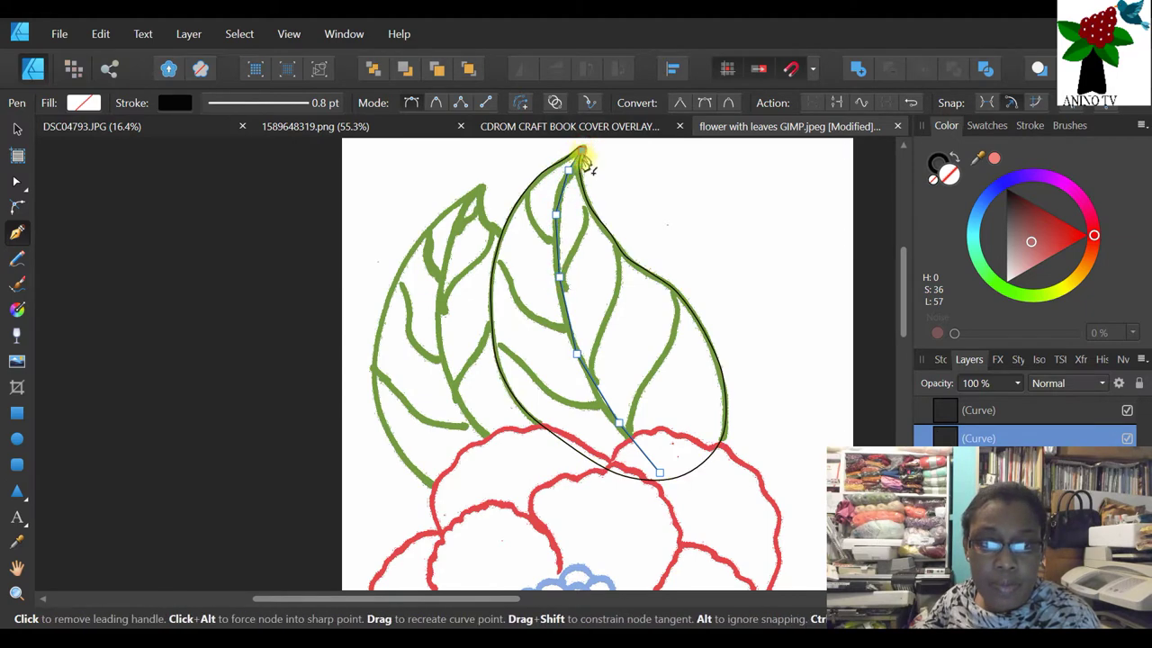
left_click(562, 287)
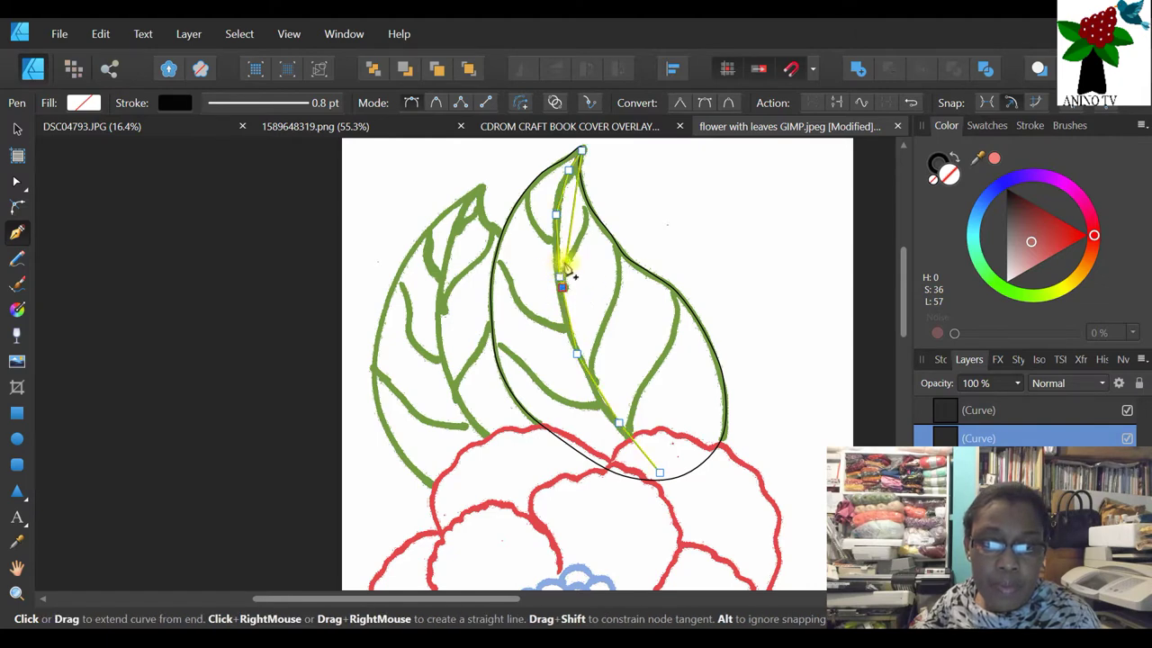
left_click(96, 32)
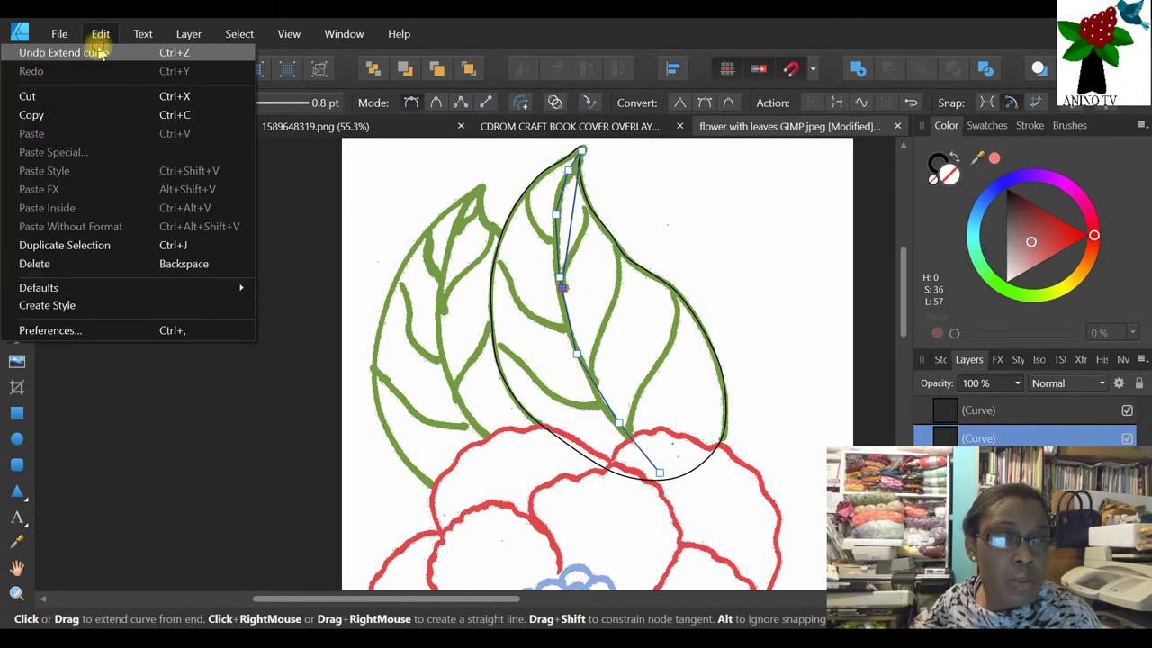
left_click(99, 49)
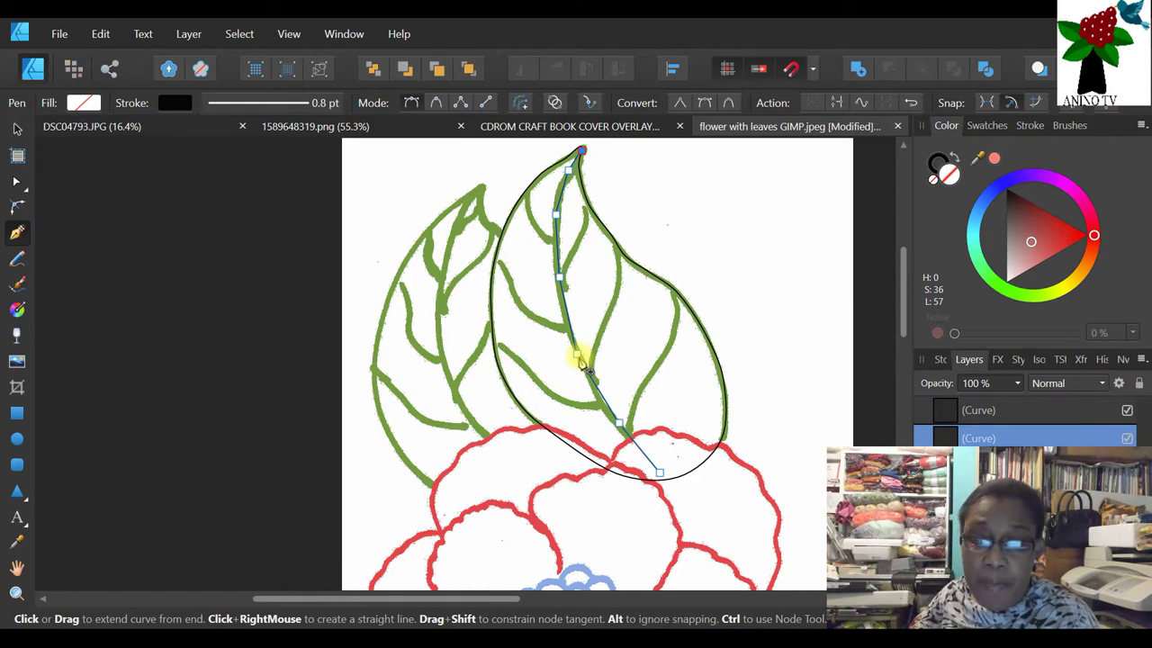
- Convert all of the centre vein path's nodes to smooth and deselect it to review
left_click(18, 181)
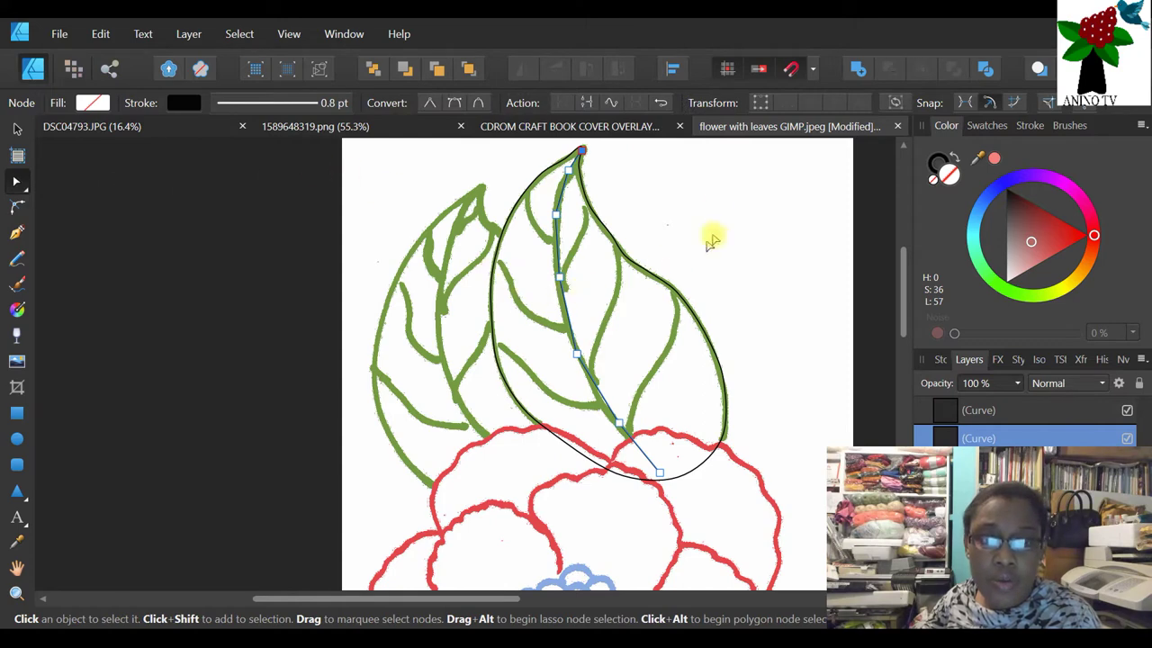
scroll(706, 189, "up", 2)
left_click_drag(699, 163, 515, 594)
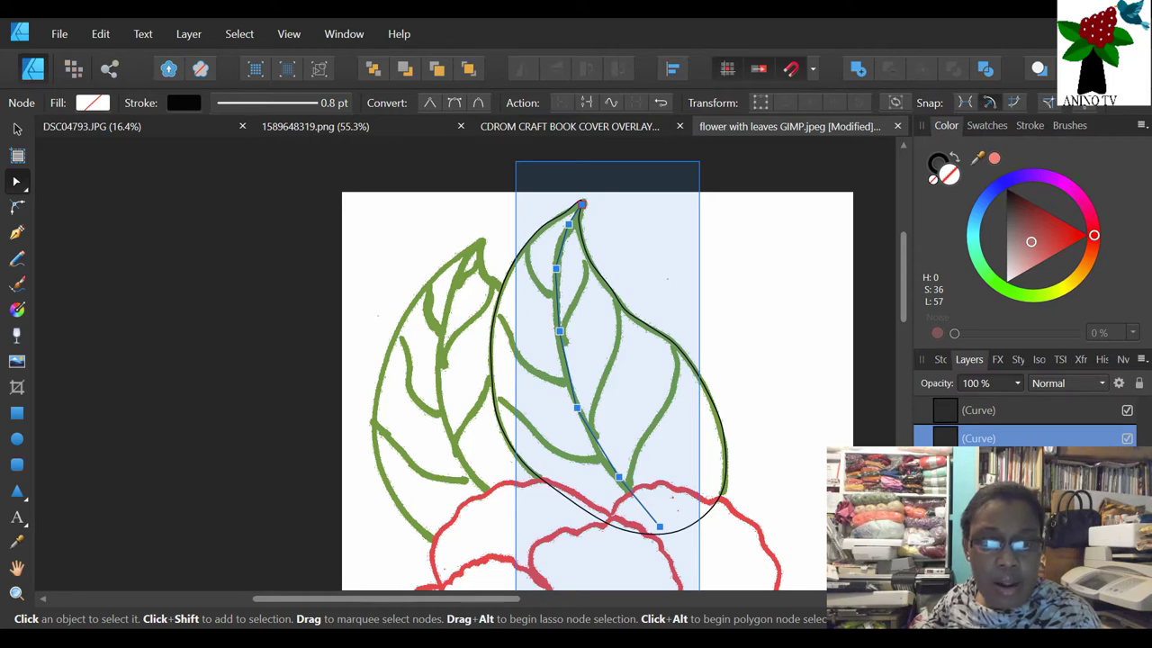
left_click_drag(516, 594, 515, 592)
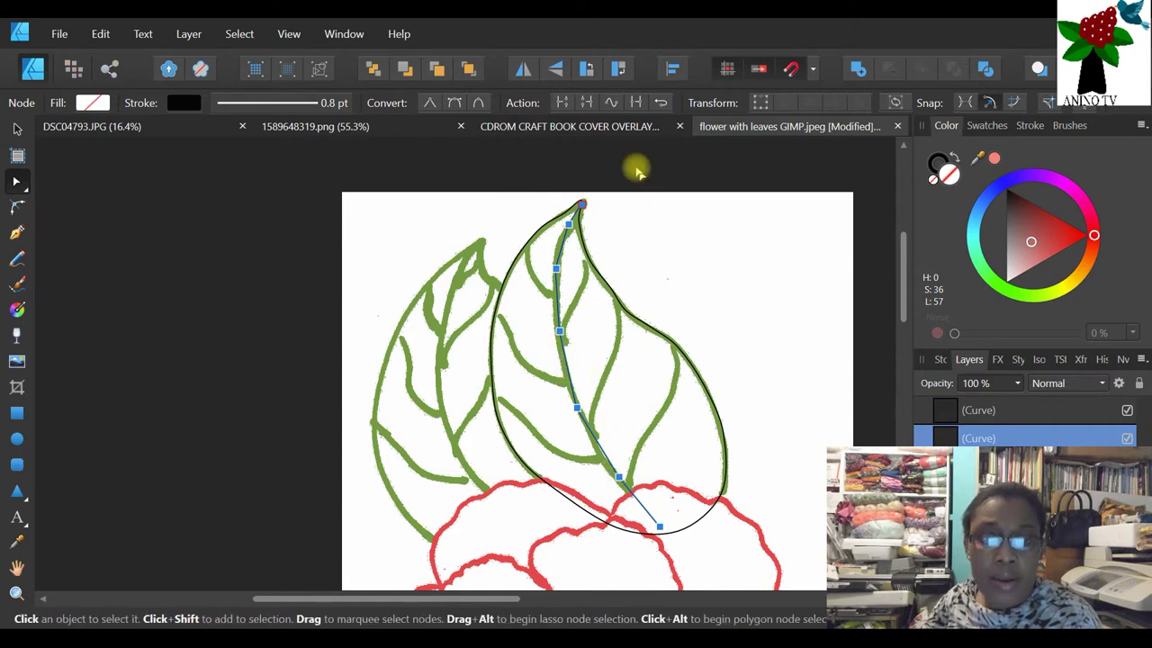
left_click(454, 104)
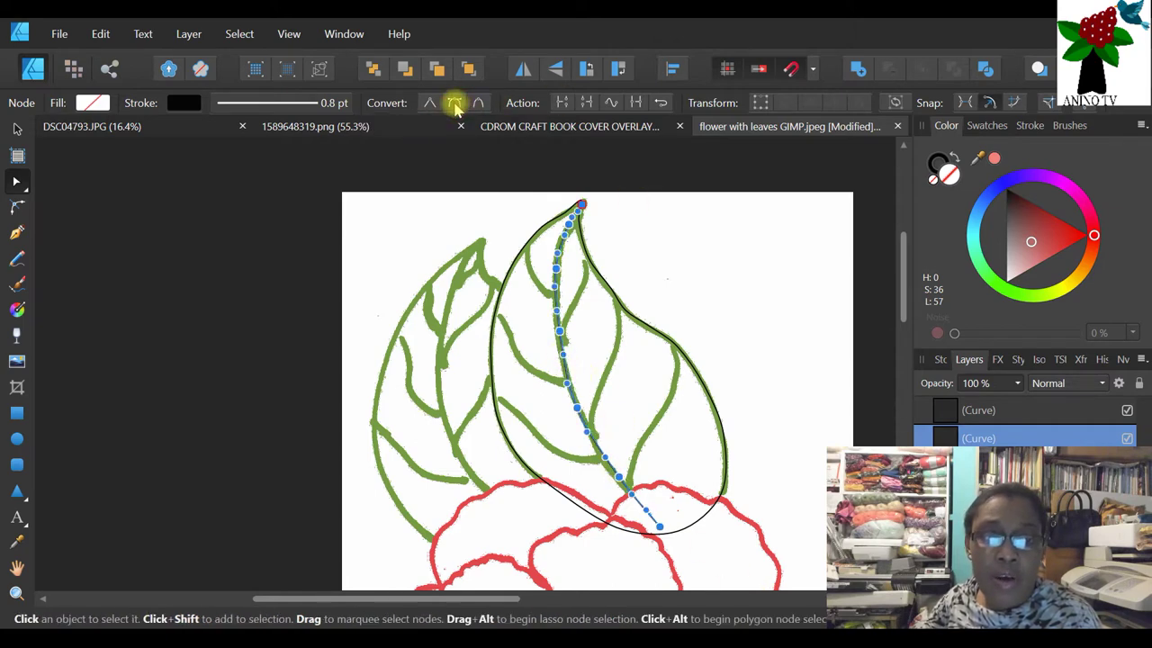
left_click(670, 213)
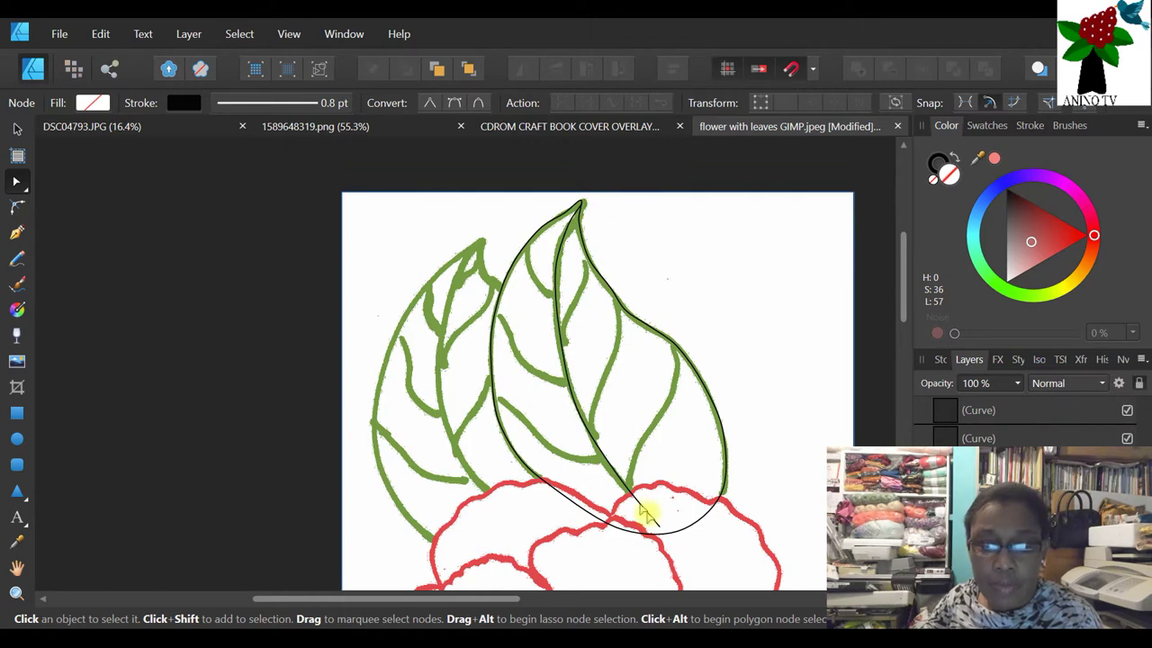
scroll(702, 509, "down", 3)
scroll(625, 261, "up", 1)
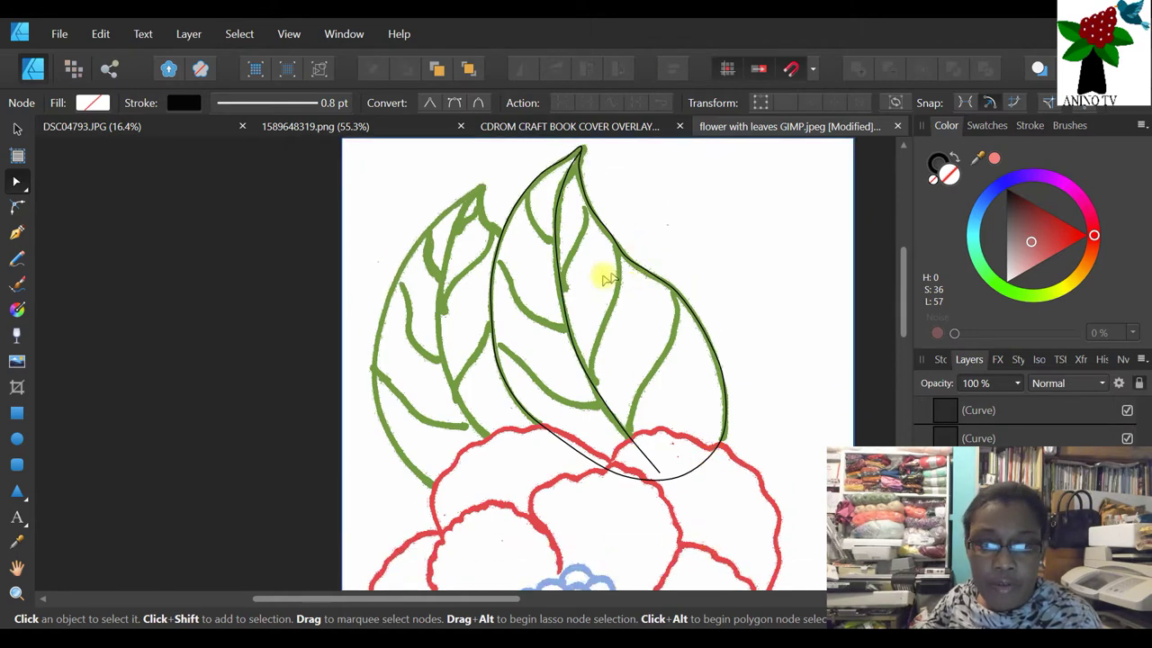
left_click(560, 280)
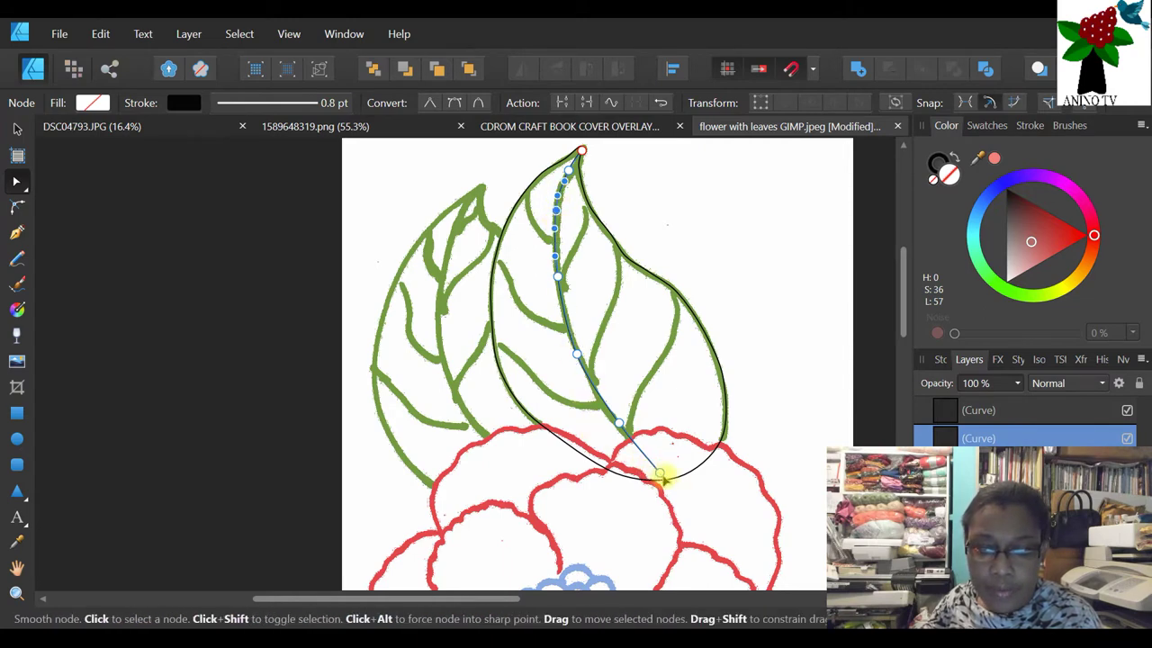
left_click(763, 318)
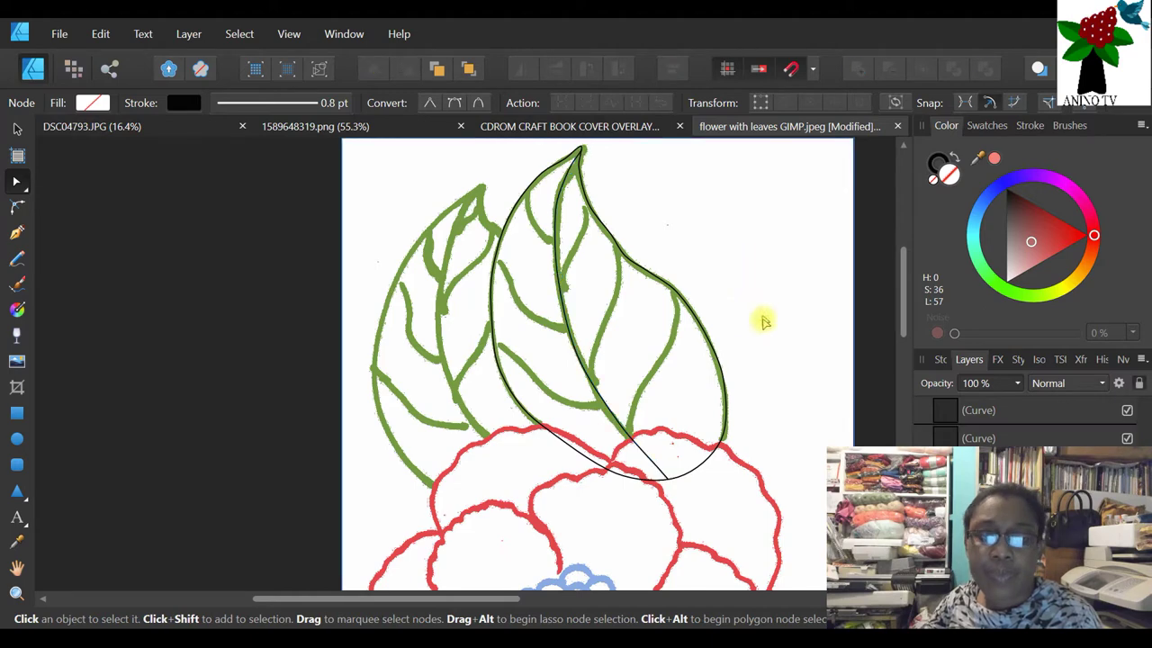
- Draw a four-node line from the leaf tip down the upper midrib, then zoom in on it
left_click(16, 233)
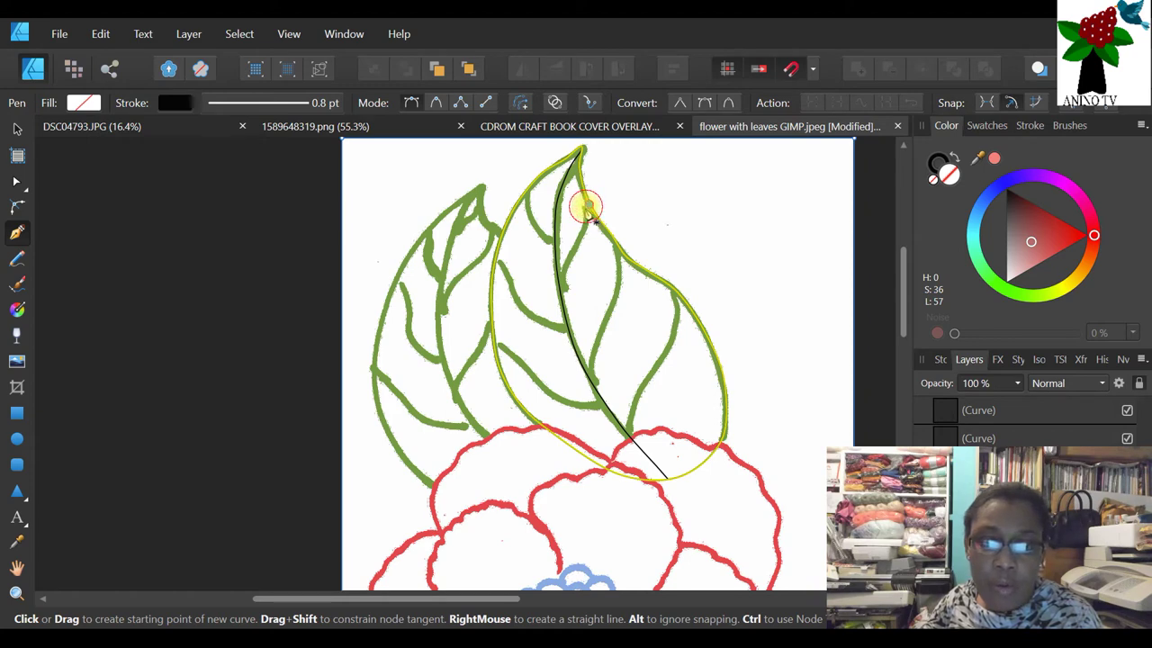
left_click(586, 208)
left_click(587, 224)
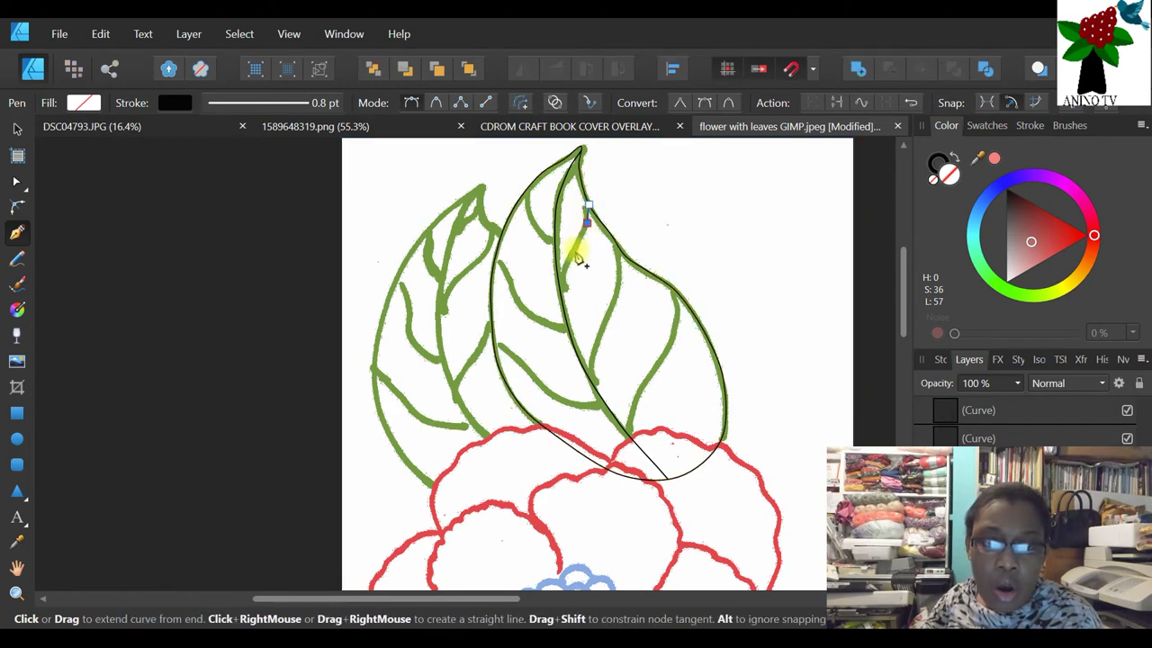
left_click(578, 241)
left_click(559, 287)
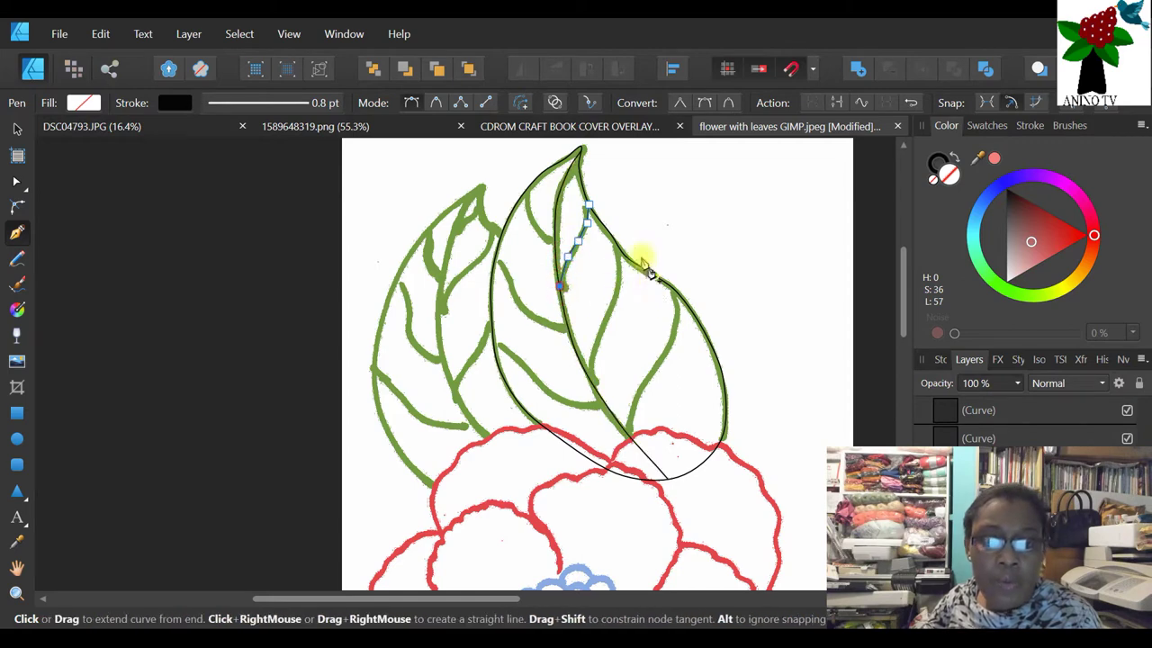
left_click(17, 129)
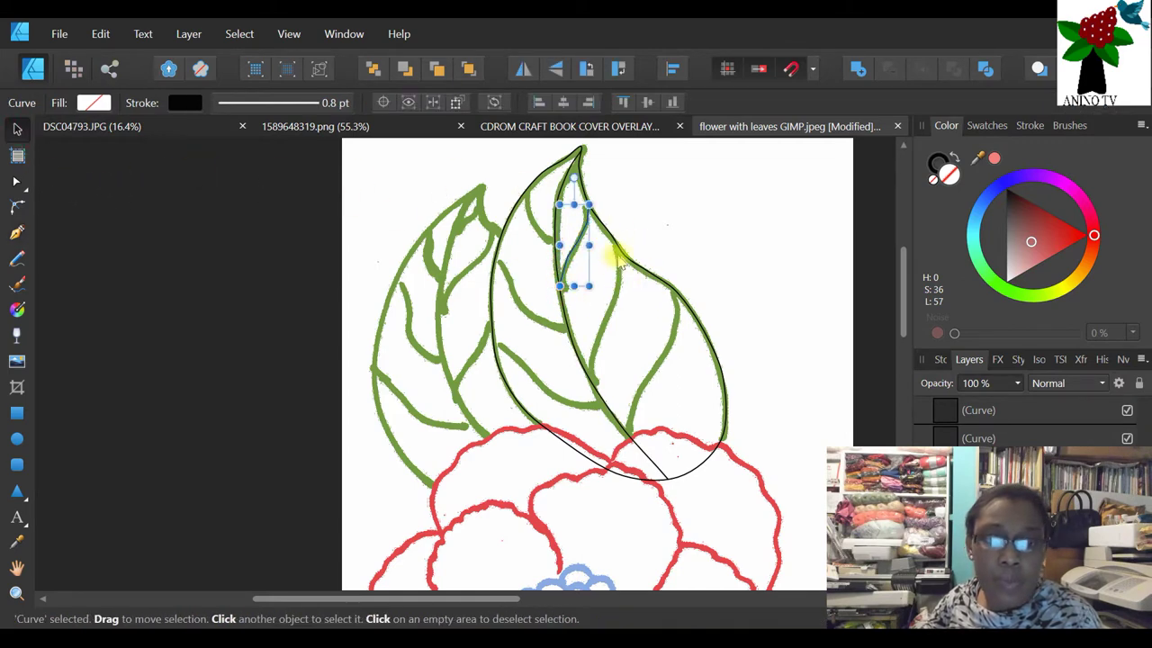
left_click(705, 250)
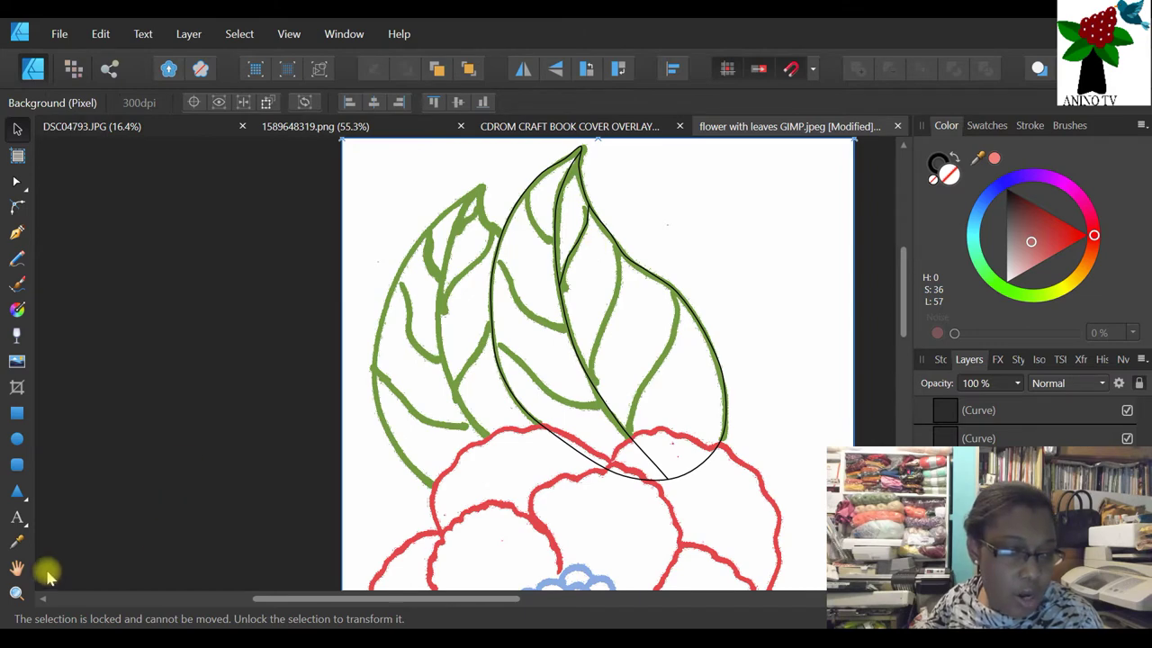
left_click(17, 592)
left_click(589, 189)
left_click(589, 194)
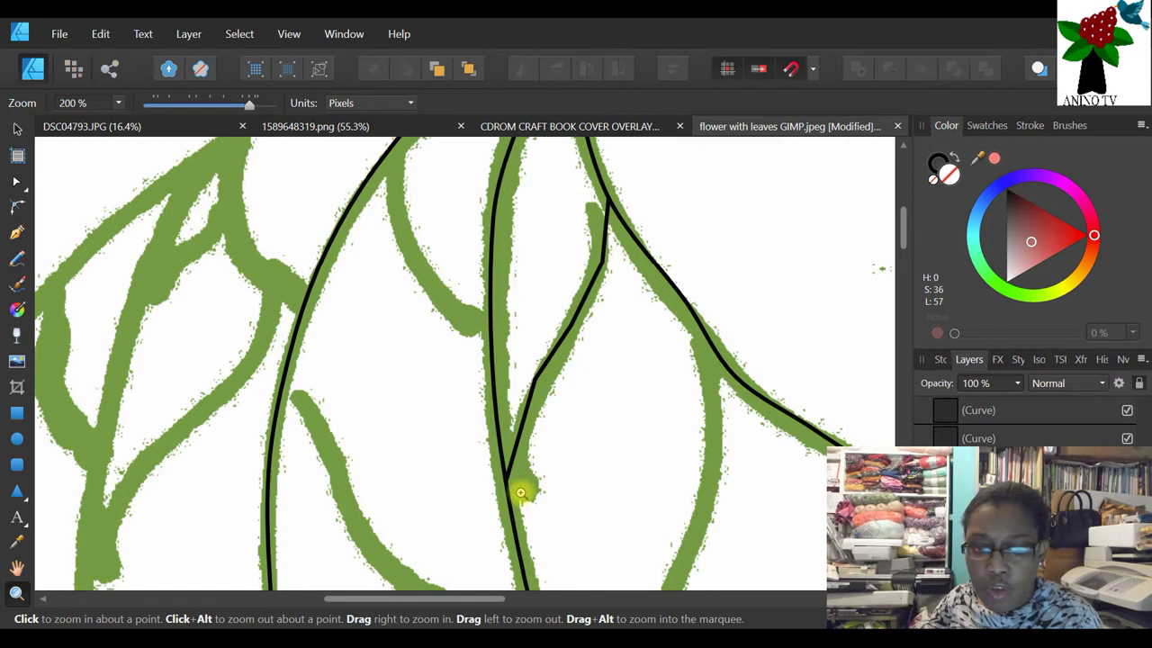
- Smooth the midrib line's nodes, undo an accidental nudge, and zoom out to the whole leaf
left_click(16, 181)
left_click(563, 333)
left_click_drag(723, 156, 416, 599)
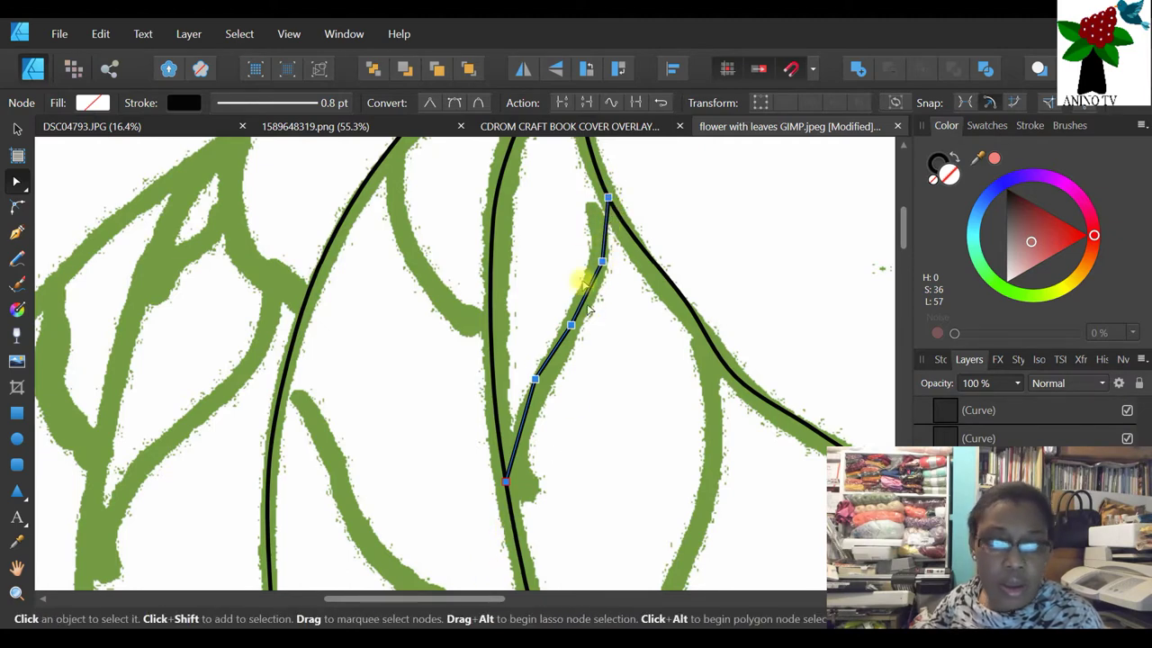
left_click(455, 102)
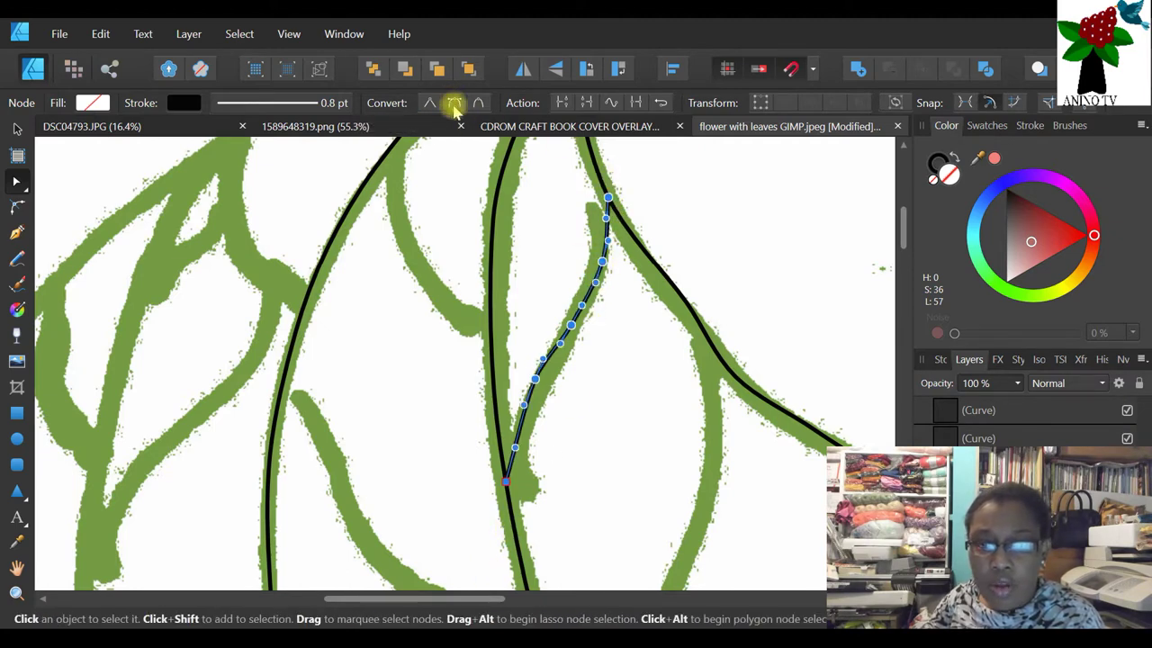
left_click_drag(607, 196, 612, 208)
key("ctrl+z")
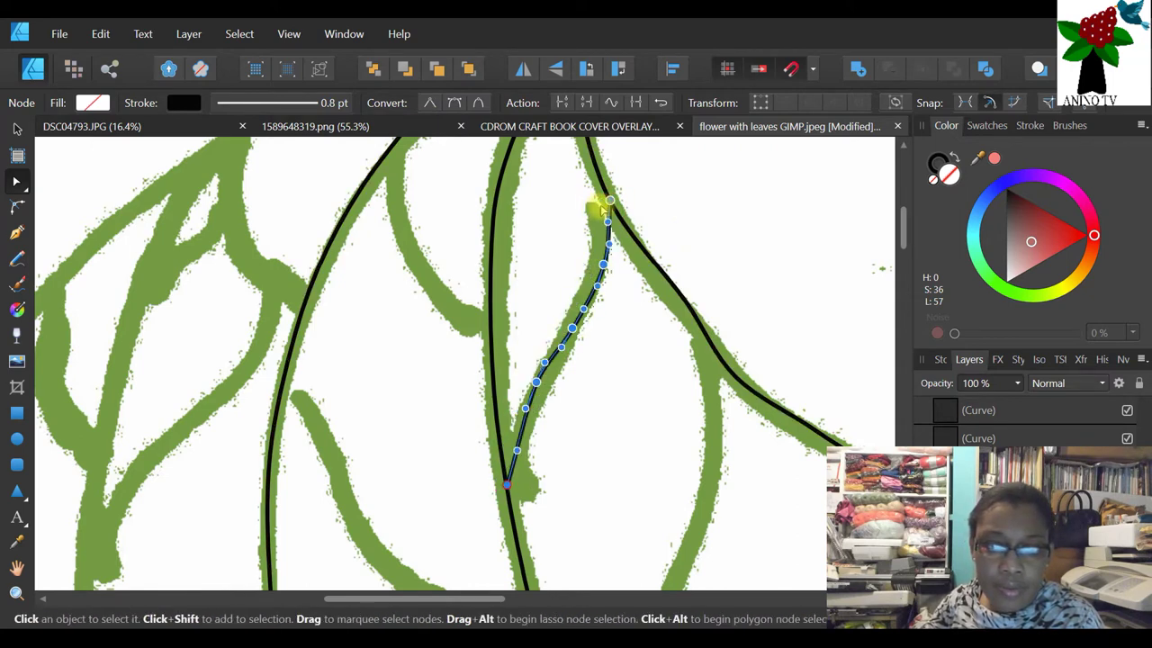
left_click(599, 218)
left_click(606, 219)
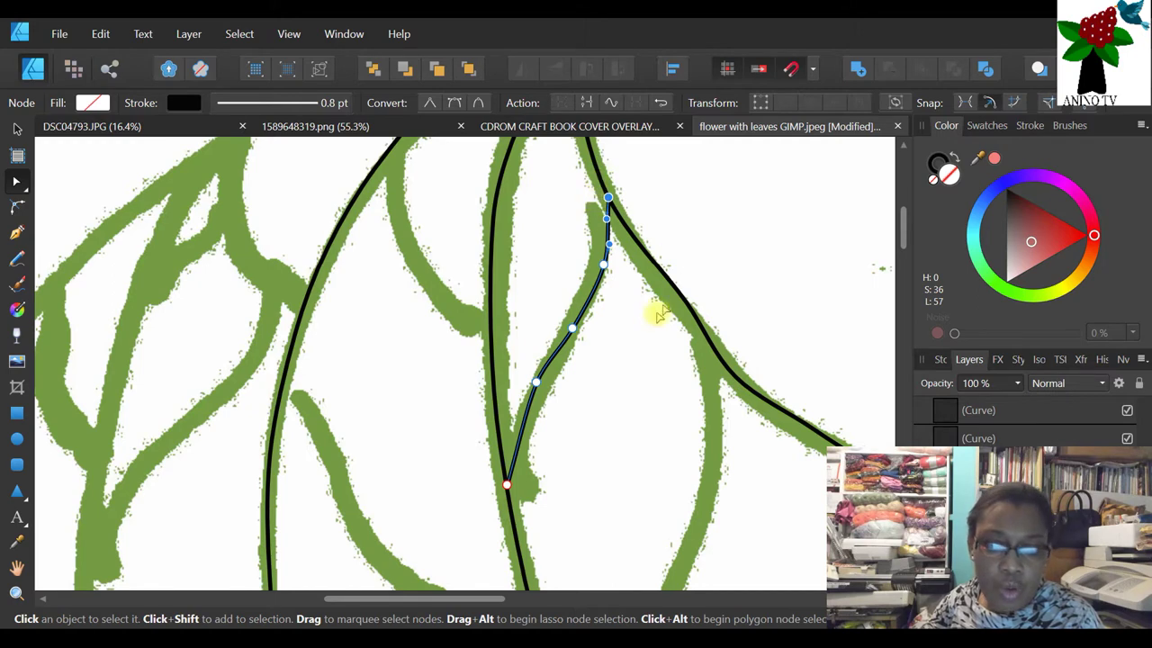
scroll(630, 333, "down", 4)
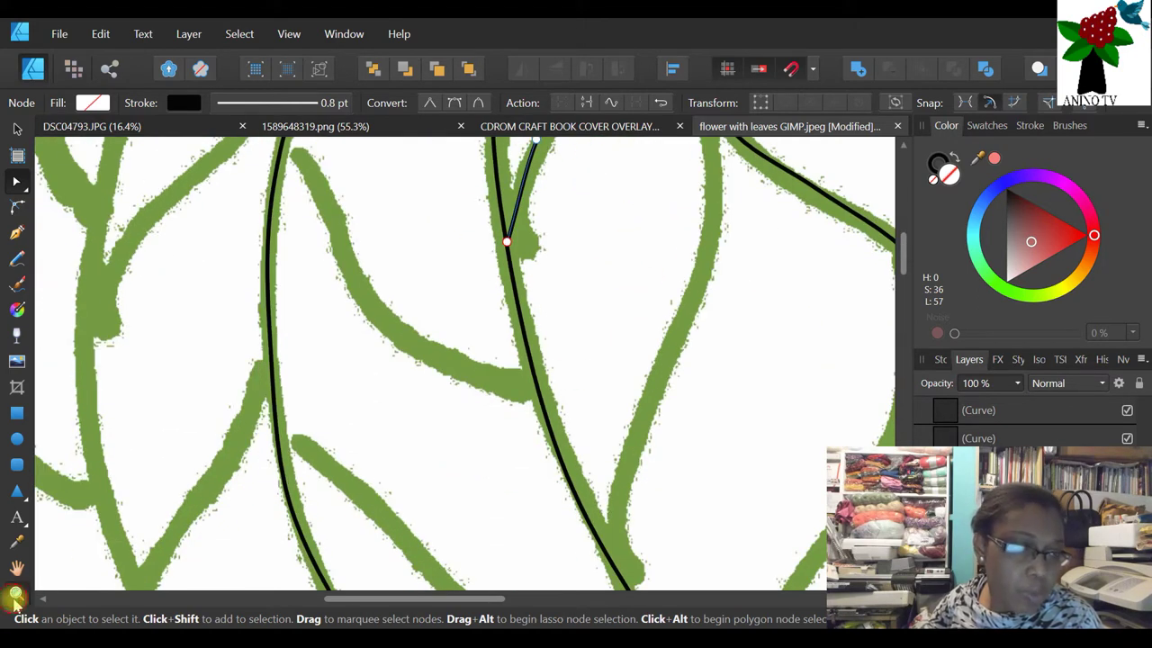
left_click(15, 595)
left_click_drag(195, 103, 174, 106)
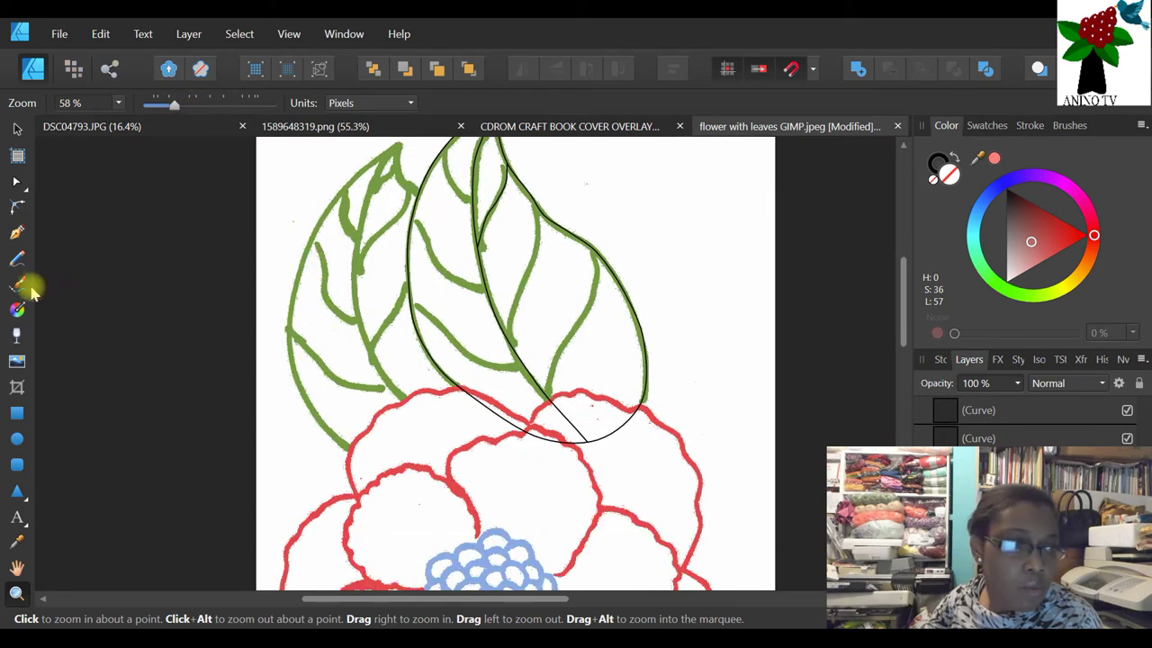
- Extend the vein curve from its top end down the vein's right edge with five new points
left_click(17, 234)
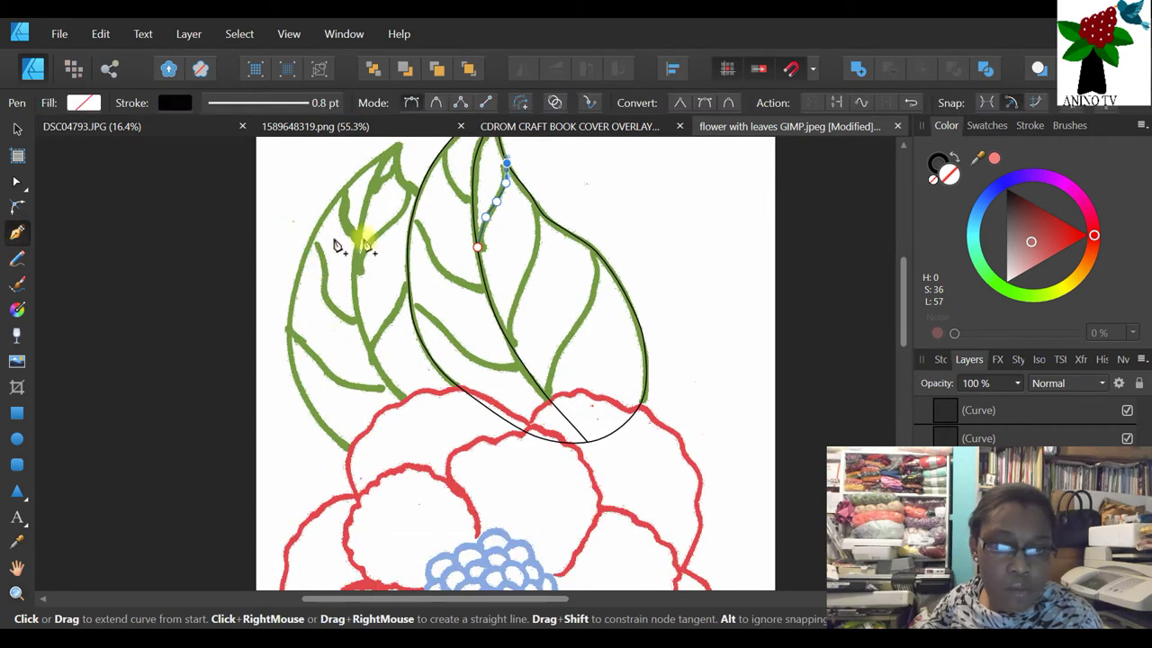
left_click(537, 207)
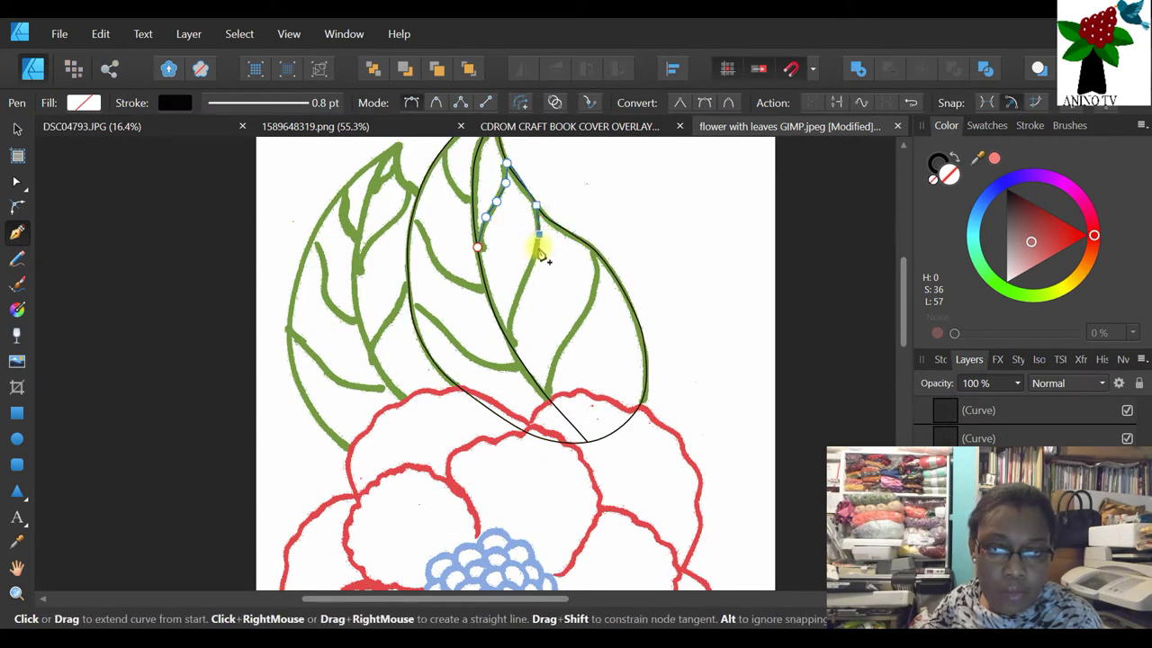
left_click(530, 260)
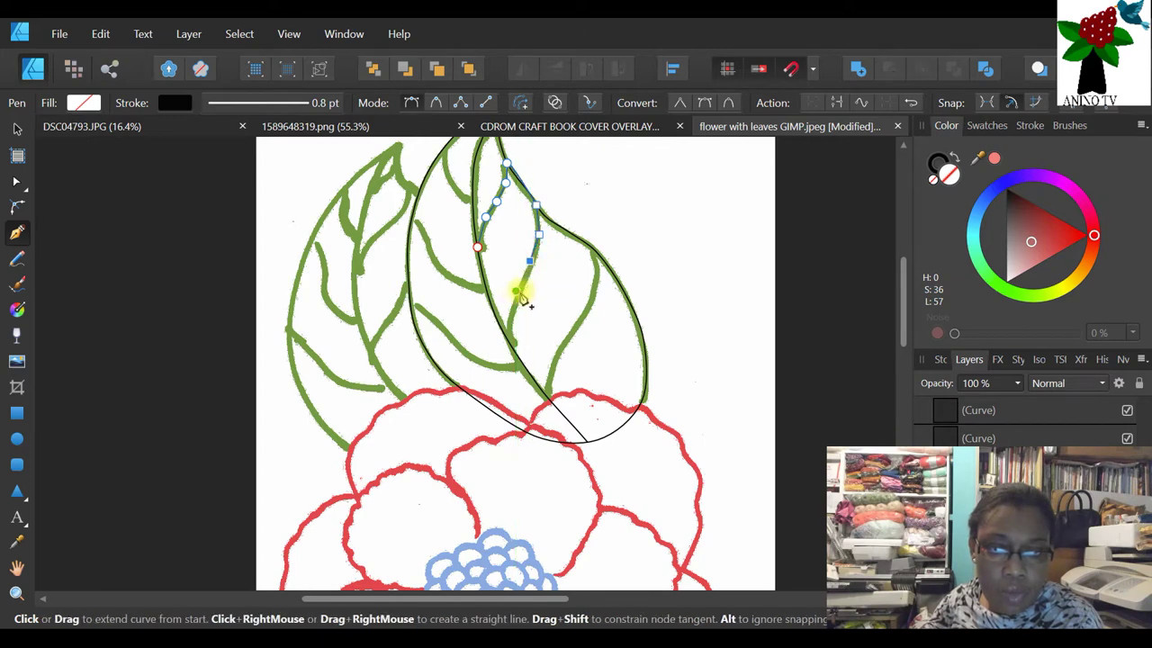
left_click(518, 291)
left_click(514, 318)
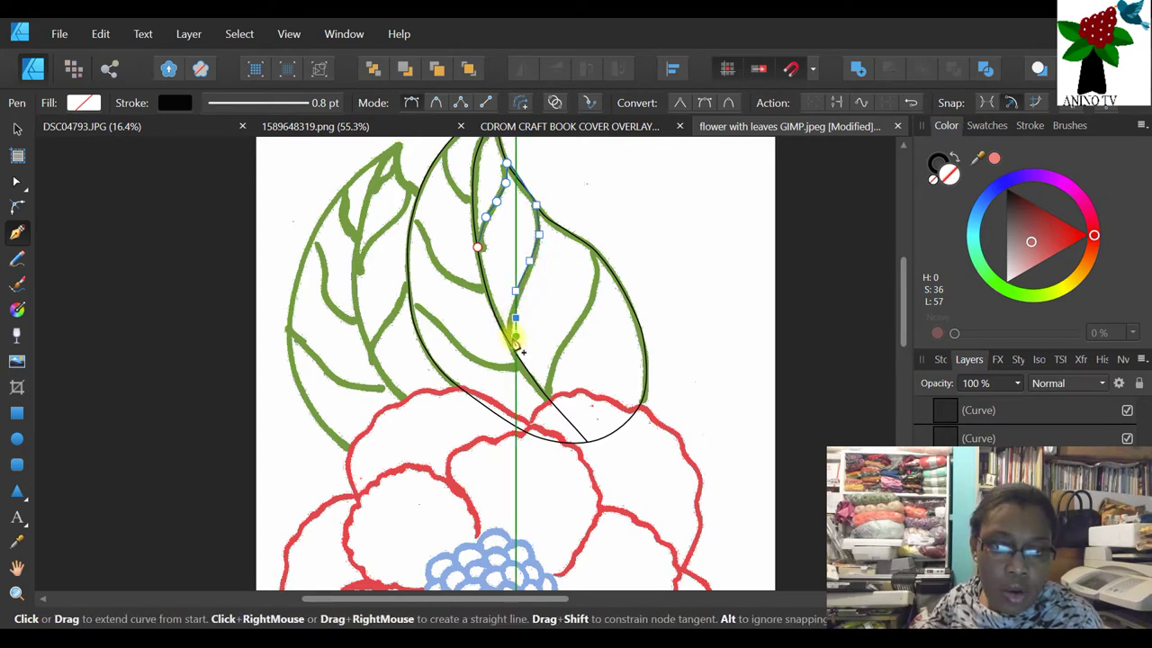
left_click(511, 341)
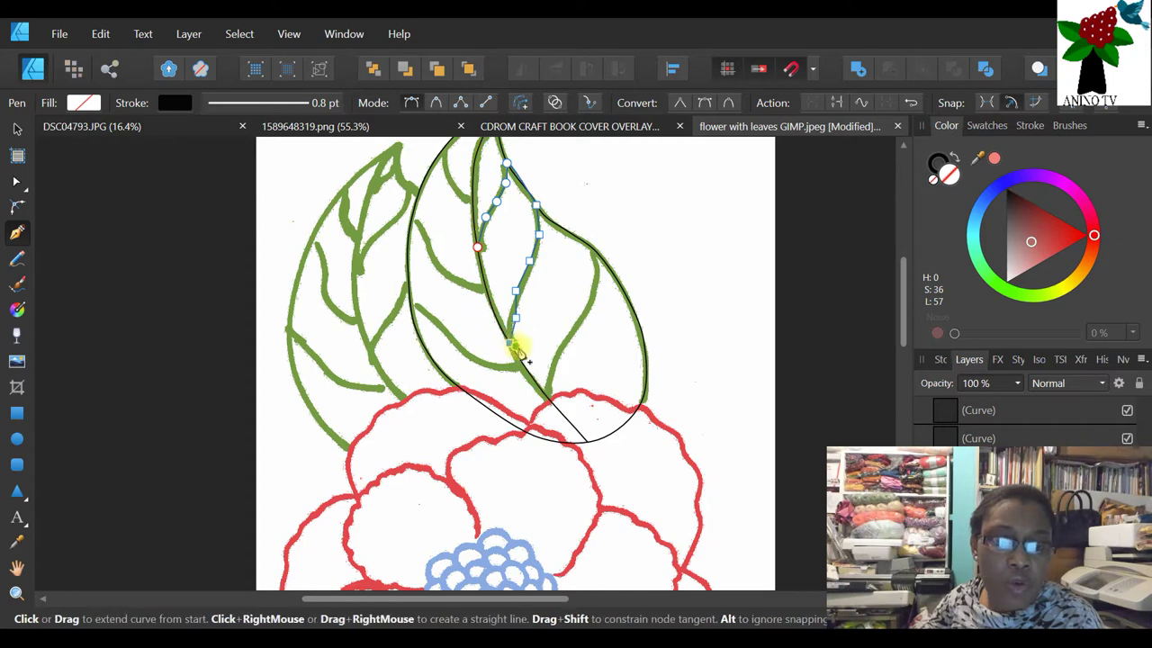
- Select all of the vein curve's nodes and convert them to smooth
left_click(17, 180)
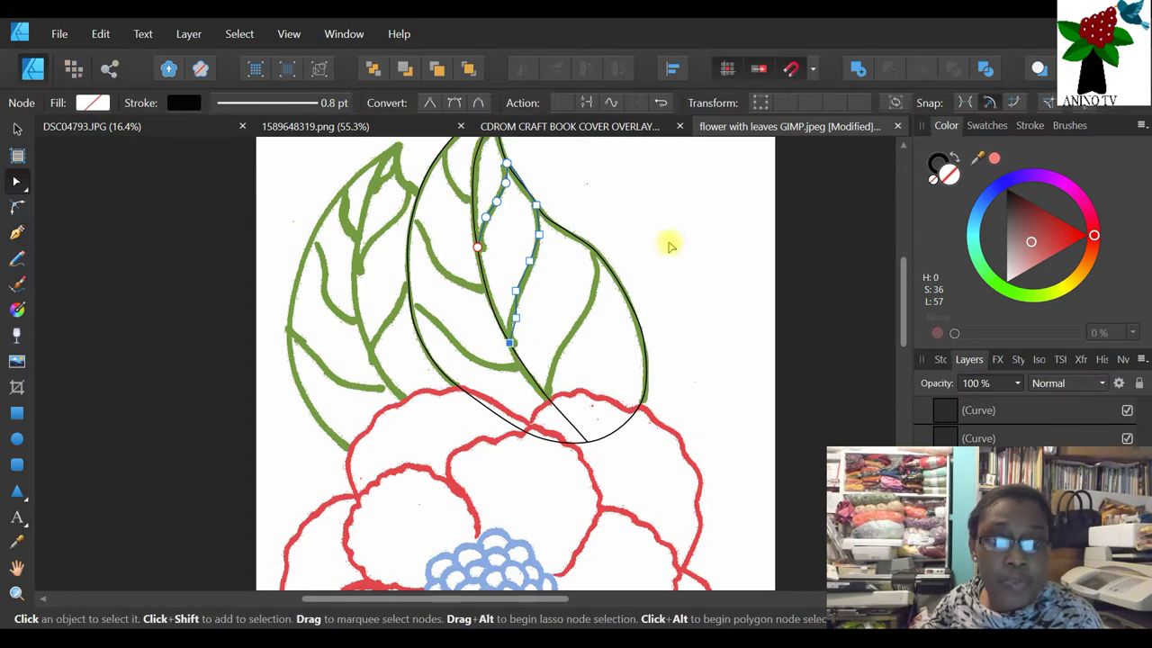
scroll(661, 229, "up", 1)
left_click_drag(638, 197, 504, 443)
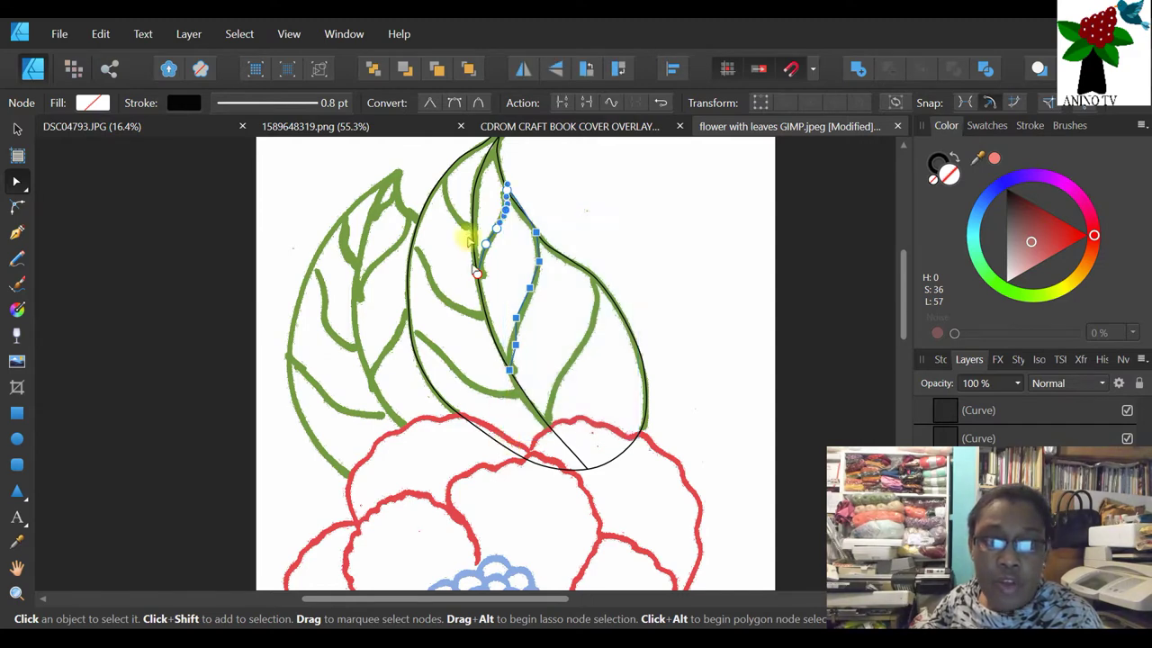
left_click(556, 229)
left_click_drag(592, 175, 410, 452)
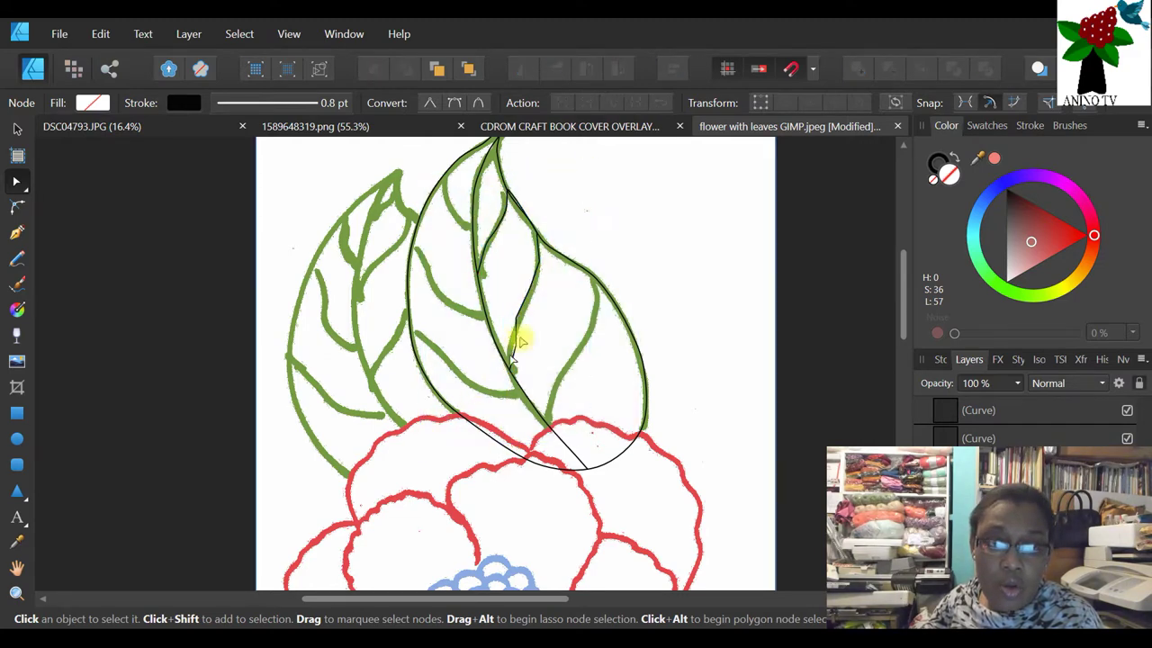
left_click(532, 258)
left_click_drag(612, 170, 403, 469)
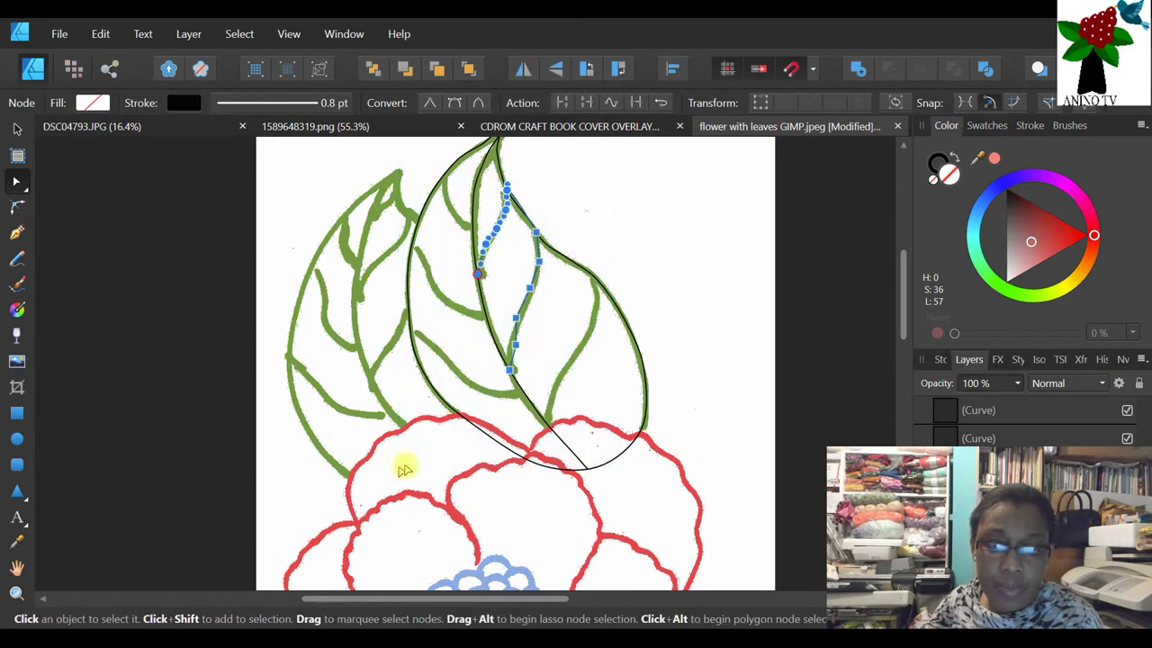
left_click(457, 106)
- Undo a handle drag on the vein, then move the vein shape off to the right of the leaf
left_click(631, 212)
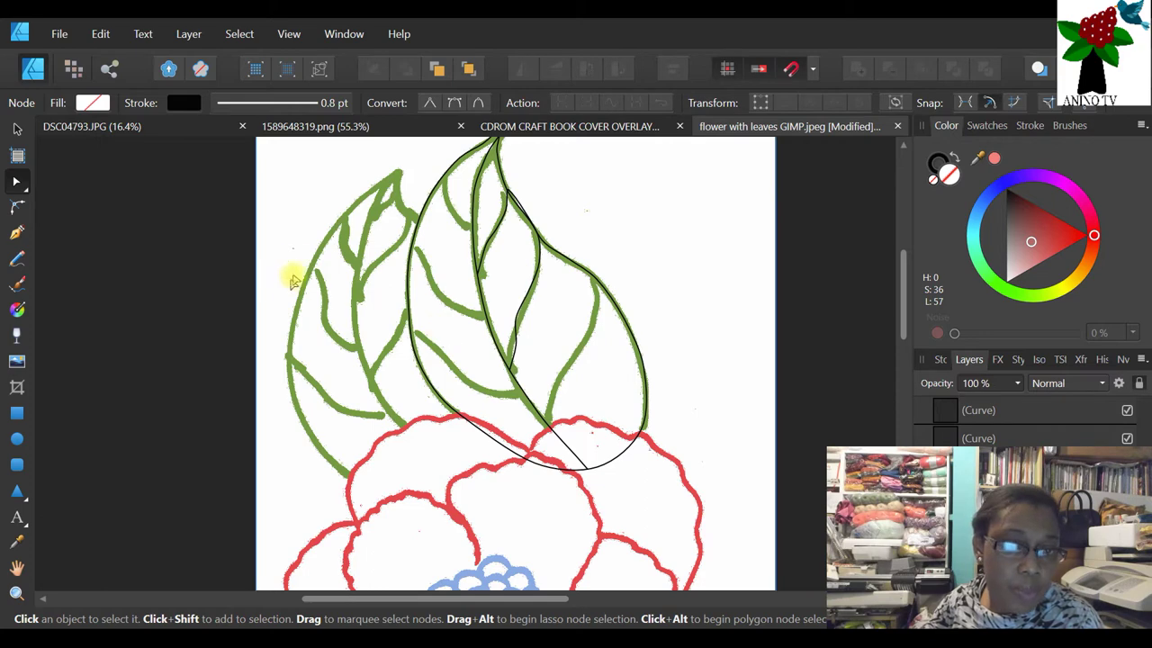
left_click(494, 232)
left_click_drag(505, 233, 572, 214)
left_click(100, 33)
left_click(54, 53)
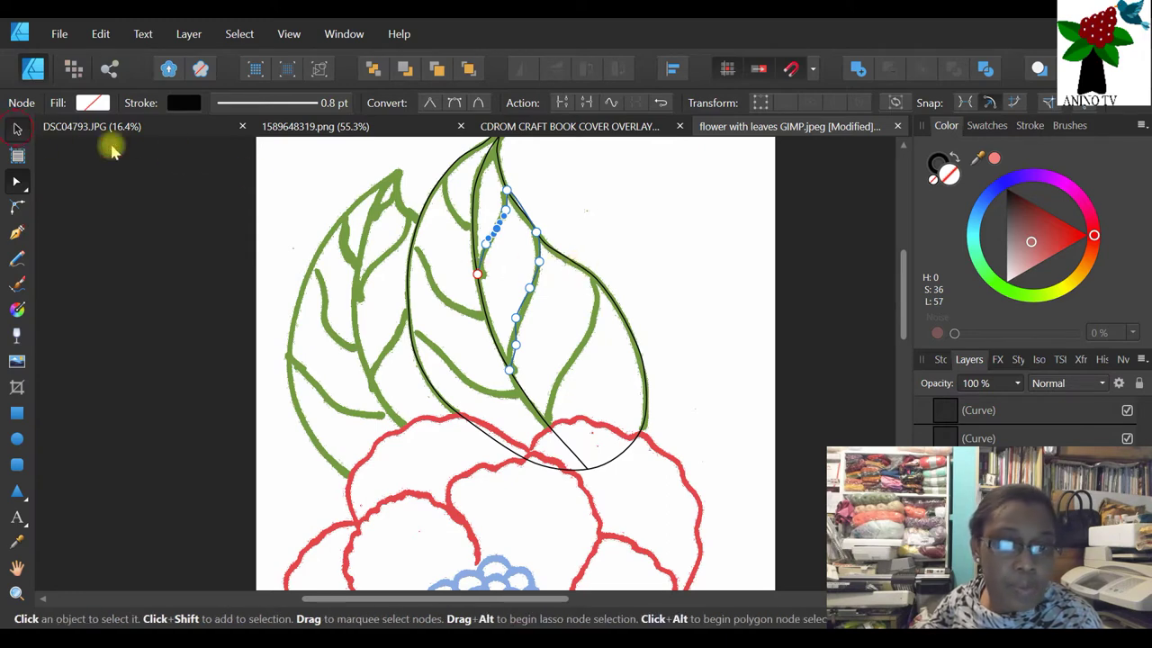
left_click(16, 129)
left_click_drag(527, 257, 710, 357)
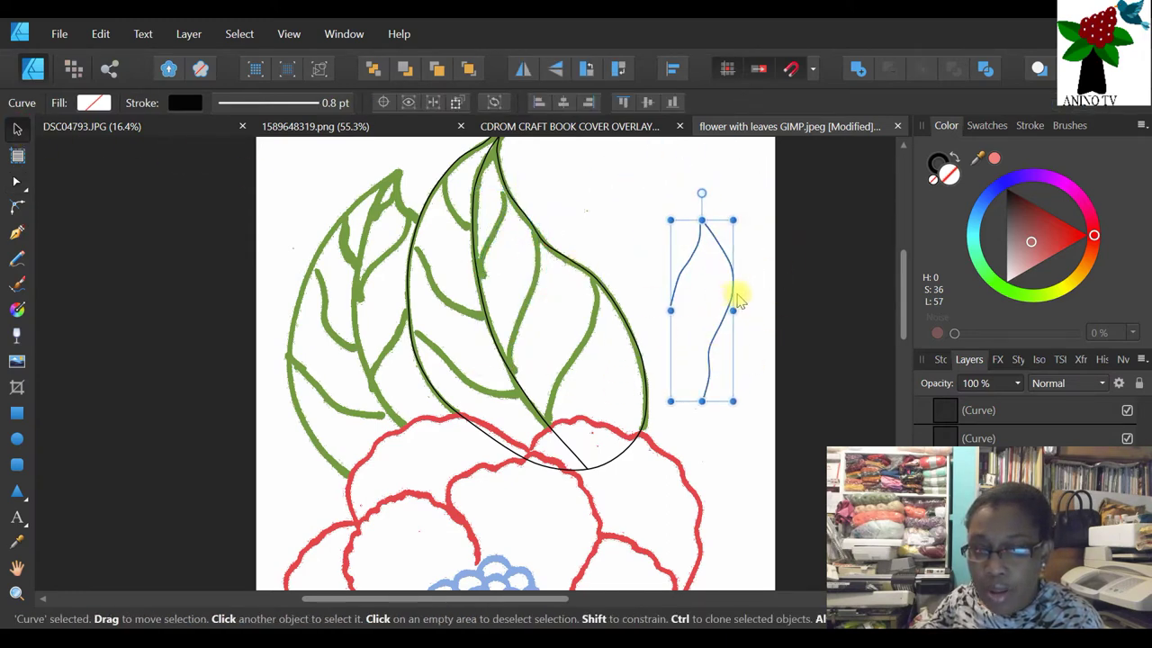
- Undo the move so the vein shape sits back on the leaf
left_click(743, 250)
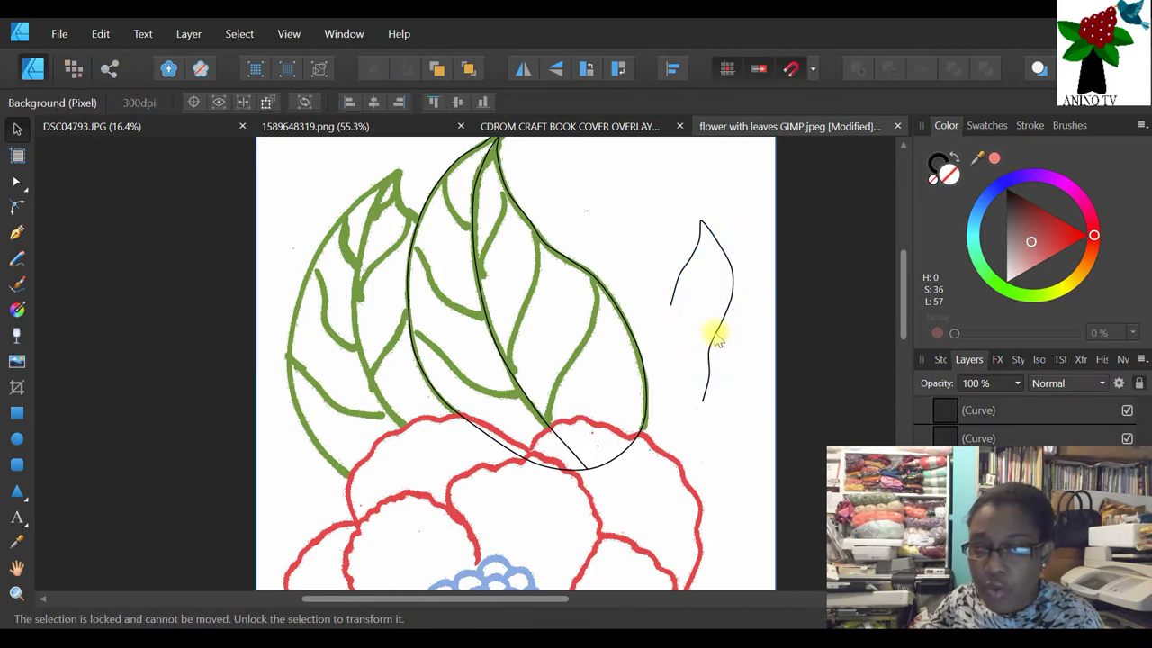
left_click(704, 300)
left_click(728, 254)
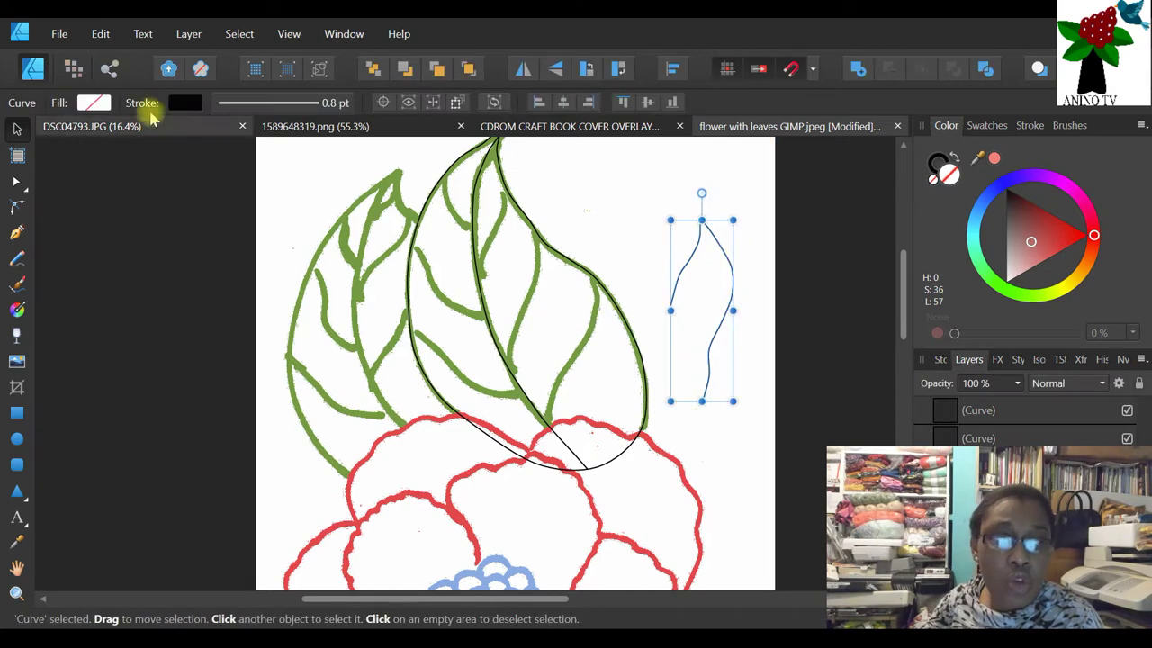
left_click(99, 33)
left_click(97, 53)
left_click(98, 33)
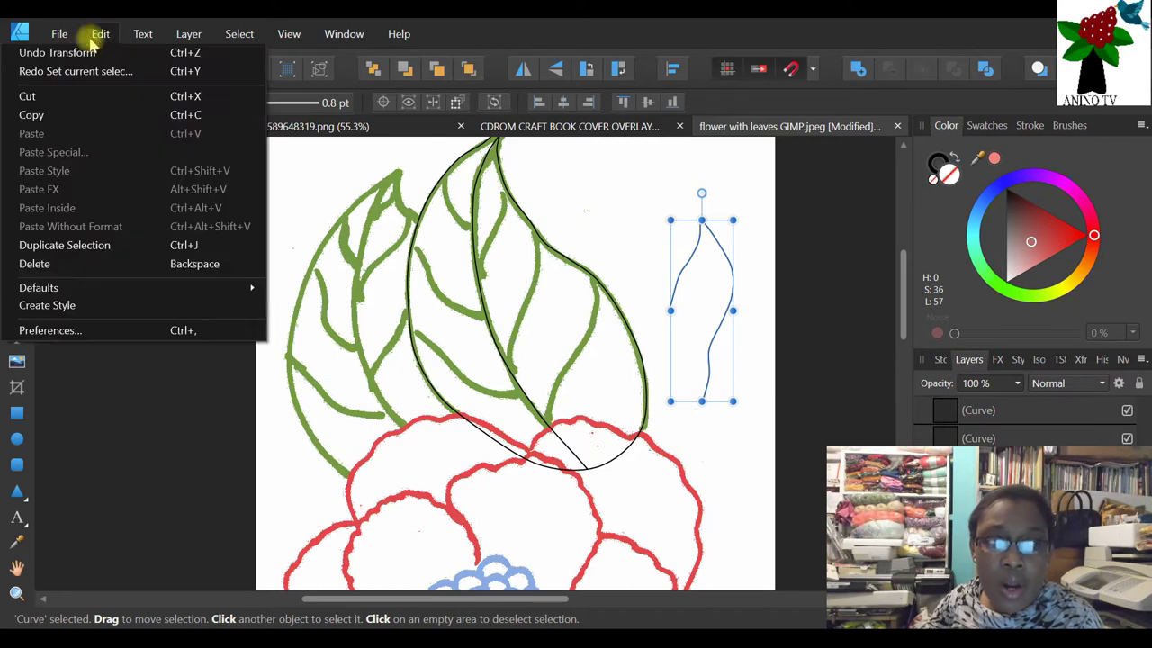
left_click(80, 51)
left_click(101, 33)
left_click(88, 53)
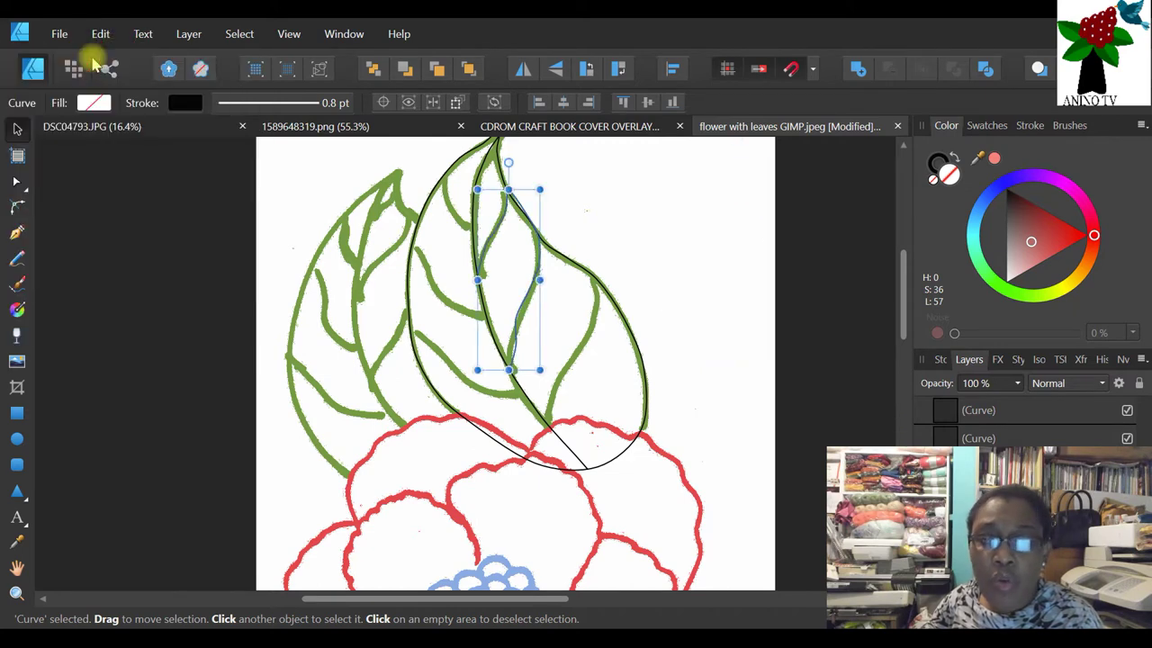
- Undo the selection and node-editing changes on the vein curve
left_click(100, 34)
left_click(97, 53)
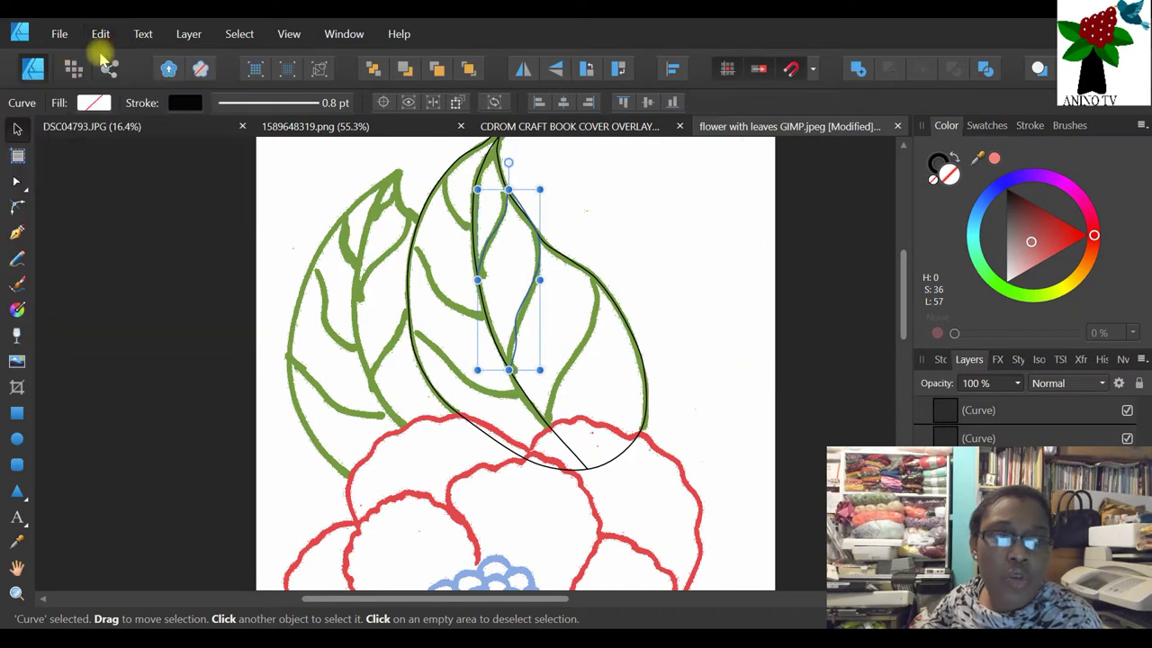
left_click(100, 34)
left_click(99, 52)
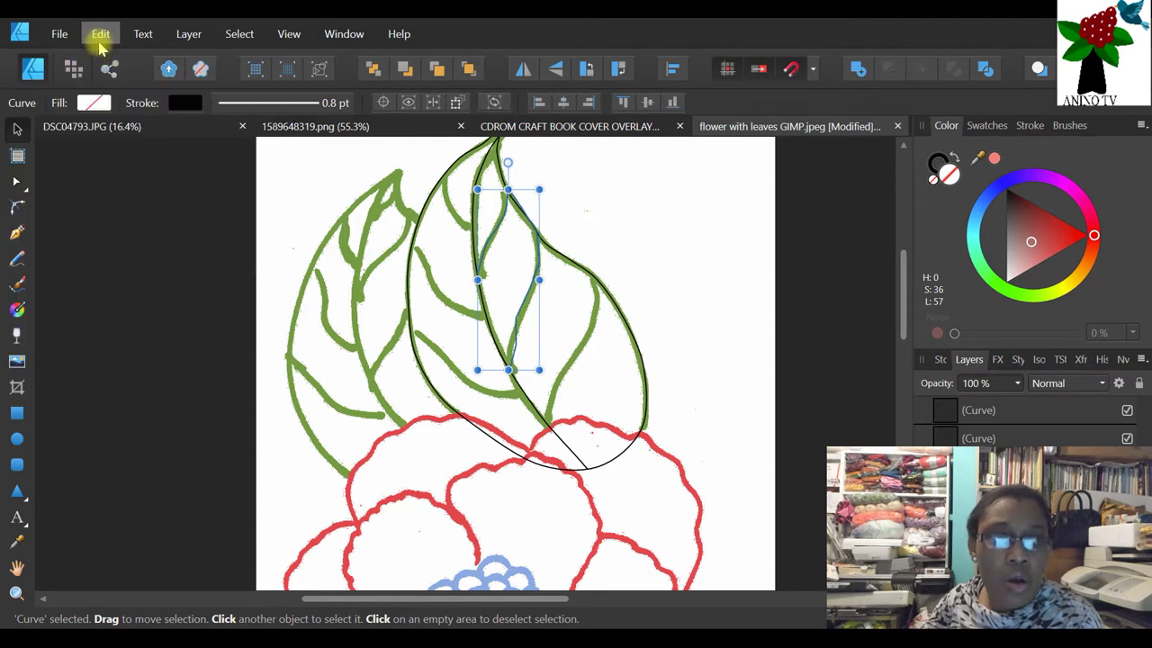
left_click(101, 34)
left_click(98, 53)
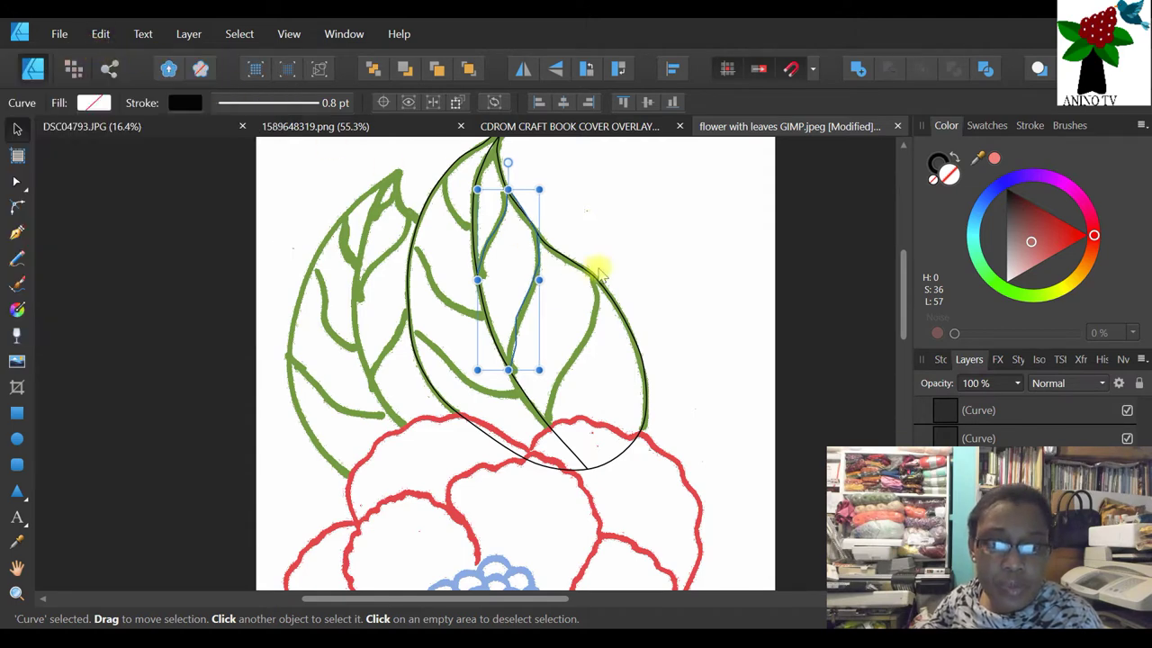
- Undo the successive extensions of the vein curve, leaving a short upper piece
left_click(101, 33)
left_click(102, 53)
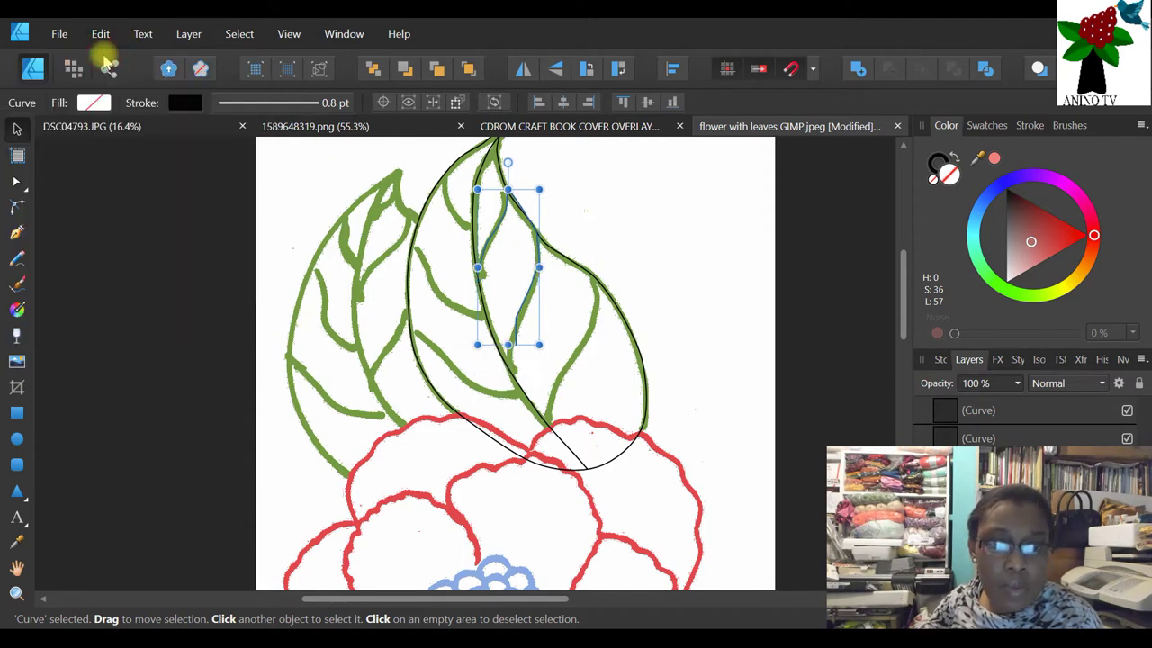
left_click(746, 278)
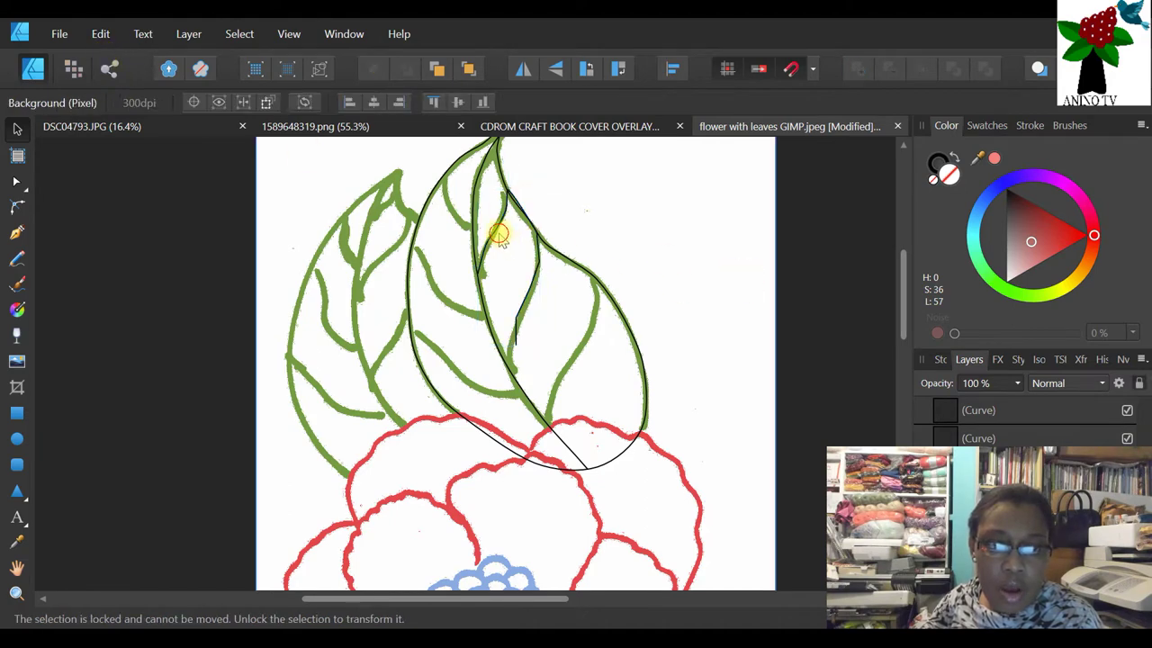
left_click(499, 234)
left_click(95, 34)
left_click(65, 54)
left_click(99, 33)
left_click(51, 53)
left_click(99, 33)
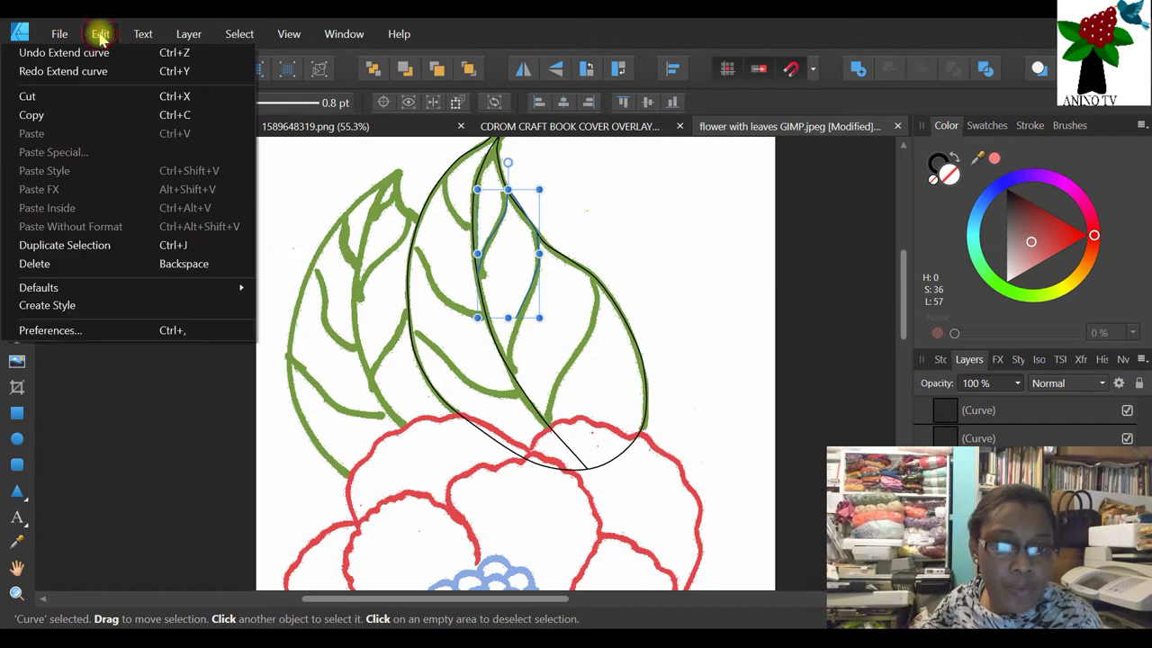
left_click(87, 56)
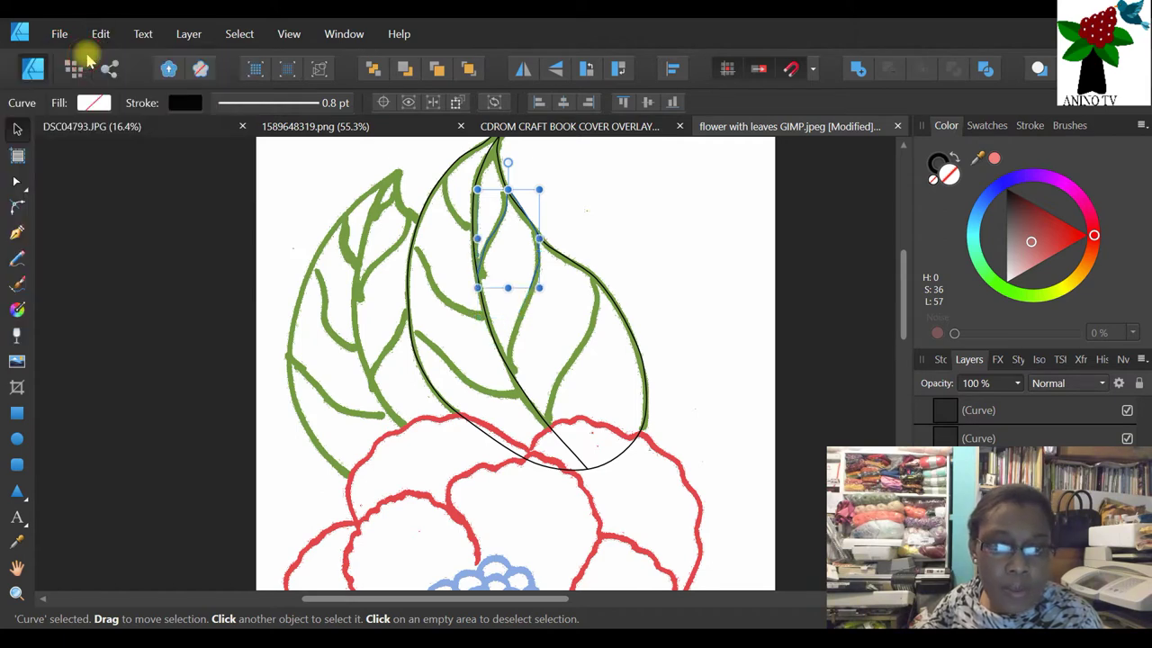
left_click(99, 33)
left_click(46, 48)
- Undo the moved curve handles and deselect the vein with the Move tool (V)
left_click(101, 34)
left_click(70, 53)
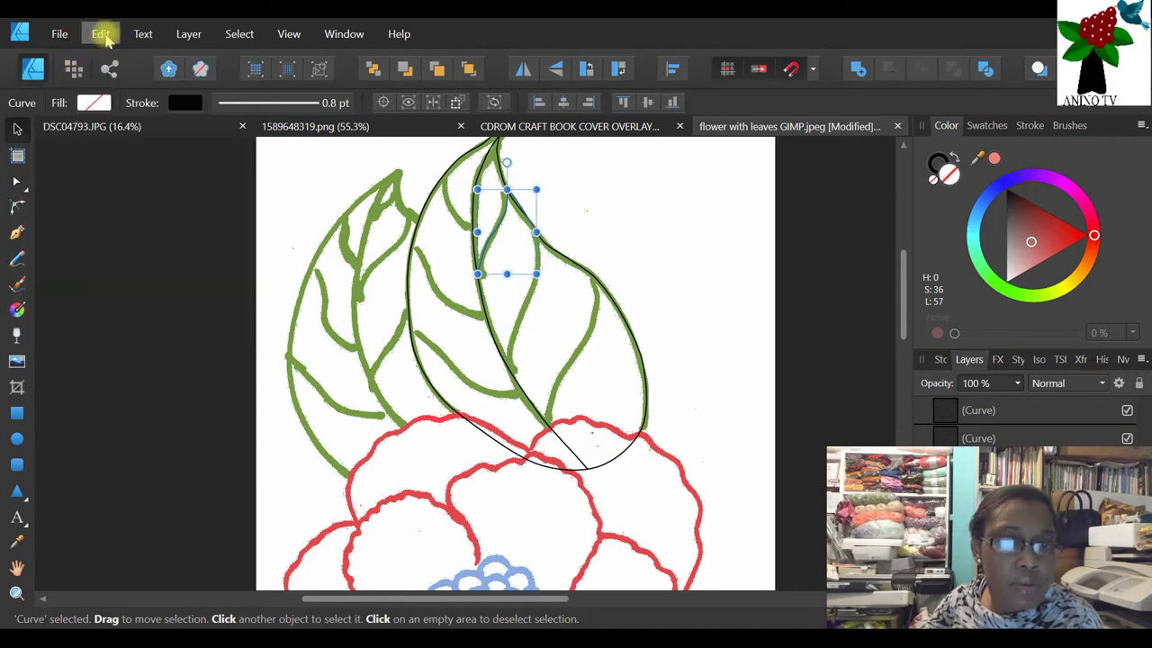
left_click(100, 36)
left_click(90, 54)
left_click(99, 35)
left_click(87, 54)
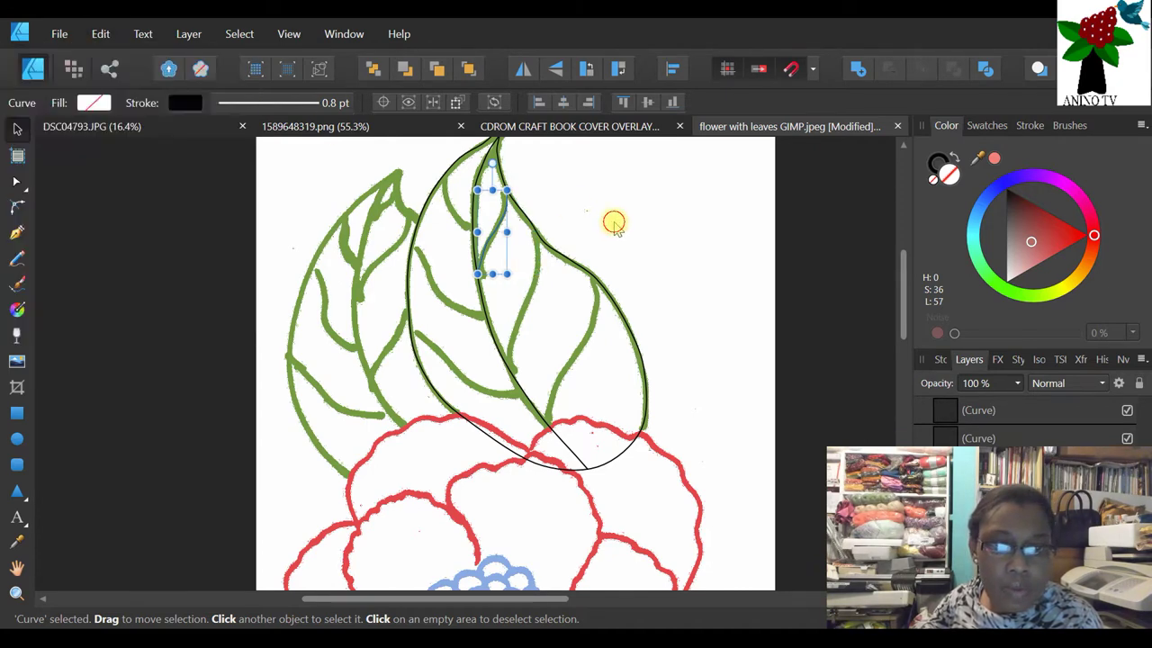
key("v")
left_click(526, 236)
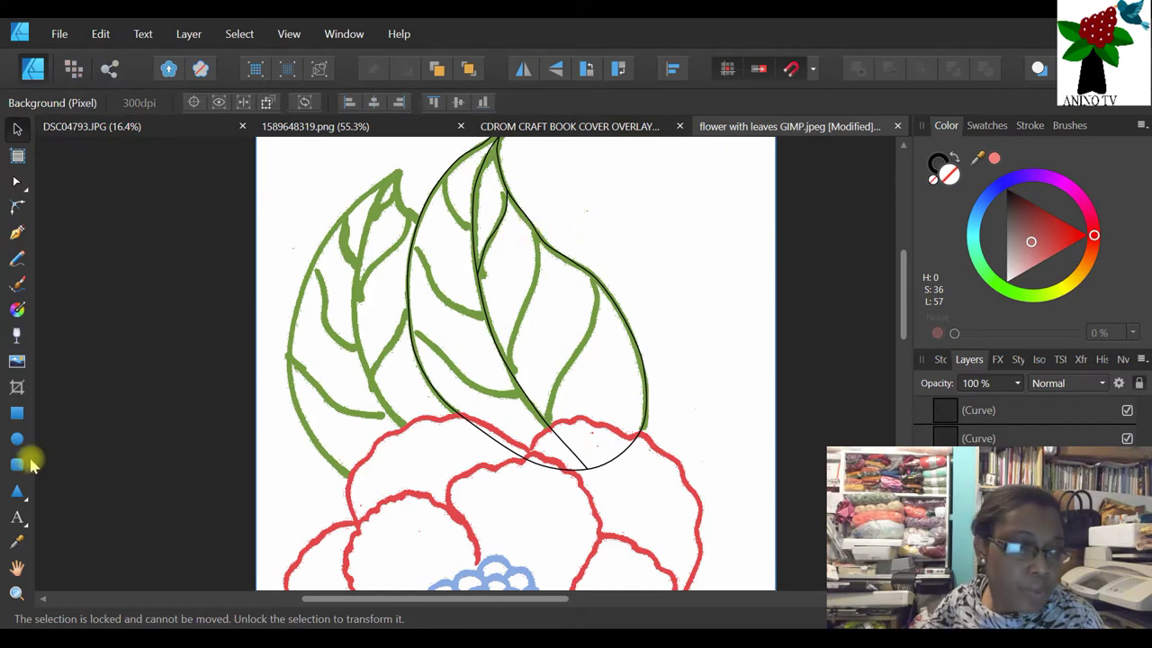
left_click(15, 234)
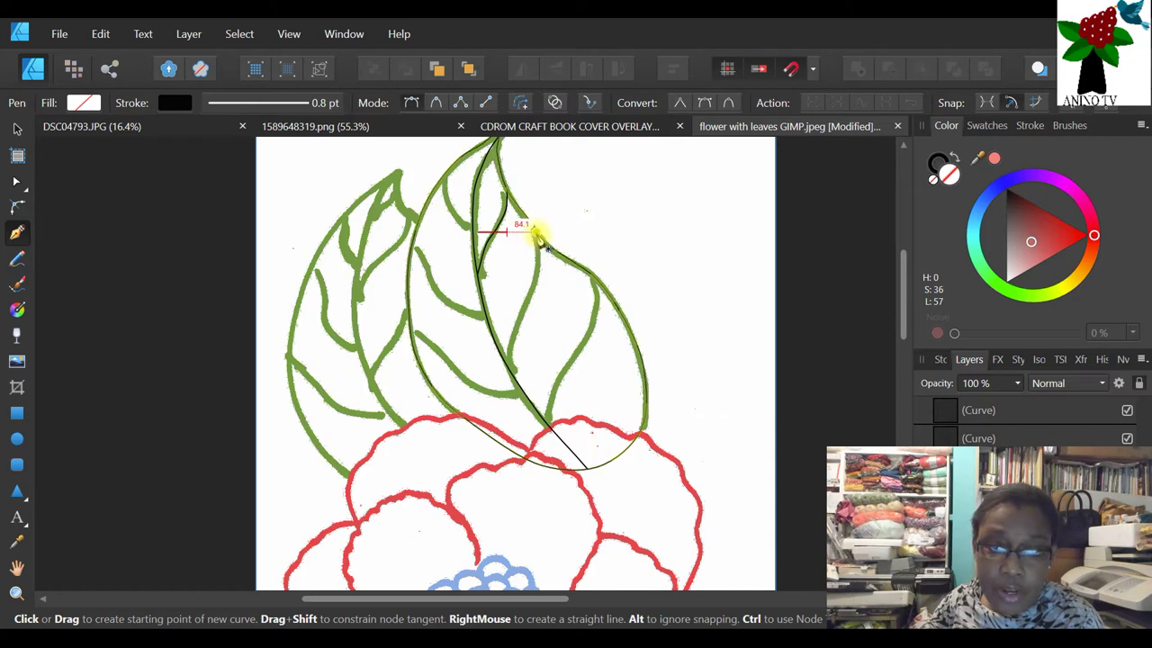
- Draw a new five-node pen curve up the green vein from its lower end to the leaf edge
left_click(515, 372)
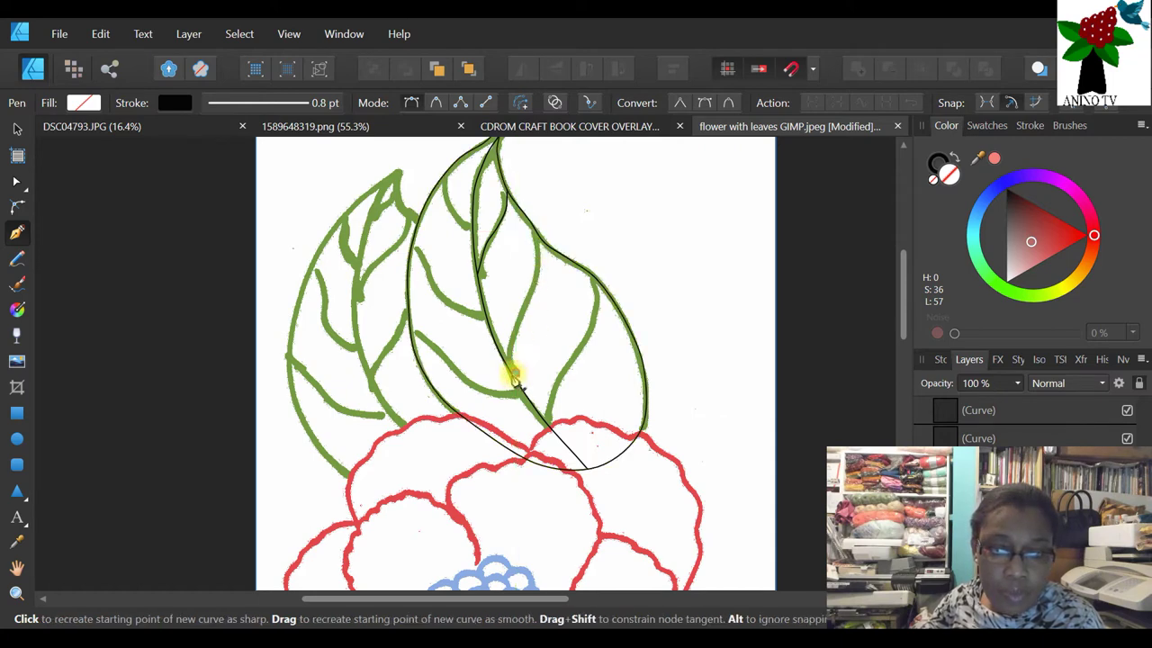
left_click(508, 343)
left_click(526, 303)
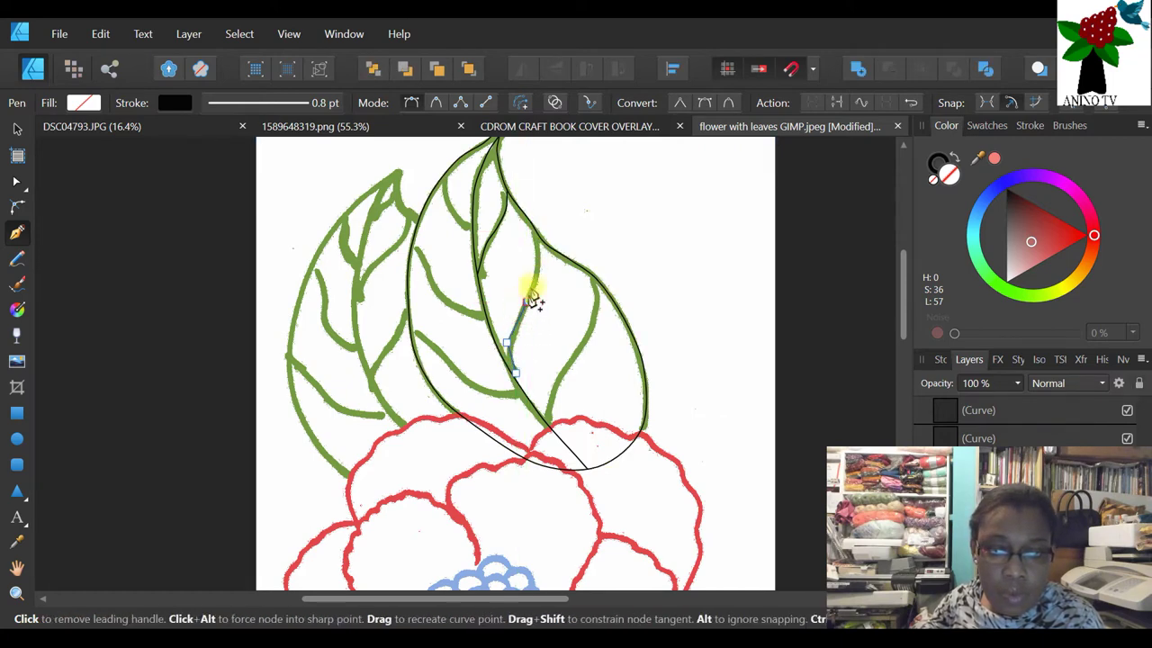
left_click(538, 274)
left_click(535, 232)
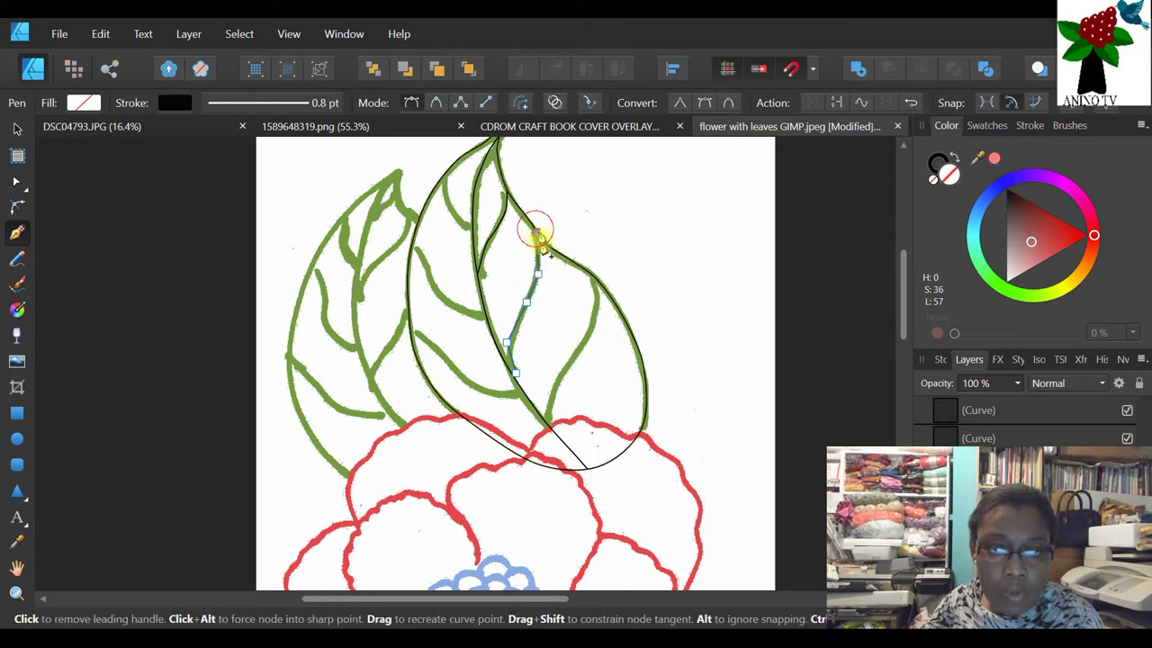
- Select the new vein curve and marquee-select all its nodes
left_click(18, 128)
left_click_drag(597, 183, 497, 419)
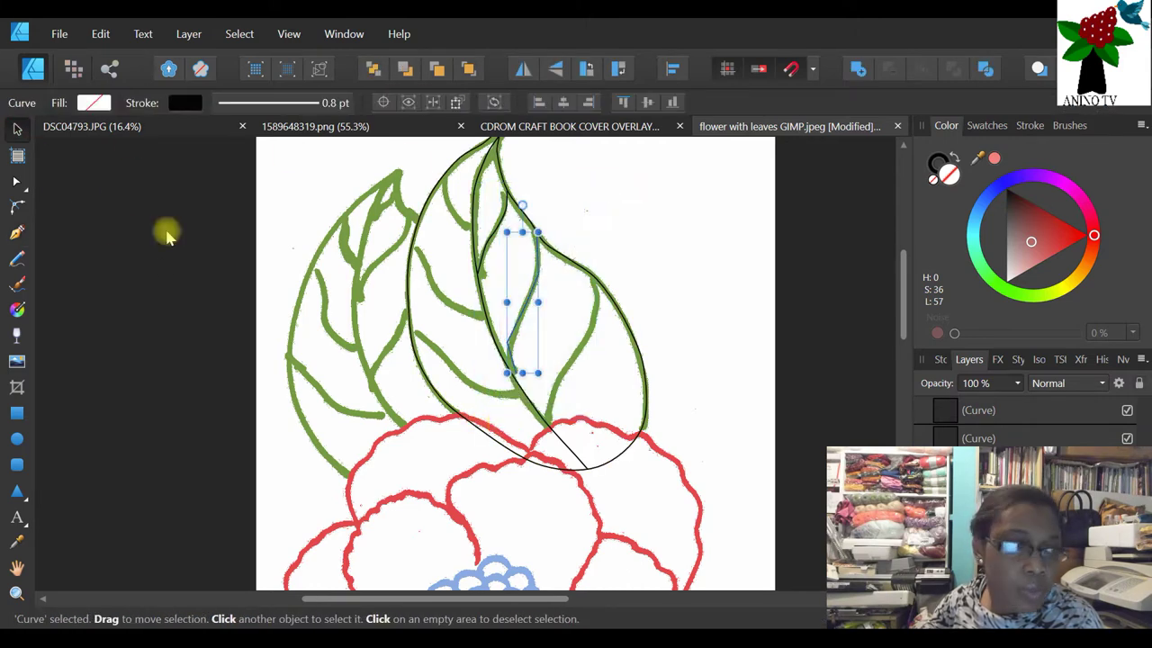
left_click(16, 180)
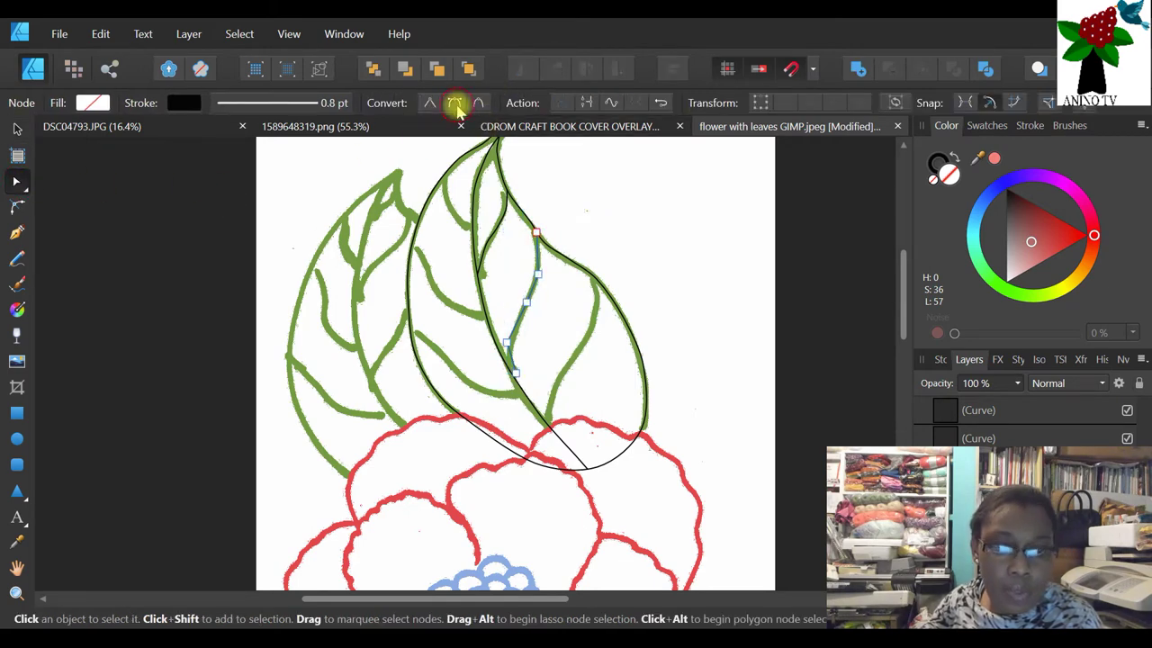
left_click_drag(621, 180, 495, 419)
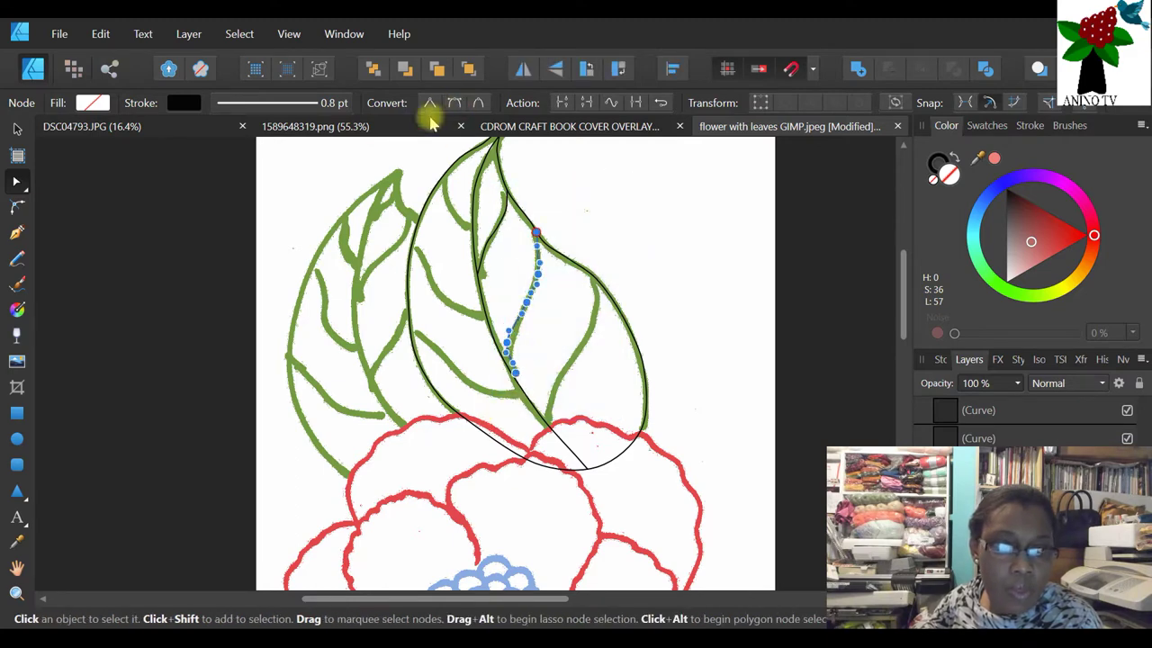
left_click(16, 128)
left_click(512, 340)
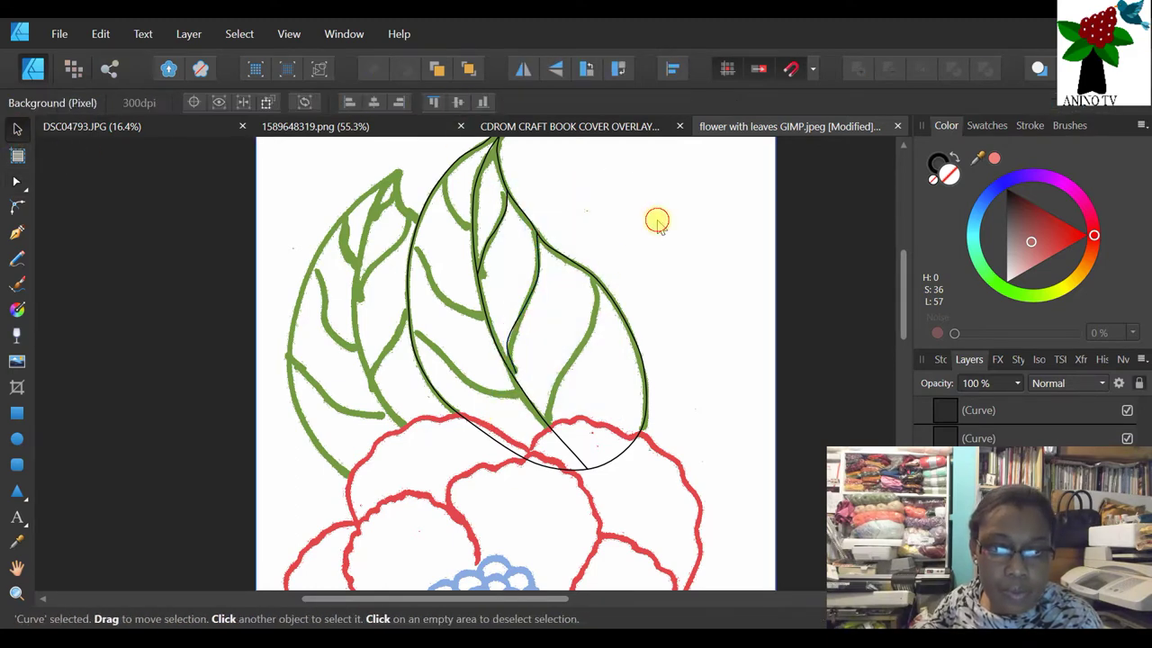
left_click(18, 182)
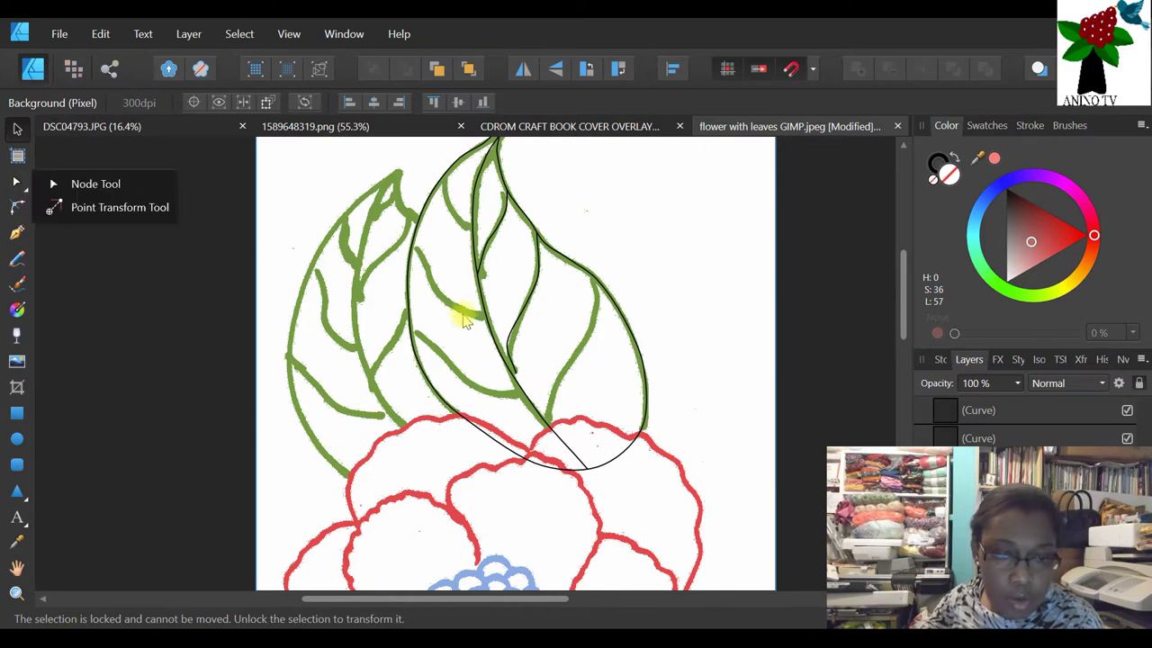
left_click(509, 338)
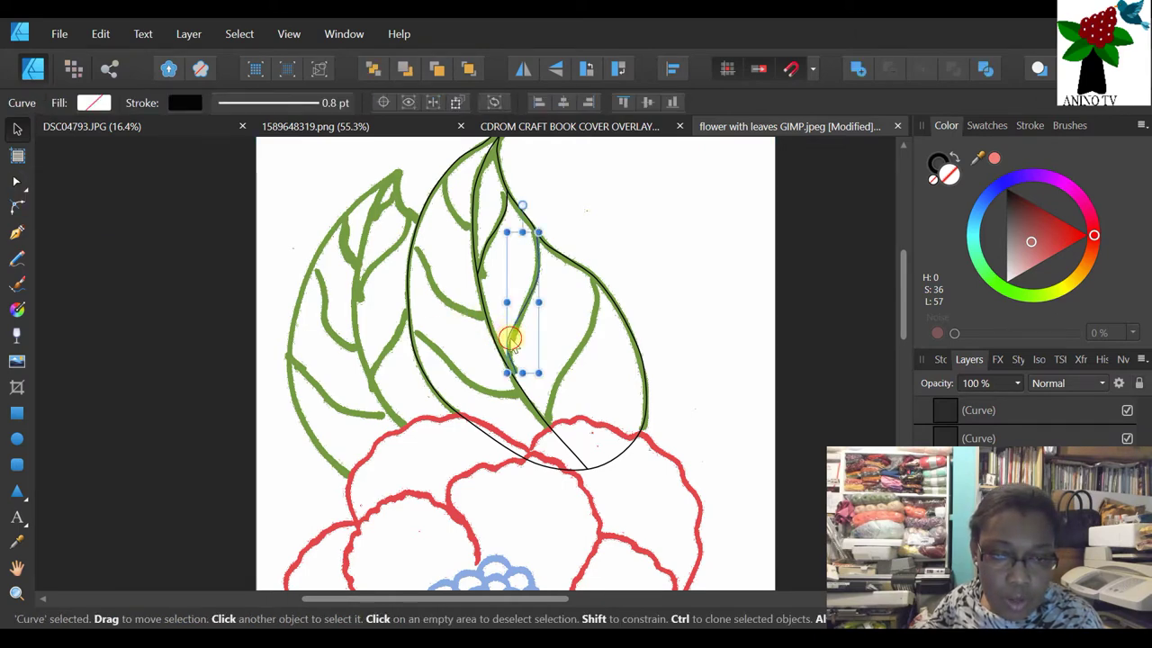
left_click(16, 592)
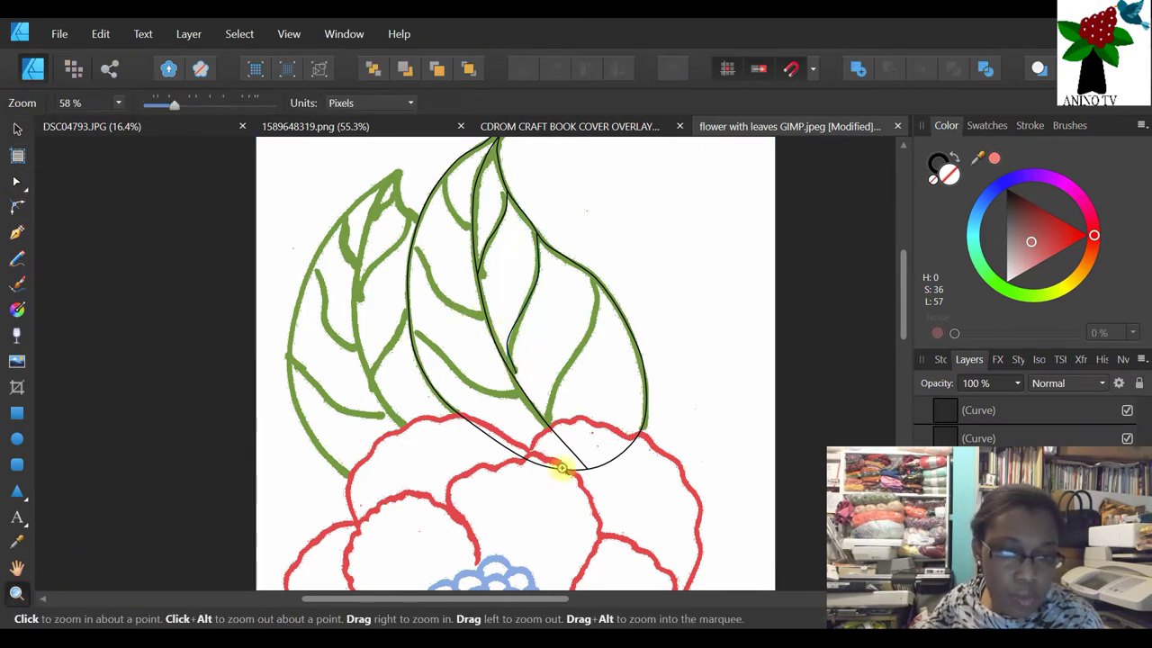
- Zoom in, add a node to the vein curve, and drag its lower end along the green vein
left_click(524, 351)
left_click(523, 351)
left_click(16, 185)
left_click(472, 331)
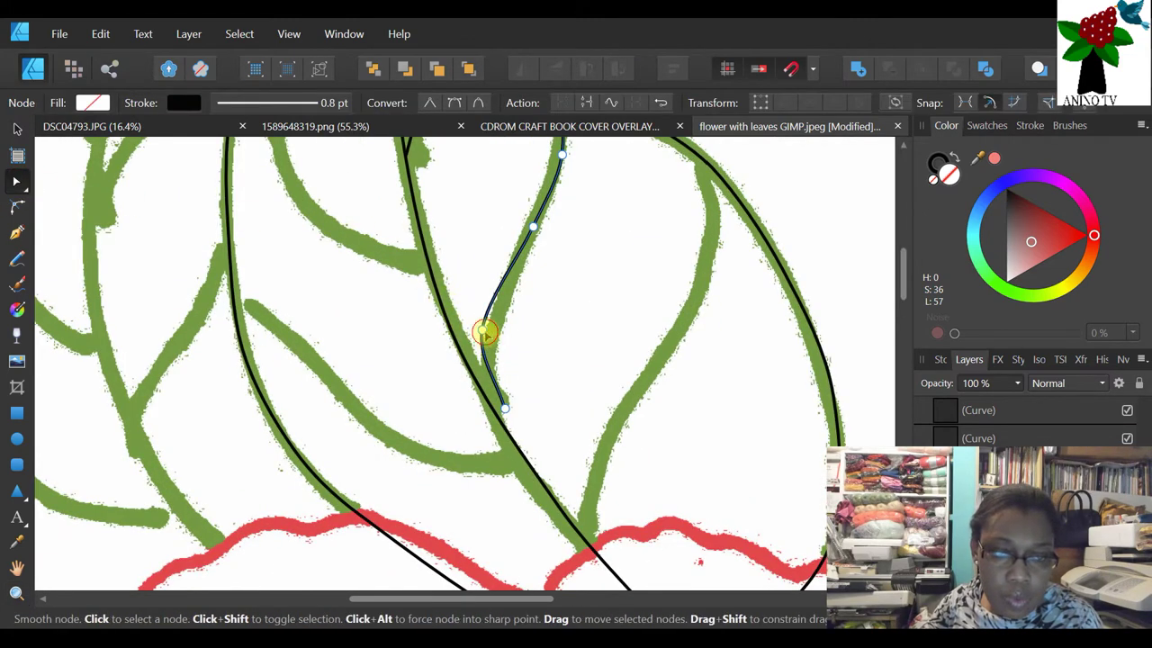
left_click(487, 333)
left_click_drag(504, 404, 494, 409)
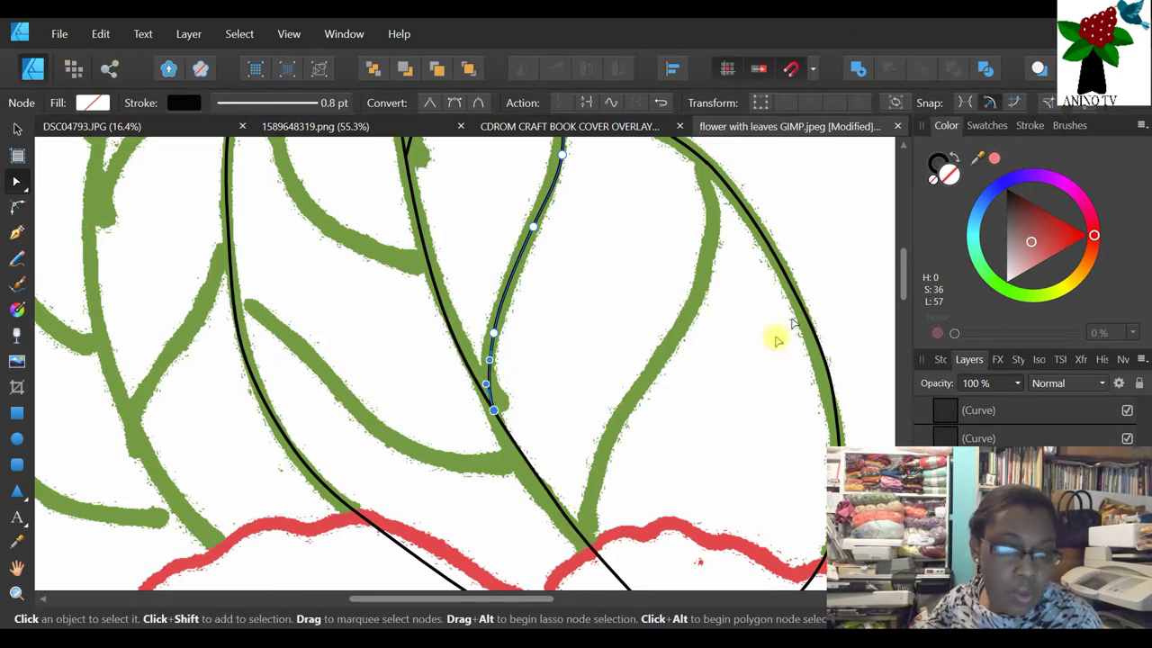
left_click(16, 233)
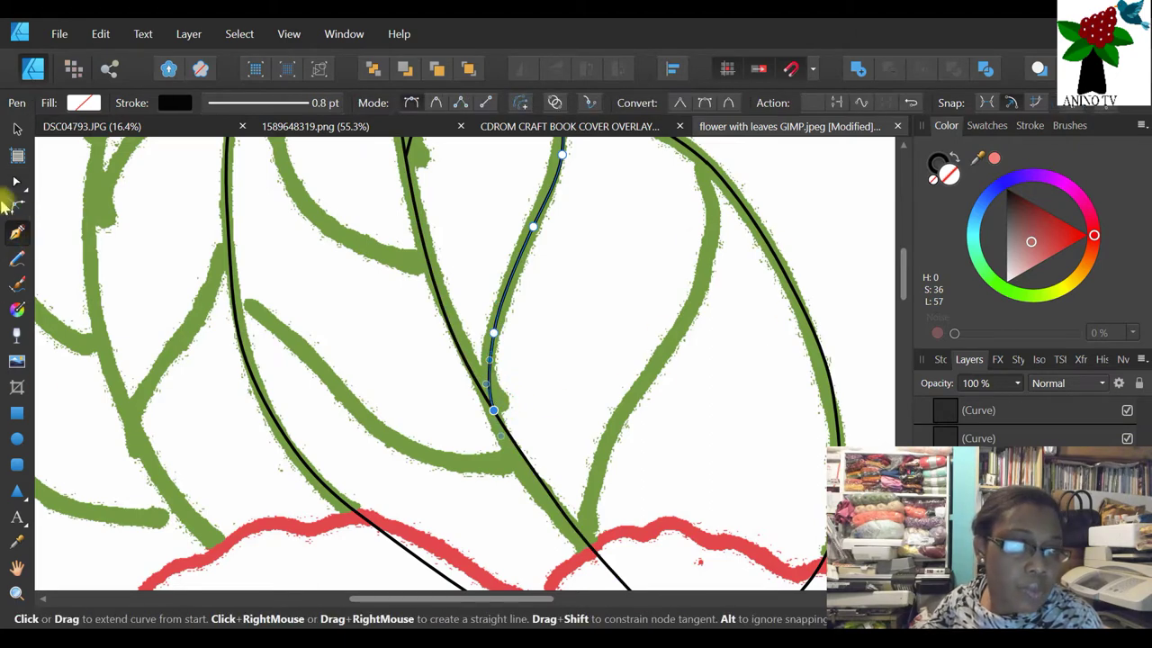
left_click(17, 182)
left_click(17, 128)
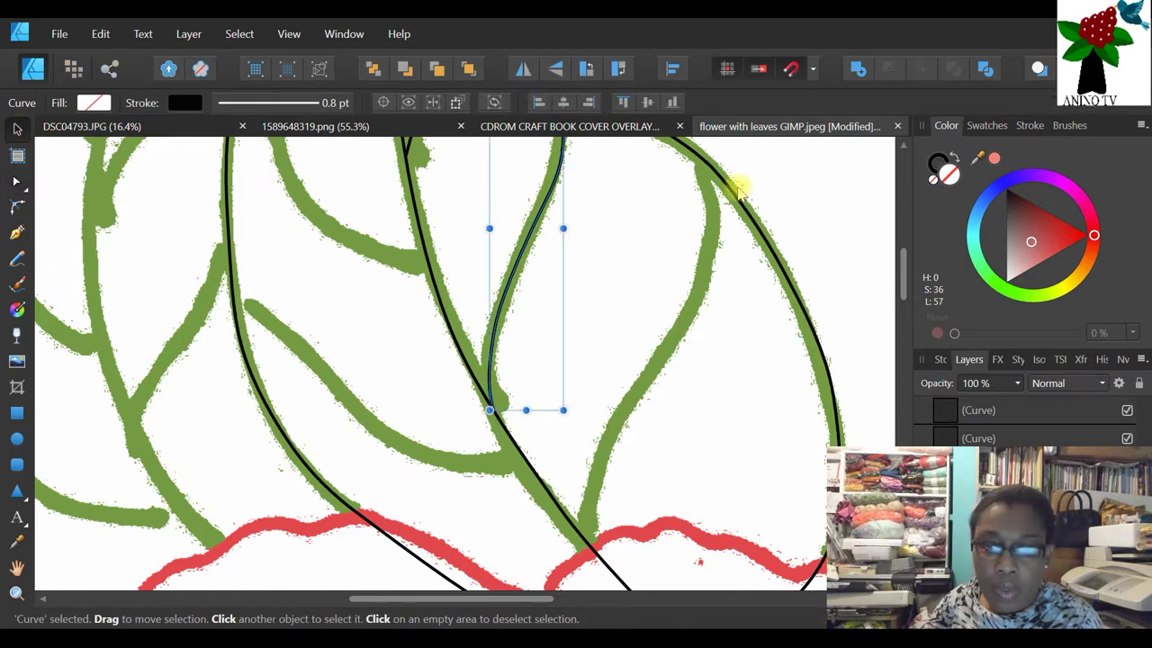
left_click(814, 186)
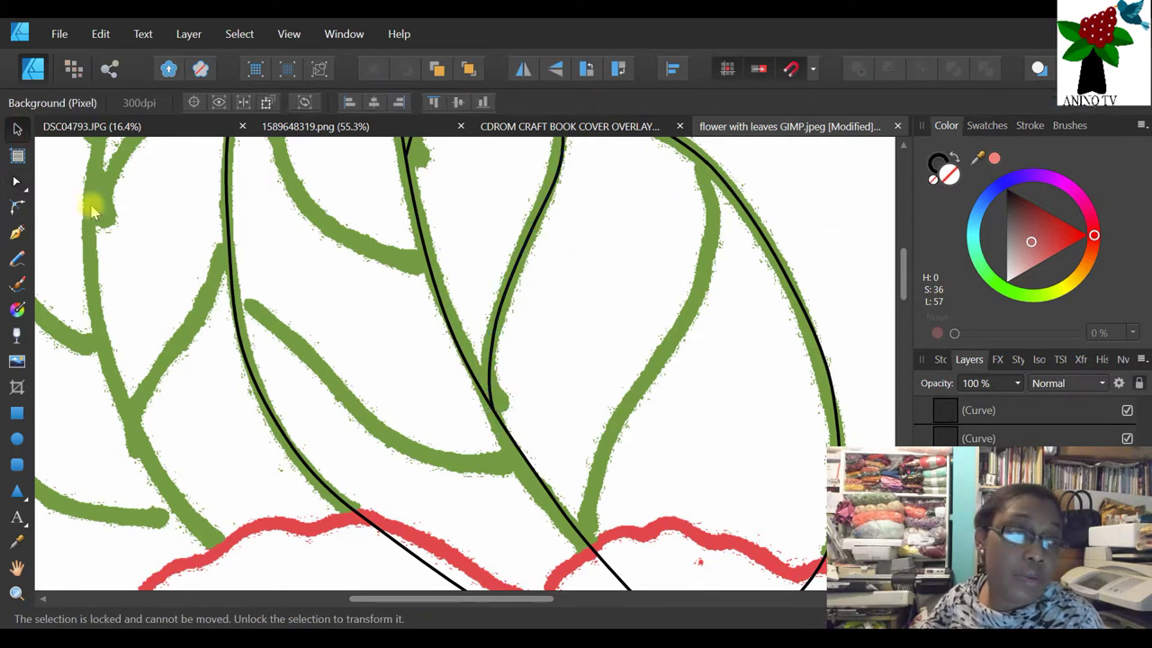
left_click(17, 233)
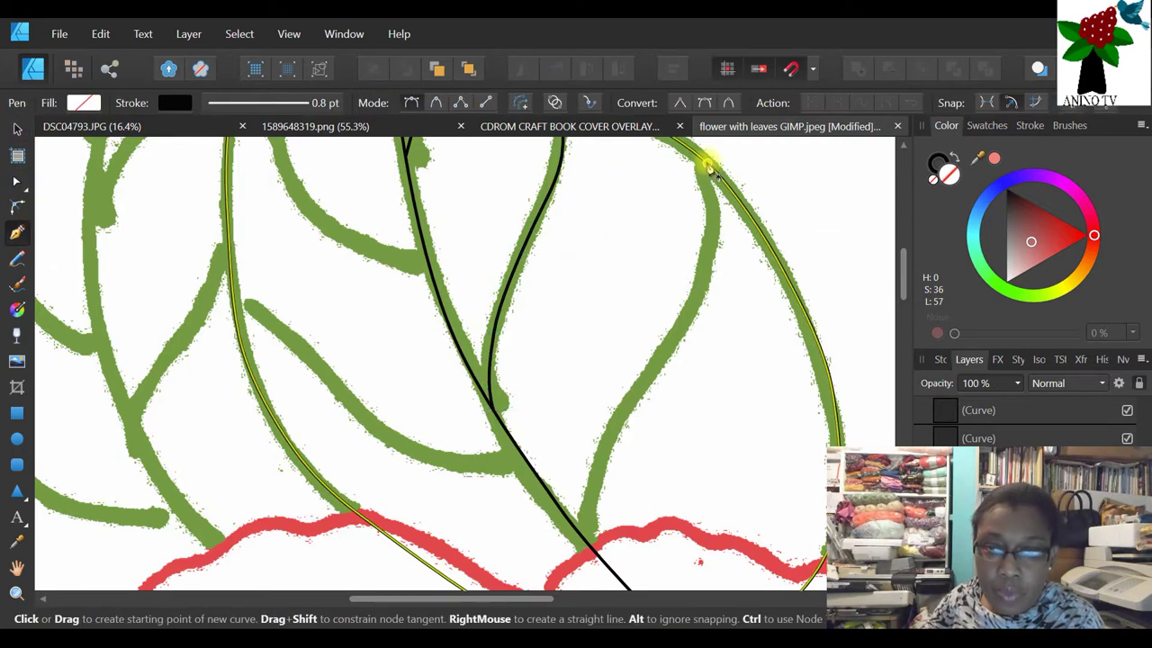
- Trace the next vein with a seven-node pen curve from its top down to its lower end
left_click(704, 160)
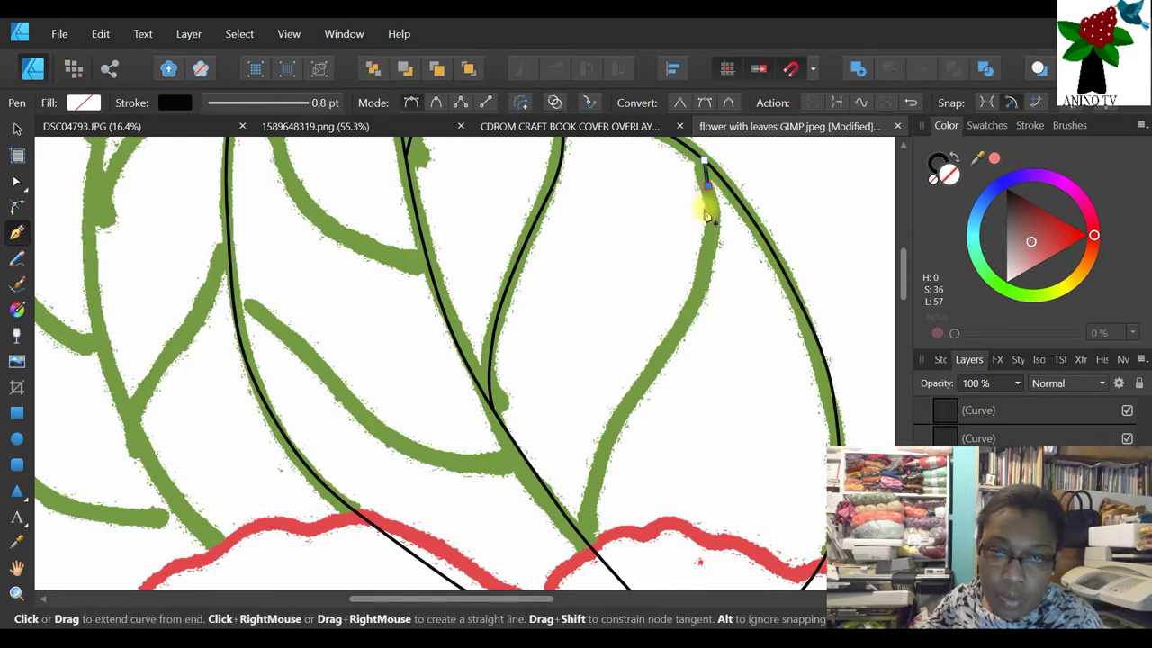
left_click(711, 229)
left_click(698, 297)
left_click(675, 330)
left_click(634, 394)
left_click(601, 463)
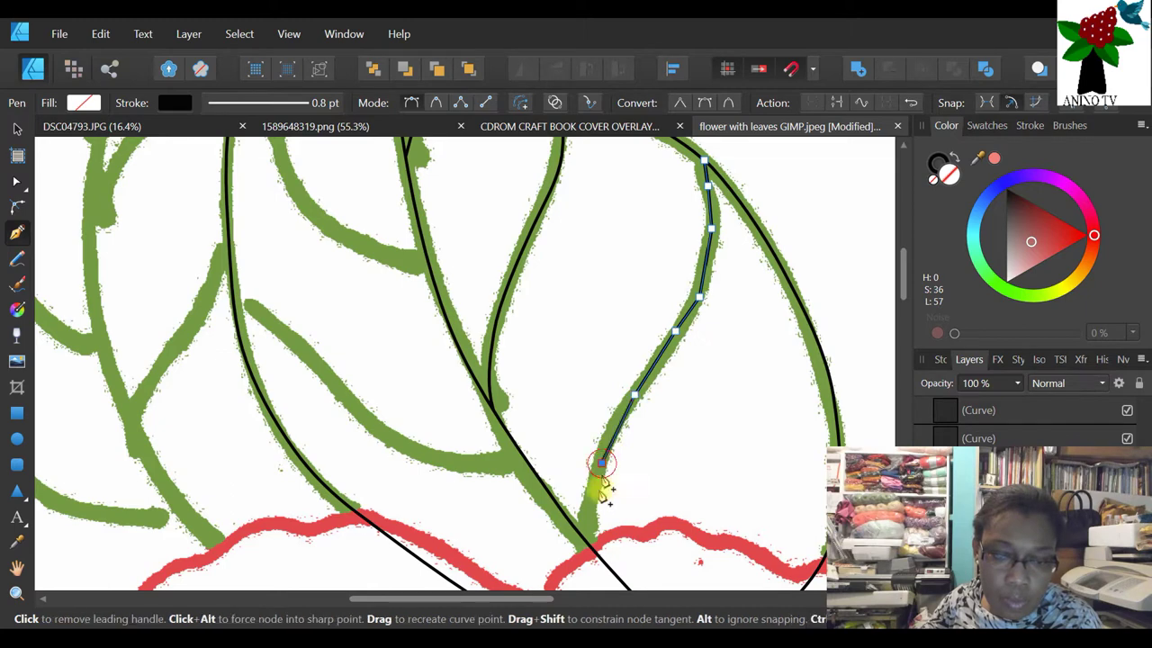
left_click(585, 540)
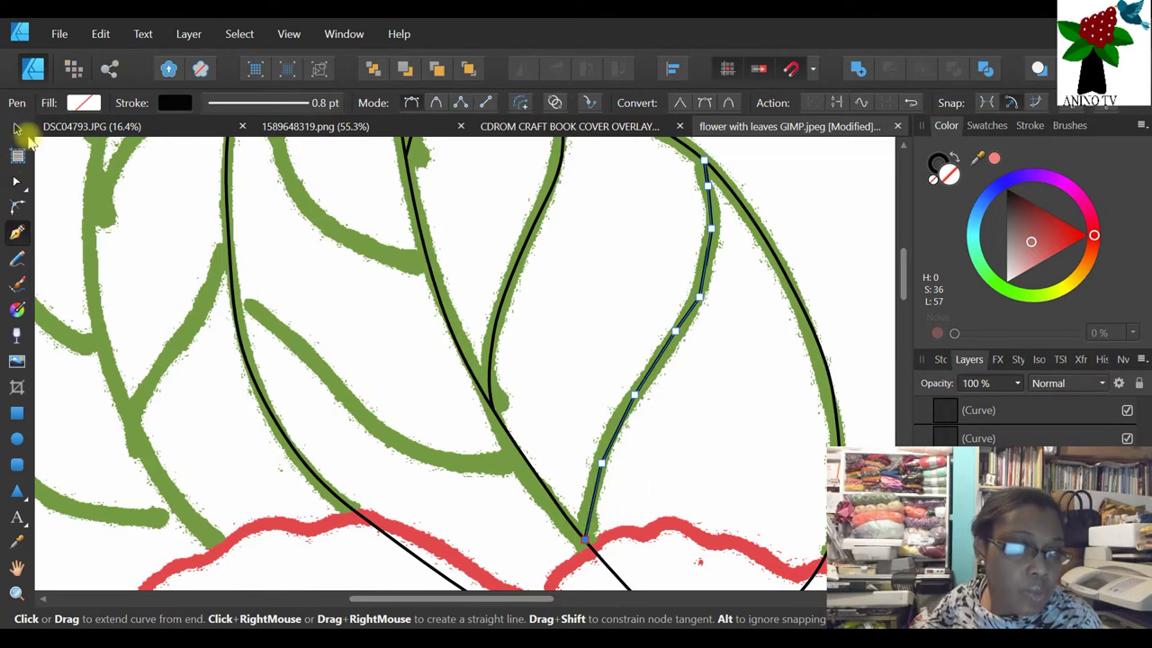
- Marquee-select the new curve's nodes and convert them to smooth
left_click(18, 181)
scroll(774, 206, "up", 1)
left_click_drag(815, 166, 513, 592)
scroll(699, 365, "down", 2)
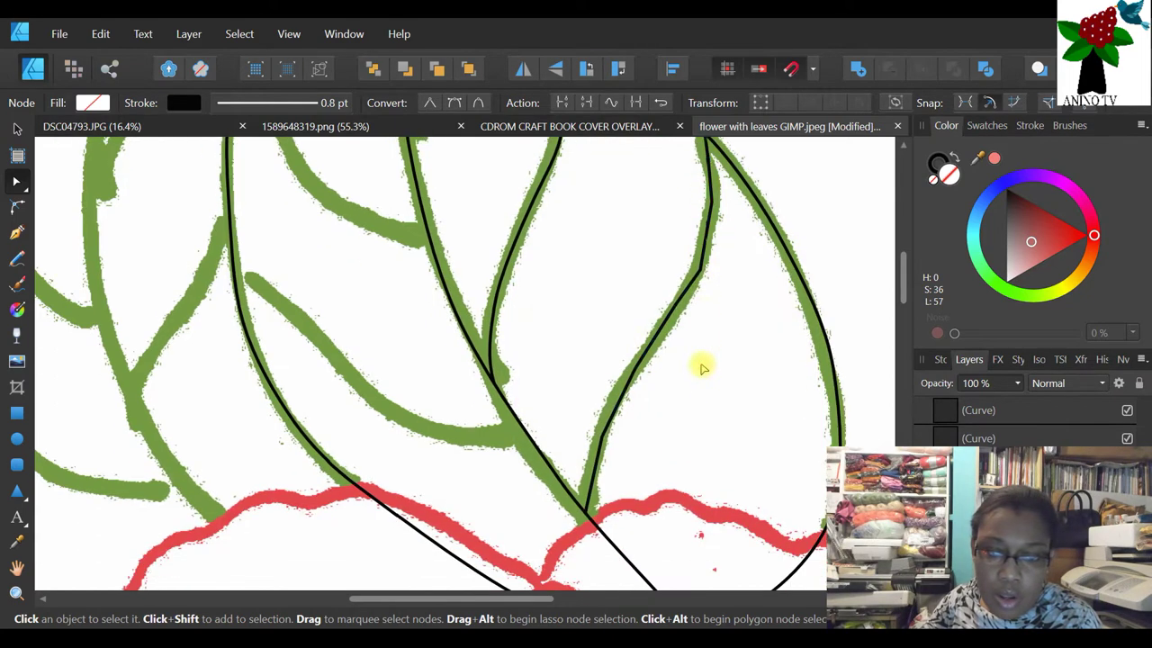
scroll(711, 203, "up", 1)
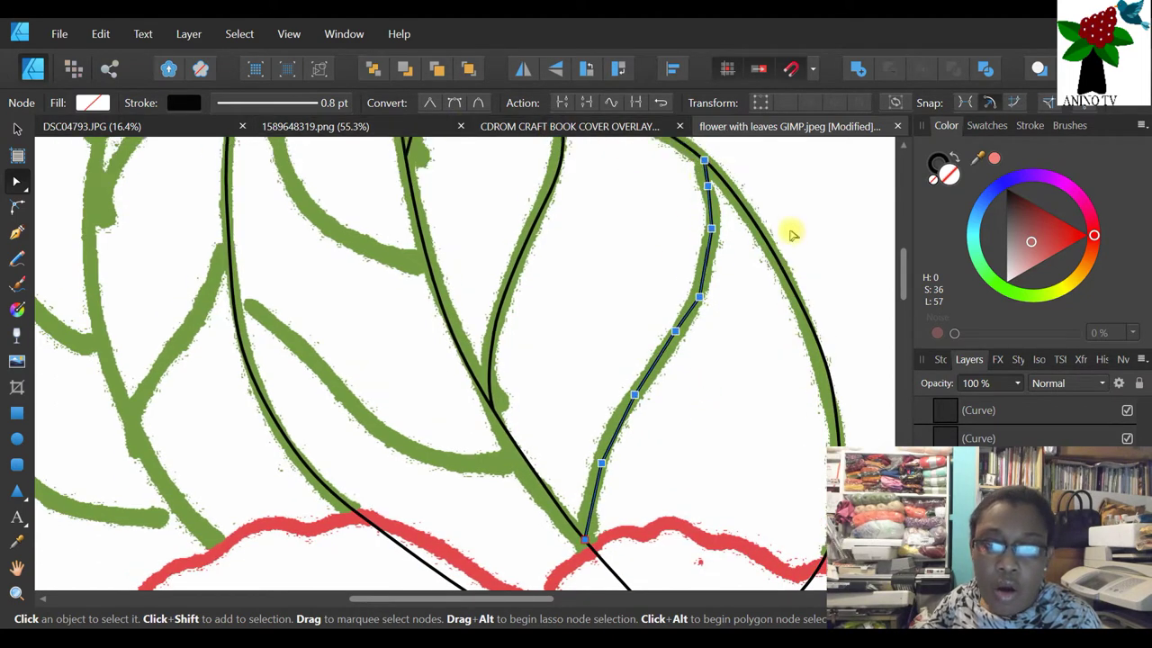
left_click(455, 104)
left_click(785, 194)
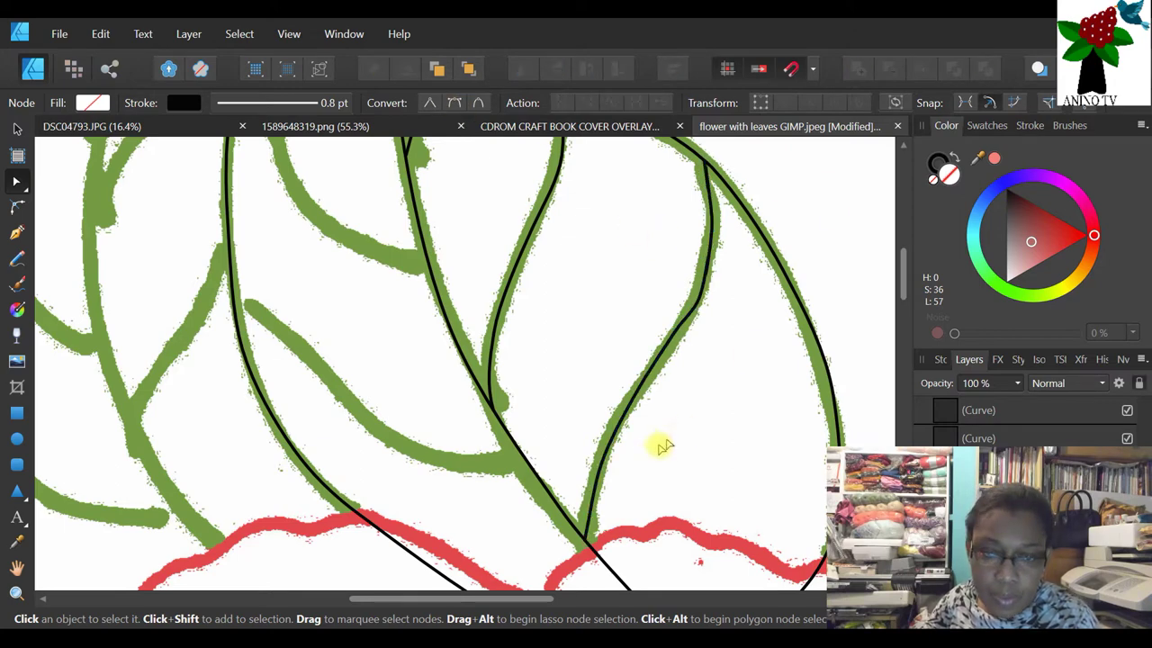
left_click(692, 318)
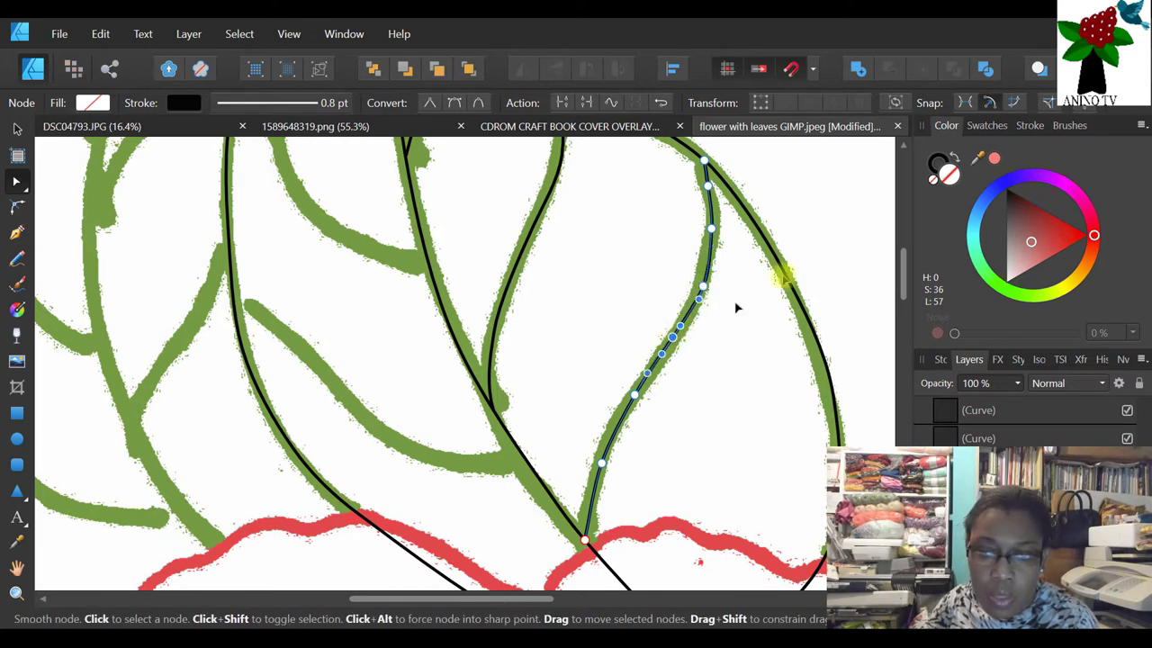
left_click(848, 226)
scroll(809, 297, "down", 3)
scroll(401, 355, "up", 3)
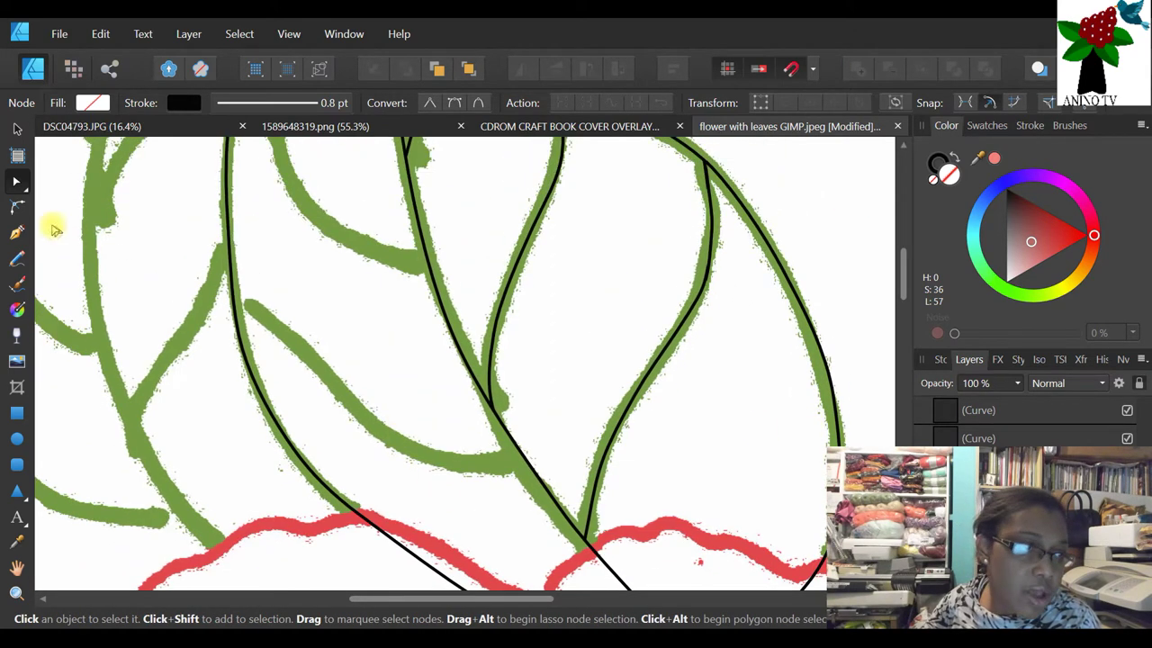
- Draw a pen curve along the lower side vein from the leaf's left edge to the stem
left_click(14, 233)
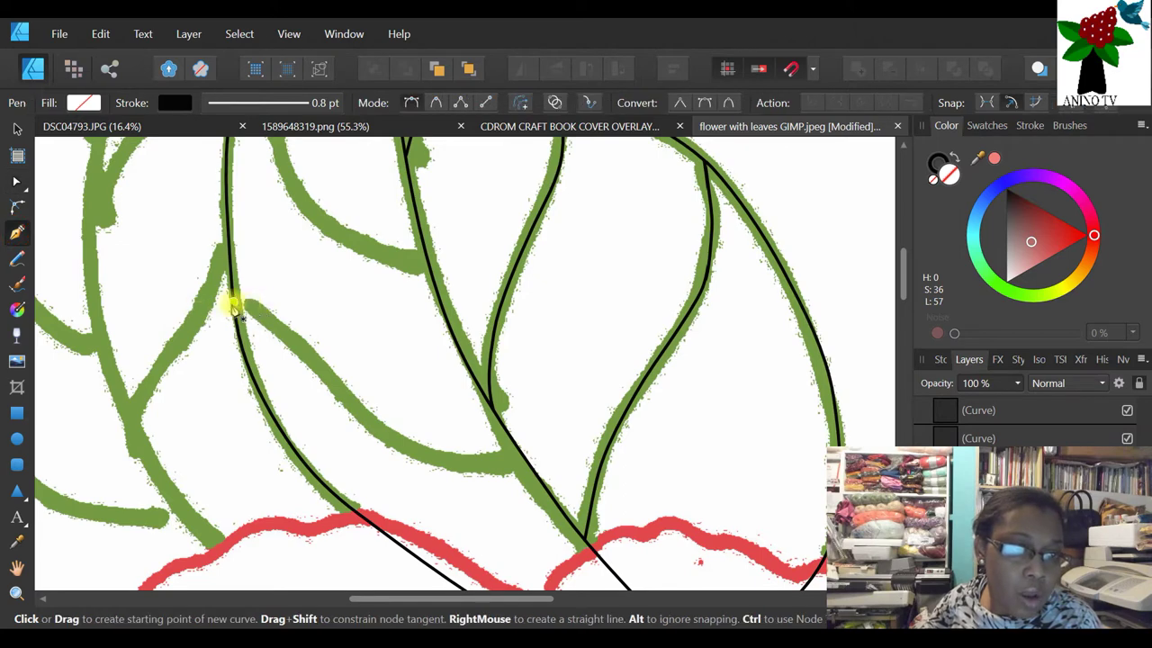
left_click_drag(233, 302, 284, 326)
left_click(350, 396)
left_click(418, 447)
left_click(525, 460)
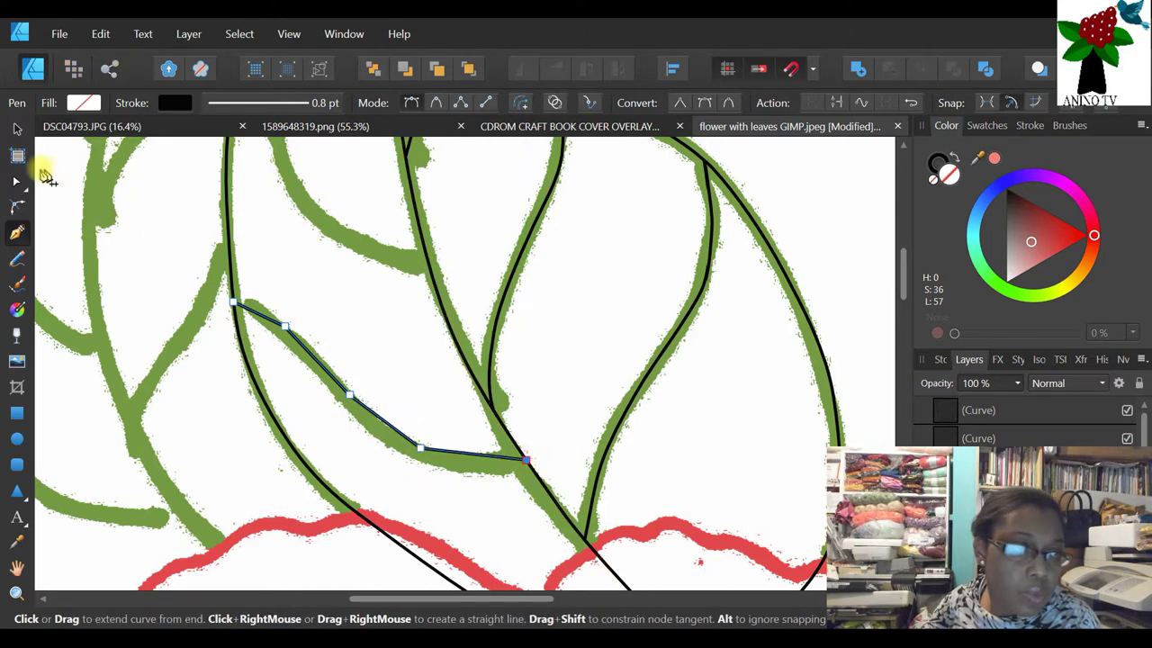
- Smooth the side vein's nodes and nudge the curve down onto the sketch
left_click(17, 185)
left_click_drag(140, 236, 543, 580)
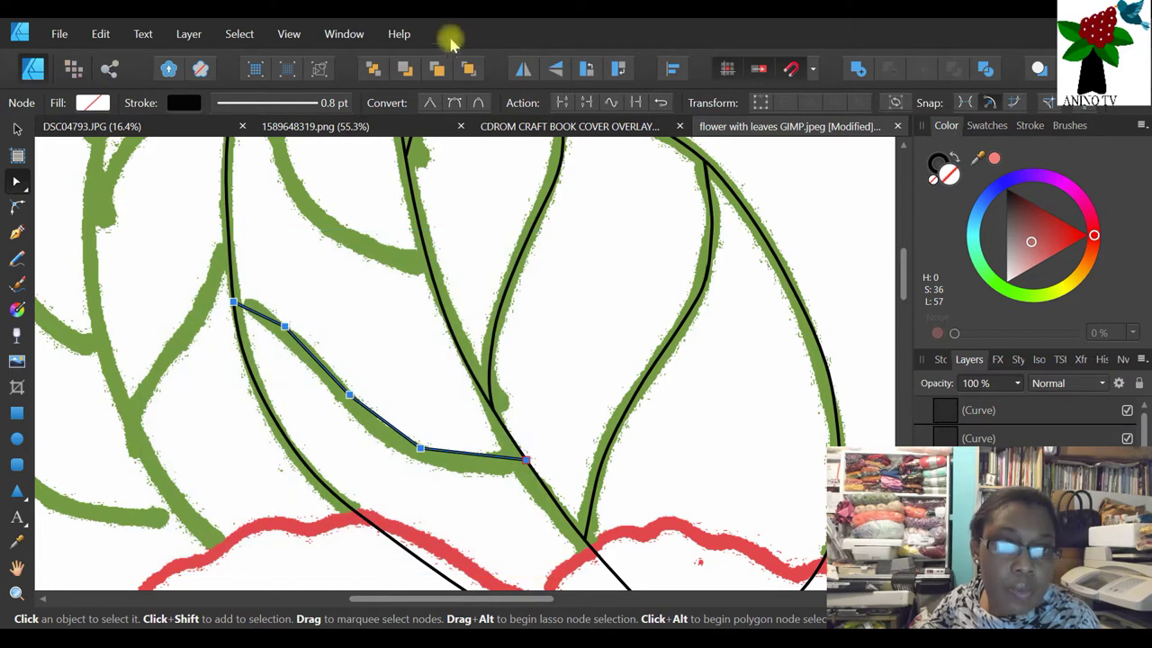
left_click(454, 103)
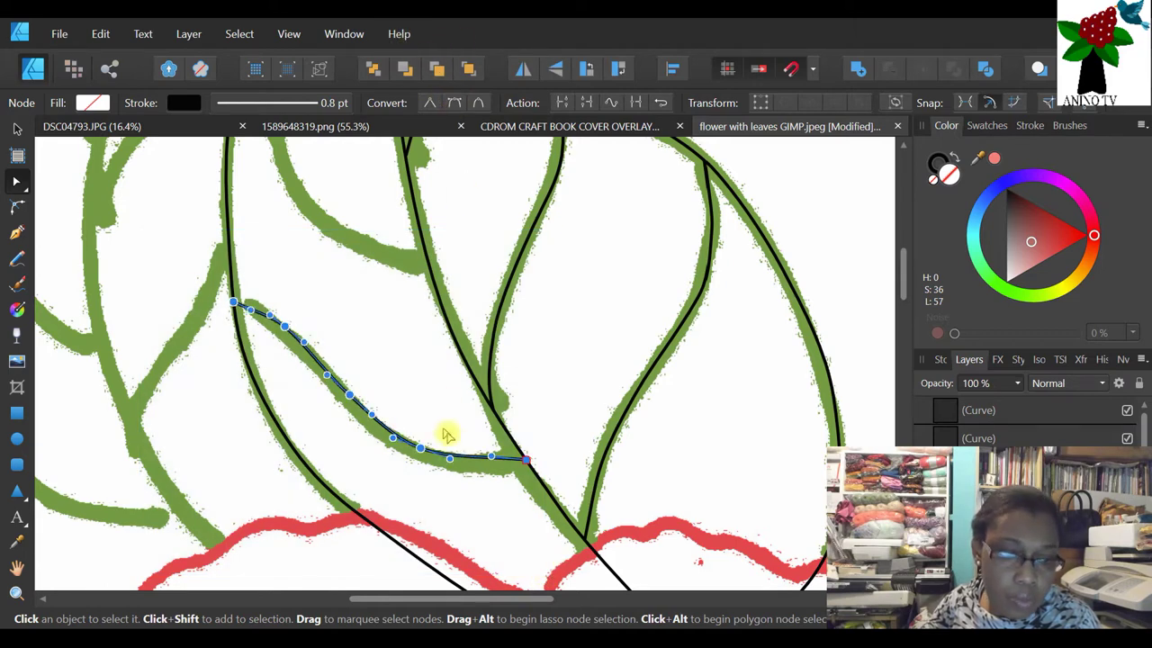
left_click_drag(419, 450, 421, 455)
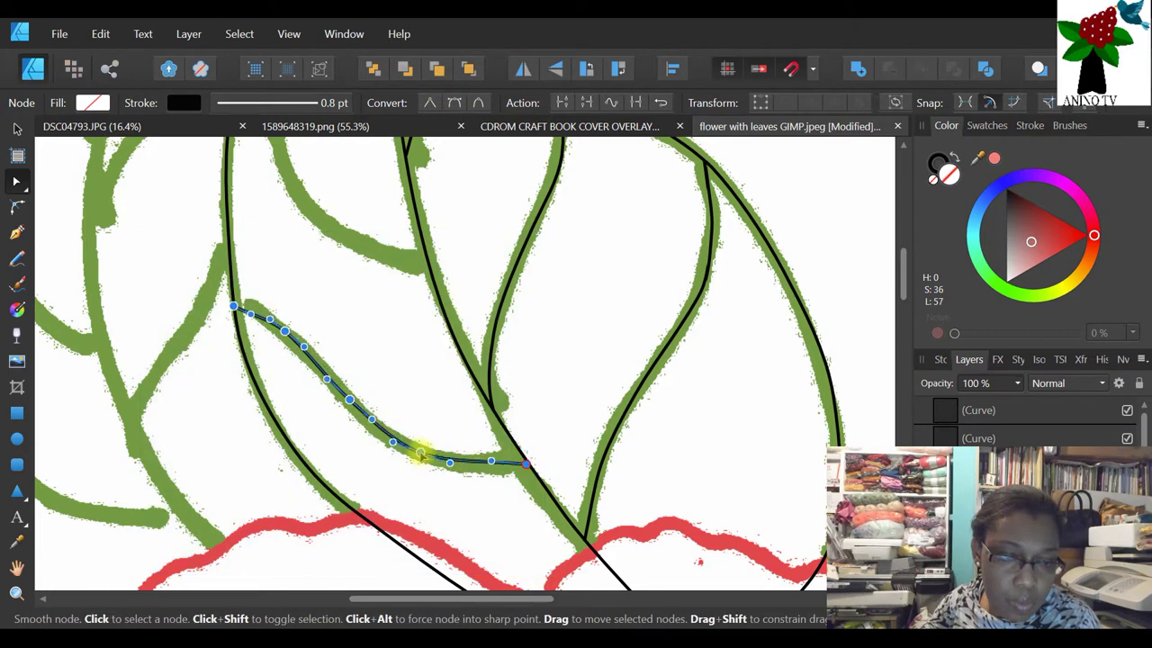
left_click(16, 129)
left_click(786, 168)
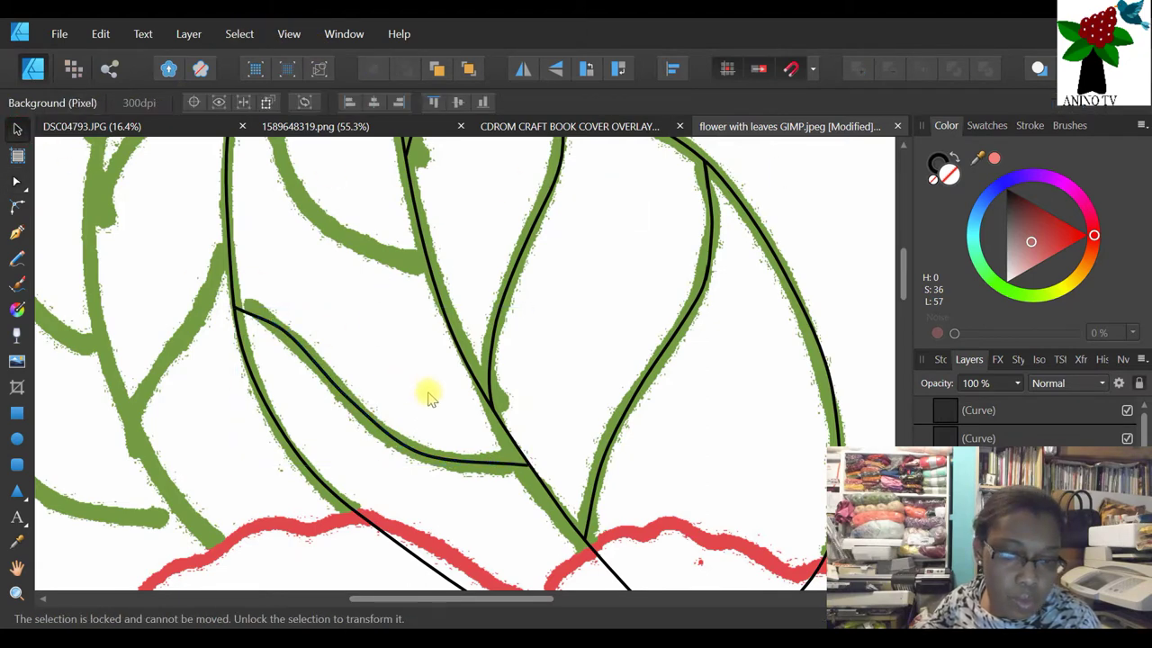
scroll(324, 329, "up", 4)
- Trace the next left-side vein with a pen curve from the leaf edge to the central line
left_click(16, 233)
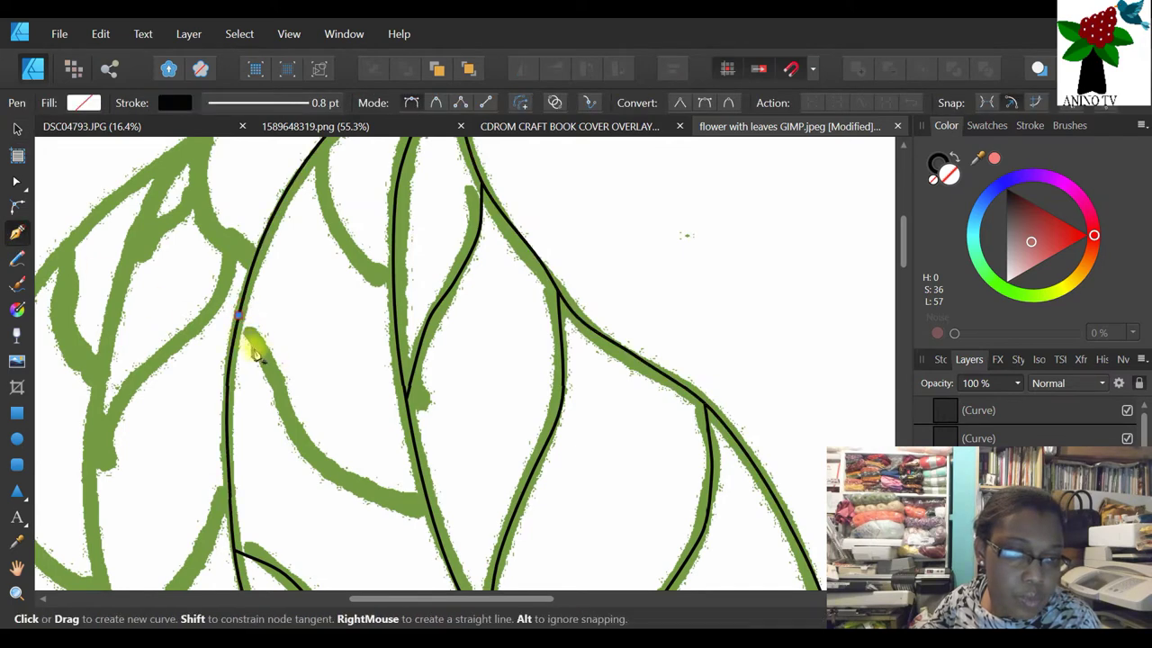
left_click(262, 349)
left_click(292, 427)
left_click(348, 479)
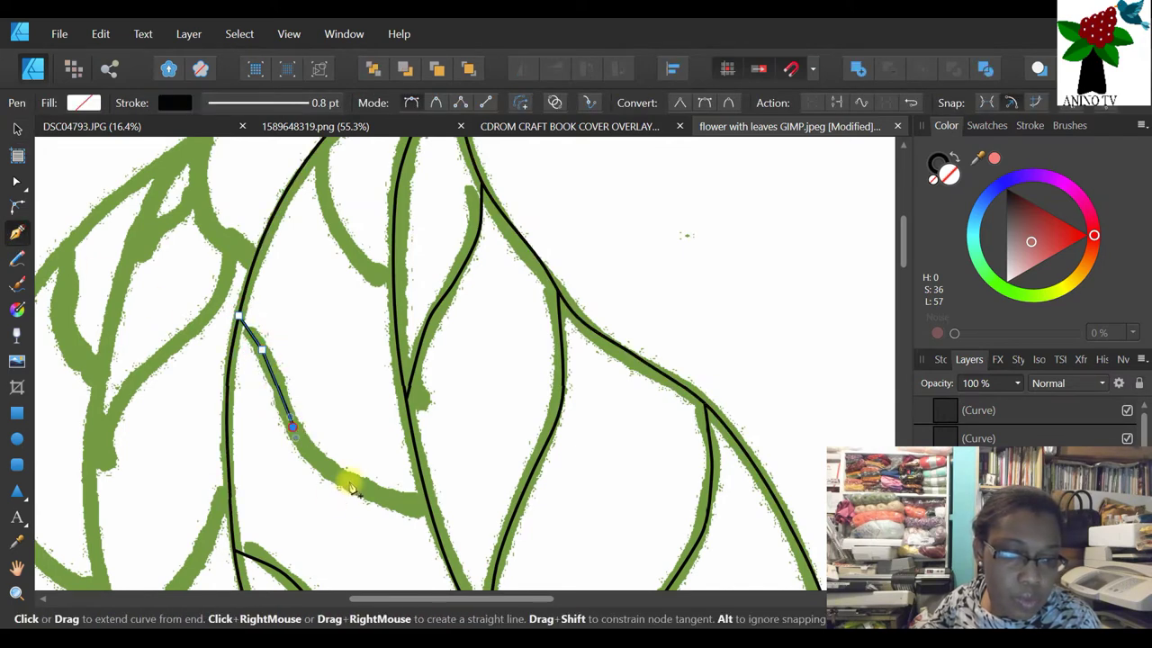
left_click(427, 501)
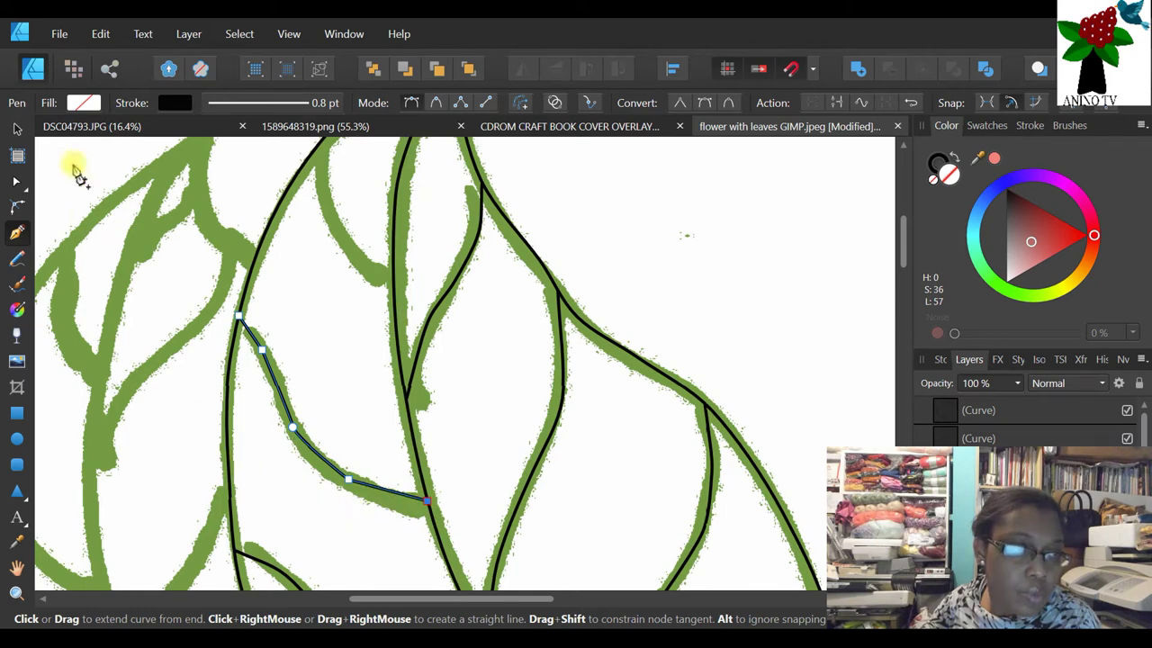
- Marquee-select that vein's nodes, convert them to smooth, and check its nodes
left_click(16, 178)
left_click(90, 183)
left_click_drag(173, 255, 459, 556)
left_click(452, 102)
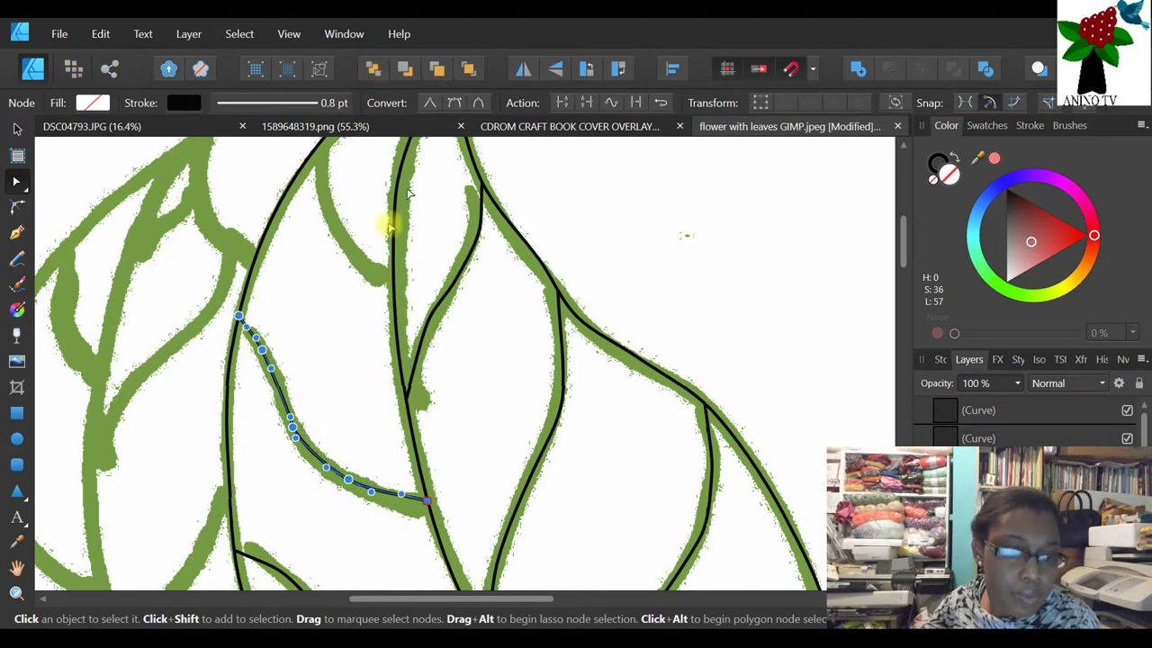
left_click(61, 160)
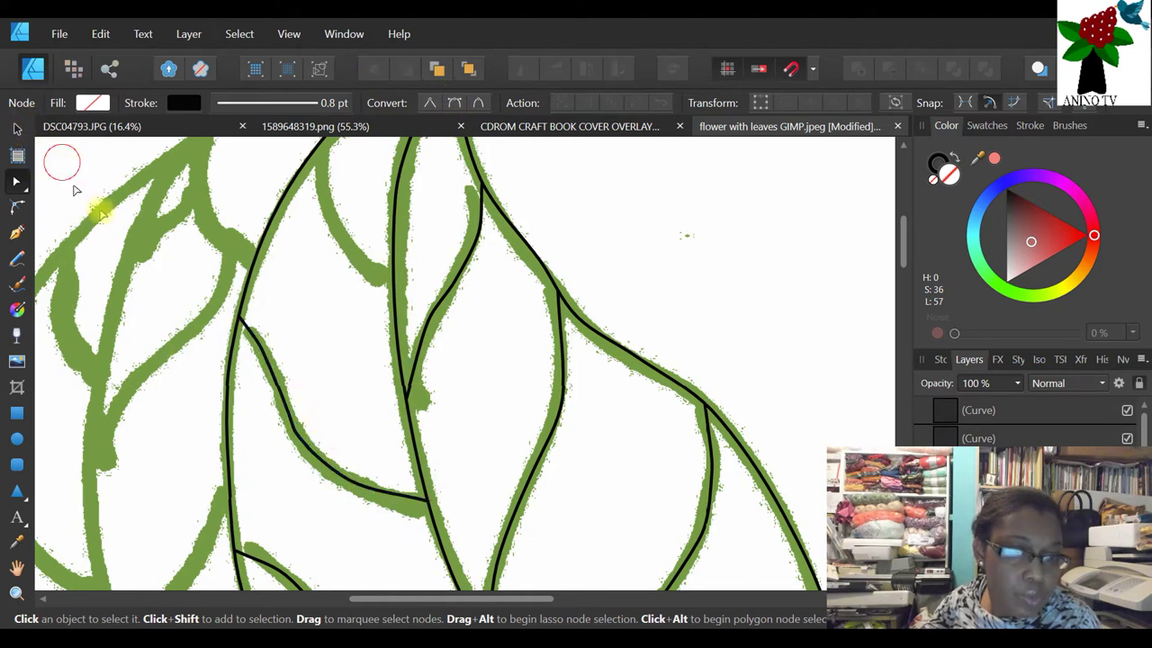
left_click(292, 419)
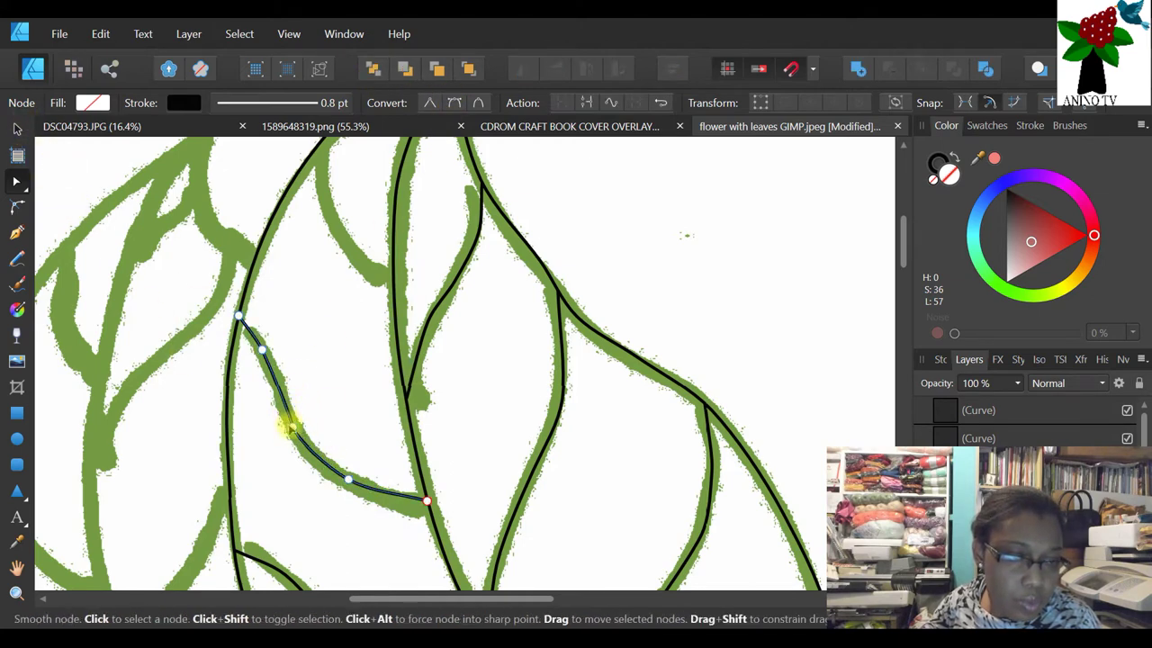
left_click(262, 348)
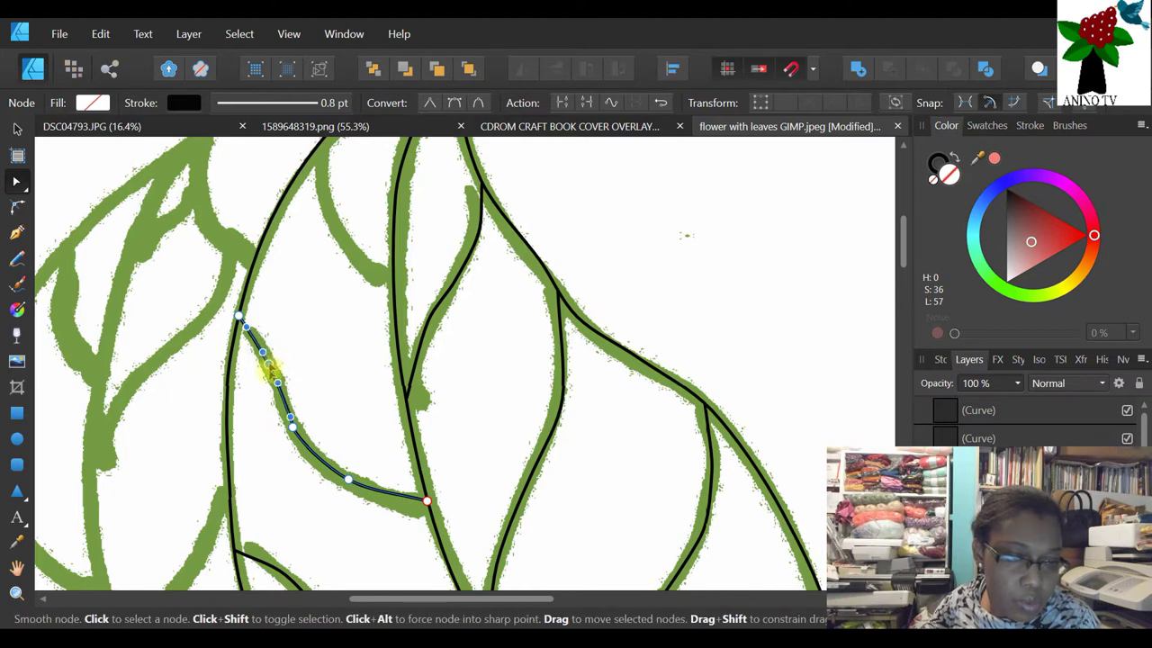
left_click(292, 438)
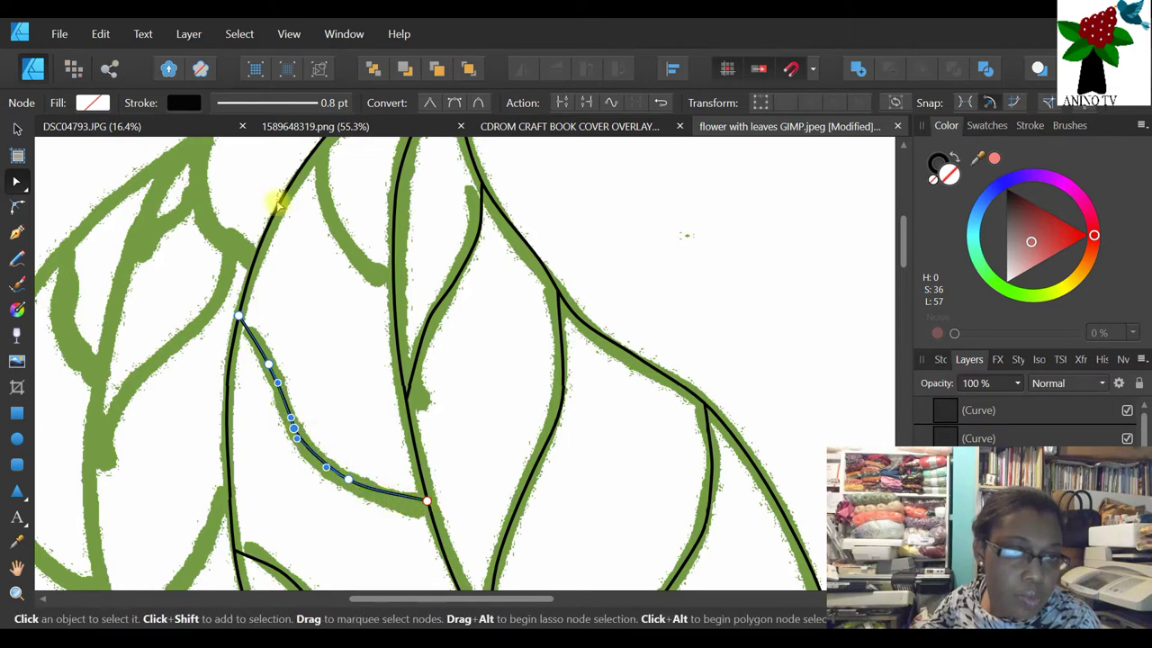
scroll(324, 216, "up", 3)
left_click(606, 220)
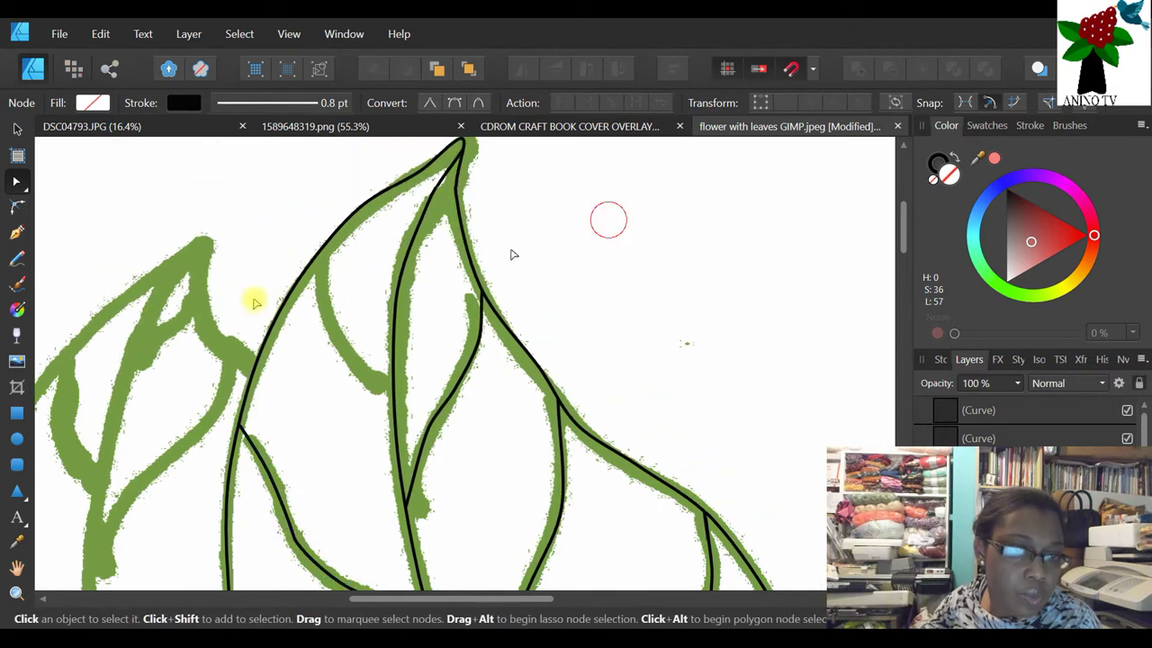
- Draw a pen curve along the upper-left vein from the leaf's upper edge
left_click(16, 234)
left_click_drag(321, 248, 324, 308)
left_click(350, 352)
left_click(393, 382)
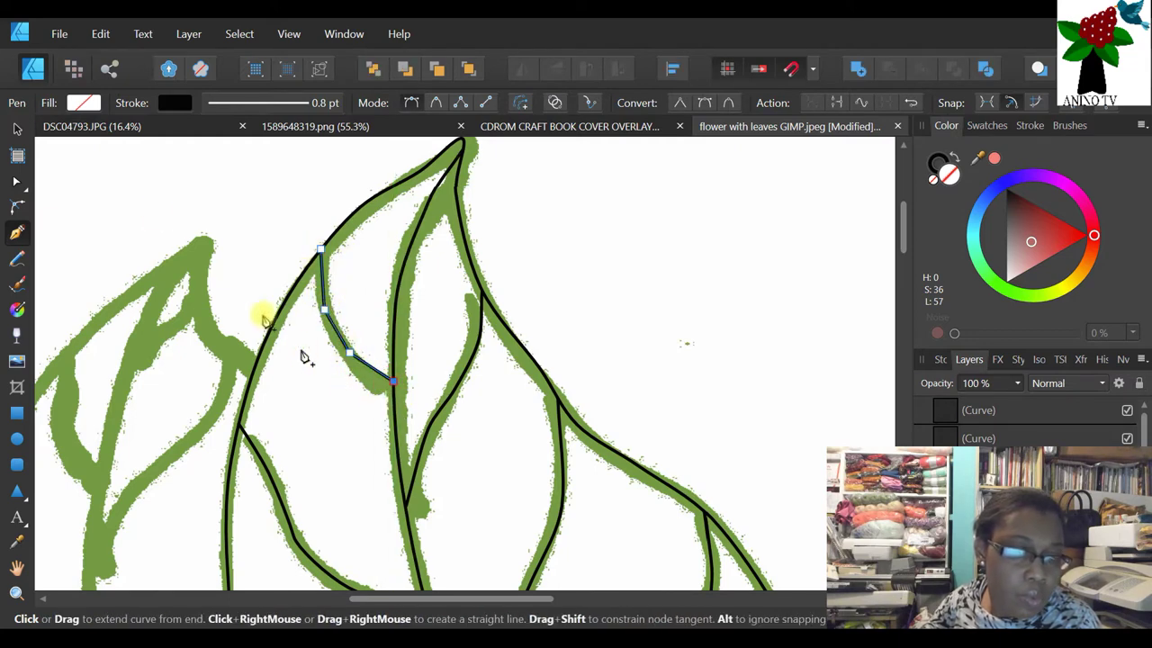
- Smooth the upper vein's nodes and snap its end node onto the central line
left_click(16, 181)
left_click_drag(275, 179, 449, 423)
left_click(454, 102)
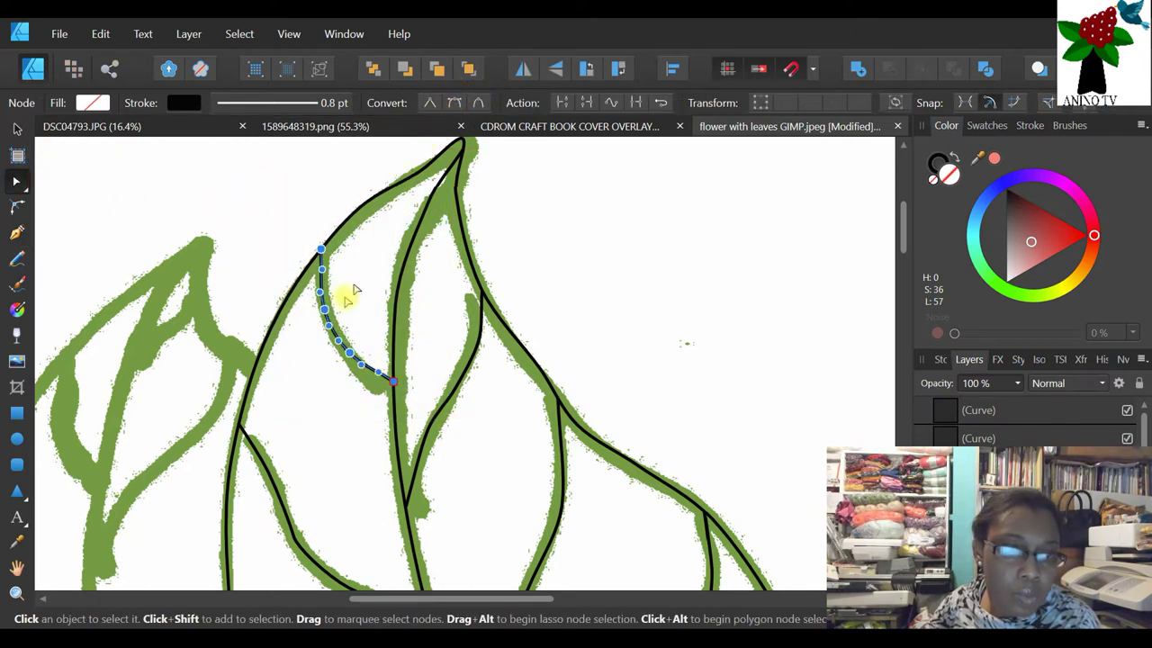
left_click(394, 382)
left_click_drag(382, 391, 394, 385)
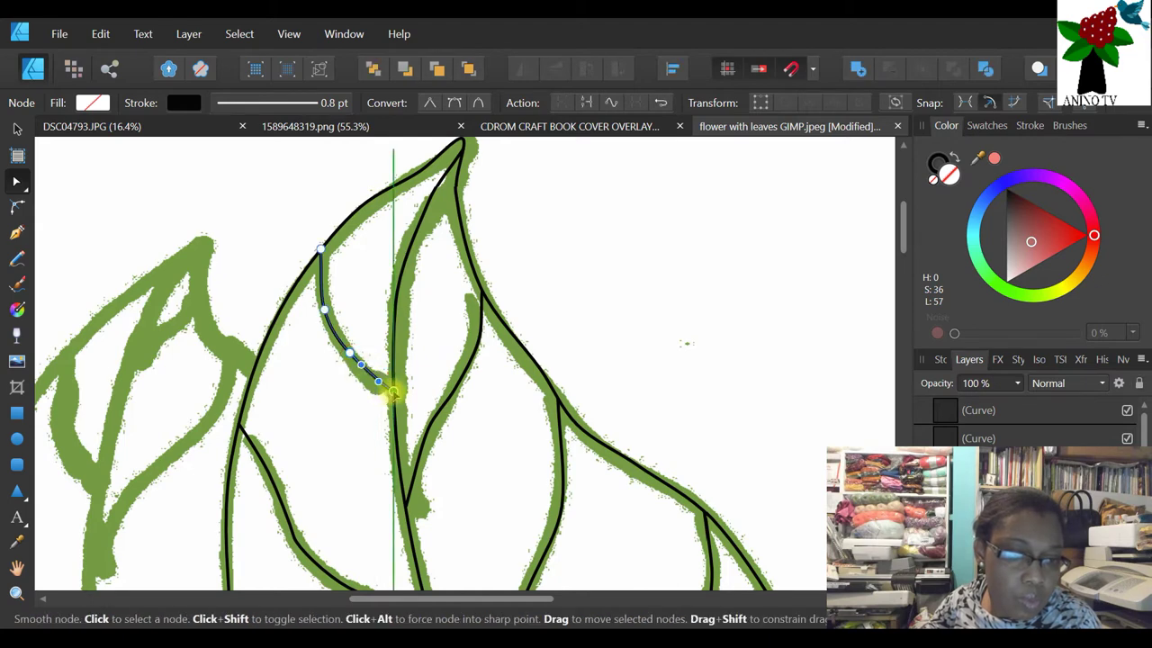
left_click(318, 207)
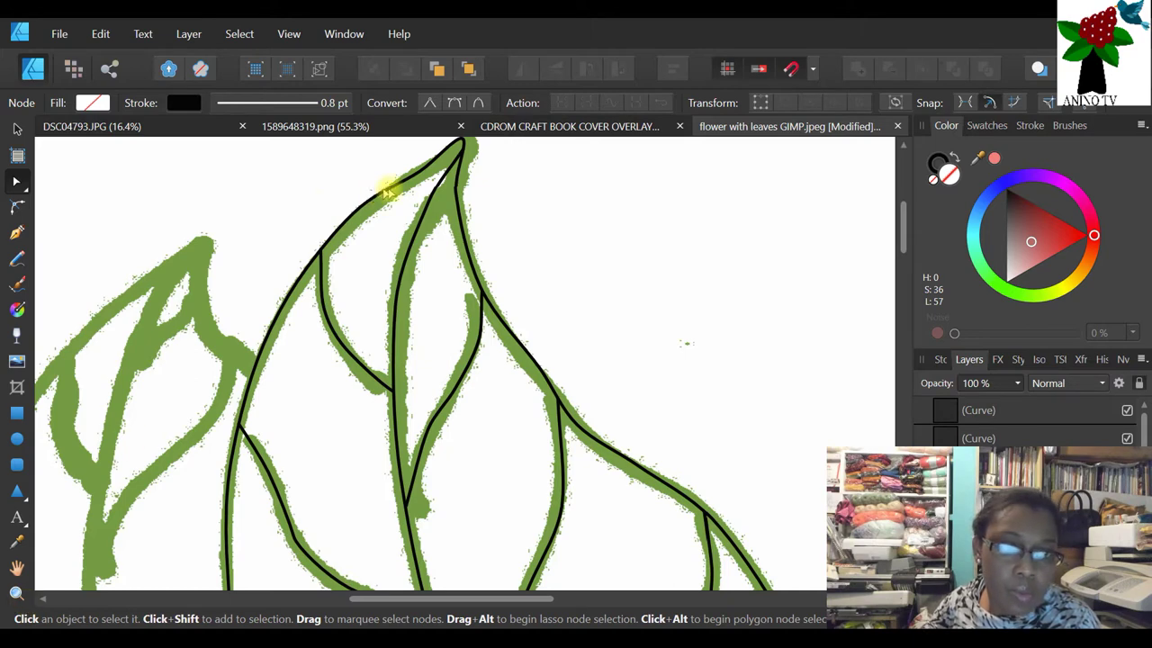
scroll(414, 194, "up", 3)
left_click(459, 224)
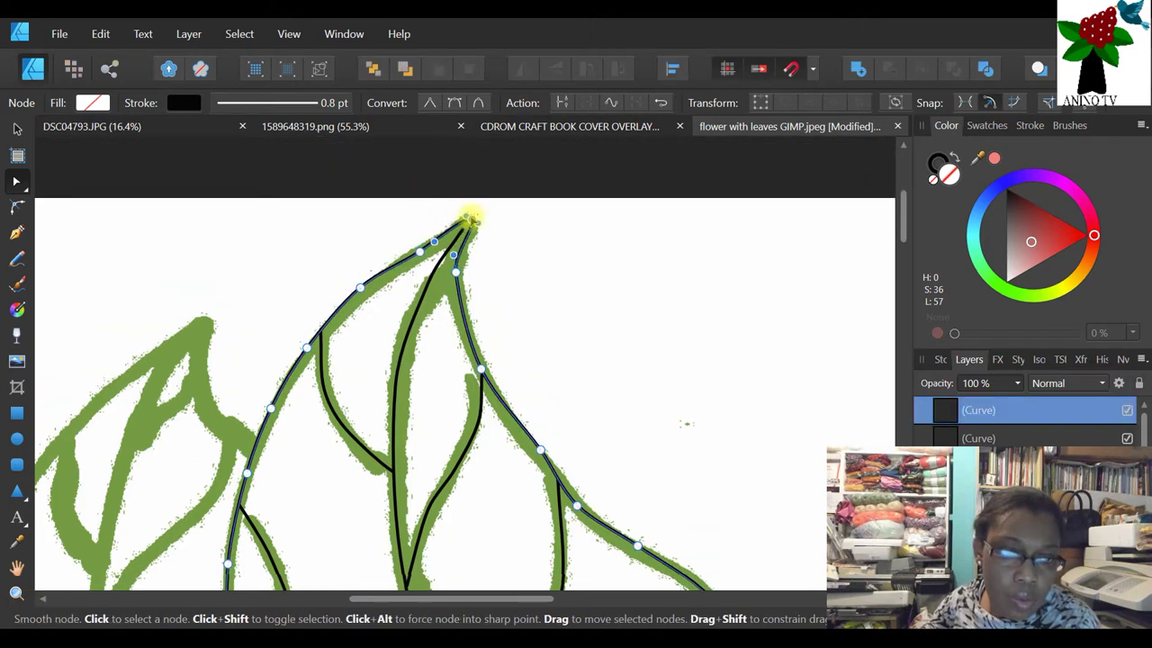
left_click(465, 246)
left_click(463, 230)
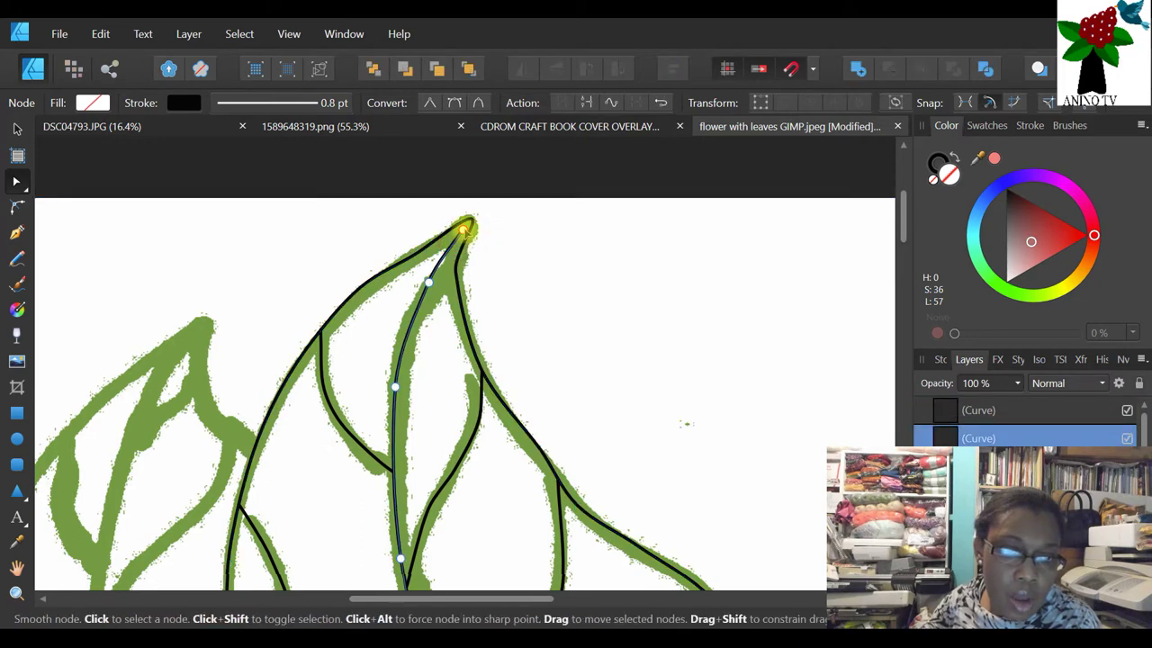
left_click(468, 222)
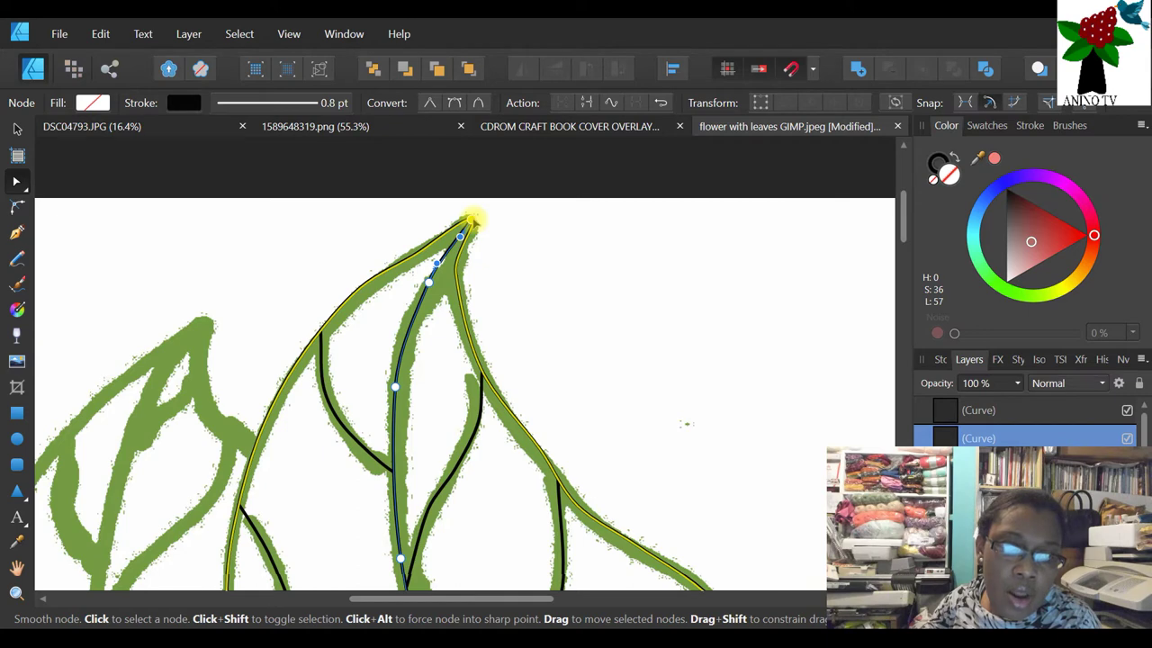
left_click(520, 226)
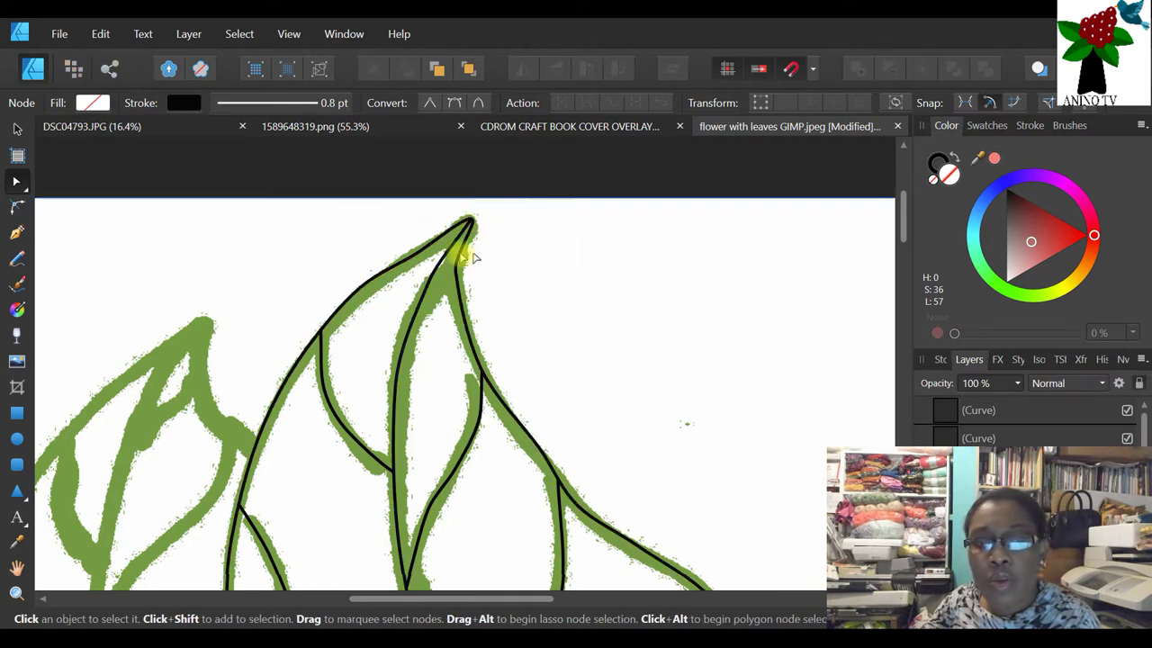
left_click(440, 259)
left_click(429, 282)
left_click_drag(429, 281, 433, 282)
left_click(542, 272)
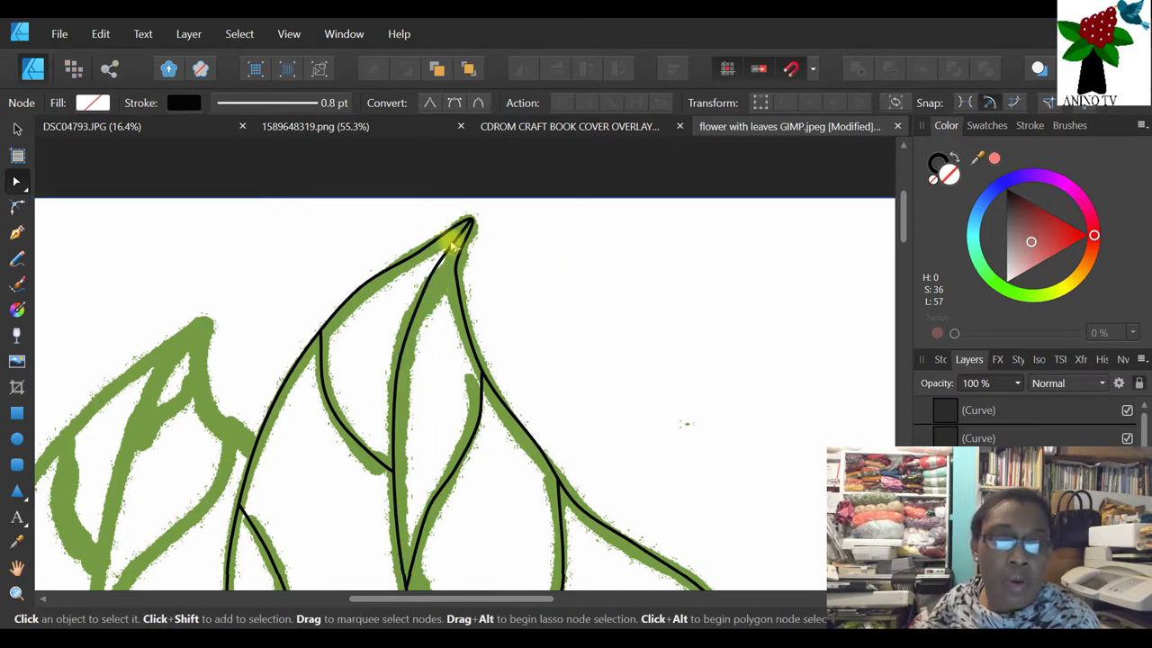
left_click(16, 592)
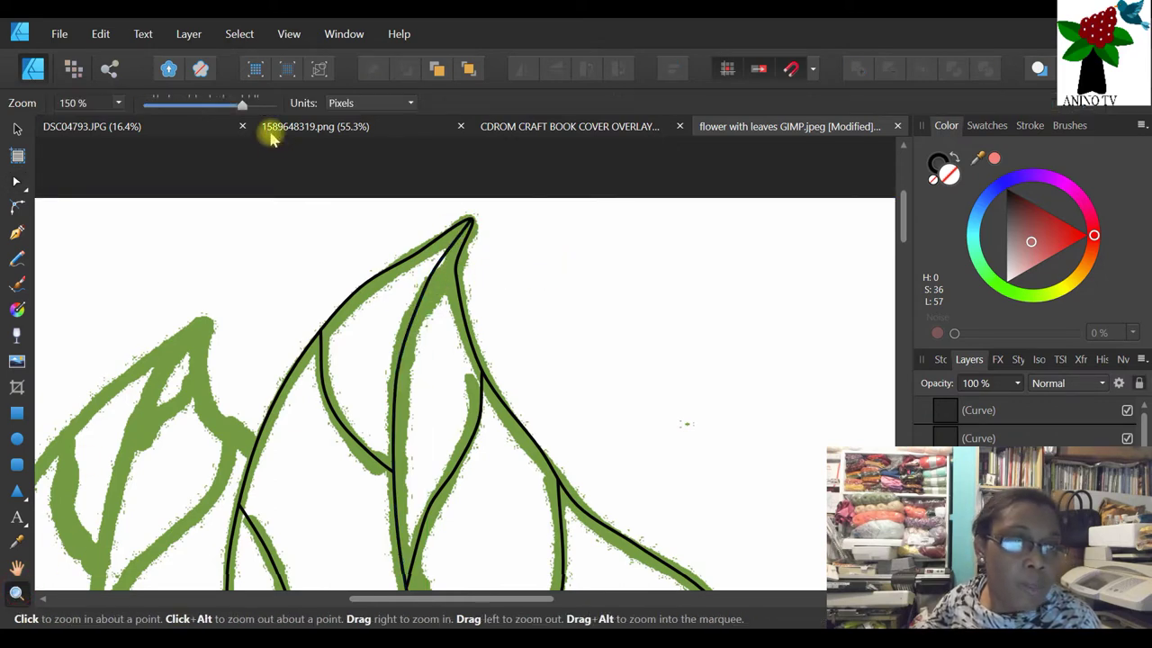
- Zoom out and temporarily hide the flower sketch to inspect the traced right-leaf outline
left_click_drag(186, 102, 158, 106)
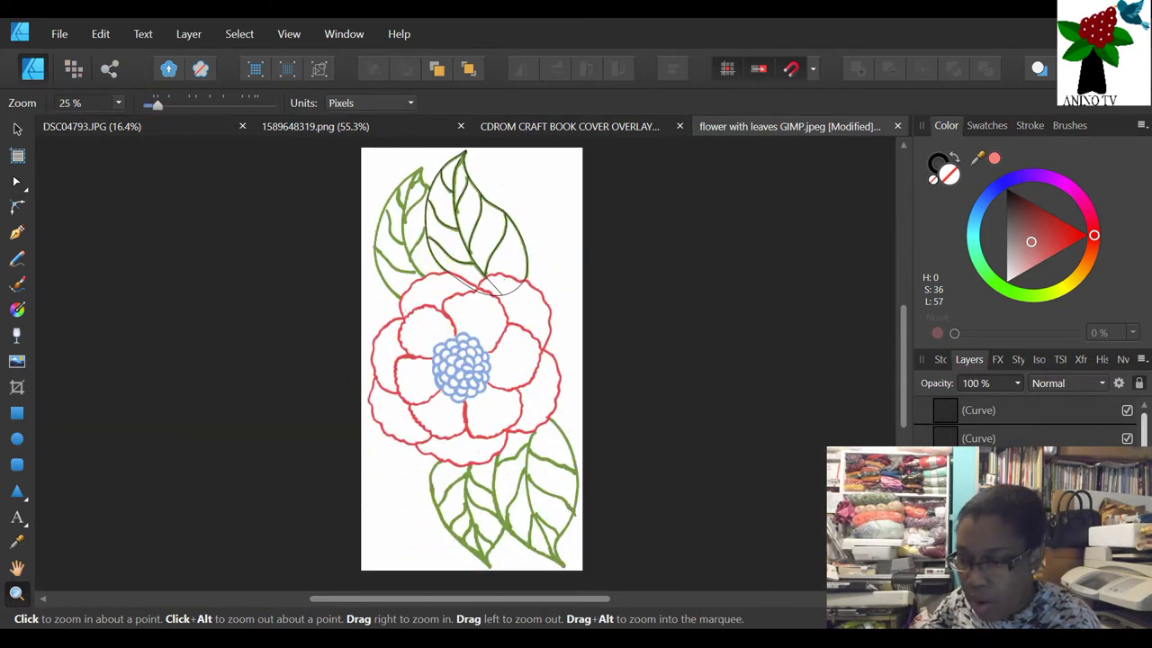
left_click(1126, 467)
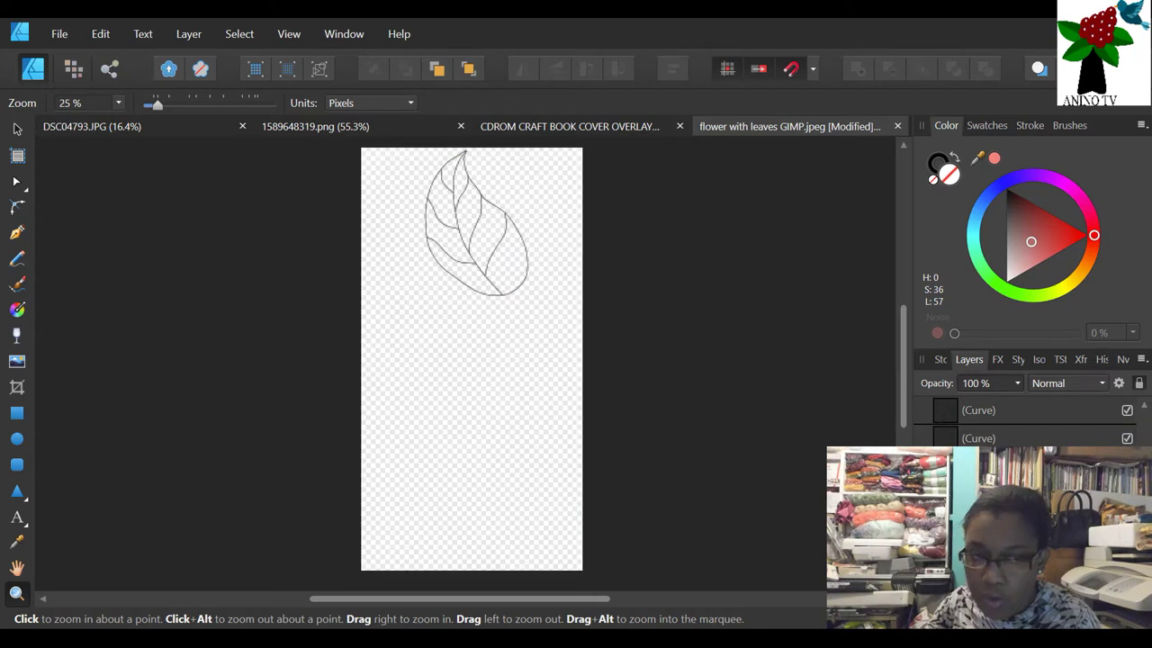
left_click(426, 238)
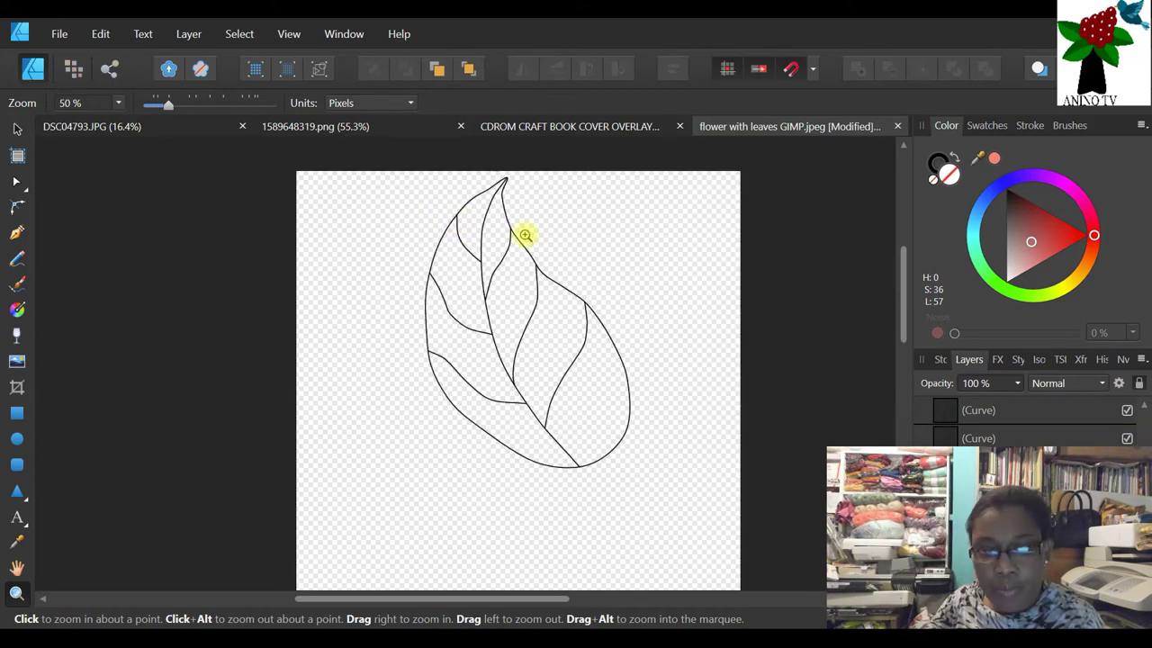
- Bring the hidden flower sketch back with Ctrl+Z and return to the Pen tool
left_click(16, 129)
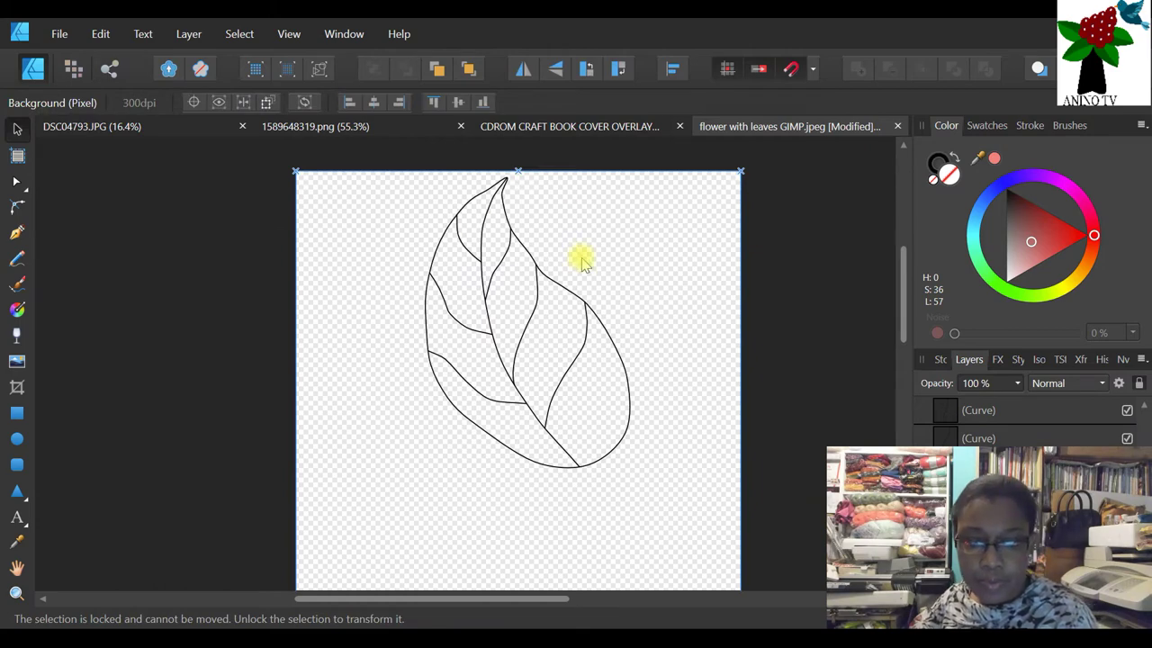
key("ctrl+z")
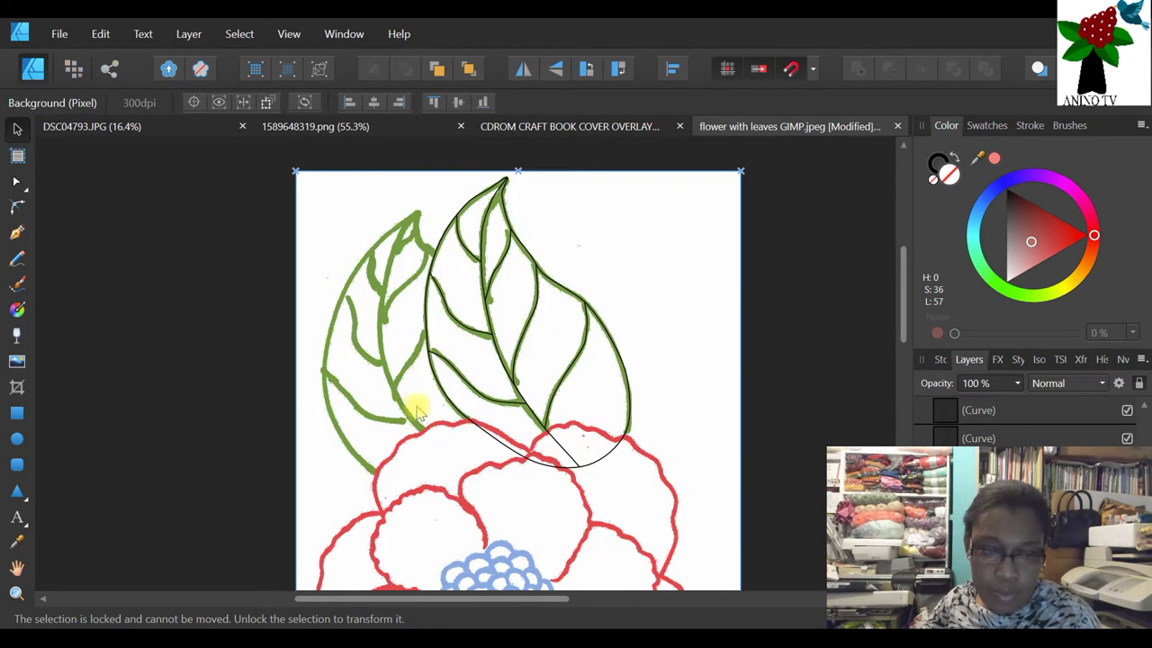
scroll(471, 341, "down", 1)
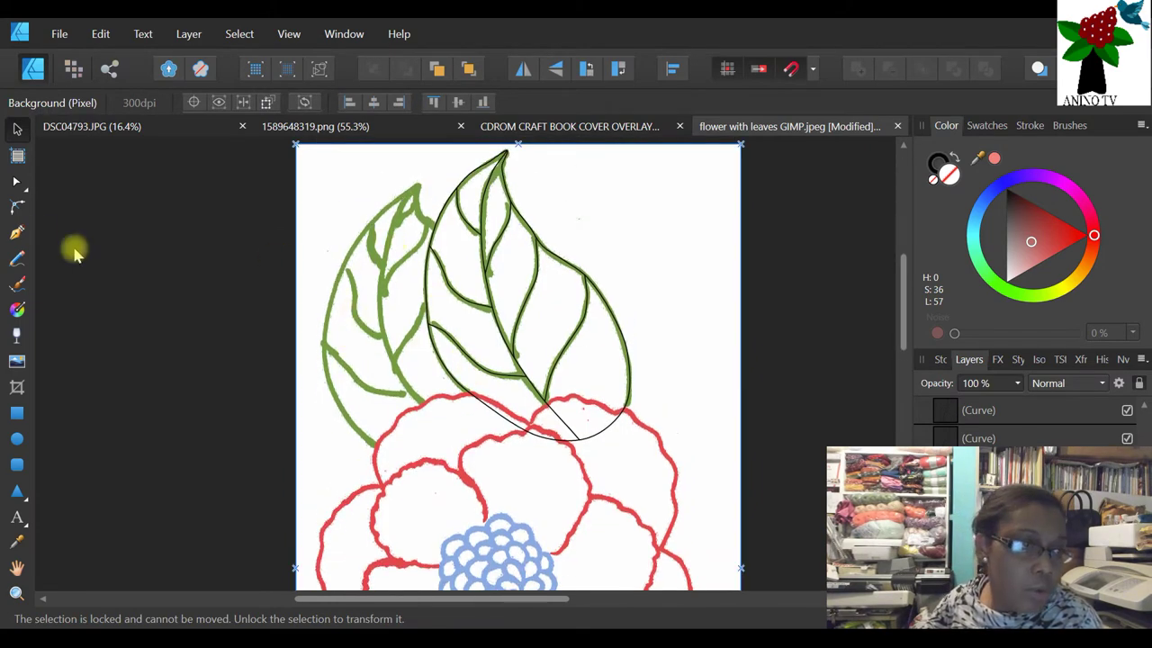
left_click(17, 232)
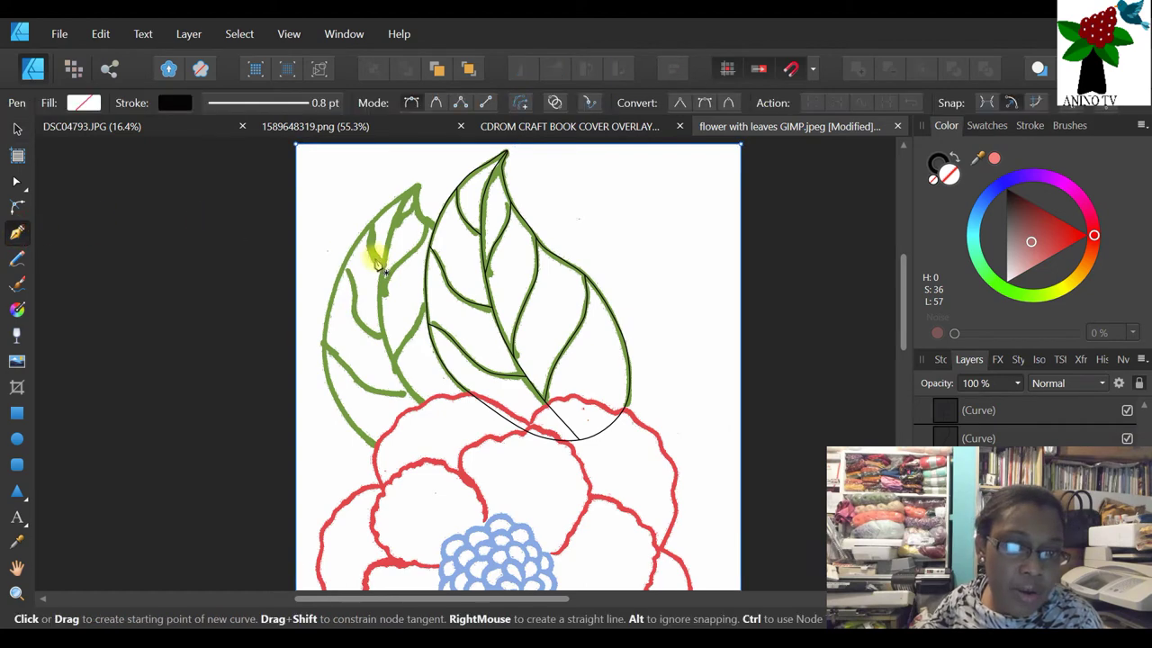
- Marquee-select the eight right-leaf curves with the Move tool and group them
left_click(17, 128)
scroll(674, 278, "up", 2)
left_click_drag(710, 170, 347, 570)
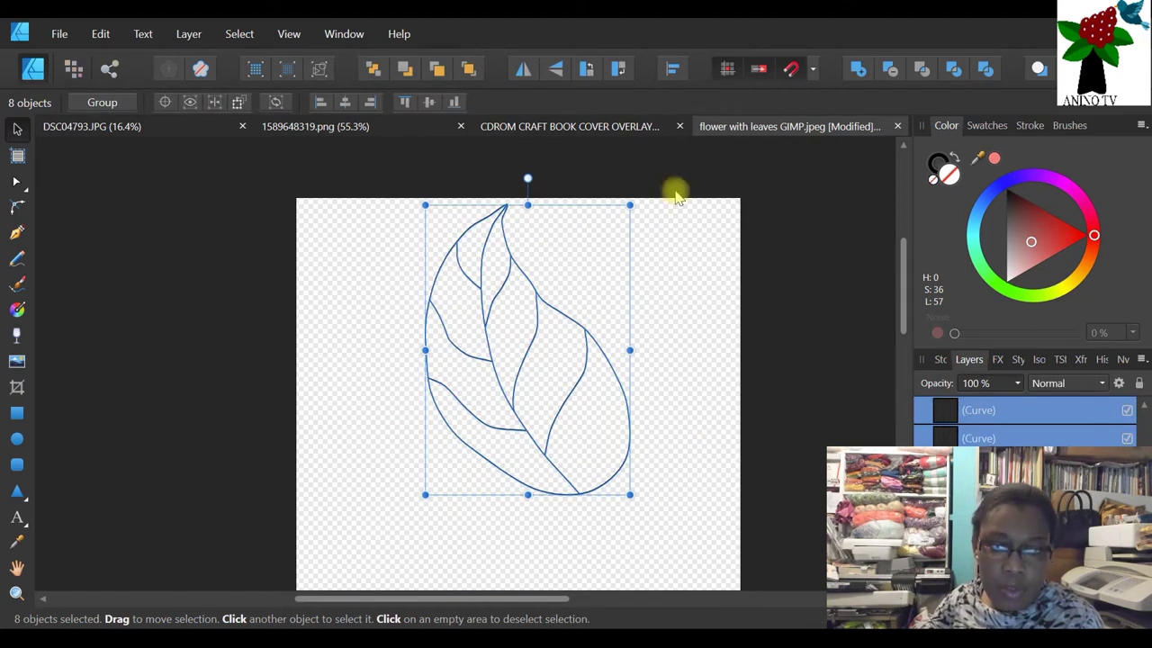
left_click_drag(686, 164, 324, 583)
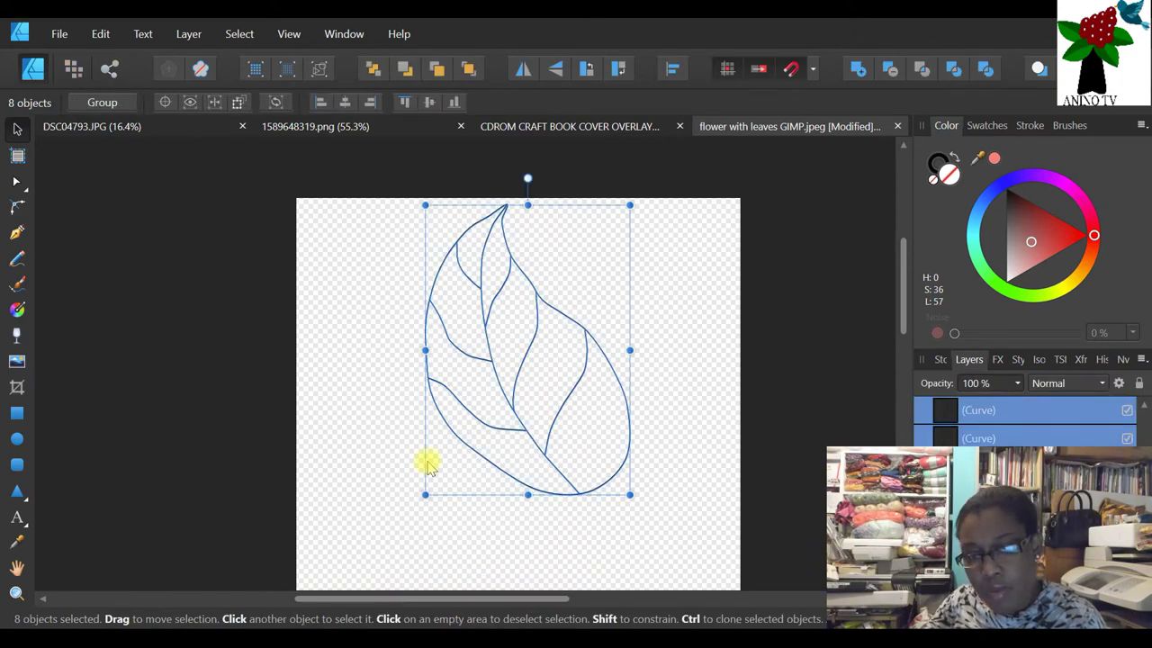
left_click(108, 103)
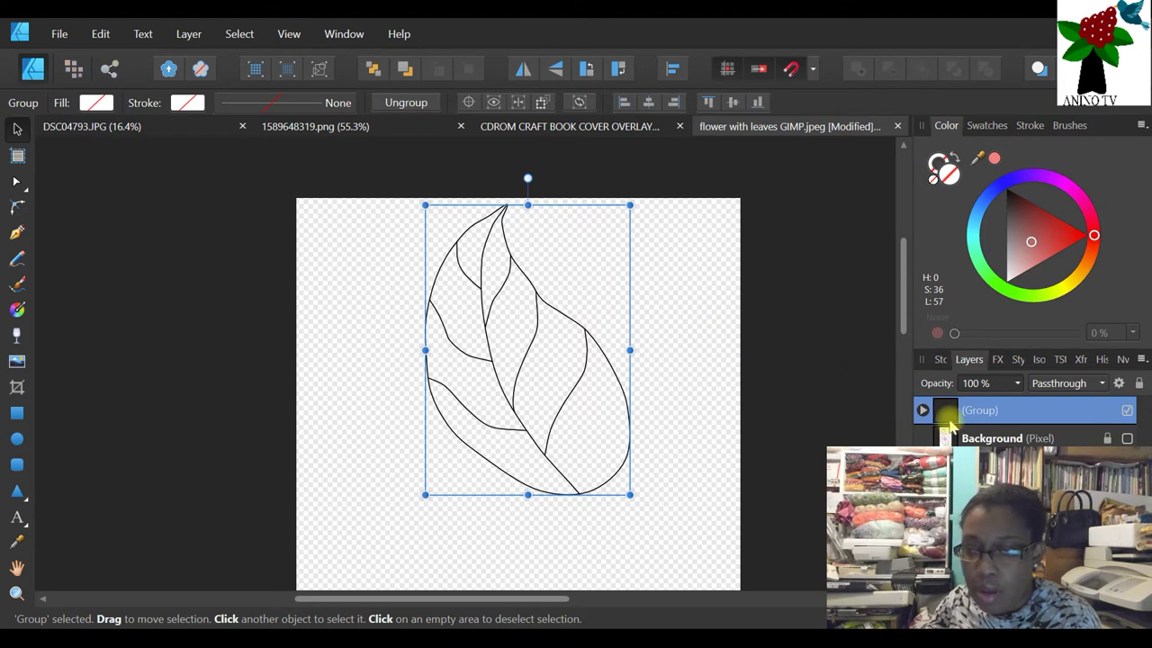
- Check the new group's contents in Layers, re-show the flower sketch, and clear the selection
left_click(922, 411)
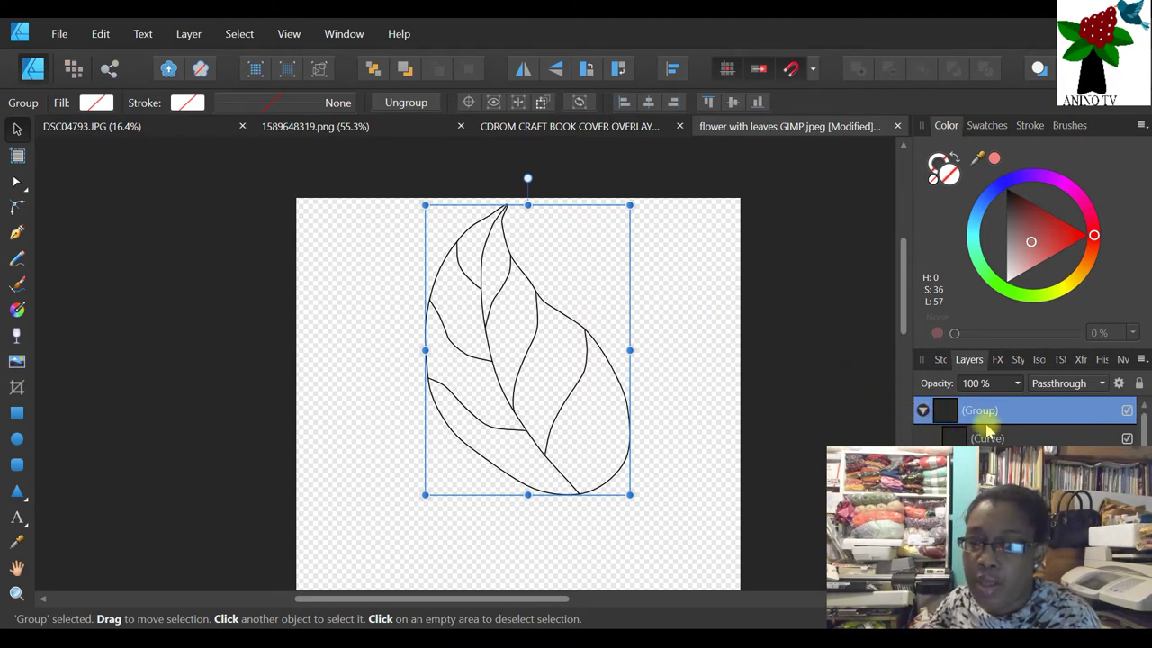
left_click(922, 411)
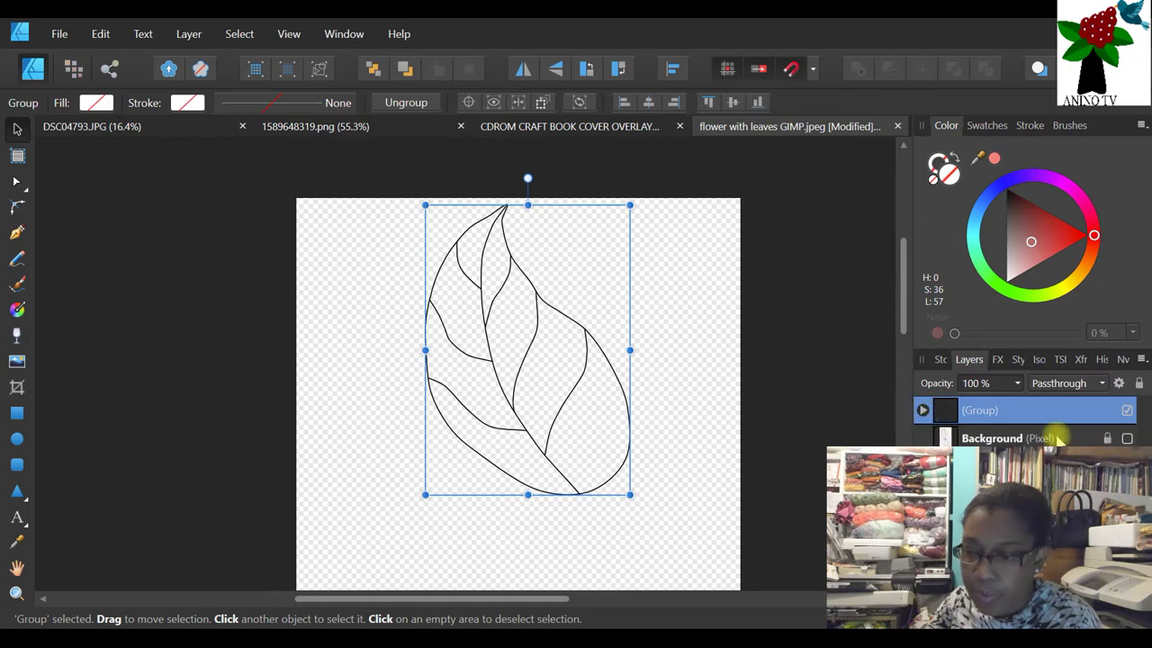
left_click(1127, 438)
left_click(750, 381)
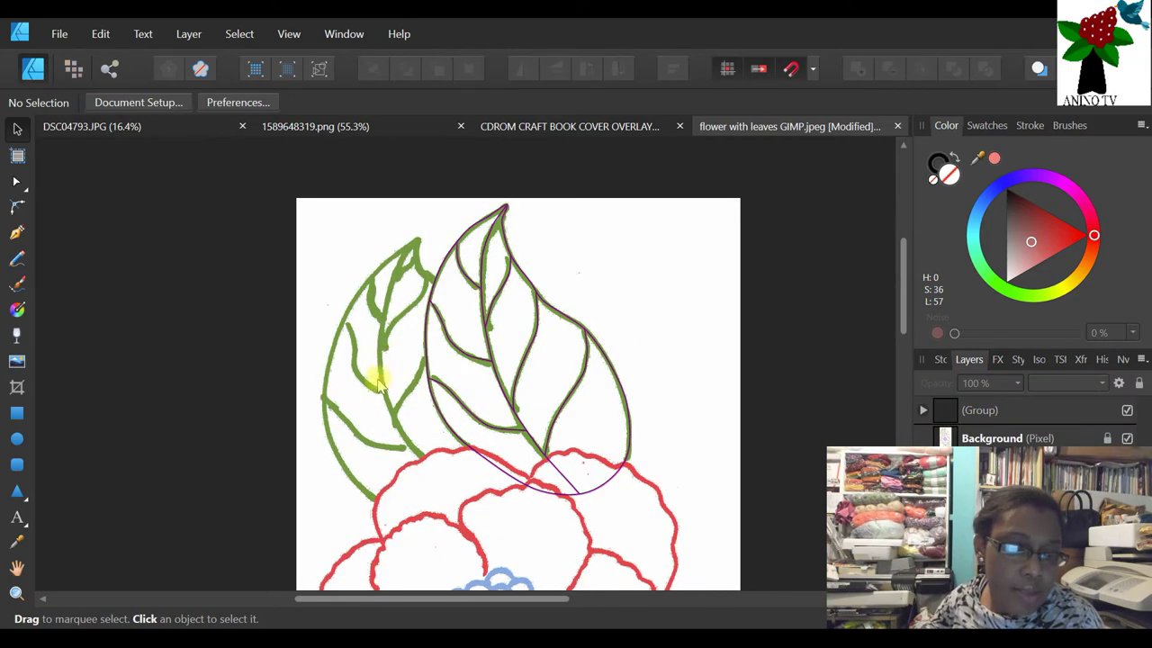
scroll(387, 387, "down", 3)
left_click(19, 230)
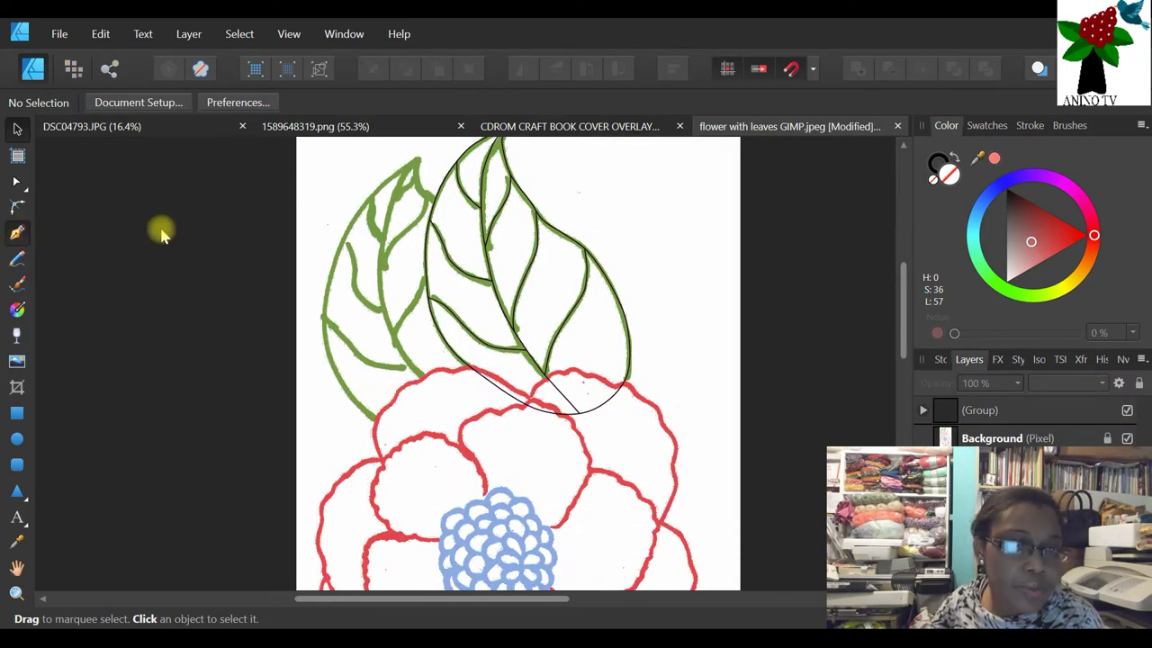
left_click(430, 196)
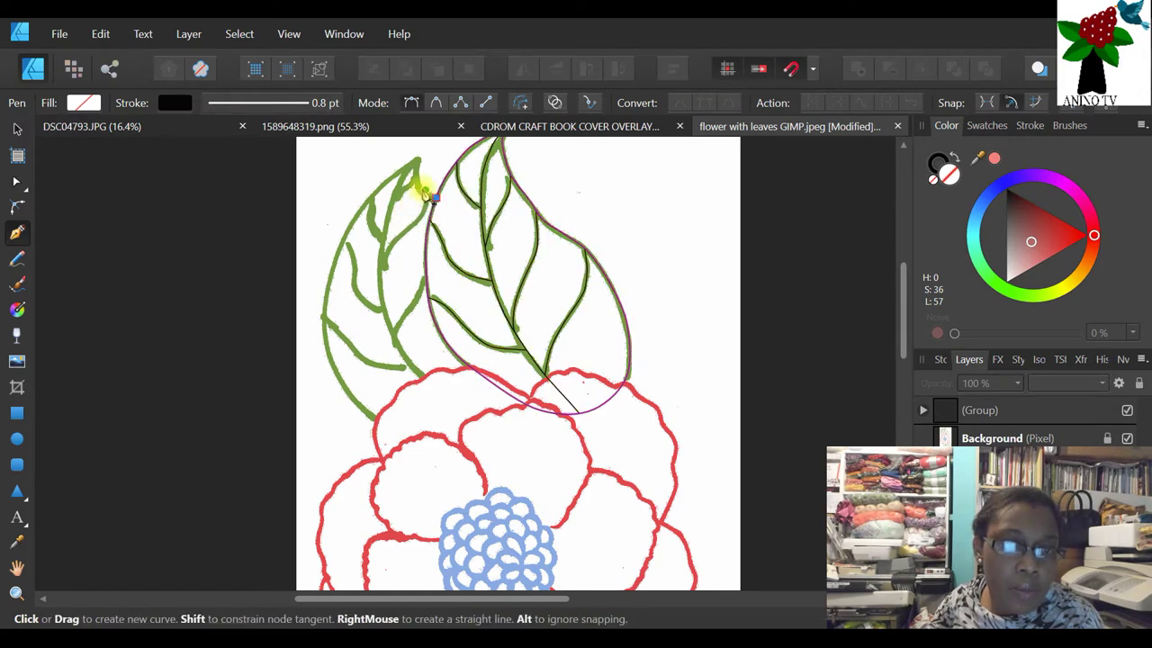
left_click(424, 174)
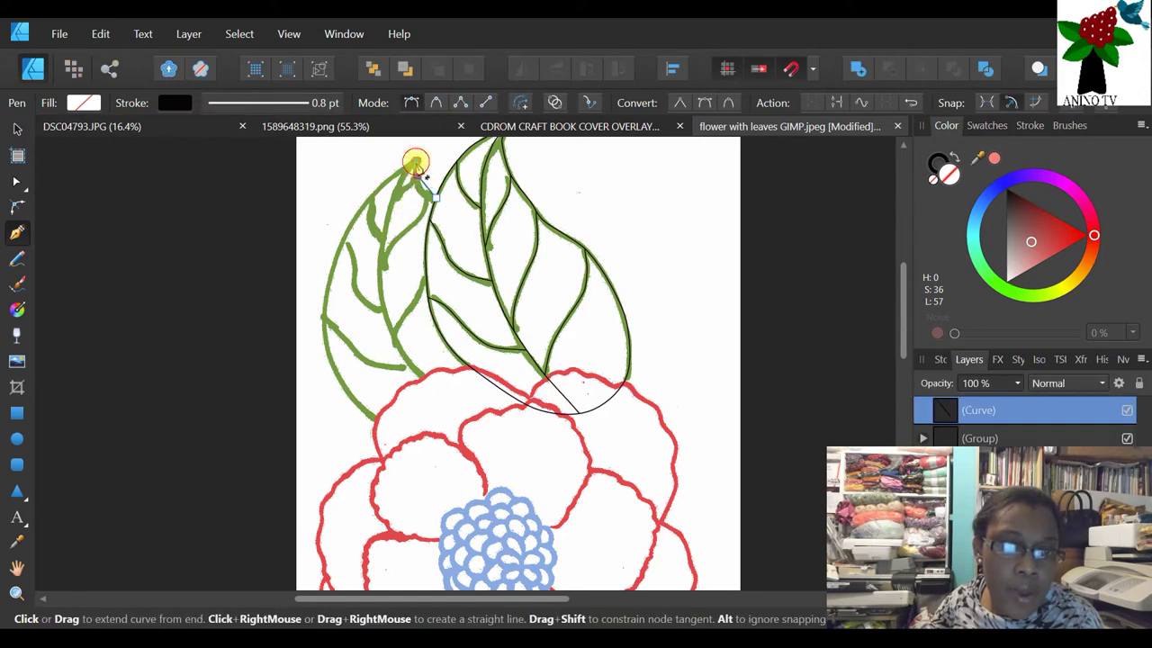
left_click(361, 203)
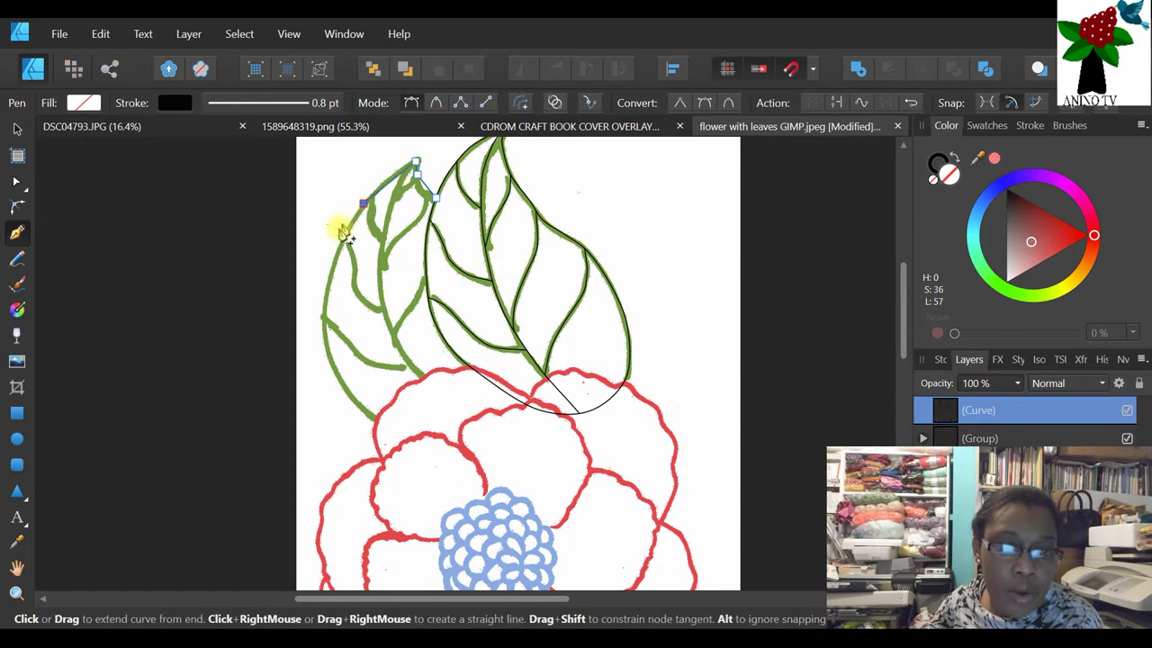
left_click(333, 259)
left_click(323, 332)
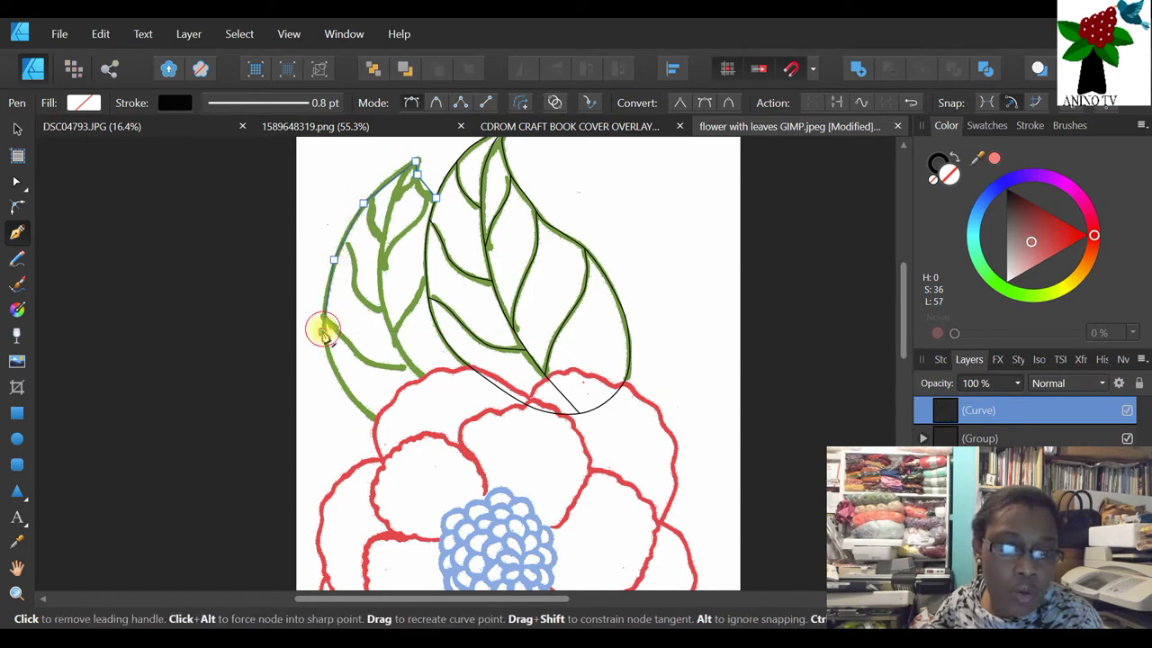
left_click(351, 395)
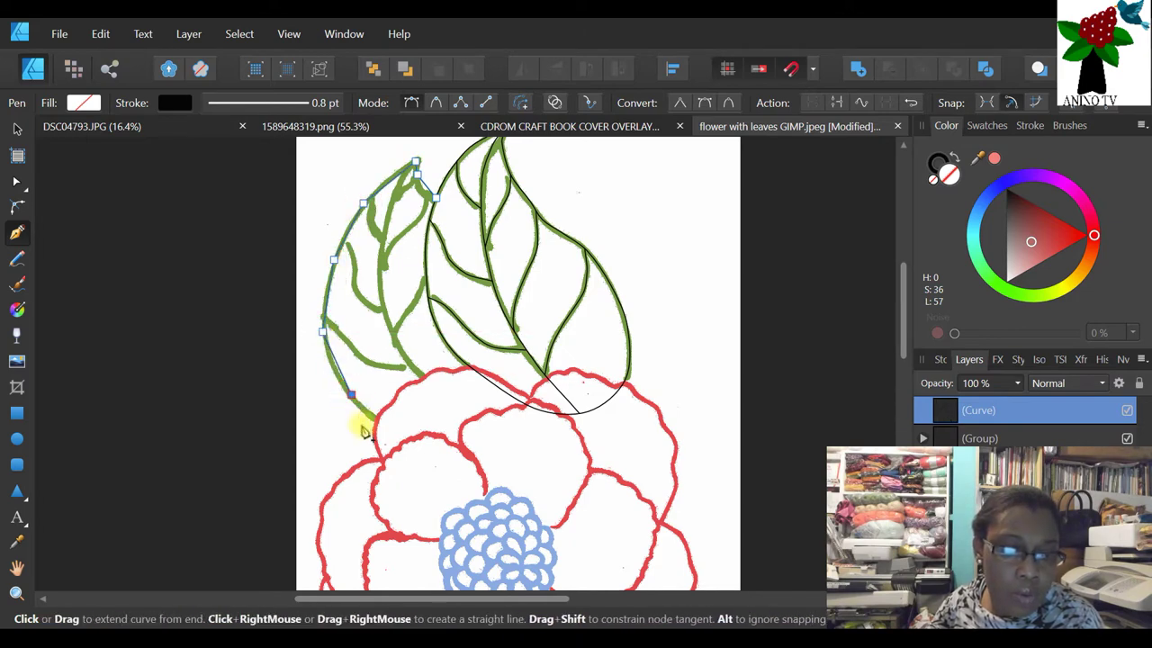
left_click(18, 129)
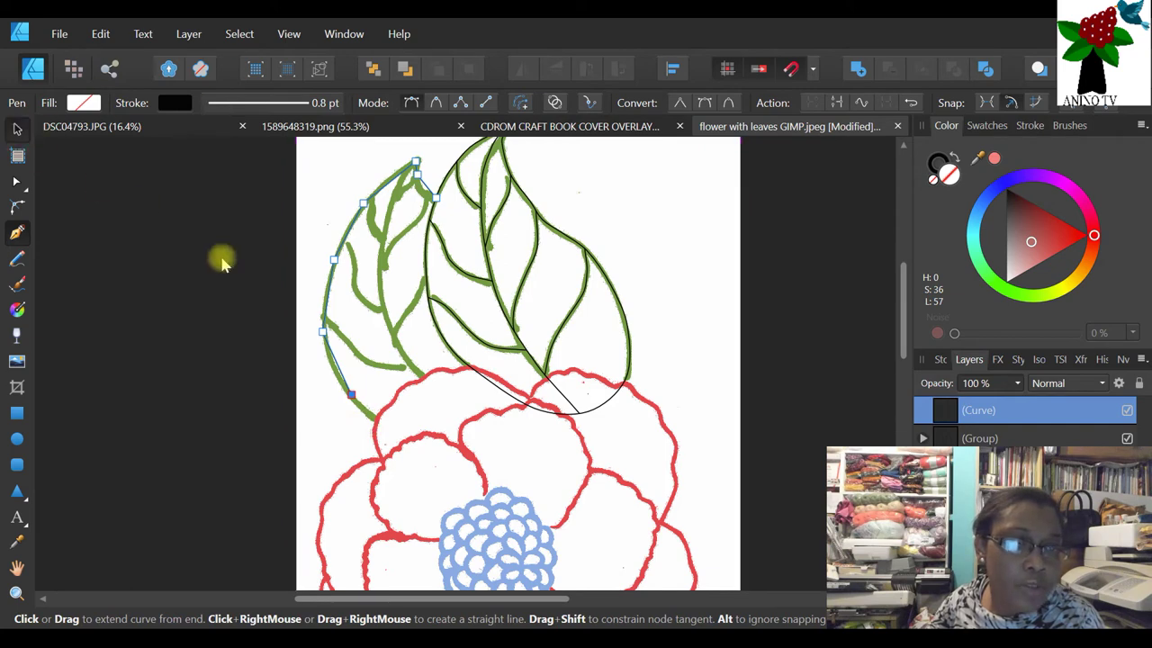
scroll(297, 252, "up", 2)
left_click_drag(252, 194, 491, 567)
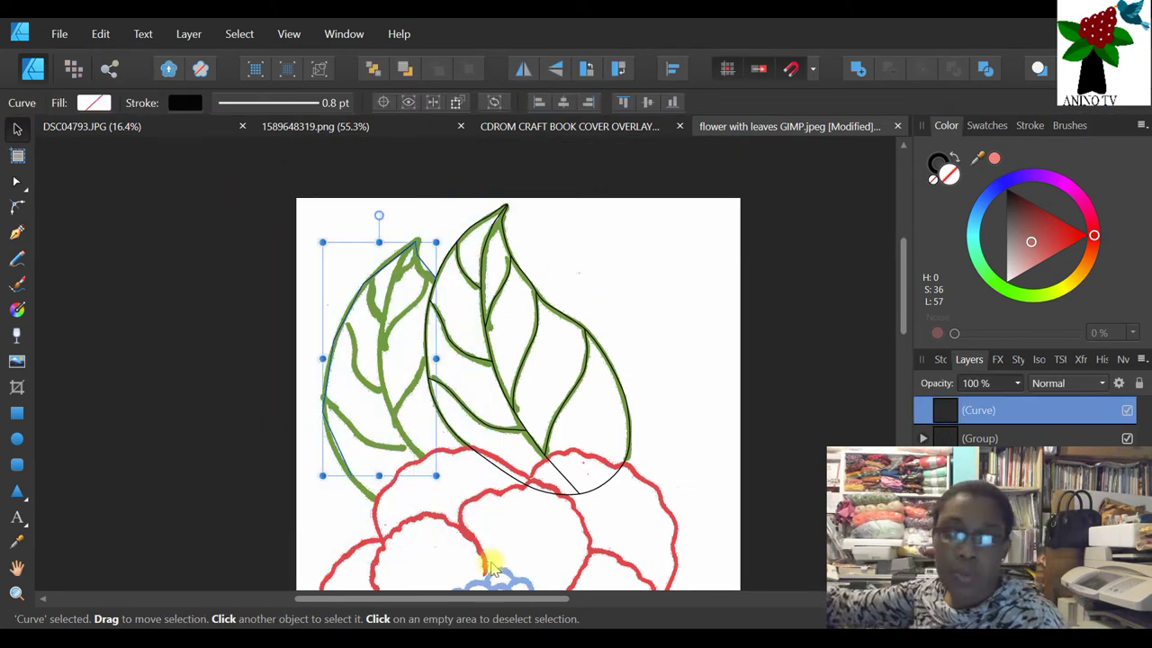
key("Delete")
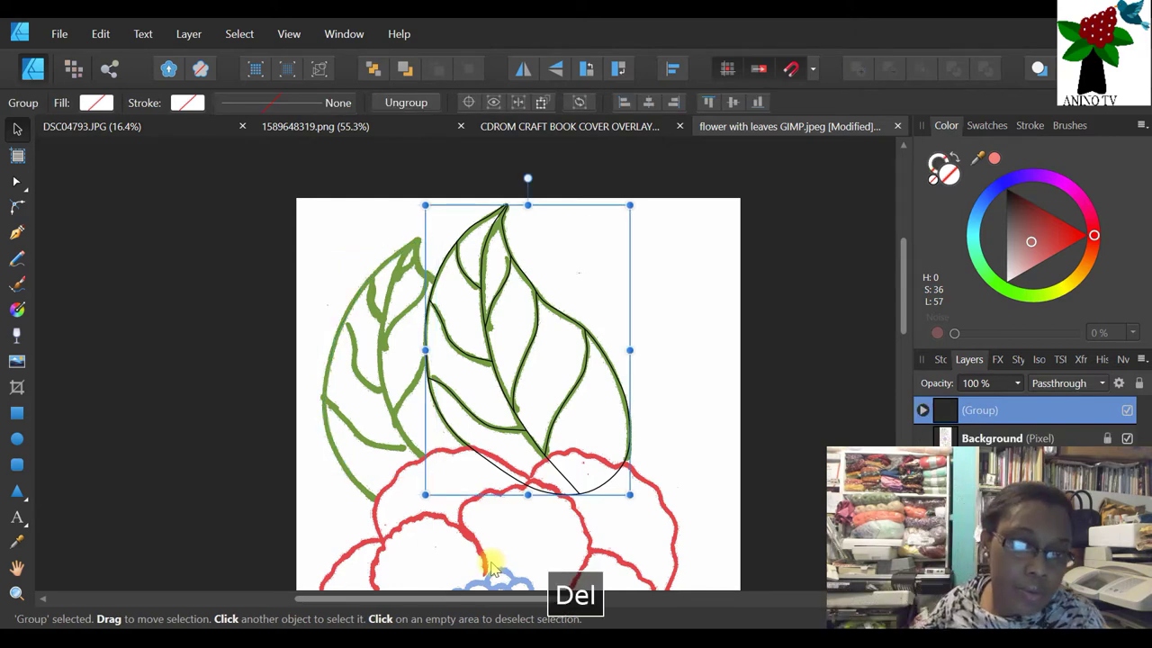
- Draw an ellipse around the left leaf and review its black stroke colour and width settings
left_click(676, 380)
scroll(677, 383, "down", 2)
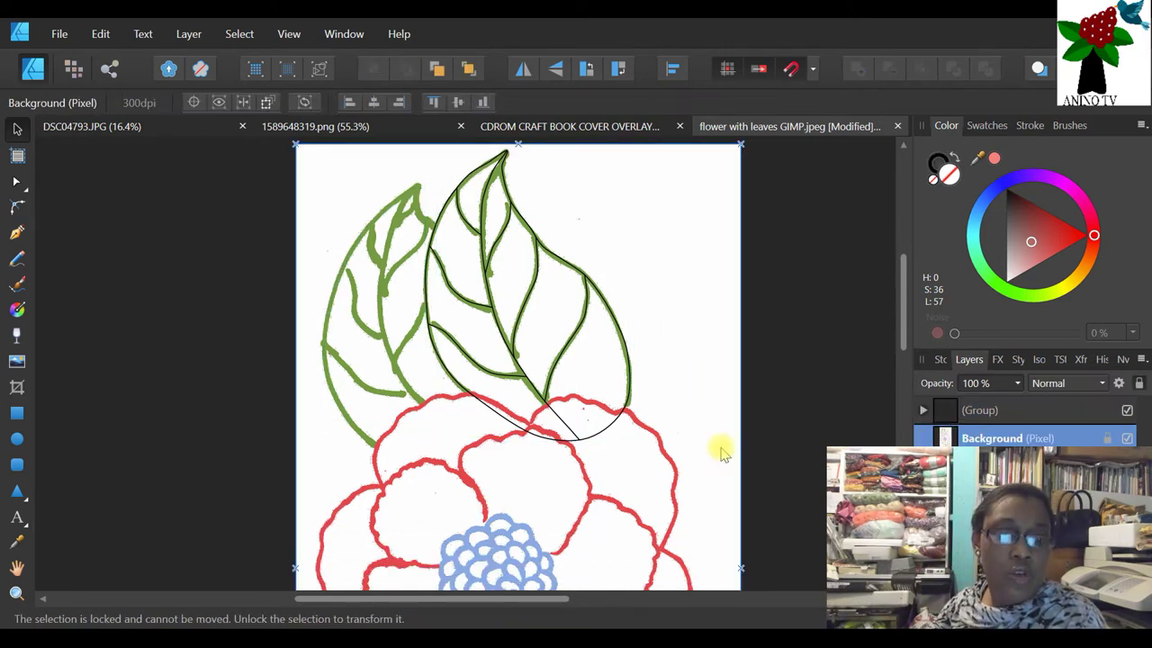
left_click(15, 439)
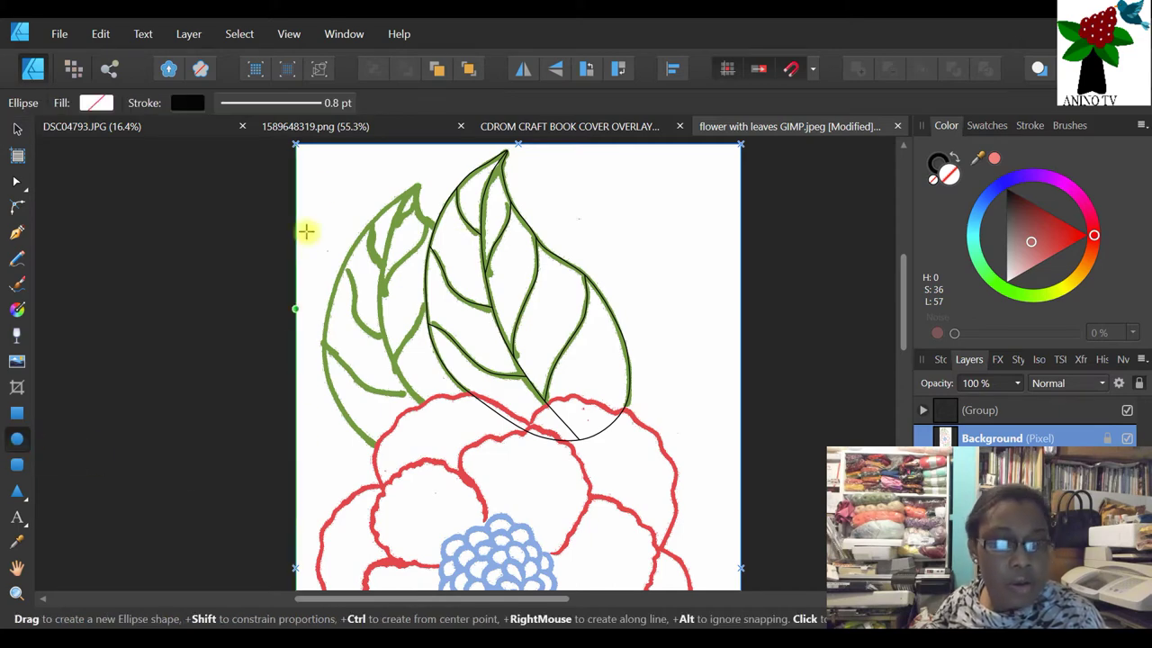
left_click_drag(310, 175, 449, 439)
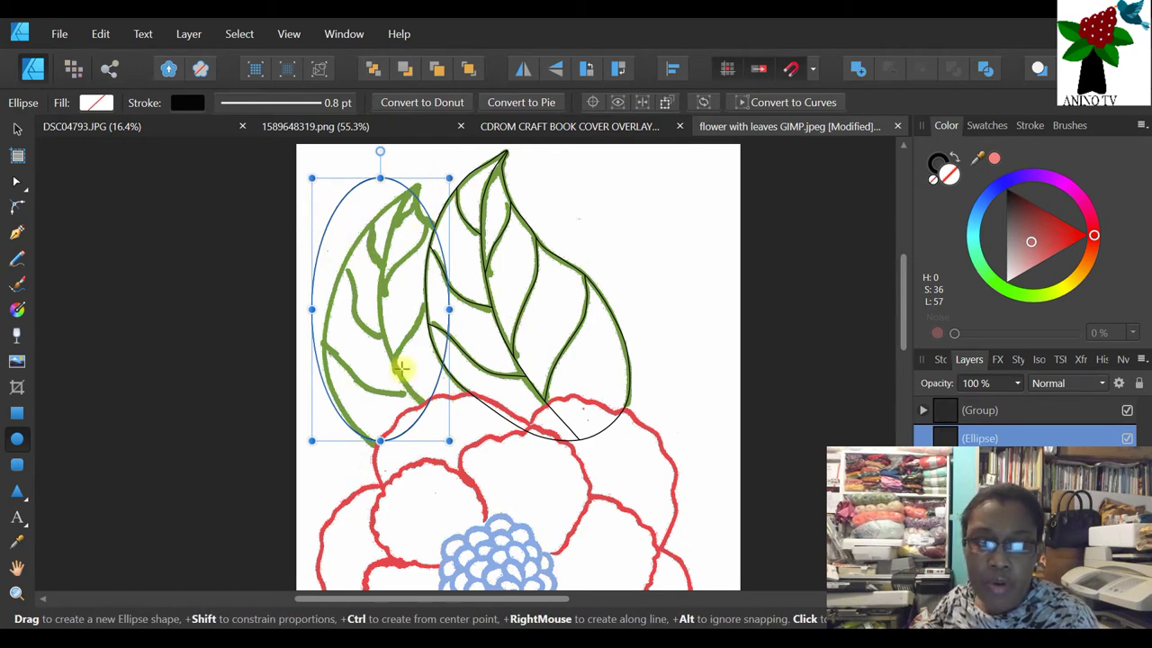
left_click(944, 163)
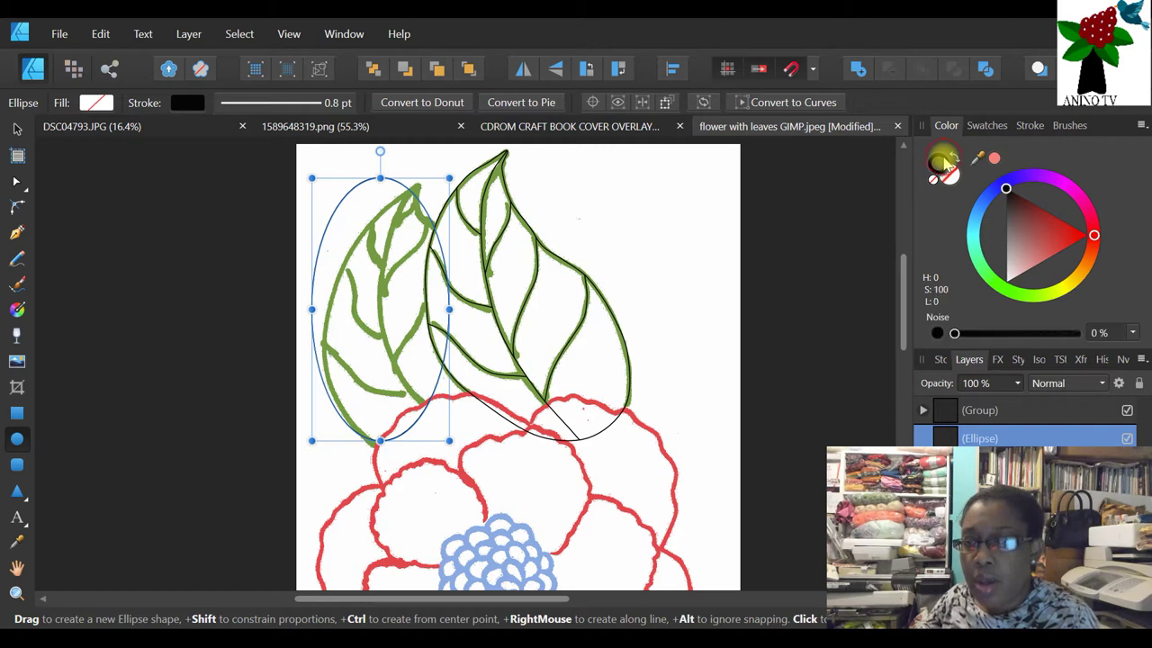
left_click(1029, 125)
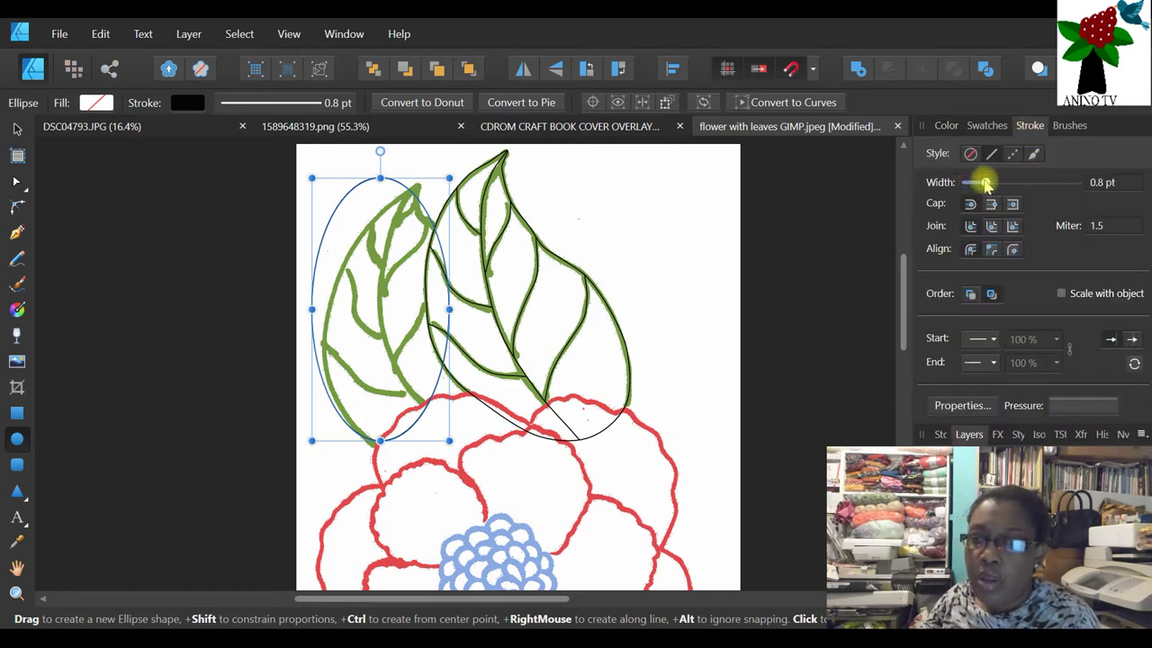
left_click(945, 126)
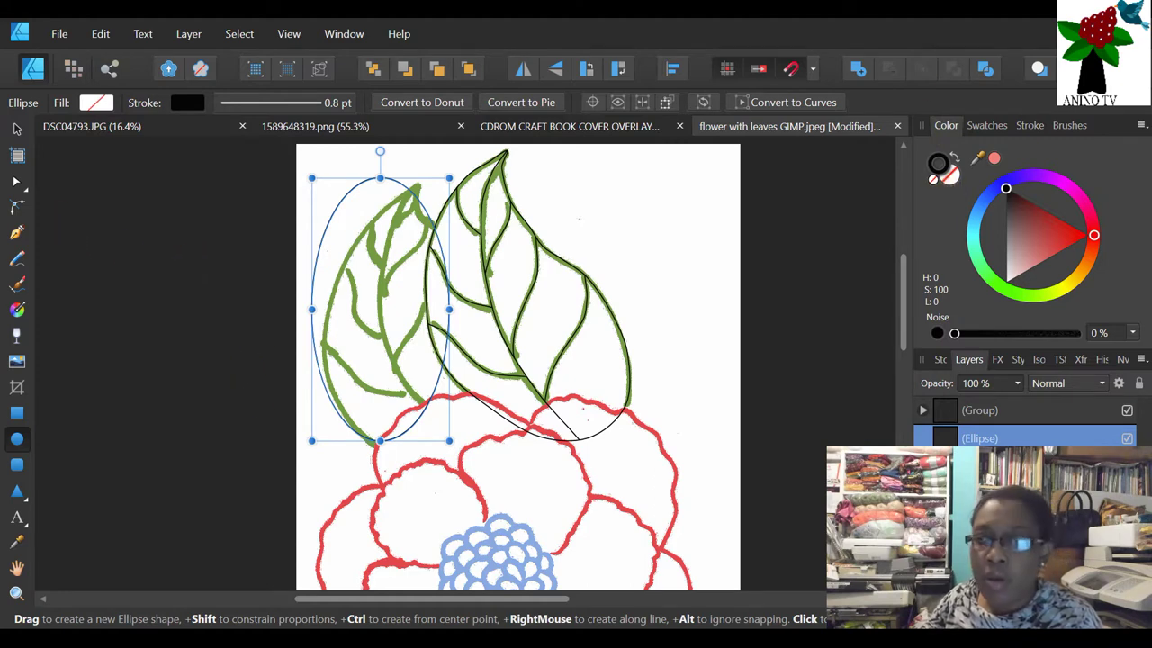
- Convert the ellipse to curves, then undo that conversion
left_click(795, 103)
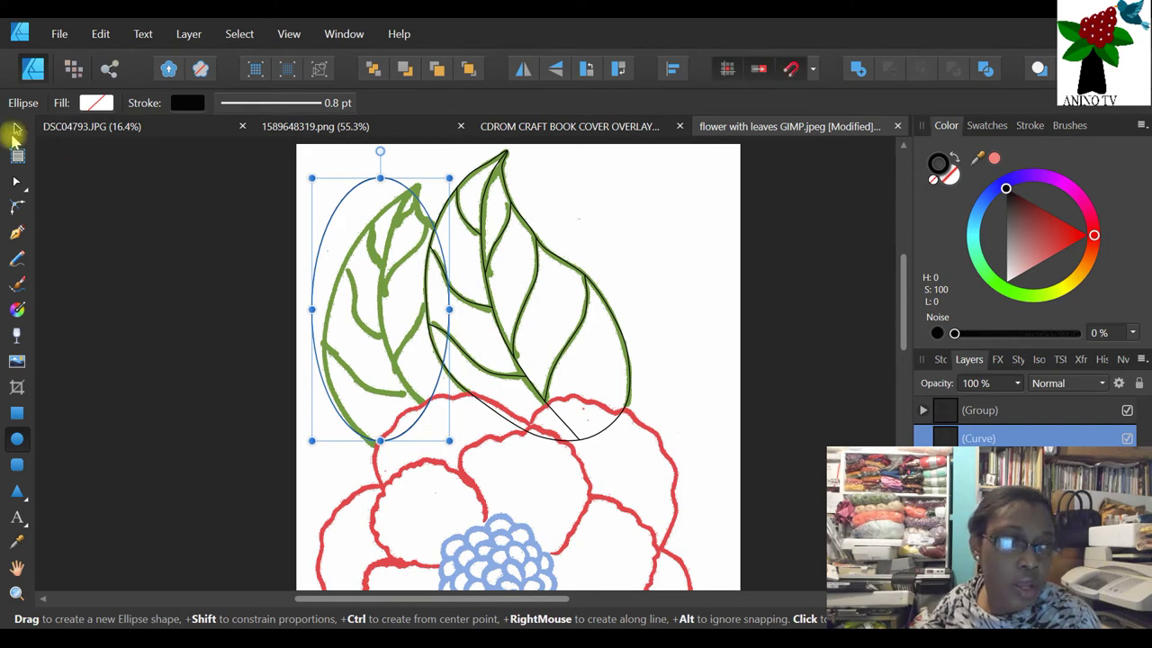
left_click(16, 132)
left_click(97, 34)
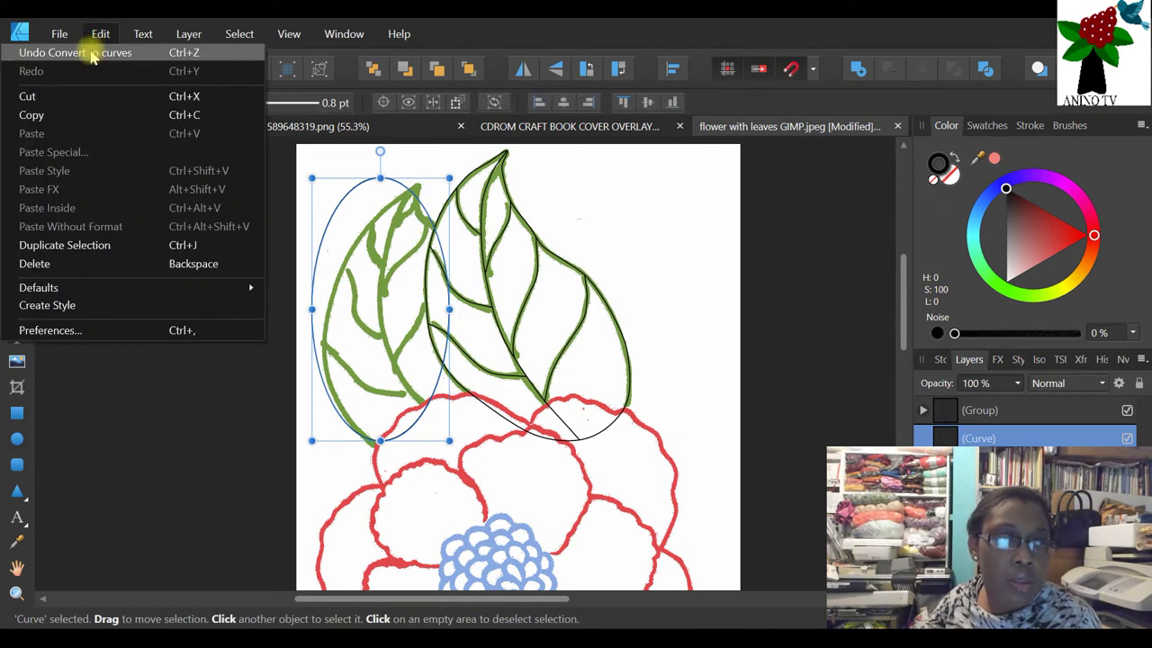
left_click(576, 128)
key("ctrl+z")
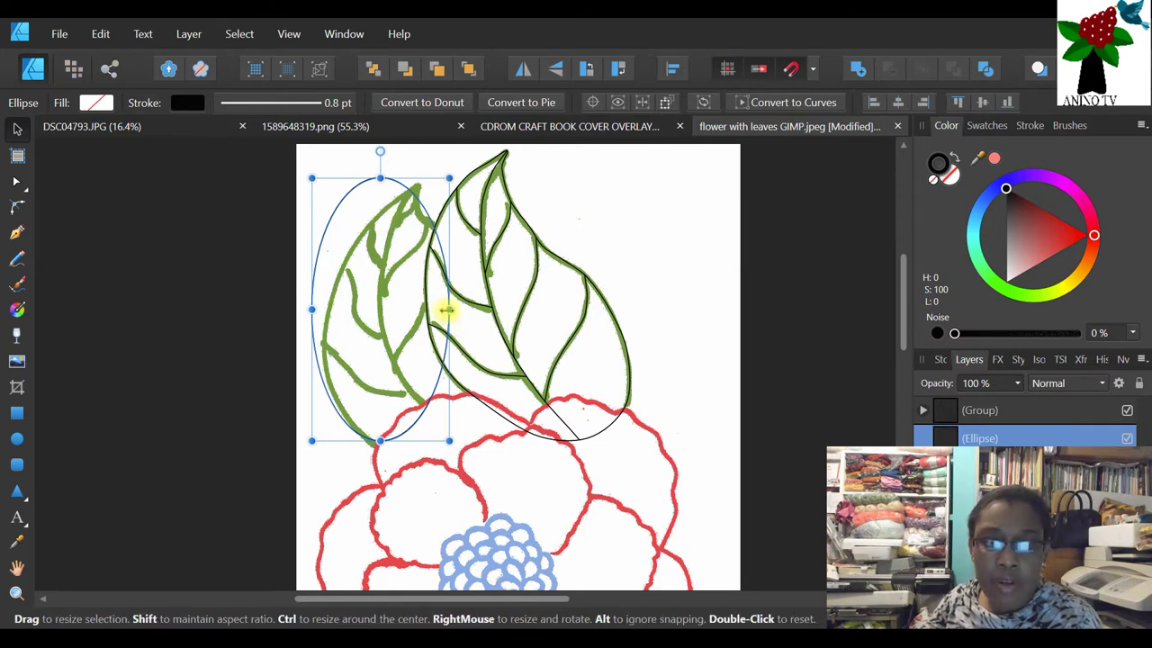
left_click(562, 338)
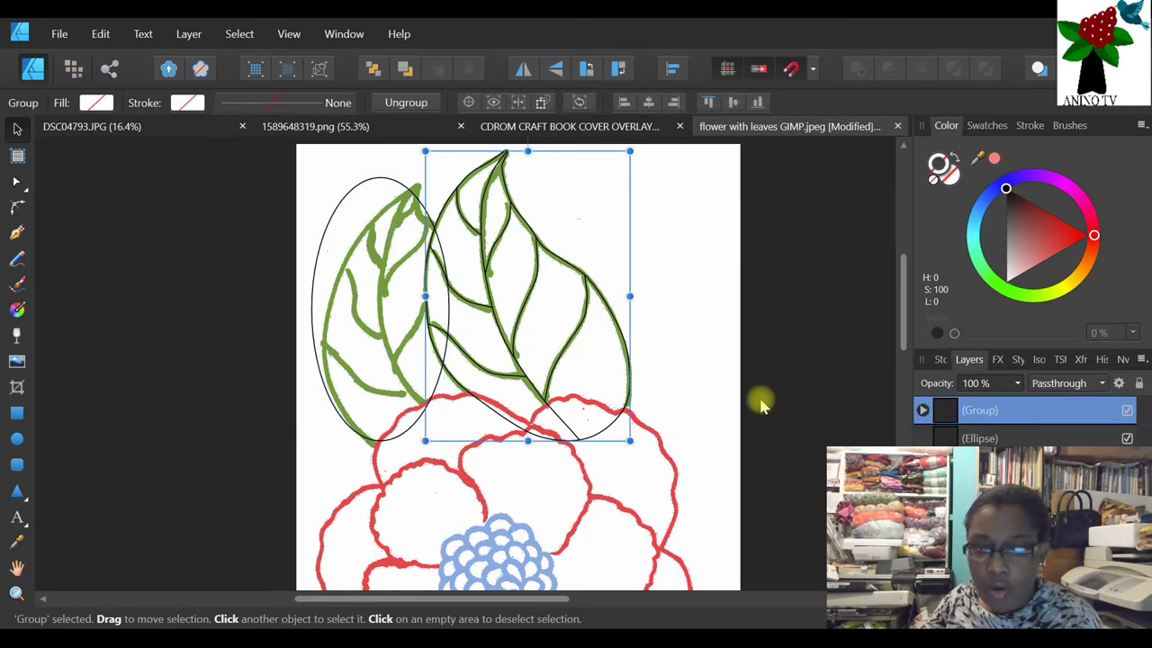
- Hide the right-leaf group, set the left-leaf ellipse's fill to None, and convert it to curves
left_click(1127, 410)
left_click(708, 347)
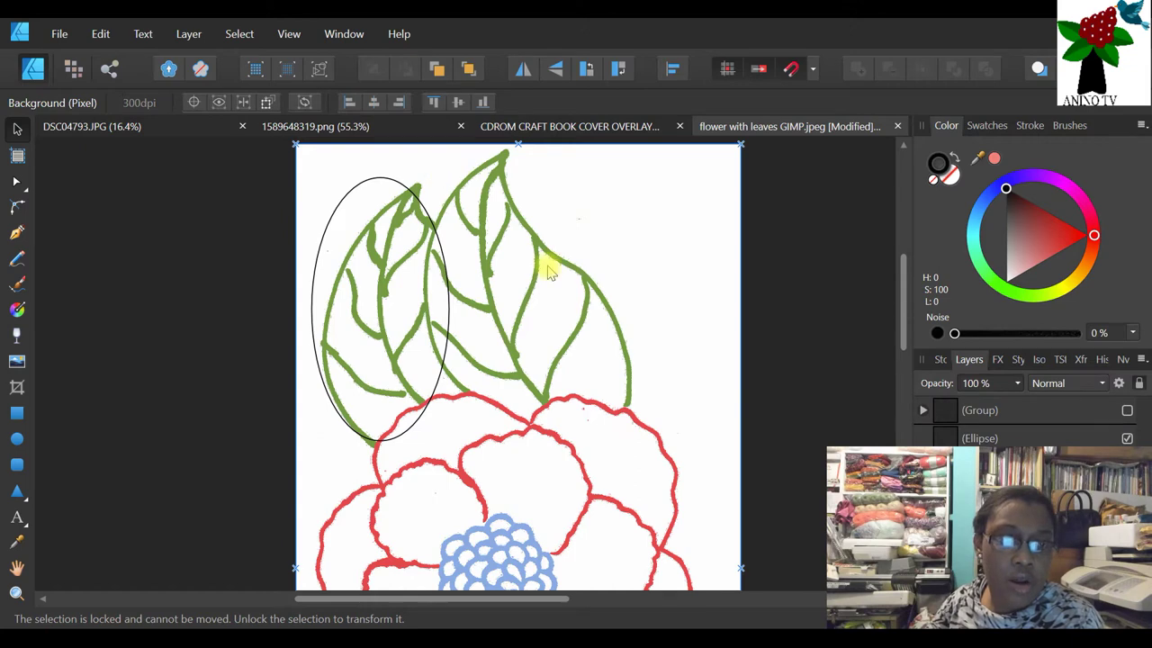
scroll(545, 266, "down", 1)
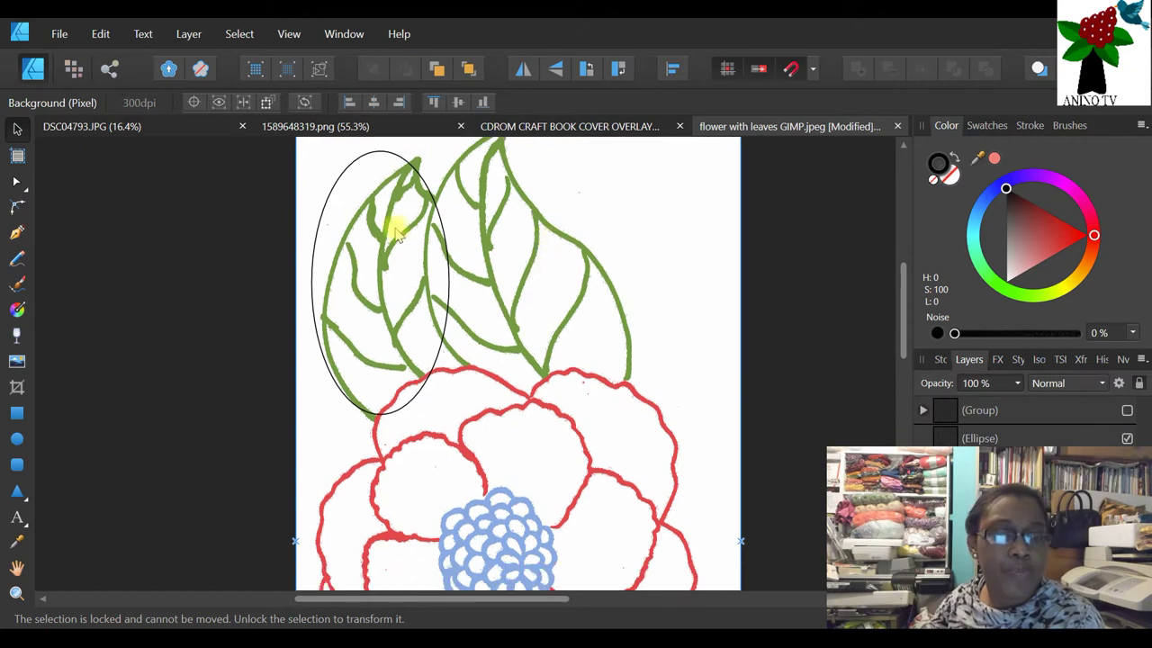
left_click(346, 175)
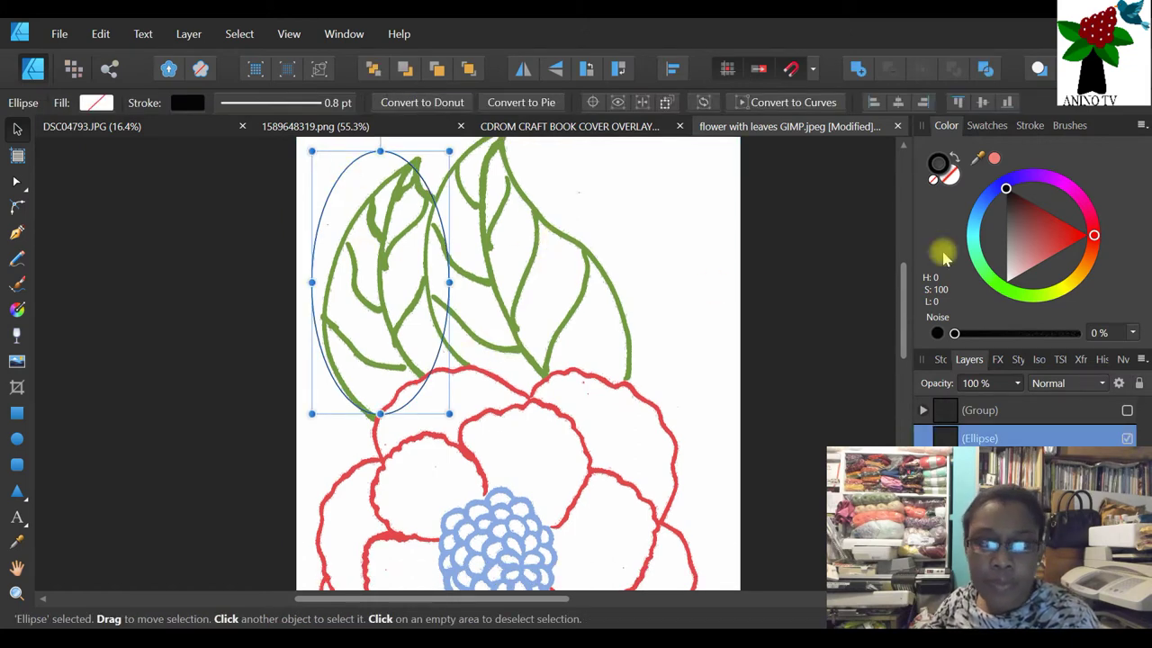
left_click(1026, 215)
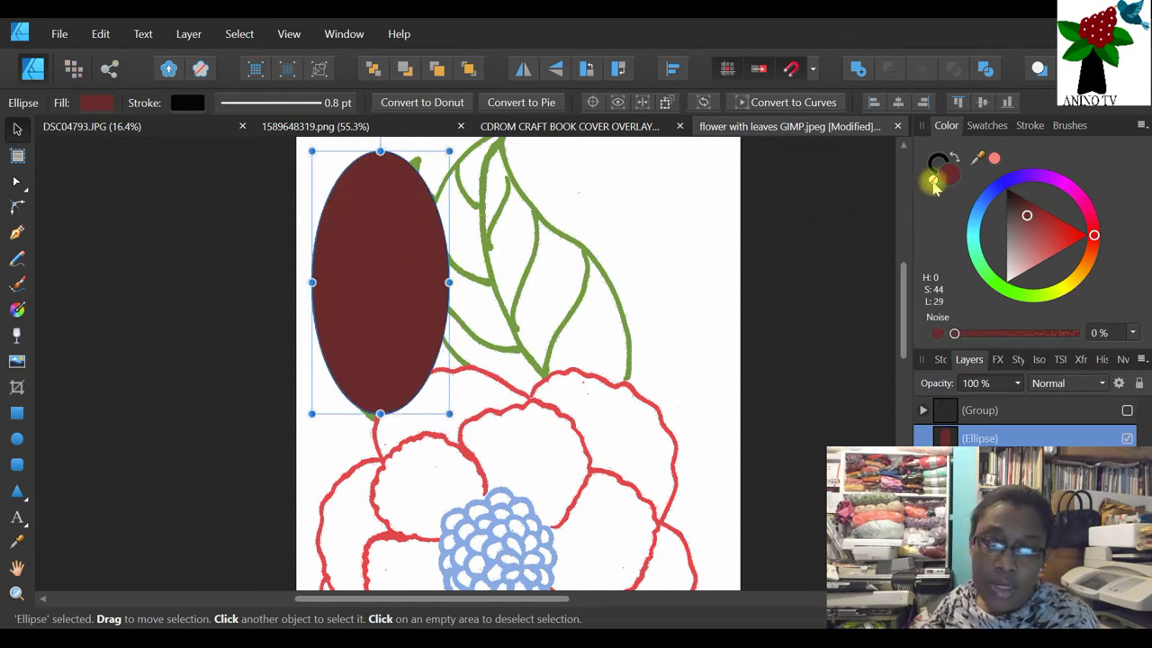
left_click(934, 186)
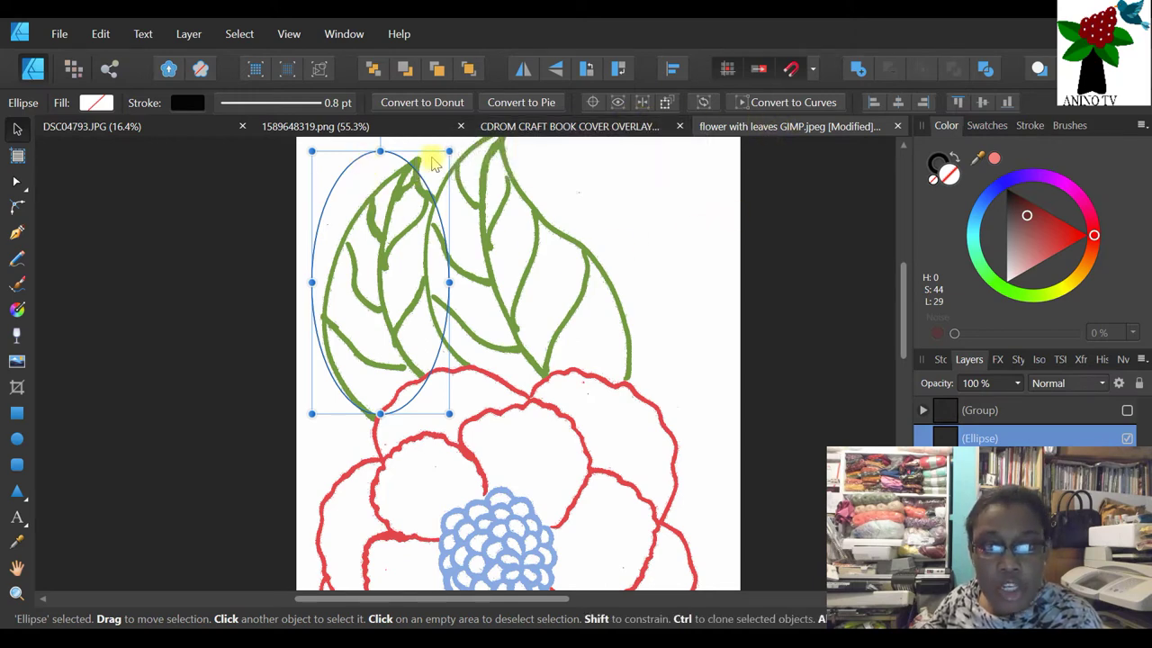
left_click(785, 104)
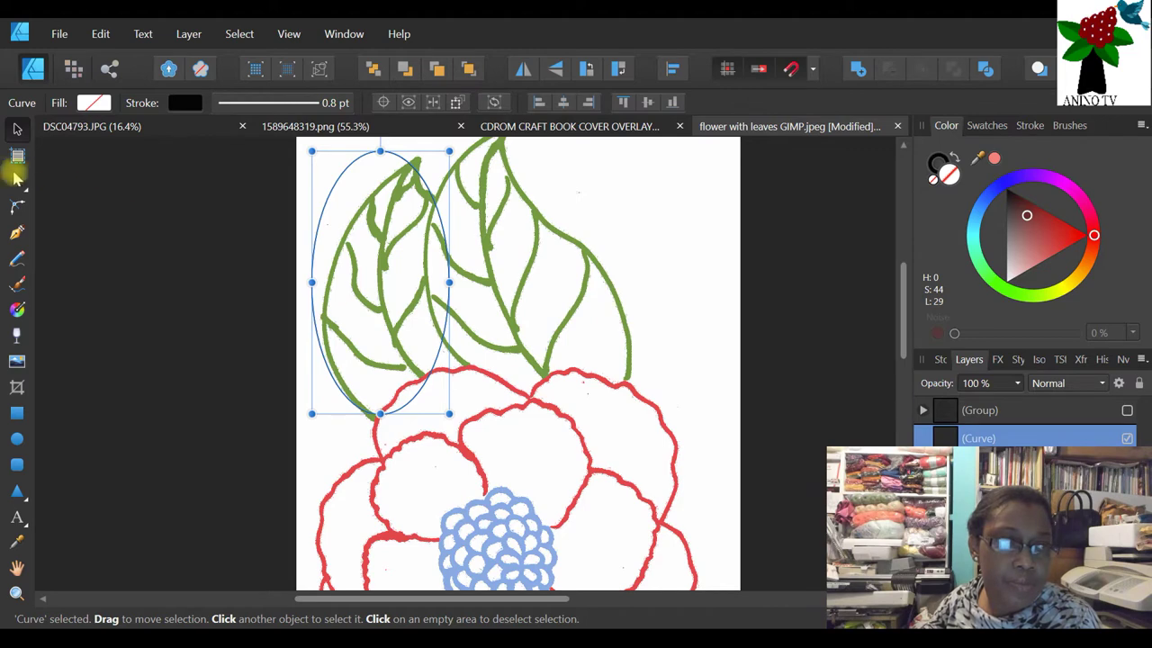
- With the Node tool, drag the ellipse's top node up to the leaf tip and add a right-edge node
left_click(16, 183)
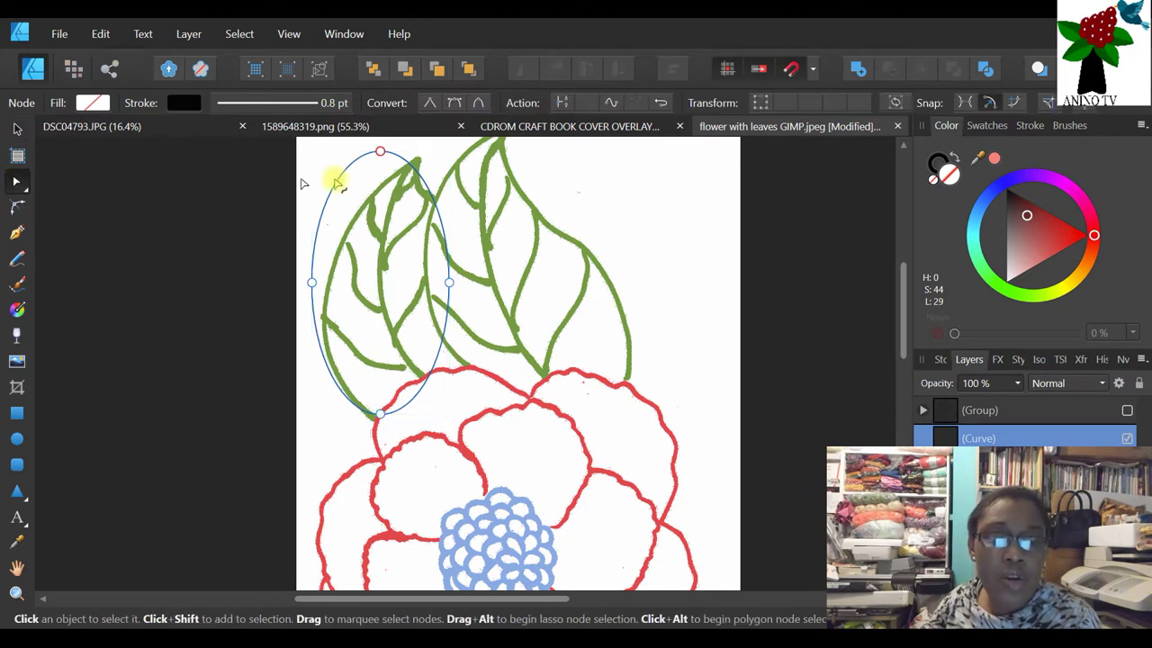
left_click(380, 153)
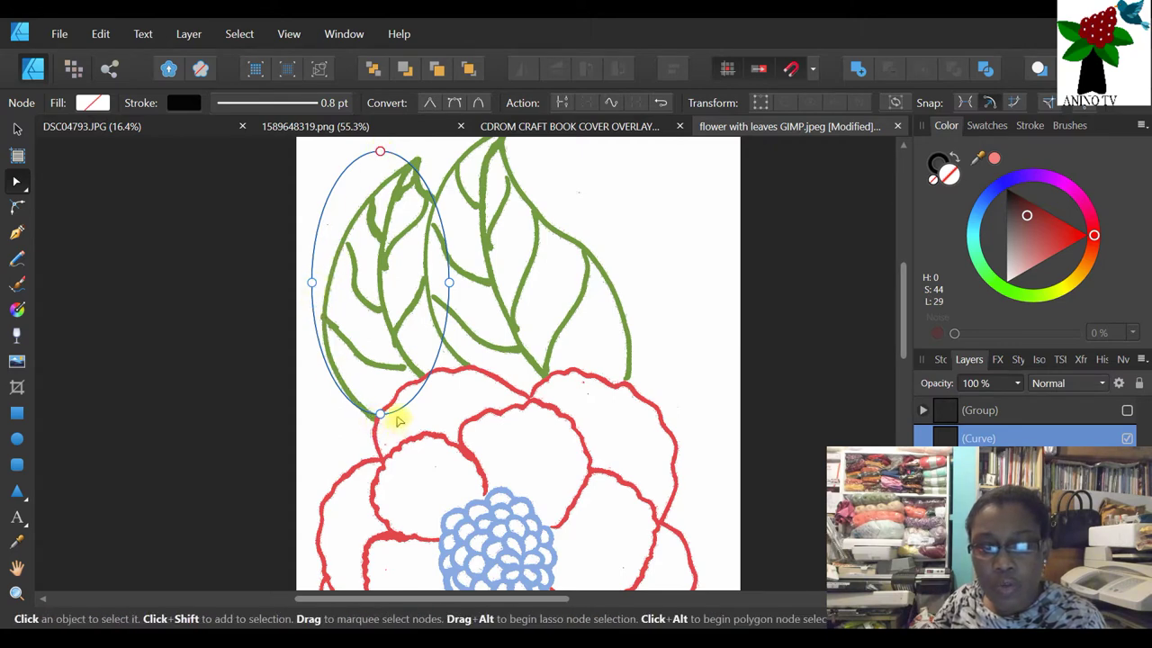
left_click_drag(380, 150, 416, 174)
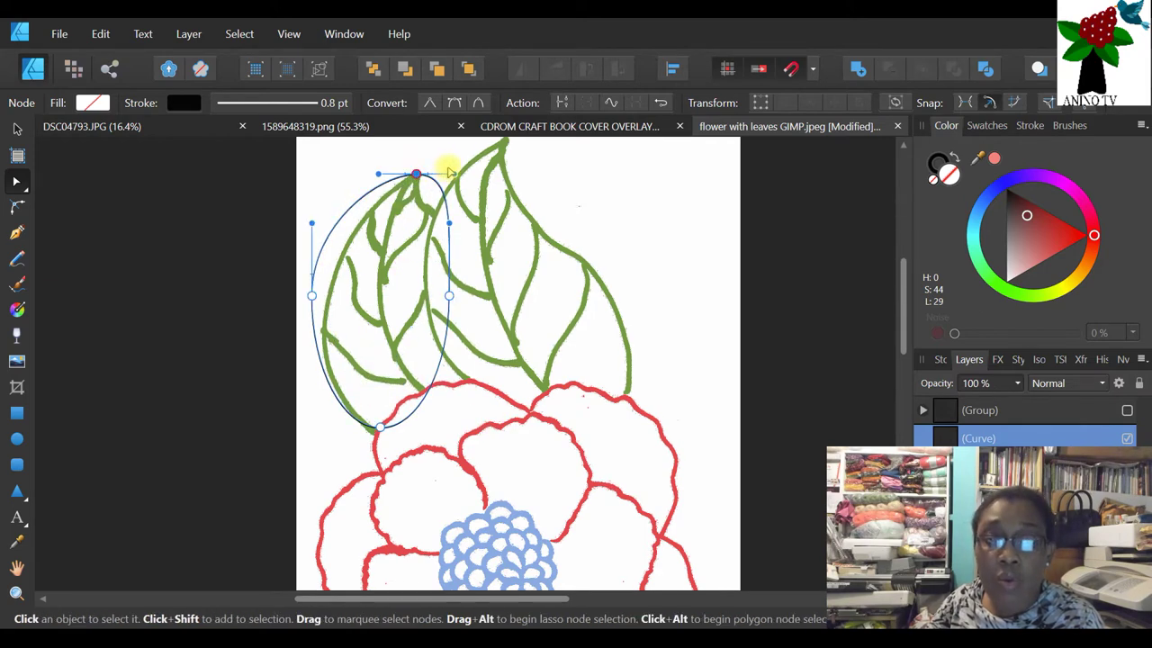
left_click(433, 205)
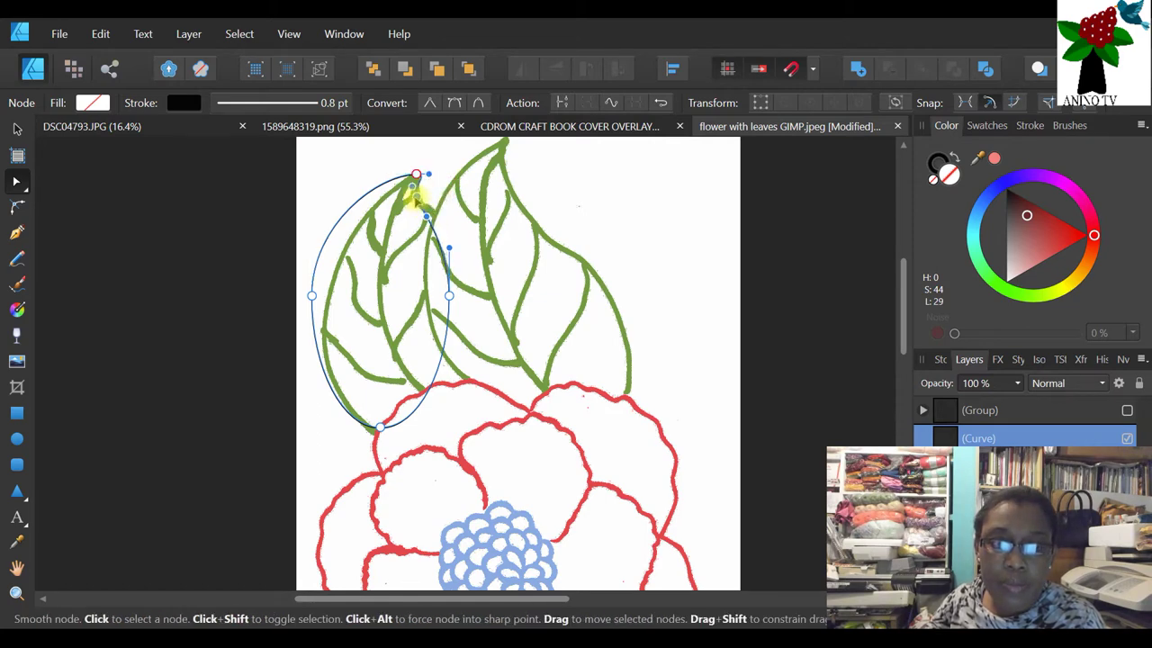
left_click(435, 232)
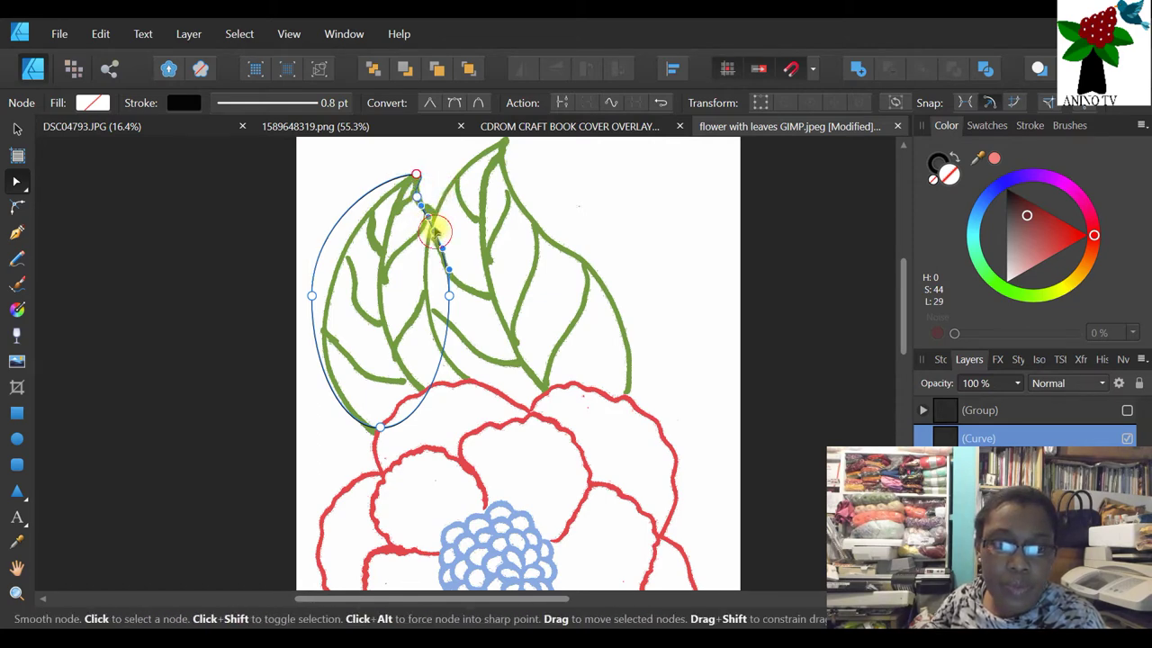
left_click(16, 593)
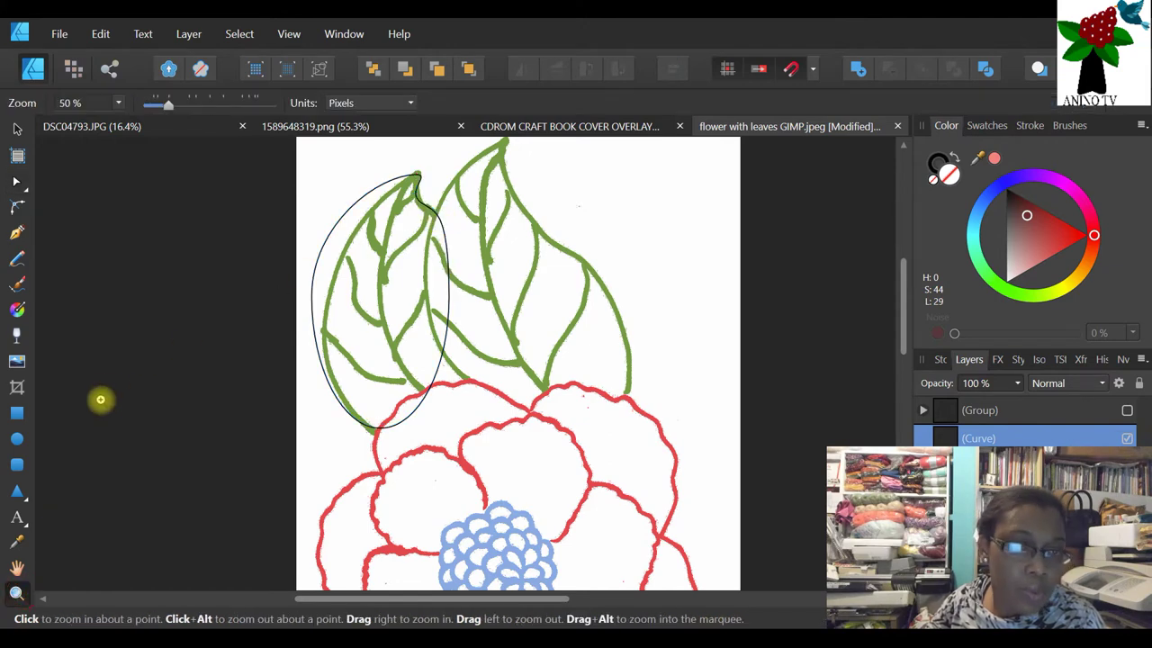
- Zoom in on the left leaf and move the curve's upper and left nodes and handles onto its edge
left_click(110, 392)
scroll(548, 250, "up", 3)
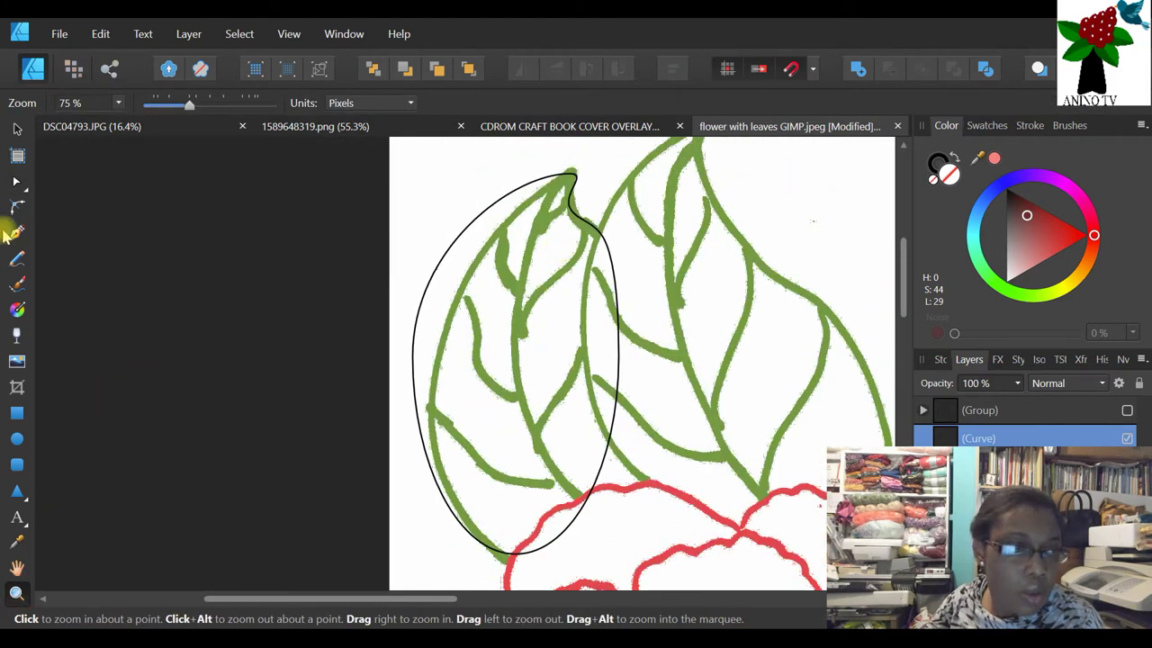
left_click(17, 181)
left_click(457, 234)
left_click_drag(458, 236, 474, 265)
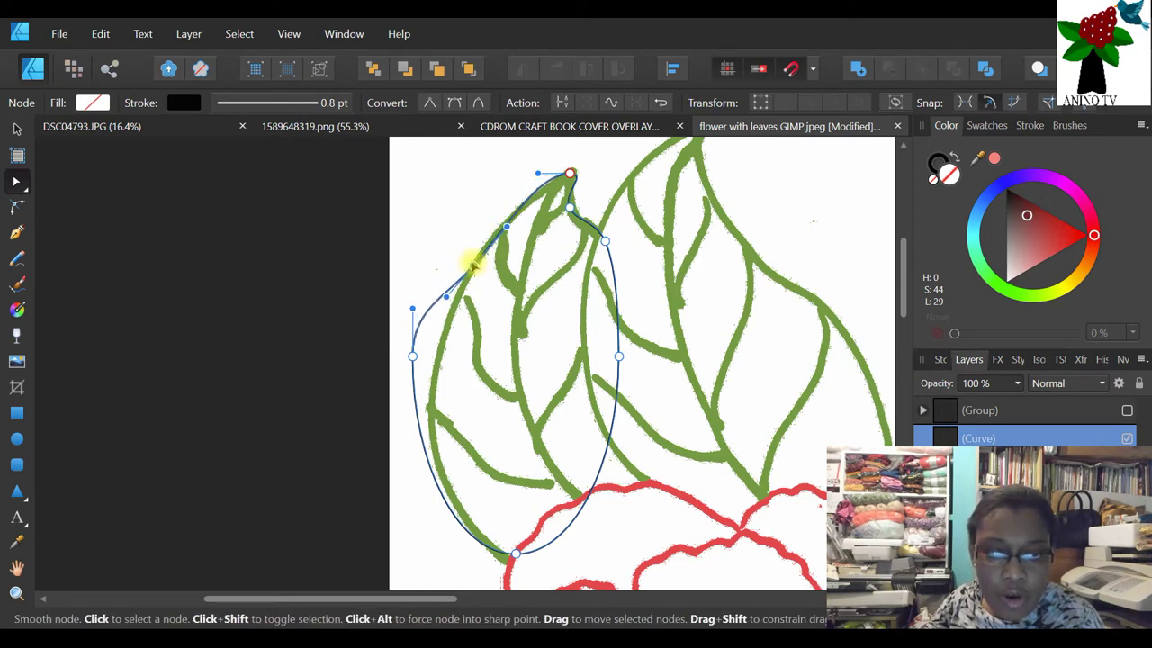
left_click_drag(538, 174, 546, 185)
left_click(528, 205)
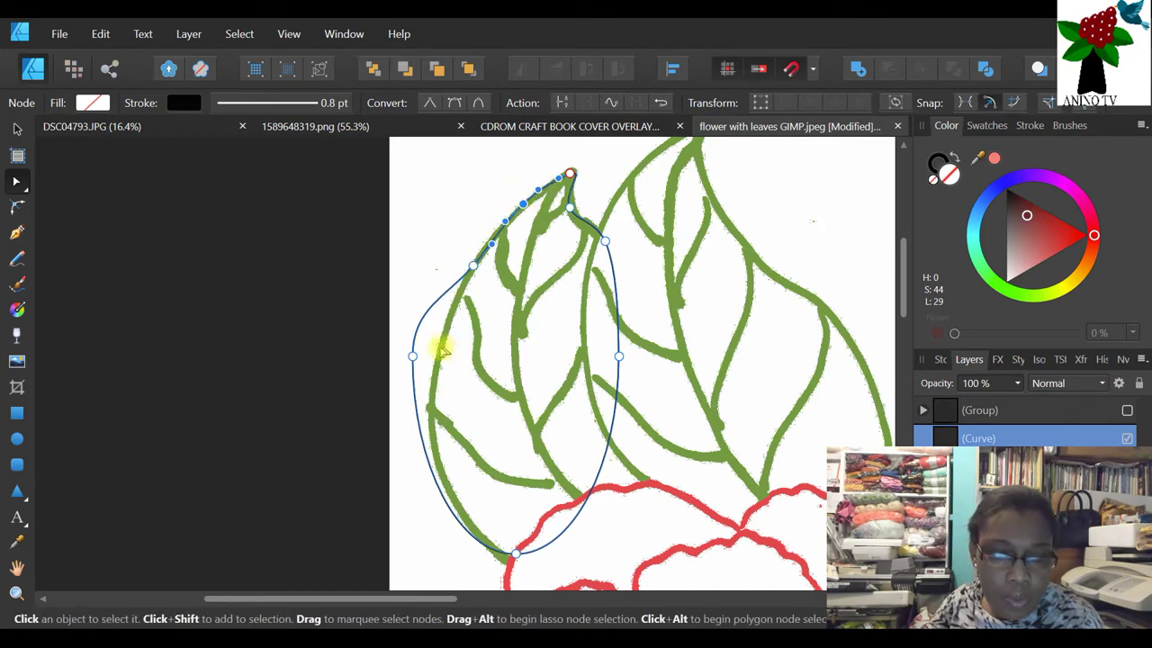
left_click_drag(414, 356, 428, 387)
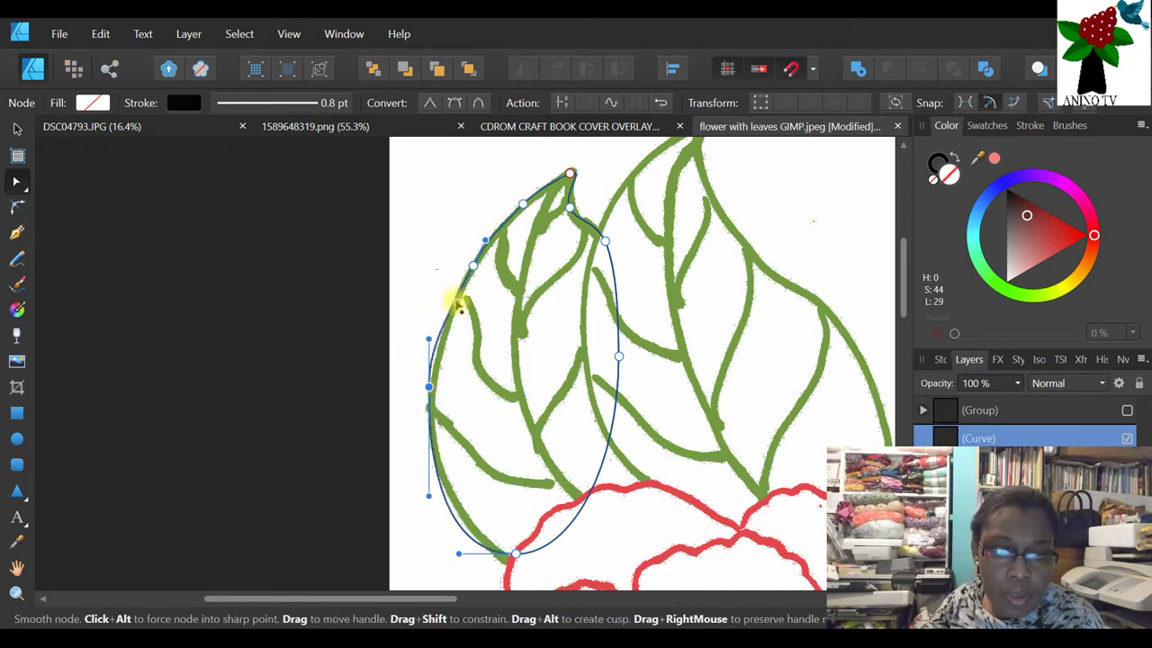
left_click_drag(427, 334, 437, 337)
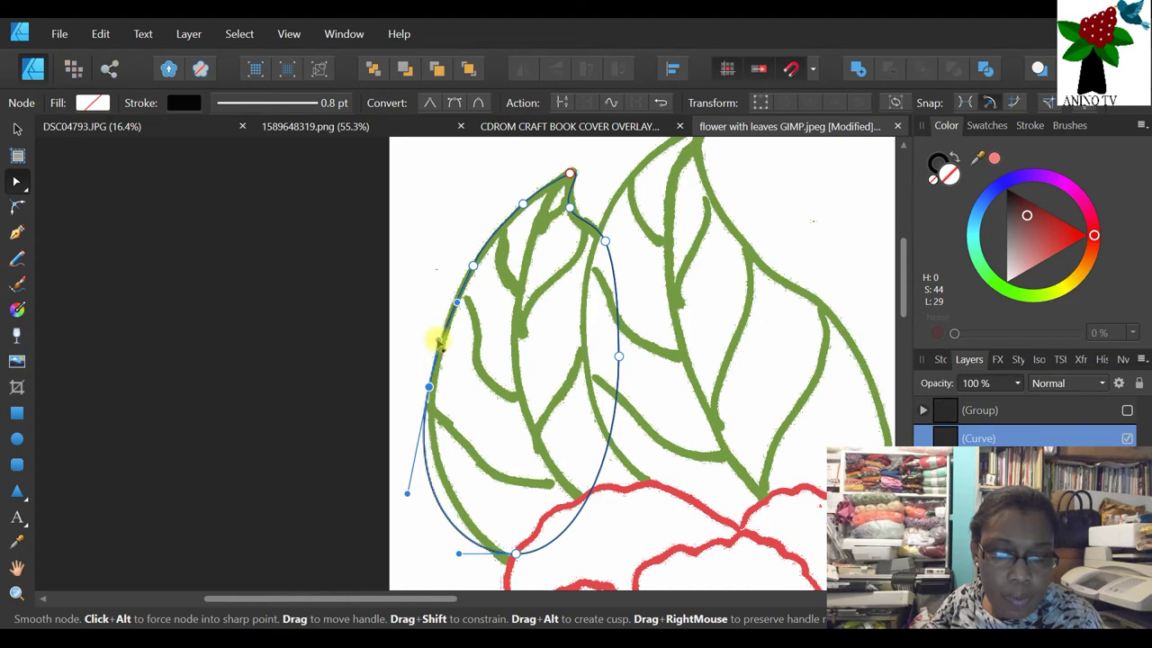
left_click_drag(426, 381, 433, 387)
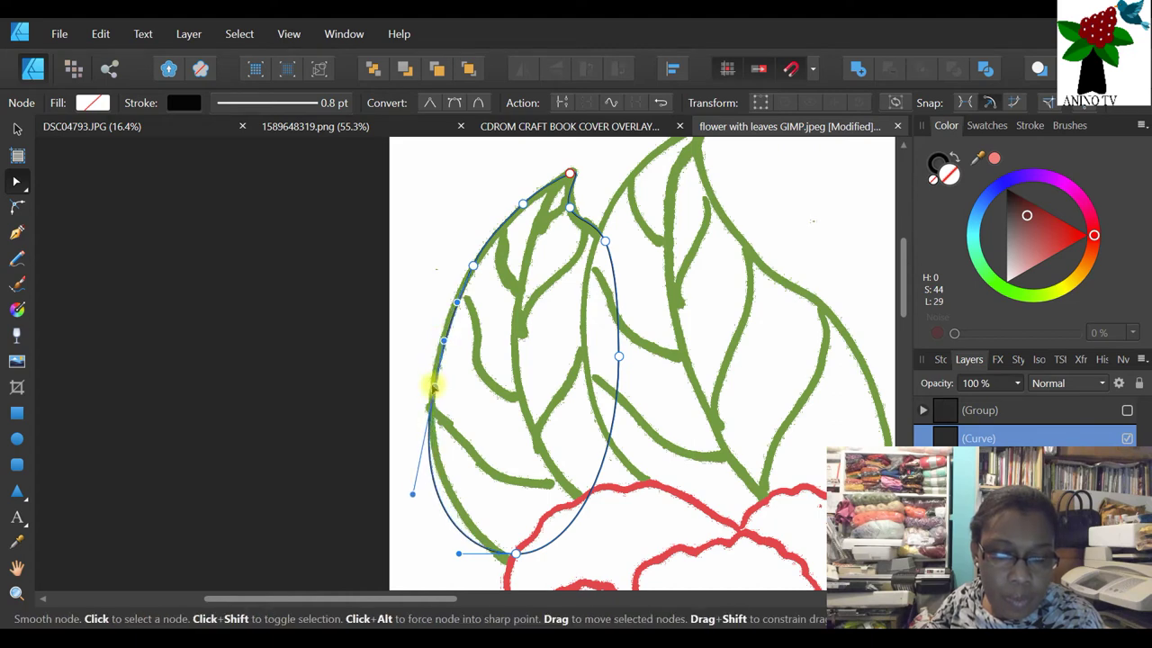
- Add nodes along the lower left and right edges, delete a stray node, and fit the base to the leaf
left_click(447, 513)
left_click(465, 511)
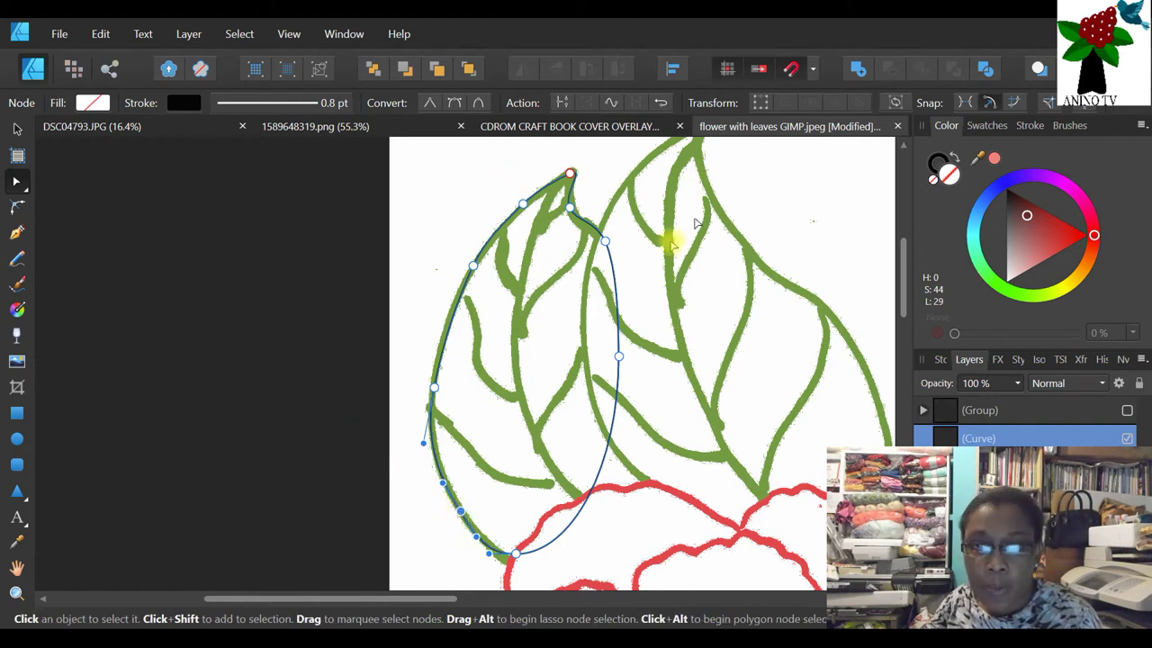
left_click(428, 443)
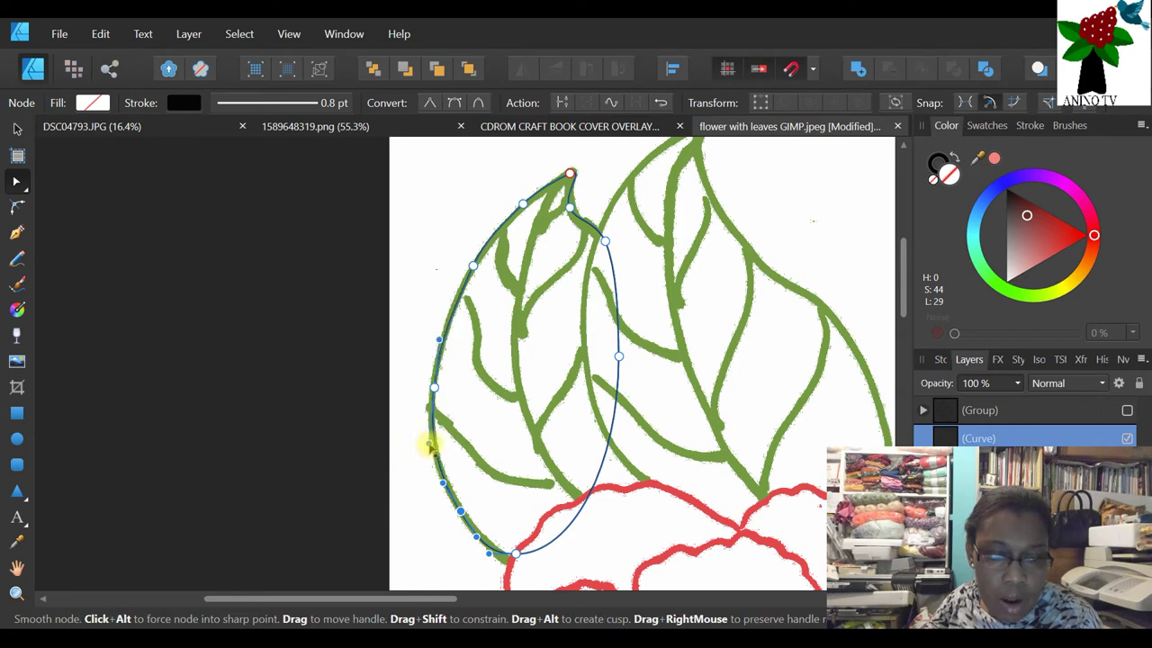
left_click(586, 497)
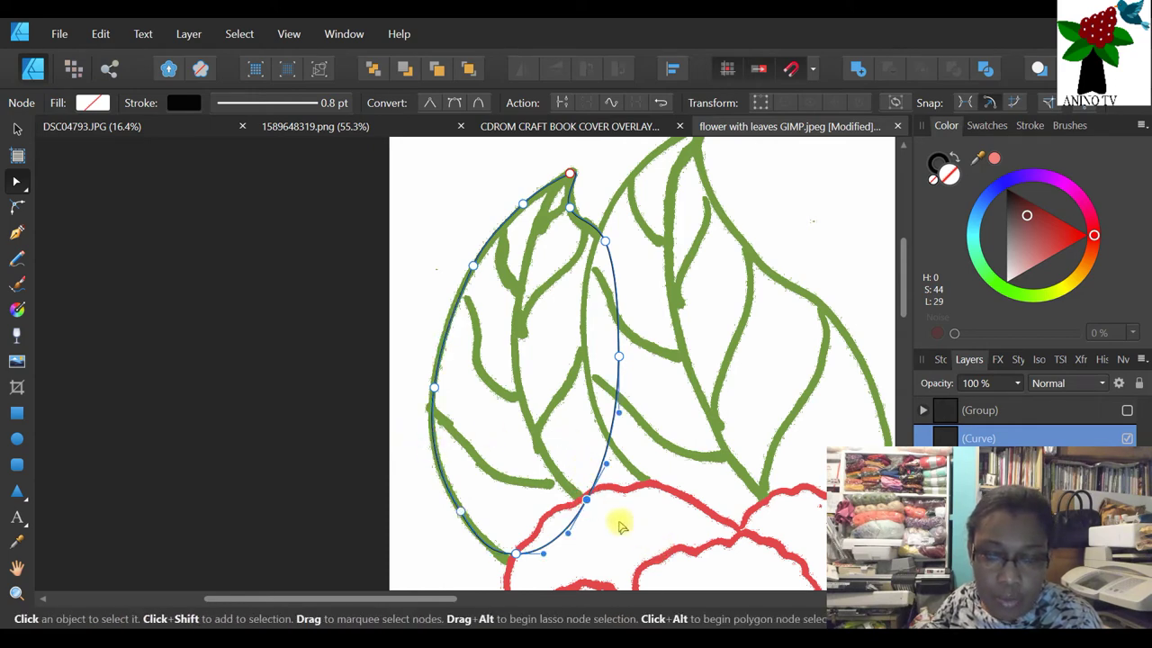
left_click(606, 243)
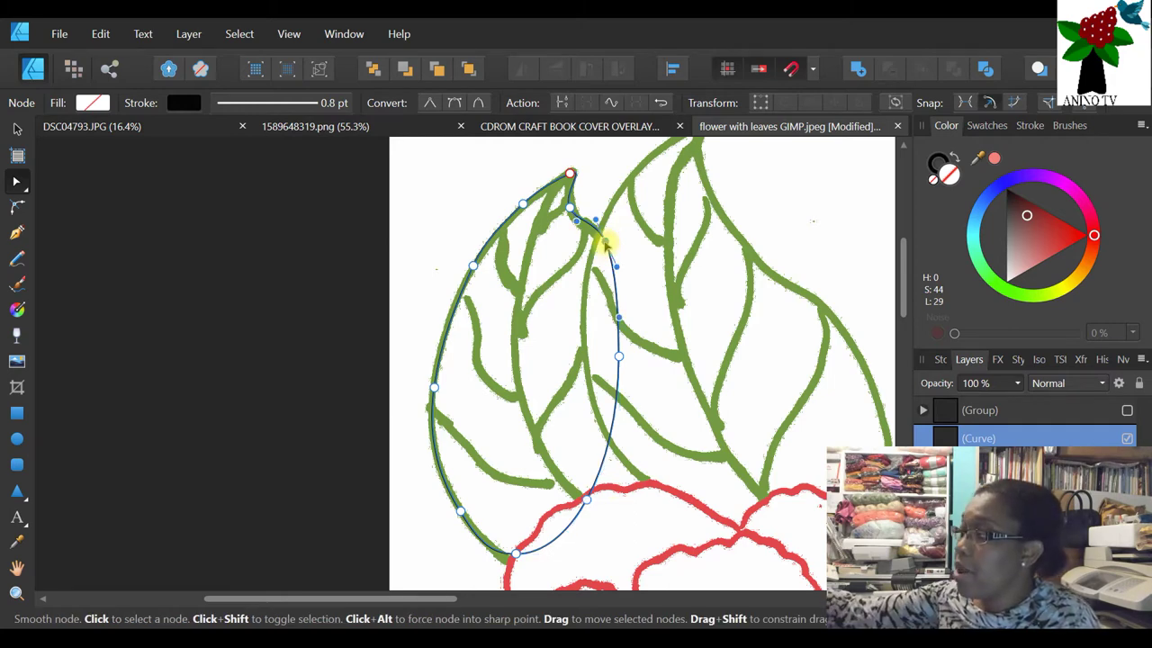
key("Delete")
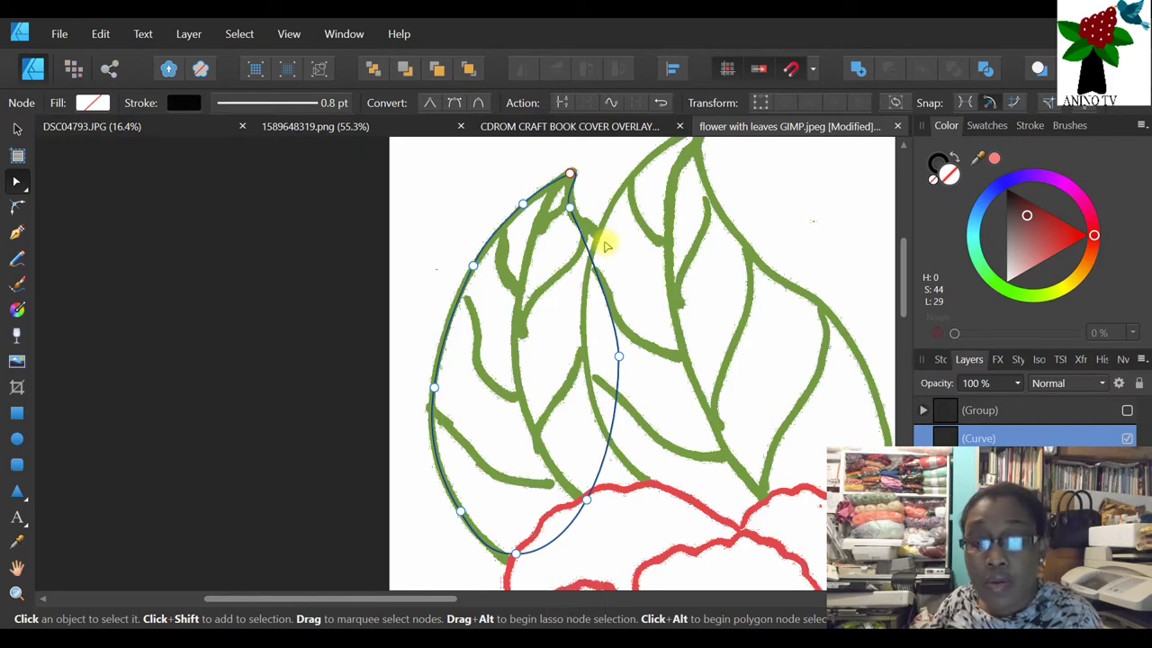
left_click(588, 257)
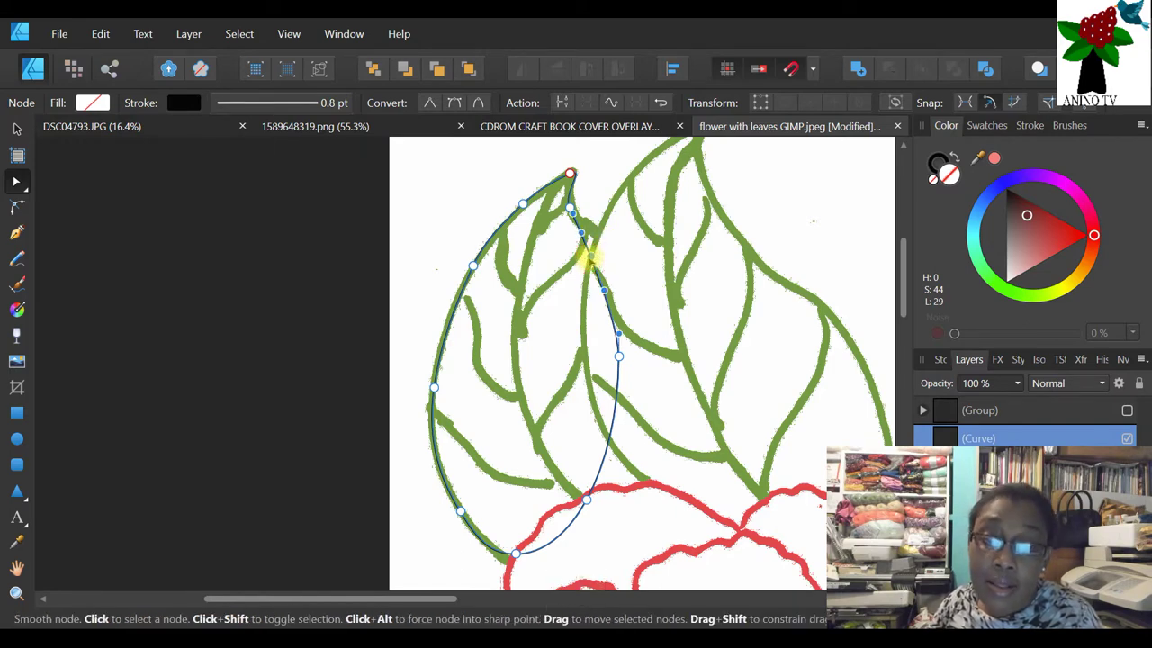
left_click_drag(599, 257, 607, 249)
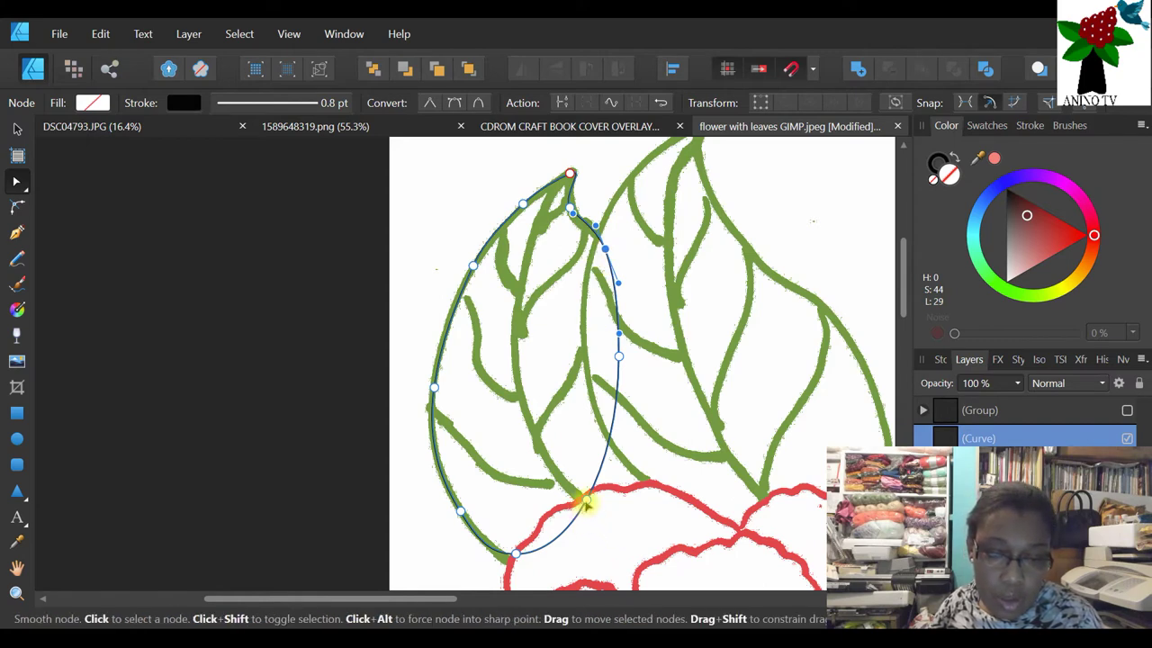
left_click(610, 448)
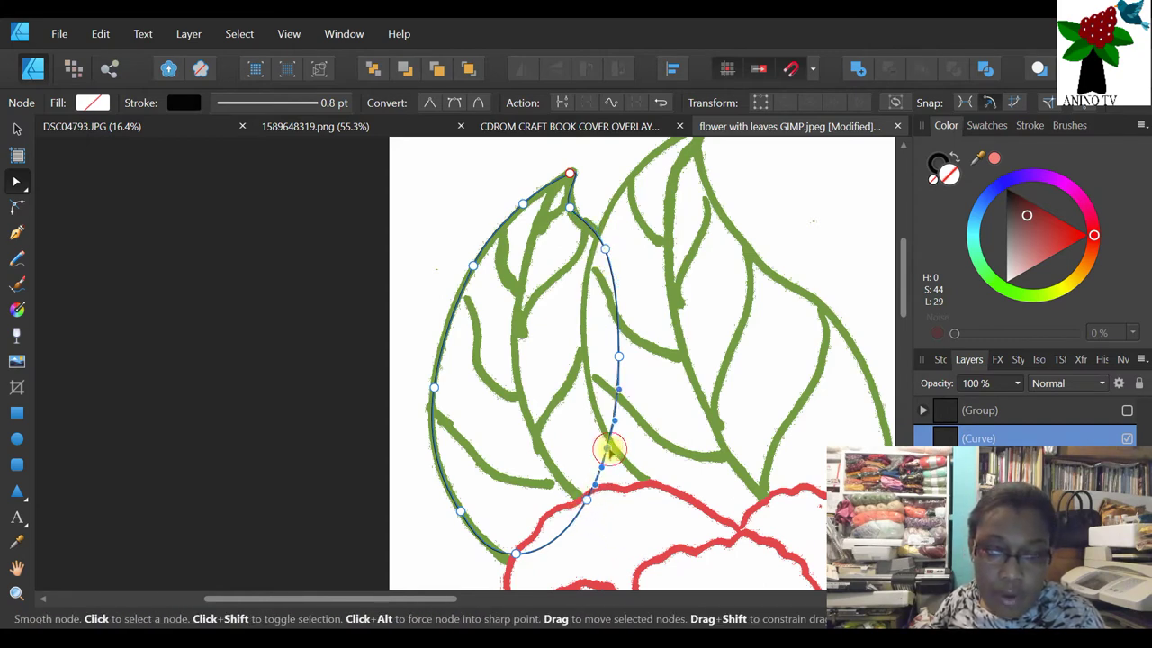
left_click_drag(609, 447, 594, 524)
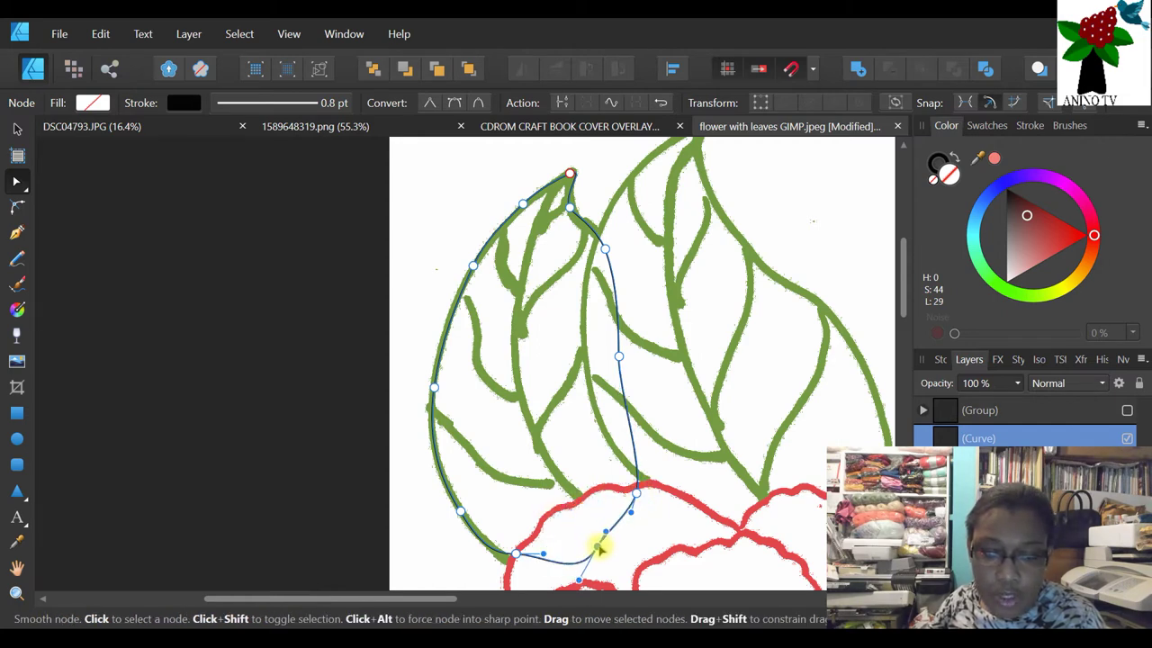
left_click(656, 519)
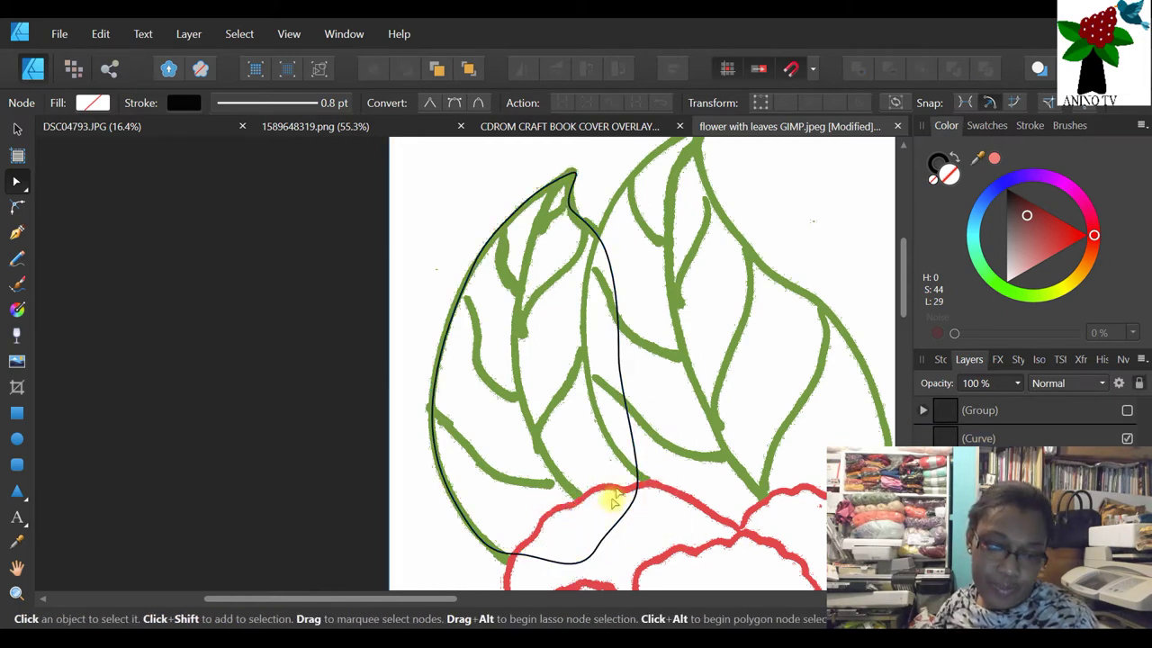
left_click(526, 560)
mouse_move(513, 554)
left_mouse_down()
mouse_move(526, 569)
mouse_move(532, 548)
left_mouse_up()
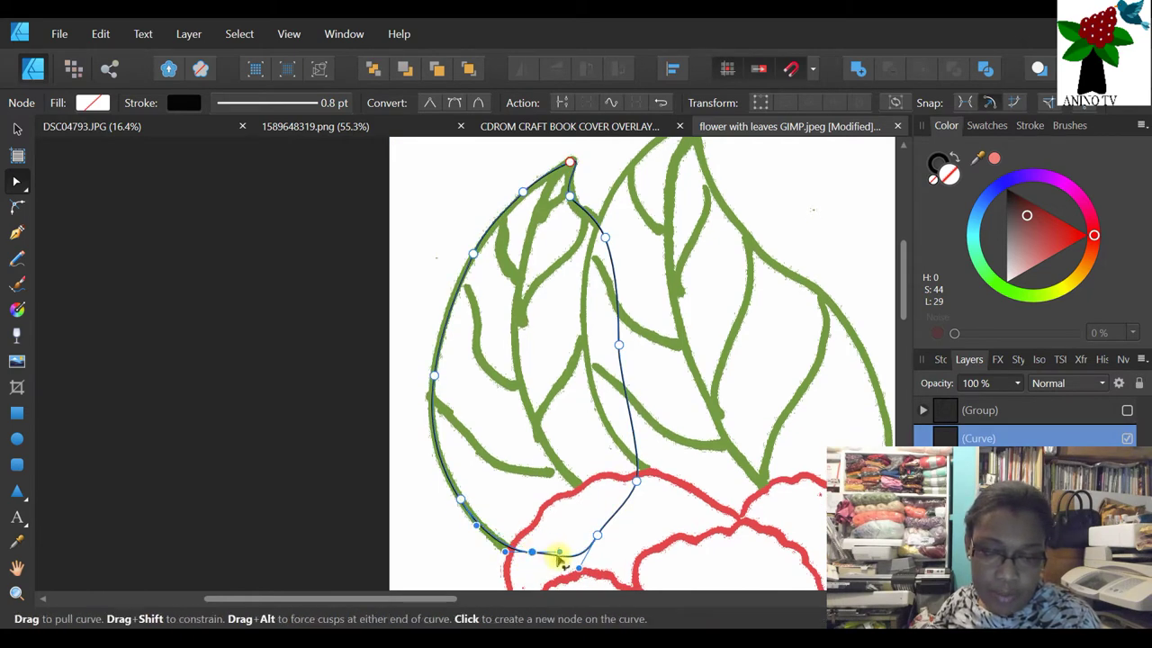
left_click_drag(599, 532, 639, 478)
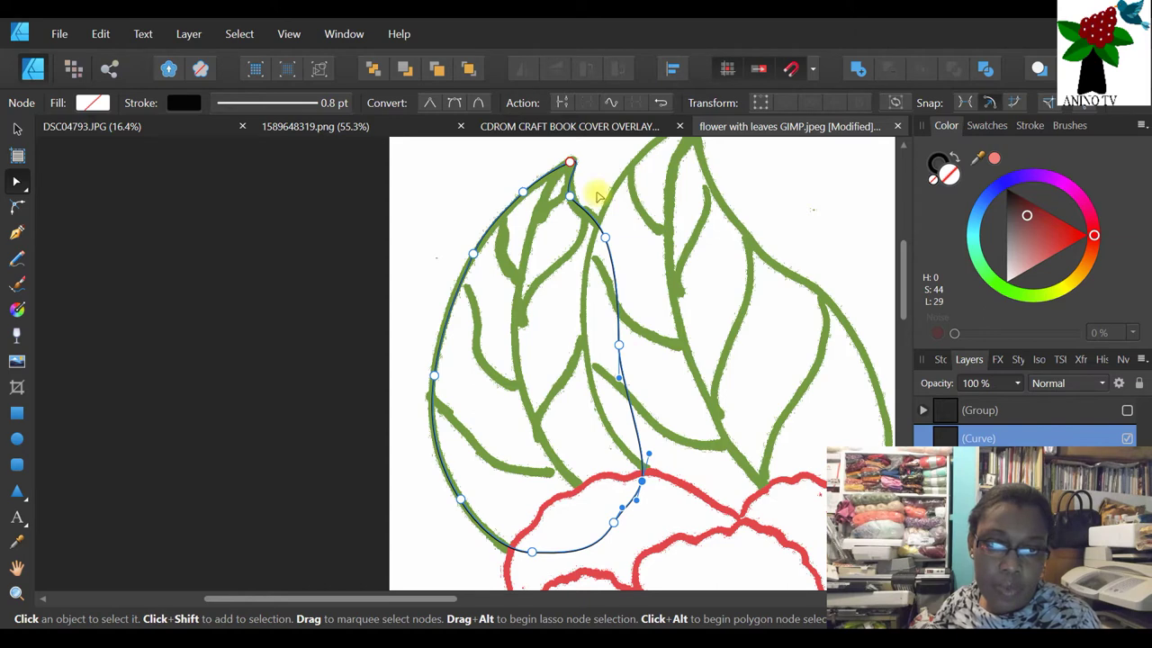
- Refine the outline around the leaf tip with its handle and an extra node, then reselect it
left_click(570, 161)
left_click(587, 159)
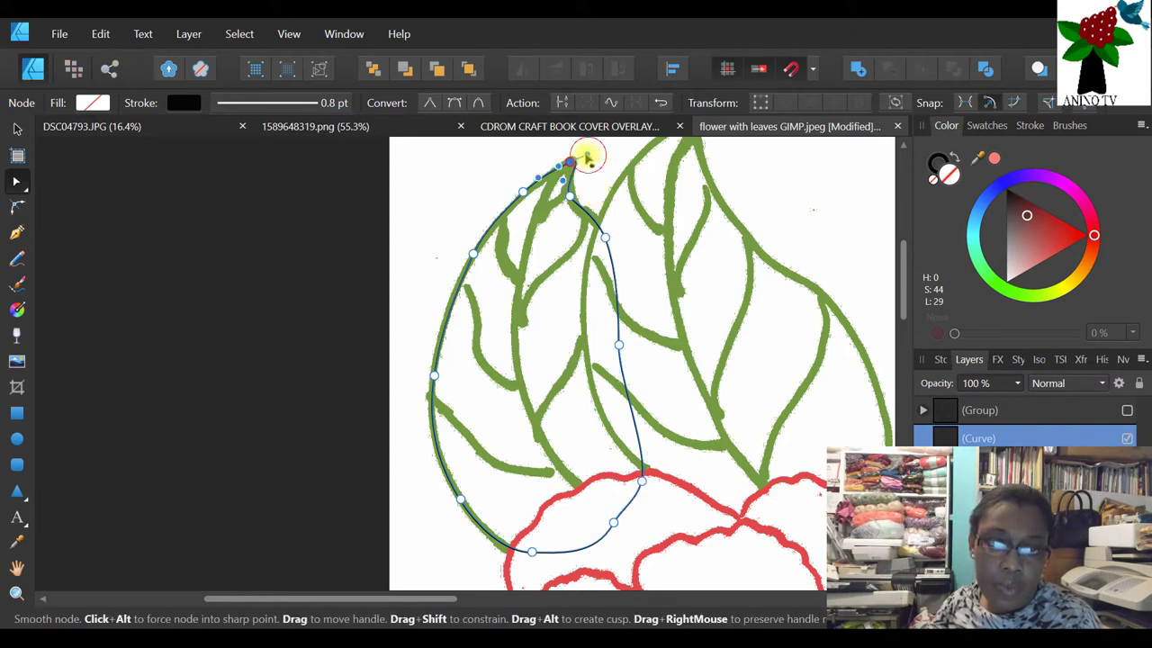
left_click_drag(585, 159, 582, 153)
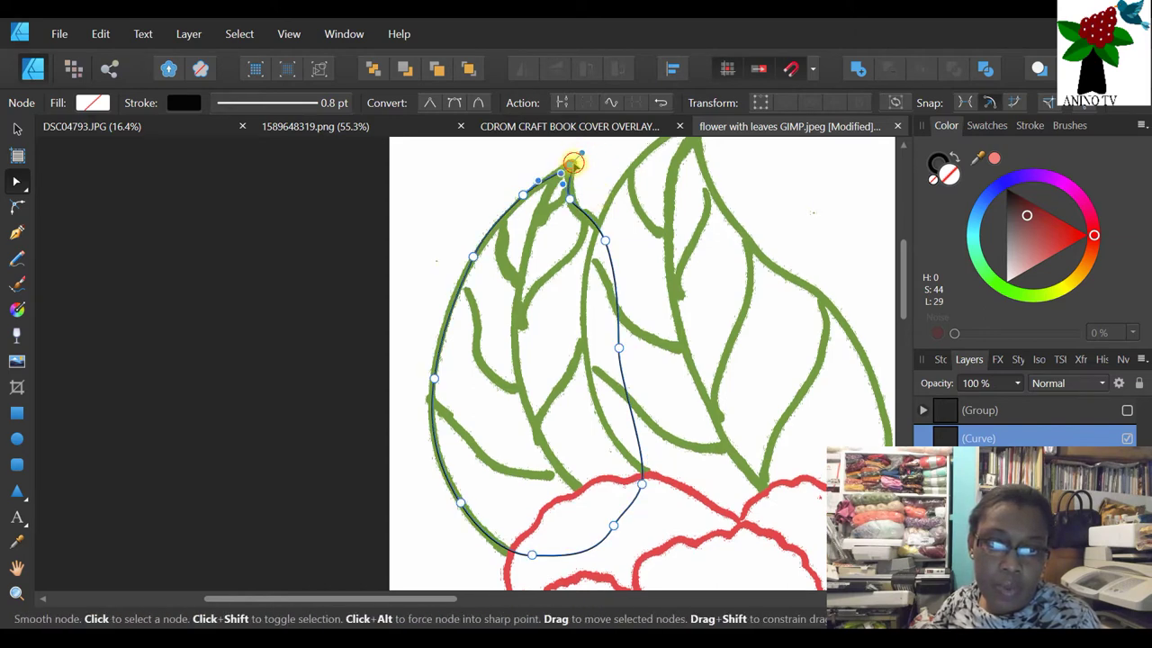
scroll(570, 155, "up", 2)
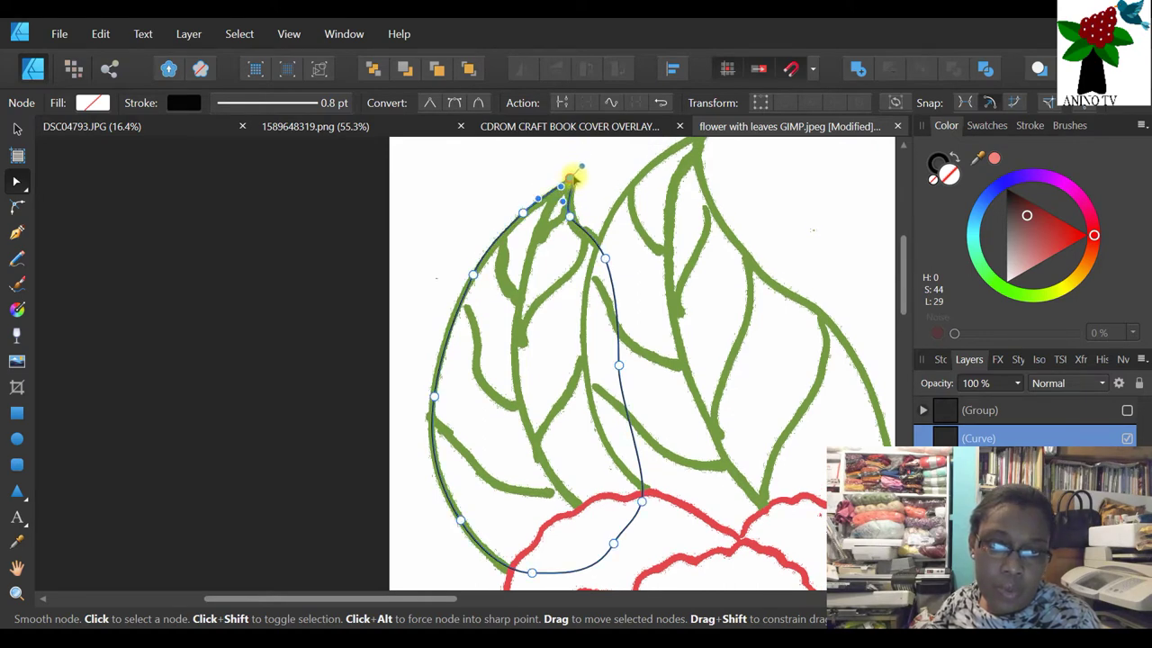
left_click(523, 214)
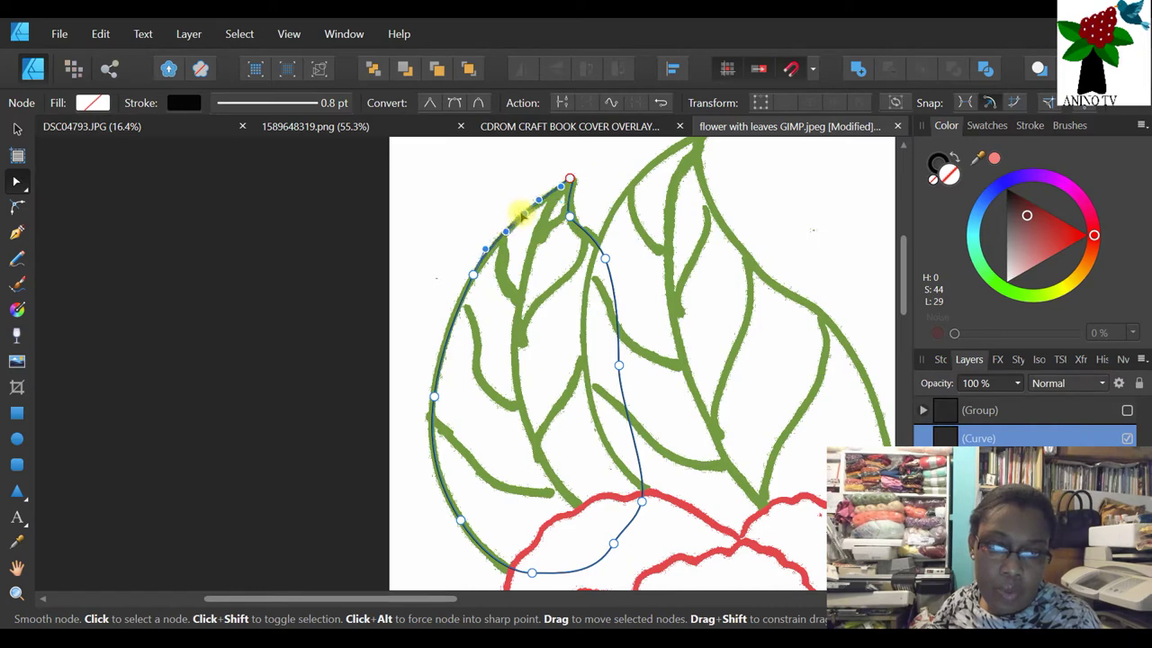
left_click(603, 244)
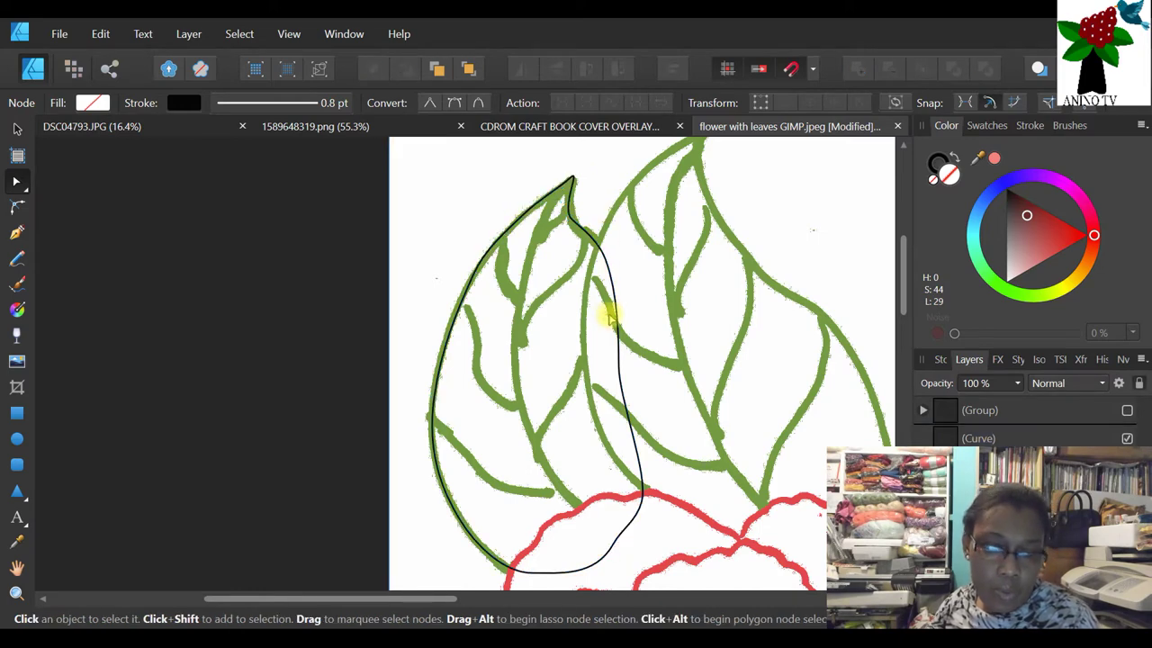
left_click(619, 346)
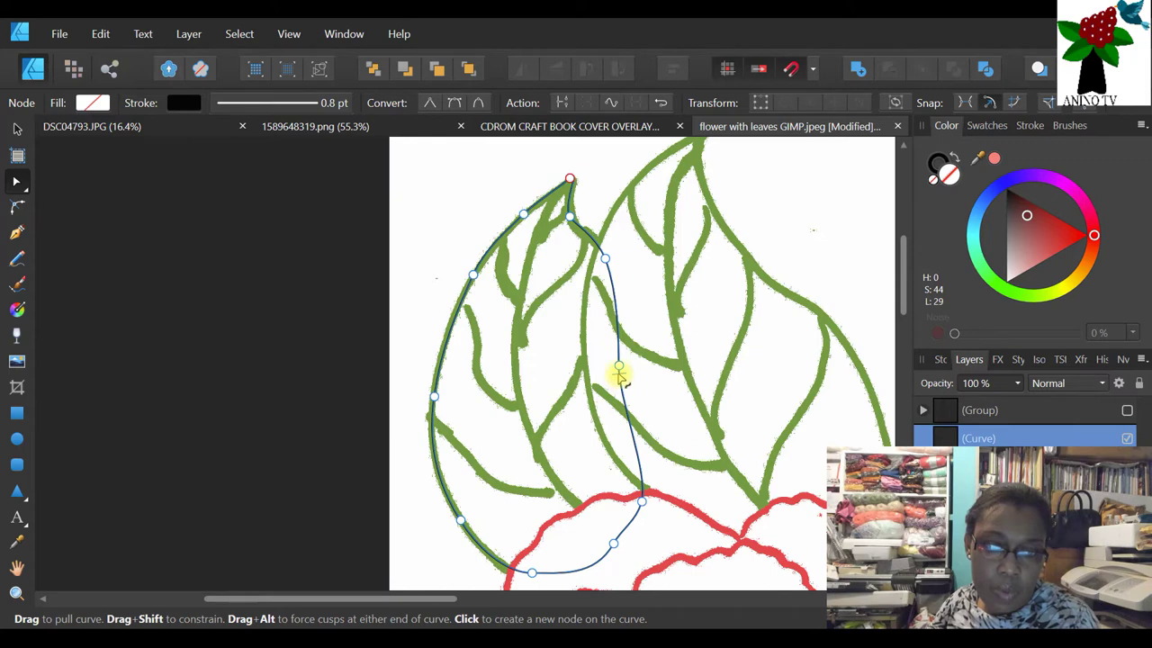
scroll(689, 303, "down", 2)
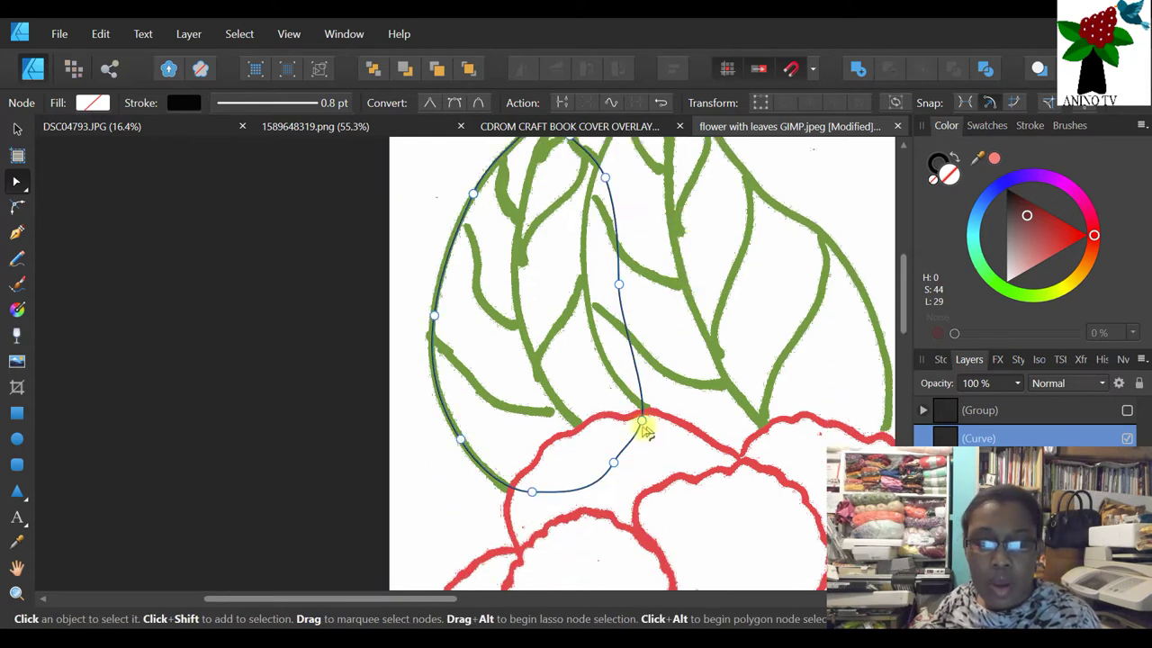
scroll(694, 329, "up", 2)
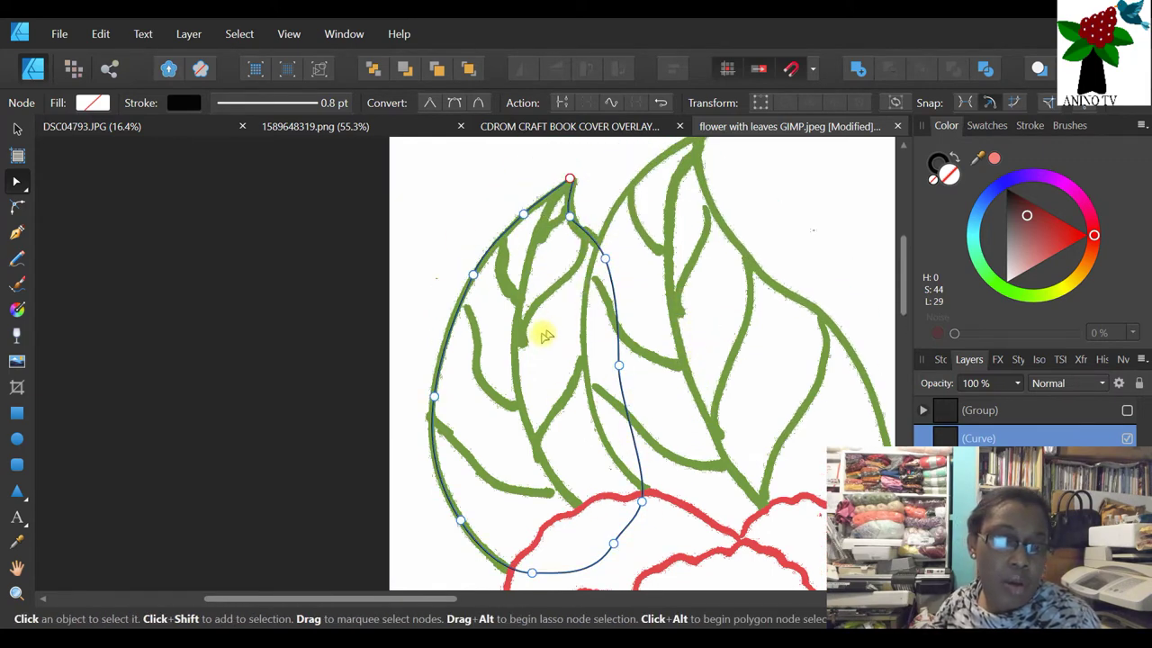
left_click(17, 438)
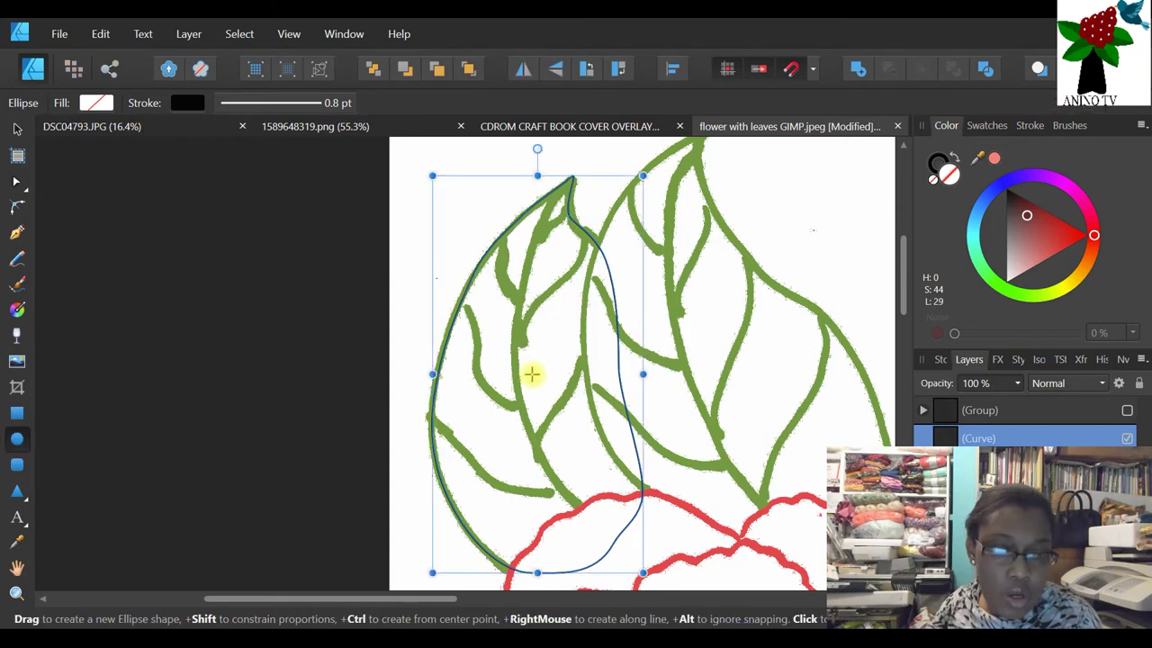
- Deselect with Ctrl+D, drag a tall narrow ellipse over the left leaf's center vein, and restore the window
key("ctrl+d")
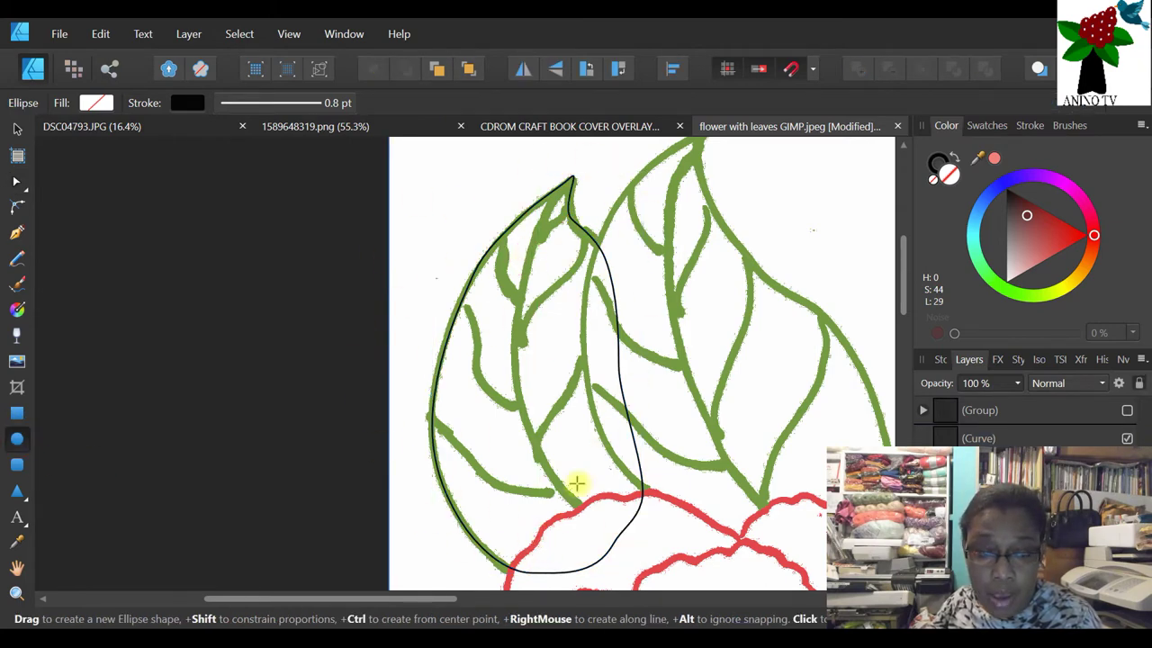
left_click_drag(519, 270, 538, 494)
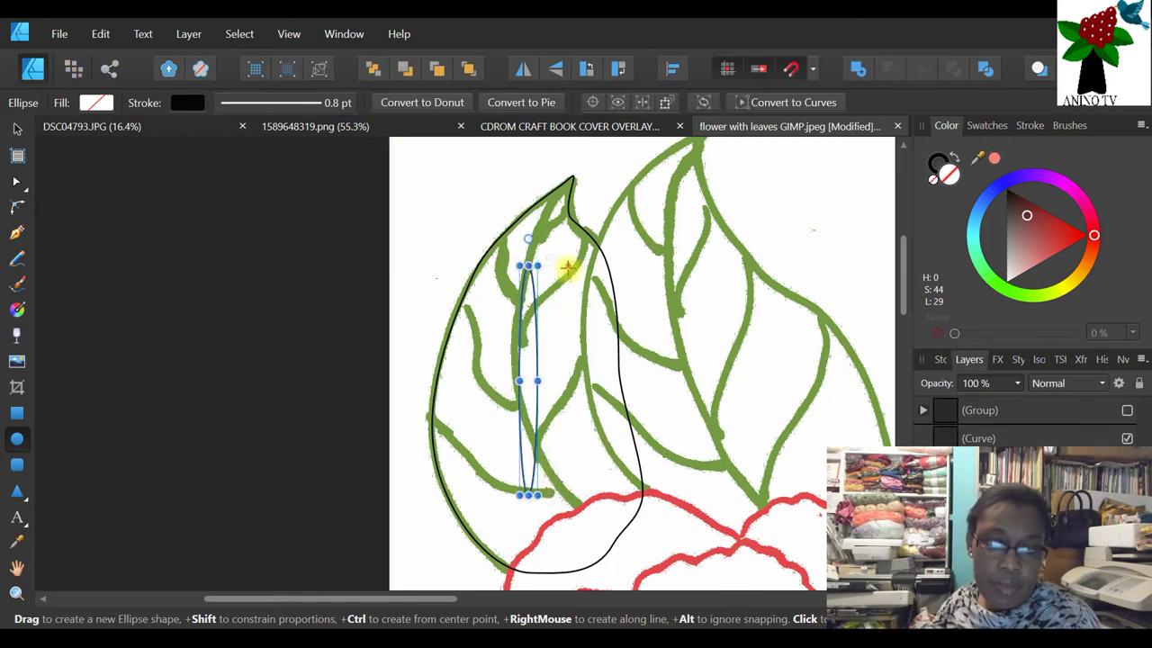
left_click(1009, 36)
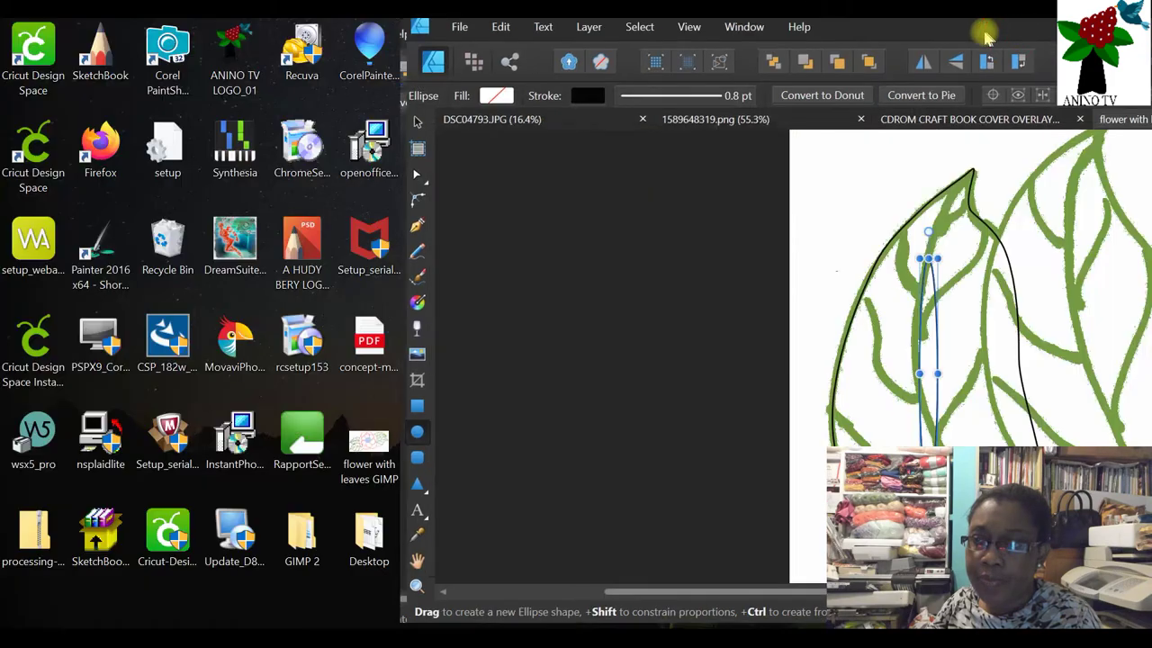
left_click(1049, 34)
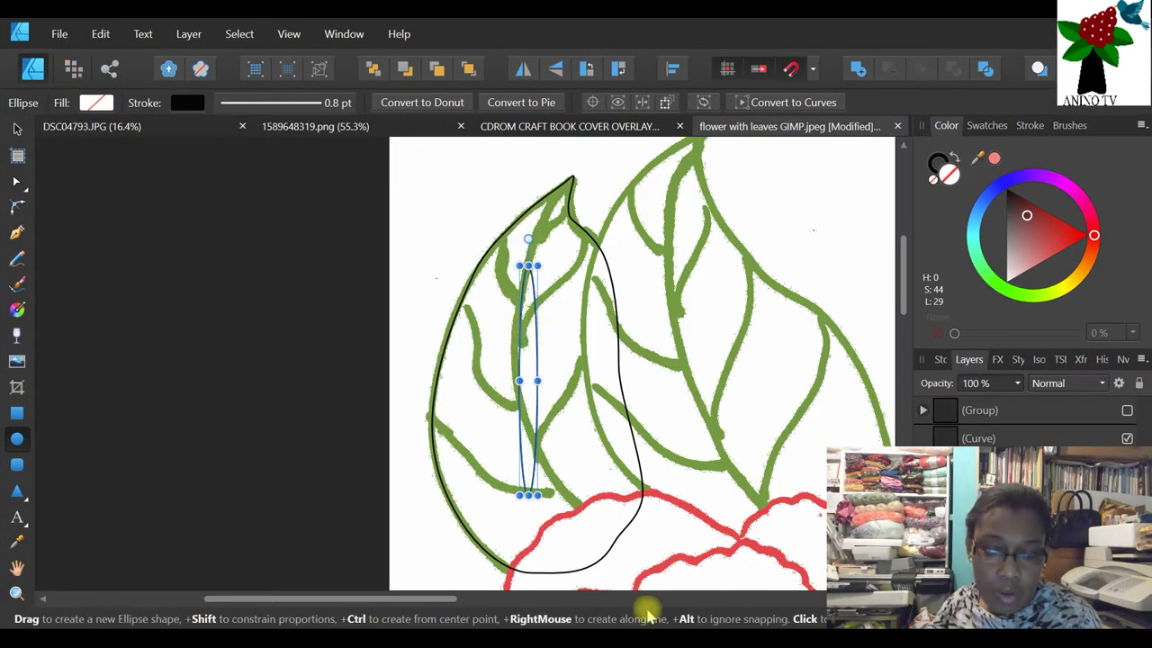
left_click_drag(438, 608, 489, 601)
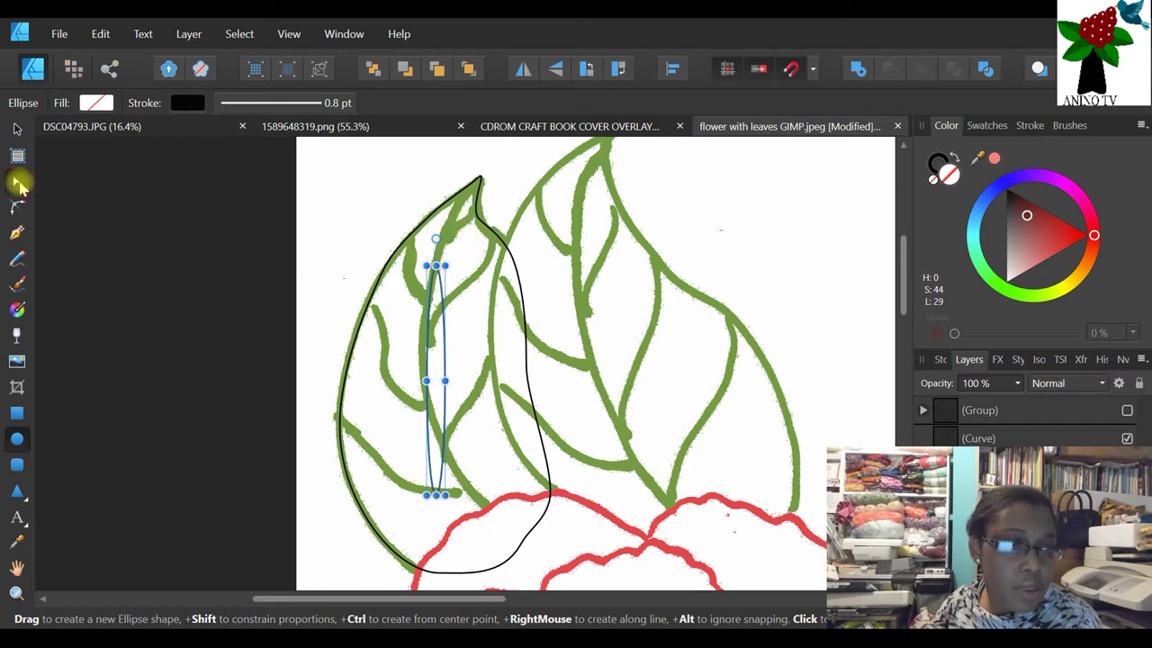
- With the Node tool, pull the ellipse's top point to the leaf tip and its bottom toward the base
left_click(18, 182)
left_click_drag(437, 261, 475, 182)
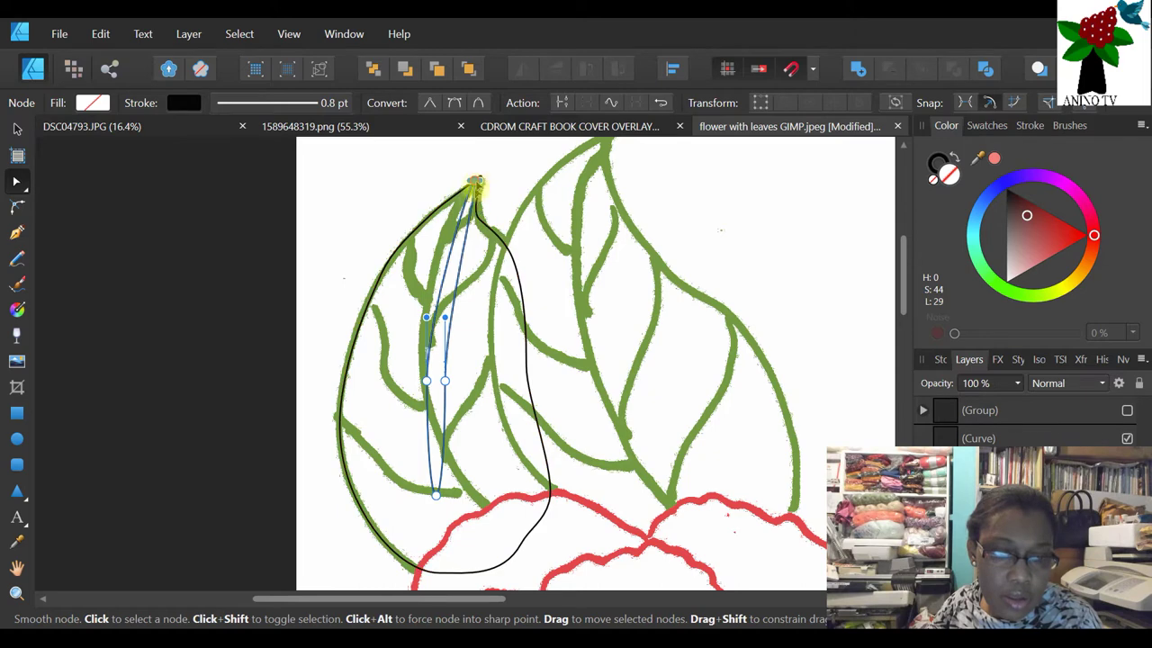
left_click_drag(422, 387, 423, 317)
left_click_drag(444, 377, 426, 342)
left_click(455, 248)
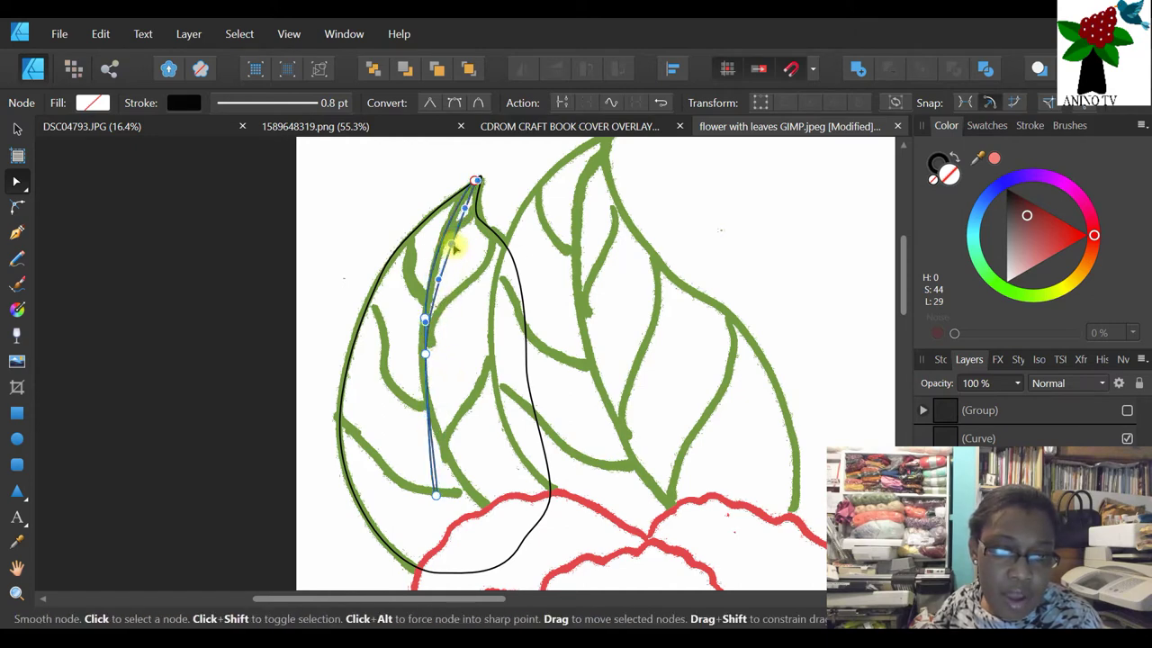
left_click_drag(449, 246, 443, 241)
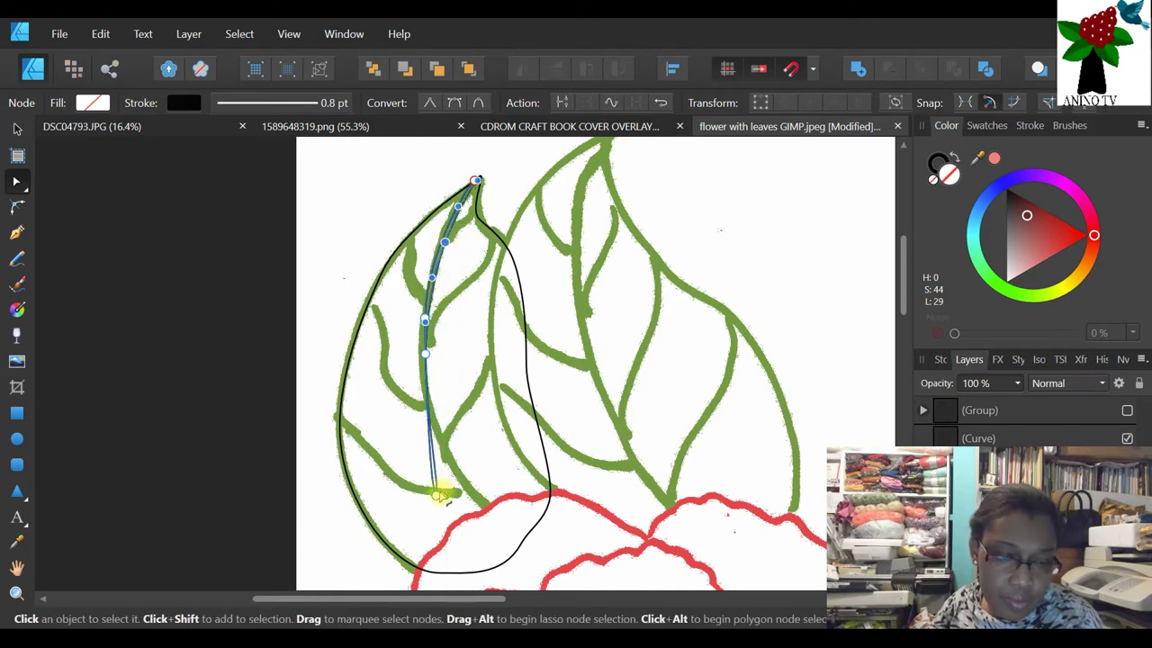
left_click_drag(437, 494, 487, 513)
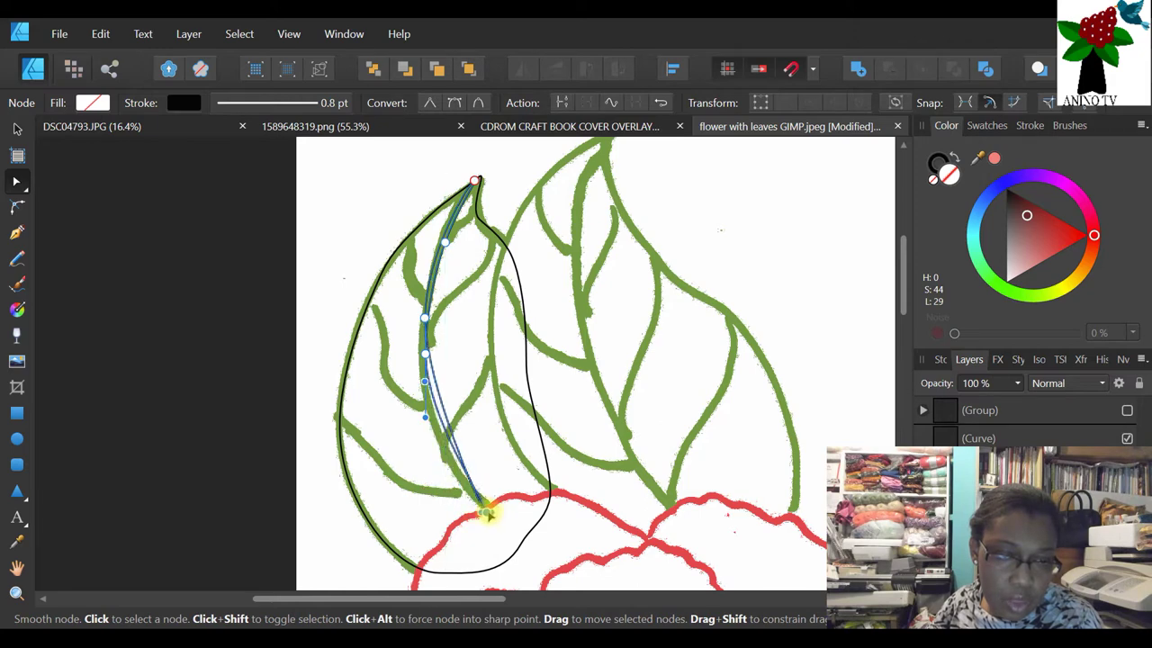
- Bend the vein shape's segments along the green midrib, add a lower node, and extend its end to the outline
left_click(428, 355)
left_click_drag(428, 354, 443, 355)
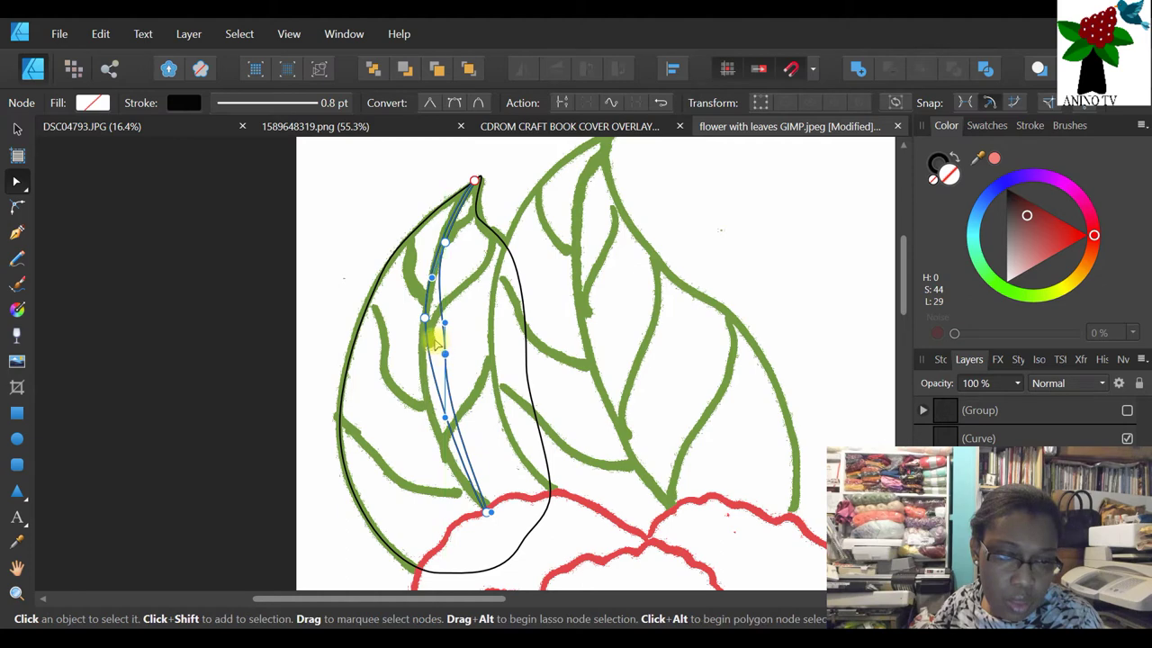
left_click(440, 391)
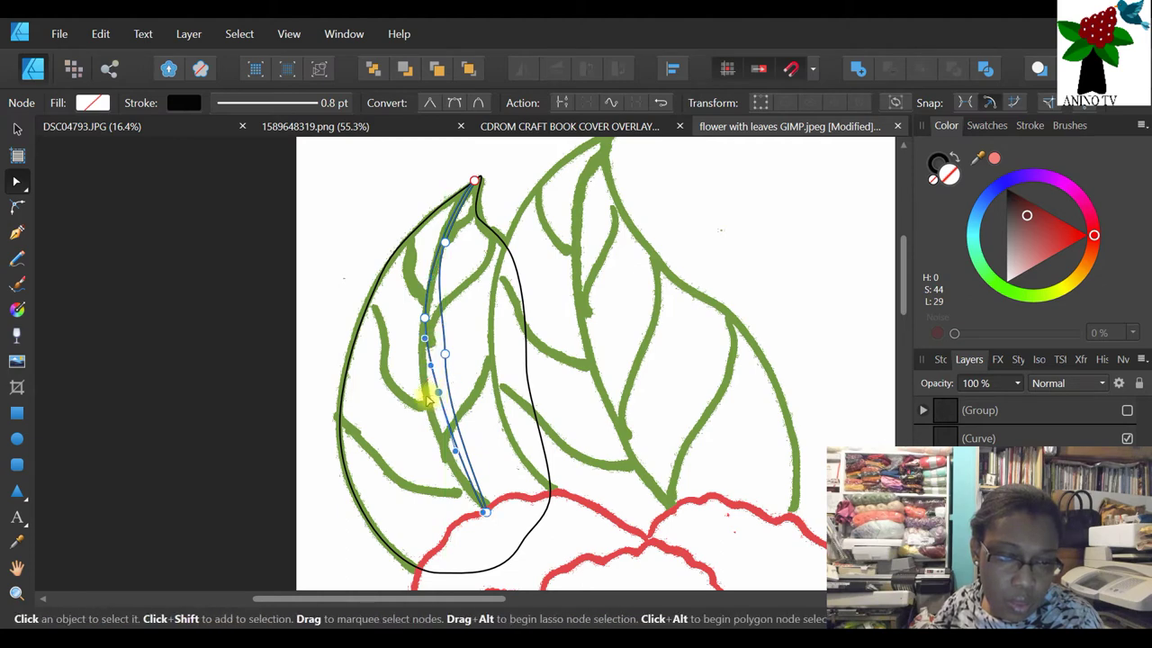
left_click_drag(434, 393, 425, 394)
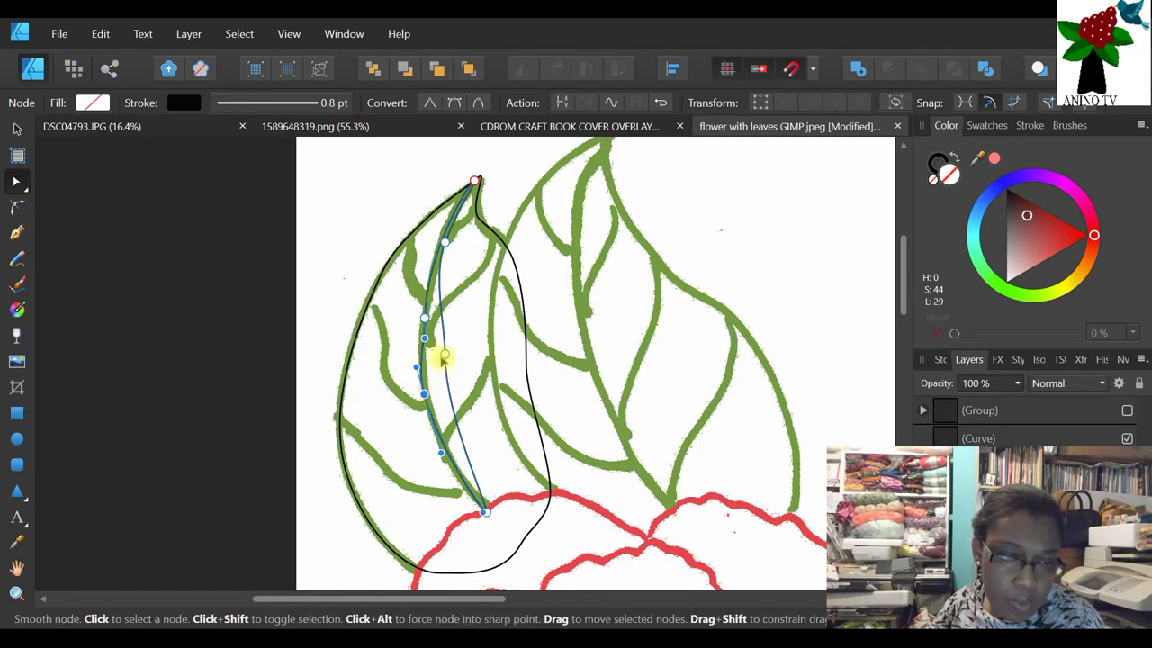
left_click_drag(445, 352, 431, 350)
left_click(441, 405)
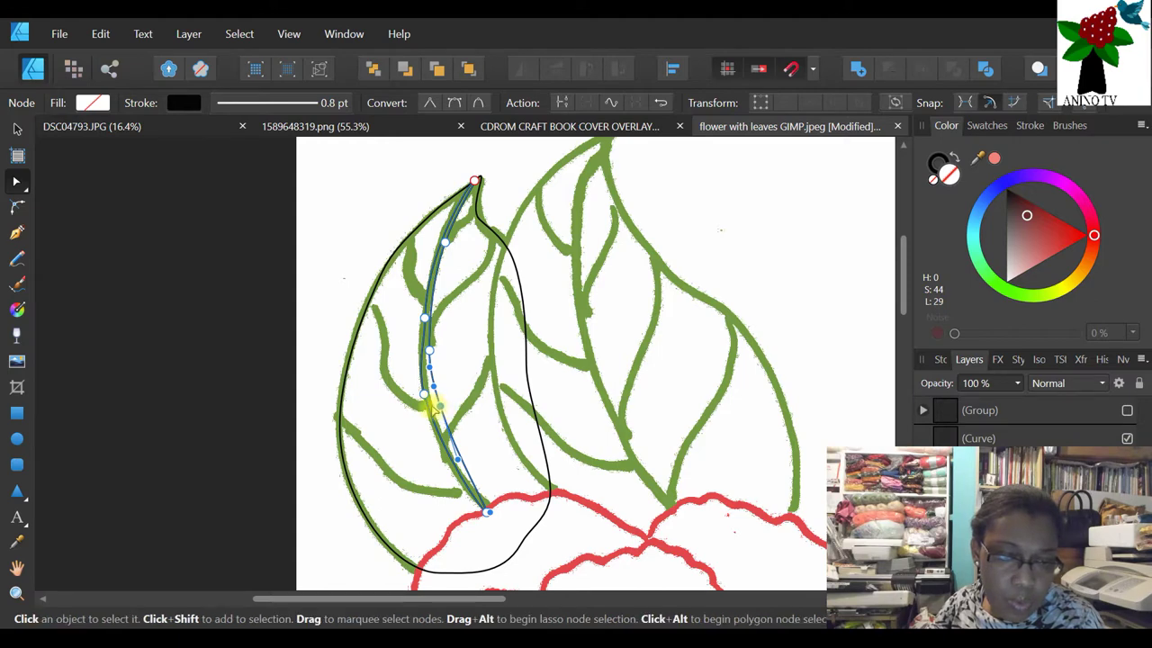
left_click_drag(431, 406, 435, 412)
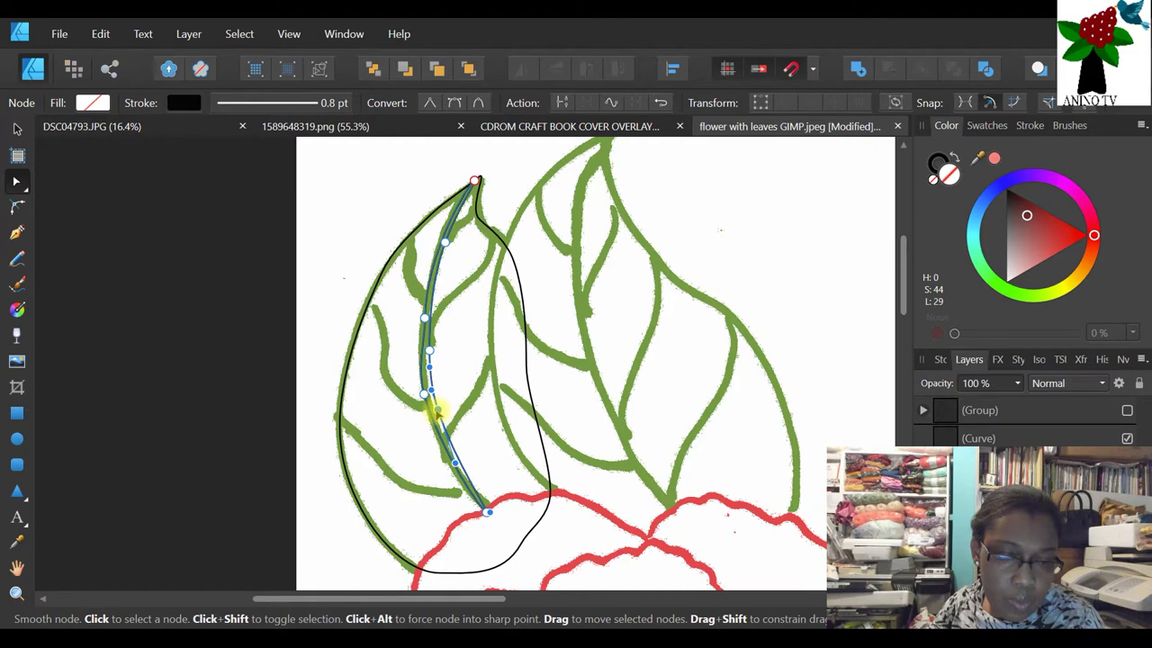
left_click(317, 279)
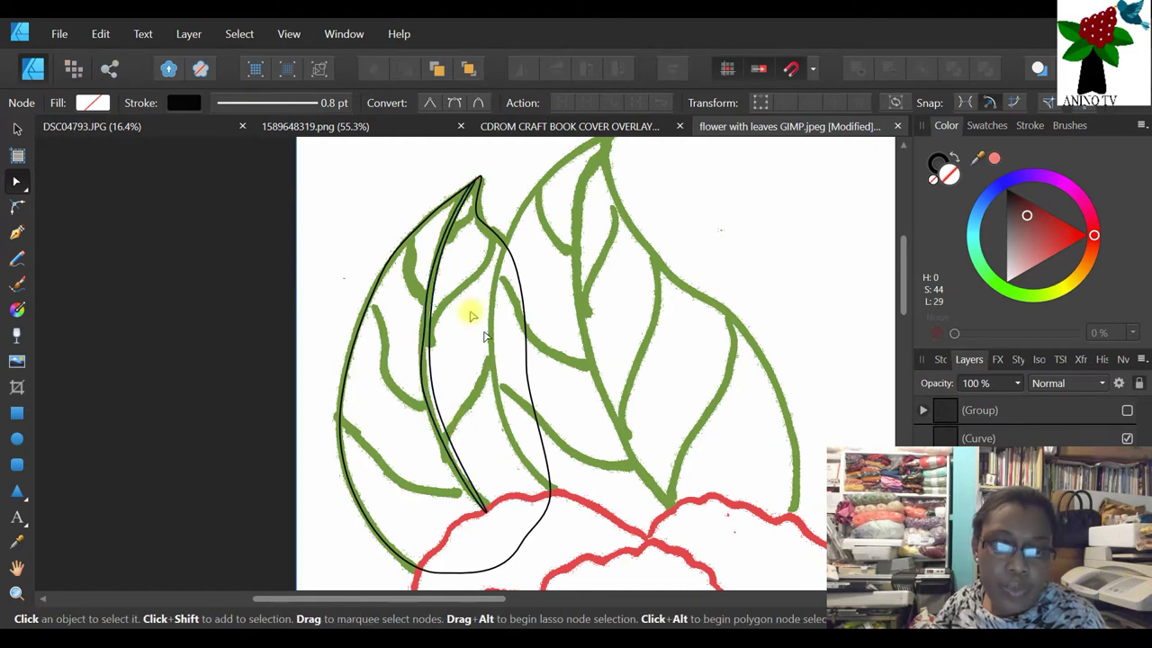
left_click(446, 238)
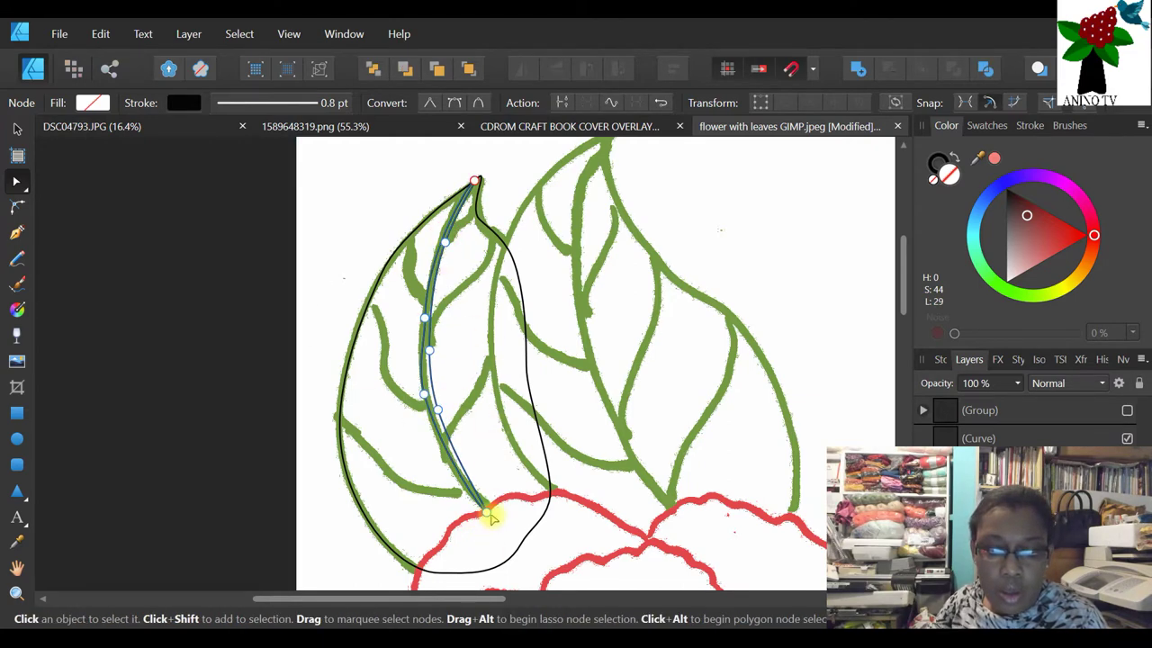
left_click_drag(489, 514, 503, 556)
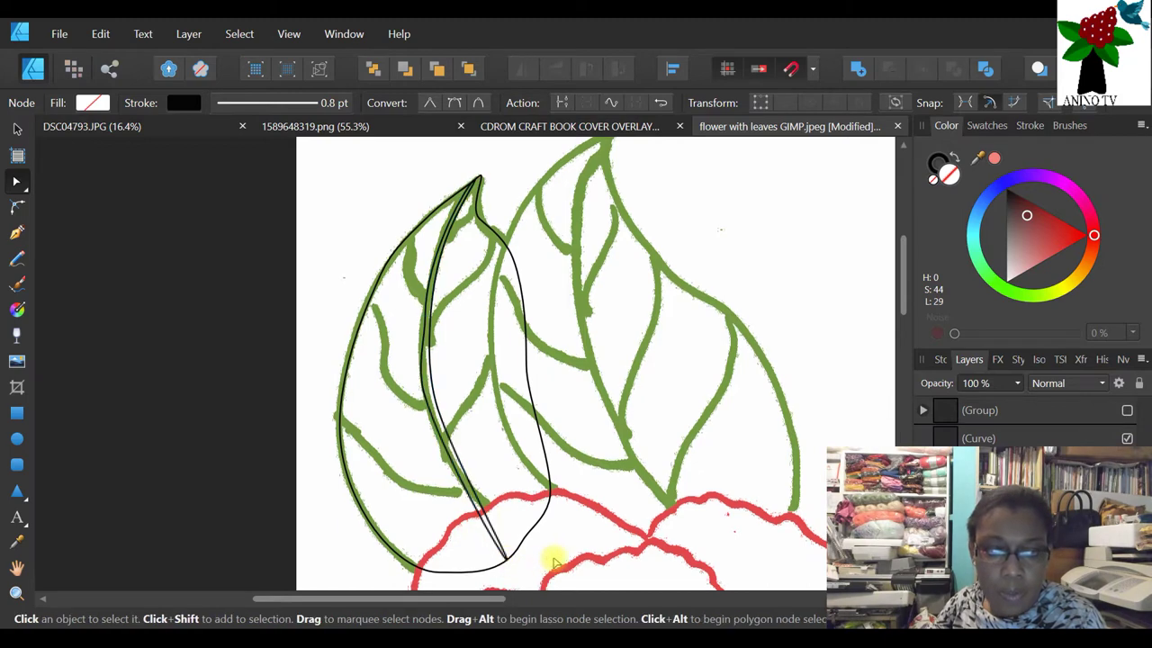
left_click(561, 458)
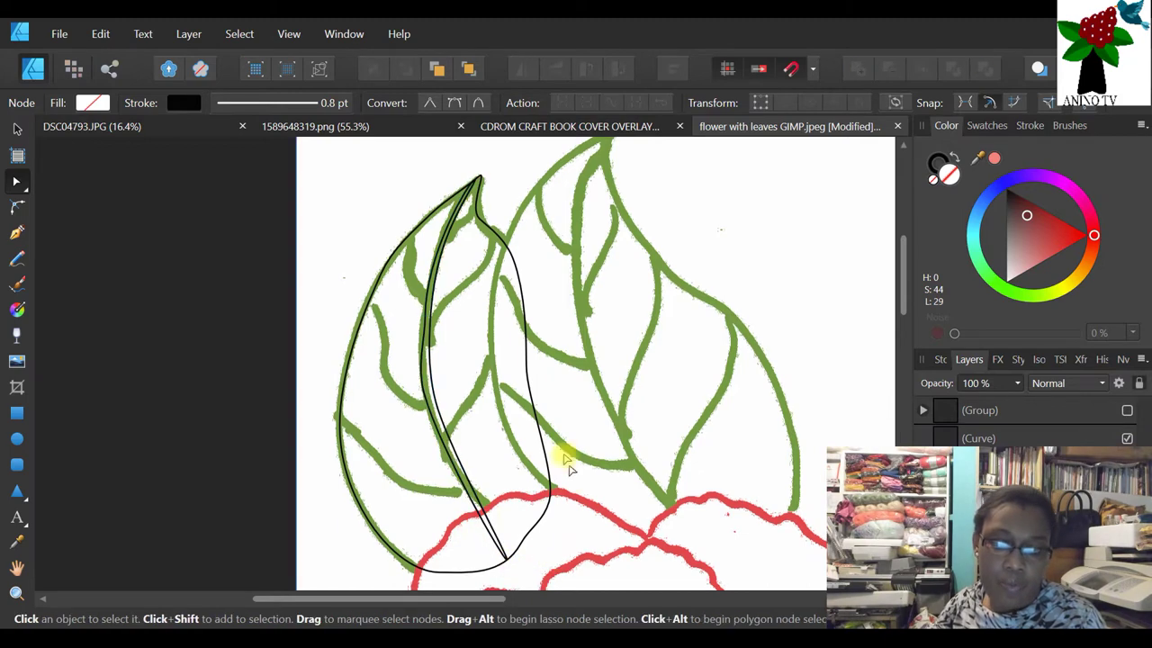
left_click(425, 333)
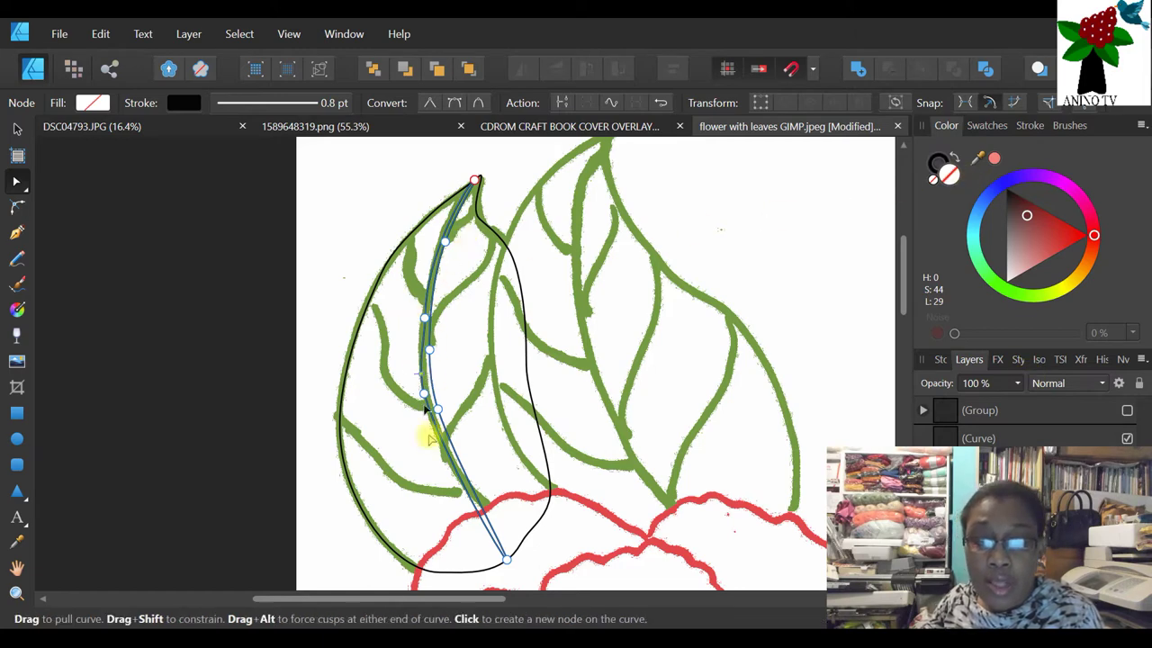
- Set the midrib shape's stroke to None and pick a deep red fill from the colour wheel
left_click(939, 167)
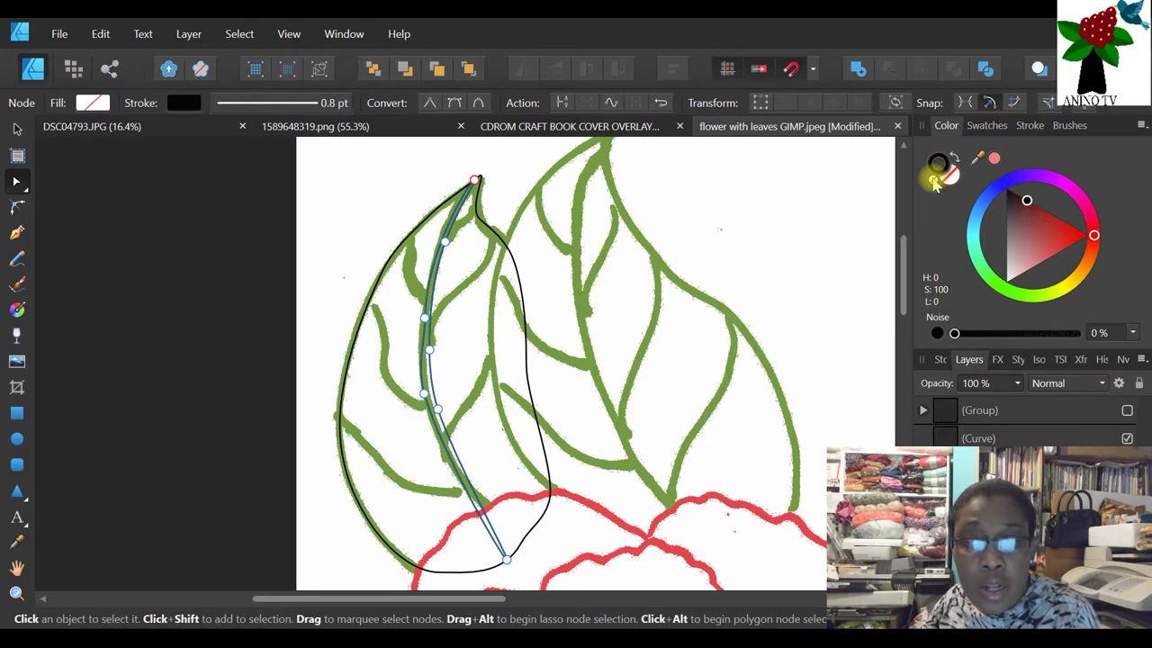
left_click(934, 180)
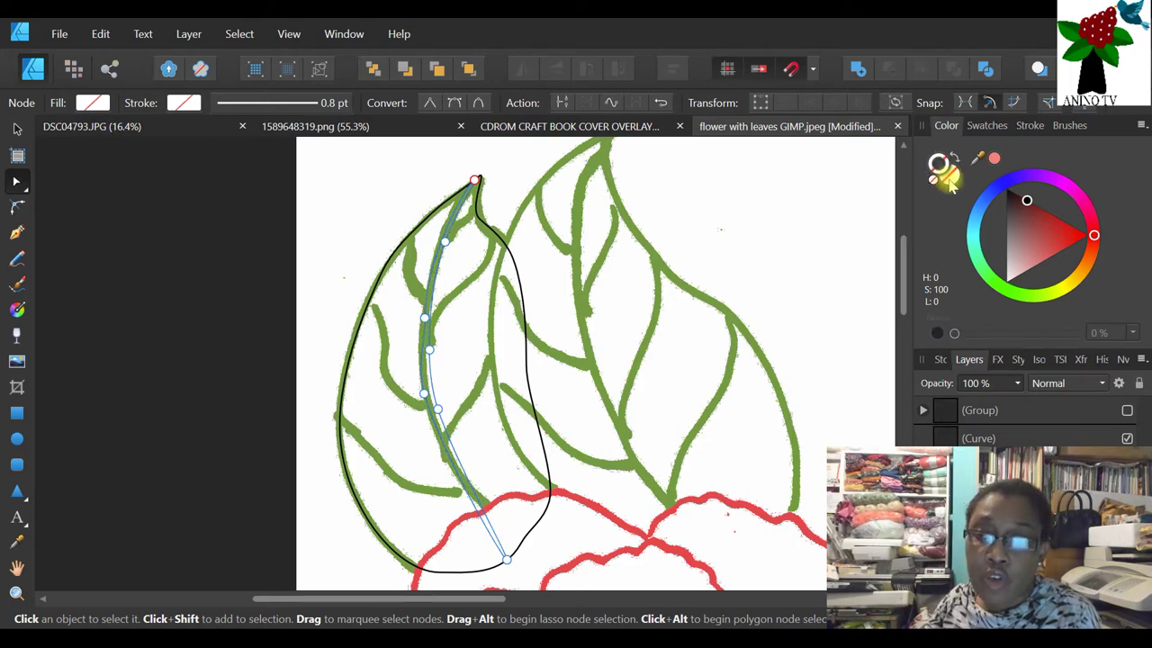
left_click(1034, 225)
left_click_drag(1035, 228, 1044, 211)
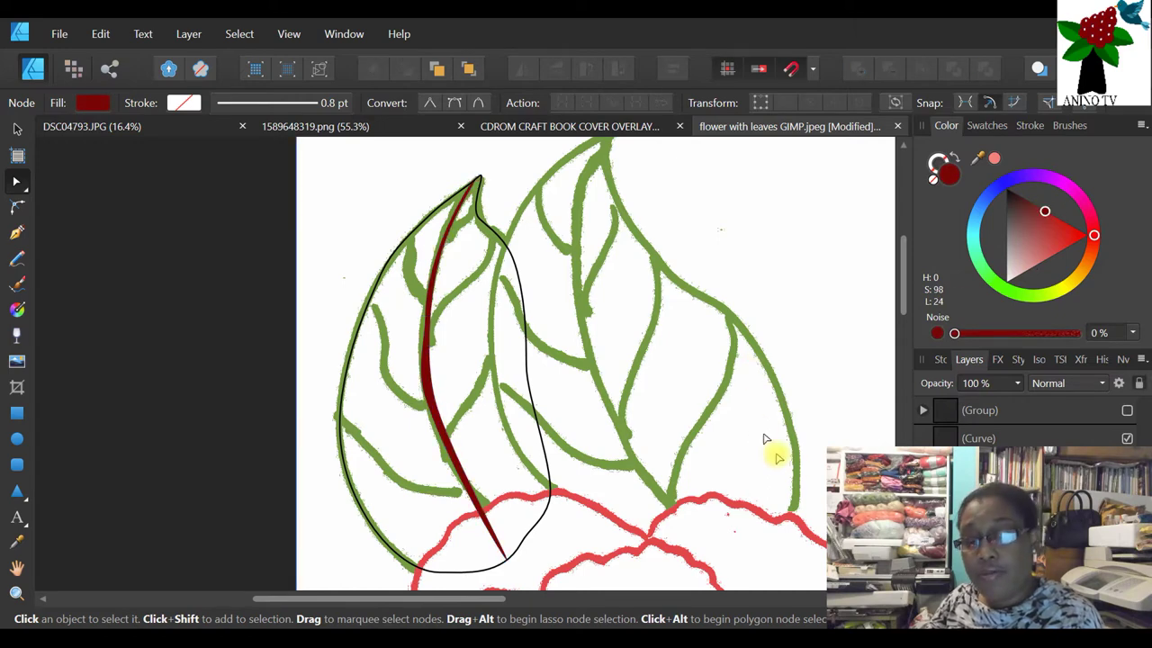
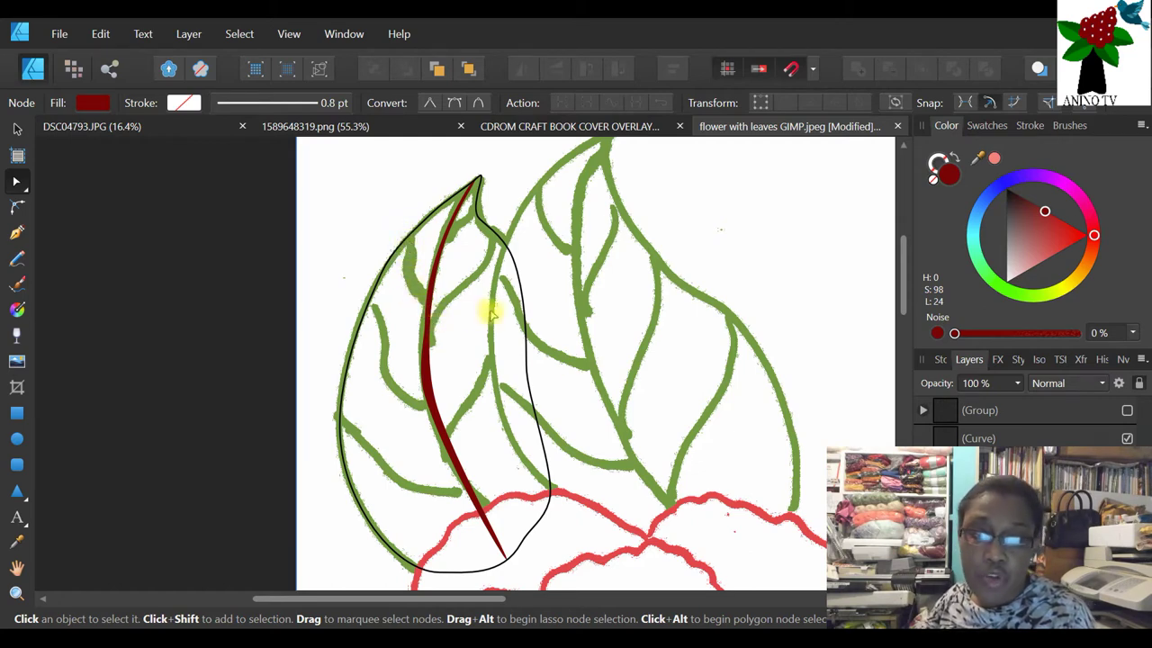
- Fill the traced leaf outline curve with dark red
scroll(576, 306, "down", 2)
scroll(591, 378, "up", 2)
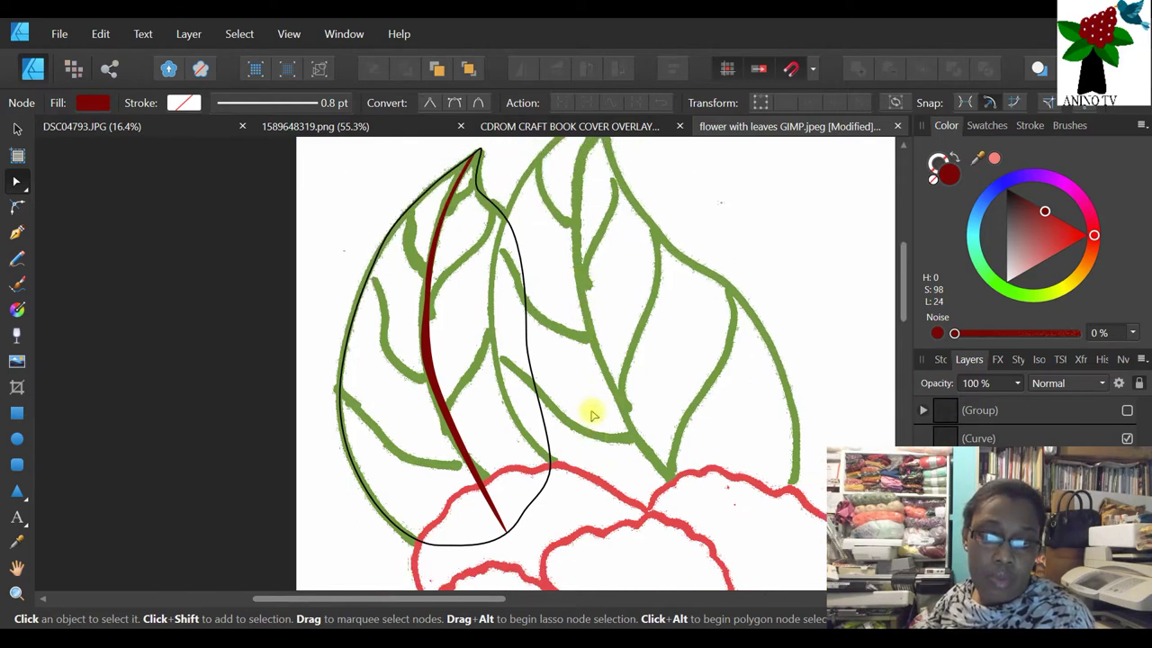
left_click(424, 360)
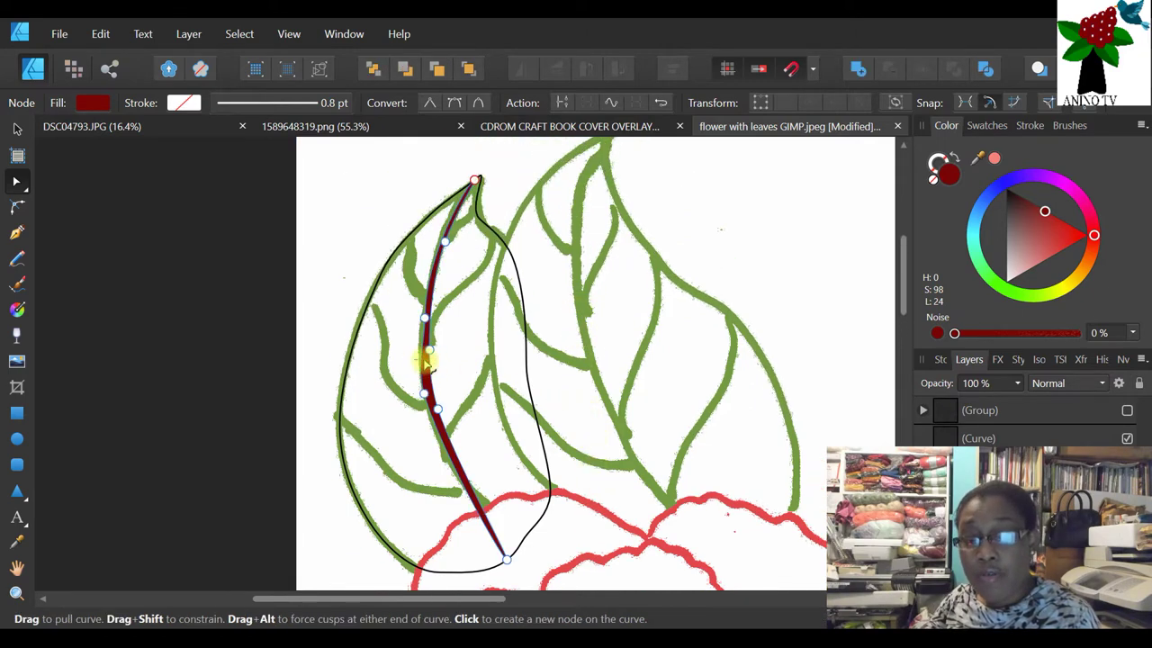
left_click(529, 375)
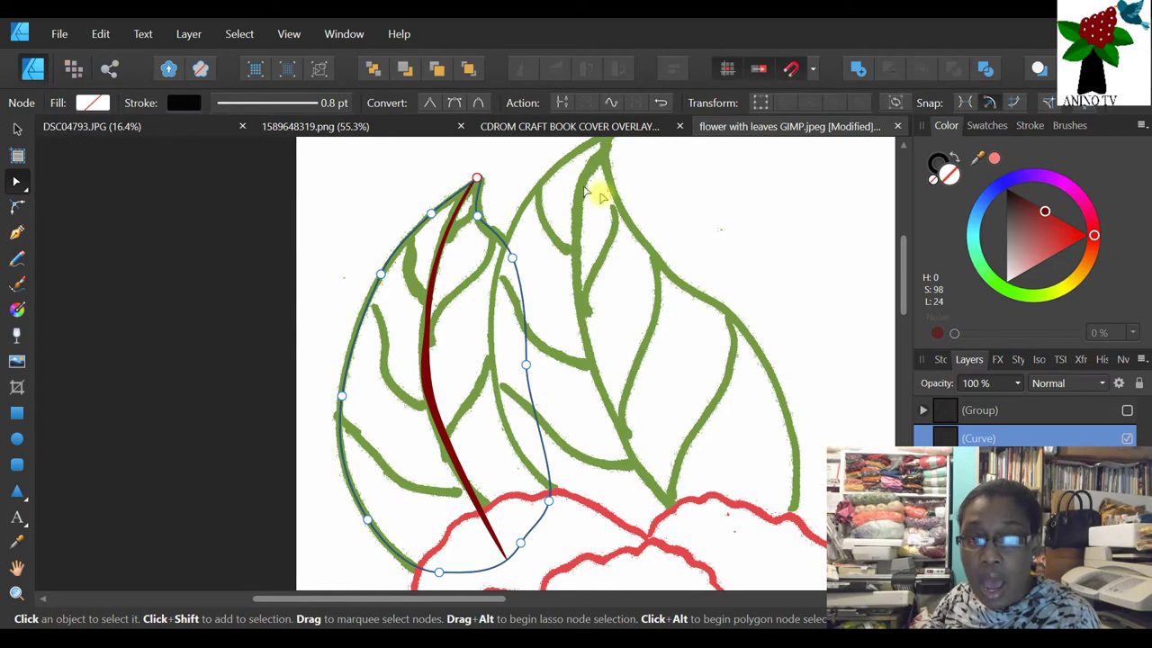
left_click_drag(1026, 212, 1042, 219)
- Move the leaf group back one level and make the vein curve pale pink
left_click(447, 383)
mouse_move(1092, 418)
left_mouse_down()
mouse_move(1067, 414)
mouse_move(1050, 441)
left_mouse_up()
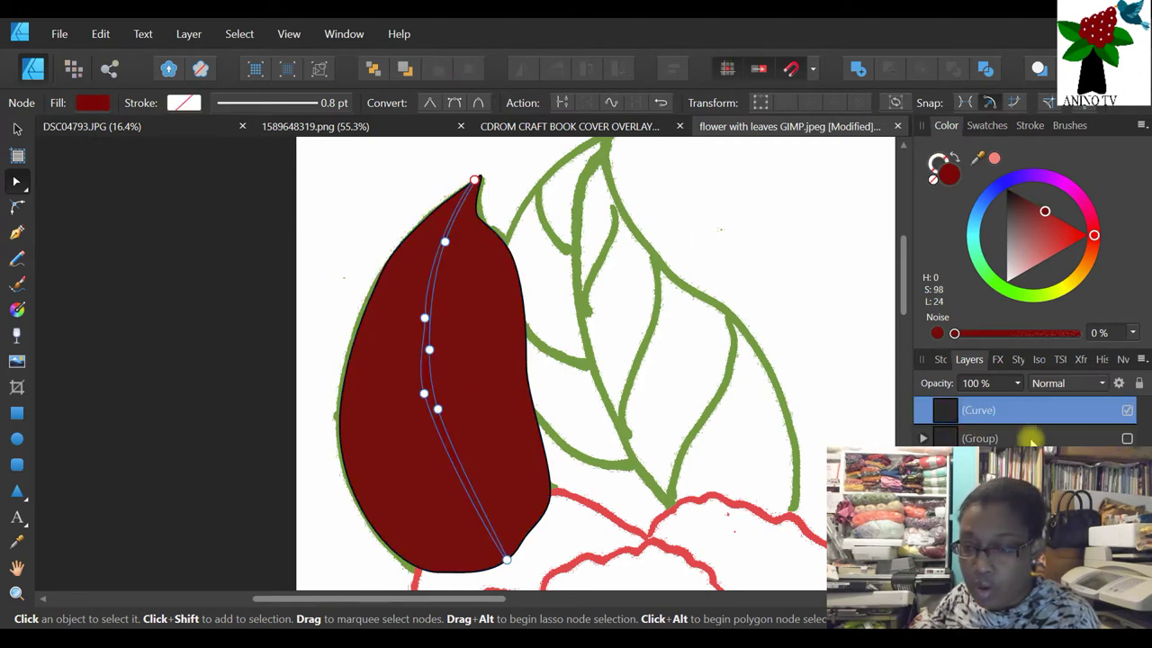
left_click(1036, 438)
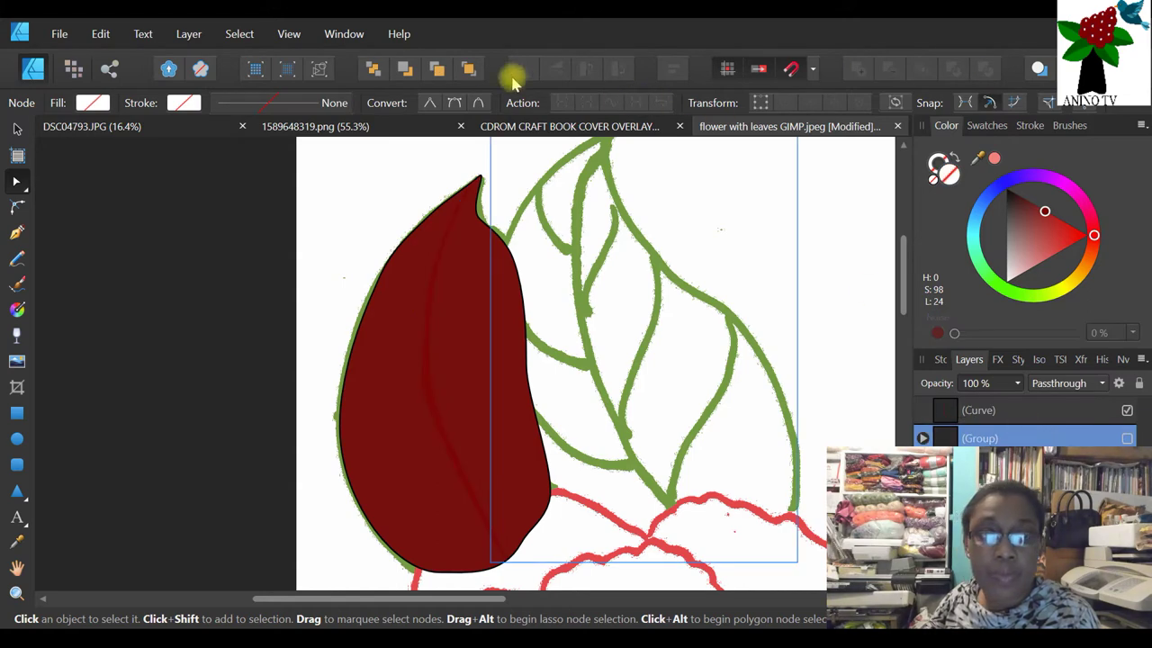
left_click(406, 69)
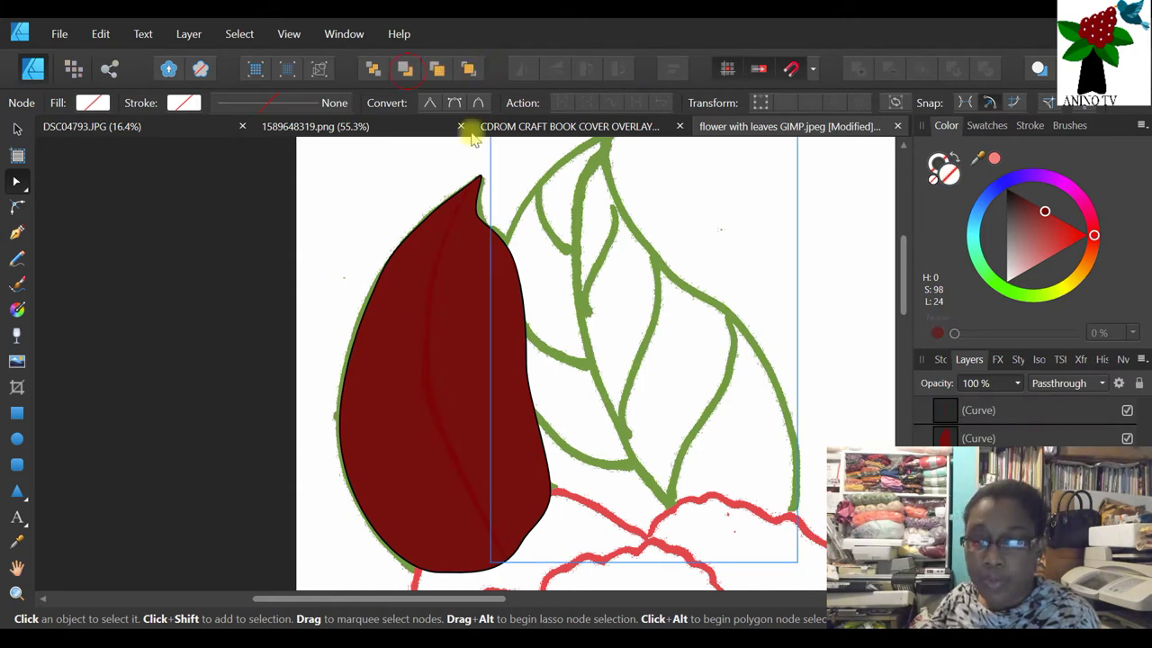
left_click(1026, 416)
left_click(1024, 262)
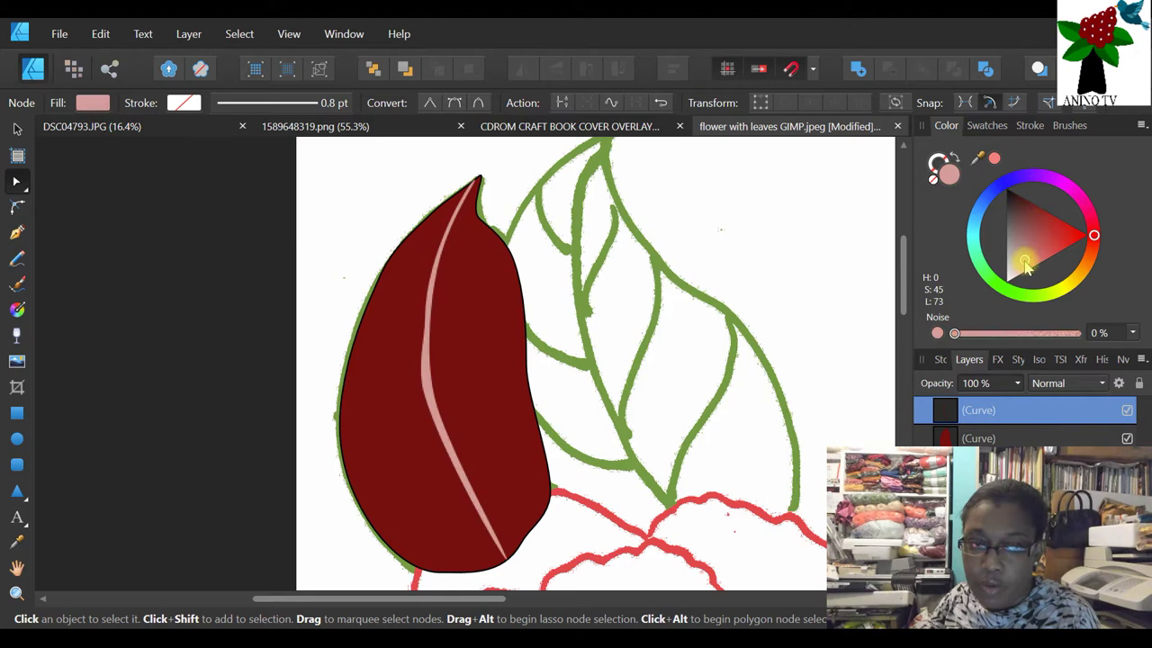
- Remove the leaf shape's fill and hide the pink vein curve
left_click(619, 414)
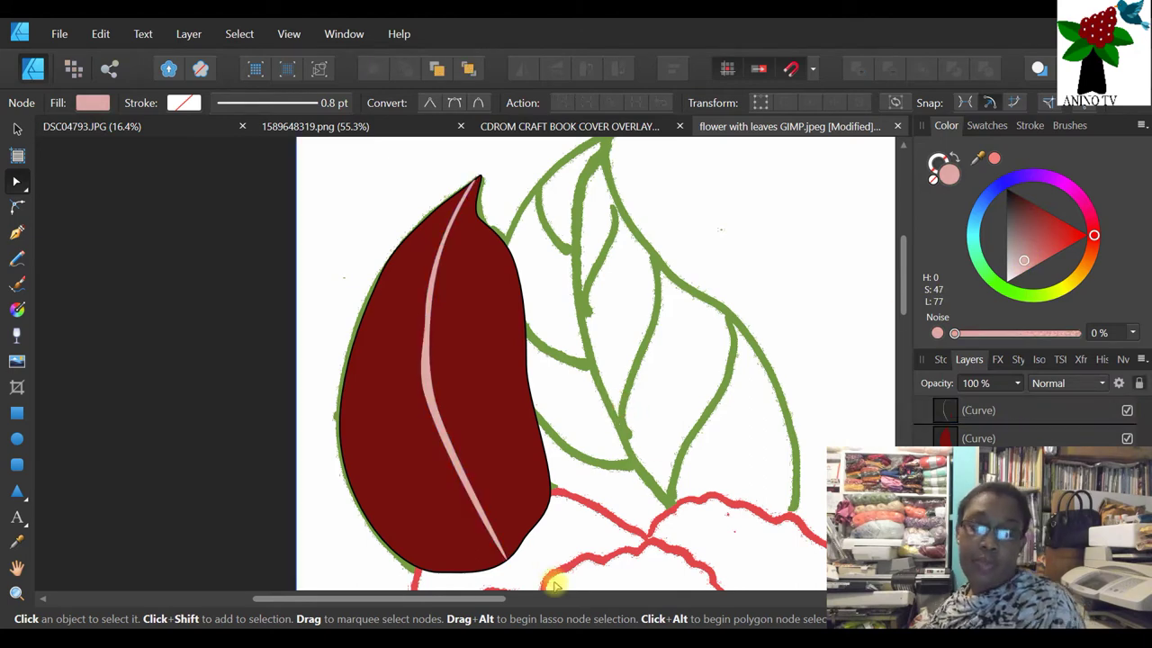
left_click(526, 312)
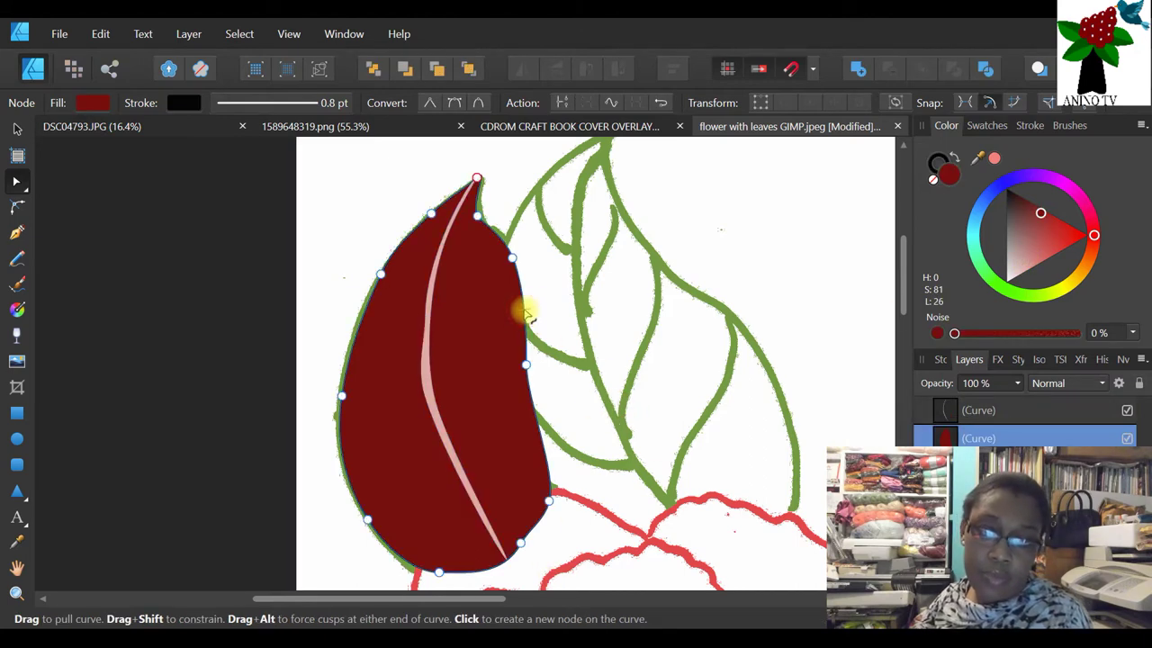
left_click(936, 180)
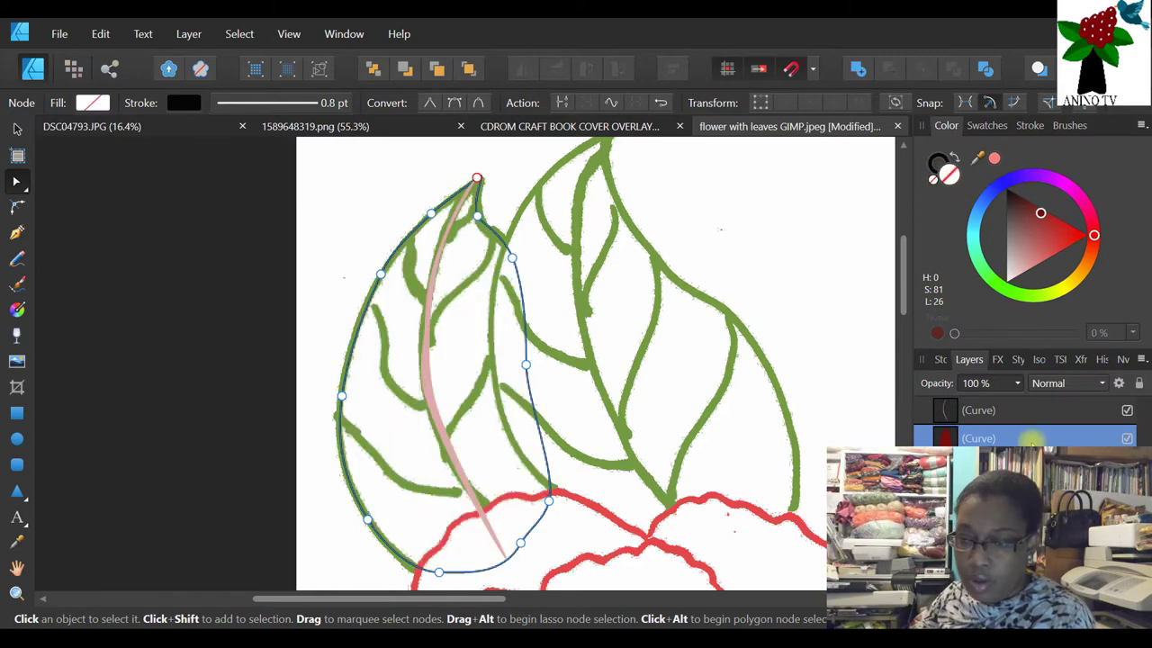
left_click(1126, 410)
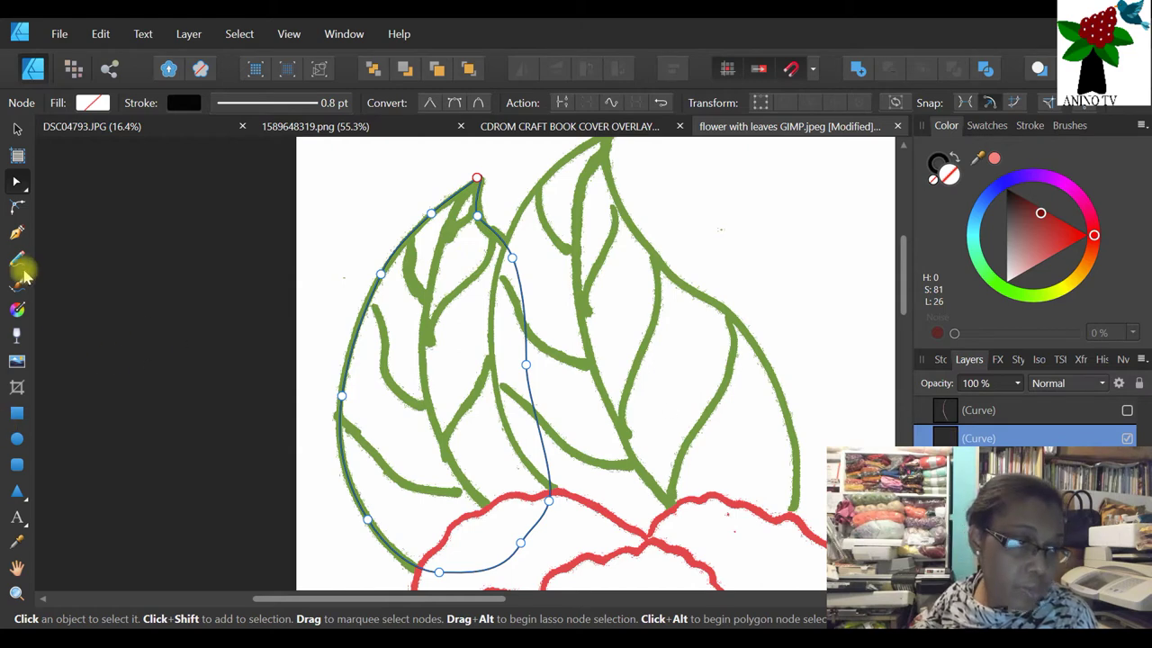
- Start a node-by-node curve on a leaf vein, then undo it
left_click(16, 231)
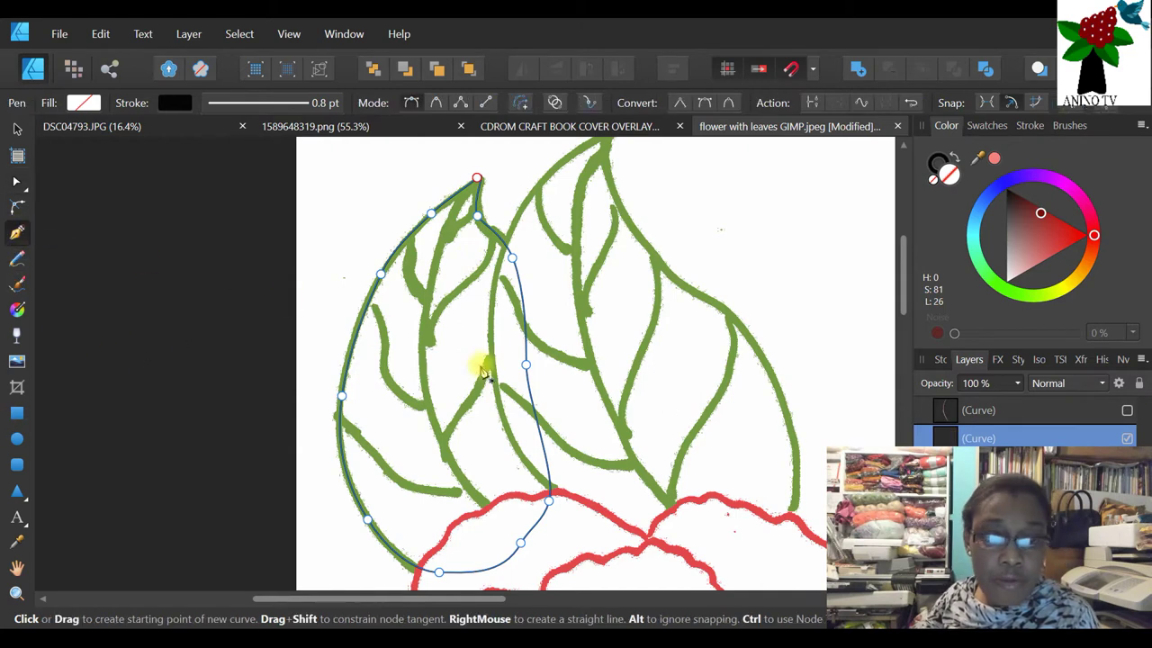
left_click(421, 334)
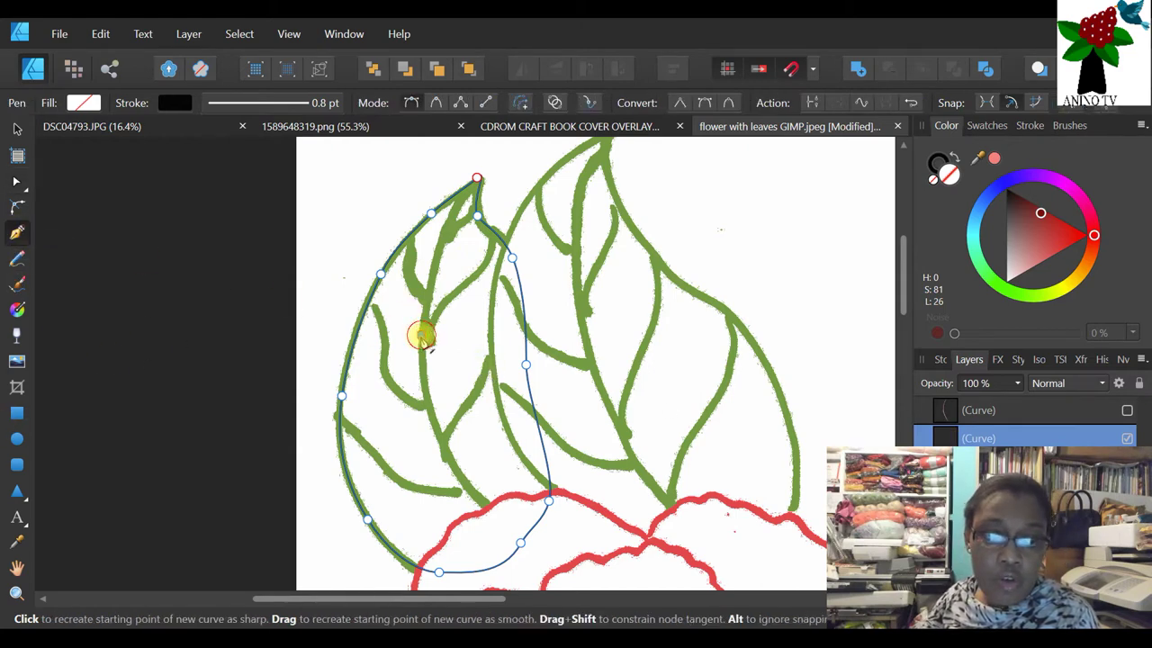
left_click(445, 298)
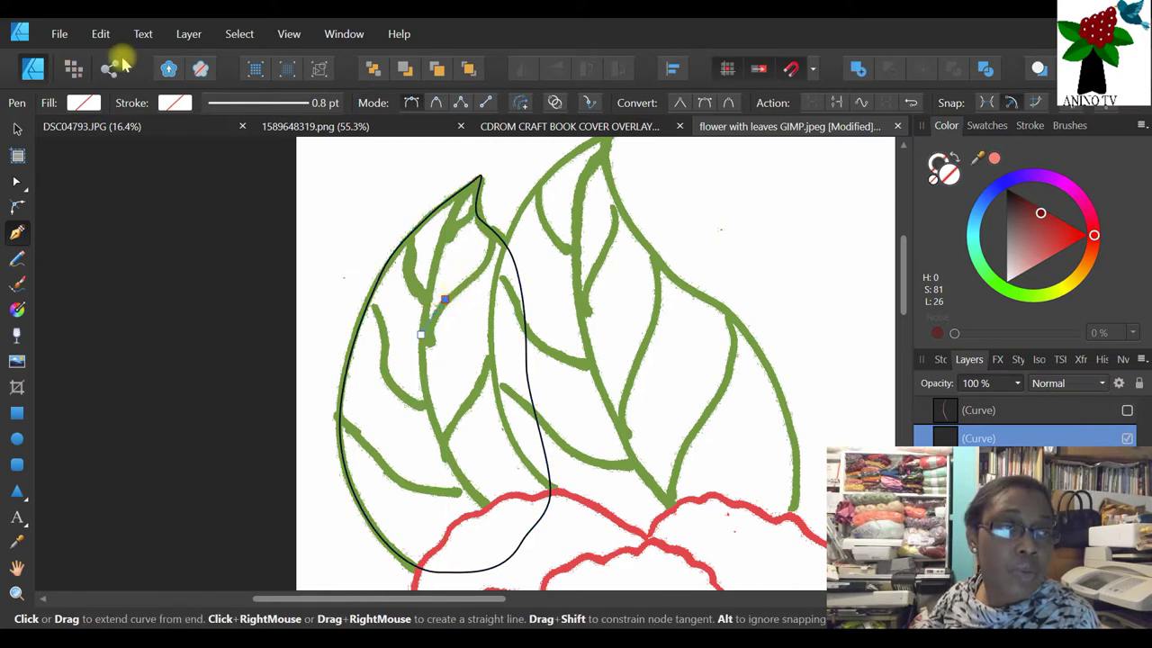
left_click(101, 34)
left_click(103, 52)
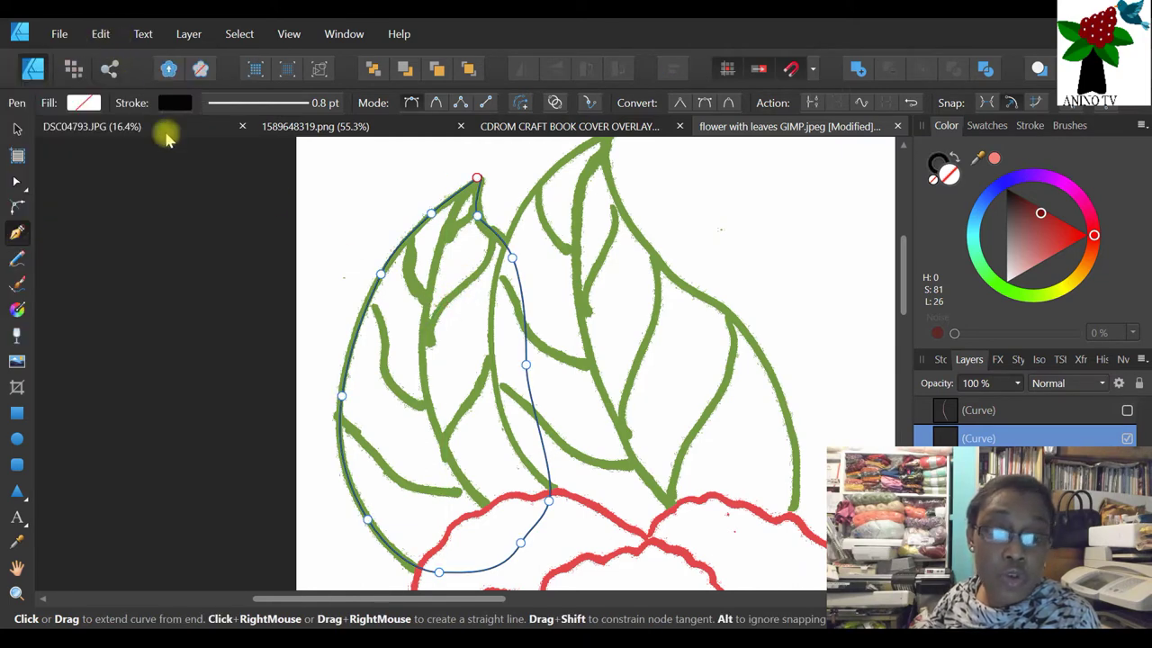
- Draw a tall narrow ellipse beside the leaf, fill it black, then delete it
left_click(16, 438)
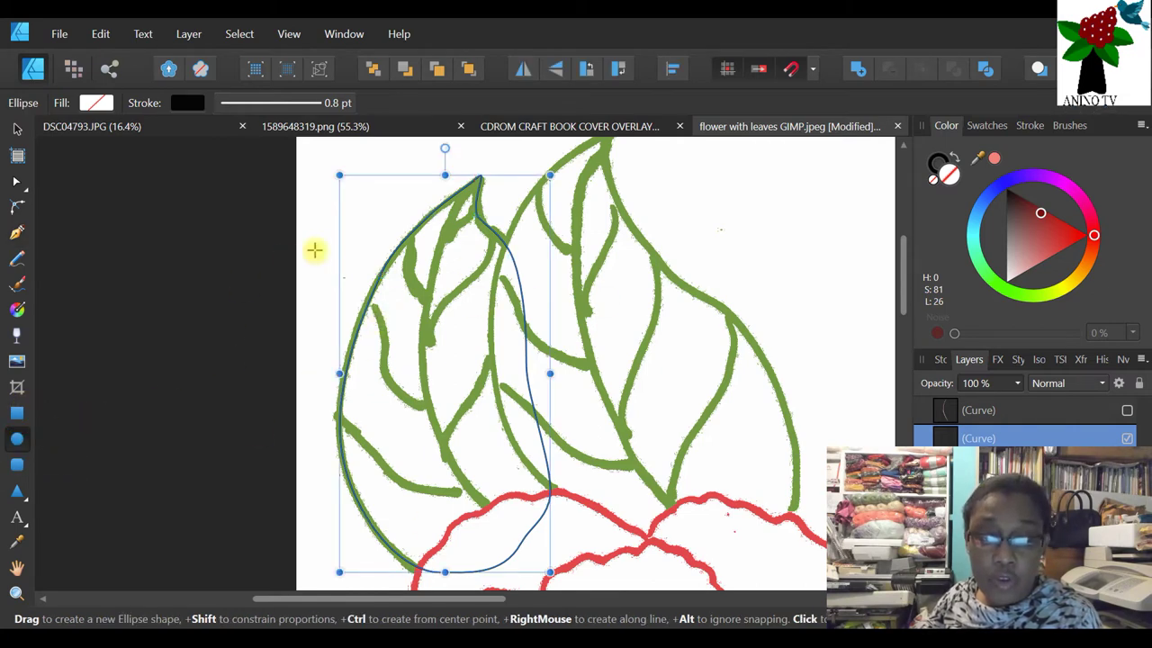
scroll(314, 261, "down", 2)
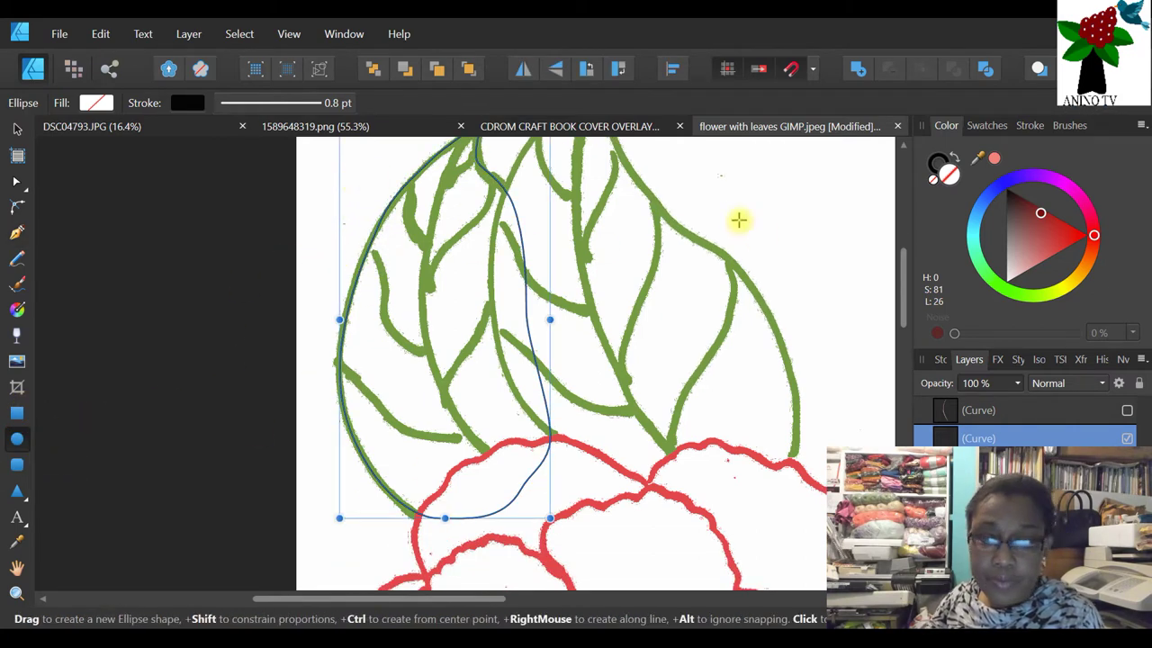
mouse_move(733, 196)
left_mouse_down()
mouse_move(780, 342)
mouse_move(768, 364)
left_mouse_up()
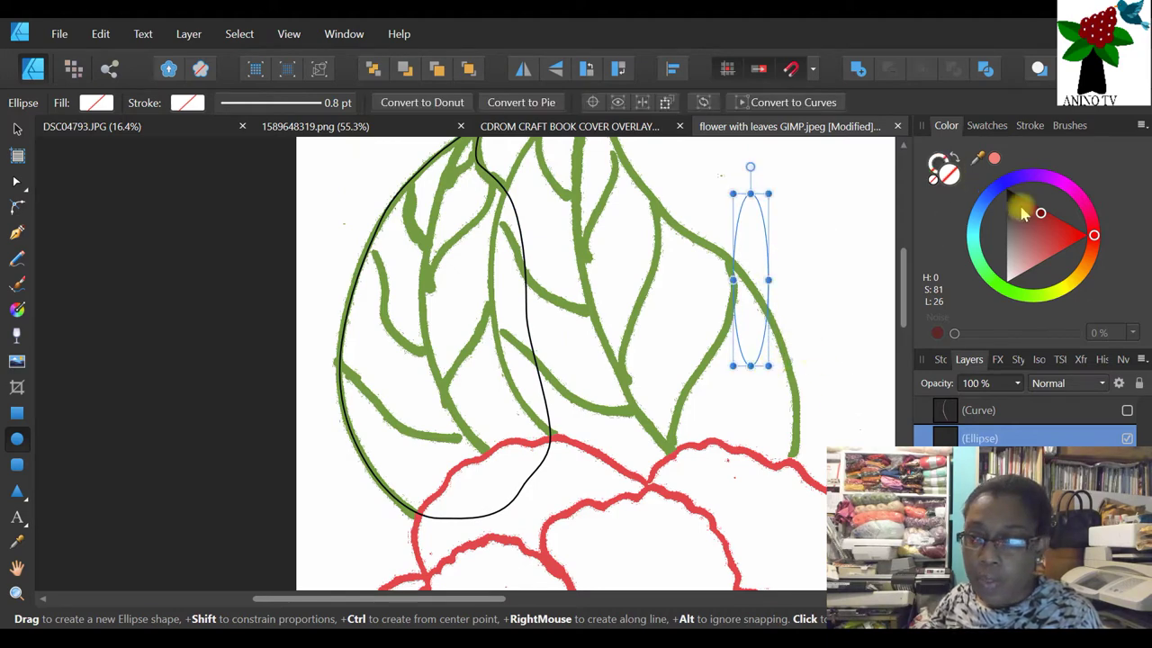
key("shift+x")
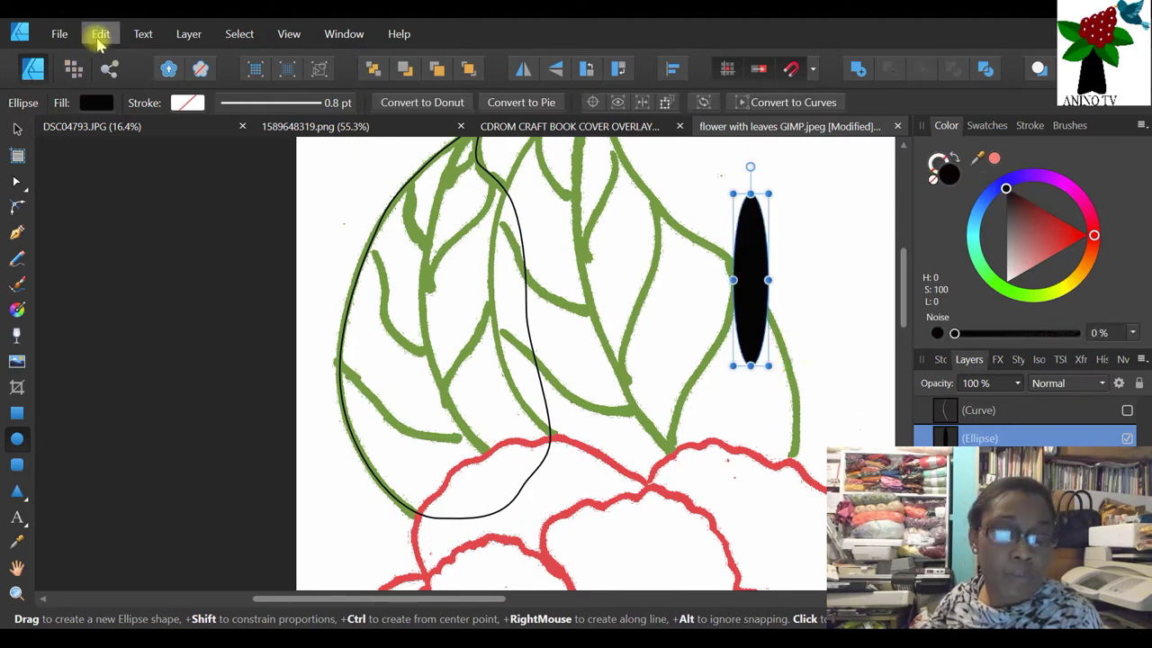
key("Delete")
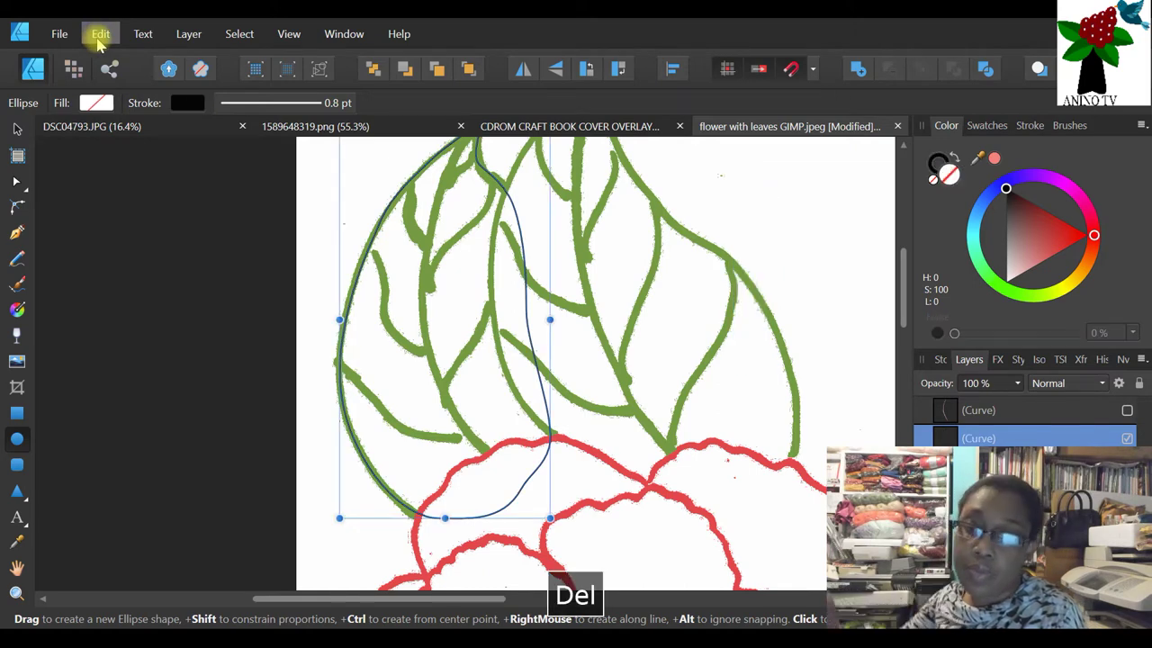
scroll(226, 226, "up", 2)
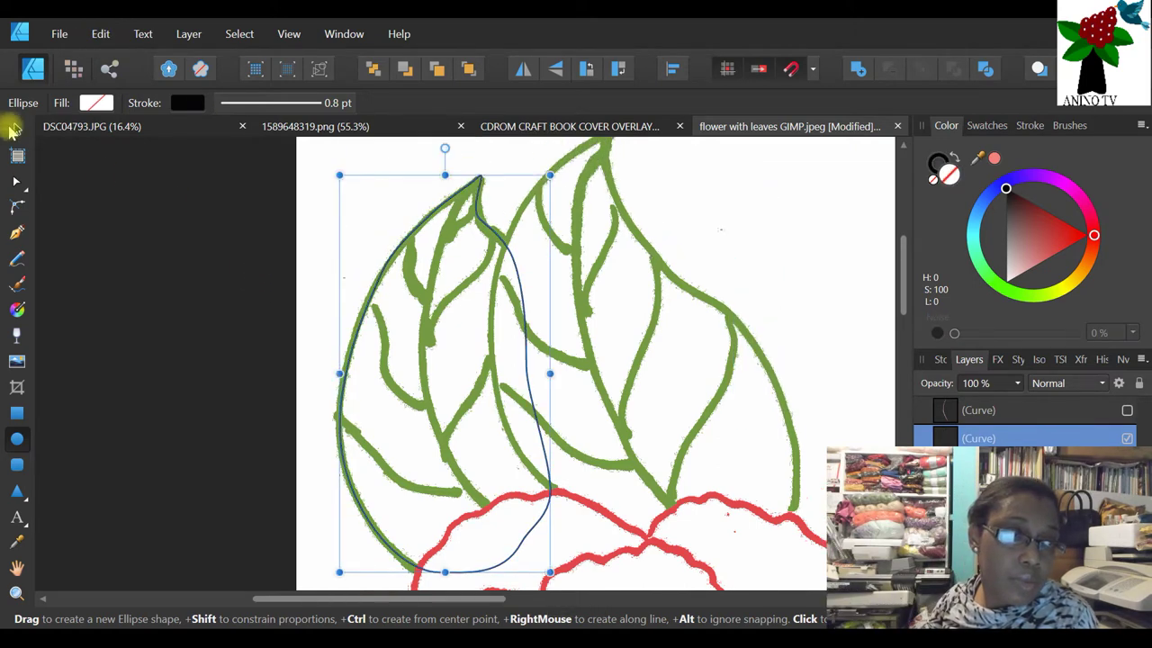
- Show the vein curve again and turn it into an unfilled black outline
left_click(16, 128)
left_click(412, 348)
scroll(419, 350, "down", 2)
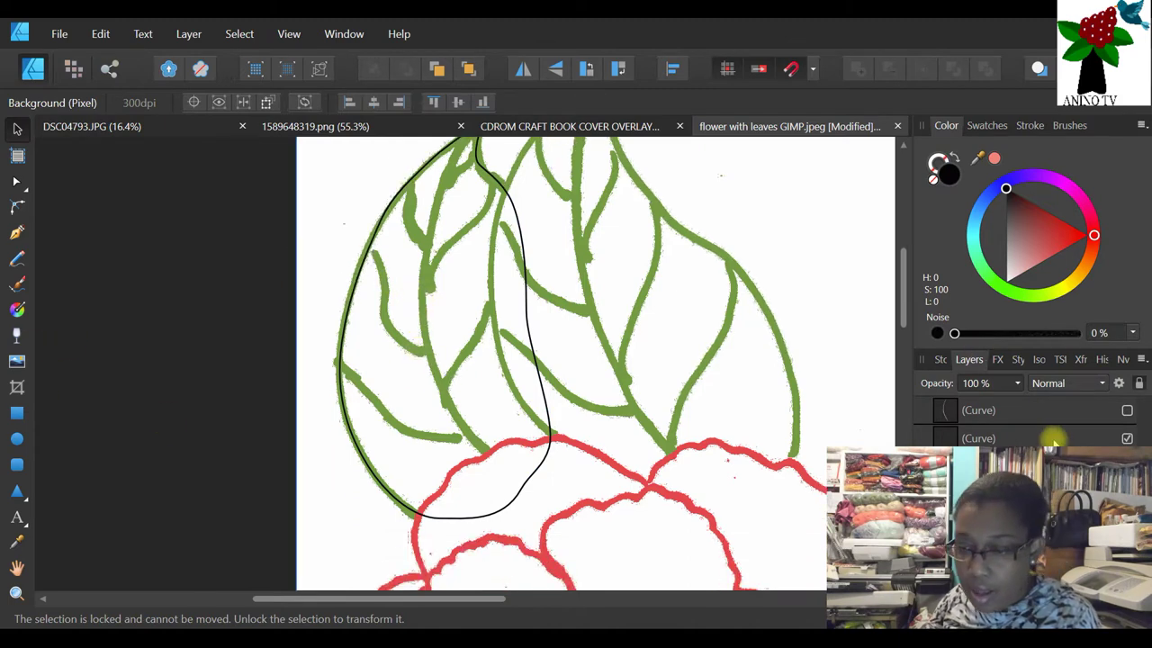
left_click(1127, 411)
left_click(1094, 413)
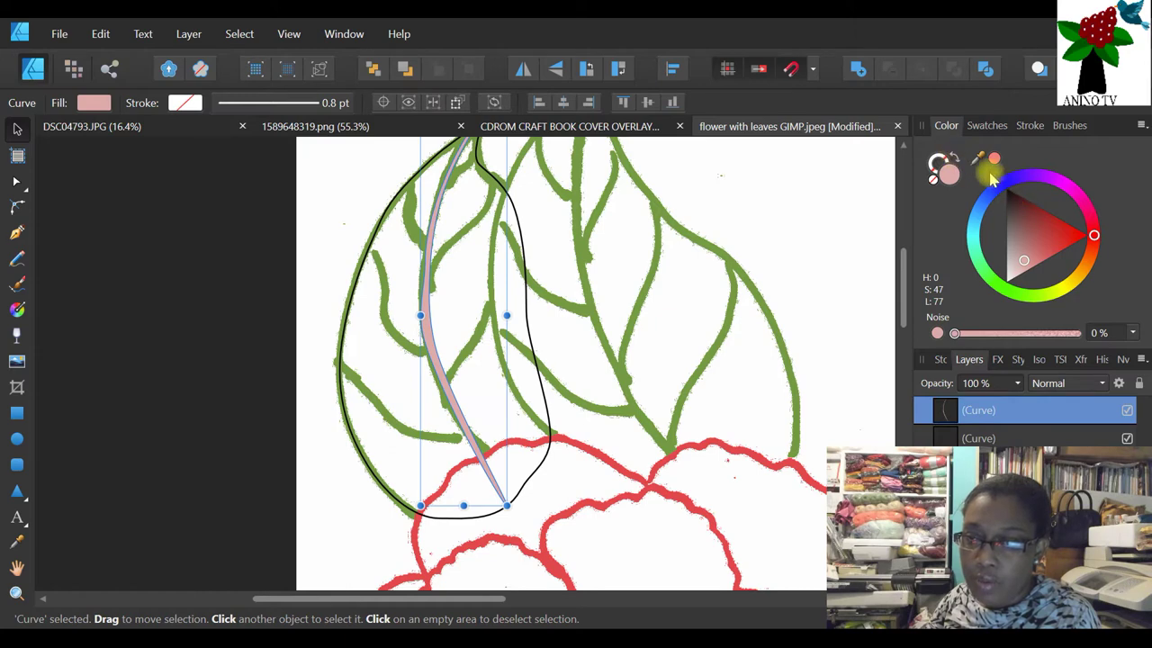
left_click_drag(1009, 232, 1006, 190)
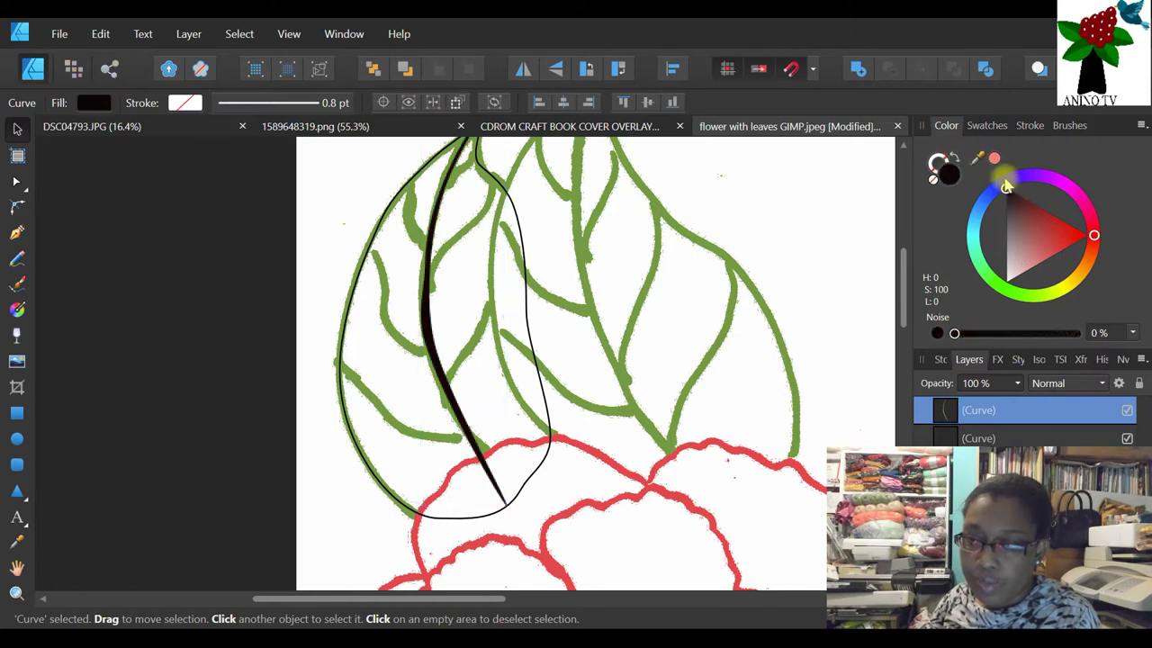
left_click(952, 159)
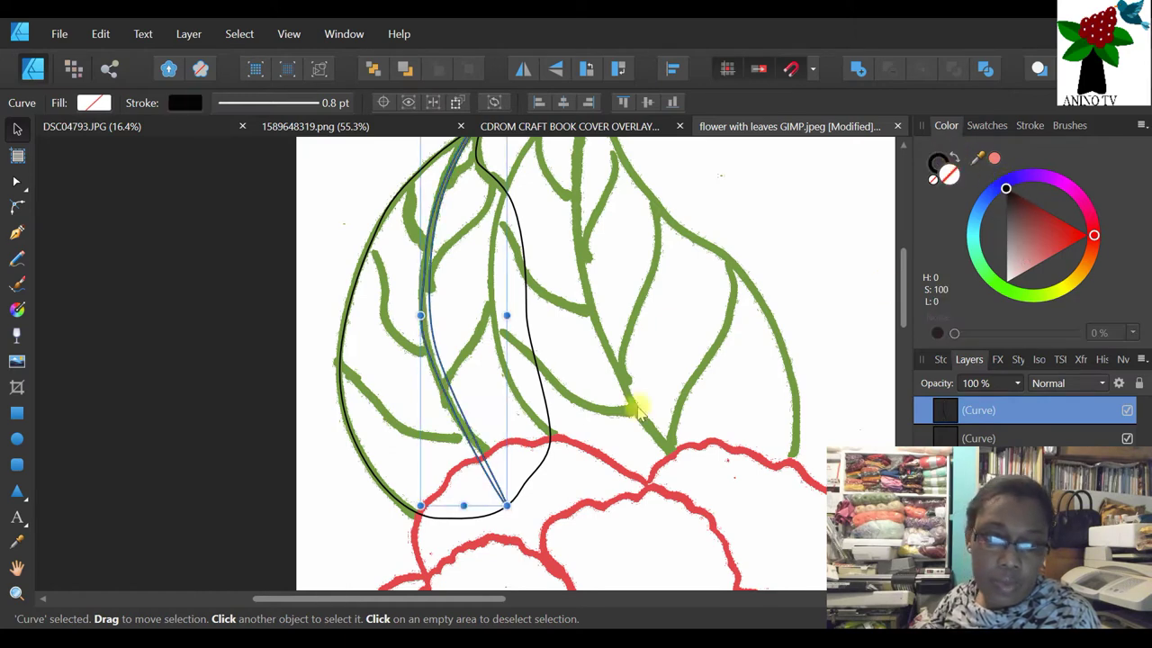
left_click(568, 387)
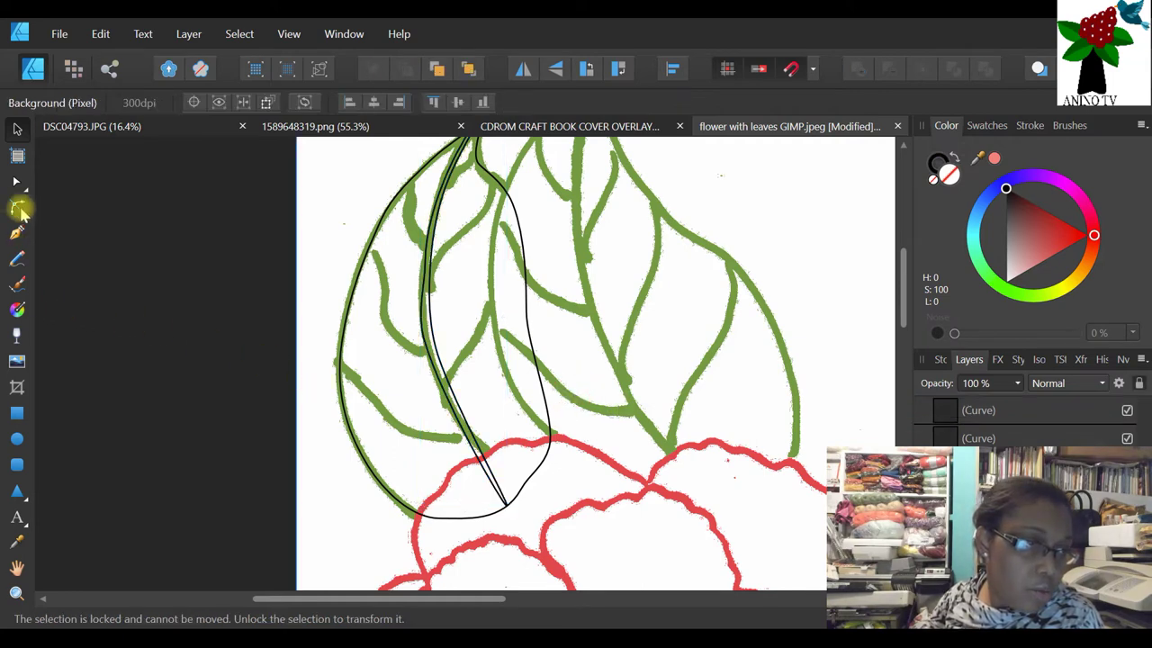
left_click(18, 438)
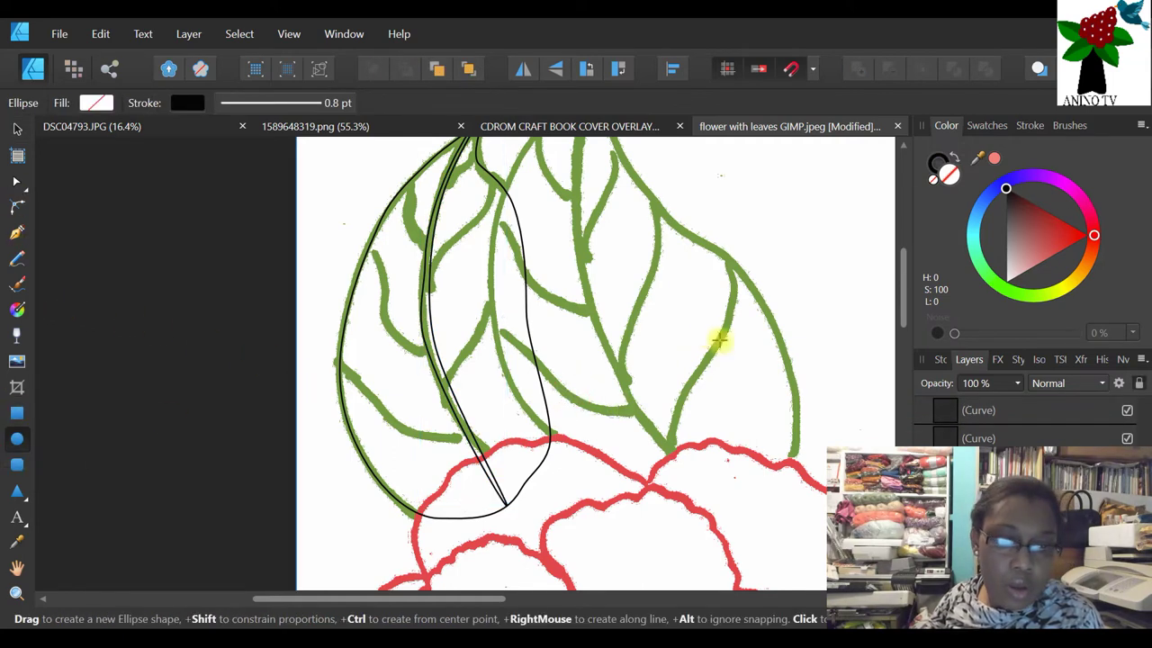
- Draw a tall narrow ellipse, convert it to curves and collapse it into a thin vein
mouse_move(353, 241)
left_mouse_down()
mouse_move(386, 321)
mouse_move(371, 363)
left_mouse_up()
left_click(769, 102)
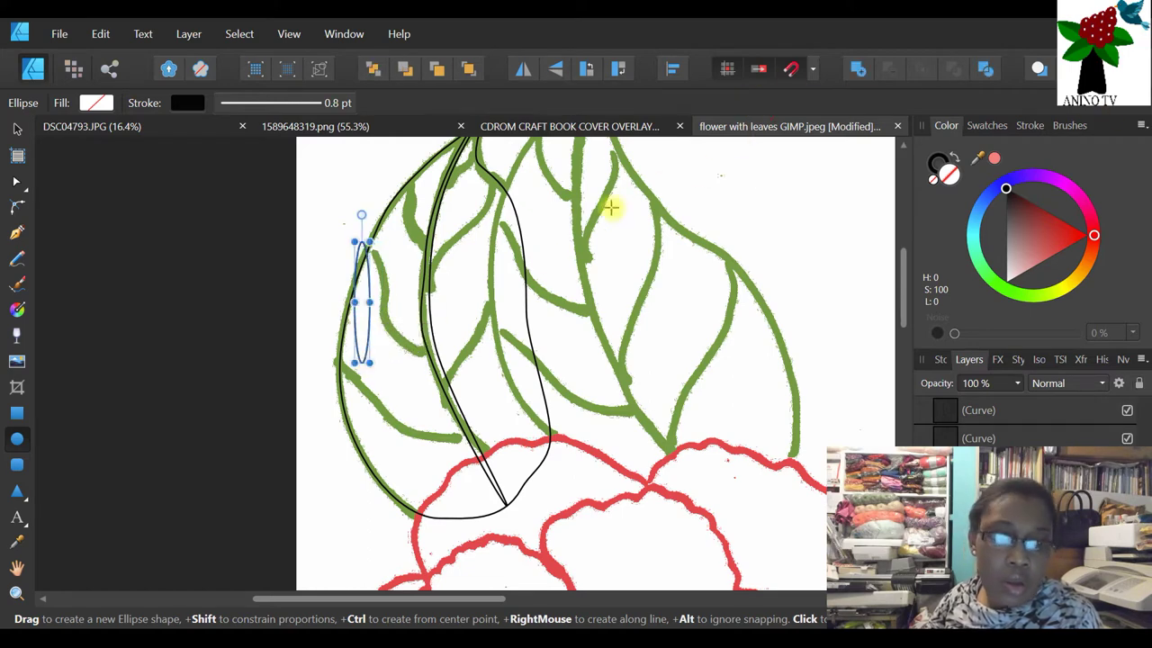
left_click(16, 181)
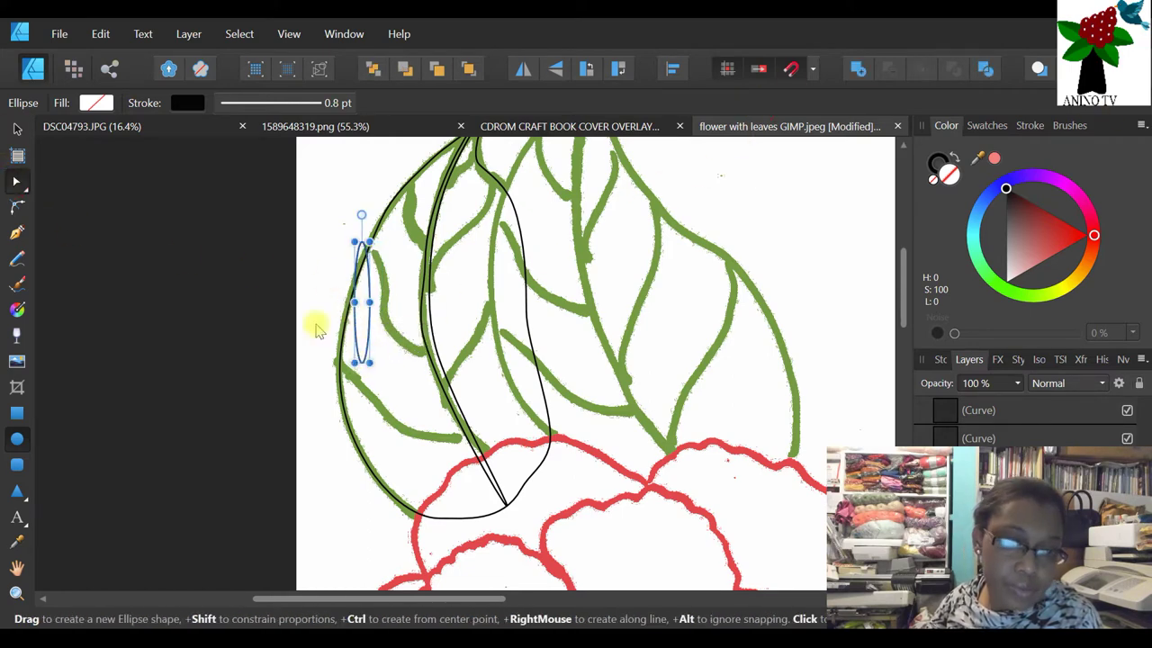
left_click_drag(355, 303, 360, 303)
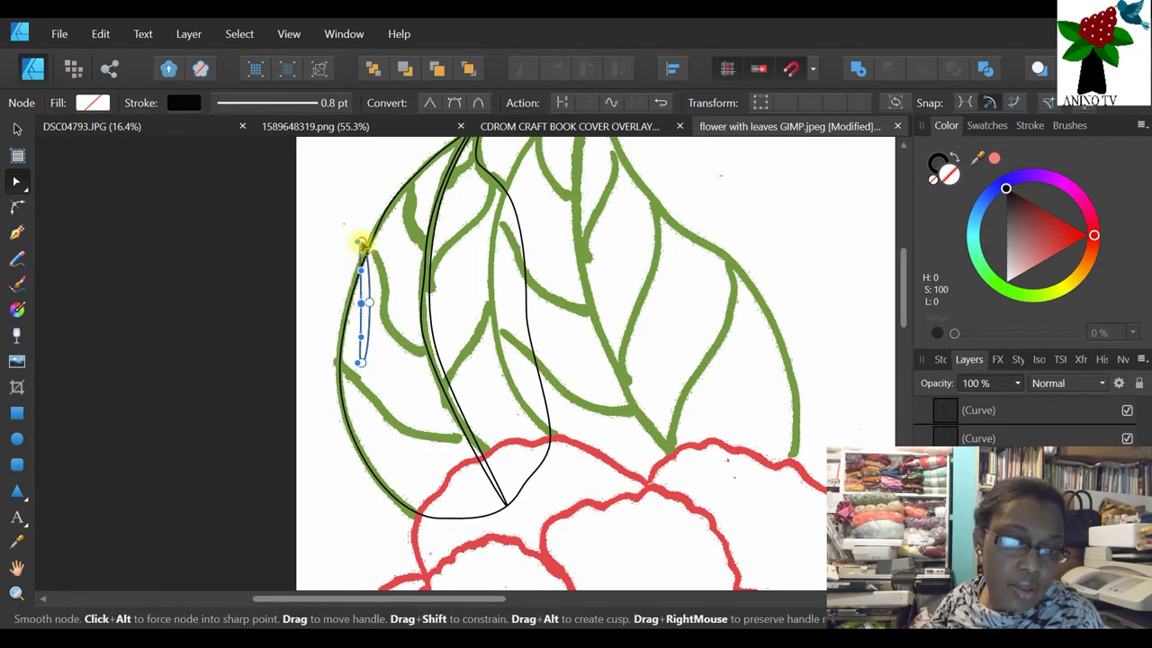
- Move and rotate the thin curve onto the lower-left side vein, fitting its inner edge
left_click(18, 130)
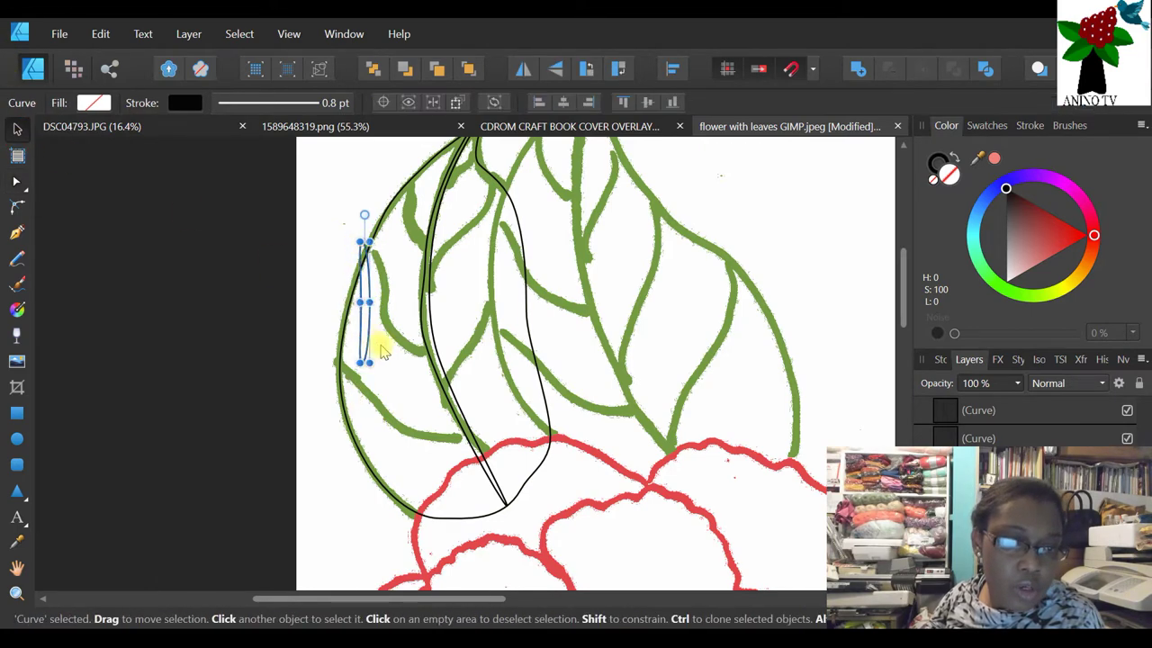
left_click_drag(365, 331, 404, 454)
left_click_drag(399, 339, 347, 378)
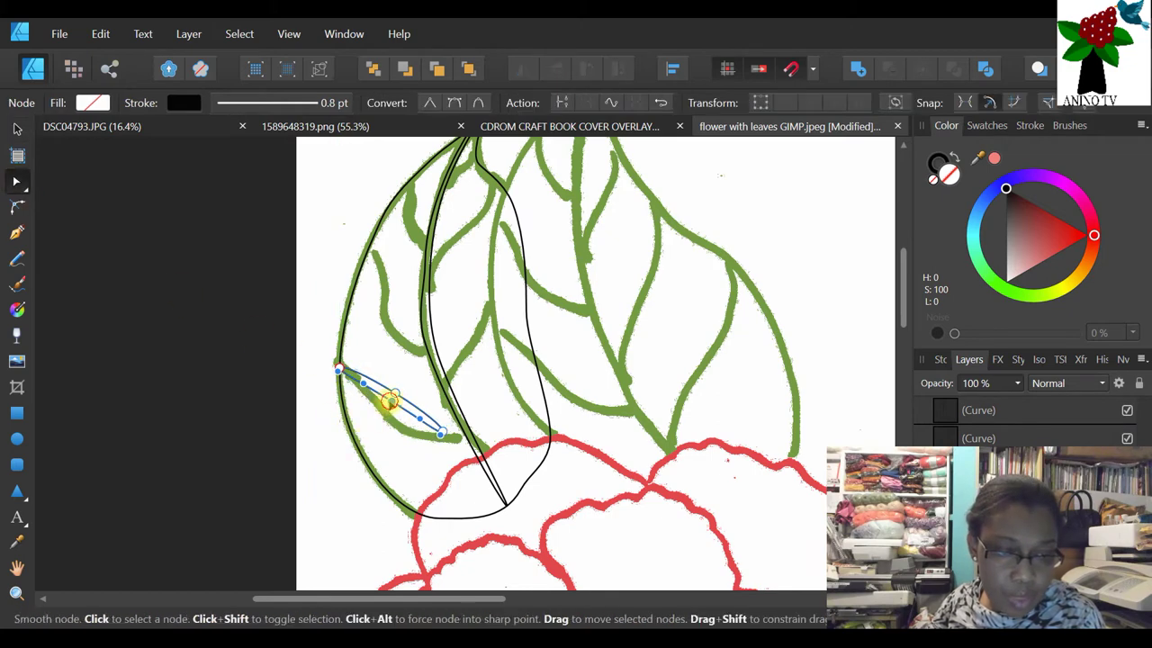
left_click_drag(393, 391, 398, 416)
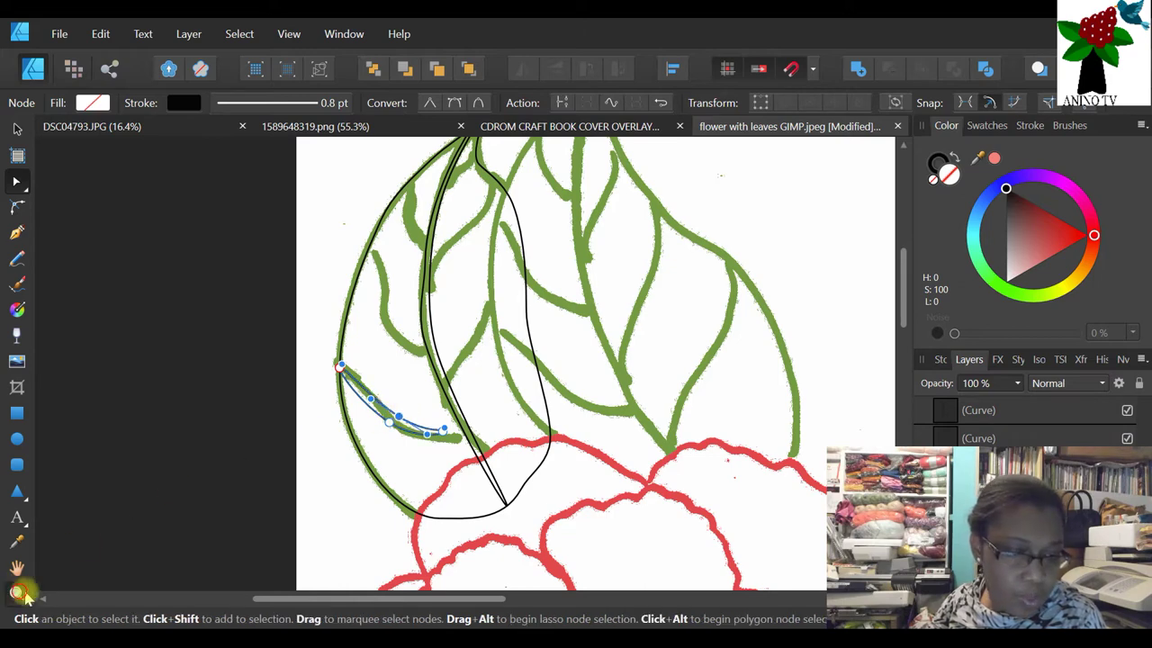
- Select the leaf outline and zoom in on the small vein curve
left_click(372, 475)
left_click(369, 468)
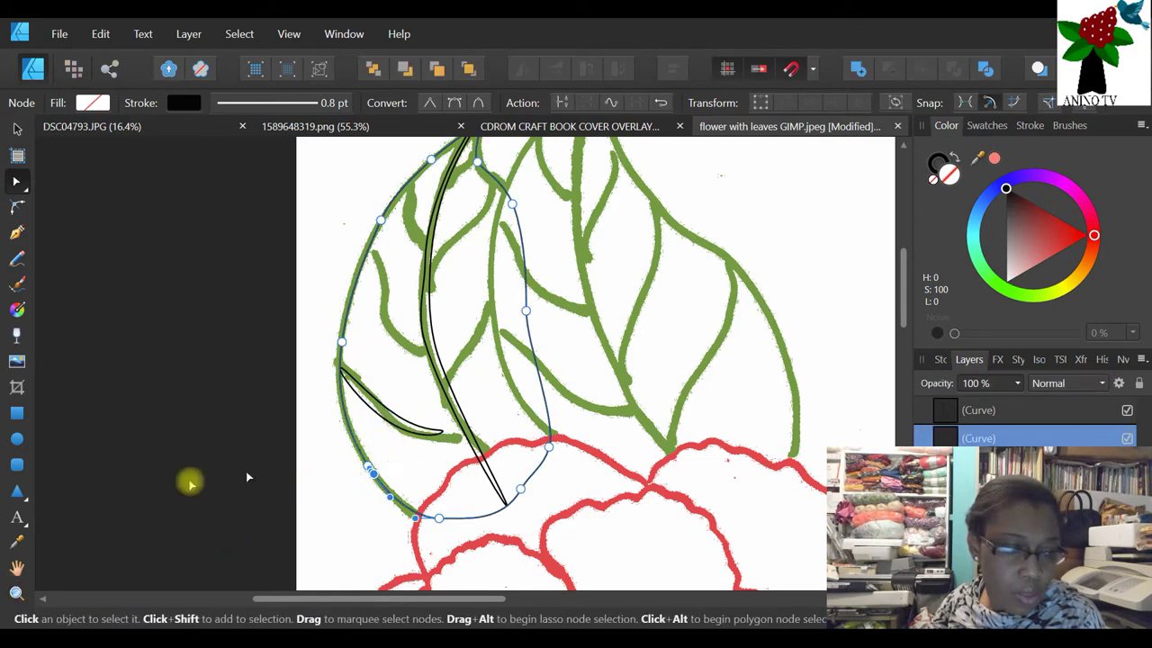
left_click(17, 592)
left_click(365, 438)
left_click(412, 407)
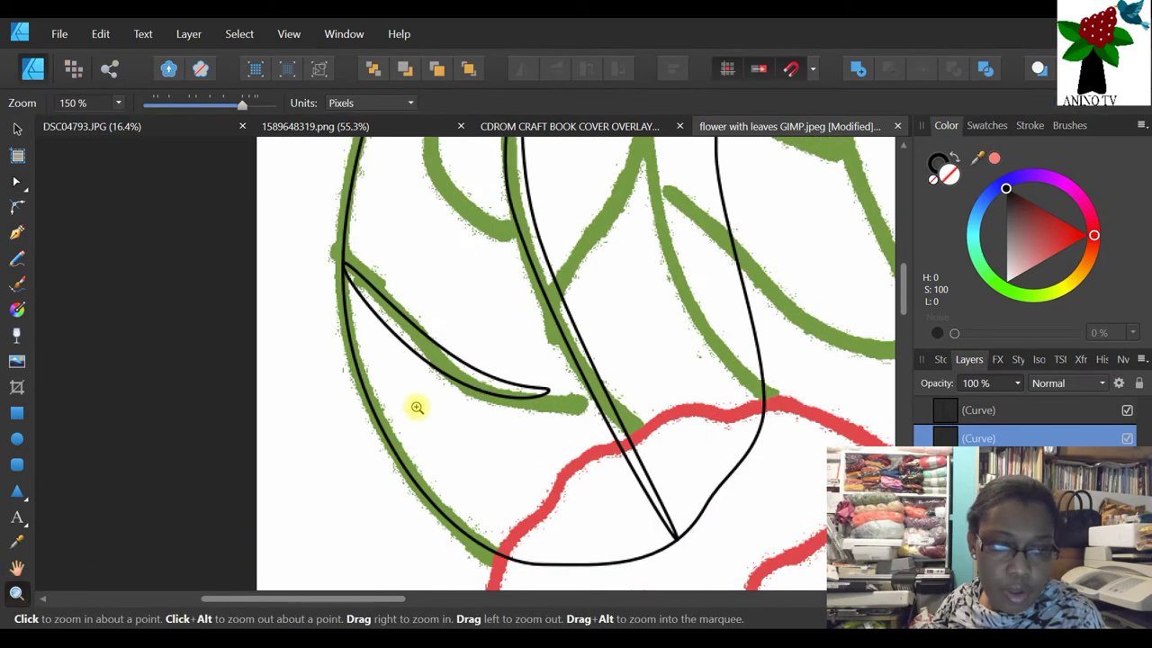
- Refine the side-vein curve's nodes so it hugs the green stroke up to the vein's start
left_click(416, 405)
left_click(15, 184)
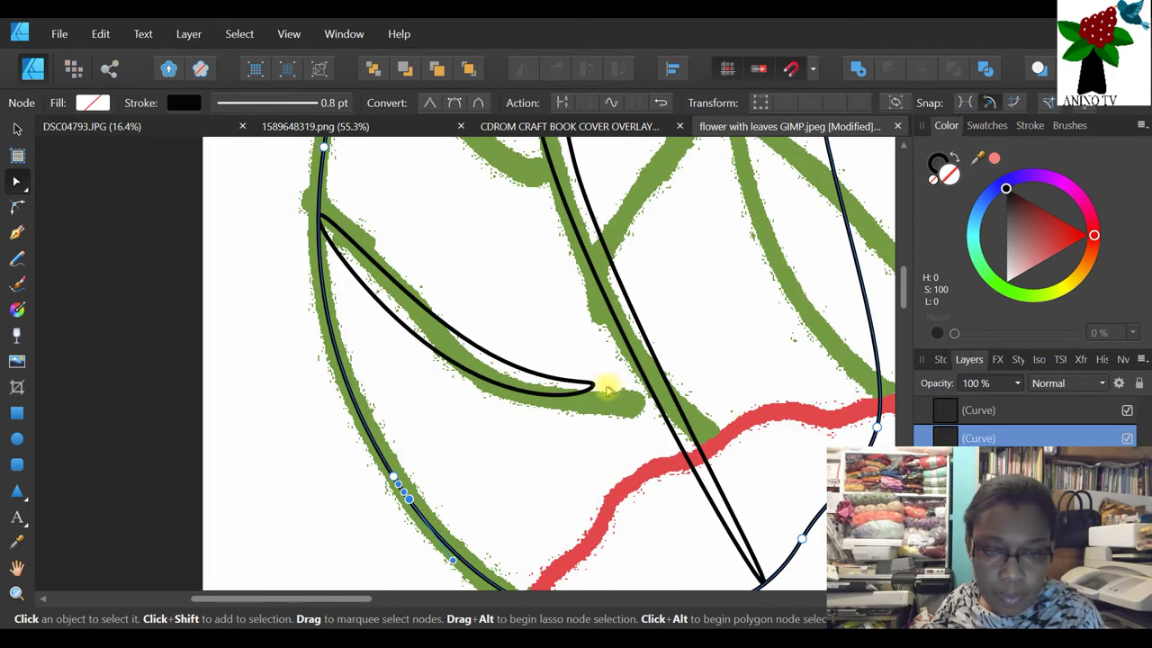
left_click(586, 386)
left_click_drag(588, 386, 657, 406)
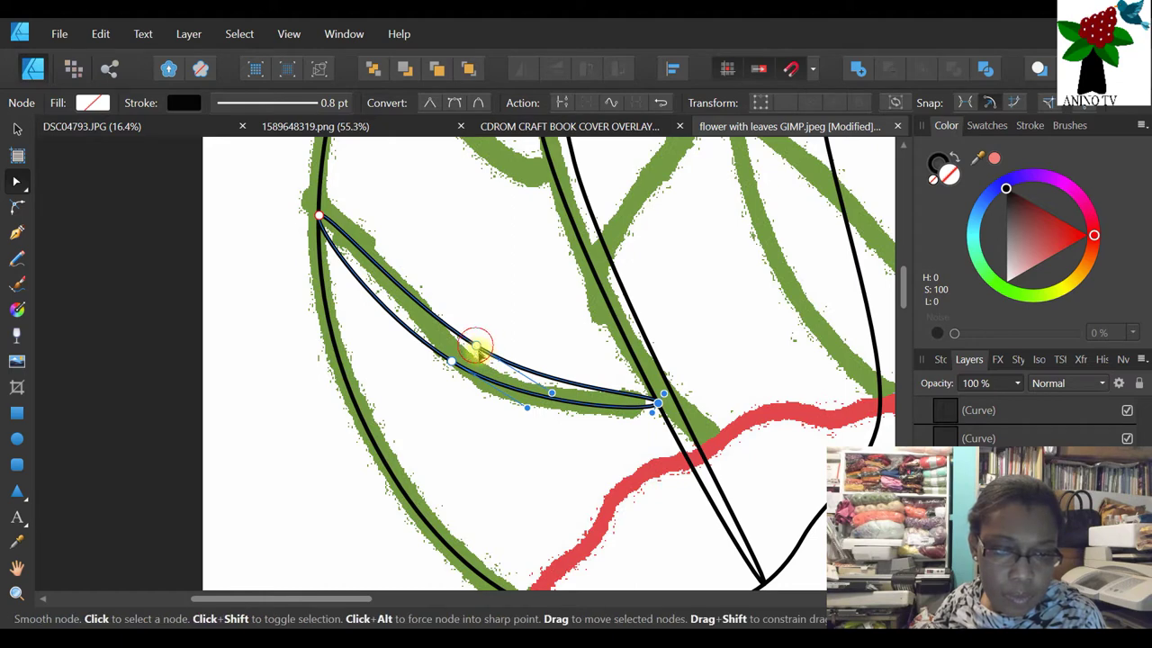
left_click_drag(476, 350, 484, 363)
left_click(369, 288)
left_click_drag(369, 288, 375, 283)
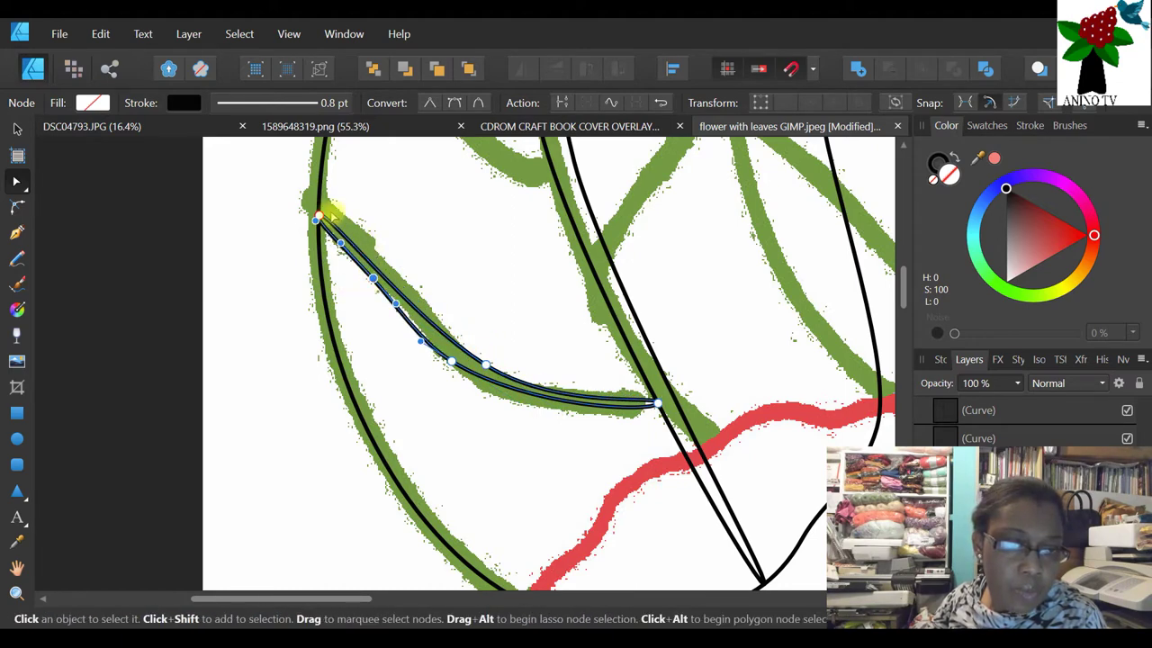
left_click_drag(324, 214, 318, 197)
scroll(538, 344, "up", 5)
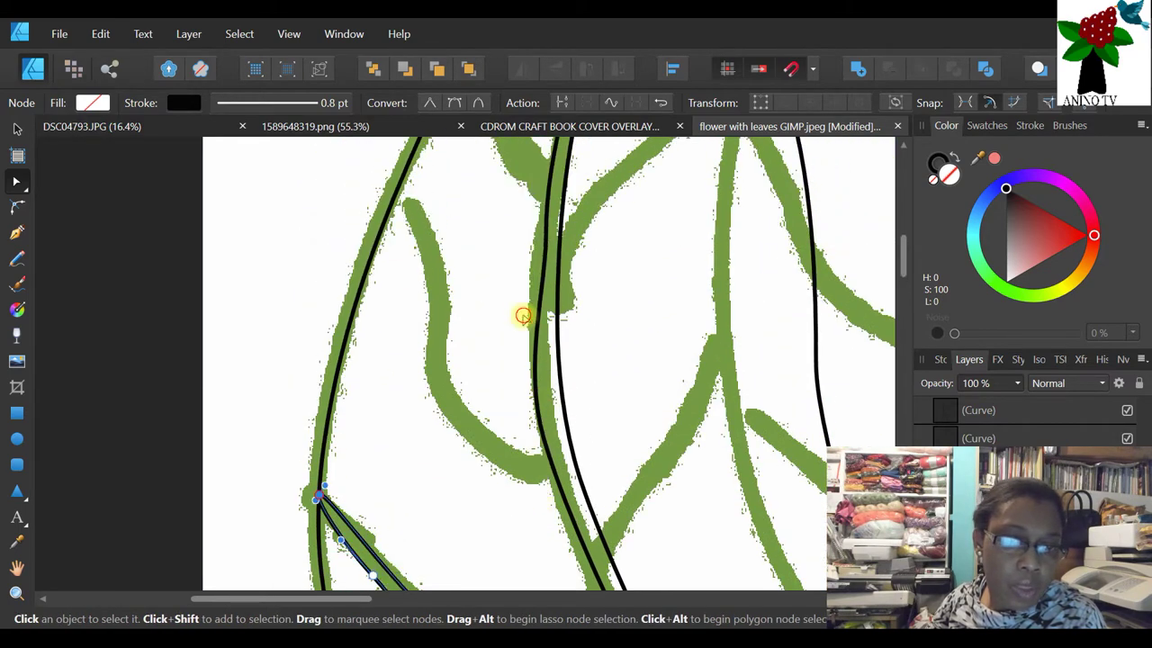
left_click(524, 316)
- Draw a tall narrow ellipse, convert it to curves, and move and rotate it onto the upper vein
left_click(19, 437)
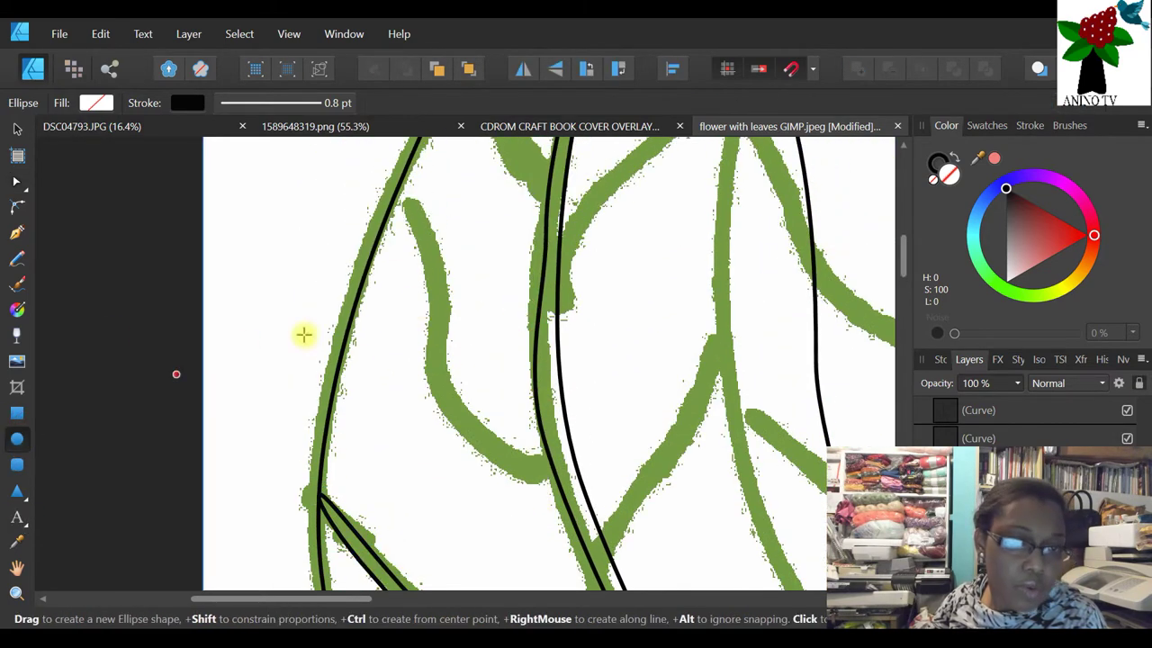
left_click_drag(326, 207, 389, 457)
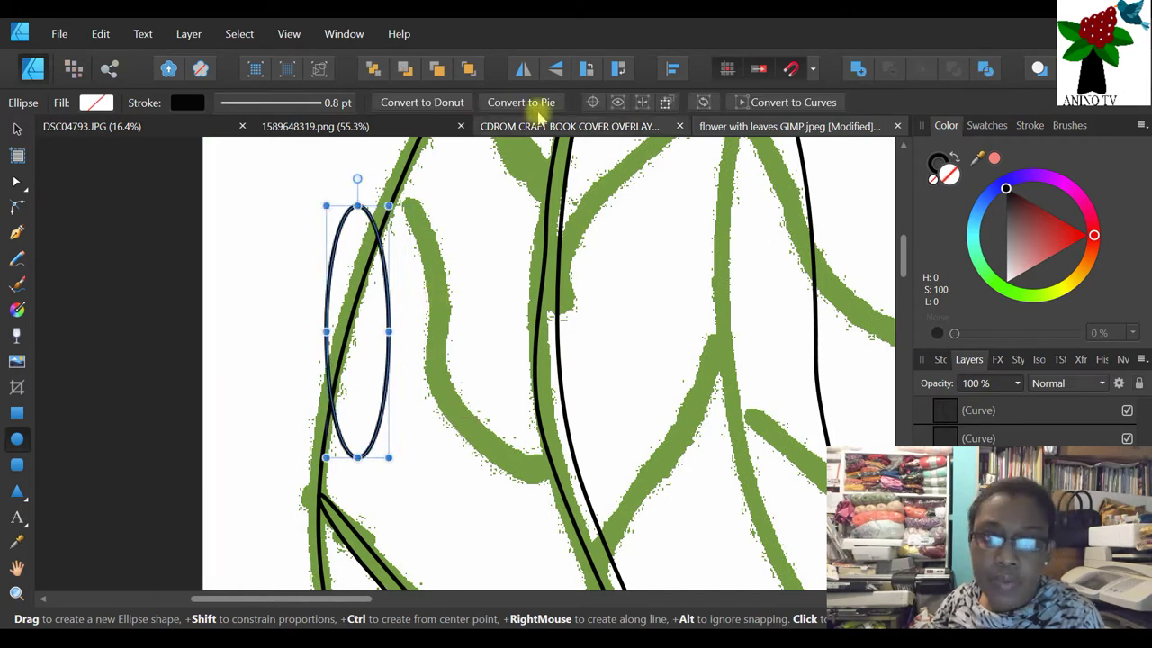
left_click(422, 103)
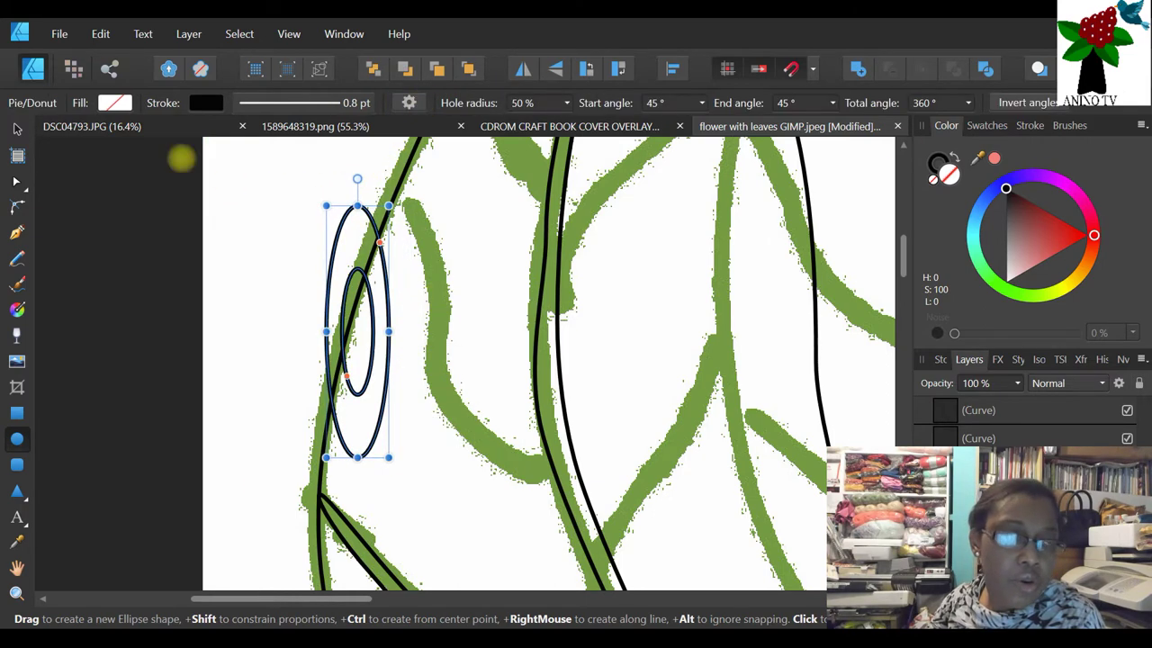
left_click(98, 34)
left_click(105, 44)
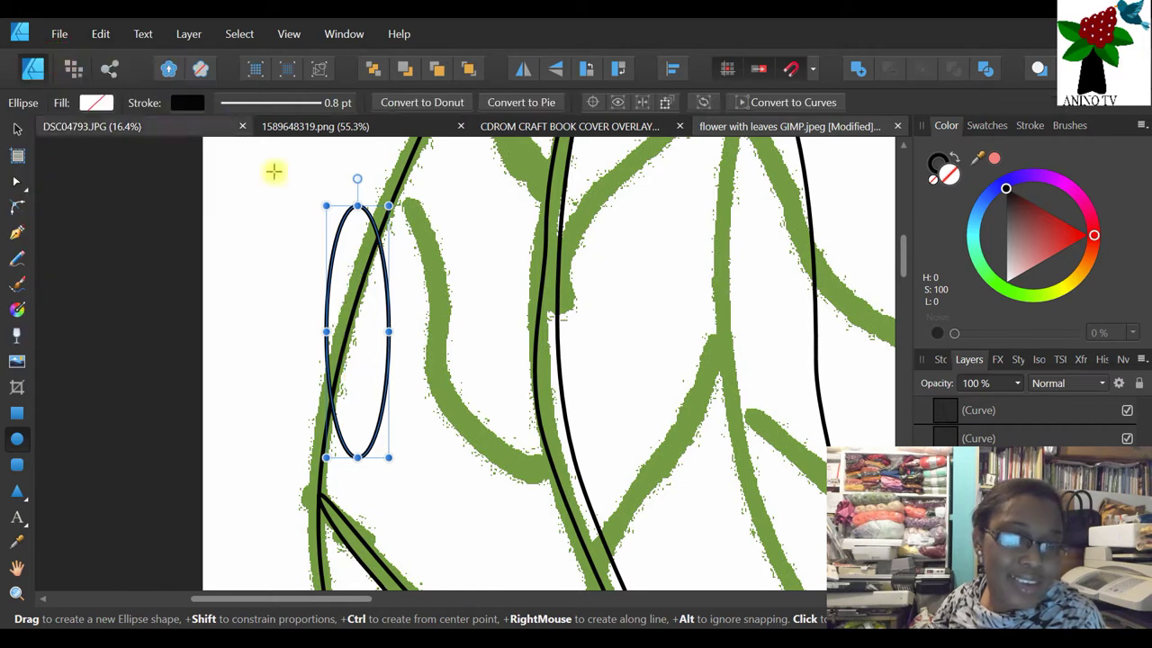
left_click(829, 102)
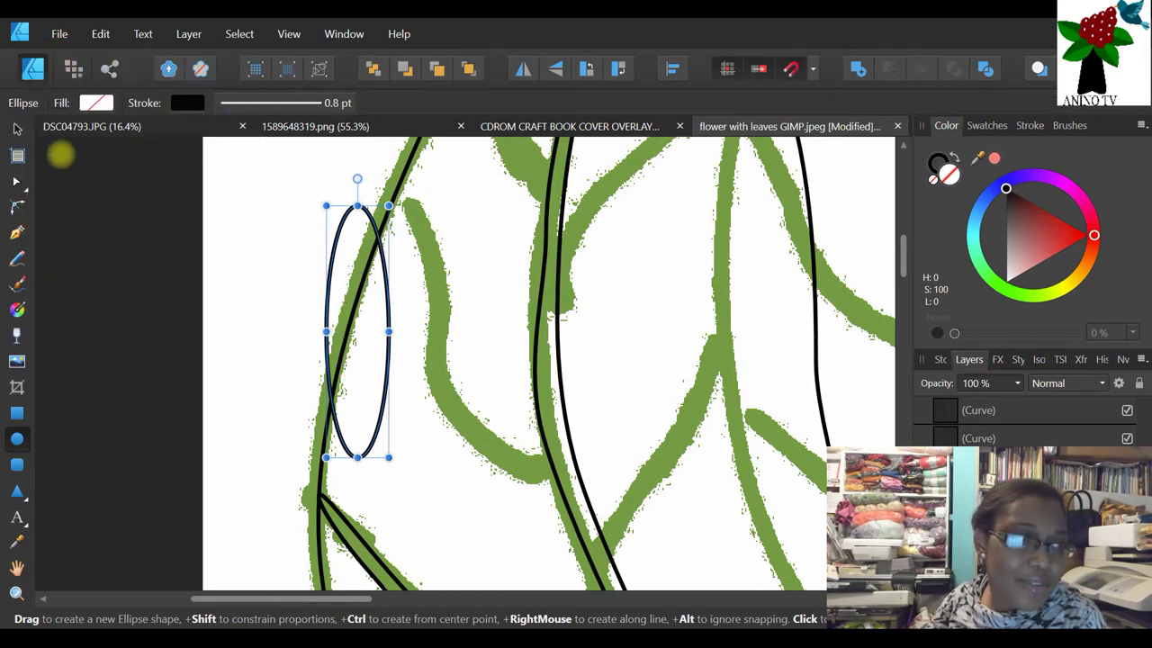
left_click(7, 185)
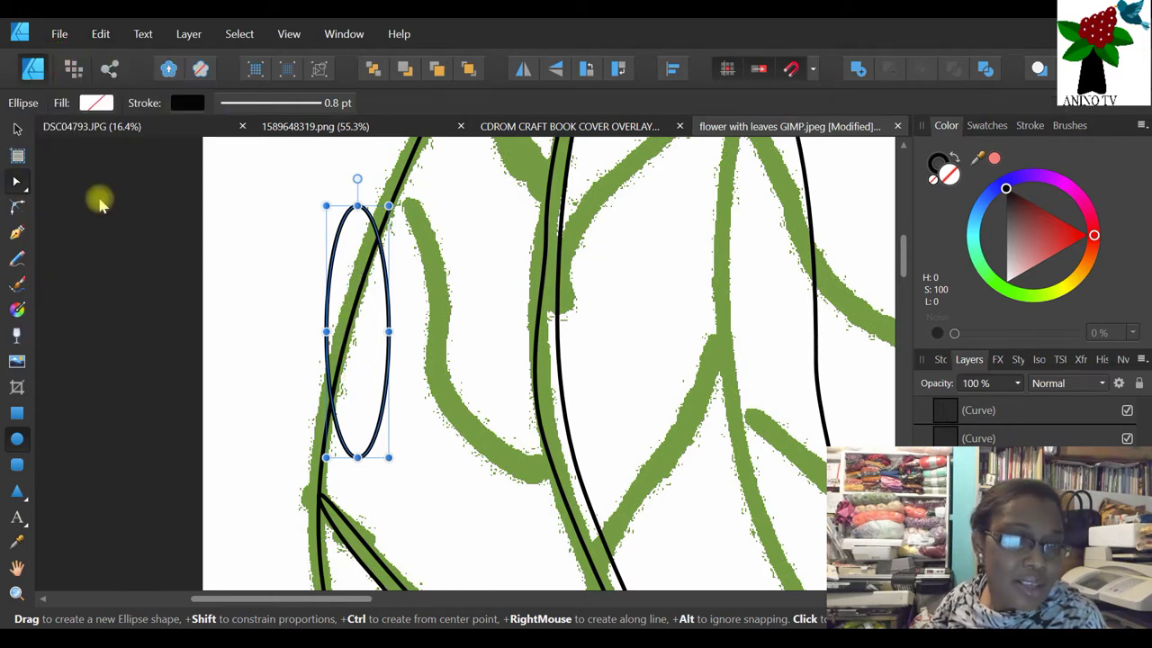
left_click(16, 128)
left_click_drag(351, 361, 449, 288)
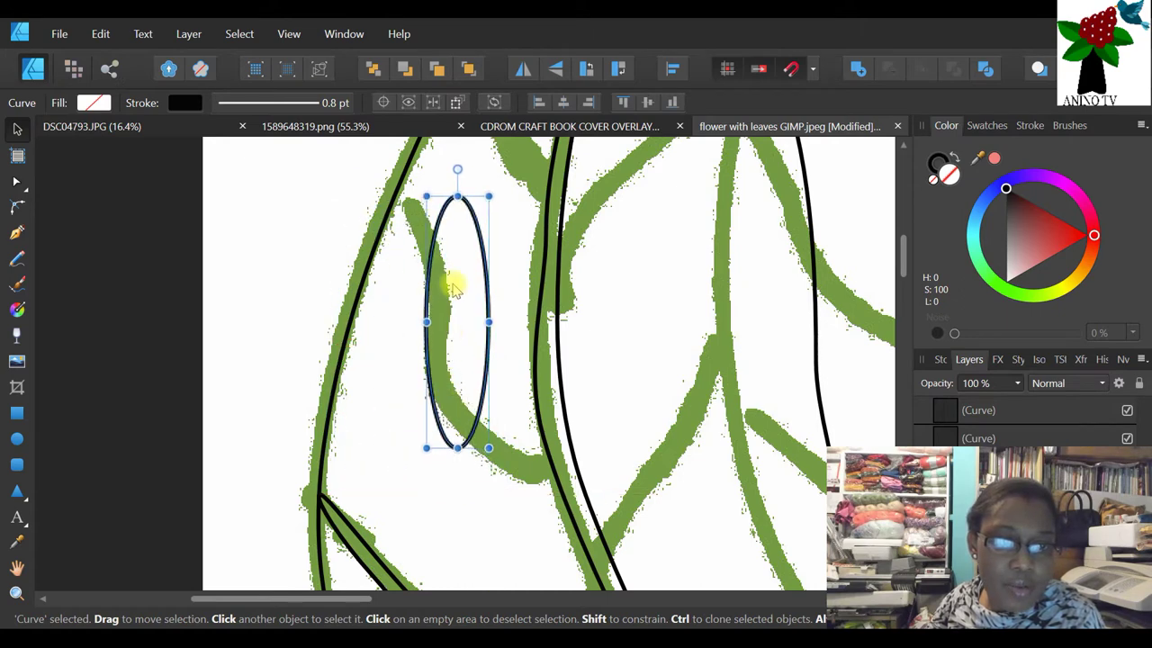
left_click_drag(458, 171, 396, 188)
- Reshape the new curve's nodes so it follows the vein down to the midrib
left_click(17, 185)
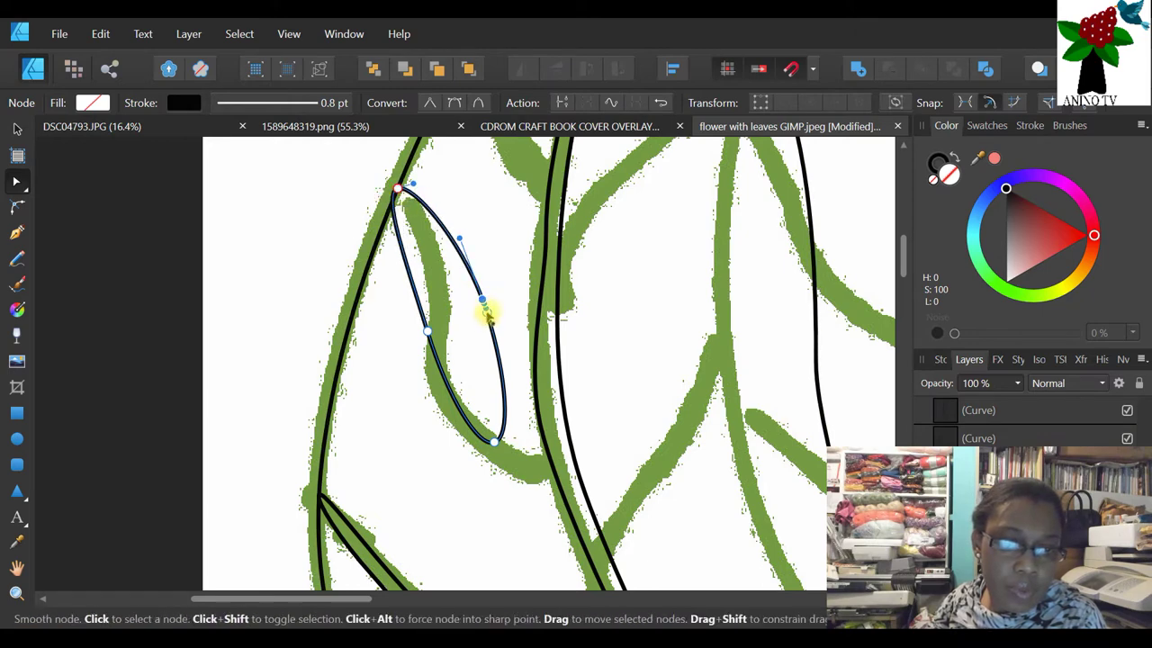
mouse_move(489, 311)
left_mouse_down()
mouse_move(468, 360)
mouse_move(492, 290)
left_mouse_up()
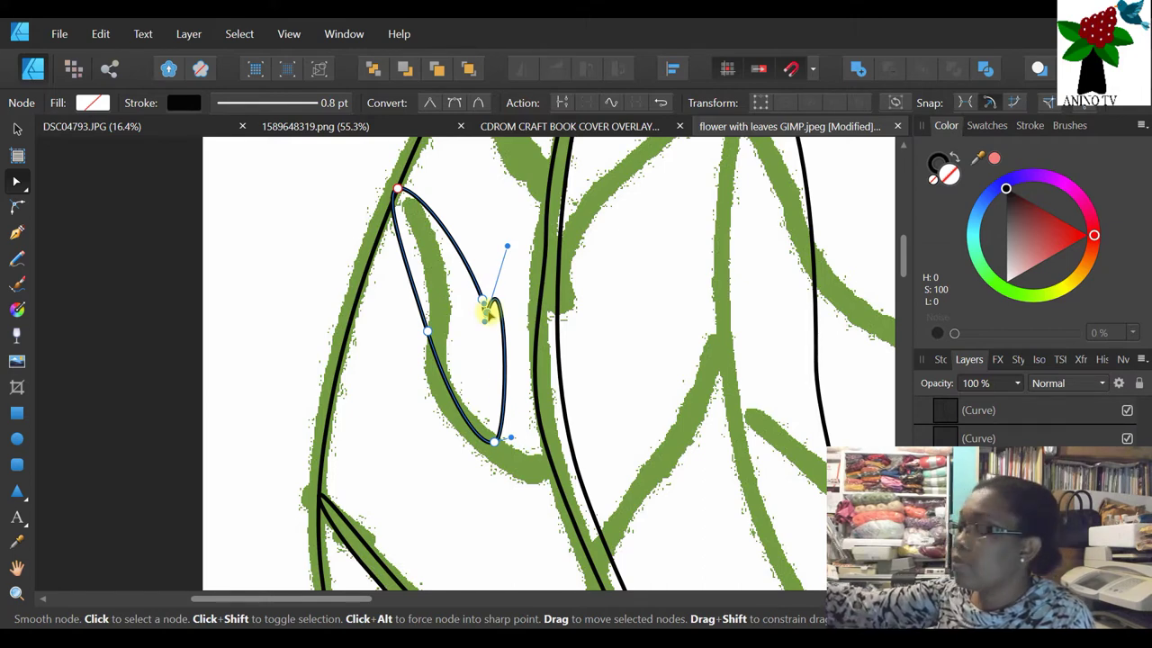
key("Delete")
mouse_move(478, 300)
left_mouse_down()
mouse_move(452, 299)
mouse_move(424, 264)
mouse_move(441, 270)
mouse_move(428, 269)
left_mouse_up()
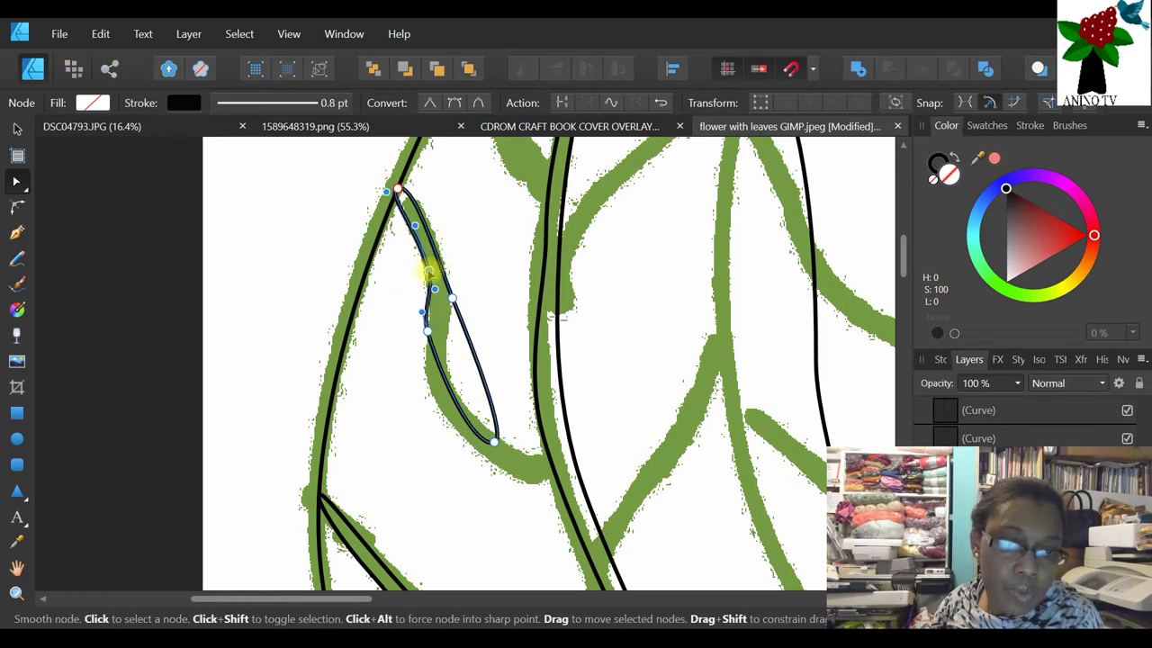
mouse_move(496, 441)
left_mouse_down()
mouse_move(511, 475)
mouse_move(543, 488)
mouse_move(553, 477)
left_mouse_up()
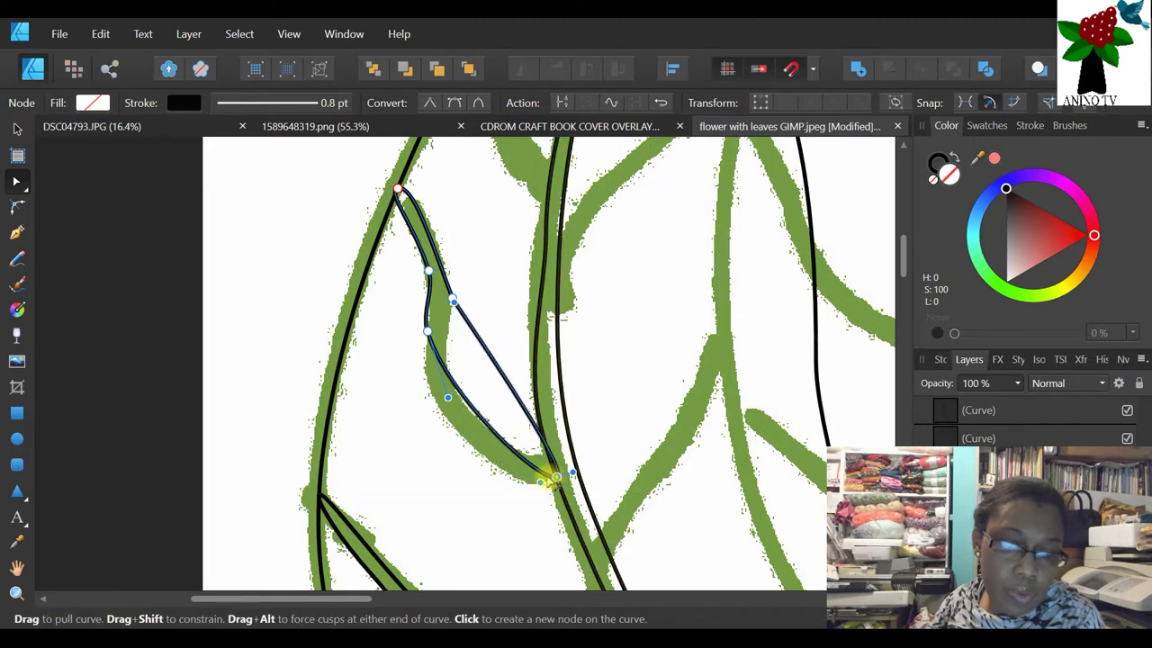
left_click(477, 414)
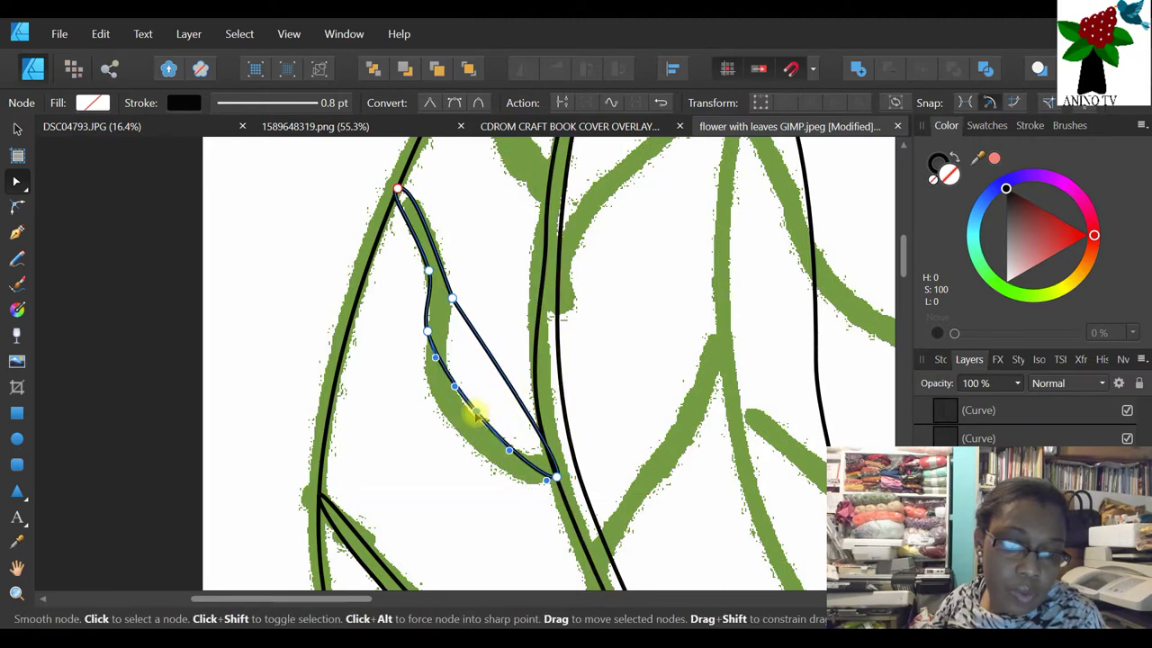
left_click_drag(475, 412, 467, 433)
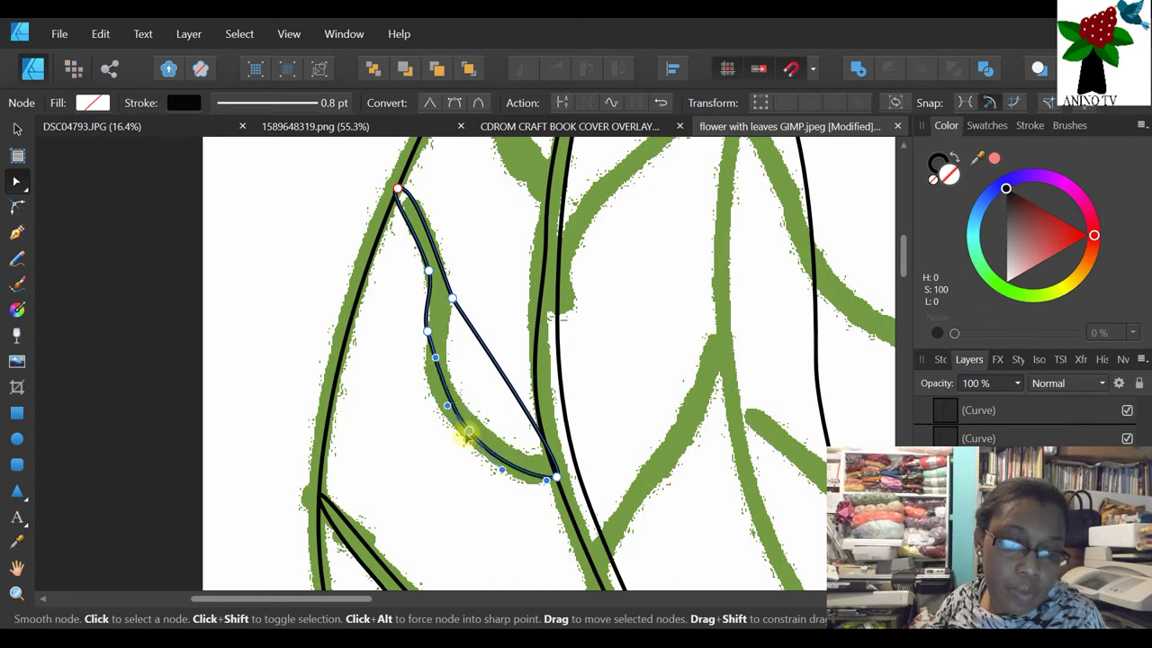
left_click_drag(506, 387, 466, 417)
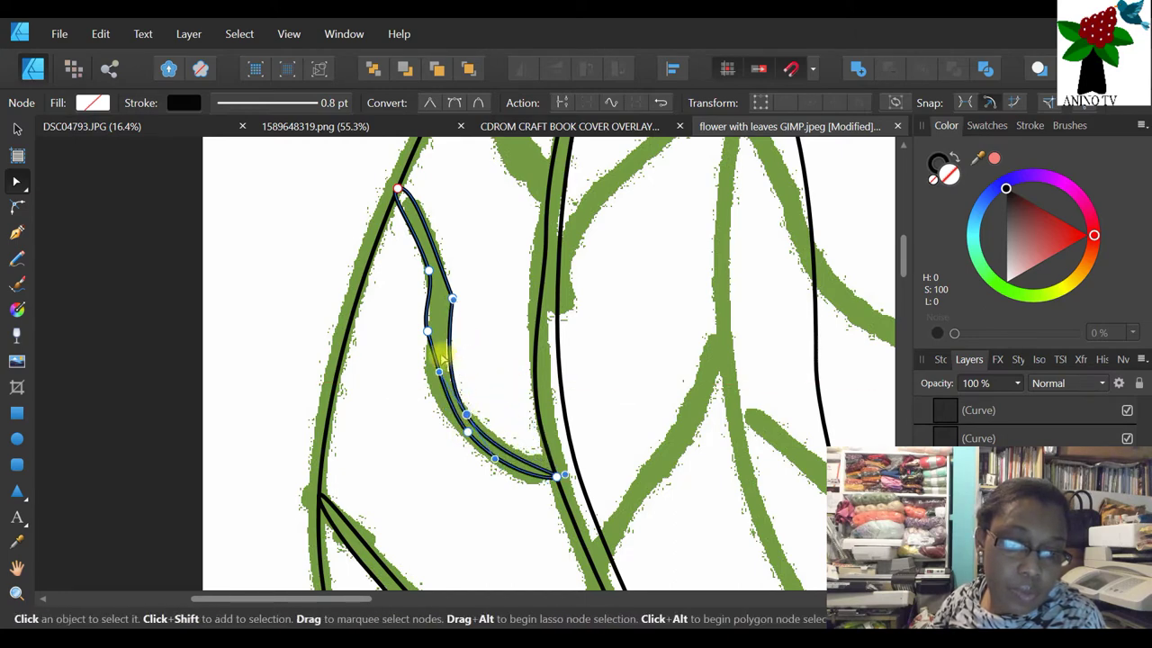
left_click_drag(437, 372, 436, 374)
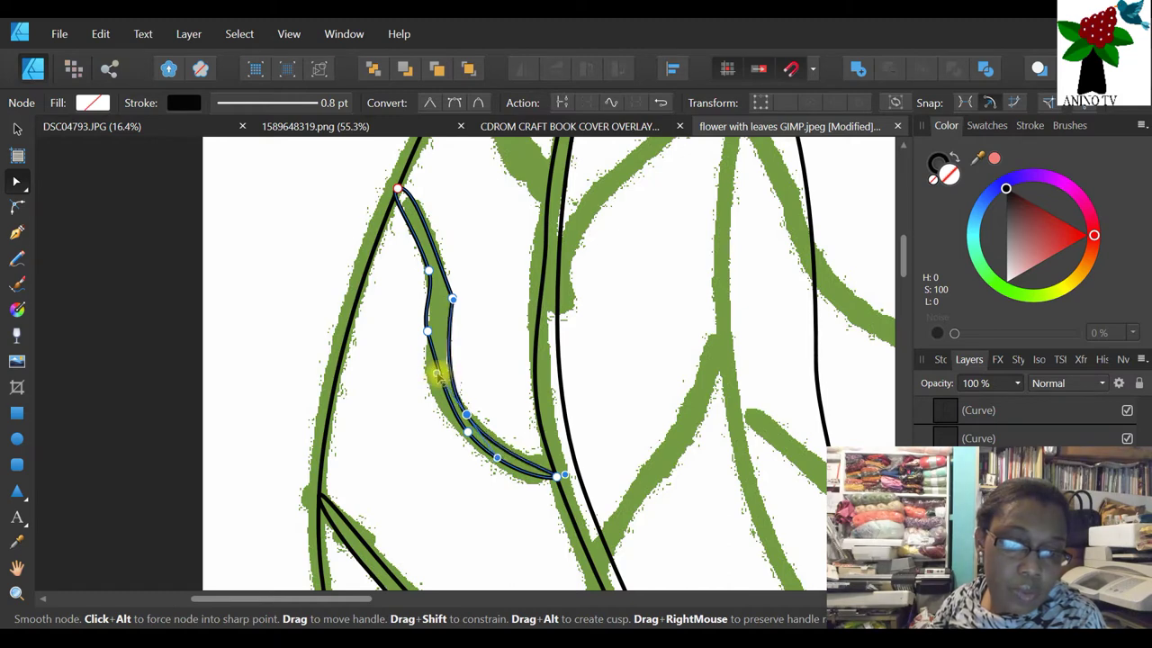
left_click(427, 328)
left_click_drag(430, 371, 437, 368)
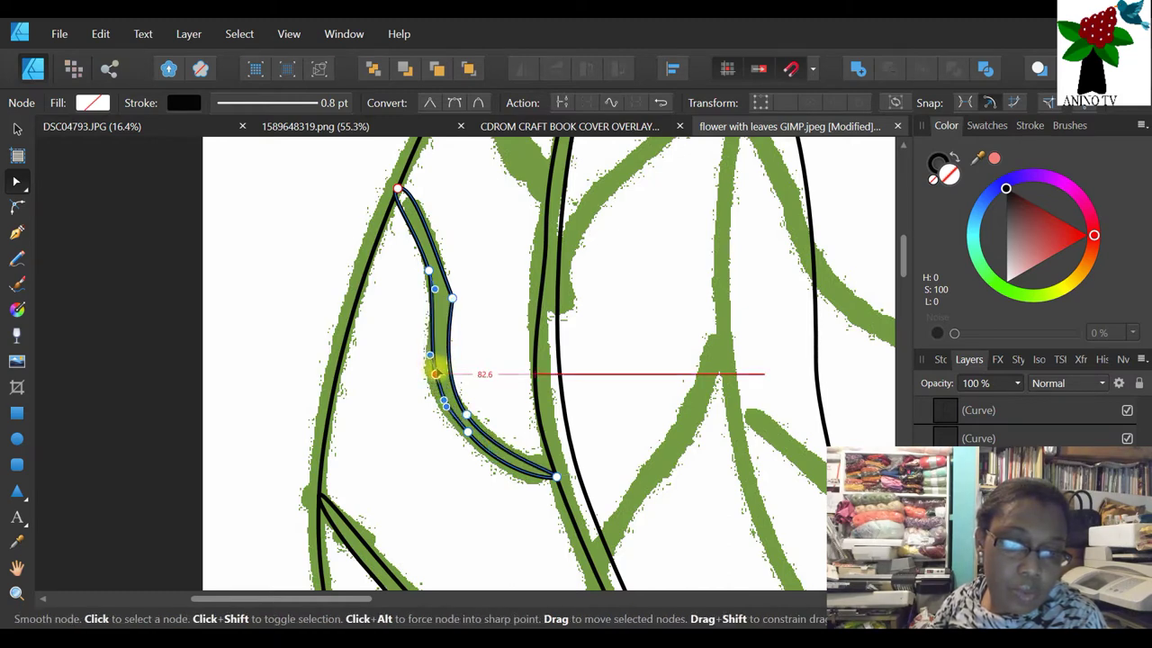
left_click_drag(450, 298, 444, 296)
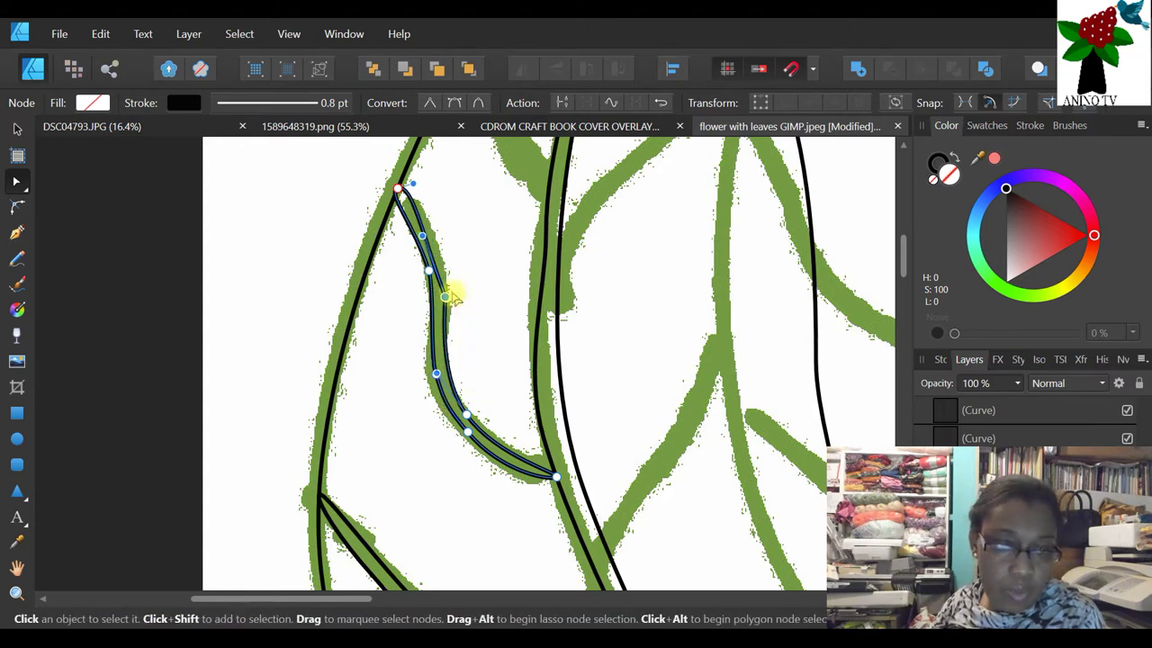
- Add smooth nodes at the vein's bends to finish refining the outline
left_click(447, 235)
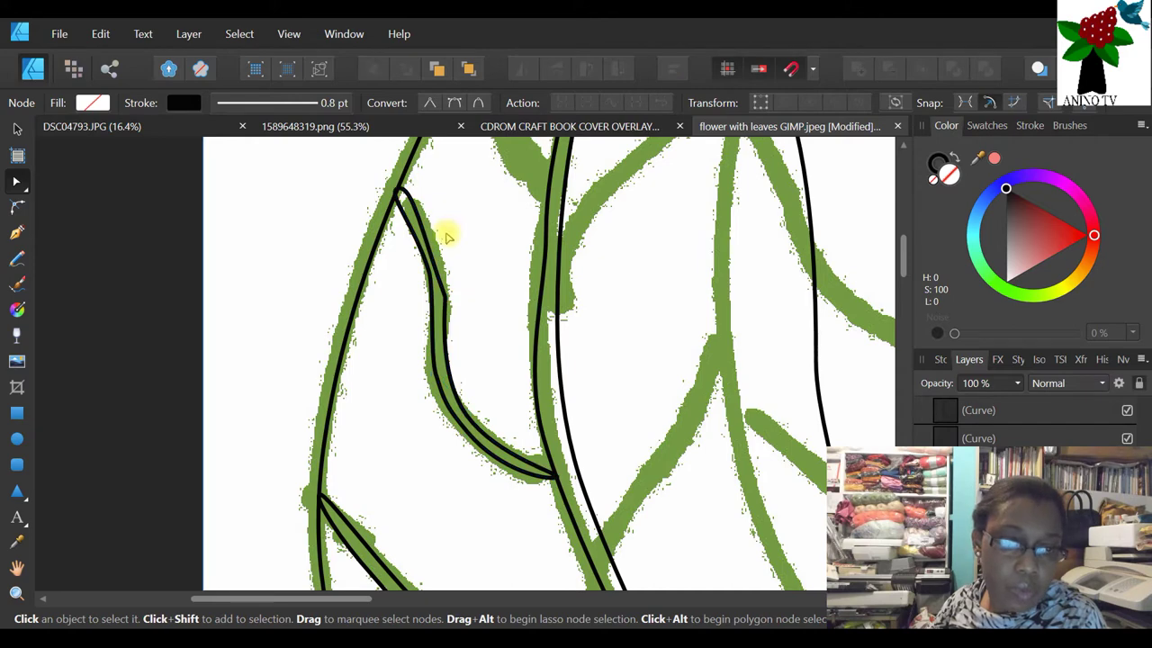
left_click(442, 288)
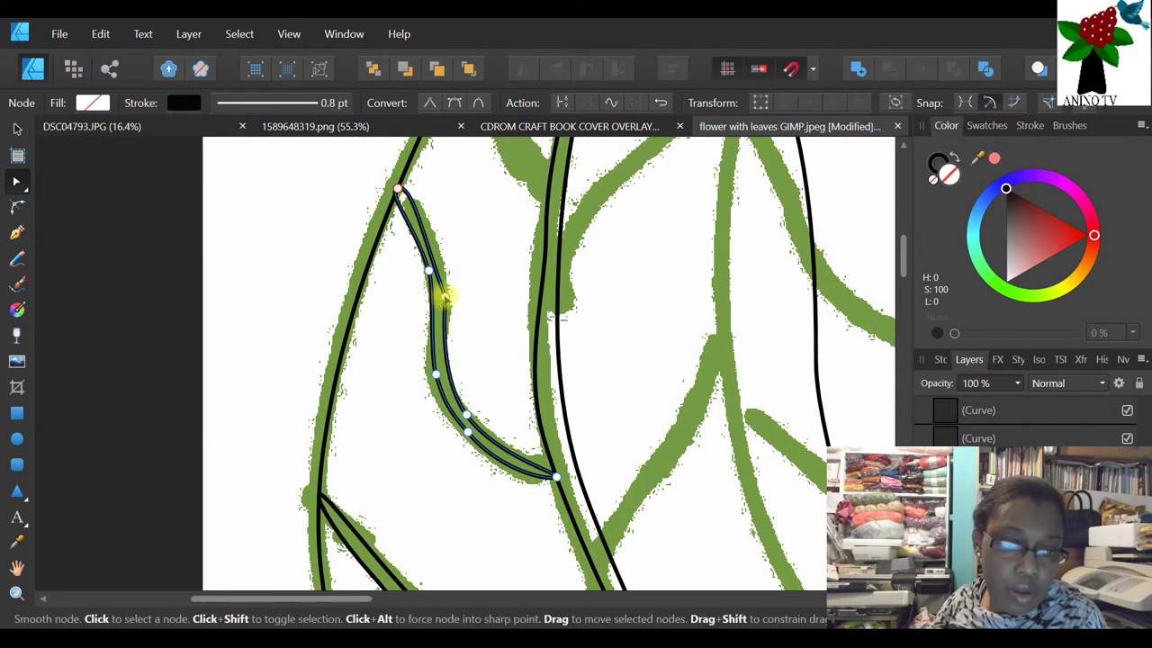
left_click(423, 231)
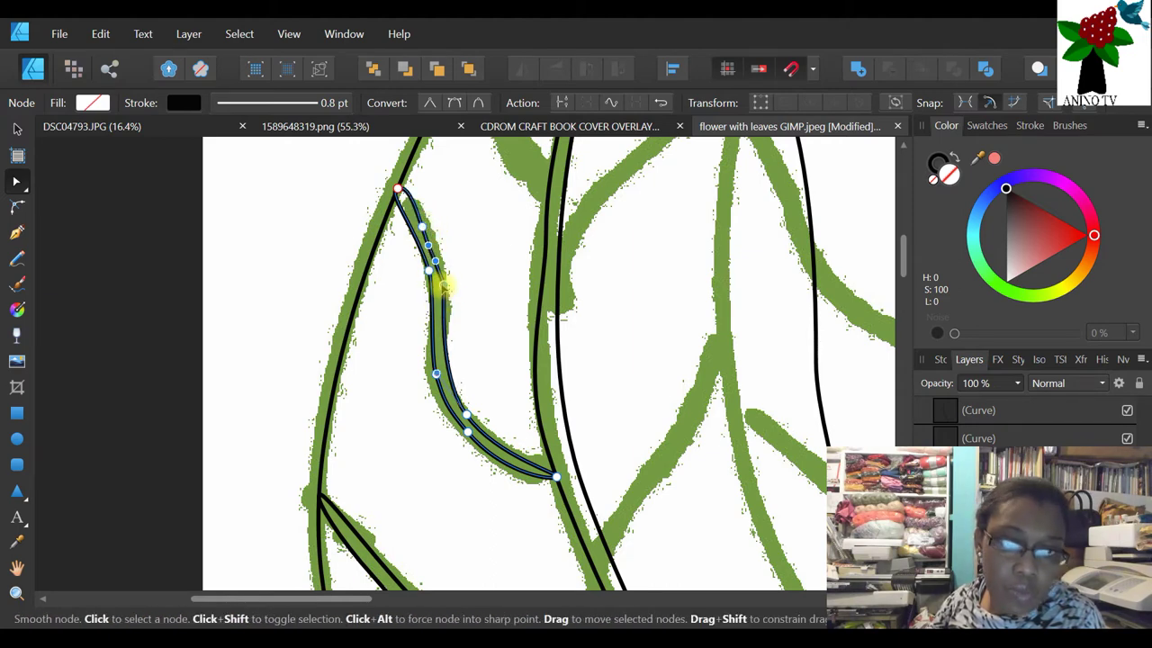
left_click(442, 286)
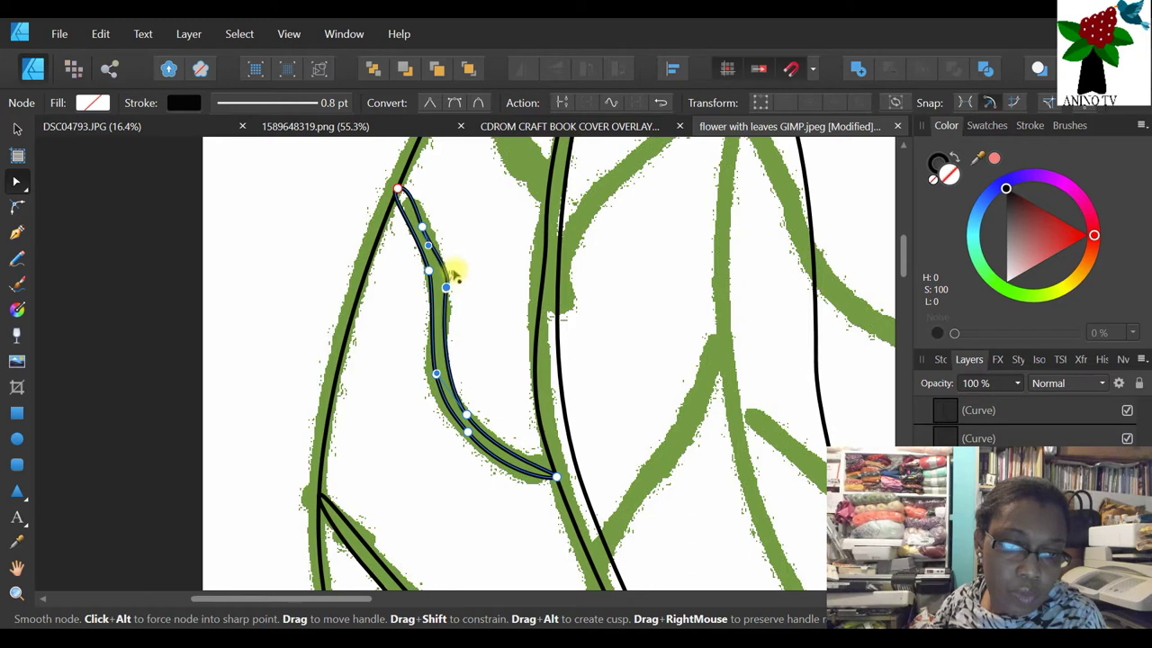
left_click(447, 303)
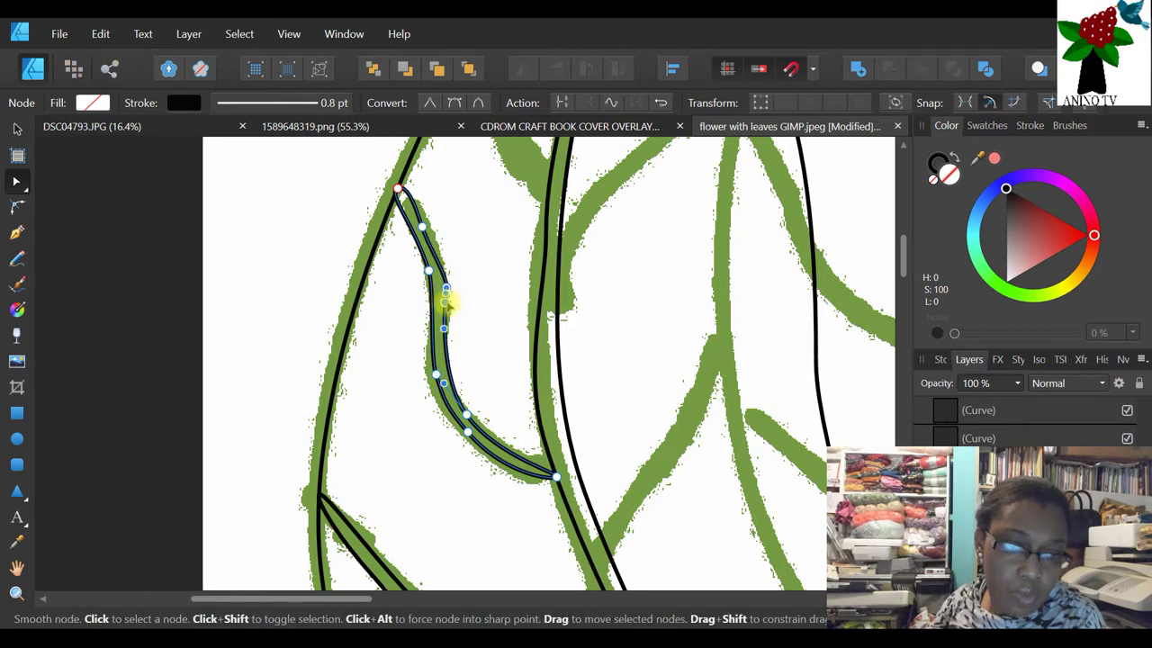
left_click(454, 295)
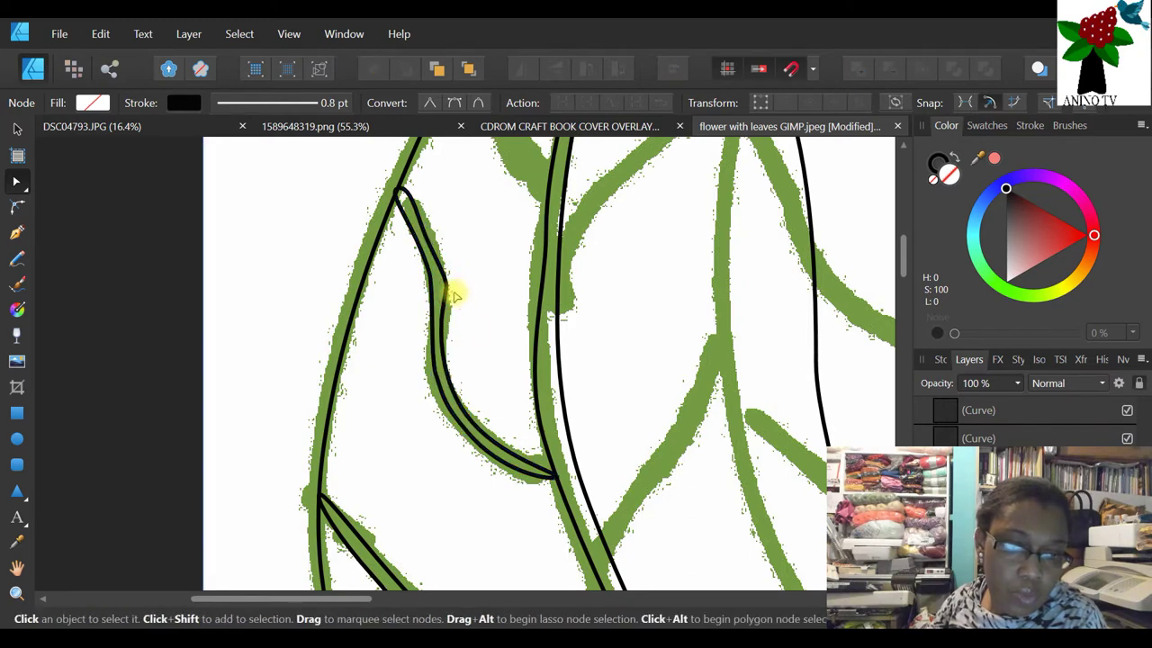
left_click(447, 283)
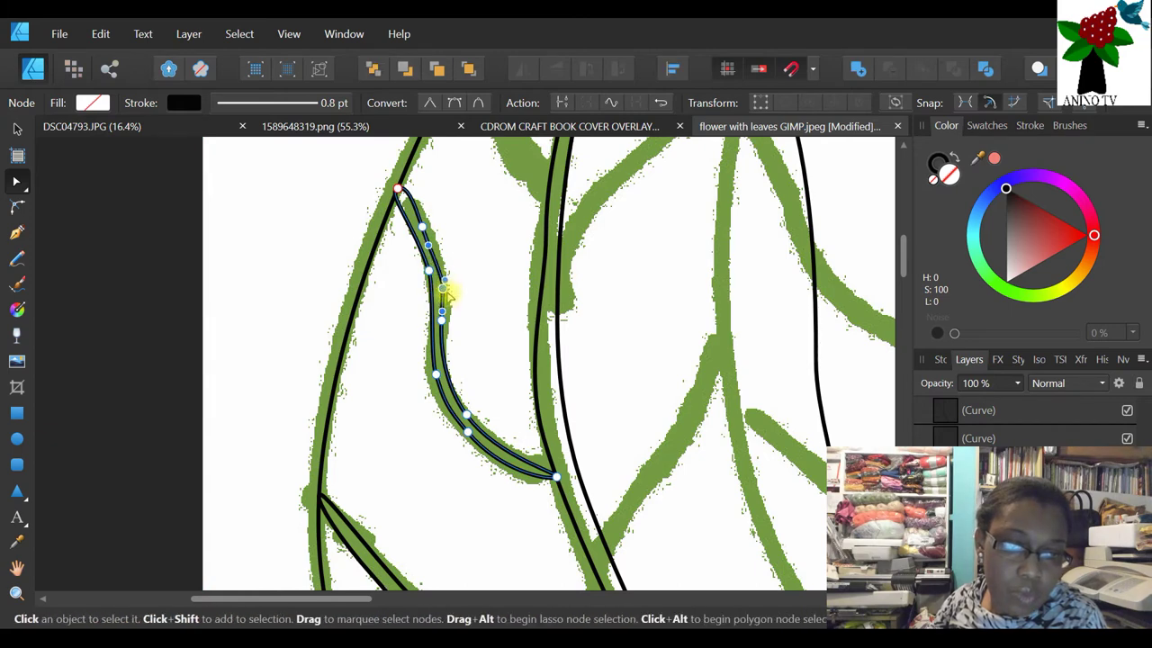
left_click(463, 317)
- Trace the short vein with a thin ellipse converted to curves, dragging its nodes from edge to midrib
scroll(505, 401, "up", 1)
scroll(505, 401, "up", 5)
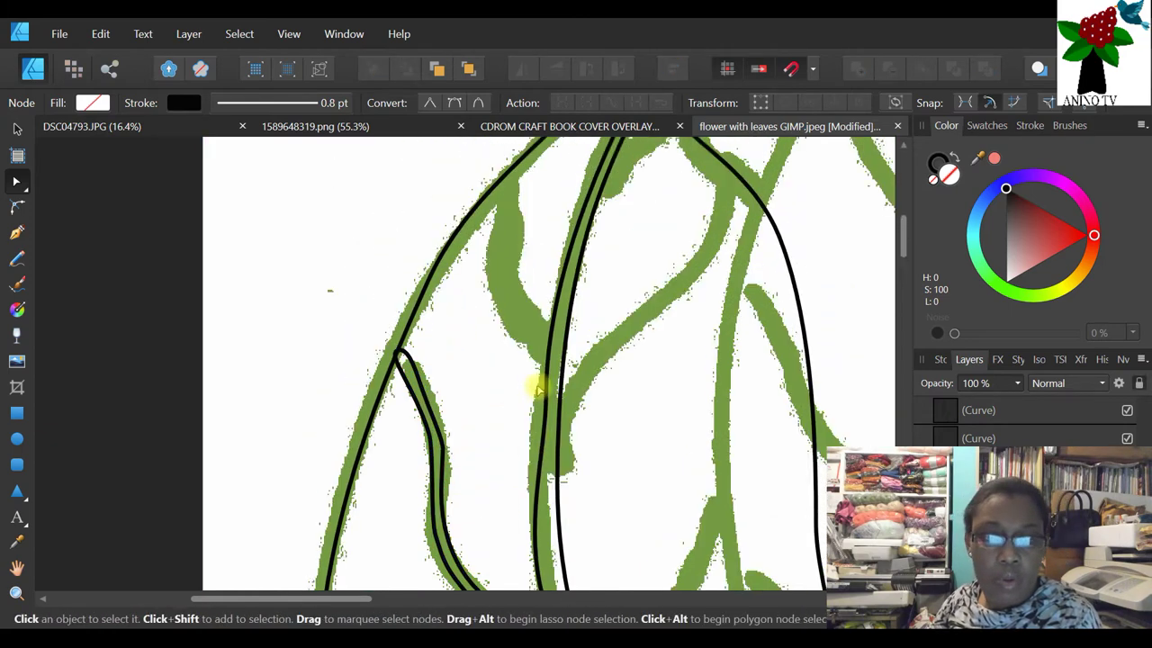
left_click(18, 442)
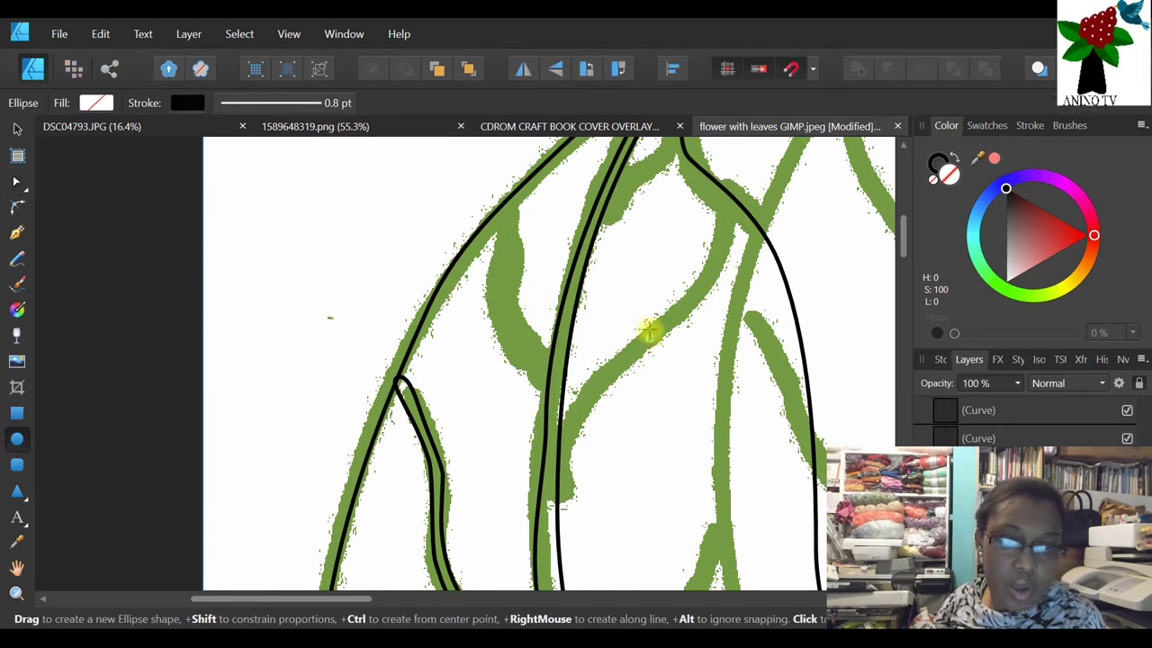
left_click_drag(508, 211, 526, 376)
left_click(787, 104)
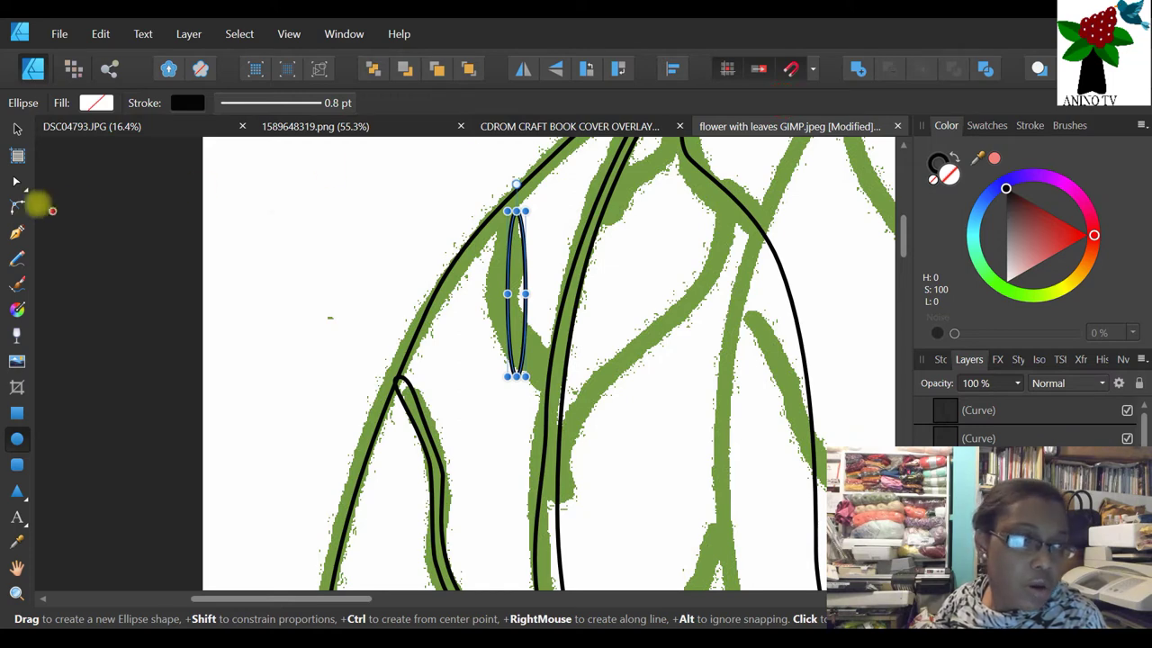
left_click(18, 183)
left_click_drag(513, 210, 502, 210)
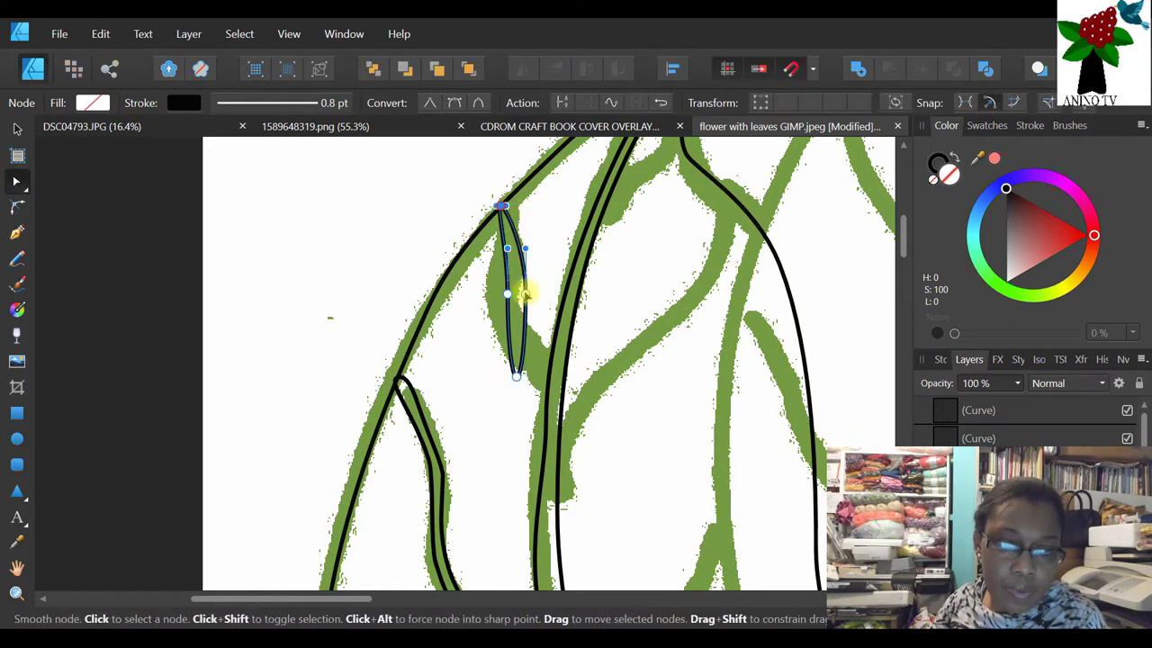
left_click_drag(522, 292, 497, 292)
left_click_drag(513, 376, 549, 376)
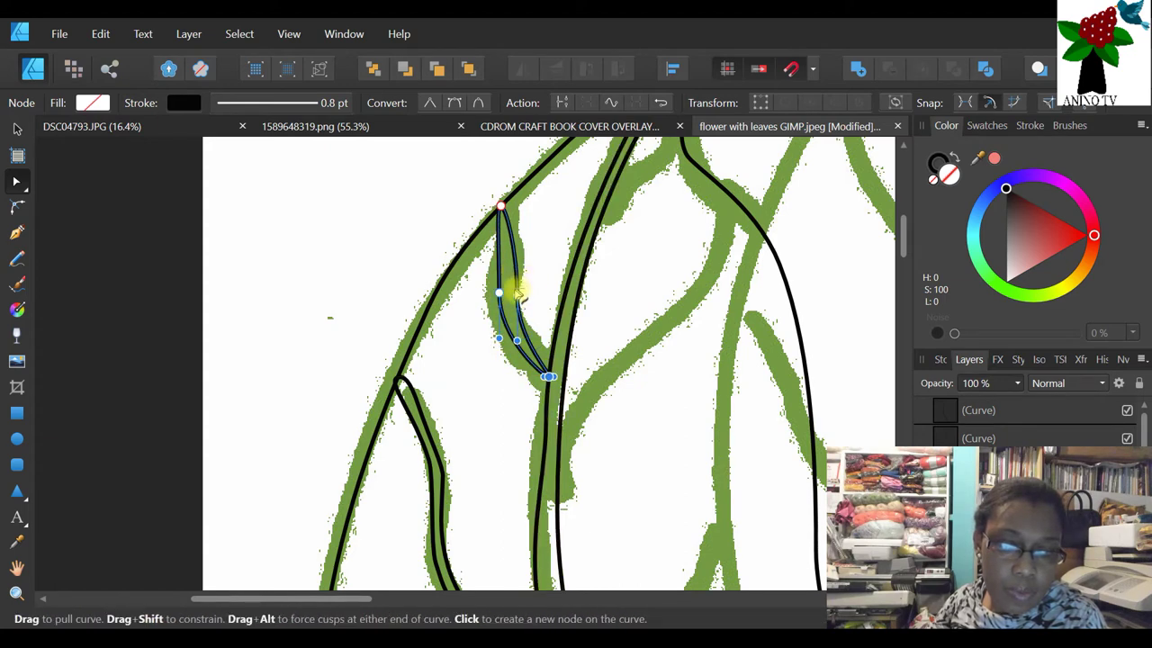
left_click(513, 295)
left_click(534, 278)
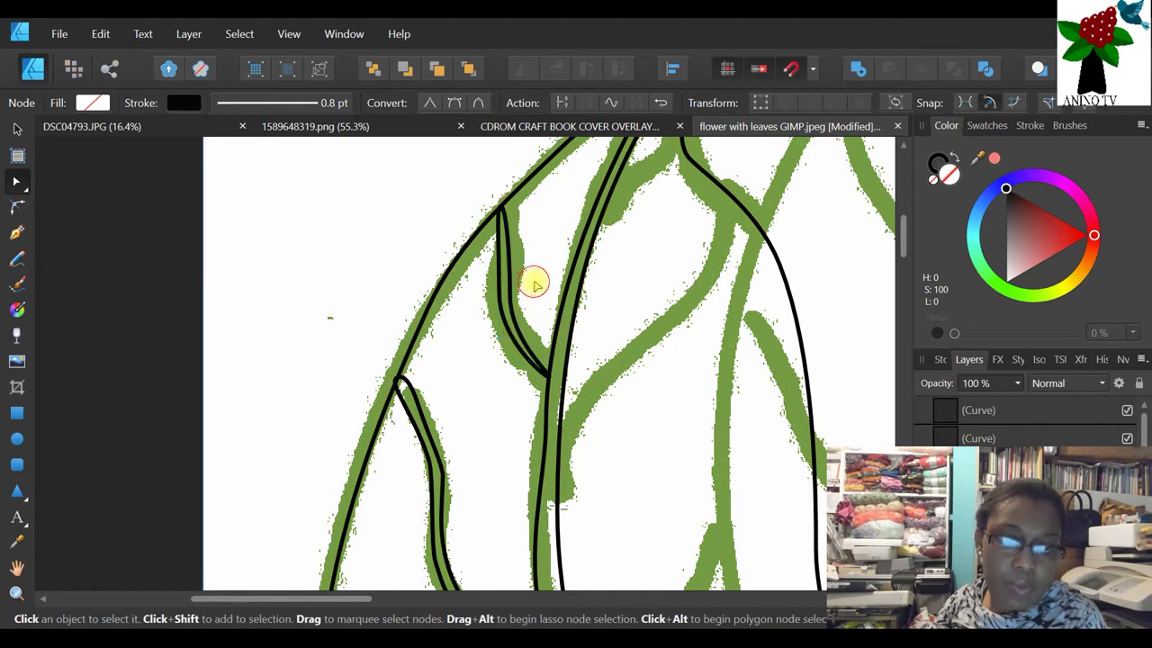
left_click(17, 592)
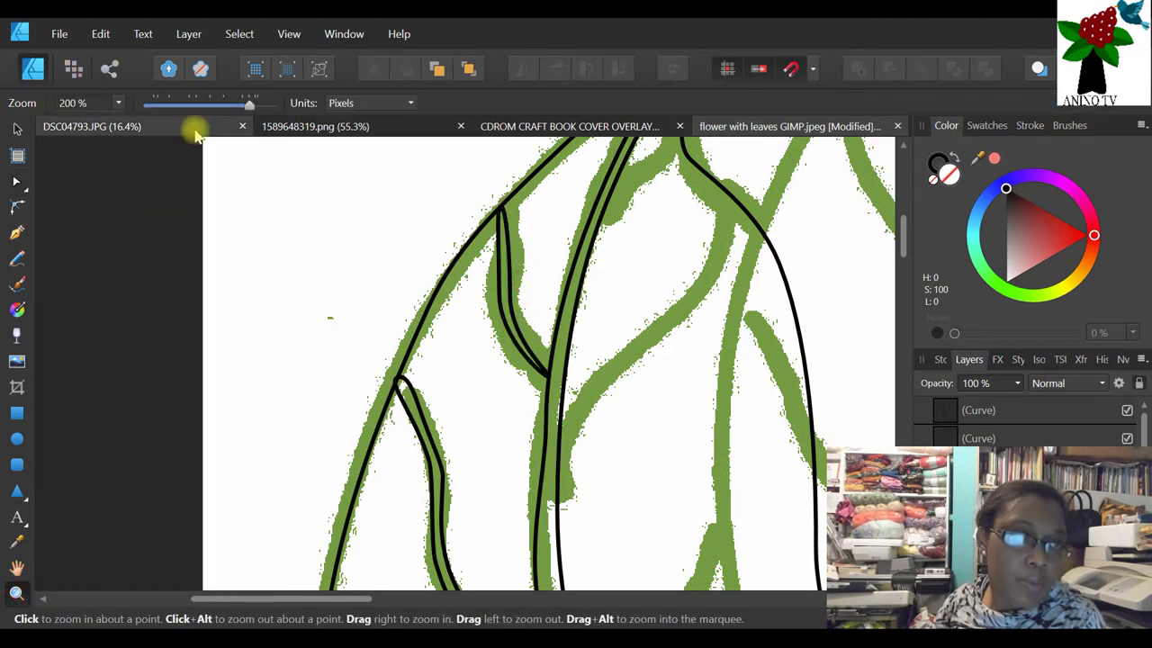
- Duplicate the small left-leaf vein curve, move the copy up to the leaf tip, and zoom in
left_click_drag(188, 102, 165, 103)
scroll(482, 421, "down", 1)
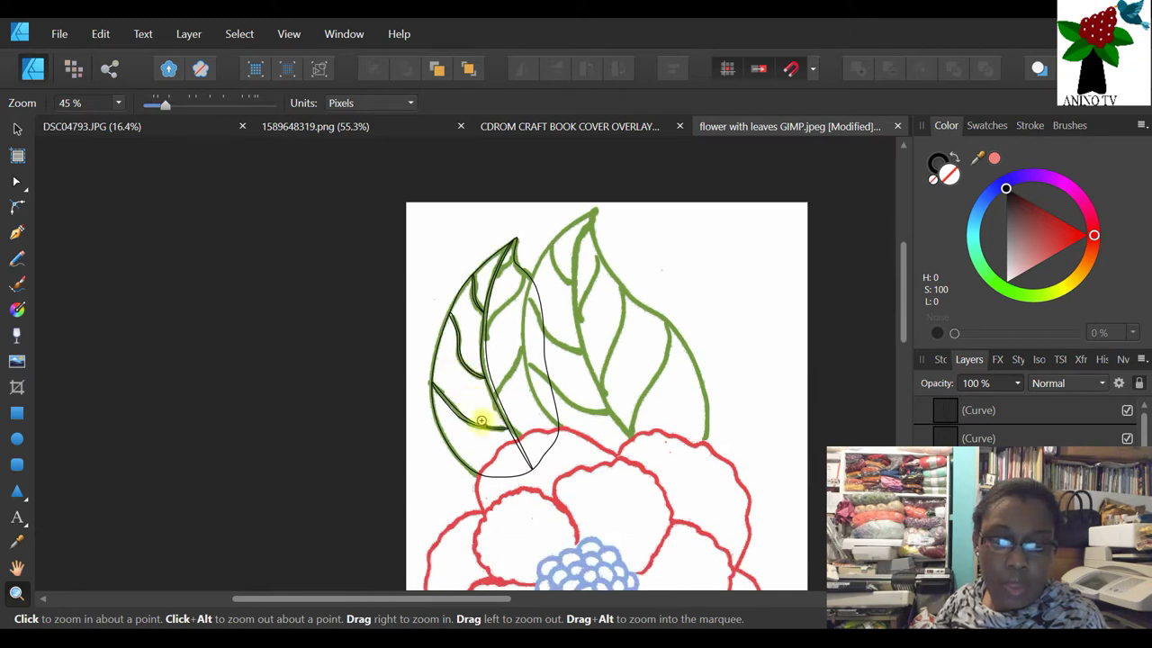
scroll(445, 412, "up", 1)
scroll(444, 398, "down", 1)
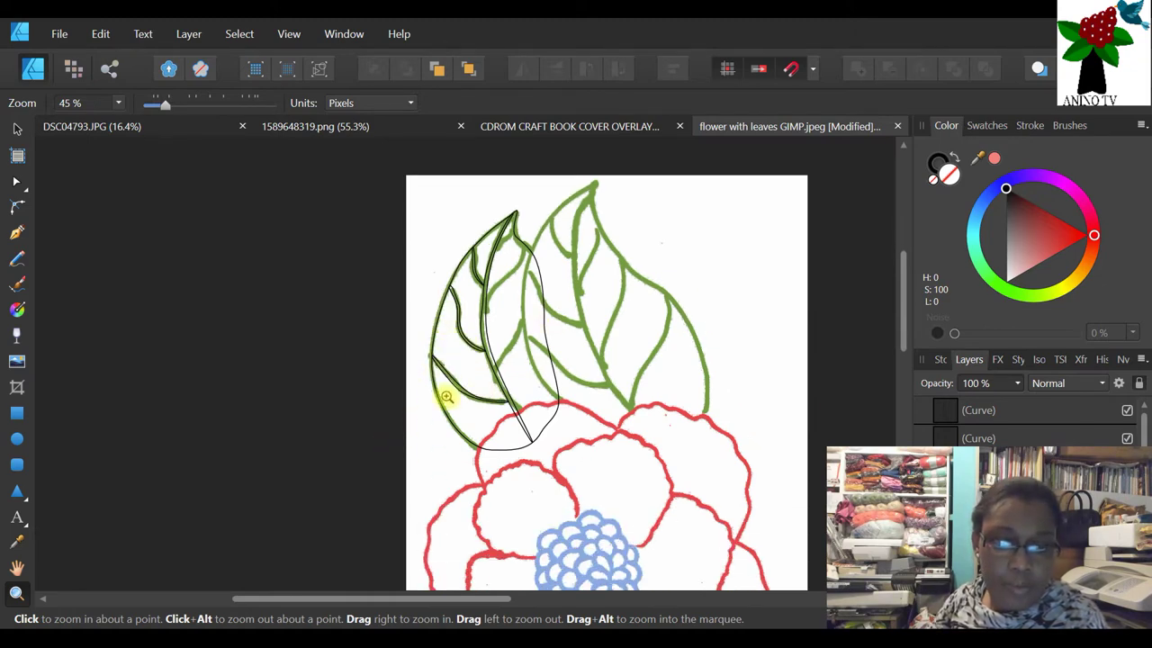
left_click(17, 131)
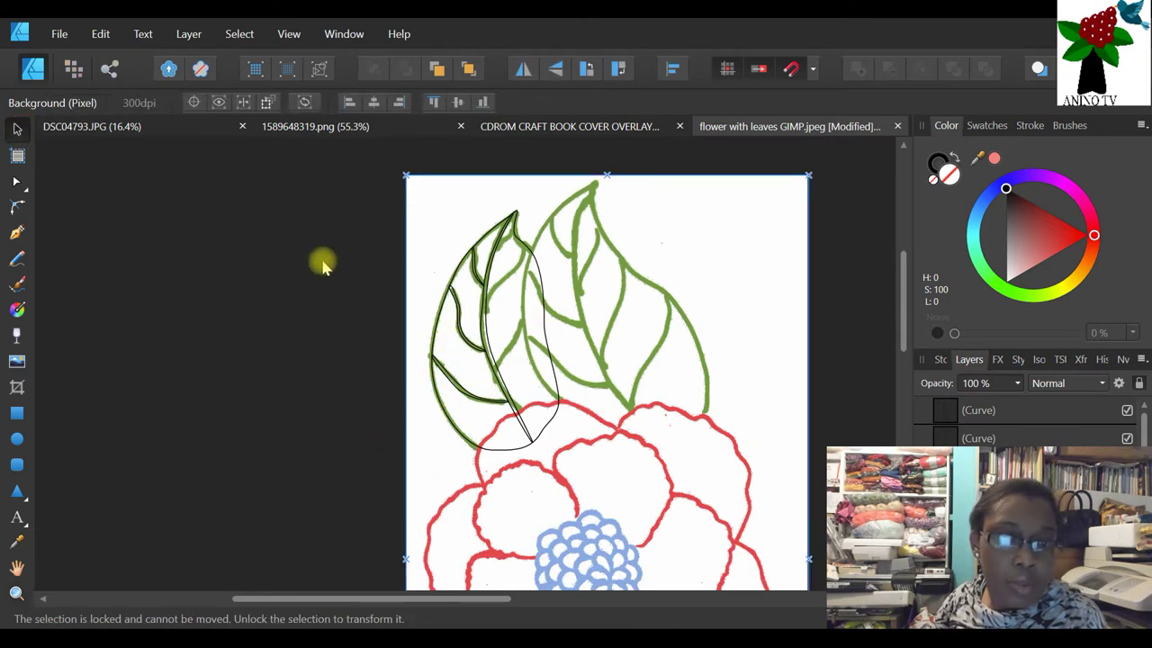
left_click(476, 271)
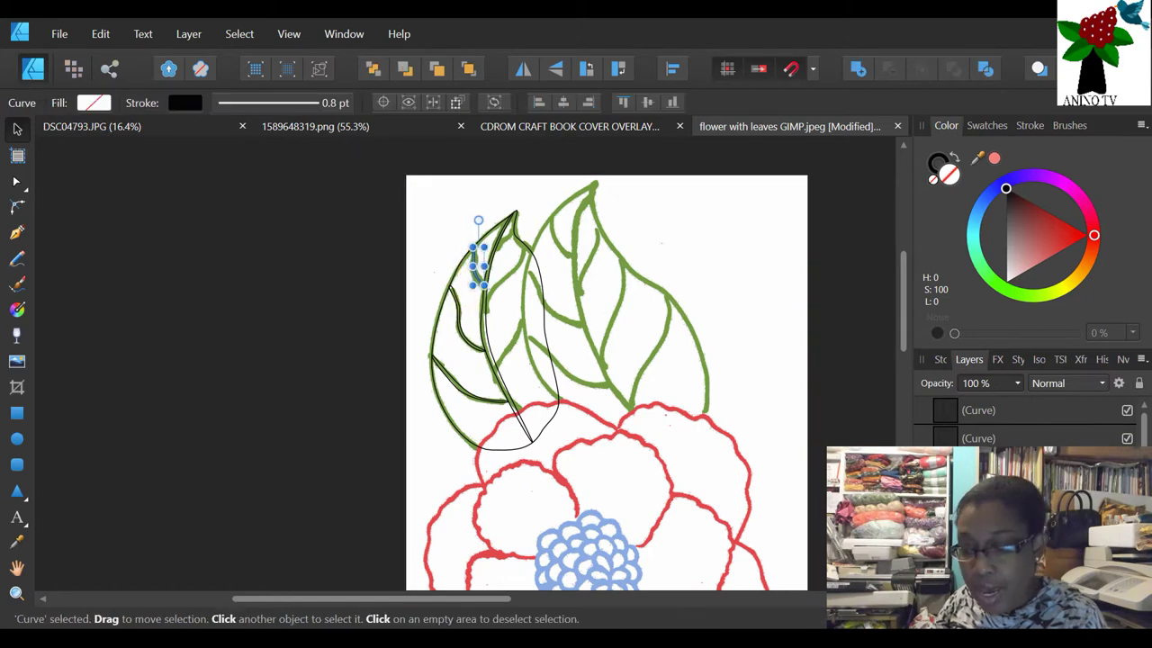
right_click(884, 446)
left_click(954, 259)
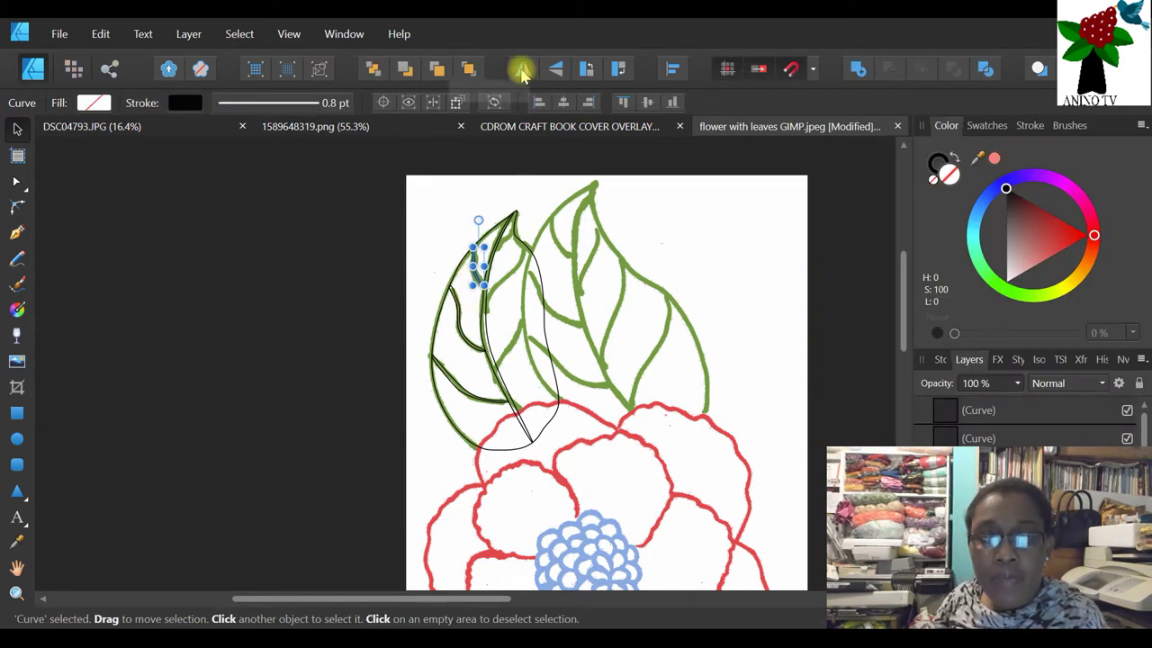
left_click_drag(478, 258, 538, 198)
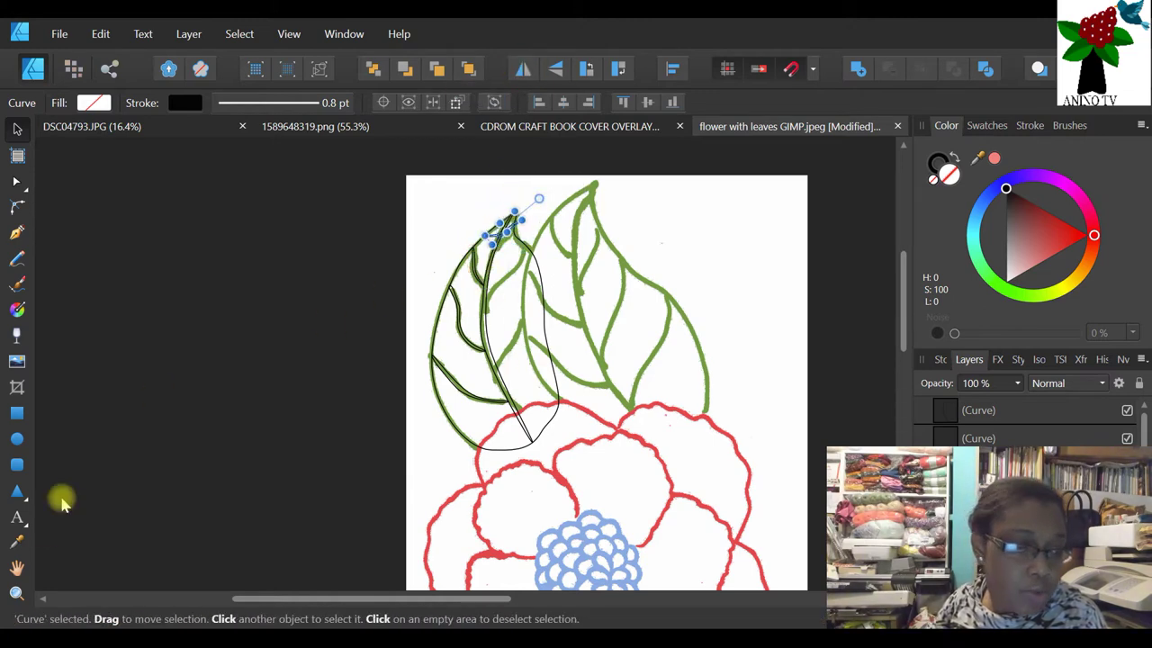
left_click(16, 594)
left_click(483, 212)
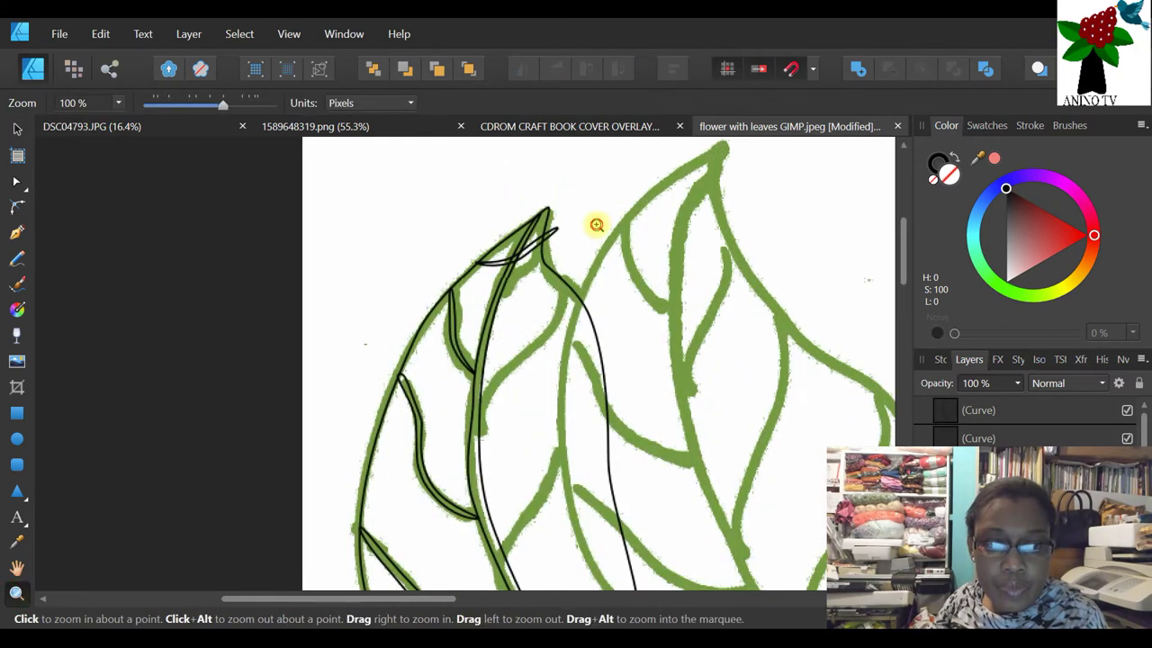
- Move, rotate and flip the copied curve vertically and horizontally onto the inner vein at the leaf tip
left_click(531, 235)
left_click(19, 135)
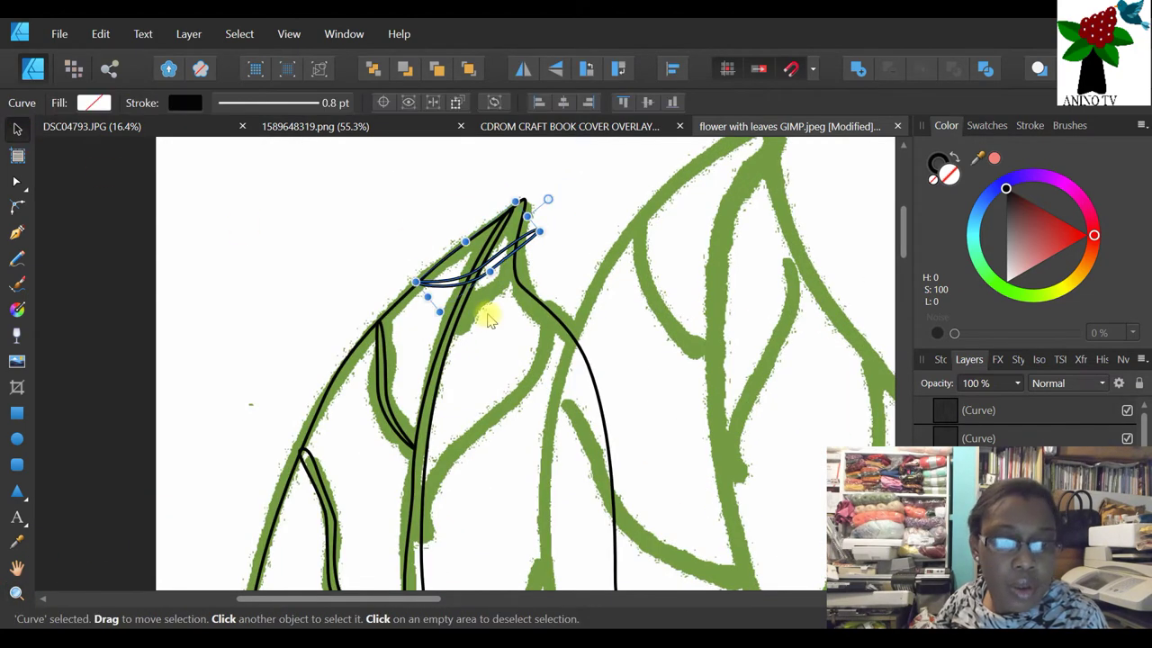
left_click_drag(438, 296, 458, 314)
left_click_drag(566, 226, 528, 197)
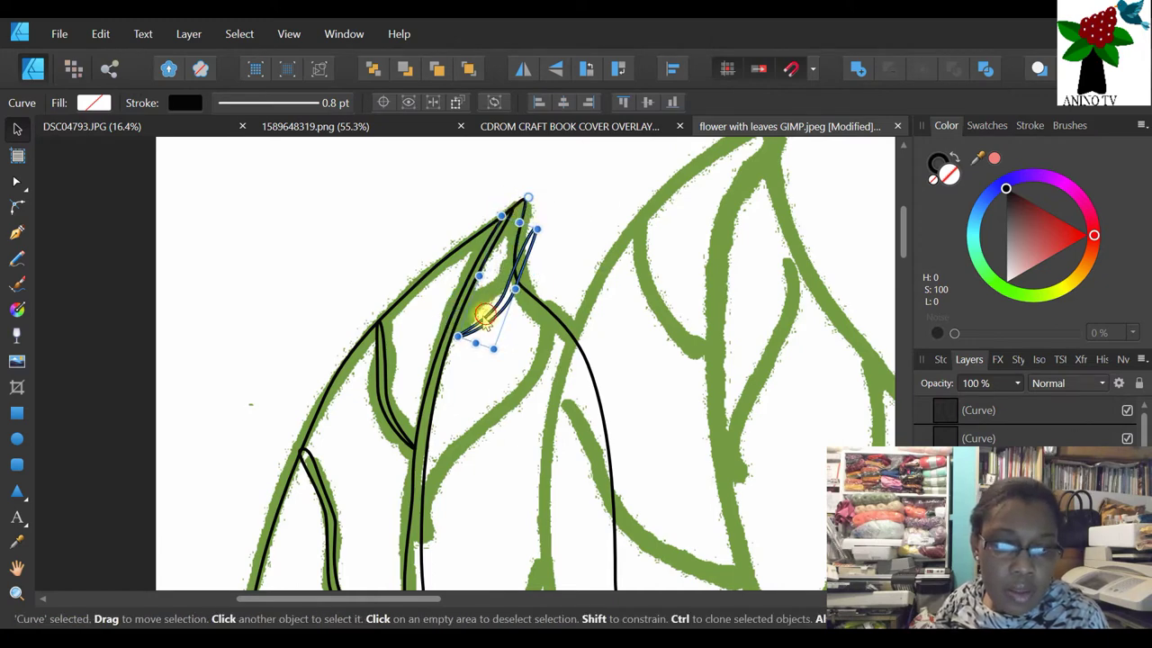
left_click_drag(485, 315, 472, 317)
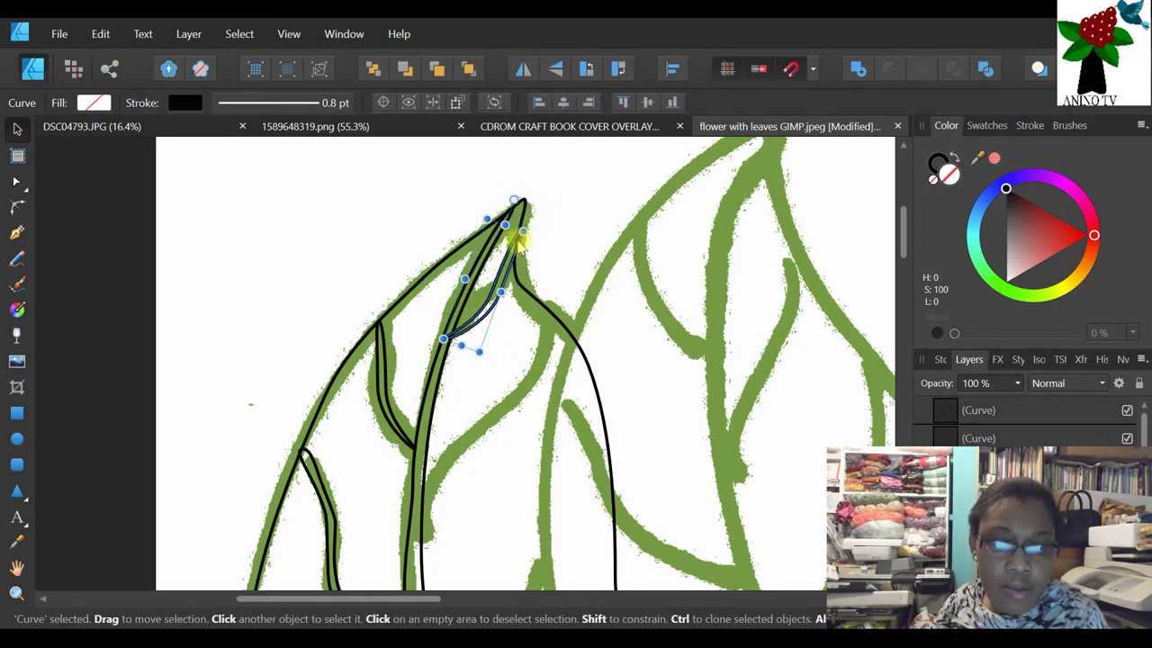
left_click(616, 69)
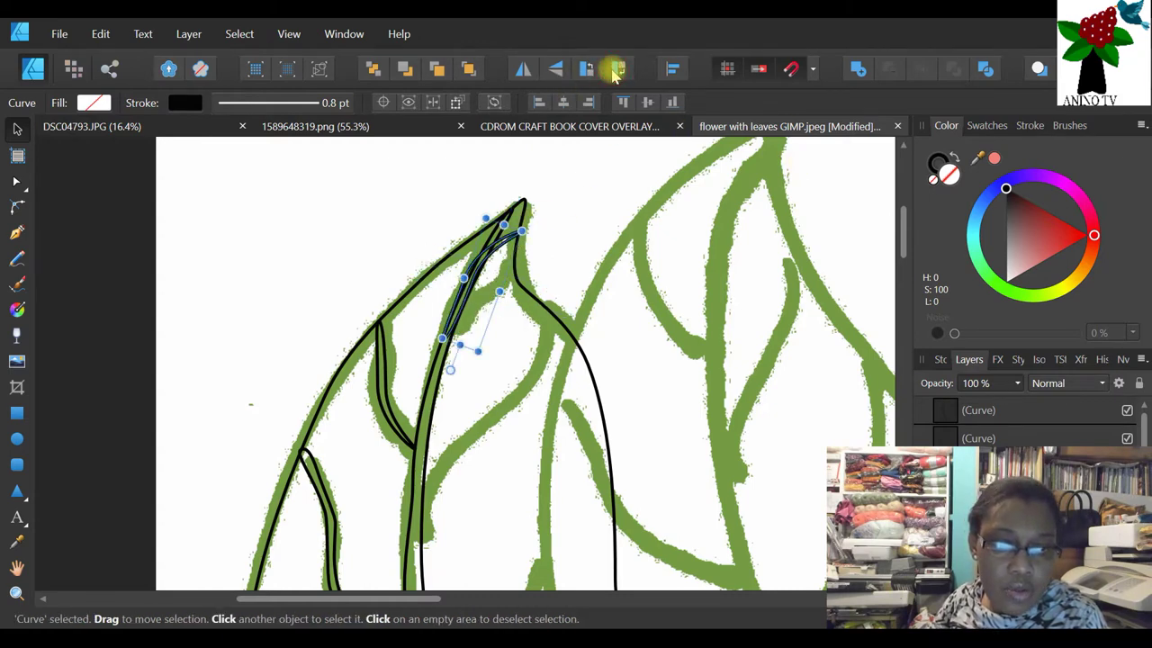
left_click(523, 70)
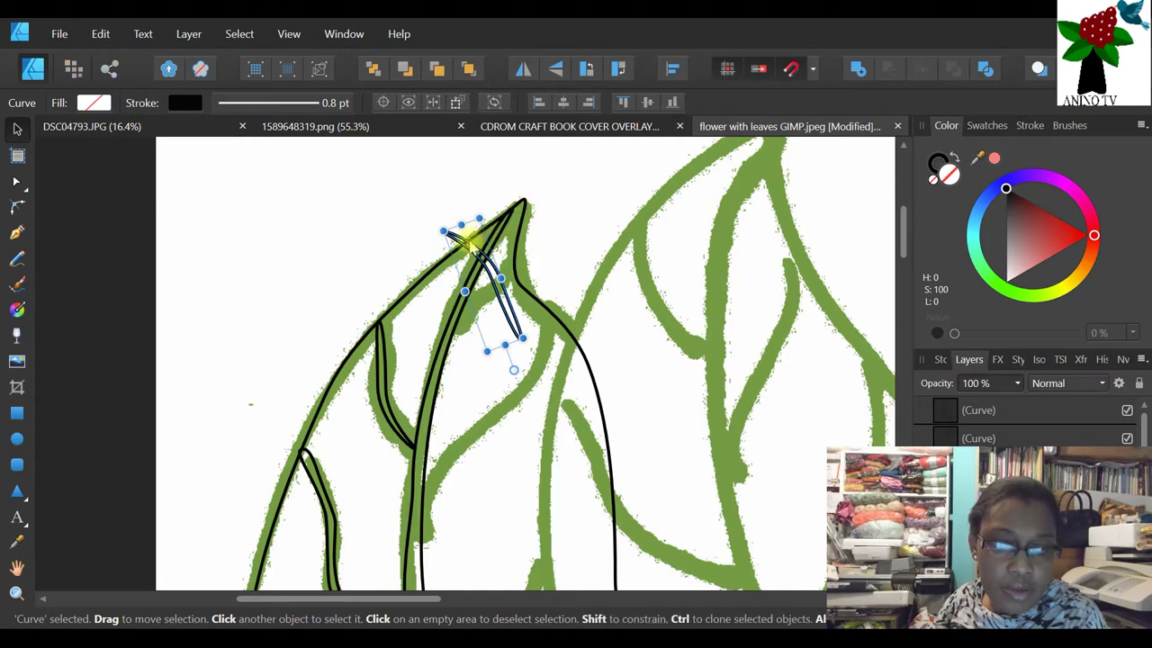
left_click_drag(512, 371, 397, 362)
- Zoom in on the leaf tip and fit the curve's top and lower end nodes onto the vein
left_click(16, 181)
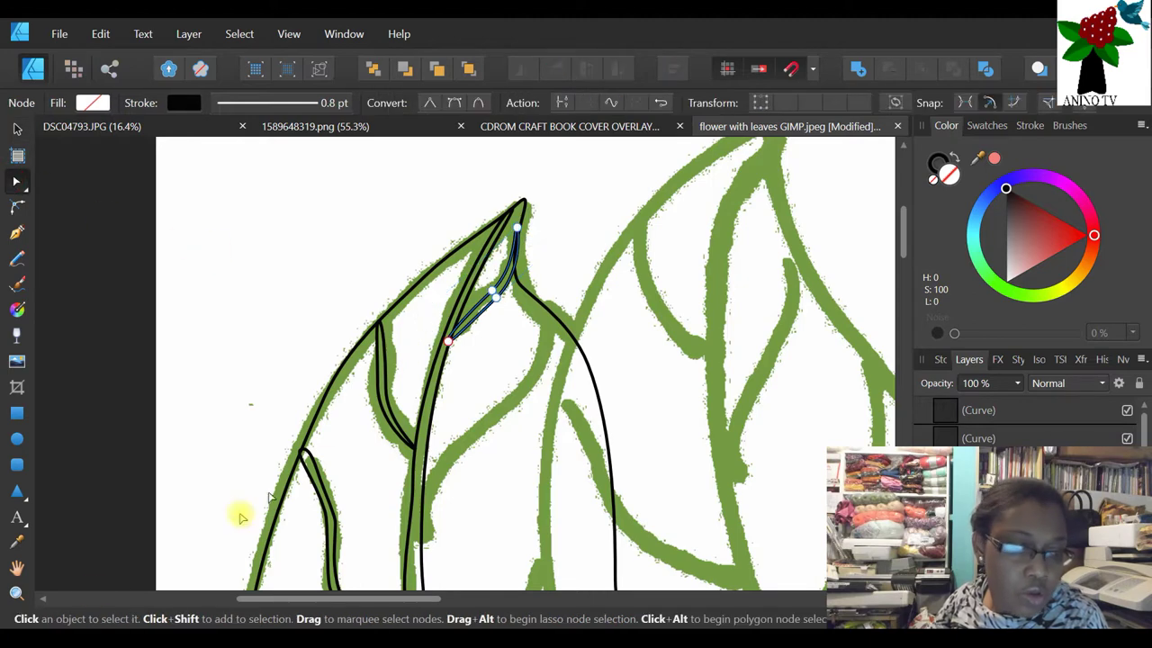
left_click(16, 592)
left_click(270, 368)
left_click(424, 275)
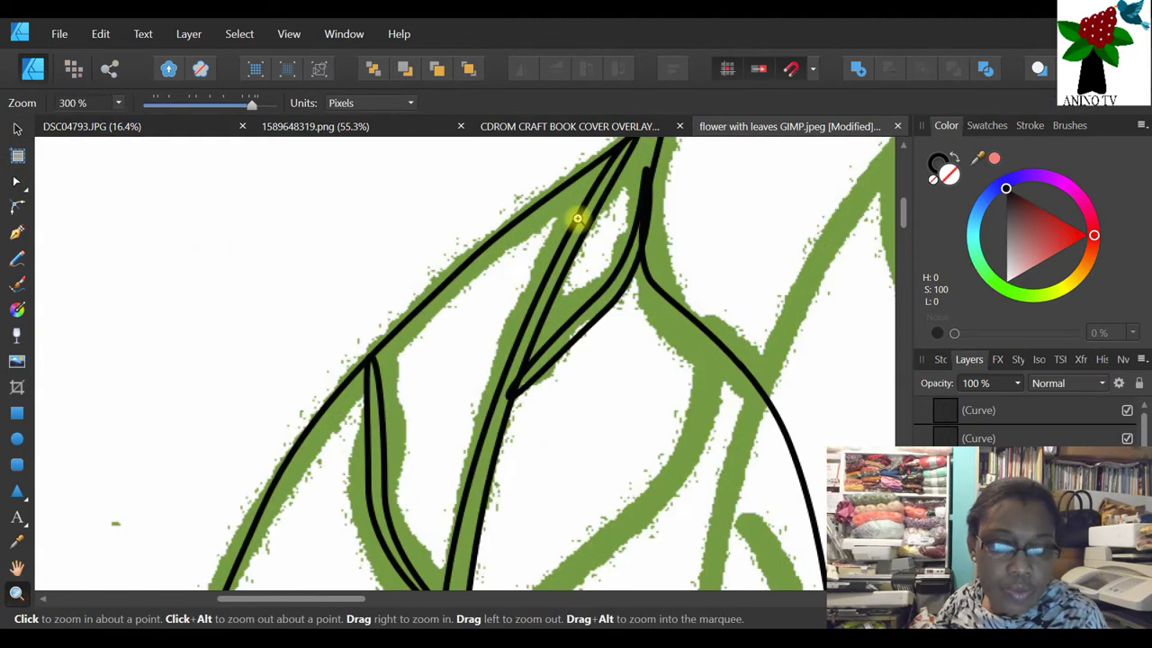
left_click(18, 181)
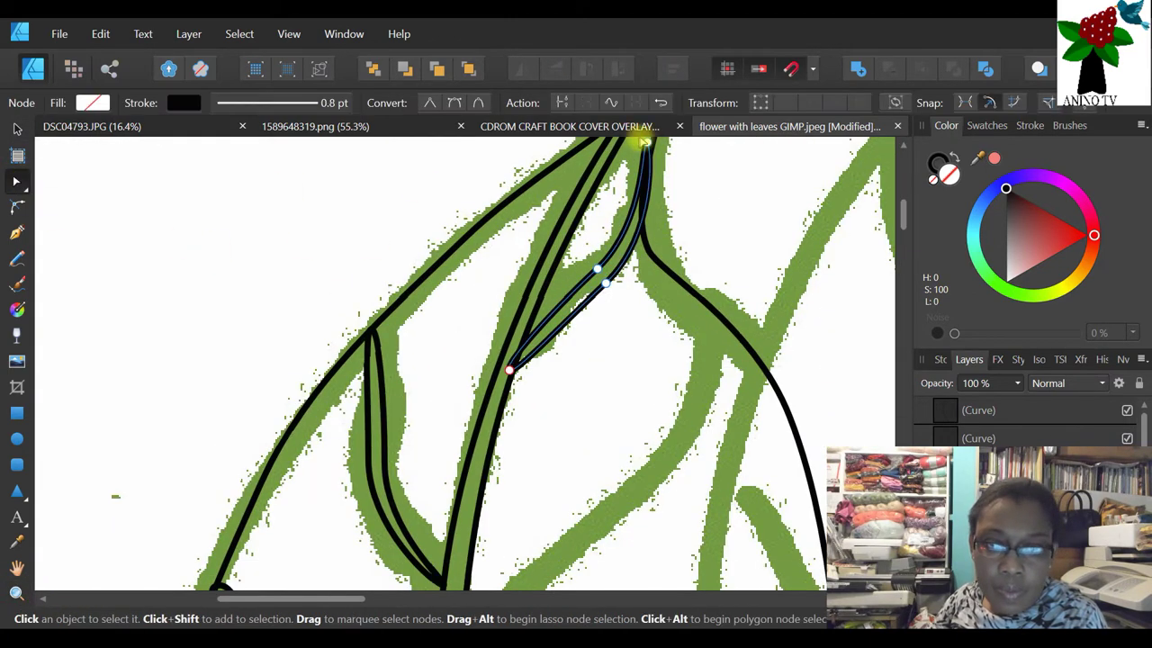
left_click(637, 161)
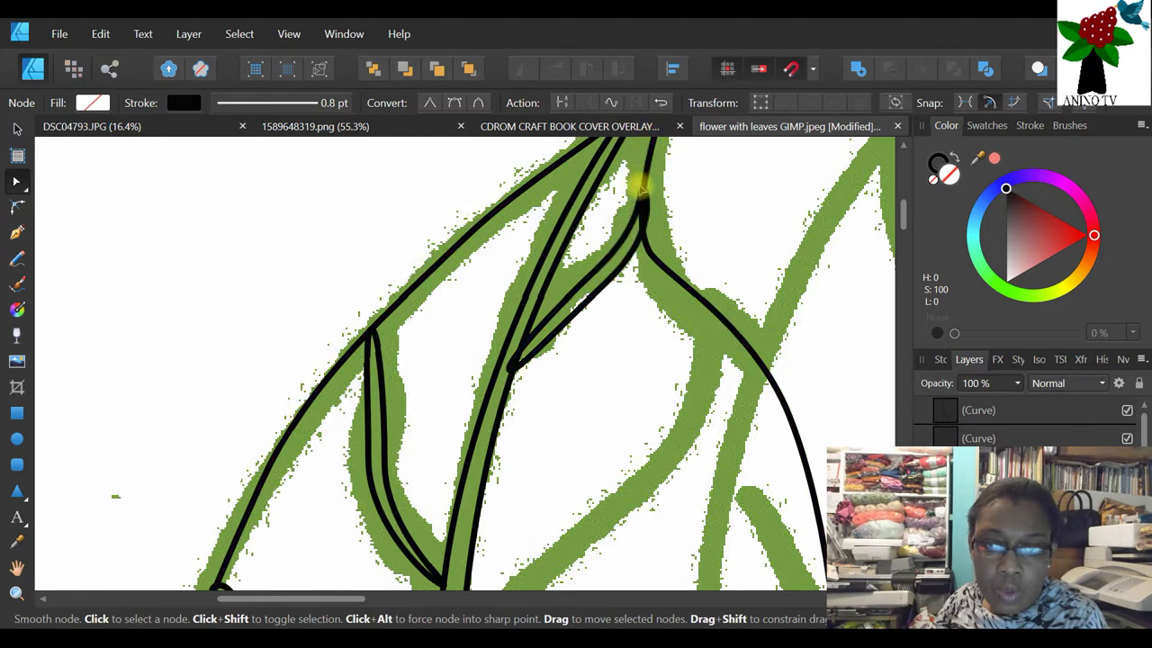
left_click(636, 185)
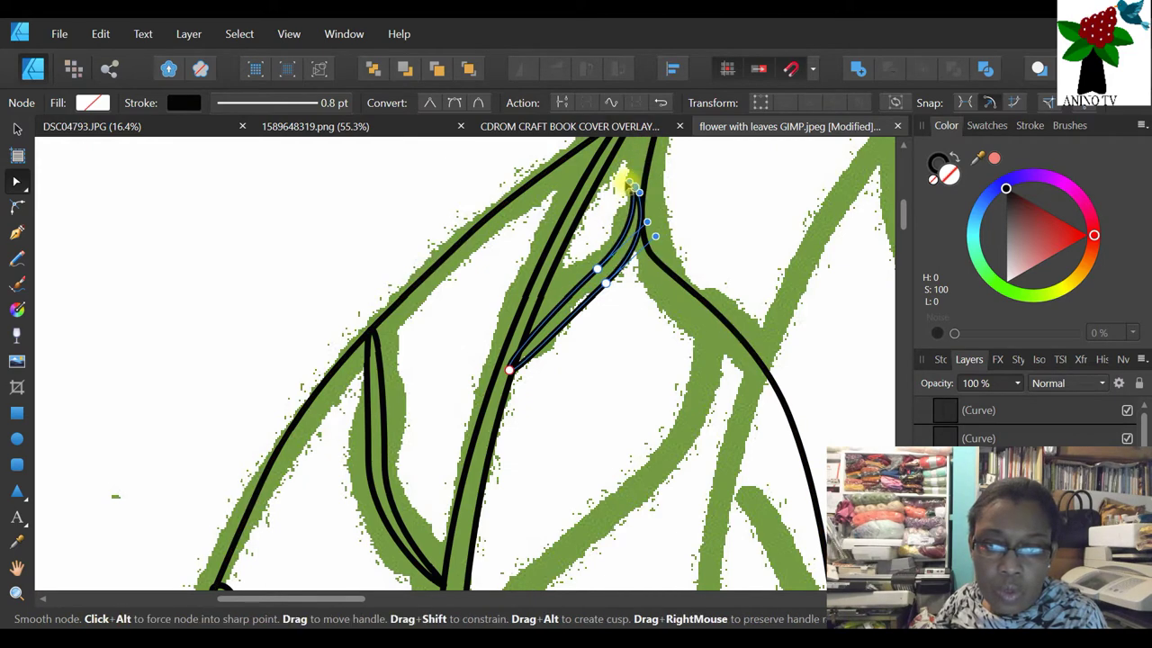
left_click_drag(638, 191, 632, 193)
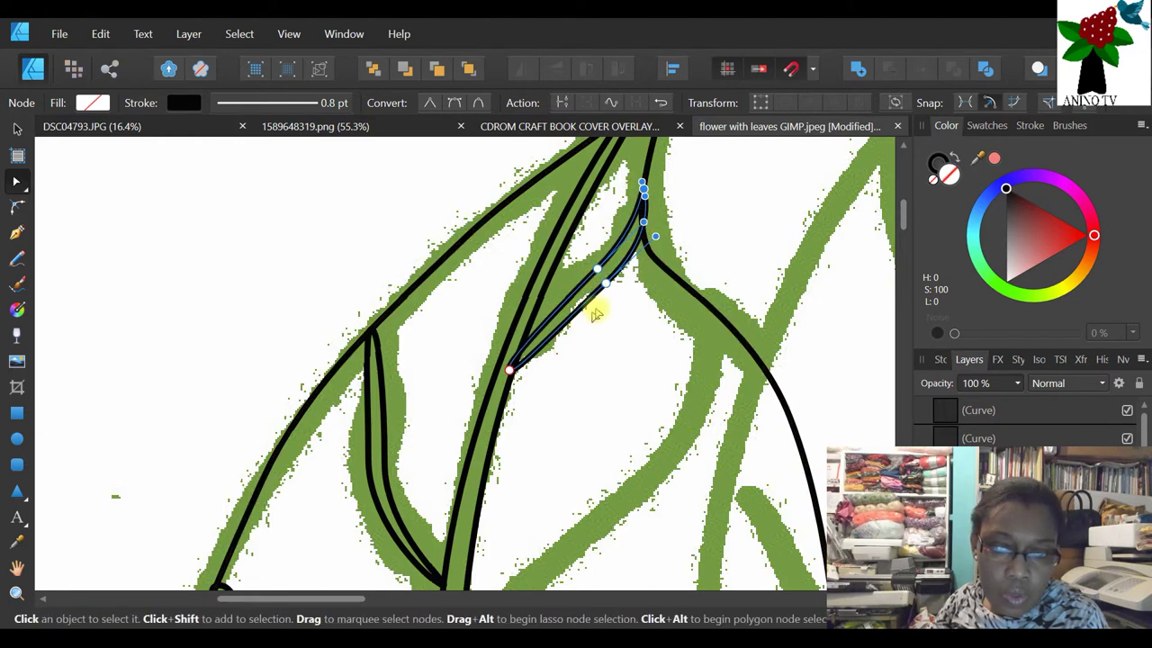
left_click_drag(508, 369, 532, 341)
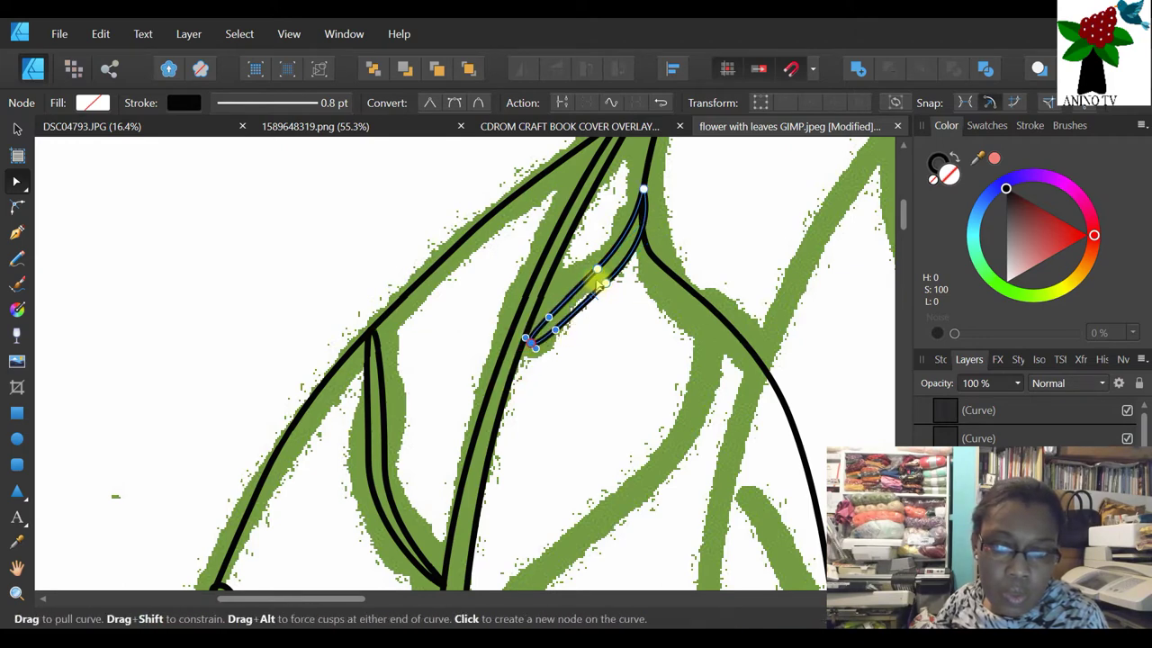
- Reshape the long leaf-vein curve's lower segment and shift that curve slightly
left_click(541, 313)
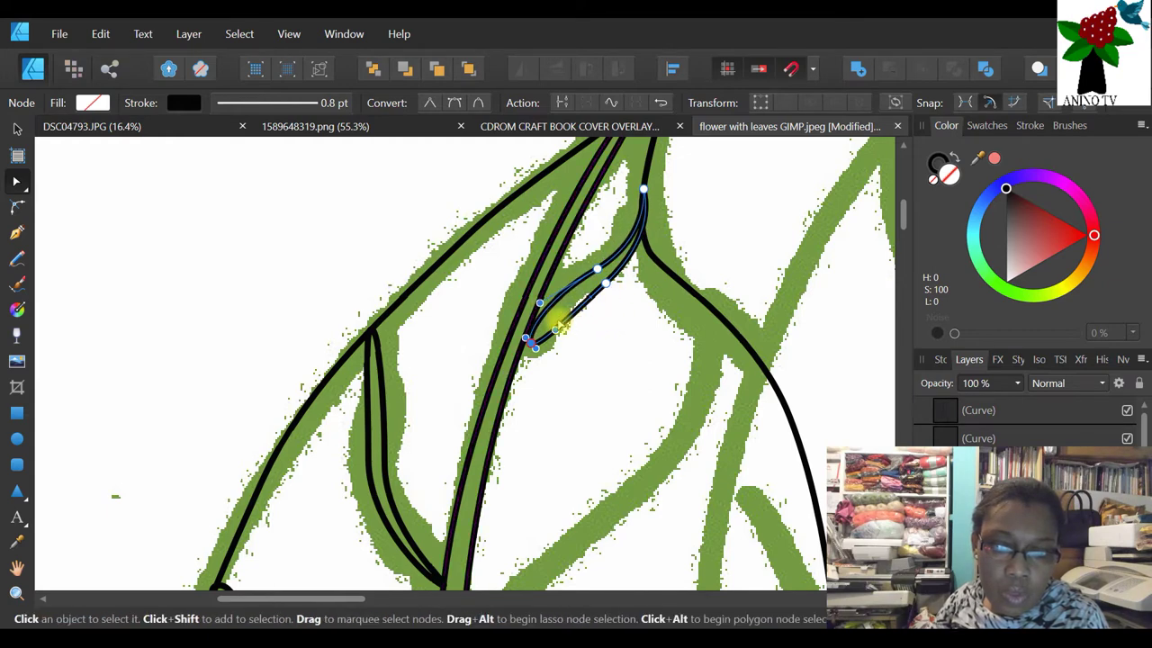
left_click_drag(548, 329, 550, 320)
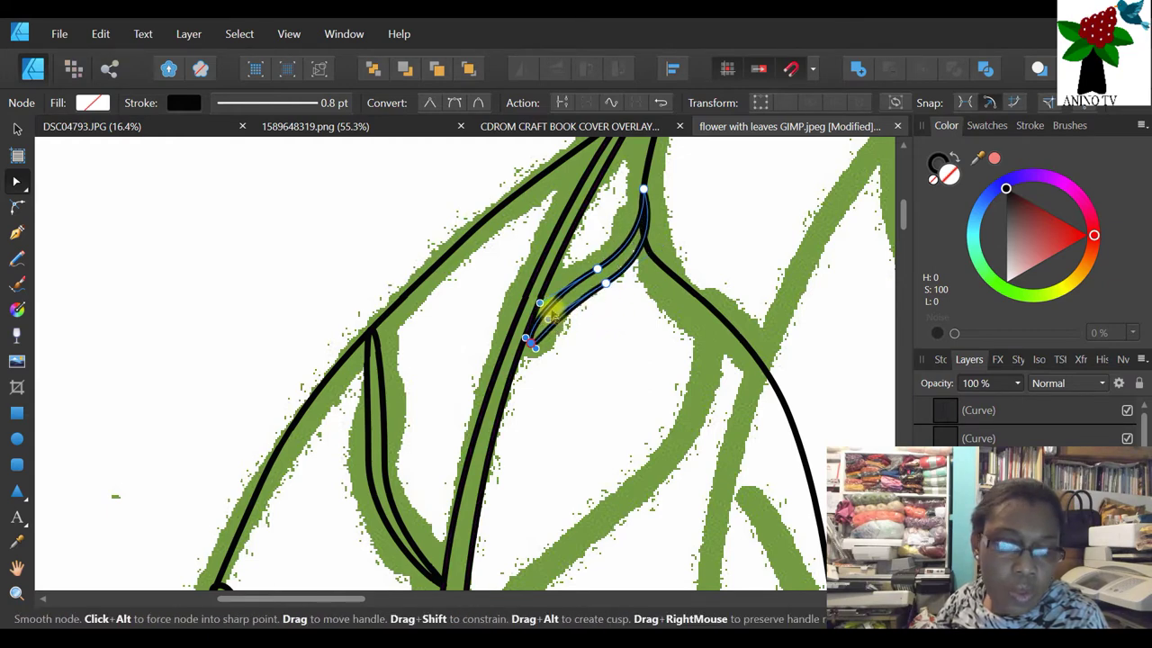
key("v")
mouse_move(596, 261)
left_mouse_down()
mouse_move(591, 250)
mouse_move(597, 265)
left_mouse_up()
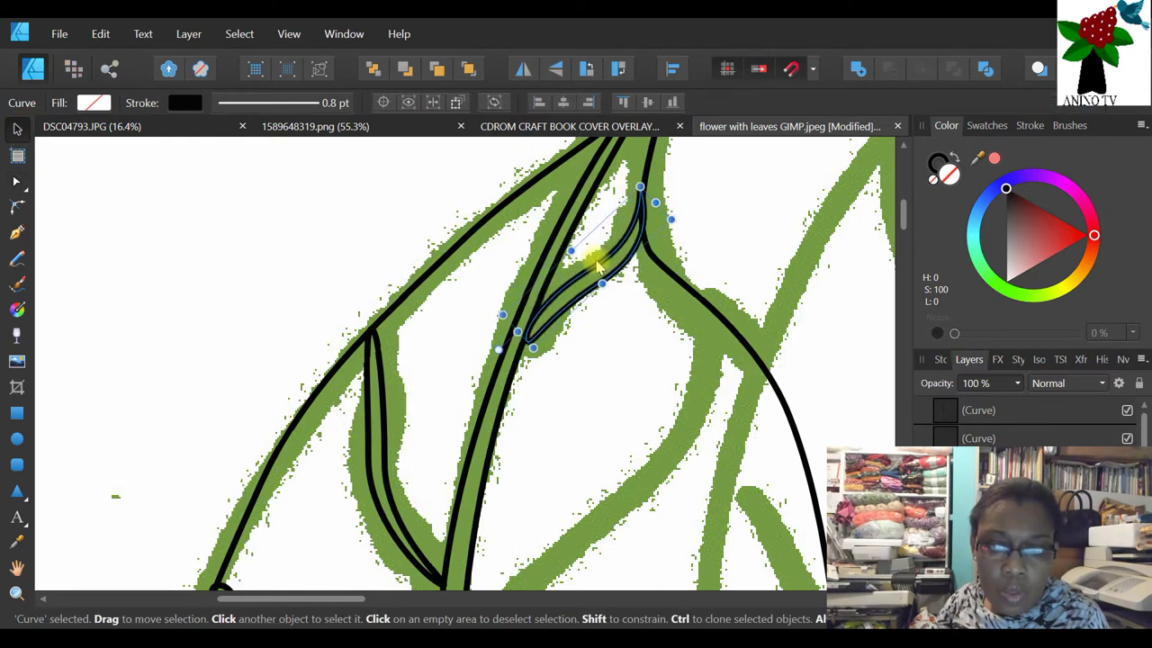
left_click(663, 206)
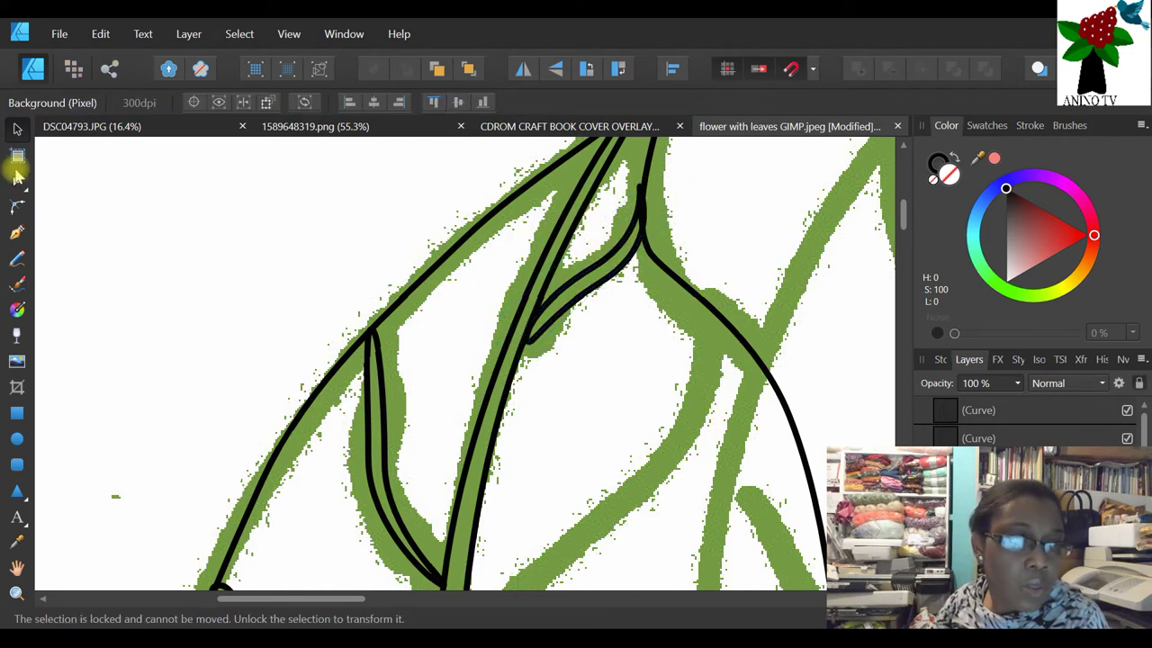
- Adjust the inner vein curve's top-node handle and add a node along the curve
left_click(15, 184)
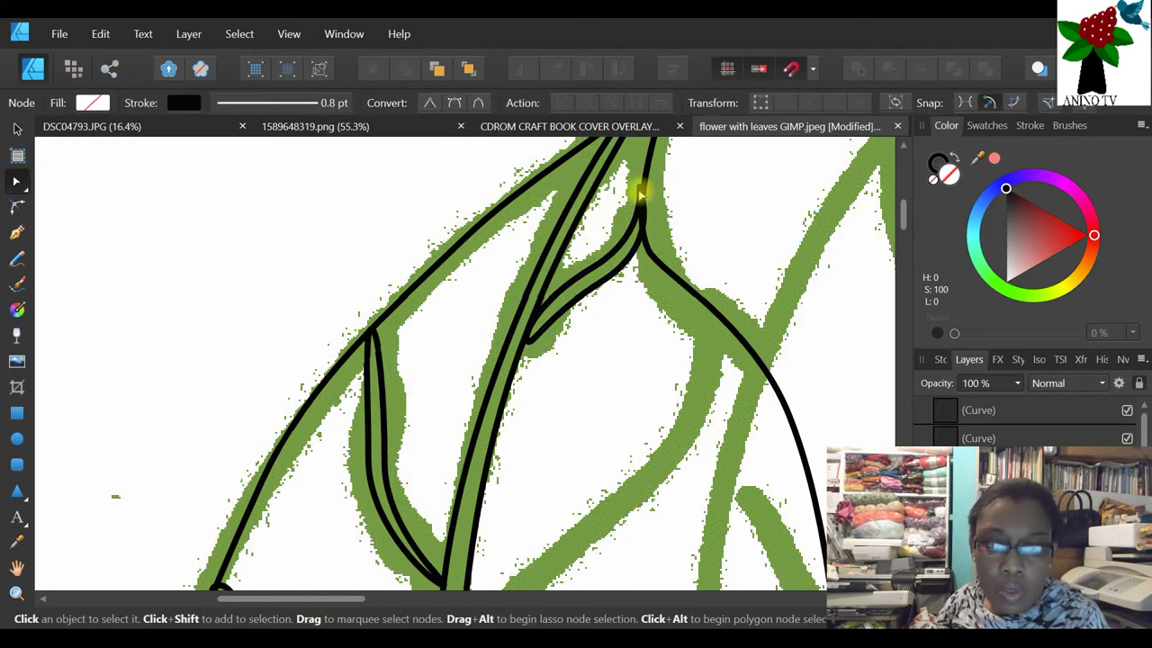
left_click(638, 192)
left_click(625, 239)
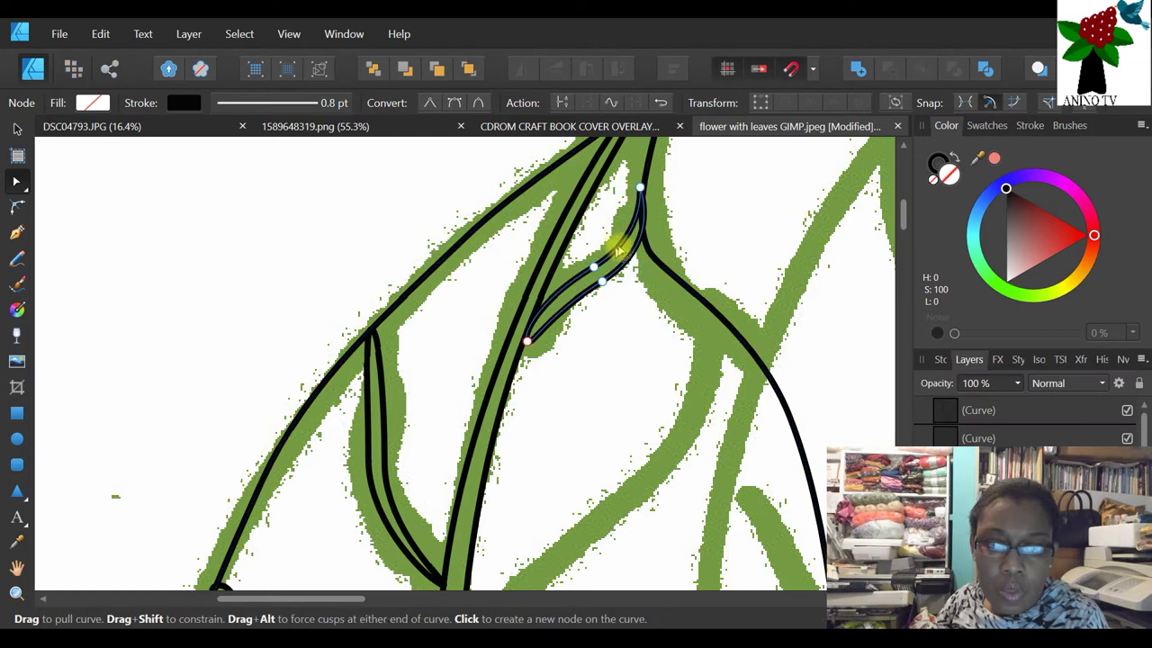
left_click(639, 189)
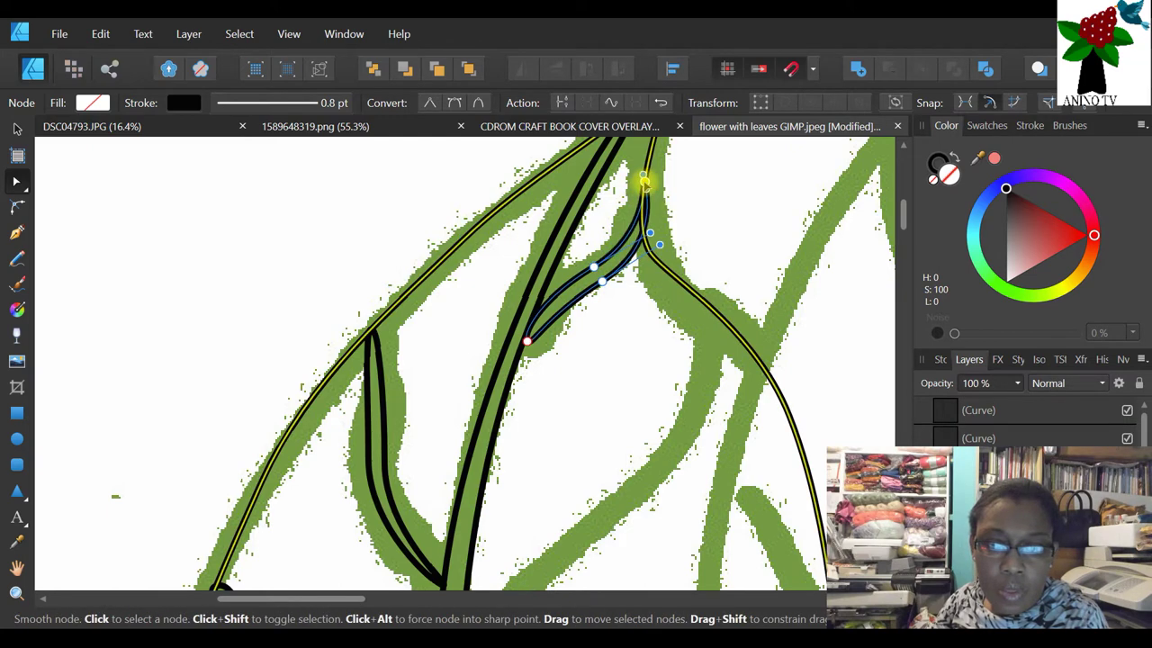
left_click_drag(648, 232, 648, 232)
left_click(625, 312)
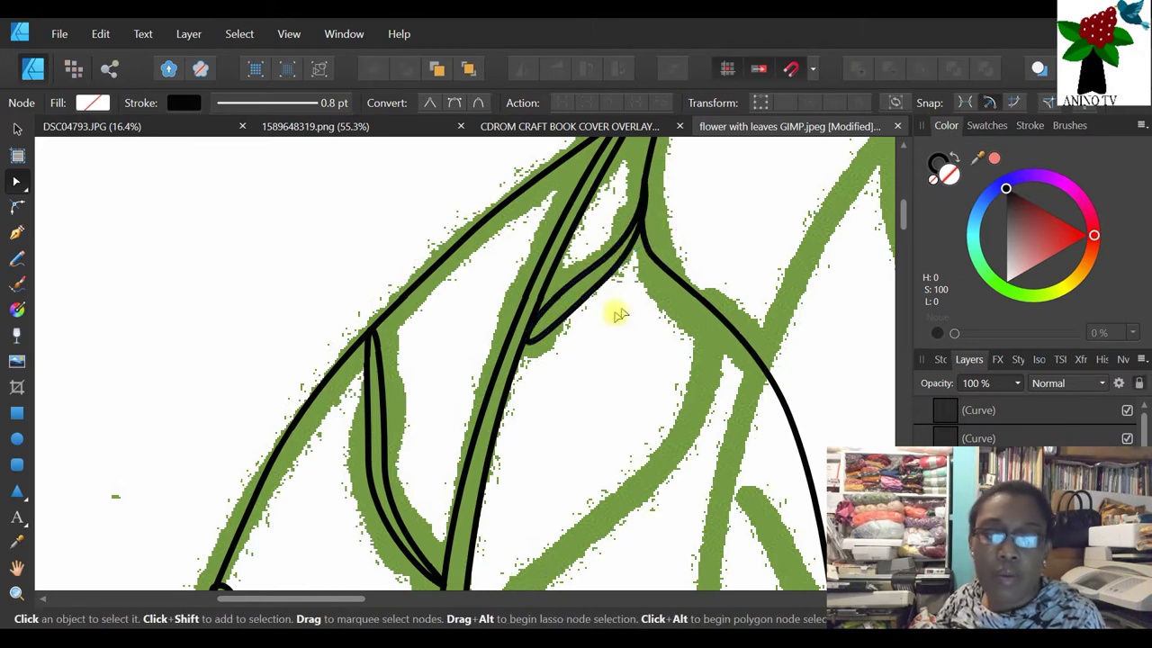
left_click(557, 298)
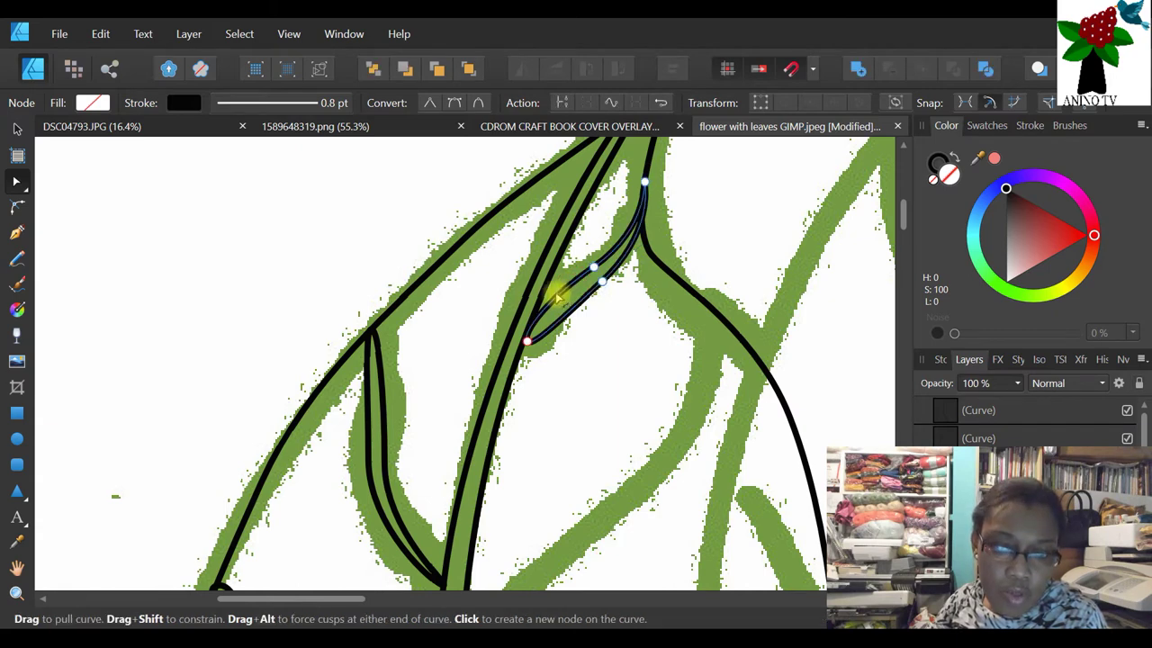
left_click(556, 297)
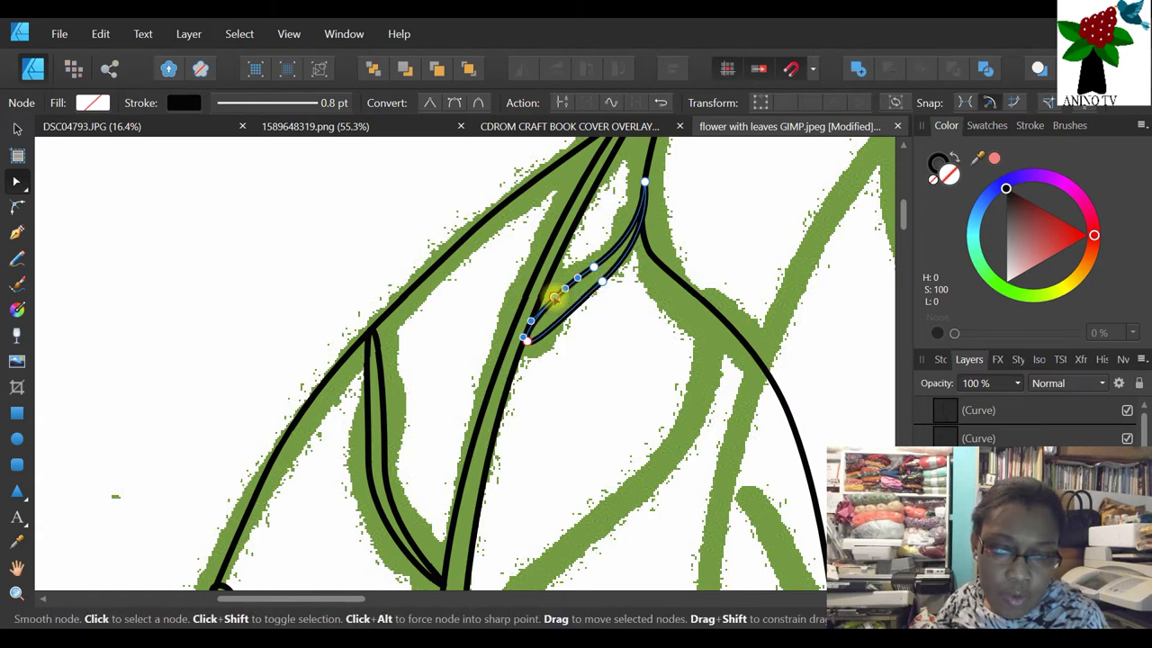
left_click(613, 360)
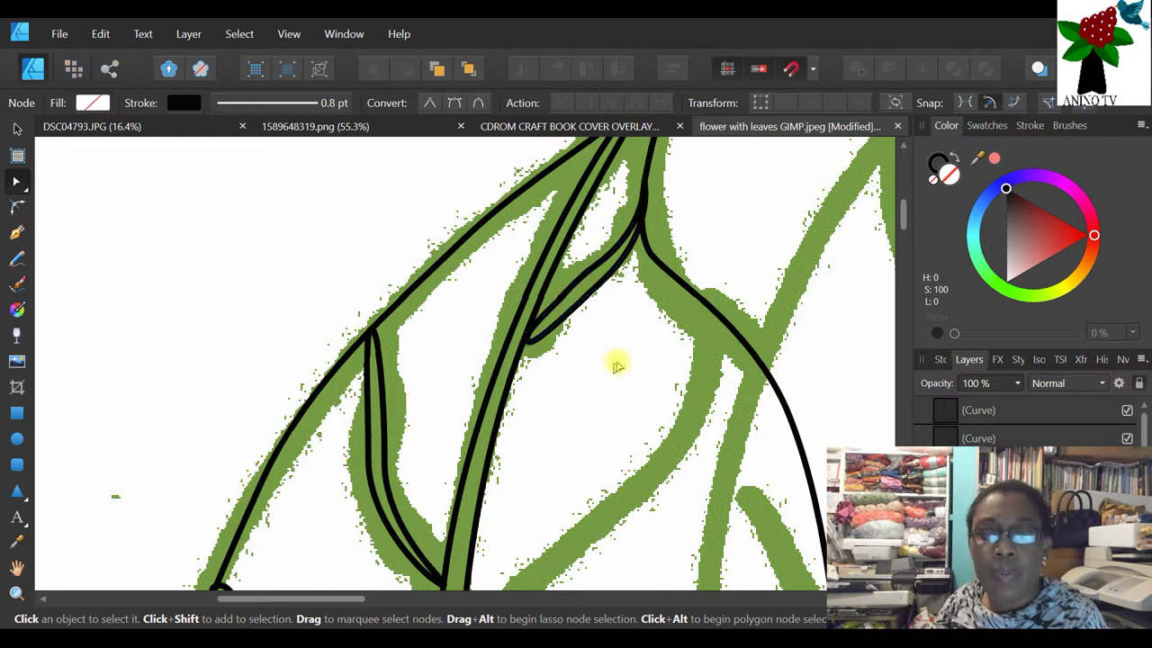
scroll(612, 351, "down", 5)
scroll(612, 341, "up", 2)
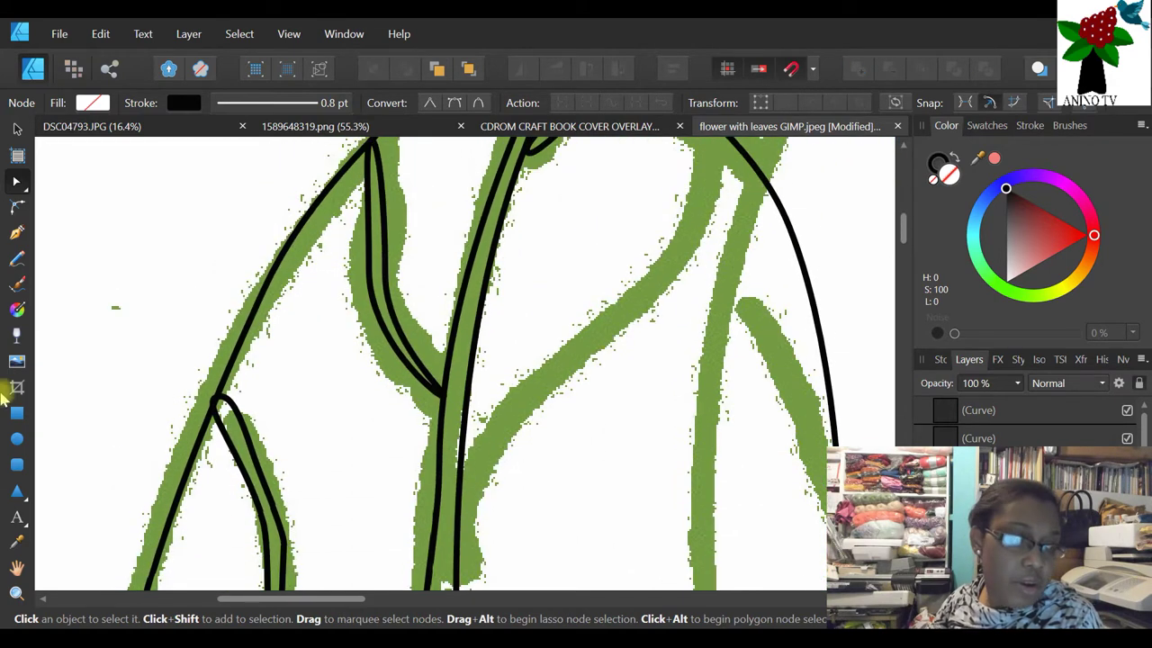
- Zoom out to 71% and drag the left leaf's small vein curve up and to the right
left_click(18, 592)
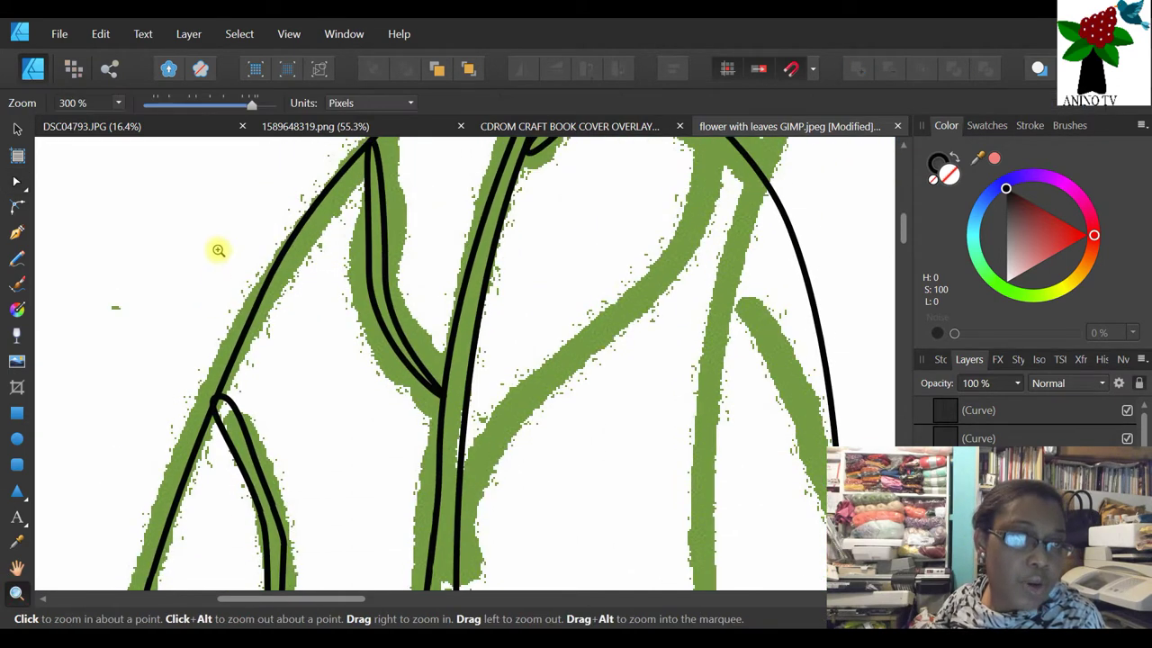
left_click(184, 107)
scroll(540, 520, "down", 2)
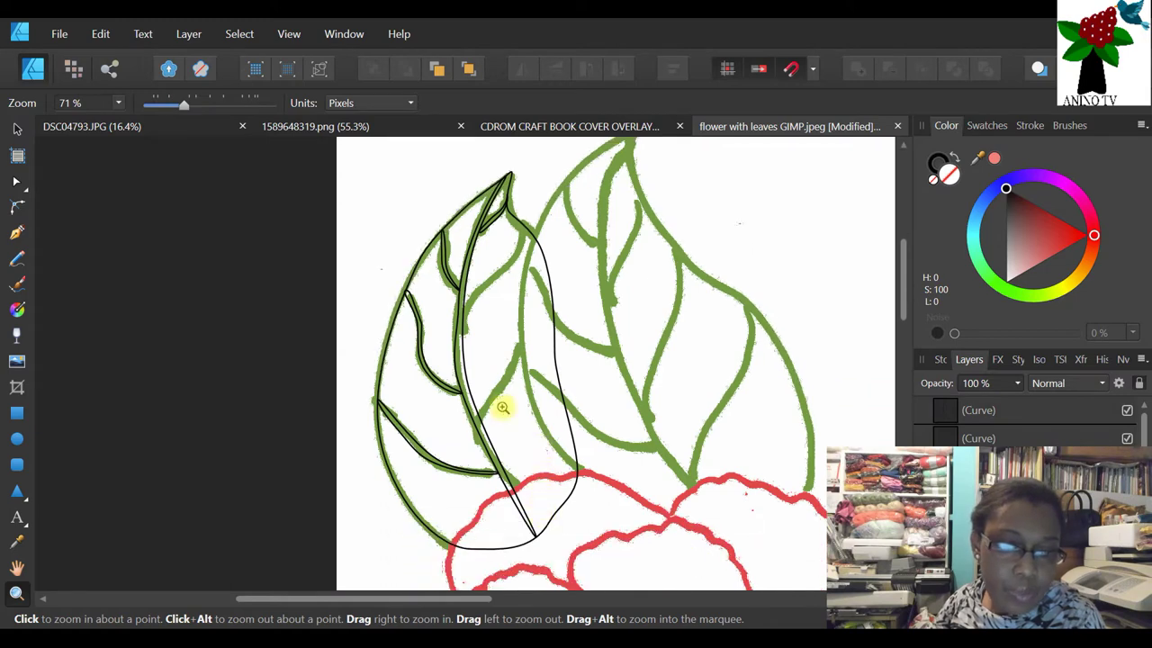
scroll(504, 406, "up", 1)
left_click(17, 129)
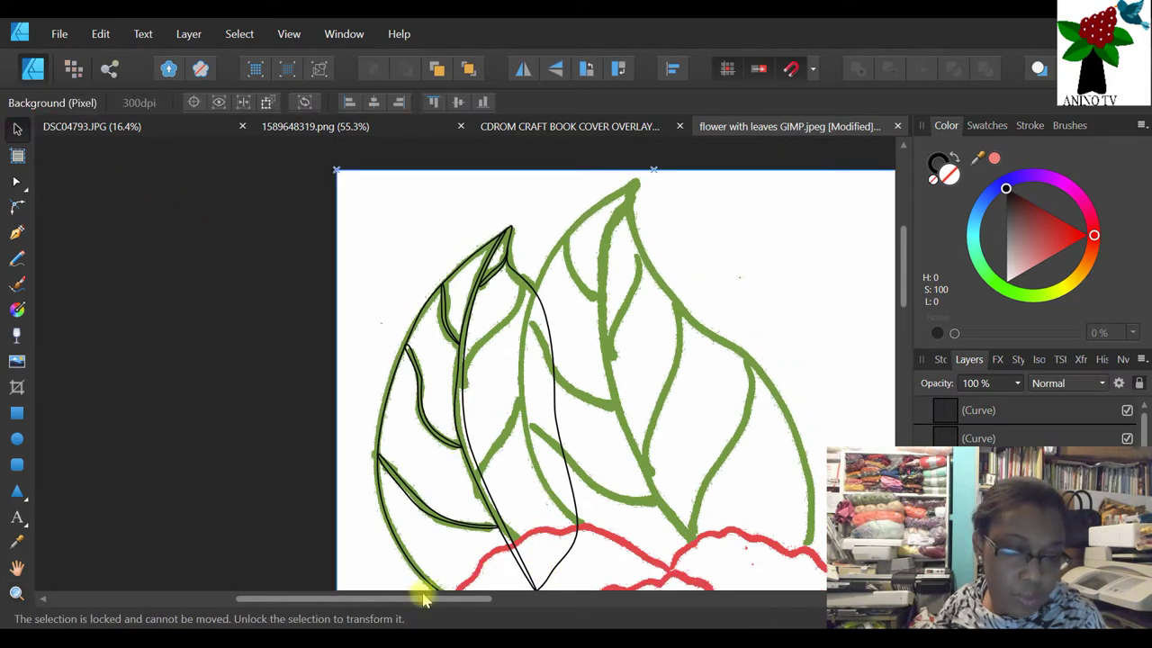
left_click(437, 428)
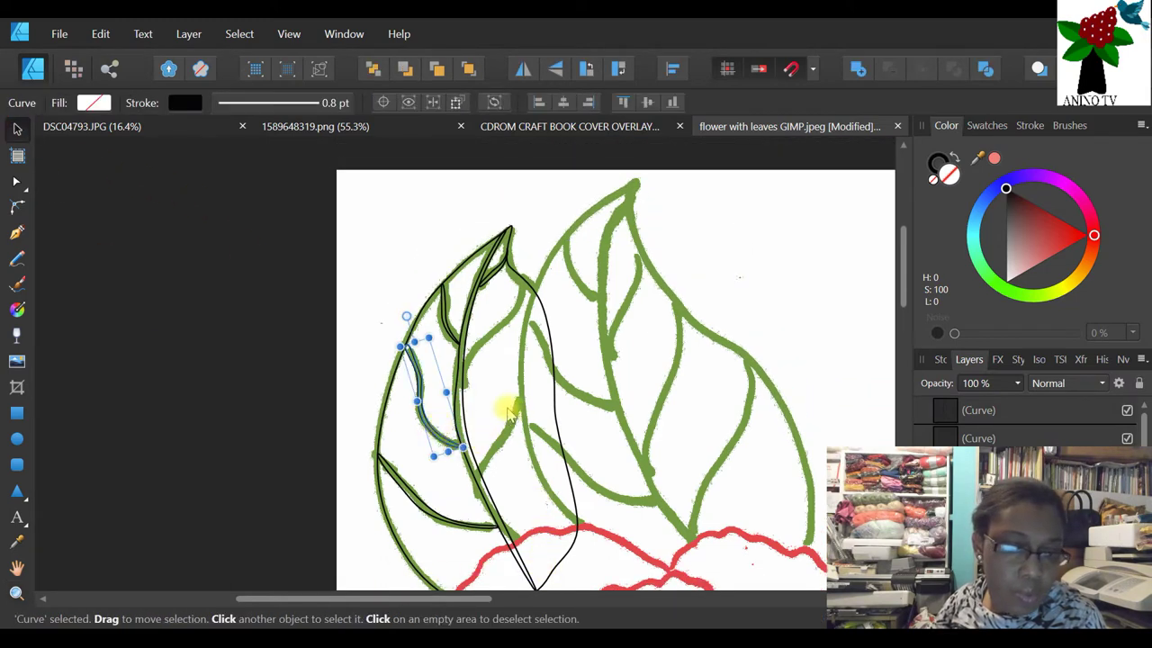
right_click(989, 438)
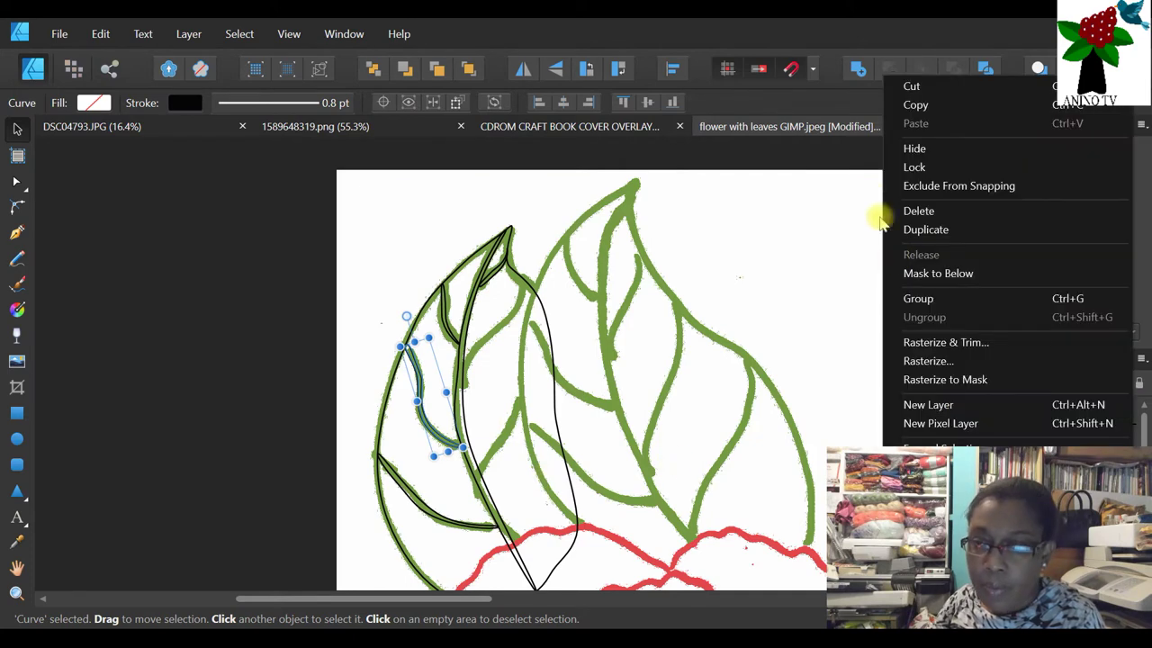
left_click(366, 380)
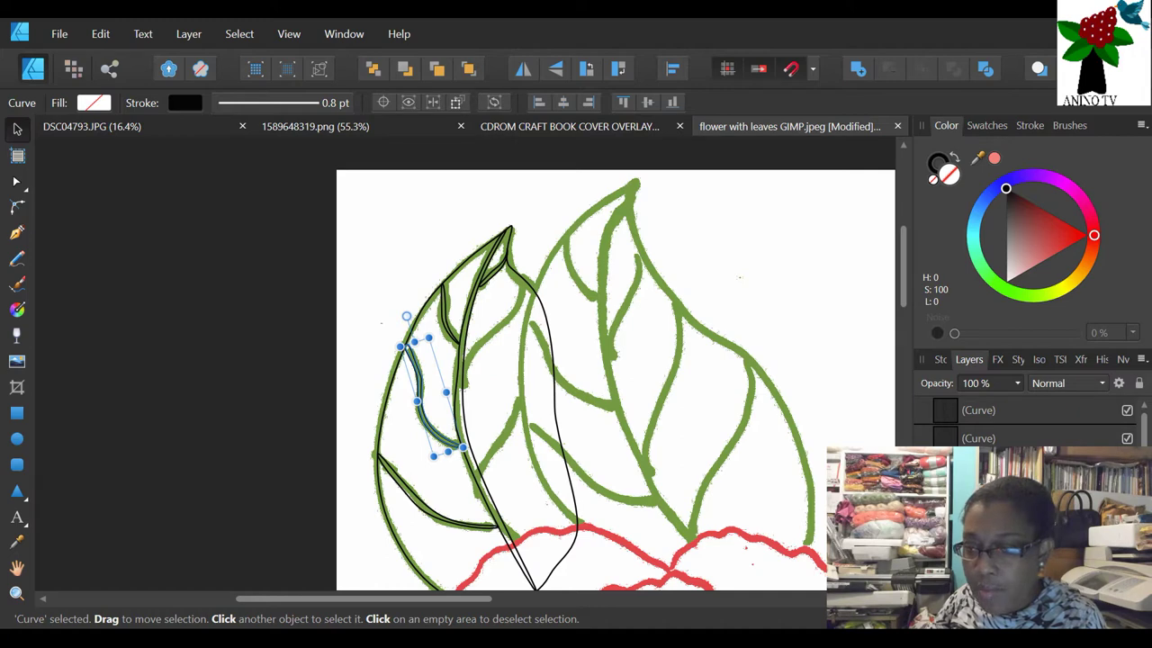
right_click(990, 438)
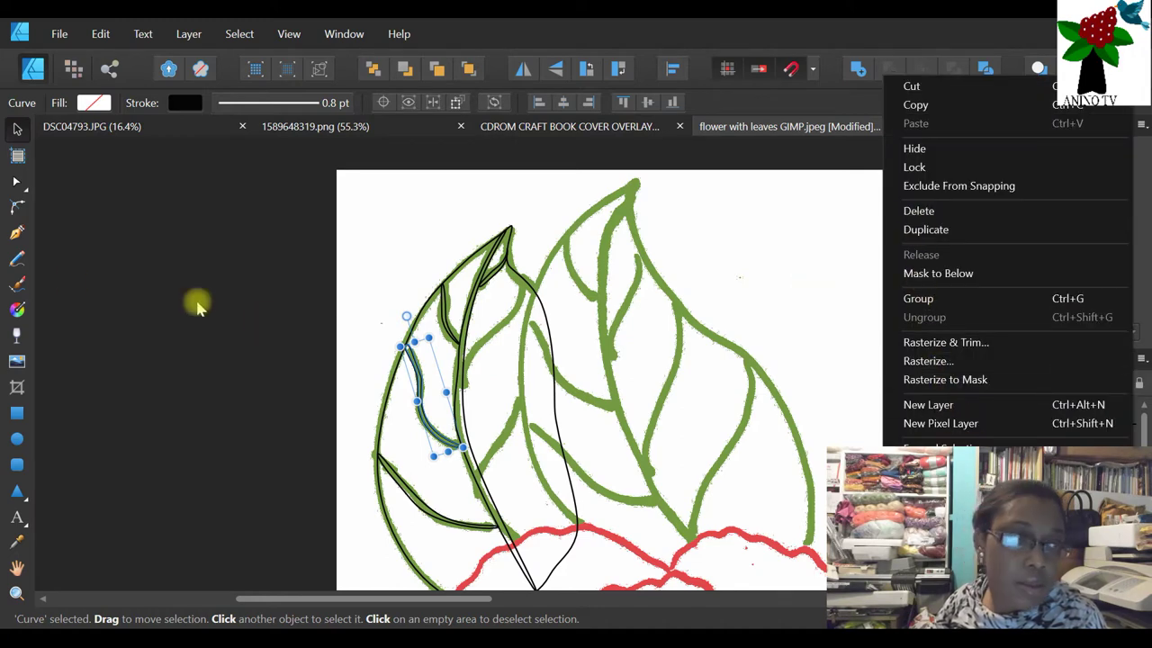
left_click(18, 129)
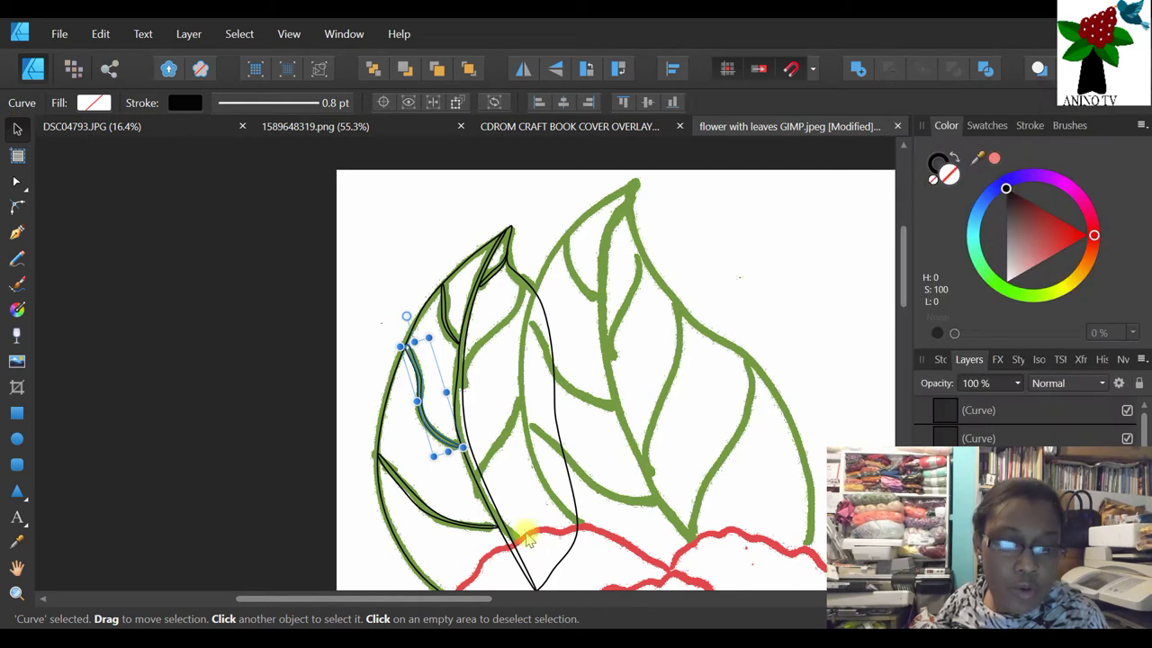
left_click_drag(423, 396, 483, 347)
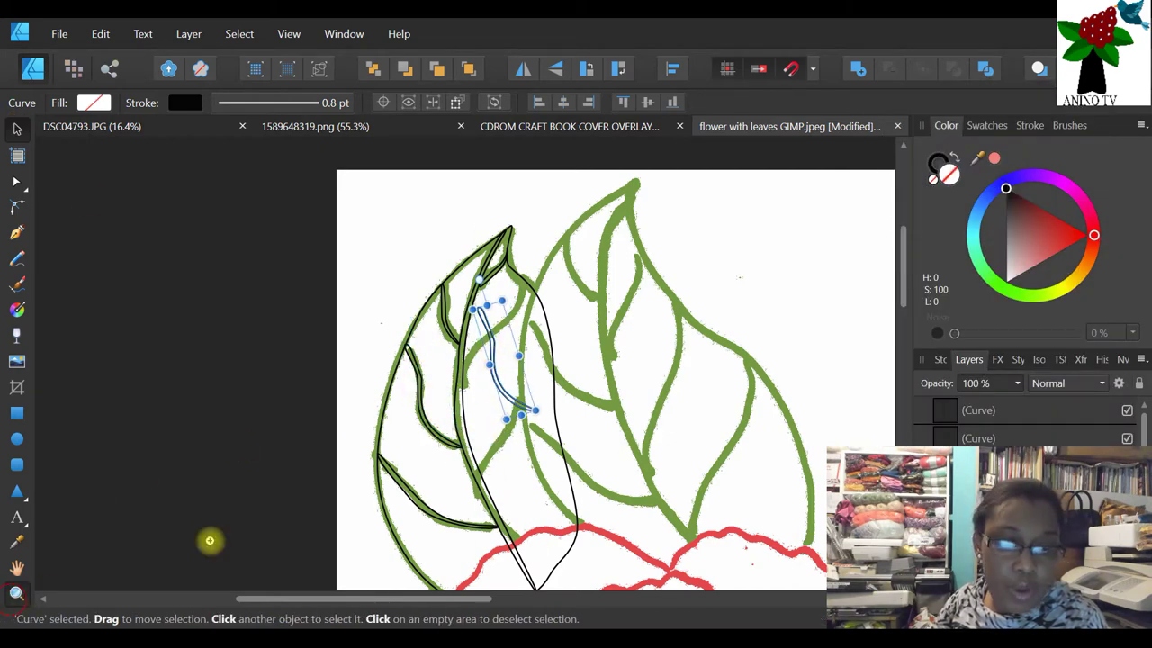
- Zoom to 200%, rotate the vein curve about 40° plus two 90° turns, and place it on the stem vein
left_click(16, 592)
left_click_drag(499, 349, 525, 339)
left_click(507, 339)
left_click(470, 352)
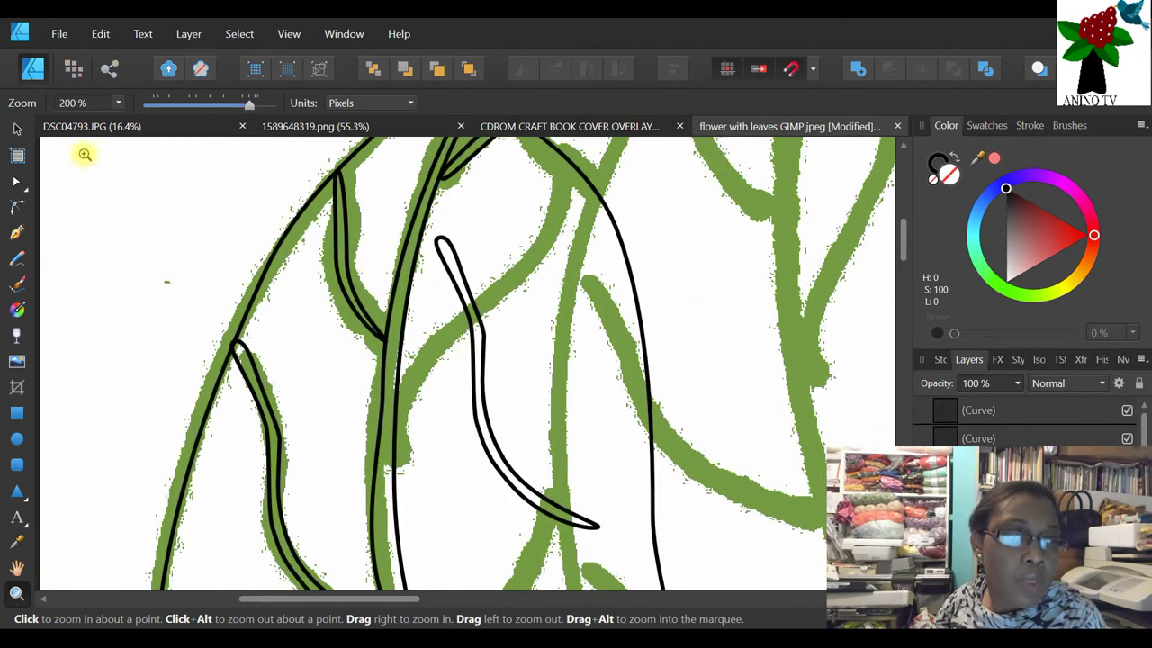
left_click(16, 128)
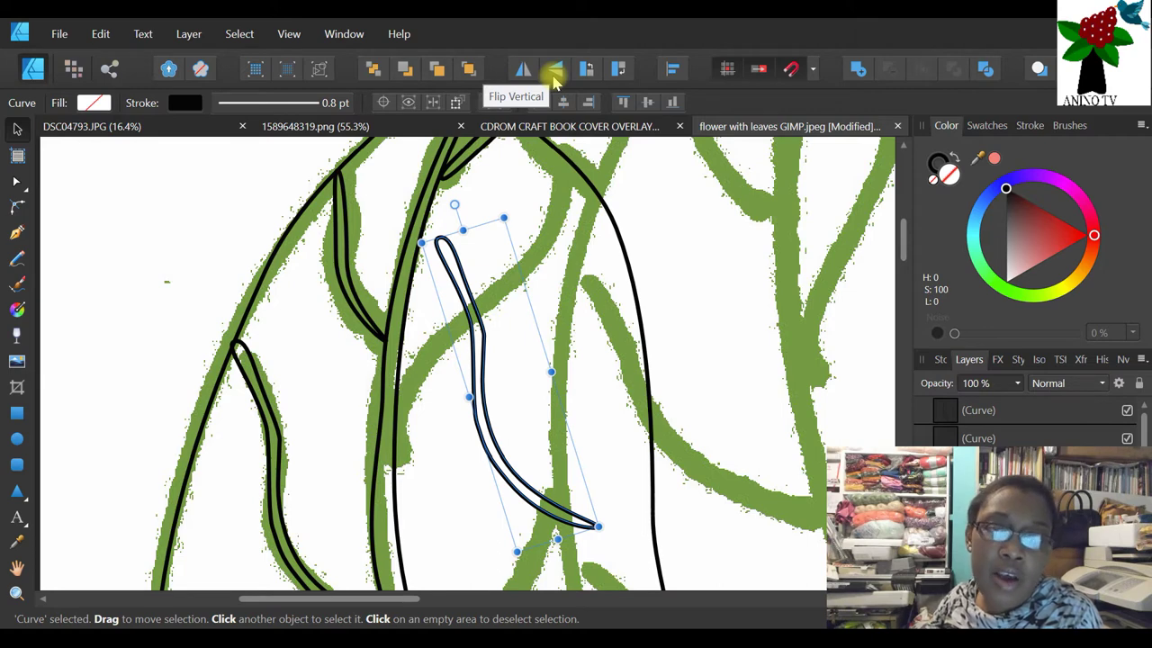
left_click_drag(456, 204, 623, 250)
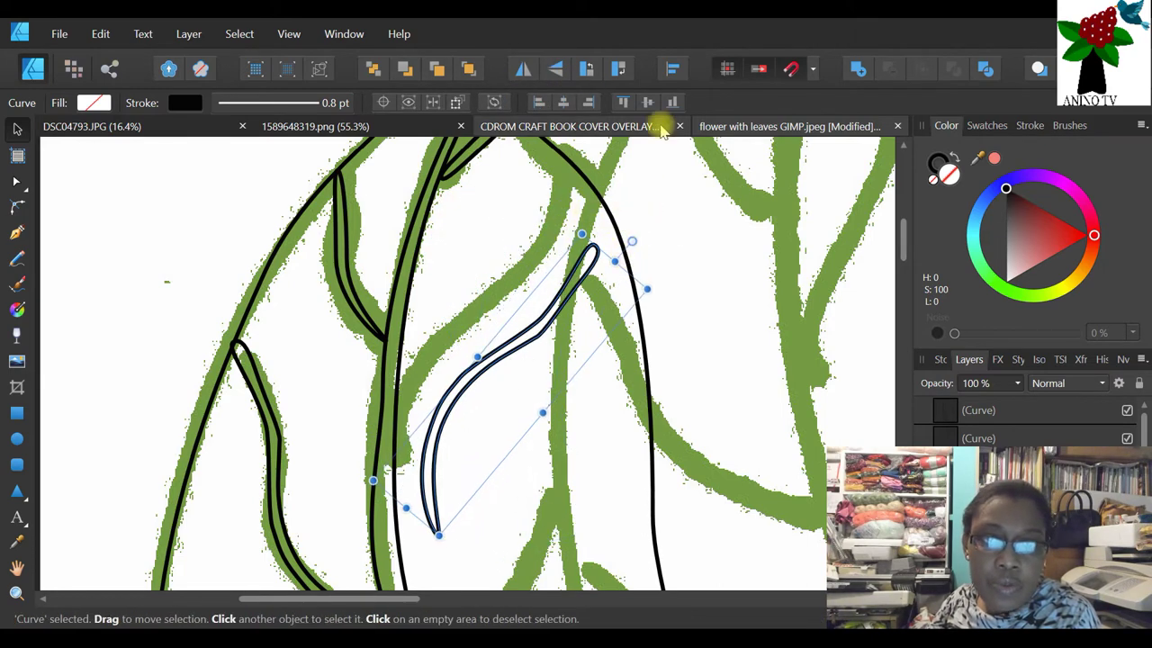
left_click(583, 70)
left_click(583, 70)
left_click_drag(533, 433, 494, 327)
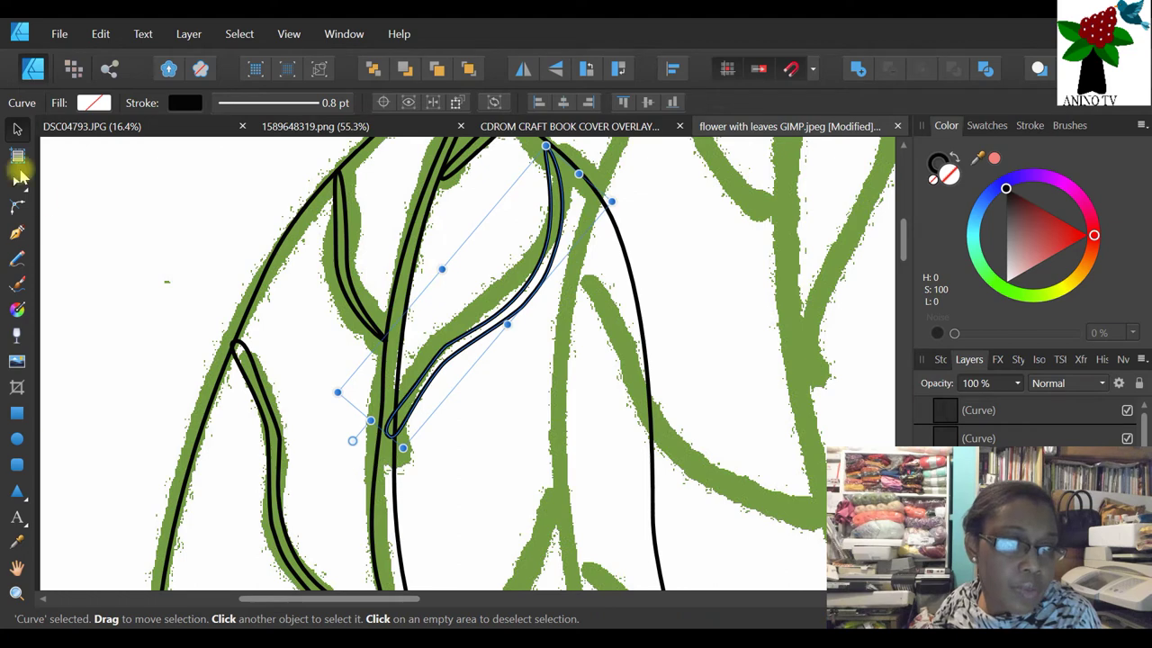
left_click(18, 180)
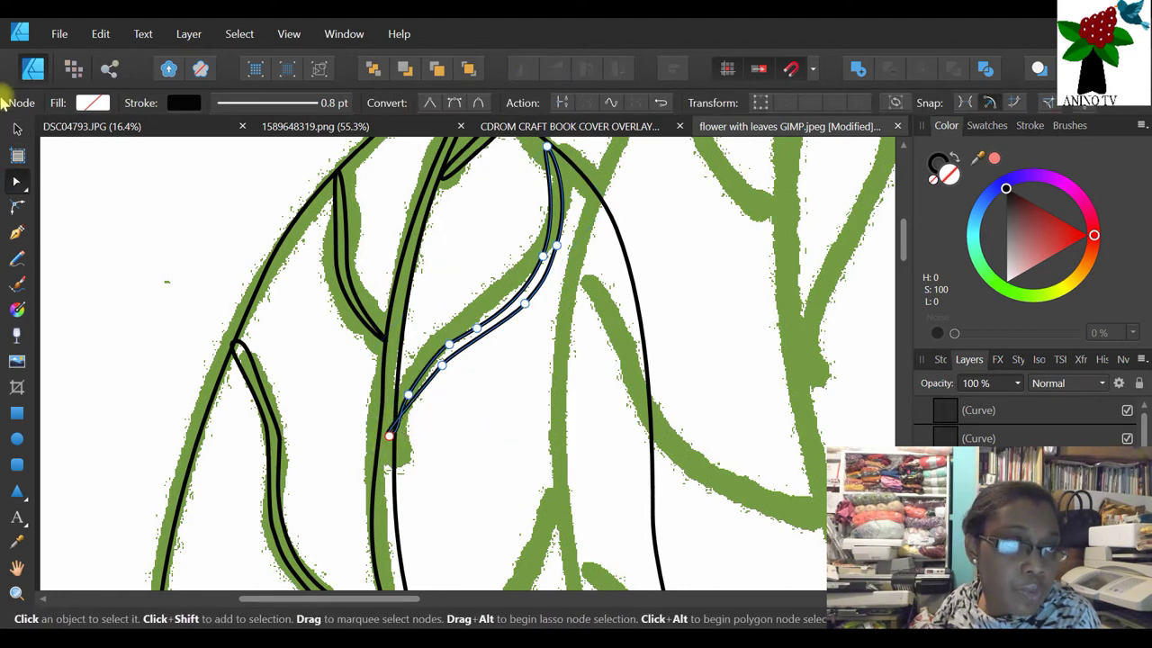
- Undo the last segment drag, then pull the end node and reshape the lower and upper segments along the vein
left_click(98, 34)
left_click(90, 47)
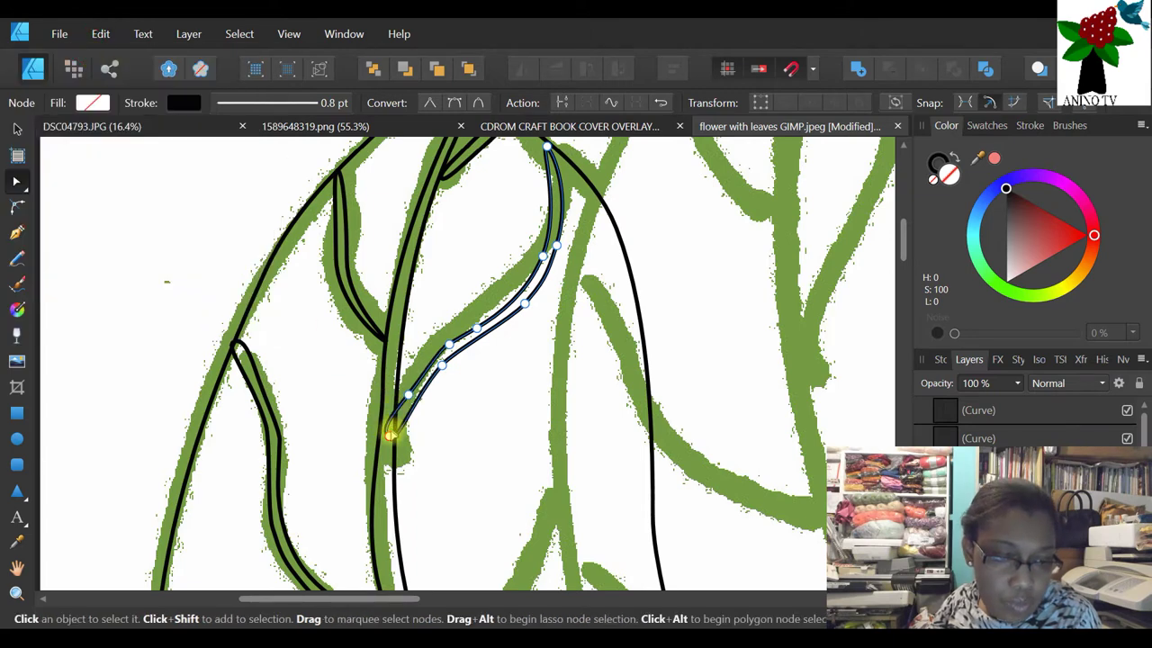
mouse_move(388, 436)
left_mouse_down()
mouse_move(410, 439)
mouse_move(401, 443)
left_mouse_up()
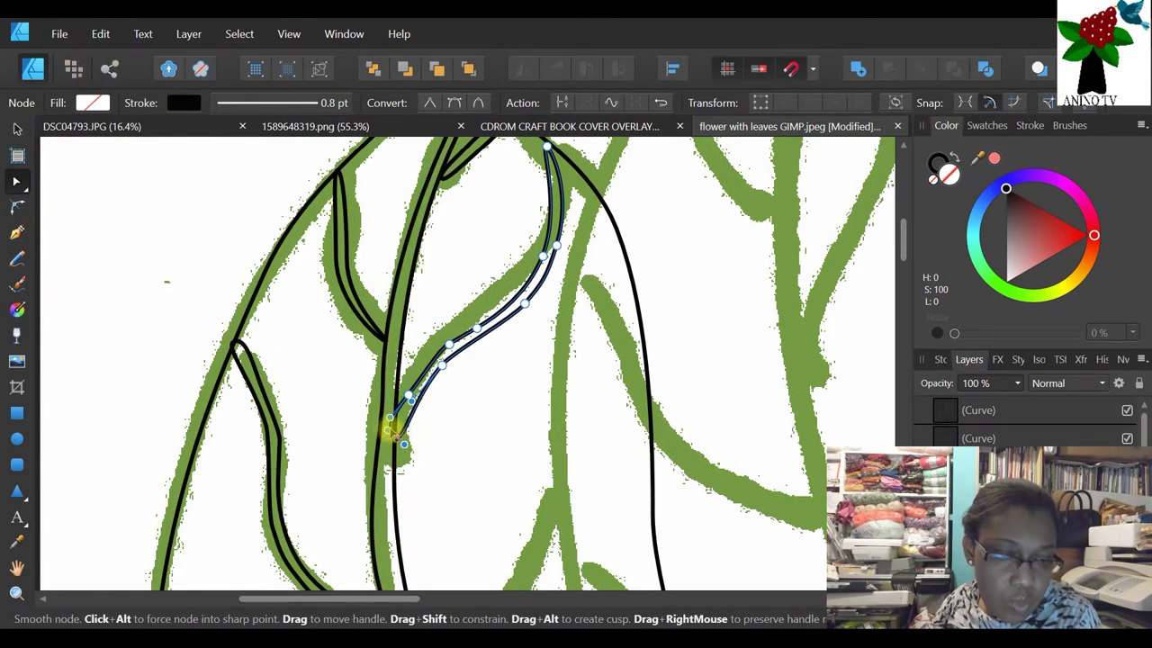
left_click_drag(407, 393, 414, 382)
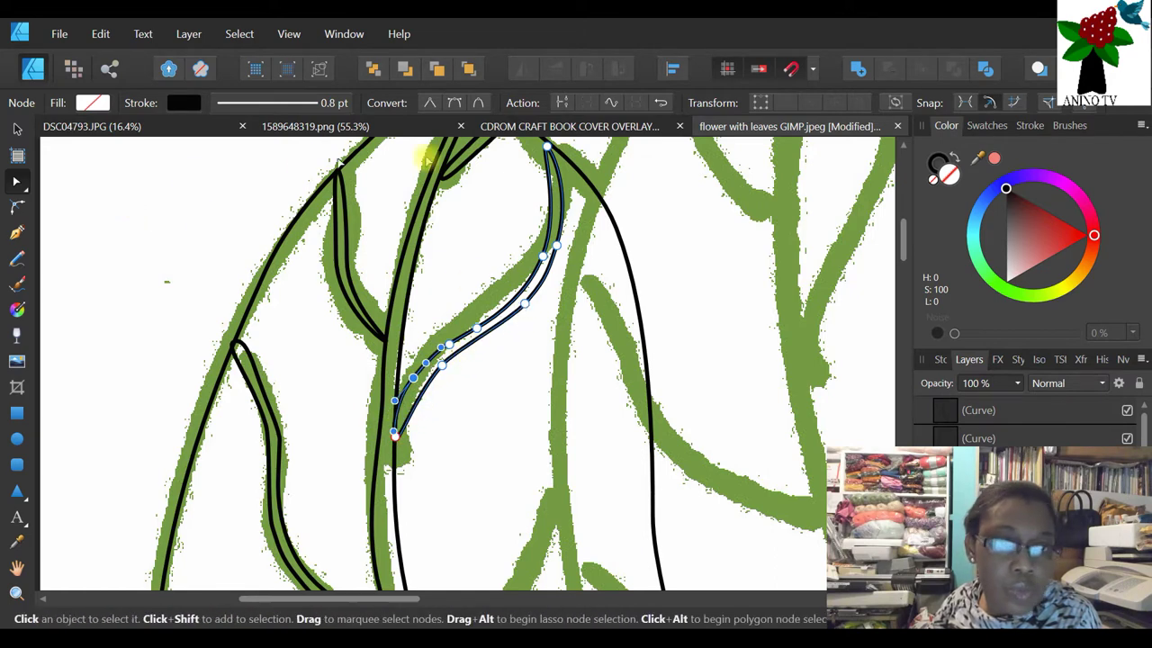
left_click(548, 146)
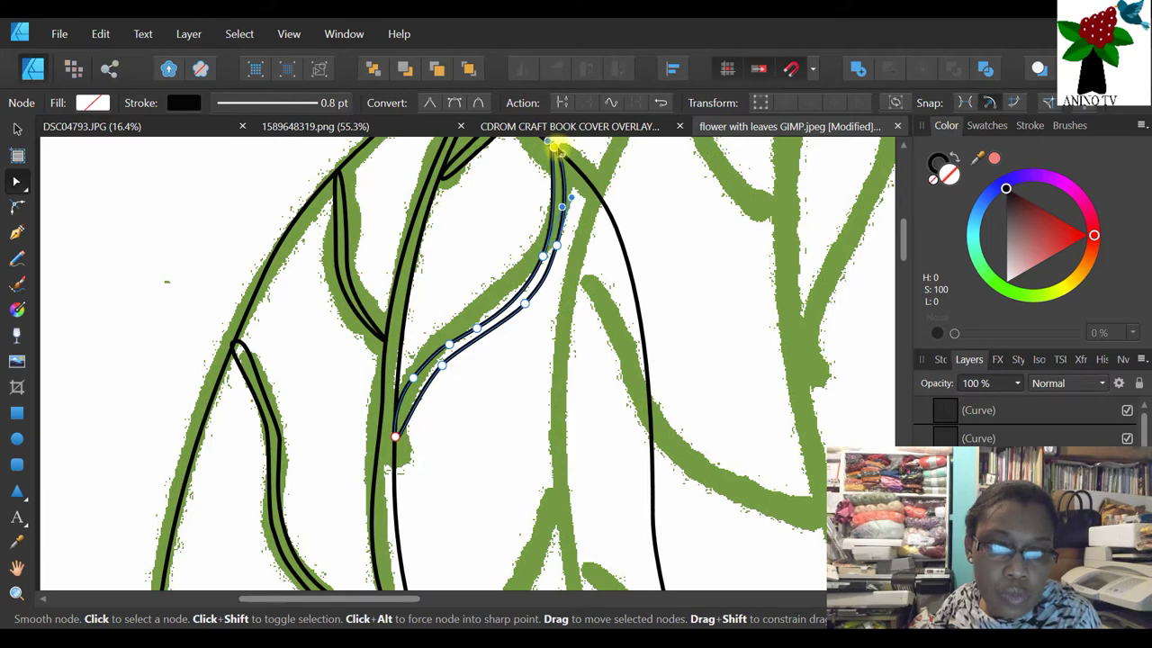
mouse_move(547, 244)
left_mouse_down()
mouse_move(532, 250)
mouse_move(547, 226)
left_mouse_up()
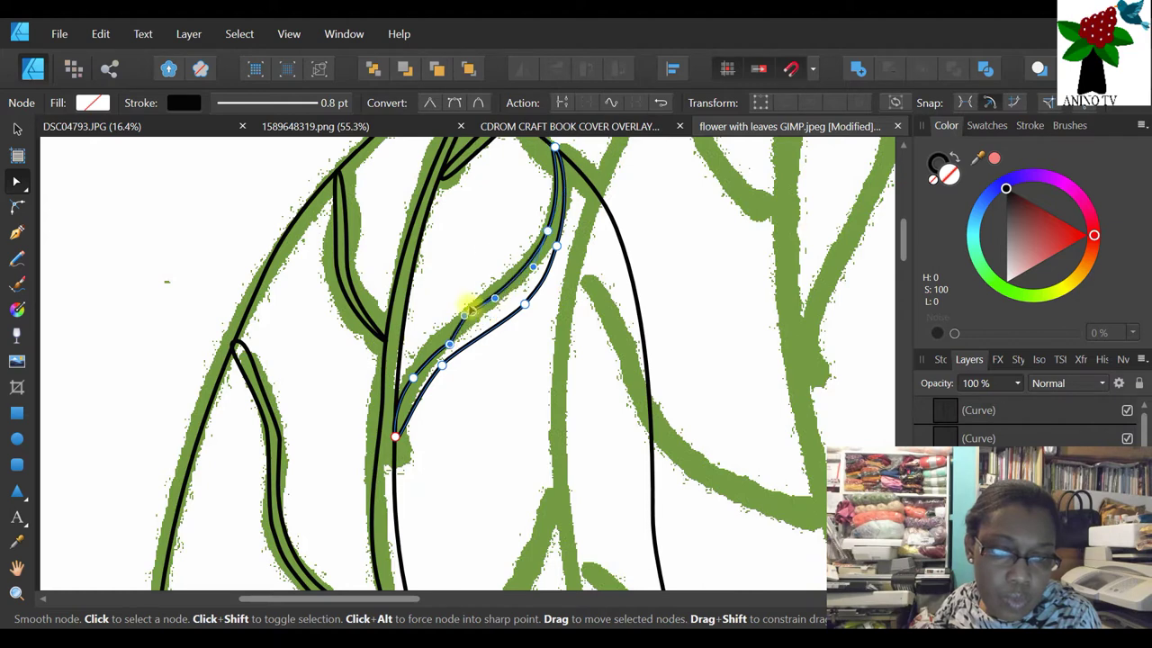
left_click_drag(463, 327, 438, 347)
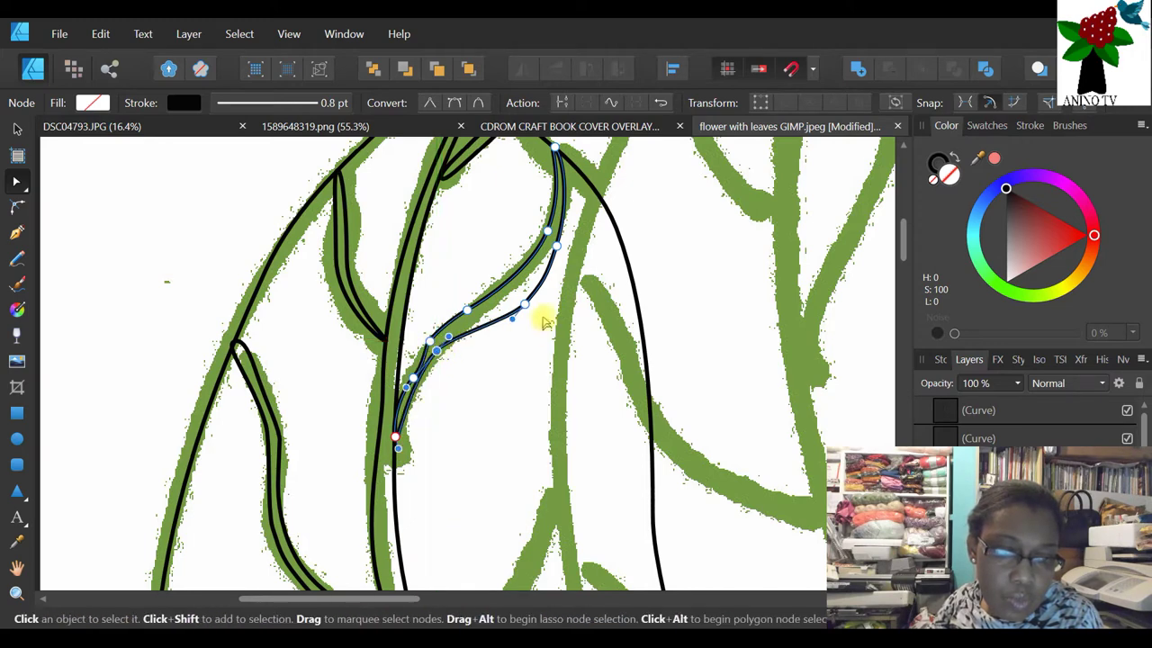
left_click_drag(527, 308, 508, 297)
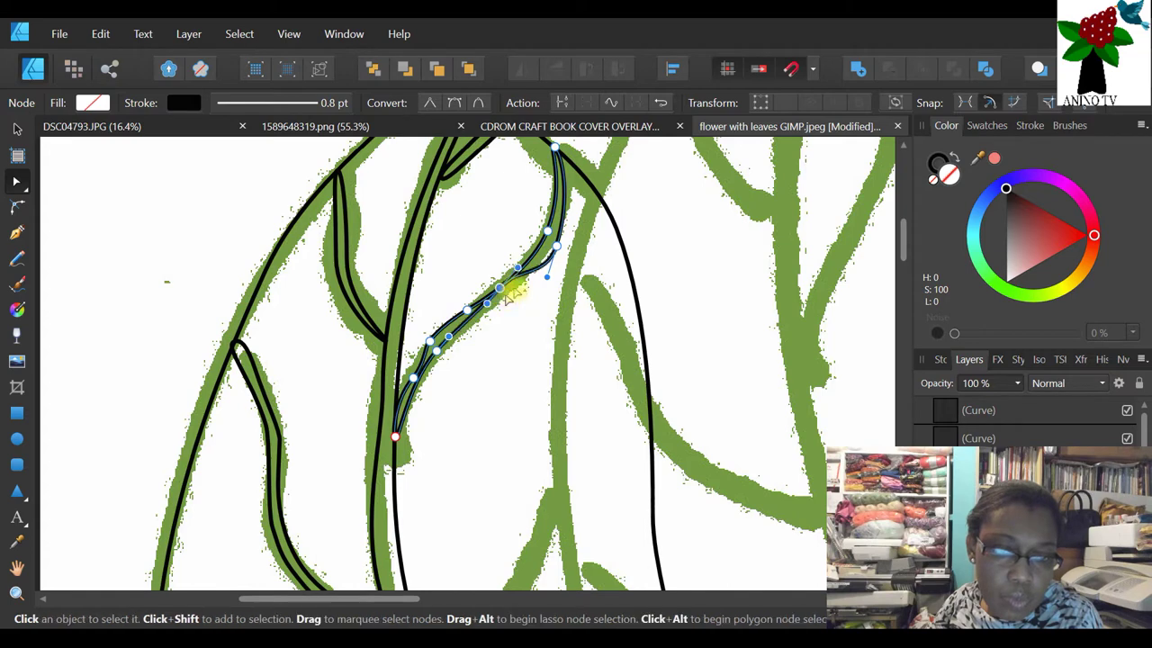
- Nudge the lower nodes near the bend and reshape the lower segment leftward
left_click(552, 243)
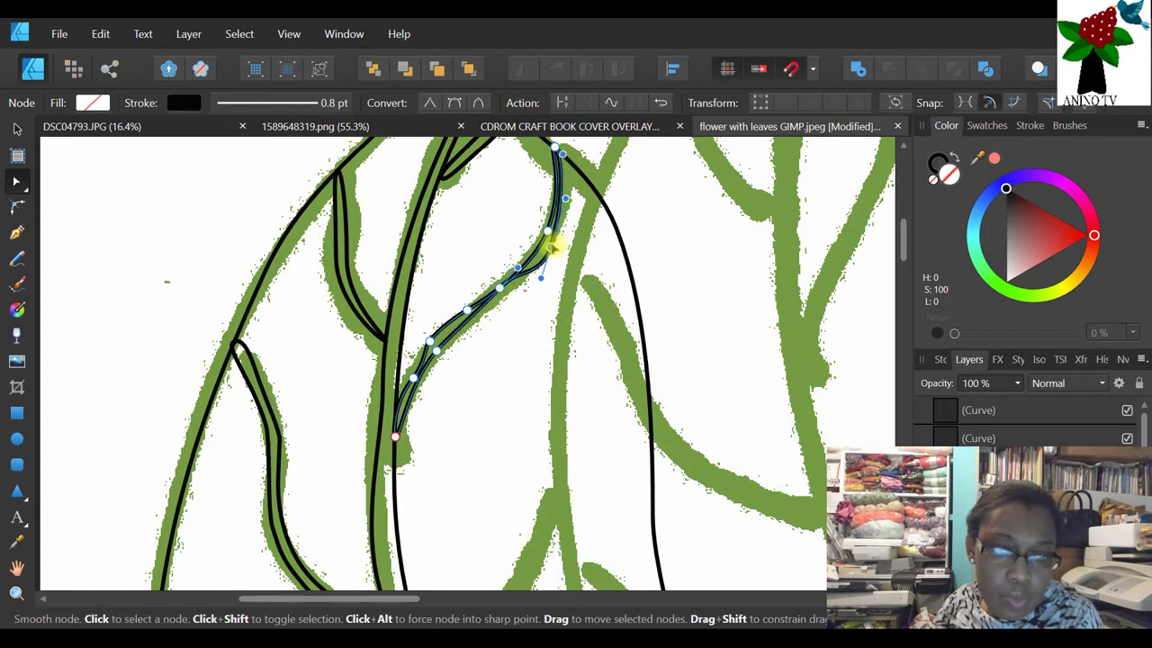
left_click(505, 298)
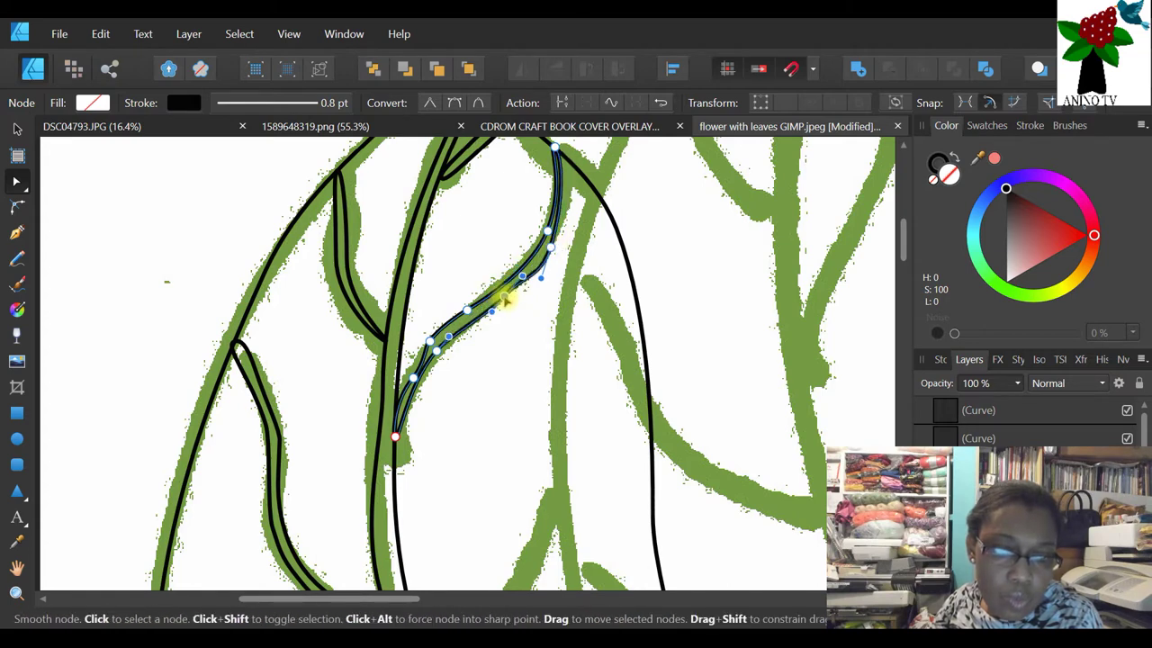
left_click(429, 342)
left_click_drag(430, 341, 481, 303)
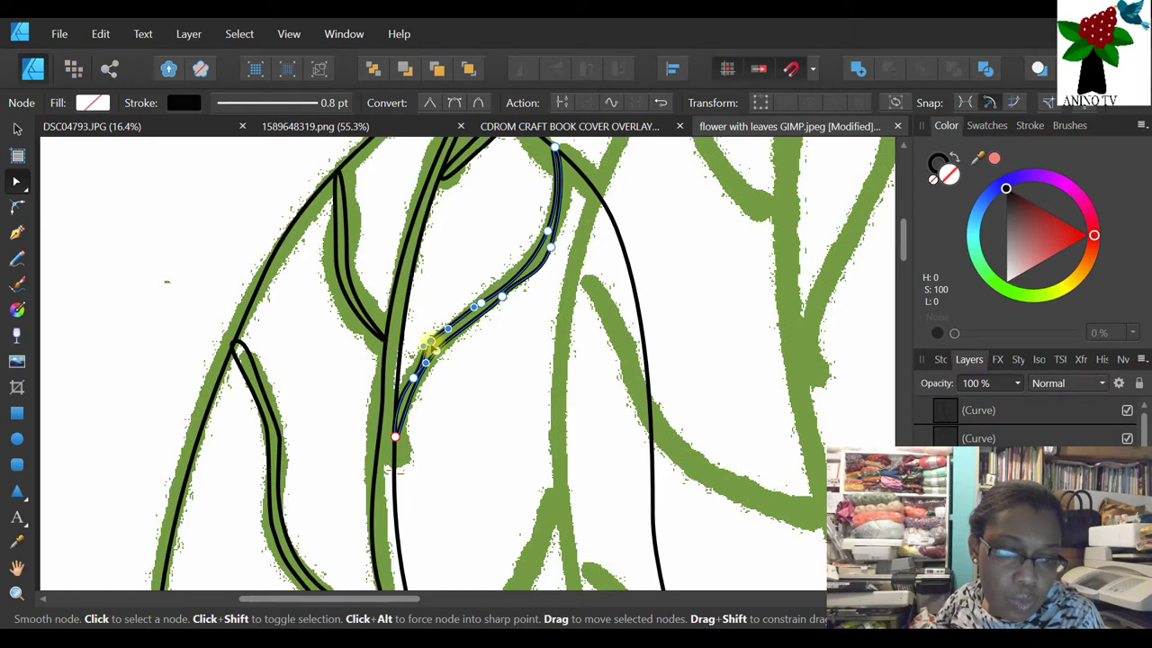
left_click_drag(411, 372, 404, 372)
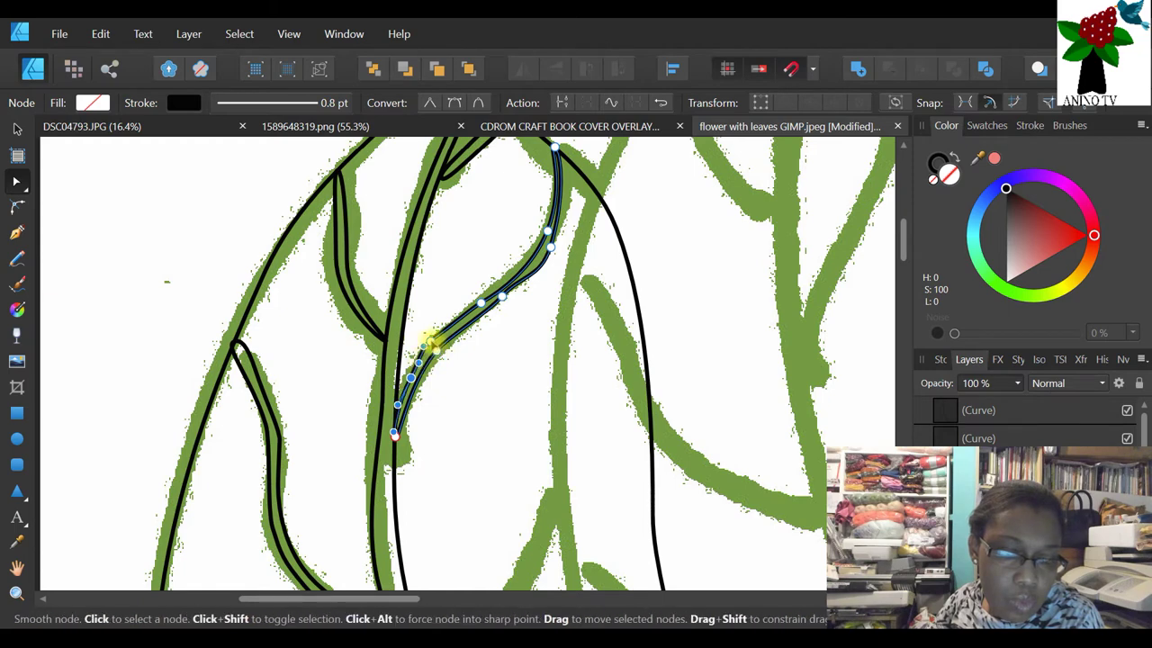
left_click_drag(433, 340, 435, 338)
- Check the result and bend the curve's upper segment slightly to match the vein
left_click(453, 308)
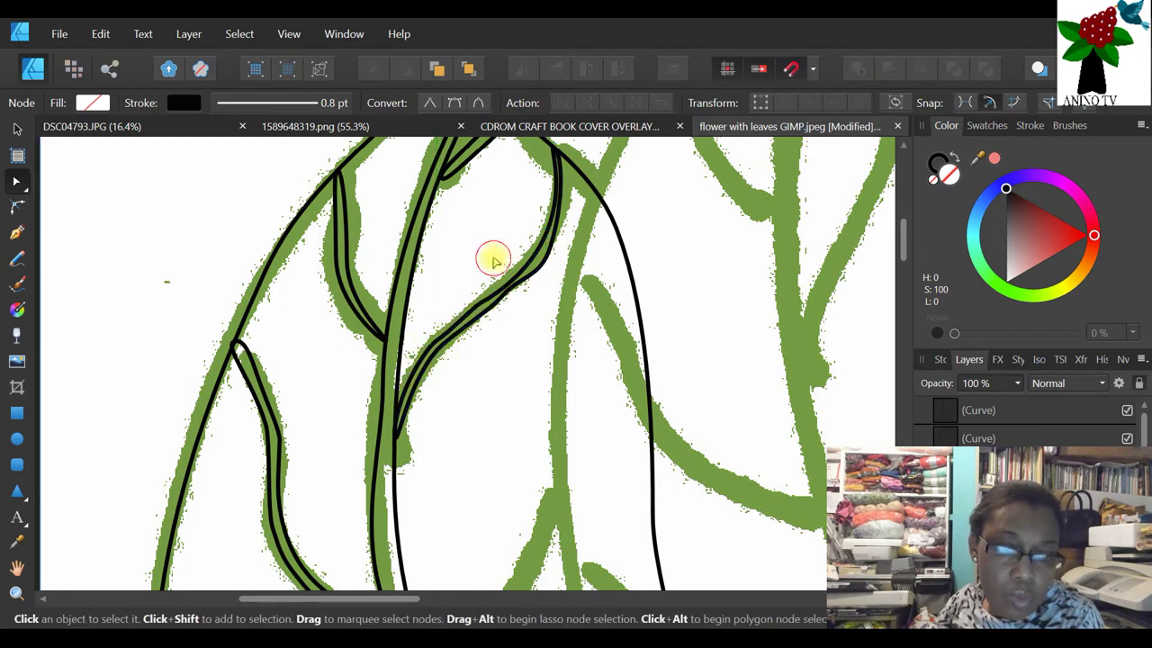
left_click(504, 288)
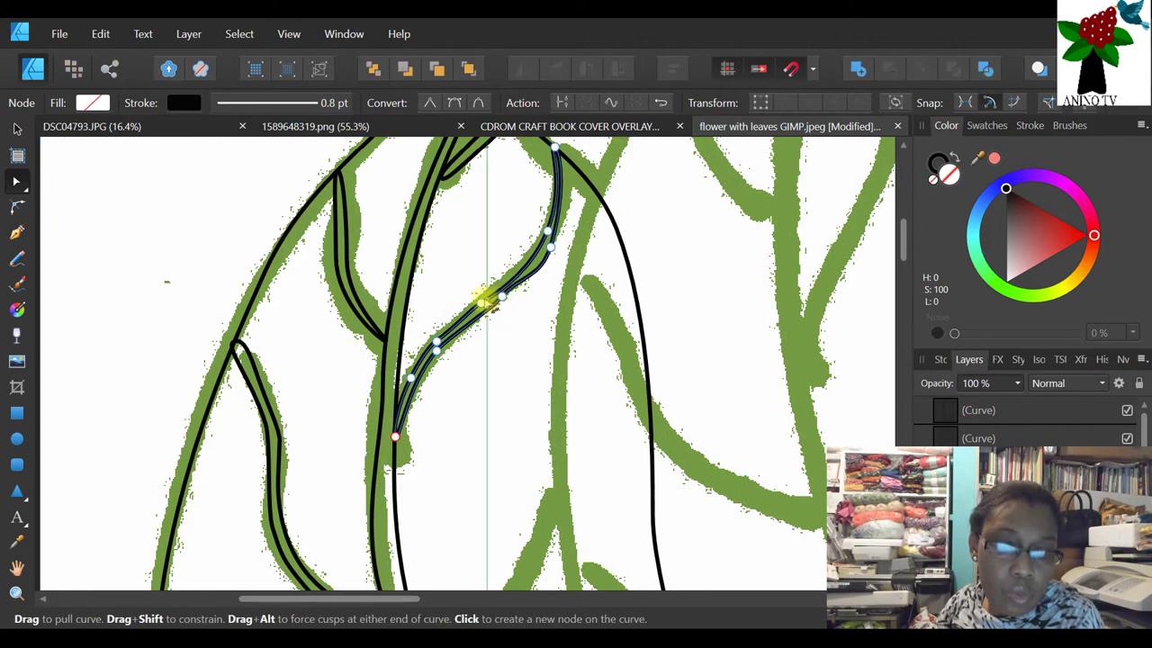
left_click(490, 295)
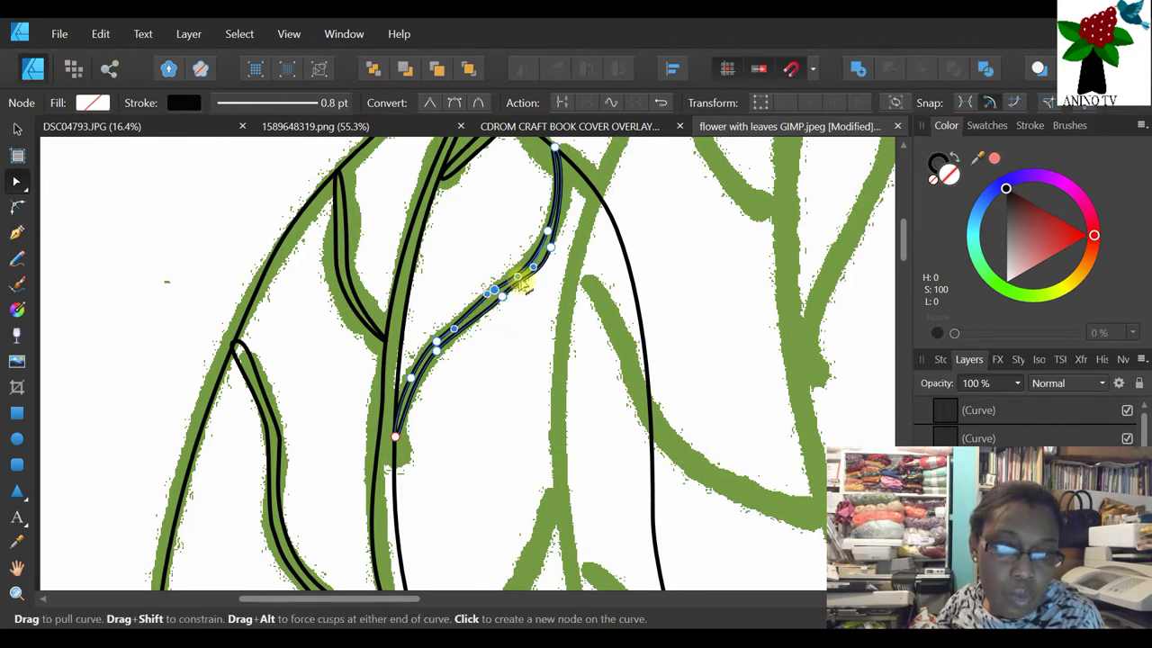
left_click(446, 303)
left_click(534, 280)
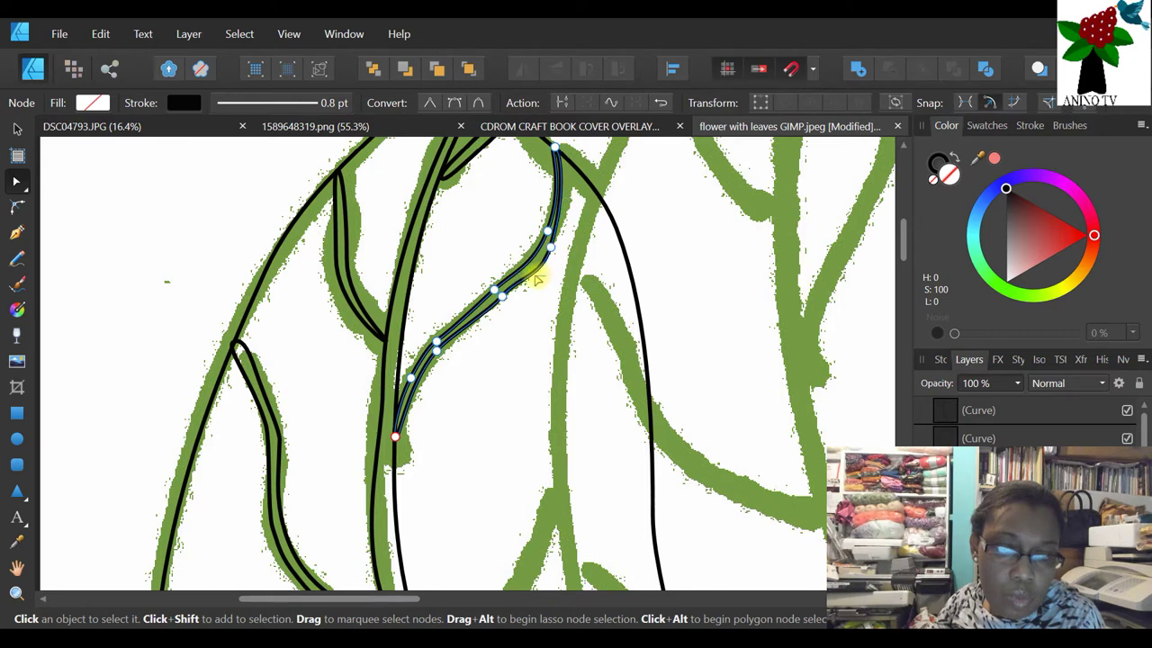
left_click(549, 244)
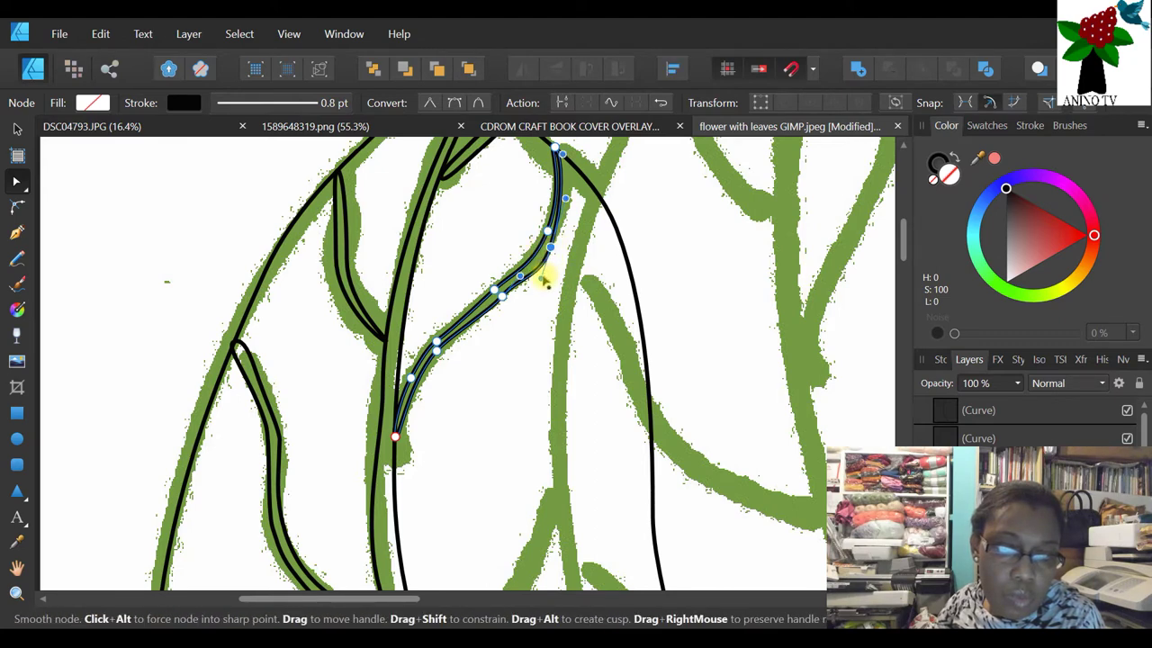
left_click_drag(537, 281, 539, 282)
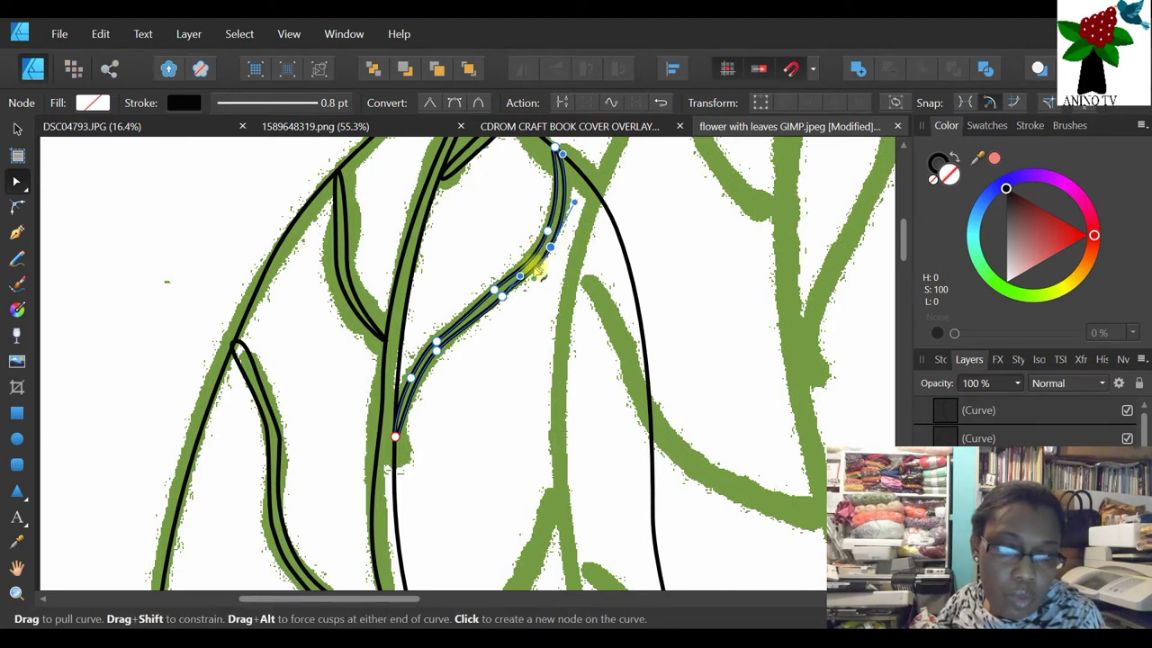
scroll(513, 346, "down", 3)
scroll(512, 346, "down", 5)
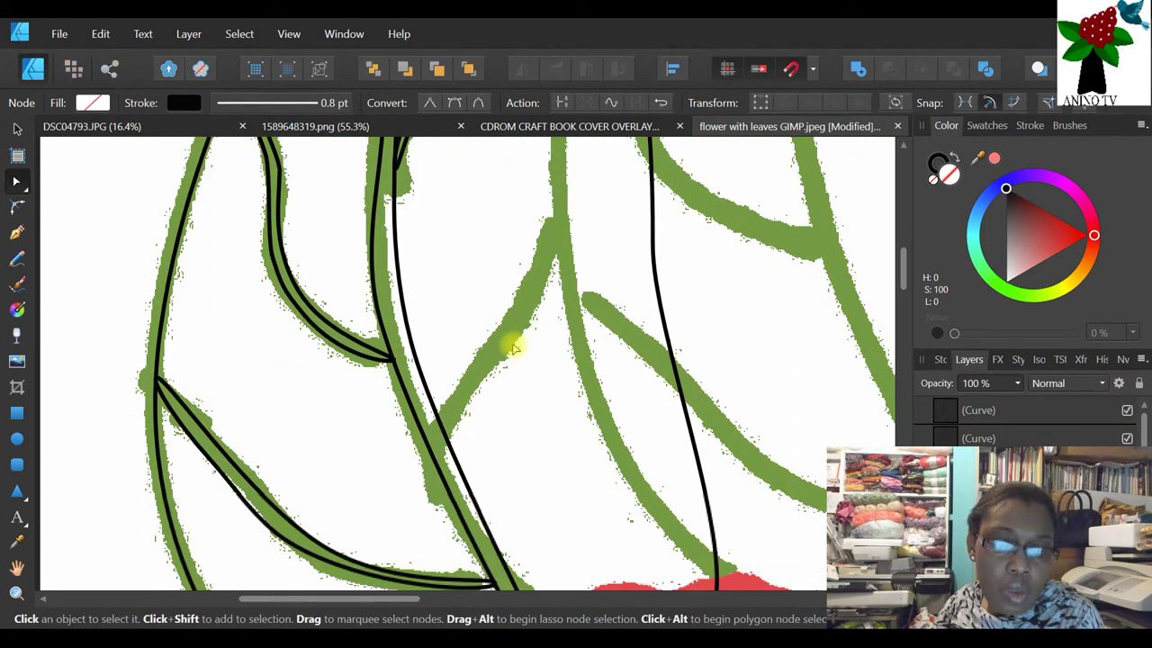
- Duplicate the left leaf's vein curve and flip the copy horizontally
scroll(590, 239, "up", 1)
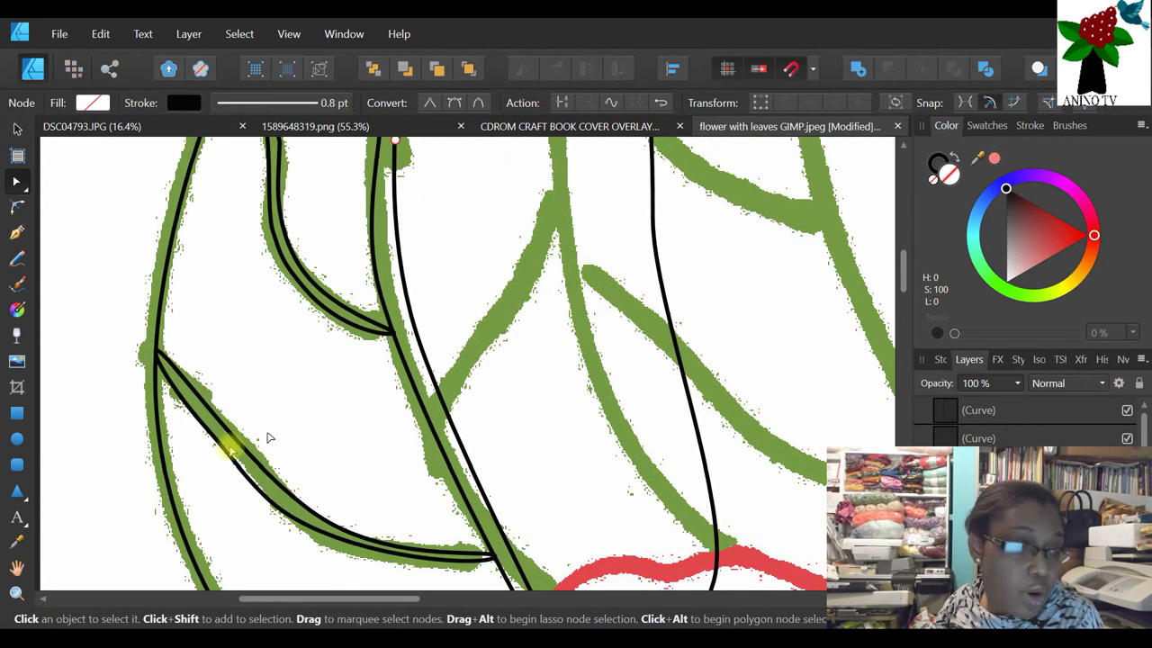
scroll(302, 365, "up", 4)
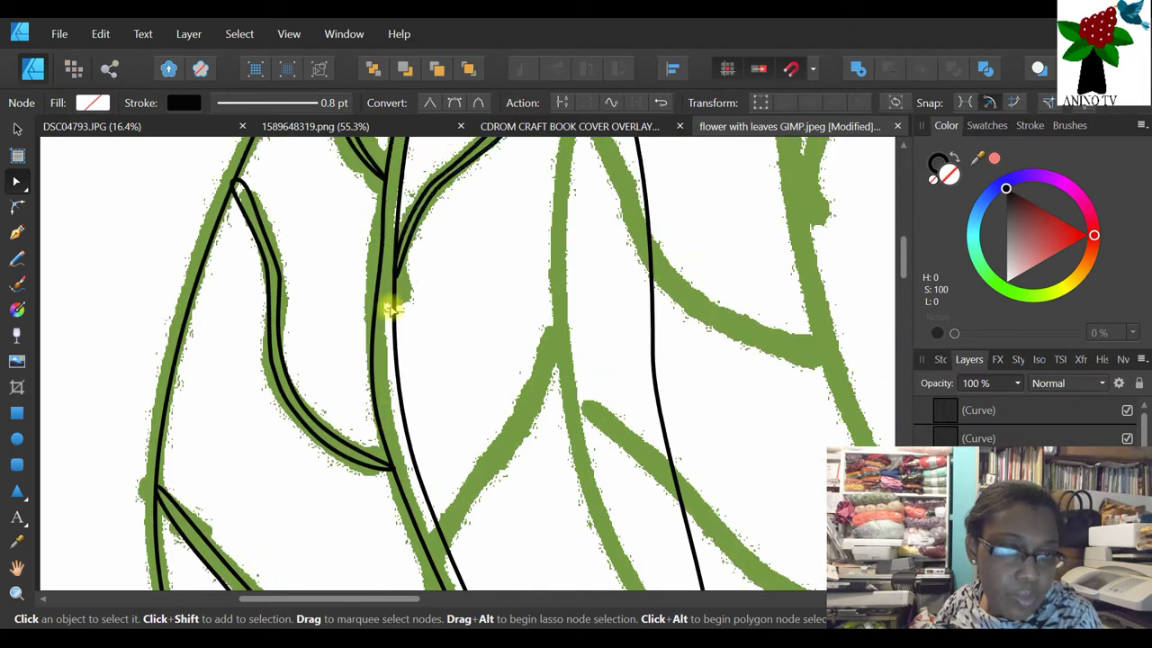
left_click(275, 360)
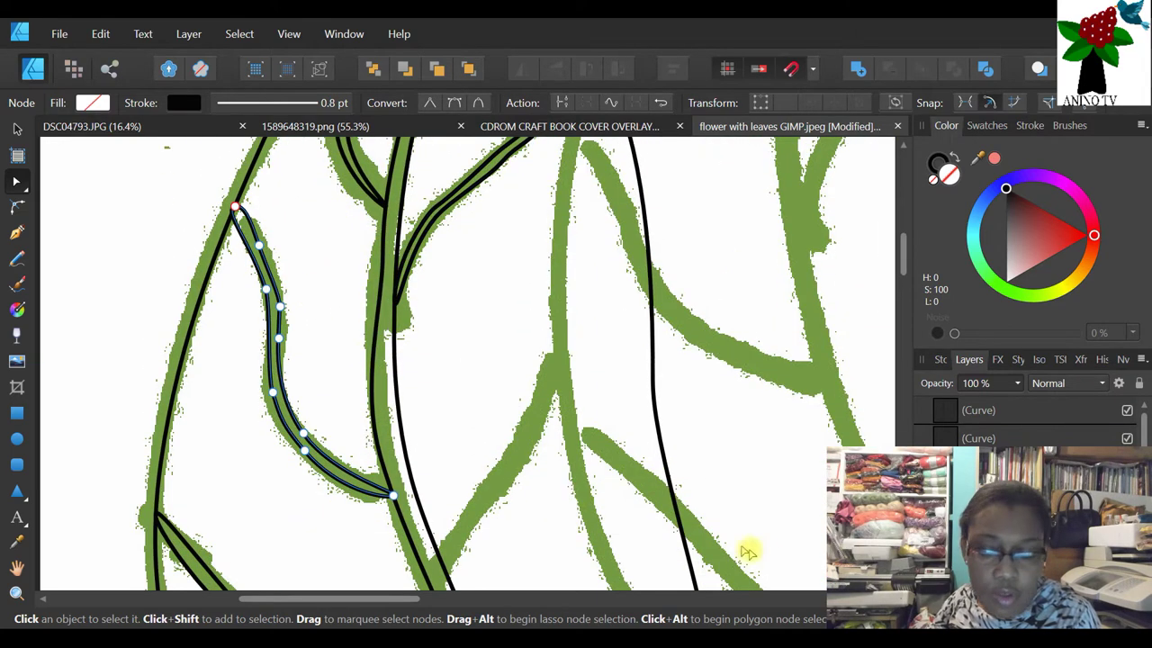
right_click(978, 438)
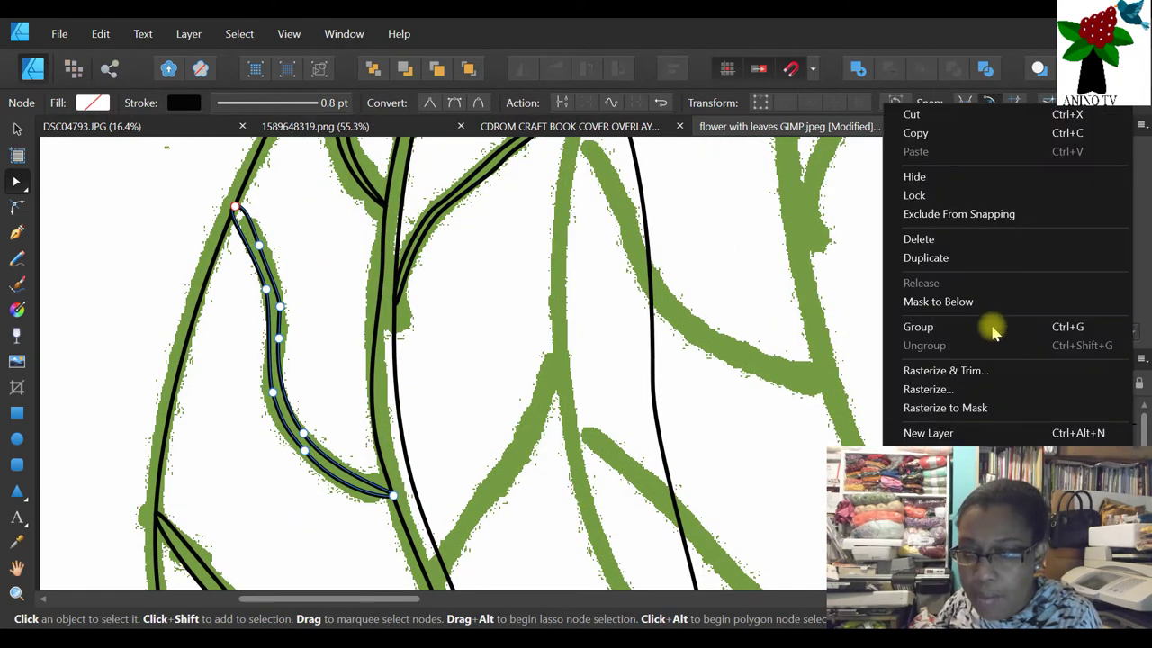
left_click(964, 257)
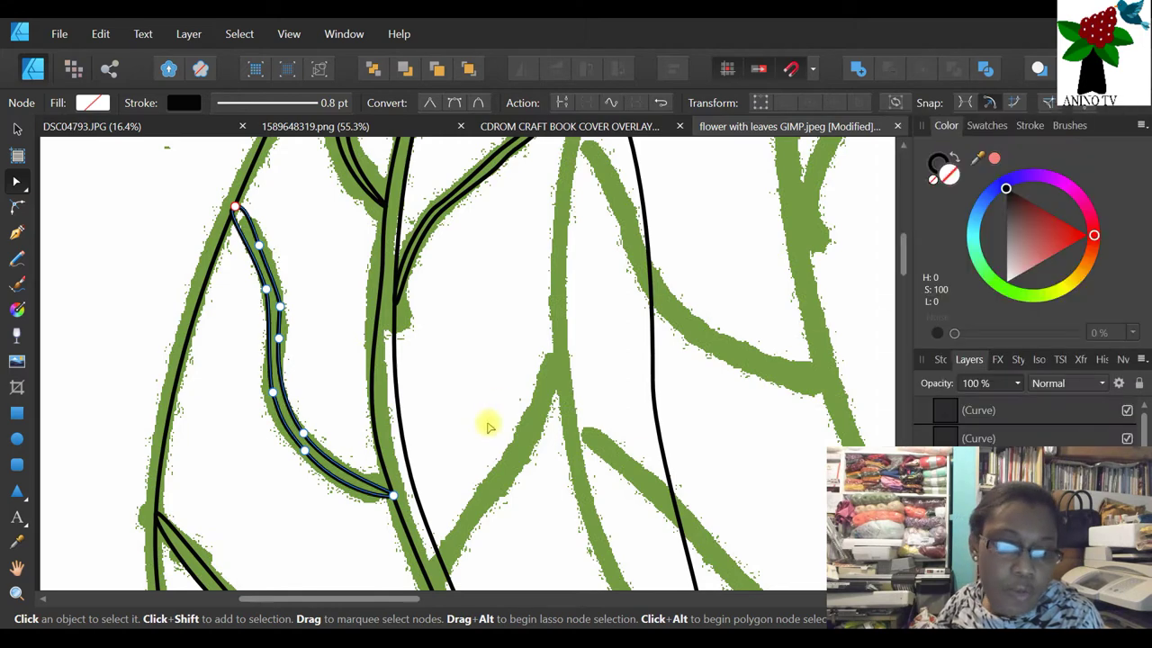
left_click(16, 129)
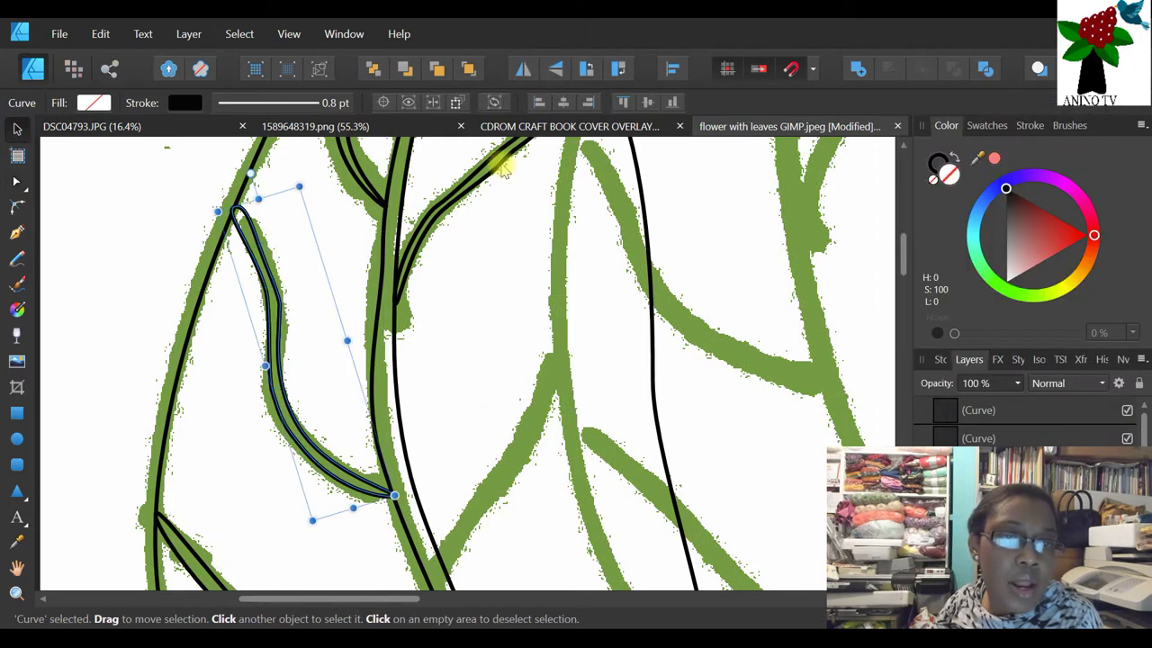
left_click(522, 71)
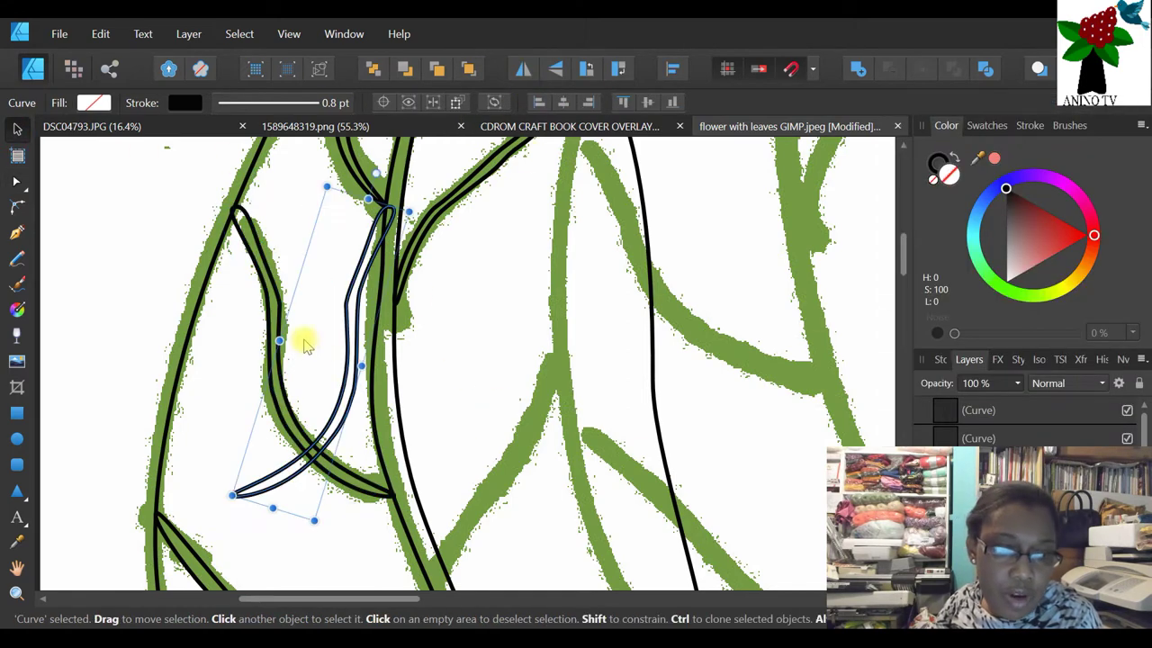
- Rotate, mirror again, reposition, shorten and narrow the copy to fit the upward-curving green vein
left_click_drag(335, 378, 542, 443)
scroll(594, 368, "down", 2)
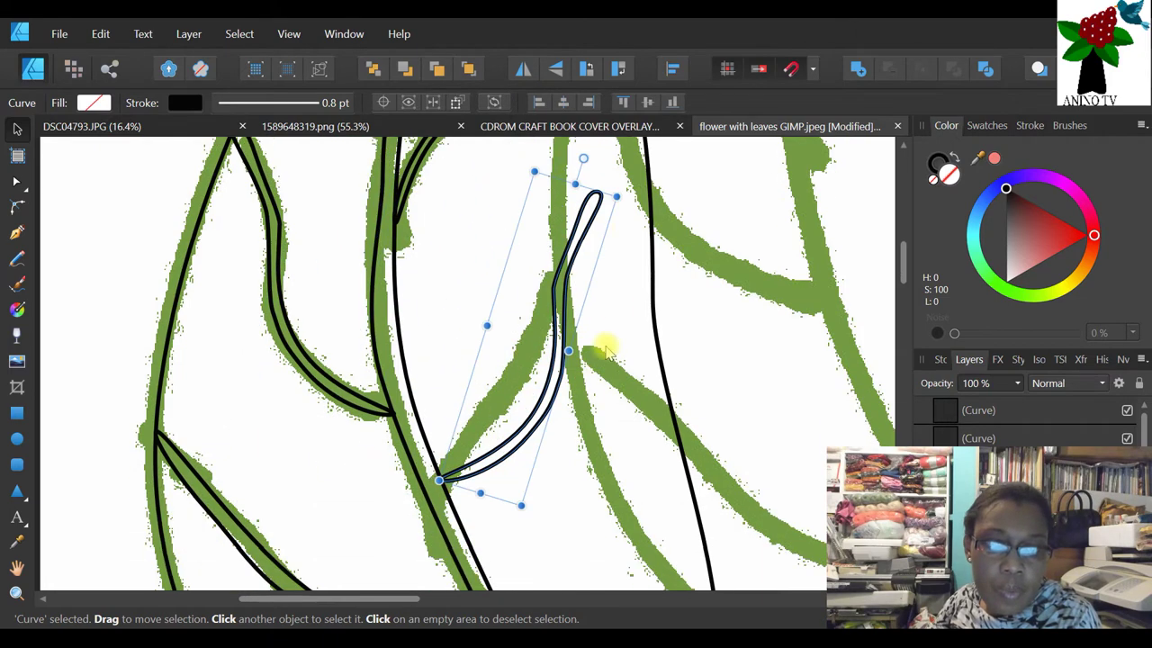
left_click_drag(583, 159, 401, 618)
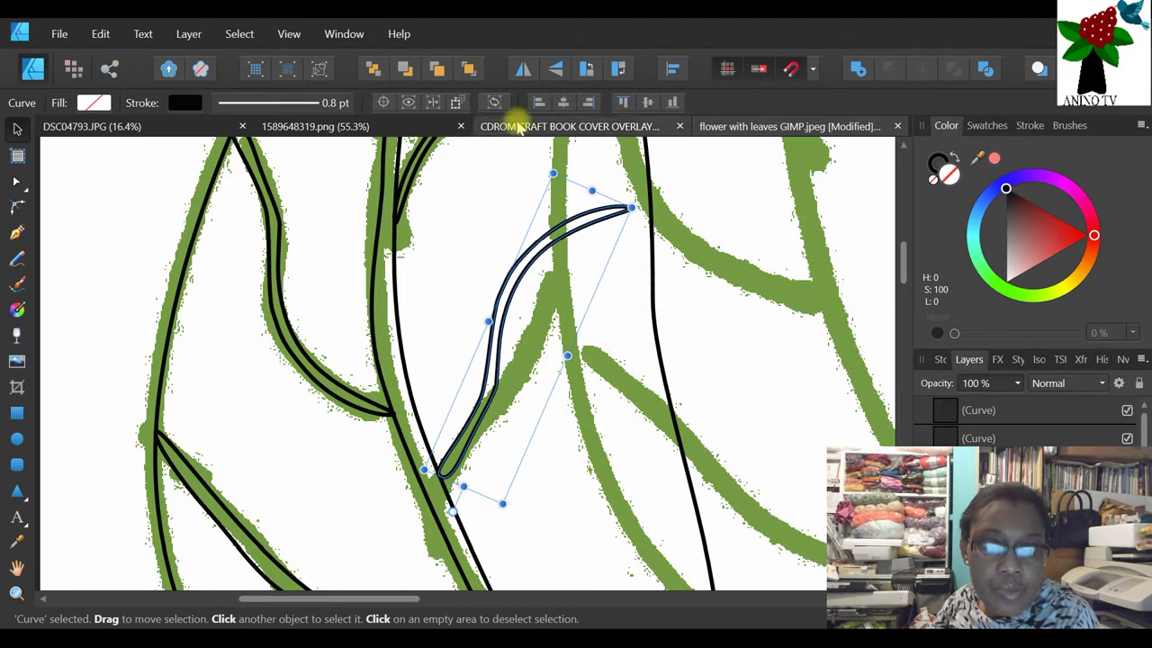
left_click(522, 76)
left_click_drag(617, 509, 387, 518)
left_click_drag(580, 340, 549, 365)
left_click_drag(577, 225, 555, 259)
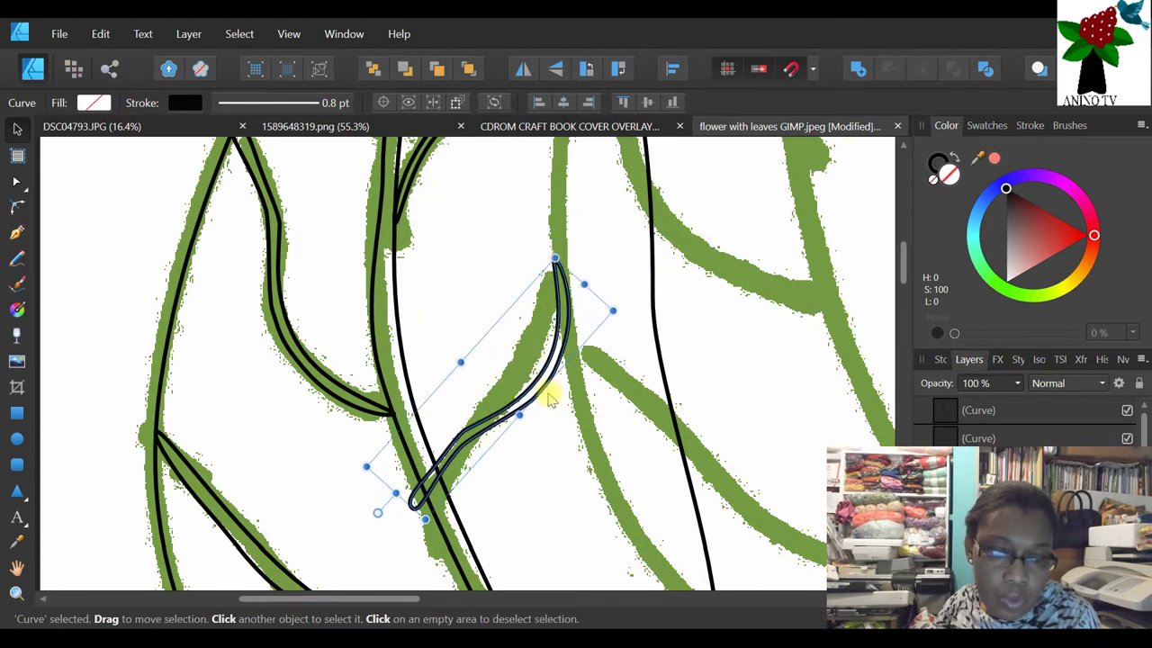
left_click_drag(521, 417, 506, 405)
left_click(18, 183)
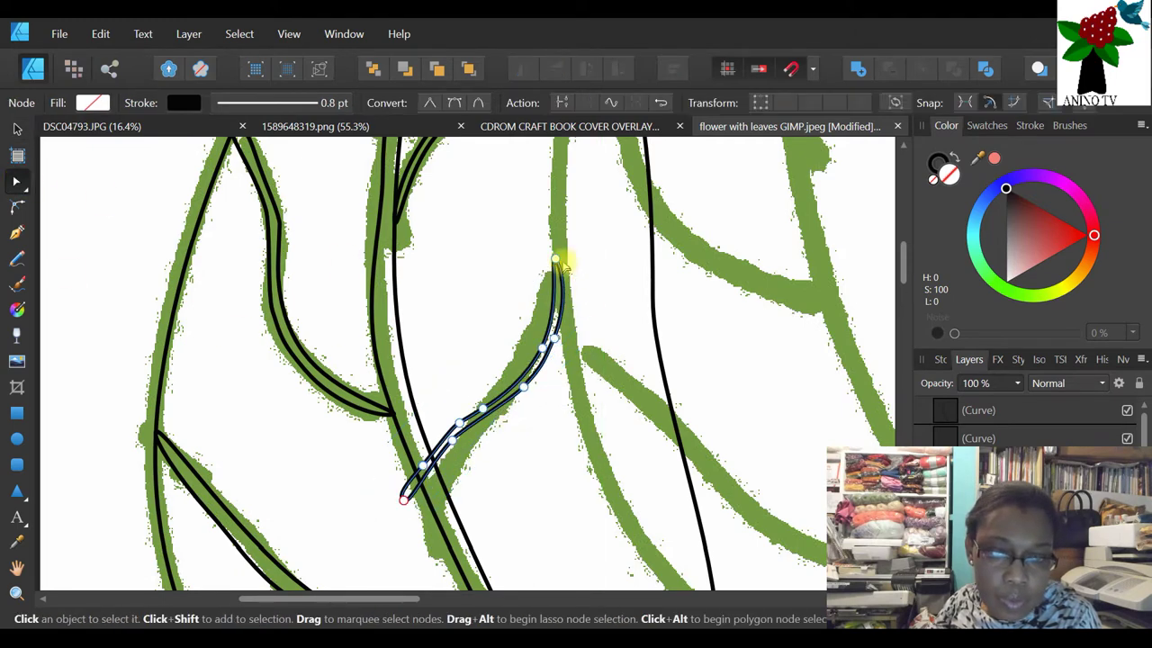
- Bend the copy's upper and lower segments, delete its lower end node, and move the new end onto the stem
left_click(559, 265)
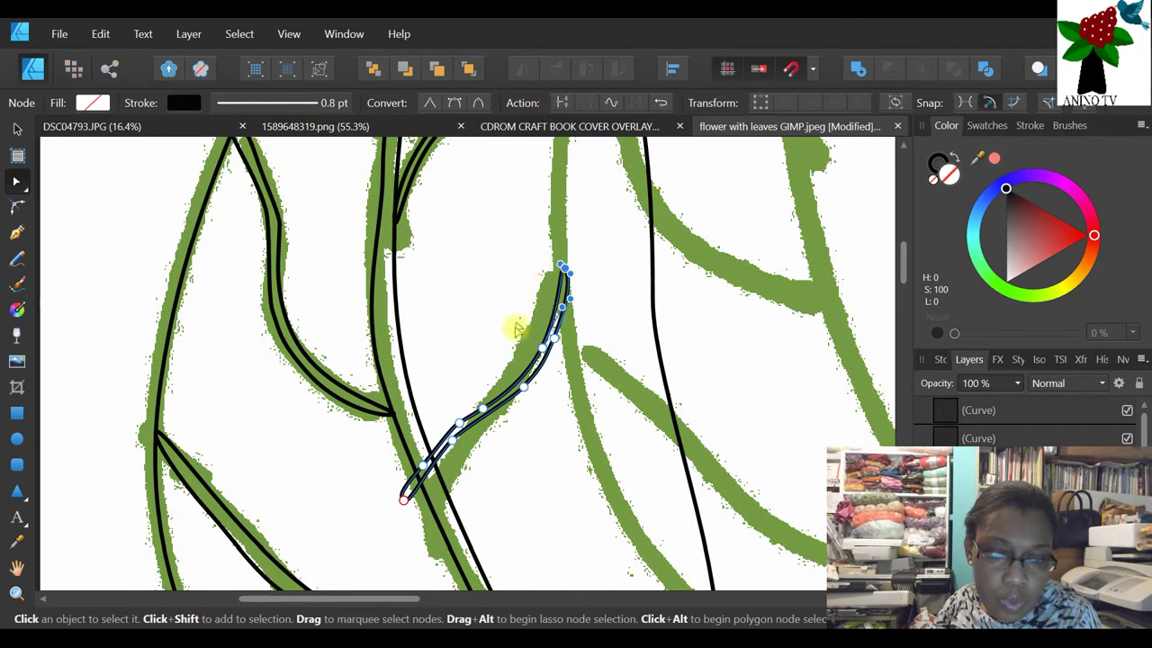
mouse_move(534, 334)
left_mouse_down()
mouse_move(531, 347)
mouse_move(546, 329)
left_mouse_up()
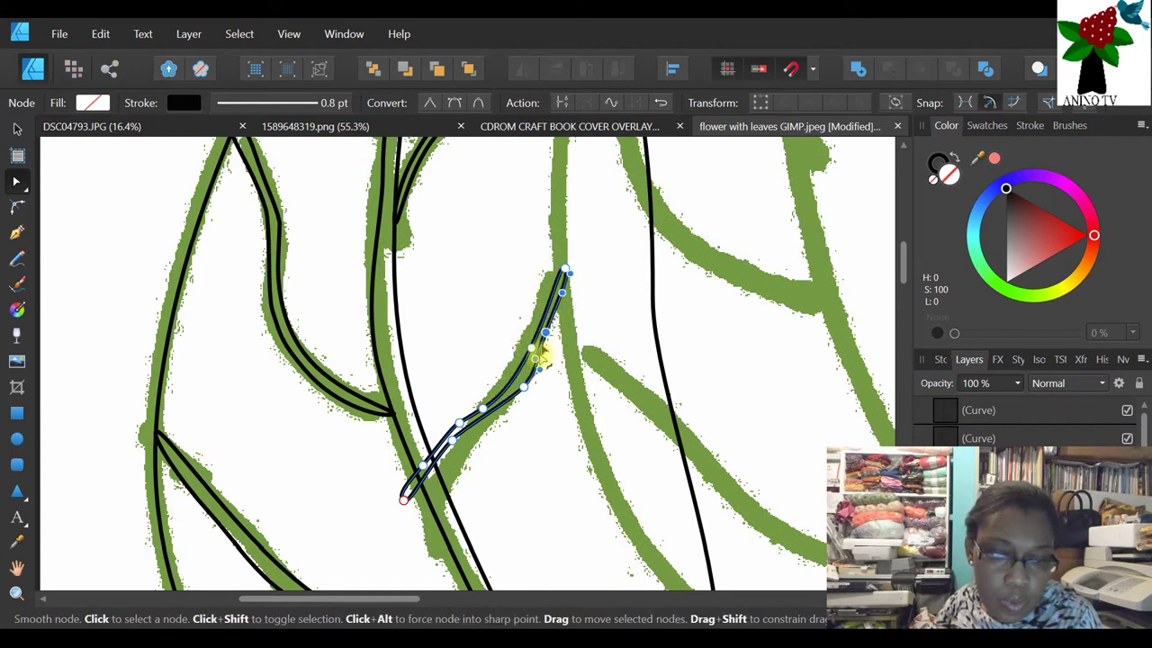
left_click_drag(453, 441, 440, 506)
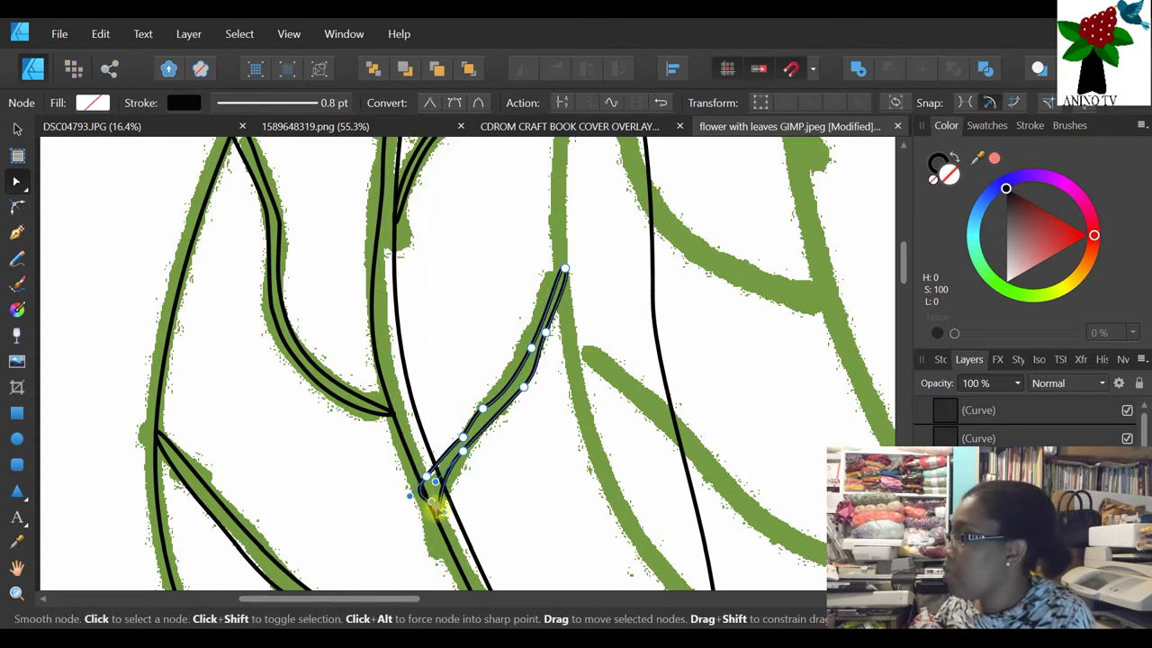
key("Delete")
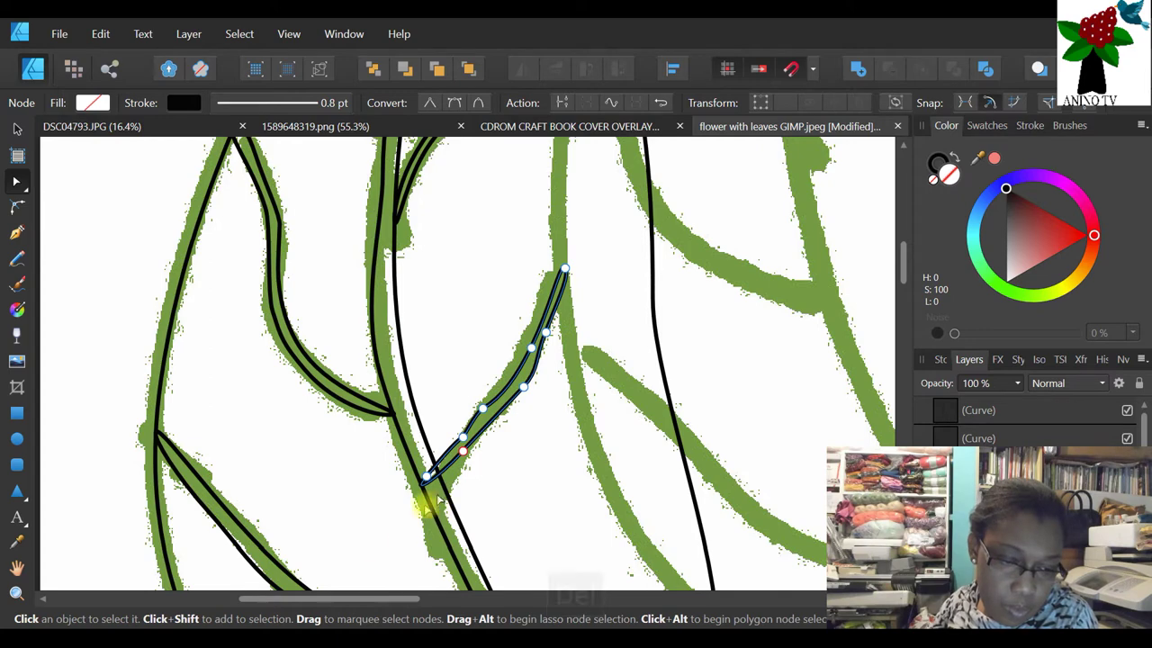
left_click_drag(428, 474, 437, 469)
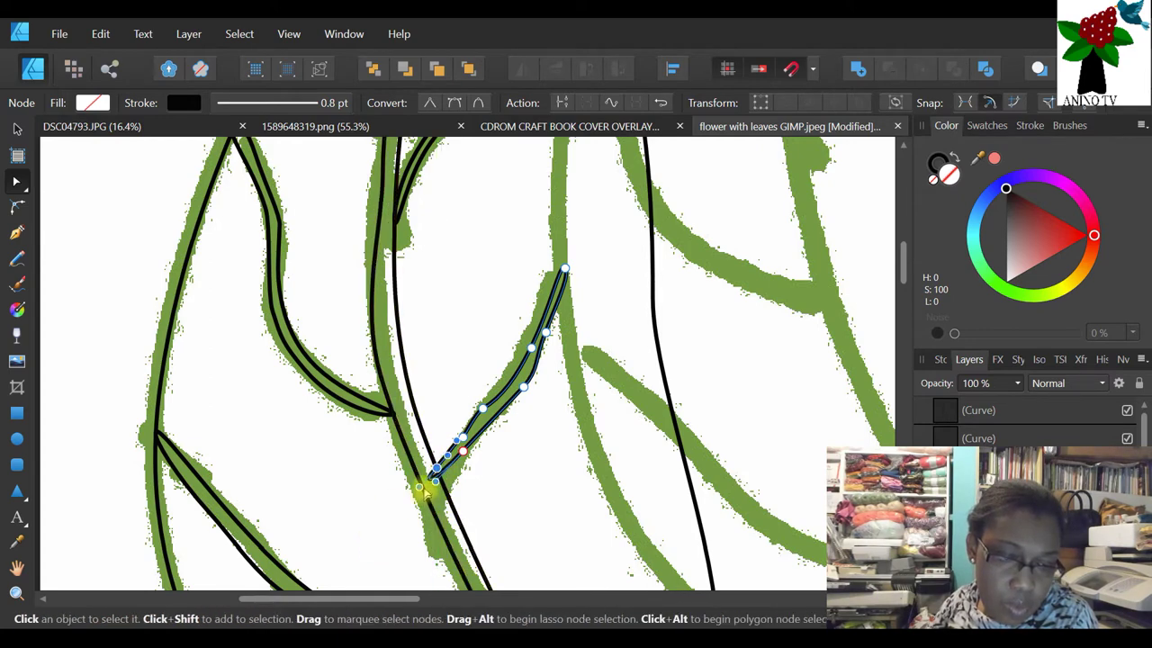
left_click_drag(420, 486, 429, 491)
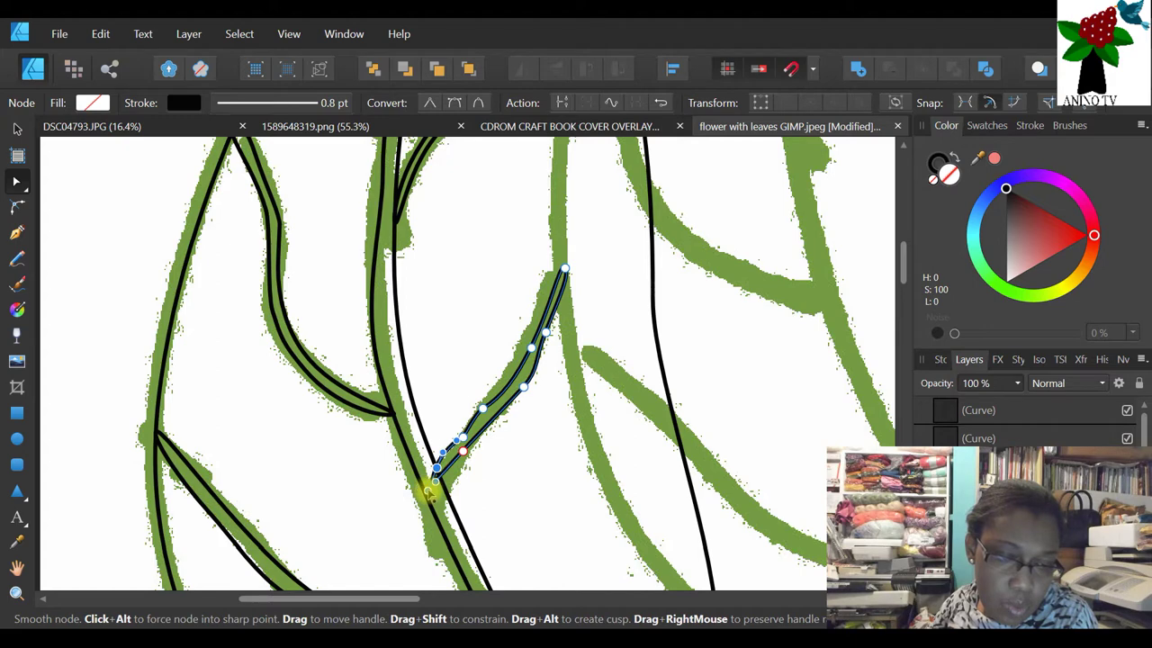
left_click(475, 482)
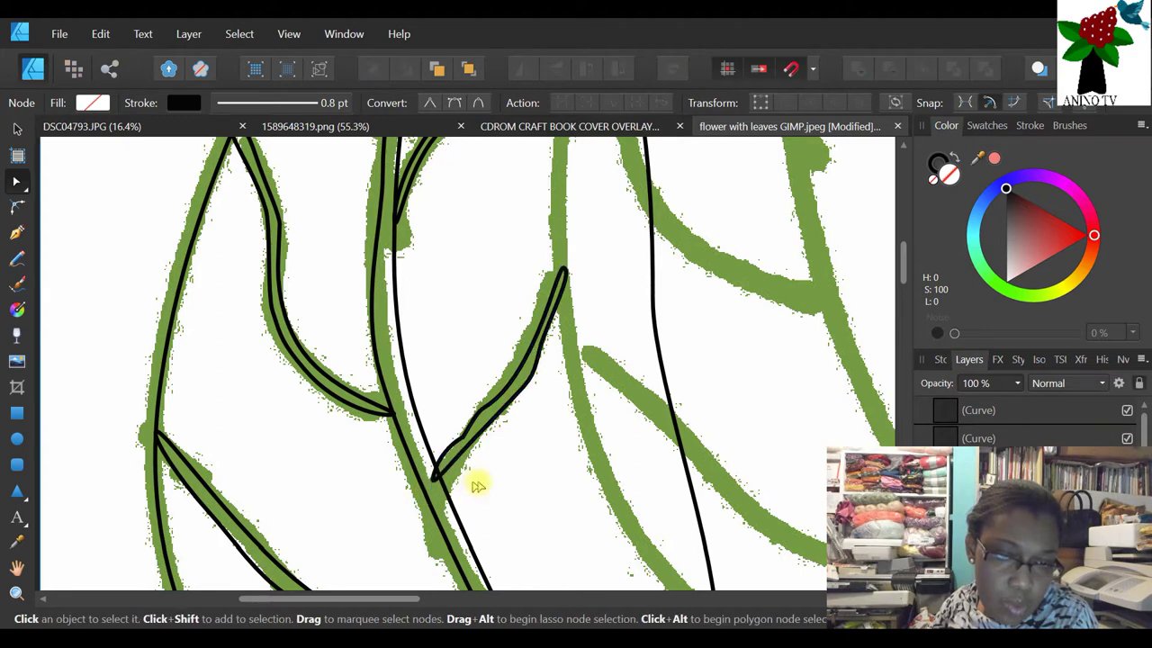
- Add a node partway along the curve and reshape its lower part
left_click(564, 272)
left_click(564, 261)
left_click(498, 391)
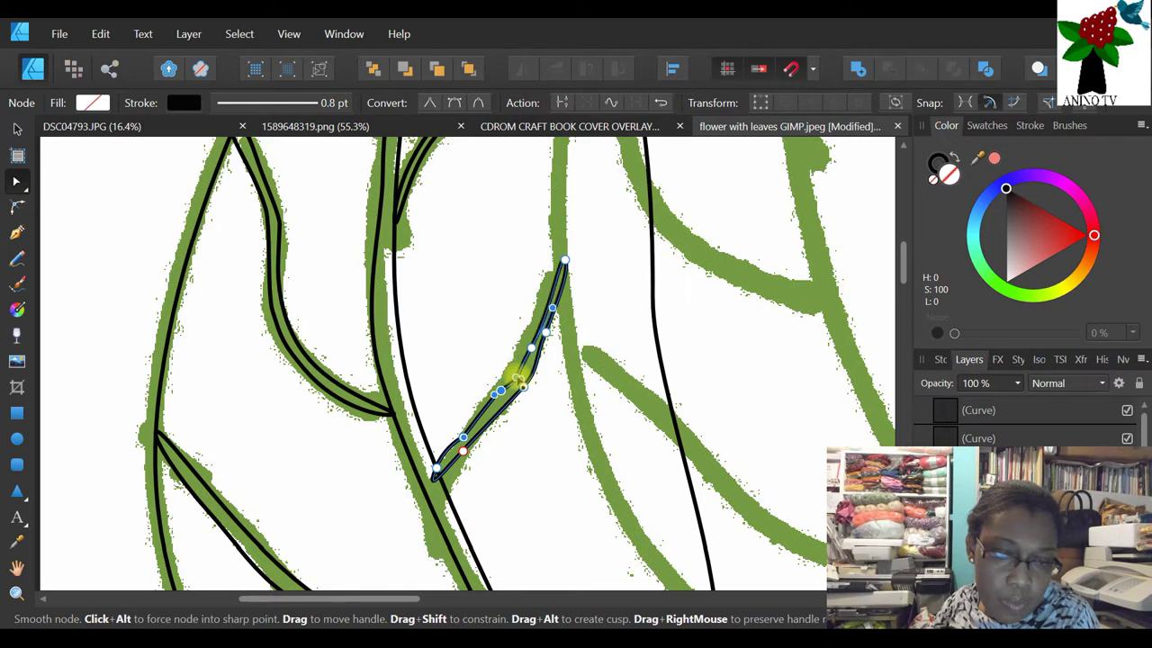
left_click(500, 389)
left_click(497, 393)
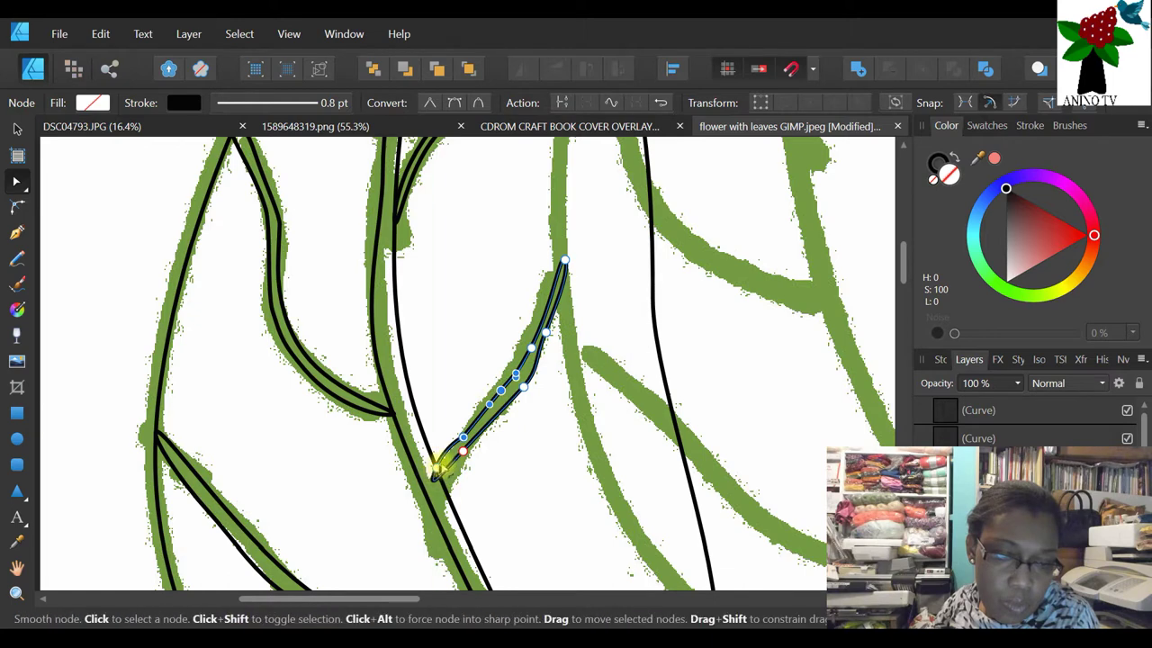
left_click_drag(434, 465, 450, 464)
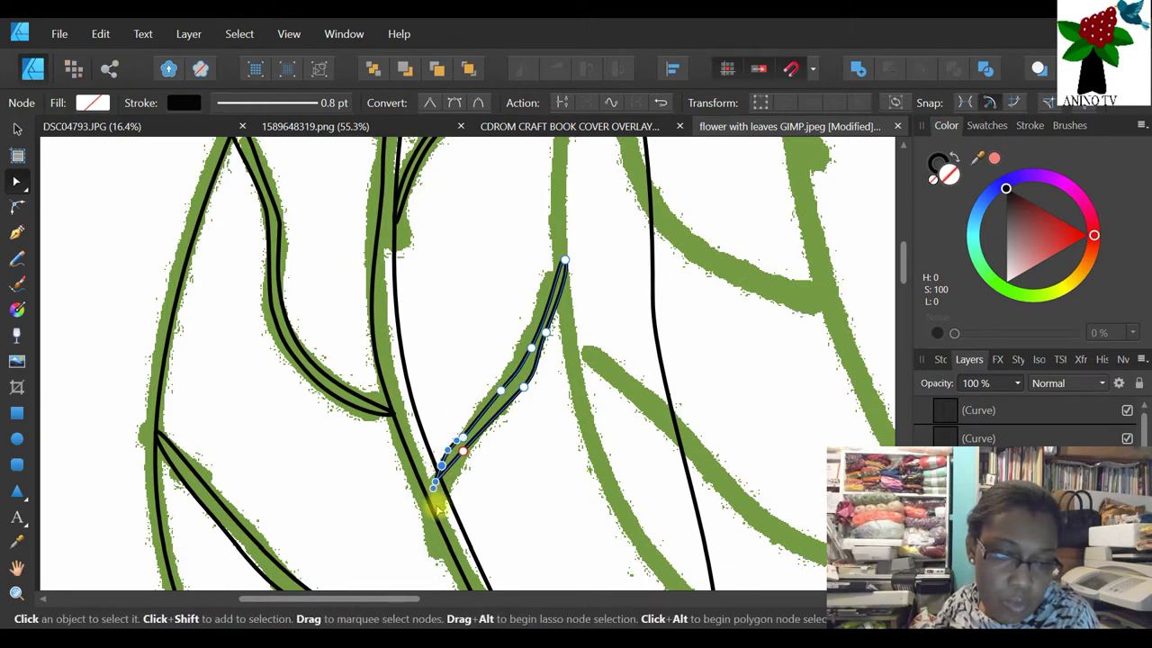
left_click(457, 483)
- Move the lower end node up and right along the stem and rotate the curve slightly to fit
left_click(466, 452)
left_click_drag(465, 450, 477, 442)
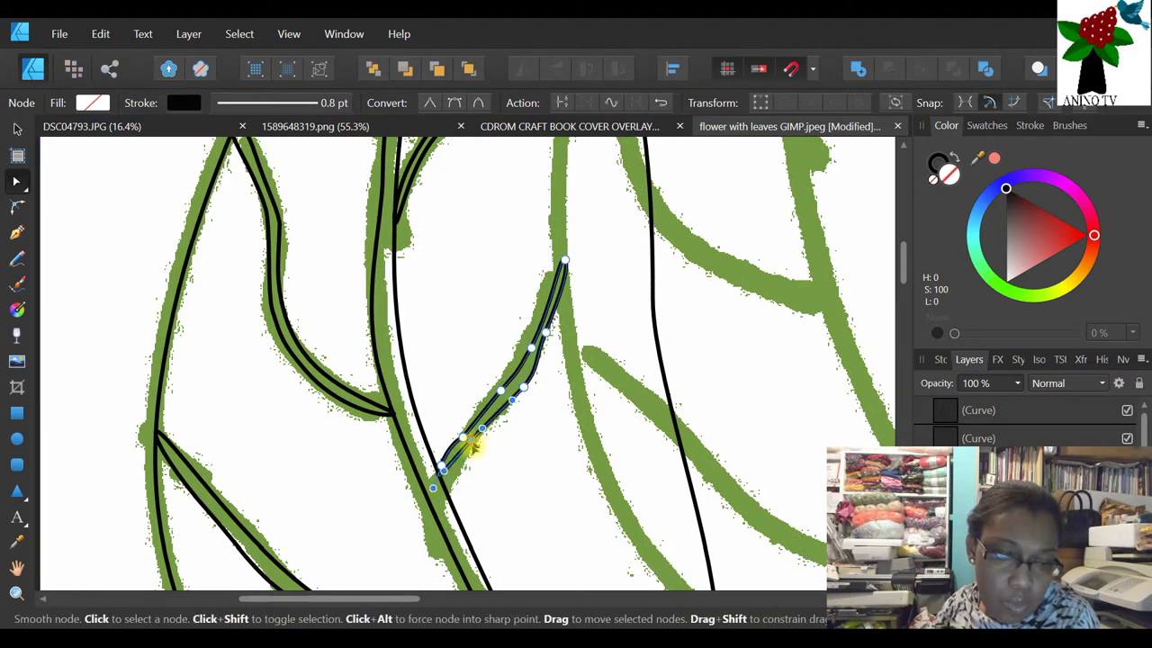
left_click(459, 439)
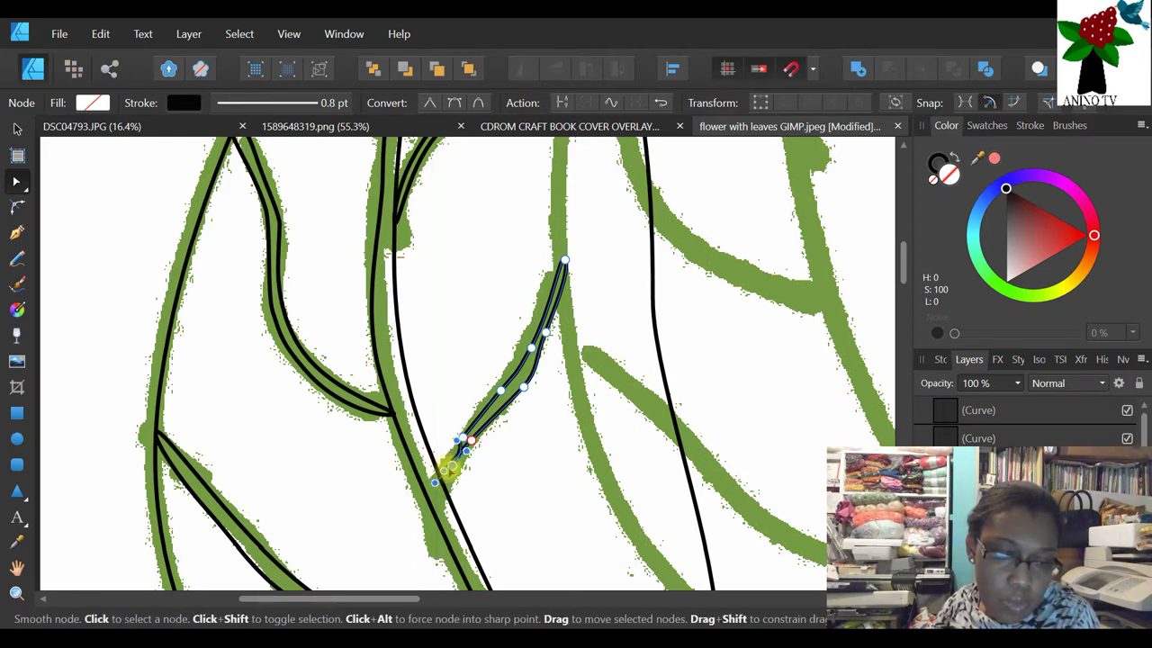
left_click(16, 128)
left_click_drag(403, 477, 410, 484)
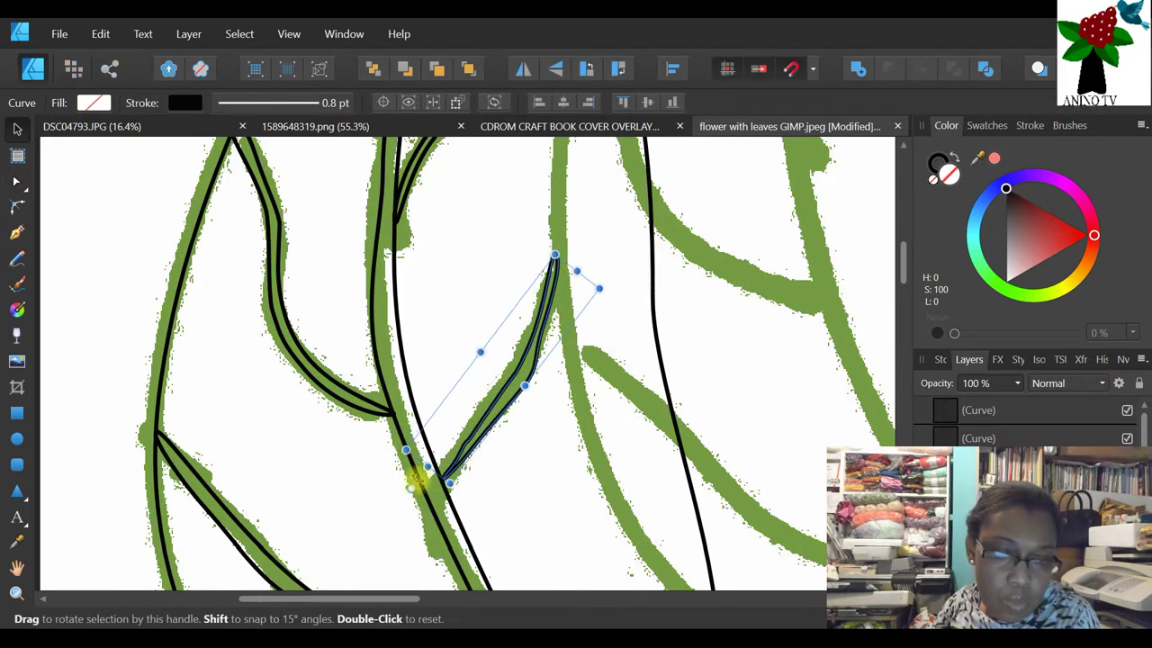
left_click(596, 258)
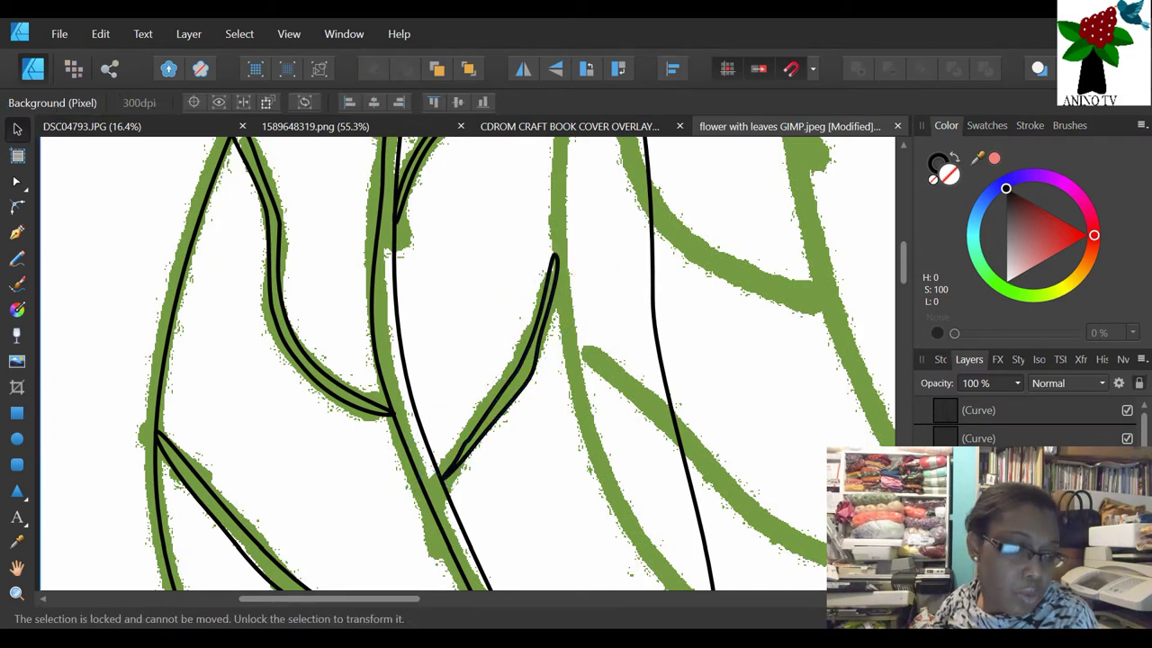
- Marquee-select the eight black curves over the left leaf, group them with Ctrl+G, and show the right leaf's group
left_click(16, 592)
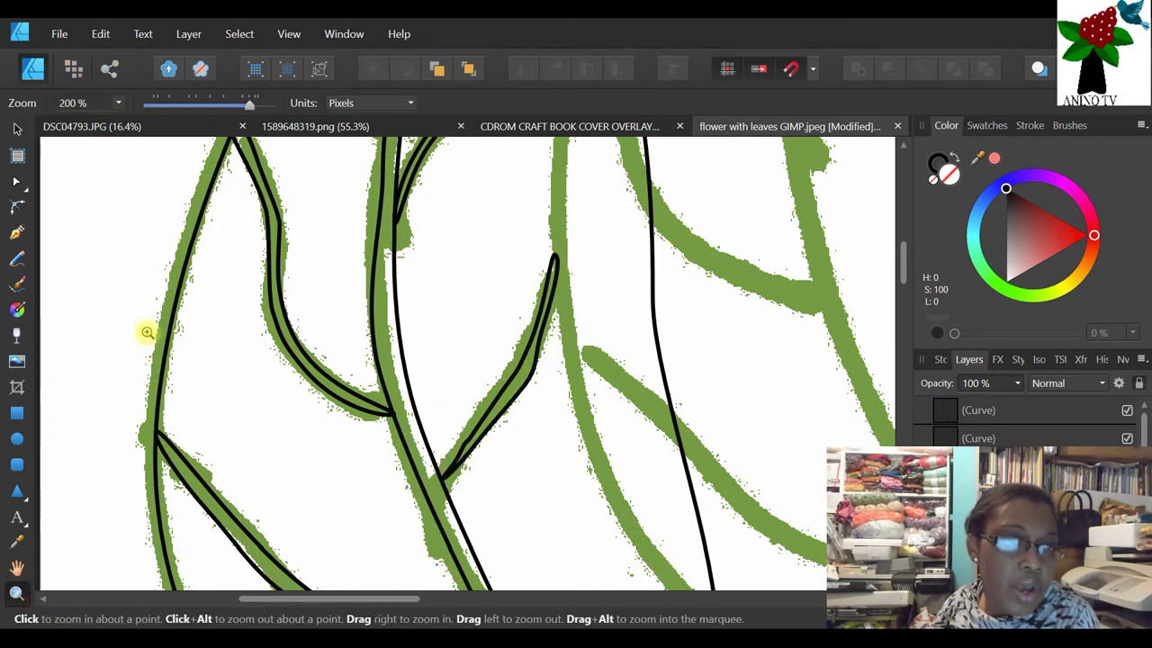
left_click(174, 104)
scroll(468, 366, "down", 2)
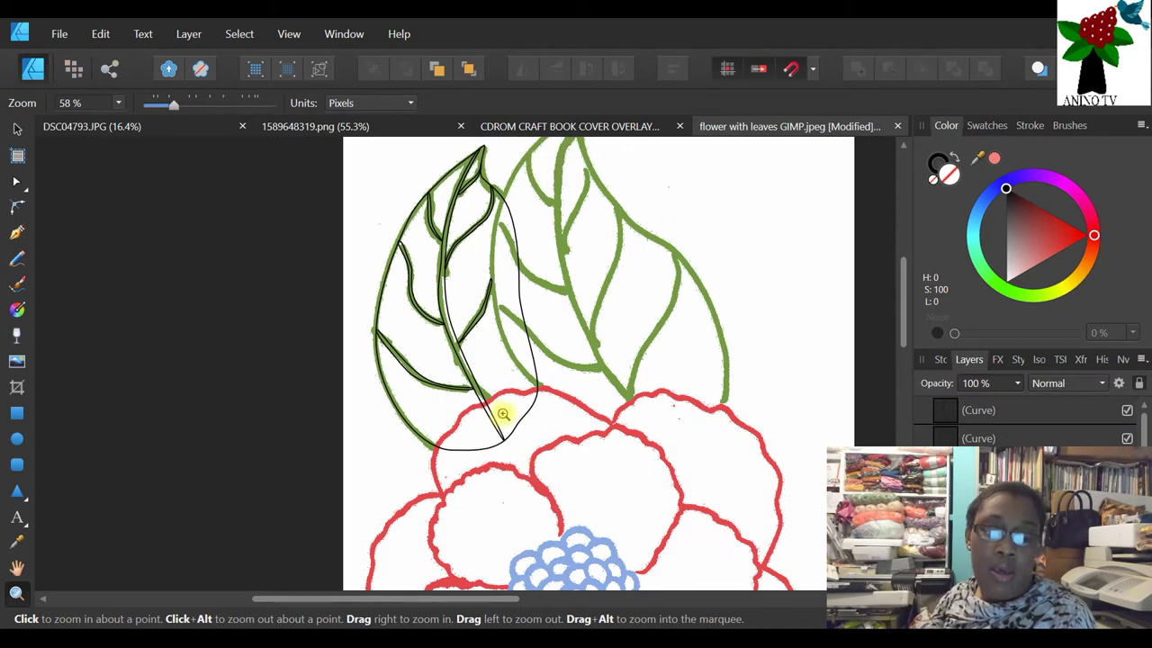
scroll(508, 419, "up", 1)
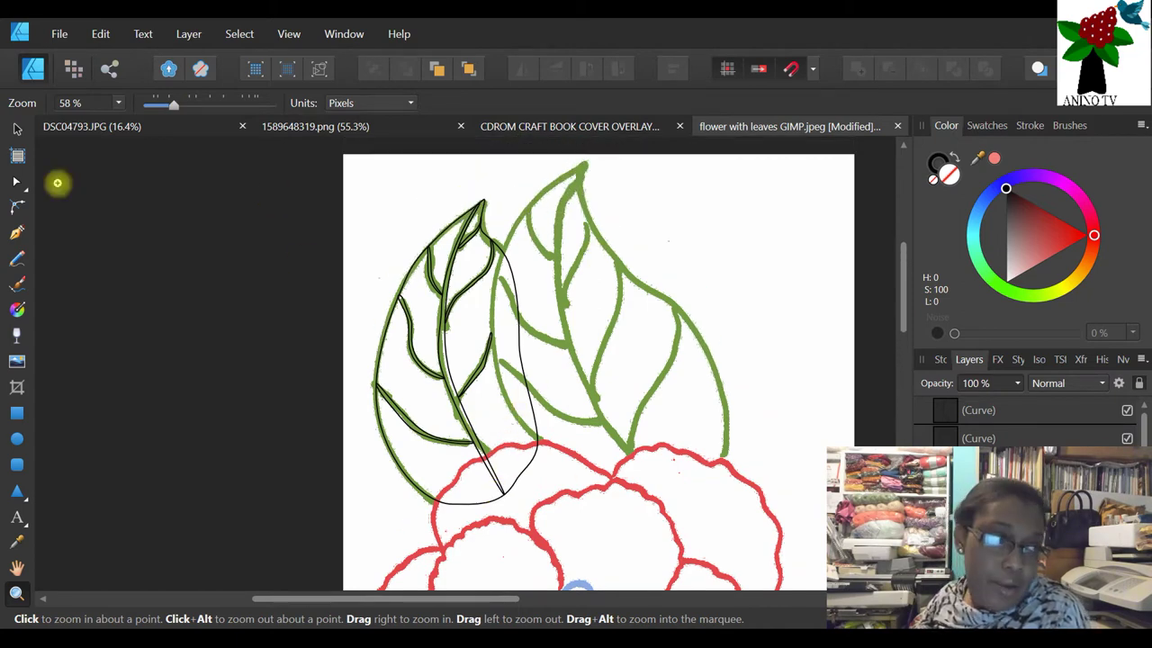
left_click(16, 129)
left_click_drag(279, 180, 579, 553)
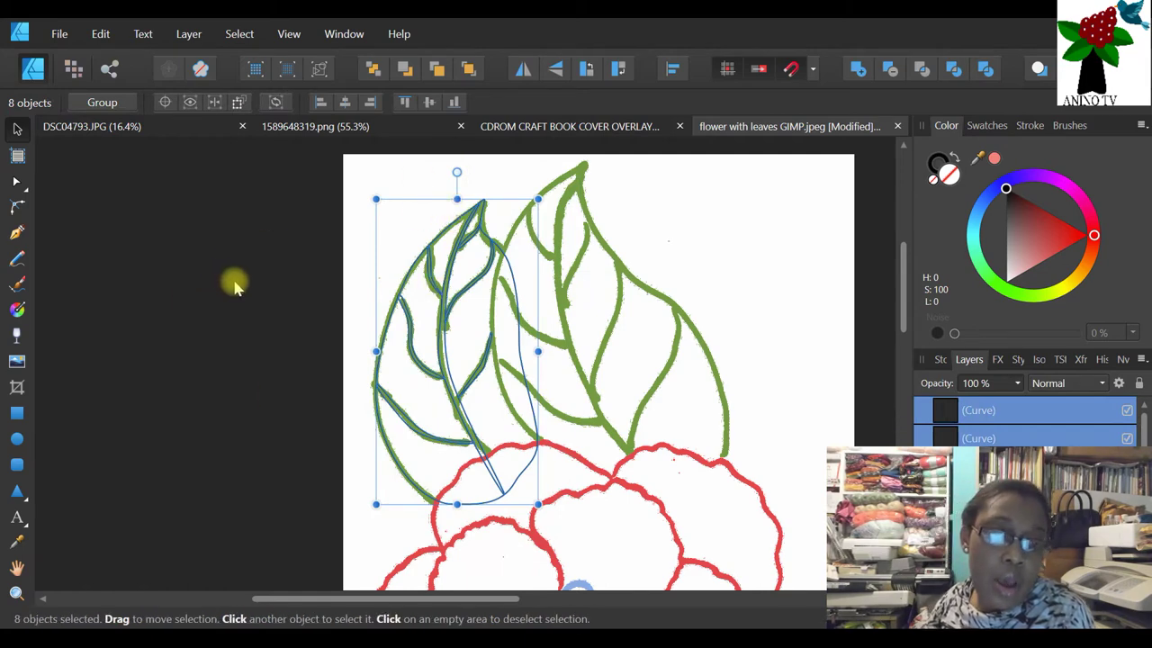
left_click_drag(243, 169, 591, 540)
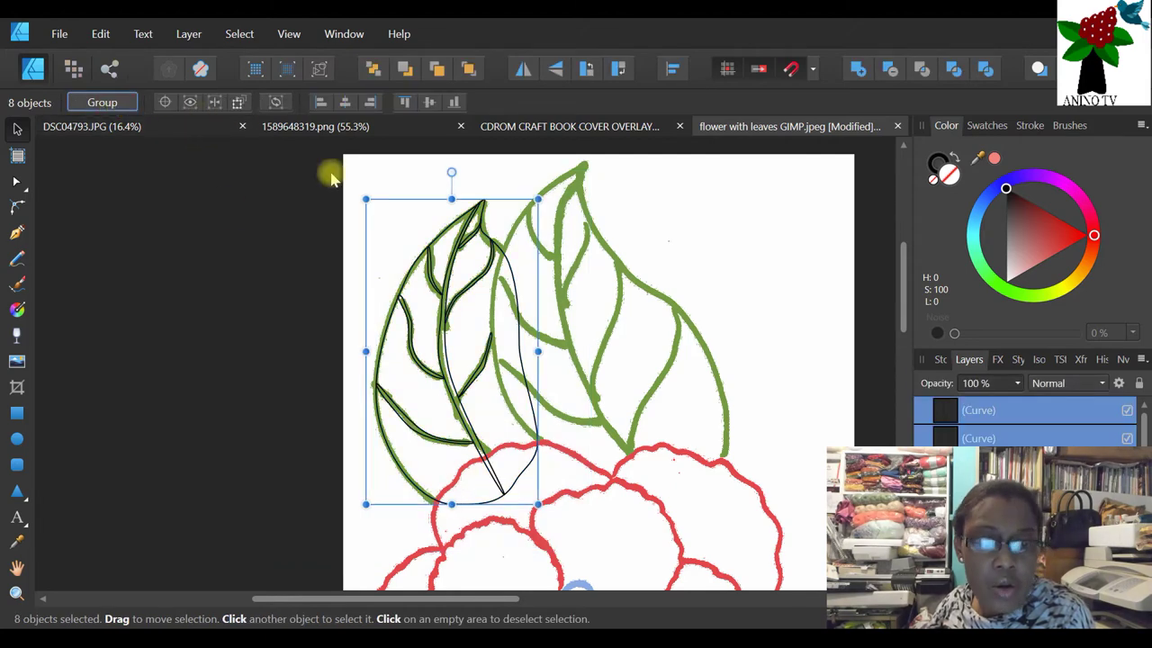
key("ctrl+g")
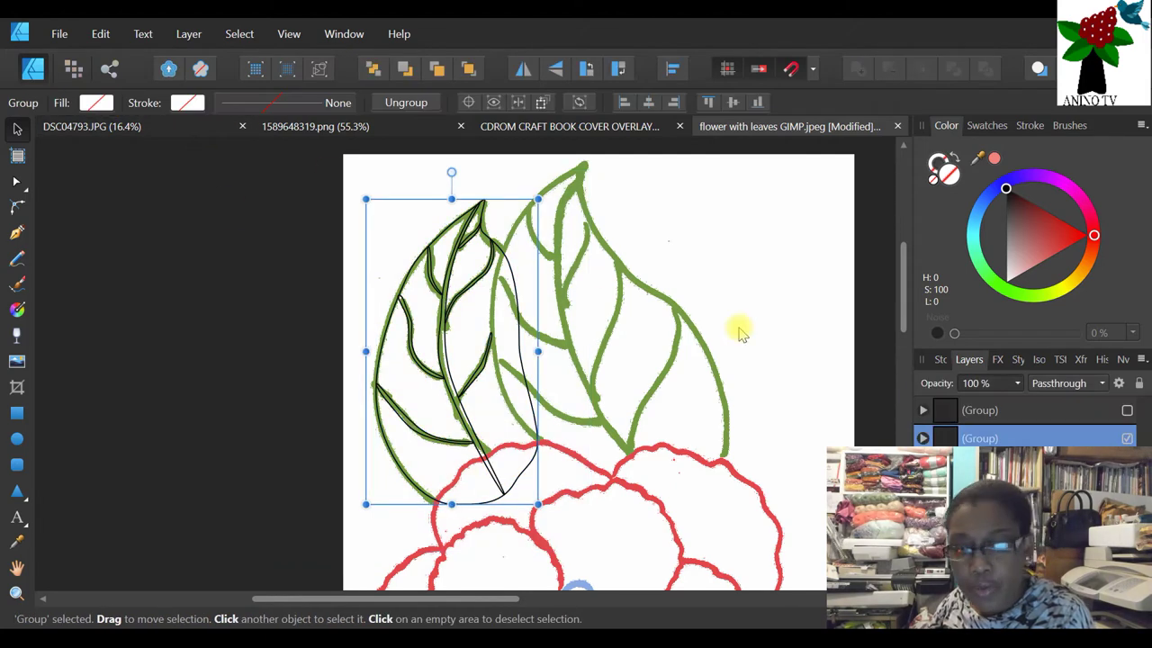
left_click(1127, 410)
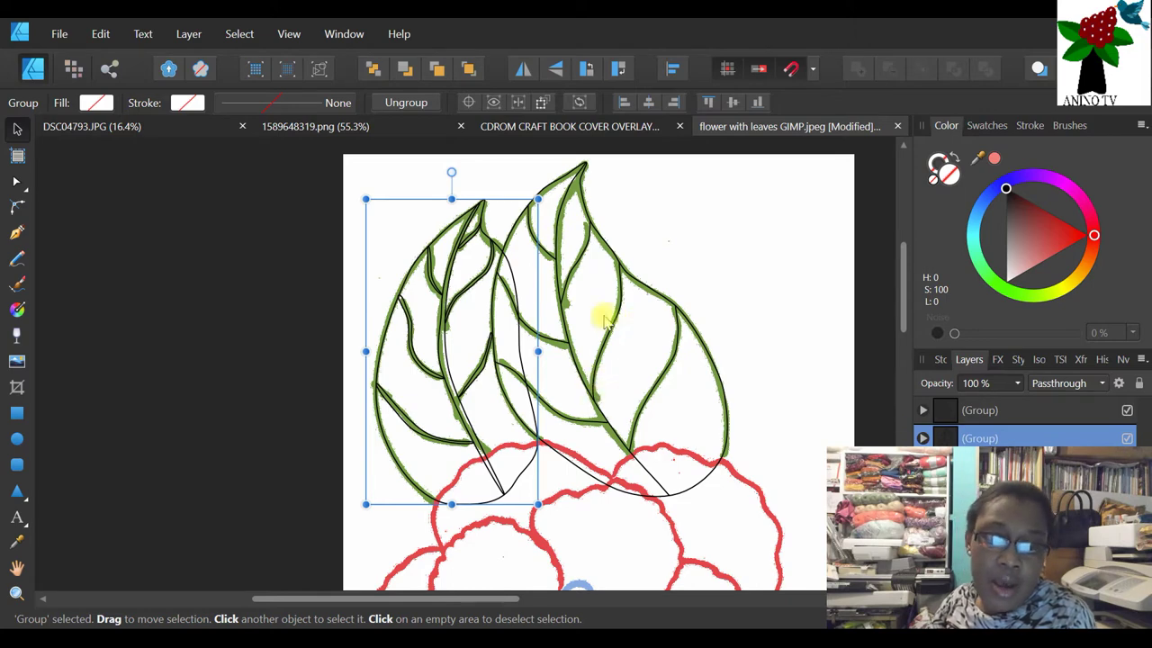
- Hide both leaf (Group) layers and zoom out to 54% so the whole flower is visible
scroll(766, 375, "down", 1)
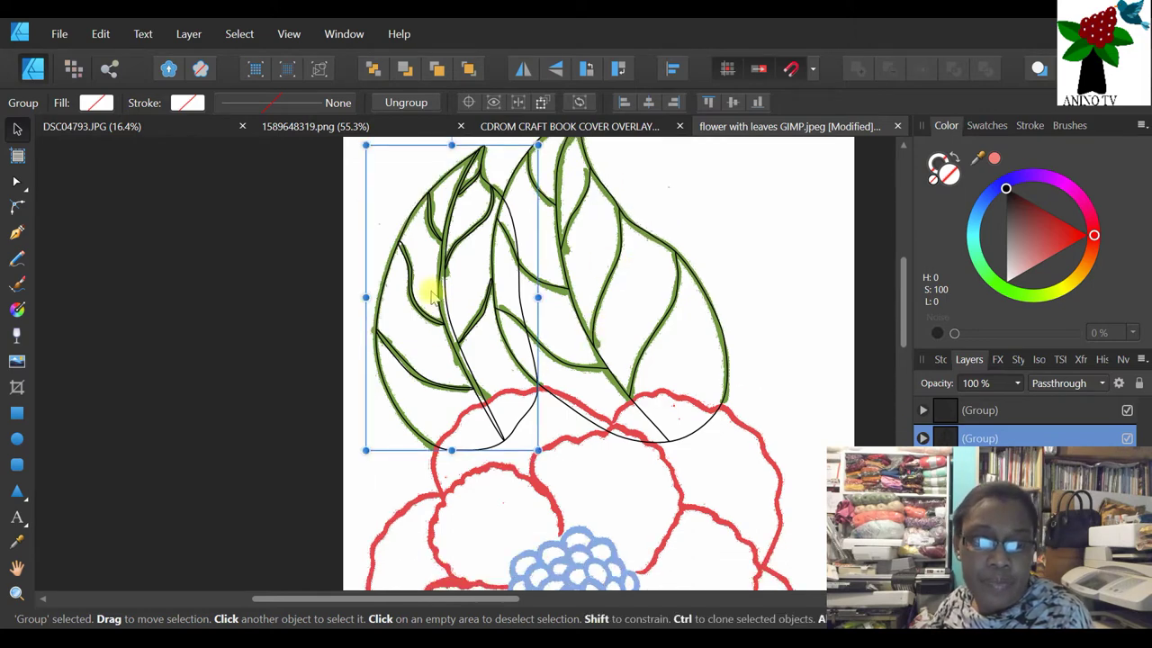
scroll(514, 381, "down", 1)
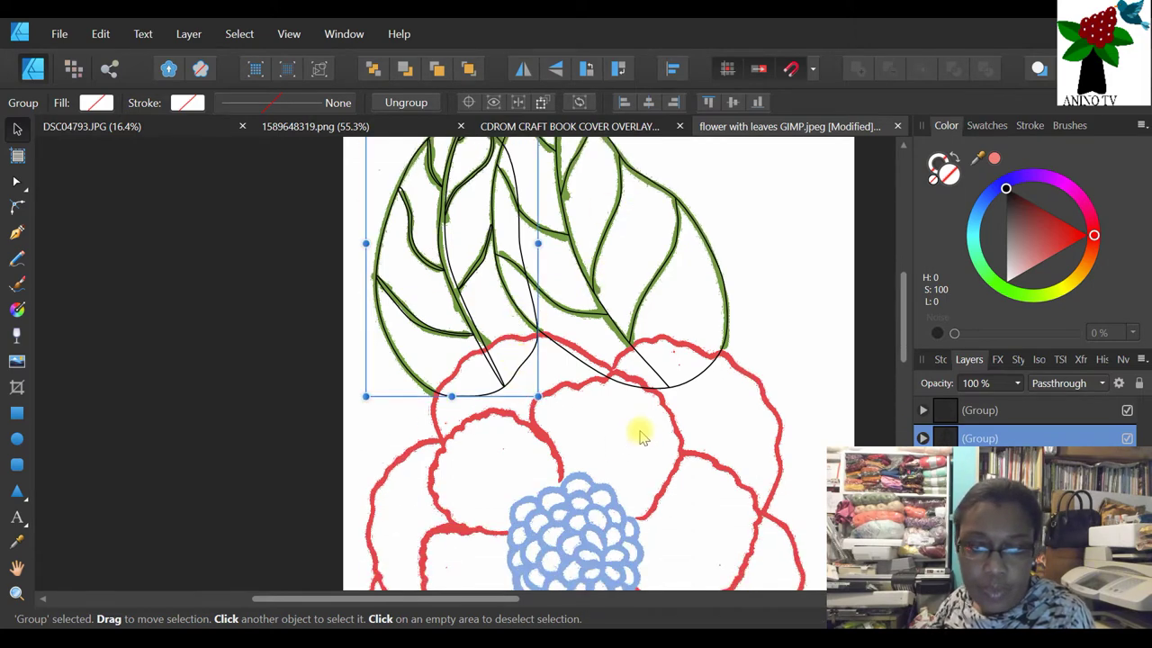
scroll(640, 435, "down", 1)
scroll(635, 429, "down", 2)
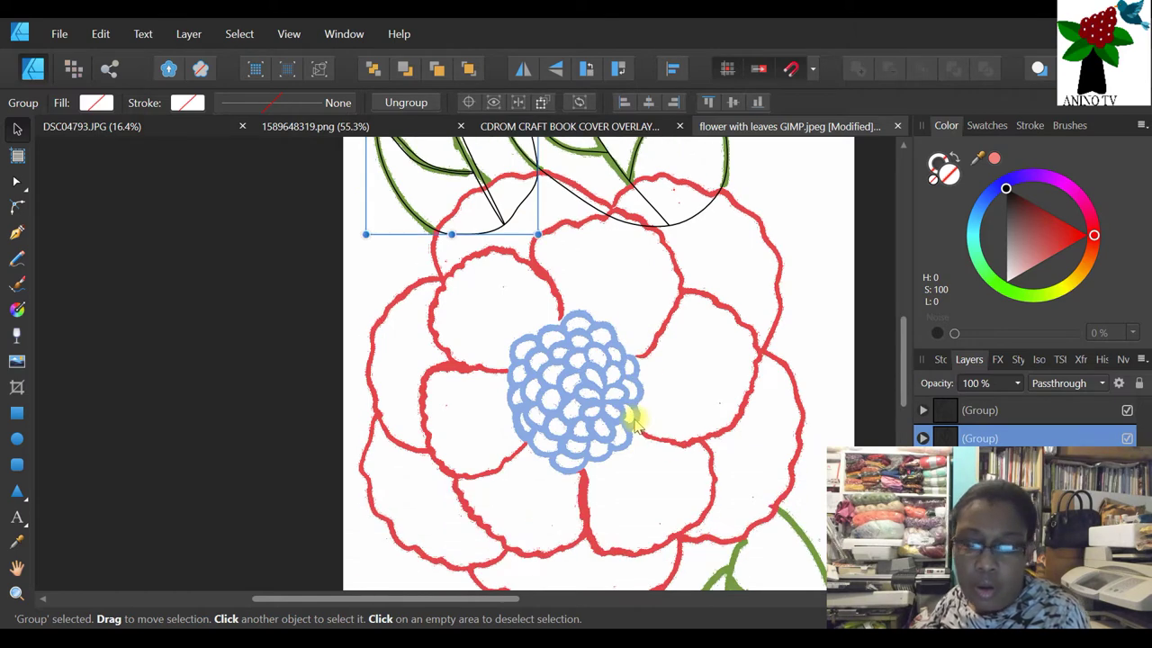
left_click(1126, 409)
left_click(1126, 438)
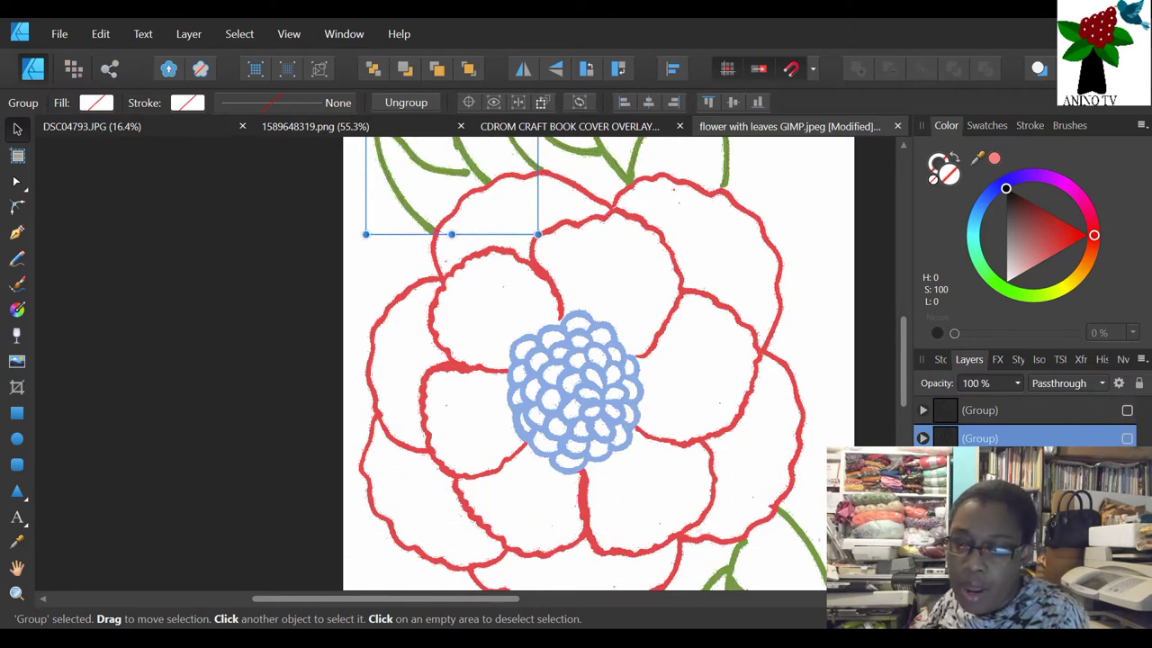
left_click(504, 207)
scroll(804, 458, "down", 2)
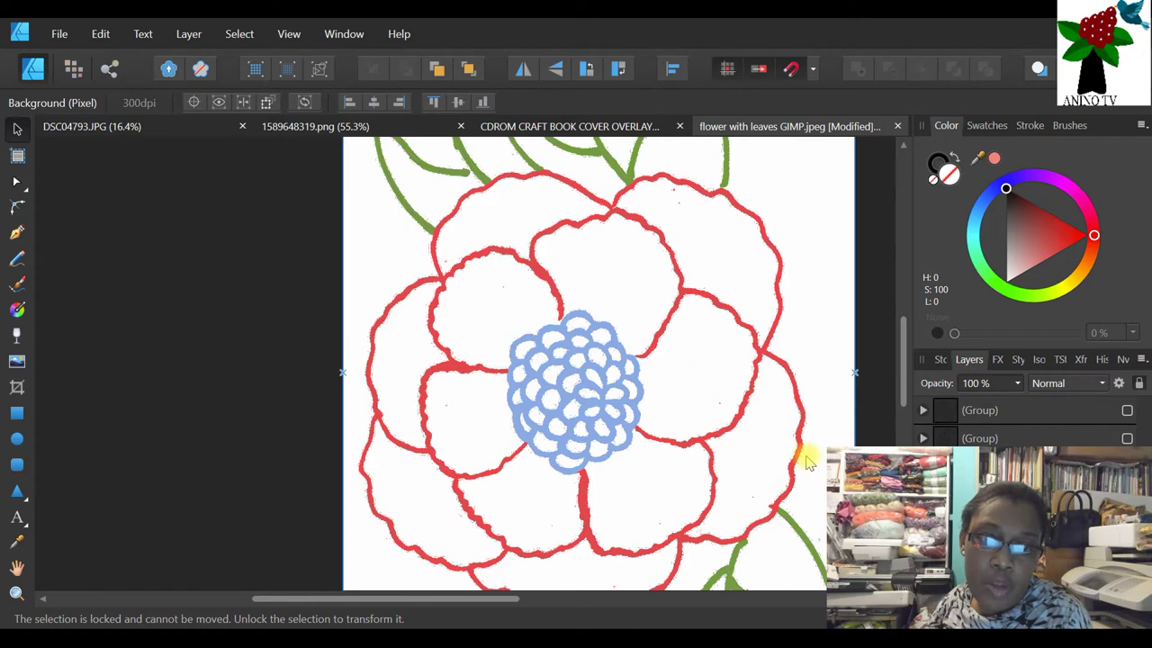
left_click(16, 592)
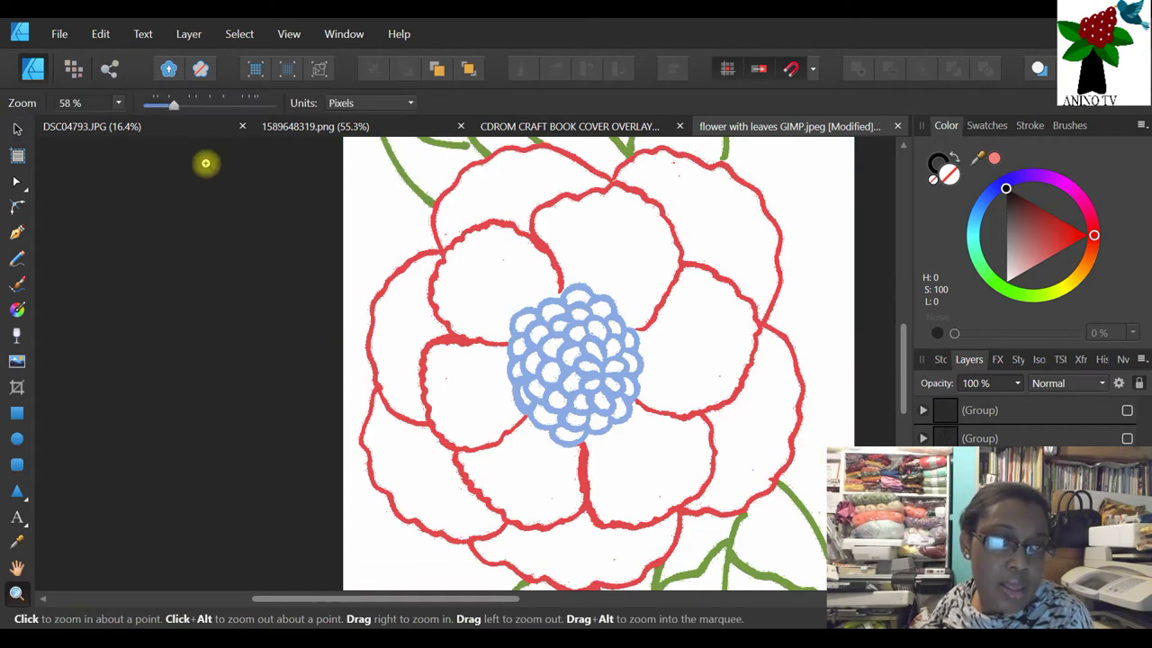
left_click_drag(178, 108, 167, 108)
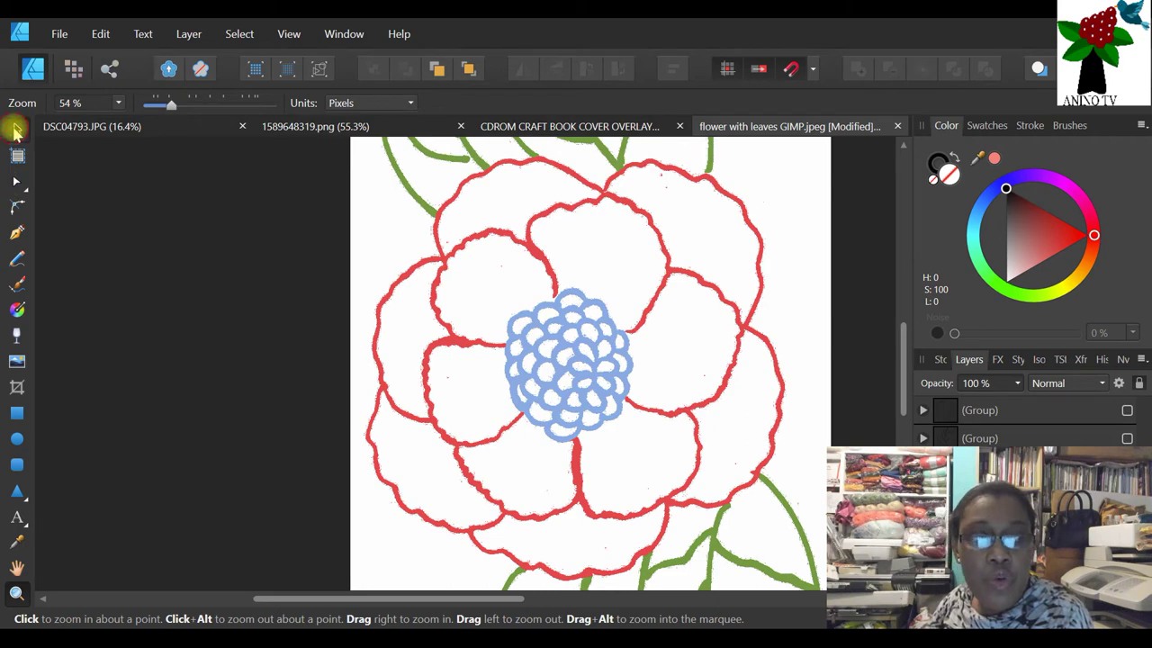
left_click(15, 131)
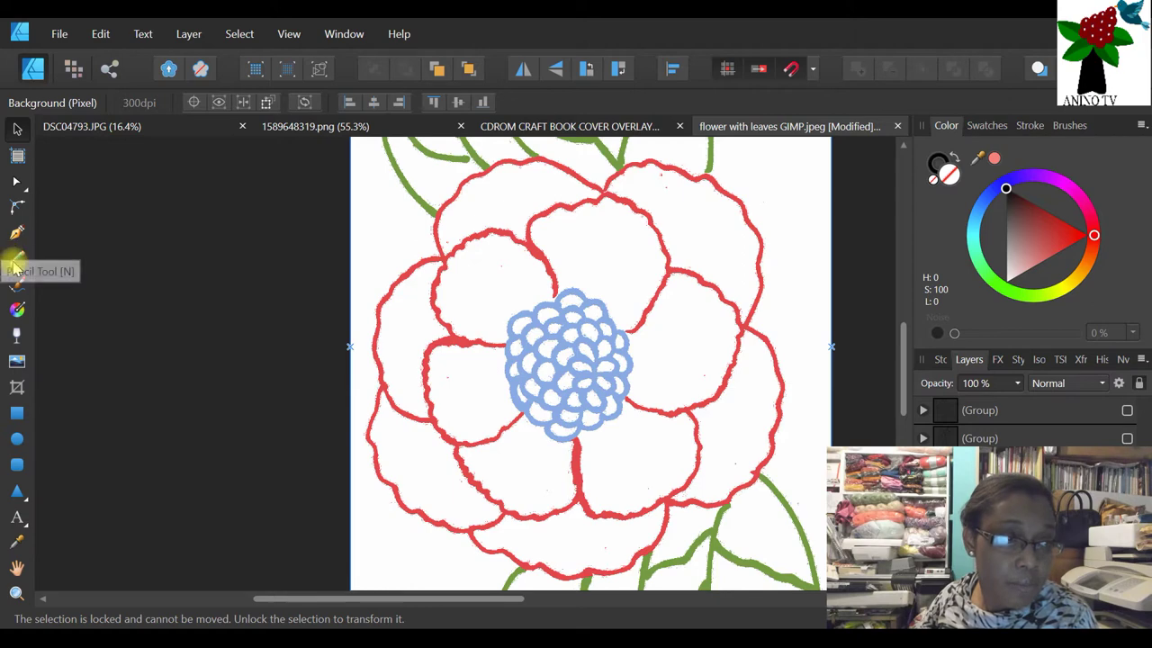
left_click(18, 229)
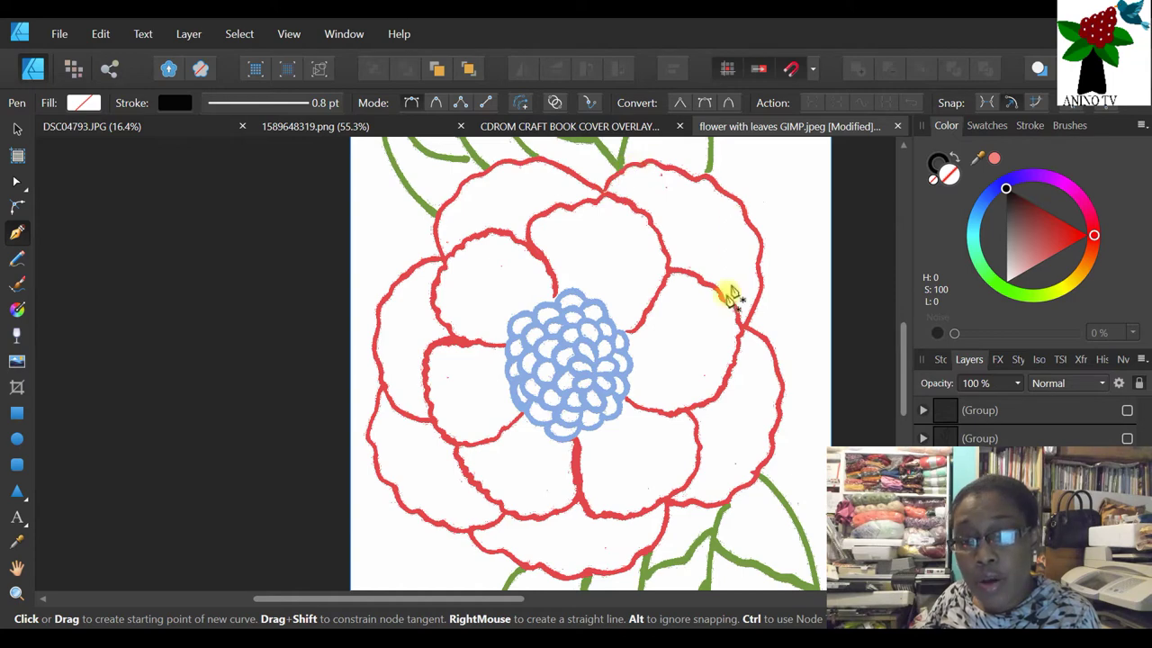
- Trace the upper-right petal with the Pen from the blue centre around its edge, closing the path
left_click(591, 314)
left_click(591, 247)
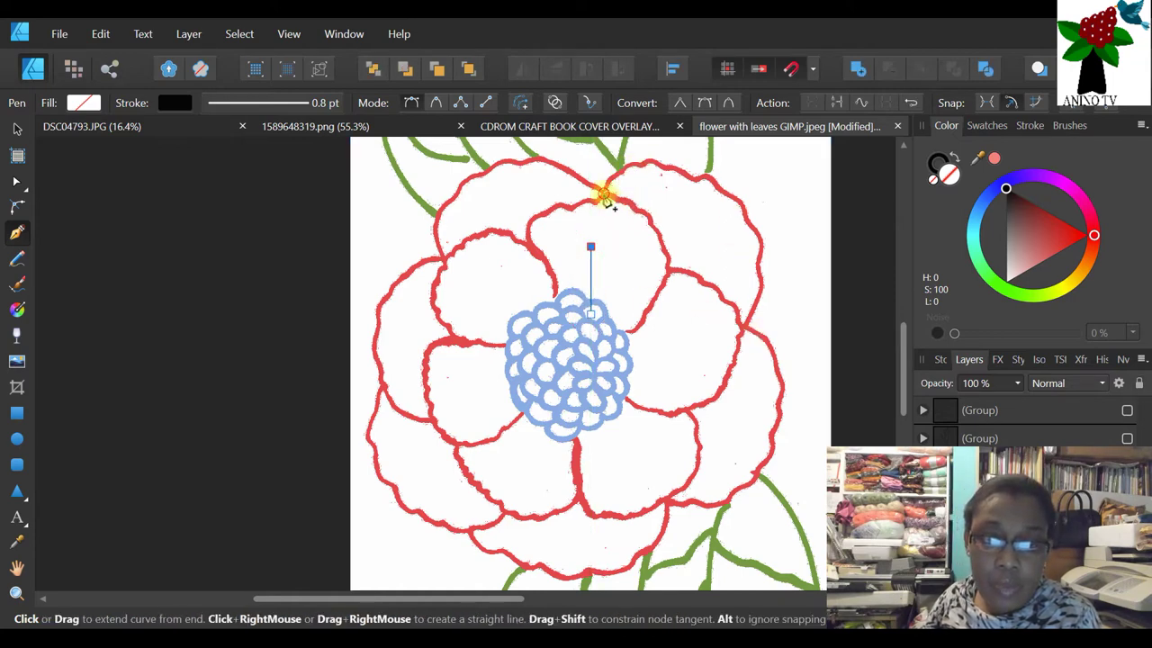
left_click(602, 193)
left_click(619, 169)
left_click(633, 162)
left_click(655, 162)
left_click(677, 167)
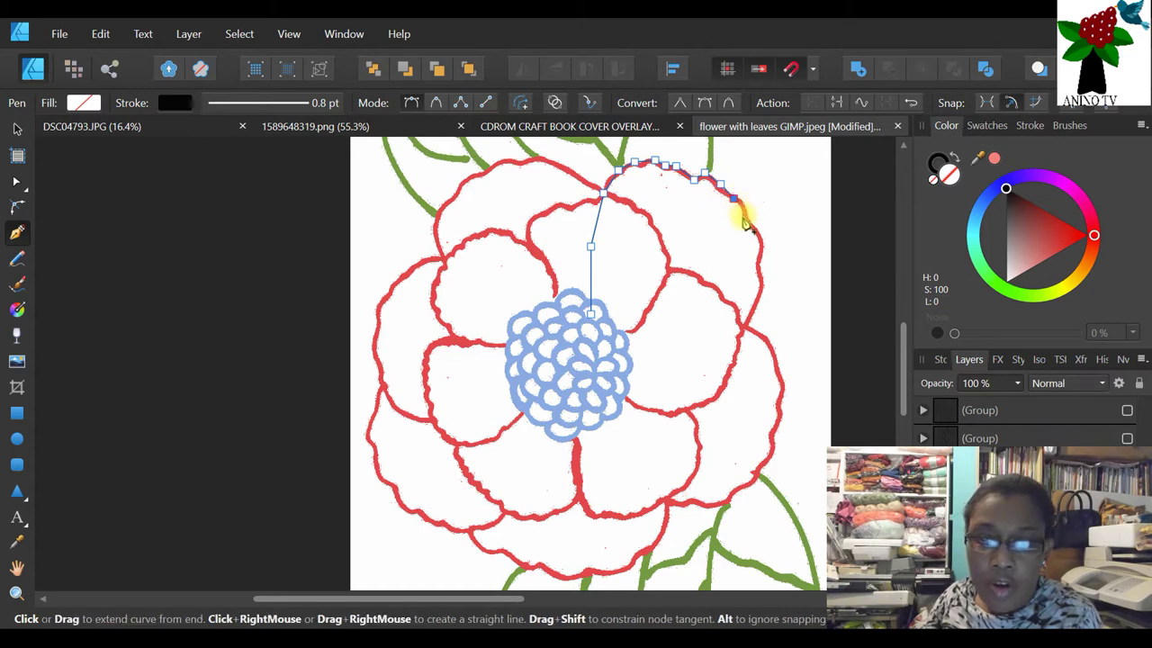
left_click(746, 216)
left_click(758, 236)
left_click(757, 264)
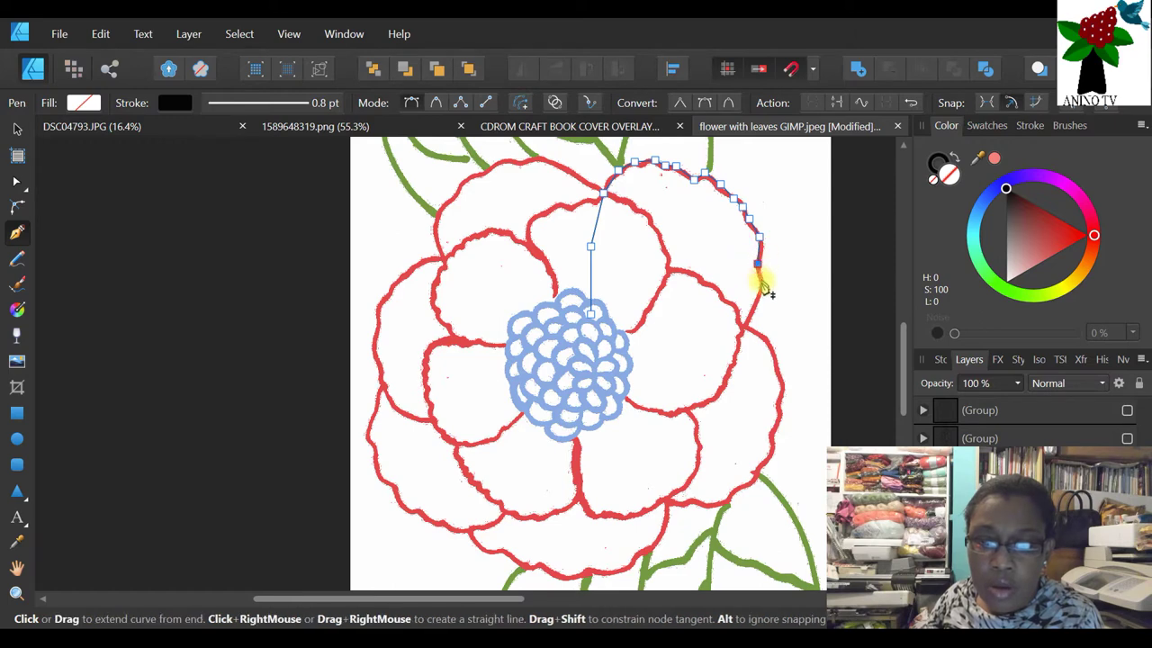
left_click_drag(752, 317, 647, 346)
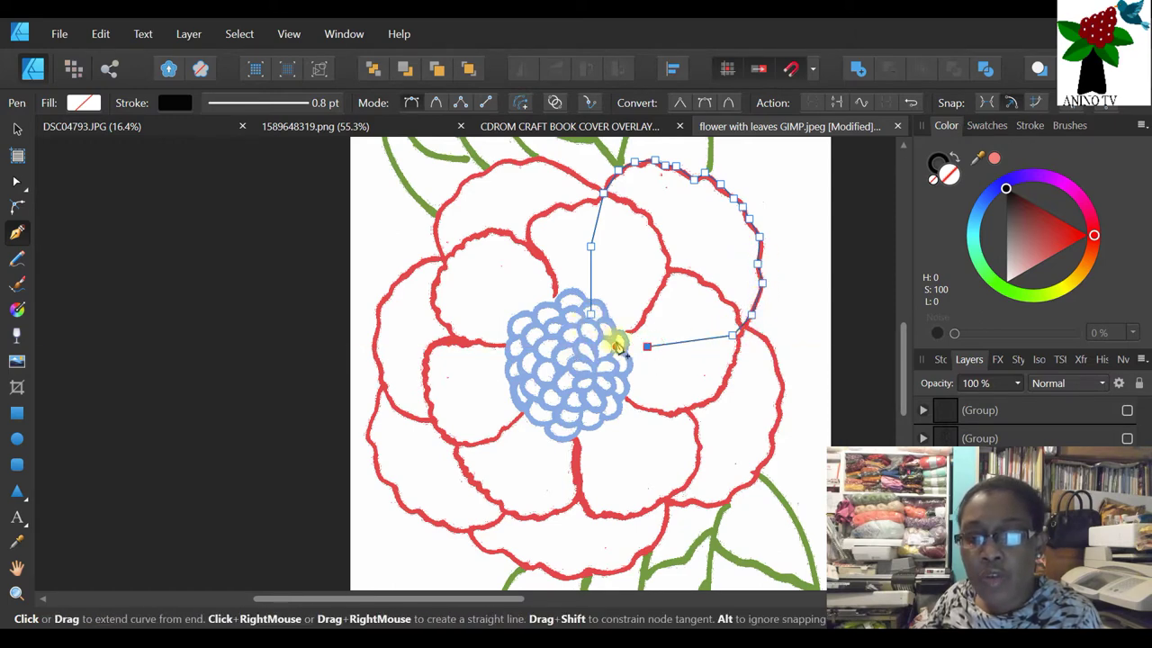
left_click(594, 315)
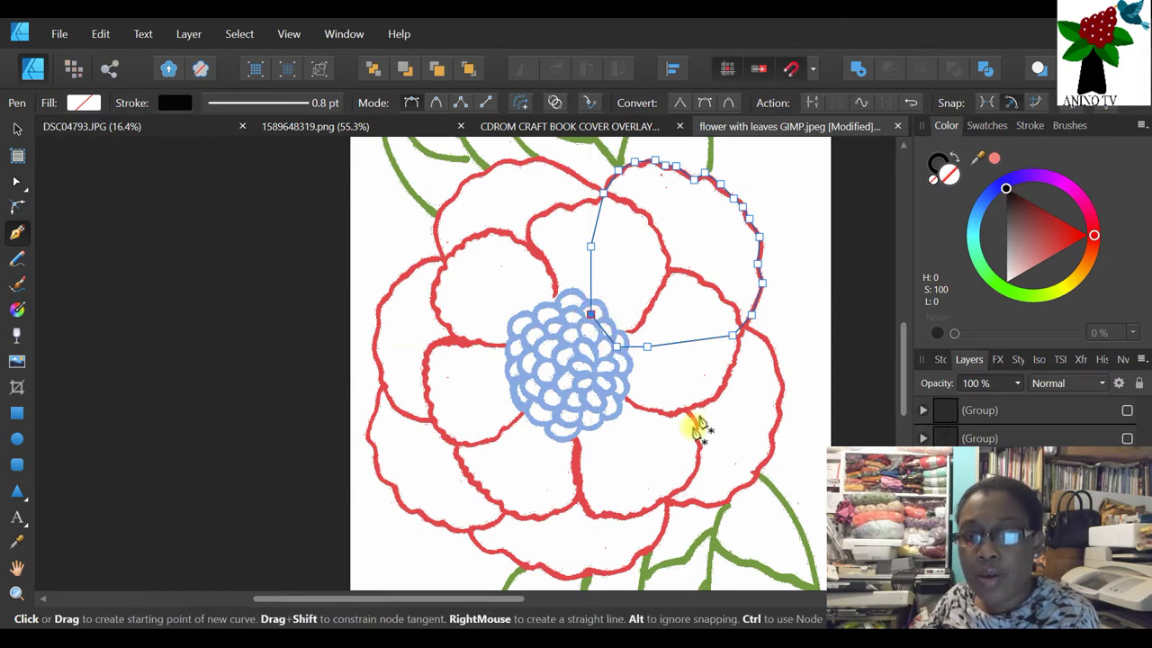
- Convert all of the petal curve's nodes to Smooth, then deselect it
scroll(650, 321, "up", 2)
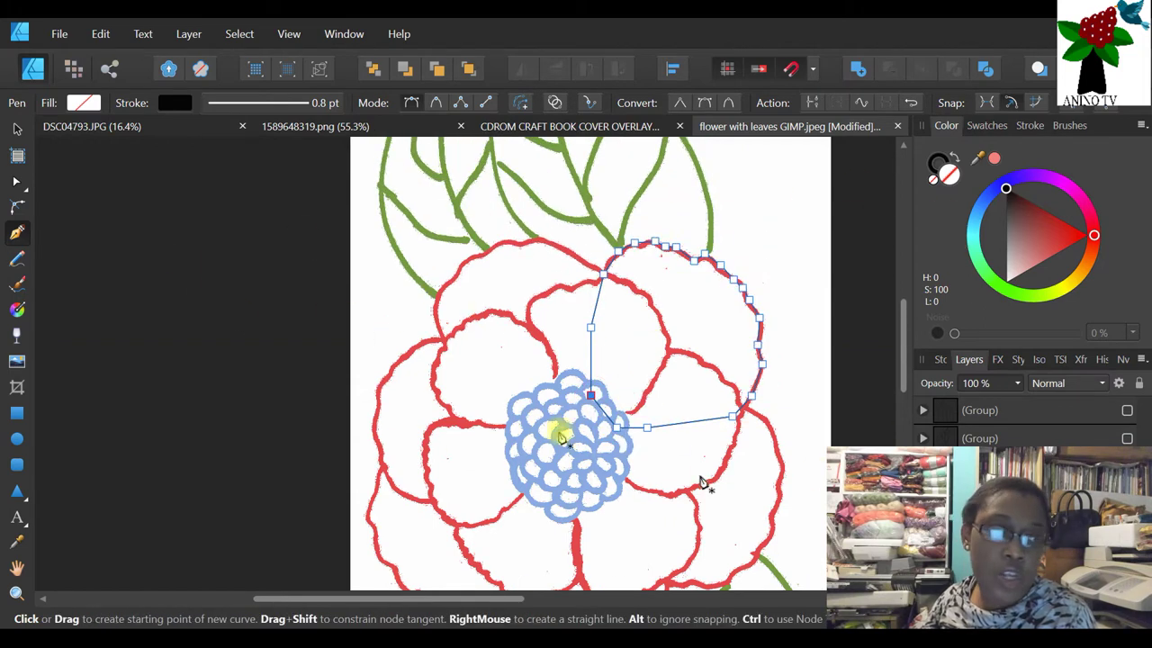
left_click(18, 181)
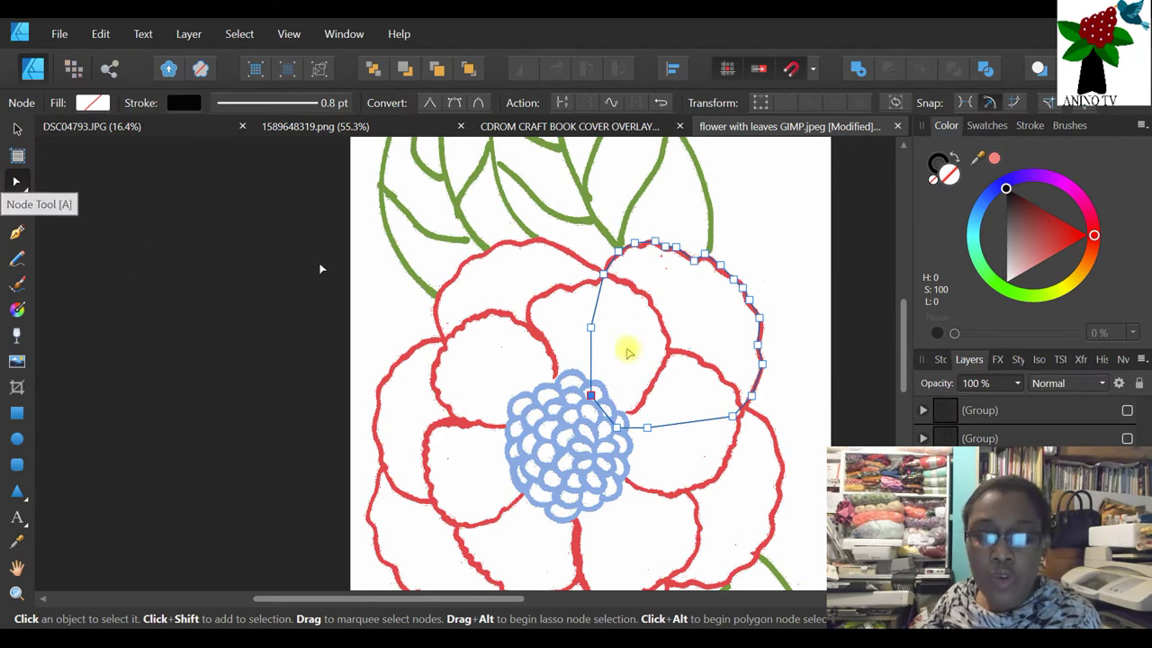
left_click_drag(891, 166, 424, 528)
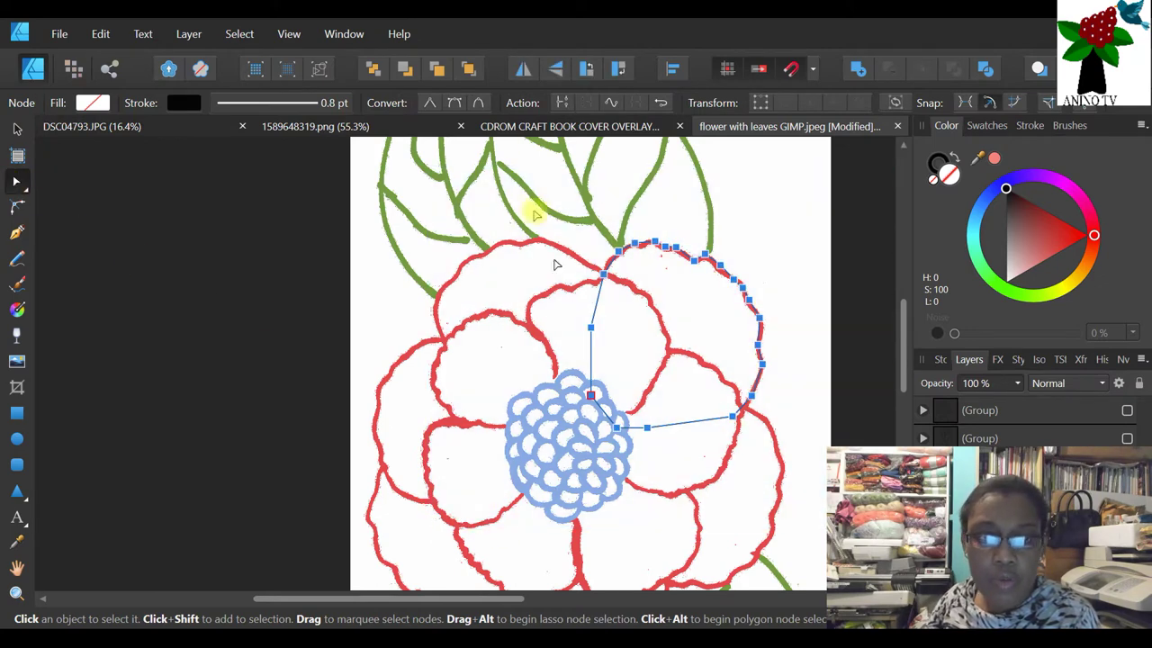
left_click(455, 104)
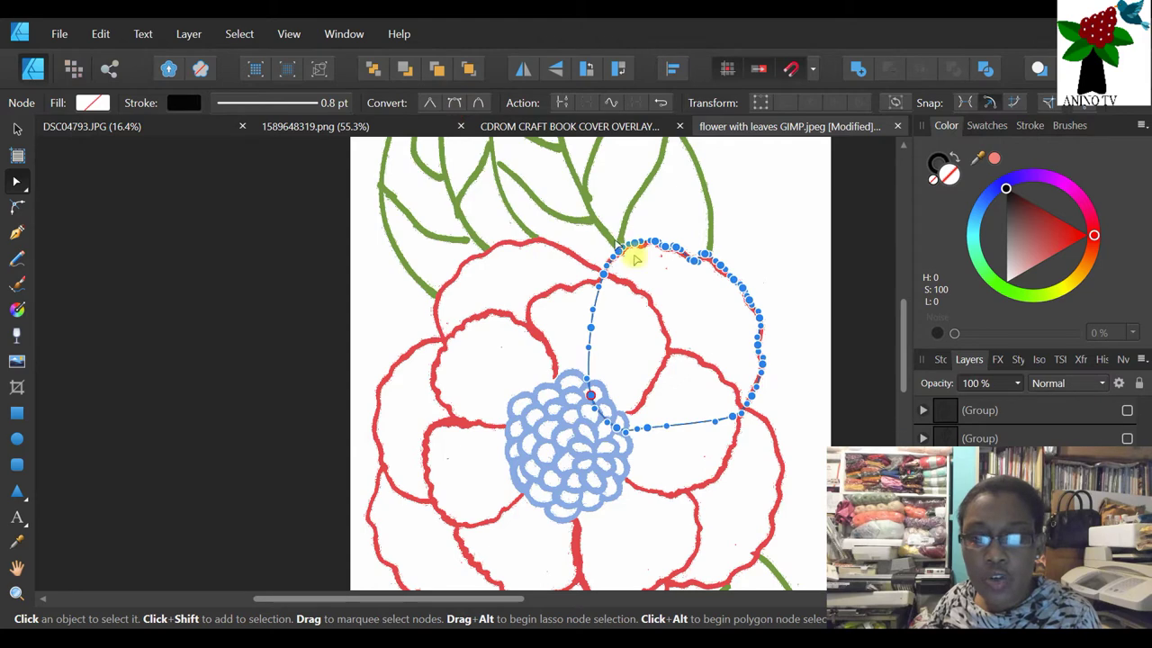
left_click(794, 242)
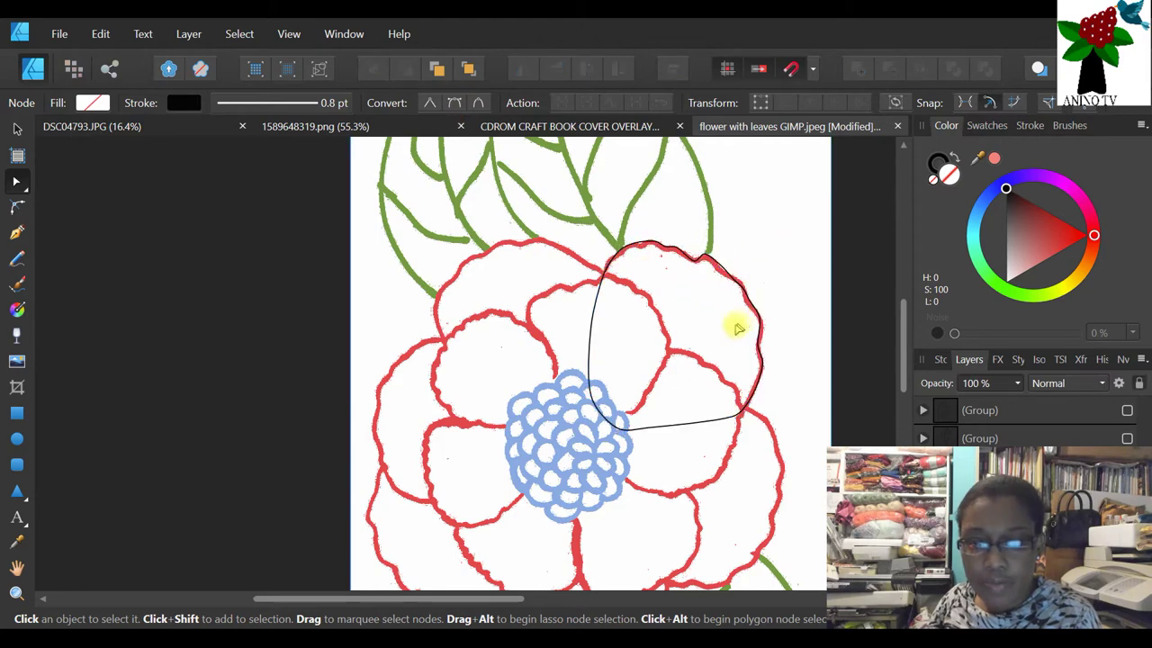
- Zoom in and adjust the nodes so the petal outline's top edge follows the red border
left_click(16, 593)
left_click(801, 288)
left_click(766, 298)
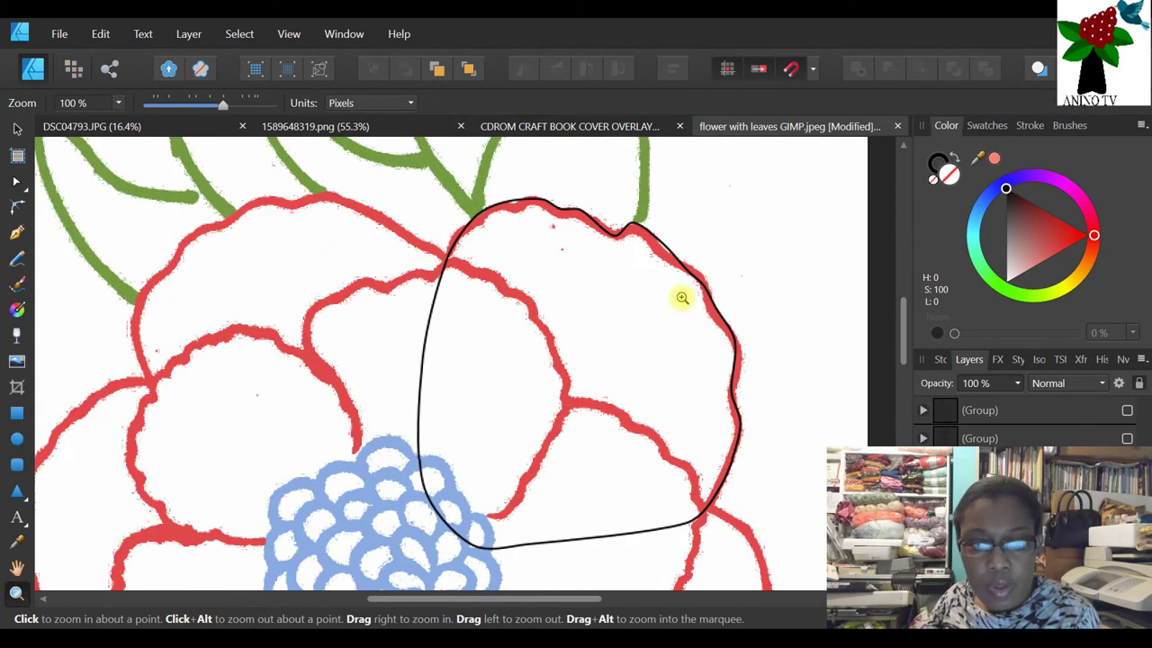
key("a")
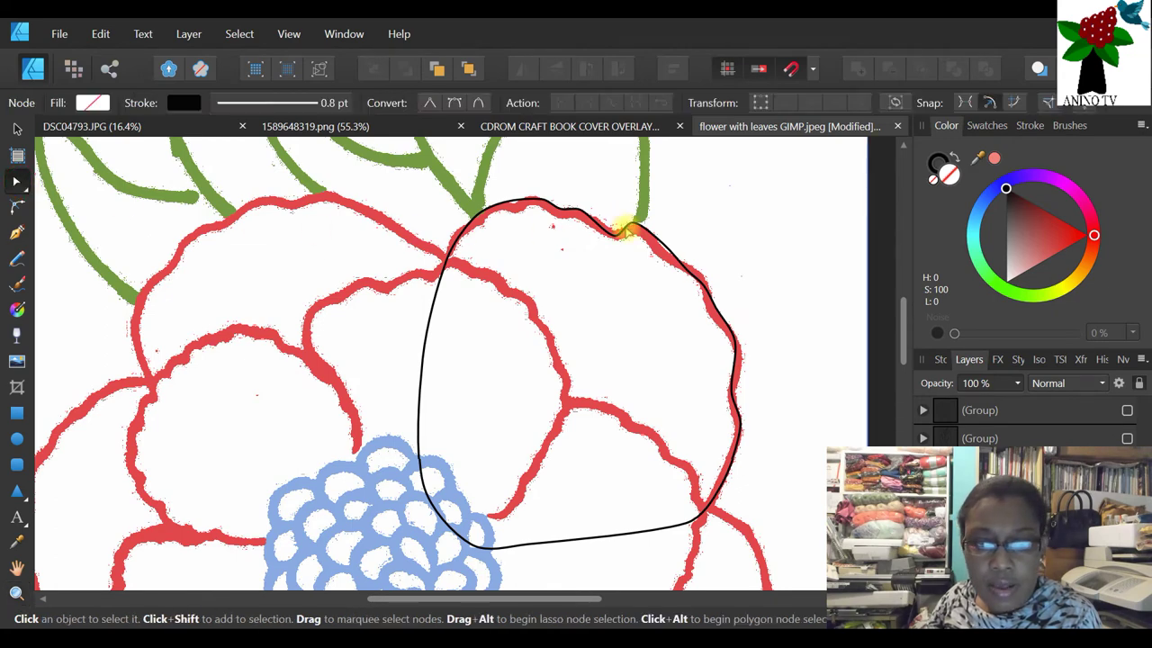
left_click(623, 230)
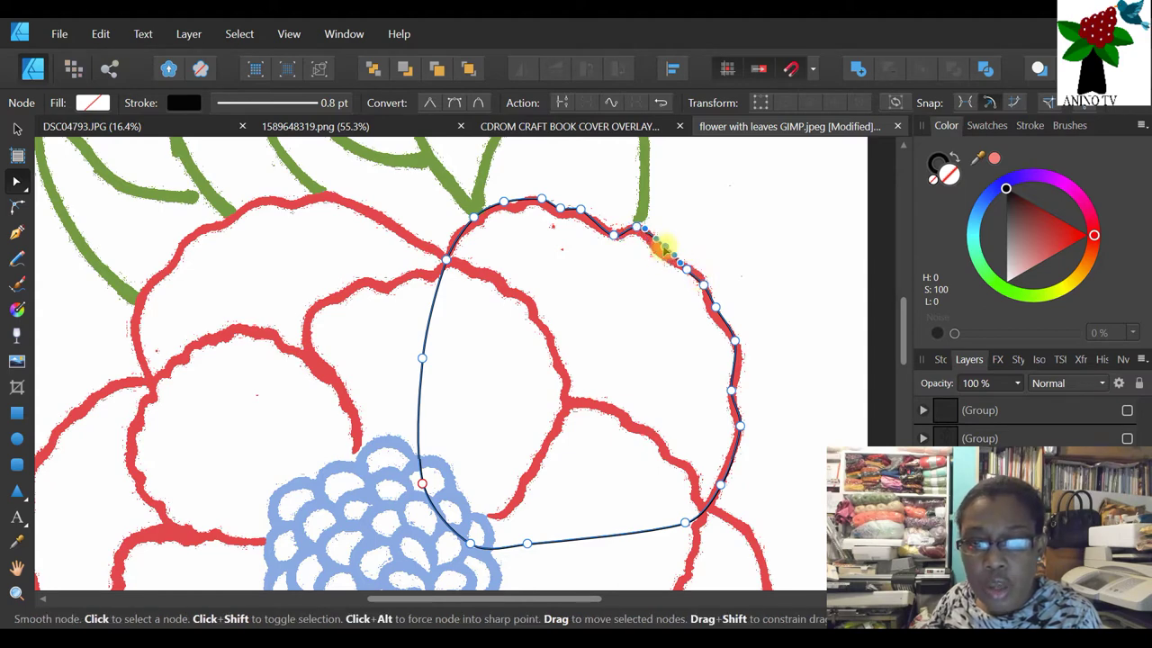
left_click(713, 306)
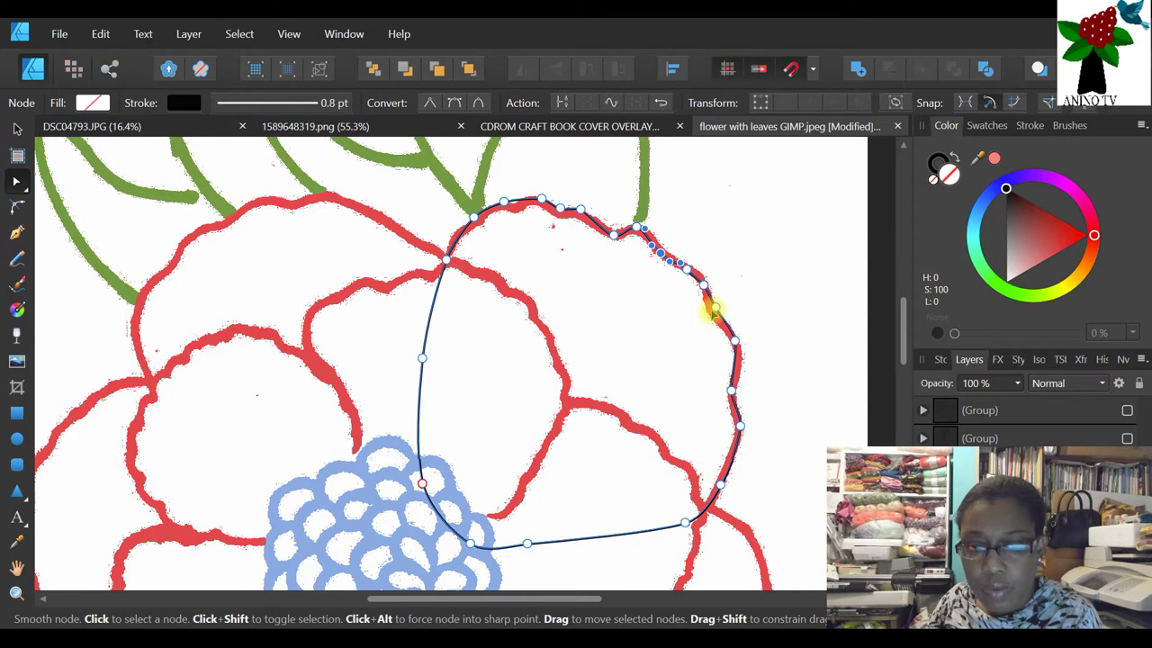
left_click(505, 211)
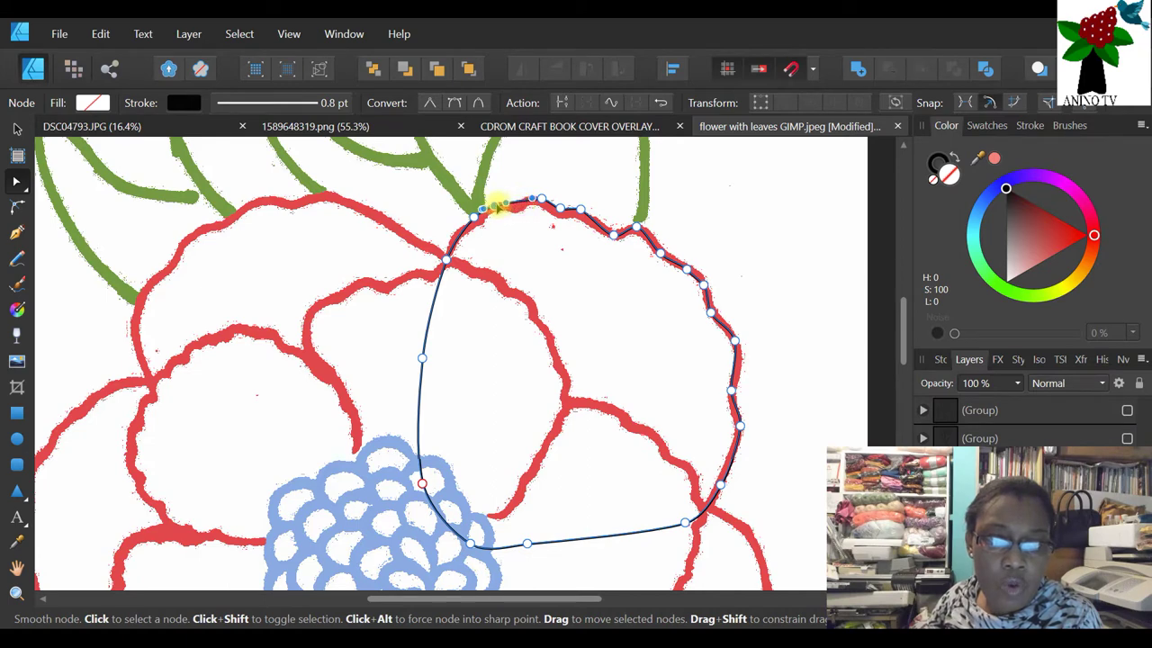
left_click(513, 203)
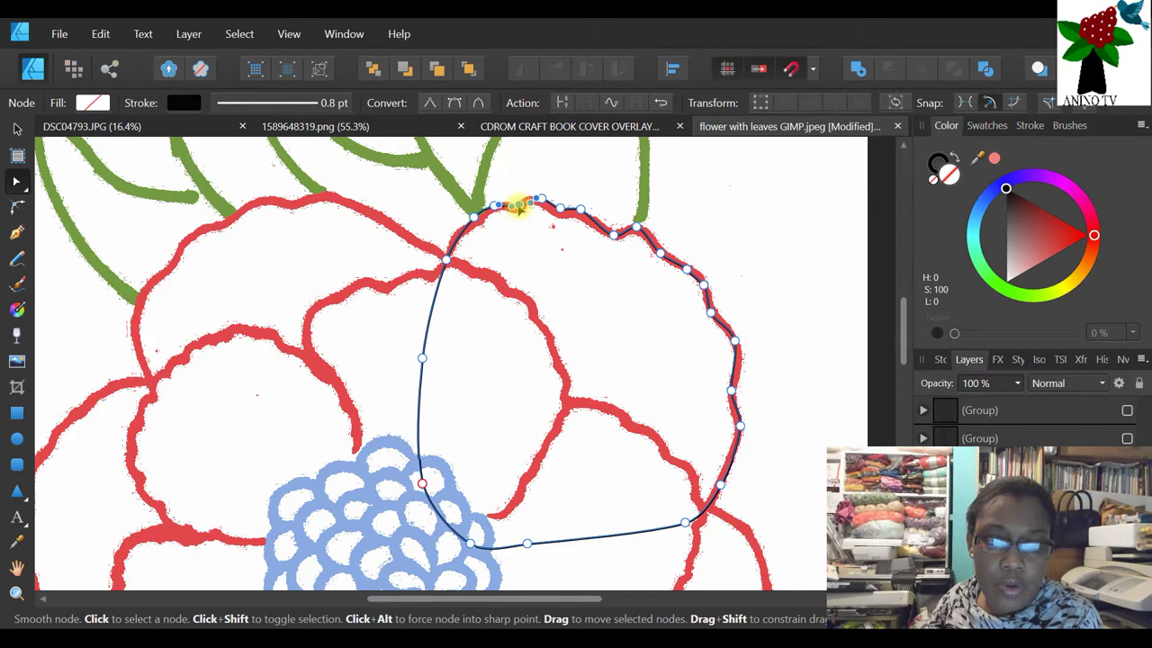
left_click(681, 239)
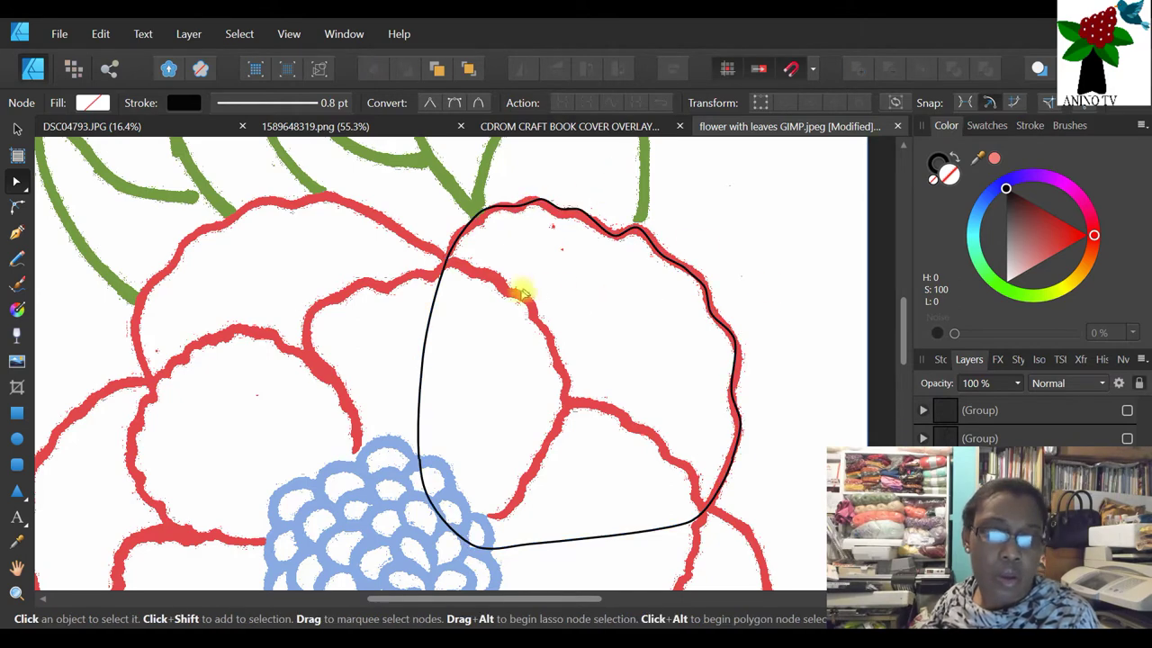
- Zoom back out to 50% so the whole flower is visible
scroll(570, 296, "down", 6)
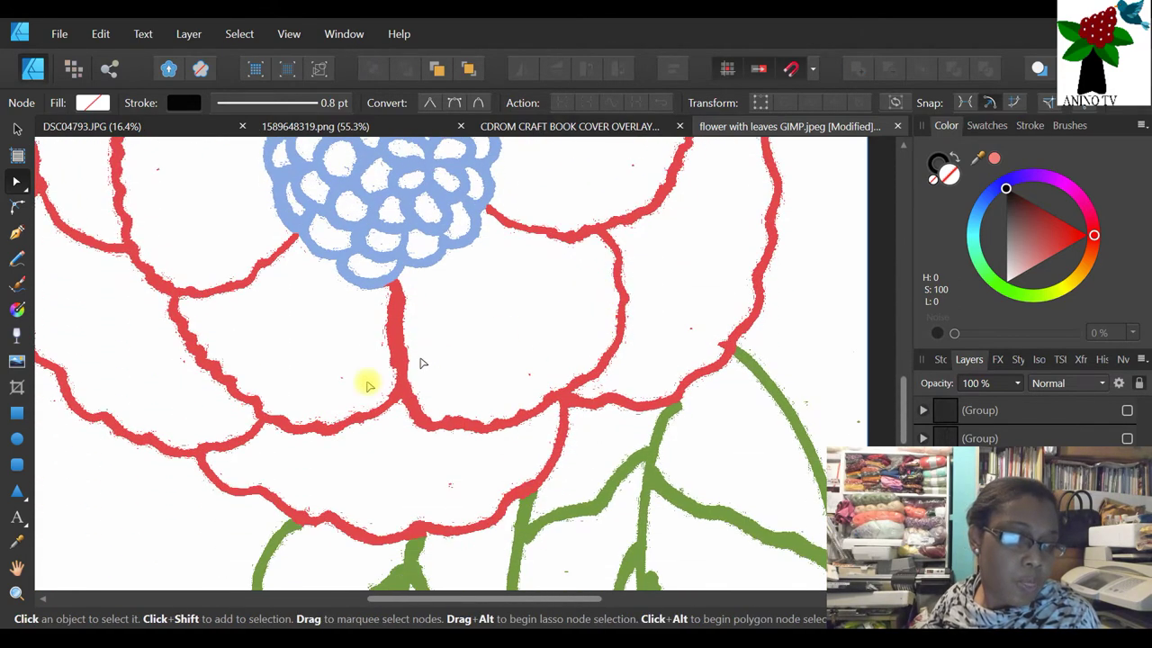
scroll(369, 385, "up", 1)
left_click(16, 592)
left_click_drag(197, 99, 165, 105)
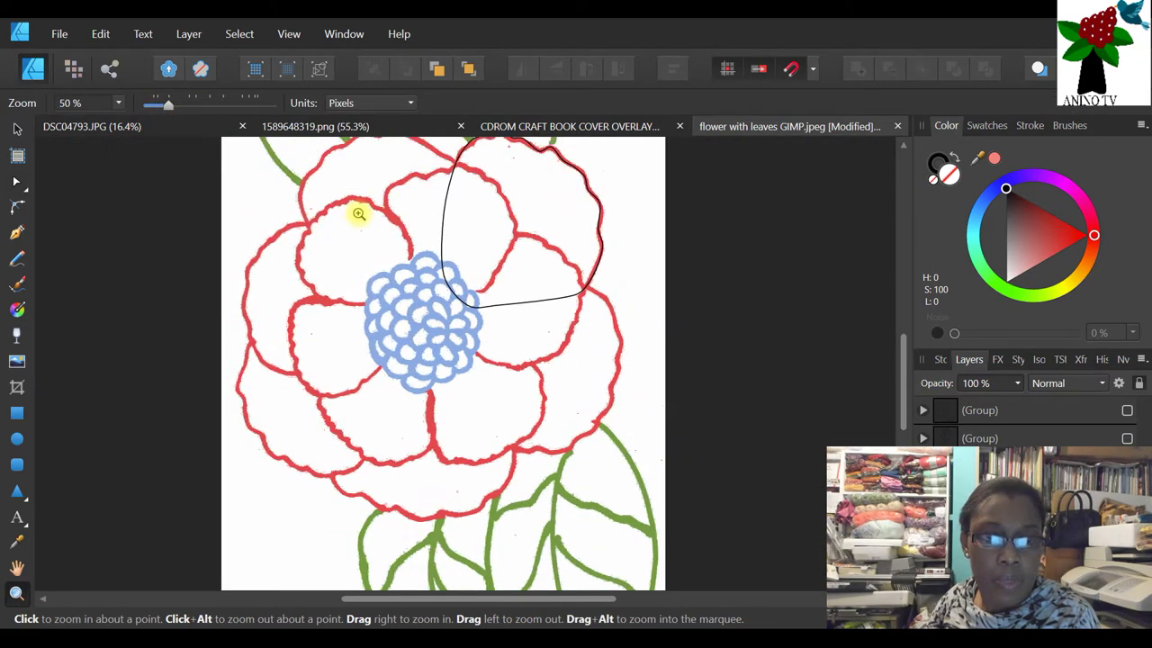
scroll(358, 214, "up", 1)
left_click(17, 129)
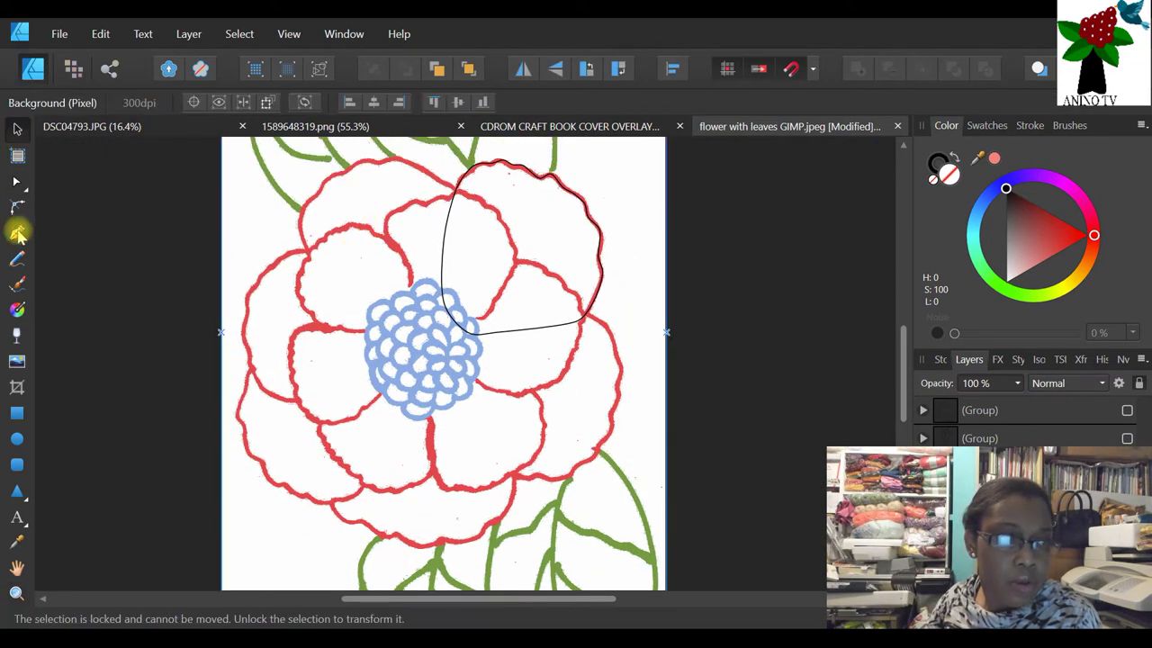
- Bring the traced petal curve to the front, above the leaf groups, then deselect it
left_click(18, 233)
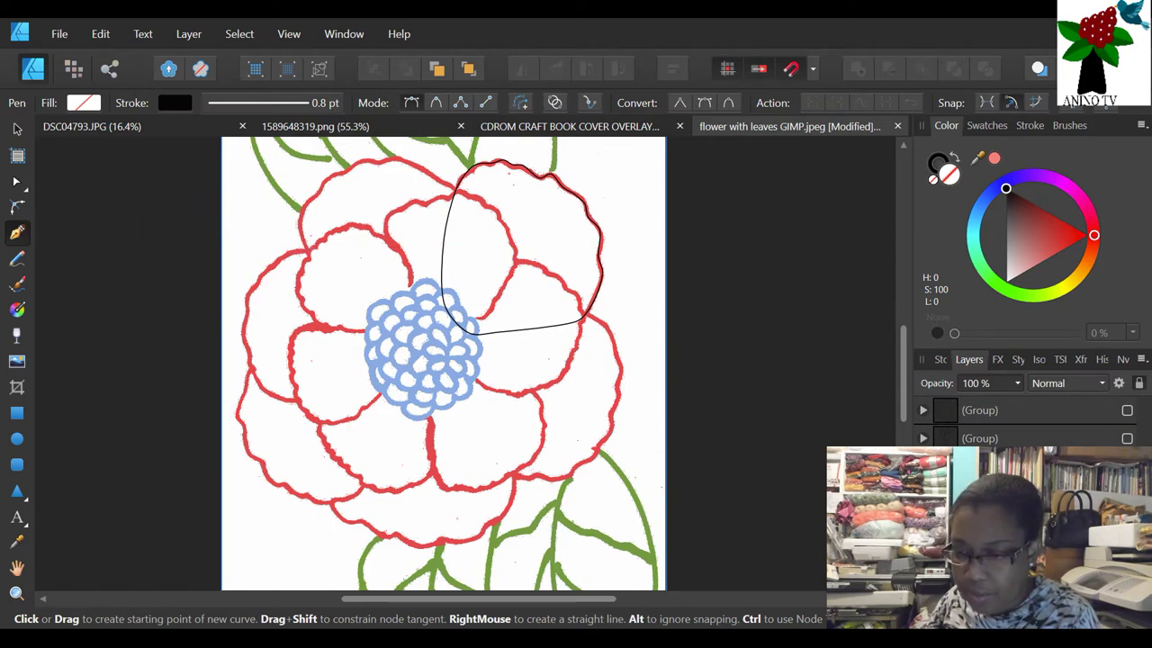
left_click(468, 69)
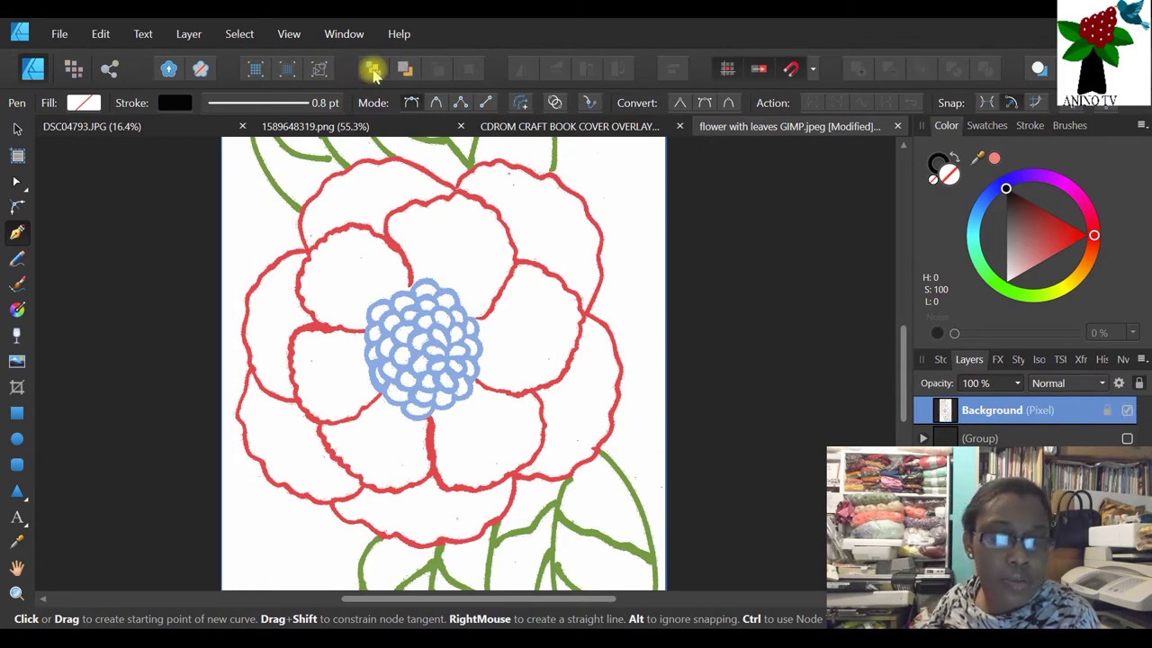
left_click(372, 70)
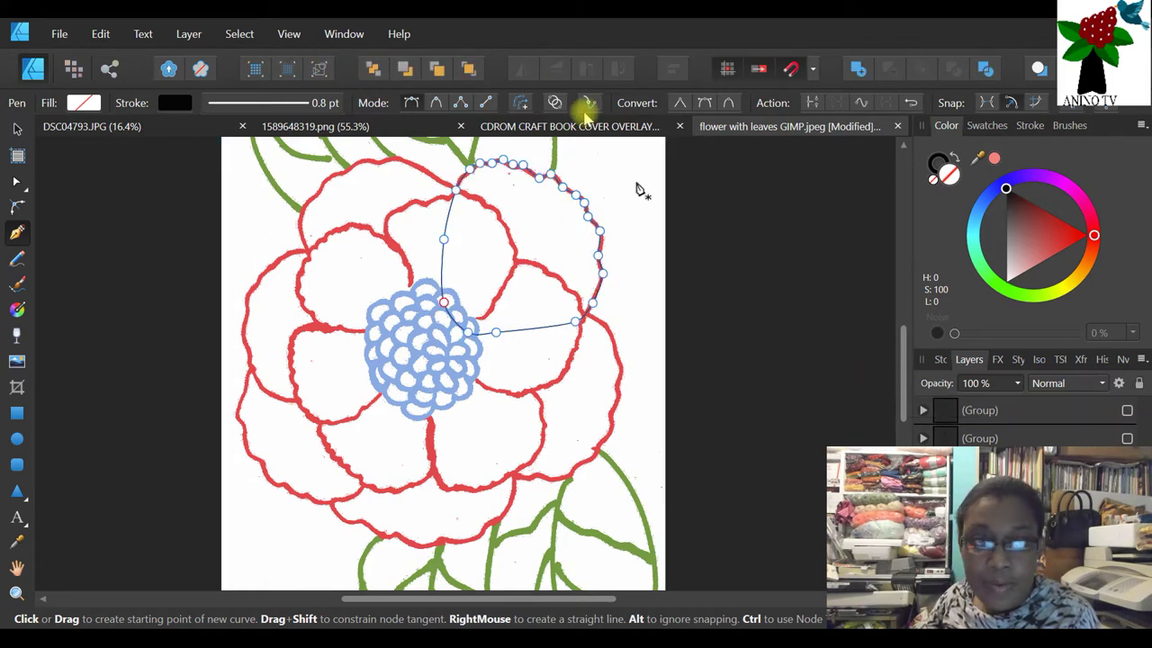
left_click(468, 70)
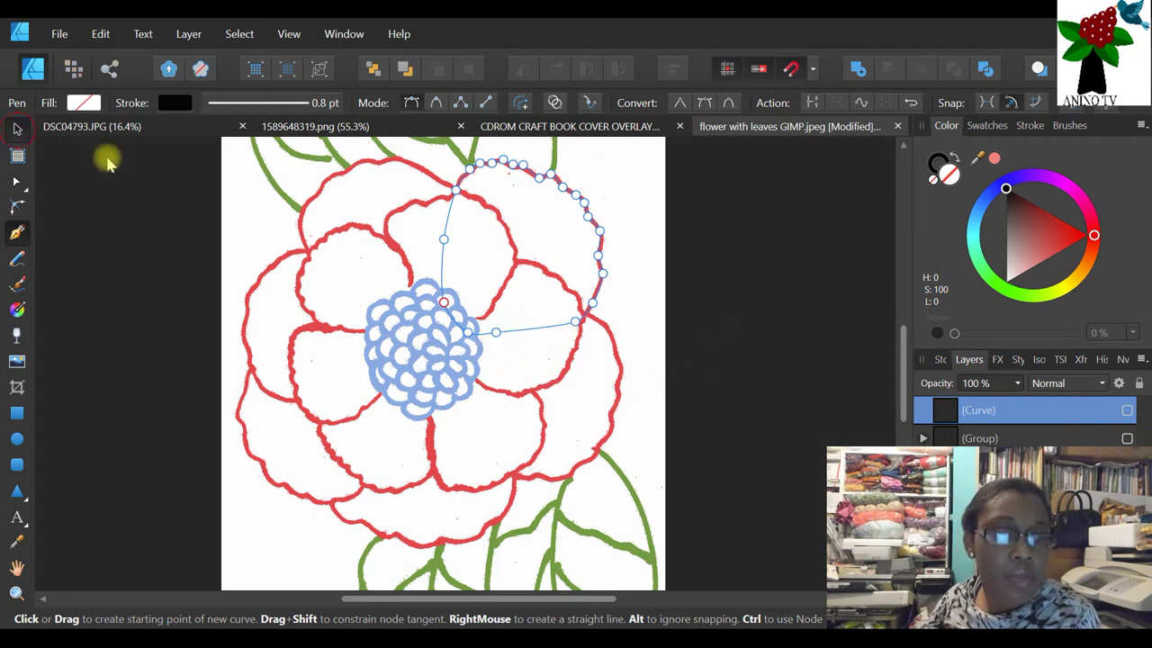
key("v")
left_click(222, 227)
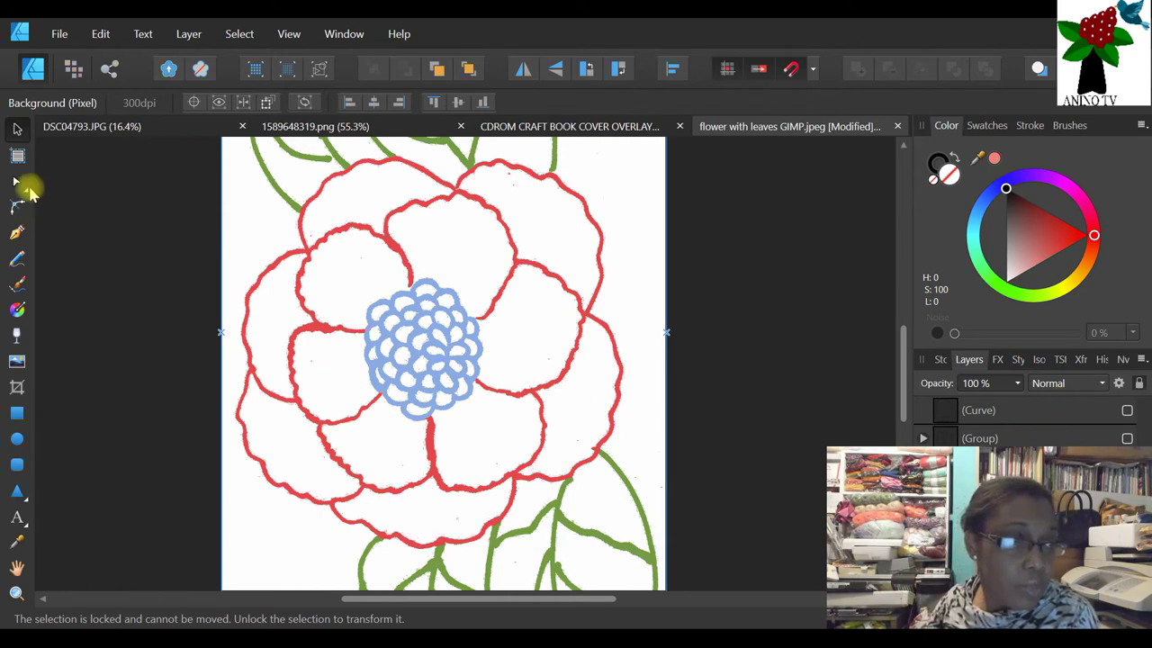
left_click(17, 232)
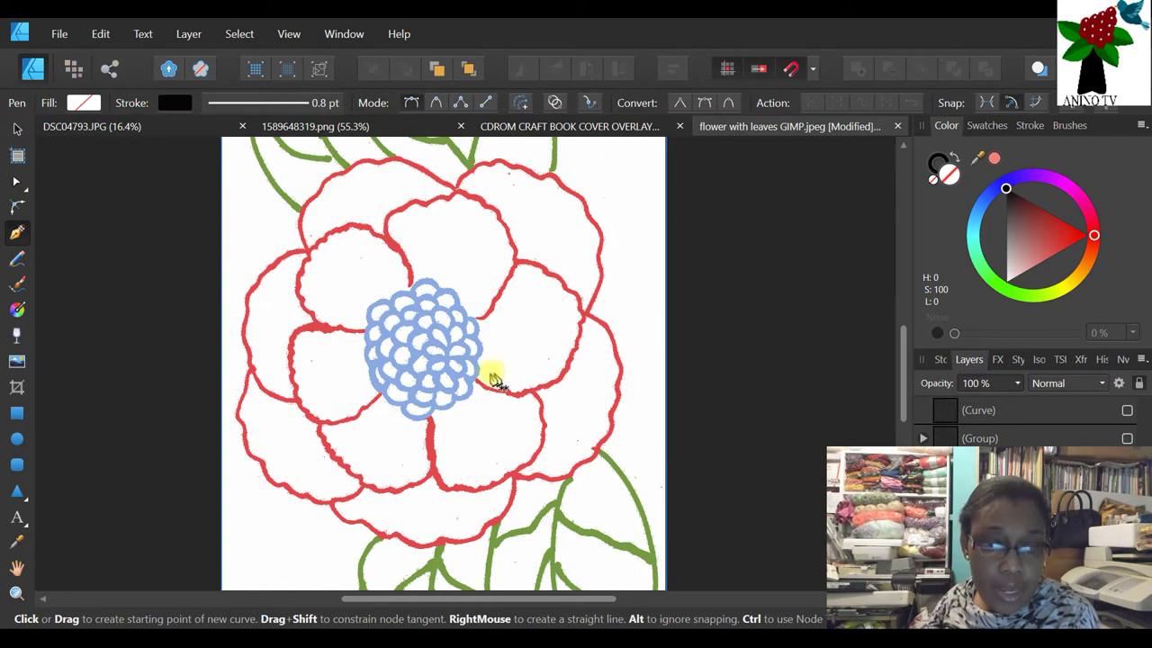
- Pen-trace the right petal from the blue centre around its red edge, close it, and select all nodes
left_click_drag(443, 348, 586, 311)
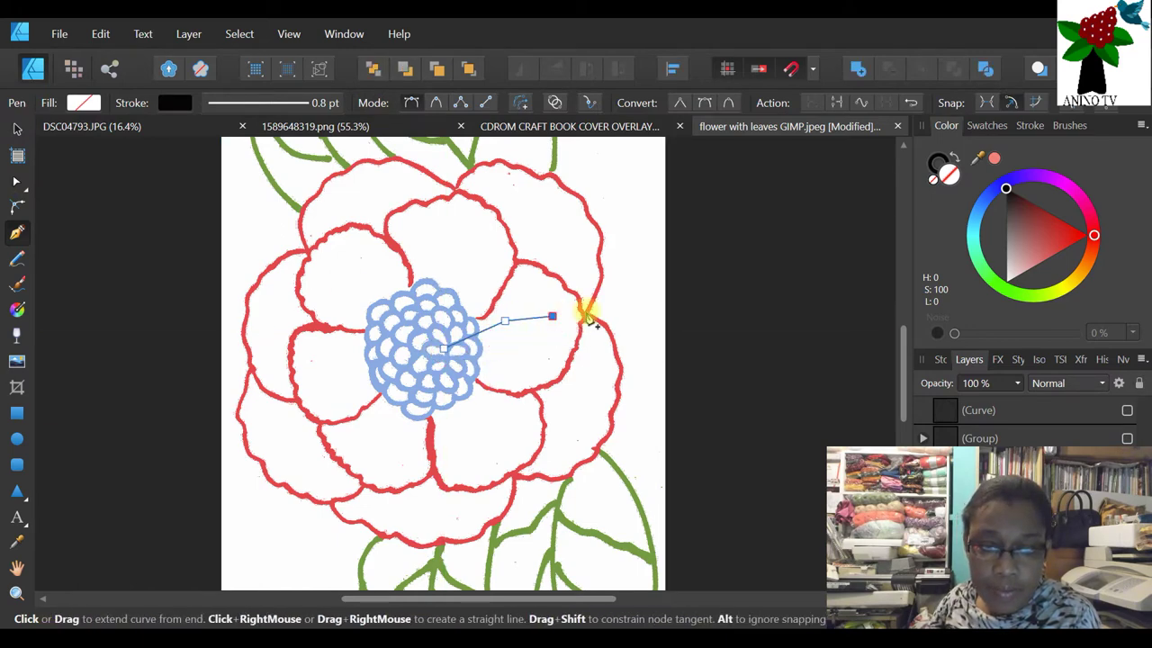
left_click(606, 330)
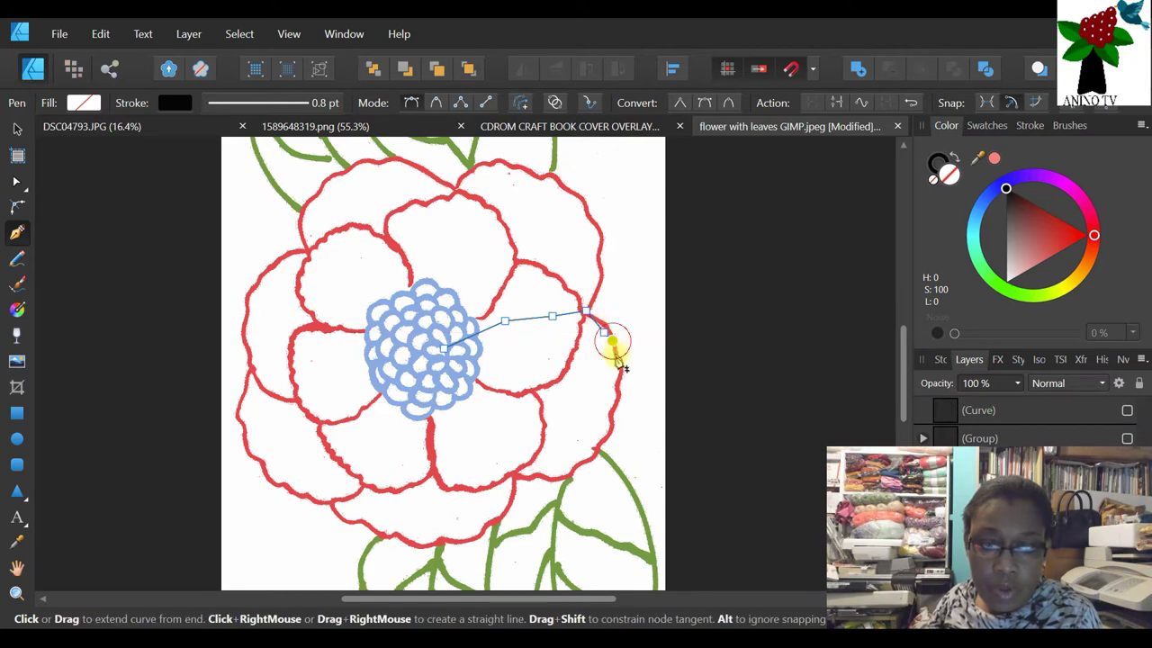
left_click(620, 362)
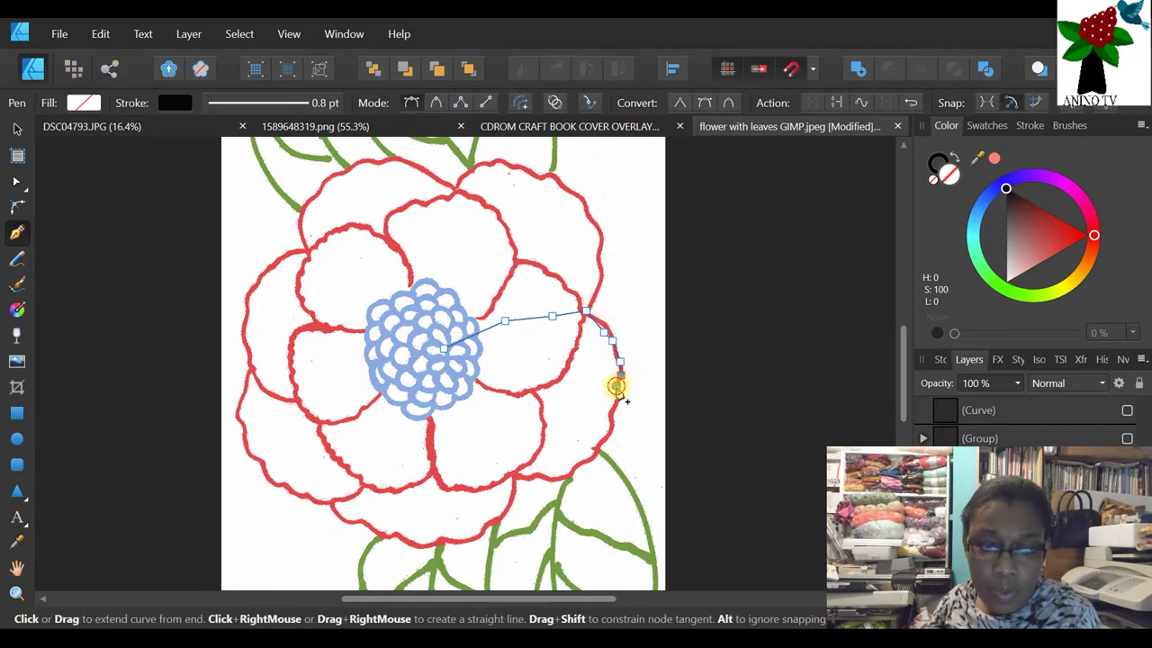
left_click(612, 414)
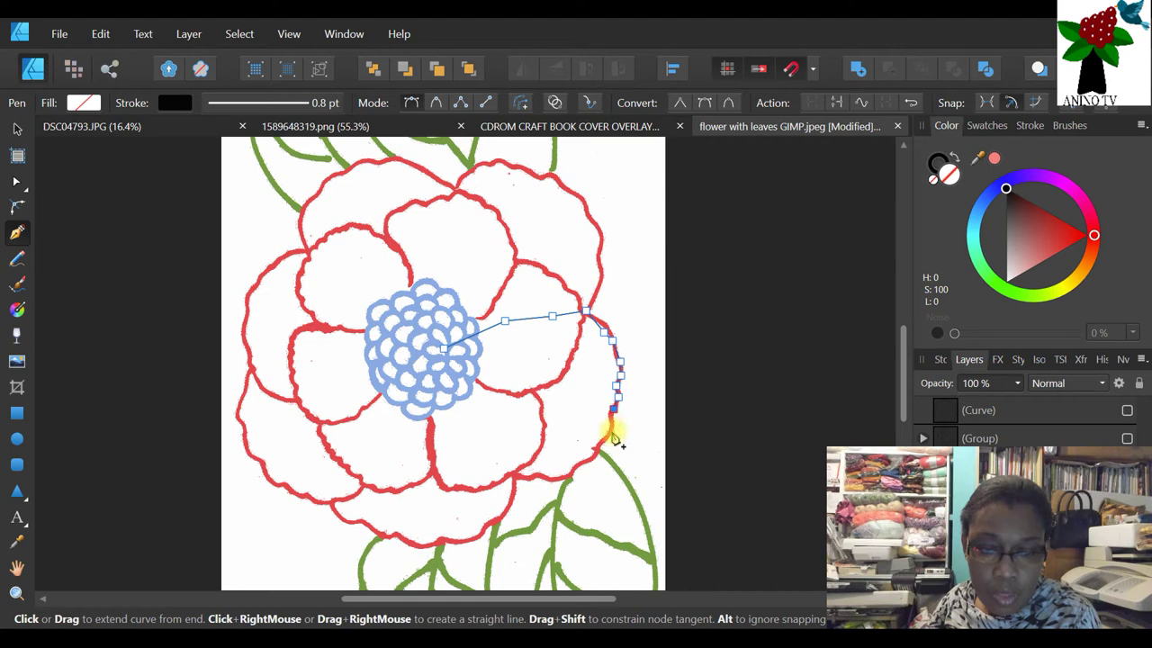
left_click(590, 455)
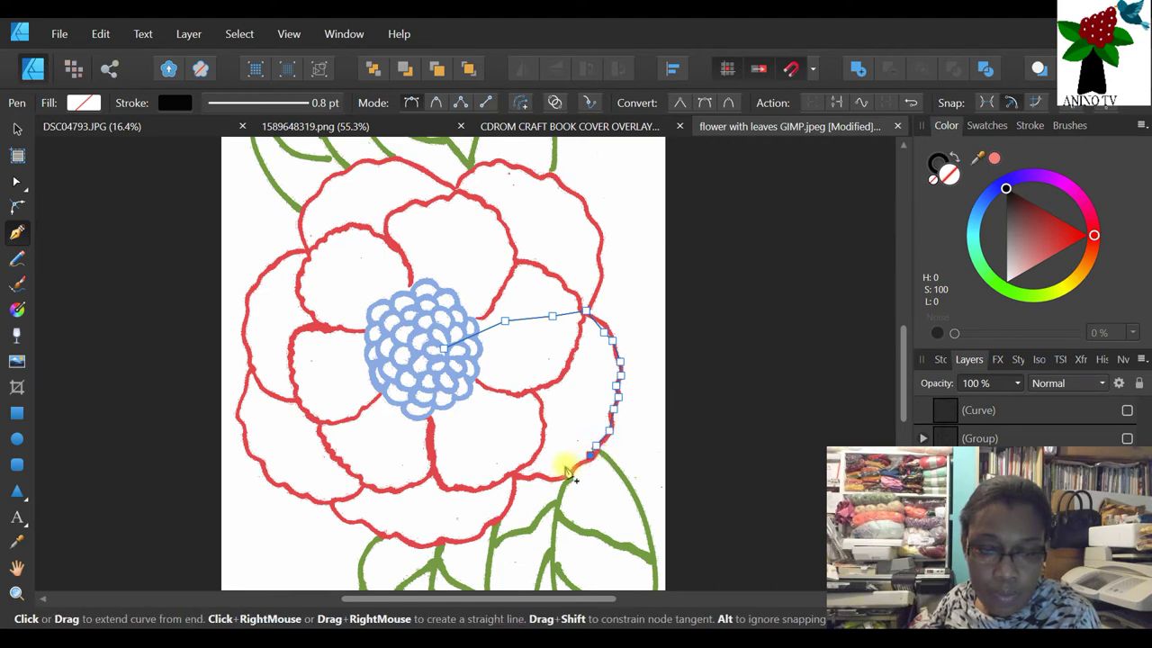
left_click(571, 470)
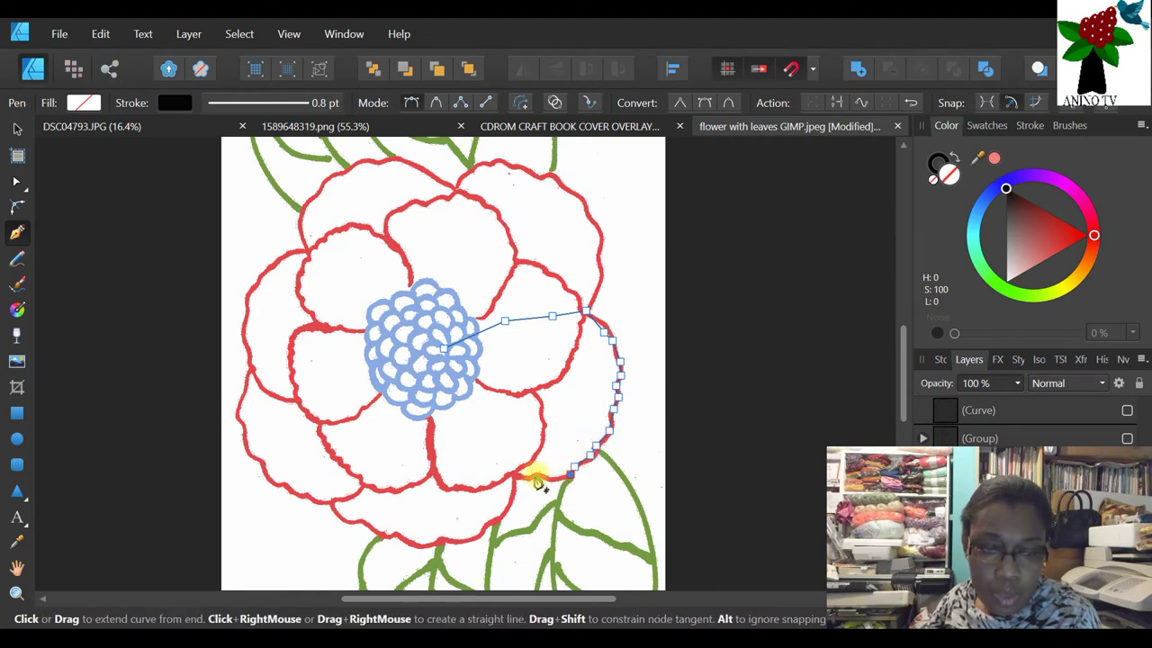
left_click(548, 477)
left_click(524, 478)
left_click(503, 468)
left_click(453, 396)
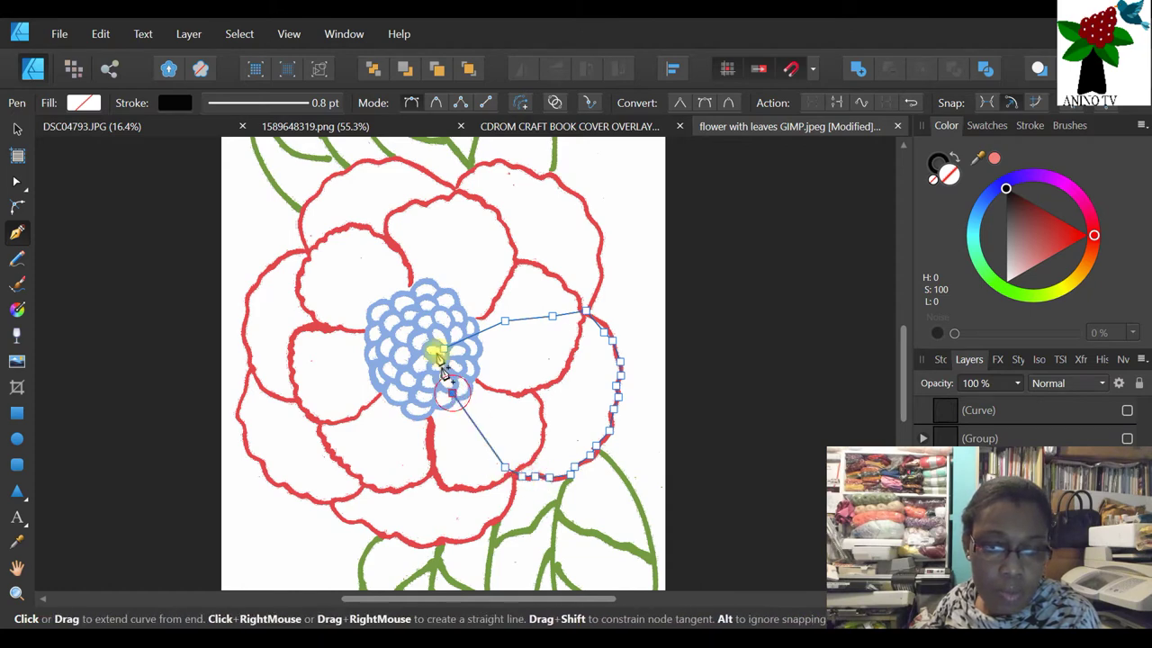
left_click(444, 350)
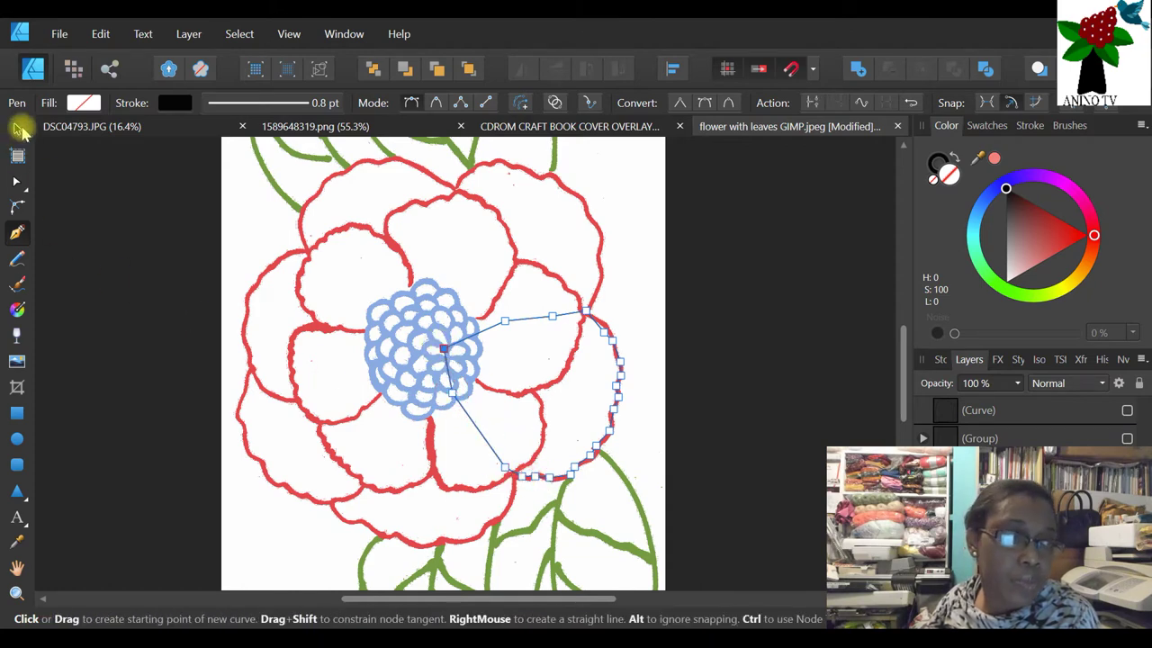
left_click(16, 181)
left_click_drag(715, 358, 299, 589)
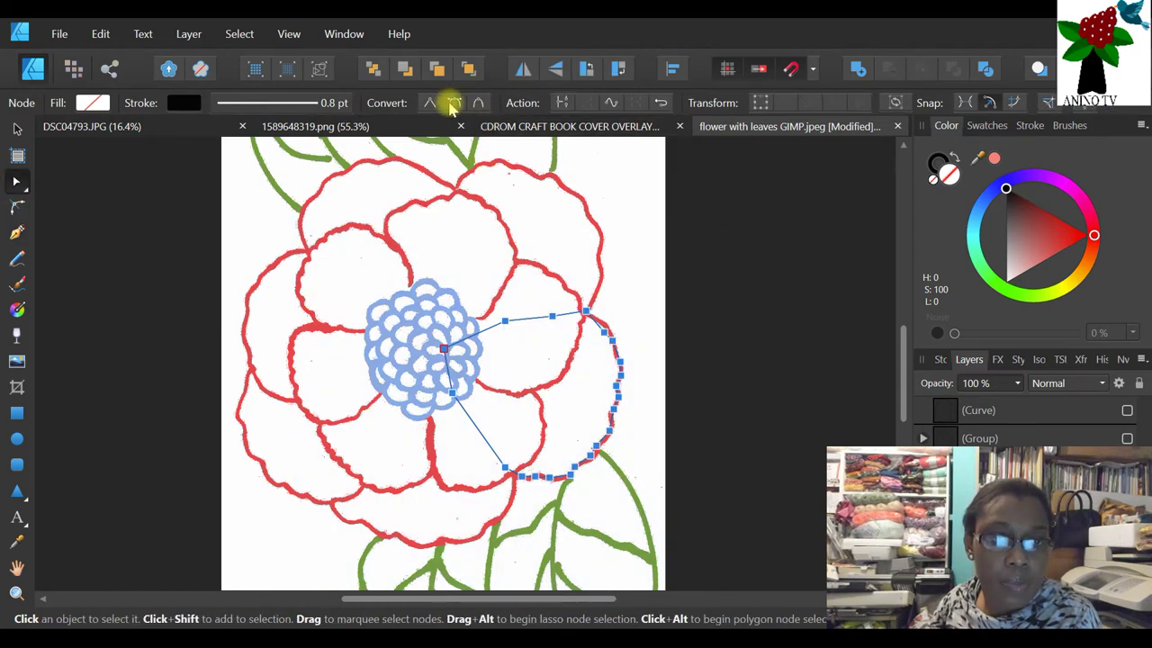
- Convert the right petal outline's nodes to Smooth and zoom in on it
left_click(451, 103)
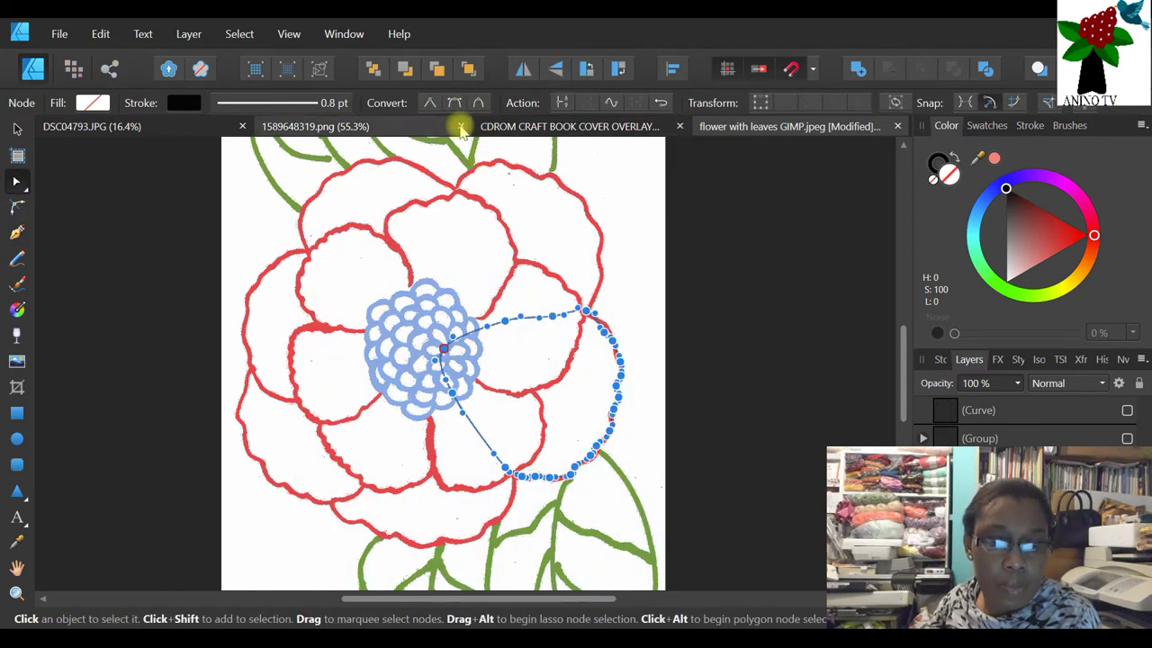
left_click(17, 592)
left_click(561, 464)
left_click(561, 453)
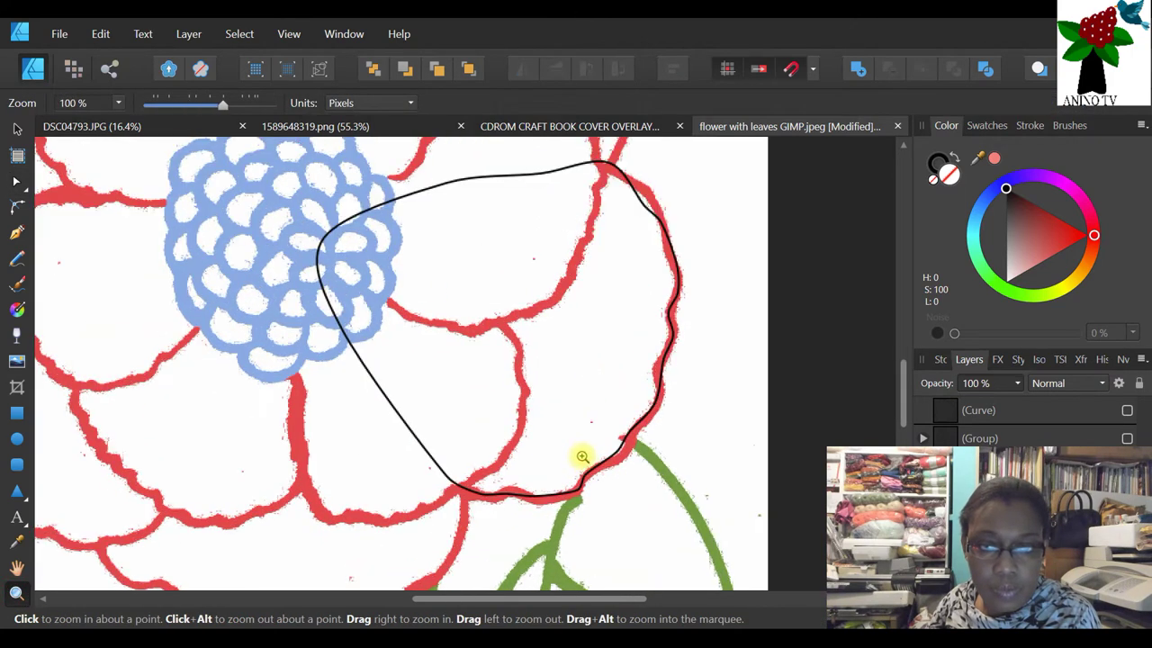
- Undo the accidental shift of the outline and add a node to refine the petal edge
left_click(16, 181)
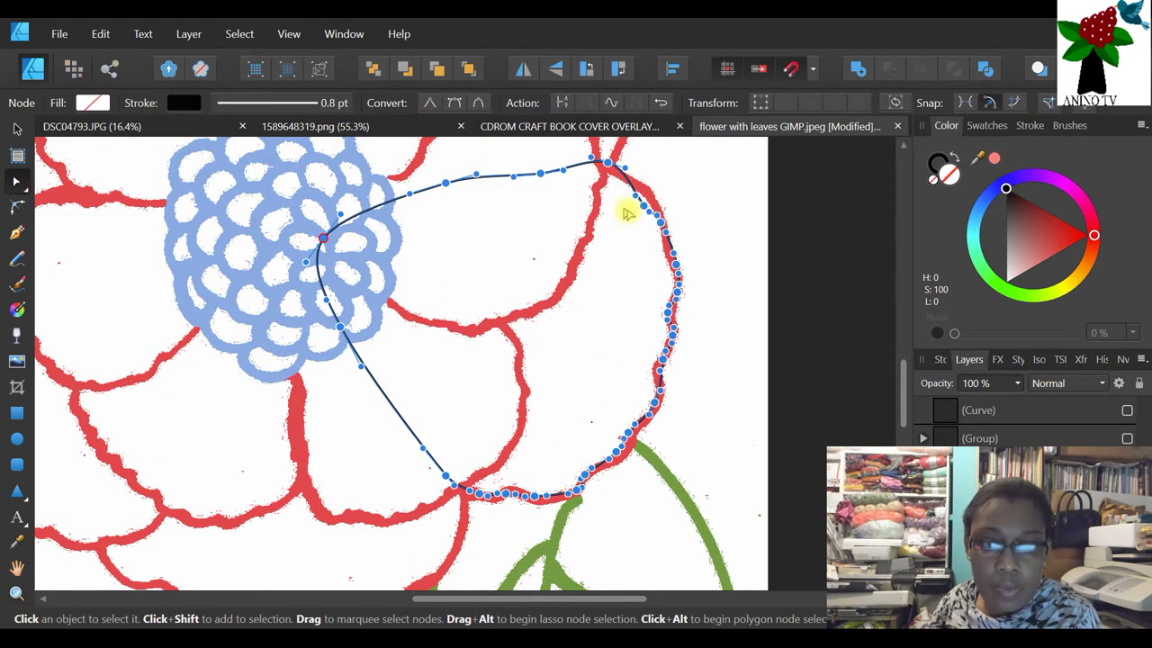
left_click_drag(644, 199, 645, 194)
left_click(750, 217)
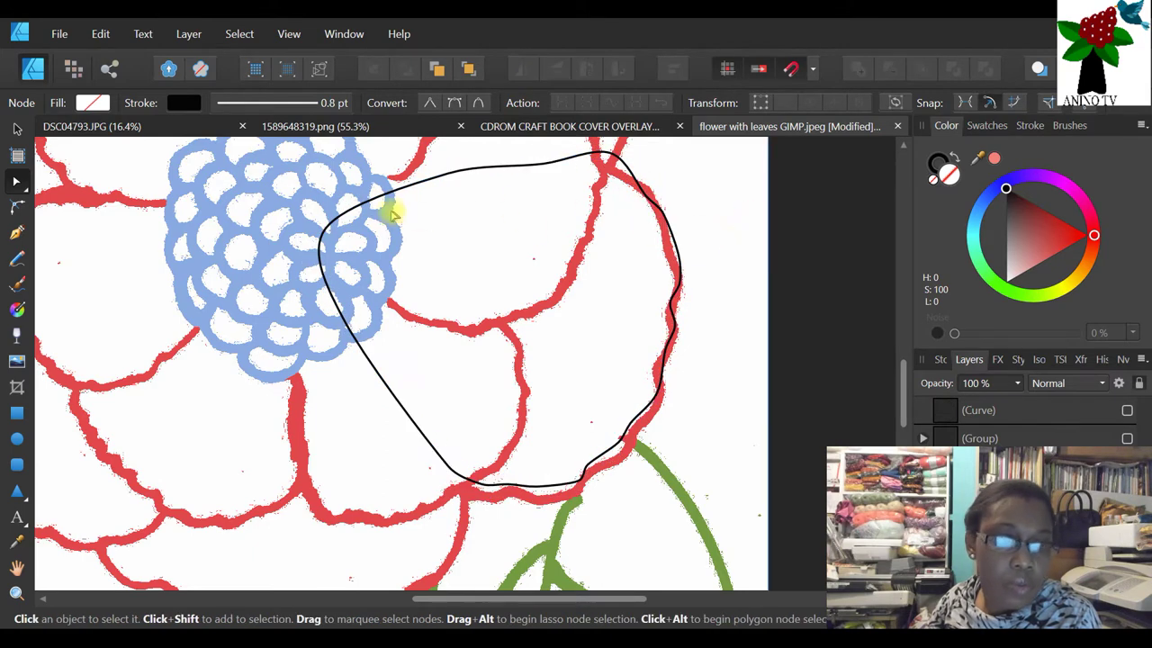
left_click(99, 33)
left_click(72, 52)
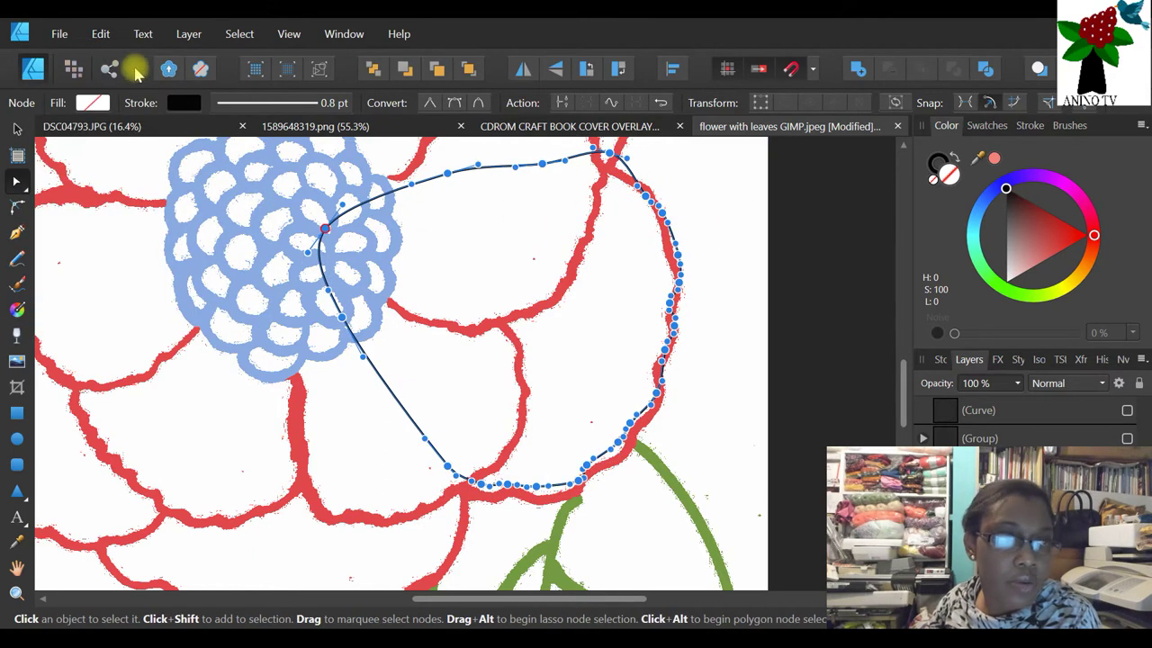
left_click(100, 33)
left_click(81, 52)
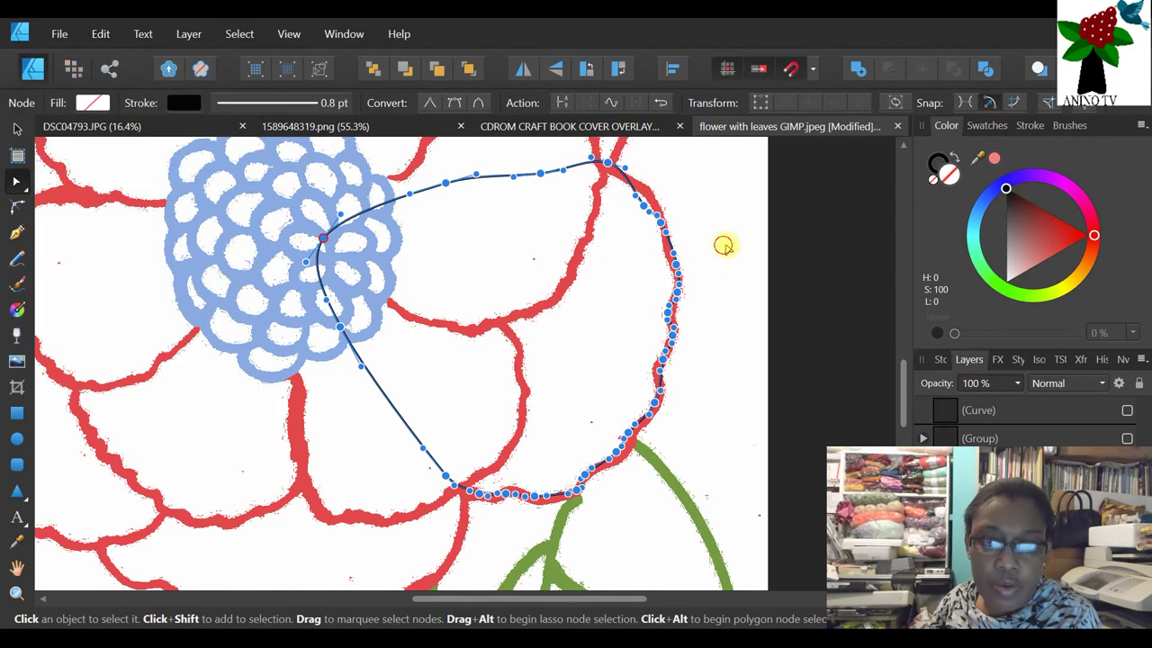
left_click(723, 244)
left_click(641, 203)
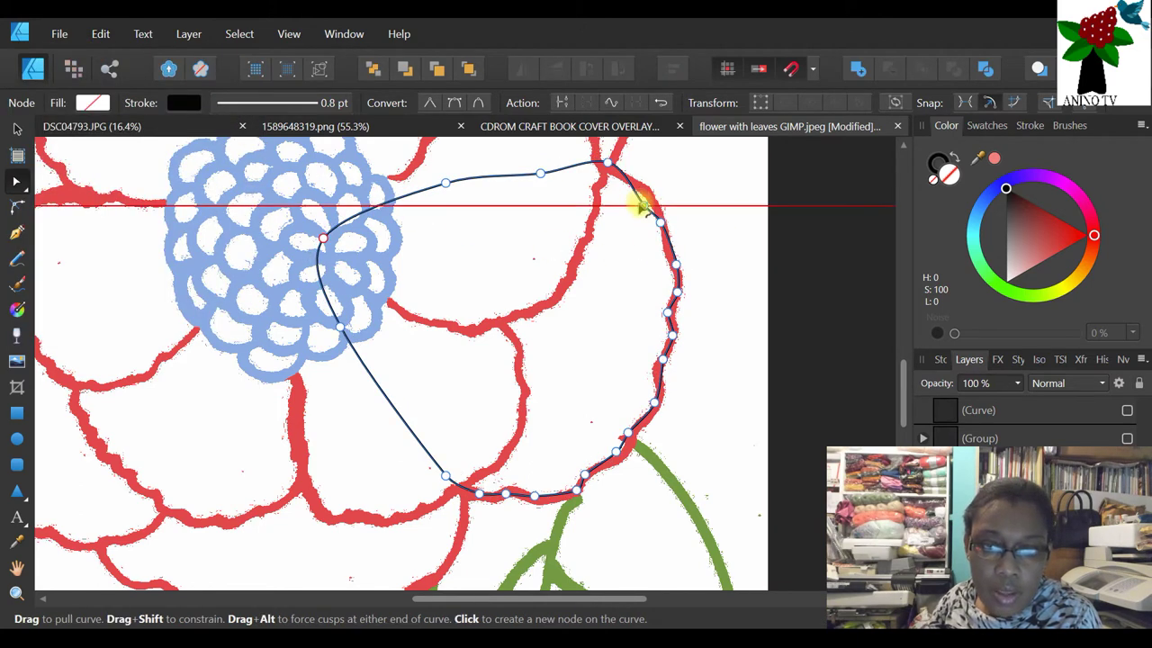
left_click(640, 205)
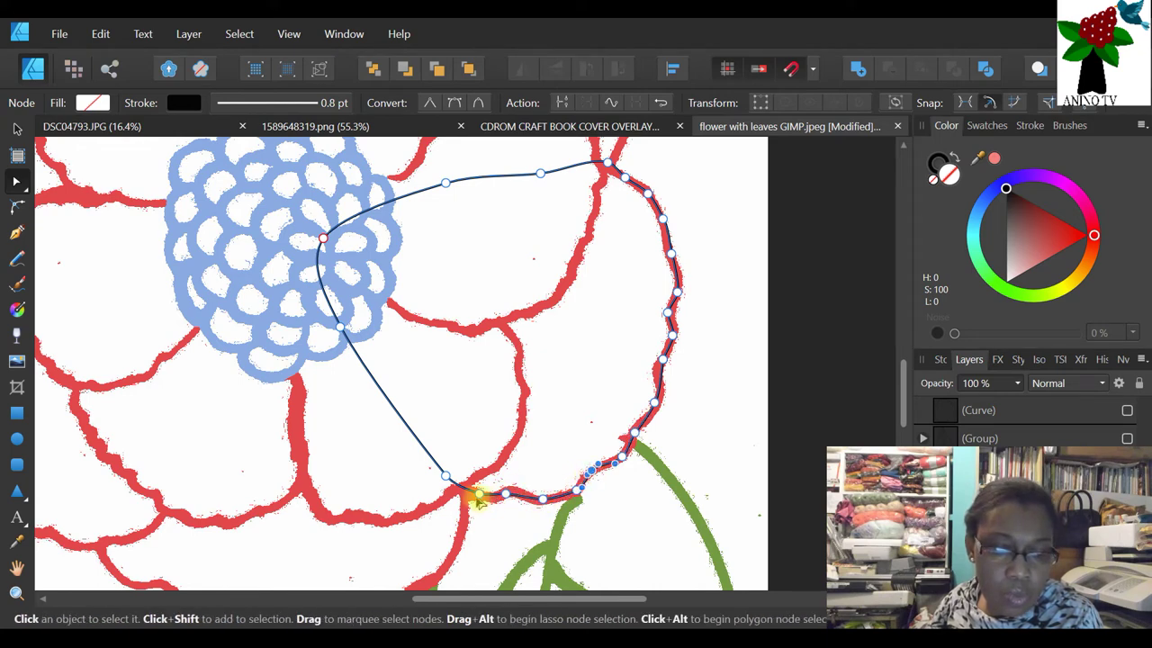
left_click(415, 402)
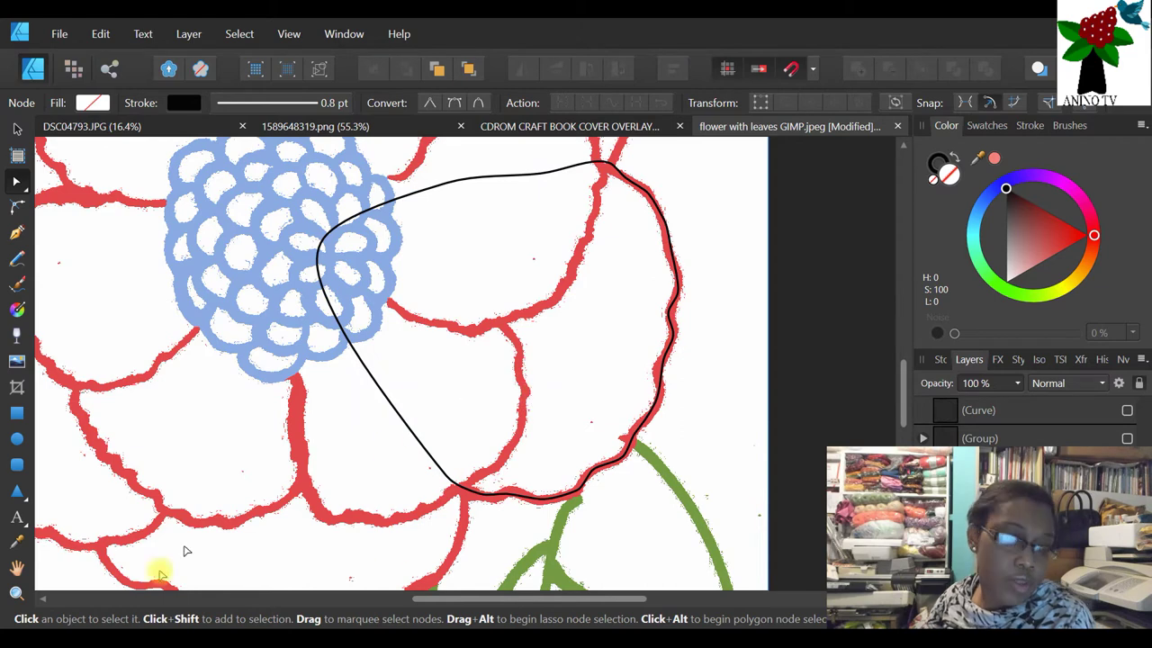
- Zoom out to show the whole flower and clear the right petal's outline with Escape
left_click(16, 593)
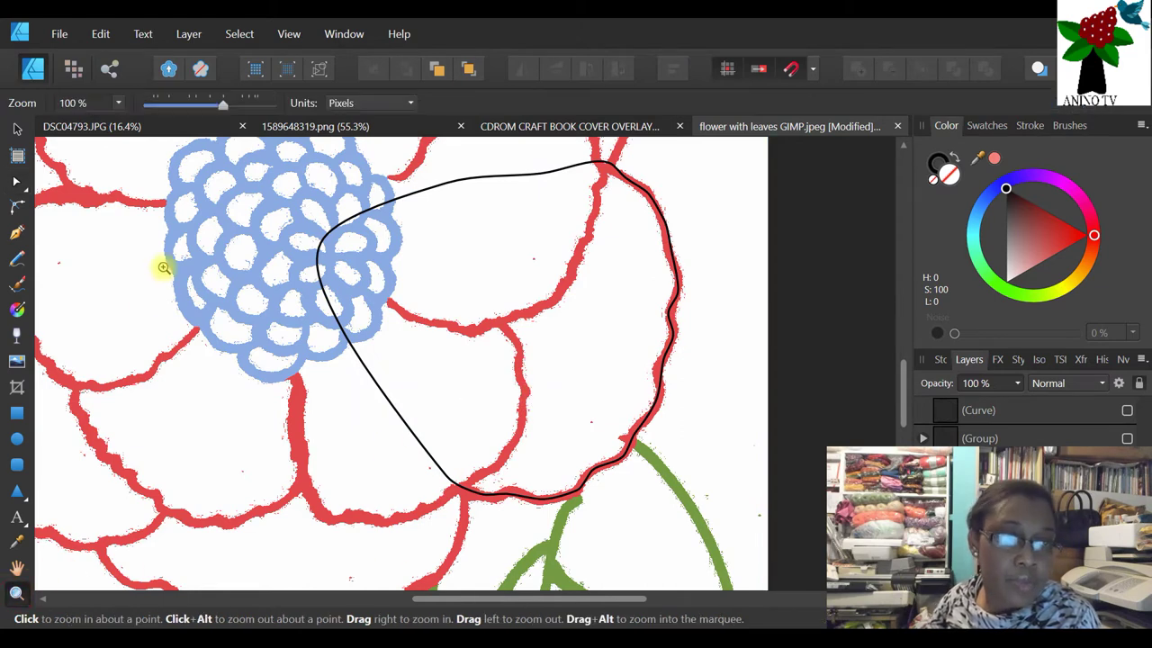
left_click(167, 106)
left_click(192, 352)
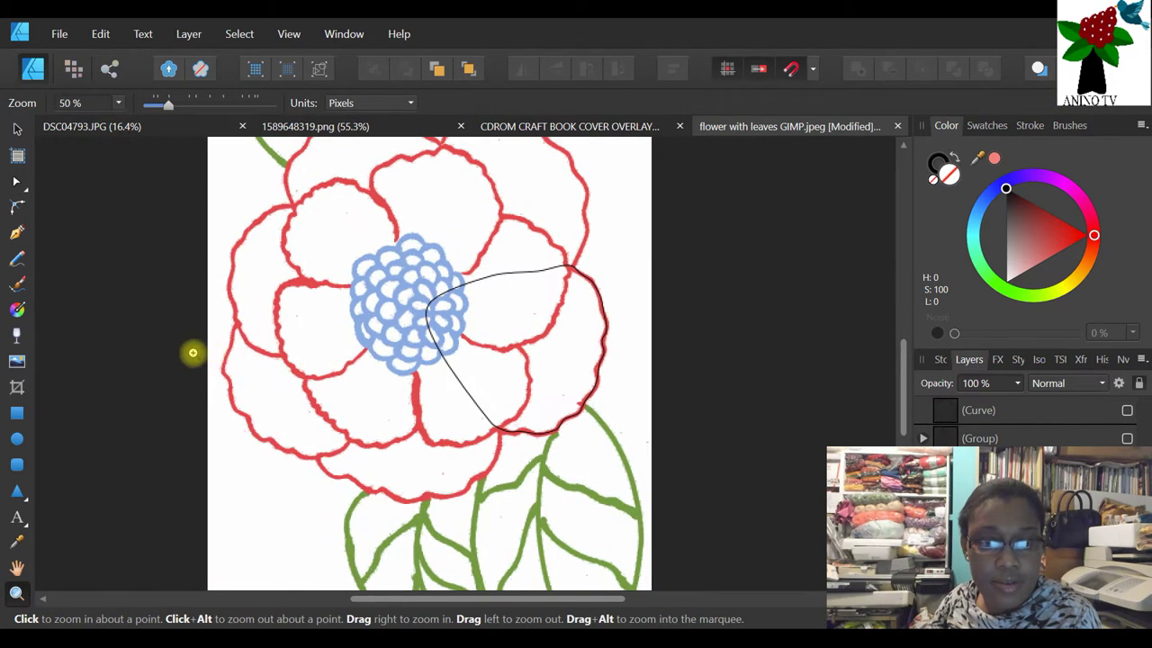
left_click(201, 356)
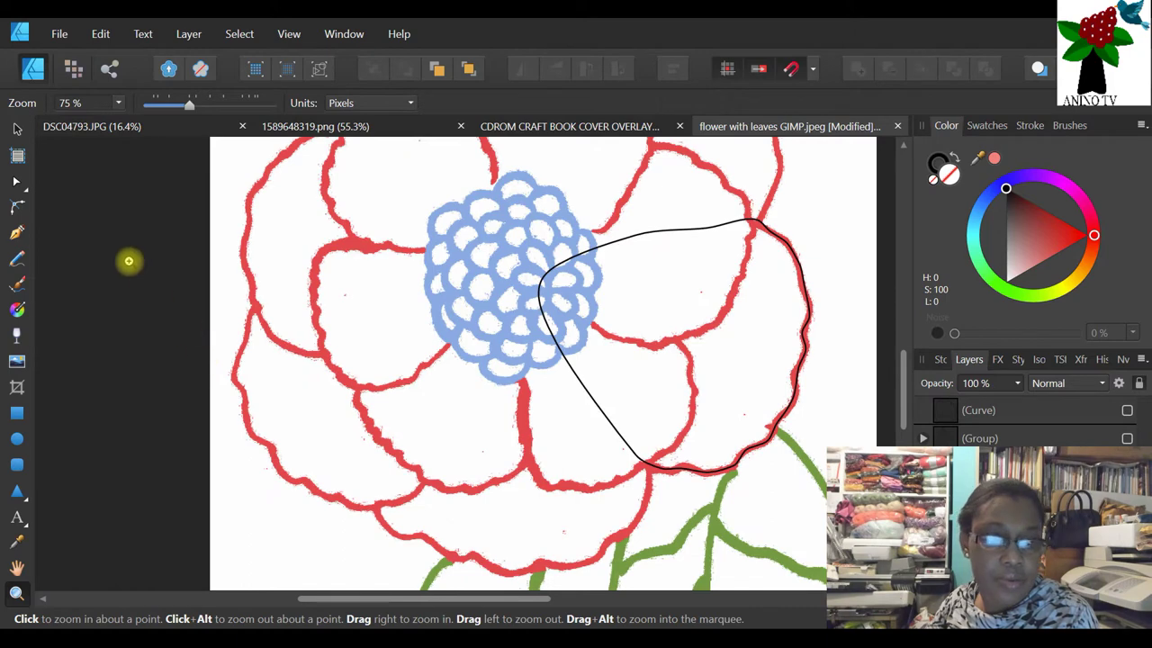
left_click(167, 103)
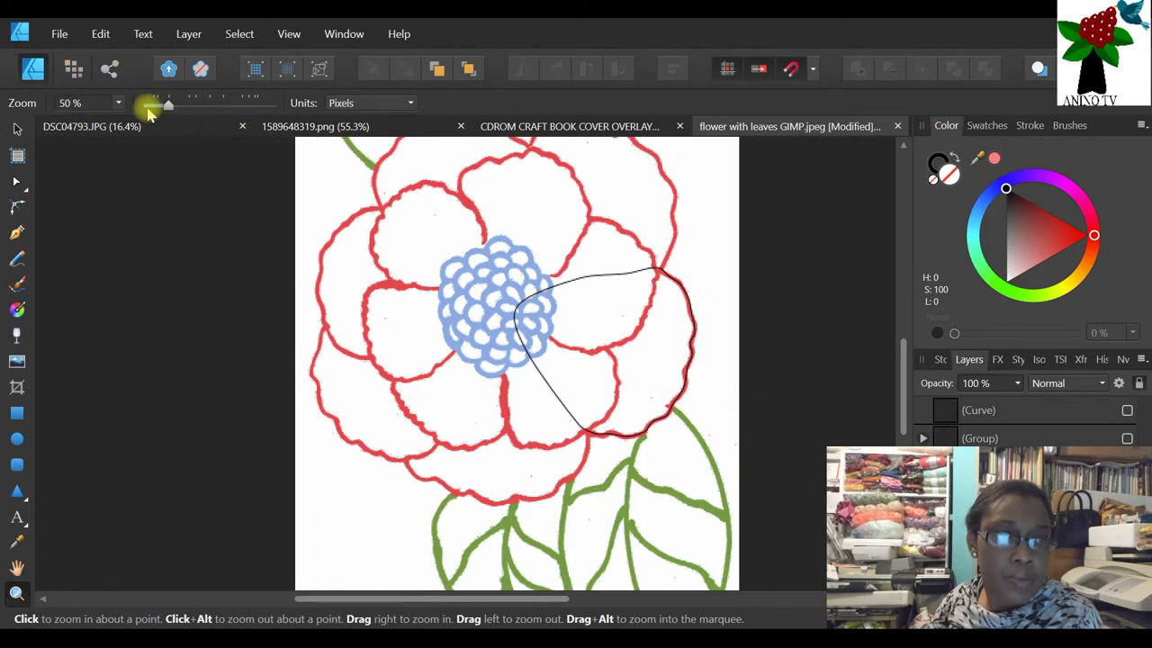
left_click(17, 130)
left_click(18, 235)
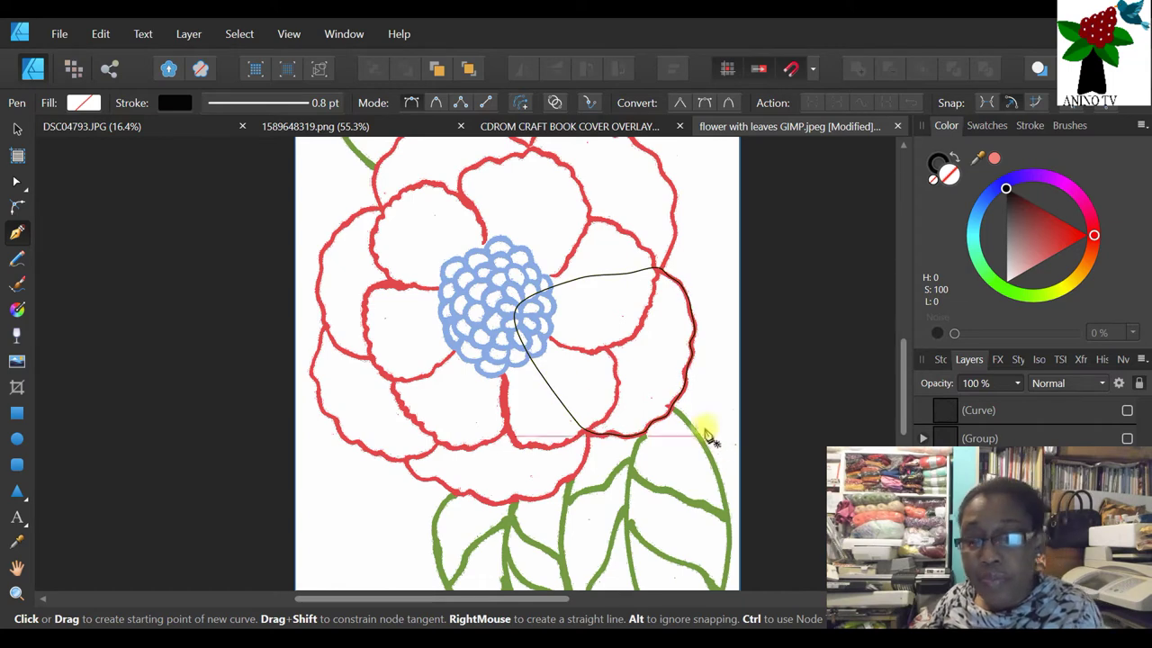
key("Escape")
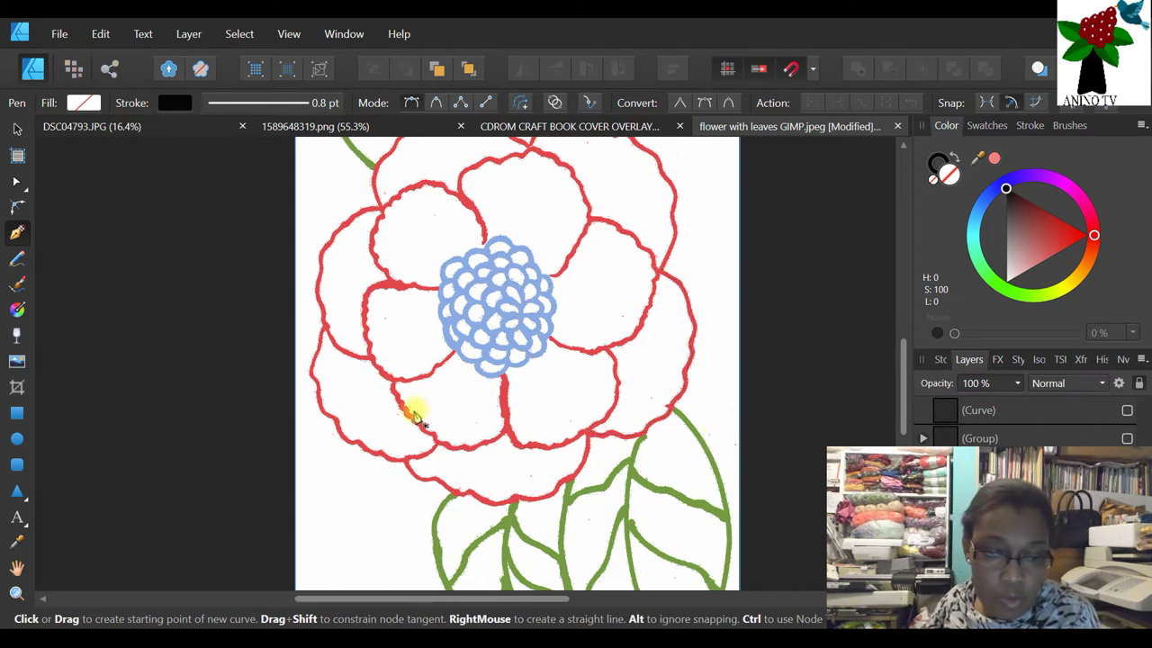
- Start the lower middle petal outline, run it into the blue centre and down the petal's left side
left_click(587, 433)
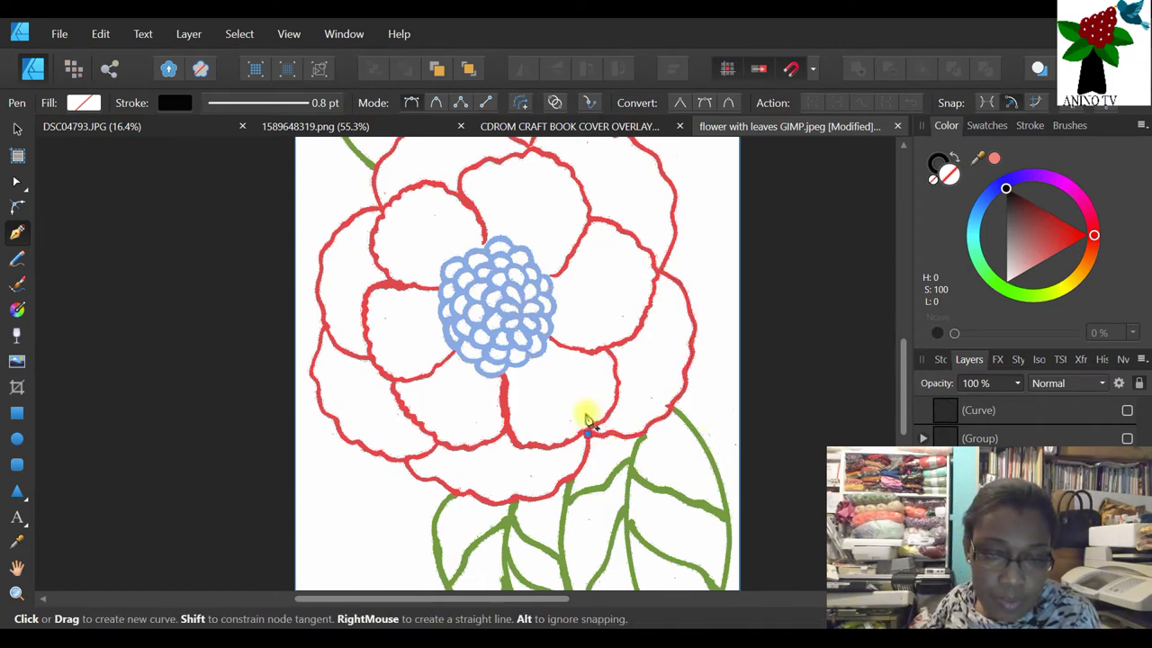
left_click_drag(469, 311, 423, 316)
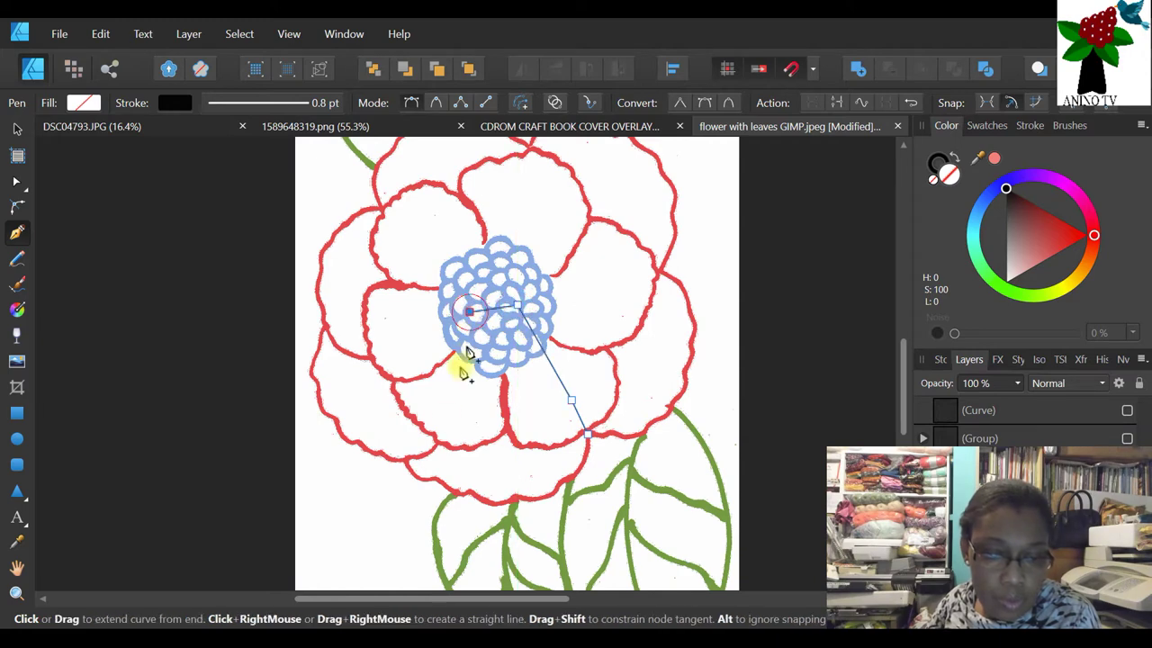
left_click(441, 385)
left_click(436, 443)
left_click(408, 457)
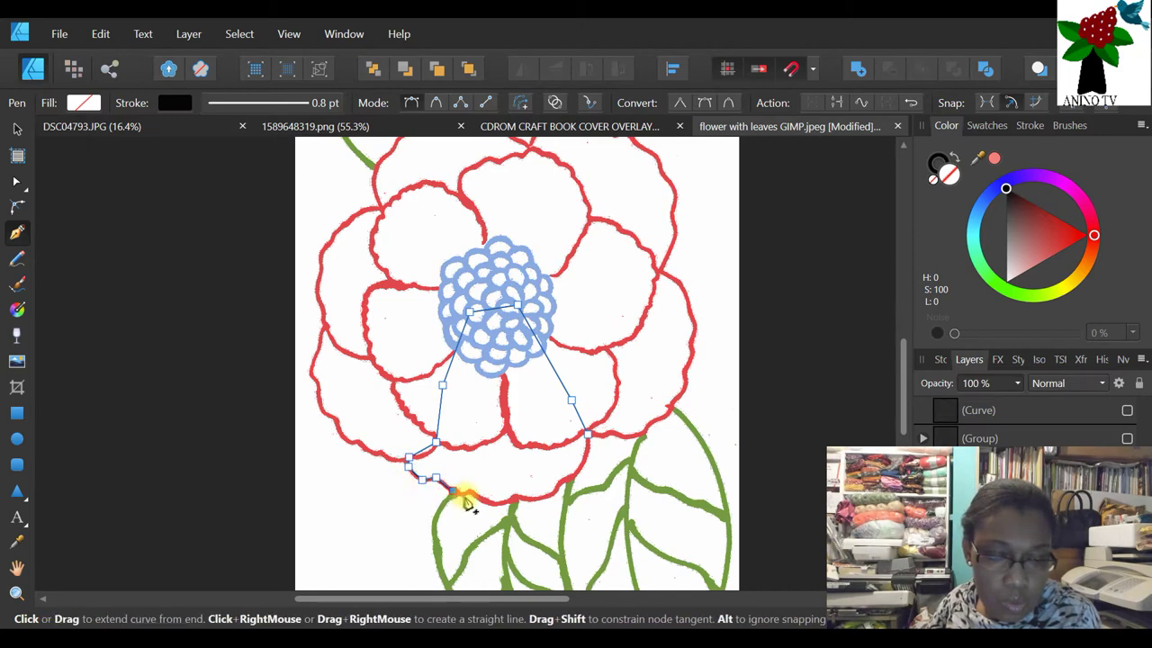
- Carry the outline along the bottom edge and up the right side, closing it at the start point
left_click(468, 492)
left_click(483, 498)
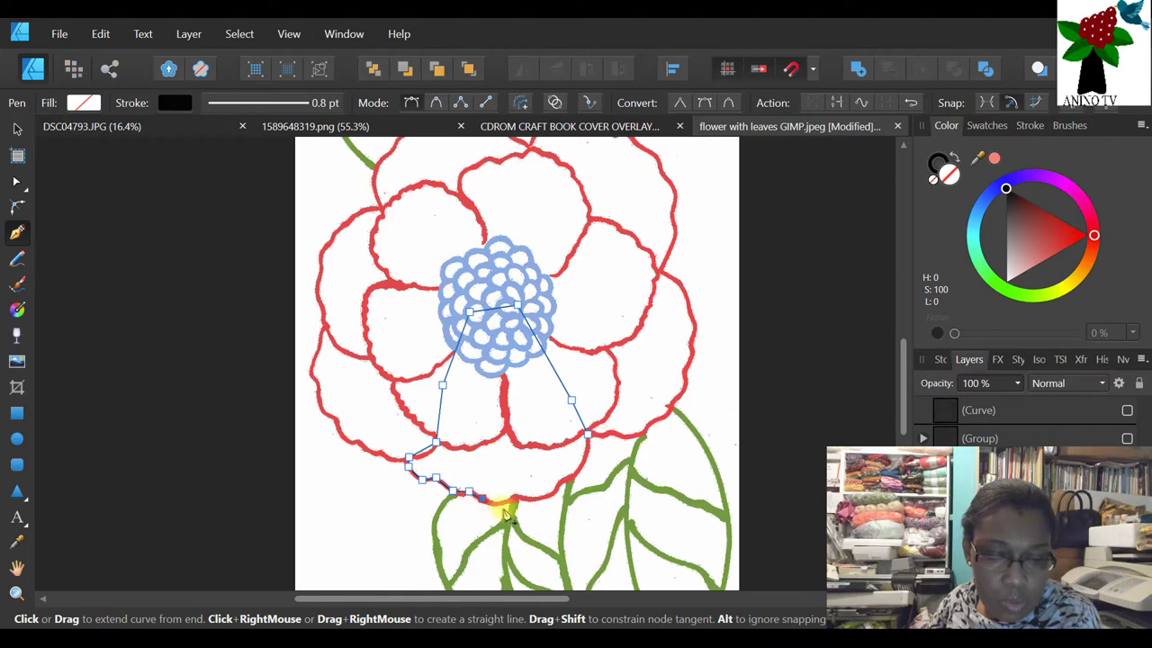
left_click(505, 500)
left_click(517, 498)
left_click(538, 498)
left_click(567, 479)
left_click(582, 462)
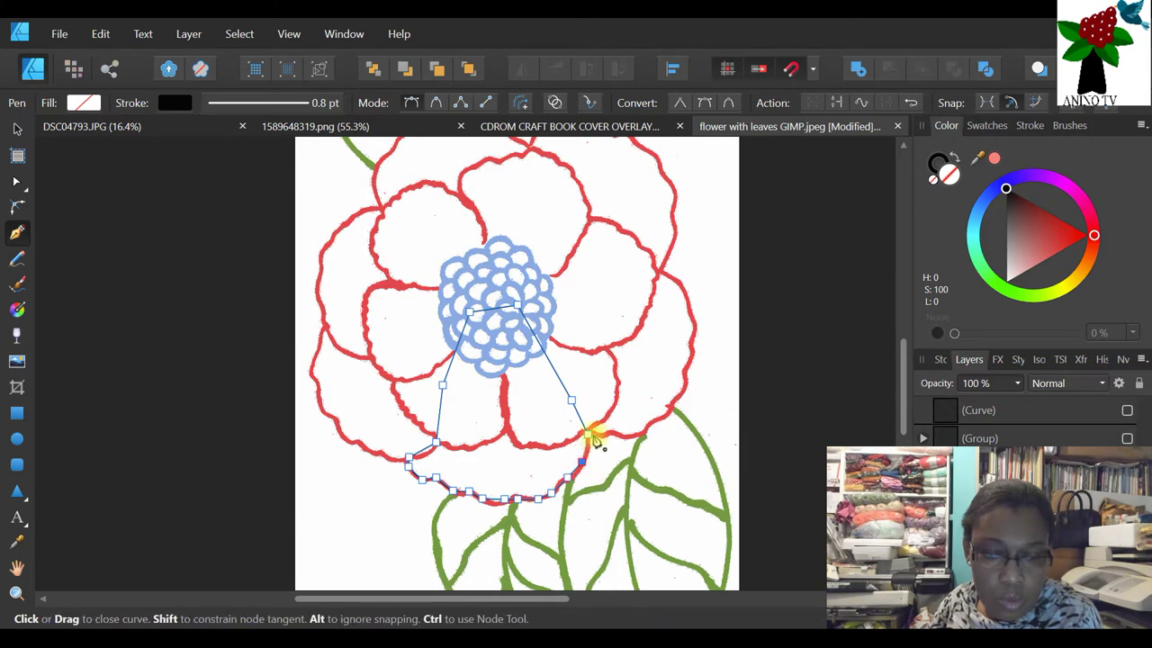
left_click(589, 436)
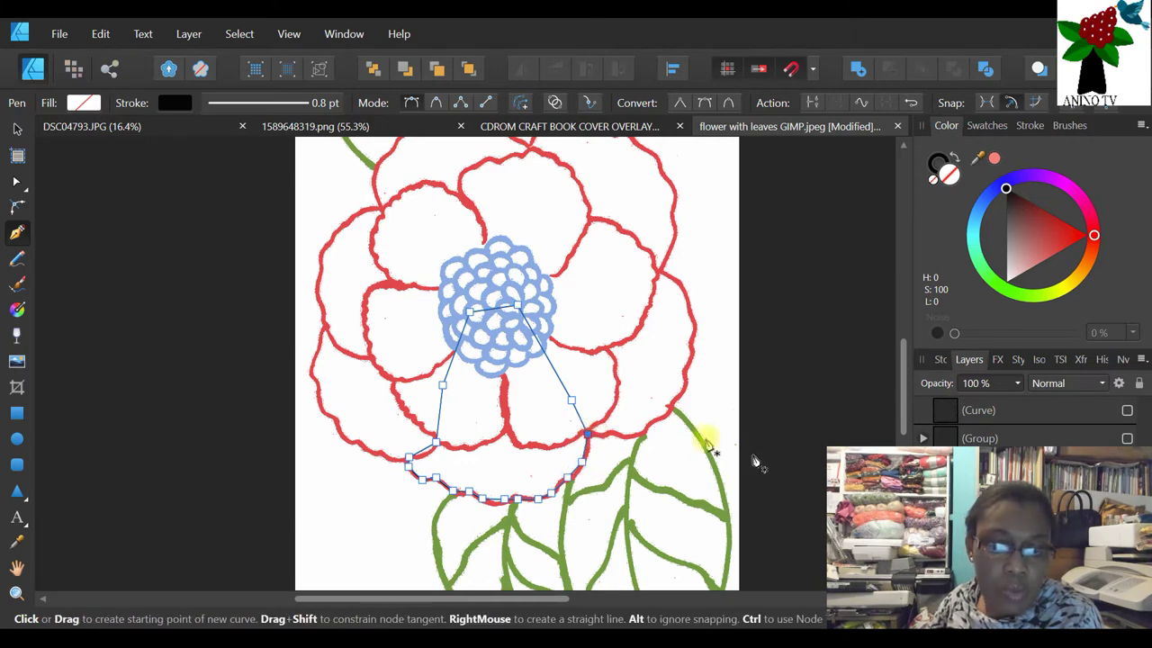
left_click(16, 180)
left_click(277, 255)
scroll(277, 255, "down", 1)
- Convert all of the lower petal outline's nodes to Smooth and zoom in on it
left_click_drag(257, 210, 637, 576)
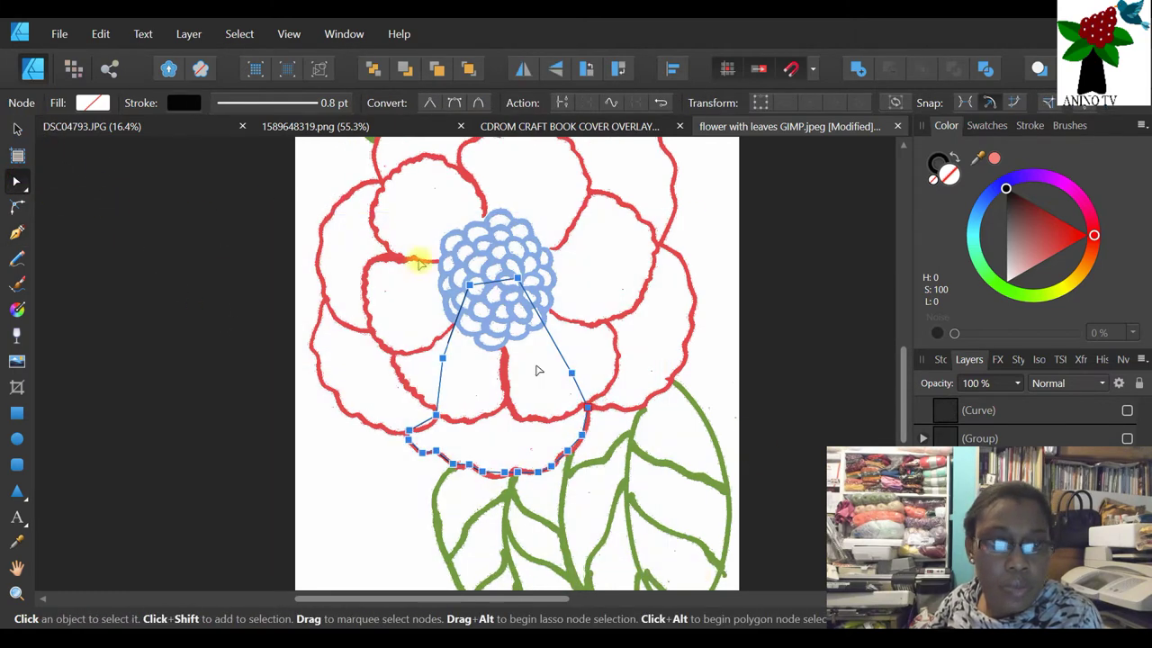
left_click(454, 102)
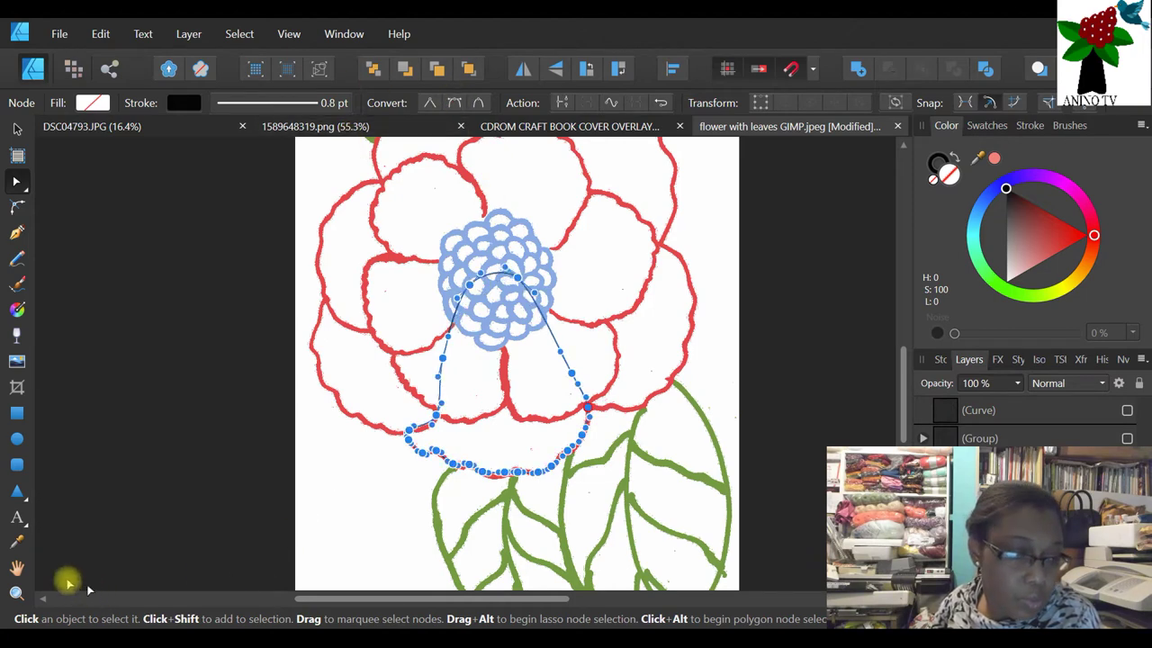
left_click(16, 593)
left_click(391, 432)
scroll(746, 334, "up", 2)
scroll(749, 336, "up", 2)
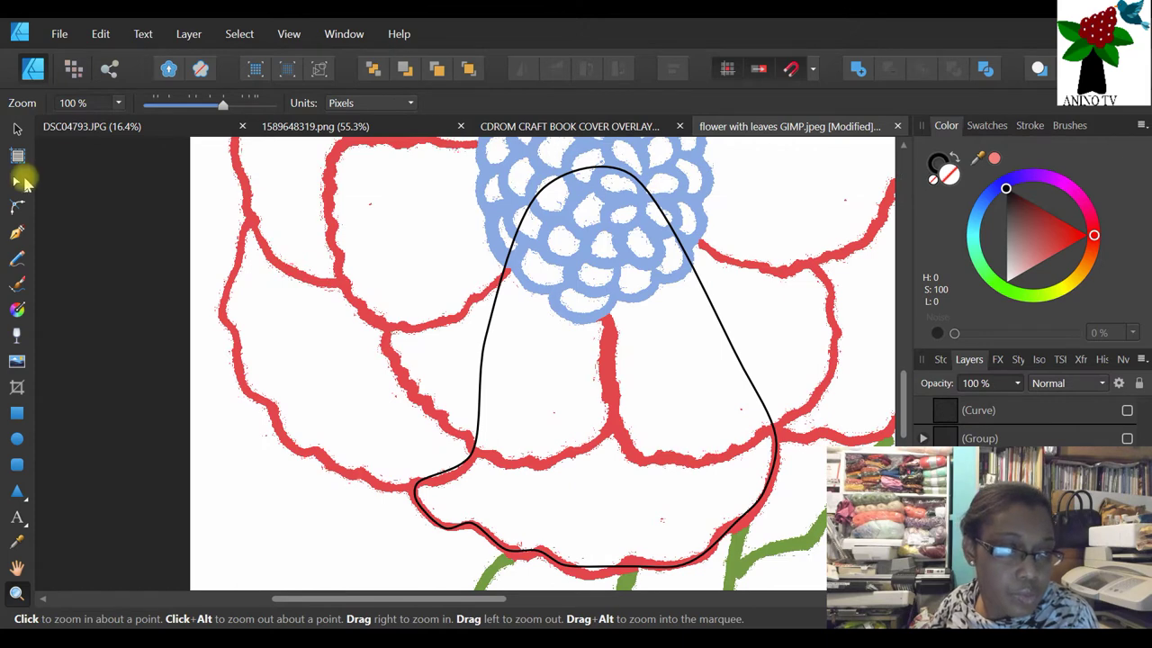
- Nudge a bottom node so the outline matches the petal's lower red edge
left_click(16, 181)
left_click(587, 574)
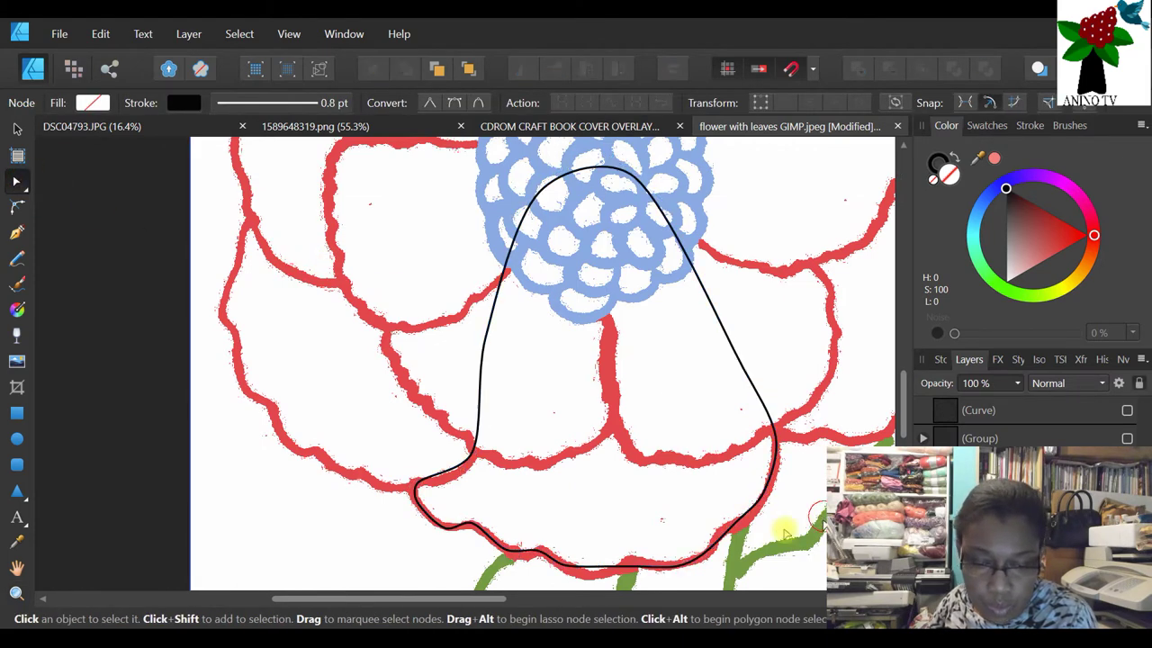
left_click(587, 569)
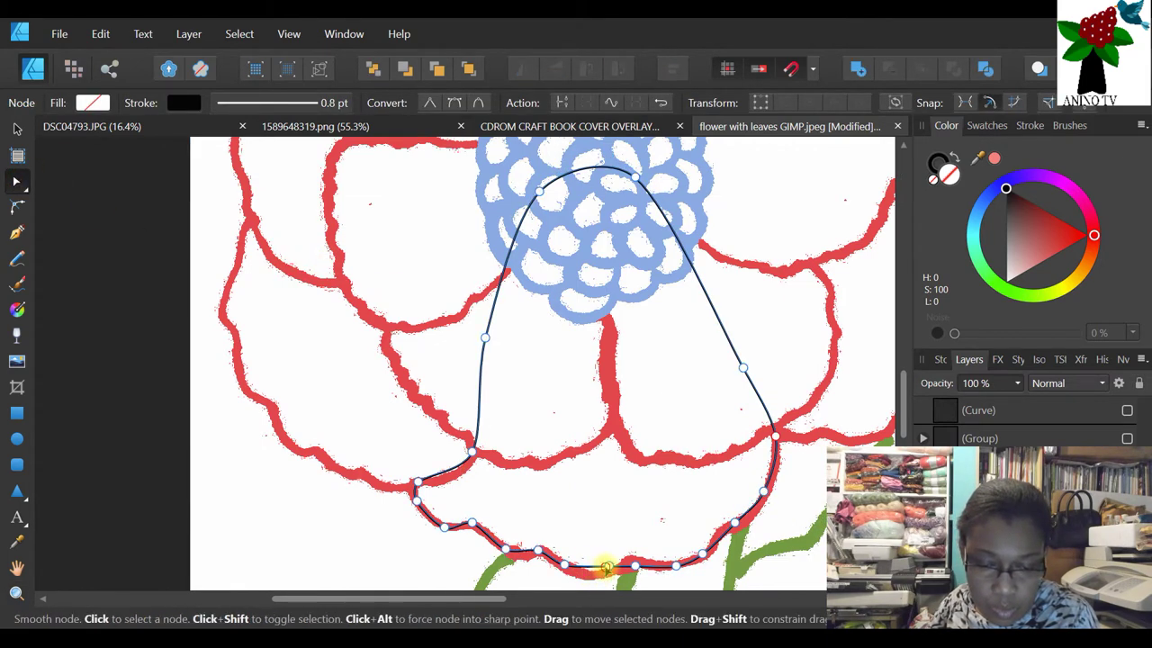
left_click_drag(601, 576, 594, 551)
left_click(593, 553)
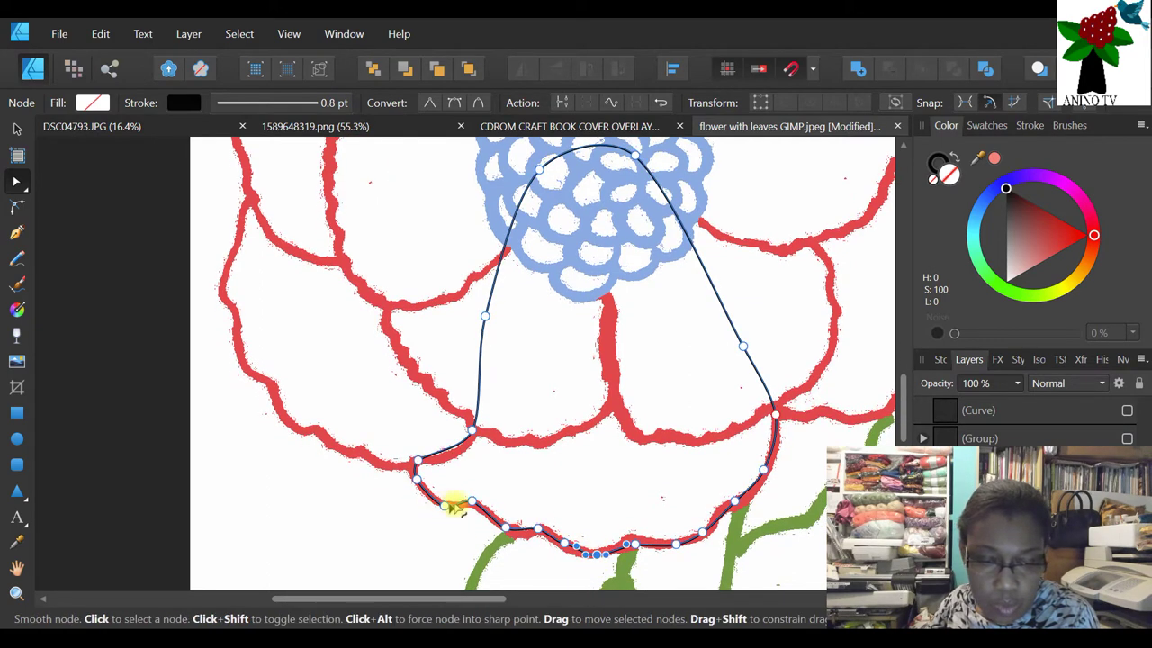
left_click_drag(471, 501, 474, 508)
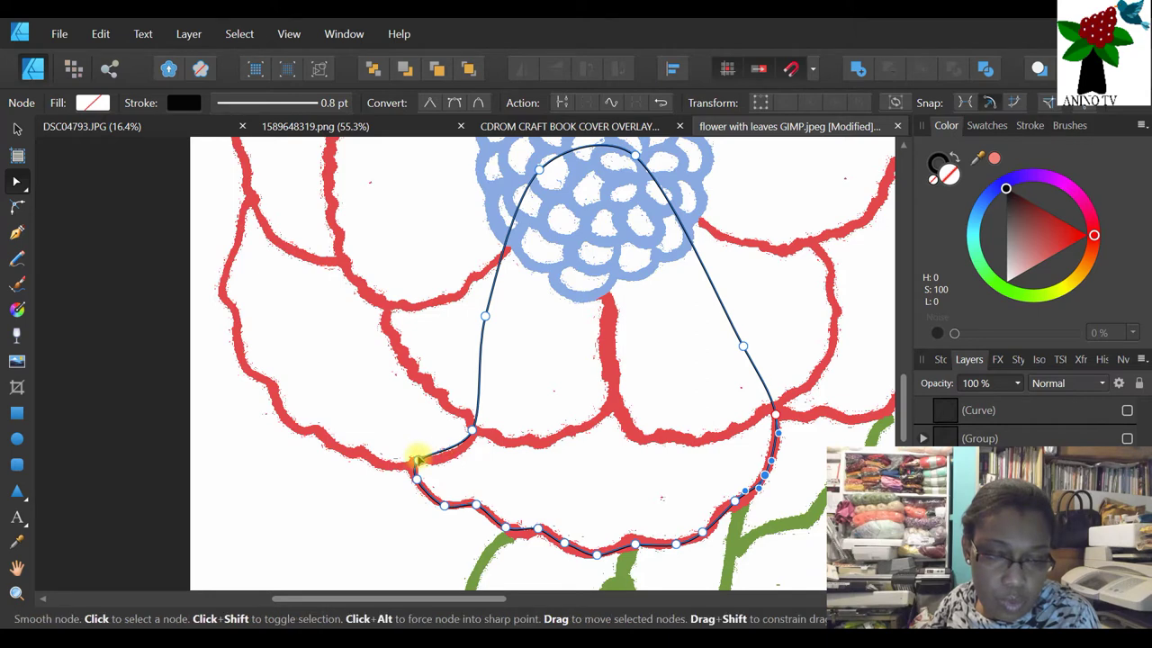
left_click(449, 446)
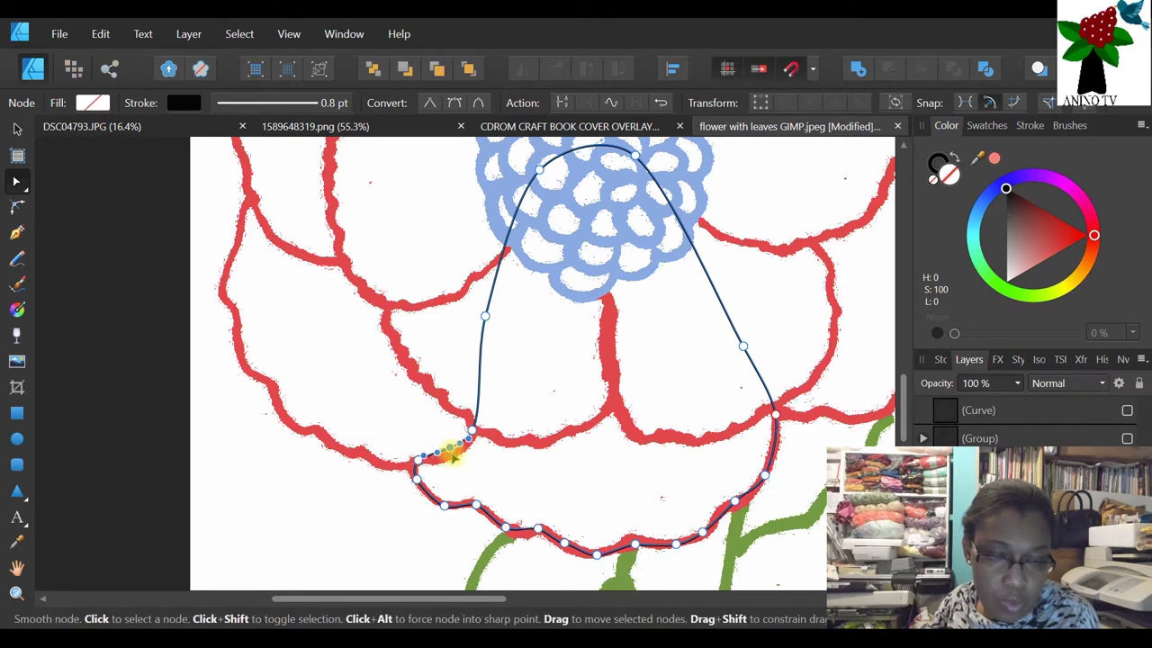
left_click(544, 441)
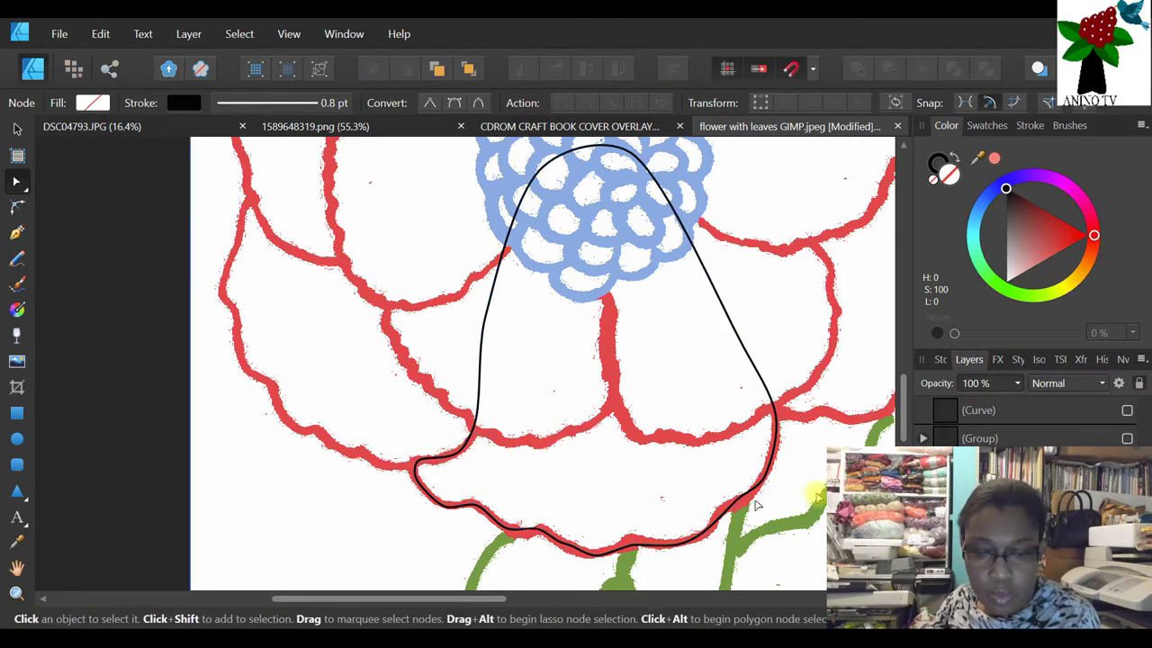
scroll(702, 468, "up", 1)
scroll(677, 472, "up", 3)
- Toggle the petal outline off and back on to compare, leaving it hidden
key("ctrl+z")
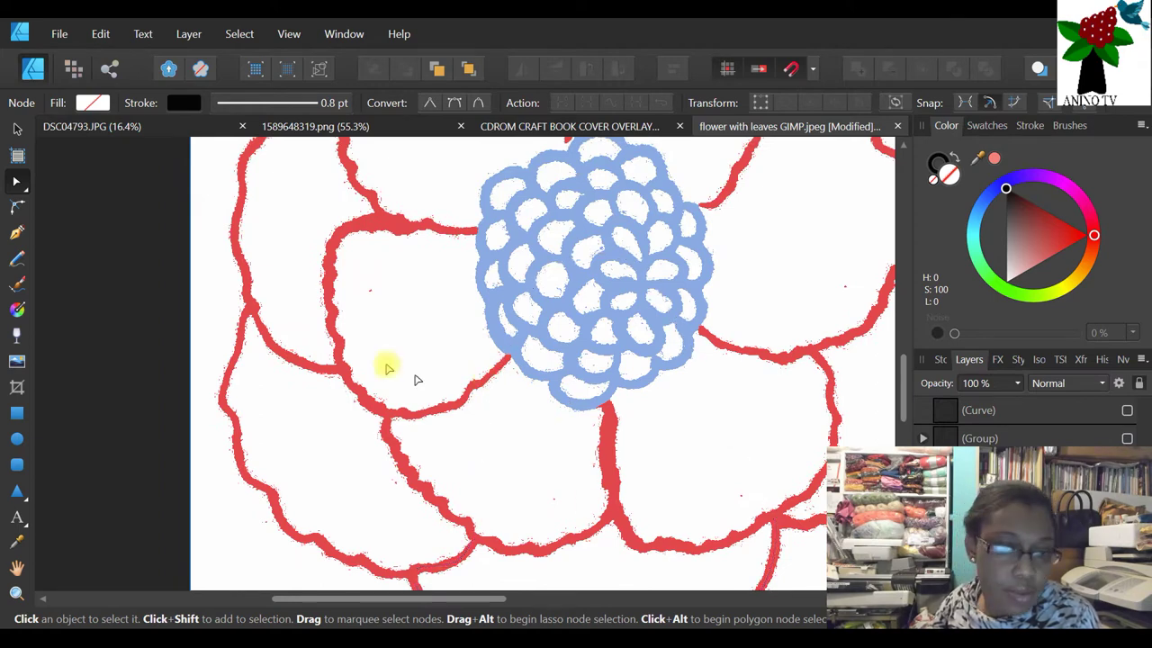
scroll(534, 470, "down", 3)
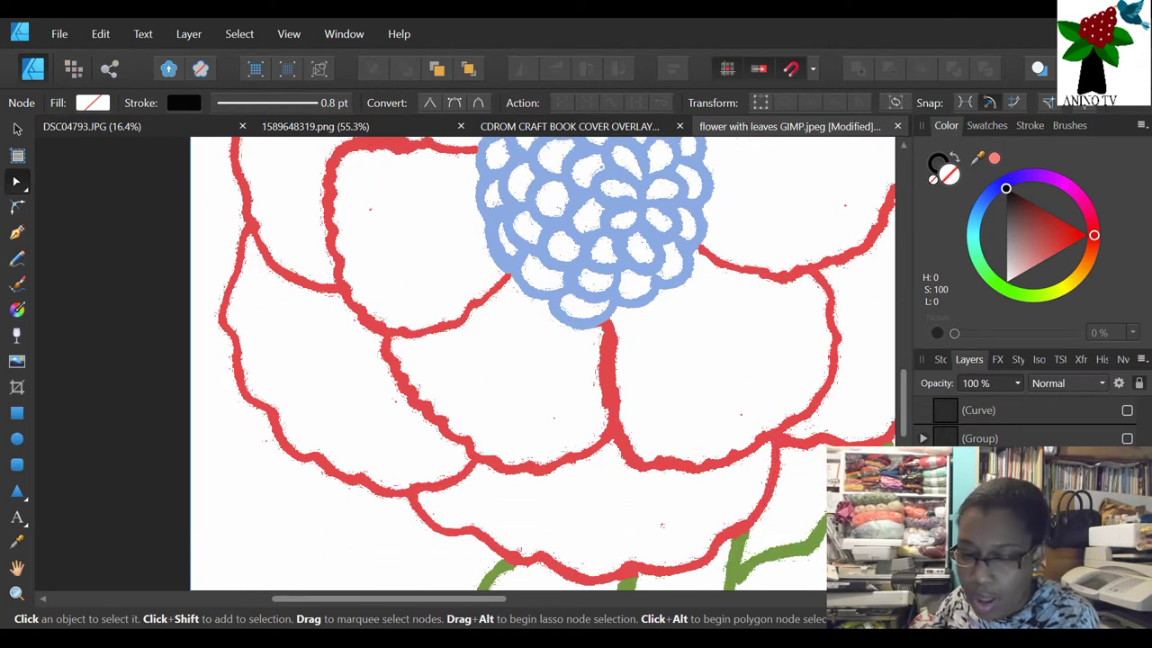
key("ctrl+shift+z")
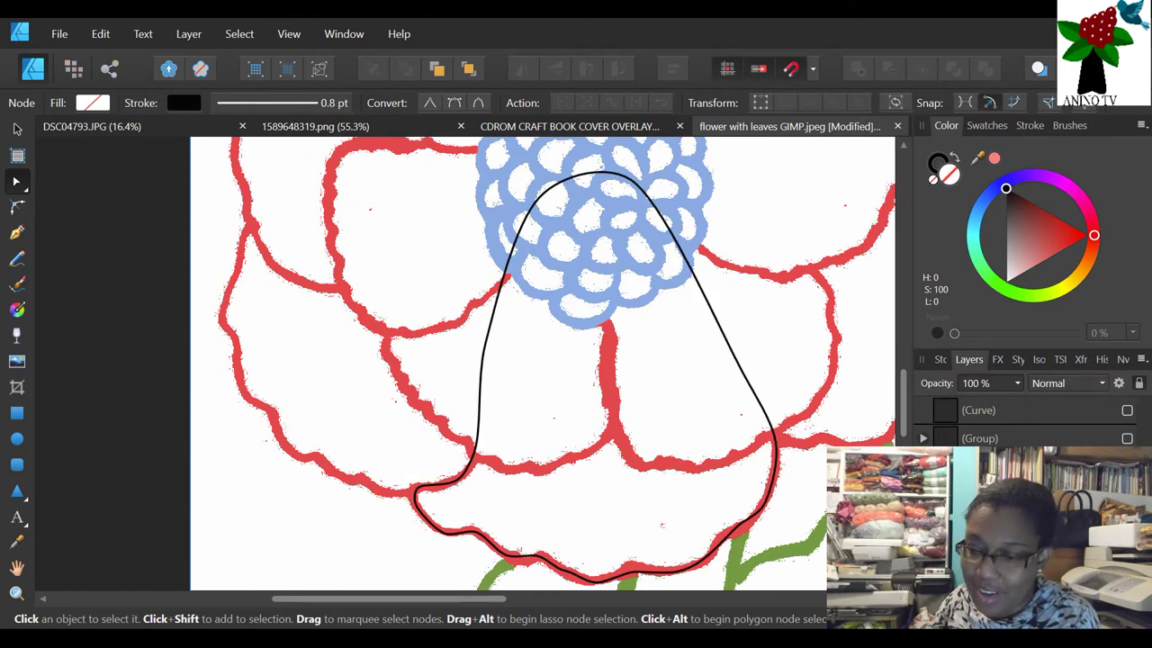
key("ctrl+z")
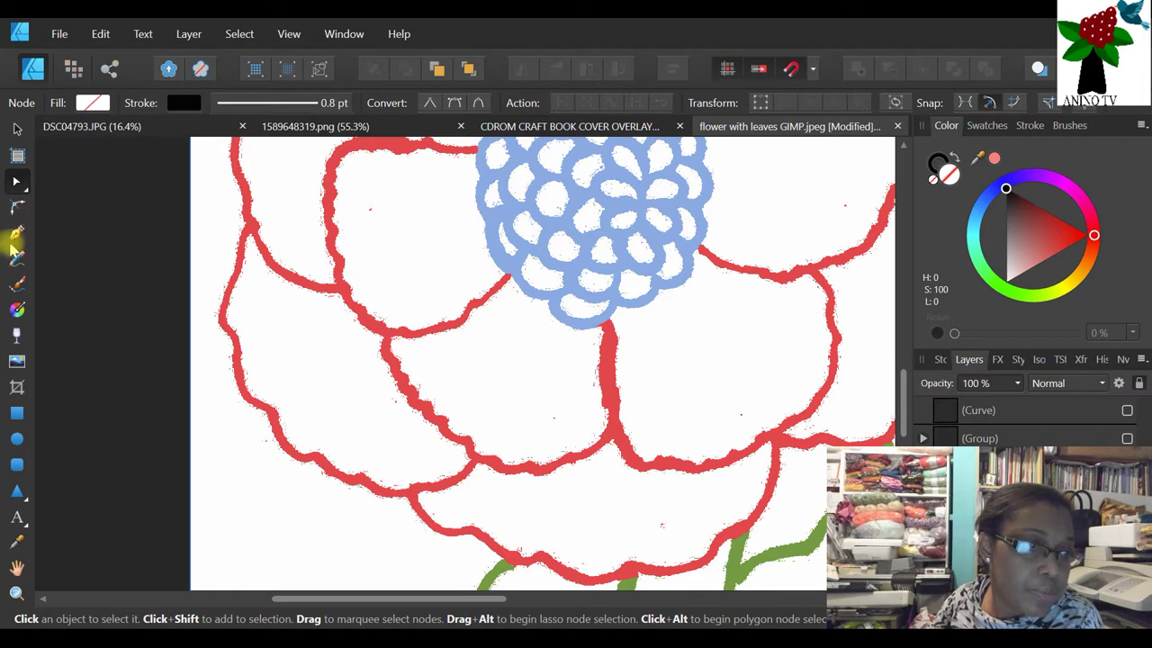
- Start the left petal outline at its outer edge and trace down around its lower-left curve
left_click(17, 233)
left_click(256, 223)
left_click(241, 249)
left_click(233, 280)
left_click(220, 315)
left_click(235, 342)
left_click(237, 362)
left_click(245, 392)
left_click(275, 421)
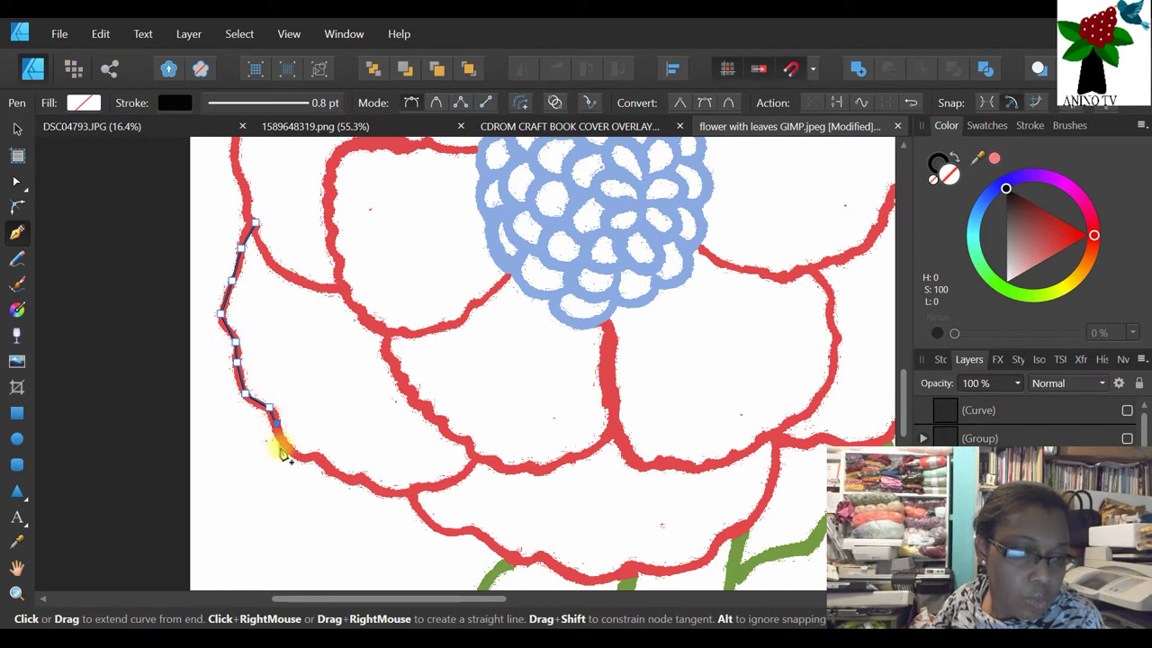
left_click(290, 450)
left_click(316, 454)
left_click(327, 470)
left_click(356, 479)
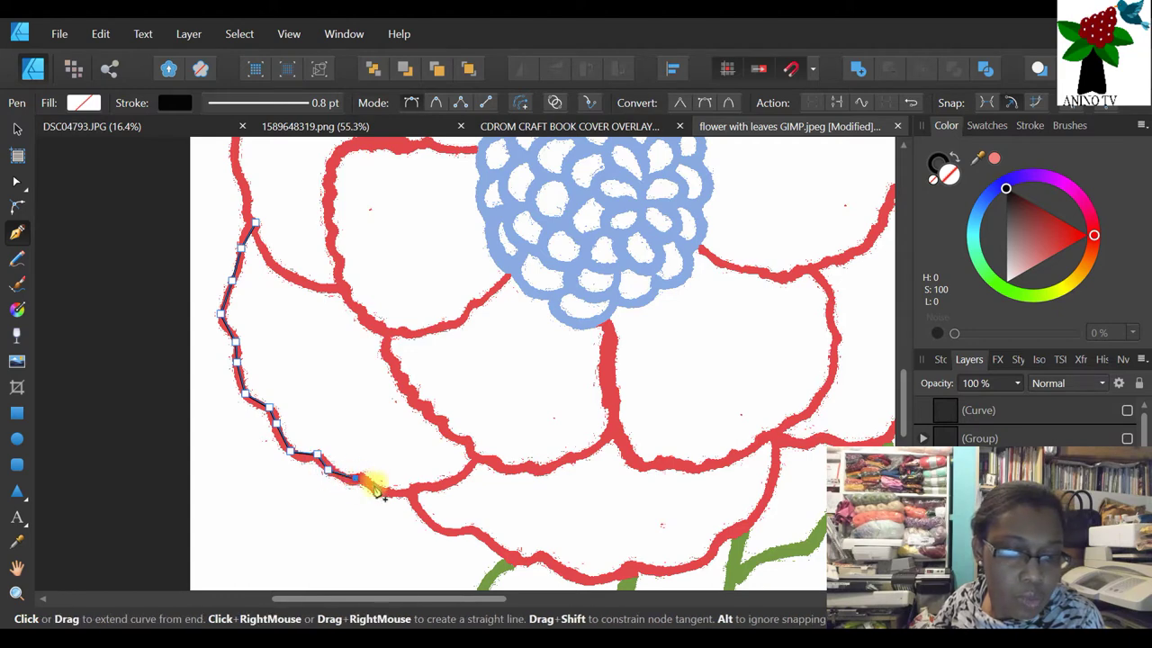
- Finish the bottom edge, run up through the blue centre, close the outline, and select all nodes
left_click(372, 484)
left_click(411, 488)
left_click(429, 487)
left_click(447, 487)
left_click(455, 477)
left_click(473, 458)
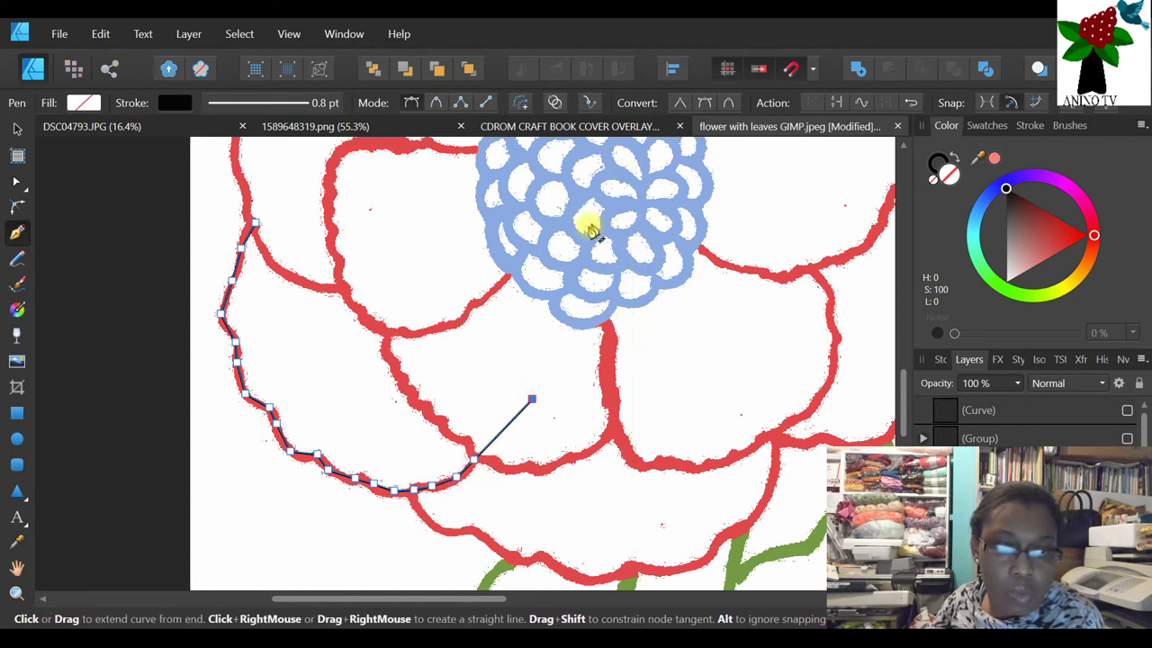
left_click(552, 263)
left_click(536, 198)
left_click(422, 189)
left_click(343, 197)
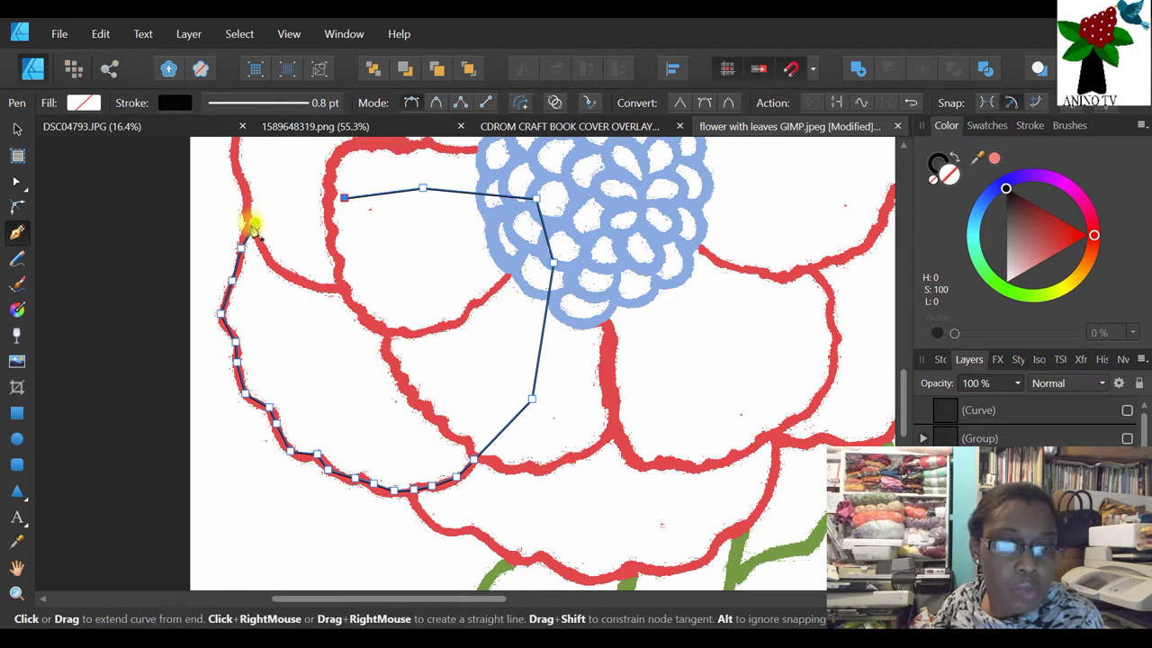
left_click(252, 223)
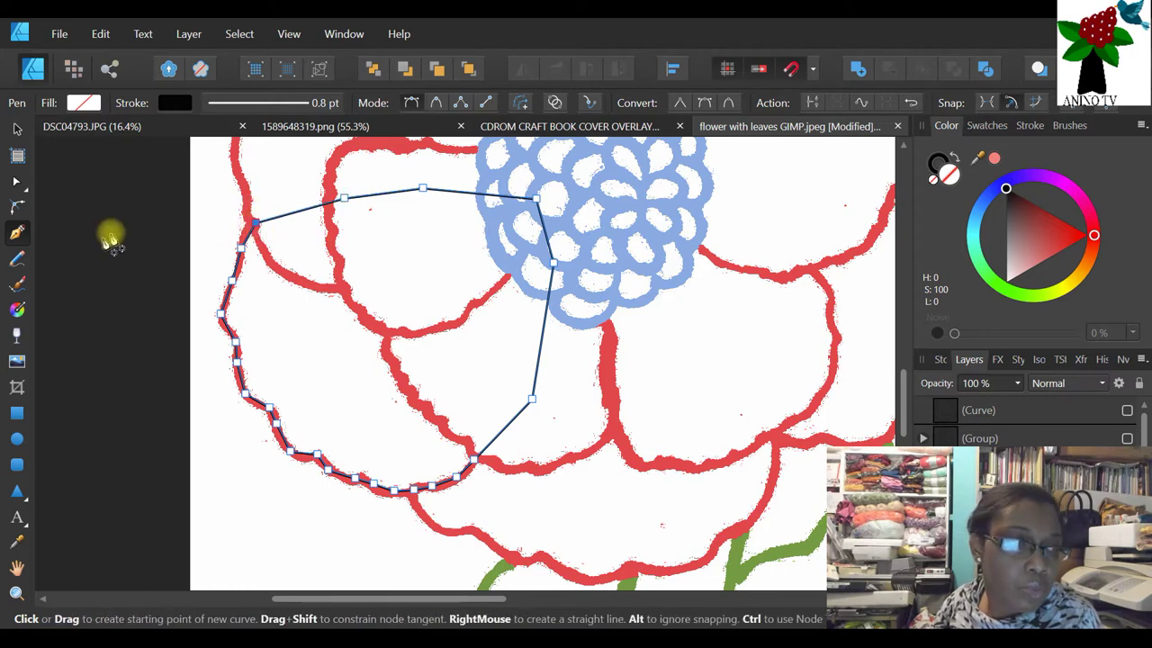
left_click(16, 181)
left_click_drag(154, 181, 743, 549)
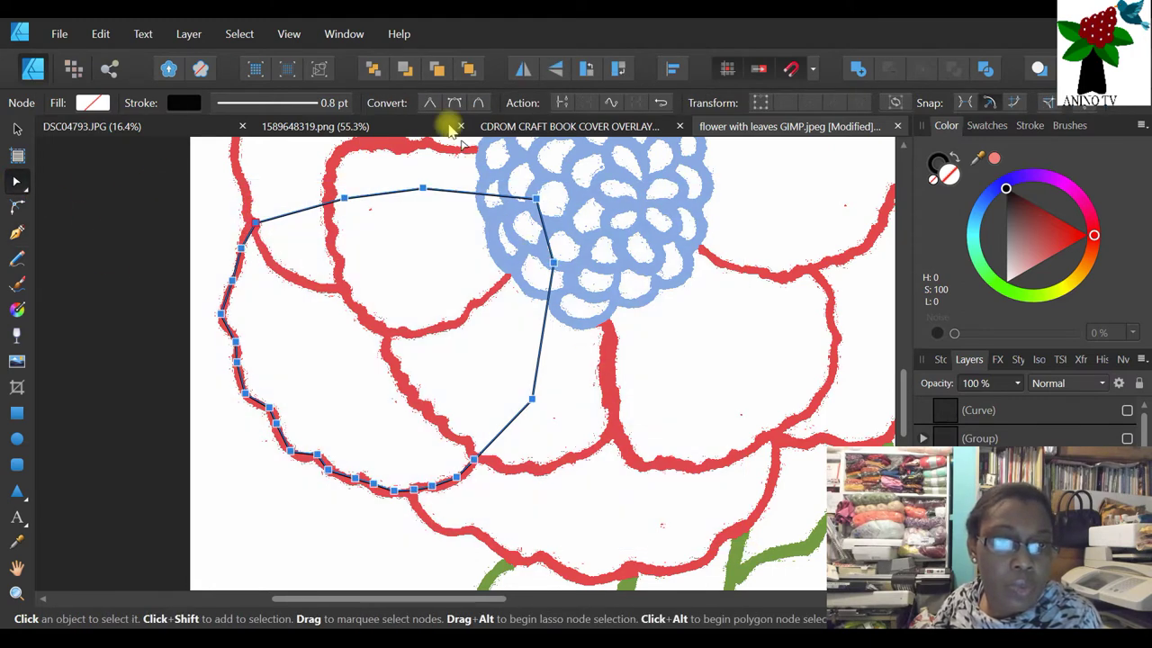
- Convert all corners of the left petal outline to smooth and inspect its nodes
left_click(455, 102)
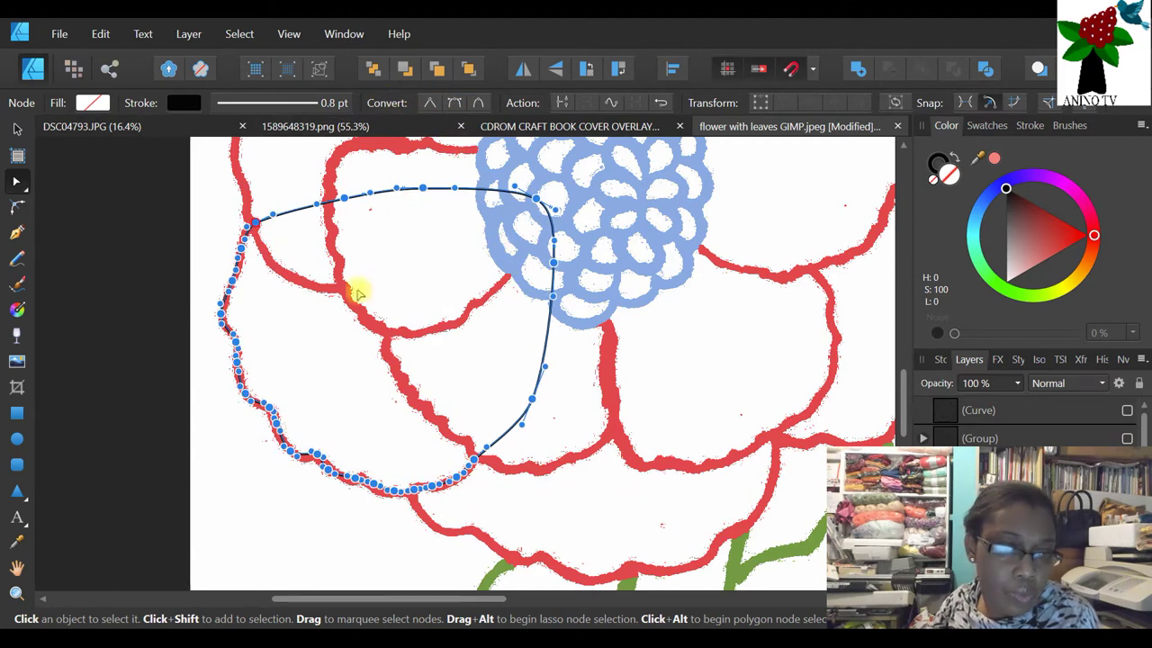
left_click(358, 290)
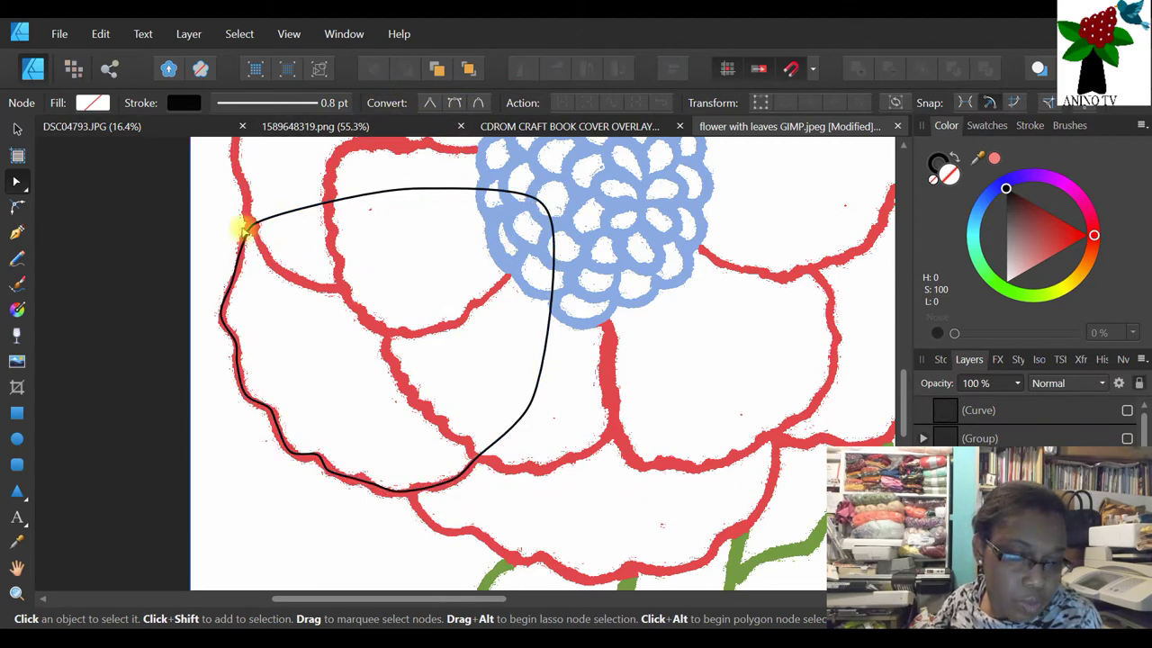
left_click(353, 480)
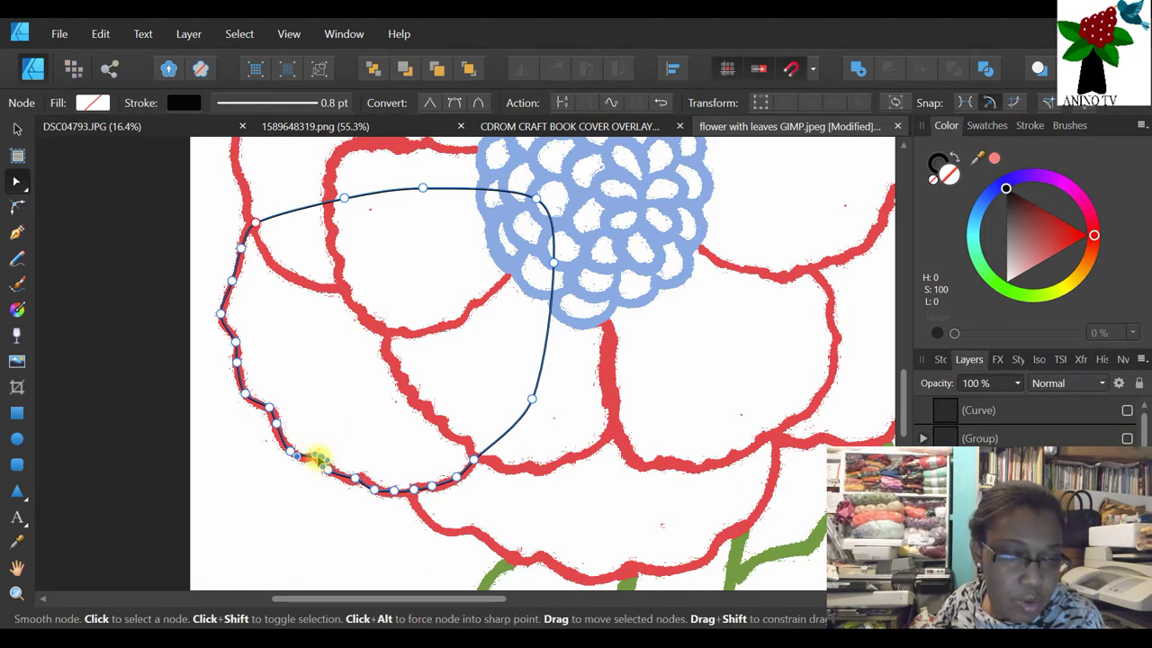
left_click(334, 386)
- Hide the left petal outline so the coloured flower drawing shows through
scroll(303, 275, "up", 3)
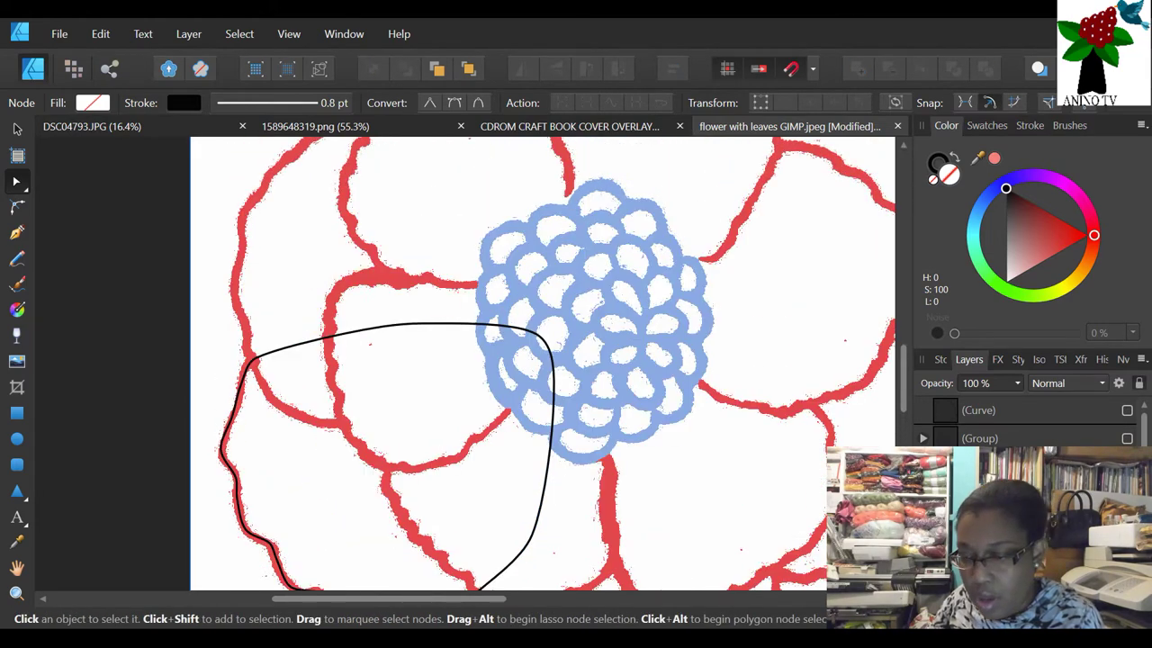
key("ctrl+z")
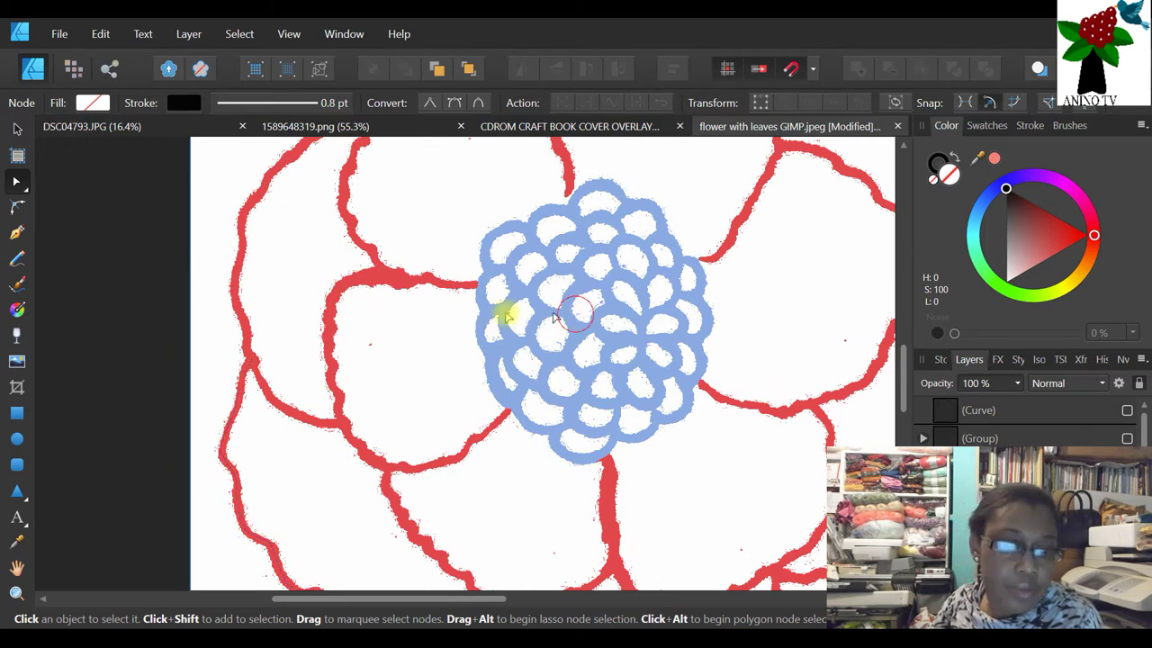
scroll(390, 321, "up", 3)
scroll(422, 301, "down", 1)
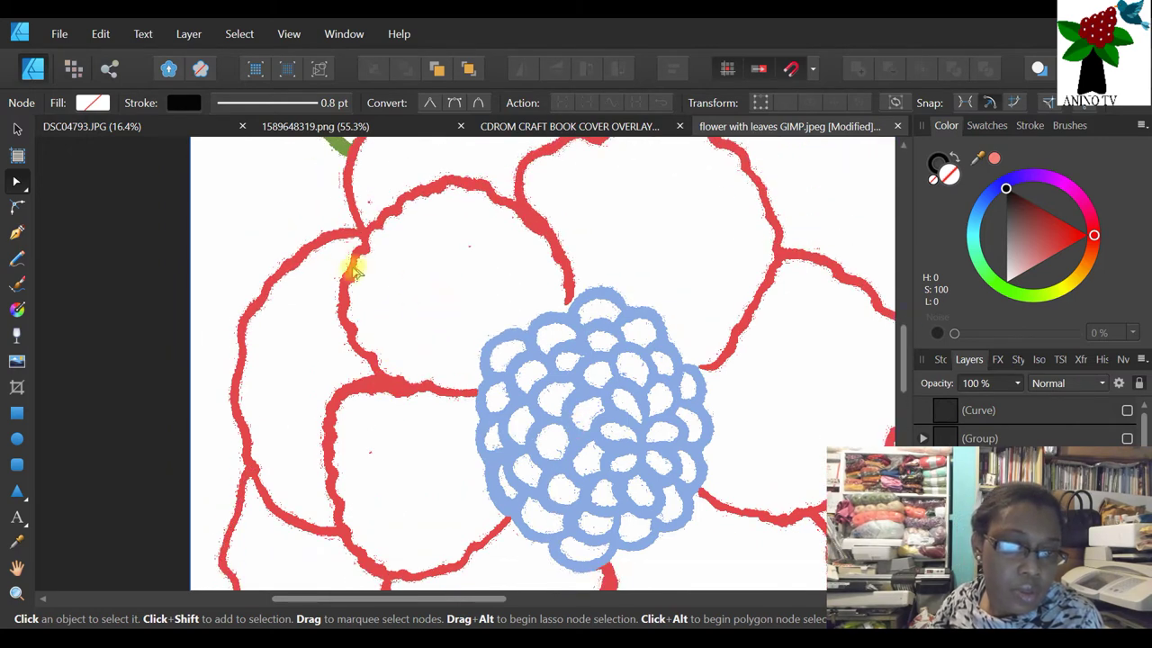
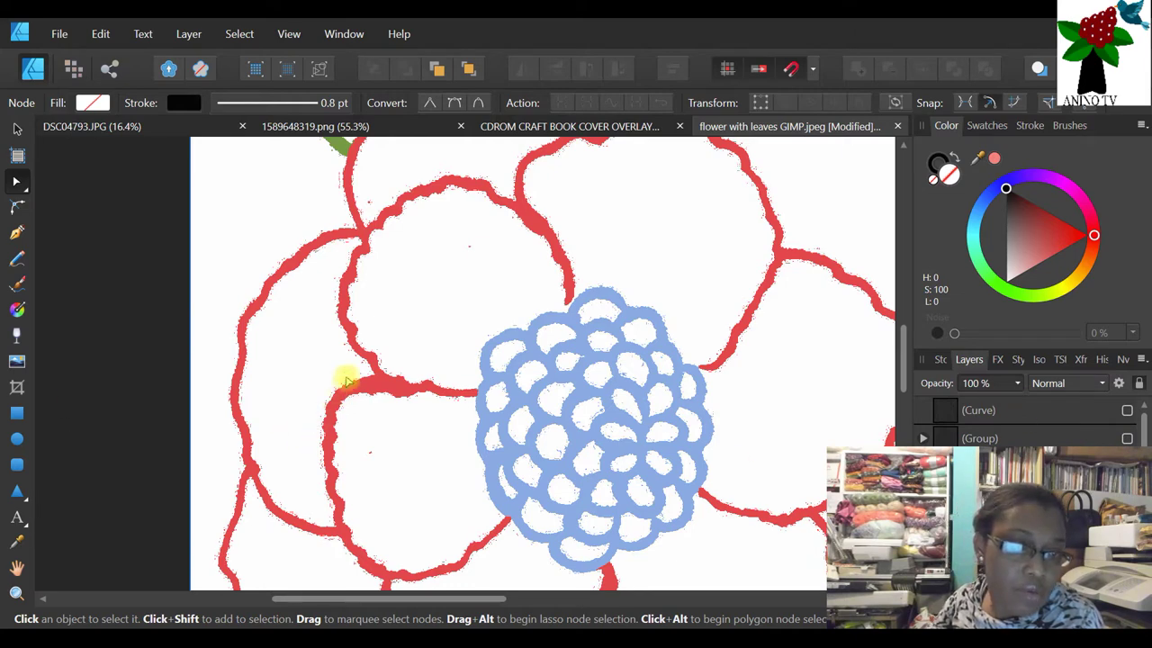
- With the Pen tool, trace the left petal's red edge from its top down the outer side
left_click(17, 232)
left_click(365, 231)
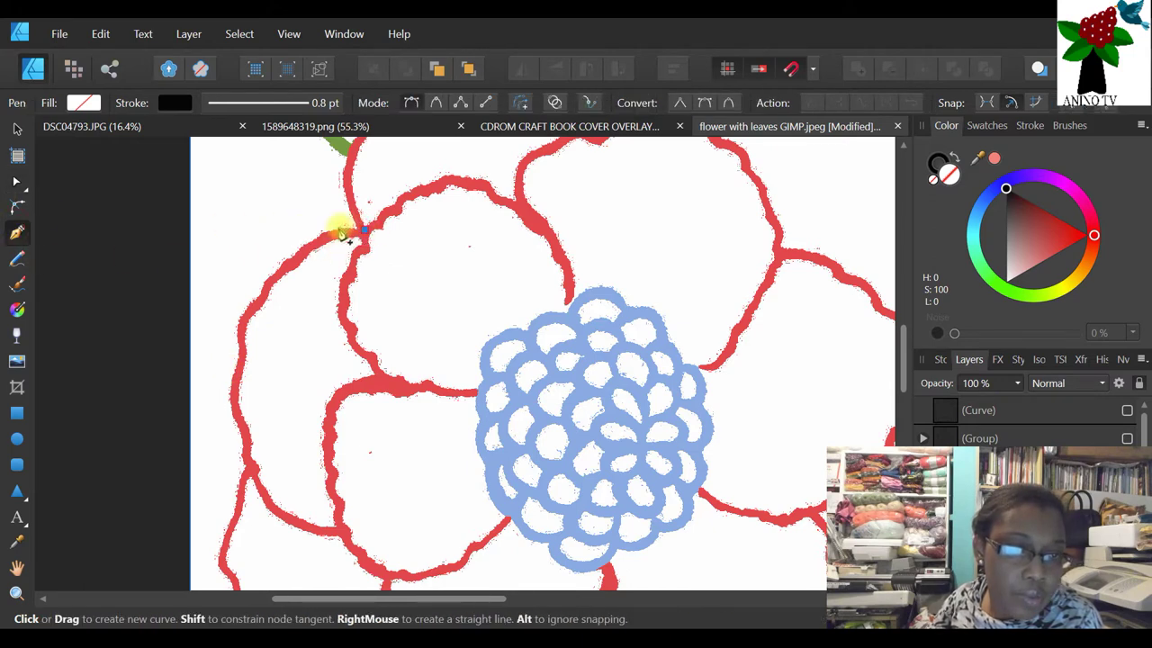
left_click(326, 235)
left_click_drag(286, 262, 275, 279)
left_click(264, 291)
left_click(257, 308)
left_click(241, 333)
left_click(245, 366)
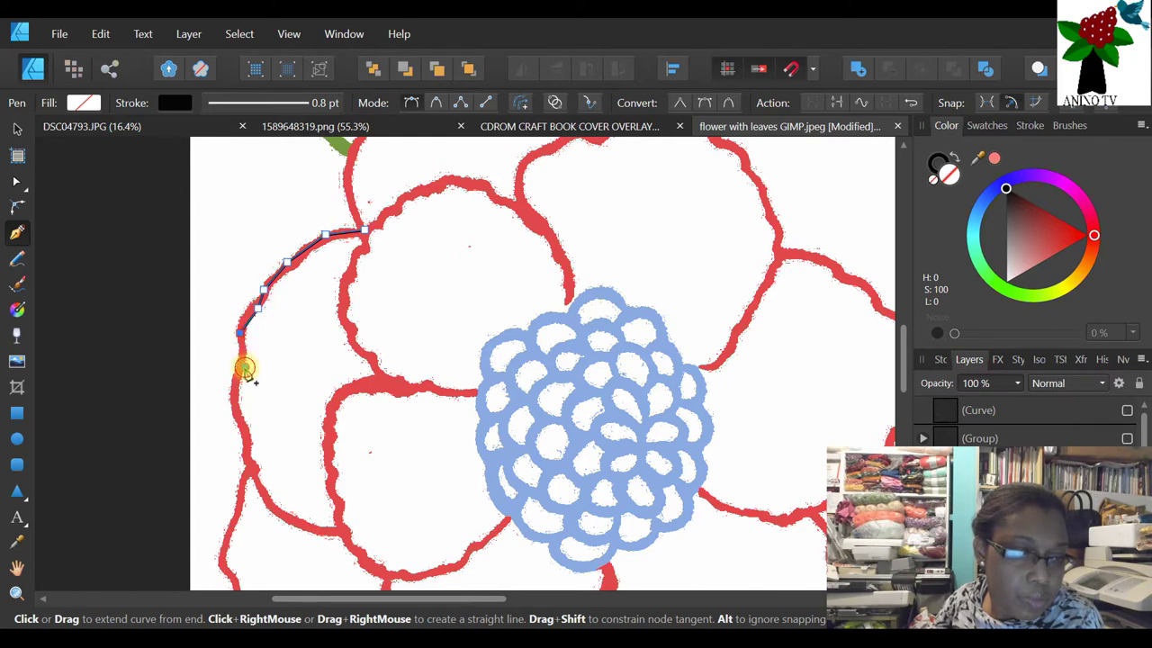
left_click(237, 416)
left_click(245, 442)
- Continue the curve around the petal bottom, through the blue centre, and close it at the start node
left_click(275, 508)
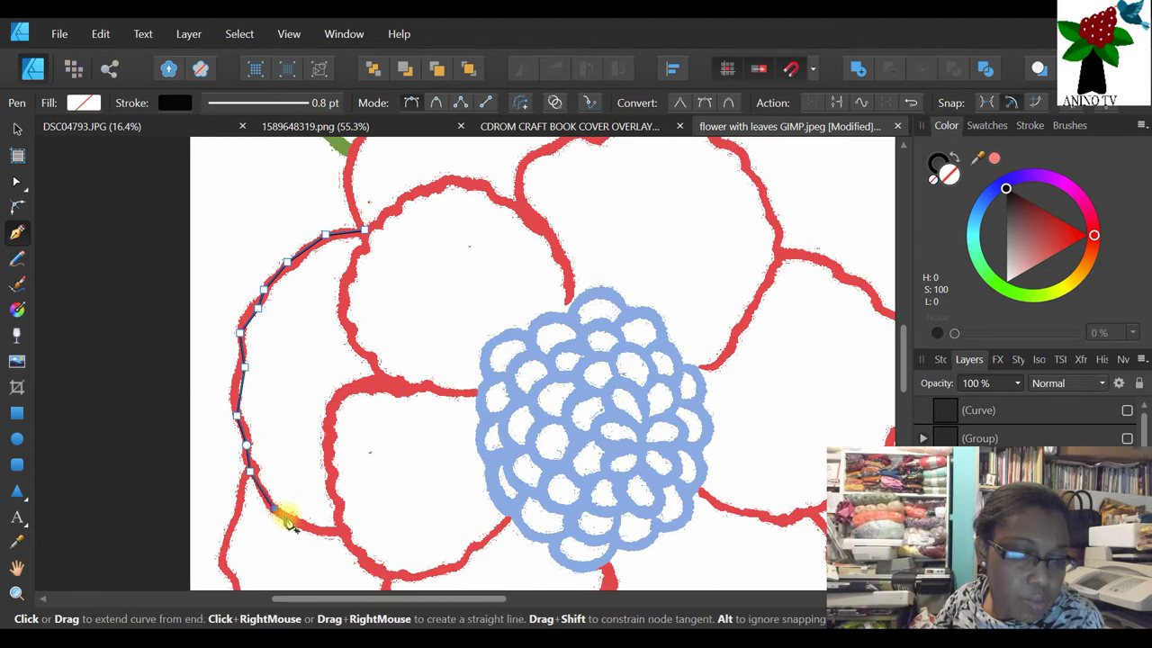
left_click(313, 525)
left_click(353, 530)
left_click(486, 491)
left_click(522, 415)
left_click(480, 315)
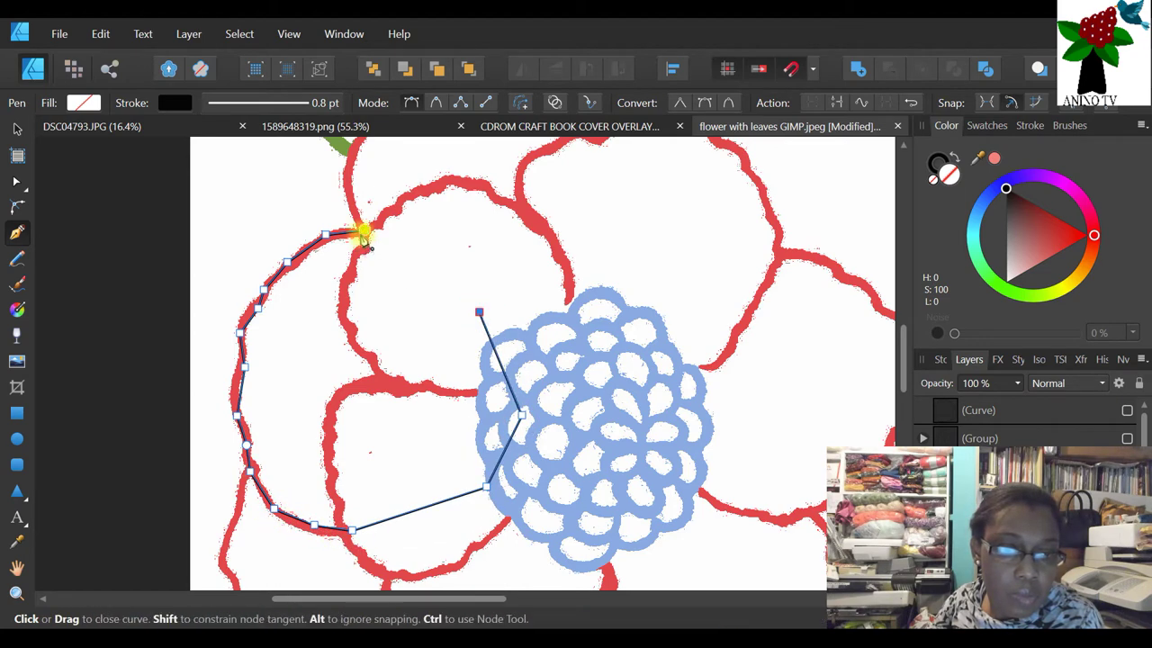
left_click(422, 262)
left_click(367, 233)
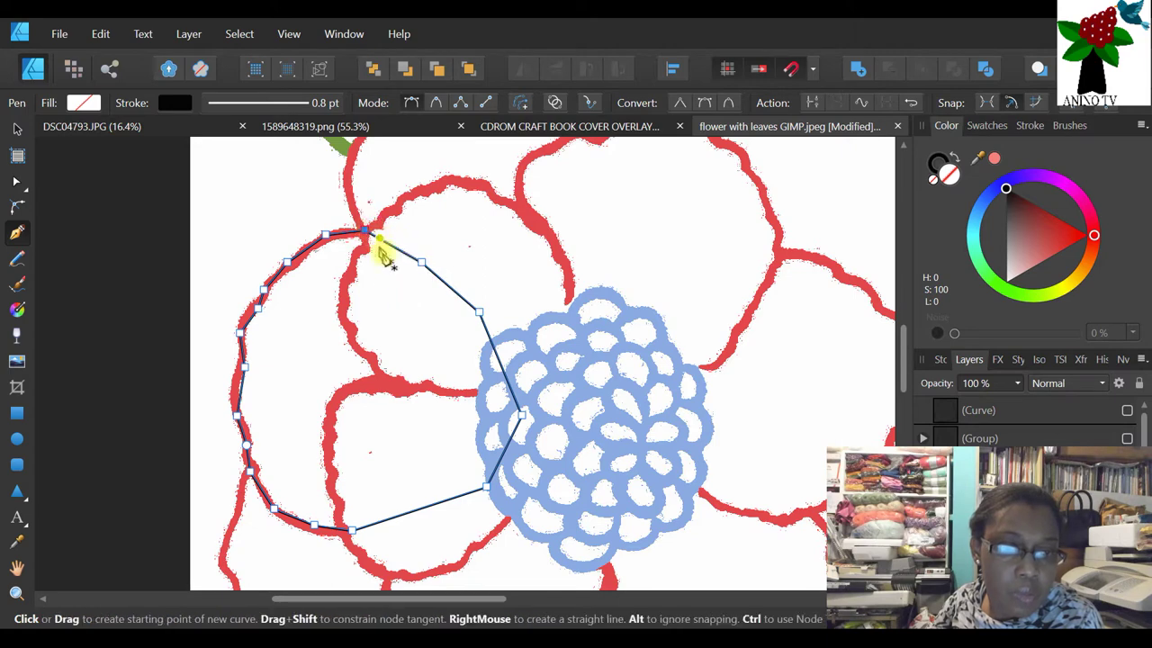
- Select all nodes of the petal outline with the Node tool and convert them to Smooth
left_click(17, 182)
left_click_drag(184, 175, 666, 598)
left_click(454, 103)
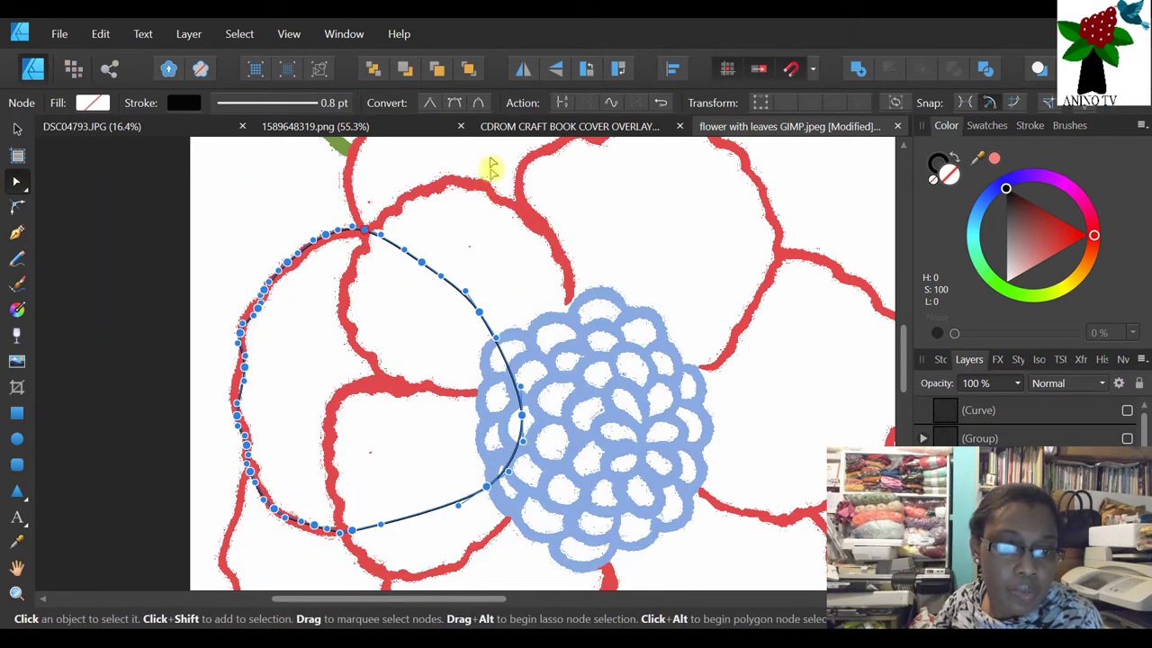
left_click(334, 303)
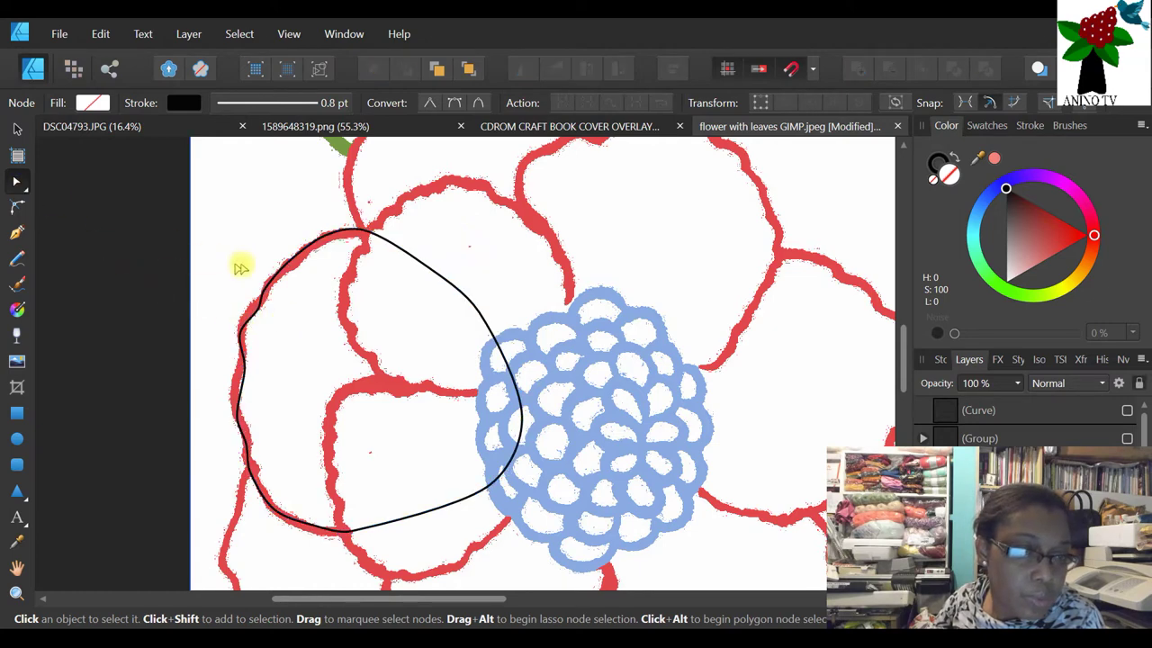
- Select the petal outline and zoom in on its upper-left edge
left_click(267, 286)
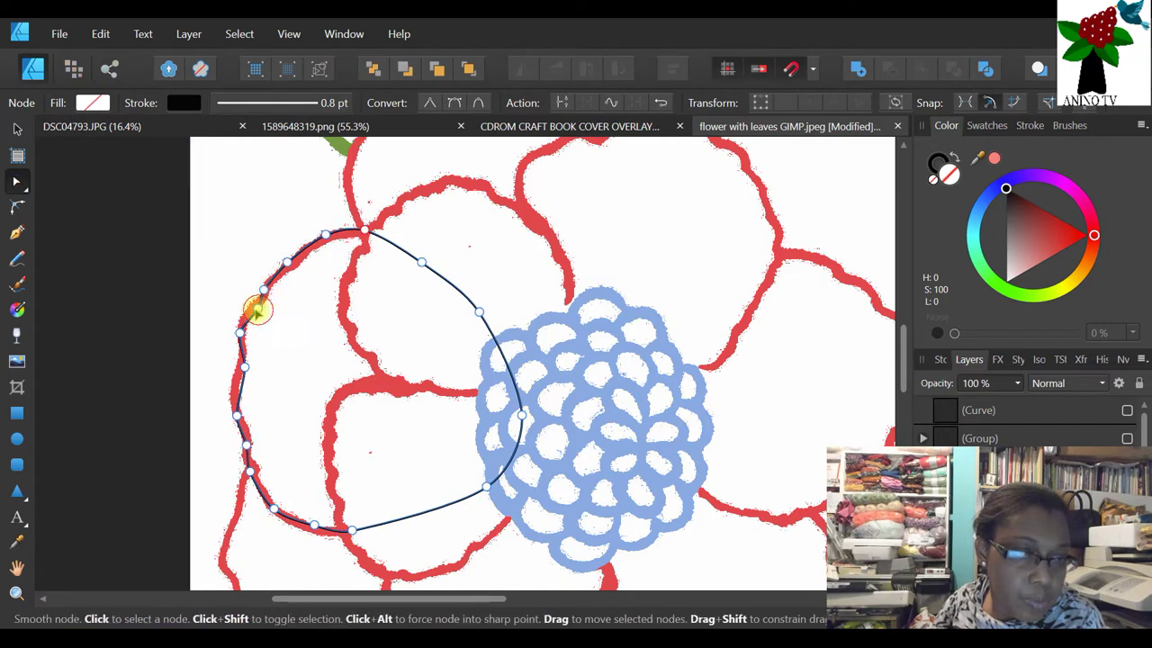
left_click(289, 262)
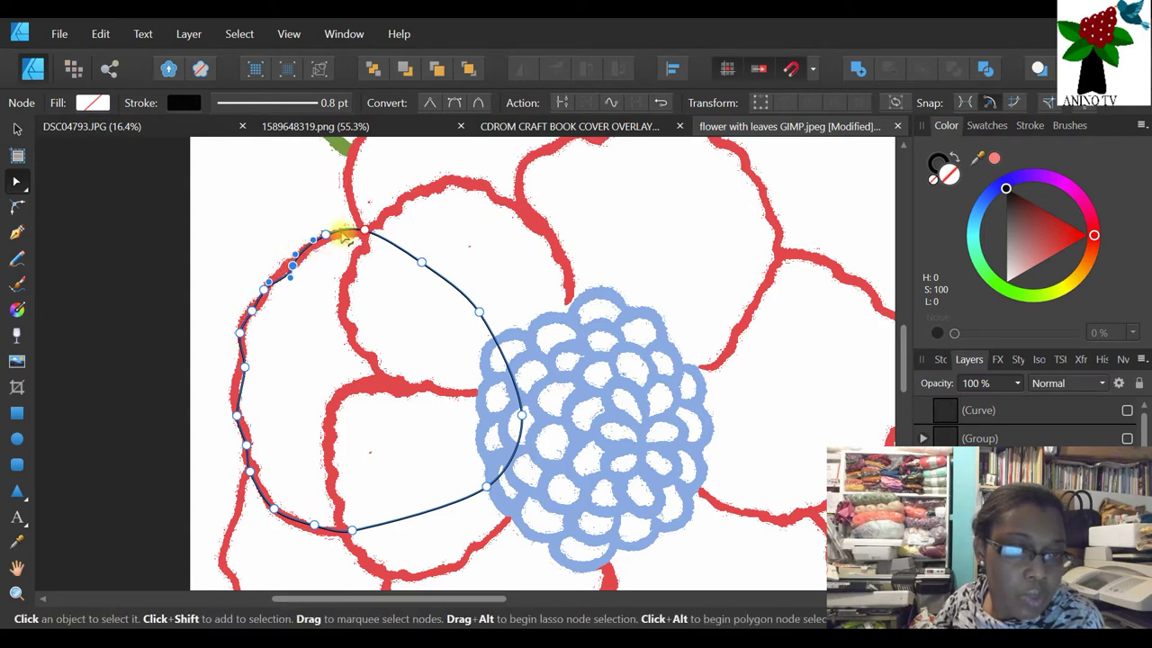
left_click(17, 592)
left_click(283, 249)
left_click(283, 249)
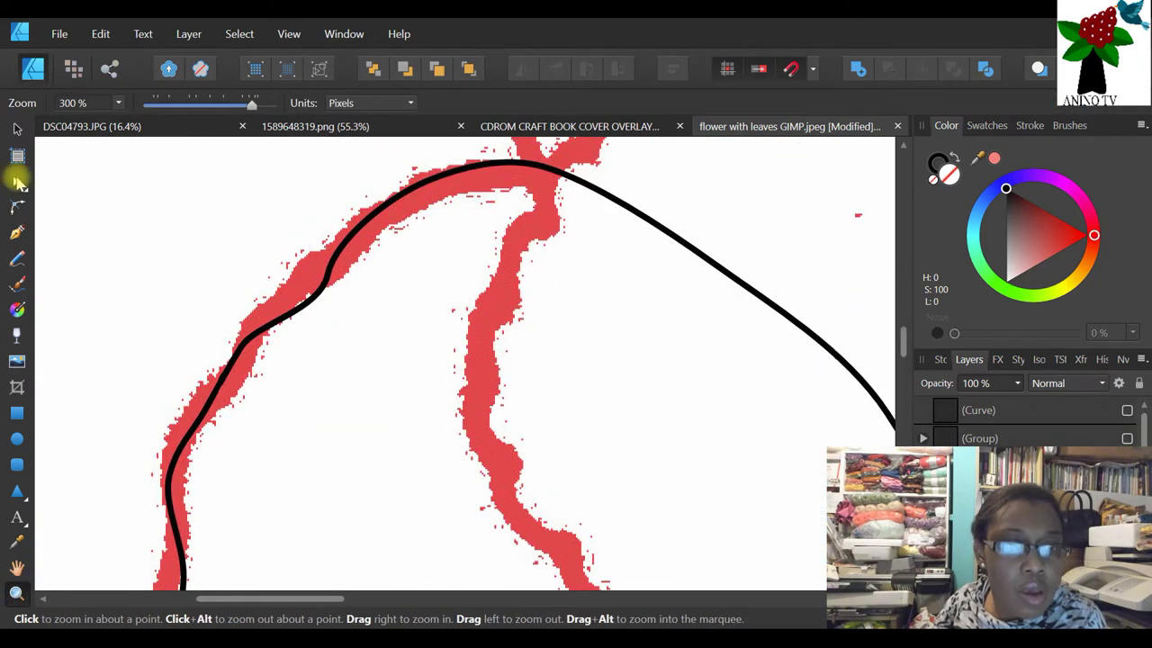
left_click(16, 181)
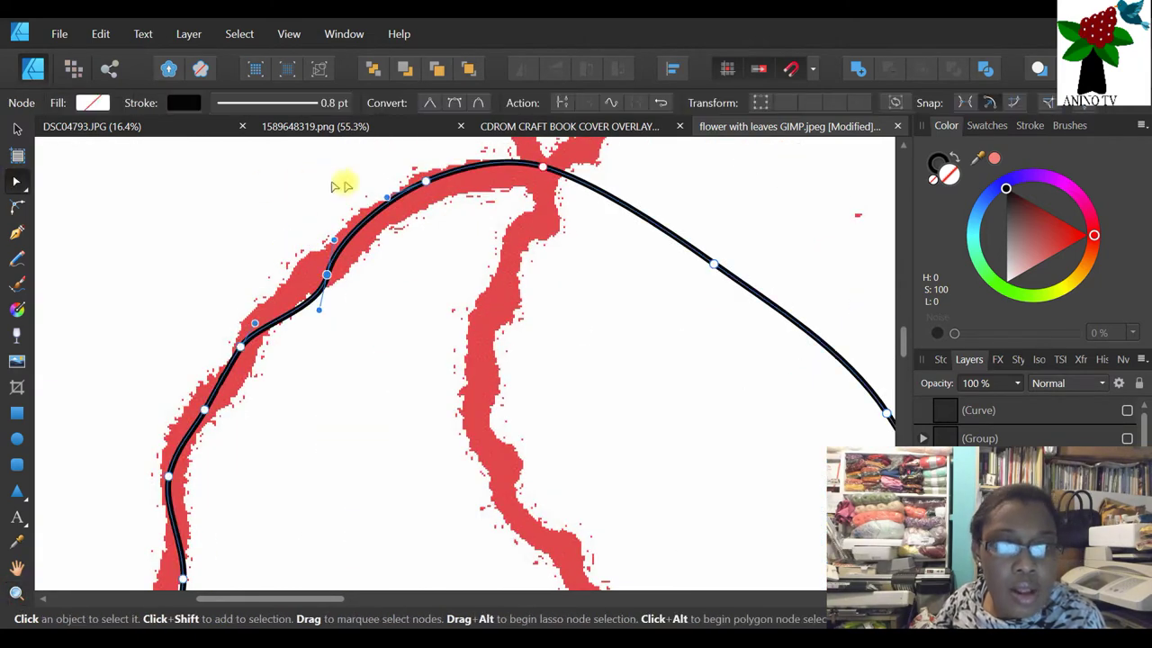
- Move the top node and the left-side curve segment onto the red petal edge
left_click(463, 175)
left_click_drag(463, 177, 450, 208)
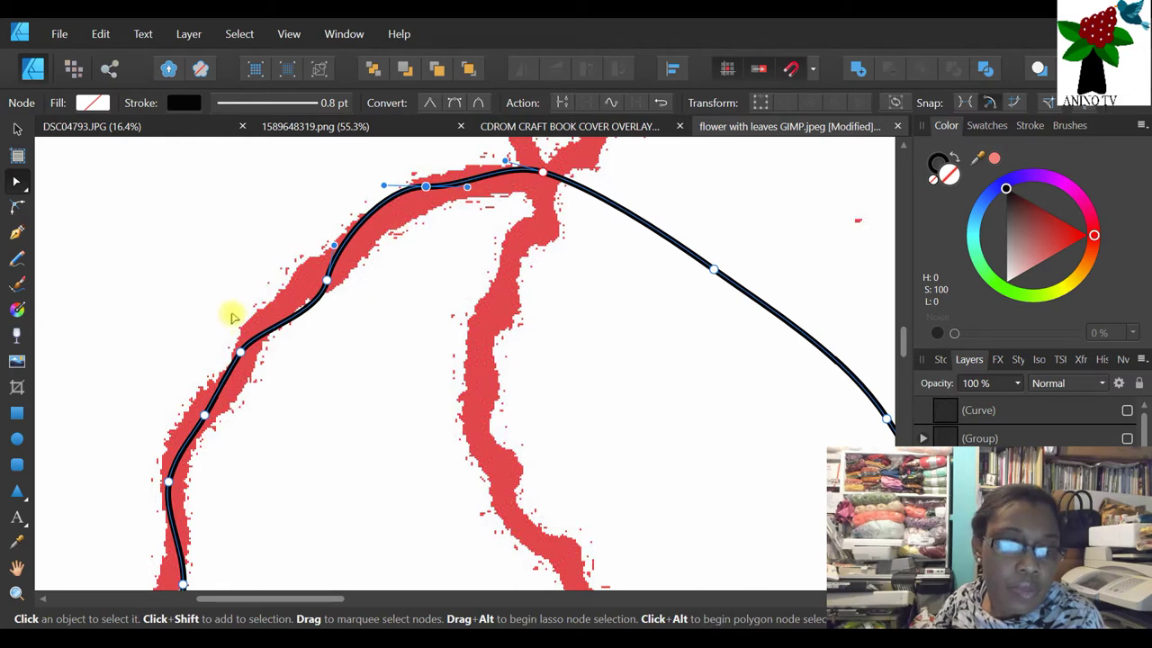
scroll(252, 288, "down", 3)
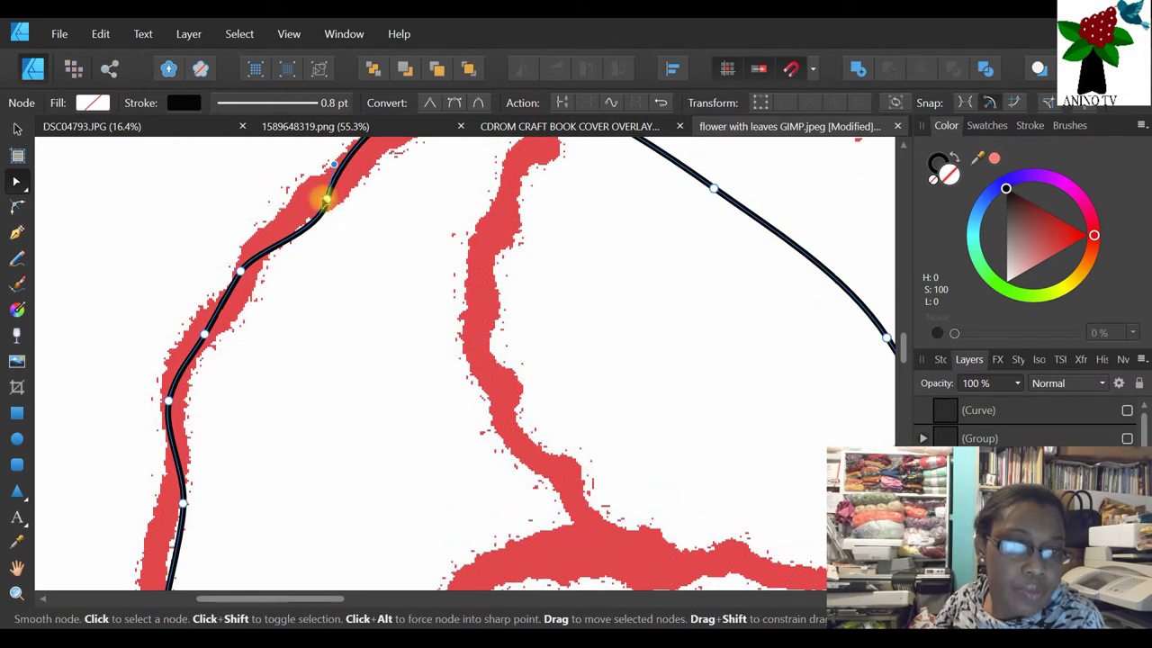
scroll(252, 337, "down", 4)
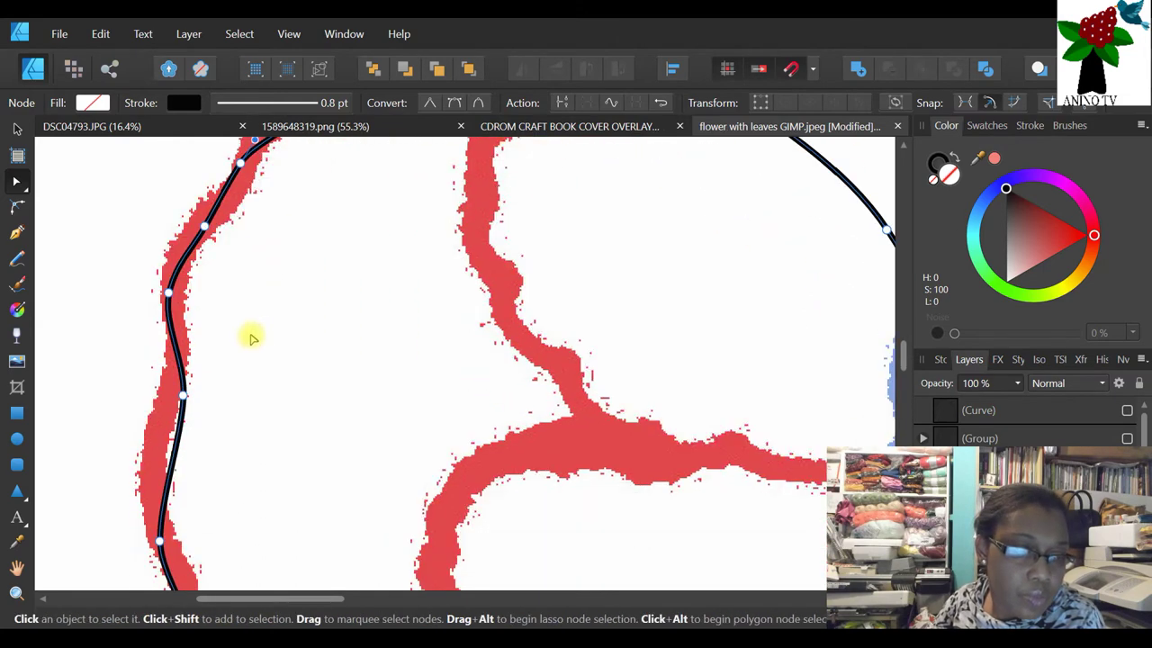
scroll(252, 337, "down", 3)
left_click(181, 313)
left_click_drag(173, 376, 152, 362)
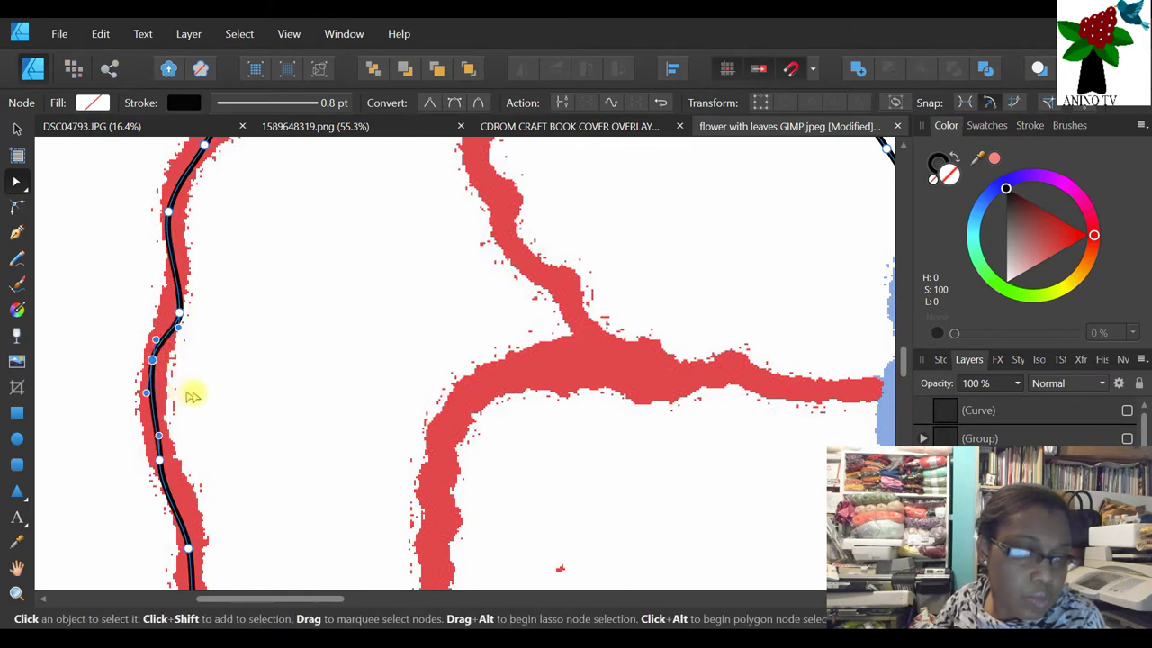
- Reshape the lower-left curve and the bottom segment to follow the petal edge
scroll(190, 395, "down", 5)
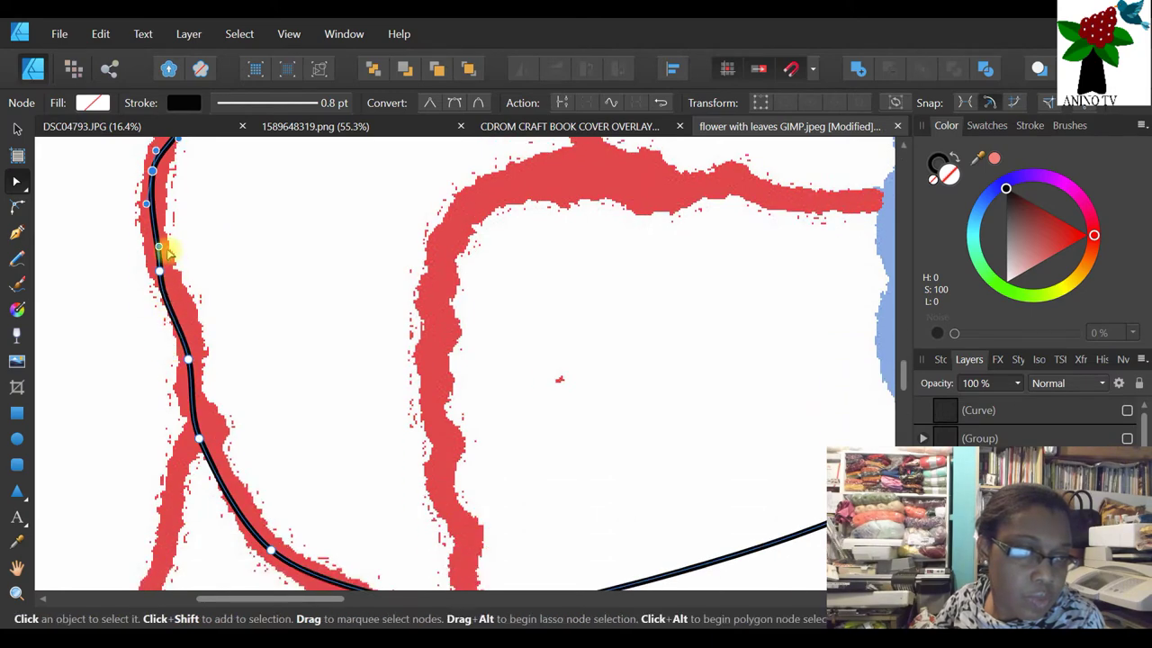
left_click(159, 268)
left_click_drag(159, 248, 143, 252)
scroll(189, 383, "down", 3)
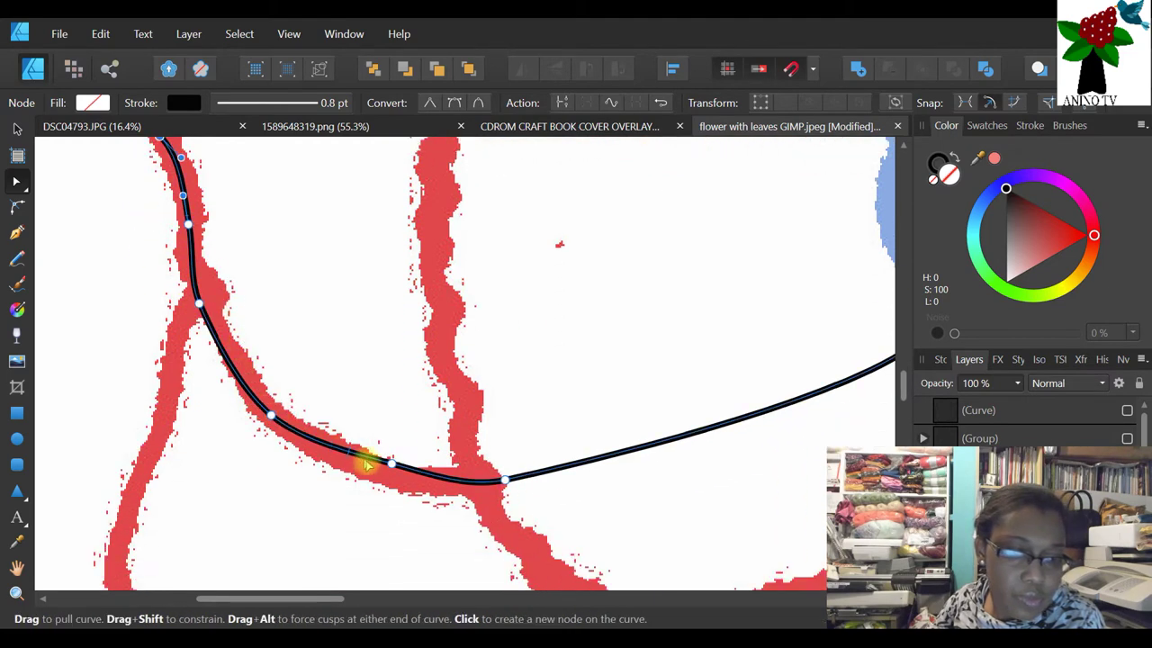
left_click_drag(392, 463, 351, 450)
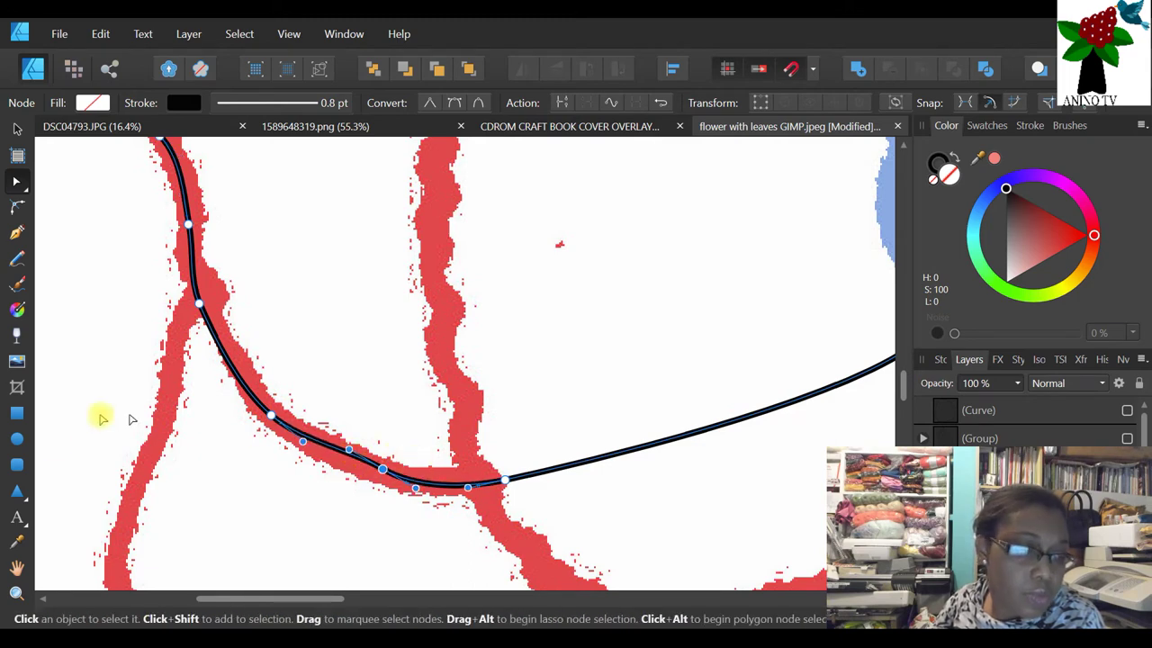
- Zoom back out to see the whole flower
left_click(16, 592)
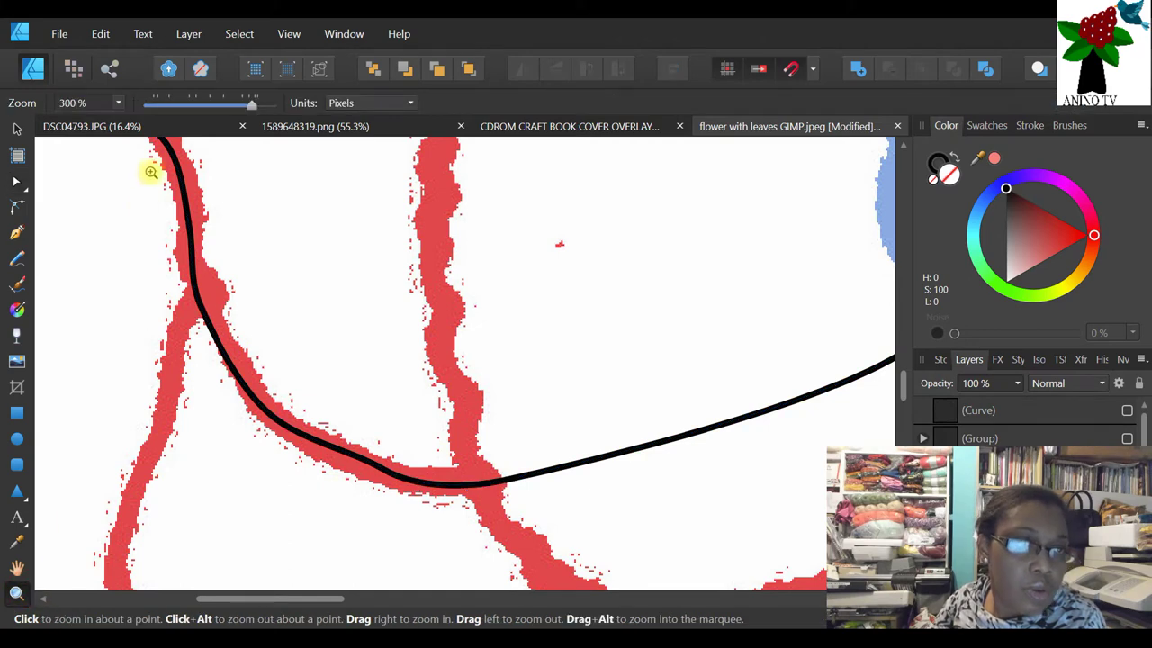
left_click(167, 105)
scroll(700, 261, "up", 1)
scroll(700, 261, "up", 2)
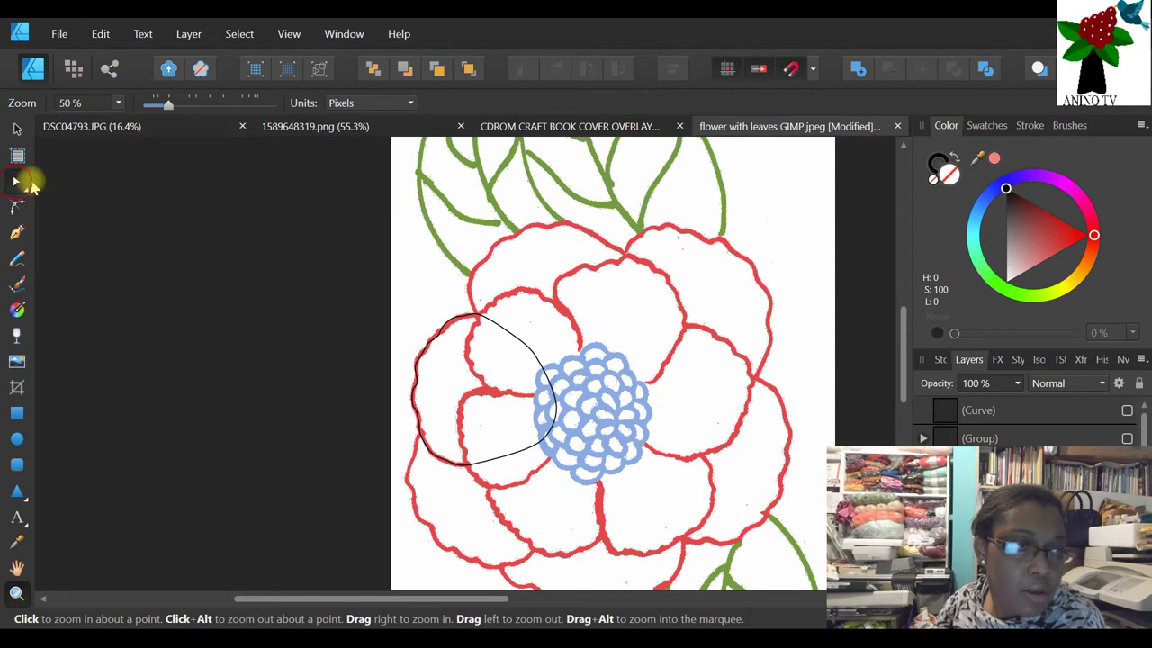
- Send the left petal outline one level back and deselect it
left_click(16, 181)
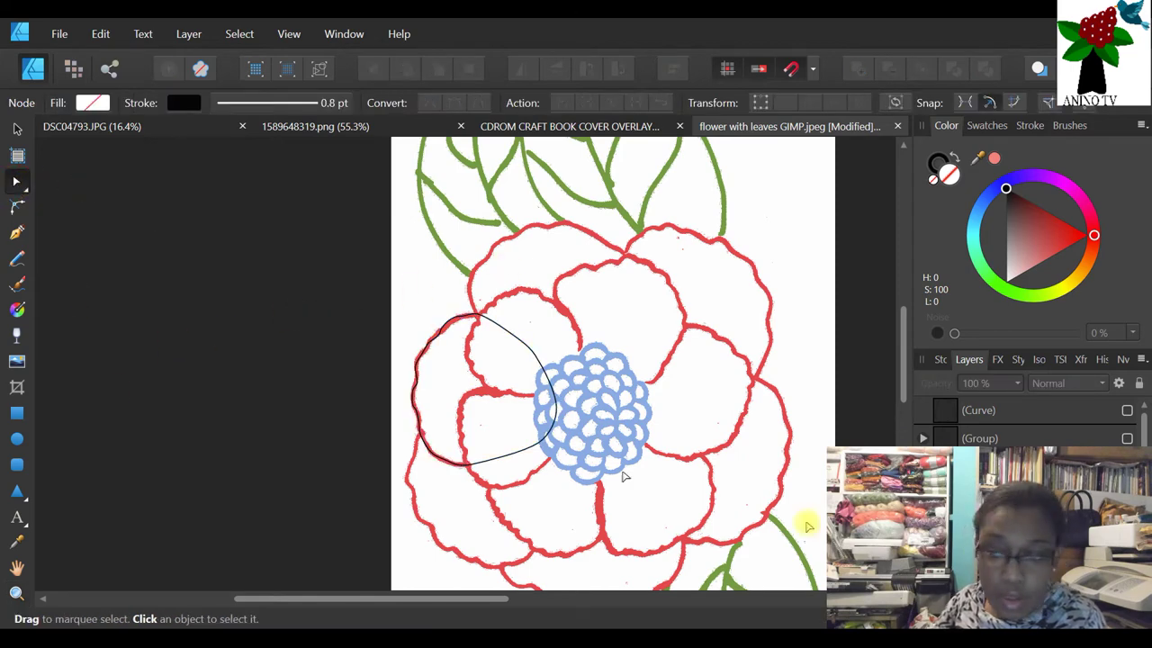
key("ctrl+bracketleft")
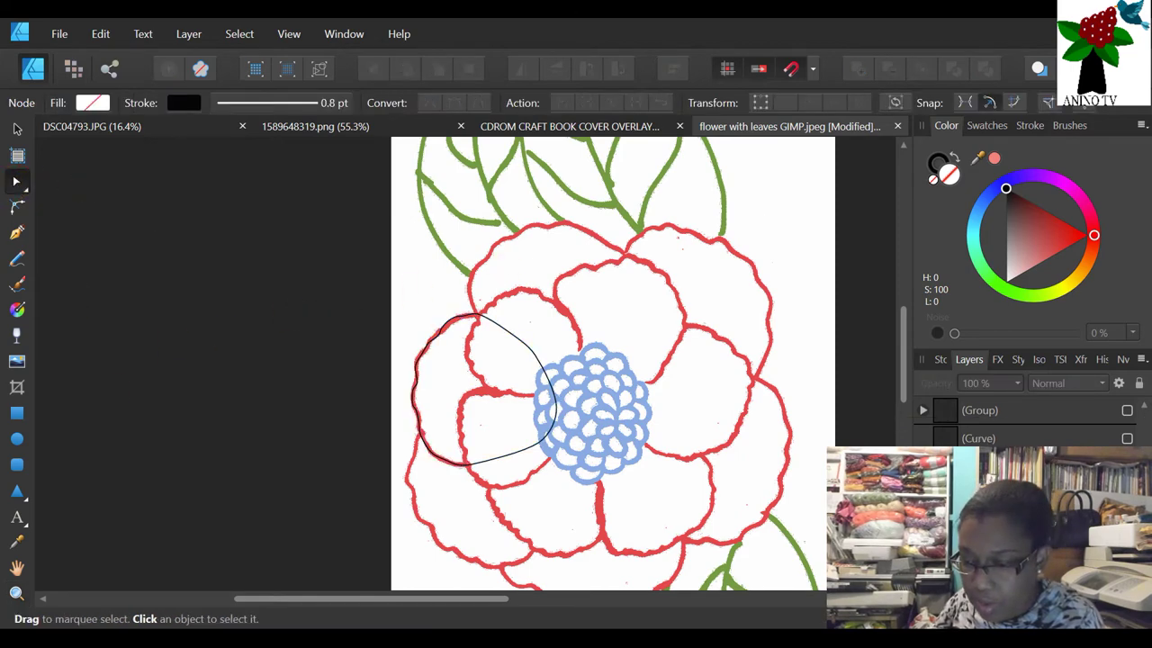
key("ctrl+d")
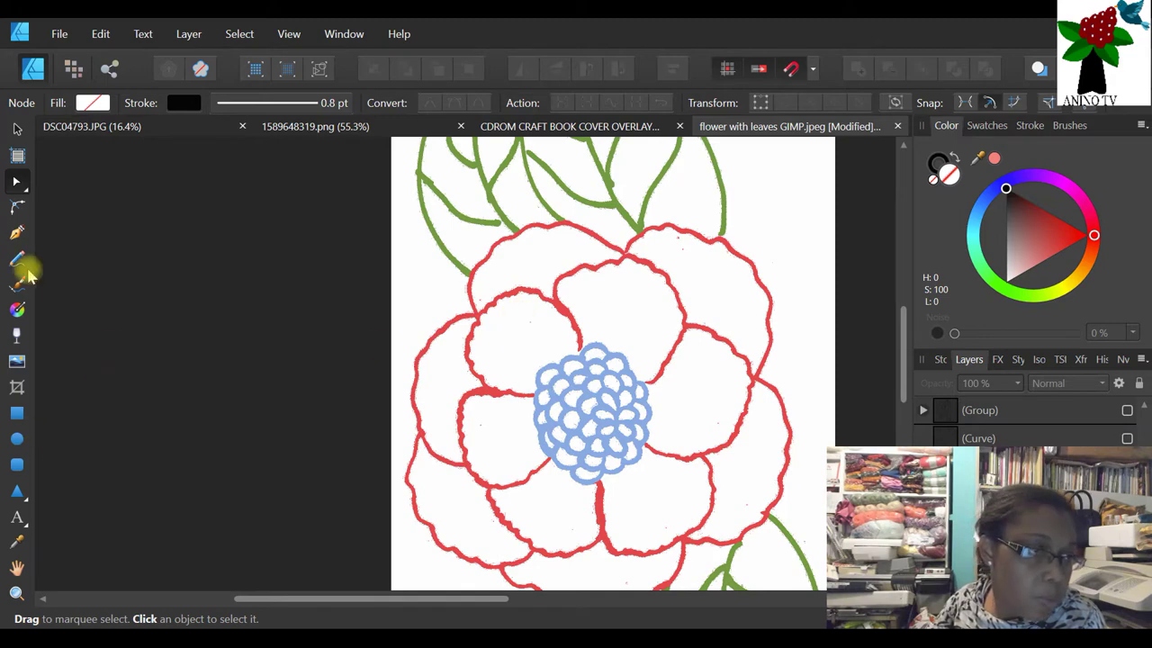
- Start a new Pen curve at the flower centre and trace up the upper-left petal's edge
left_click(20, 232)
left_click(578, 359)
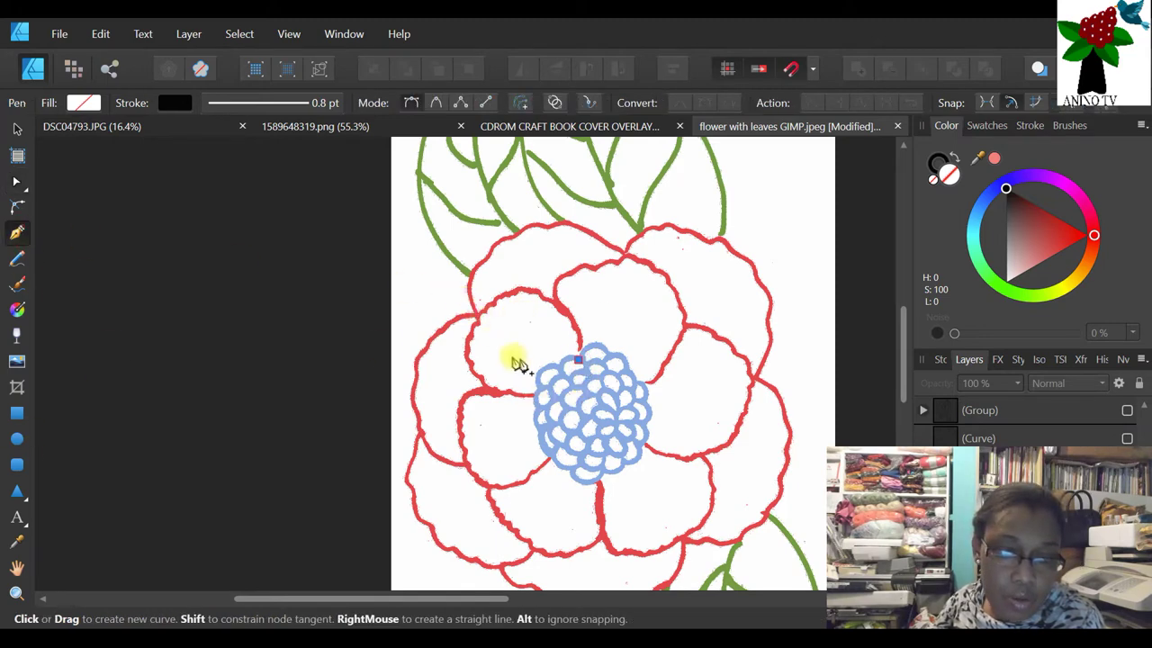
left_click(515, 343)
left_click(477, 311)
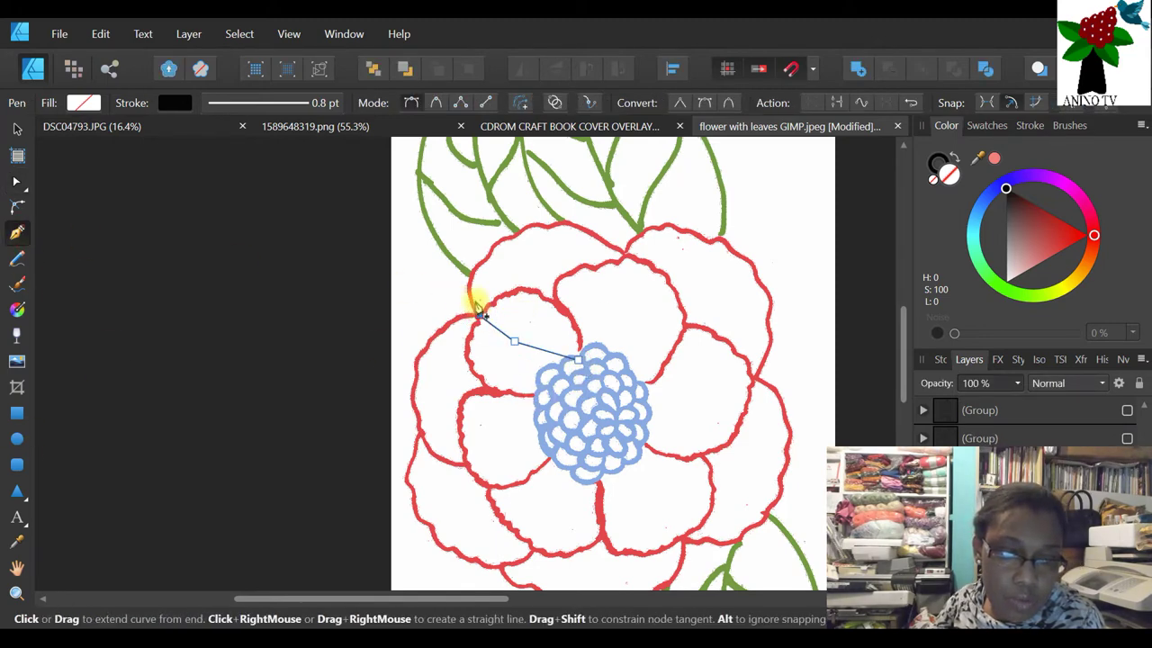
left_click(472, 268)
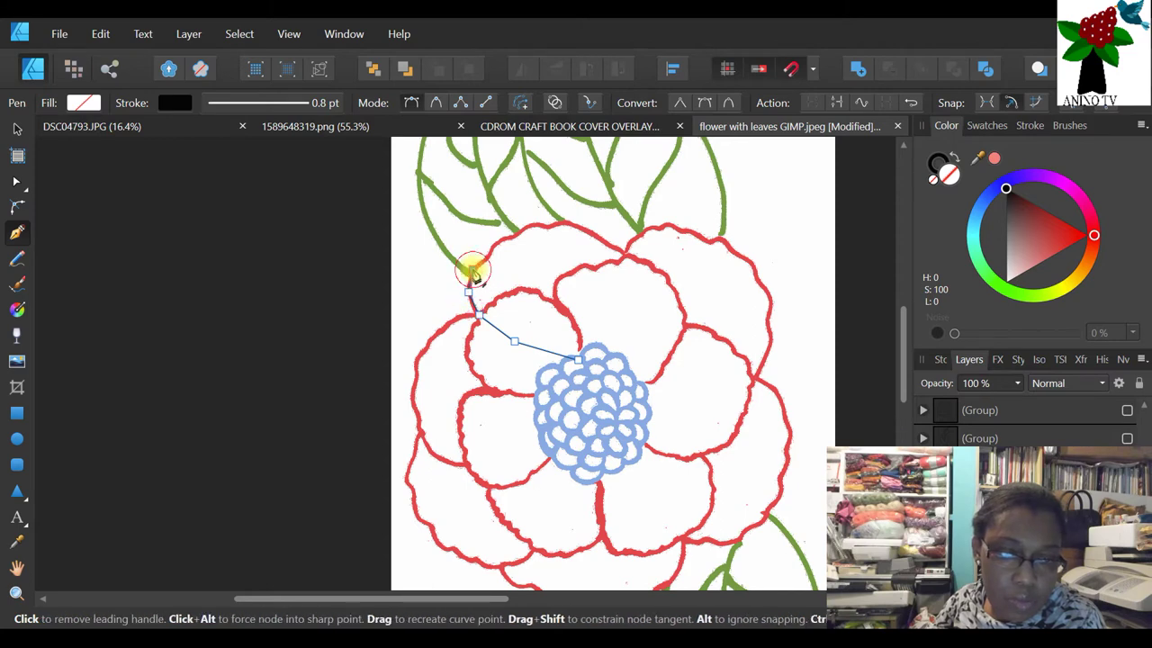
left_click(486, 256)
left_click(502, 239)
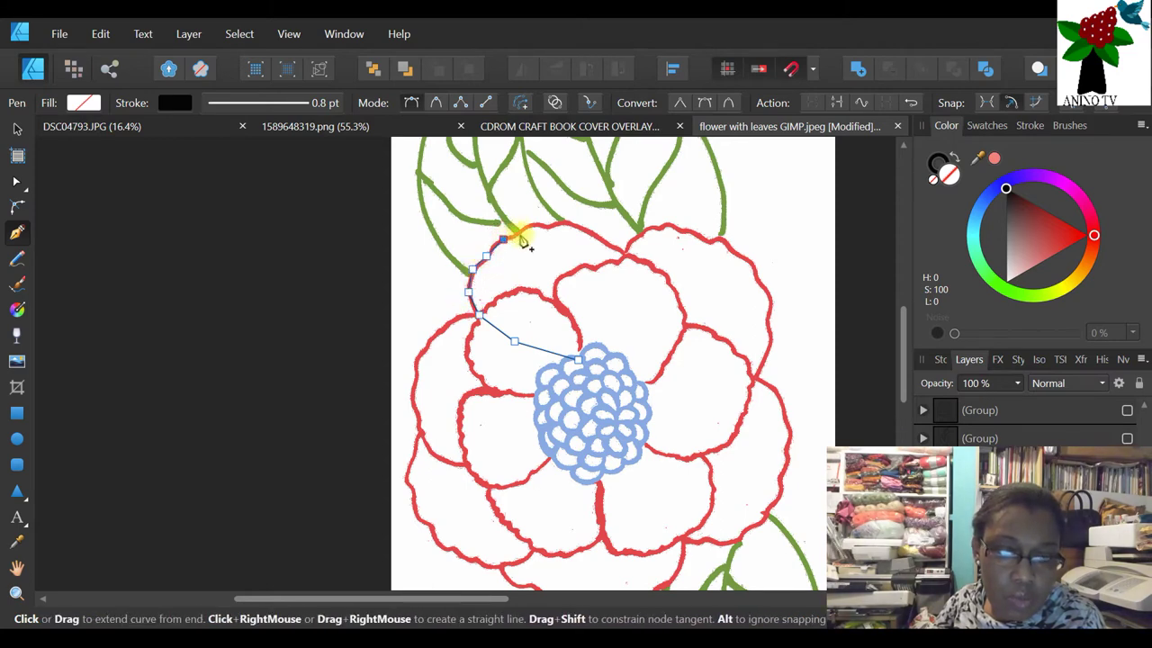
- Trace along the petal's top and right edge, closing the outline back at the blue centre
left_click(538, 221)
left_click(555, 221)
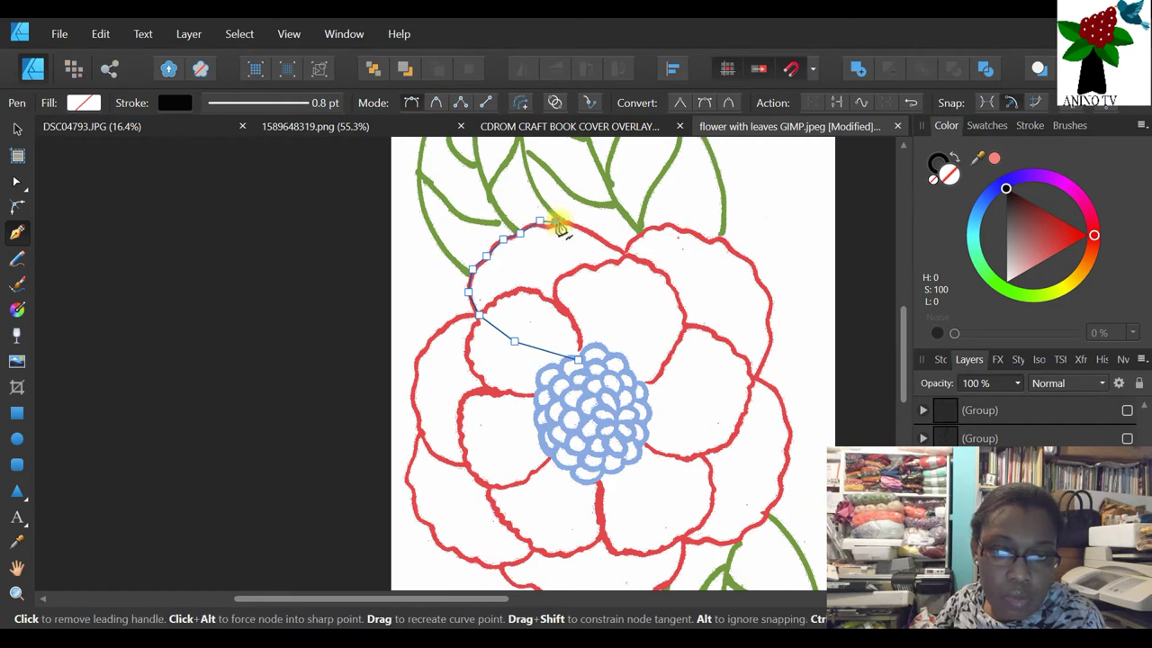
left_click(584, 231)
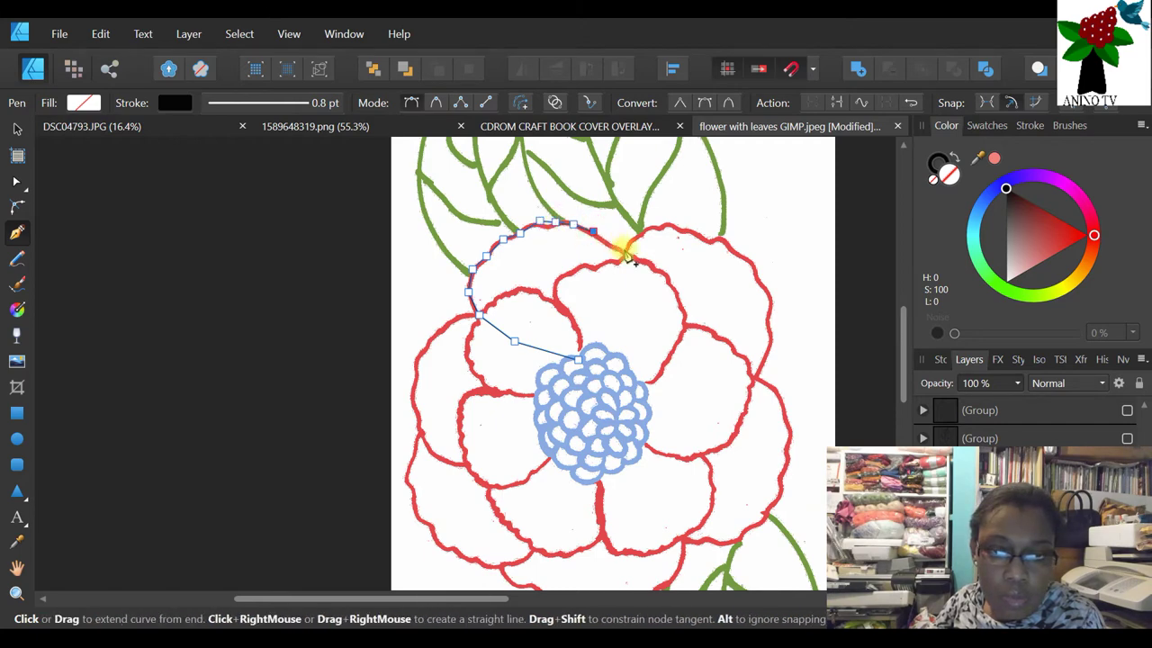
left_click_drag(623, 248, 627, 291)
left_click(578, 359)
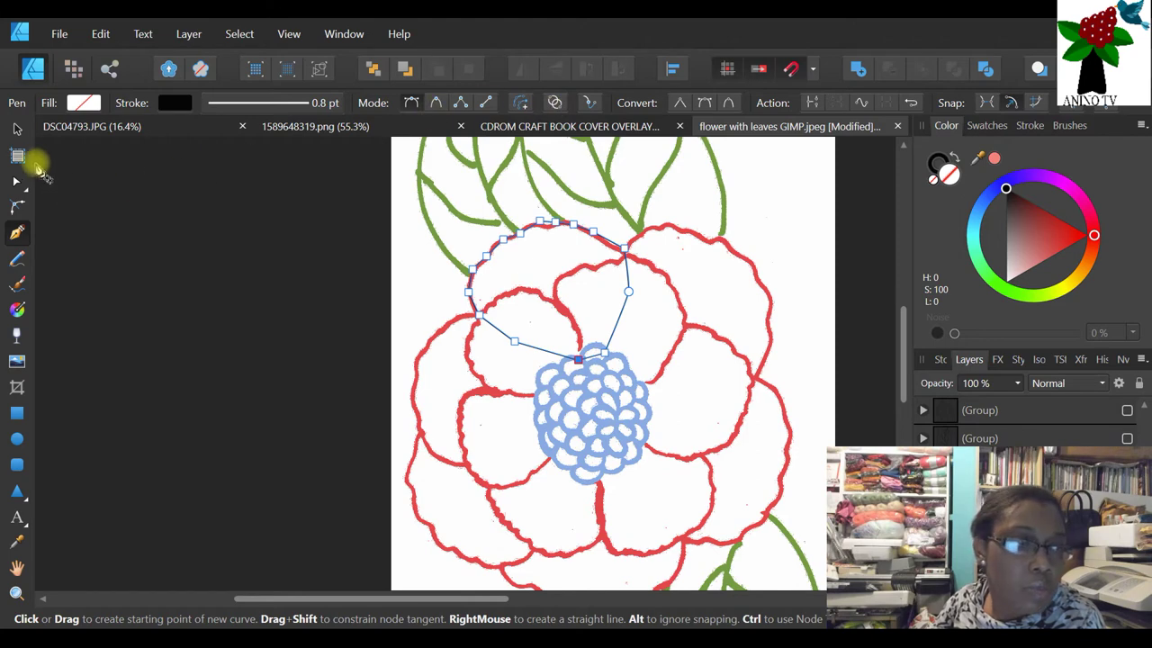
key("a")
left_click_drag(354, 187, 782, 423)
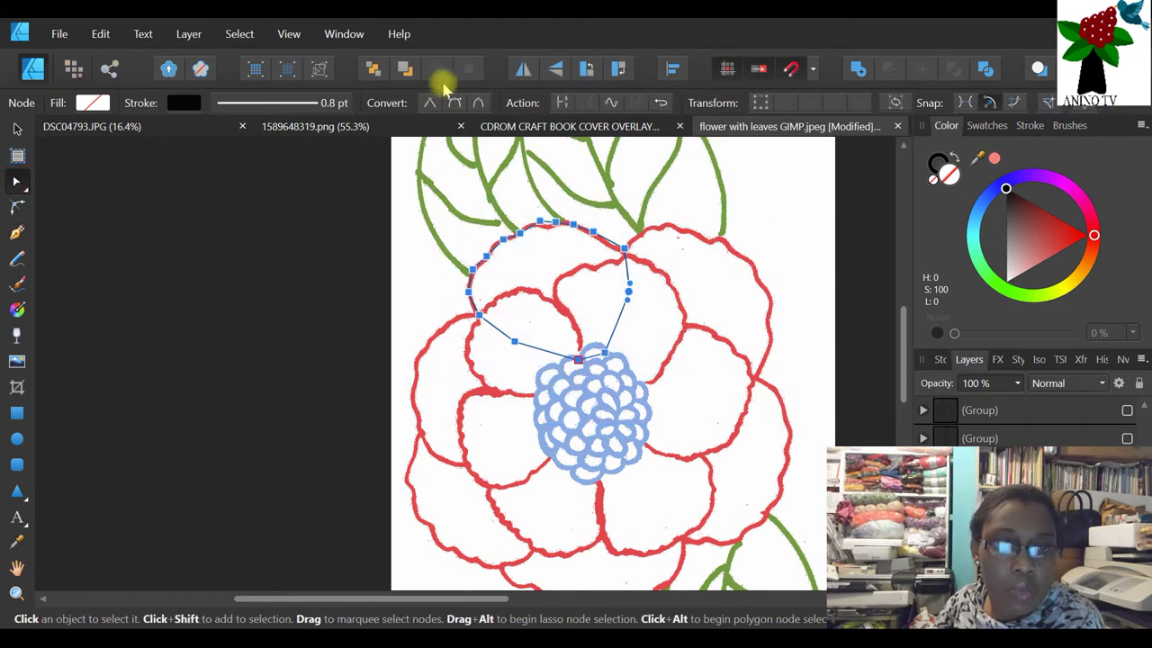
left_click(429, 269)
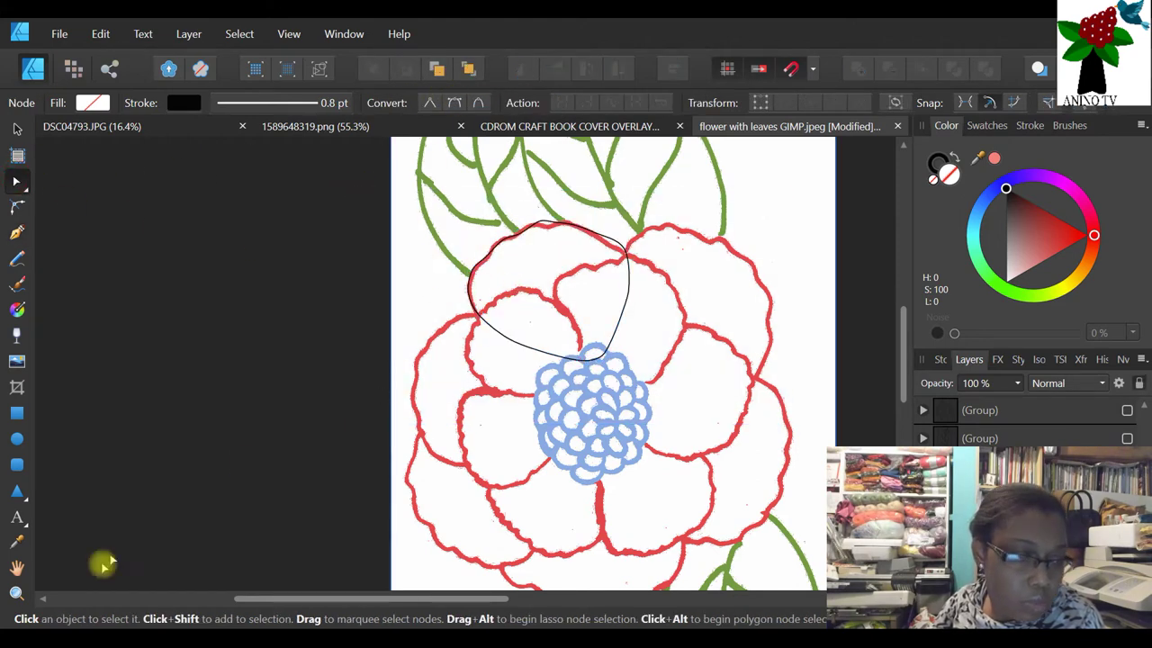
- Zoom in and refine the outline's top nodes to follow the petal edge
left_click(16, 594)
left_click_drag(478, 193, 599, 250)
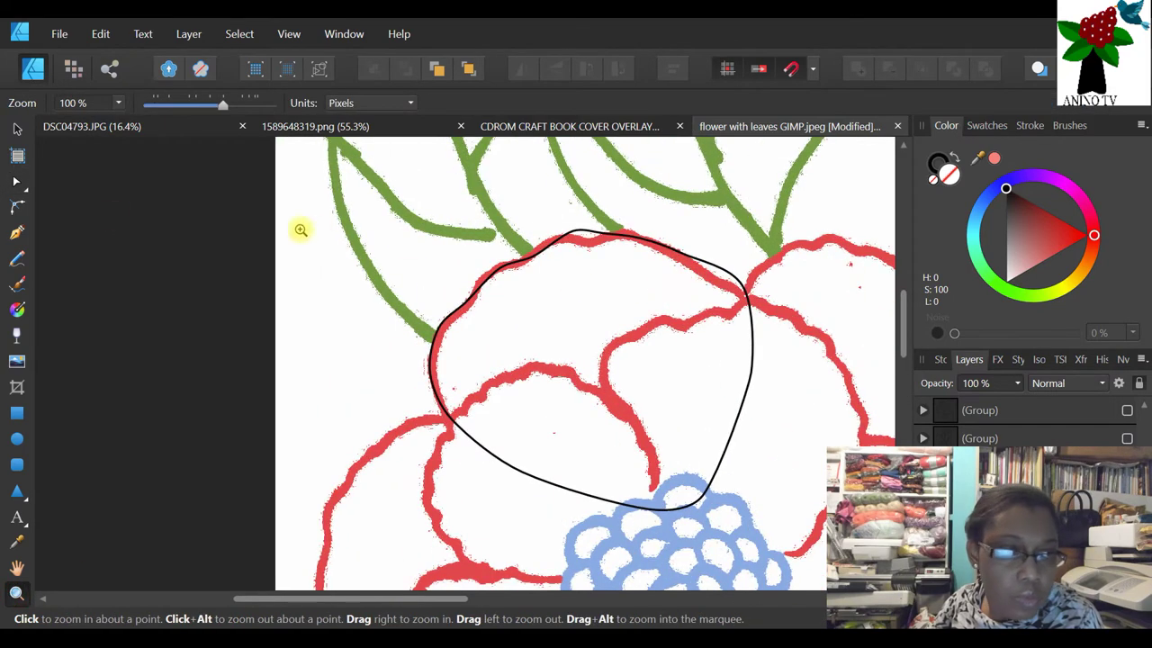
left_click(16, 183)
left_click(585, 230)
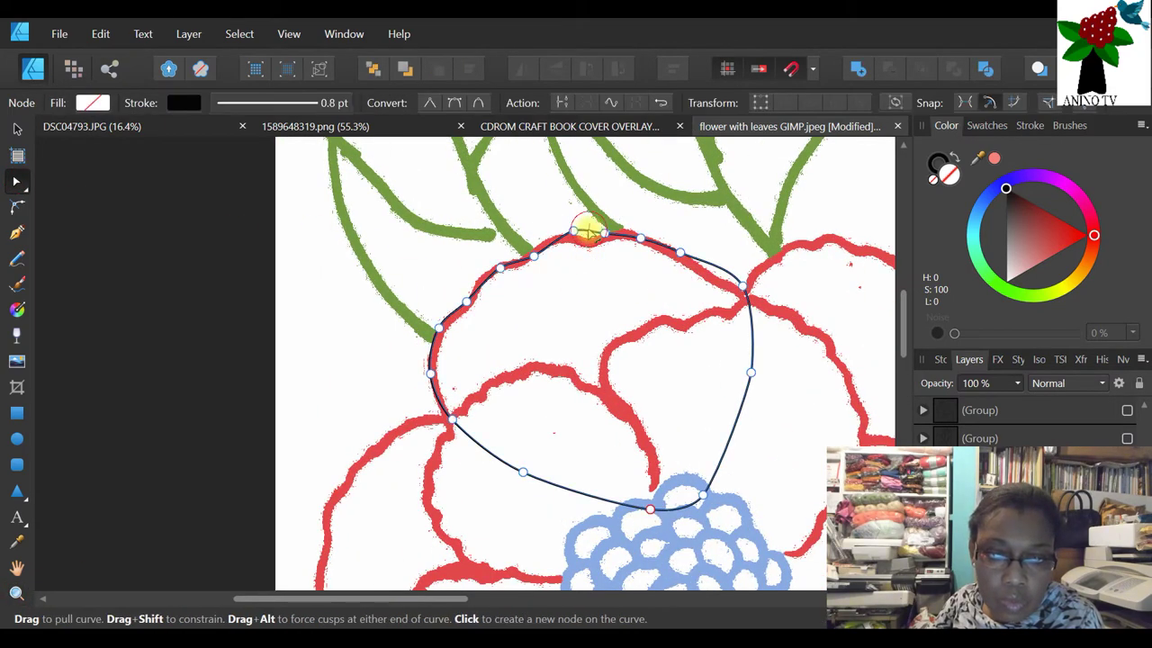
left_click(567, 236)
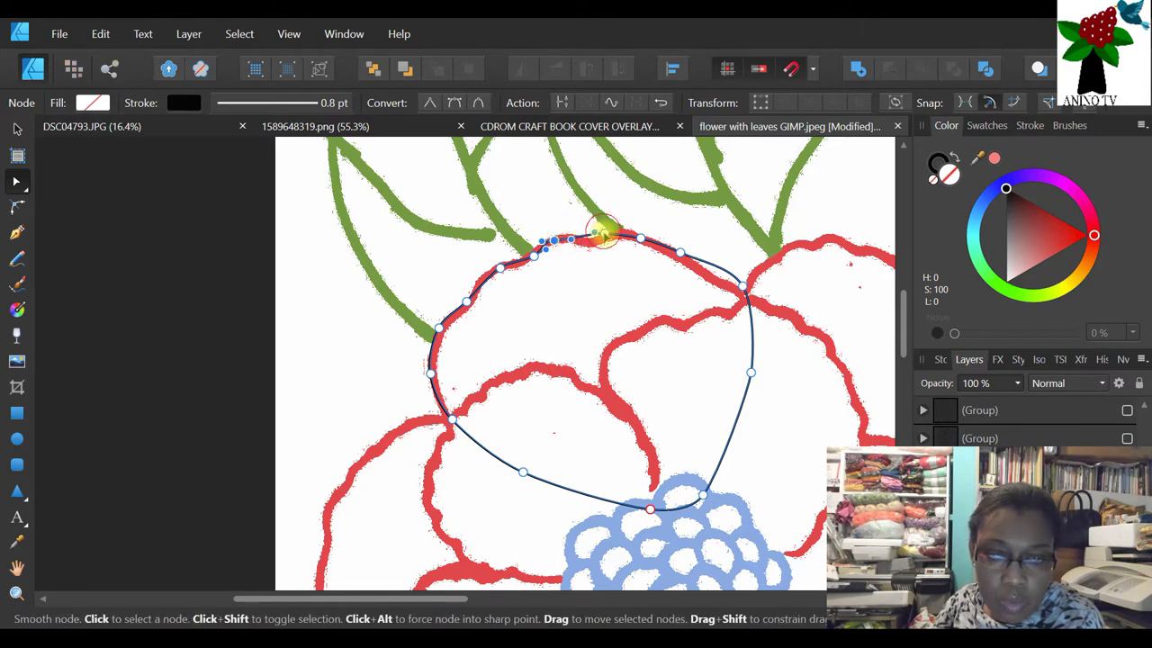
left_click(590, 241)
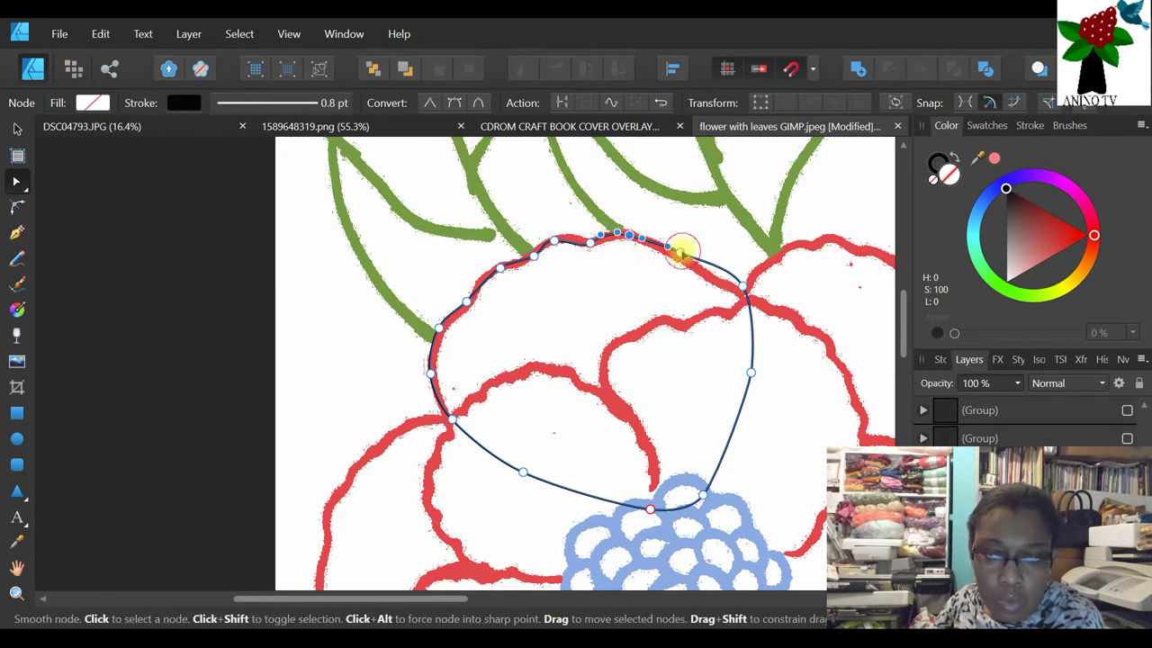
- Adjust the nodes along the upper-right and left edges to match the red outline
left_click(680, 256)
left_click(739, 291)
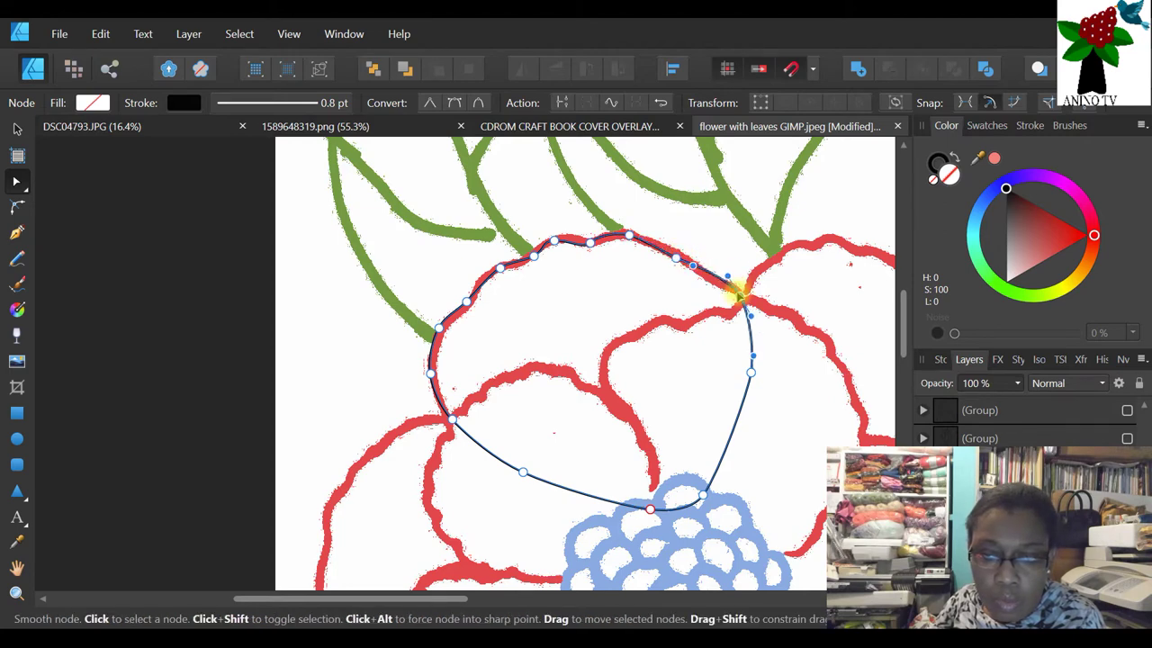
left_click(668, 255)
left_click(657, 251)
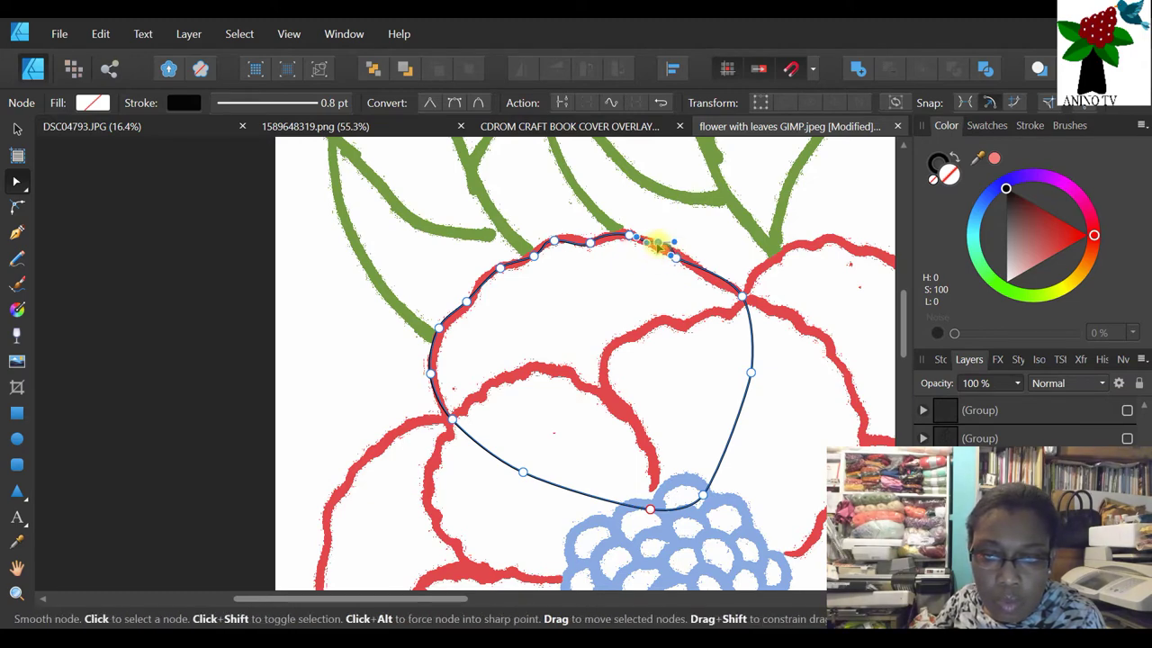
left_click(686, 260)
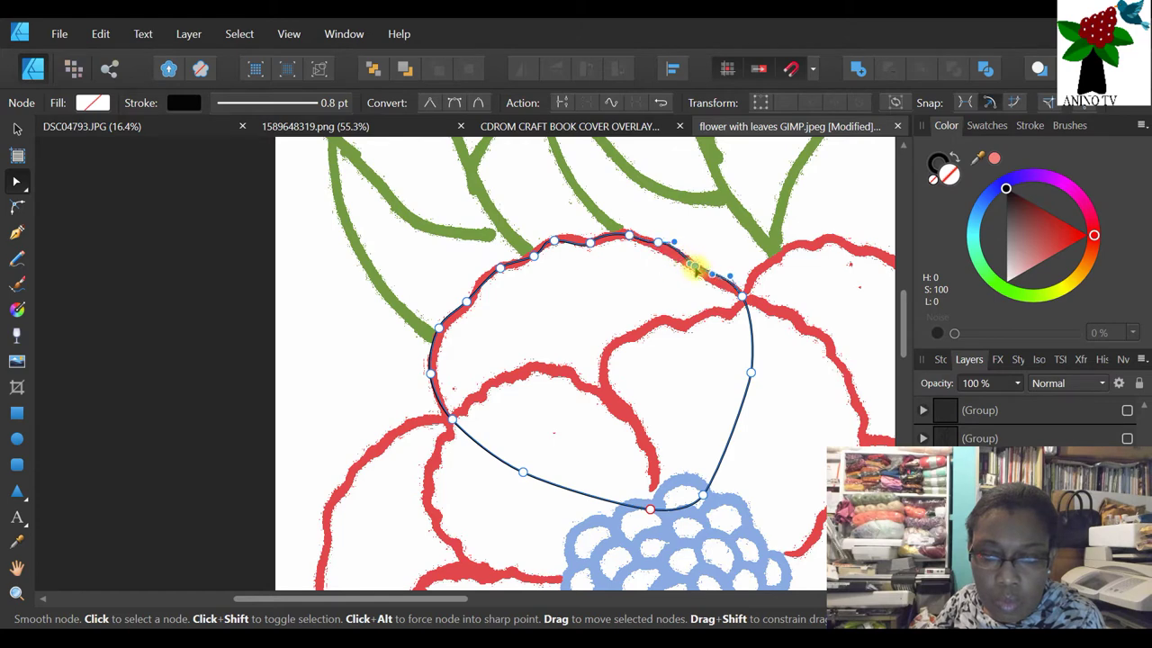
left_click(443, 331)
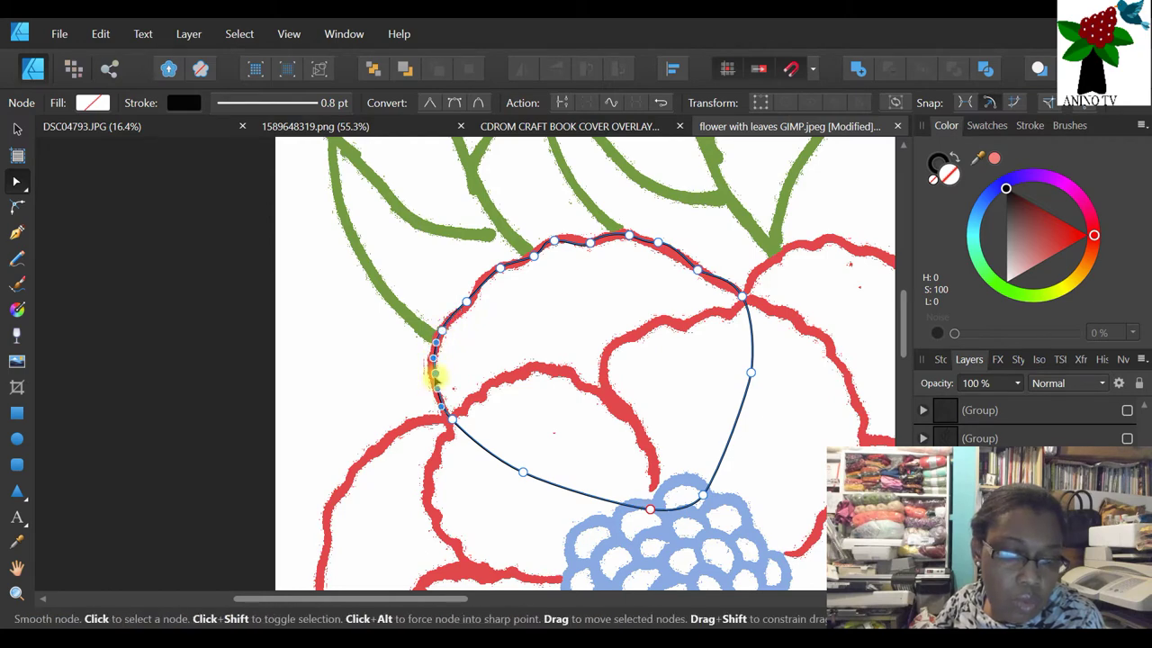
- Zoom out to the whole flower and select the petal outline as an object
left_click(16, 594)
left_click_drag(205, 103, 174, 103)
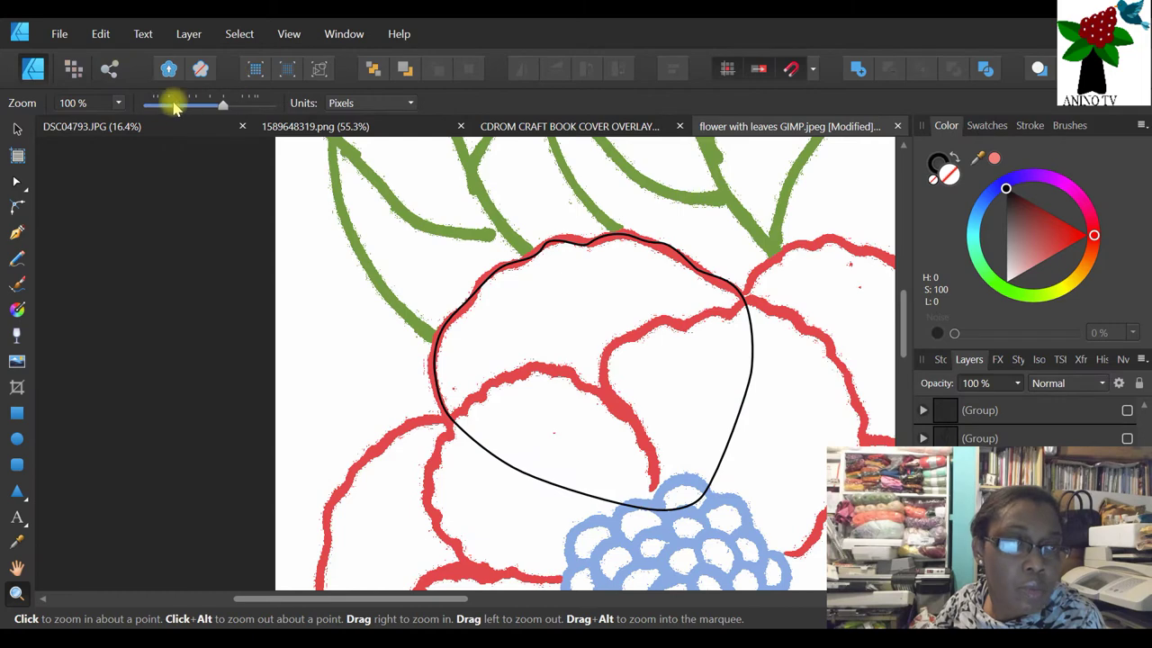
scroll(630, 288, "down", 4)
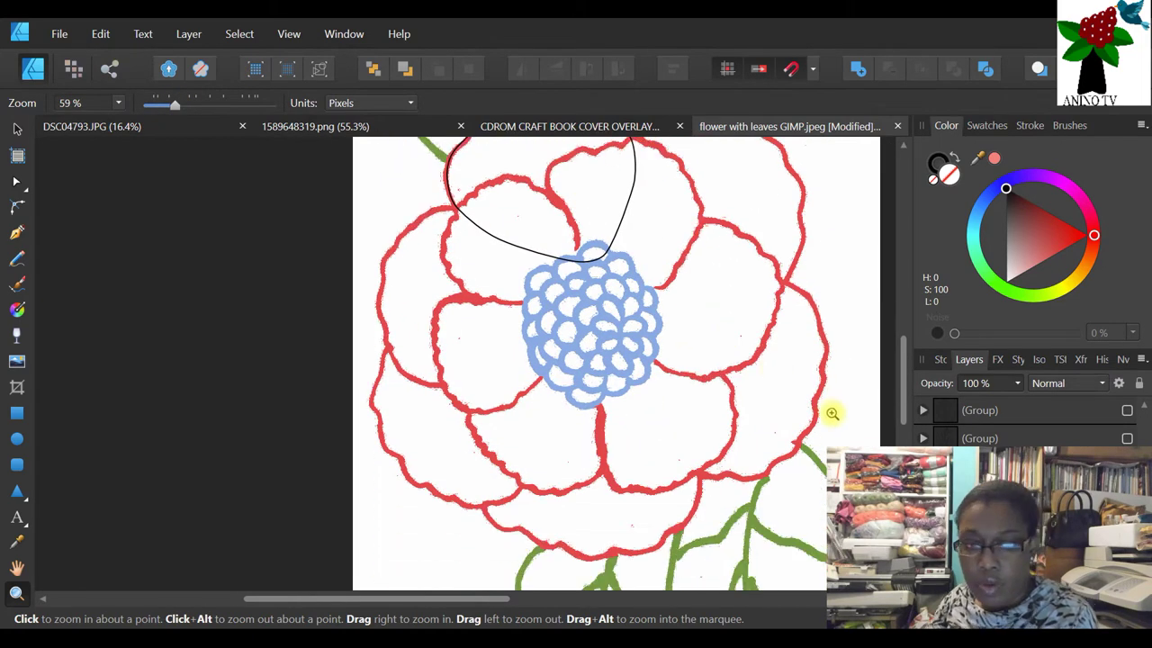
left_click(17, 129)
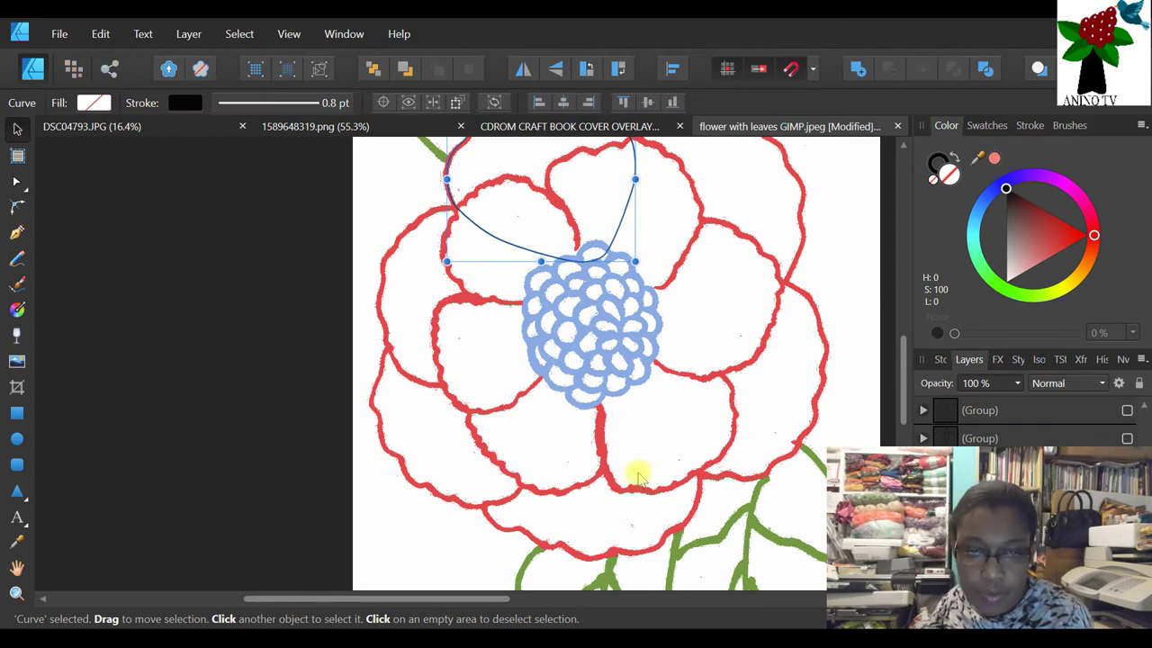
scroll(665, 450, "up", 4)
scroll(437, 342, "down", 3)
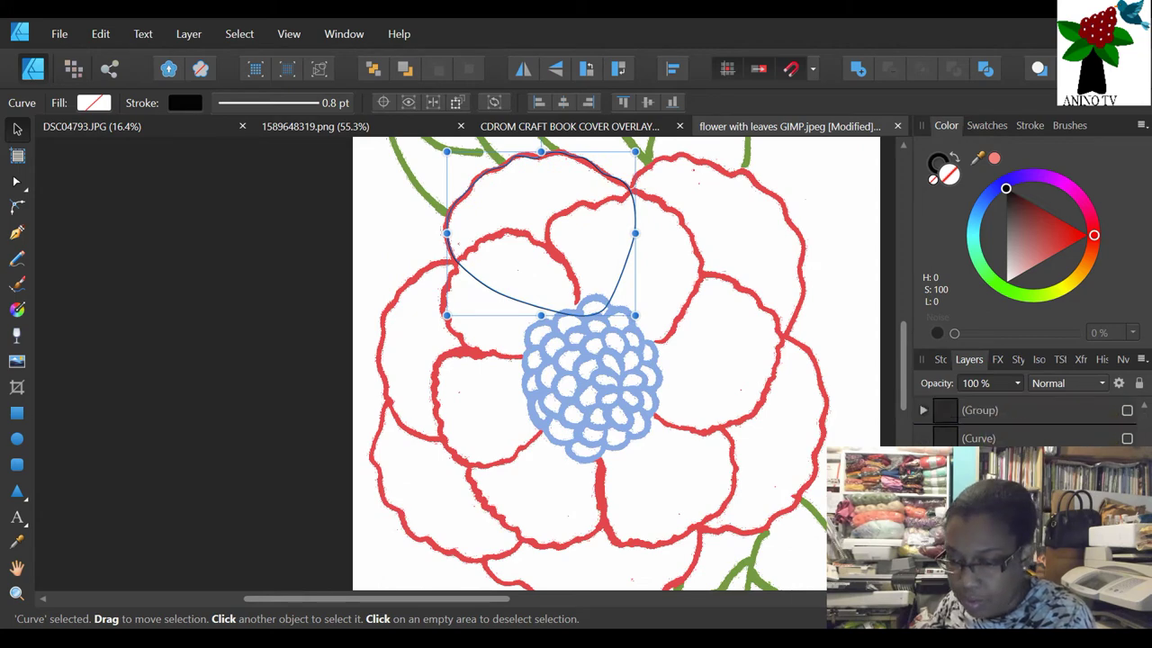
- Ungroup the outlines and make all hidden petal outline layers visible
key("ctrl+shift+g")
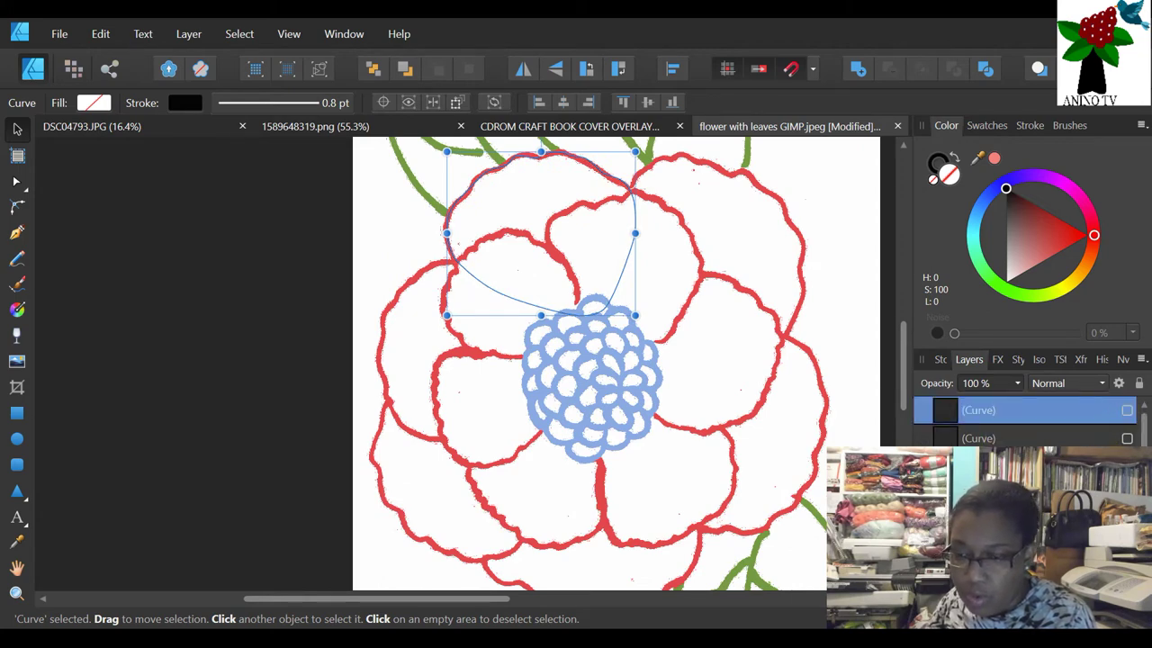
left_click(1127, 409)
left_click(1126, 438)
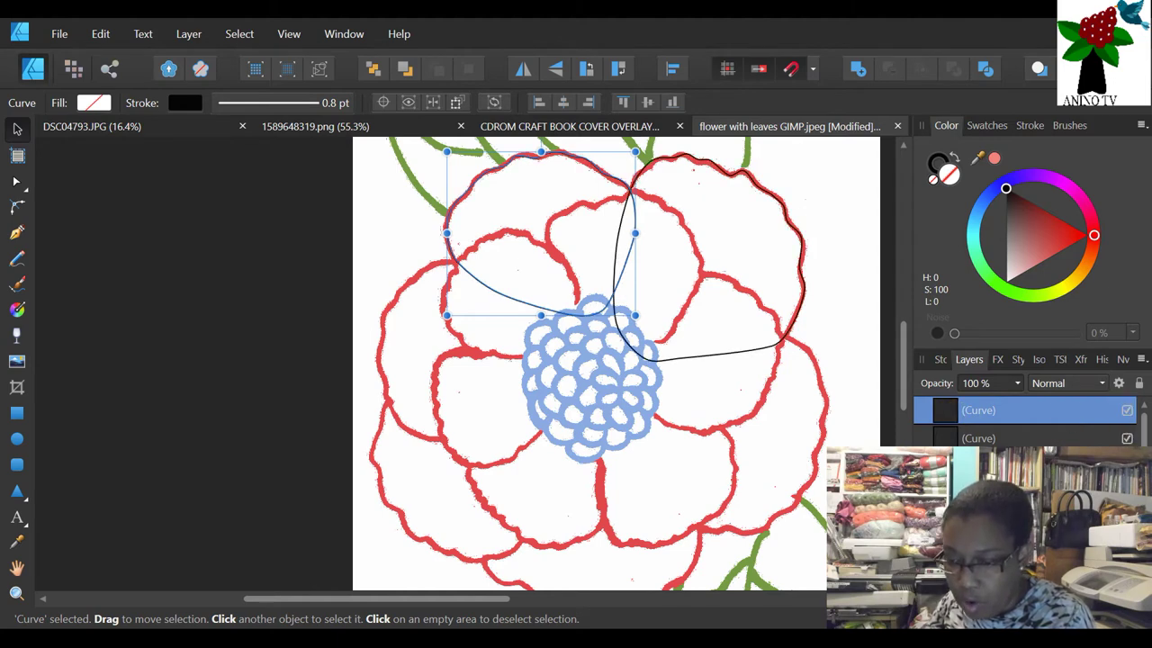
left_click(1127, 467)
scroll(1026, 439, "down", 1)
left_click(1127, 467)
left_click(1127, 467)
left_click(1127, 467)
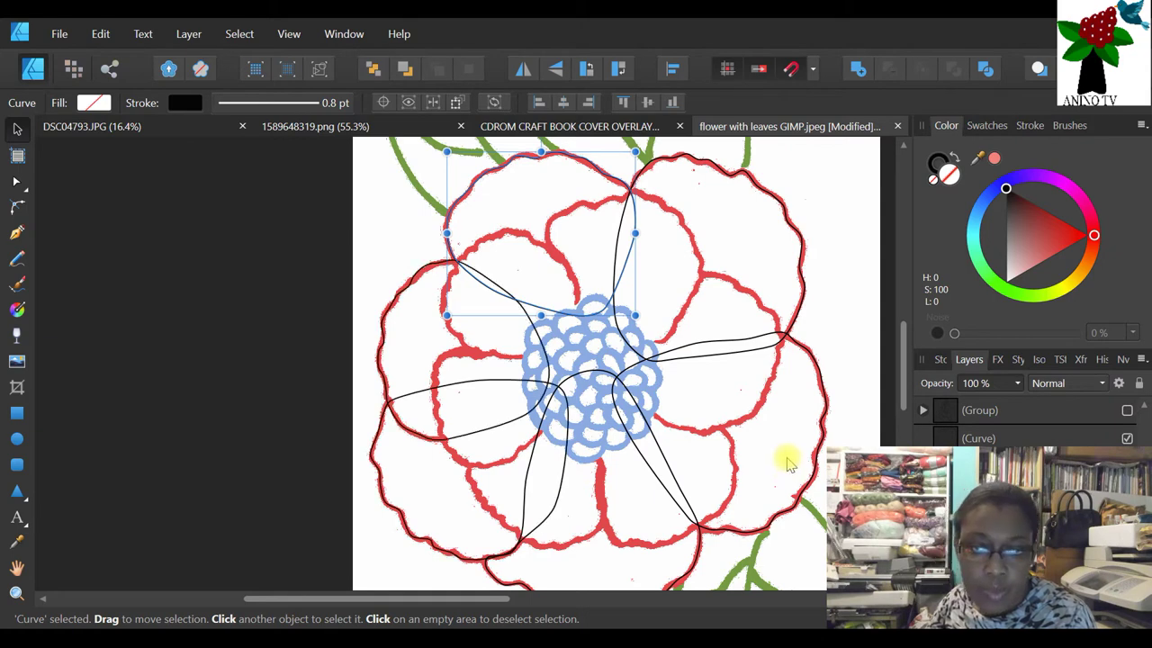
scroll(463, 418, "up", 2)
- Group the six petal outlines and move the group to the front
key("z")
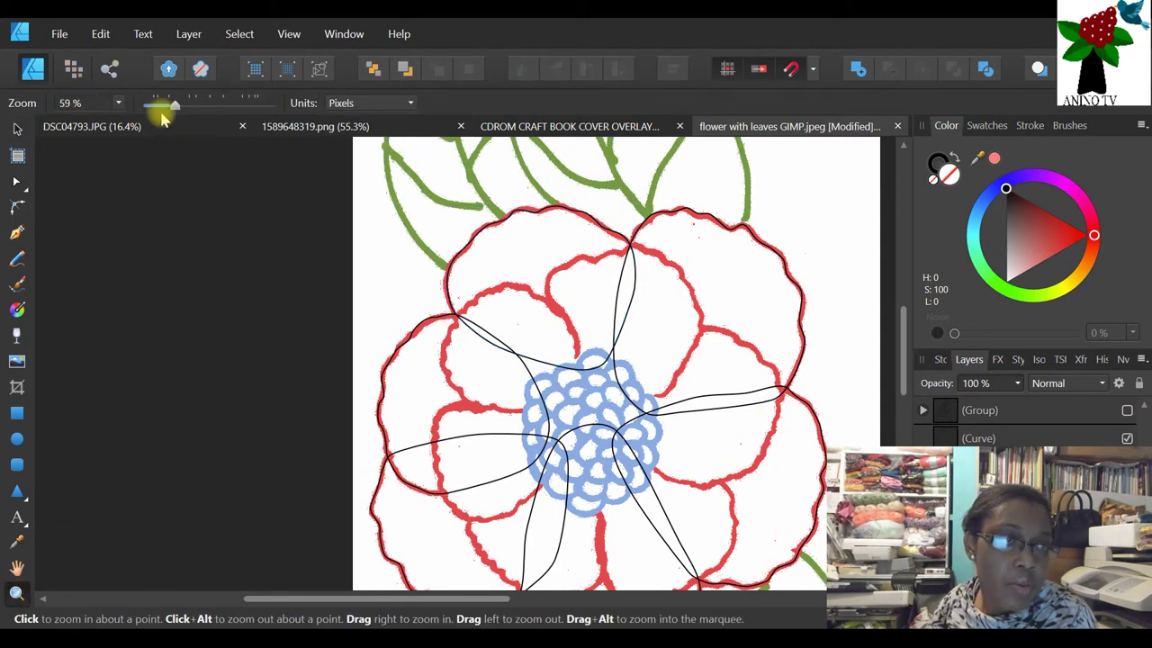
left_click_drag(162, 103, 156, 102)
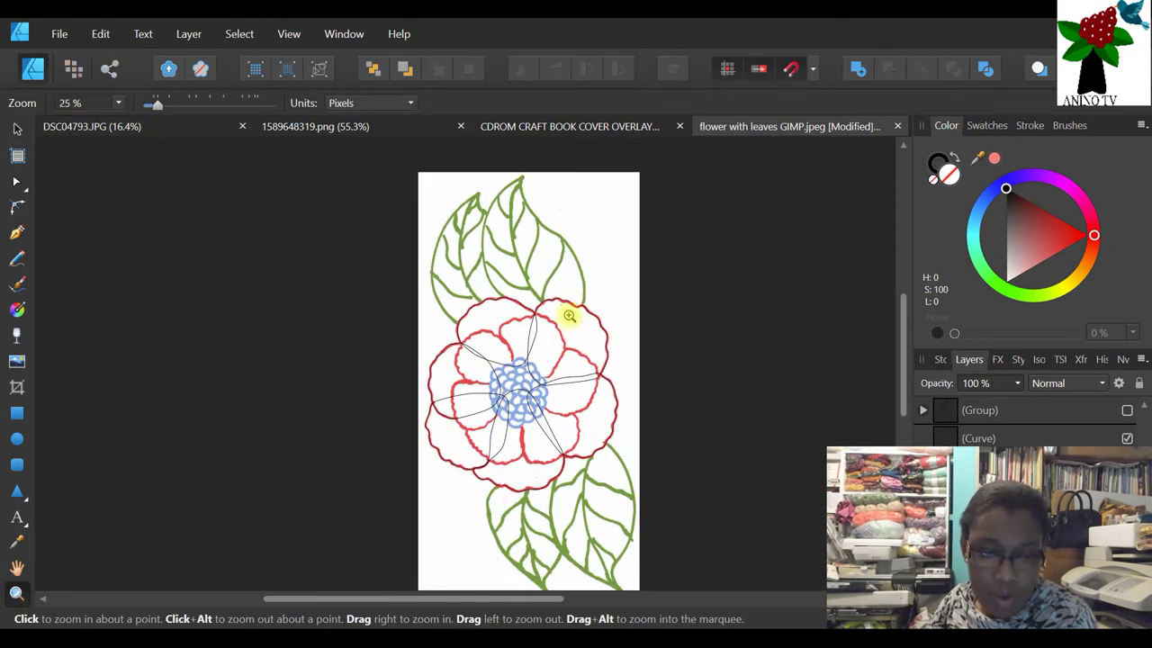
left_click(16, 129)
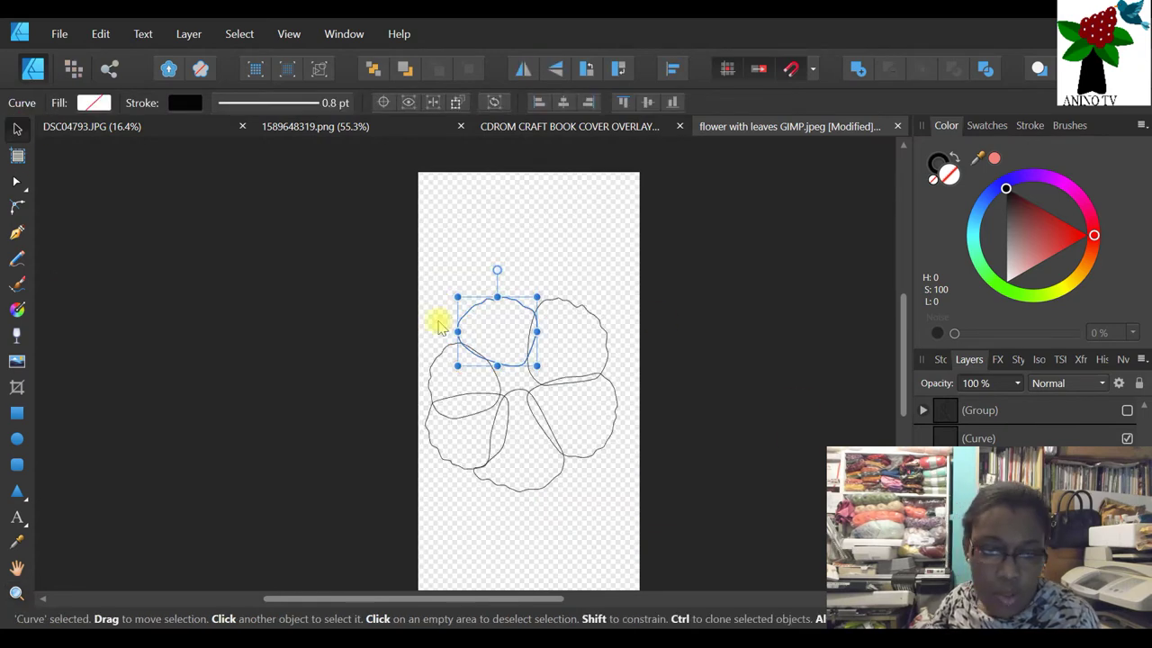
left_click(716, 210)
left_click_drag(712, 209, 304, 553)
left_click(101, 101)
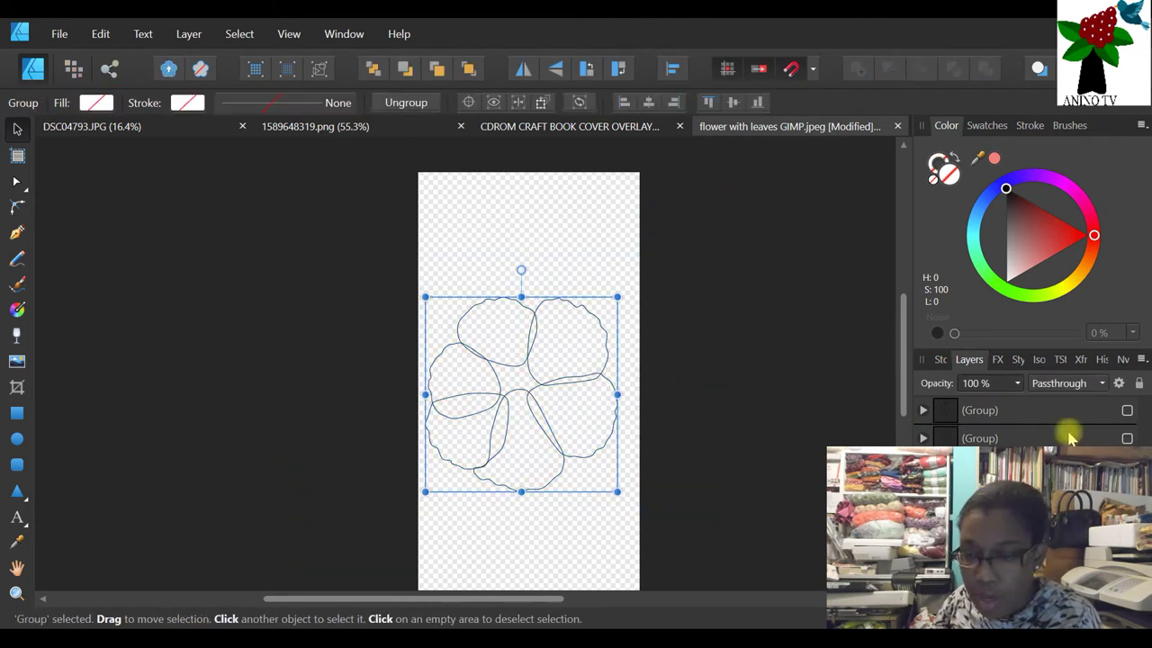
left_click(467, 69)
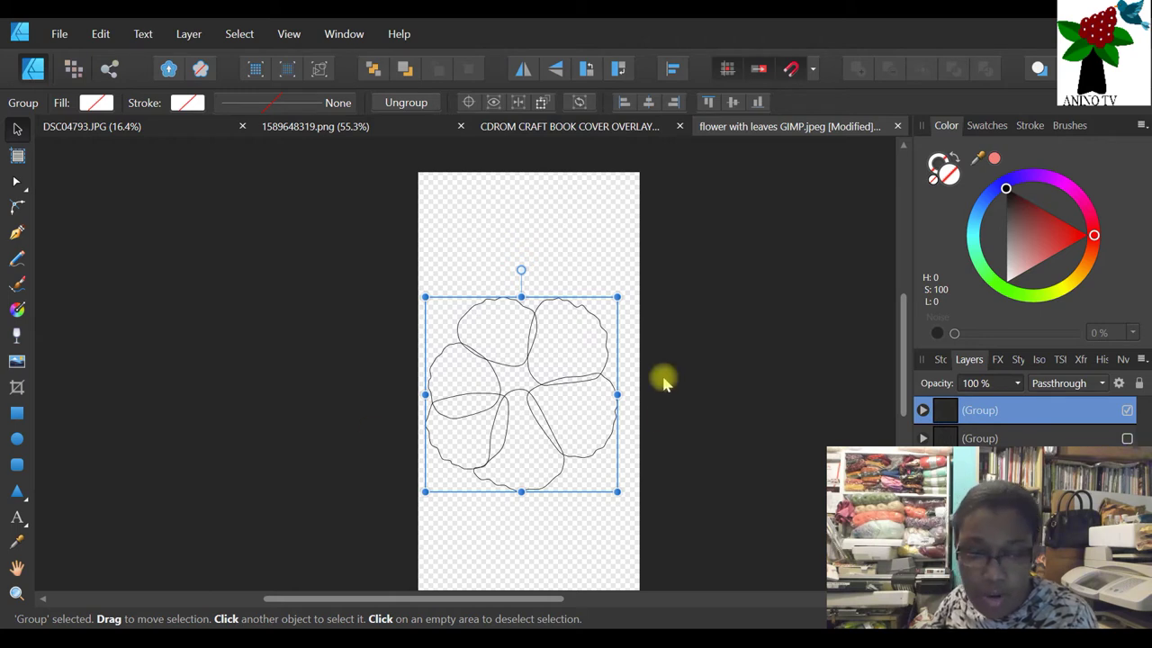
- Show the coloured flower drawing, hide the outline group, and zoom to fit the flower
left_click(1126, 438)
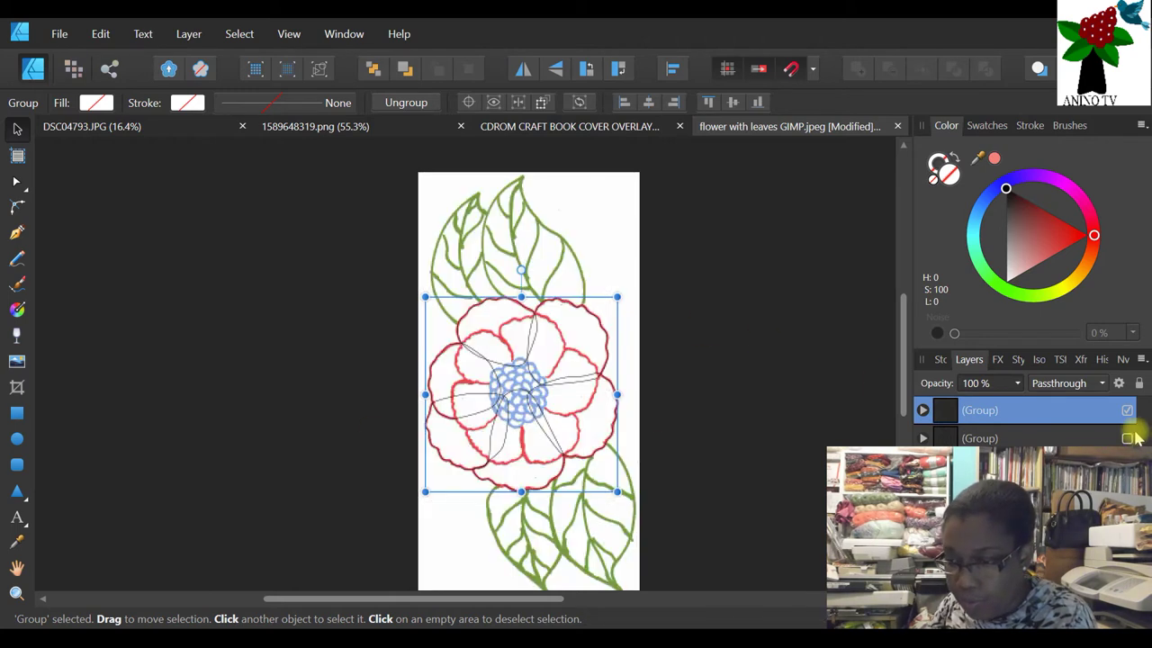
left_click(1127, 410)
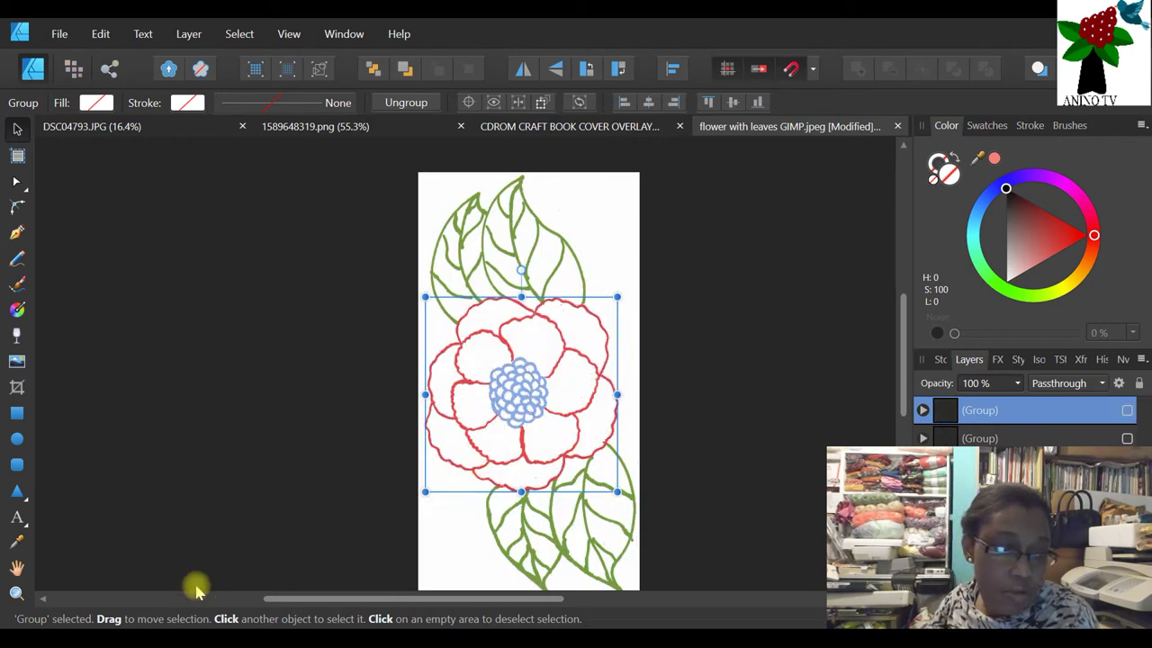
left_click(16, 593)
left_click(430, 477)
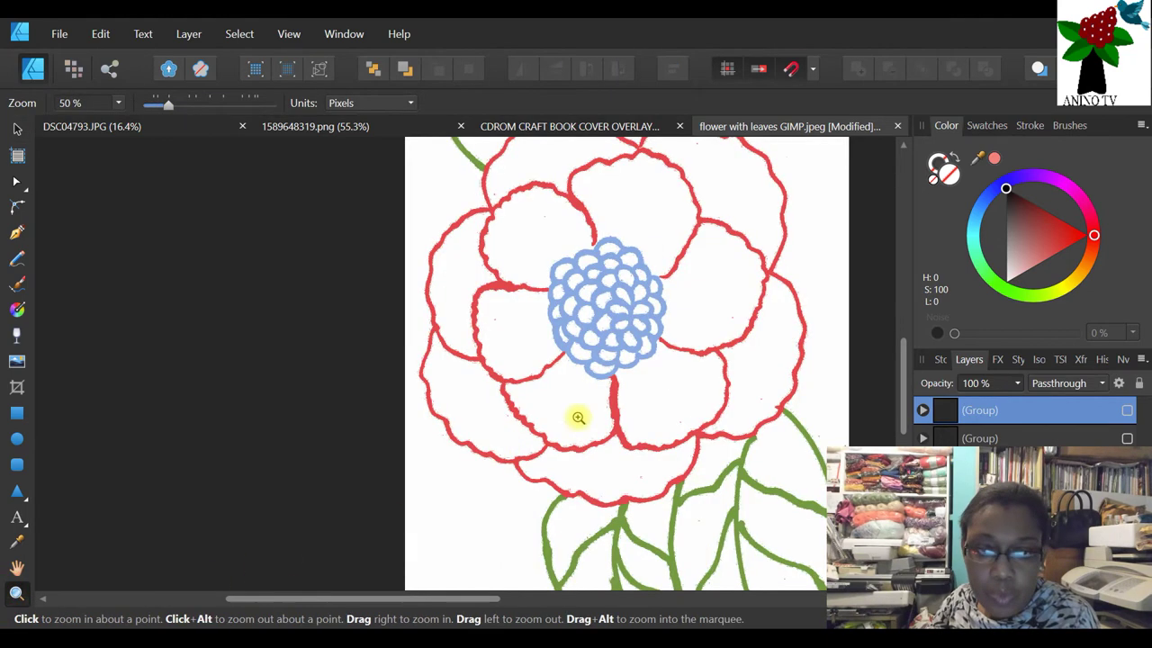
left_click(819, 353)
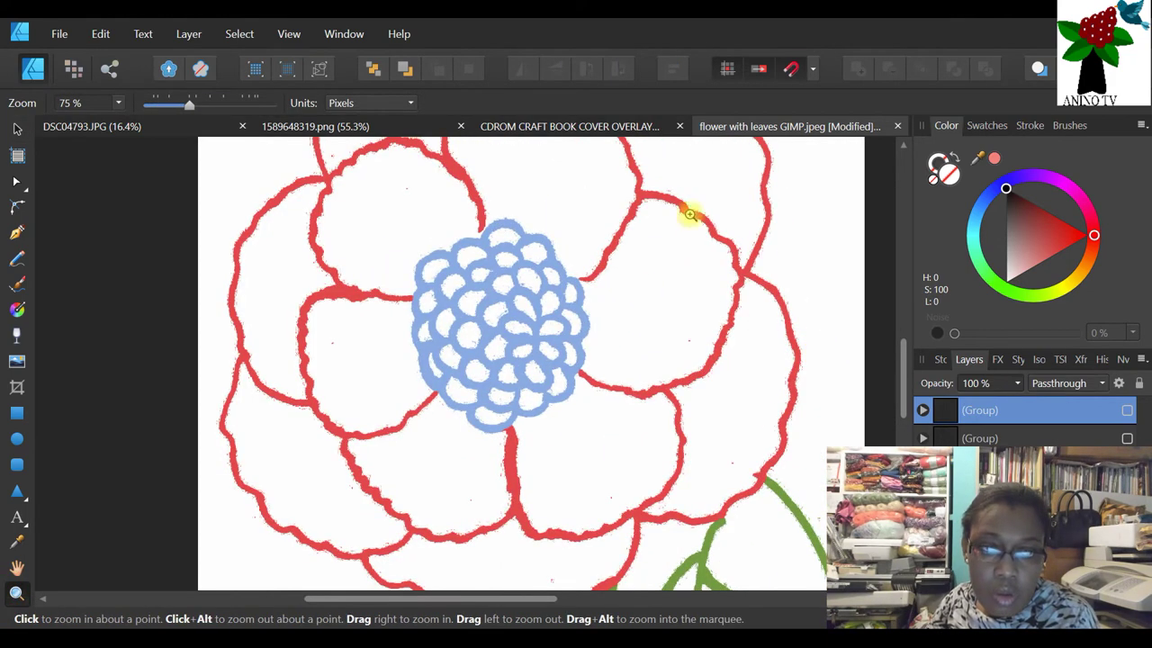
left_click_drag(180, 107, 162, 106)
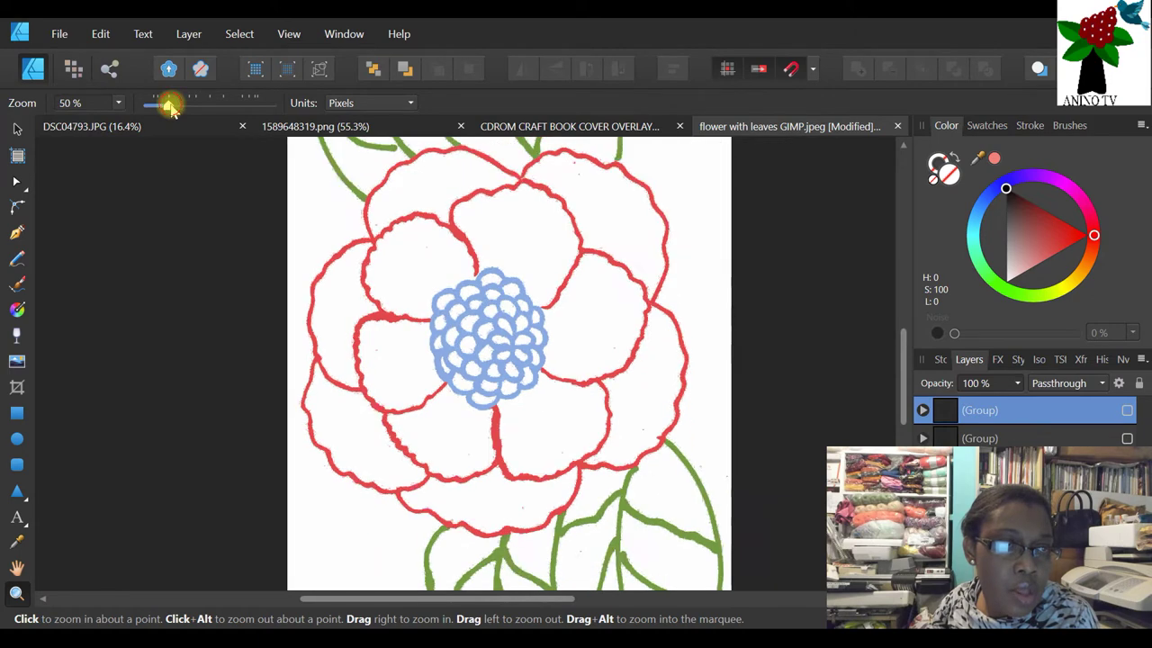
left_click(16, 232)
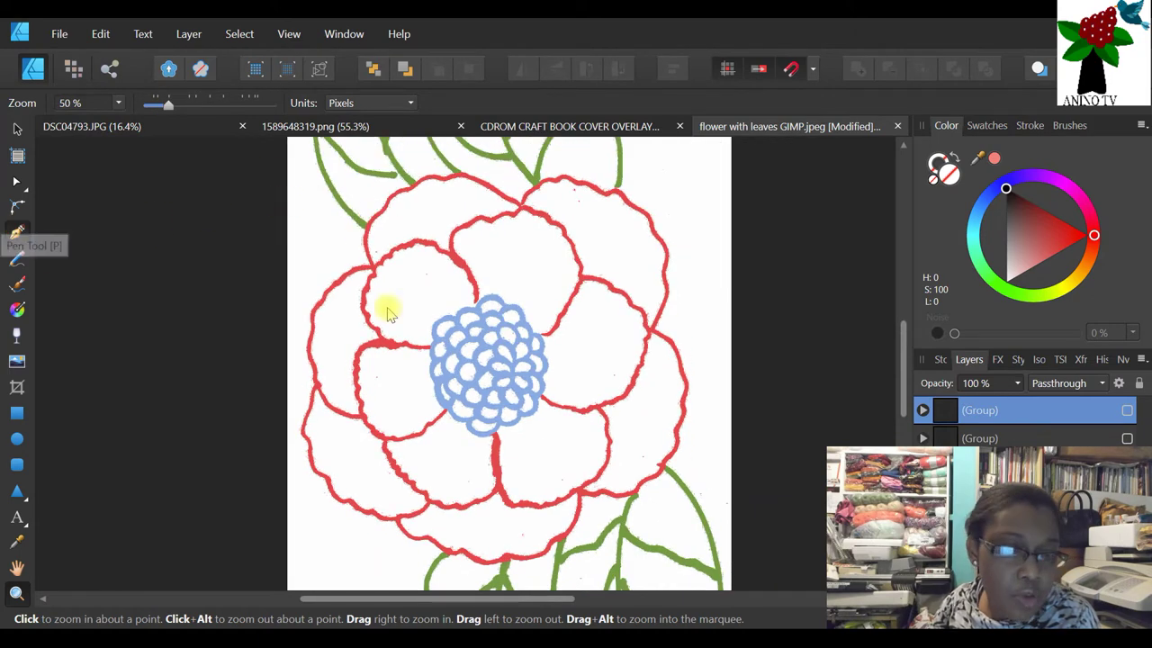
- Undo the stray path node and select the background flower image
left_click(801, 238)
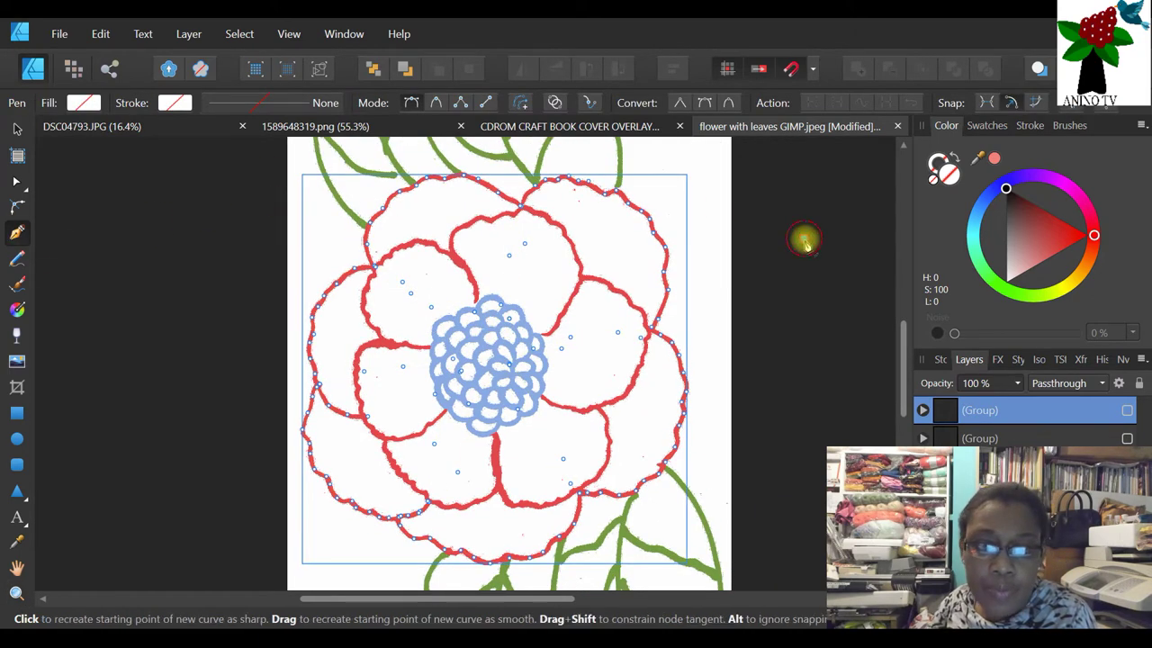
left_click(95, 36)
left_click(92, 50)
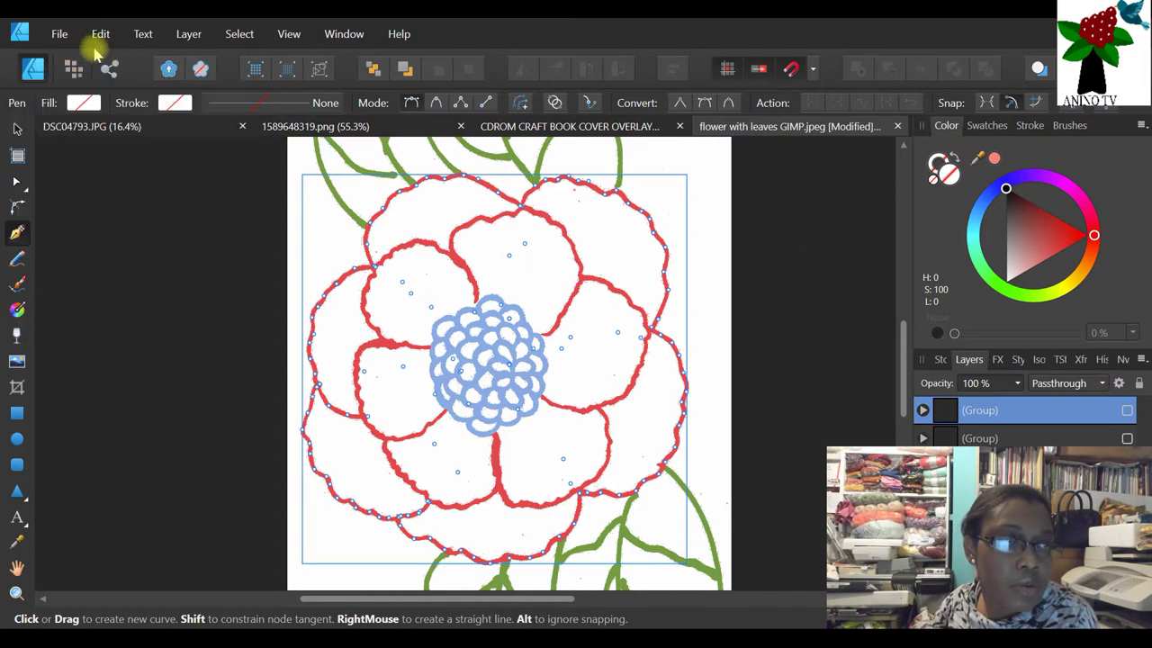
left_click(16, 129)
left_click(117, 209)
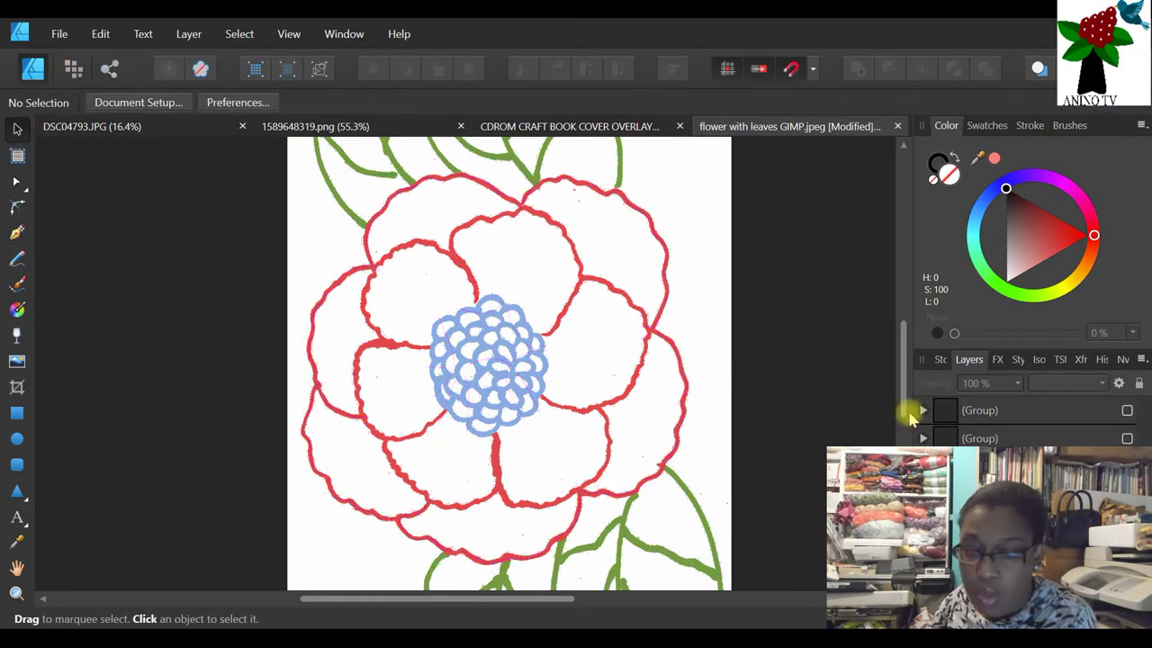
left_click(990, 466)
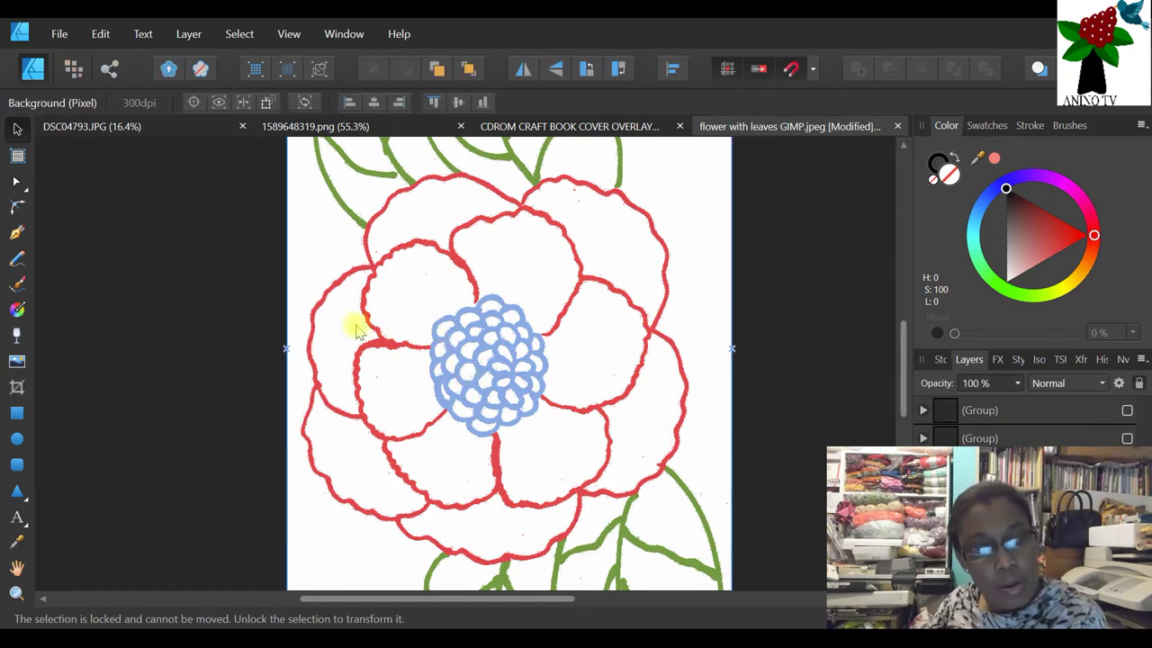
left_click(18, 232)
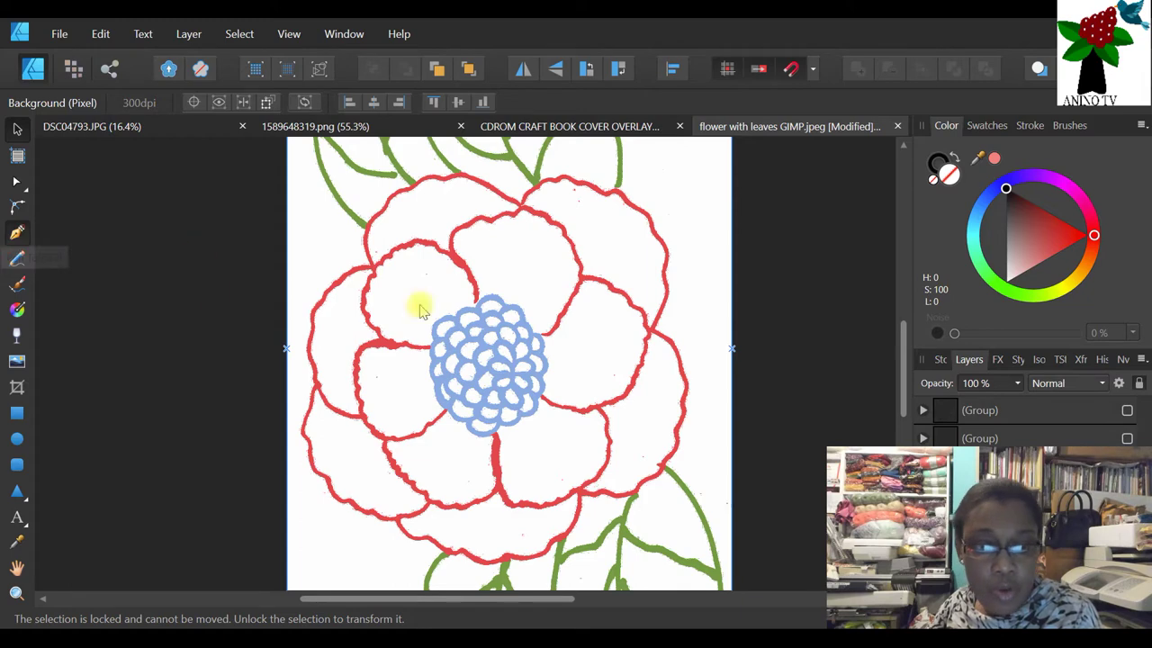
- Trace a Pen path from the flower centre around the upper petal's edge back to the centre
left_click(481, 329)
left_click(473, 296)
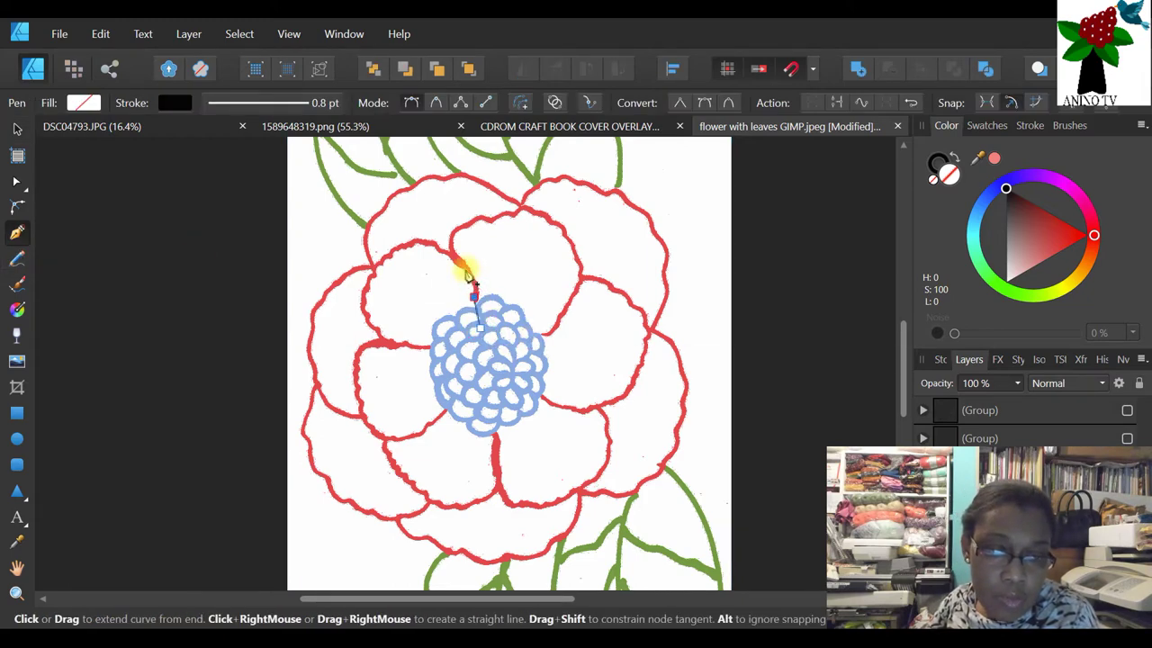
left_click(452, 254)
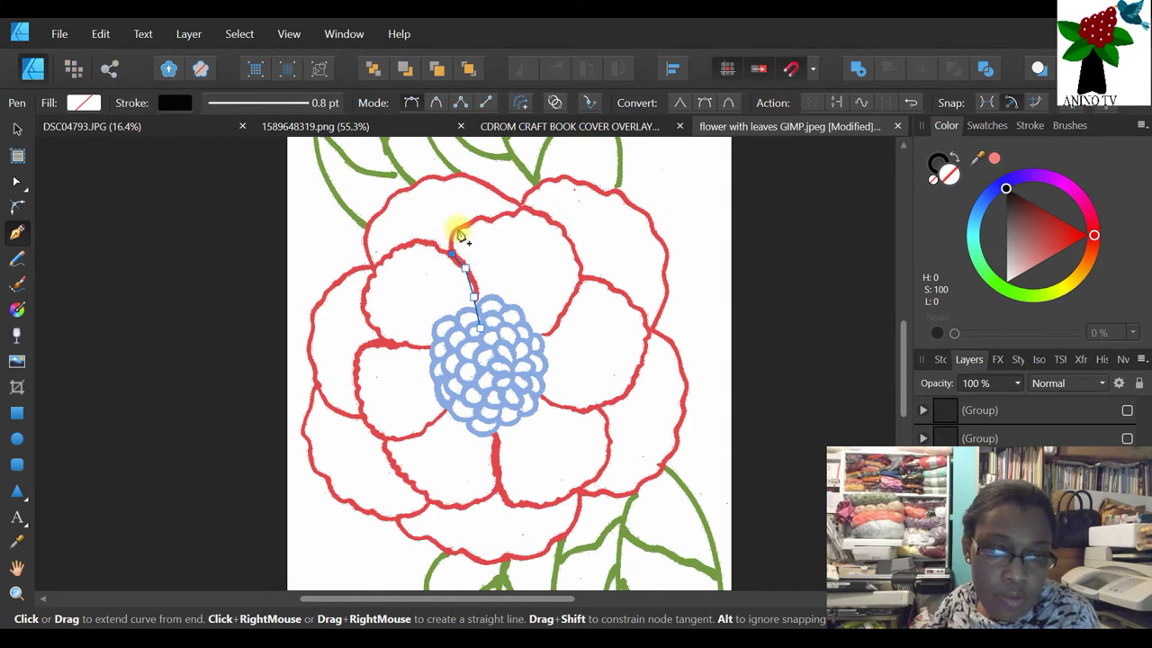
left_click(453, 228)
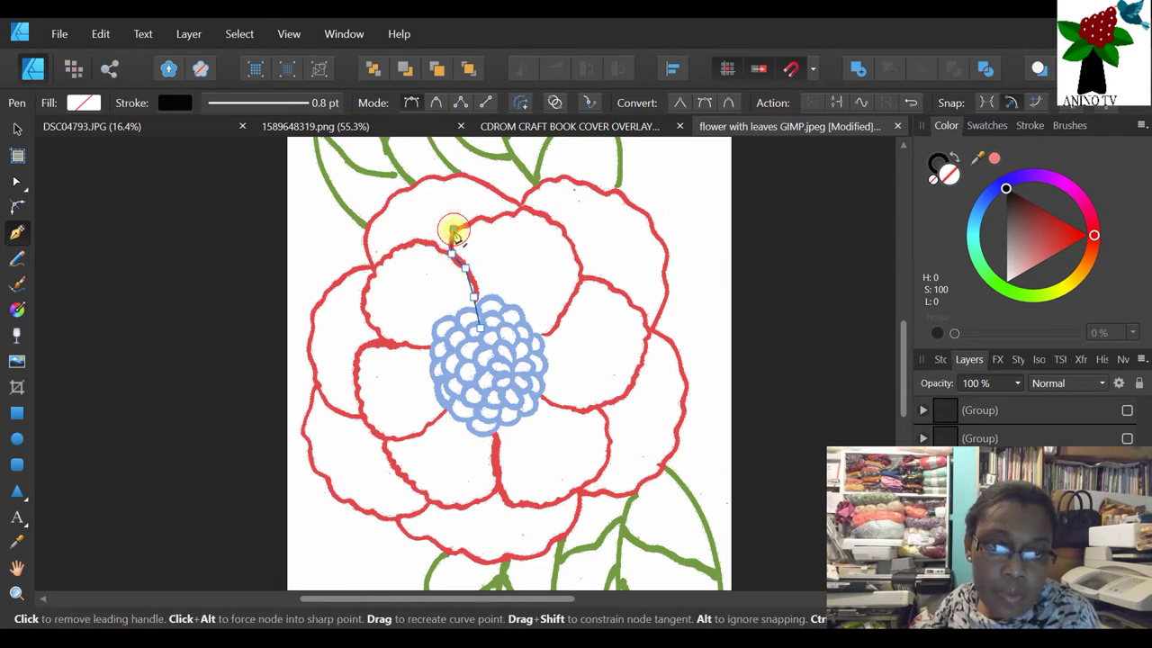
left_click(468, 221)
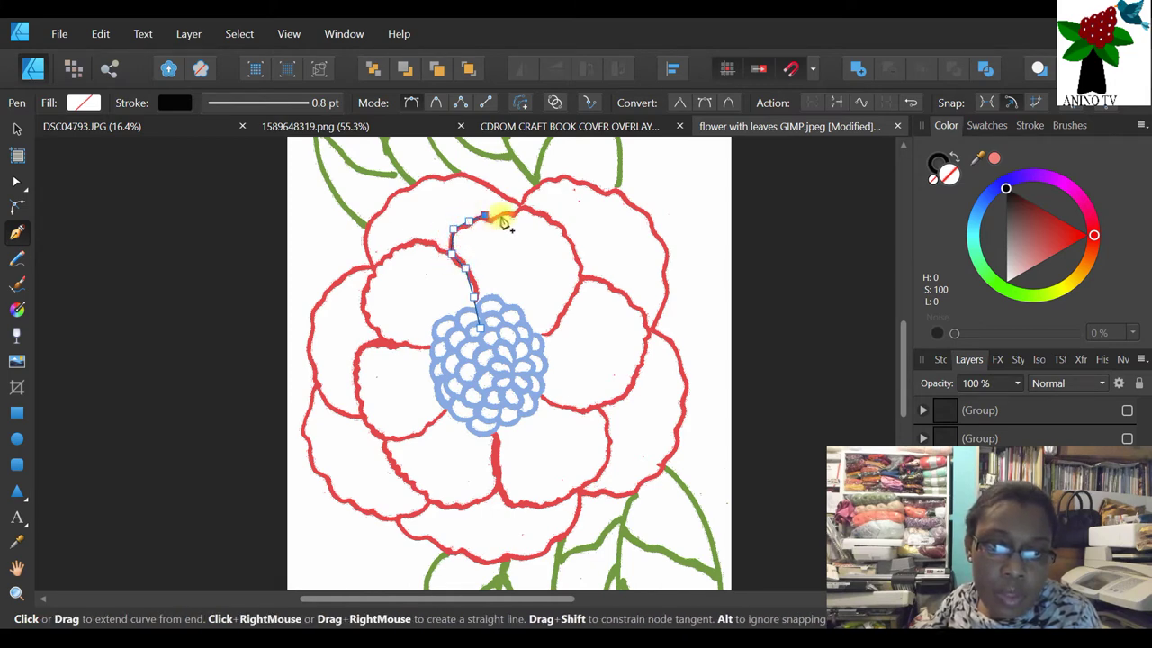
left_click(485, 216)
left_click(494, 219)
left_click(514, 214)
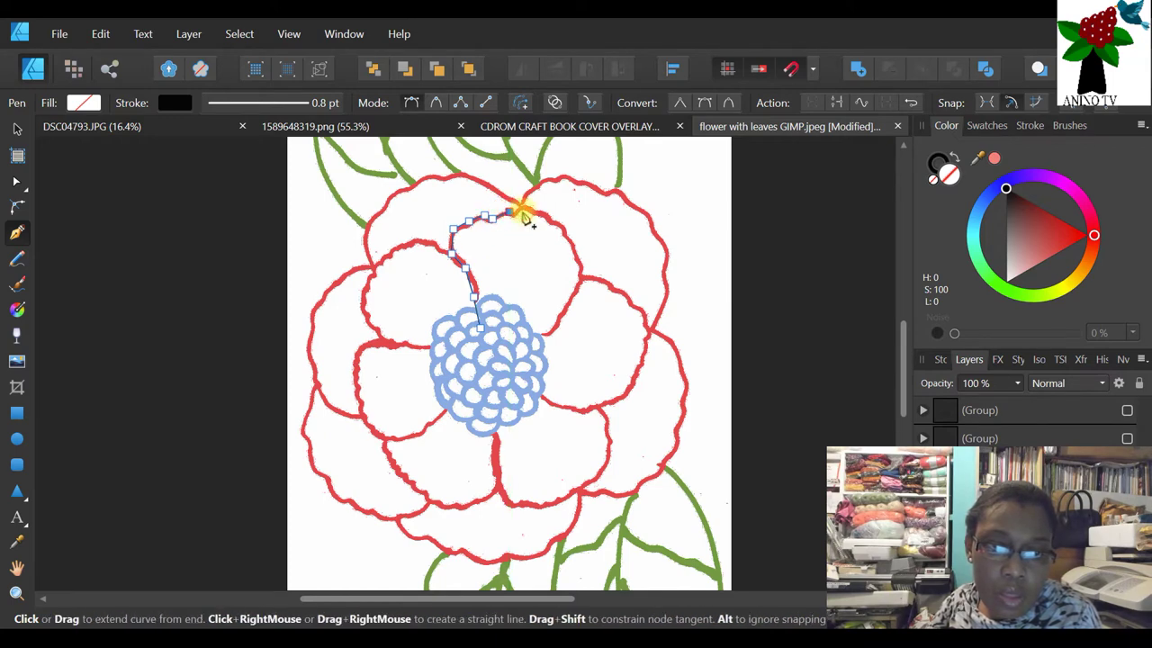
left_click(538, 217)
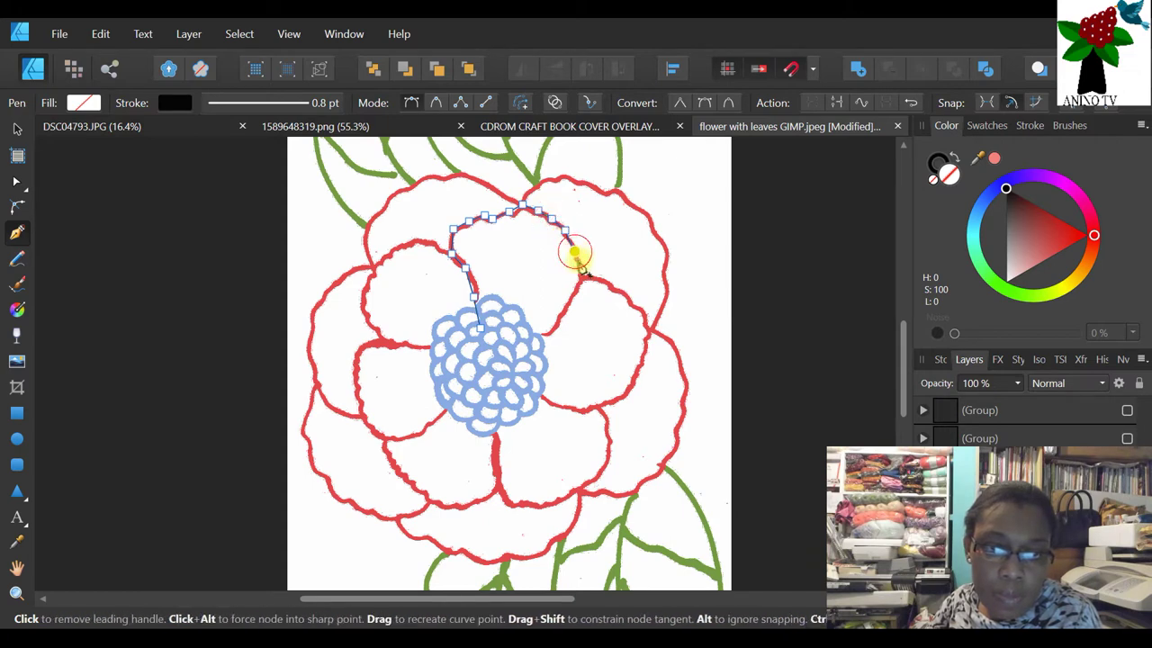
left_click_drag(582, 284, 514, 351)
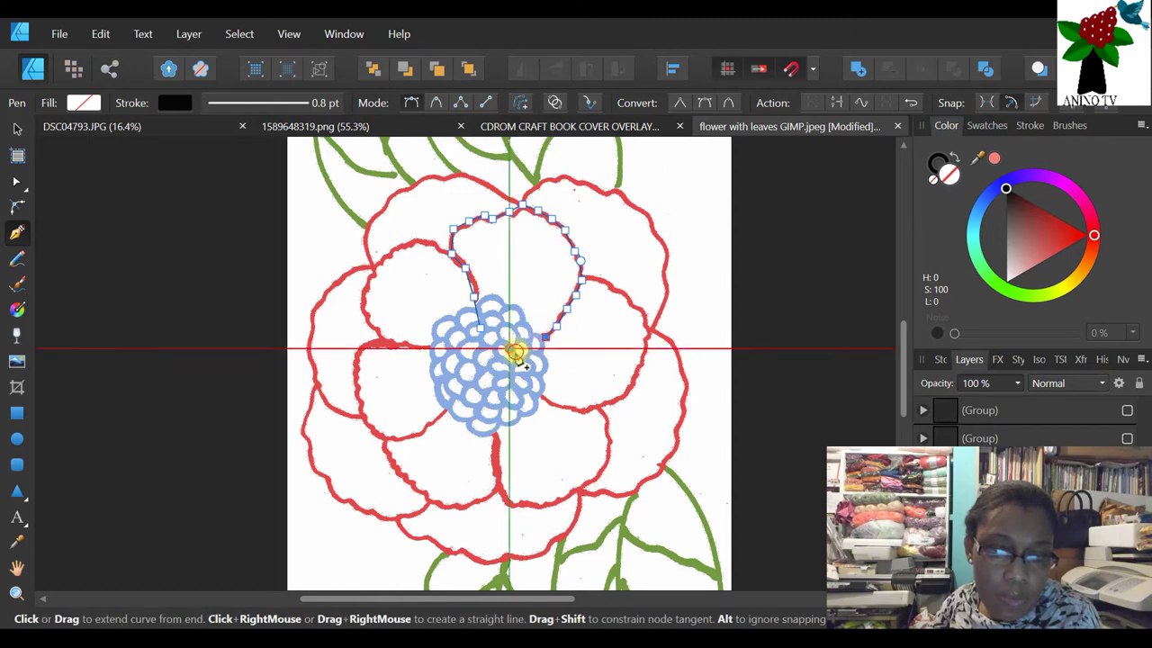
left_click(479, 320)
left_click(16, 180)
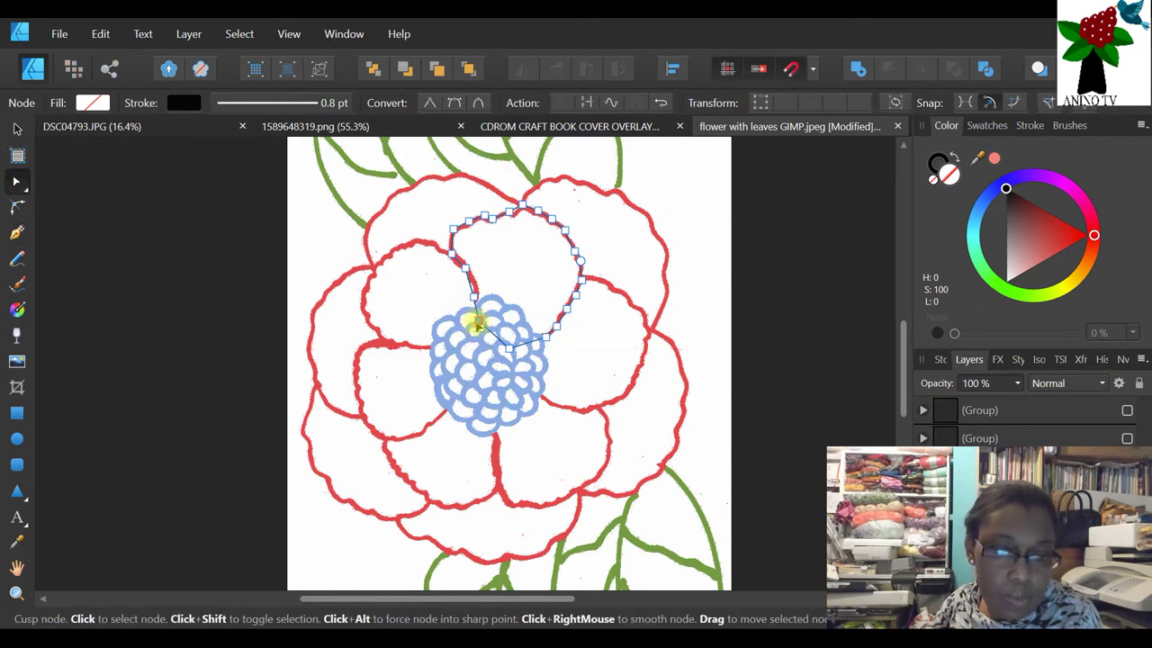
- Close the path at the centre, try a dark red fill, then set the fill to none
left_click_drag(483, 333, 509, 345)
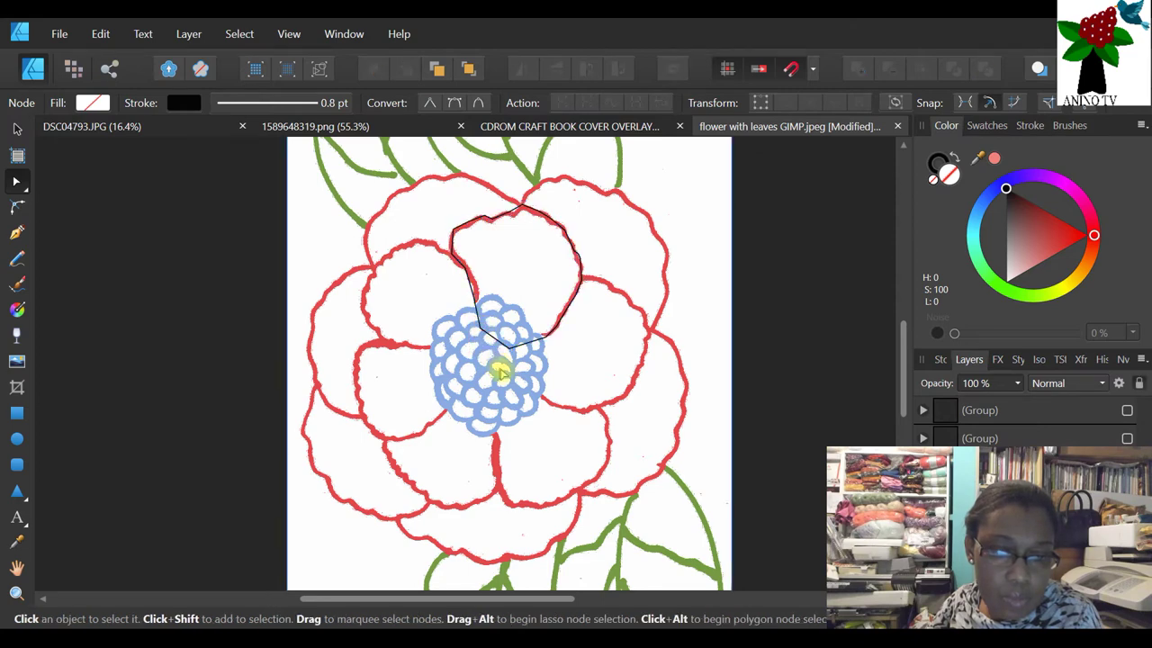
left_click(570, 248)
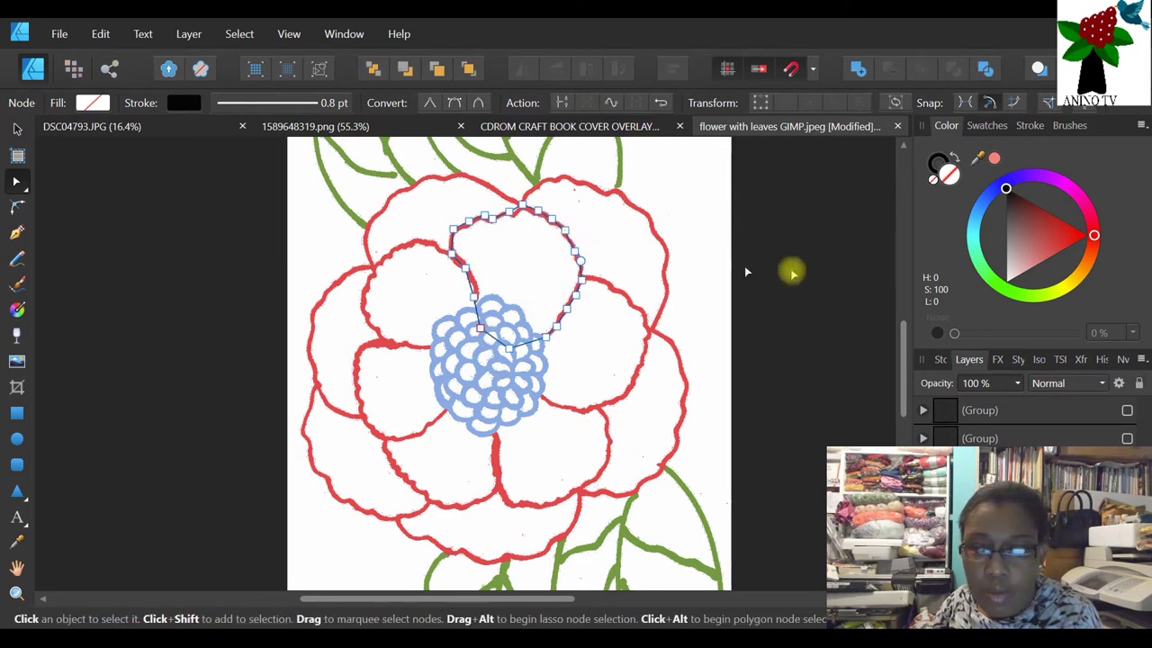
left_click_drag(1039, 236, 1041, 238)
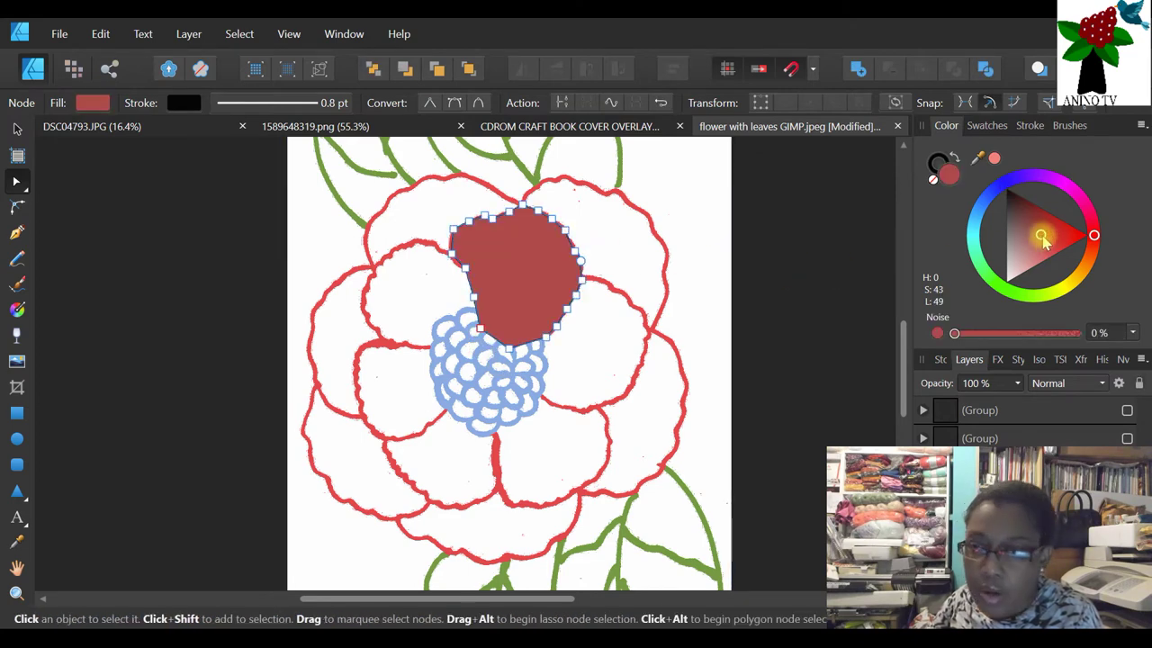
left_click(933, 180)
left_click(617, 315)
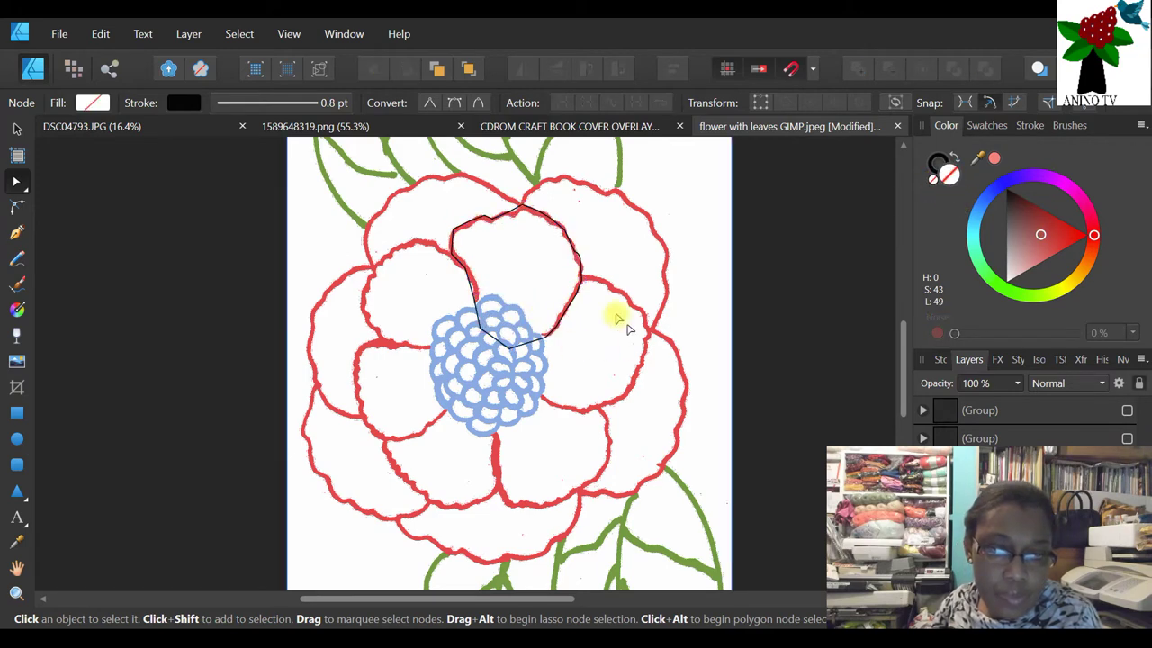
- Zoom in on the outlined petal and marquee-select all its nodes
key("z")
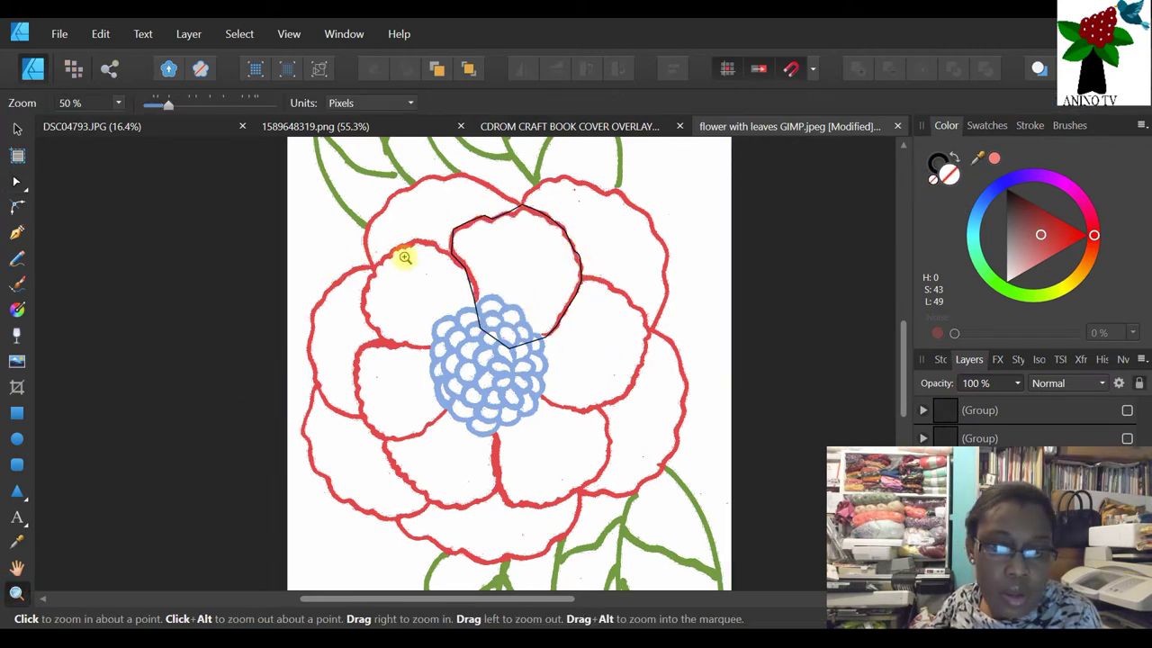
left_click(540, 206)
left_click(584, 221)
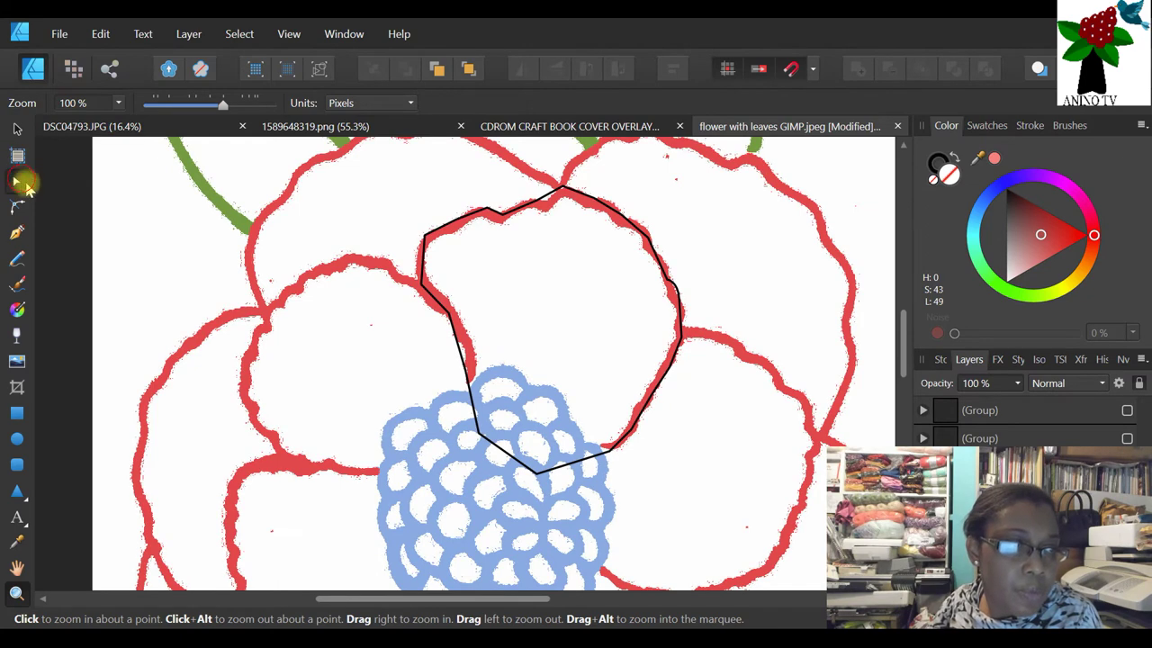
left_click(16, 181)
mouse_move(346, 160)
left_mouse_down()
mouse_move(394, 286)
mouse_move(805, 538)
left_mouse_up()
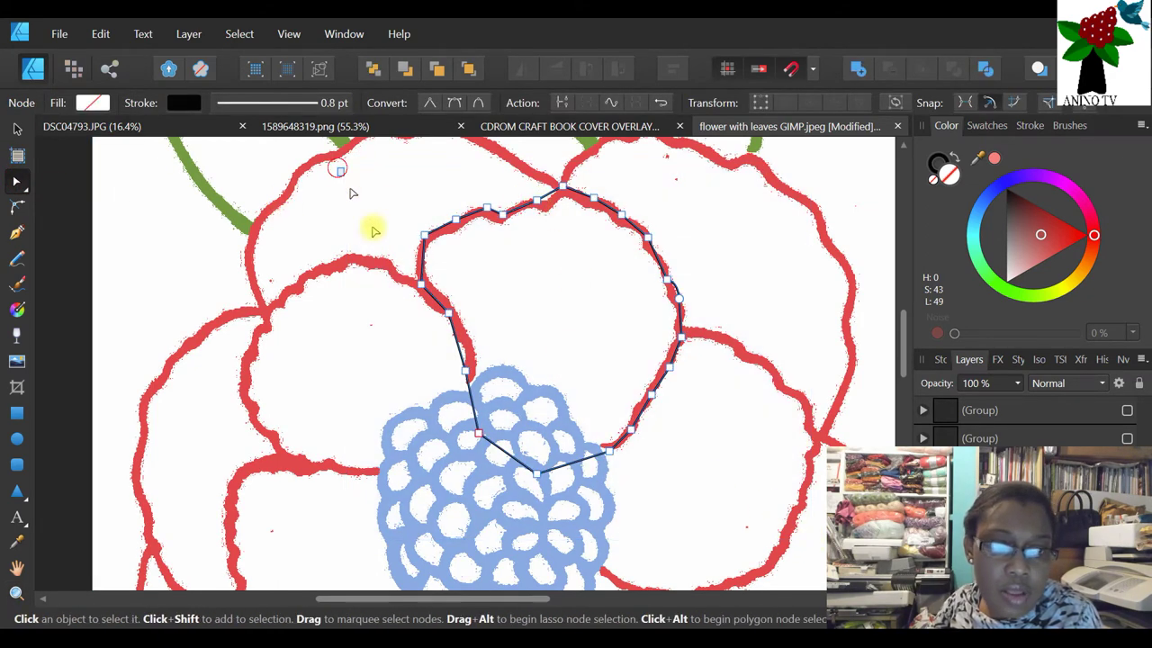
left_click_drag(334, 160, 846, 566)
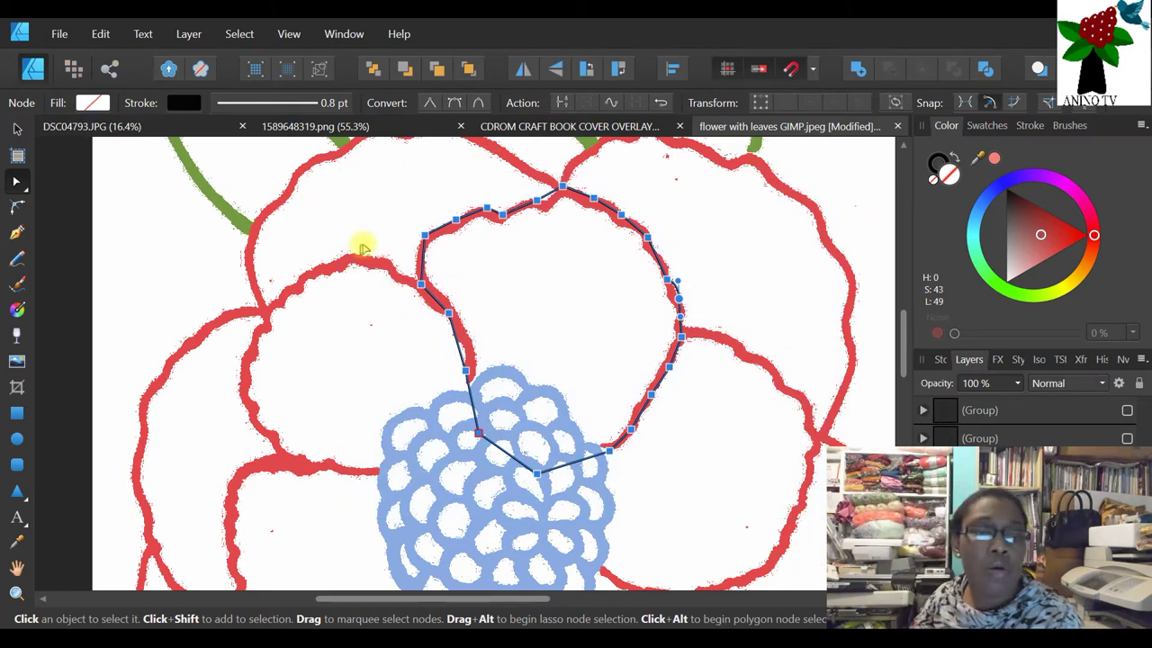
left_click(455, 102)
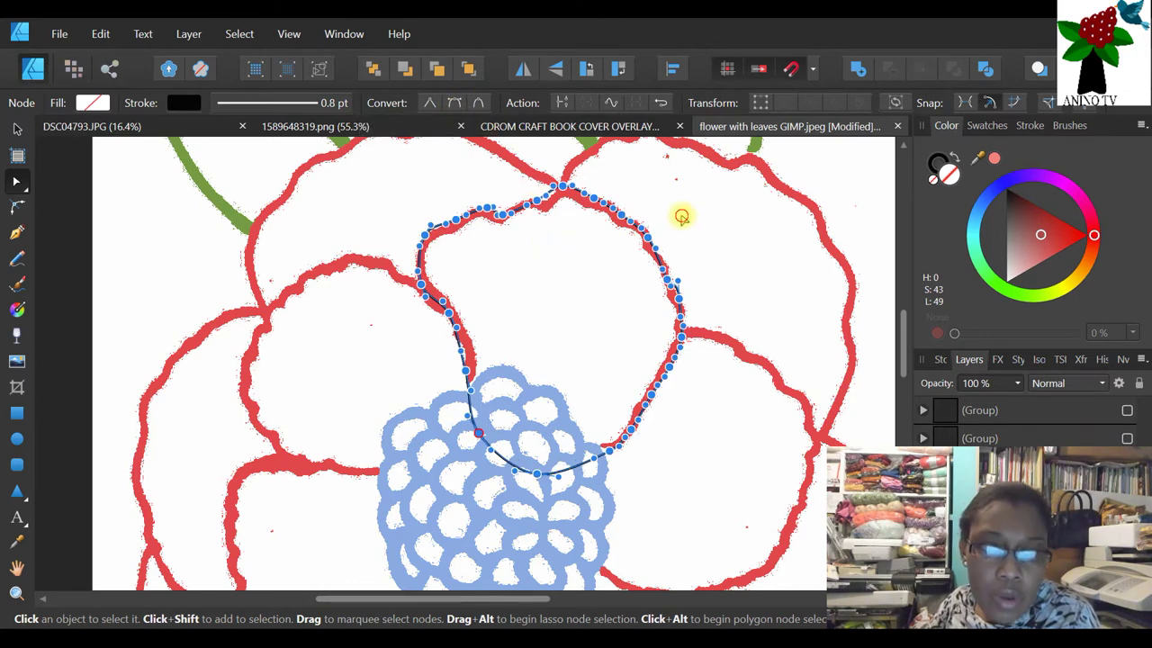
left_click(583, 217)
left_click(565, 184)
left_click_drag(565, 185, 585, 193)
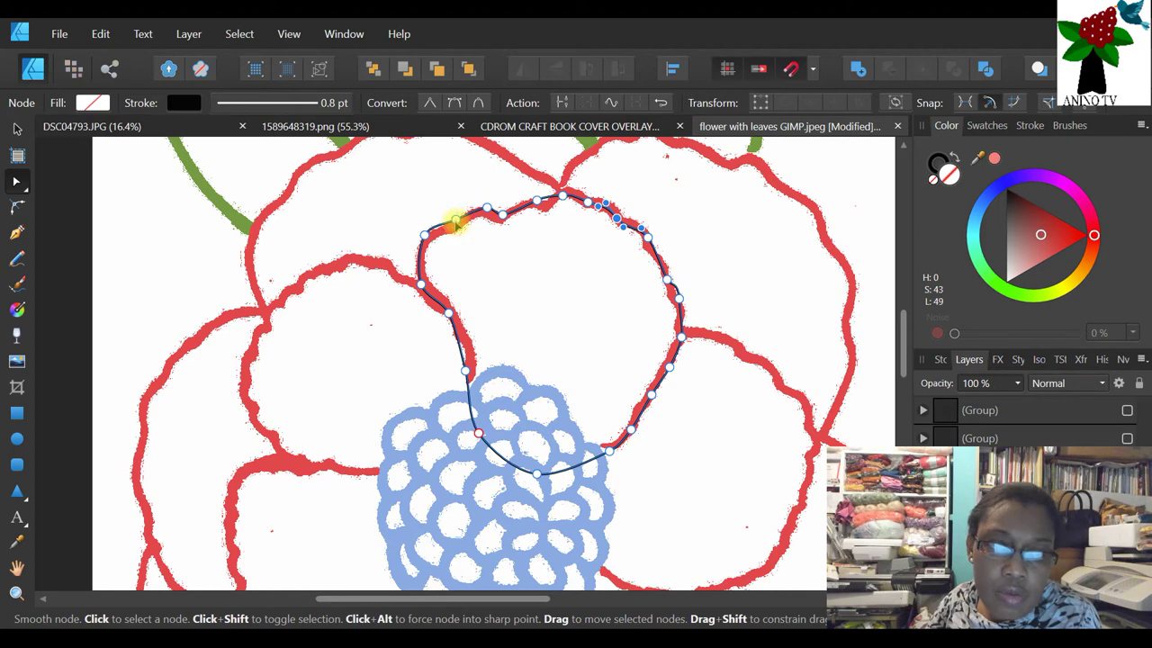
mouse_move(430, 225)
left_mouse_down()
mouse_move(419, 224)
mouse_move(437, 231)
mouse_move(426, 216)
left_mouse_up()
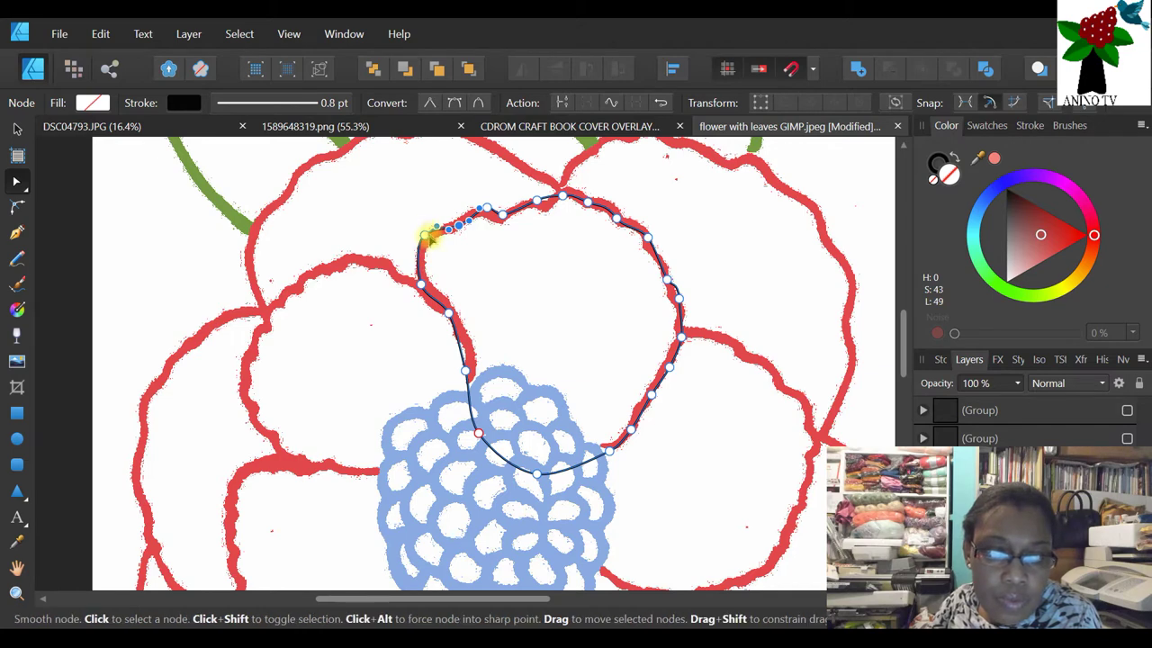
left_click_drag(455, 334, 468, 378)
left_click(473, 358)
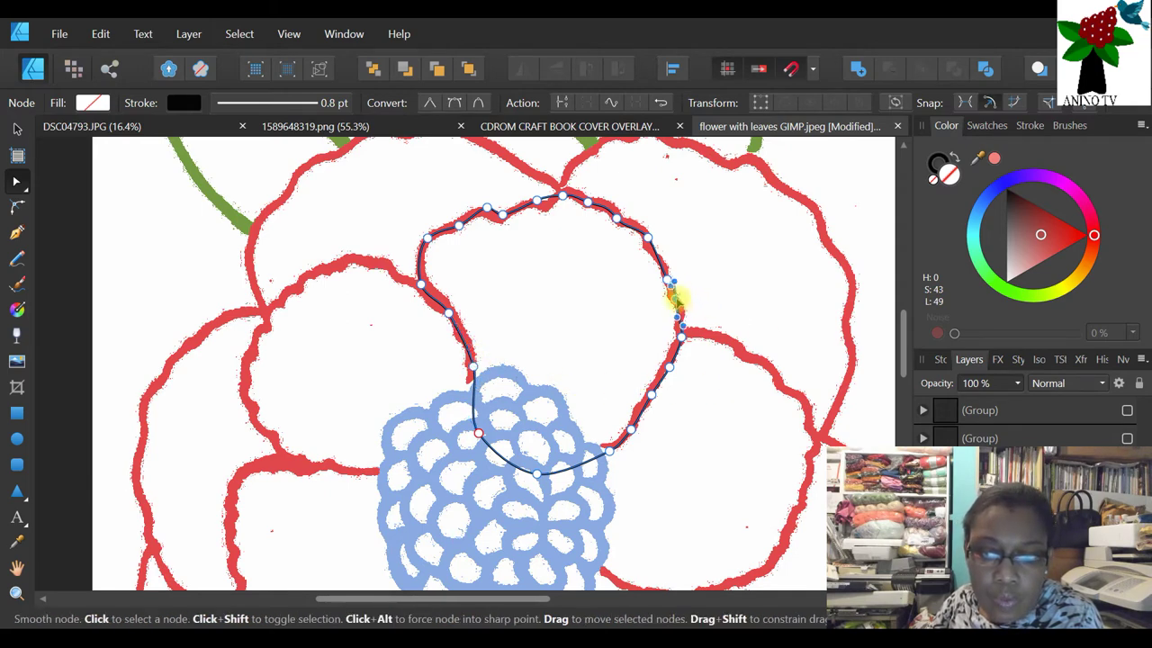
left_click(743, 306)
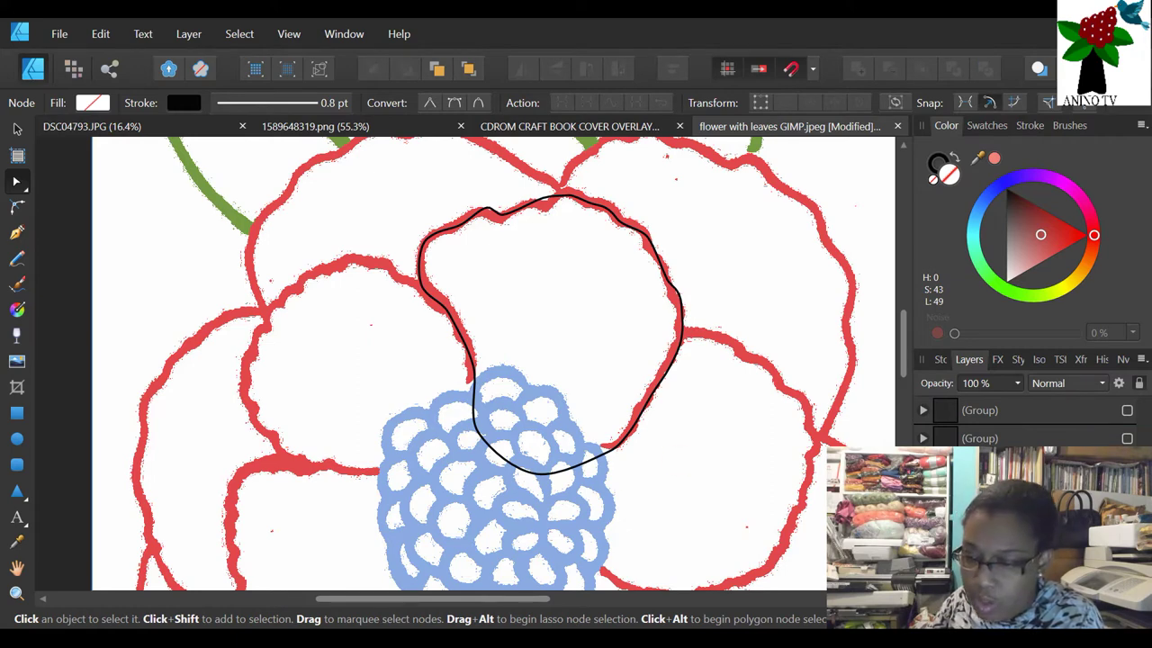
key("ctrl+z")
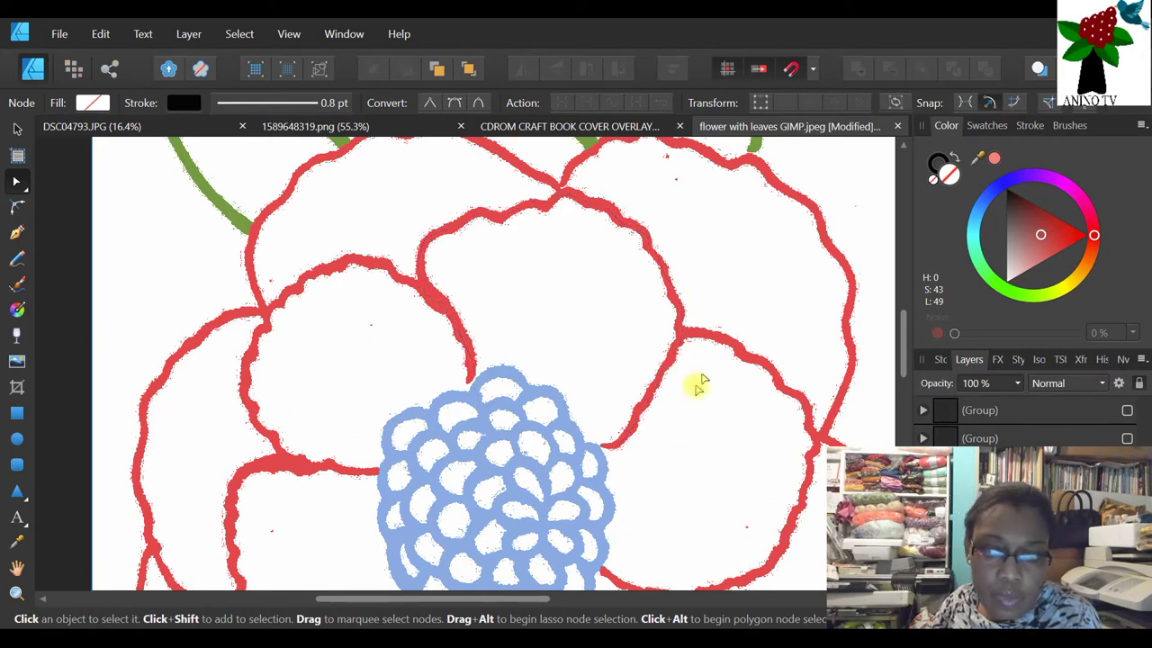
scroll(699, 378, "down", 2)
scroll(699, 378, "down", 5)
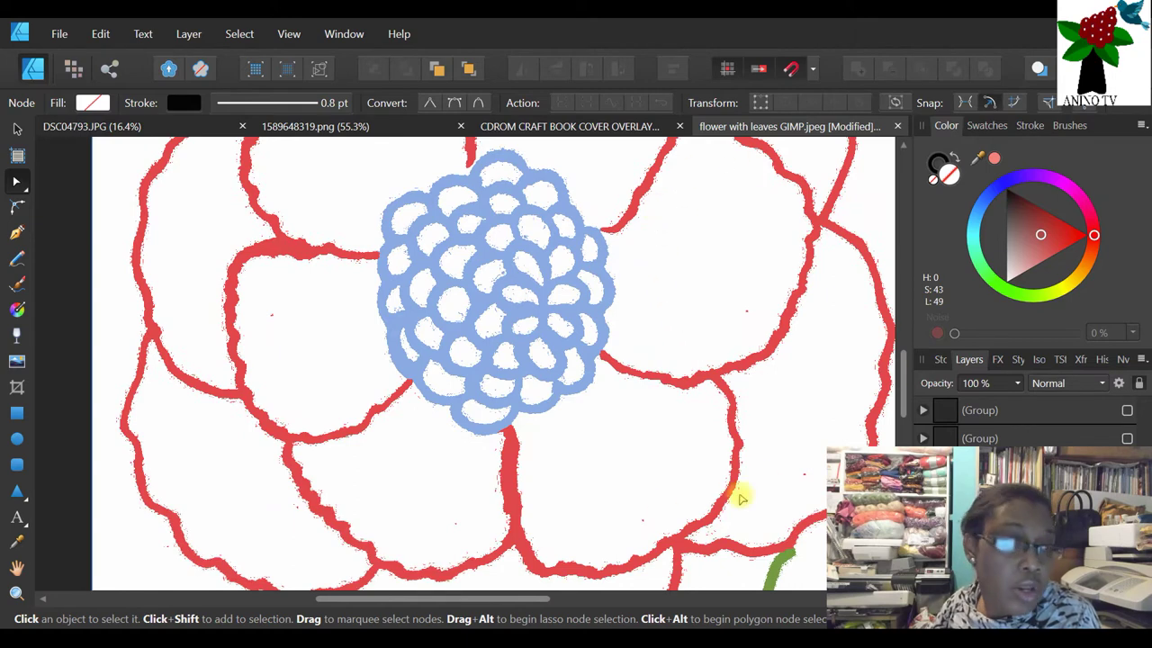
scroll(757, 487, "up", 2)
scroll(758, 486, "up", 1)
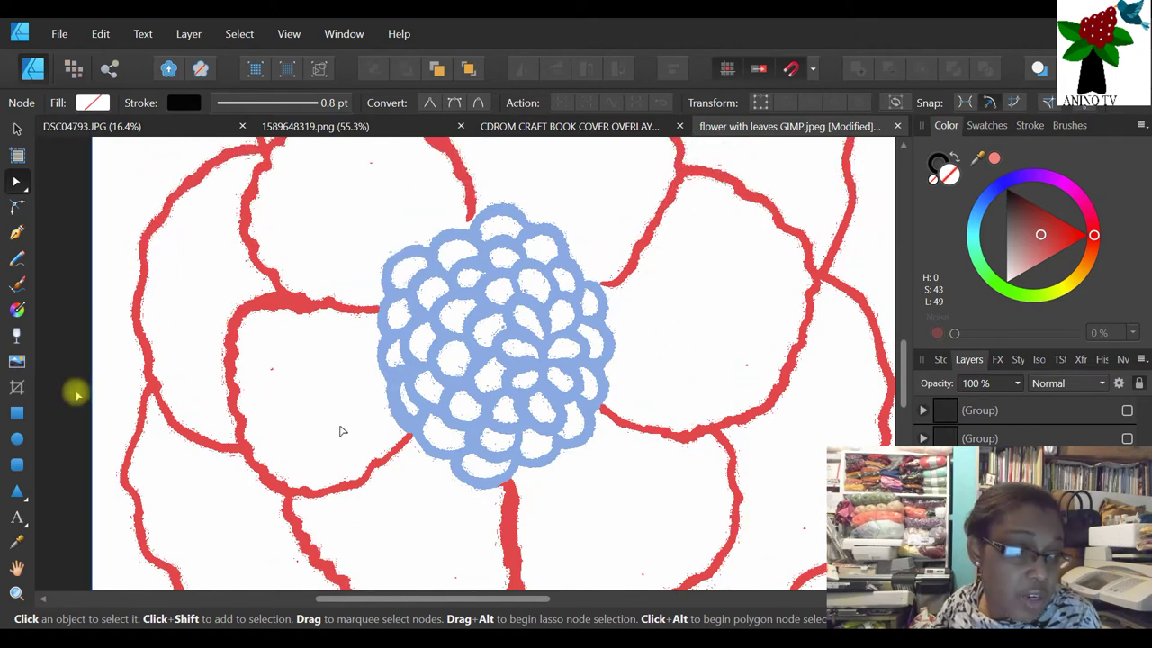
left_click(15, 236)
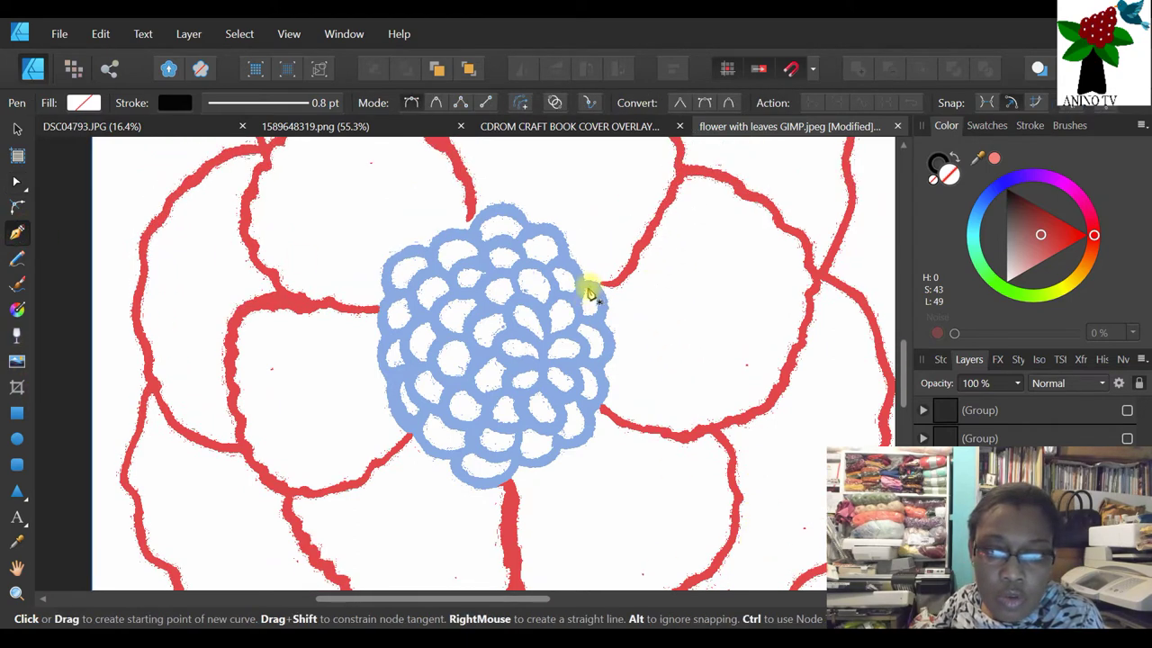
- Start a Pen path in the flower centre and trace the right petal's lower and right edges
left_click_drag(555, 293, 548, 366)
left_click_drag(609, 413, 645, 424)
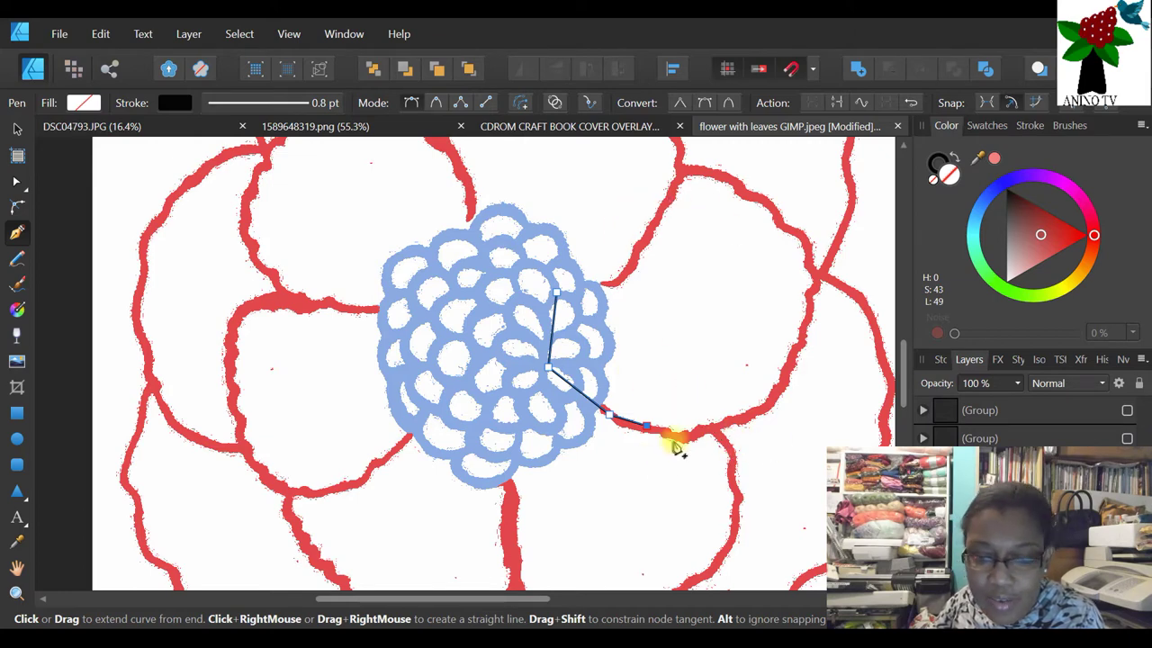
left_click_drag(681, 439, 724, 421)
left_click(770, 403)
left_click(793, 359)
left_click(815, 285)
left_click(806, 239)
left_click(777, 216)
- Trace the petal's upper edge back to the centre, close the path, and select all nodes
left_click(717, 175)
left_click(684, 167)
left_click(669, 195)
left_click(652, 224)
left_click(638, 247)
left_click(627, 274)
left_click(605, 279)
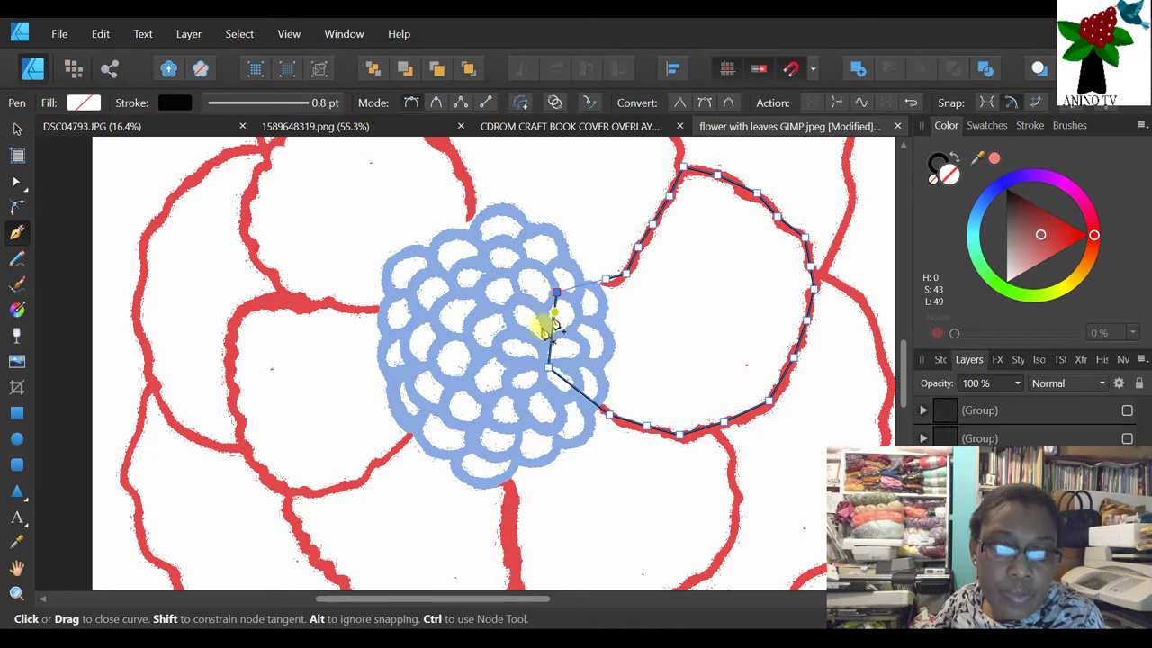
left_click(555, 293)
left_click(16, 181)
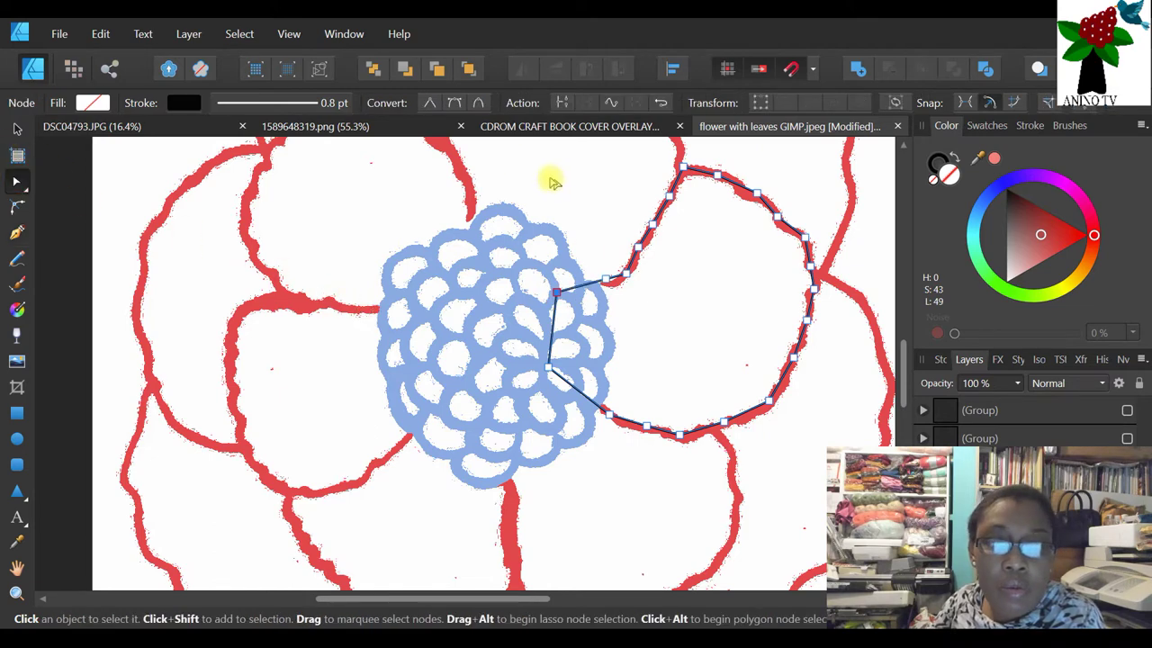
left_click_drag(509, 151, 844, 532)
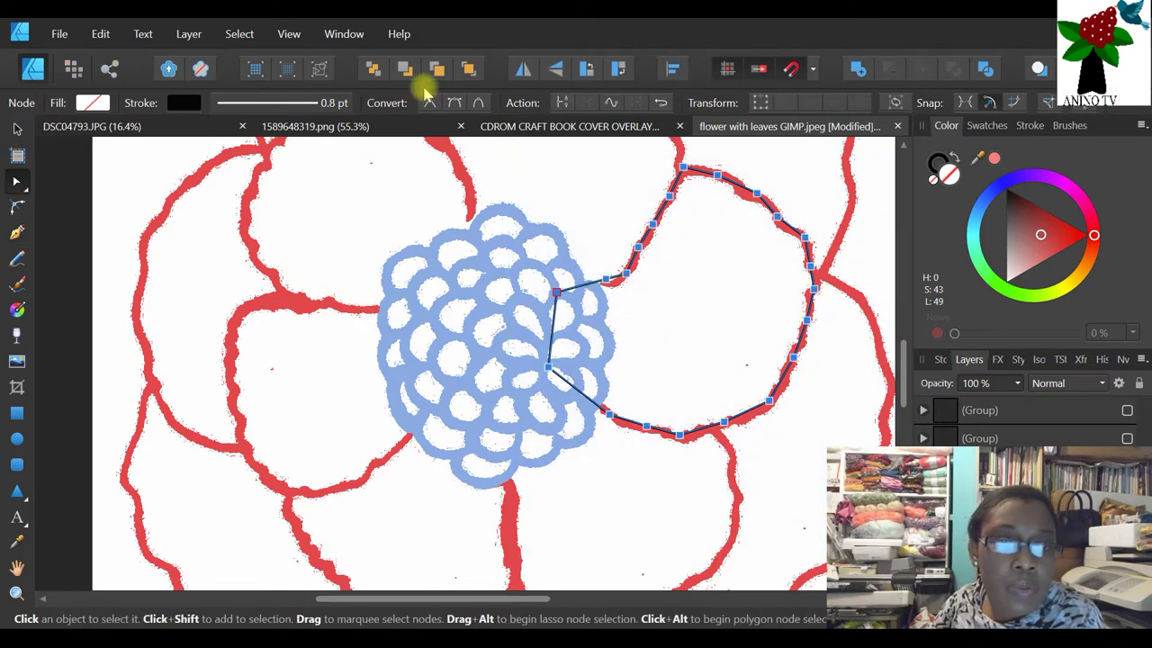
- Convert the path's nodes to smooth and reshape its top and right-side nodes
left_click(454, 103)
left_click(798, 155)
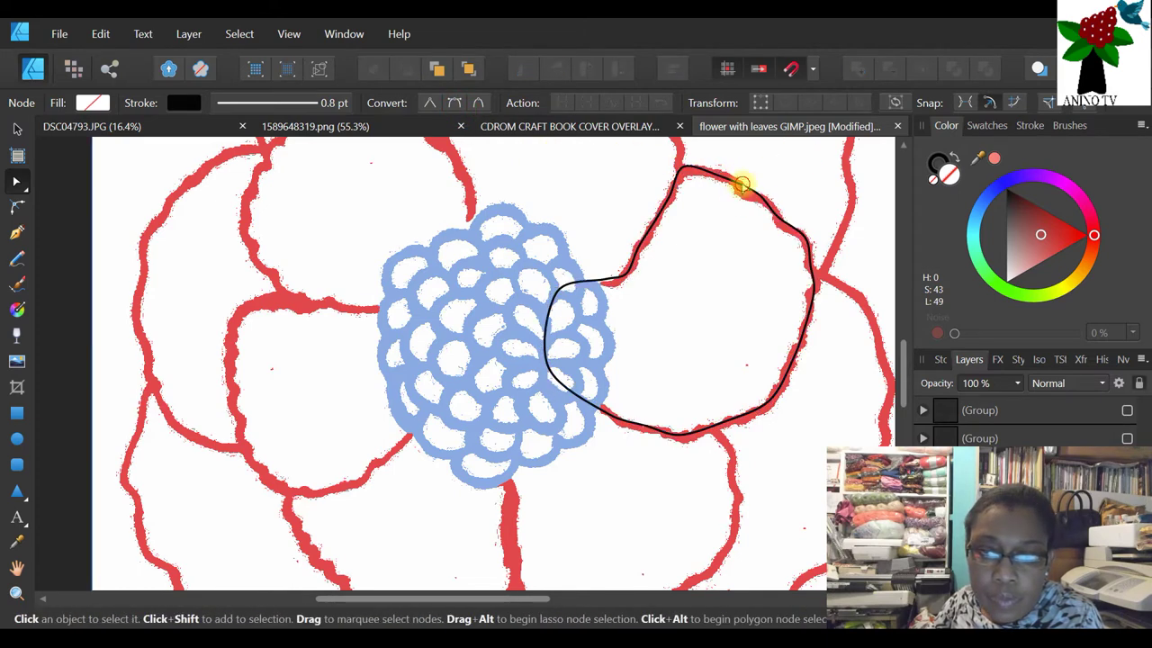
left_click(742, 184)
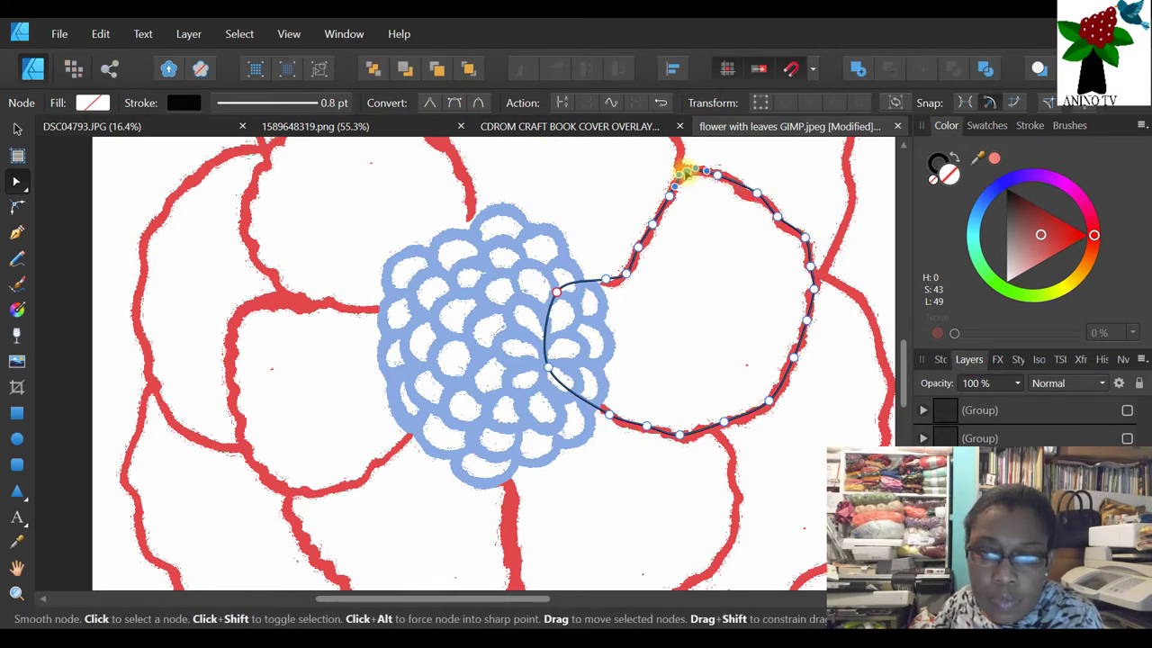
left_click_drag(698, 152, 700, 176)
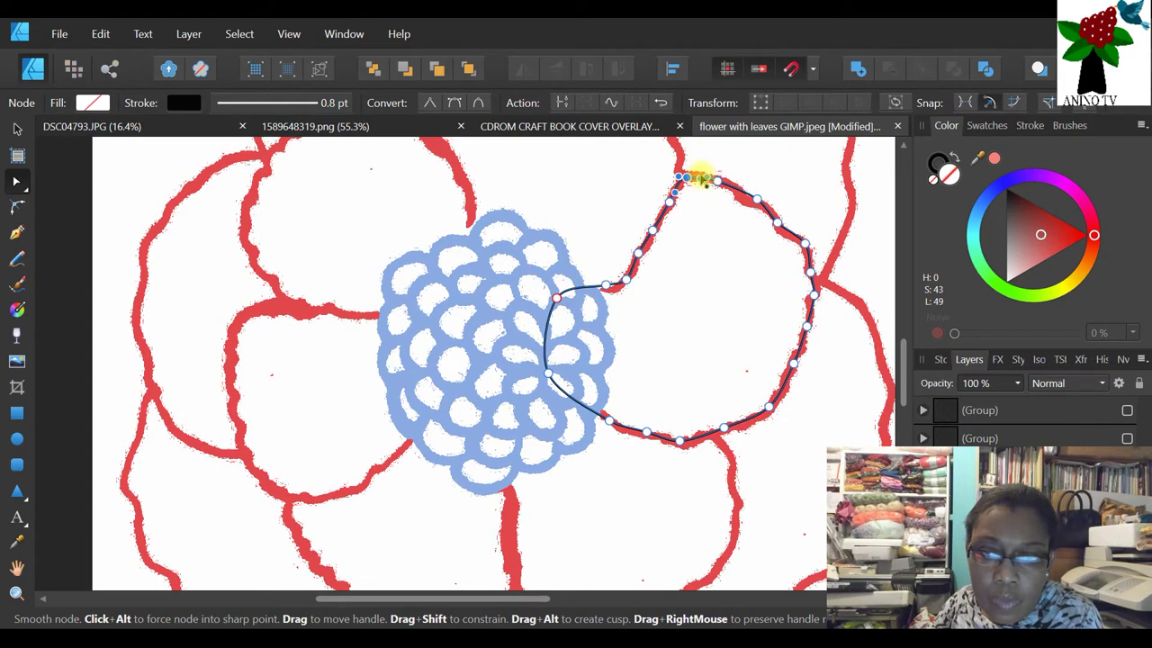
left_click(607, 288)
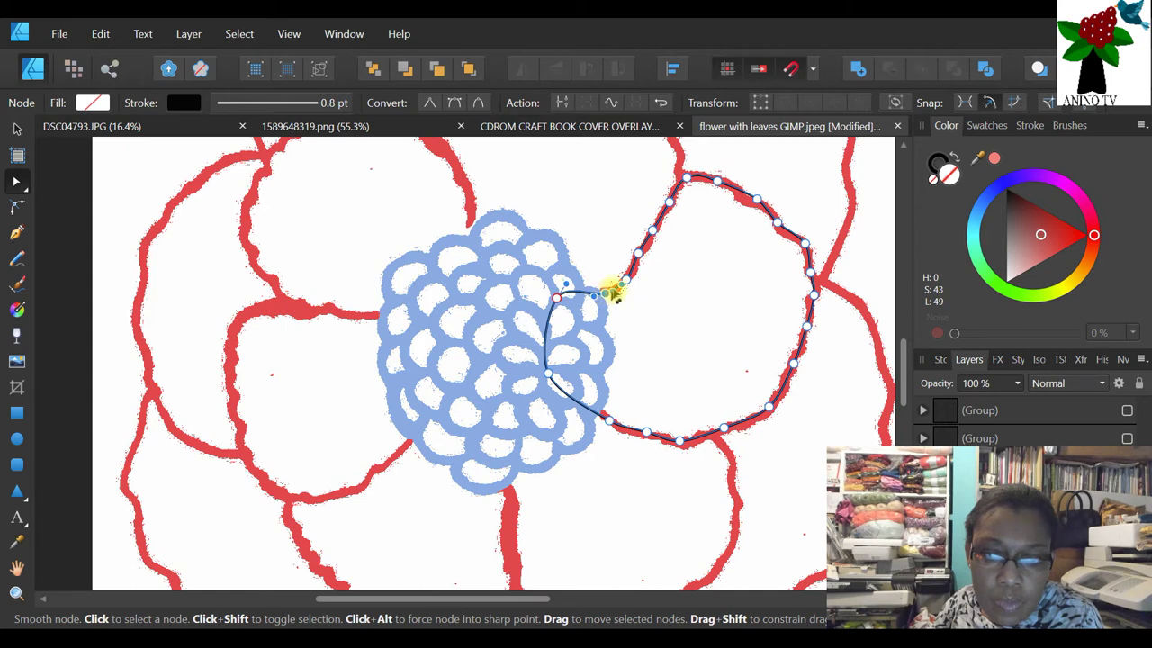
left_click(816, 288)
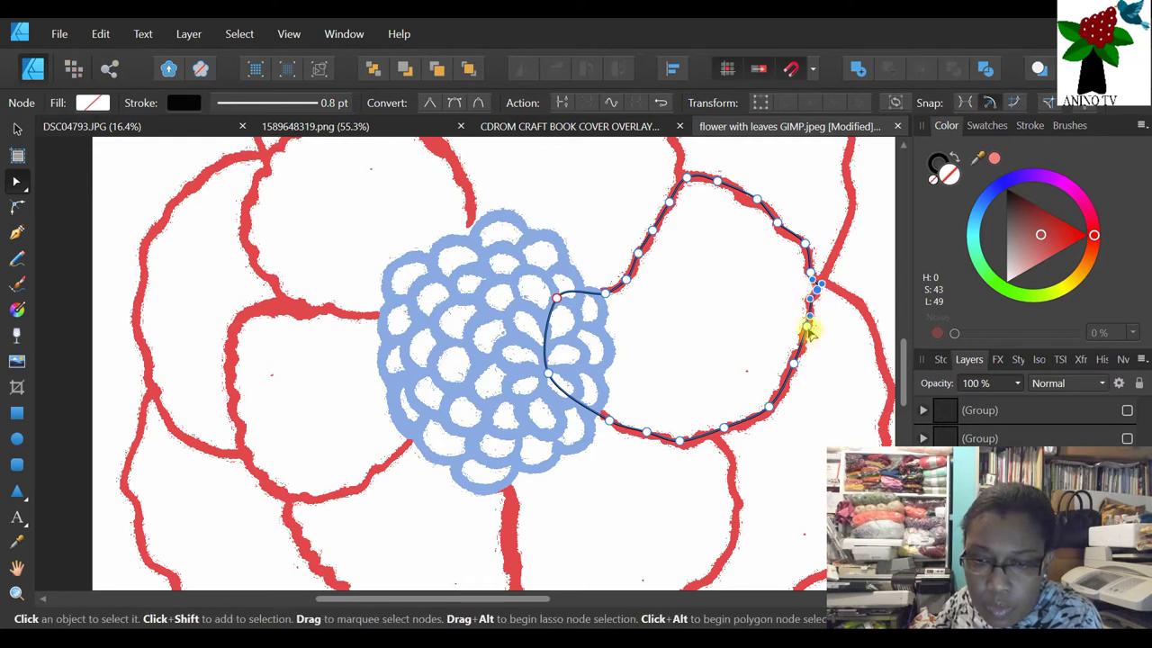
left_click_drag(815, 323, 809, 321)
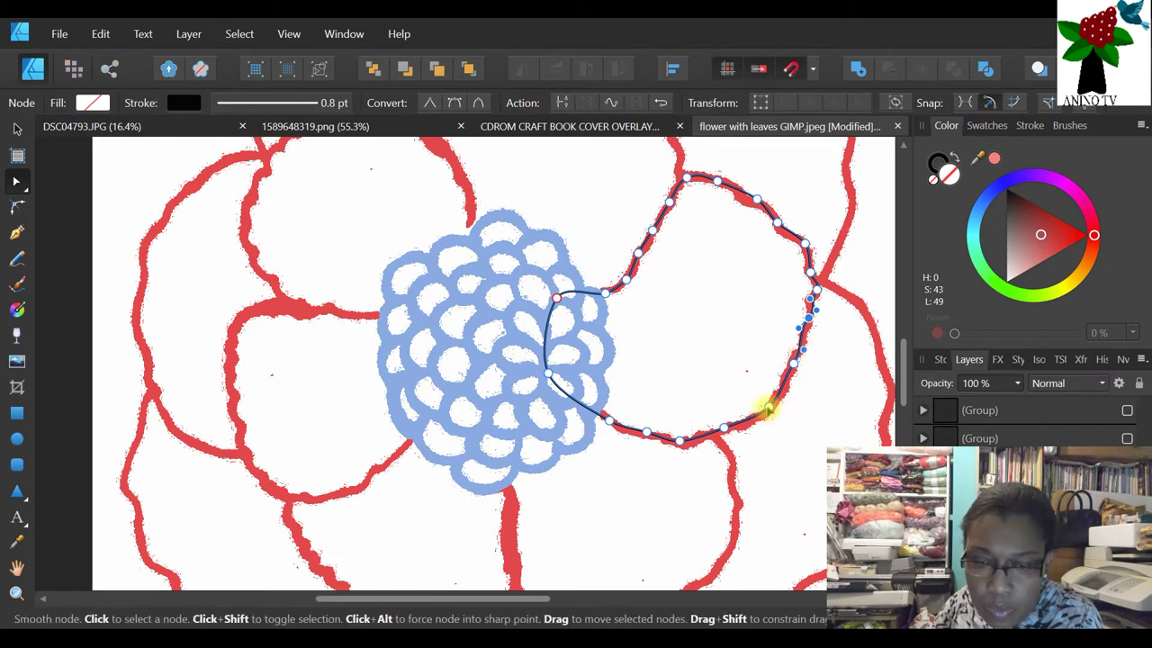
- Check a lower-edge node, deselect, and undo to remove the traced right-petal path
left_click(722, 428)
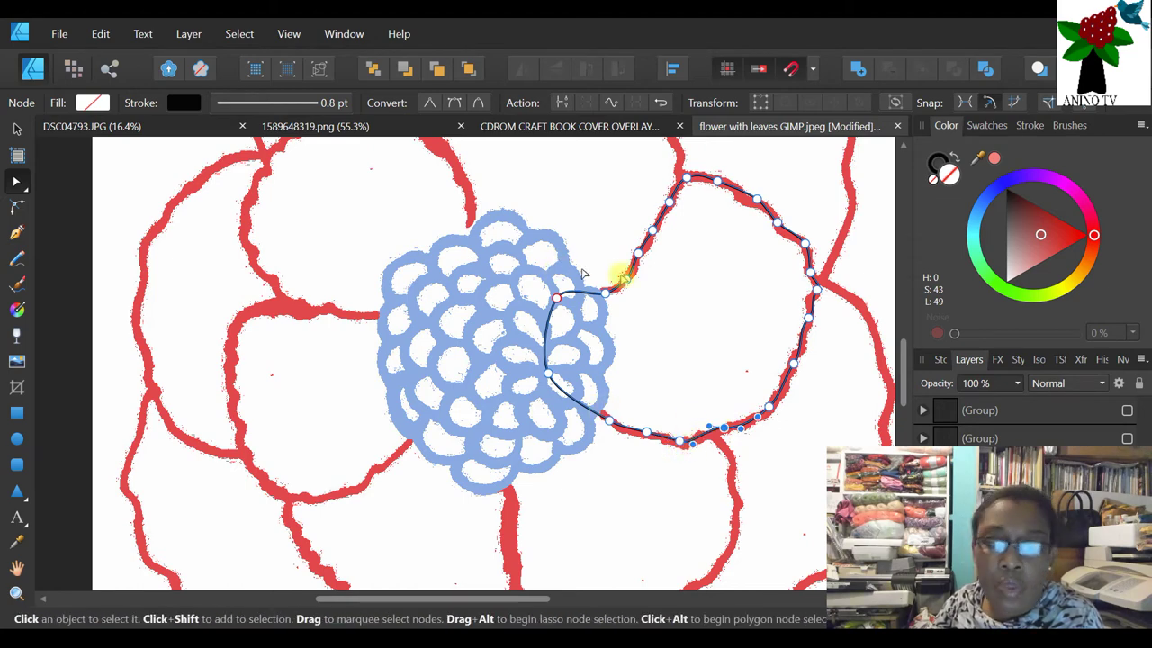
left_click(729, 291)
key("ctrl+z")
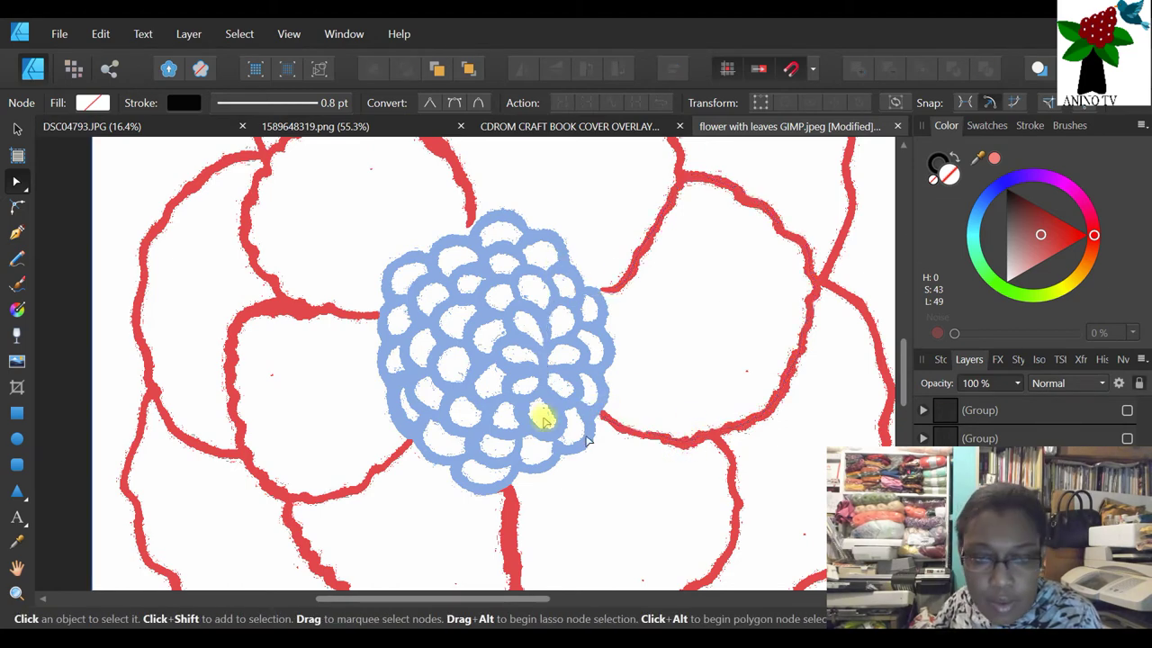
scroll(552, 420, "down", 5)
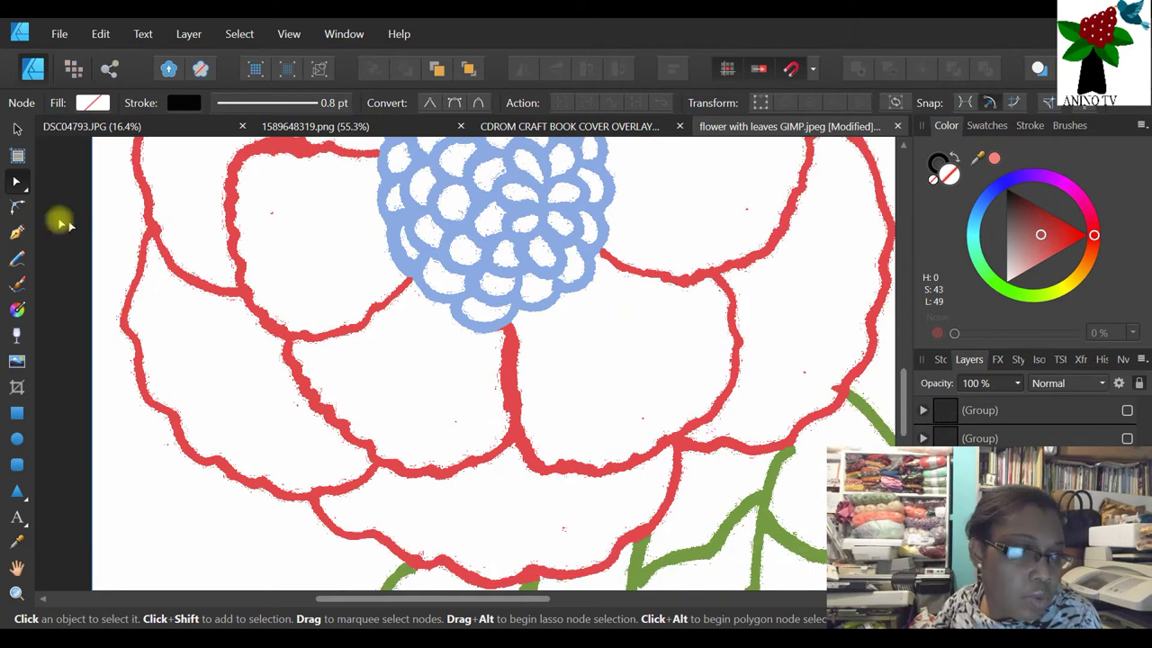
- Start a Pen path in the blue centre and trace the lower petal's bottom and right edges
left_click(16, 232)
left_click(505, 264)
left_click_drag(513, 358, 513, 416)
left_click(537, 455)
left_click(558, 465)
left_click(607, 465)
left_click(642, 451)
left_click(688, 420)
left_click(727, 393)
- Trace the petal's upper edge back into the centre, close the path, and select all nodes
left_click(738, 339)
left_click(732, 299)
left_click(708, 272)
left_click(685, 278)
left_click(656, 269)
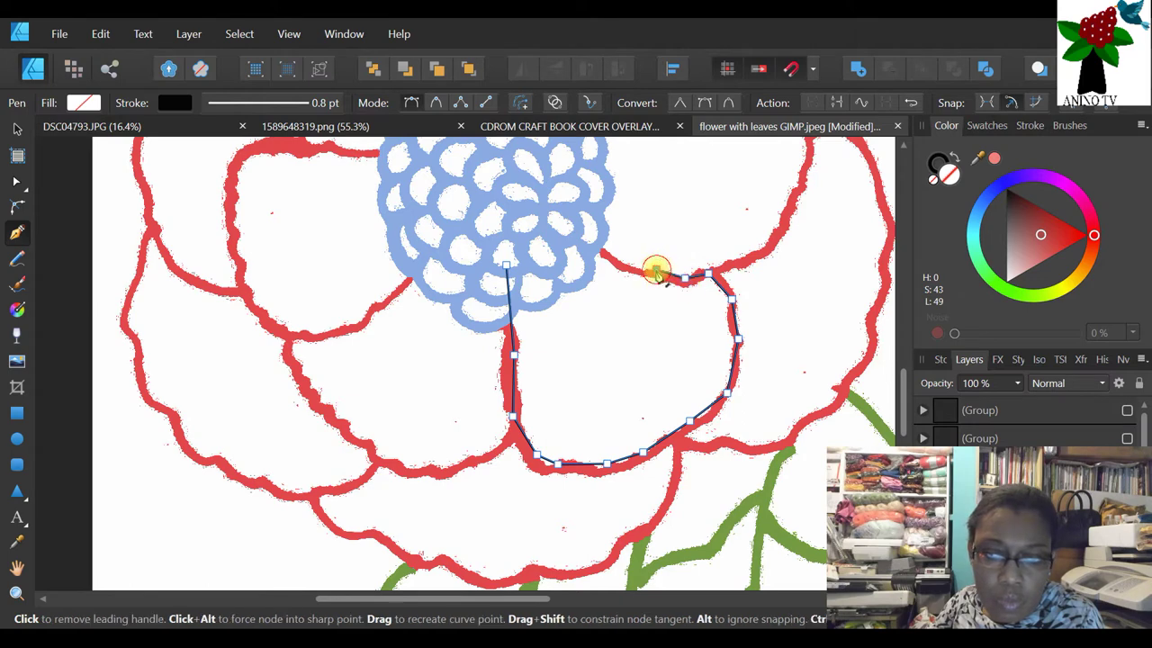
left_click(604, 249)
left_click(561, 209)
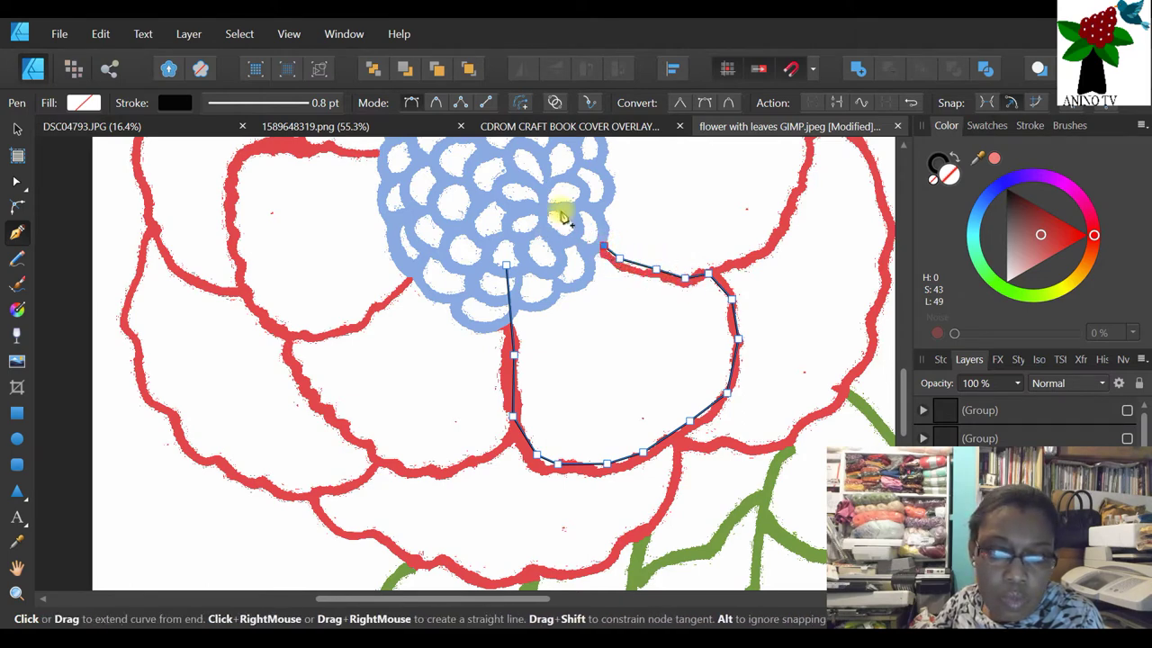
left_click(506, 259)
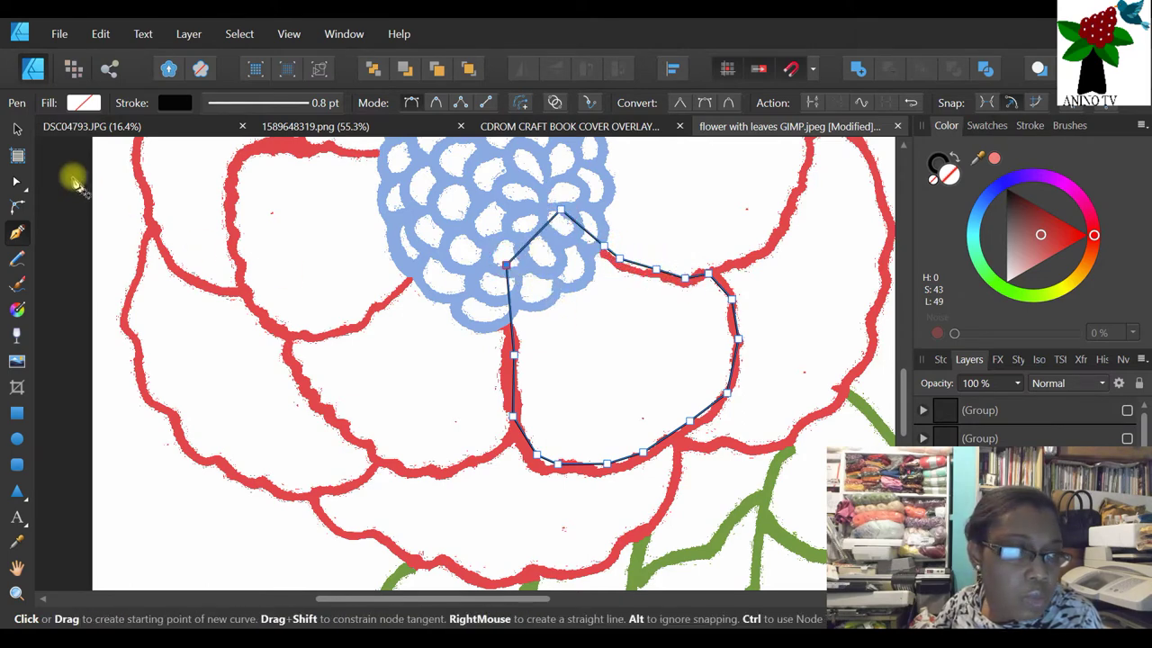
left_click(16, 181)
left_click_drag(458, 192, 819, 594)
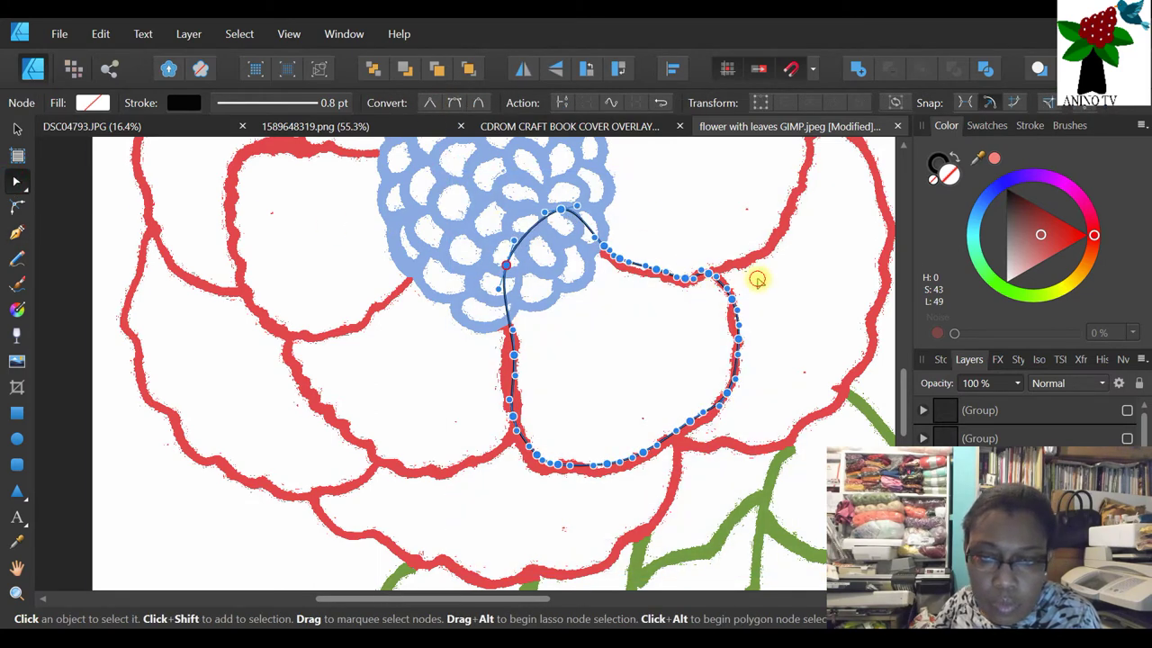
- Smooth the lower-petal outline and move its top and right-edge nodes onto the red edge
left_click(711, 286)
left_click(650, 273)
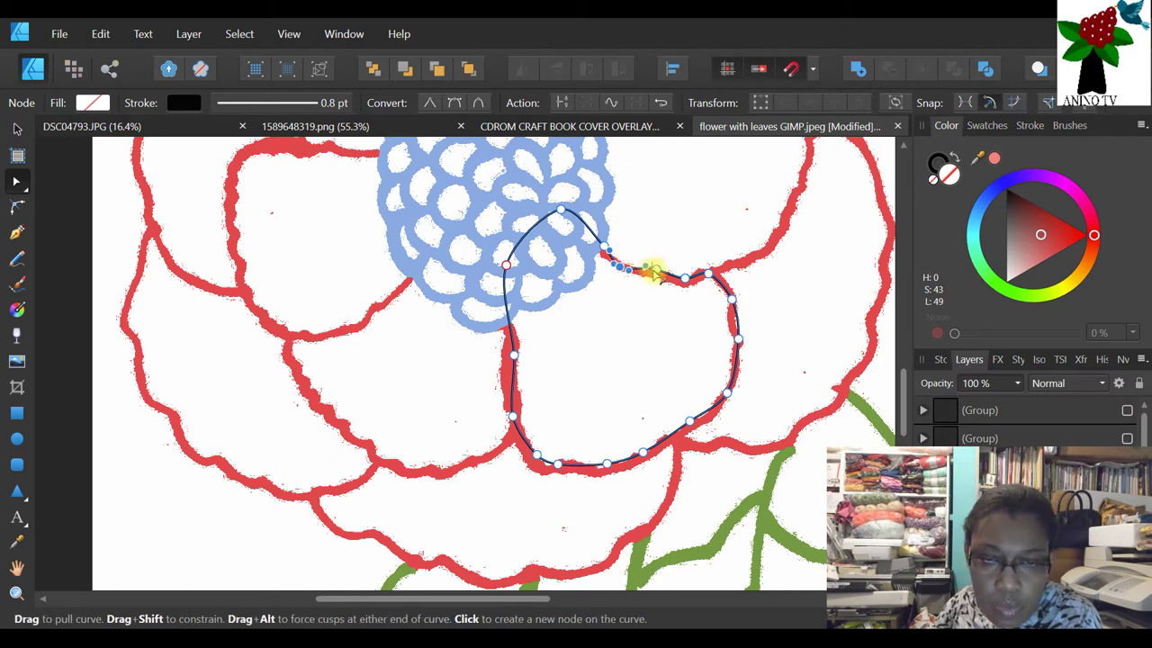
left_click(646, 277)
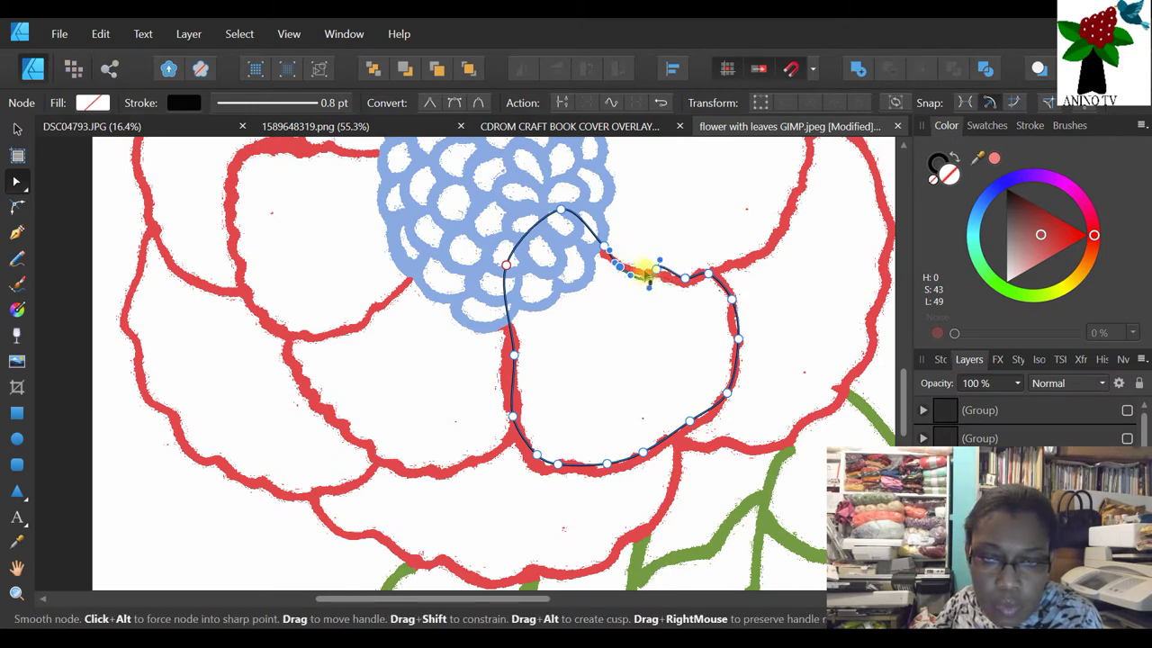
left_click_drag(657, 275, 698, 274)
left_click(684, 284)
left_click(731, 290)
left_click_drag(737, 334, 732, 321)
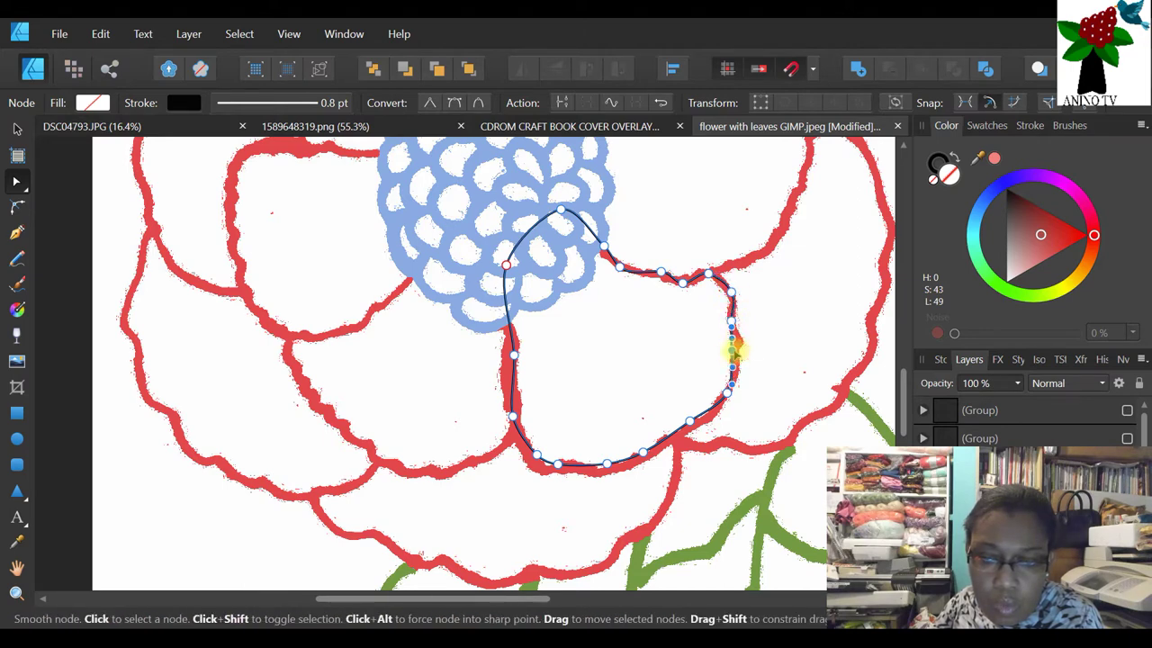
left_click_drag(733, 351, 742, 341)
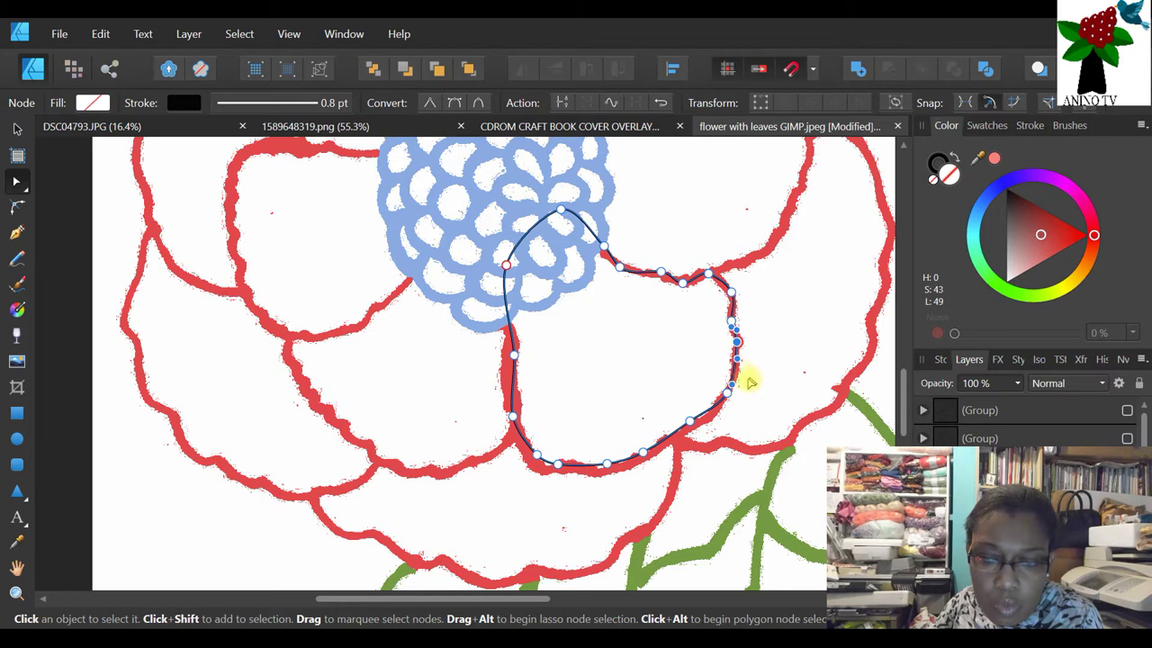
left_click_drag(724, 396, 731, 380)
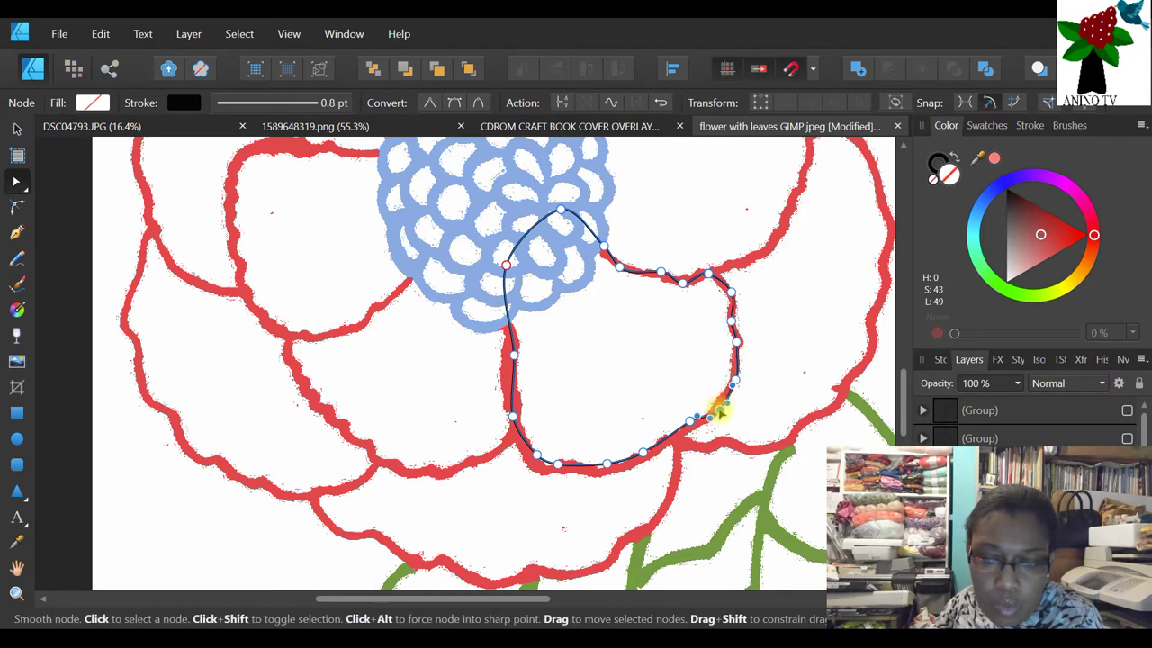
- Fit the bottom and left-side nodes to the petal's red edge, then deselect the outline
left_click(720, 410)
left_click(692, 426)
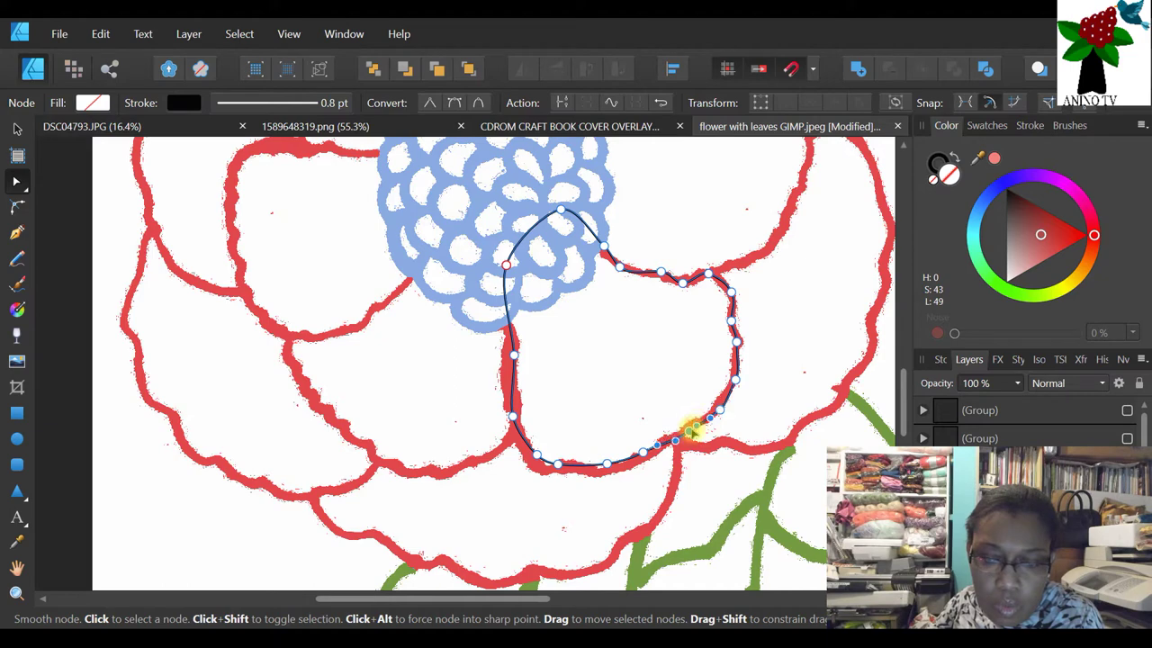
left_click(646, 454)
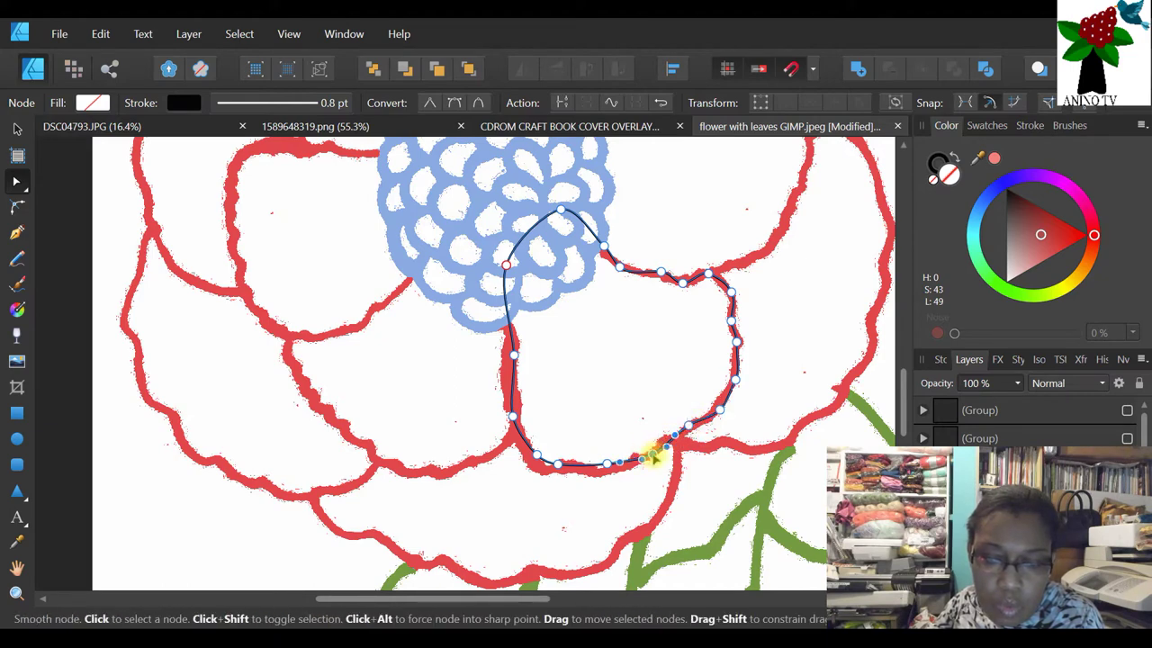
left_click(607, 465)
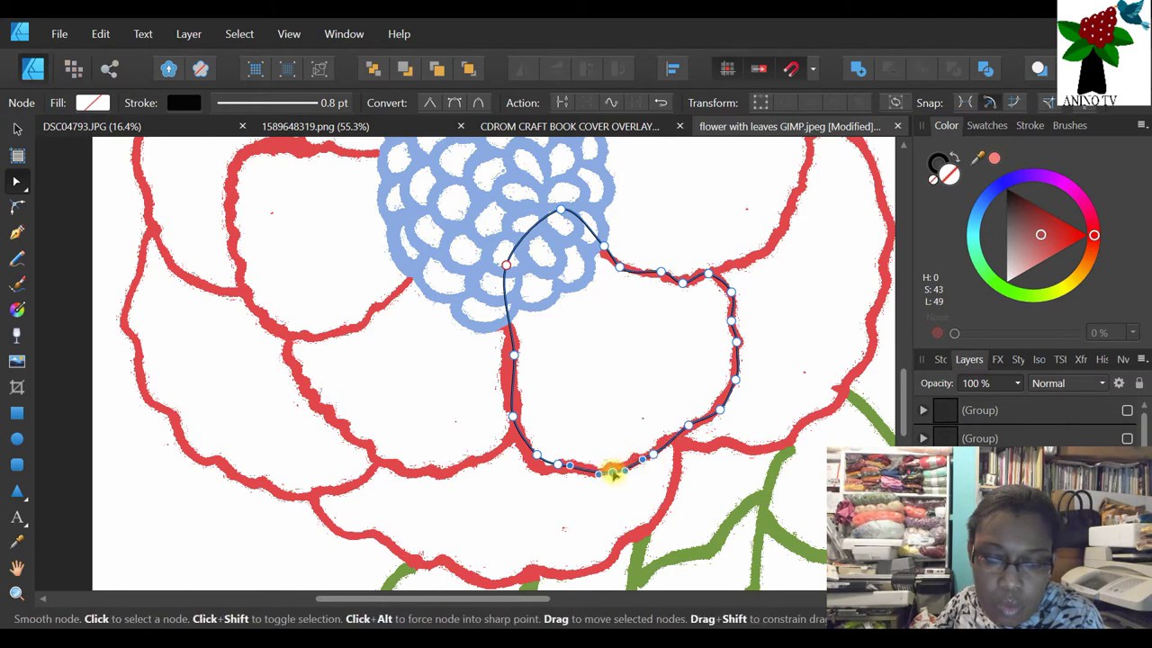
left_click(598, 465)
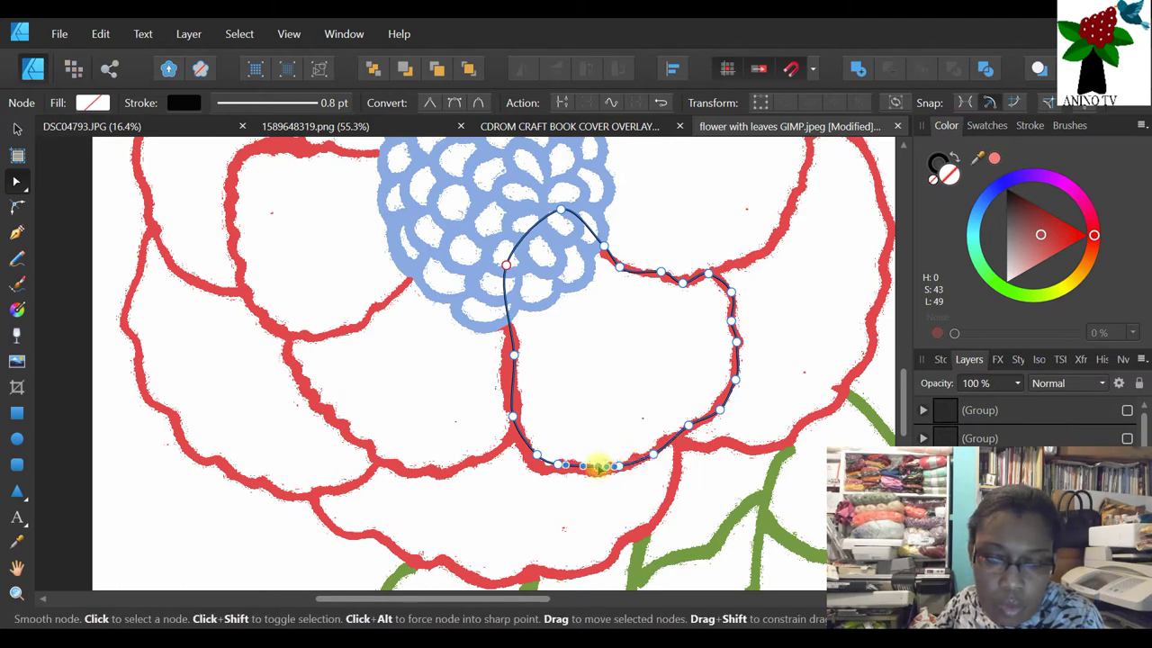
left_click(561, 465)
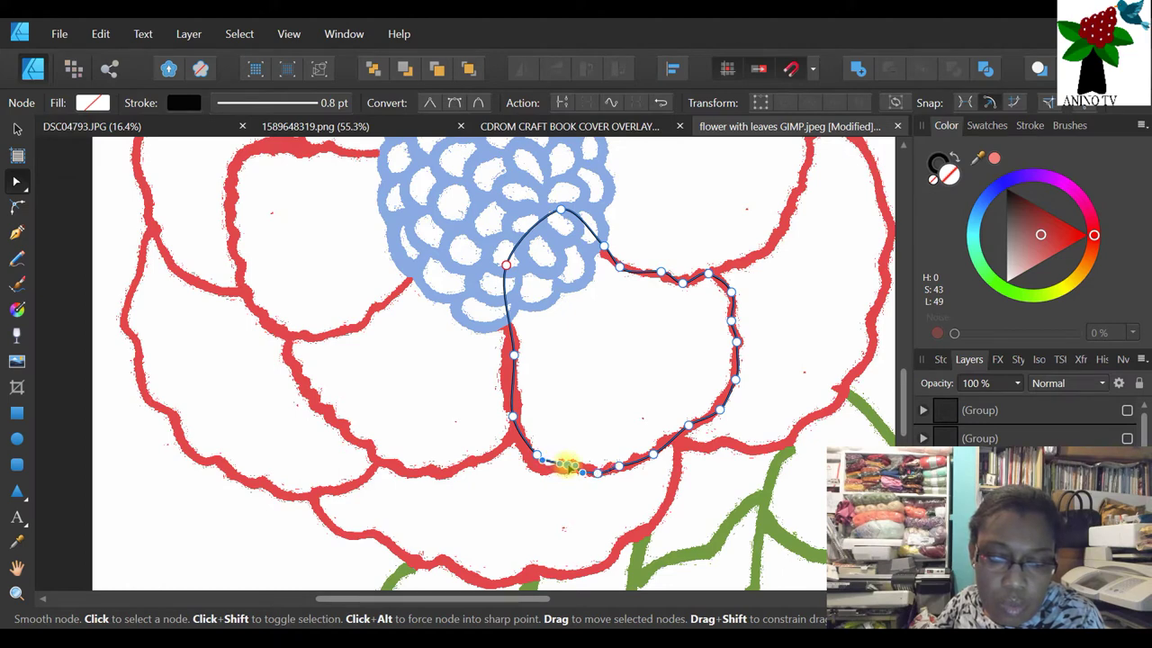
left_click_drag(540, 459, 537, 468)
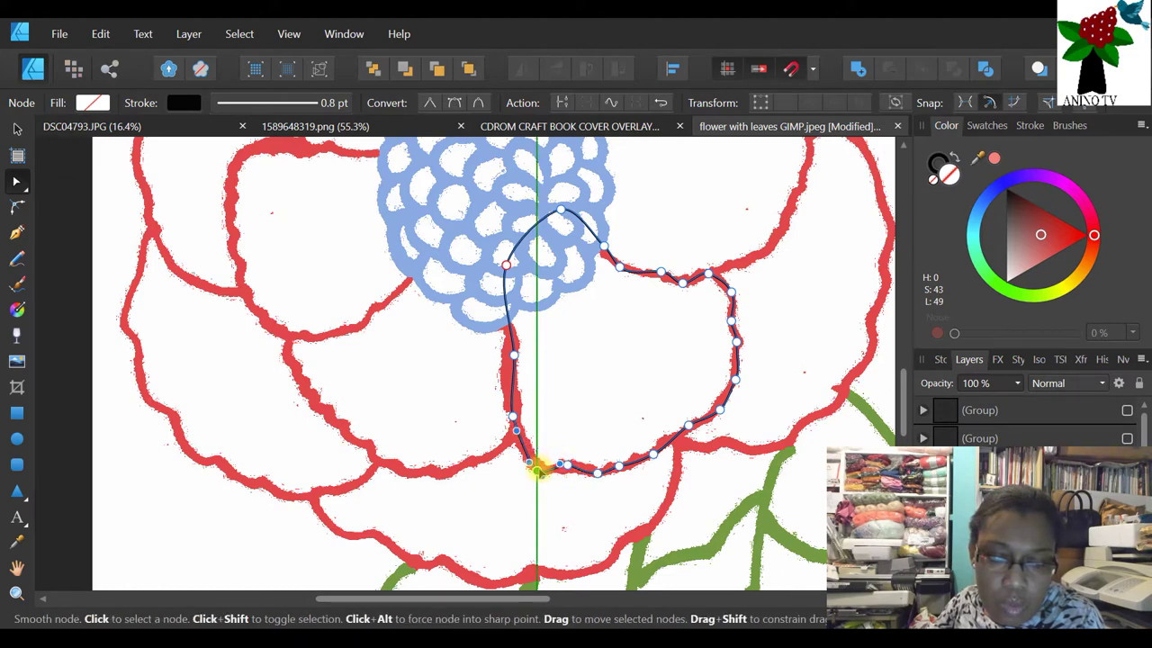
left_click_drag(518, 415, 522, 415)
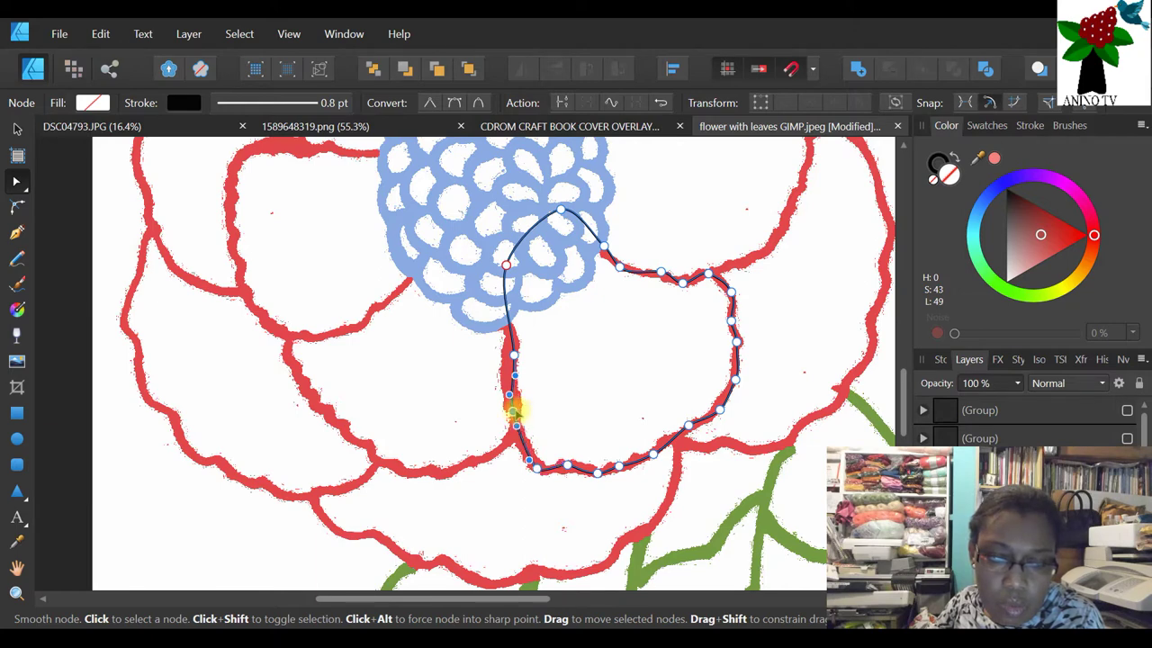
left_click(515, 357)
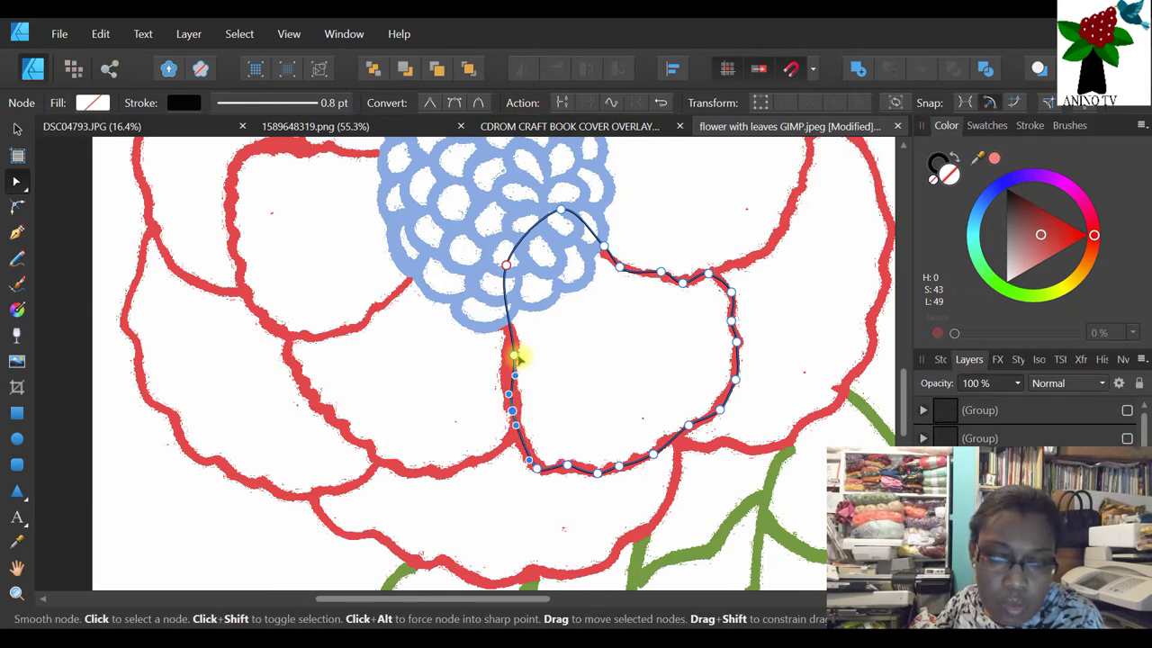
left_click(591, 340)
scroll(501, 372, "down", 2)
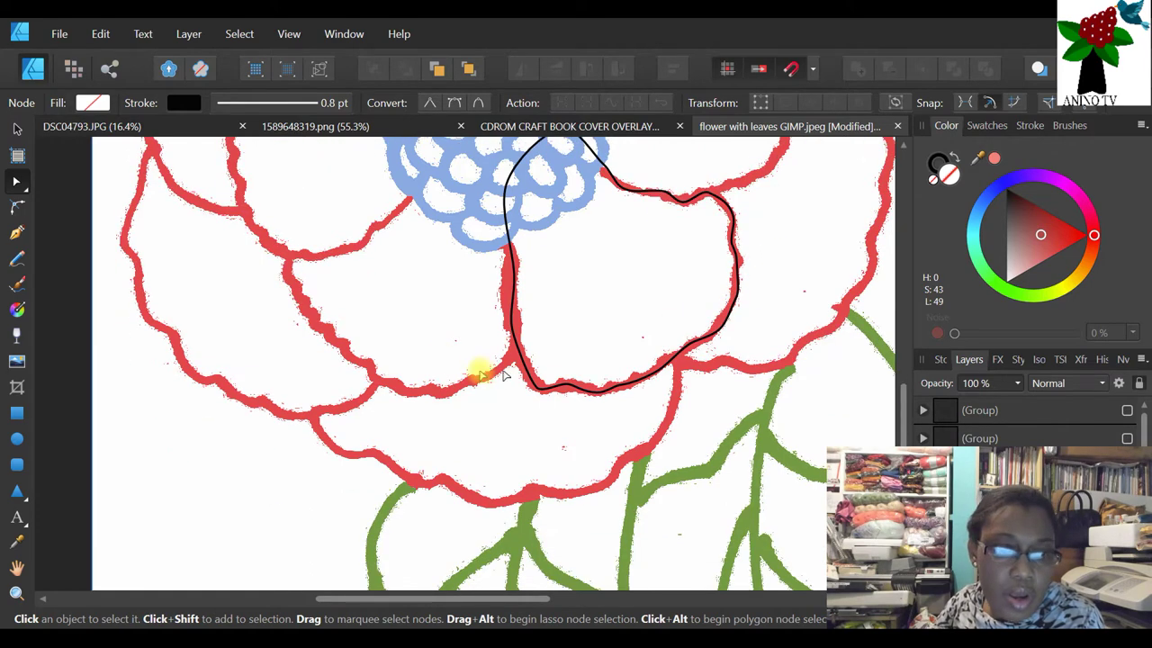
- Undo to move the finished lower-petal outline out of view
scroll(456, 316, "up", 3)
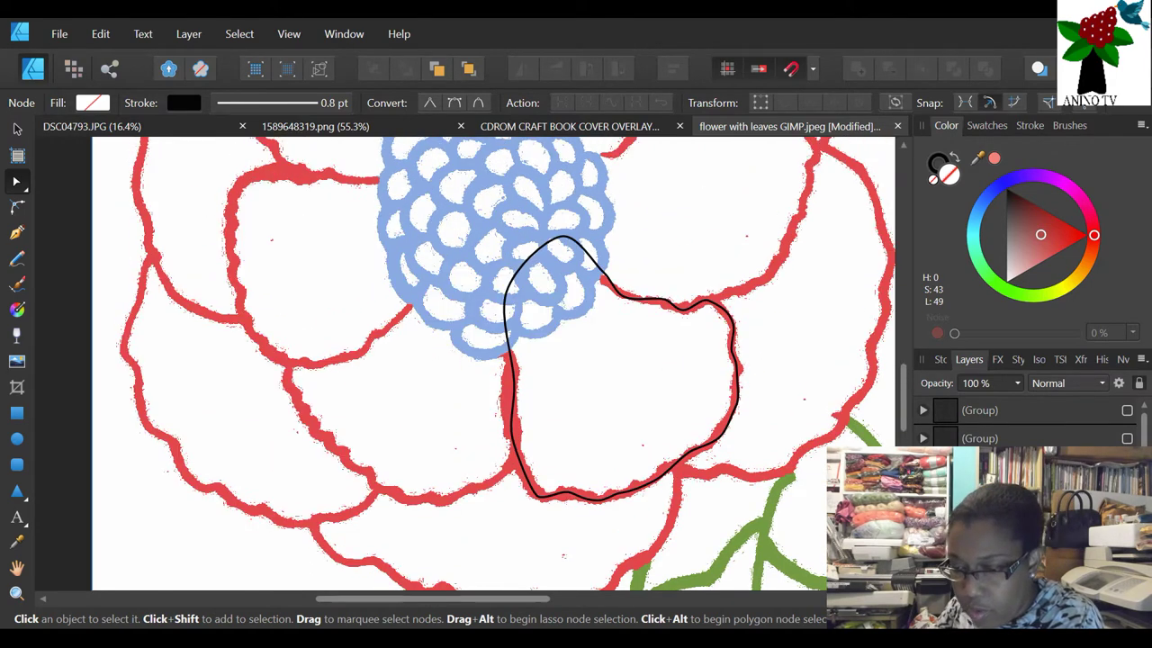
key("ctrl+z")
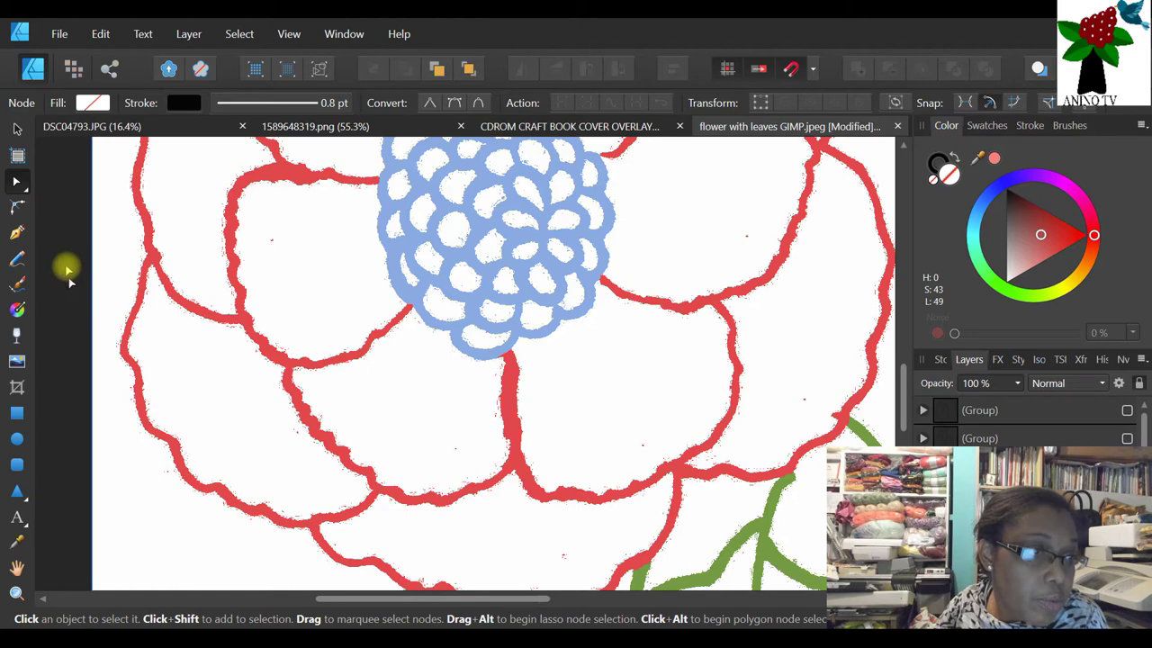
left_click(15, 221)
- With the Pen tool, trace the lower-left petal's upper and left edges from the centre
key("p")
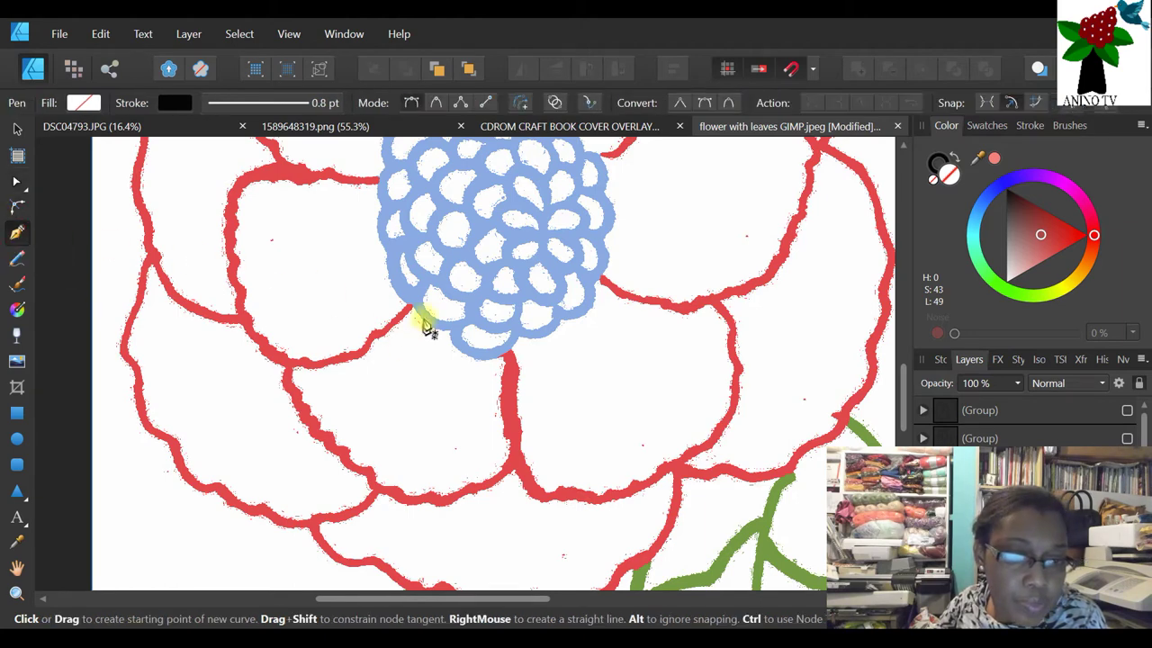
left_click(435, 280)
left_click(391, 312)
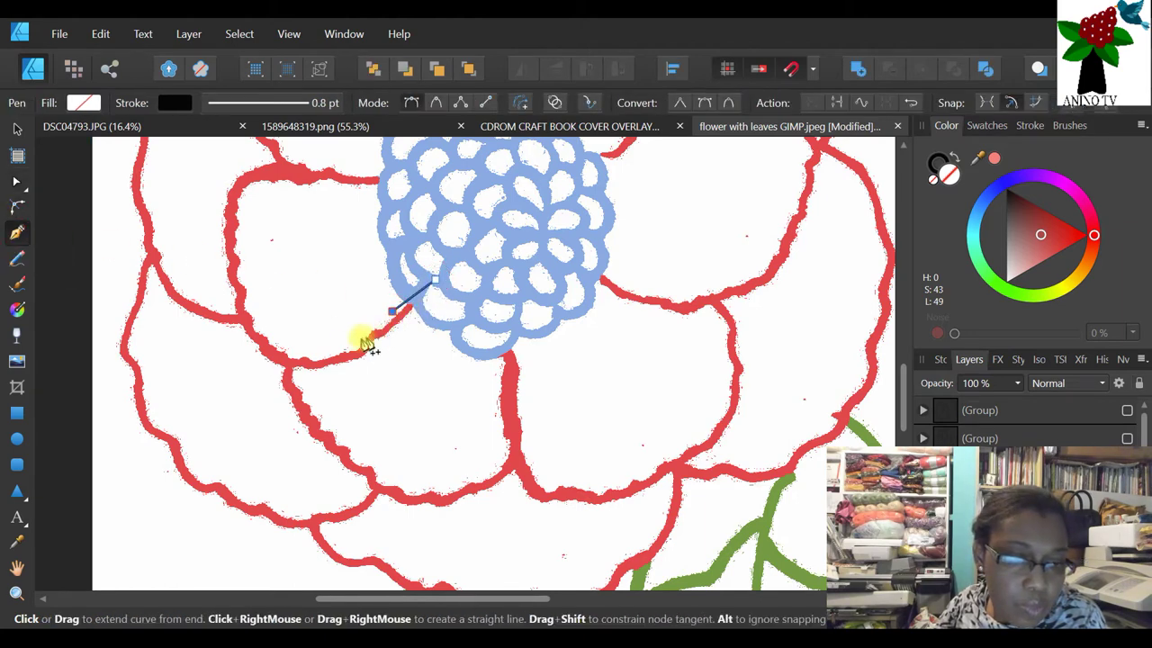
left_click(337, 358)
left_click(299, 361)
left_click(289, 383)
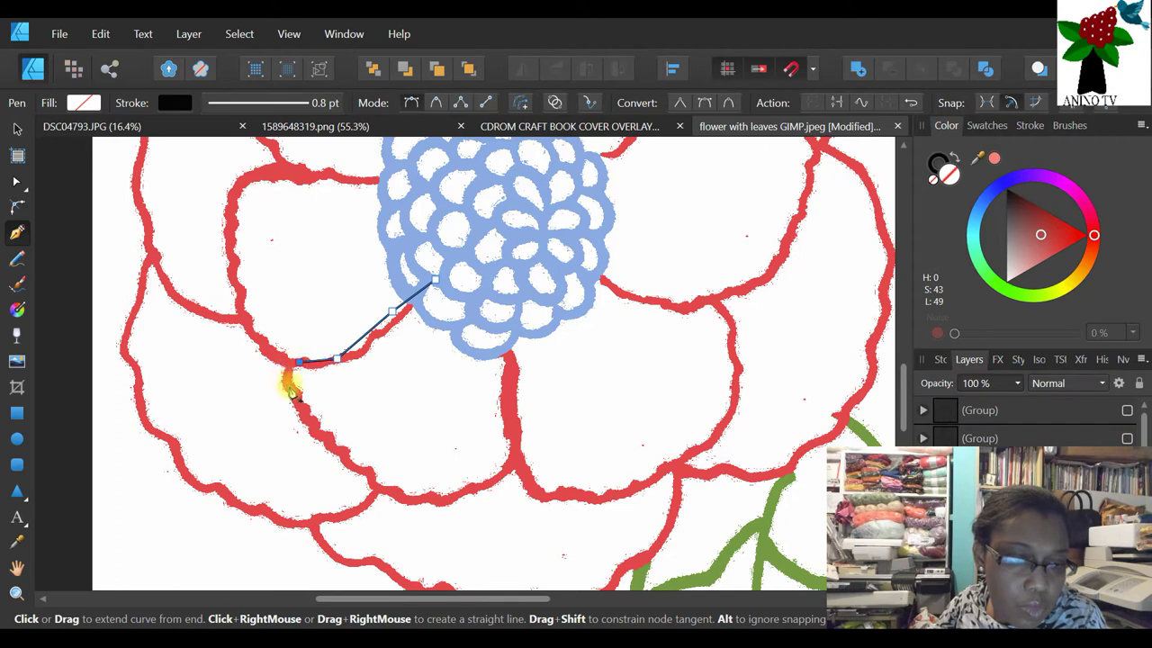
left_click(313, 427)
left_click(339, 452)
left_click(365, 479)
left_click(388, 489)
left_click(430, 500)
- Trace the bottom and right edges, peak inside the centre, close the path, and select all nodes
left_click(479, 488)
left_click(518, 461)
left_click(509, 389)
left_click(514, 352)
left_click(507, 290)
left_click(462, 245)
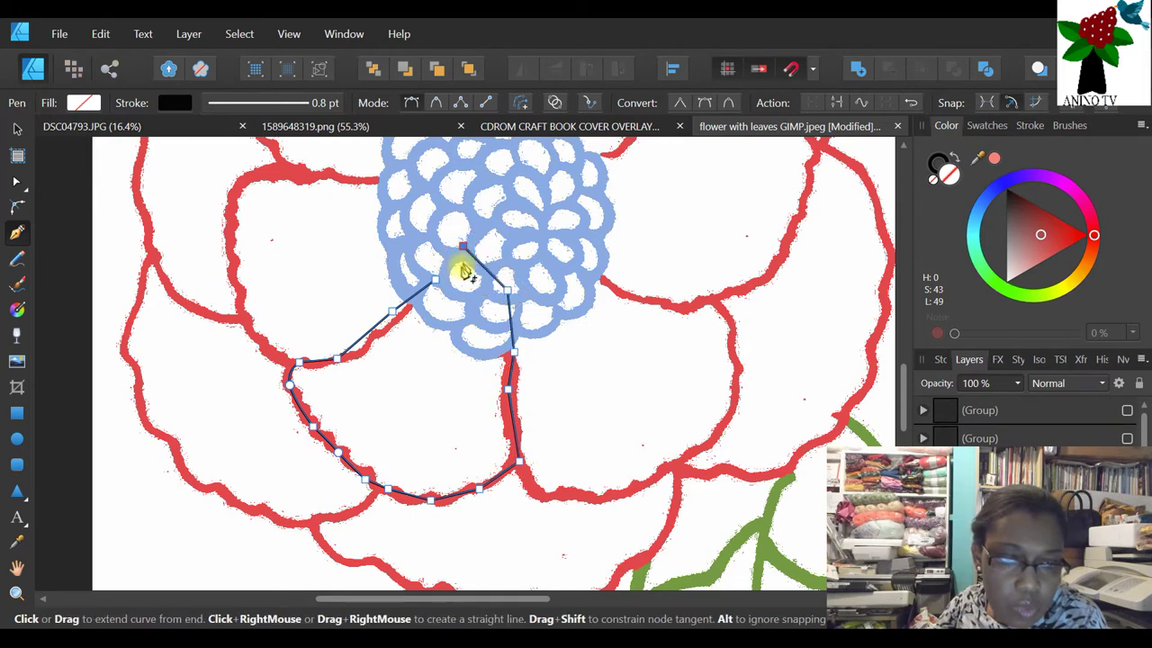
left_click(435, 279)
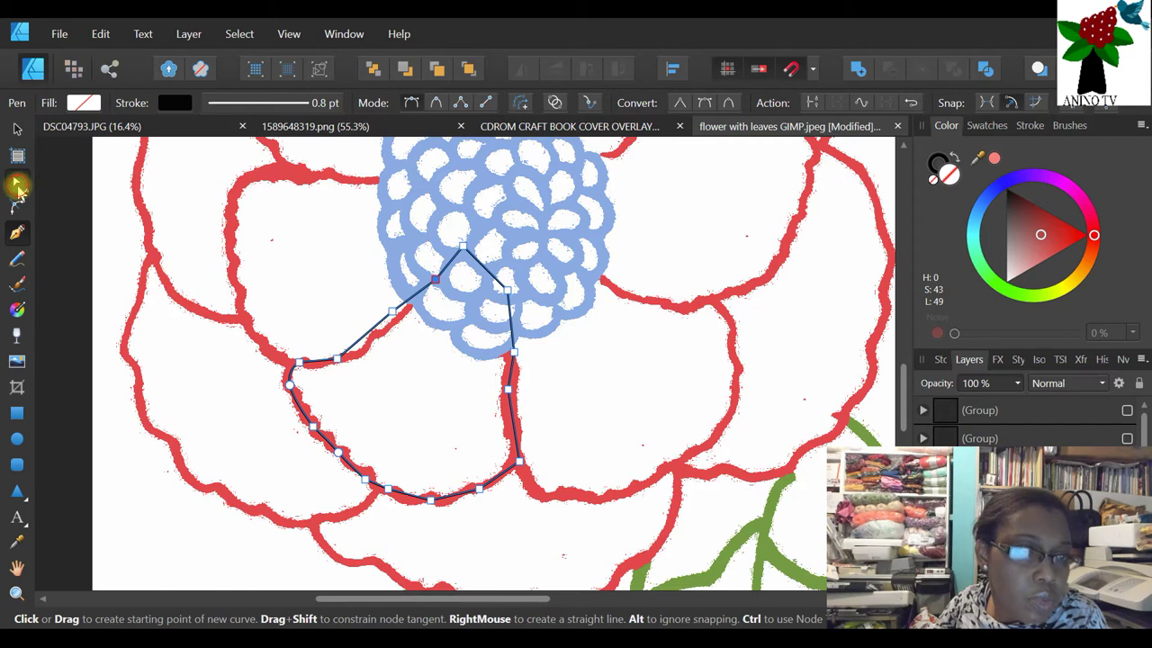
left_click(16, 181)
left_click_drag(253, 182, 601, 573)
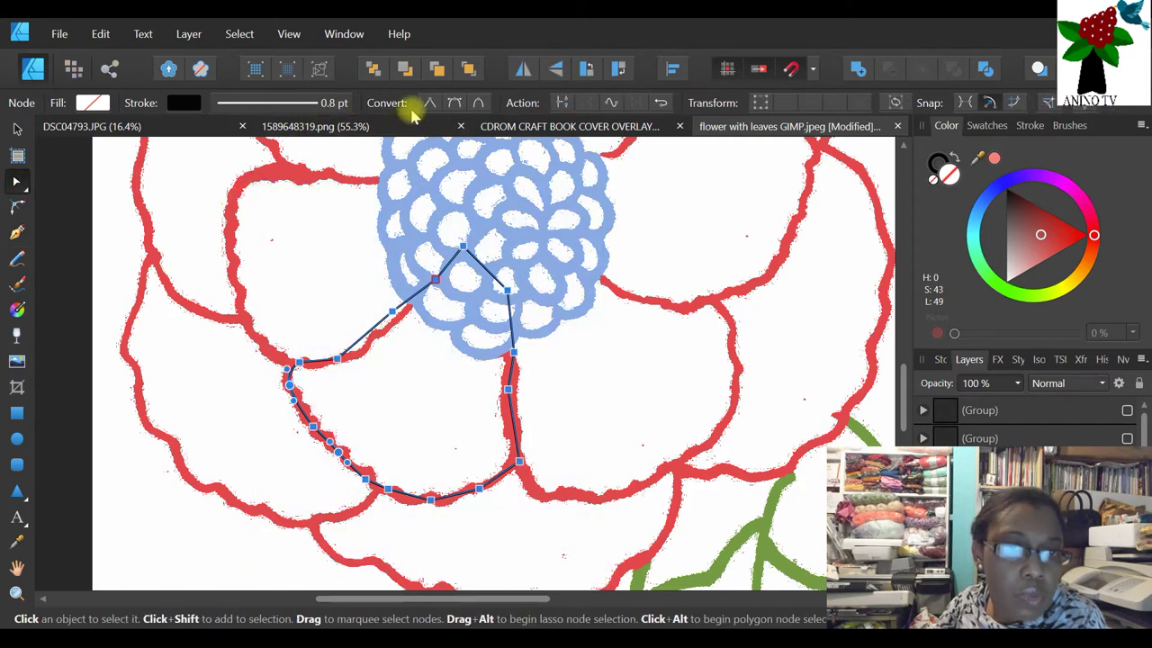
- Convert the lower-left outline to smooth and fit its upper-left curve to the red edge
left_click(454, 103)
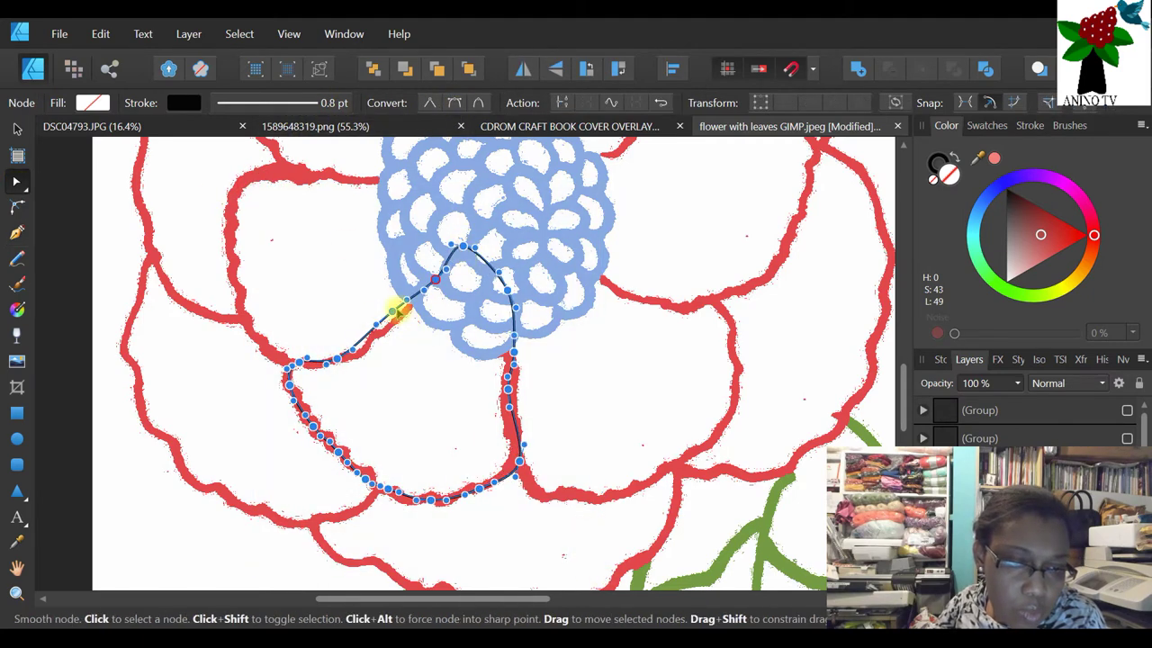
key("Escape")
left_click(393, 313)
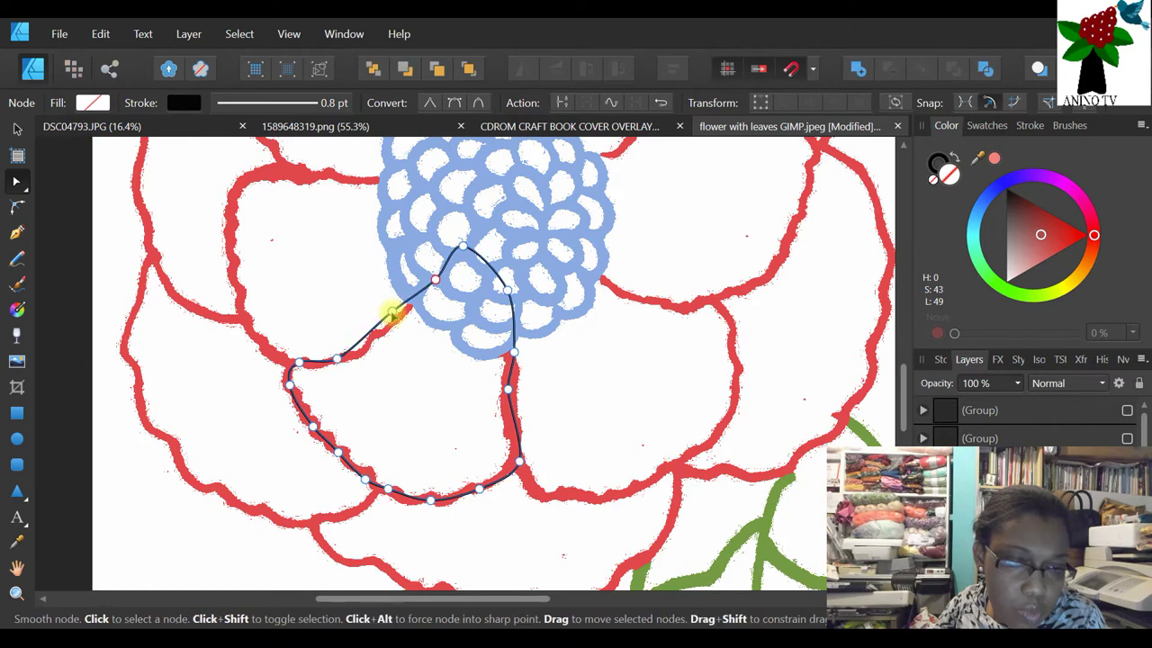
left_click(348, 354)
left_click(378, 336)
left_click_drag(394, 321, 403, 318)
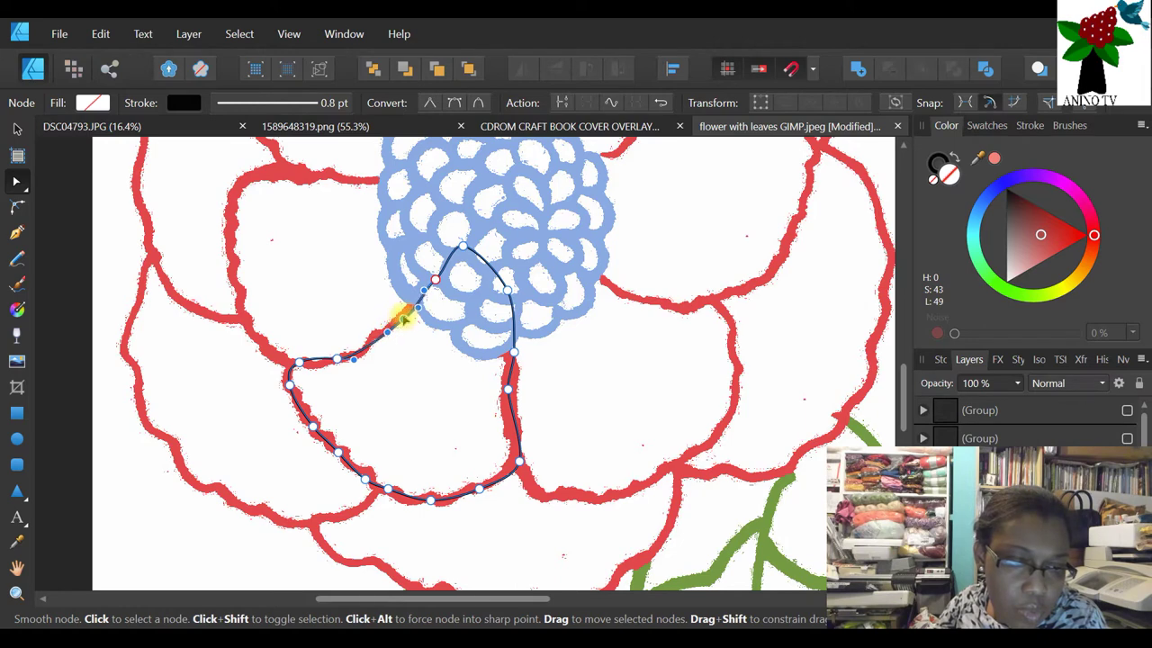
key("Escape")
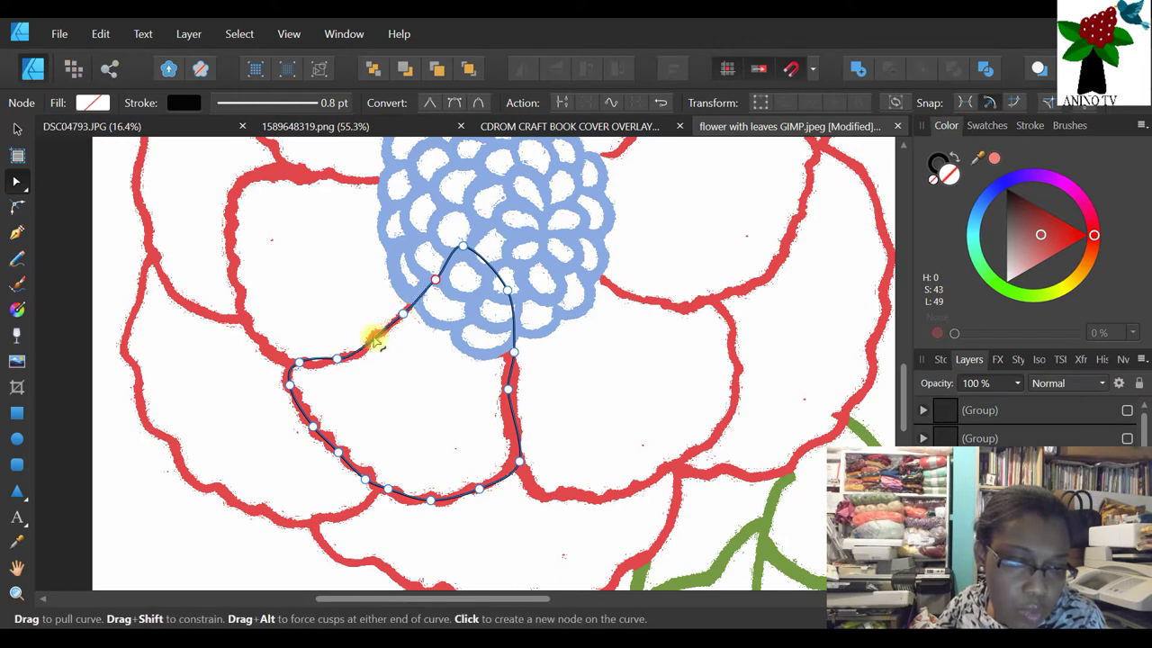
left_click(376, 338)
mouse_move(373, 335)
left_mouse_down()
mouse_move(386, 326)
mouse_move(364, 336)
left_mouse_up()
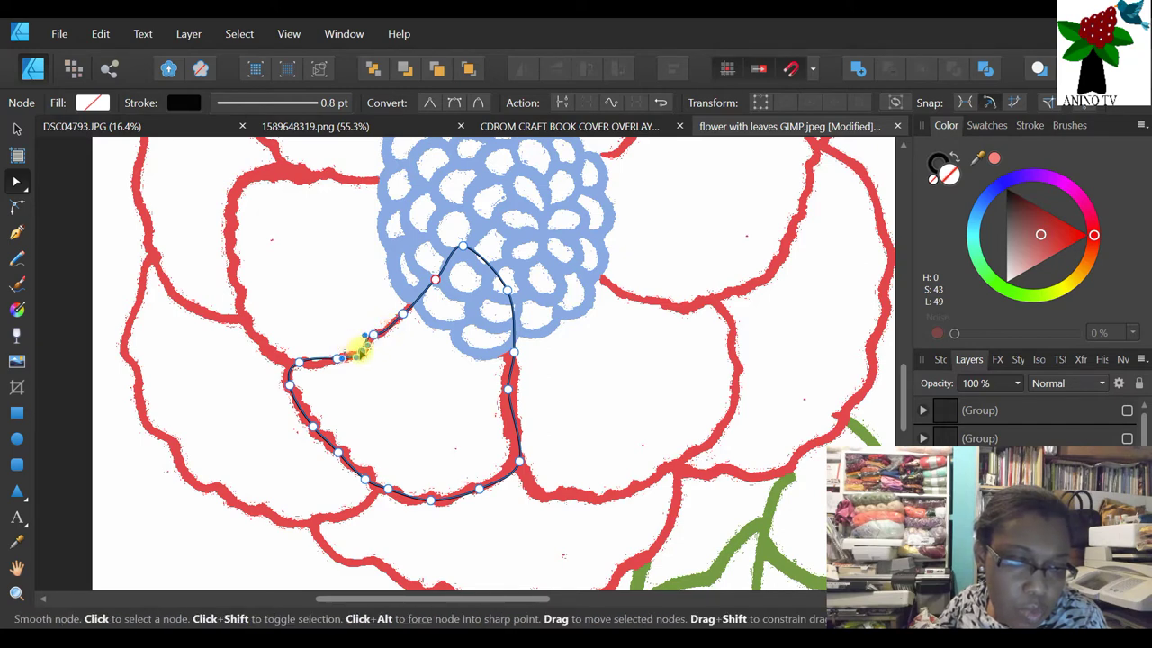
- Add and adjust nodes along the petal's left side and bottom edge
left_click(300, 361)
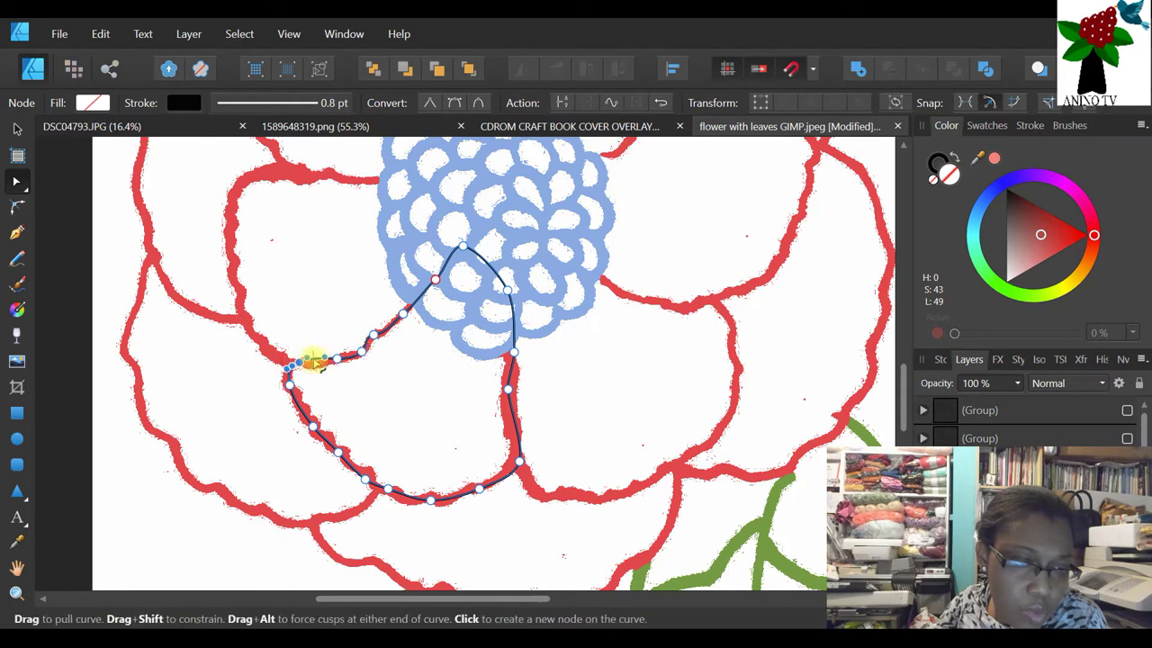
left_click(300, 405)
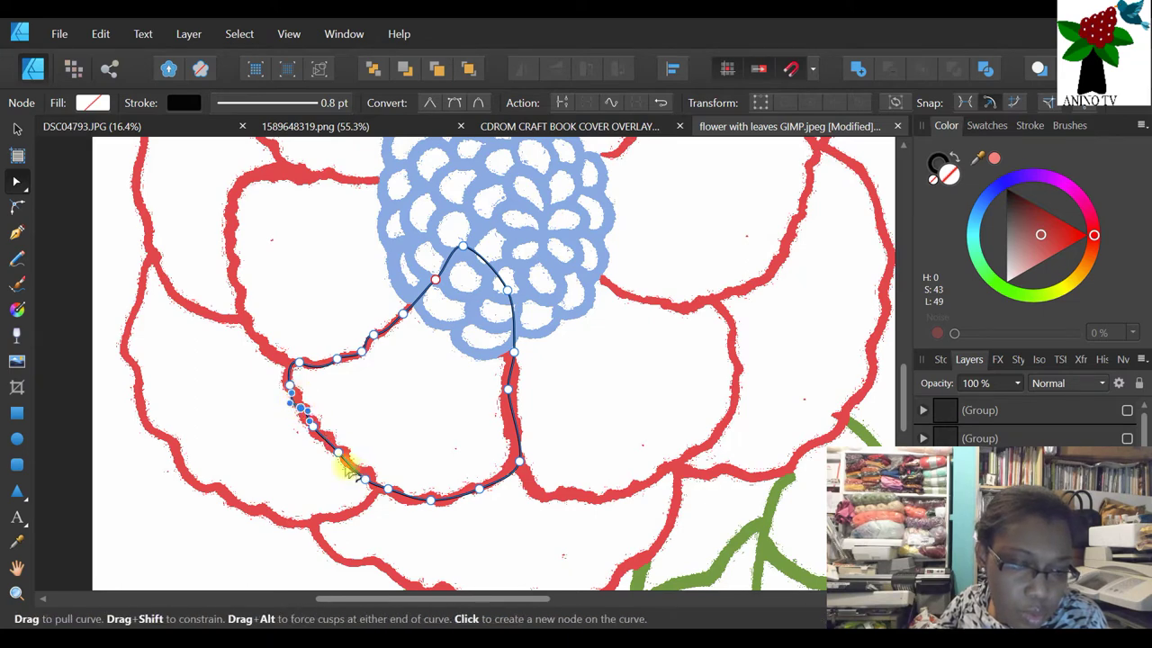
left_click(334, 444)
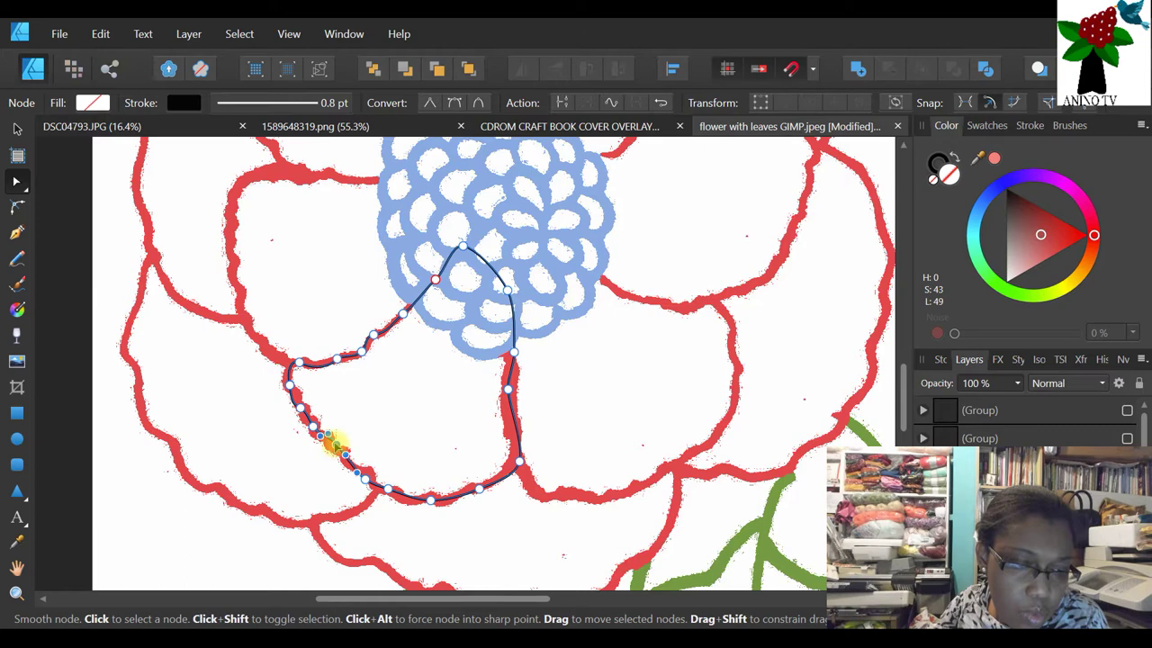
left_click(340, 455)
left_click(343, 458)
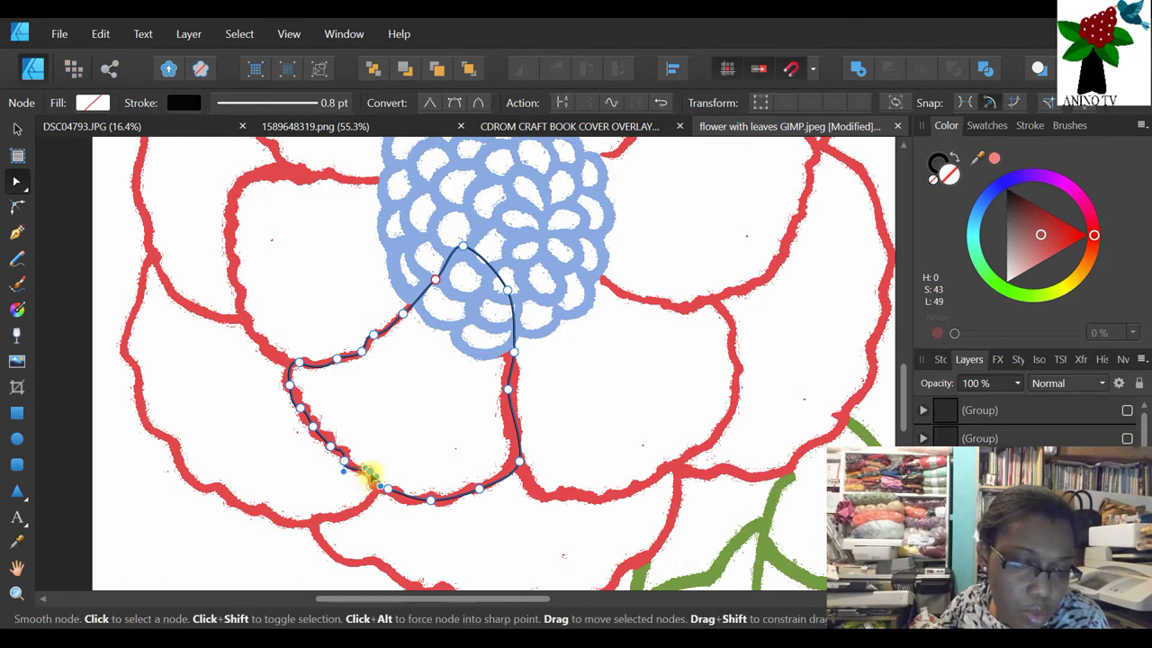
left_click(378, 474)
left_click(388, 496)
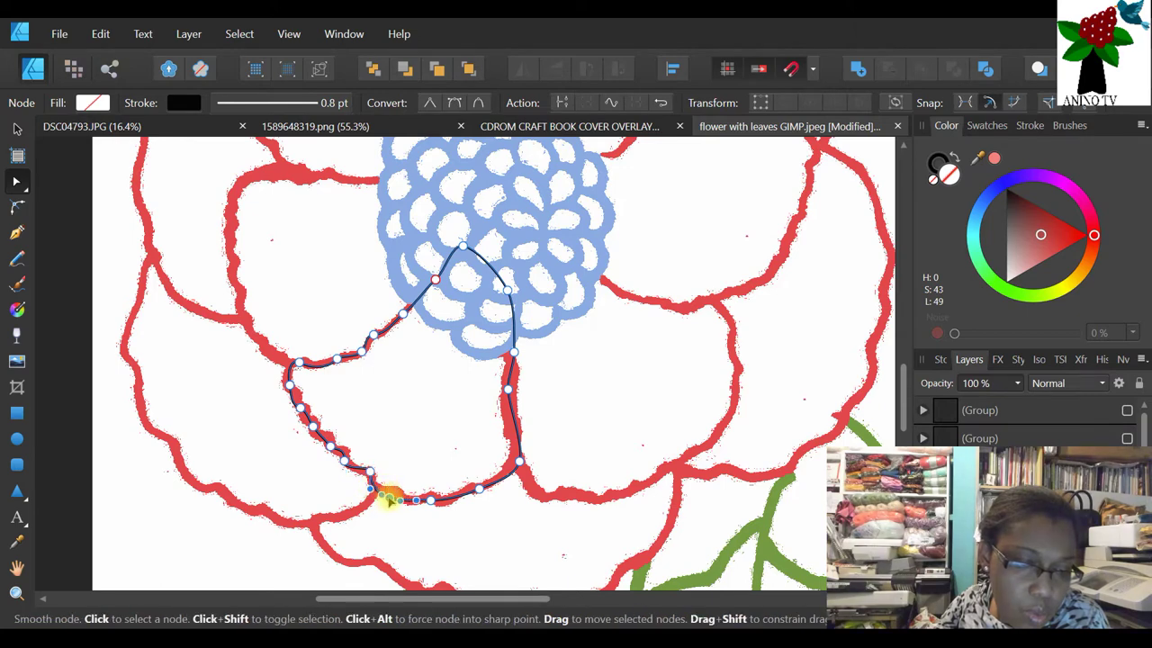
left_click(449, 497)
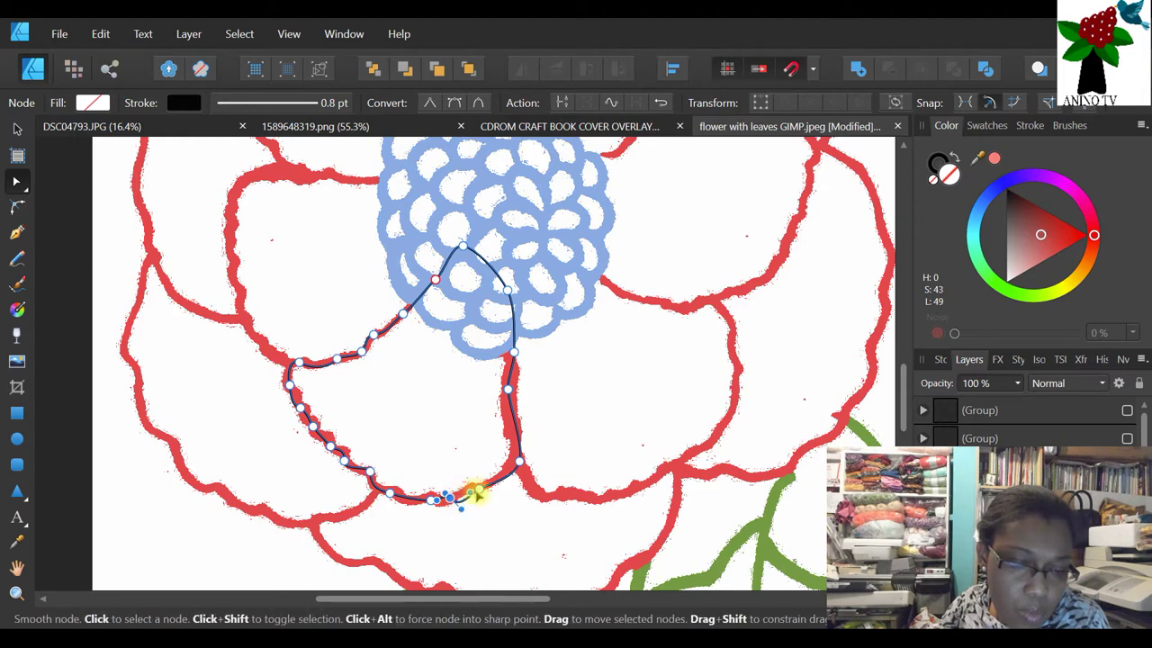
left_click(473, 489)
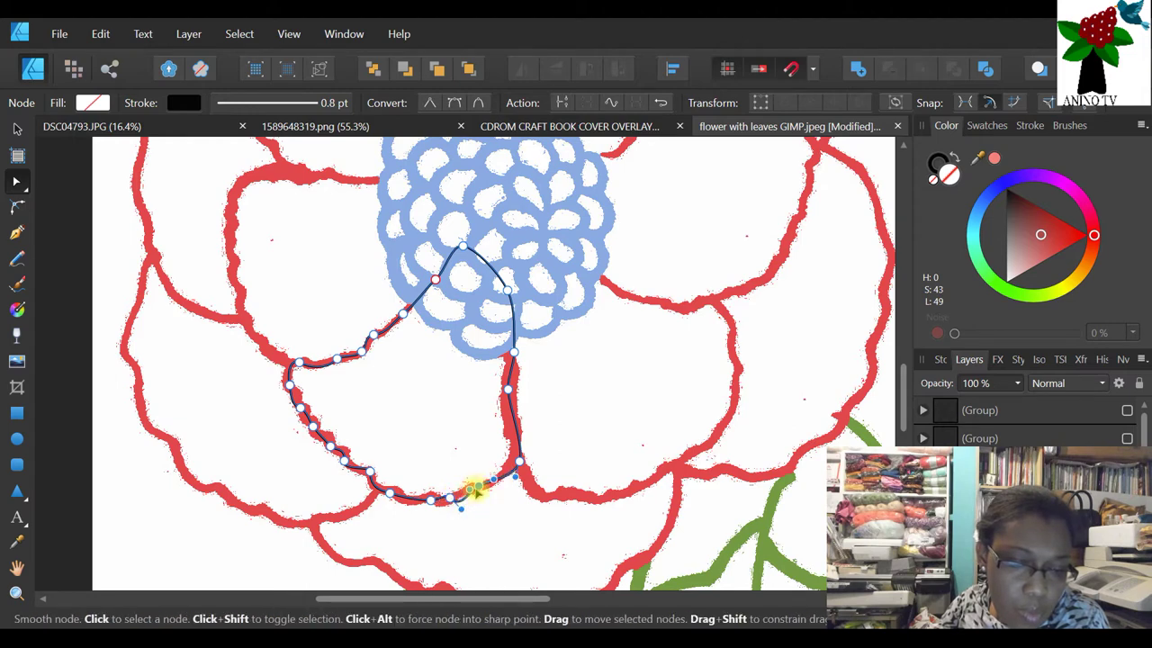
- Refine the bottom-right nodes, deselect, and undo to hide the finished outline
left_click(507, 479)
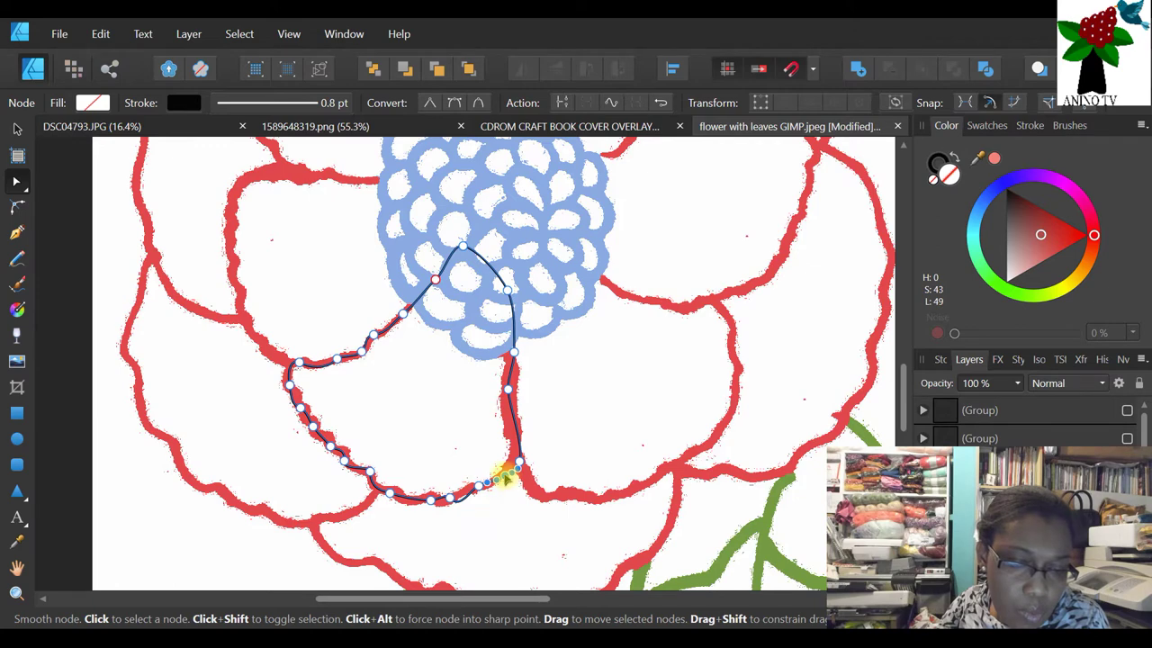
left_click_drag(500, 477, 450, 500)
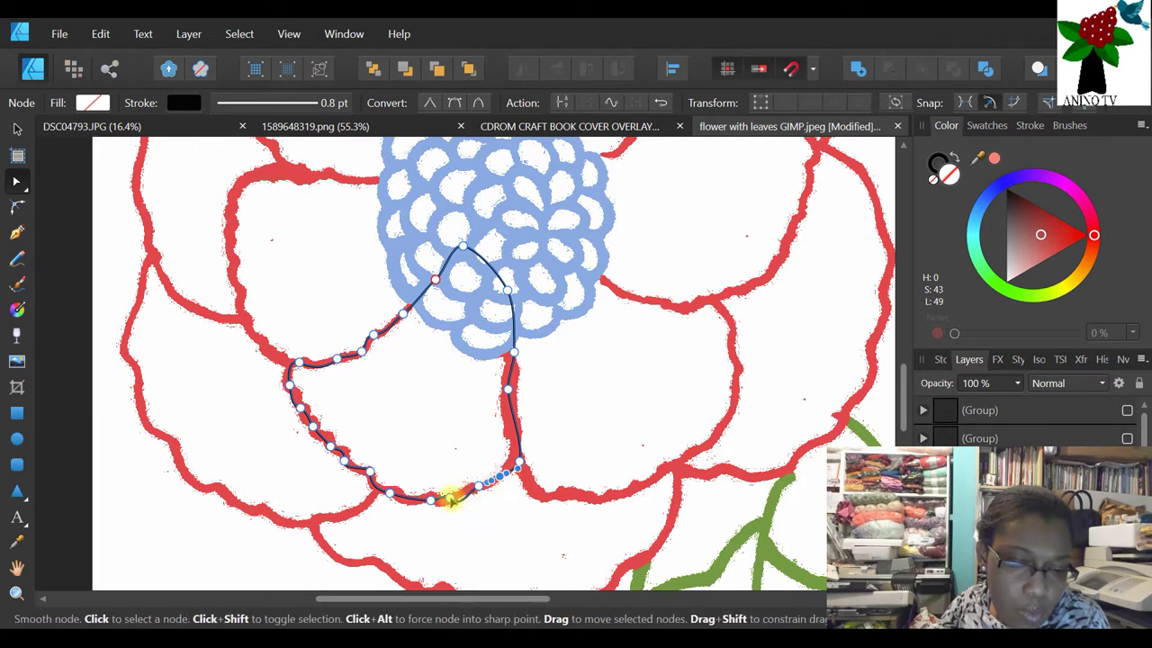
left_click(450, 498)
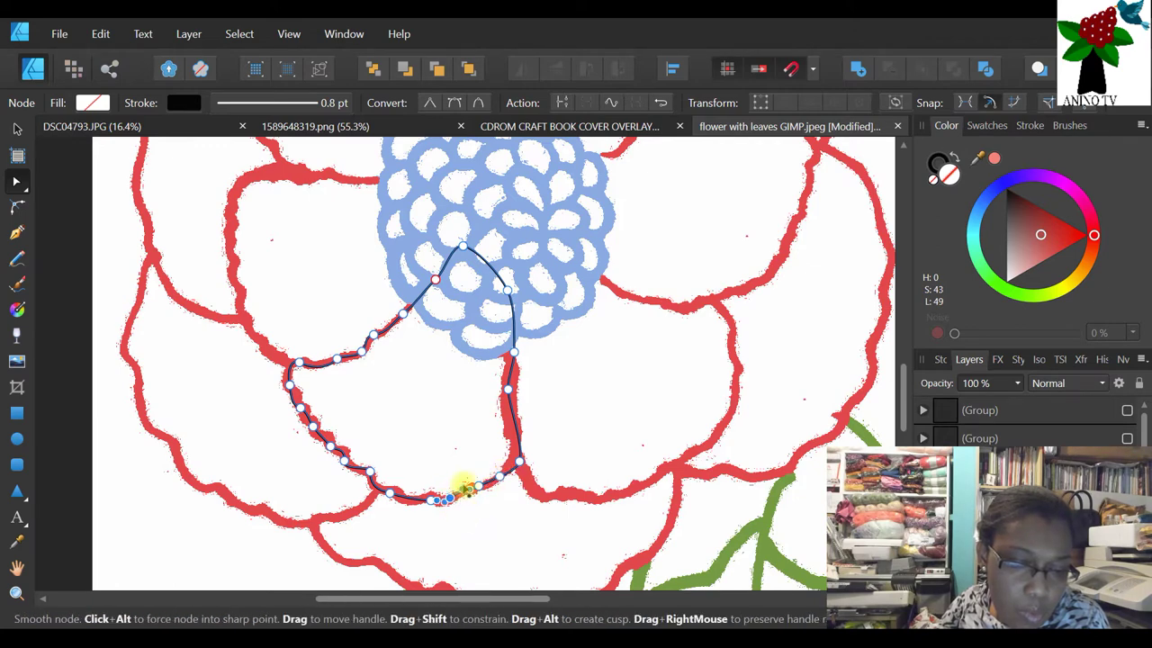
left_click(408, 497)
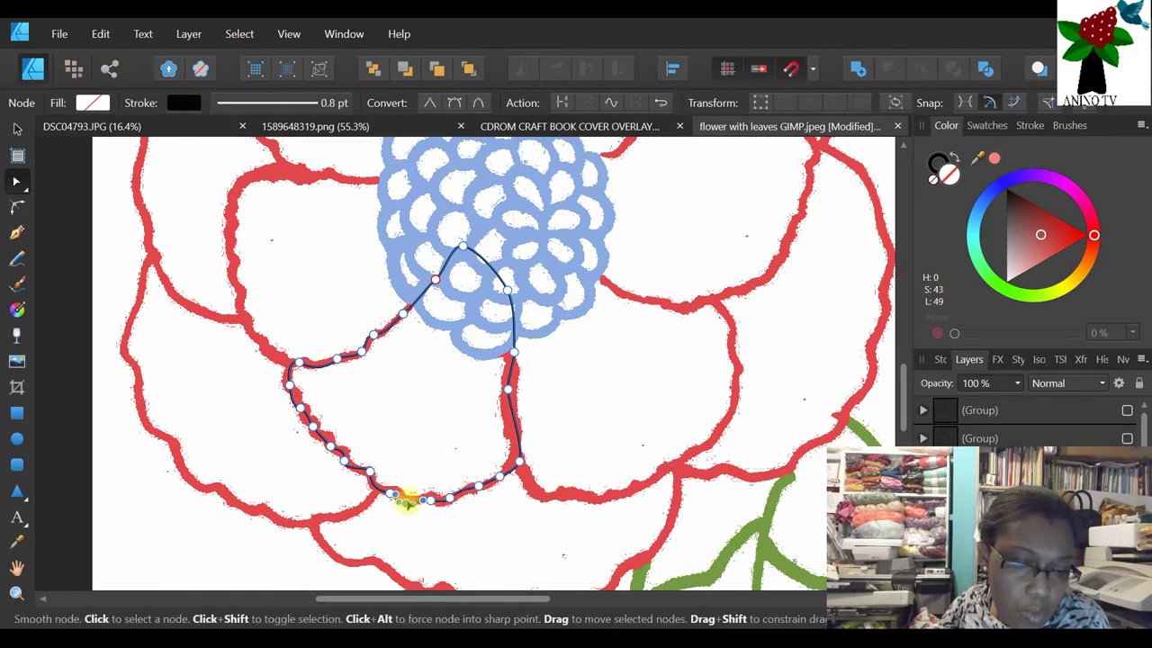
left_click(436, 478)
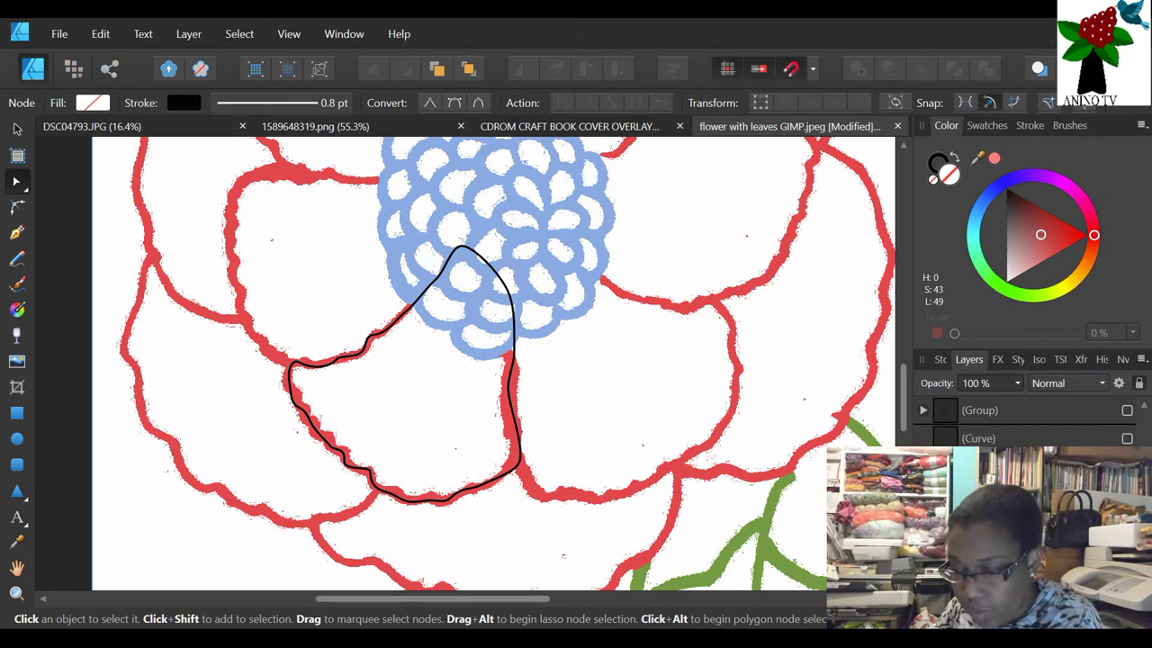
key("ctrl+z")
- With the Pen Tool, trace the left petal's upper and left red edges from the centre junction
scroll(206, 390, "up", 3)
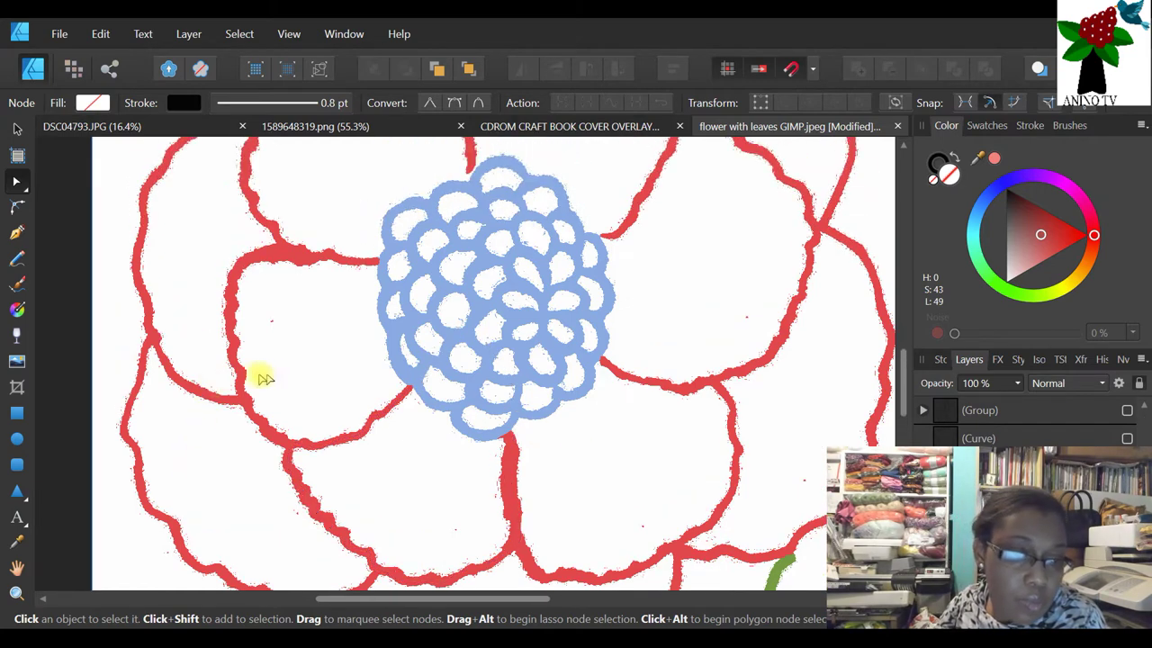
left_click(16, 232)
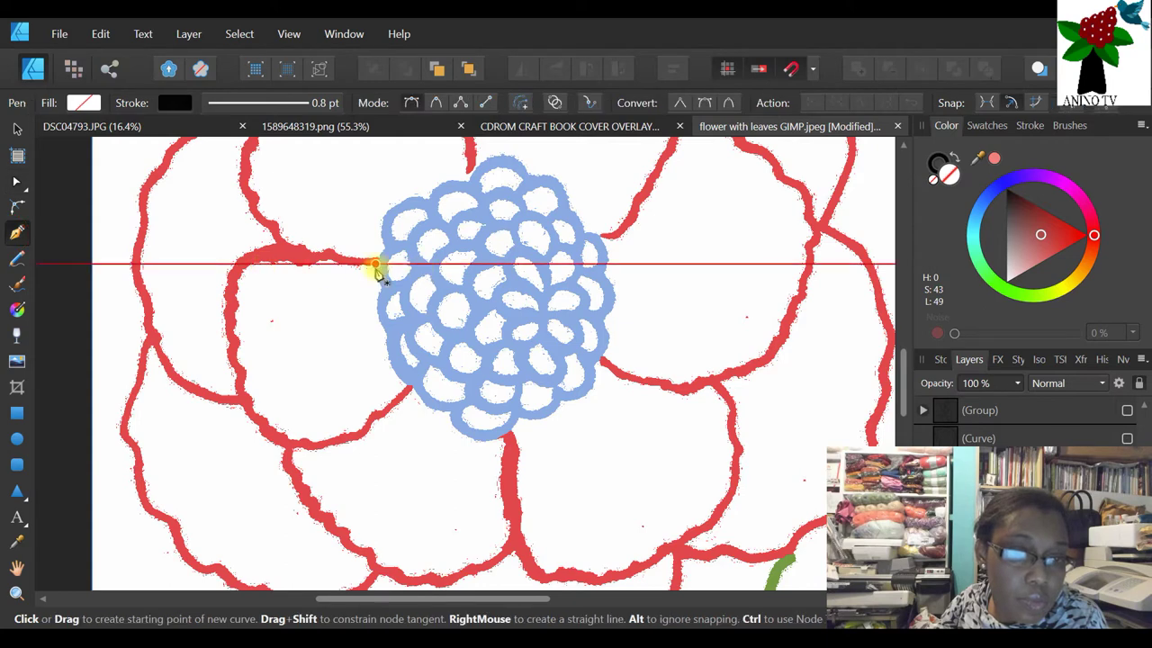
left_click(413, 266)
left_click(356, 262)
left_click(324, 251)
left_click(296, 251)
left_click(266, 250)
left_click(236, 264)
left_click(227, 286)
left_click(230, 306)
left_click(230, 326)
- Continue the outline around the petal's lower corner and rightward along its bottom edge
left_click(231, 349)
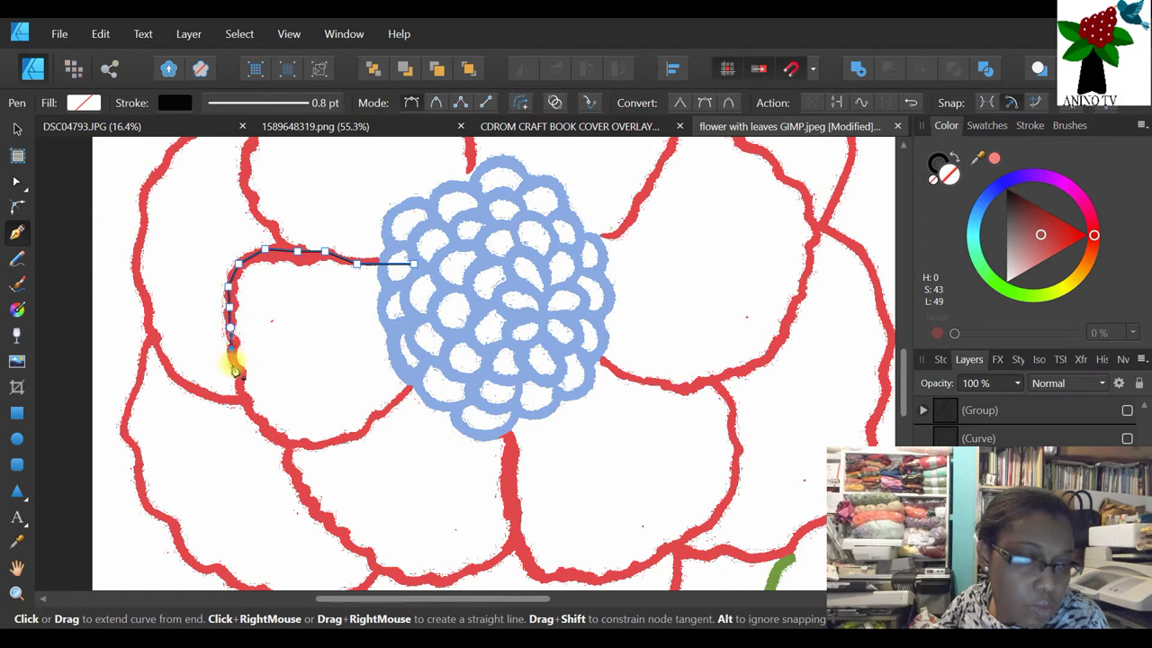
left_click(239, 369)
left_click(239, 393)
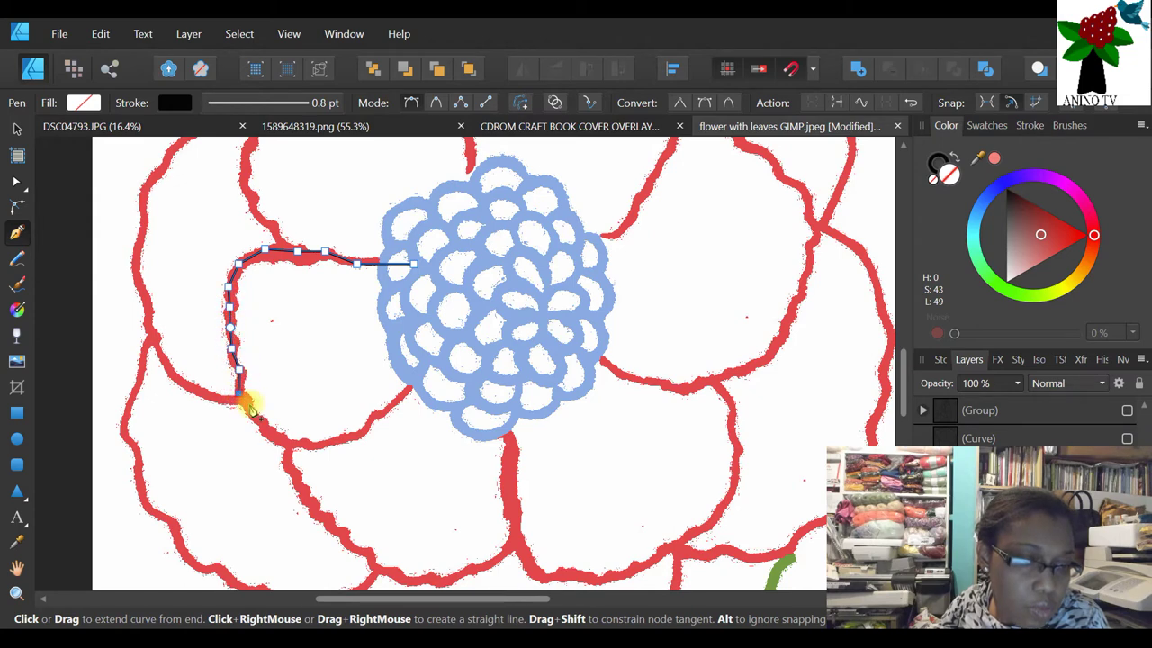
left_click(250, 403)
left_click(262, 420)
left_click(270, 429)
left_click(290, 441)
left_click(308, 442)
left_click(321, 441)
left_click(339, 441)
- Carry the outline up through the blue centre, close it on its start node, and marquee-select its nodes
left_click(360, 431)
left_click(374, 413)
left_click(389, 404)
left_click(404, 394)
left_click(415, 377)
left_click(444, 331)
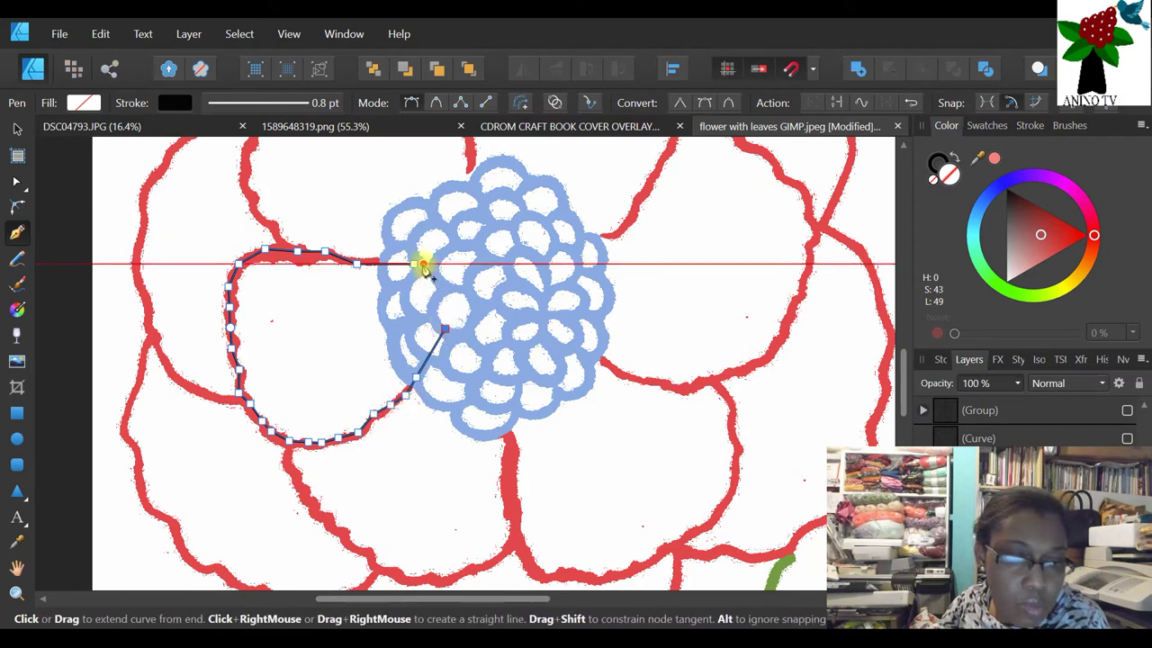
left_click(448, 292)
left_click(414, 263)
left_click(18, 183)
left_click_drag(110, 180, 517, 484)
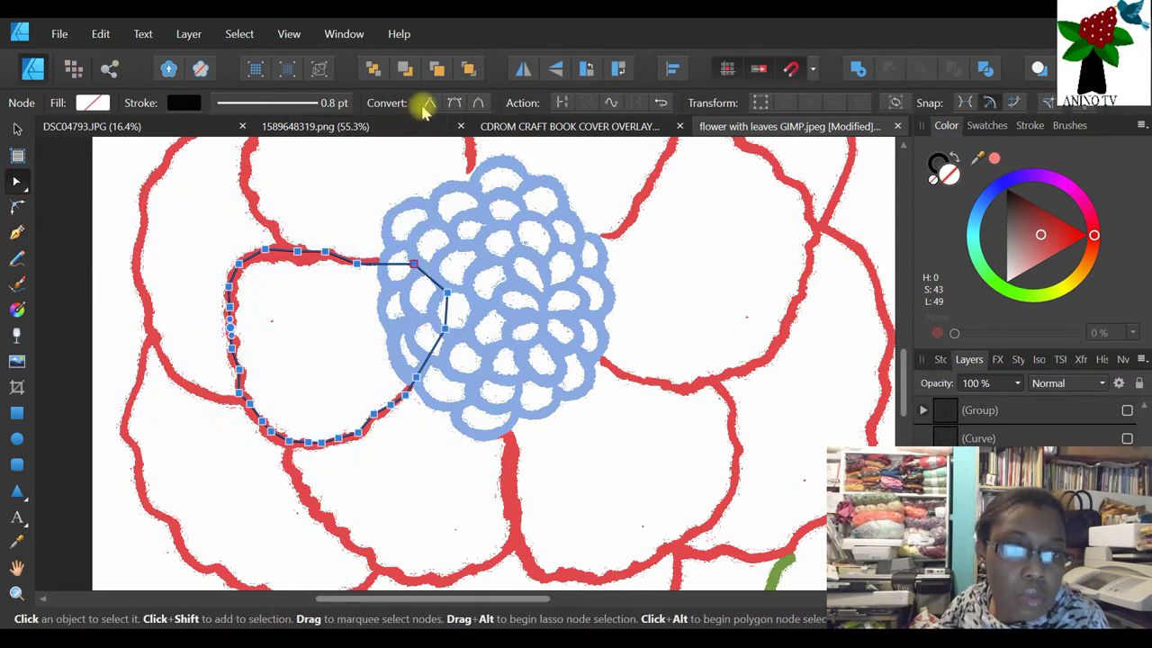
- Convert the left petal outline's nodes to smooth, reshaping its top curve and upper-left node onto the red edge
left_click(454, 102)
left_click(462, 381)
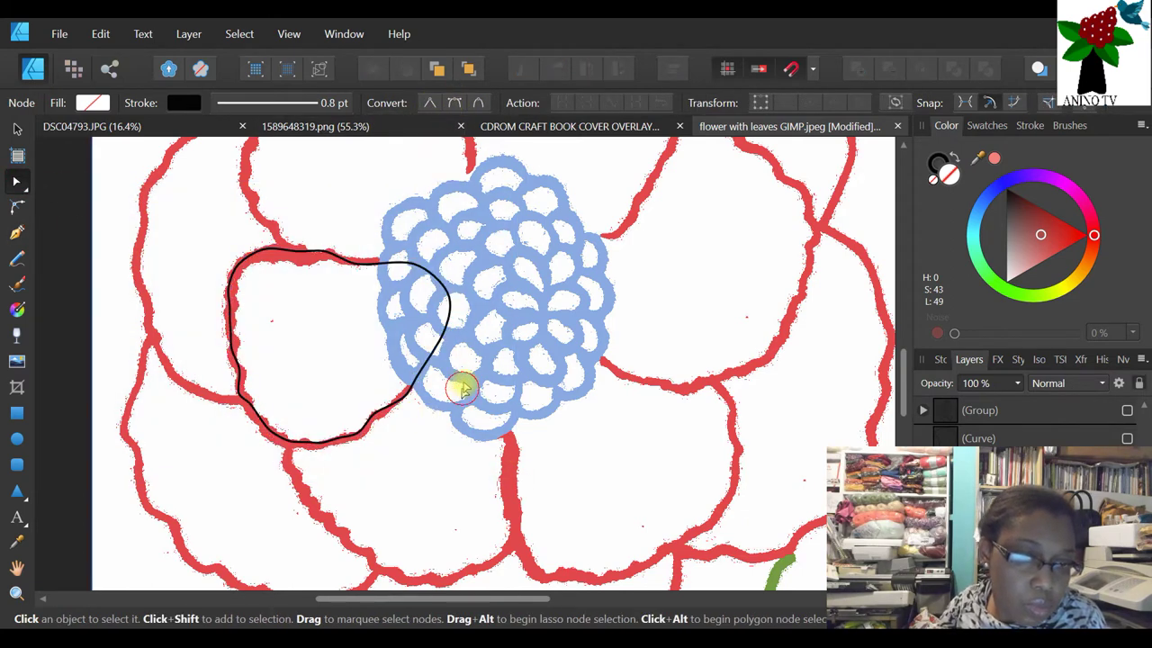
left_click(332, 258)
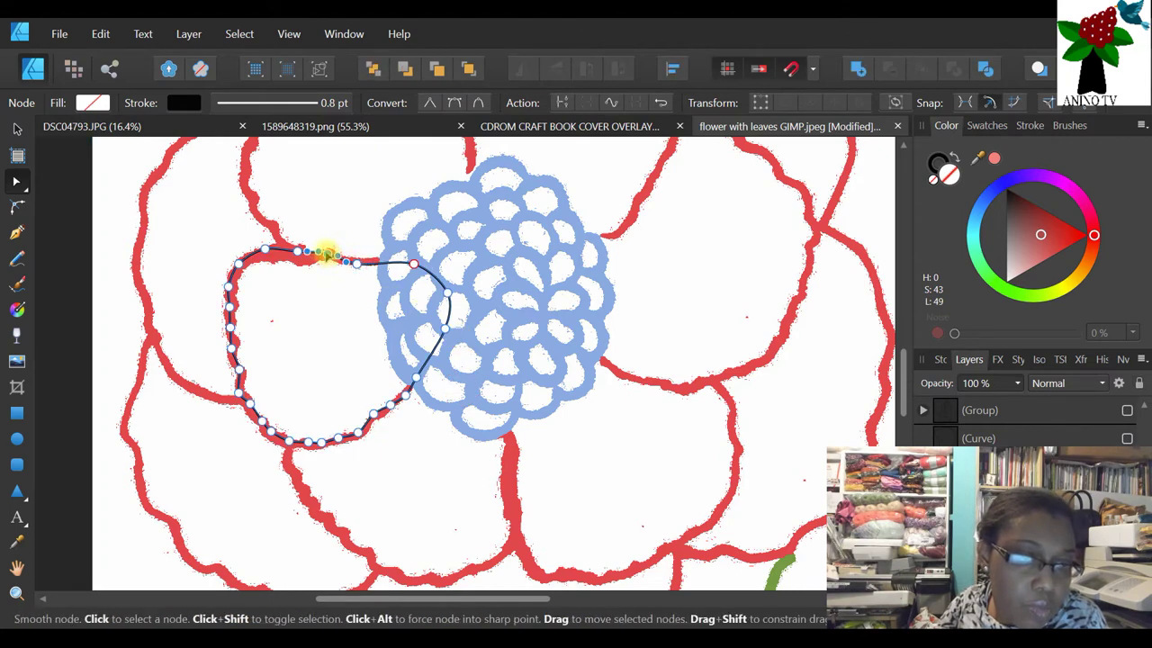
left_click_drag(322, 260, 281, 263)
left_click(274, 245)
left_click(239, 271)
left_click_drag(236, 268, 240, 292)
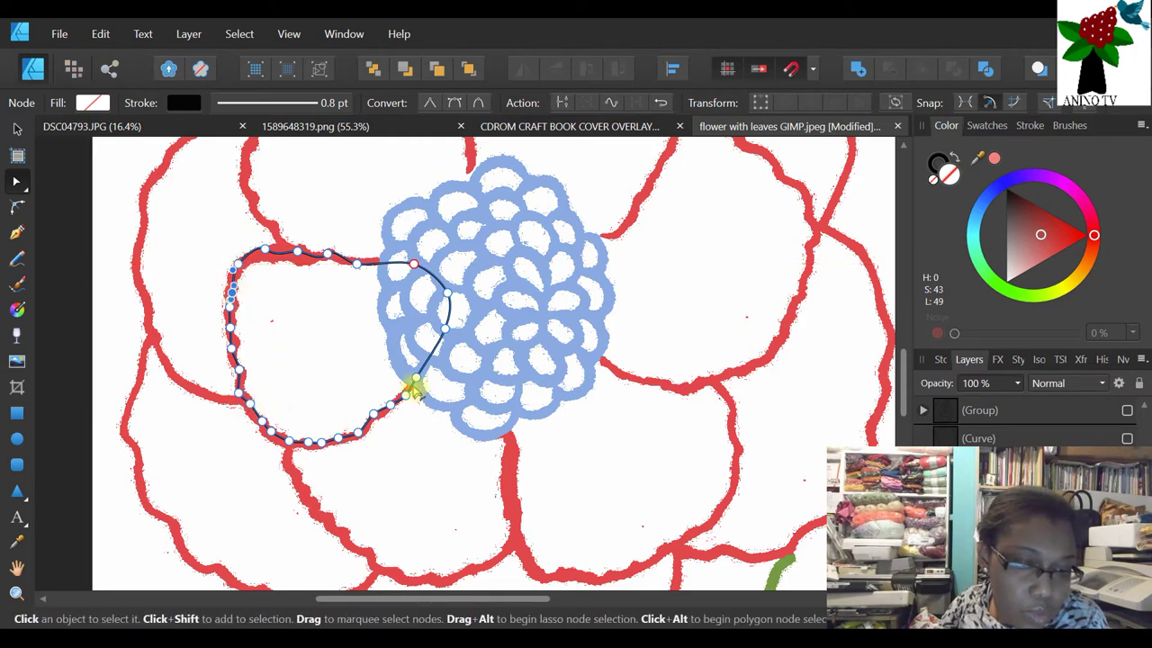
left_click(531, 384)
- With the Pen Tool, start a curve in the blue centre and trace left along the upper-left petal's lower edge
scroll(441, 367, "up", 5)
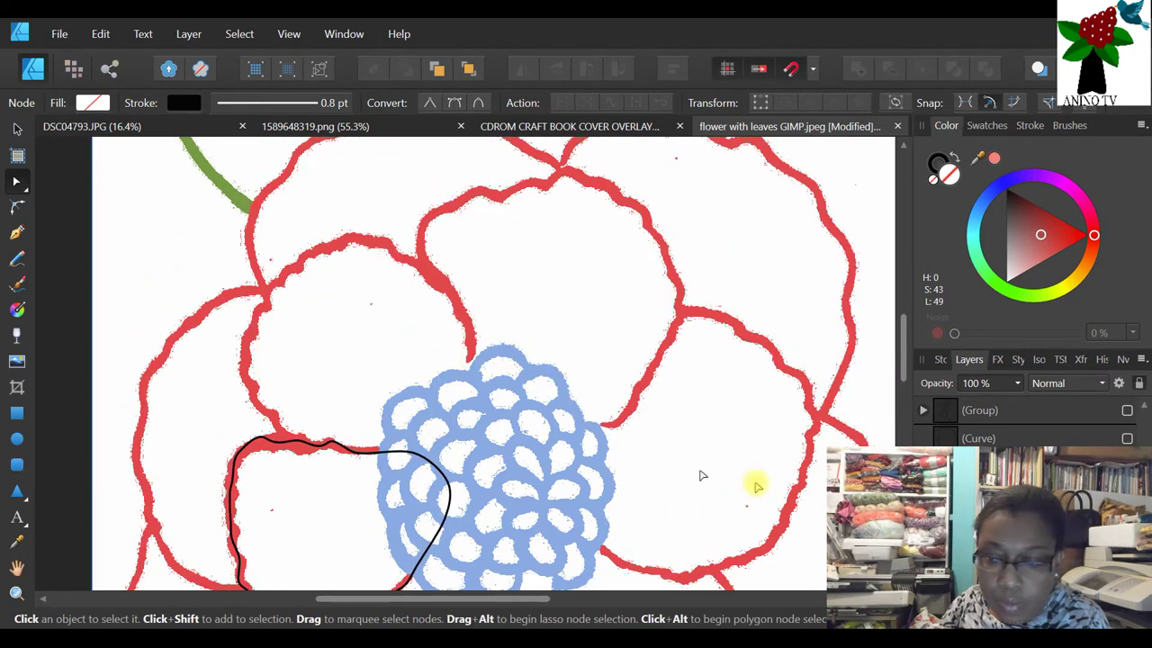
left_click(16, 232)
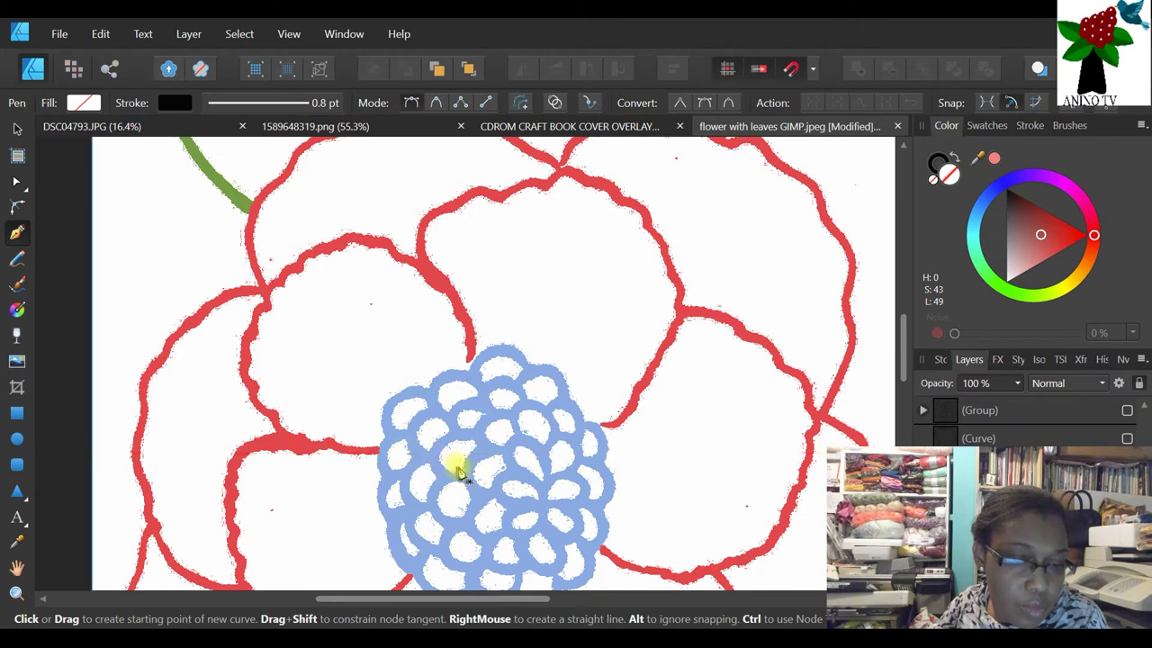
left_click_drag(456, 440, 411, 463)
left_click(371, 450)
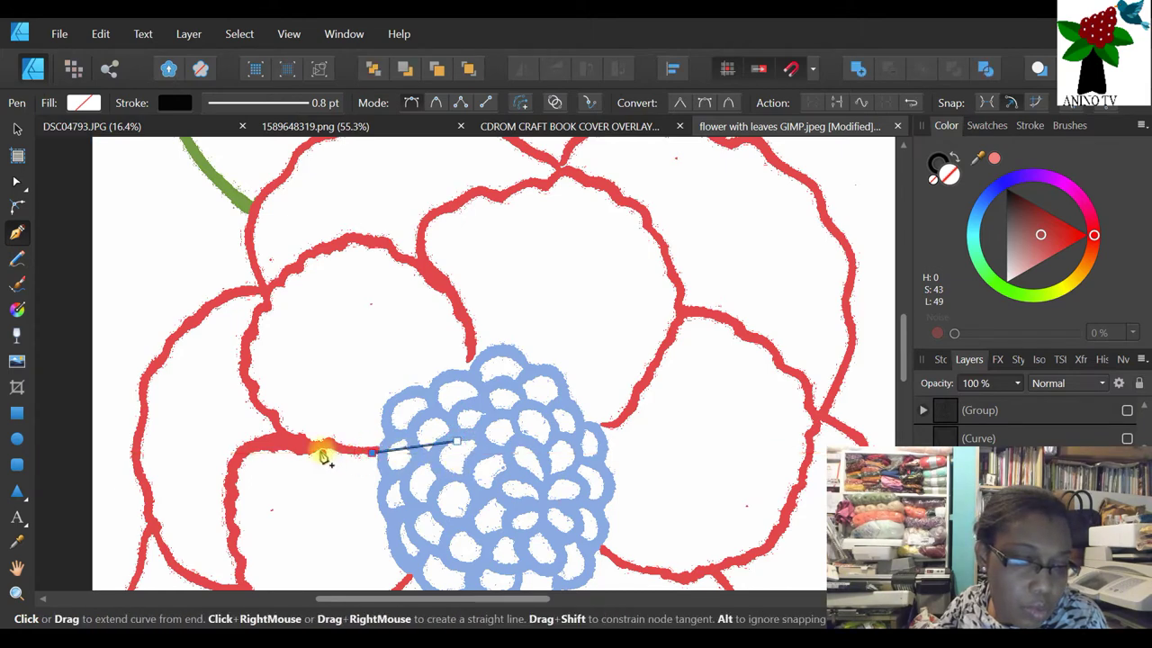
left_click(336, 442)
left_click(320, 441)
left_click(303, 442)
left_click(281, 435)
- Continue the outline up the petal's left edge toward its top
left_click(274, 418)
left_click(262, 401)
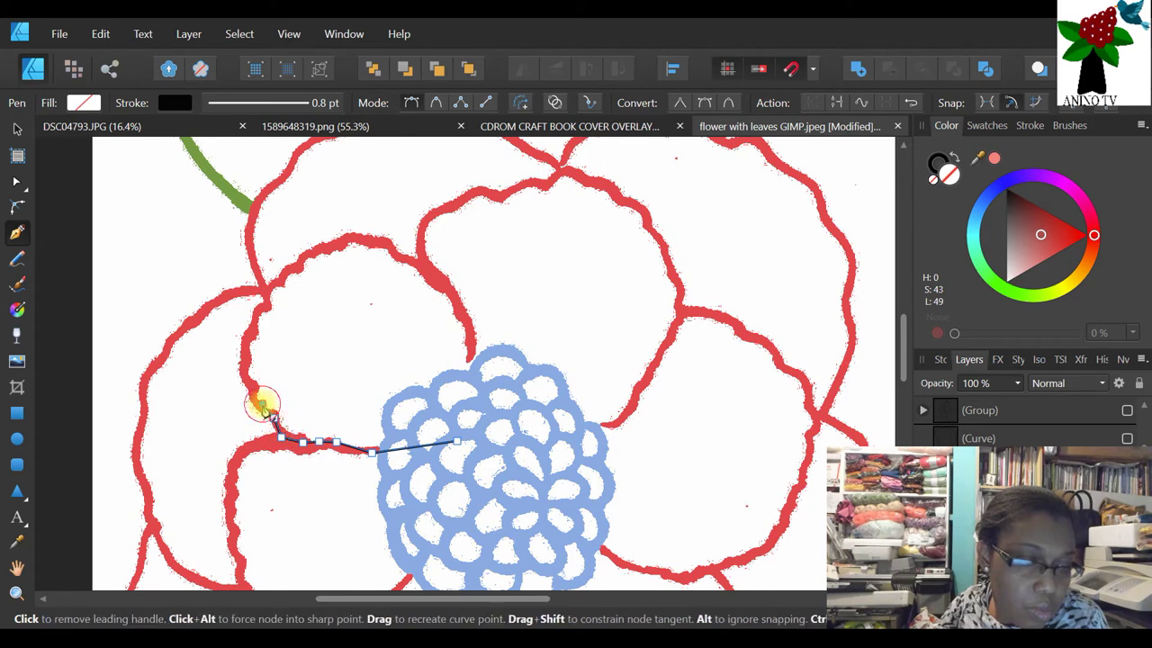
left_click(255, 392)
left_click(252, 379)
left_click(248, 369)
left_click(247, 356)
left_click(247, 330)
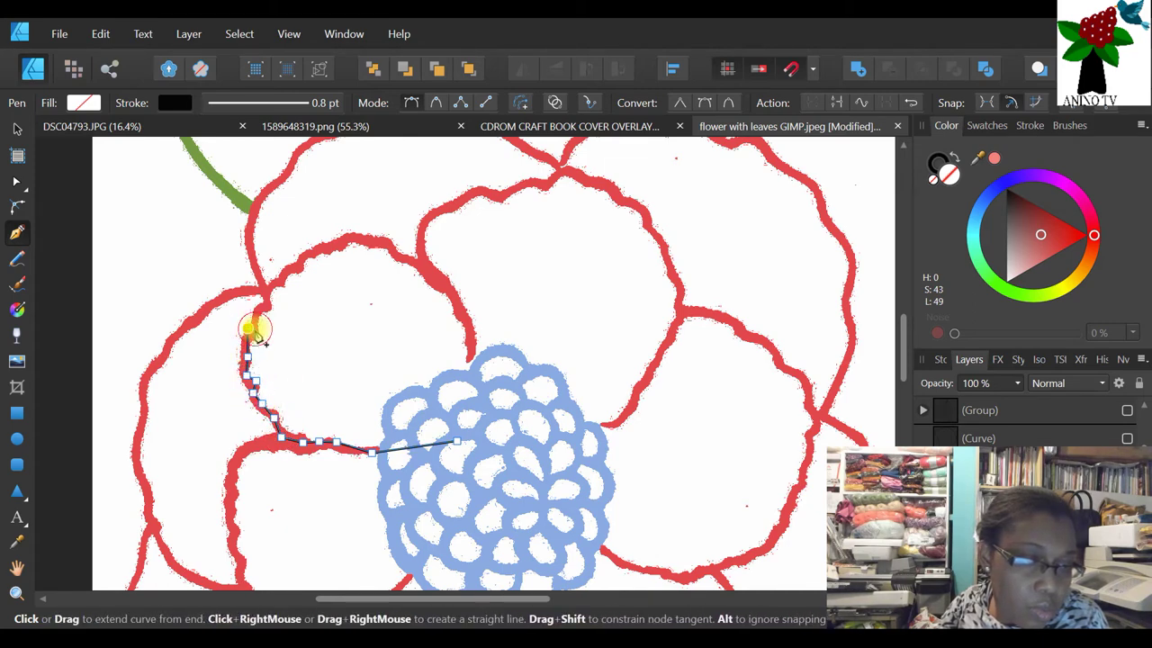
left_click(264, 303)
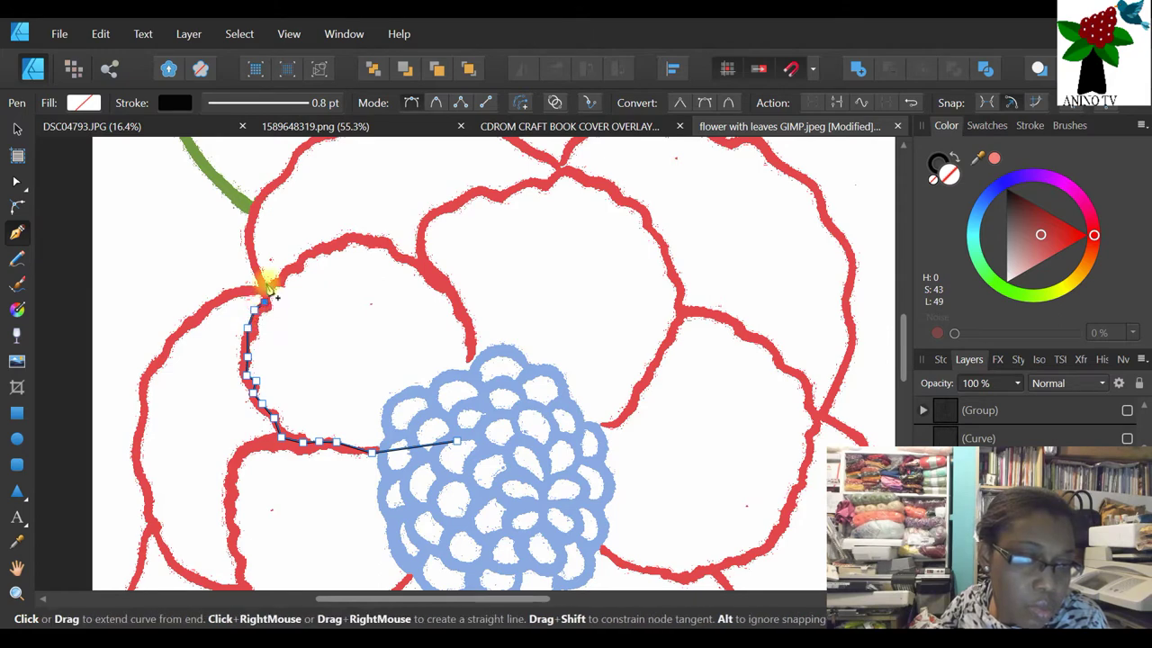
left_click(267, 281)
left_click(298, 262)
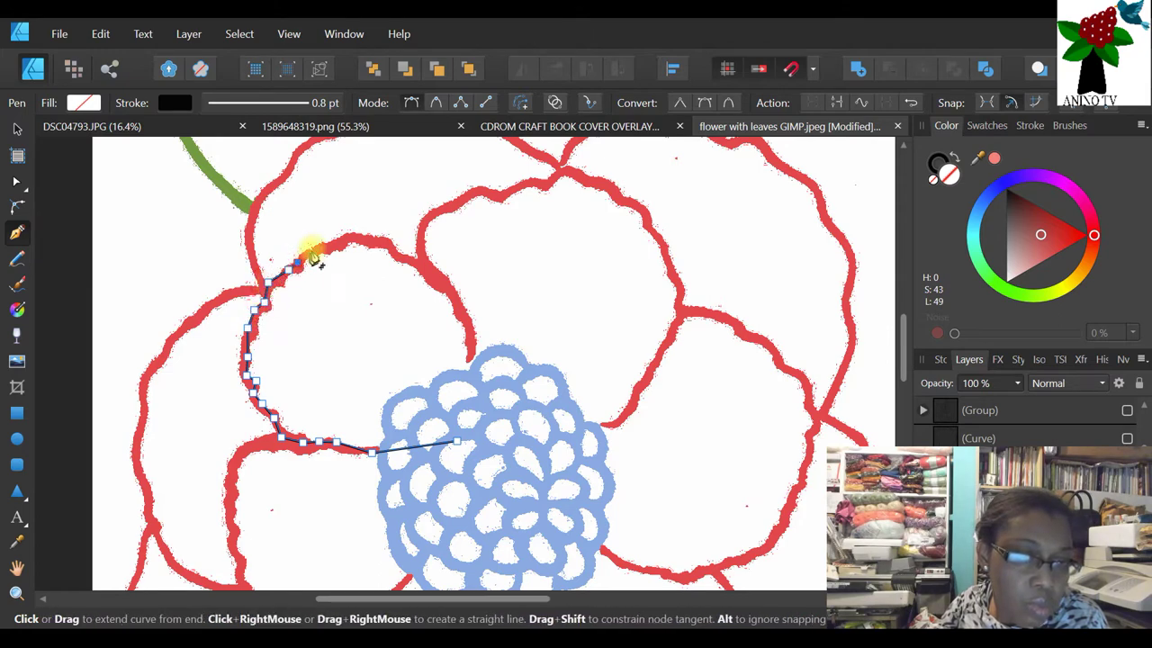
- Trace the petal's top and right edges back to the centre, close the curve, and marquee-select its nodes
left_click(309, 252)
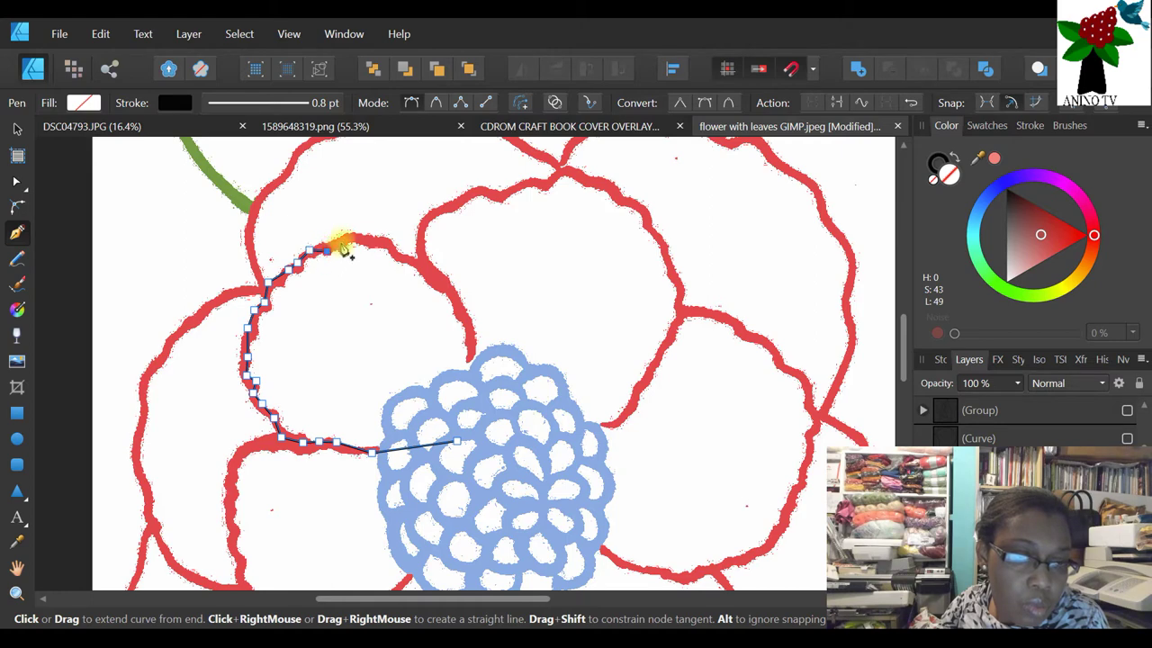
left_click(355, 232)
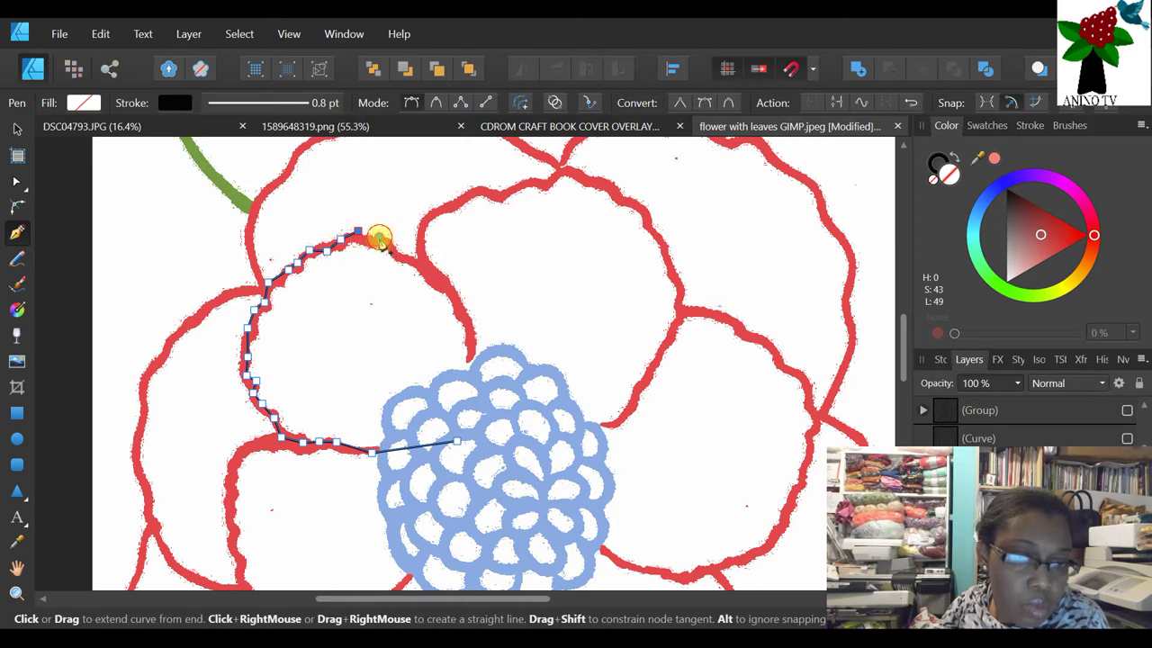
left_click(379, 238)
left_click(401, 253)
left_click(421, 262)
left_click(442, 275)
left_click(456, 300)
left_click(473, 353)
left_click(477, 376)
left_click(482, 410)
left_click(462, 447)
left_click(16, 181)
left_click_drag(147, 196, 547, 527)
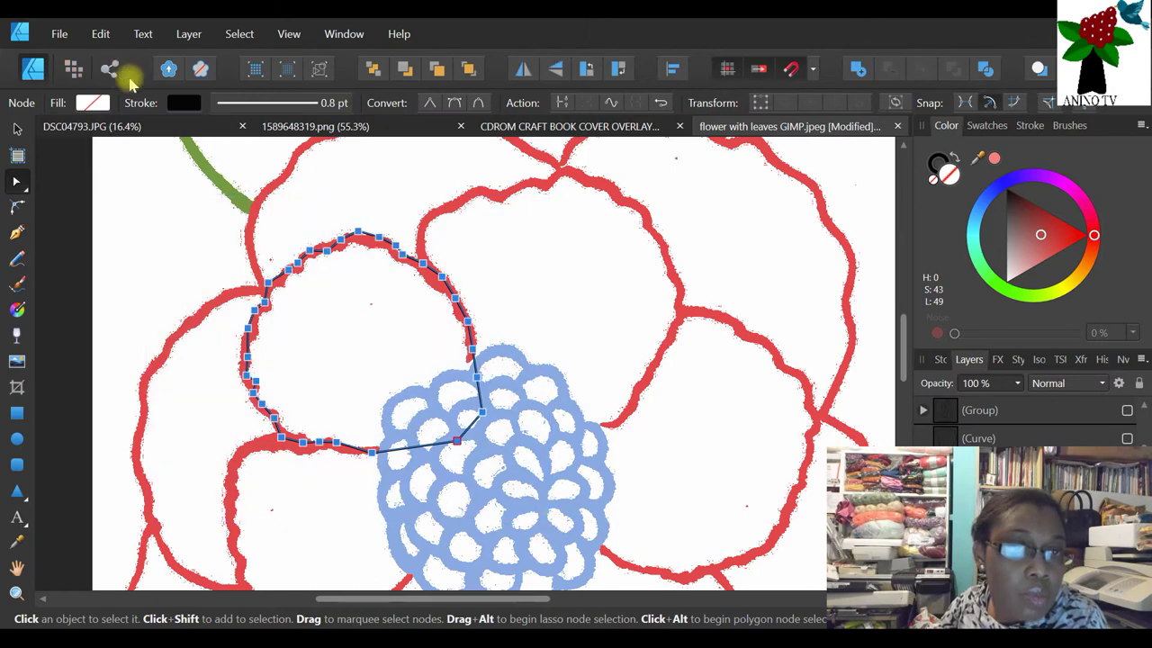
- Convert the upper-left petal outline's nodes to smooth and tweak its top and left nodes
left_click(452, 104)
left_click(397, 246)
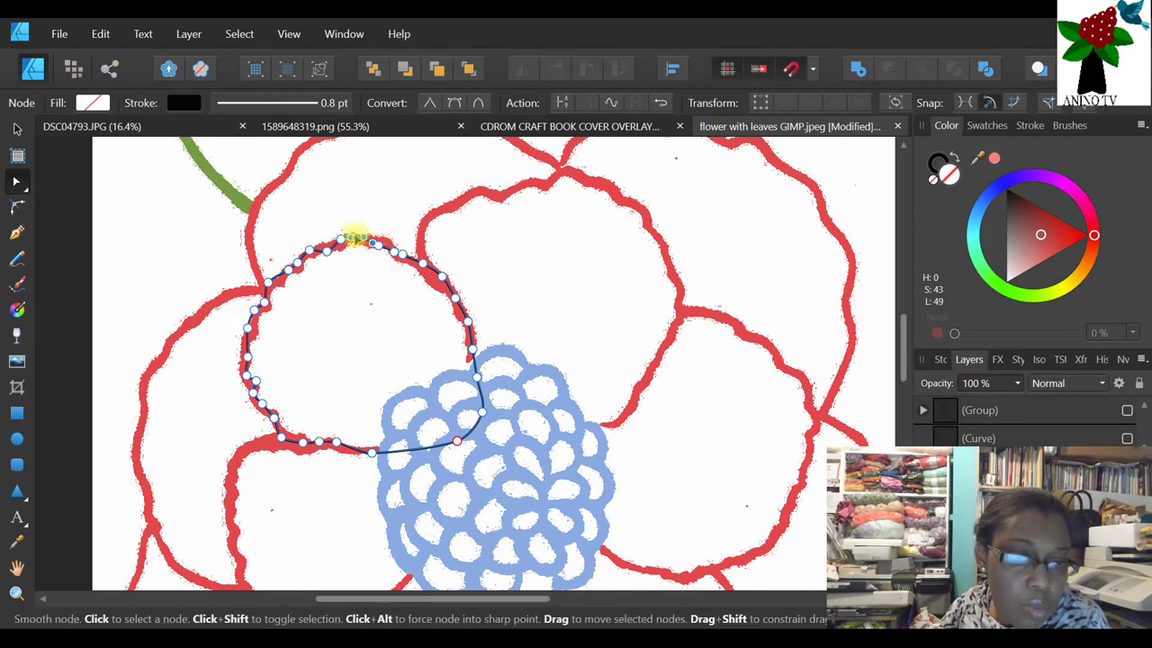
left_click(430, 244)
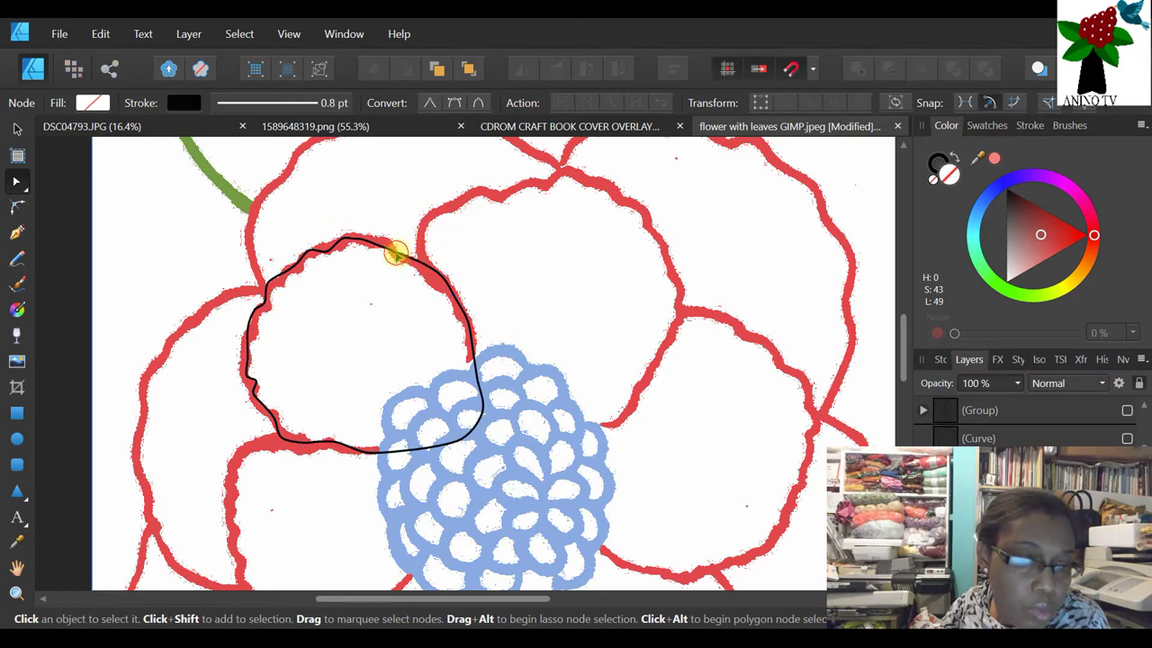
left_click(396, 254)
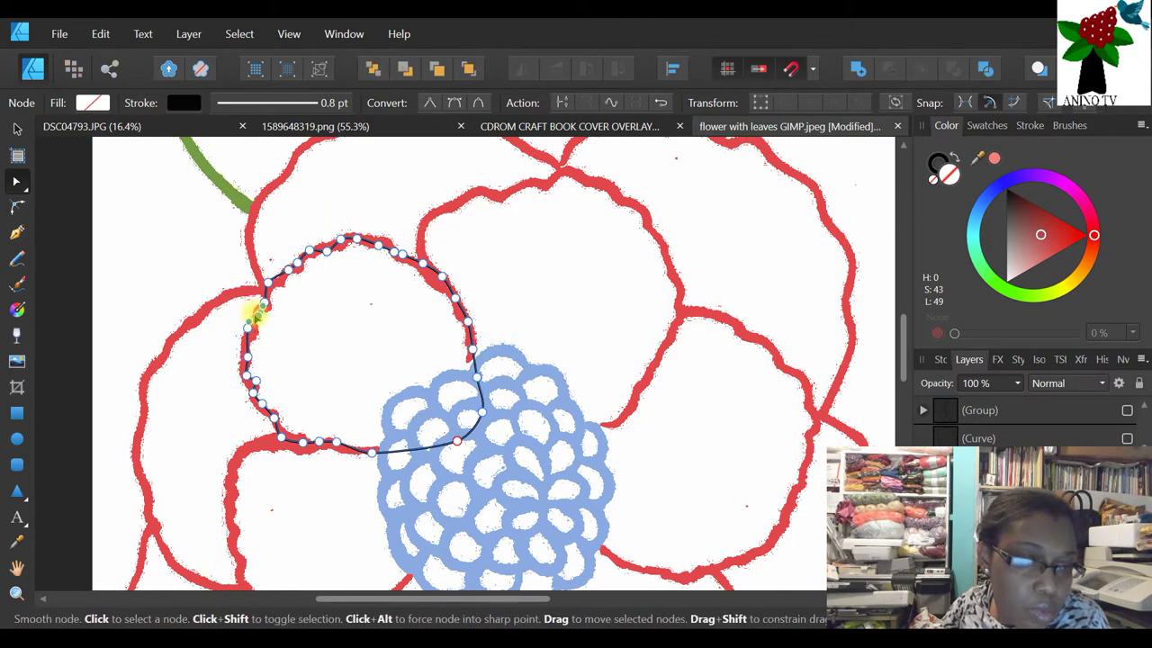
left_click(257, 308)
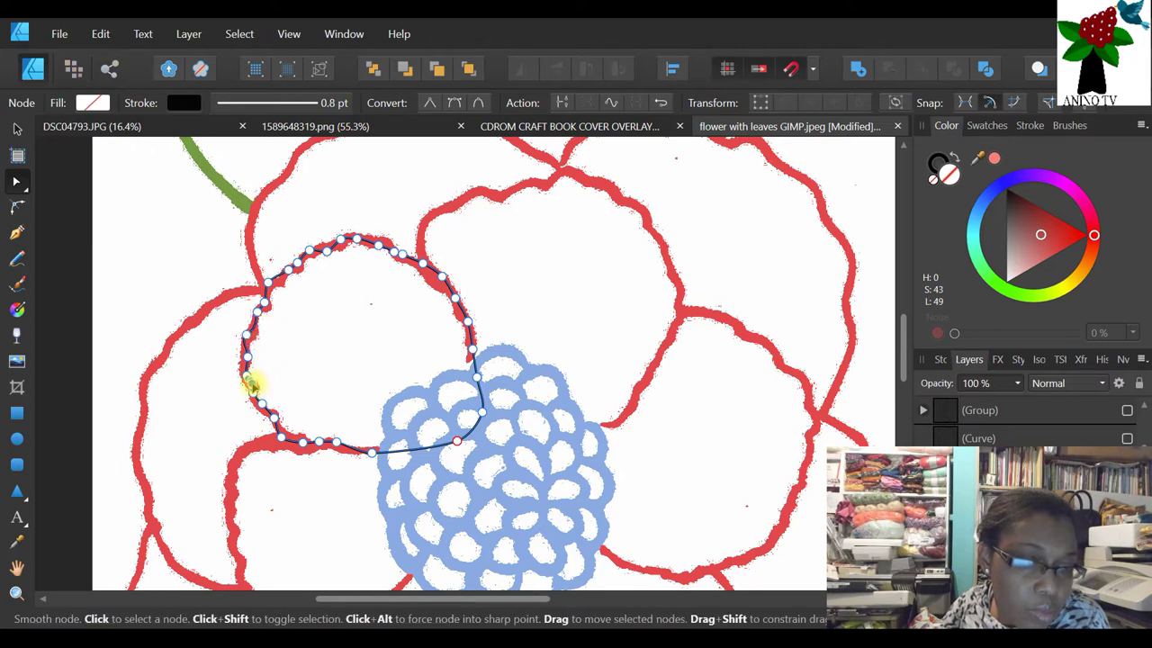
left_click(270, 382)
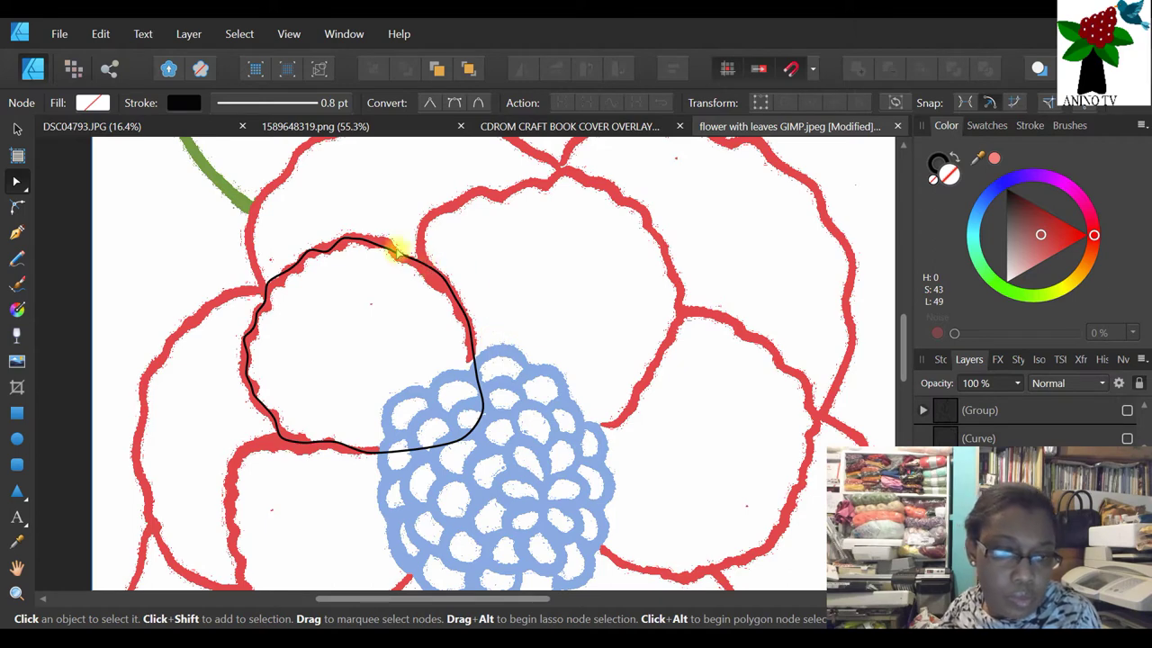
left_click(389, 252)
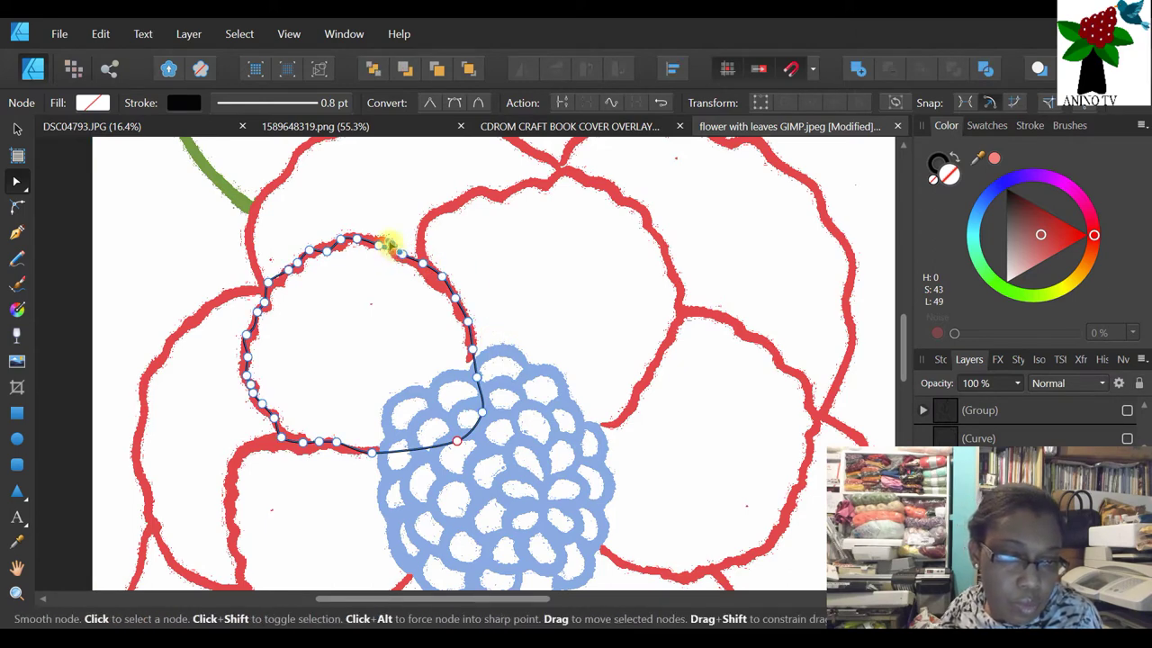
left_click(387, 245)
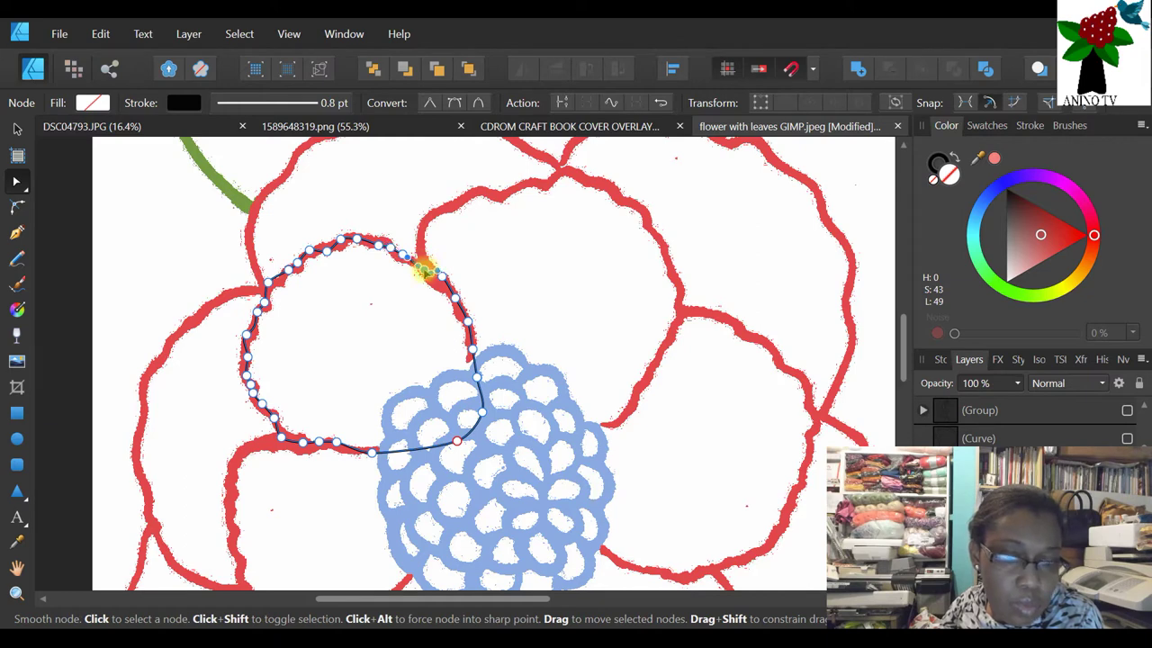
left_click(509, 276)
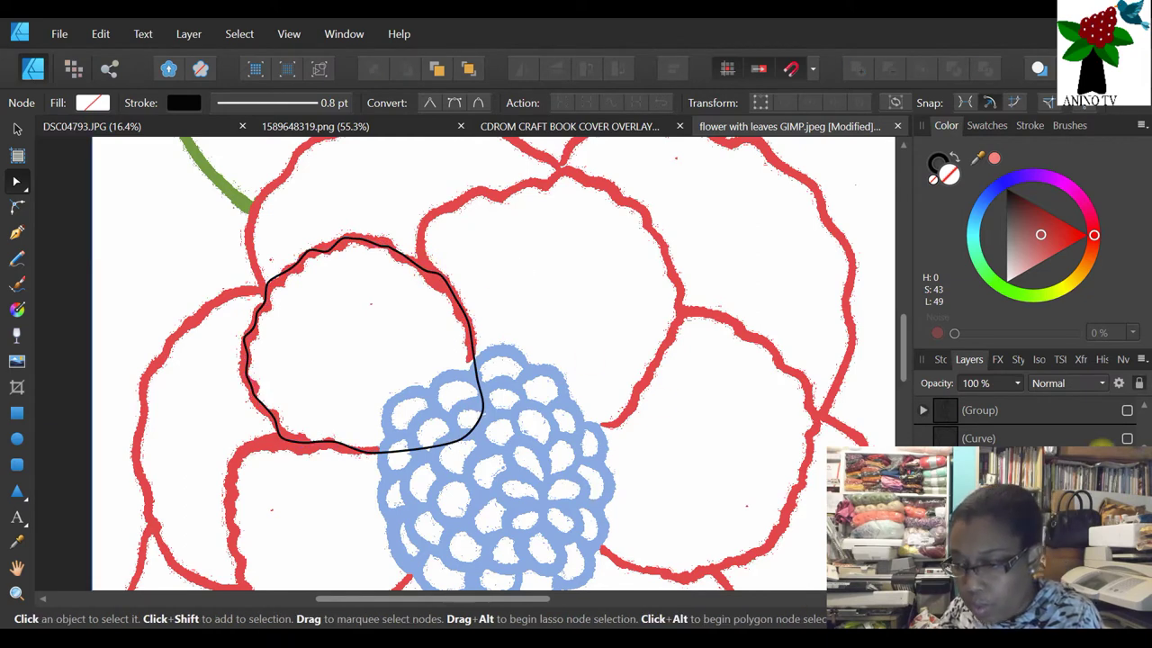
- Show the hidden (Curve) layer with the other petal outlines and zoom out to the whole flower
left_click(1126, 438)
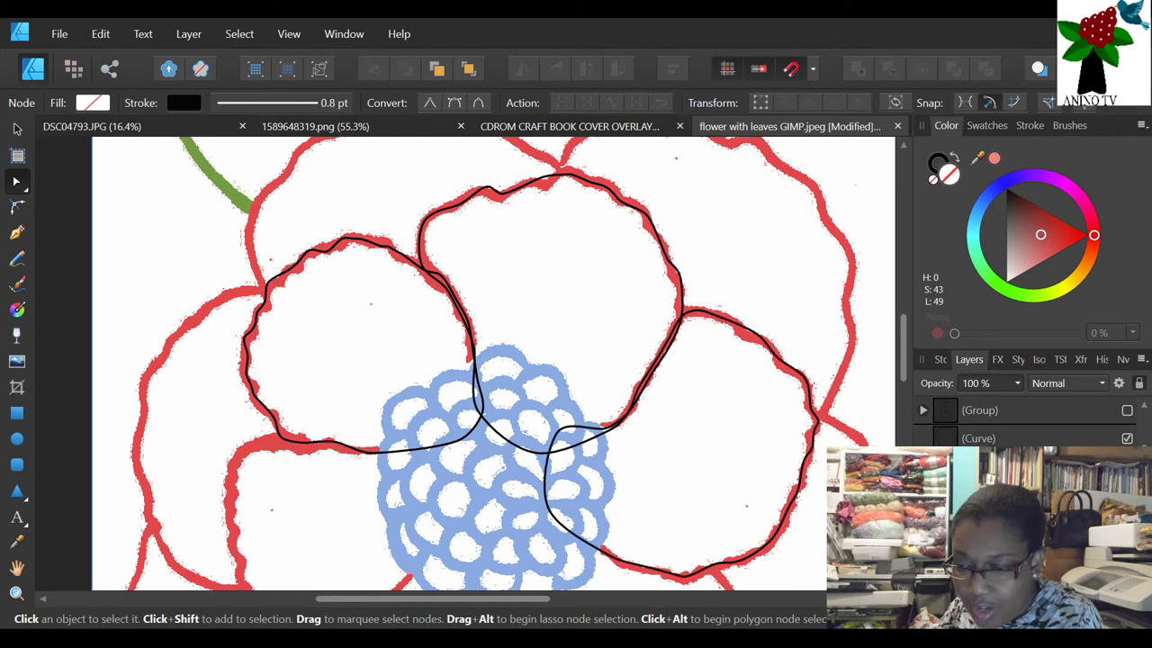
scroll(733, 410, "down", 3)
scroll(761, 421, "down", 2)
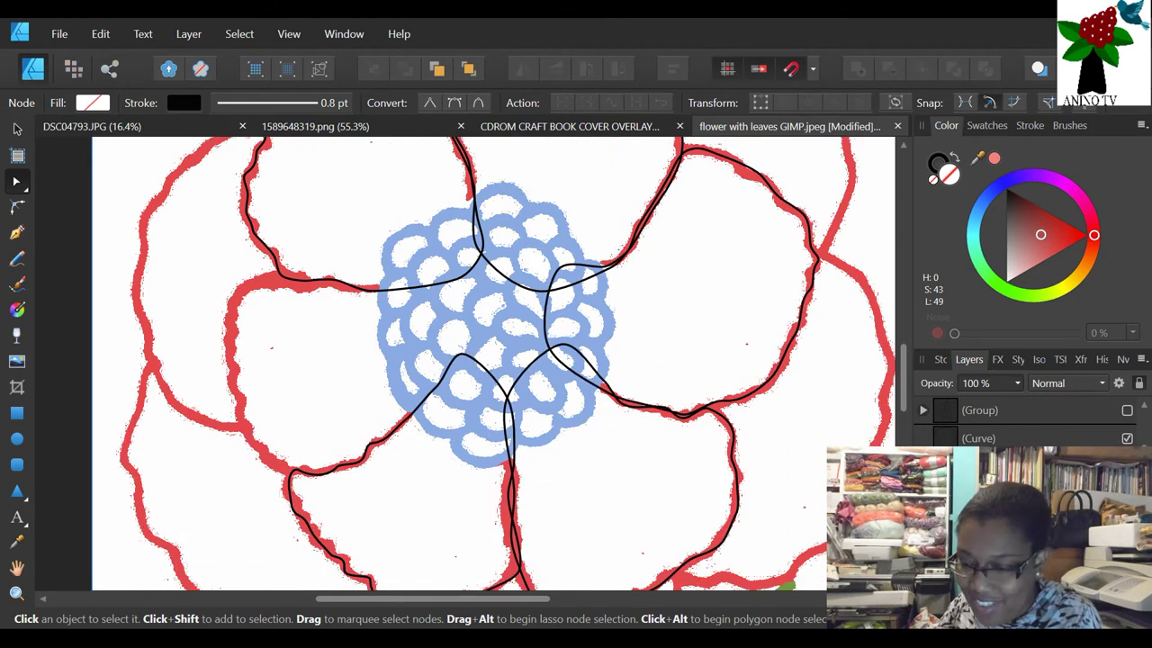
left_click(16, 592)
left_click_drag(198, 103, 153, 105)
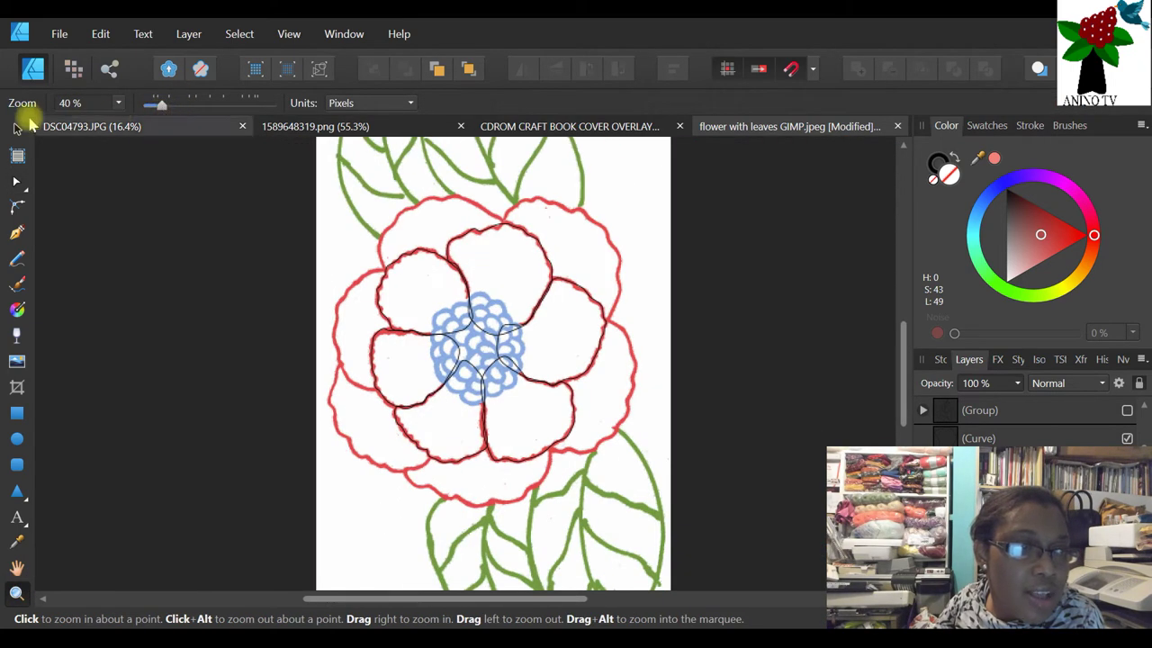
- Group all the black petal outline curves together
left_click(18, 126)
left_click_drag(253, 208, 716, 559)
left_click(102, 102)
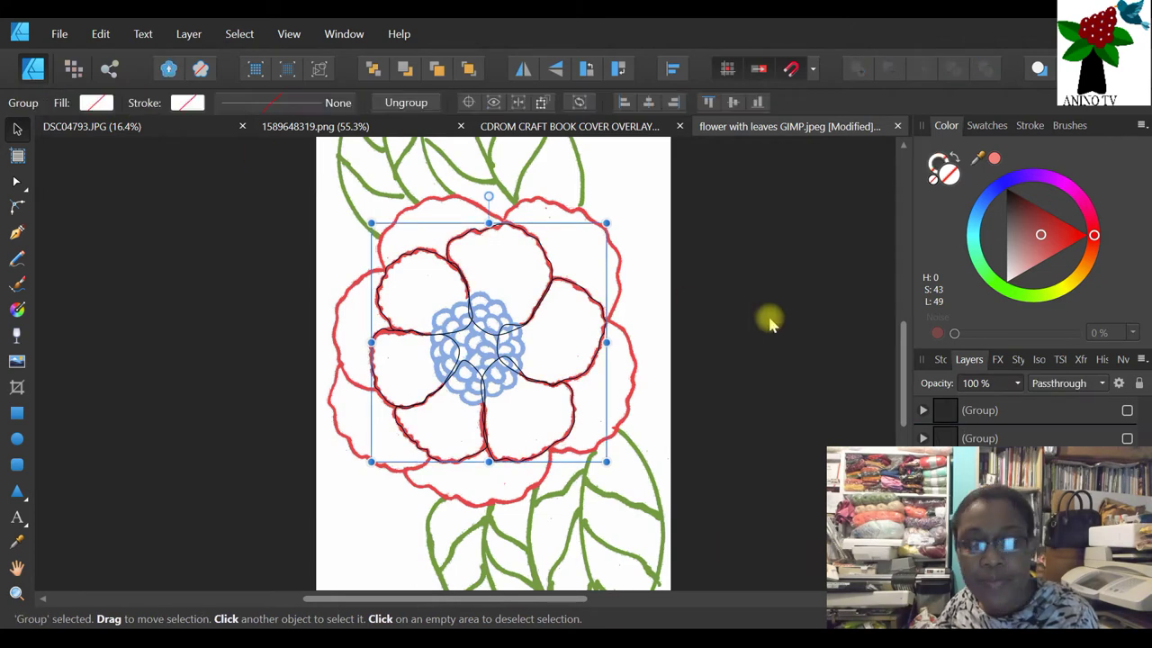
left_click(768, 318)
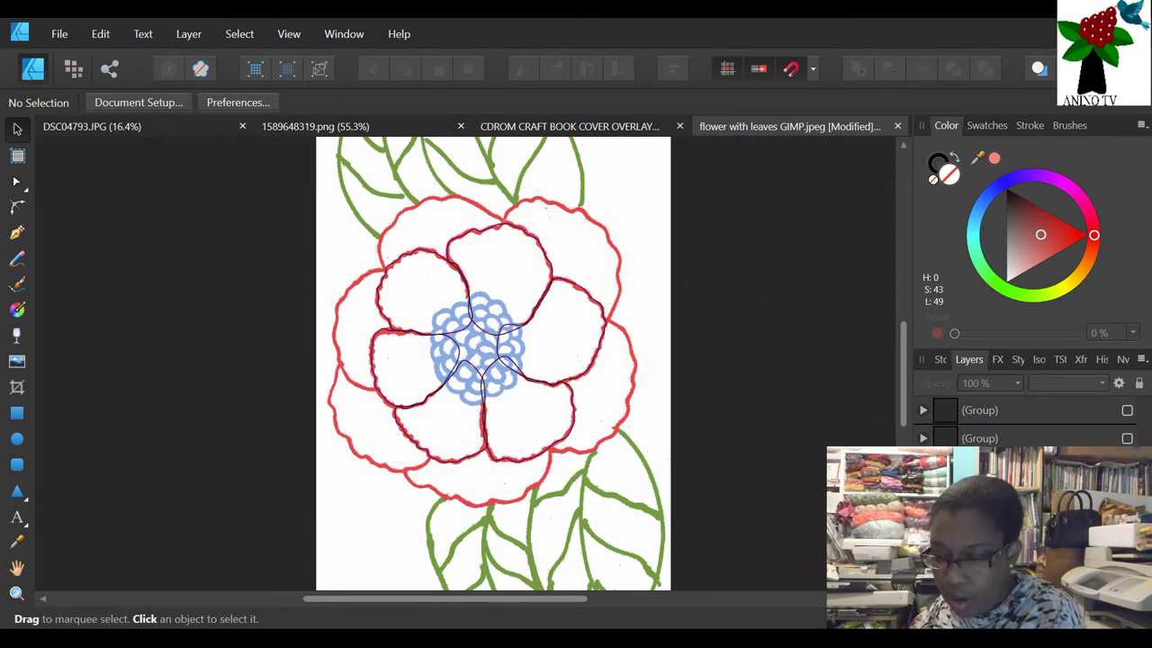
- Hide the coloured flower reference image in the Layers panel
left_click(1127, 466)
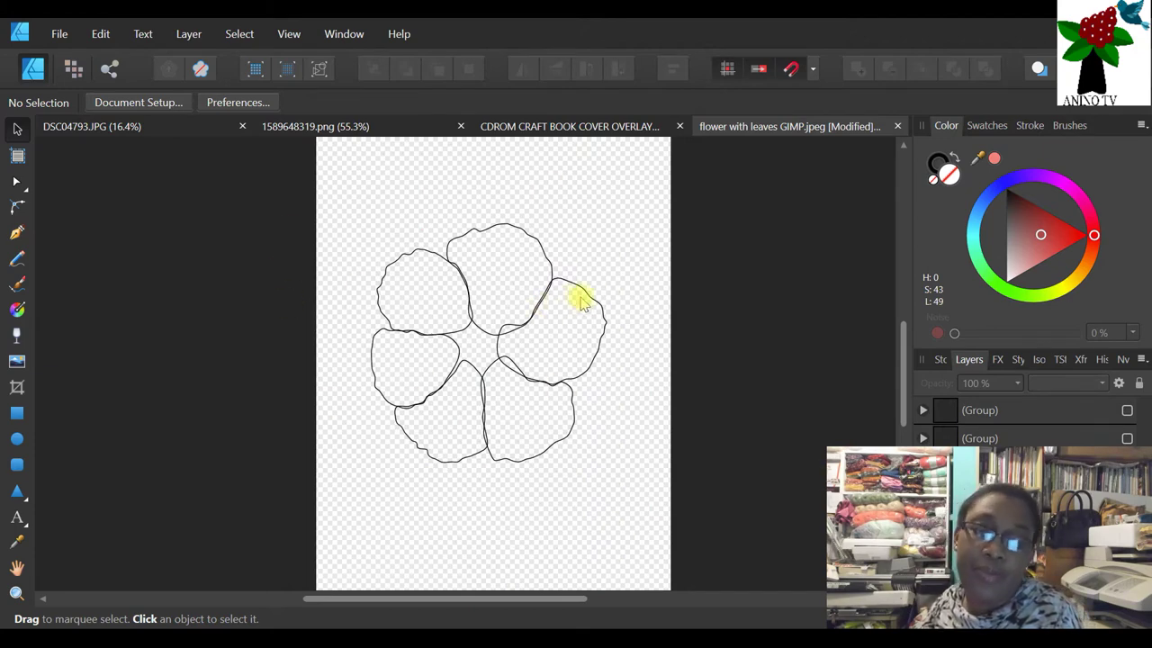
scroll(450, 351, "up", 2)
scroll(495, 364, "down", 3)
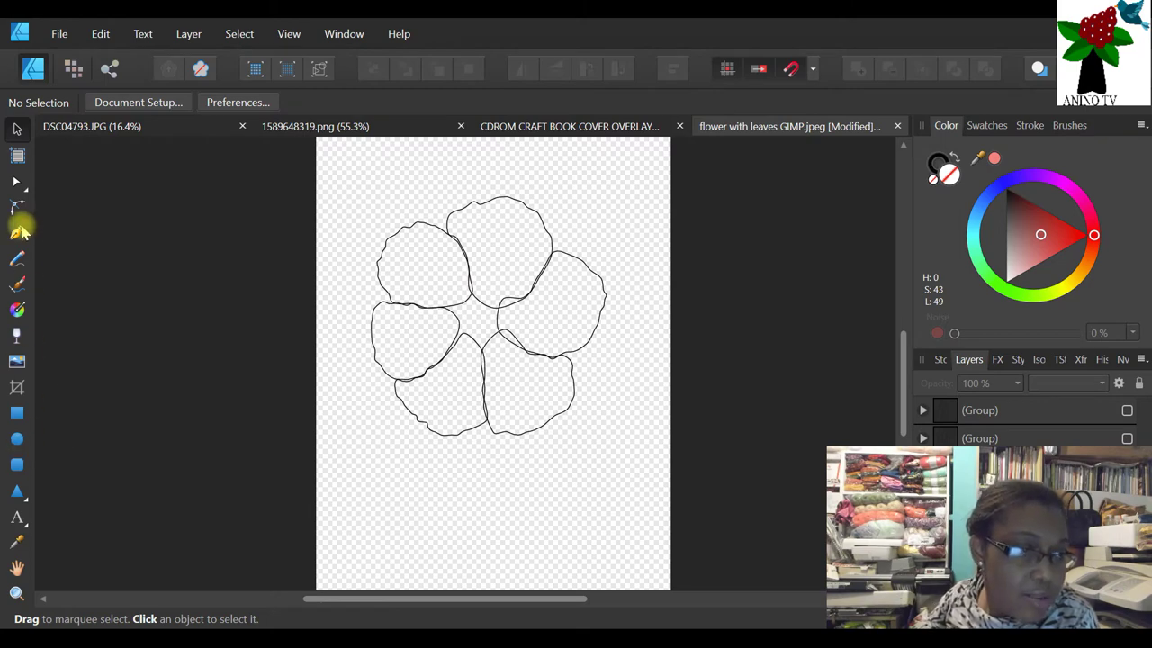
left_click(17, 439)
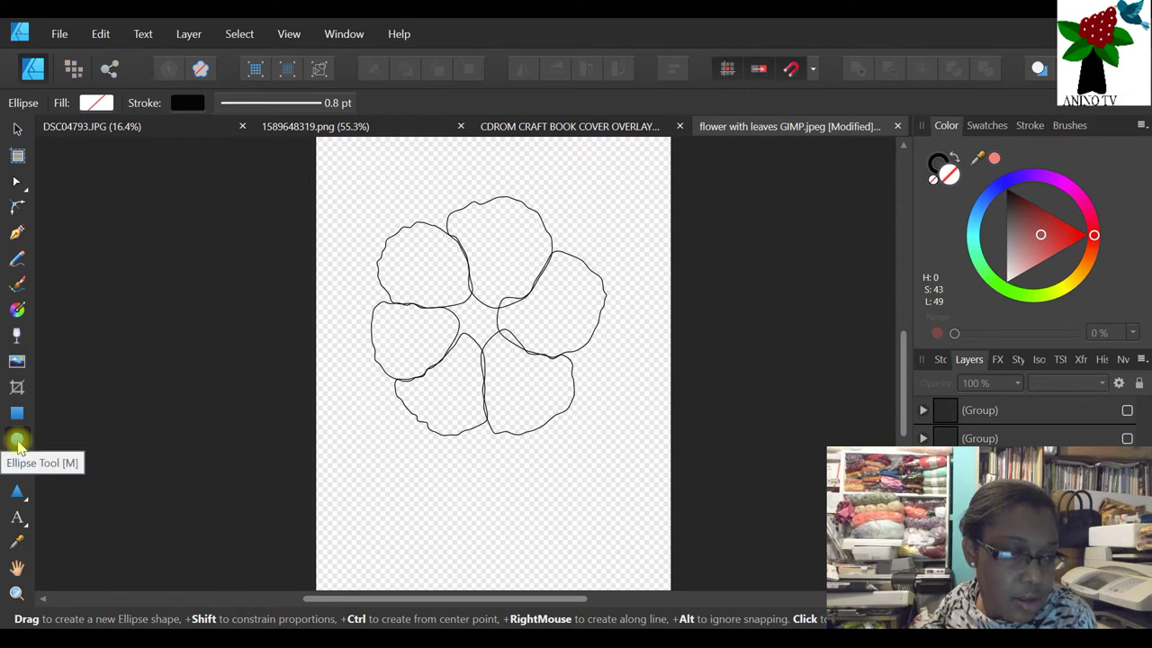
- Ungroup the petal outlines back into separate curves
left_click(17, 137)
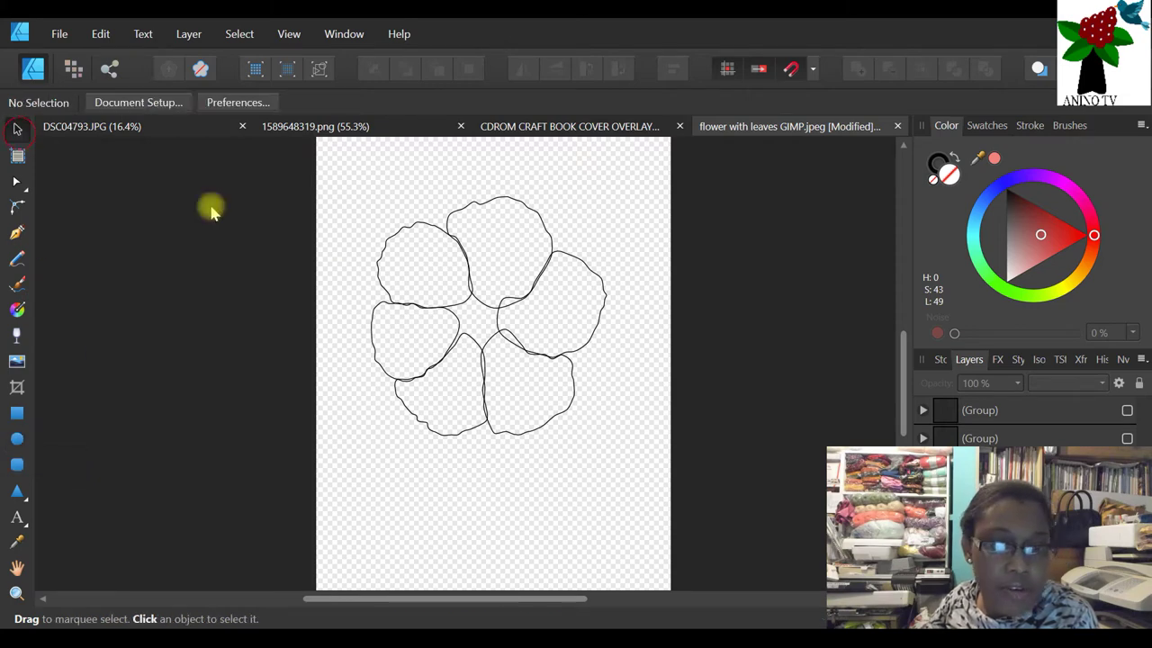
left_click(460, 275)
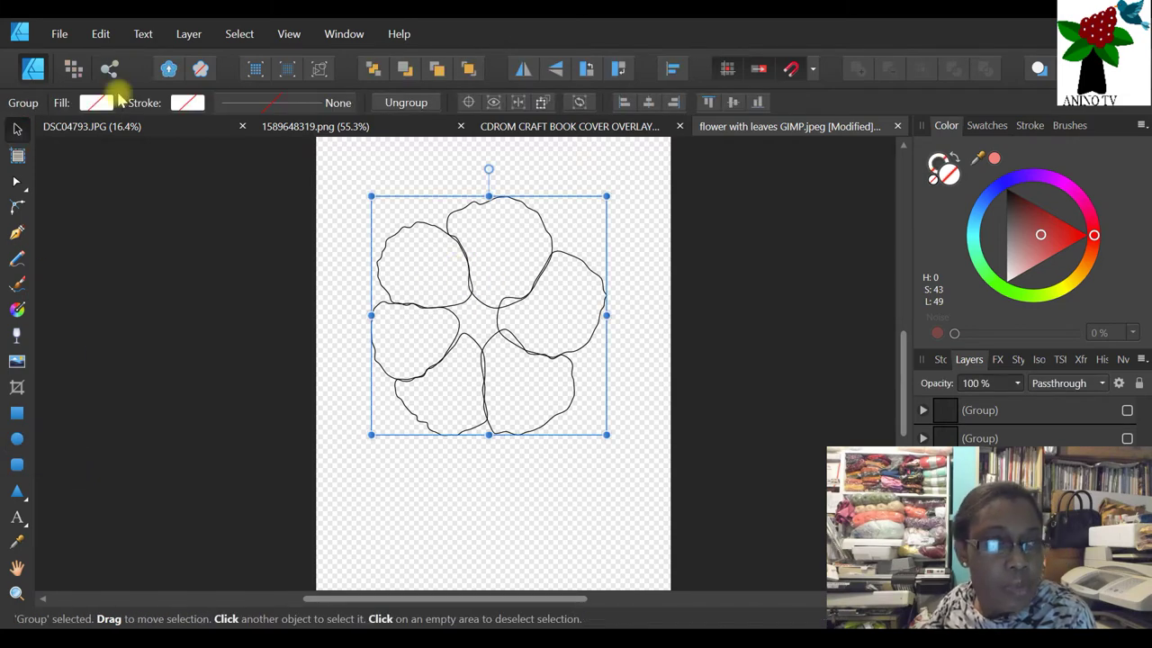
left_click(404, 108)
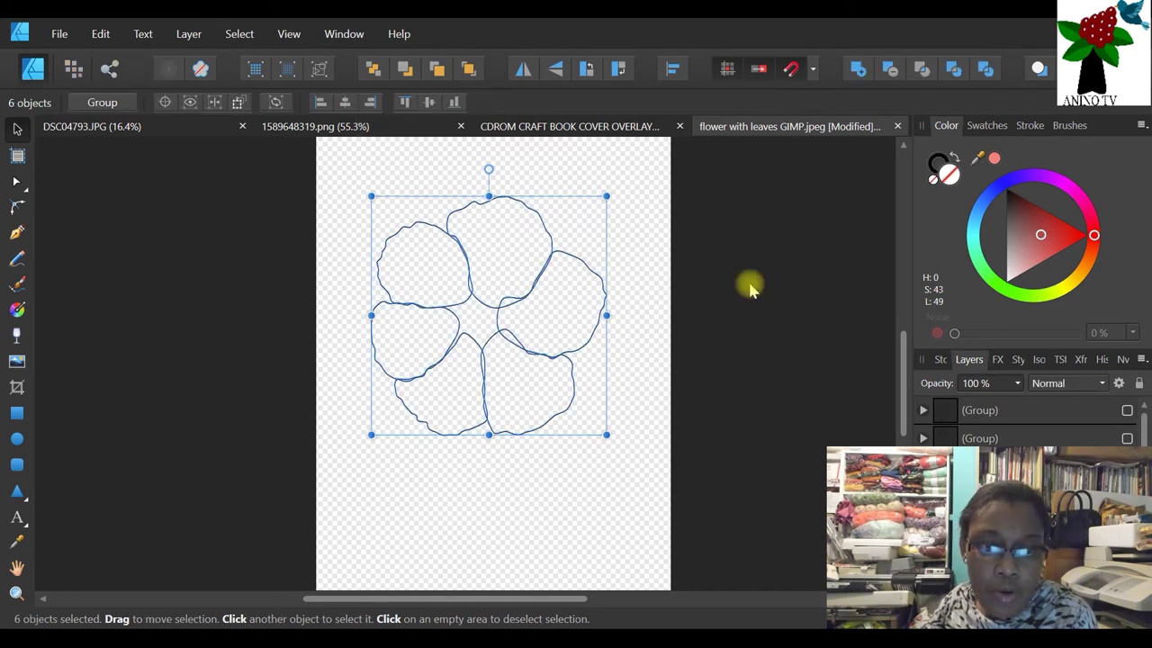
left_click(746, 284)
- Duplicate the top petal's outline curve
left_click(526, 207)
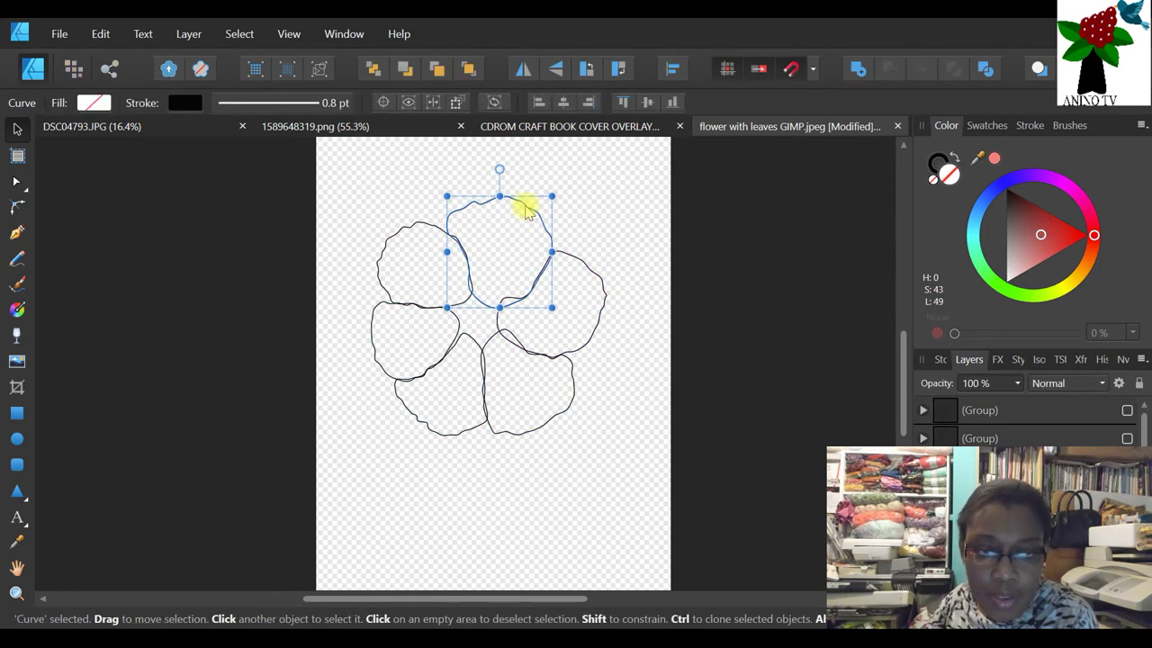
right_click(886, 270)
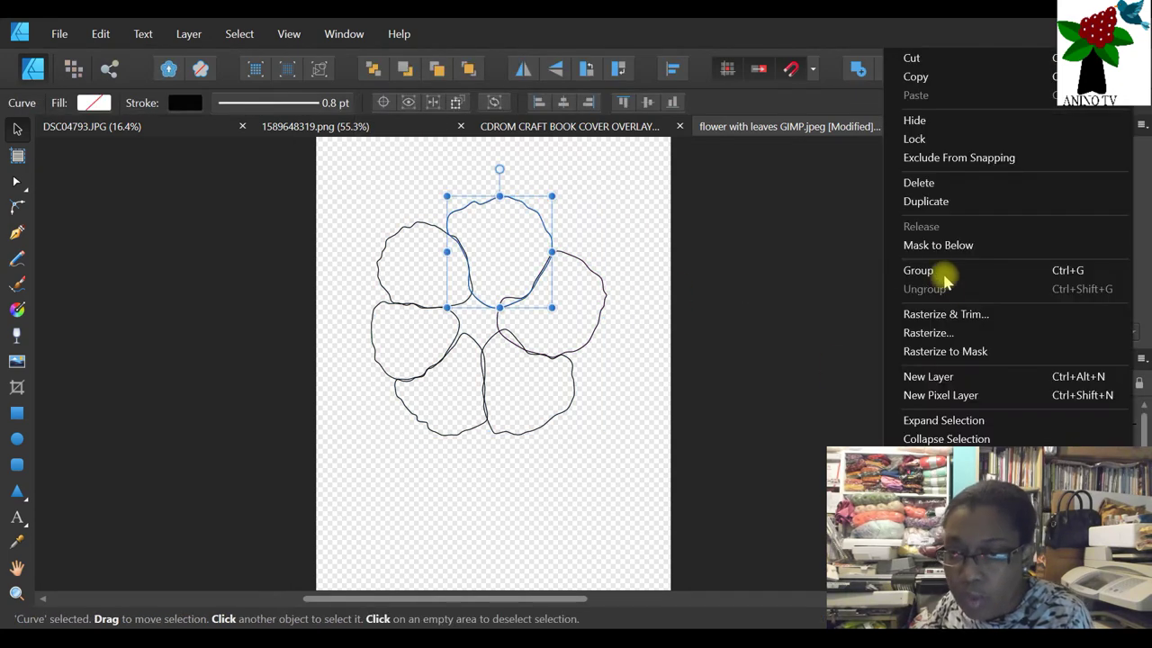
key("Escape")
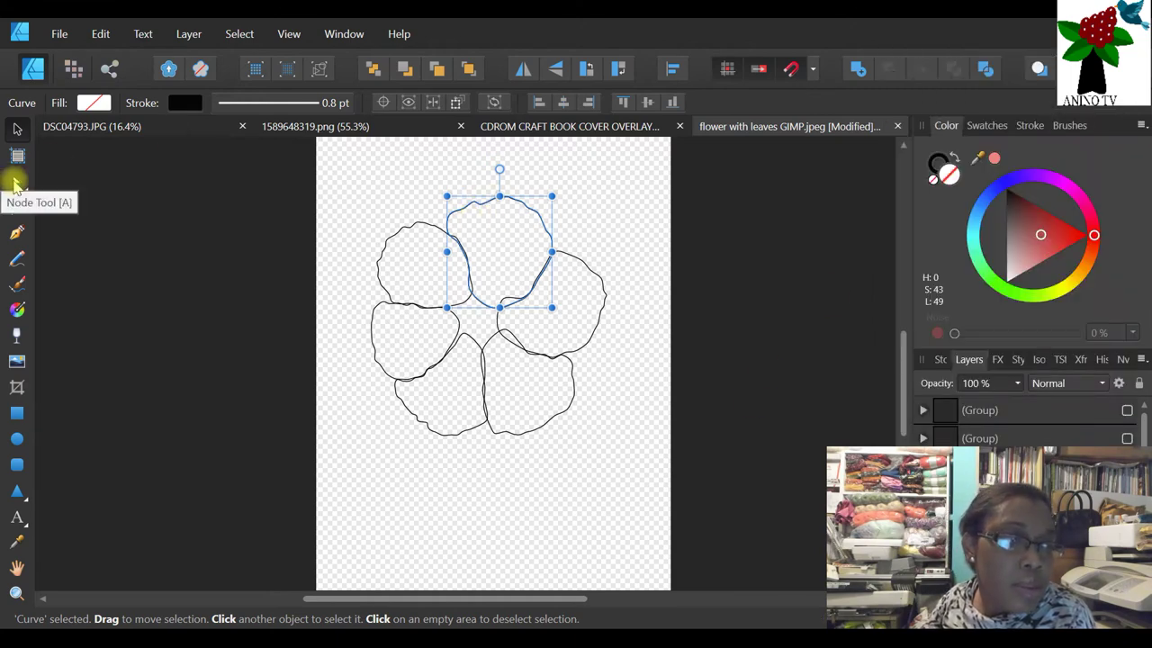
- Drag the copied top petal curve's edge nodes down toward its base, forming a fan of finger-like spokes
left_click_drag(457, 225, 483, 262)
left_click_drag(475, 198, 495, 257)
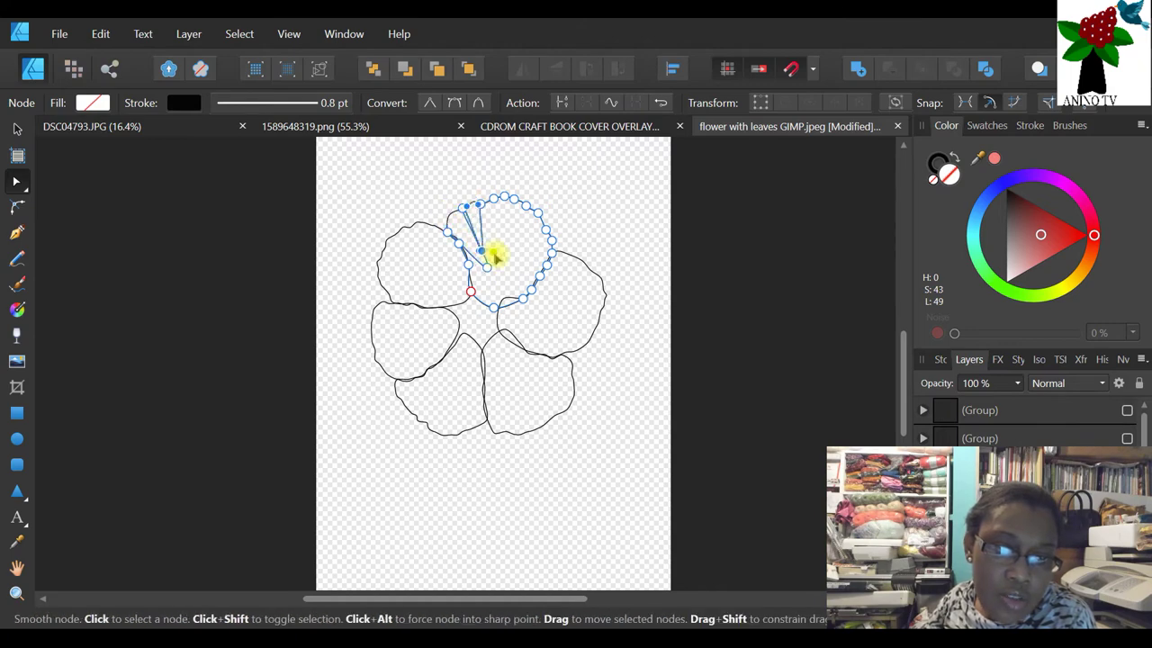
left_click_drag(493, 197, 508, 259)
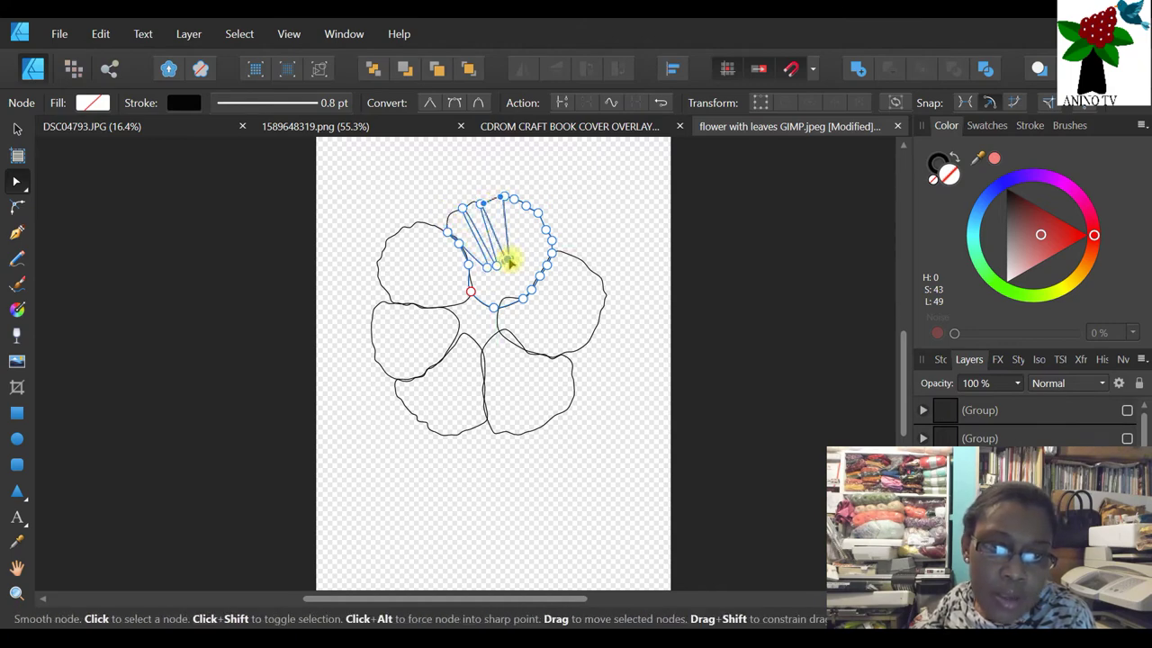
left_click_drag(522, 193, 527, 275)
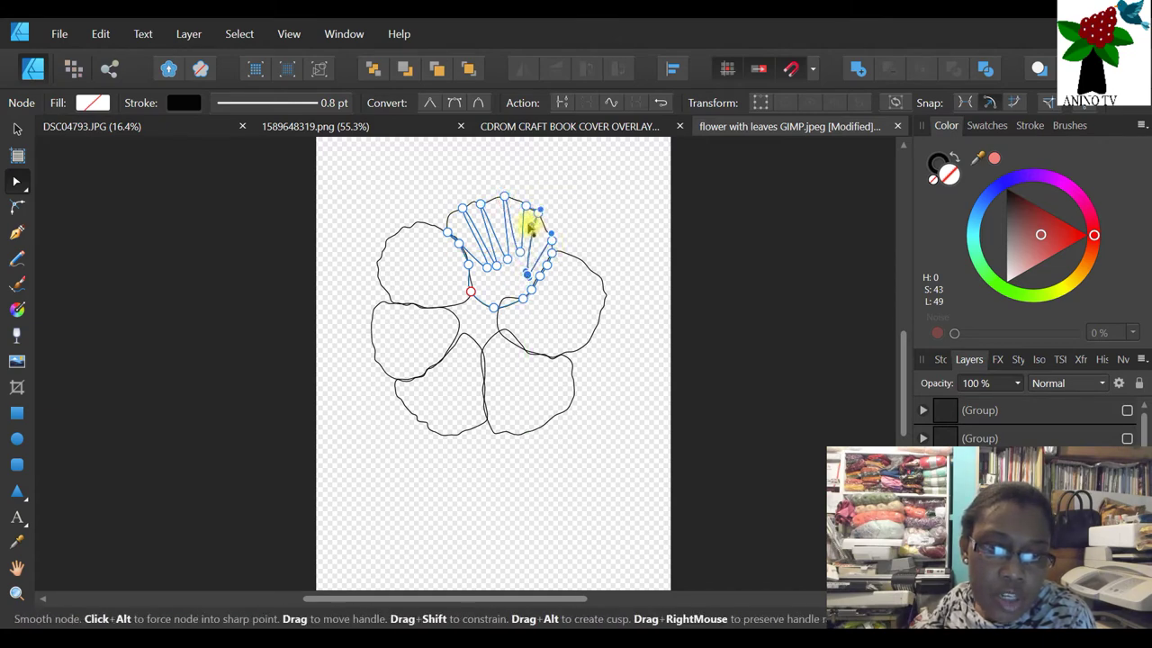
left_click_drag(537, 213, 529, 225)
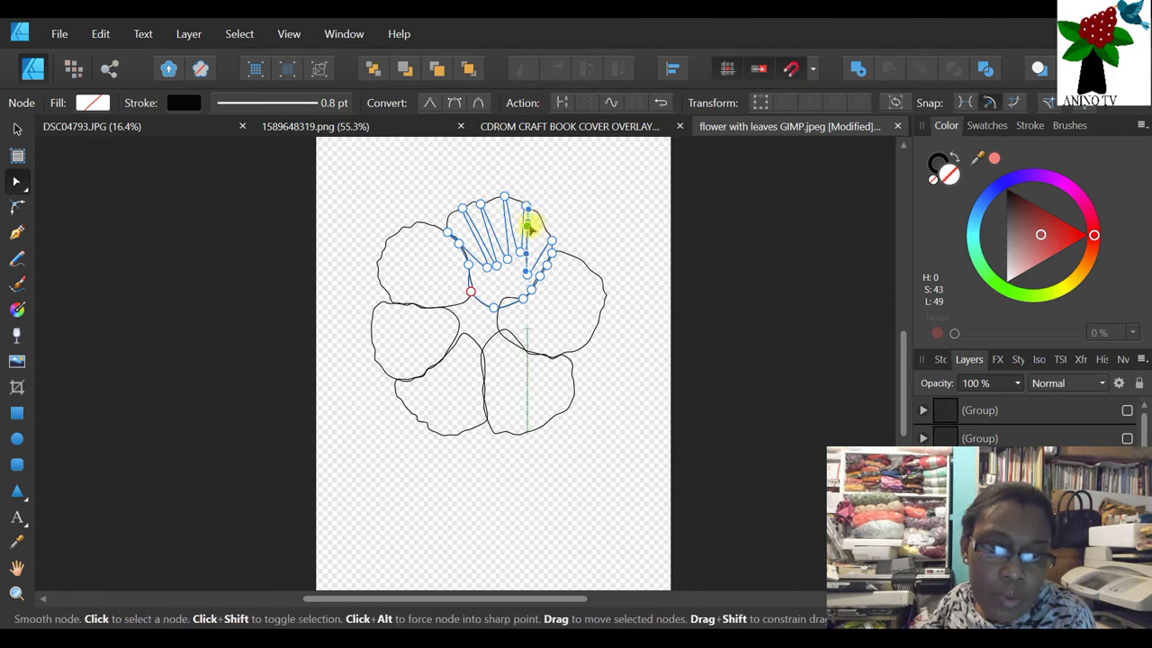
left_click(533, 309)
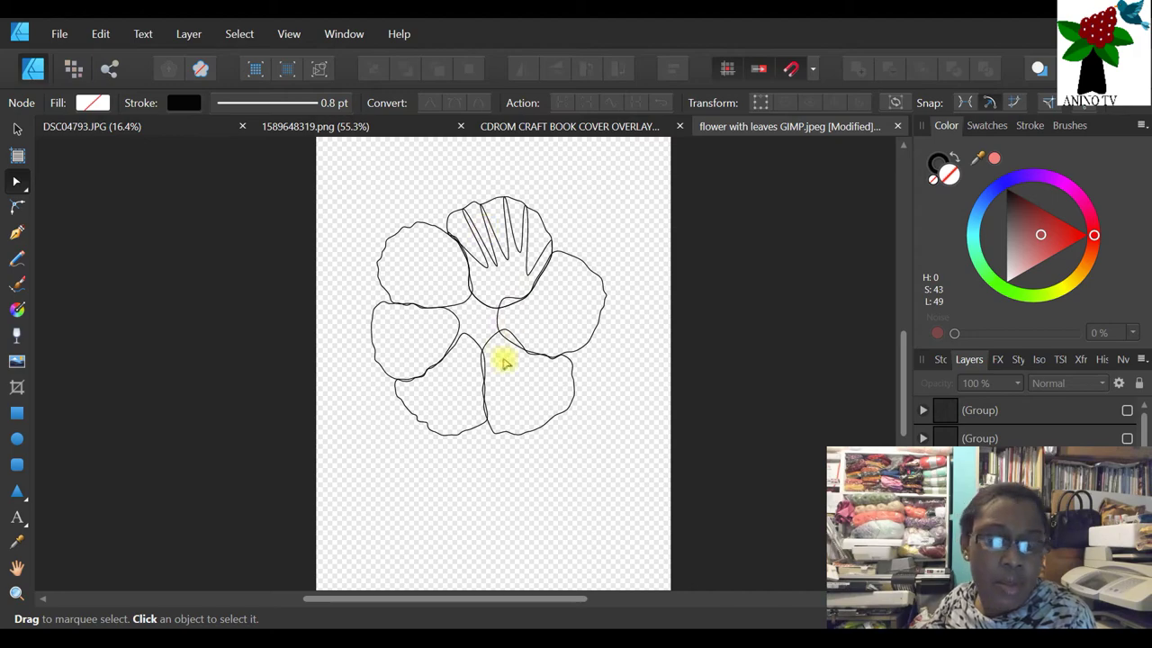
left_click(17, 594)
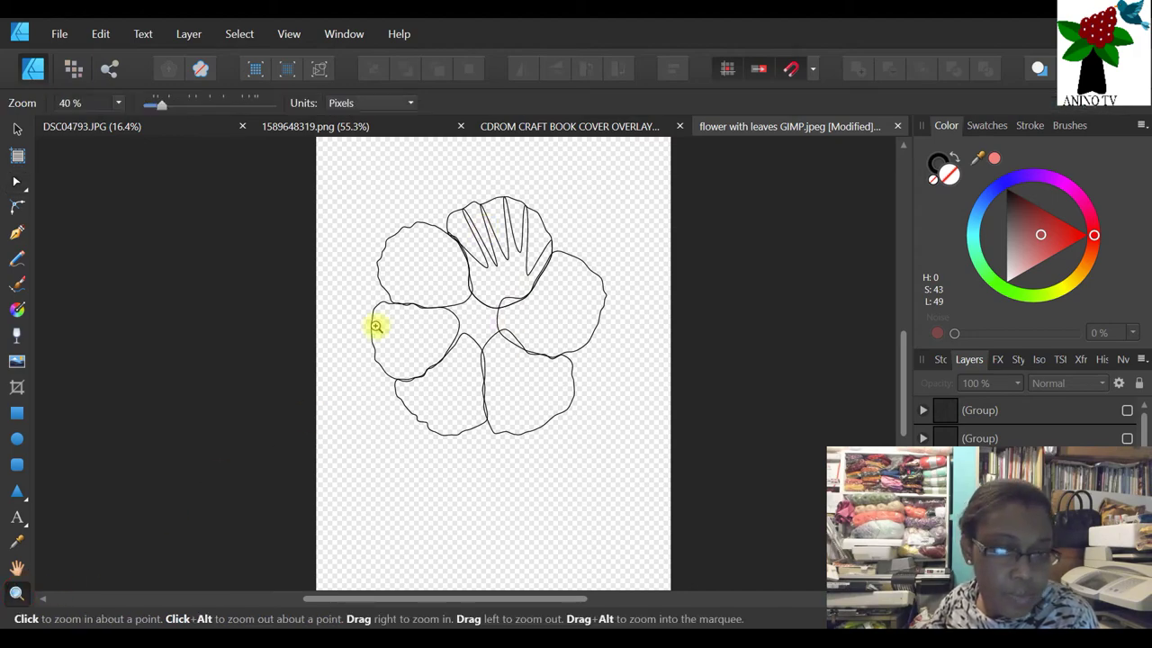
- Zoom in on the top petal and bend a left-side node into a new finger on the vein curve
left_click(419, 270)
left_click(566, 172)
left_click(472, 198)
scroll(472, 198, "up", 2)
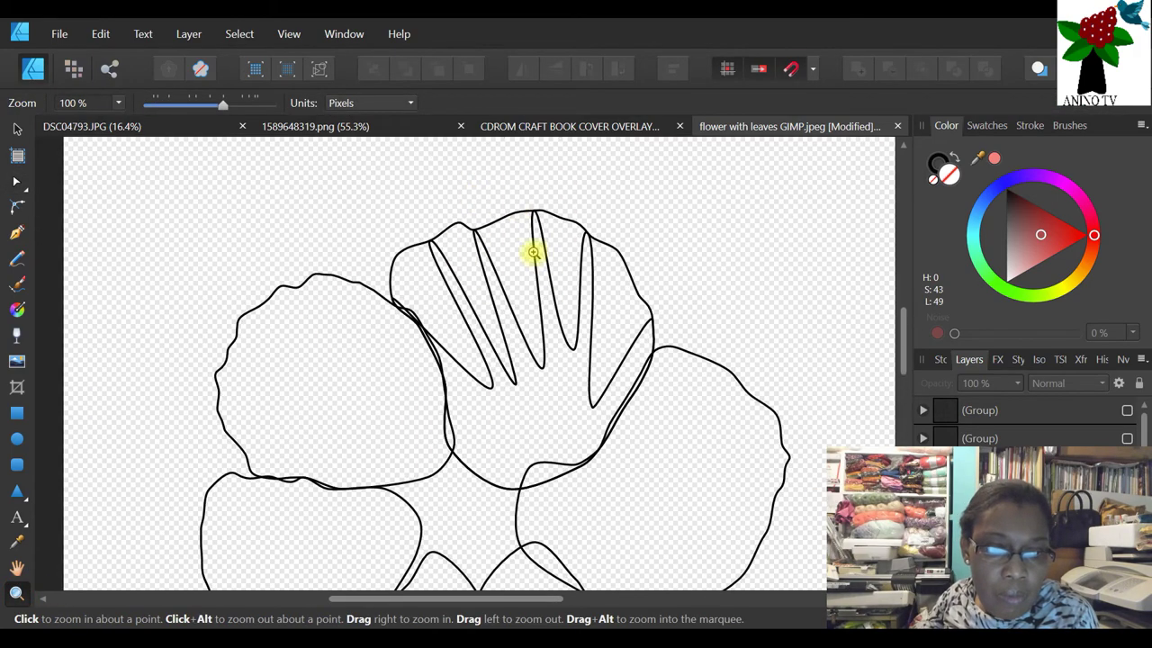
left_click(16, 180)
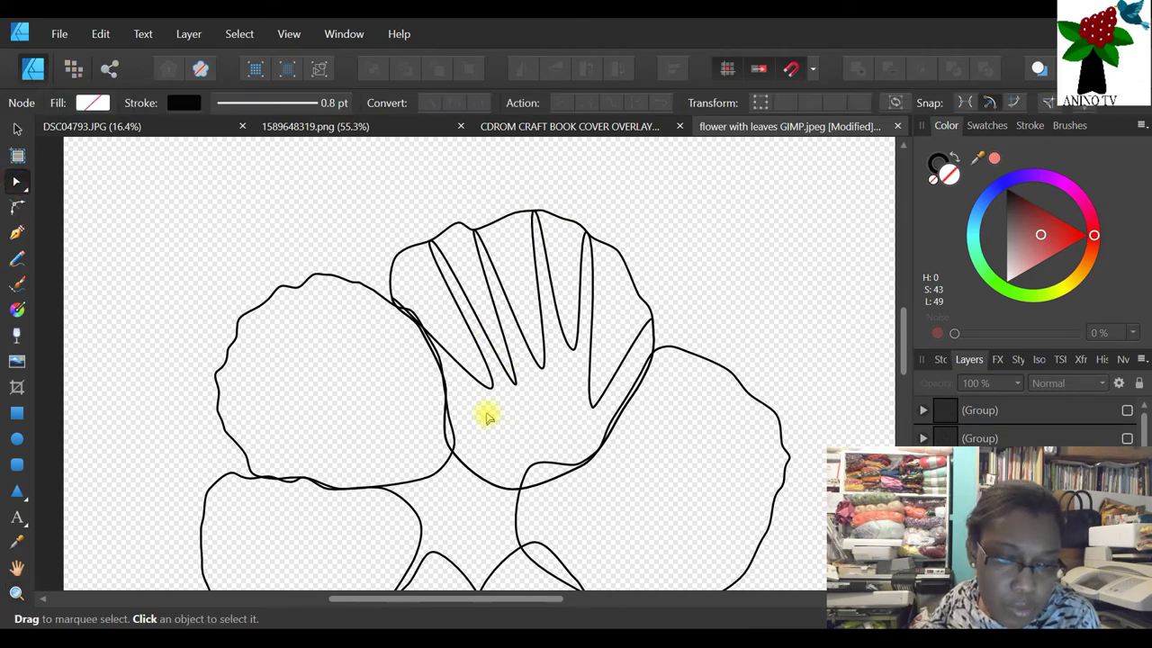
left_click(434, 328)
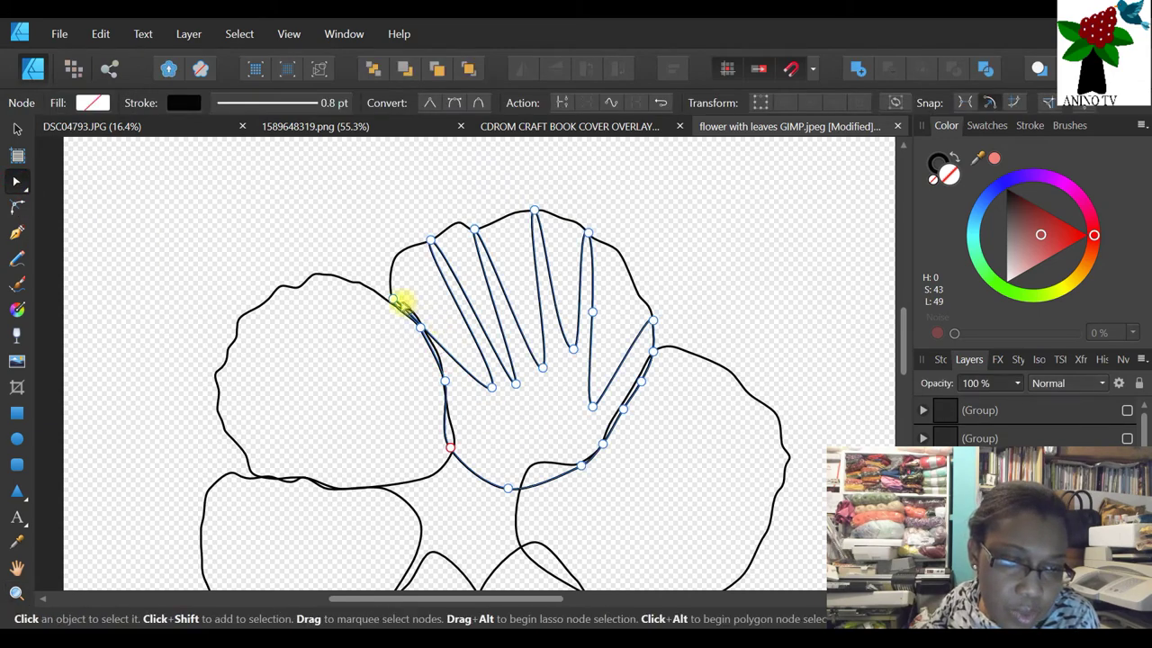
left_click(393, 296)
left_click_drag(400, 320, 406, 290)
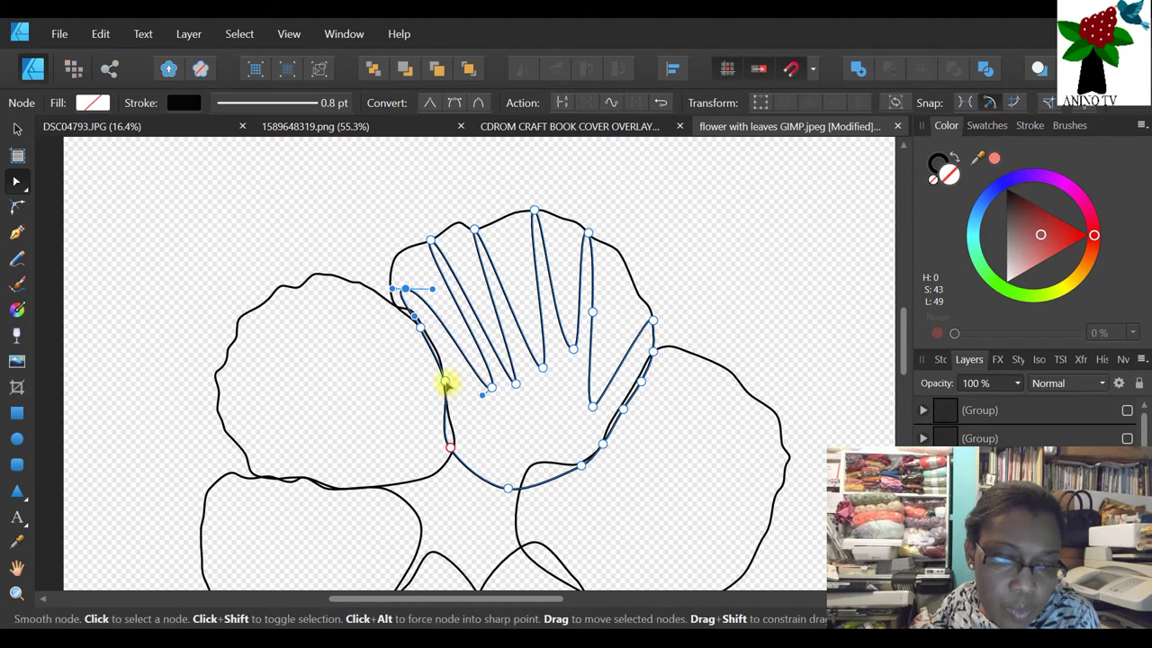
left_click_drag(445, 382, 453, 381)
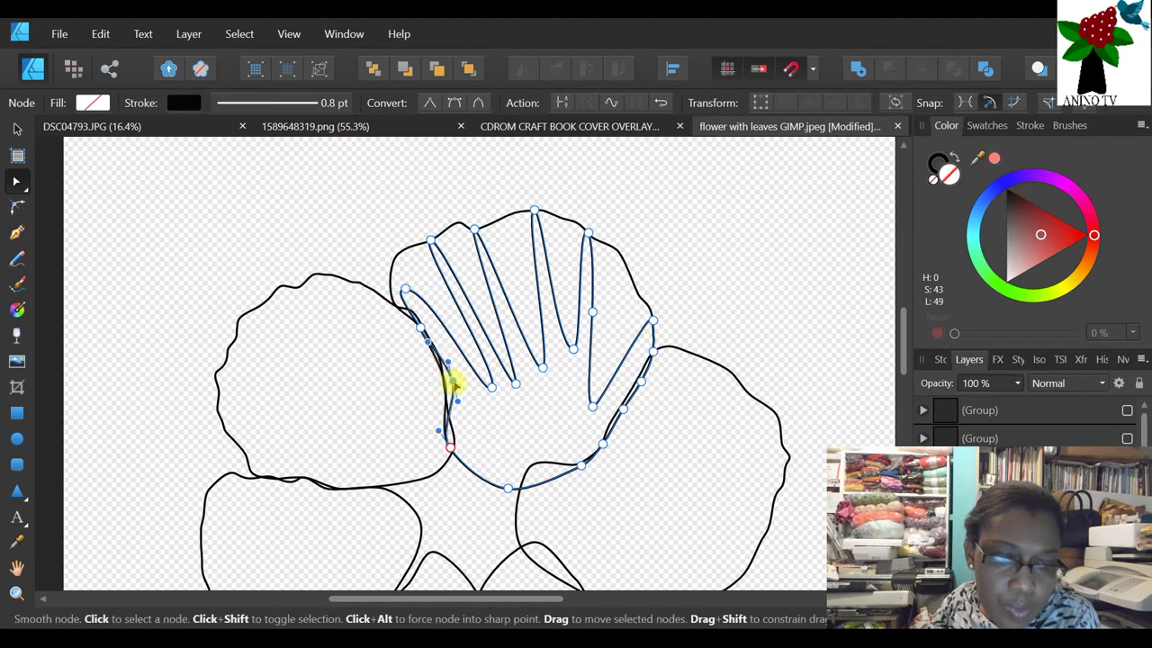
left_click(499, 431)
- Shorten the vein shape by dragging its top bounding handle down
left_click(16, 129)
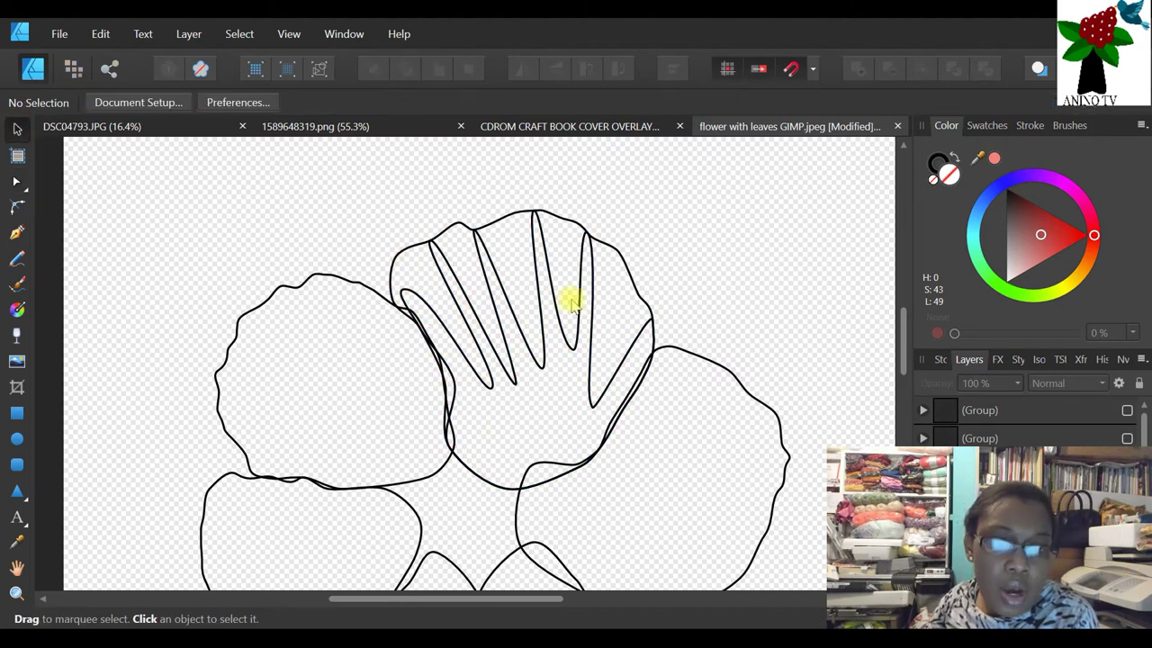
left_click(562, 309)
left_click_drag(528, 209, 527, 259)
- Drag the vein fan's left and right side handles inward so its spokes fit within the top petal
left_click_drag(654, 372, 623, 364)
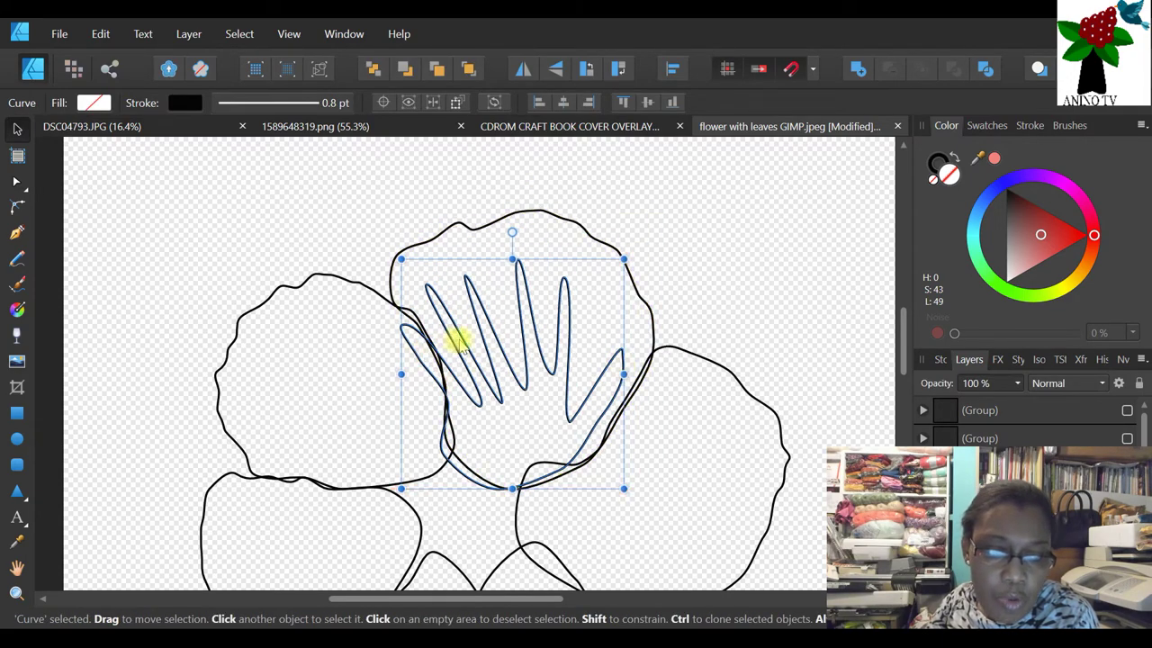
left_click_drag(402, 374, 443, 373)
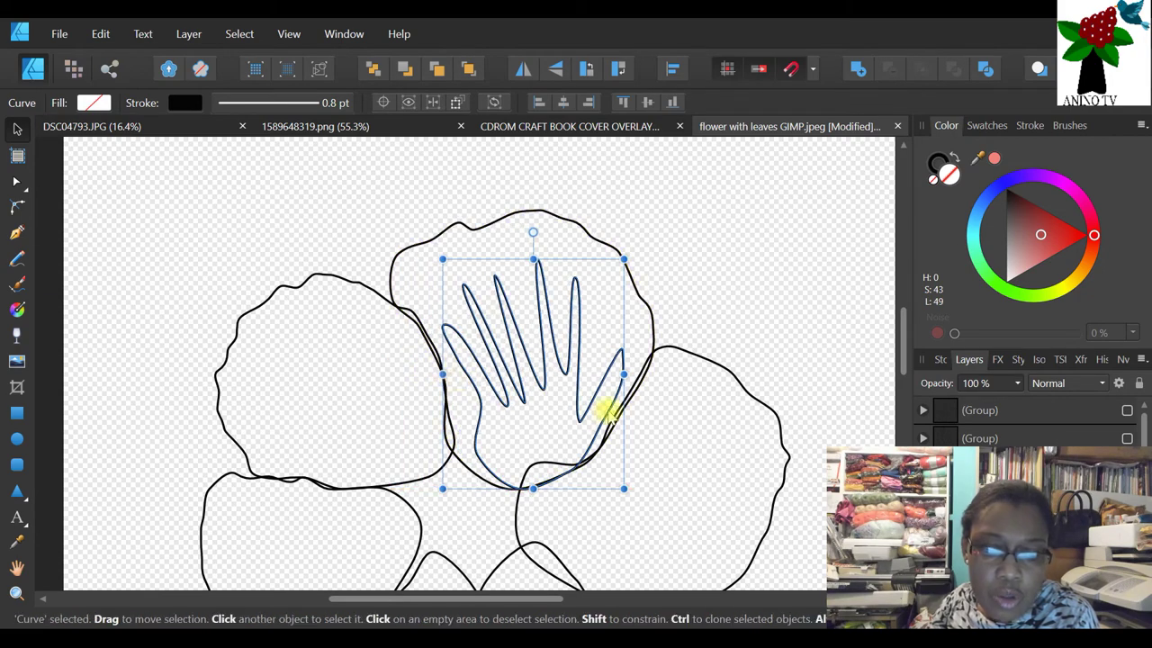
left_click_drag(623, 374, 611, 373)
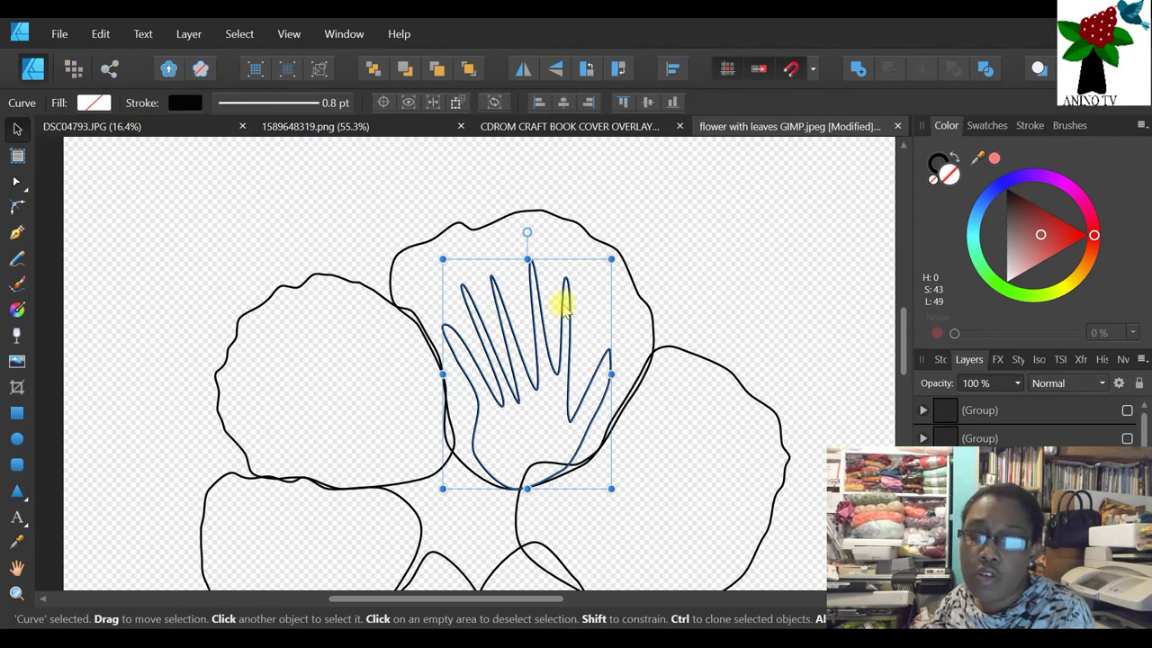
- Node-edit the vein fingers, stretching them toward the petal edge and adding an upright finger
left_click(19, 183)
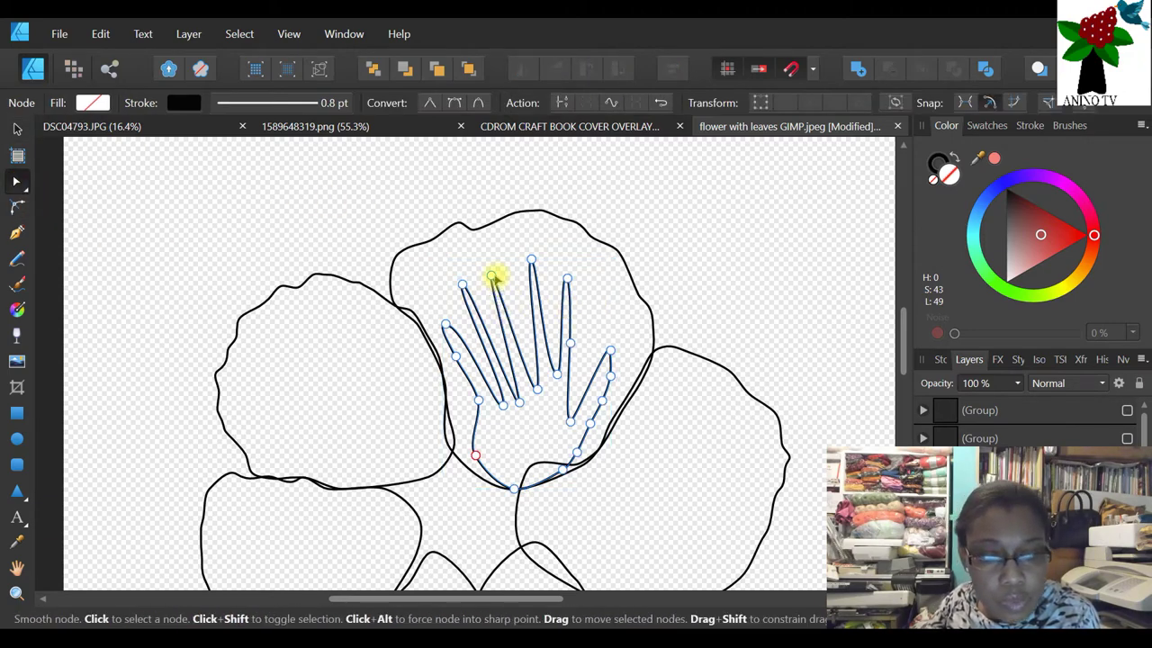
left_click_drag(493, 272, 509, 250)
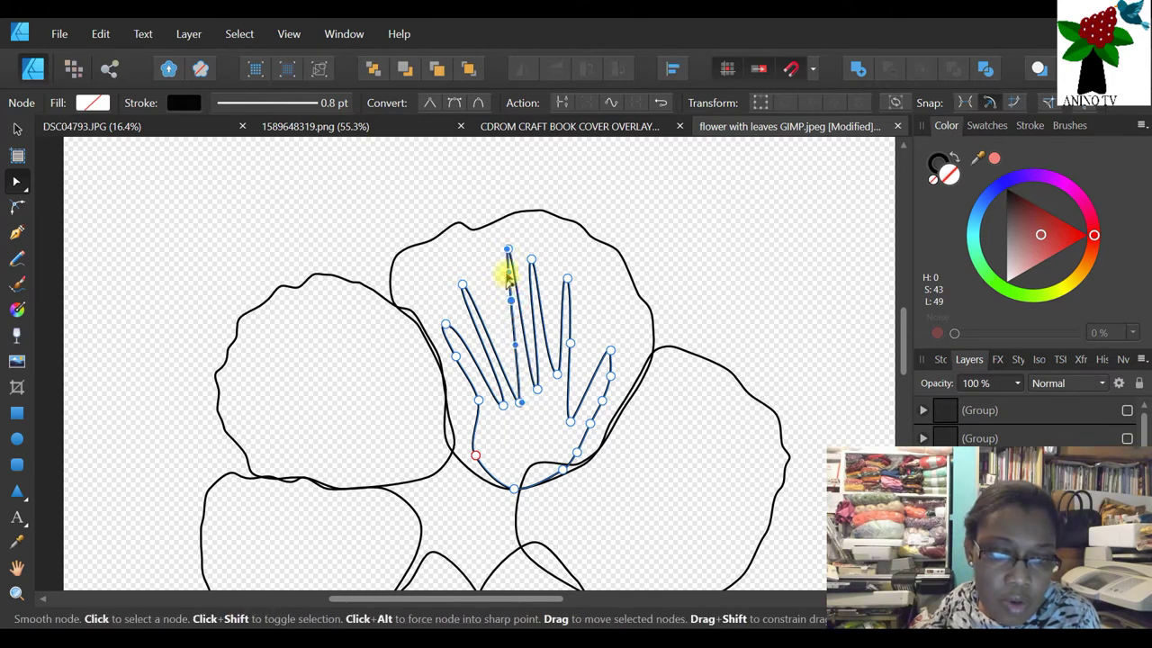
left_click_drag(512, 302, 483, 244)
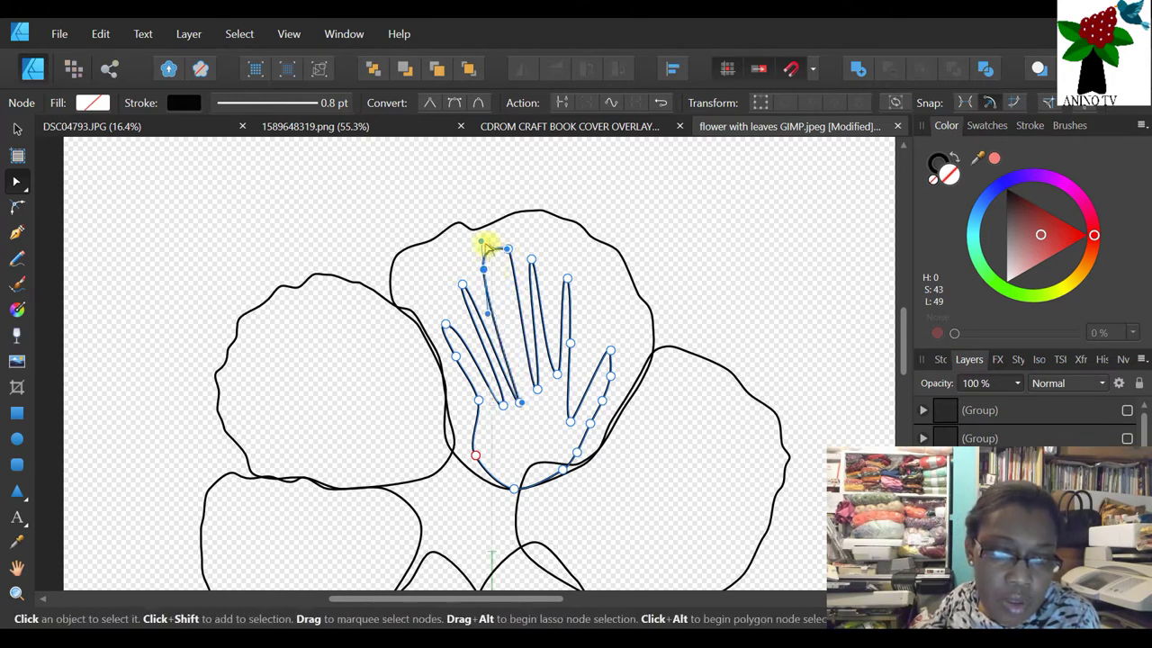
left_click_drag(481, 243, 533, 412)
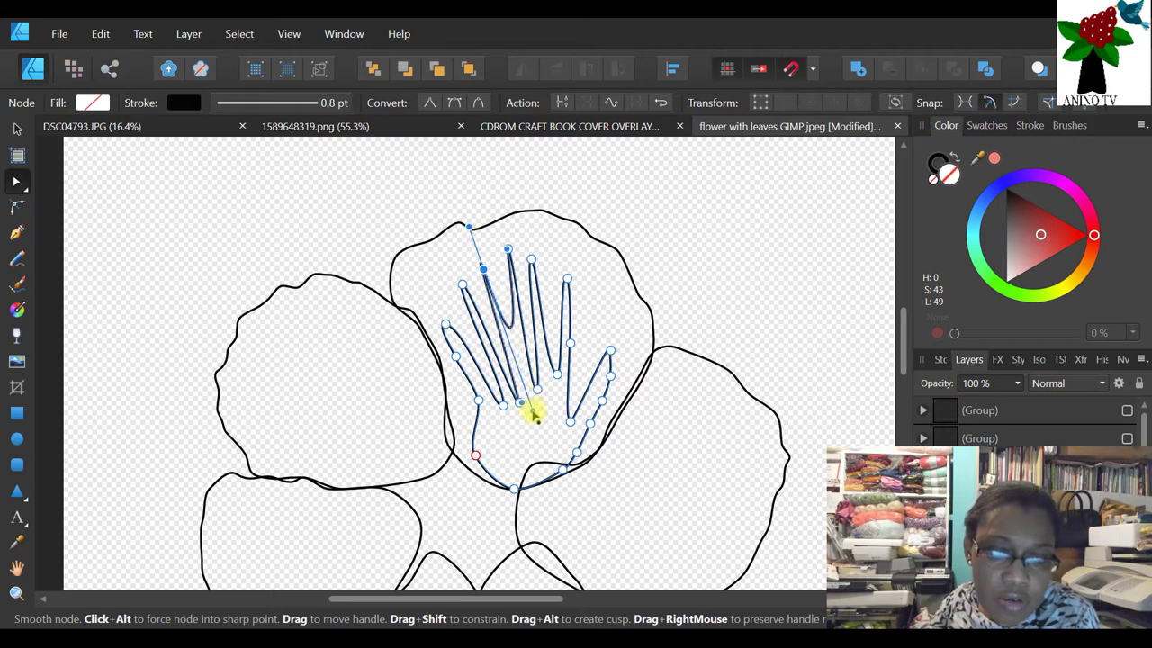
left_click_drag(529, 267, 550, 244)
mouse_move(545, 300)
left_mouse_down()
mouse_move(533, 297)
mouse_move(548, 306)
left_mouse_up()
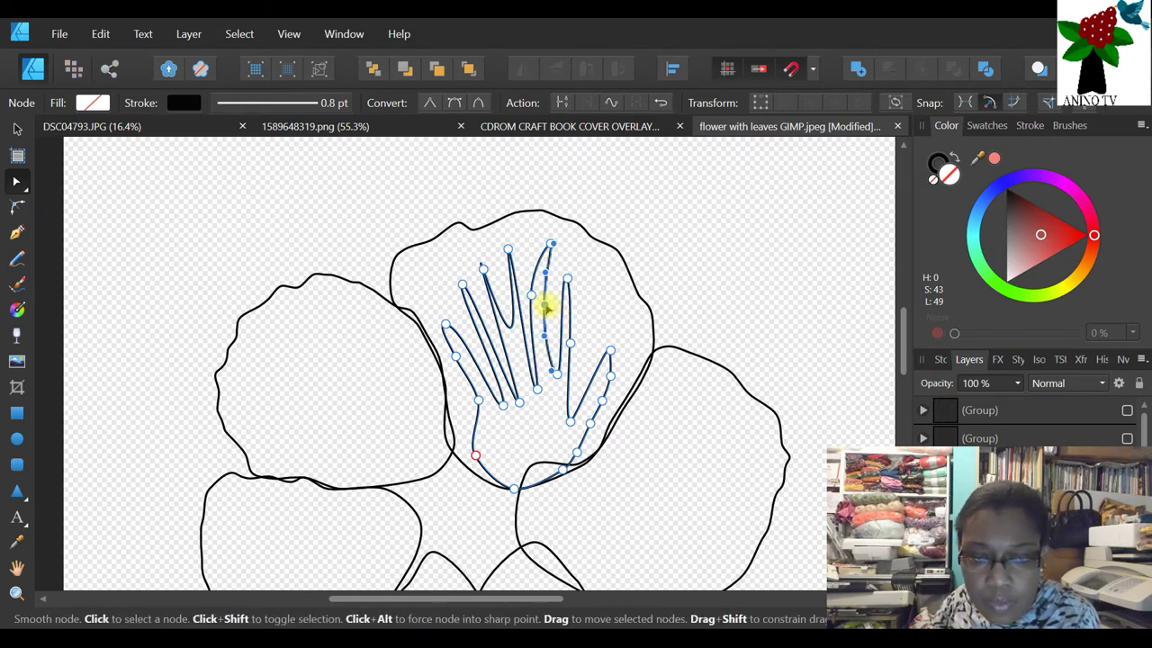
mouse_move(569, 281)
left_mouse_down()
mouse_move(611, 284)
mouse_move(586, 259)
left_mouse_up()
mouse_move(570, 333)
left_mouse_down()
mouse_move(596, 342)
mouse_move(576, 342)
mouse_move(597, 373)
mouse_move(609, 290)
left_mouse_up()
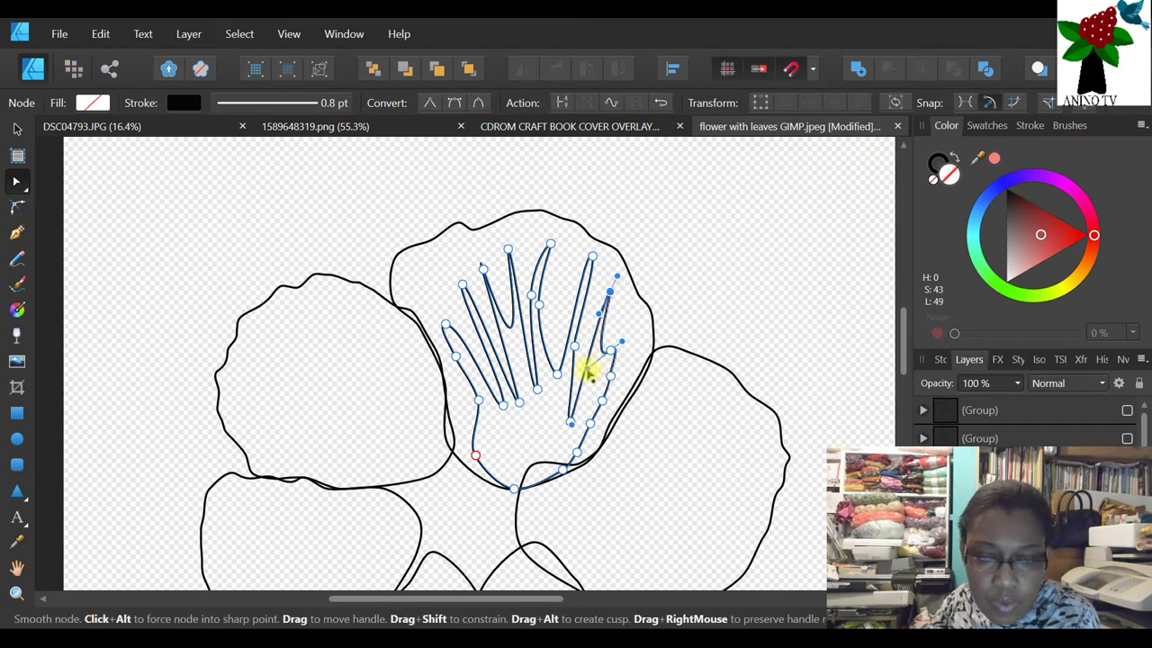
mouse_move(608, 360)
left_mouse_down()
mouse_move(597, 379)
mouse_move(610, 371)
left_mouse_up()
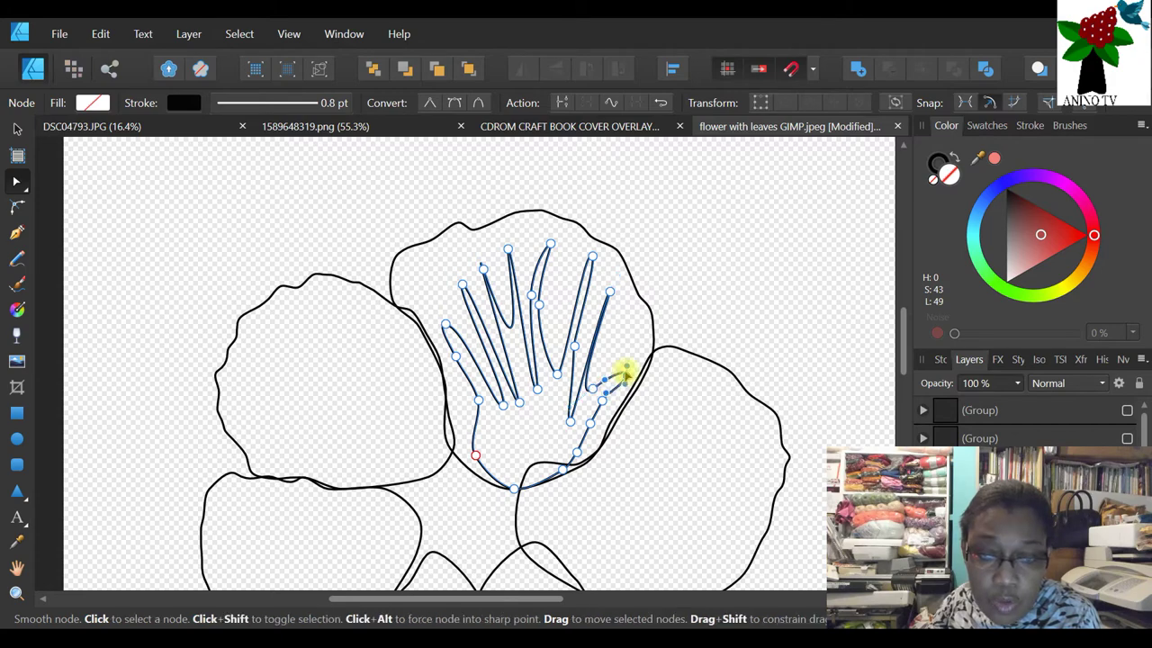
left_click(591, 345)
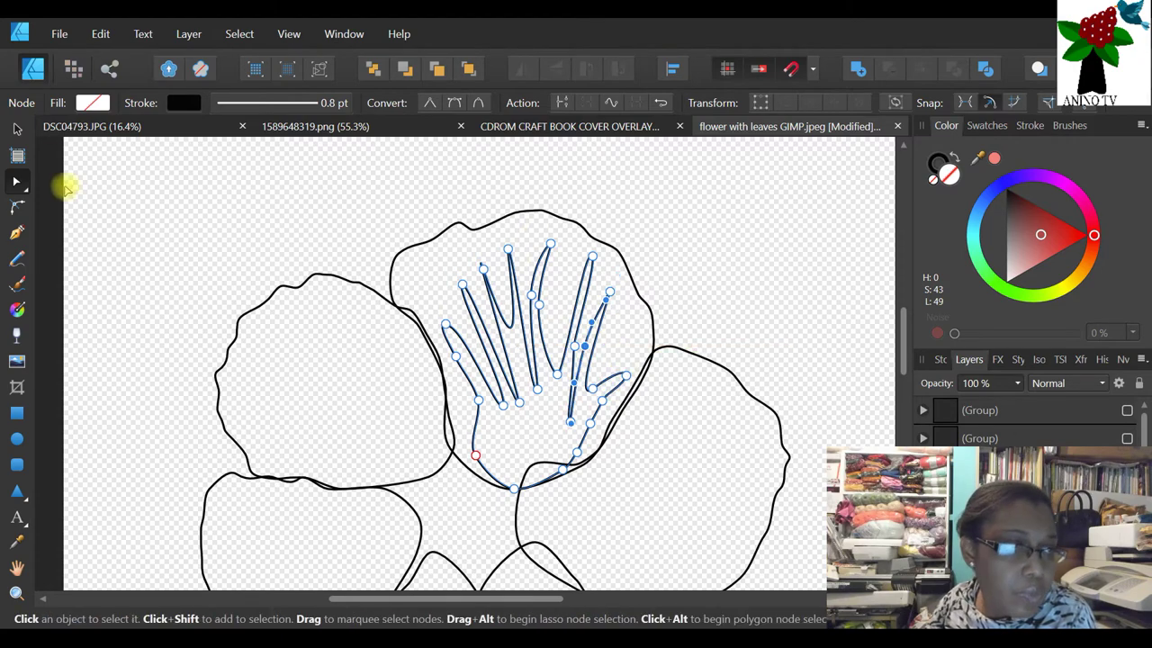
- Slim and stretch the vein fan, tilt it about -10°, and fit it in the top petal
left_click(17, 129)
left_click_drag(535, 243, 534, 306)
left_click_drag(627, 397, 607, 391)
left_click_drag(517, 377, 522, 355)
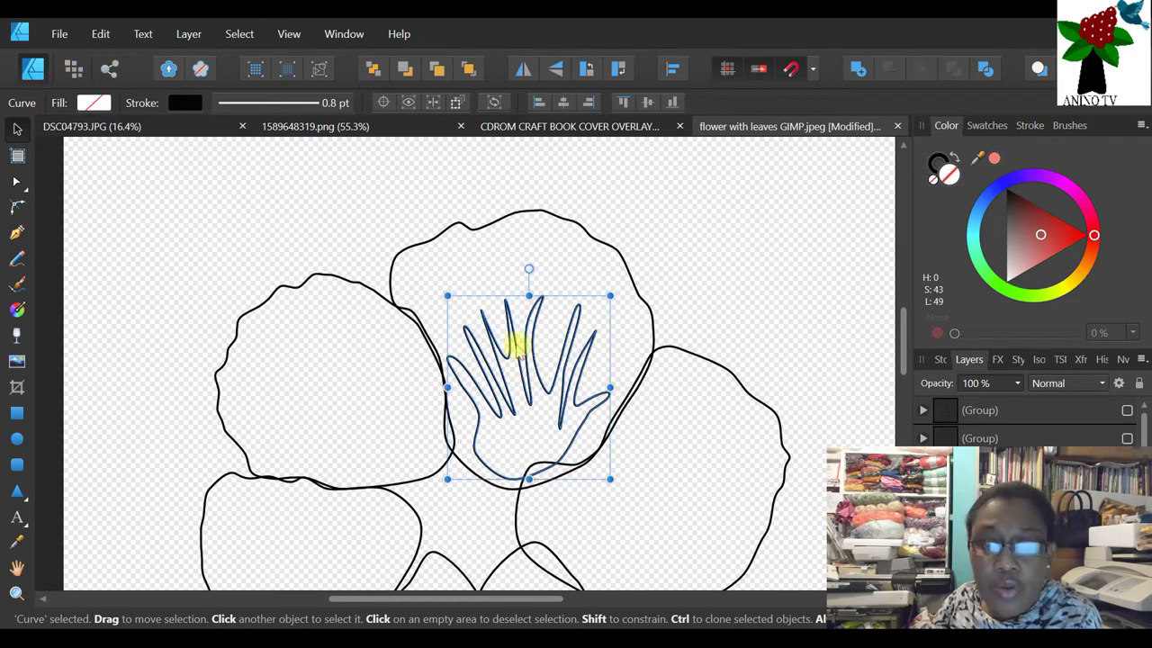
left_click(467, 288)
left_click(501, 342)
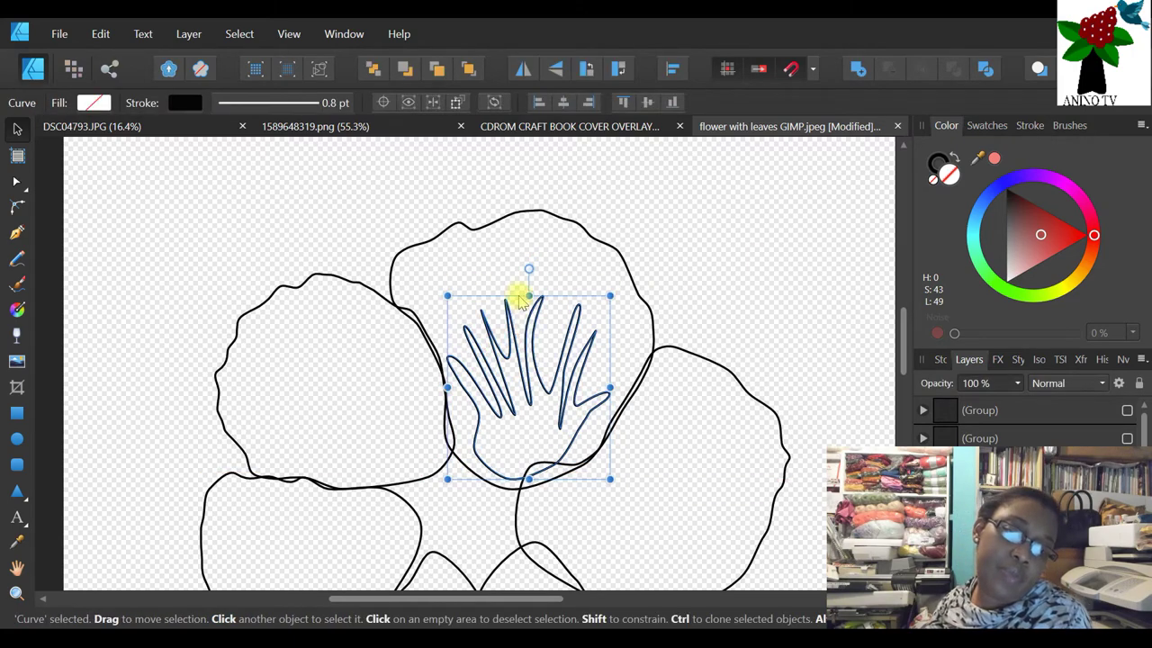
mouse_move(528, 297)
left_mouse_down()
mouse_move(514, 242)
mouse_move(506, 293)
left_mouse_up()
left_click_drag(505, 298, 507, 252)
left_click_drag(453, 362, 475, 364)
left_click_drag(541, 227, 564, 243)
left_click_drag(534, 329, 516, 334)
left_click(747, 277)
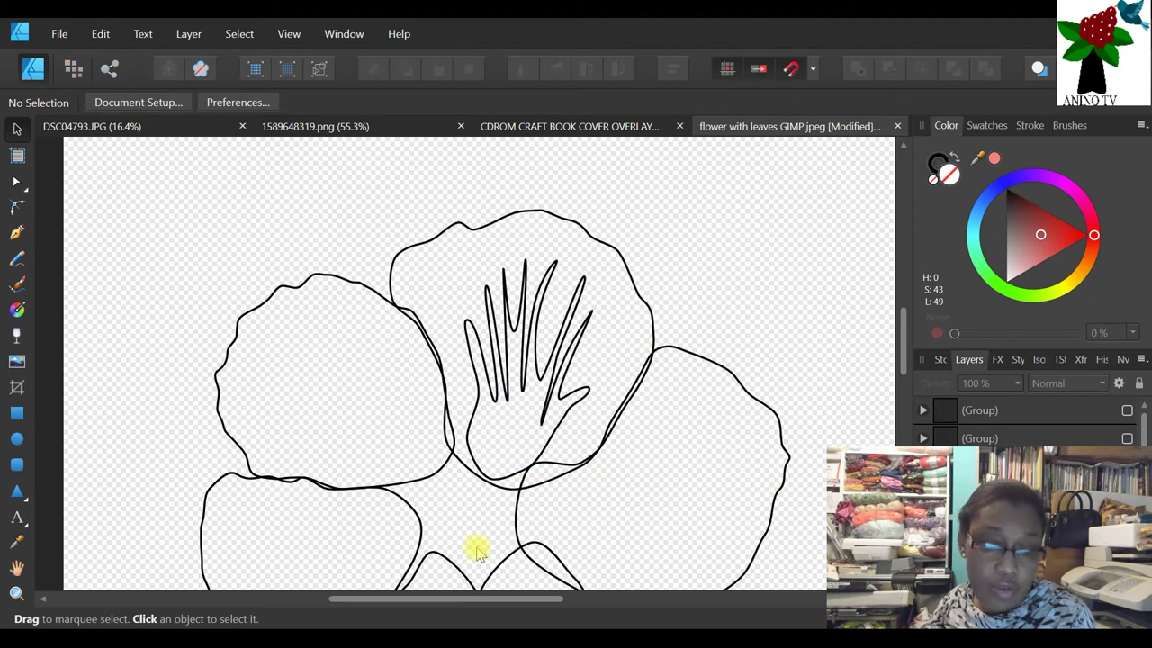
- Zoom out to check the whole flower, zoom back in, and reselect the top petal's vein fan
scroll(514, 390, "down", 2)
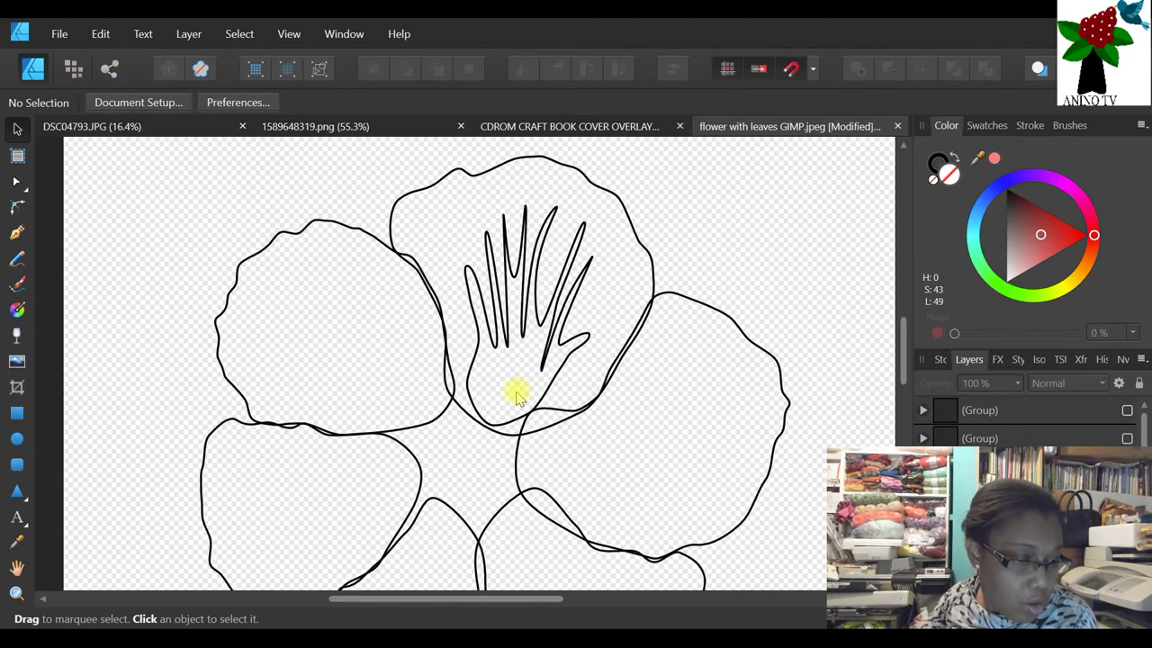
left_click(17, 594)
left_click_drag(200, 104, 170, 103)
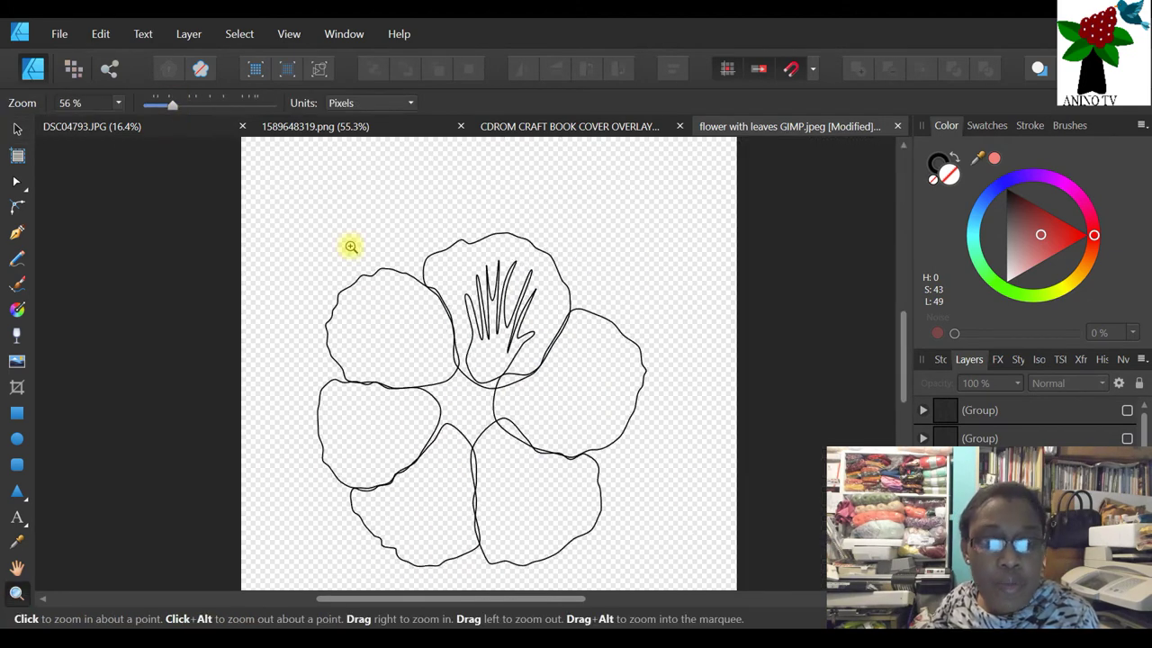
left_click(380, 361)
left_click(17, 130)
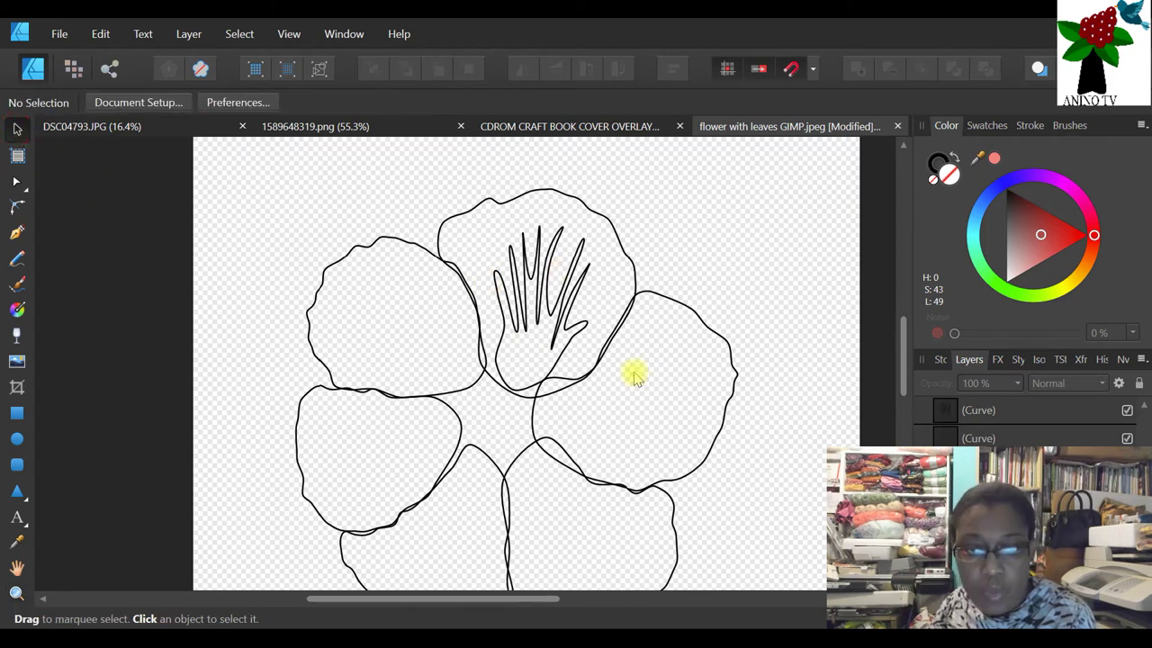
left_click(558, 302)
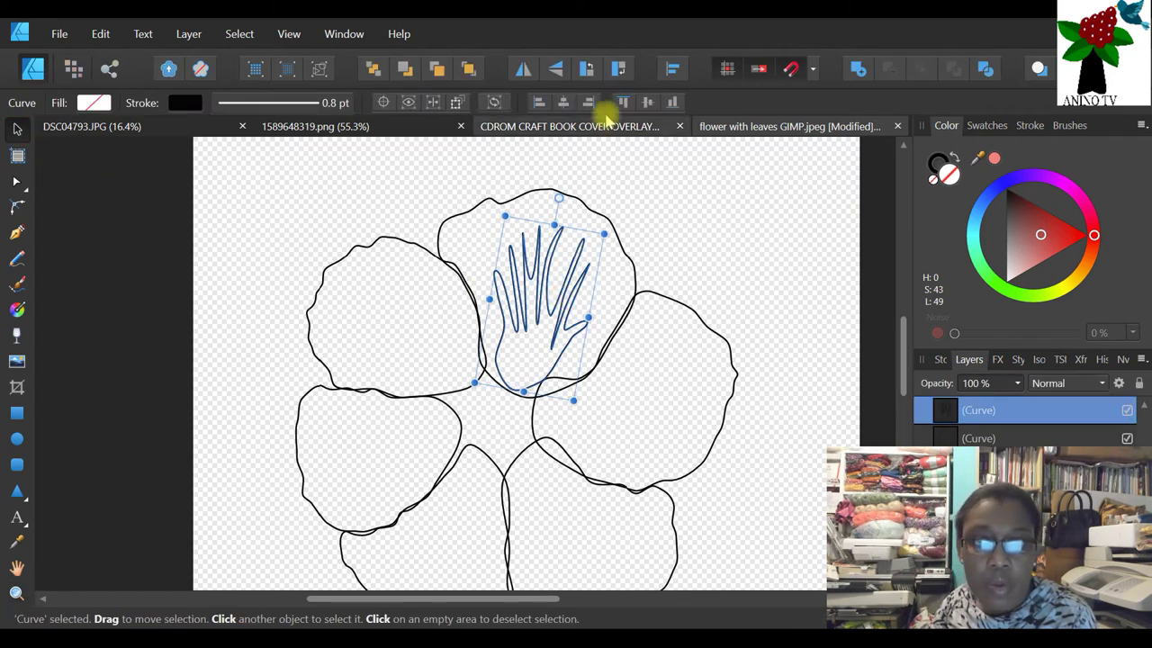
- Duplicate the vein fan and fit the copy, rotated about -70.9°, into the right petal
left_click(469, 70)
left_click_drag(1044, 438, 1044, 407)
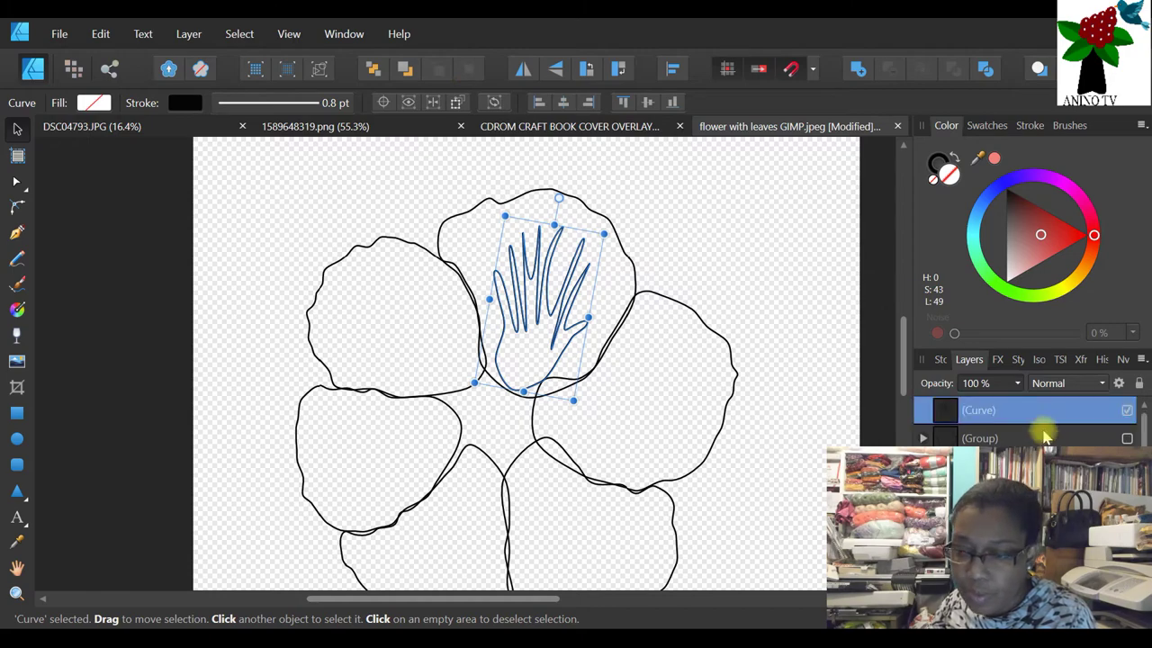
right_click(997, 411)
left_click(941, 175)
left_click_drag(555, 200, 651, 318)
left_click_drag(501, 303, 571, 419)
left_click_drag(736, 443, 711, 373)
mouse_move(624, 442)
left_mouse_down()
mouse_move(624, 411)
mouse_move(637, 430)
left_mouse_up()
- Duplicate the vein fan and rotate the copy into the lower petal
scroll(637, 430, "down", 1)
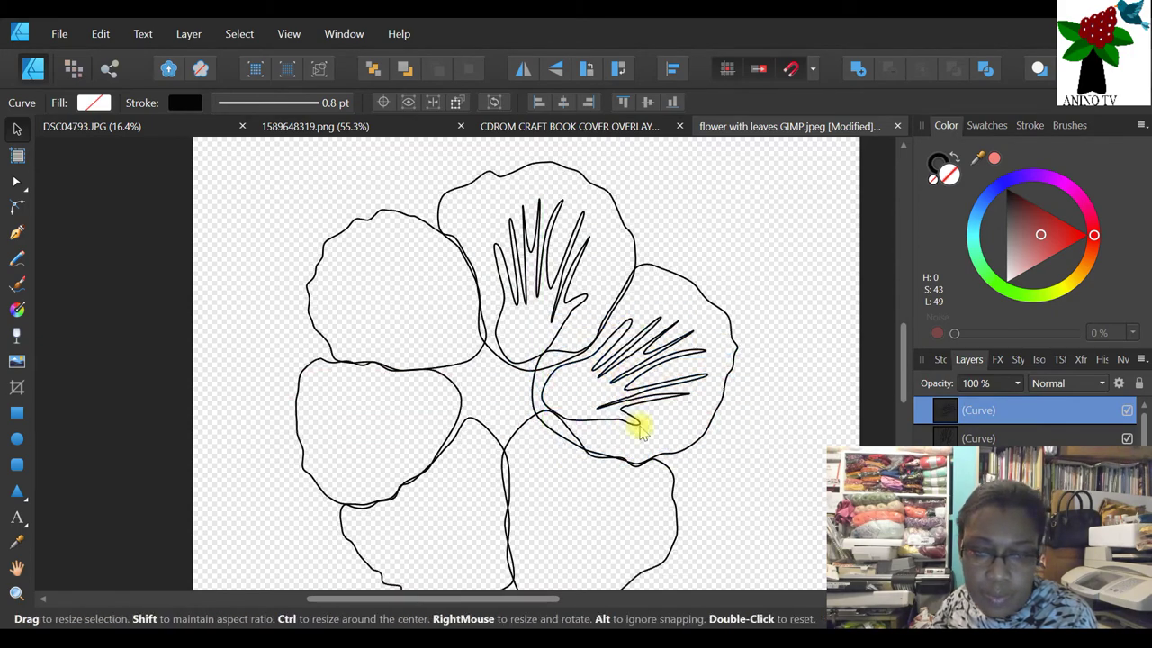
scroll(637, 430, "down", 3)
right_click(979, 424)
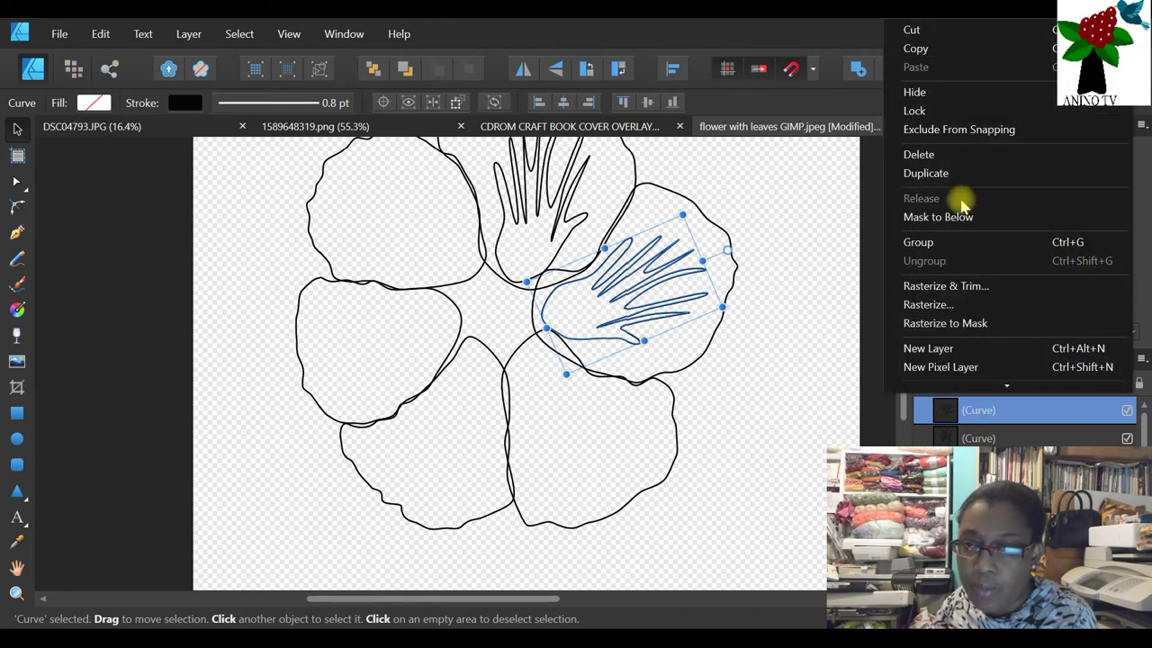
left_click(962, 172)
left_click_drag(687, 477, 662, 506)
left_click_drag(570, 429, 544, 438)
- Duplicate the vein fan and rotate the copy into the lower-left petal
right_click(1072, 410)
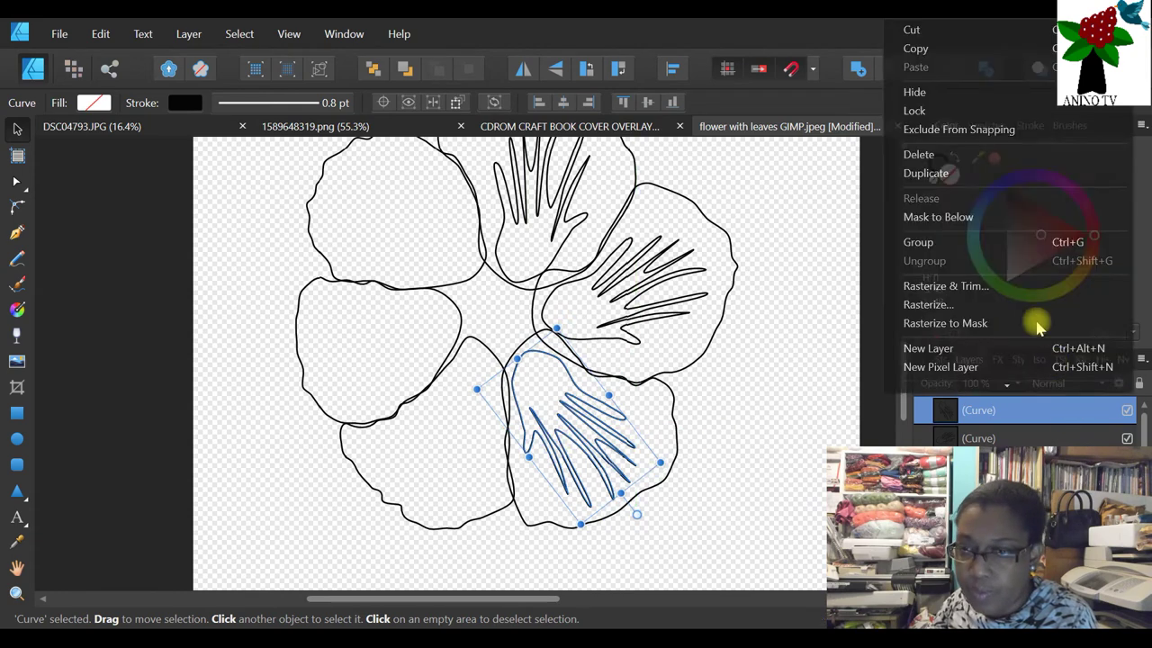
left_click(970, 174)
left_click_drag(384, 429, 395, 453)
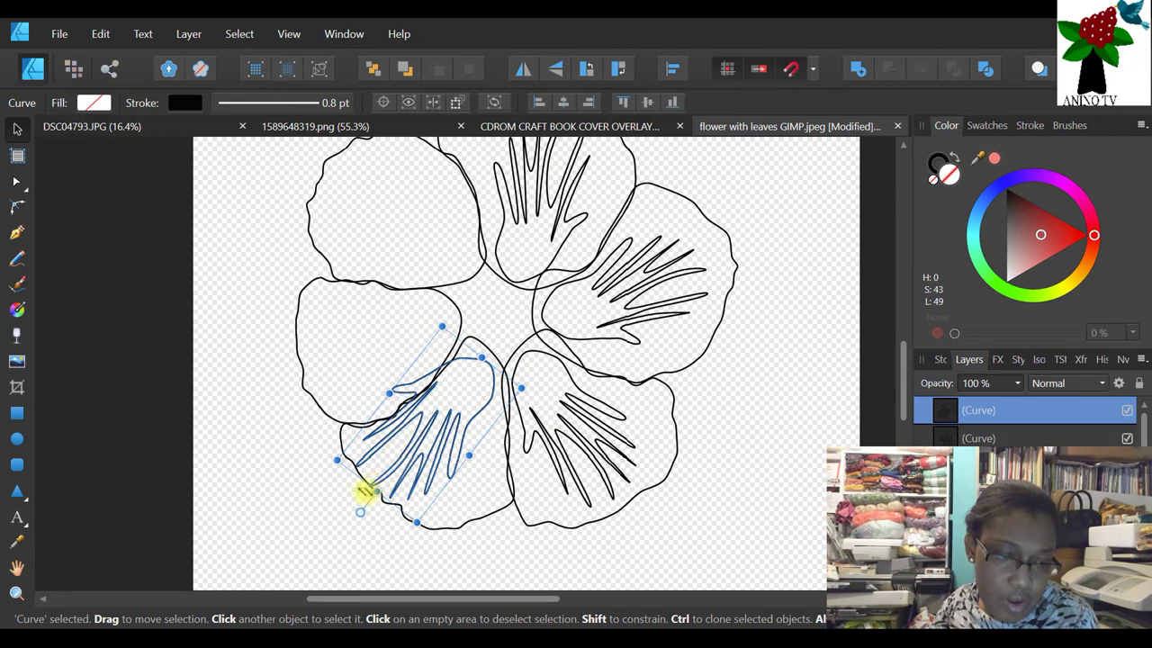
left_click_drag(367, 507, 379, 523)
left_click_drag(404, 445, 415, 448)
- Duplicate the vein fan, then rotate and resize the copy to fit the left petal
right_click(1065, 412)
left_click(977, 173)
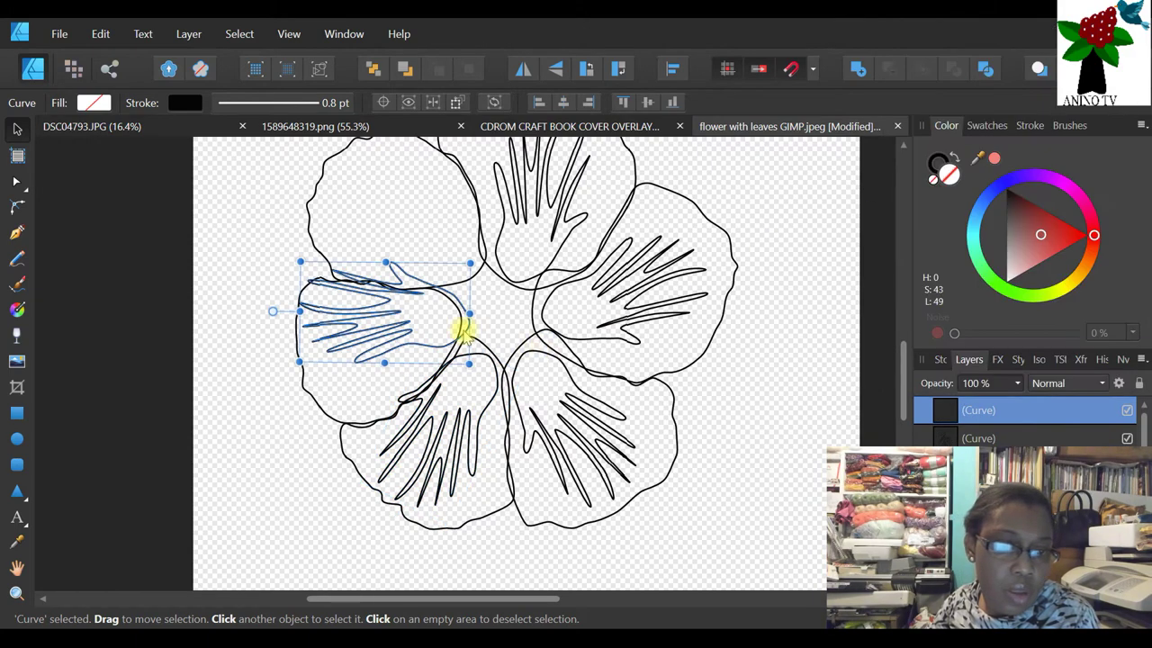
left_click_drag(385, 308, 378, 329)
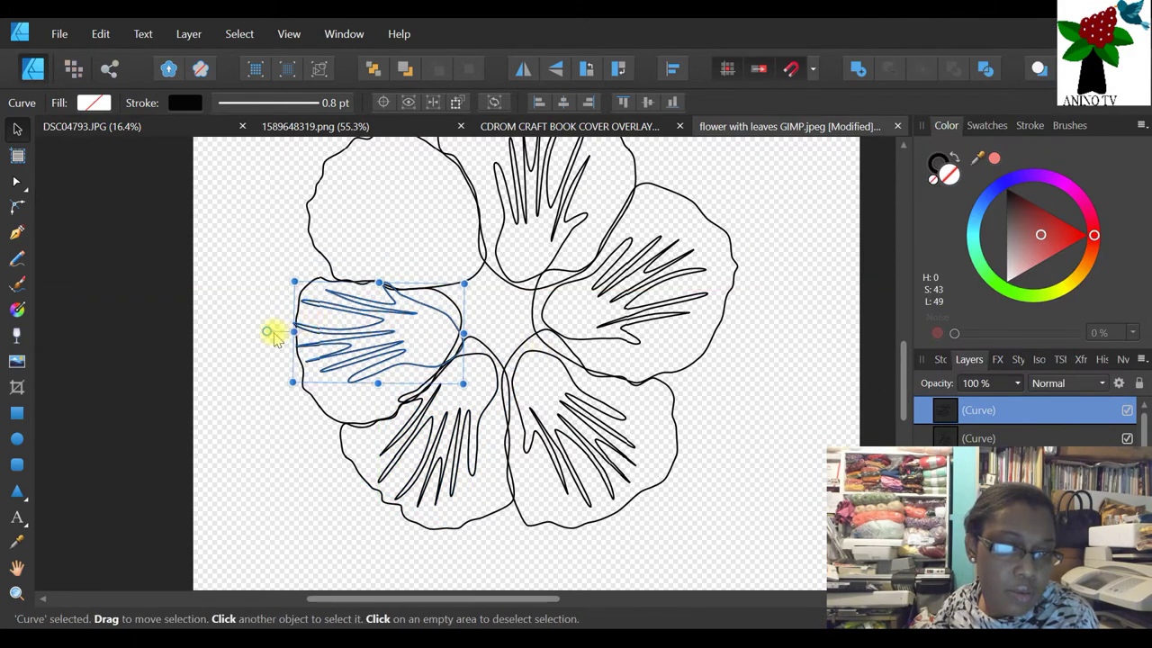
left_click_drag(268, 331, 310, 334)
left_click_drag(380, 291, 423, 329)
- Duplicate the vein fan and stretch the rotated copy to fill the upper-left petal
right_click(1005, 411)
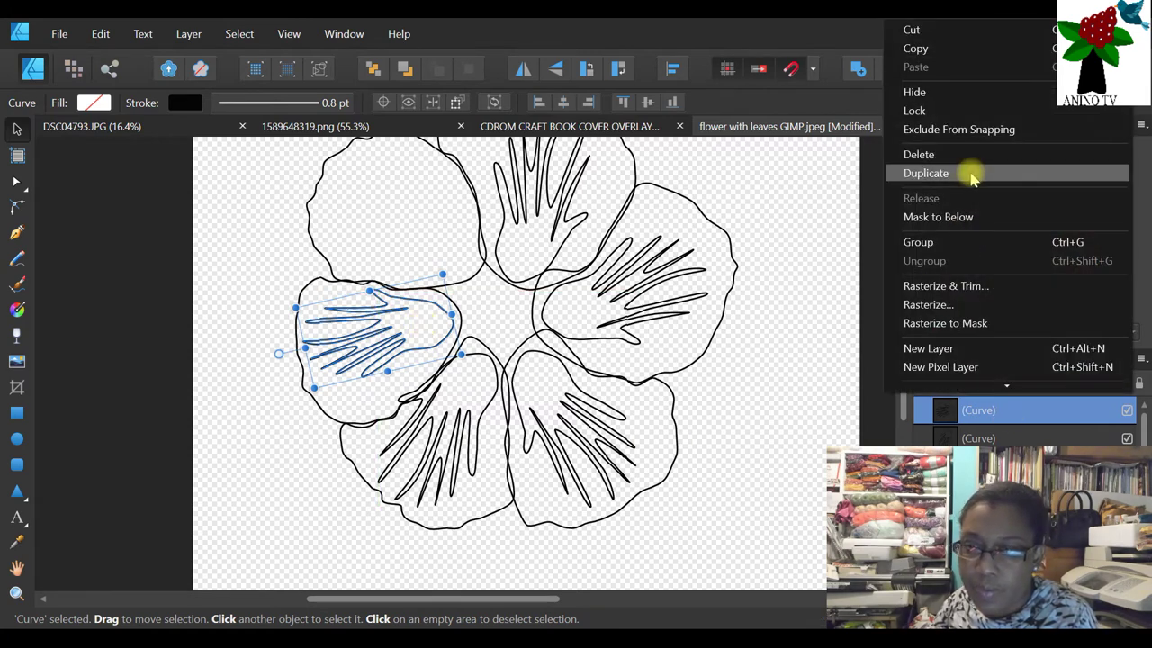
left_click(978, 174)
left_click_drag(423, 329, 427, 247)
left_click_drag(393, 177, 386, 157)
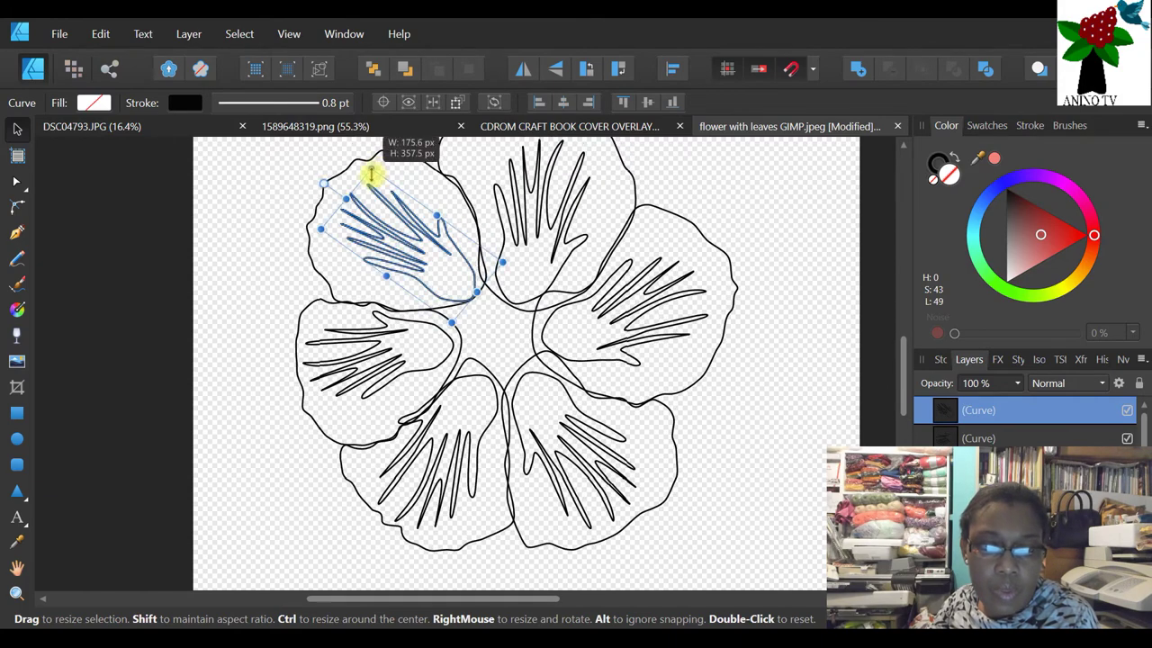
left_click(747, 232)
scroll(720, 288, "up", 1)
scroll(718, 300, "up", 1)
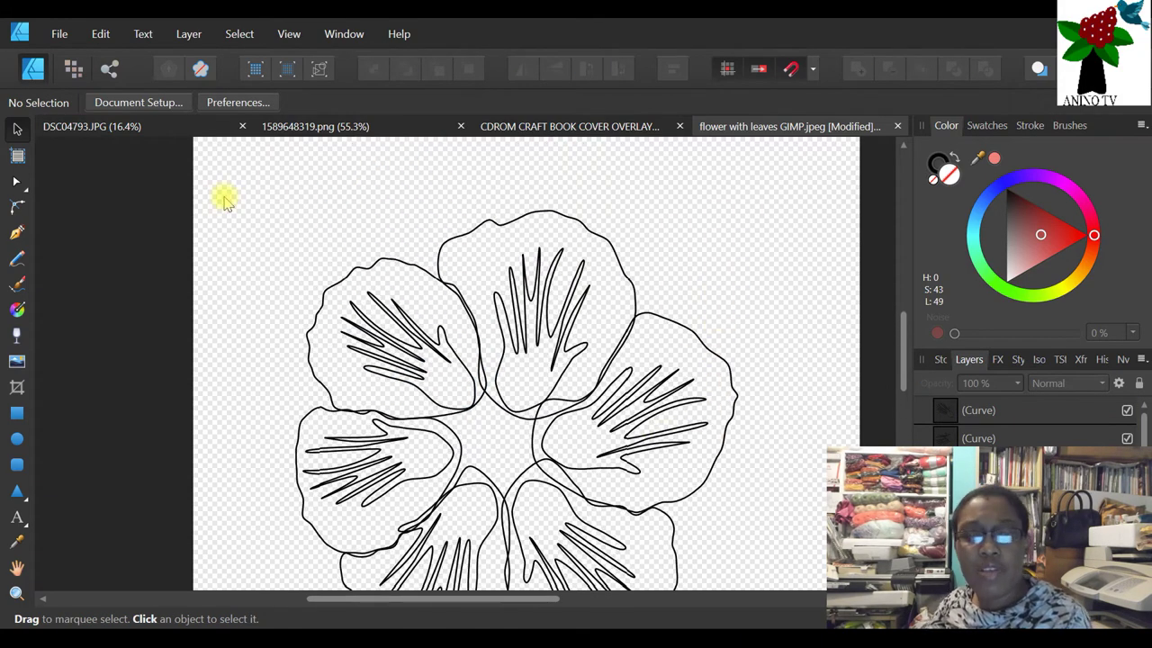
scroll(527, 483, "down", 3)
scroll(781, 477, "up", 2)
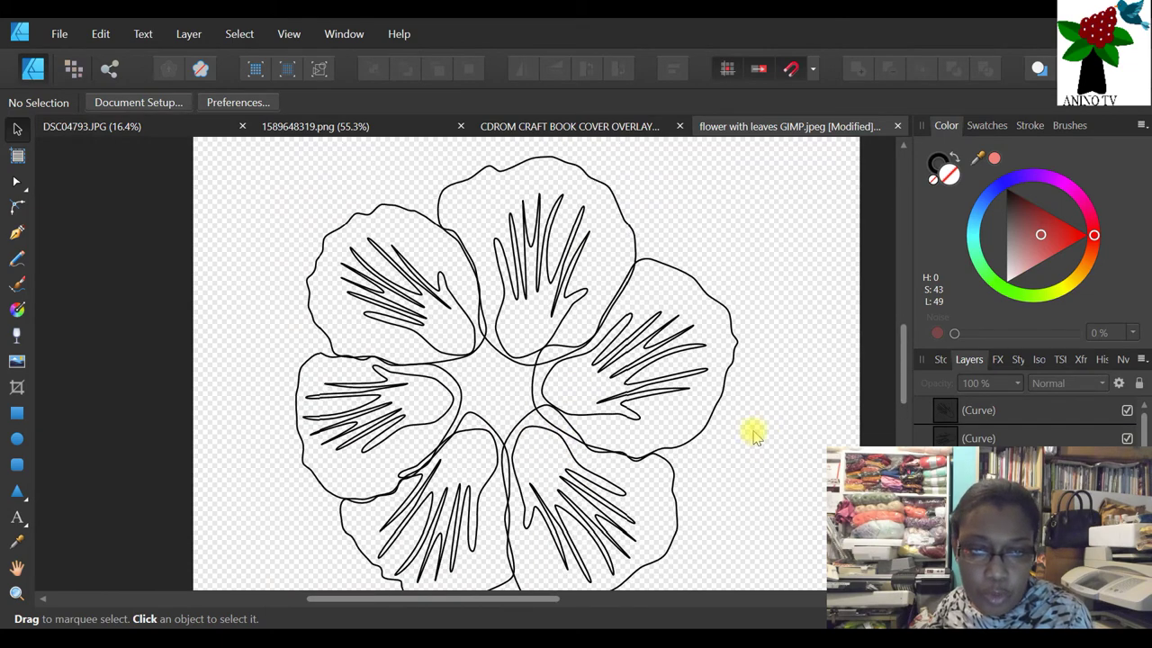
left_click(528, 244)
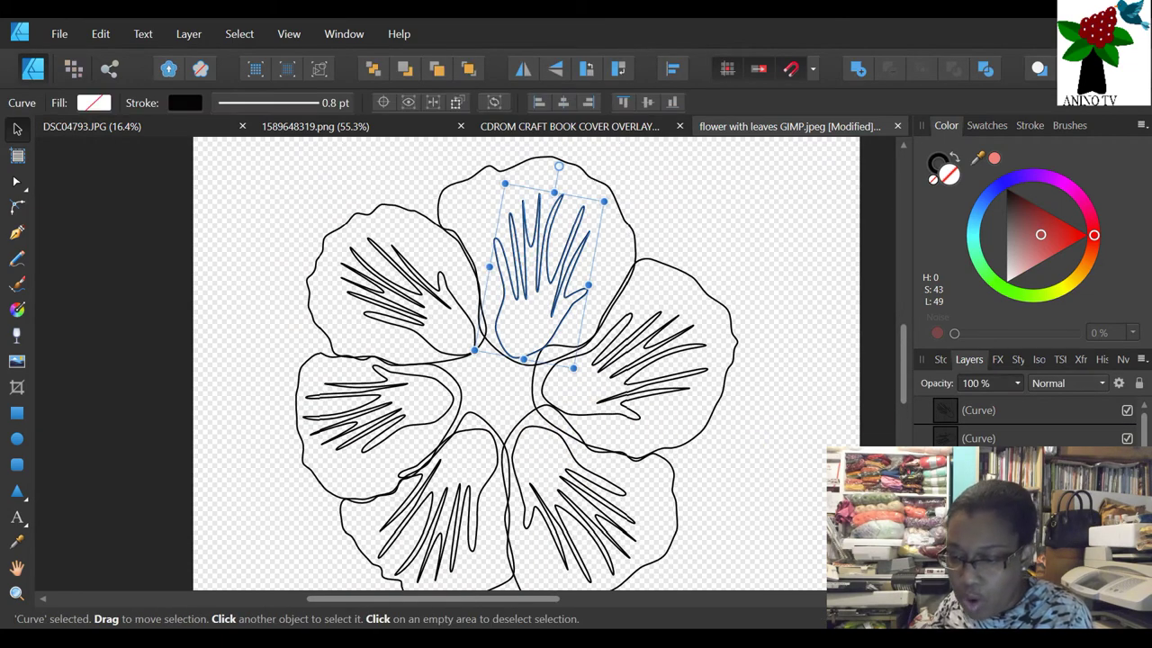
right_click(1017, 438)
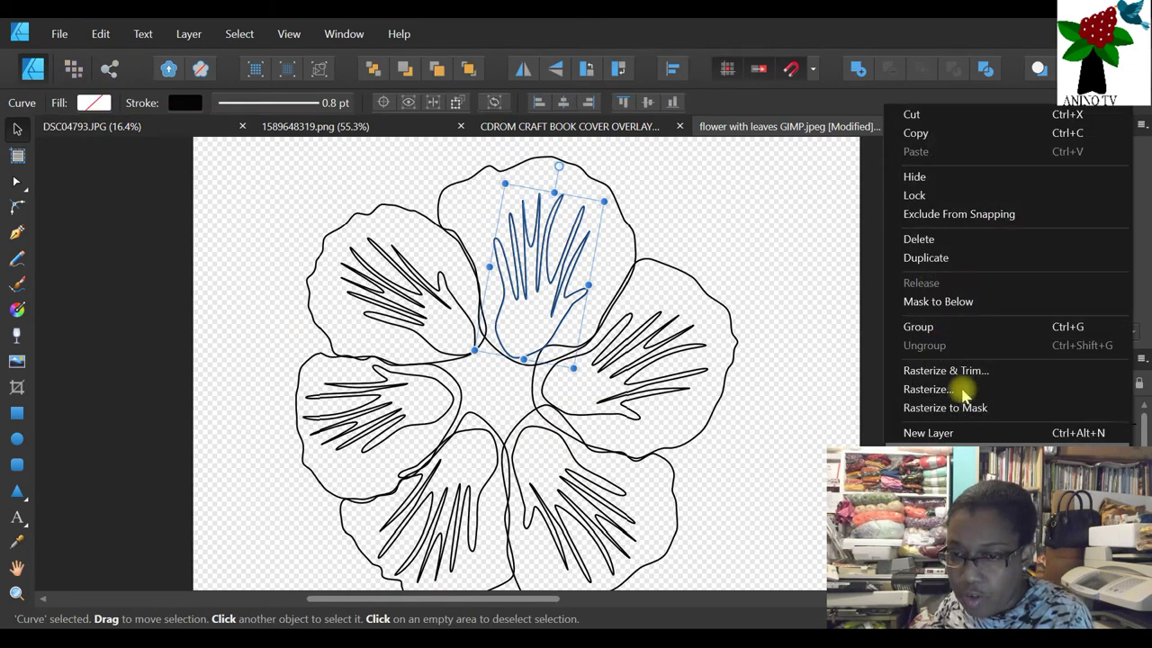
left_click(926, 258)
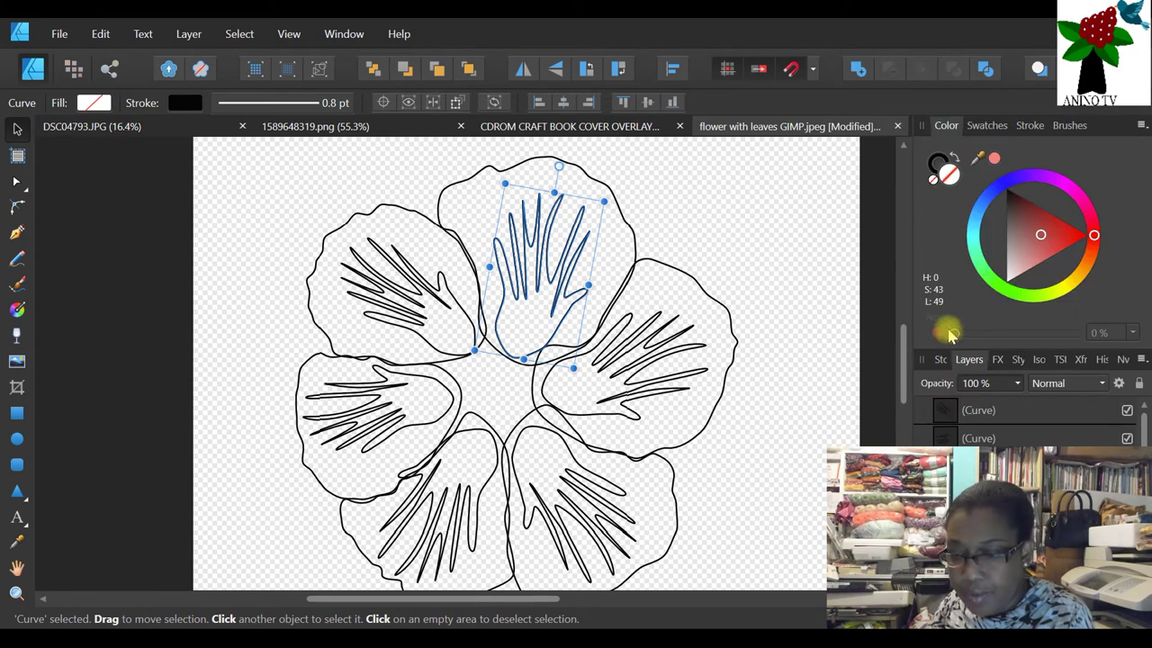
scroll(905, 419, "down", 1)
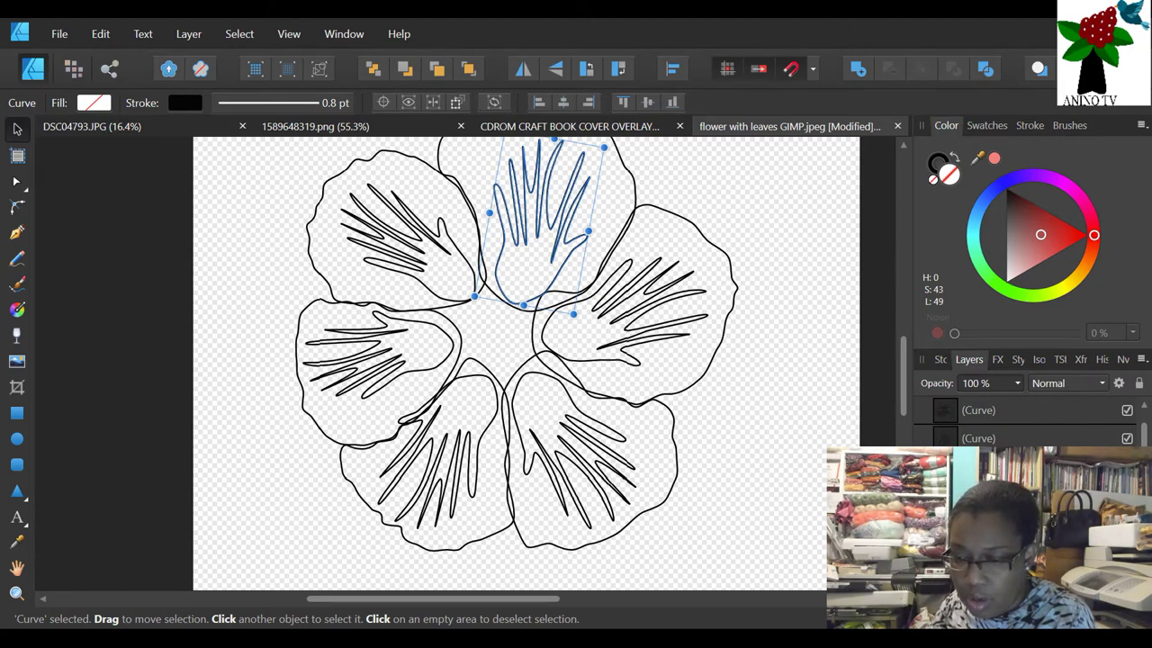
left_click(812, 465)
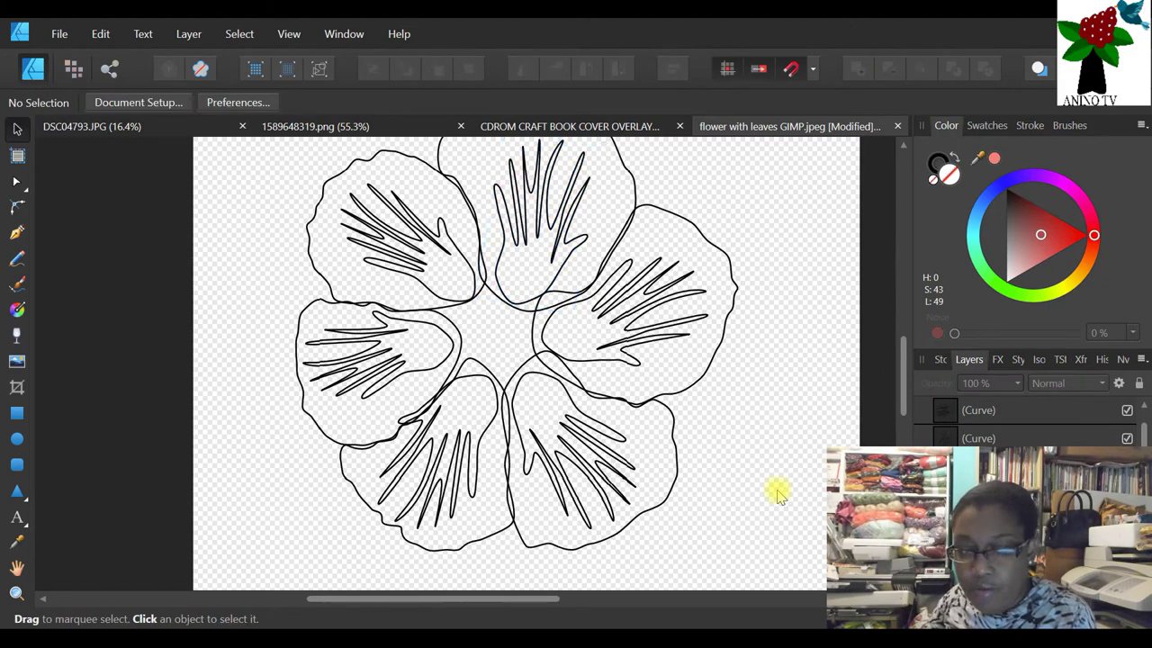
scroll(779, 477, "up", 2)
scroll(828, 176, "down", 2)
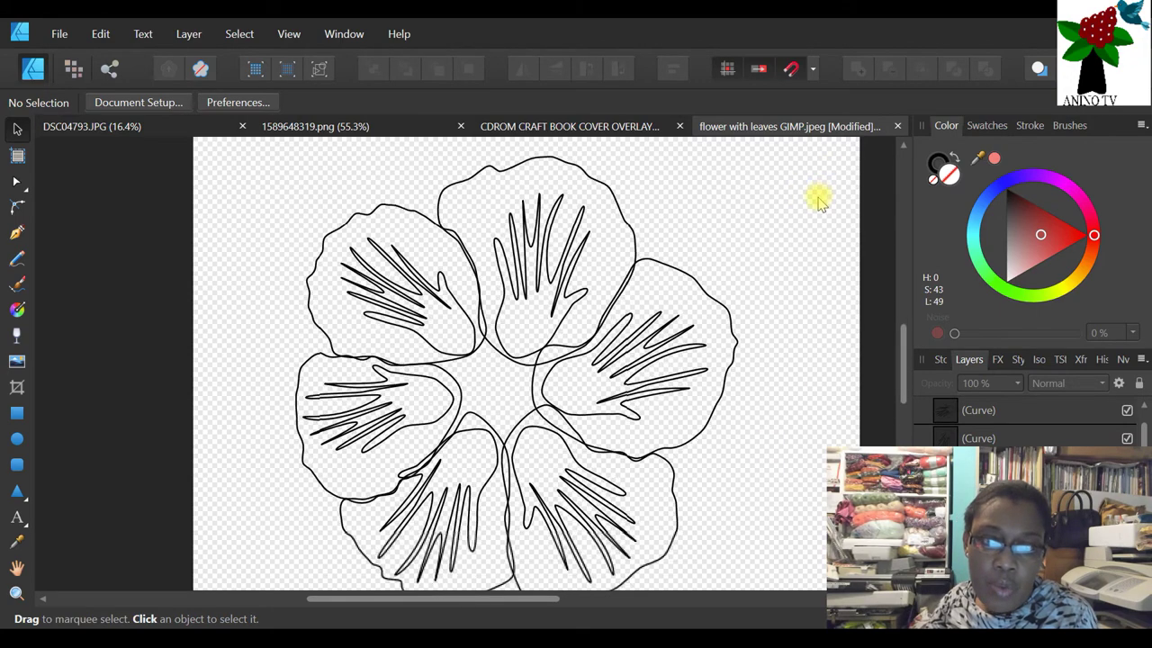
left_click_drag(821, 147, 769, 391)
left_click_drag(769, 176, 789, 347)
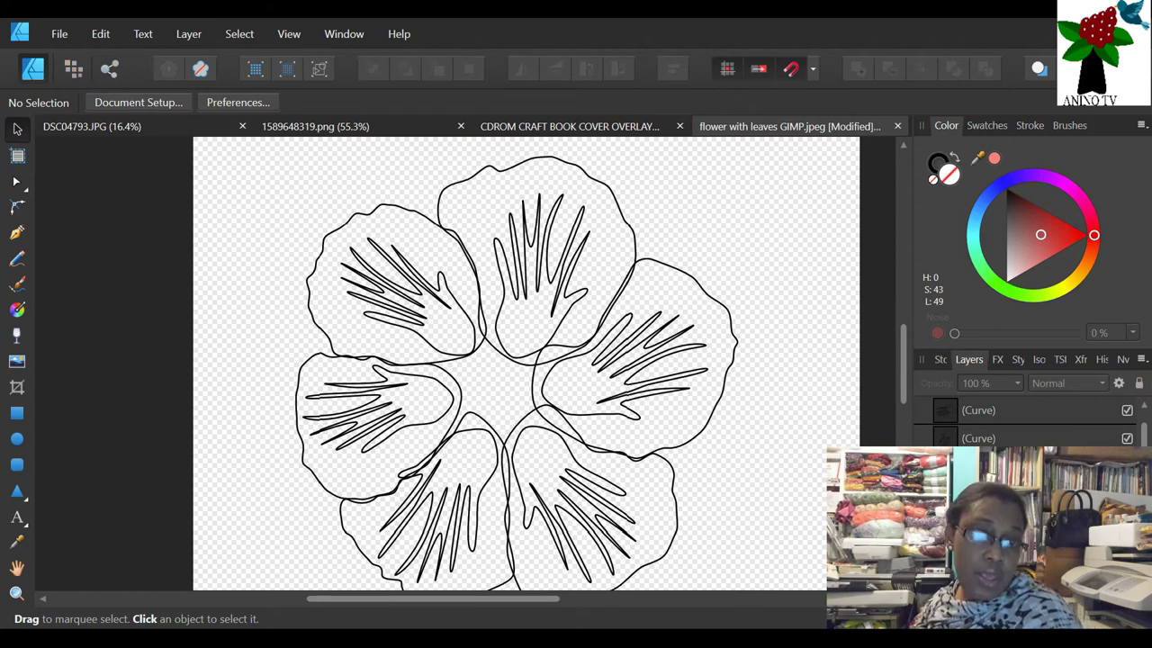
left_click(523, 277)
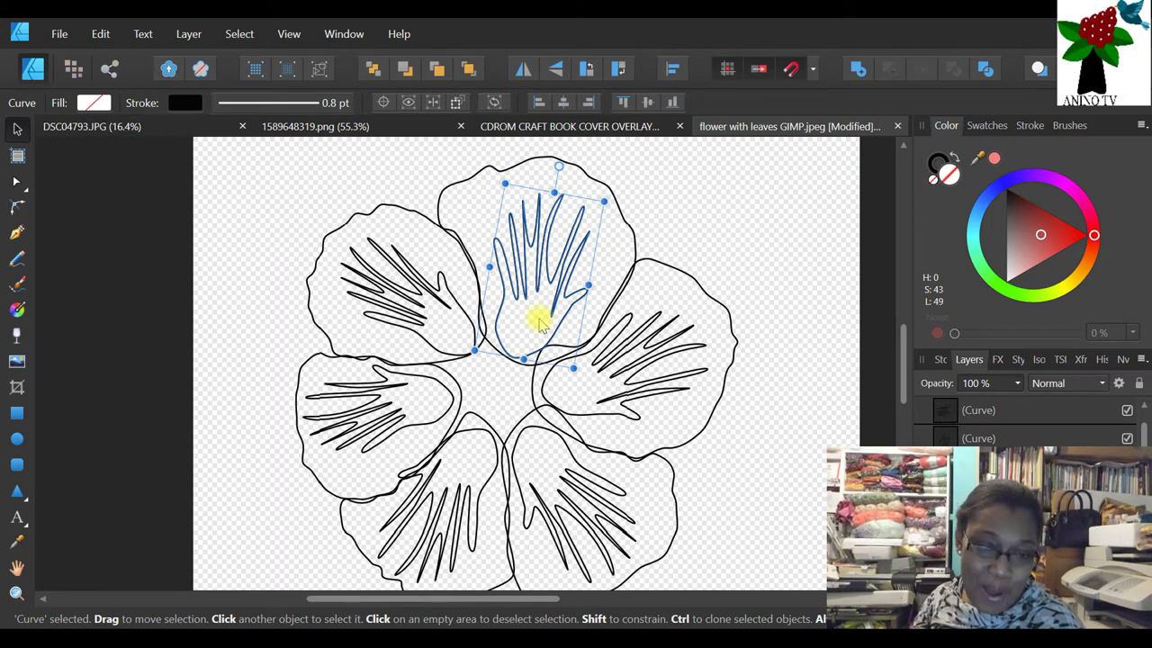
- Select all six vein curves and group them together
left_click(612, 383, "shift")
left_click(522, 495, "shift")
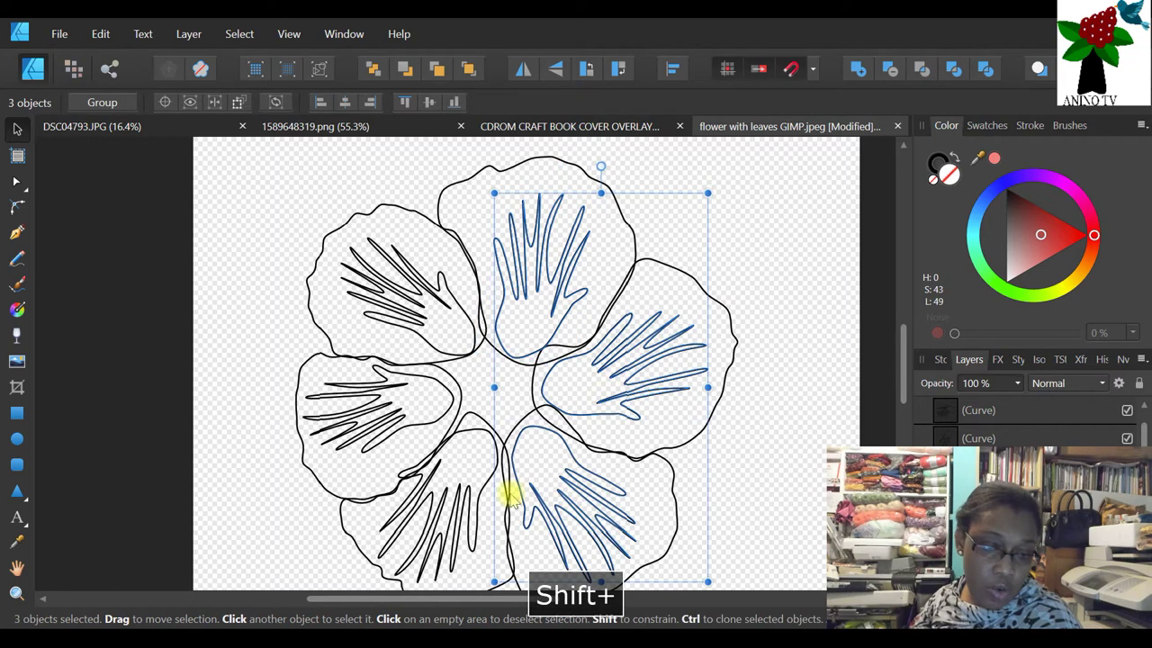
left_click(442, 488, "shift")
left_click(348, 393, "shift")
left_click(368, 287, "shift")
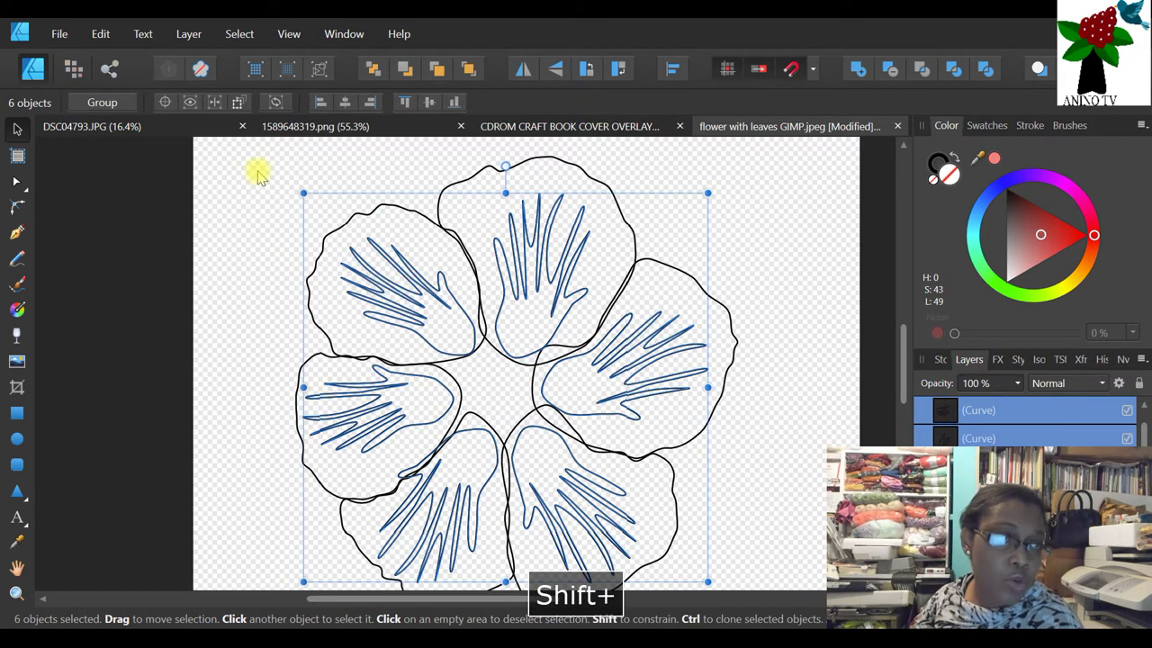
left_click(102, 102)
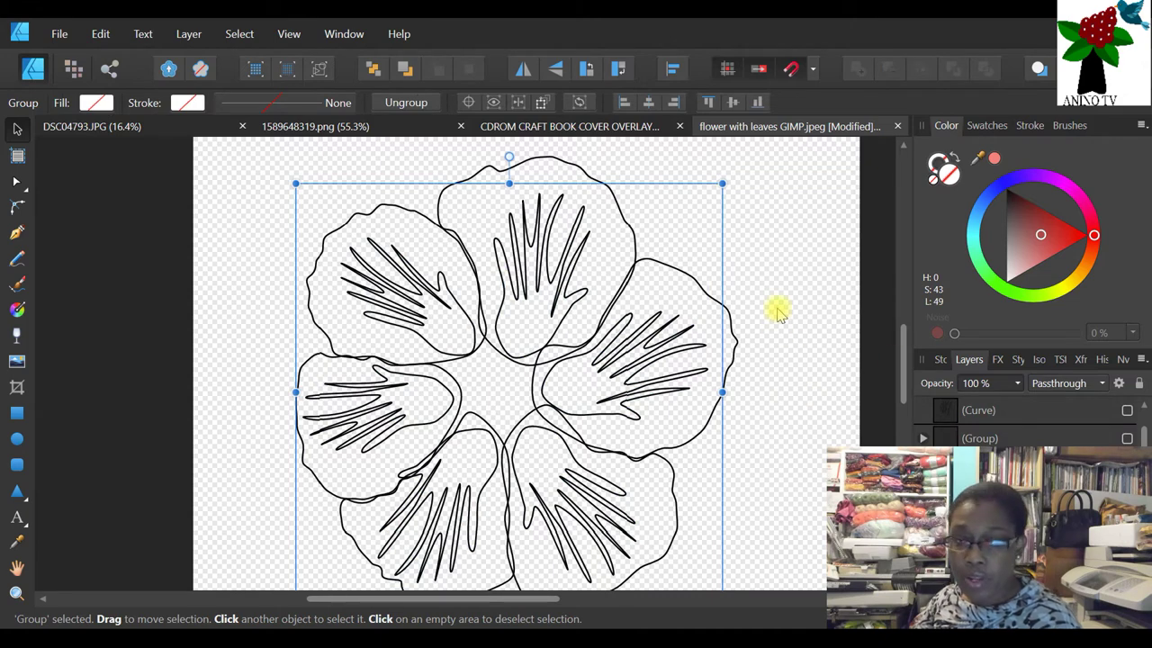
left_click(761, 177)
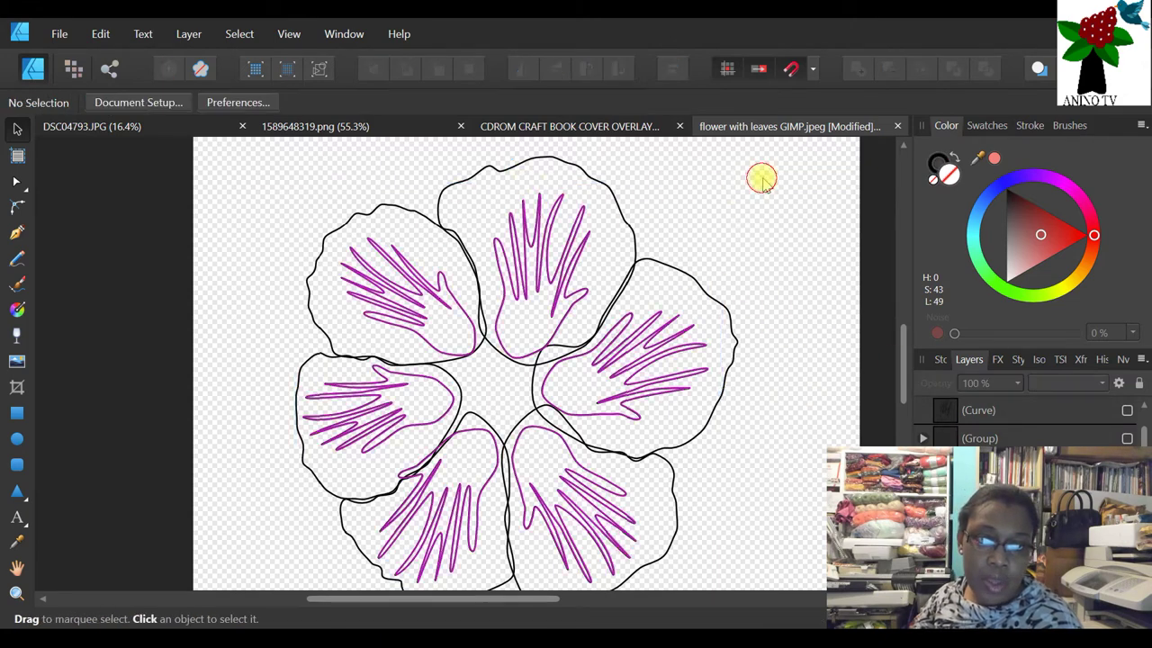
- Shift-select the six petal outlines and group them into one petal group
left_click(500, 176)
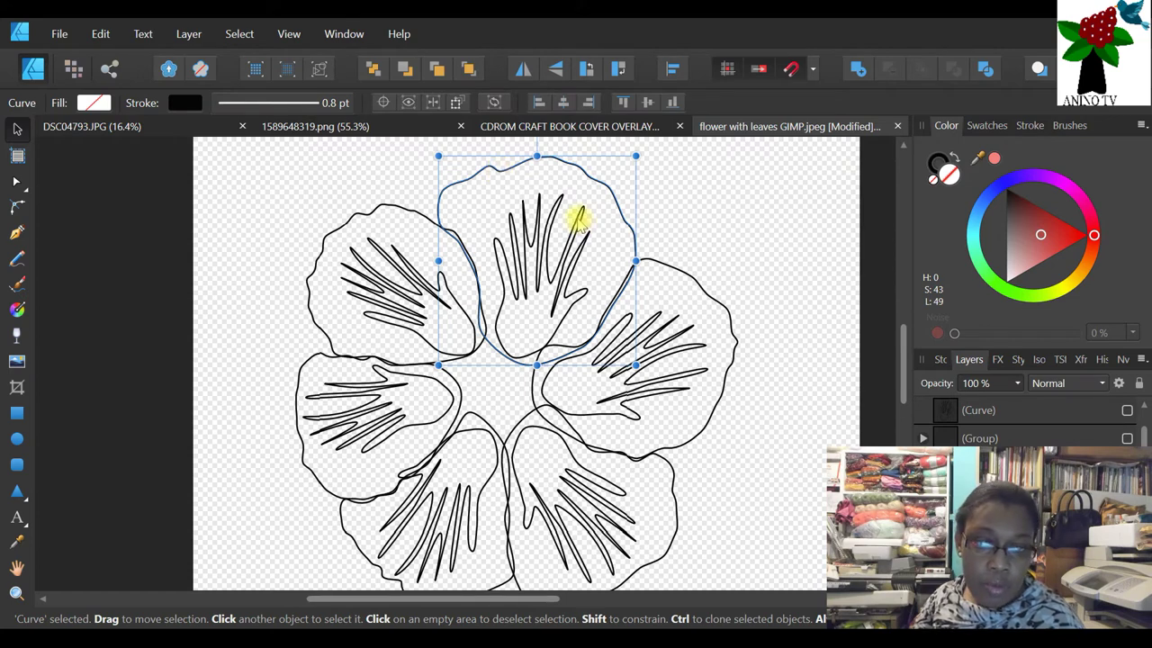
key("shift")
left_click(725, 338, "shift")
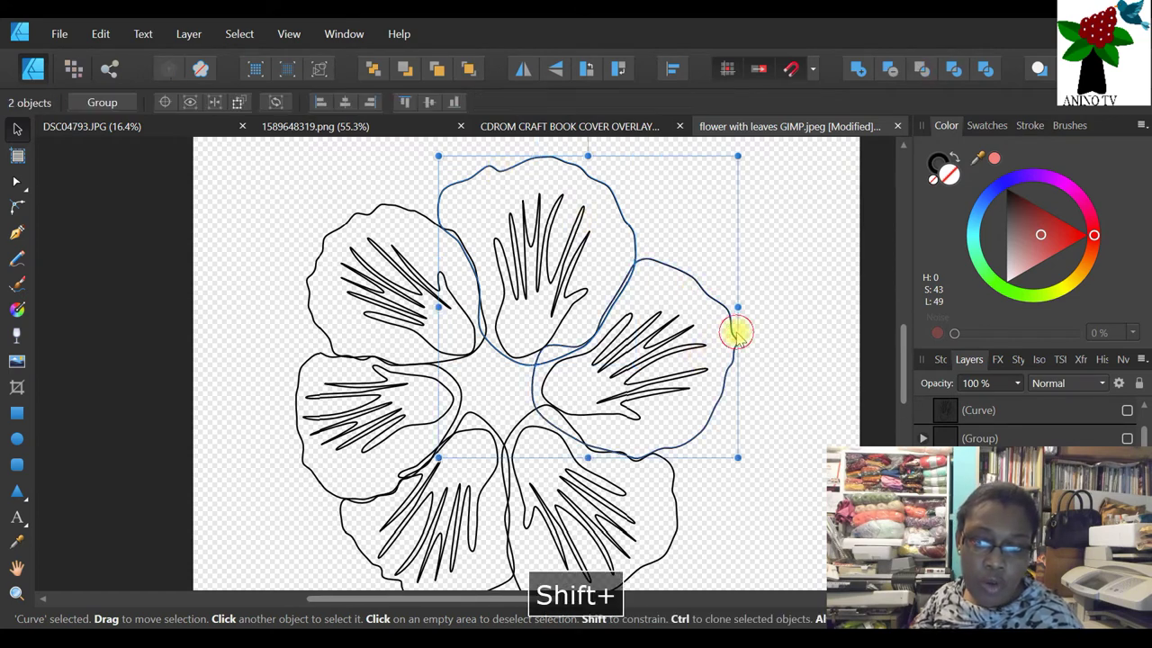
left_click(675, 515, "shift")
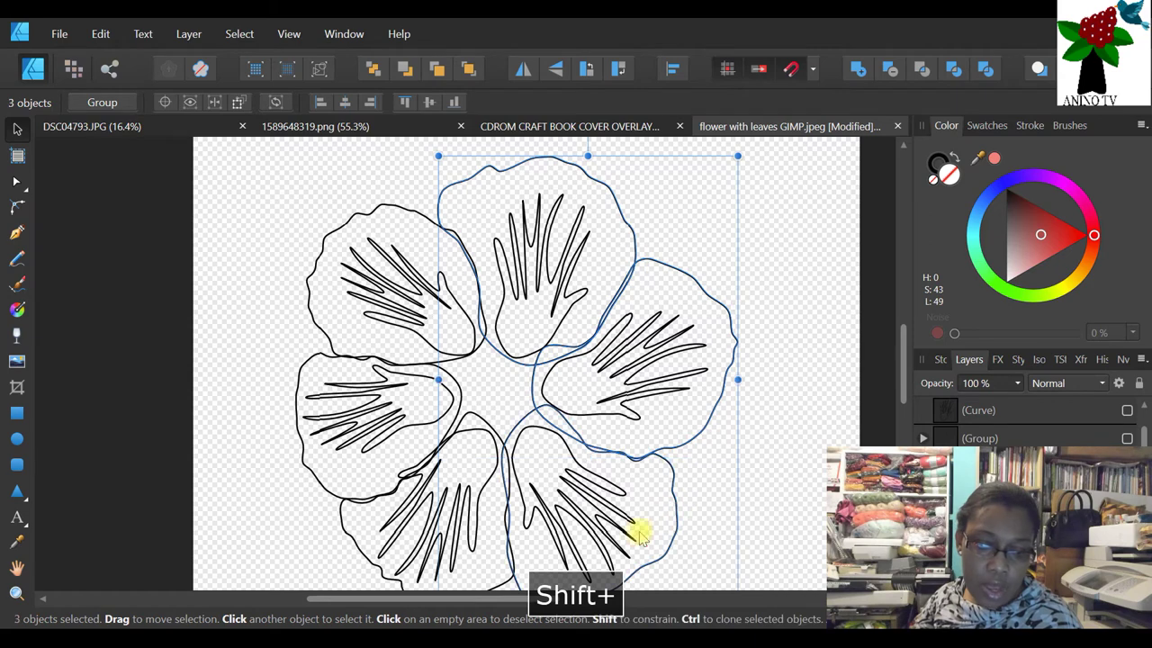
left_click(342, 532, "shift")
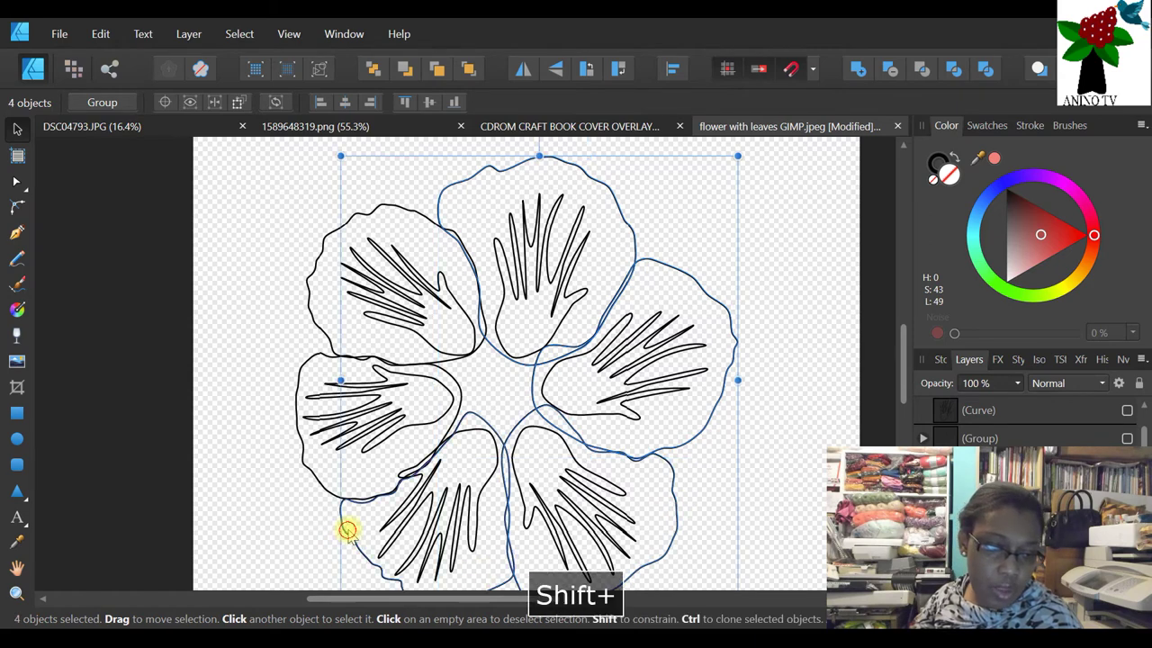
left_click(298, 387, "shift")
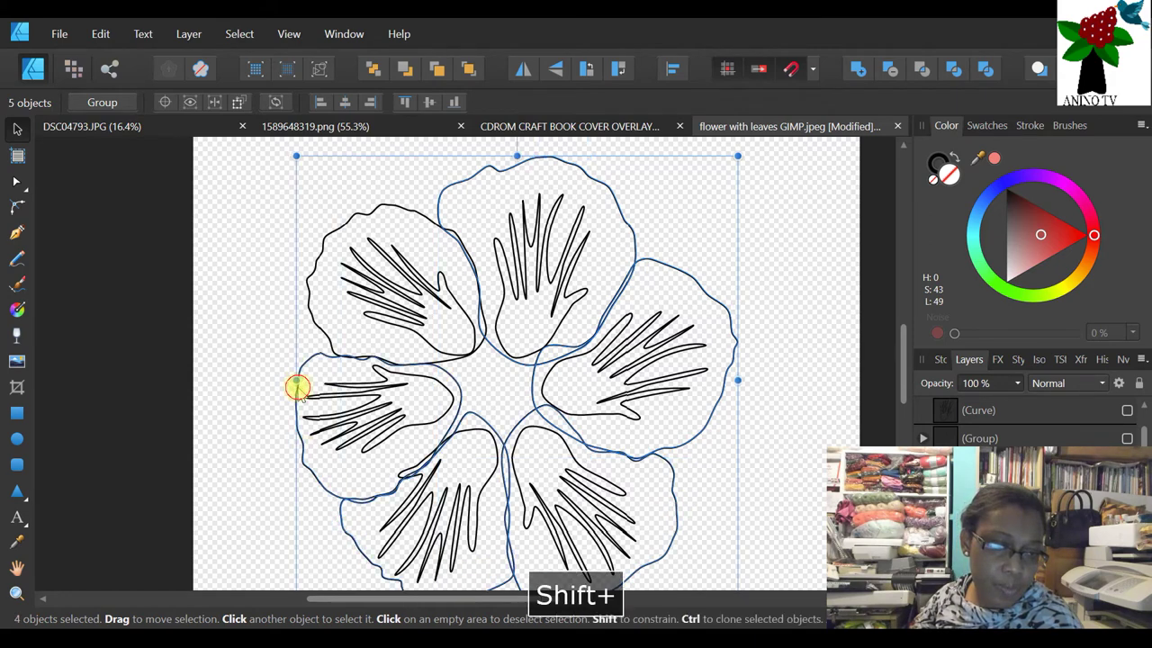
left_click(325, 248, "shift")
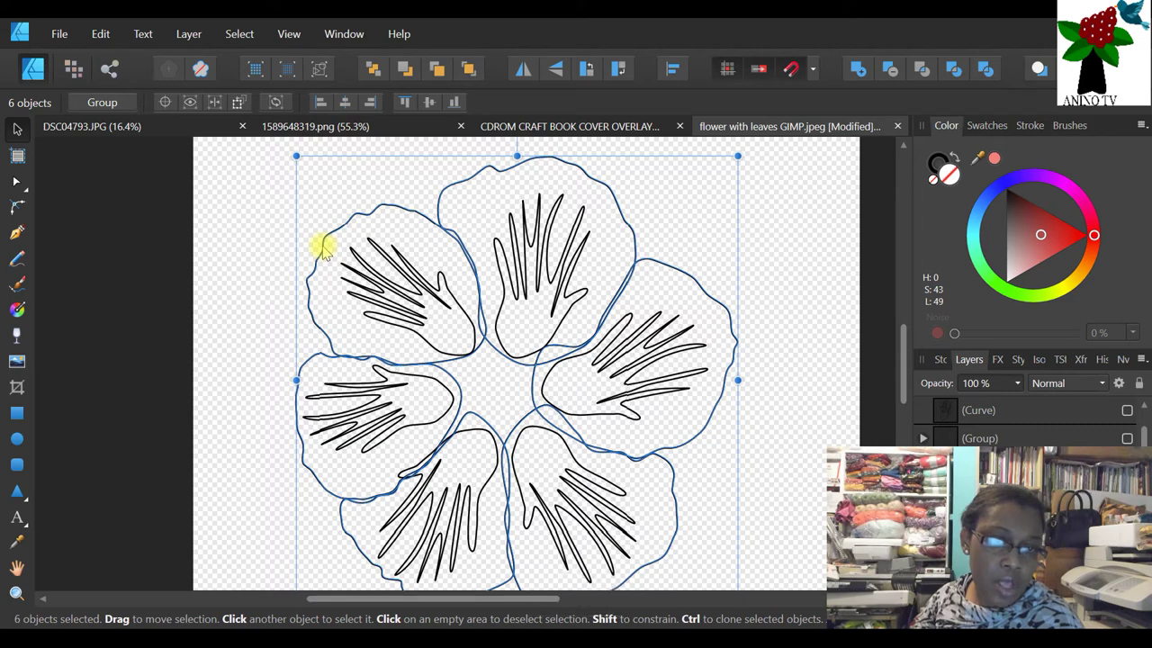
left_click(105, 103)
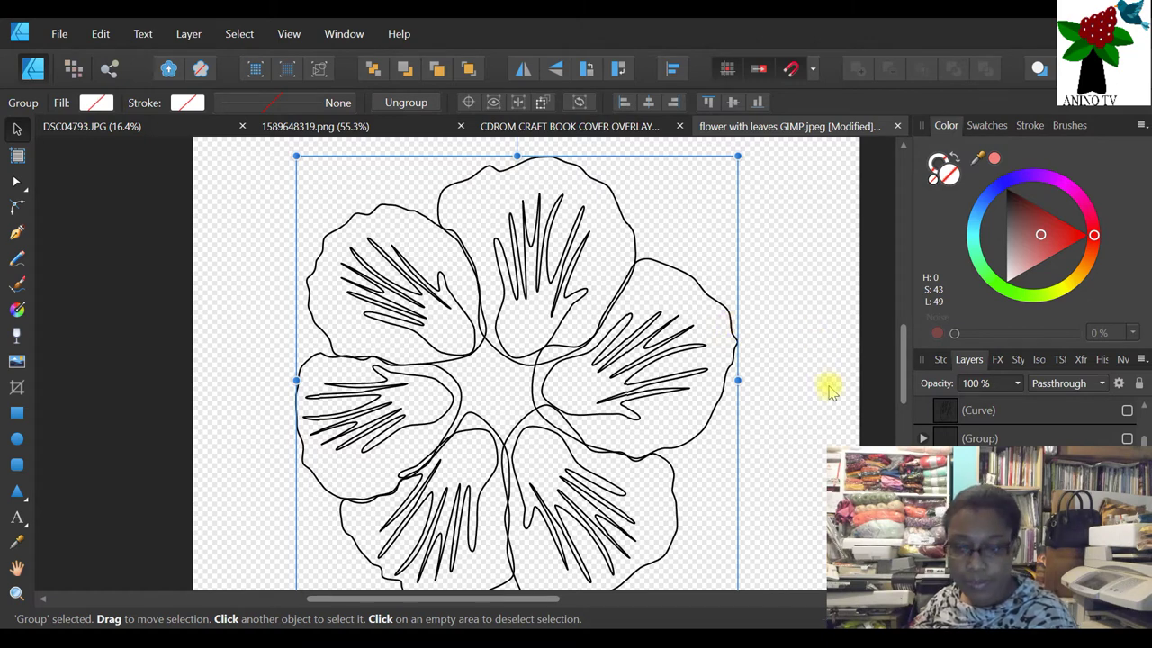
left_click(16, 593)
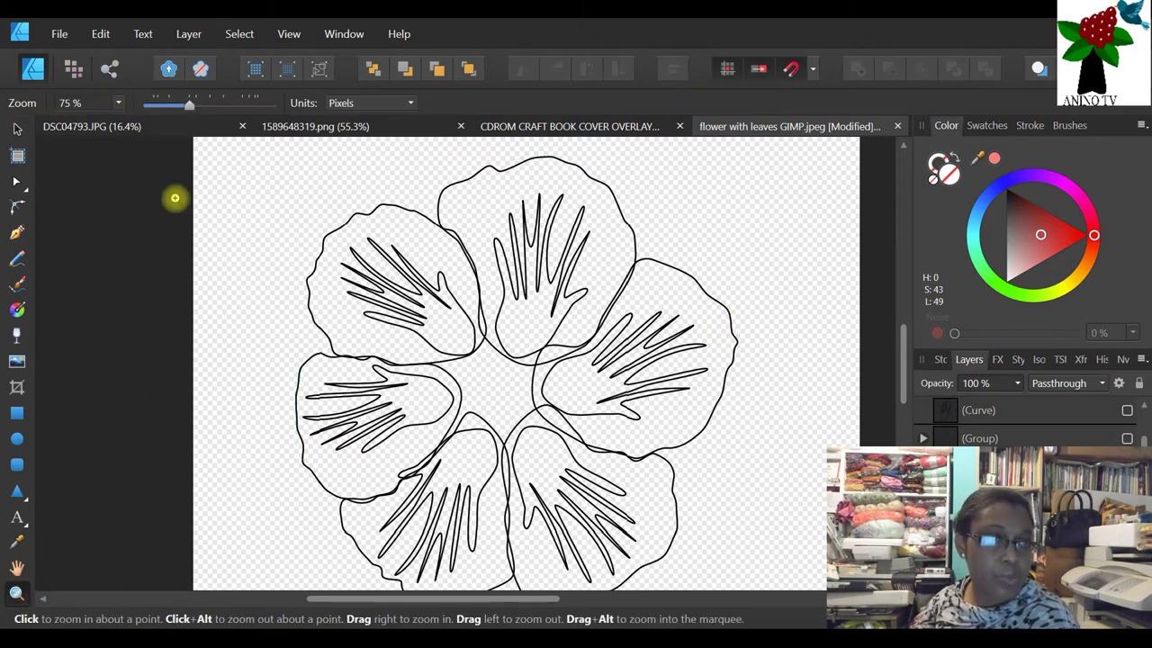
- Zoom out to 50% and fill the petal group dusty pink
left_click_drag(167, 103, 171, 108)
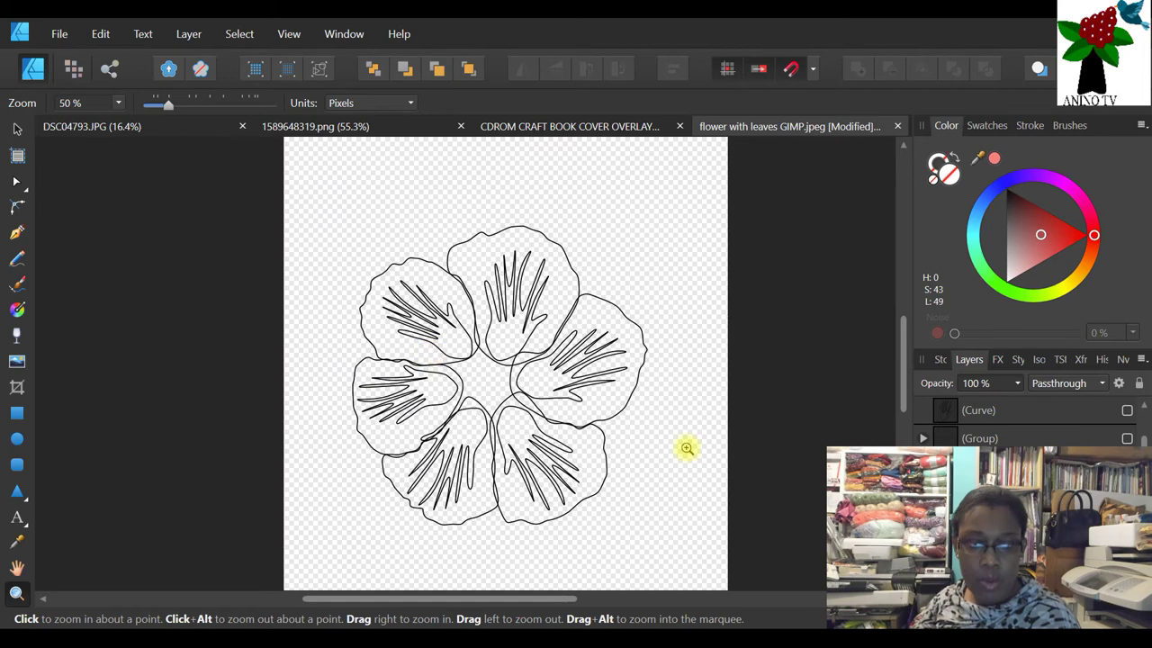
left_click(1028, 249)
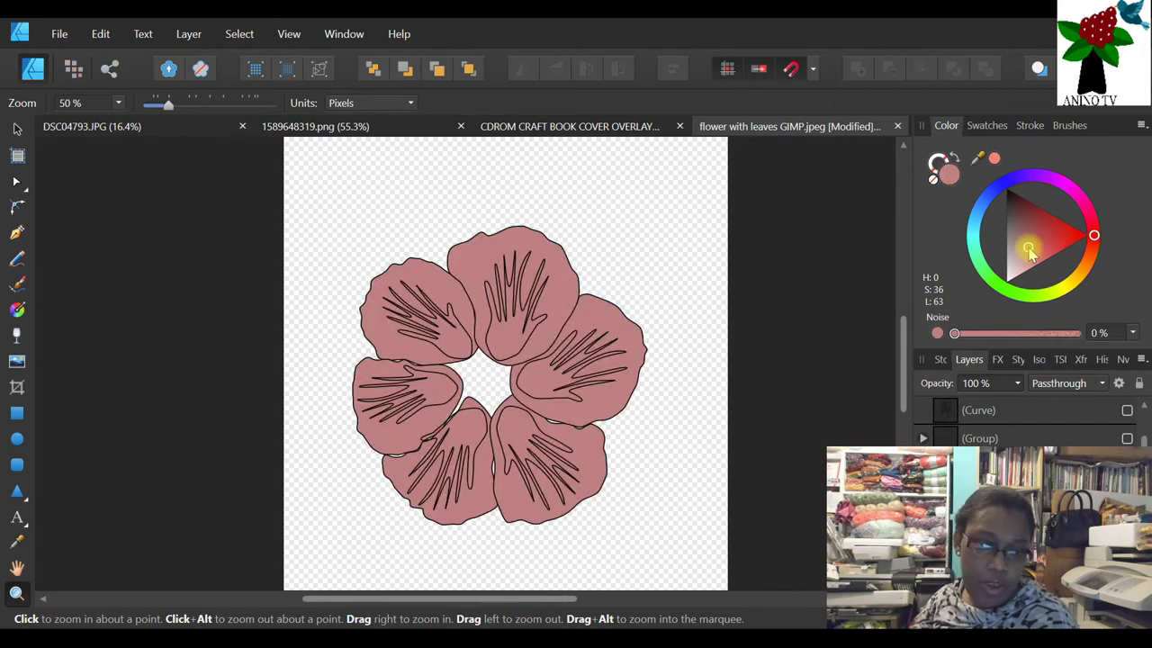
left_click(17, 129)
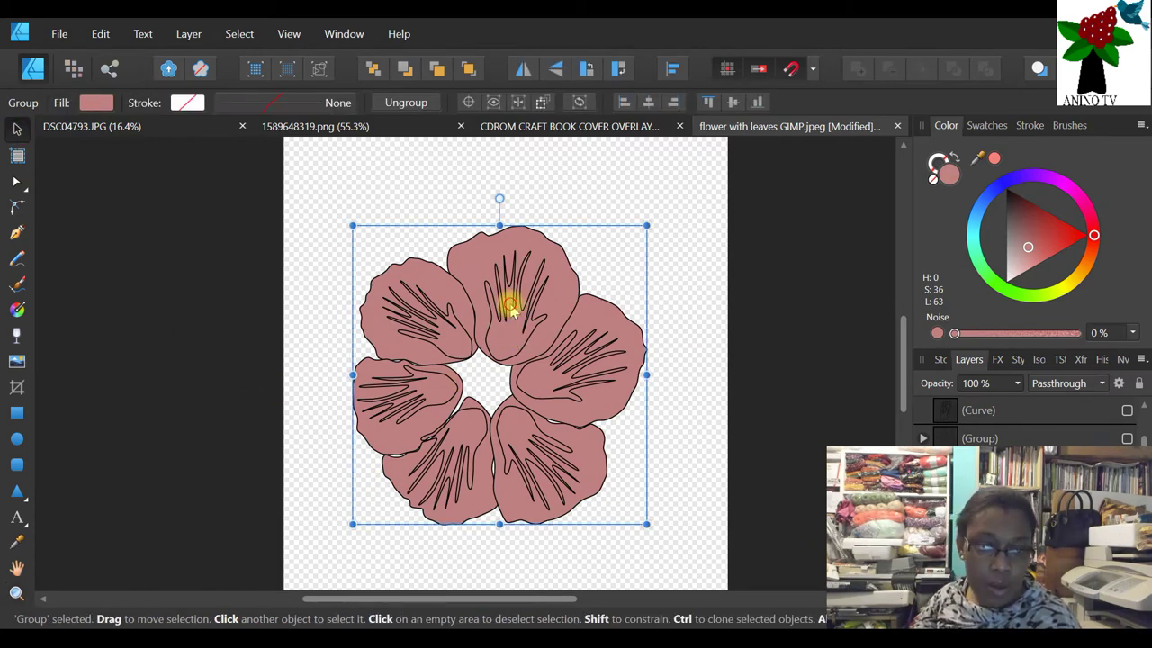
- Fill the vein group dark red, deselect, and hide the pink petal group
left_click(514, 270)
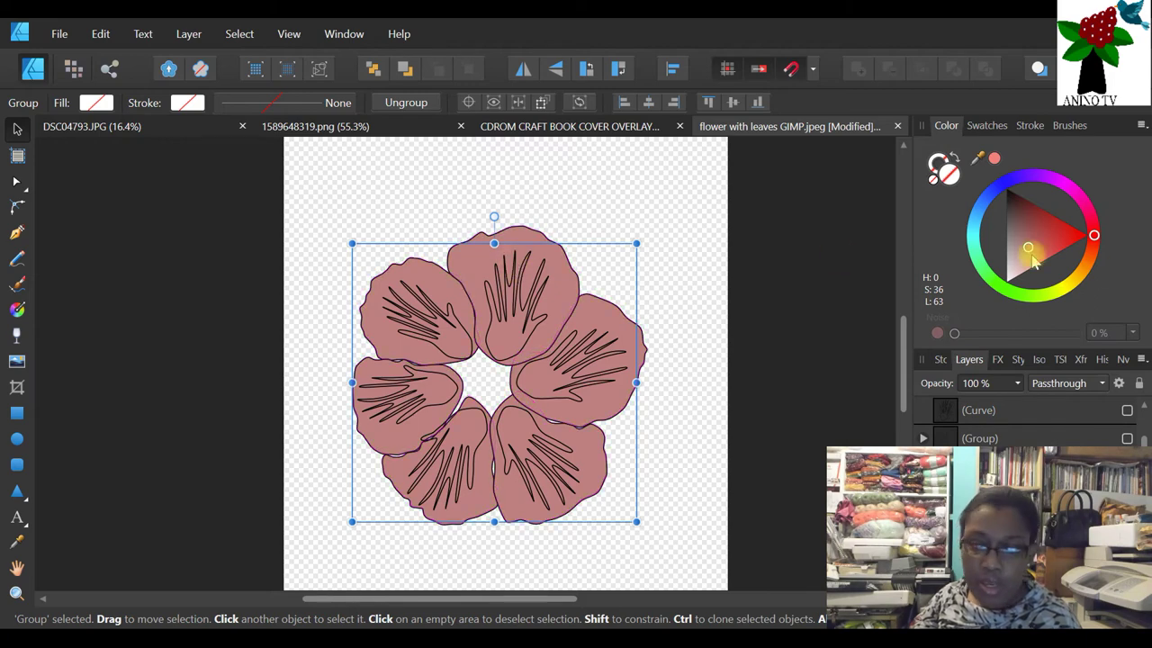
left_click(1055, 224)
left_click(795, 316)
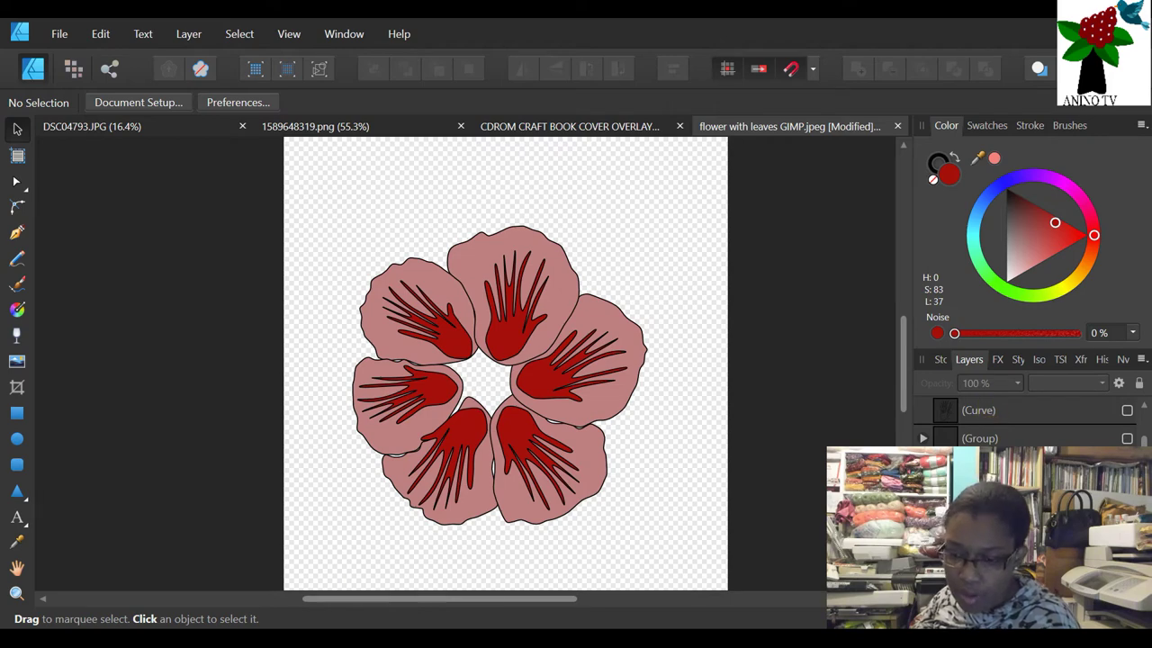
left_click(1127, 466)
- Hide the red vein group and show the loose vein curve over the other flower outline
left_click_drag(1144, 438, 1146, 409)
left_click(1127, 411)
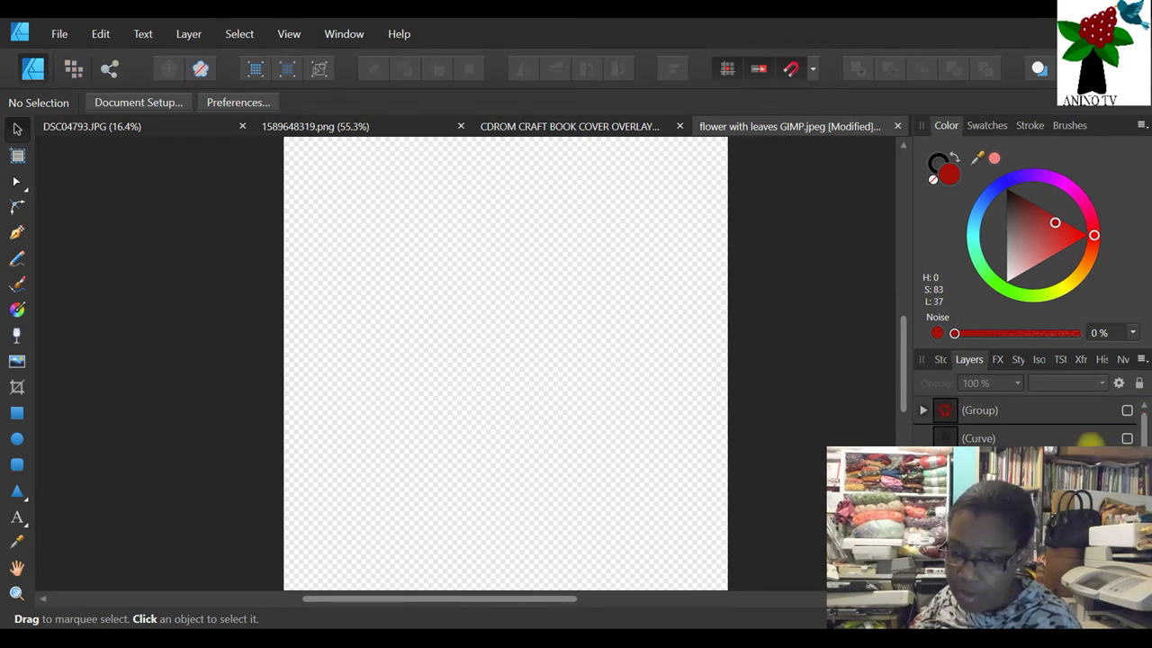
left_click(1070, 439)
left_click(979, 410)
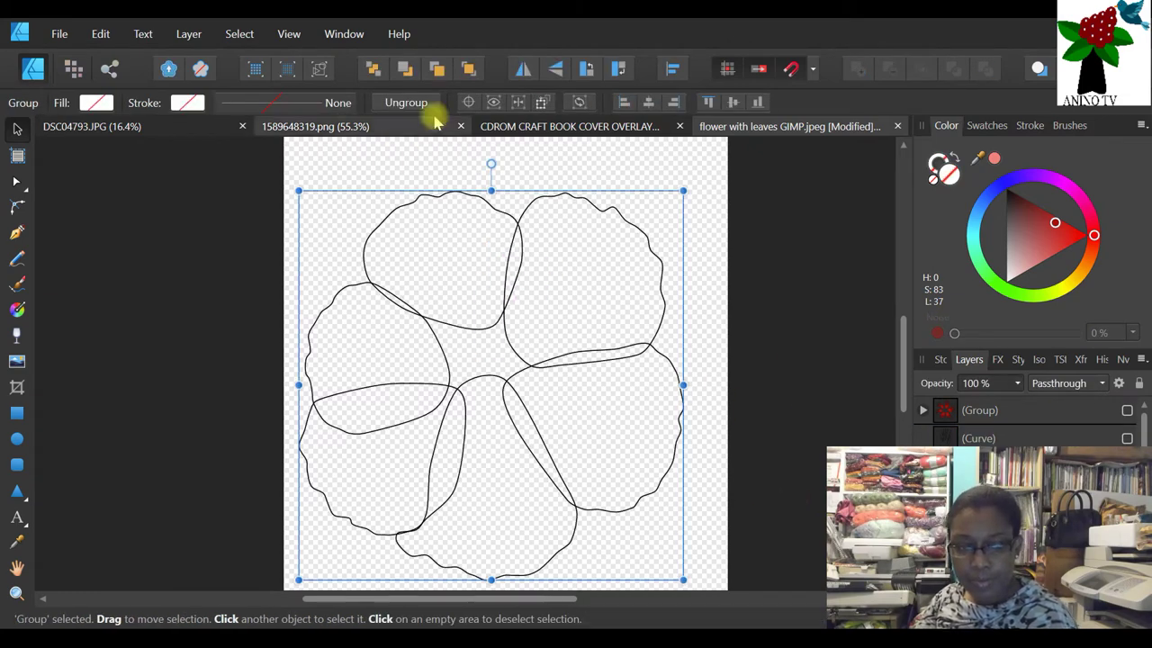
left_click(1126, 438)
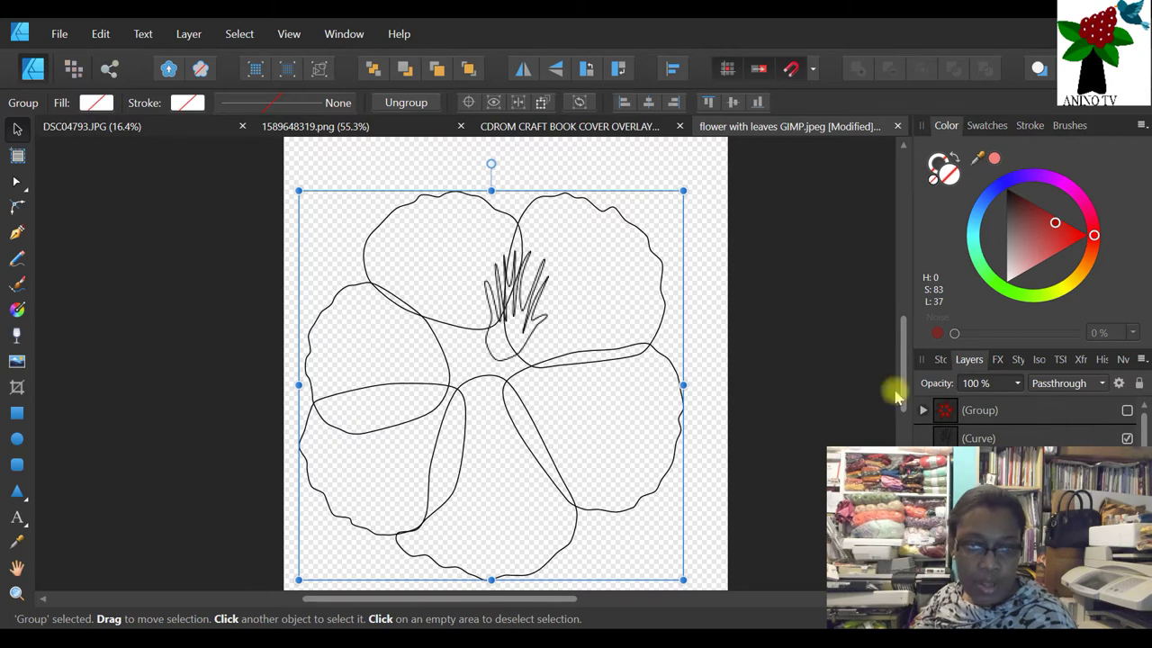
- Rotate and enlarge the vein strokes to fill the upper-right petal
left_click(531, 273)
left_click_drag(527, 224, 546, 304)
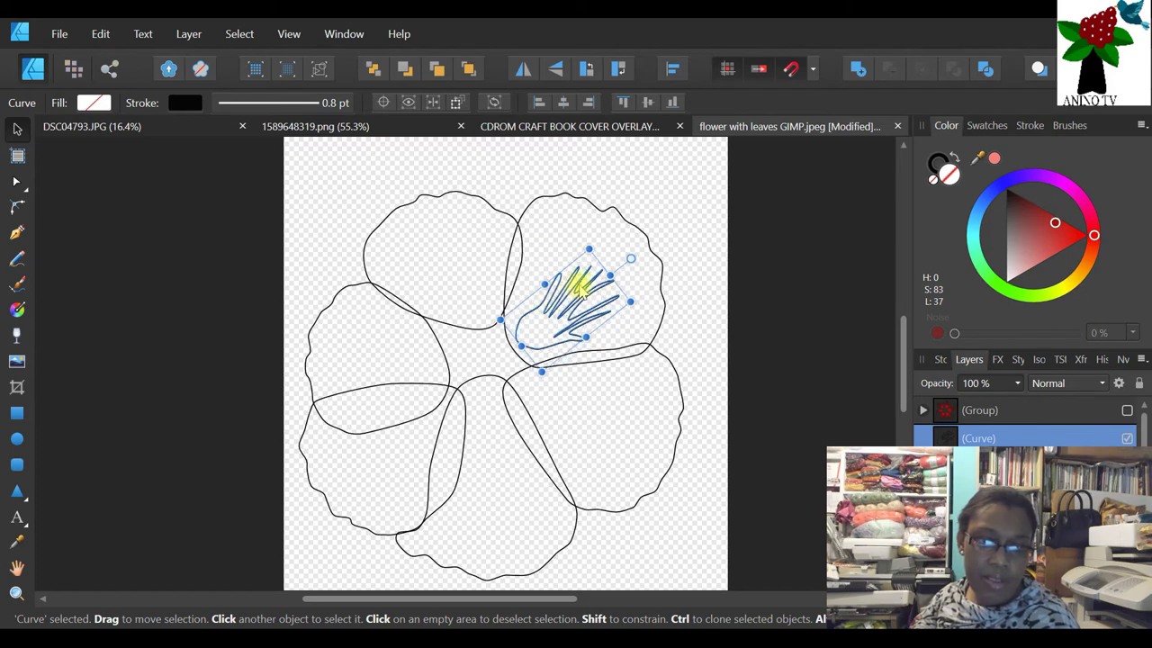
left_click_drag(585, 253, 600, 223)
- Duplicate the veins into the lower-right petal, then duplicate them once more
right_click(1015, 432)
left_click(956, 175)
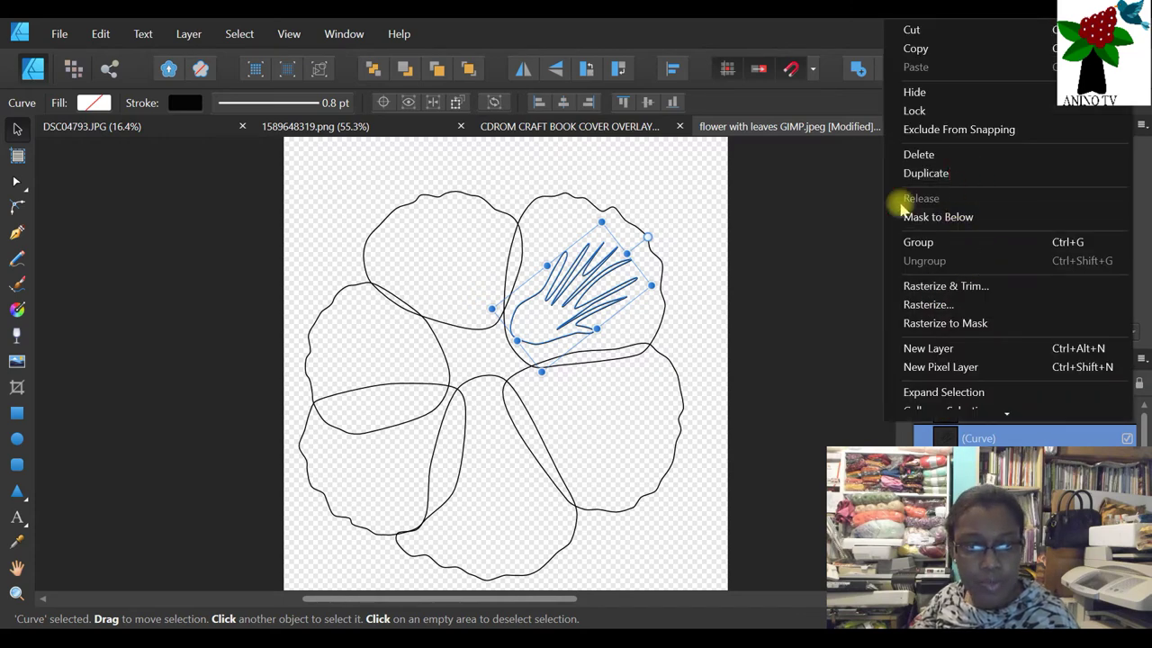
left_click_drag(648, 238, 651, 319)
left_click_drag(513, 282, 539, 403)
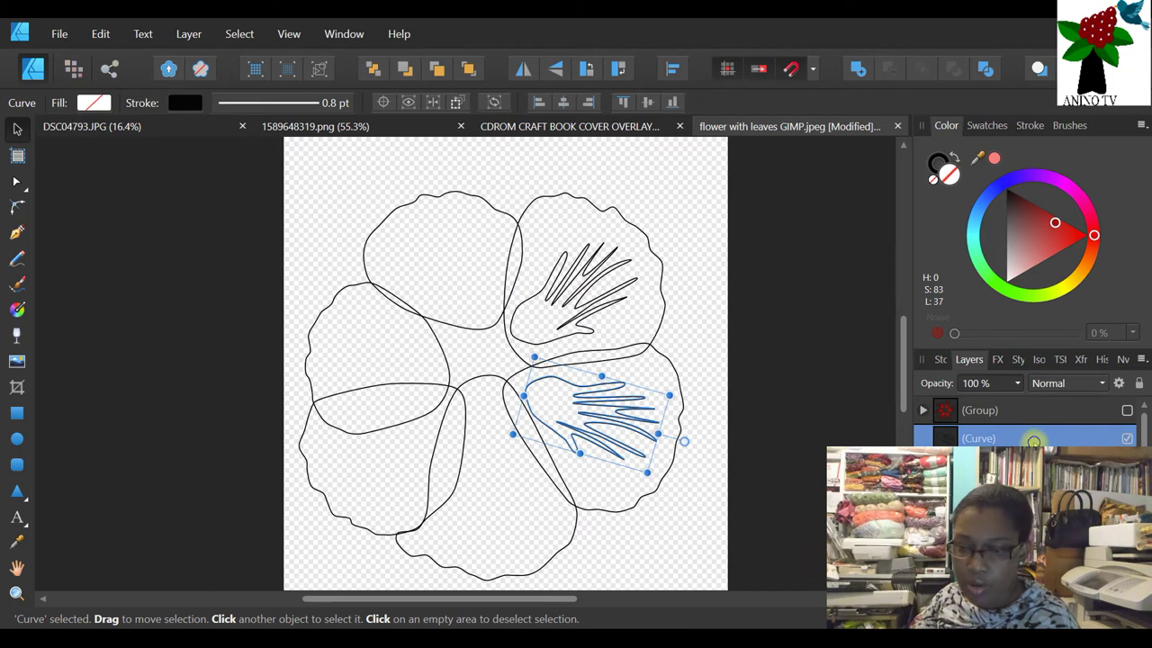
right_click(1034, 437)
left_click(981, 180)
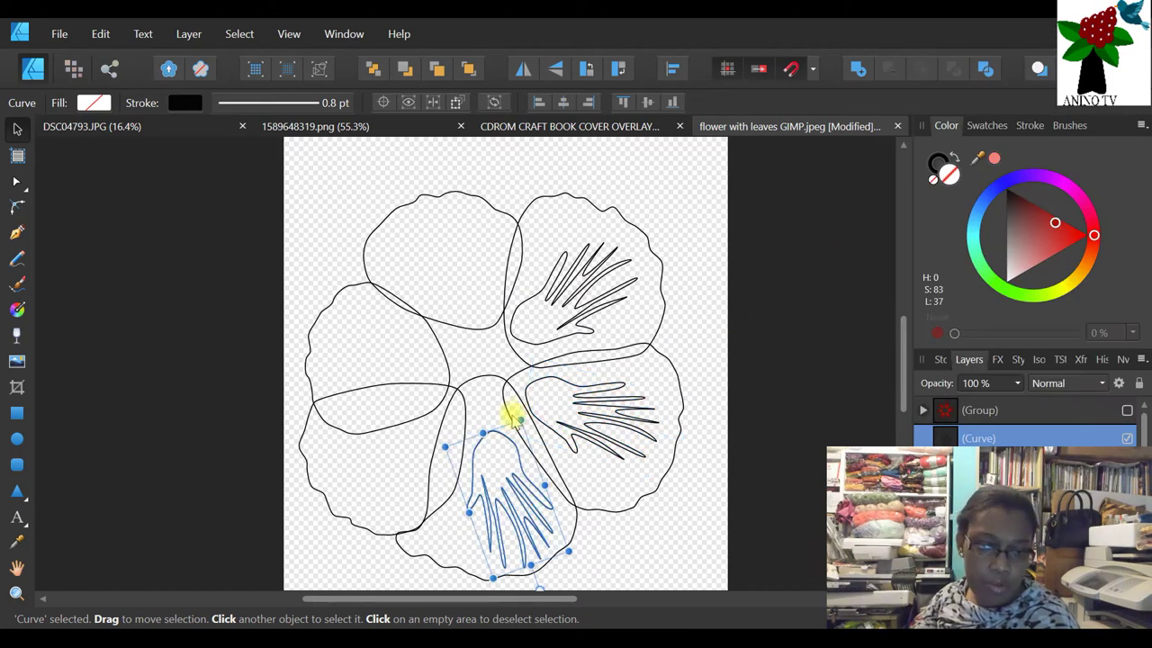
left_click(494, 464)
left_click_drag(494, 463, 492, 443)
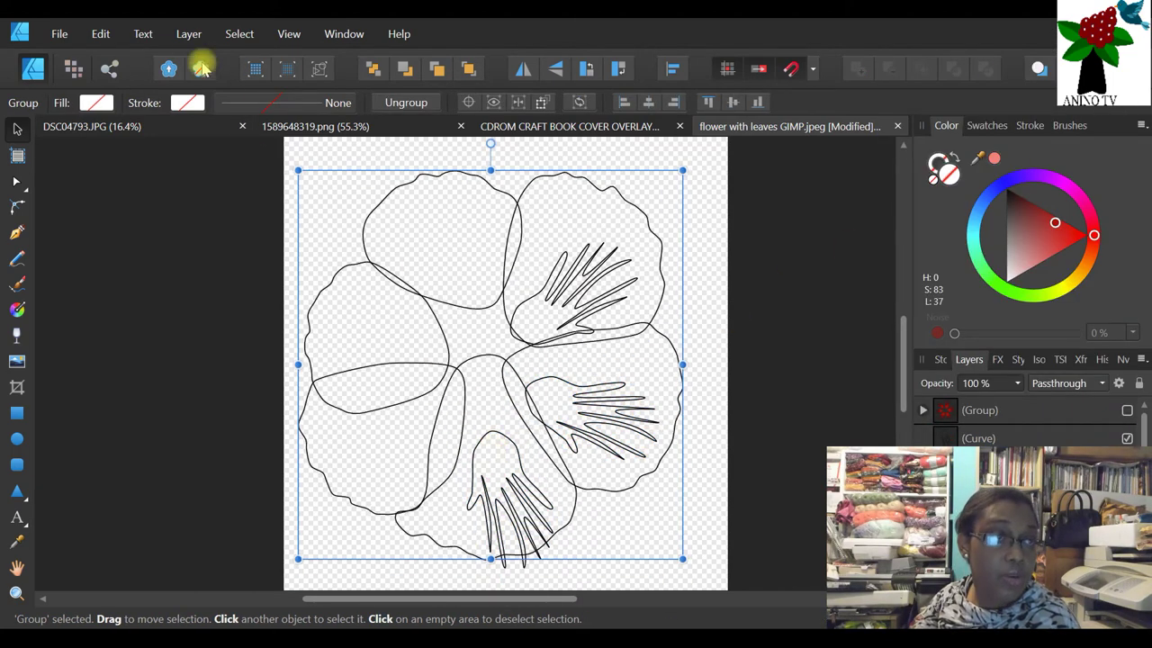
- Undo the accidental flower move and reselect the vein strokes inside the group
left_click(101, 34)
left_click(57, 52)
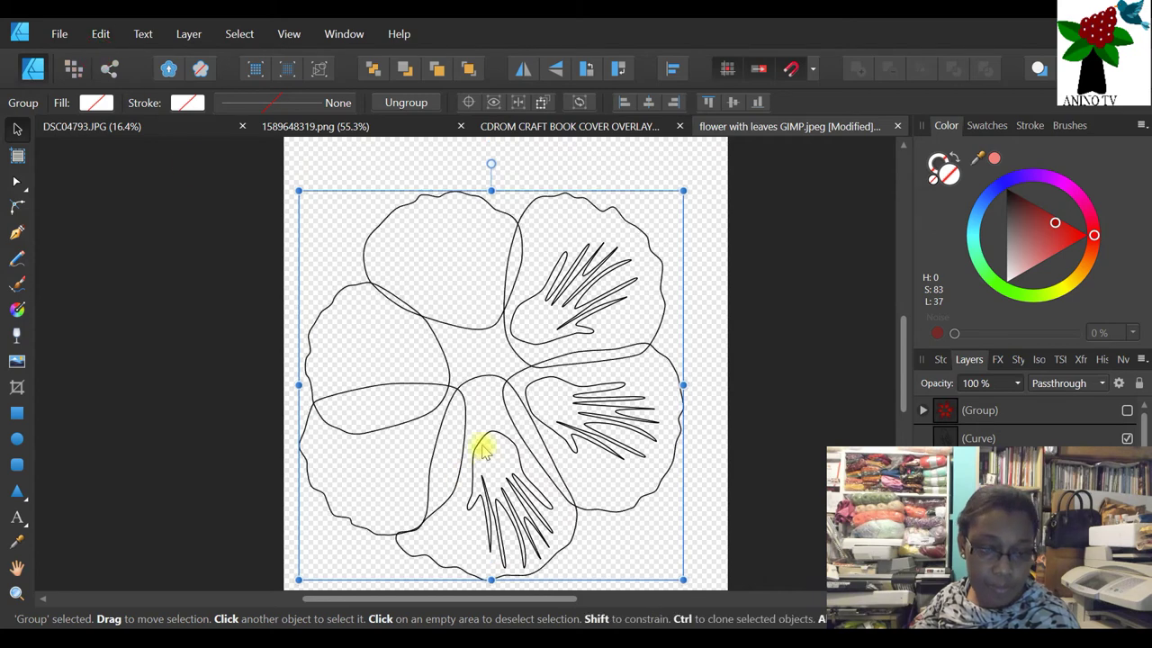
double_click(483, 450)
mouse_move(482, 450)
left_mouse_down()
mouse_move(481, 437)
mouse_move(481, 452)
left_mouse_up()
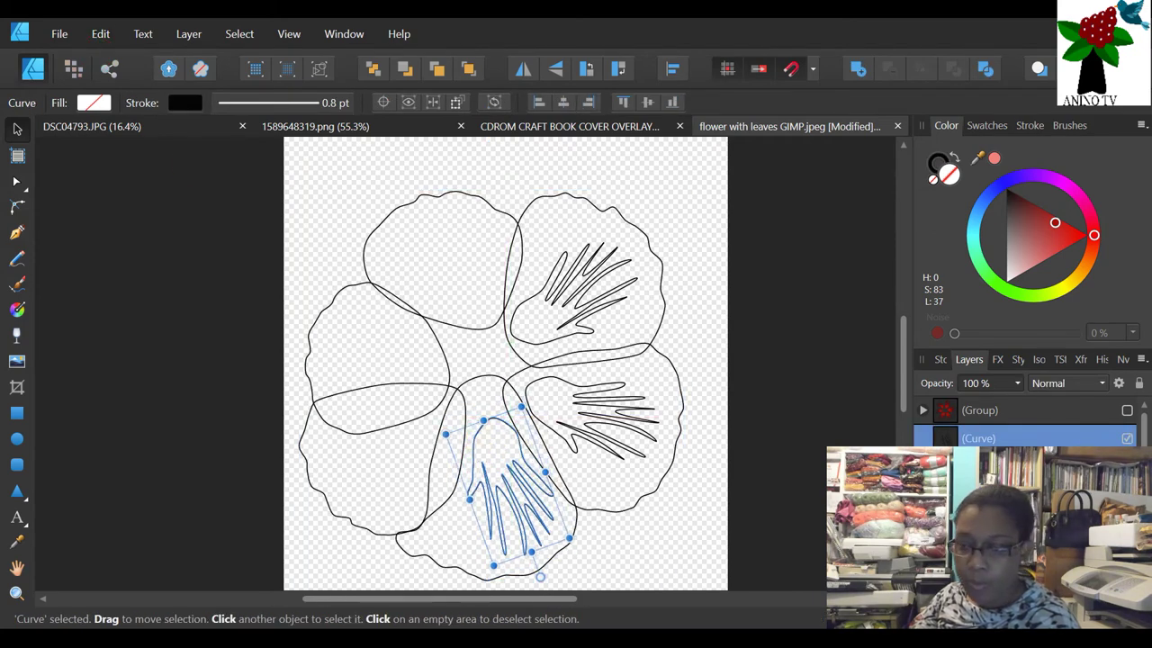
- Duplicate the vein curve into the lower-left petal, rotated about 131.9°
right_click(1072, 437)
left_click(959, 172)
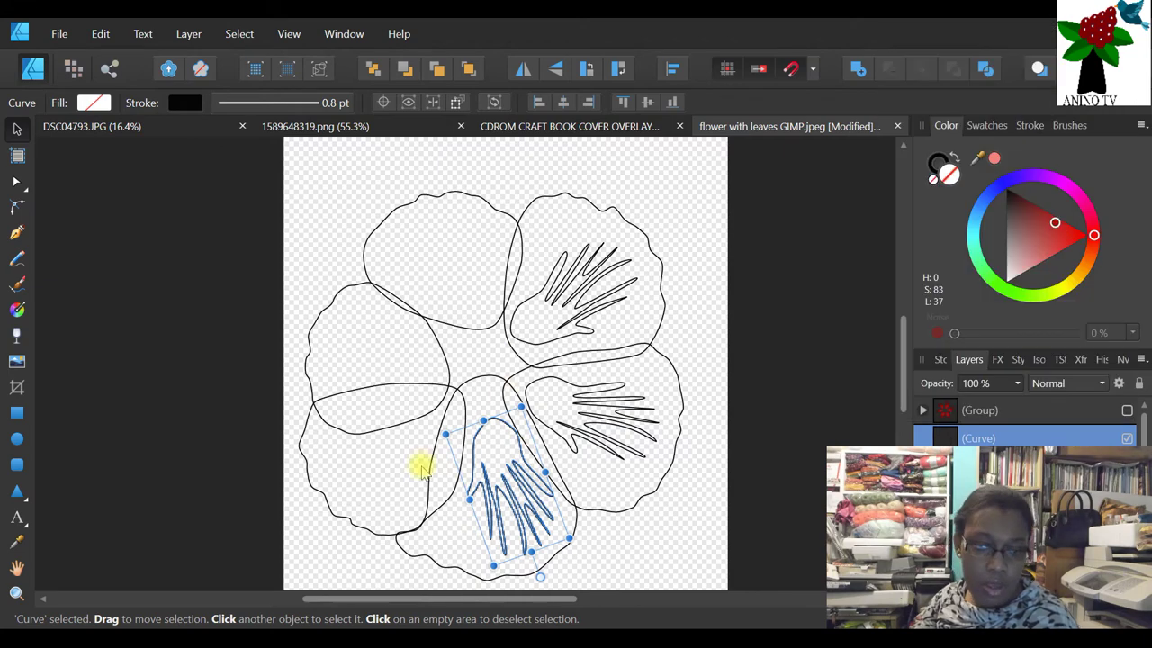
left_click_drag(481, 502, 394, 483)
left_click_drag(452, 559, 333, 510)
left_click_drag(423, 467, 396, 434)
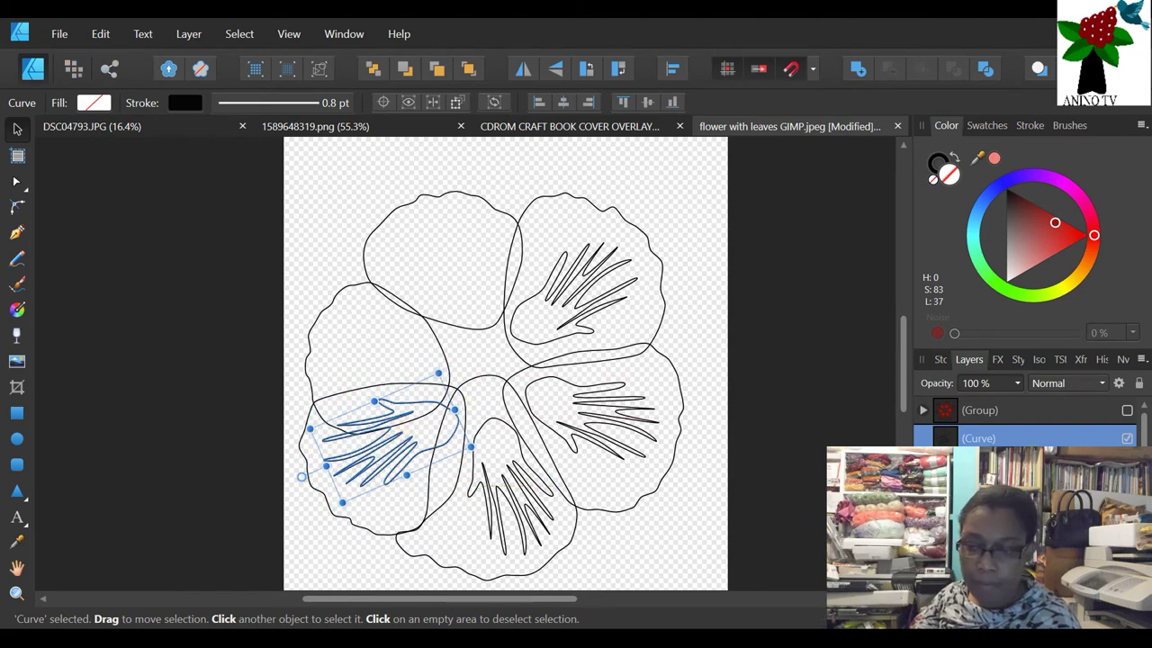
- Duplicate the vein curve into the top petal and shrink it to fit
right_click(1054, 437)
left_click(951, 174)
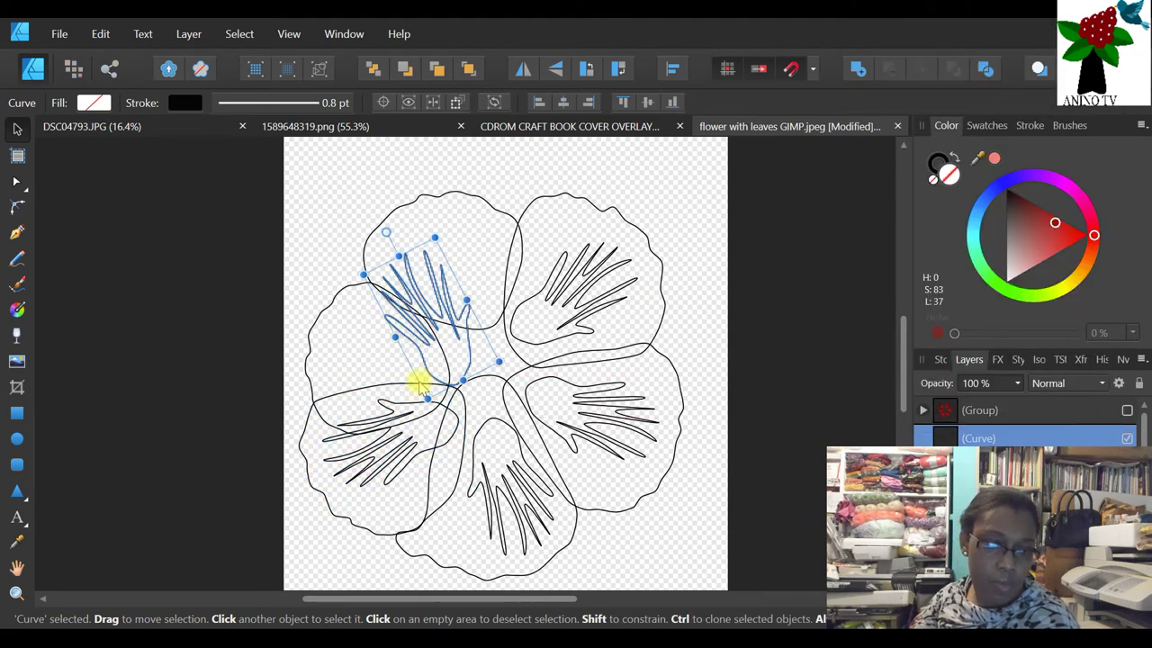
left_click_drag(455, 315, 456, 200)
left_click_drag(444, 257, 456, 267)
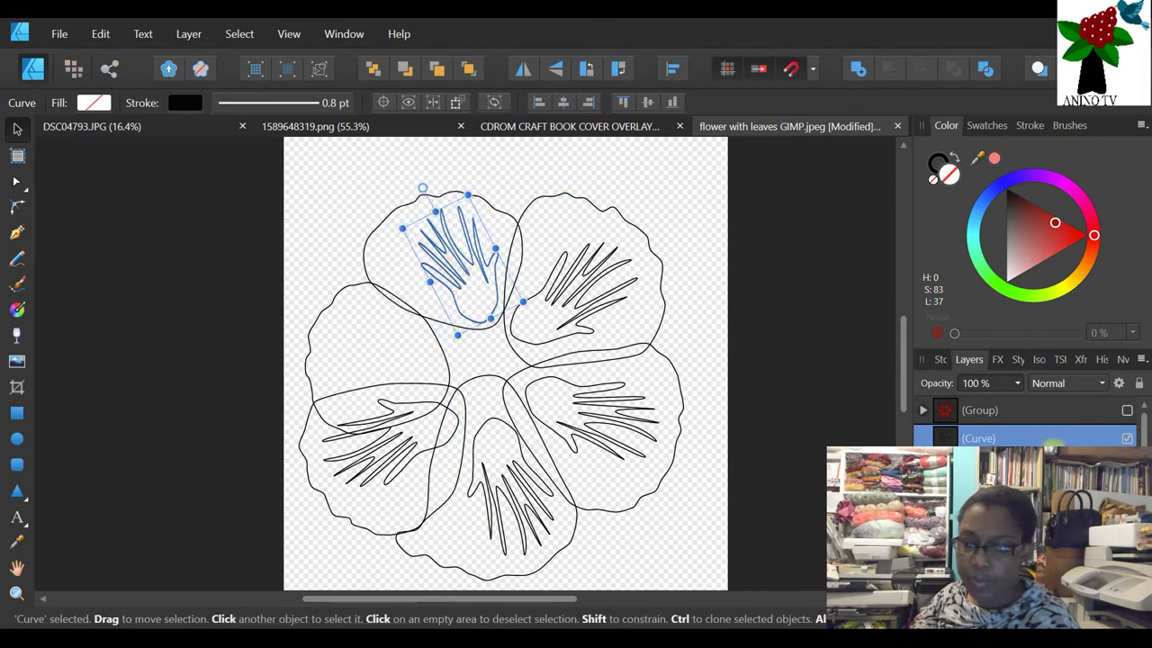
- Duplicate the vein curve into the left petal, rotating and nudging it into place
right_click(1048, 436)
left_click(957, 180)
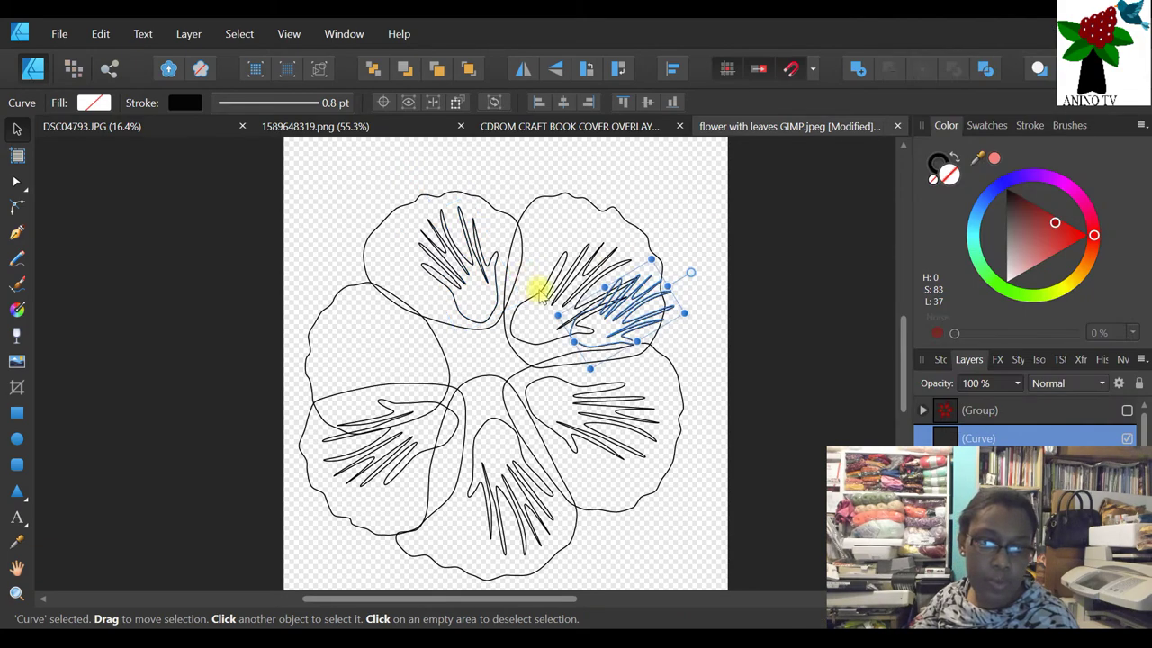
left_click_drag(642, 309, 423, 348)
left_click_drag(467, 309, 290, 342)
left_click(296, 339)
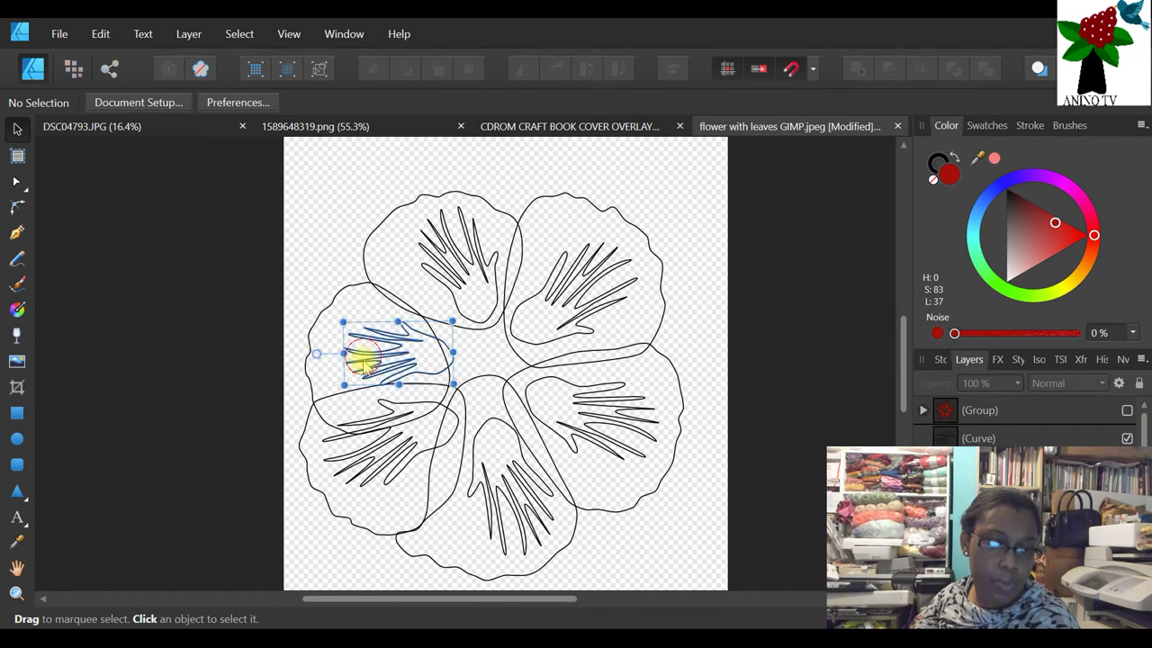
left_click(362, 358)
left_click_drag(314, 352, 340, 305)
left_click_drag(365, 347, 309, 348)
left_click(829, 331)
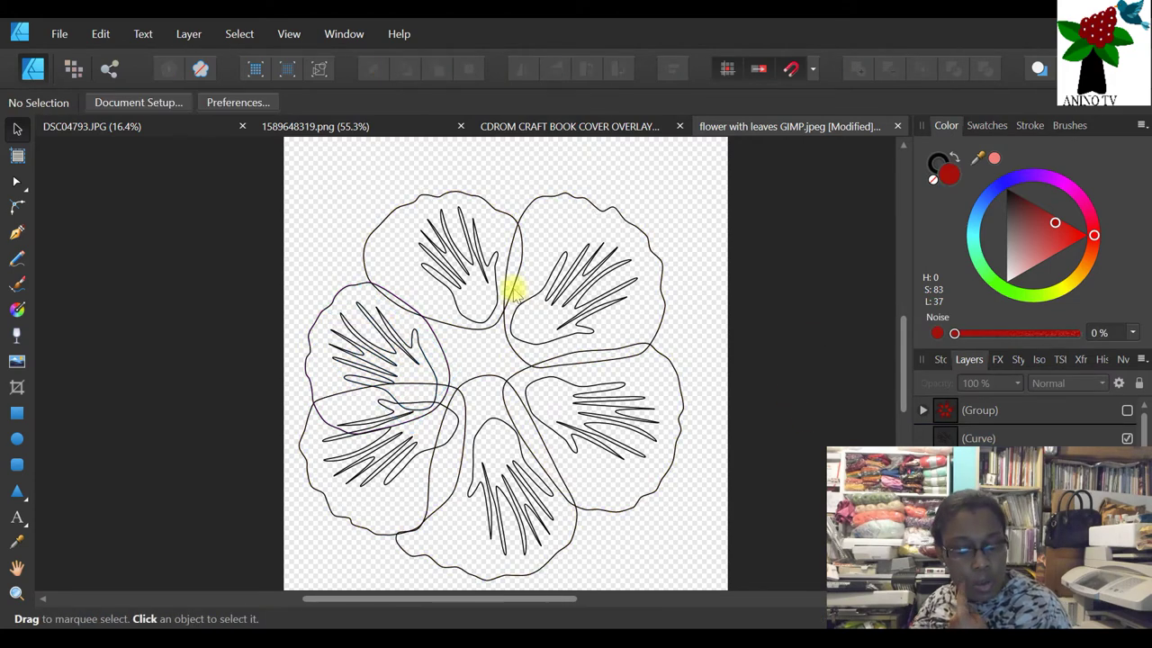
left_click(566, 258)
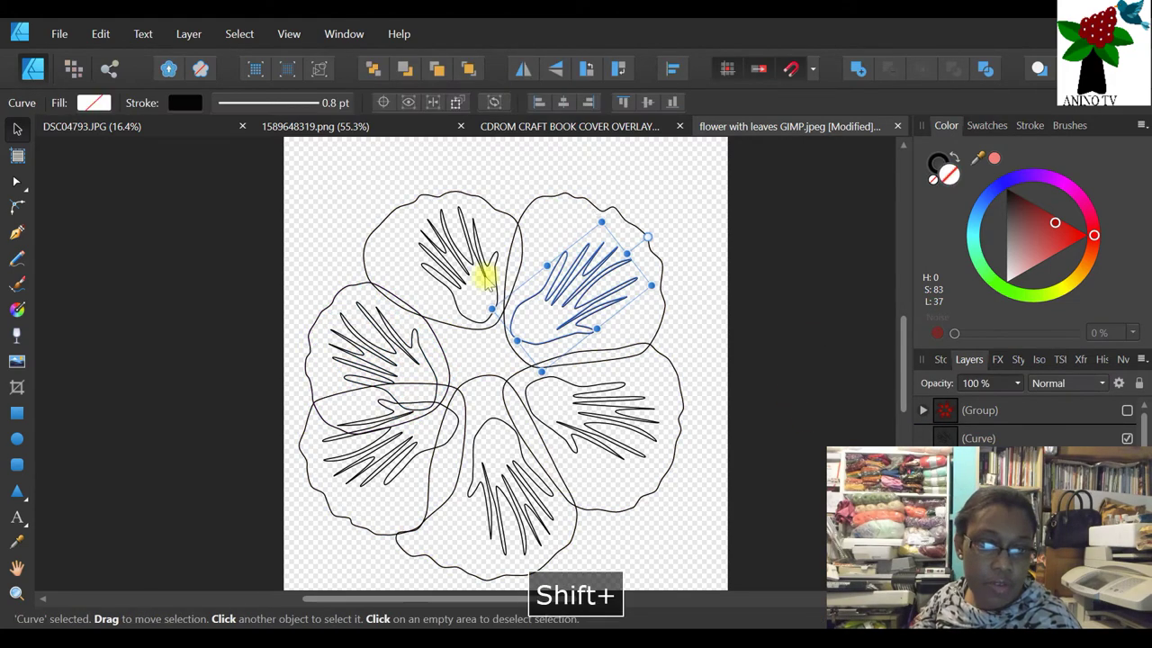
- Shift-select the six petal vein curves and group them
left_click(438, 265, "shift")
left_click(359, 351, "shift")
left_click(381, 445, "shift")
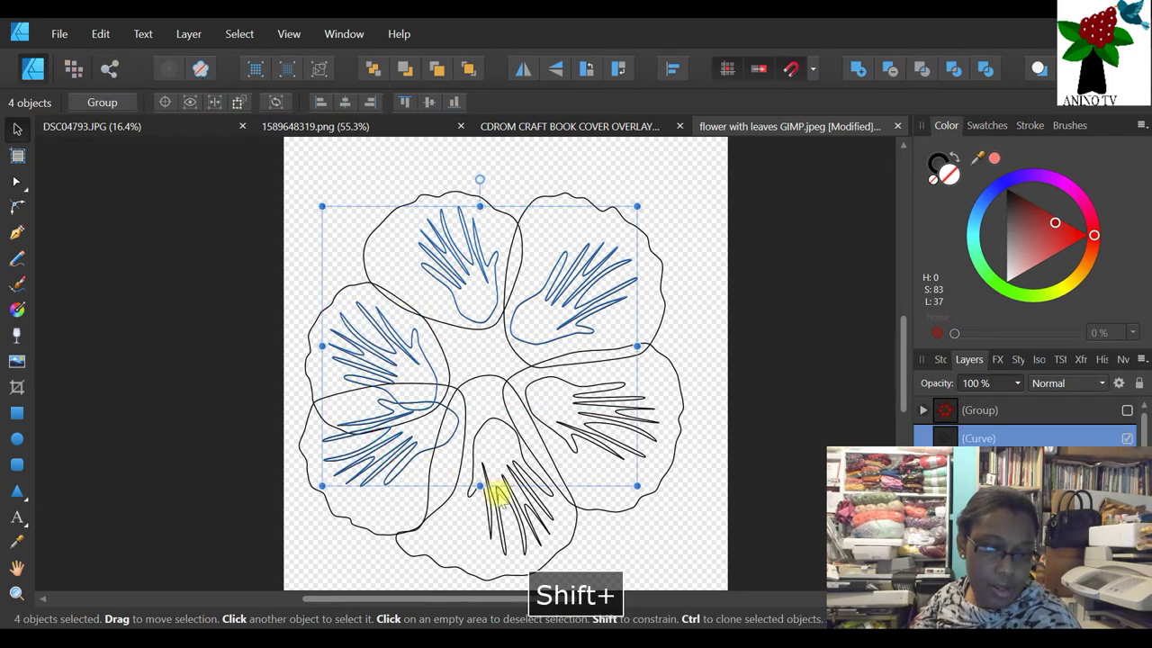
left_click(505, 537, "shift")
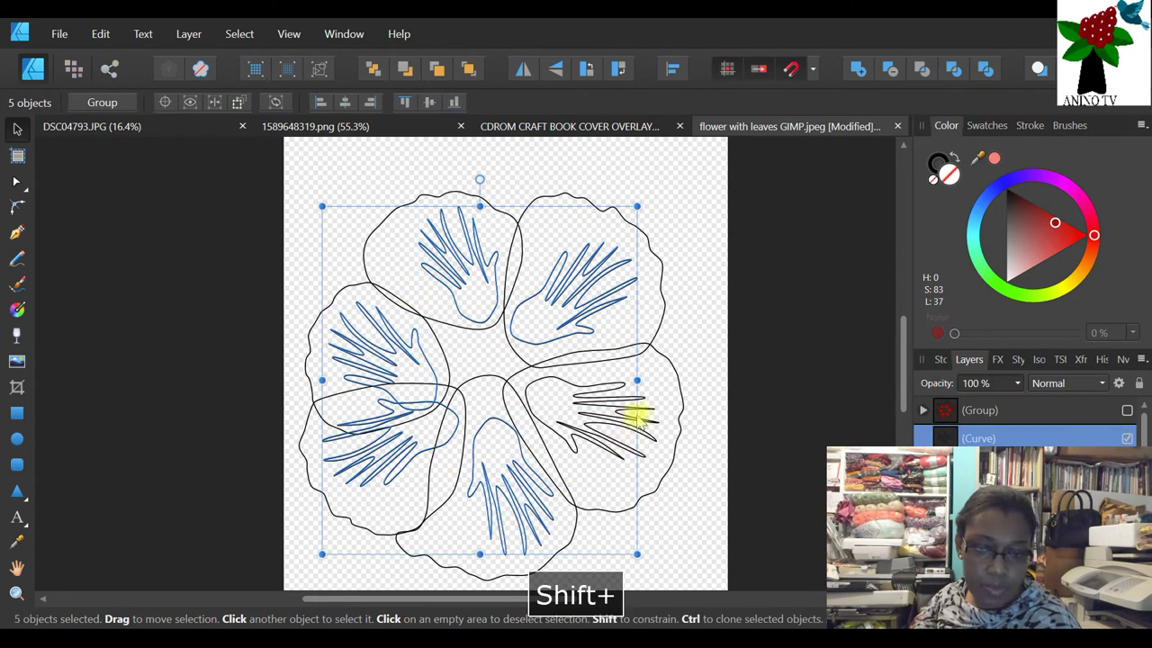
left_click(644, 416, "shift")
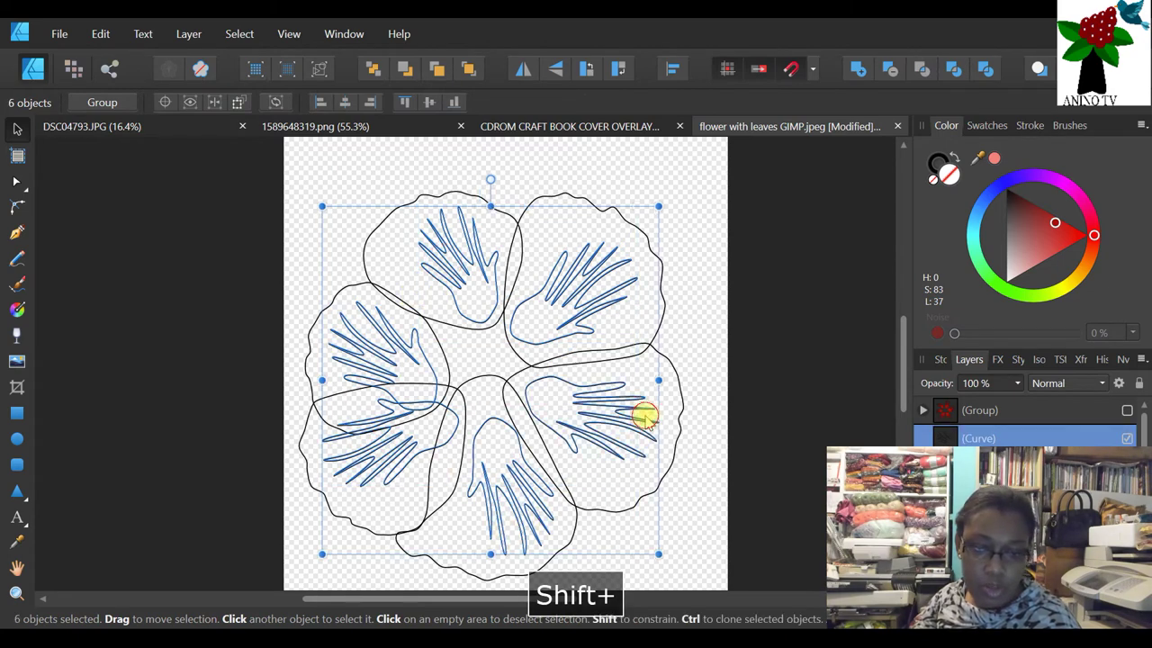
left_click(100, 102)
left_click(767, 306)
- Delete the flower group, undo the deletion, and show the top group again
left_click(595, 212)
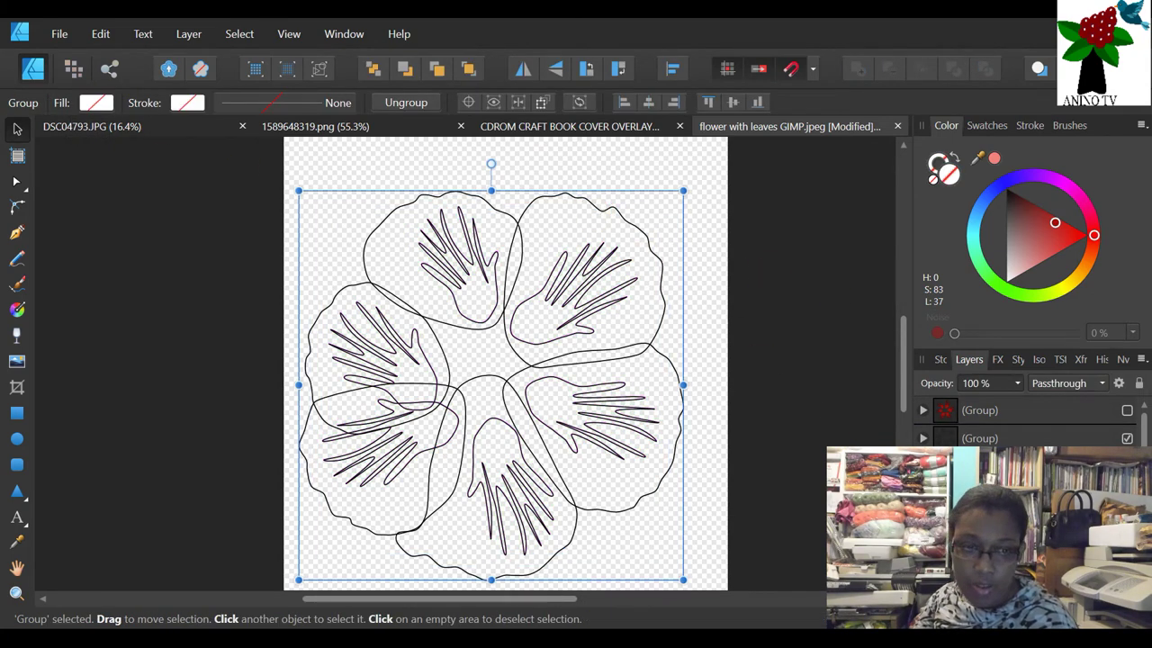
key("Delete")
key("ctrl+z")
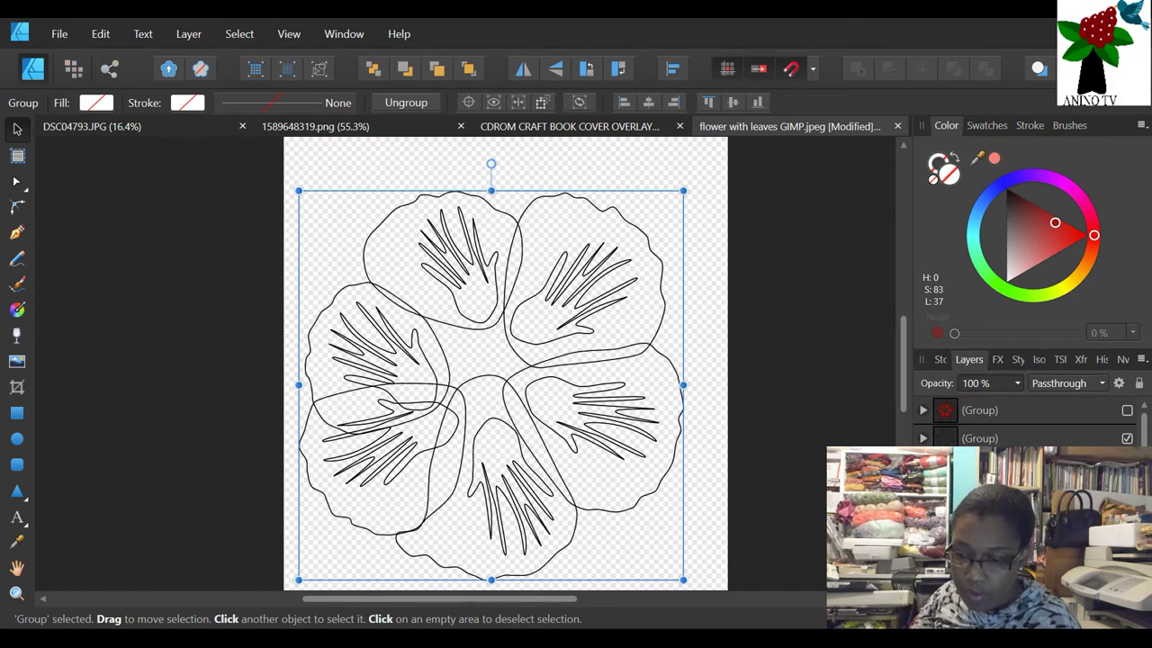
left_click(1127, 409)
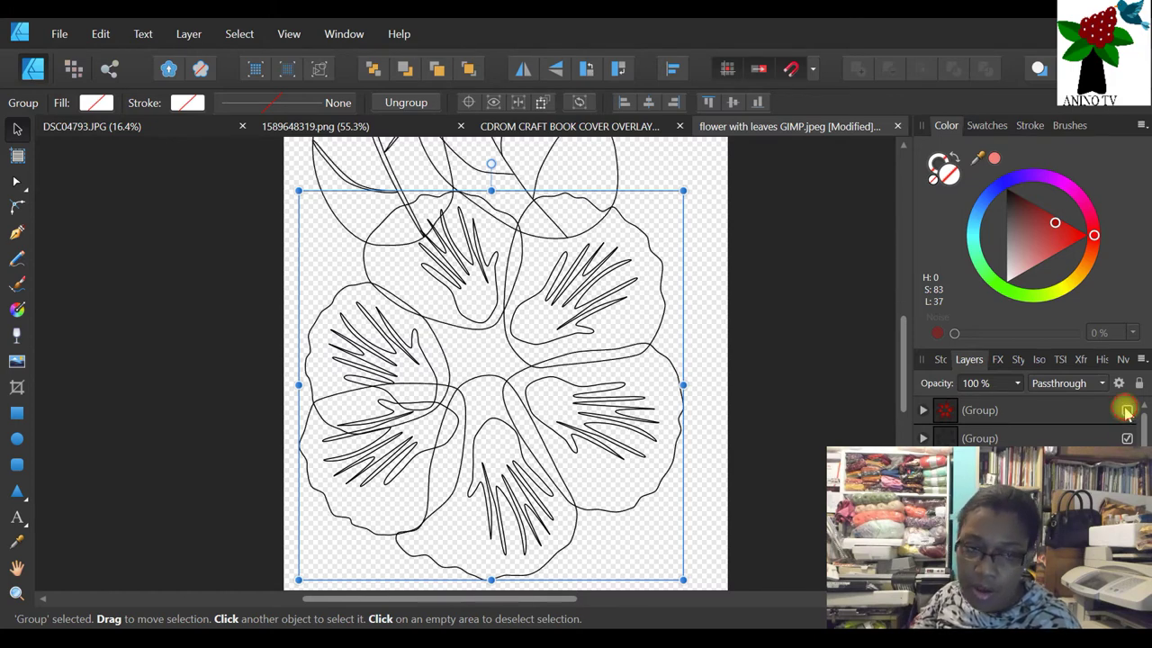
- Make the pink filled petal group visible again and zoom in to 25% on the flower
left_click(990, 438)
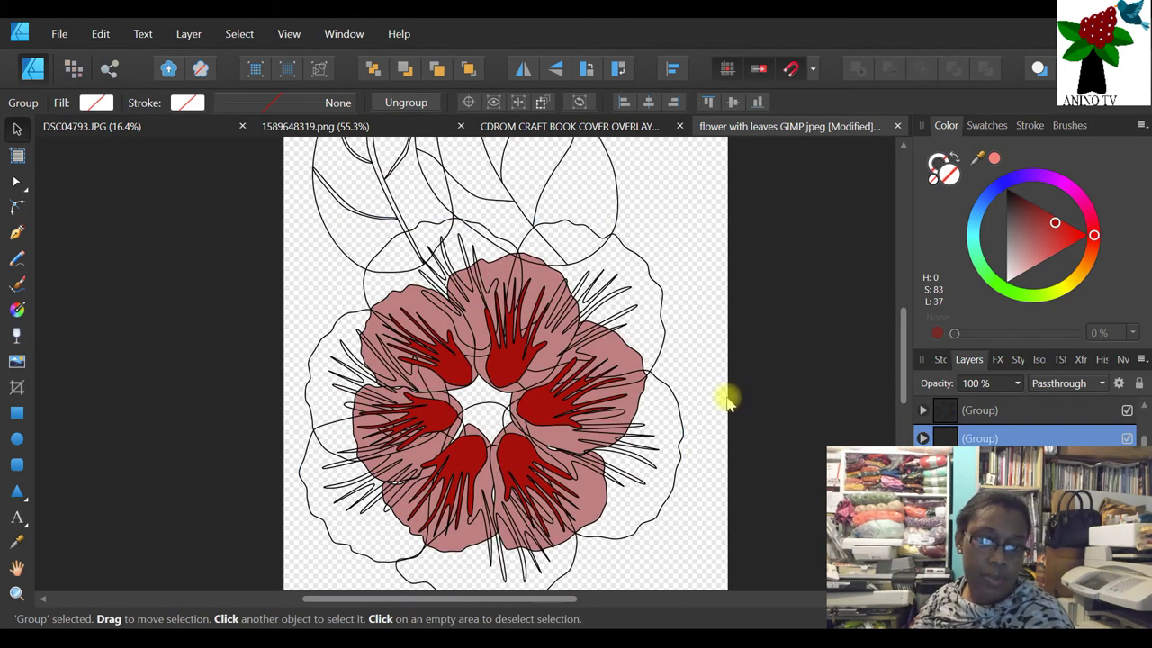
left_click(491, 190)
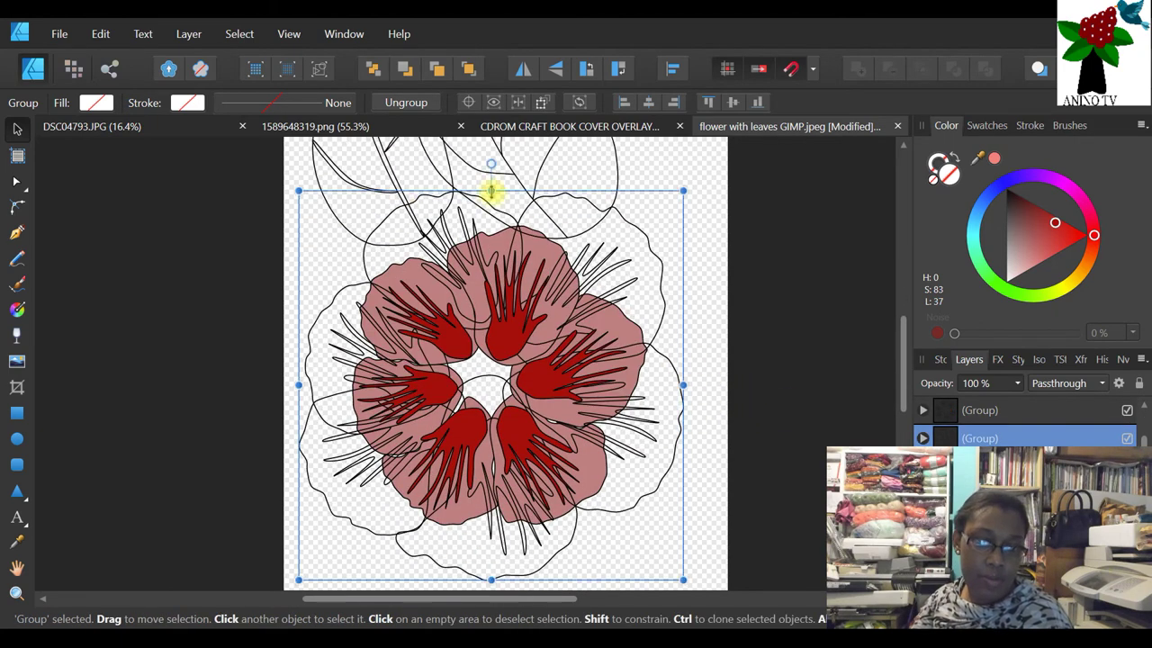
left_click(16, 593)
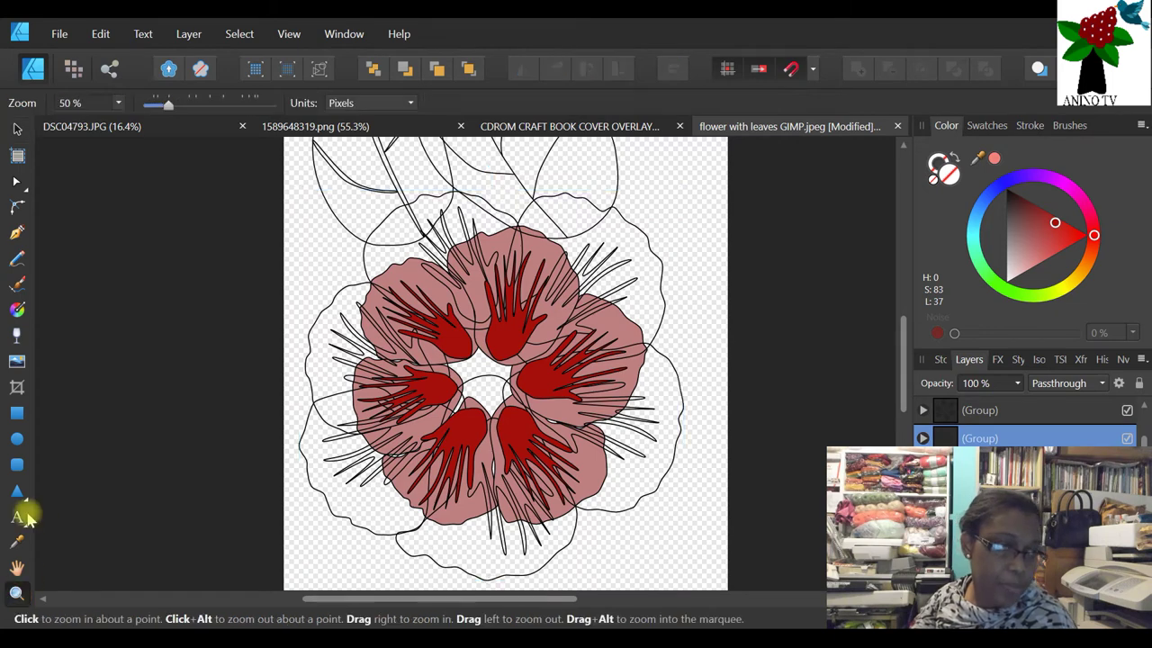
left_click(155, 104)
left_click(429, 352)
left_click(442, 359)
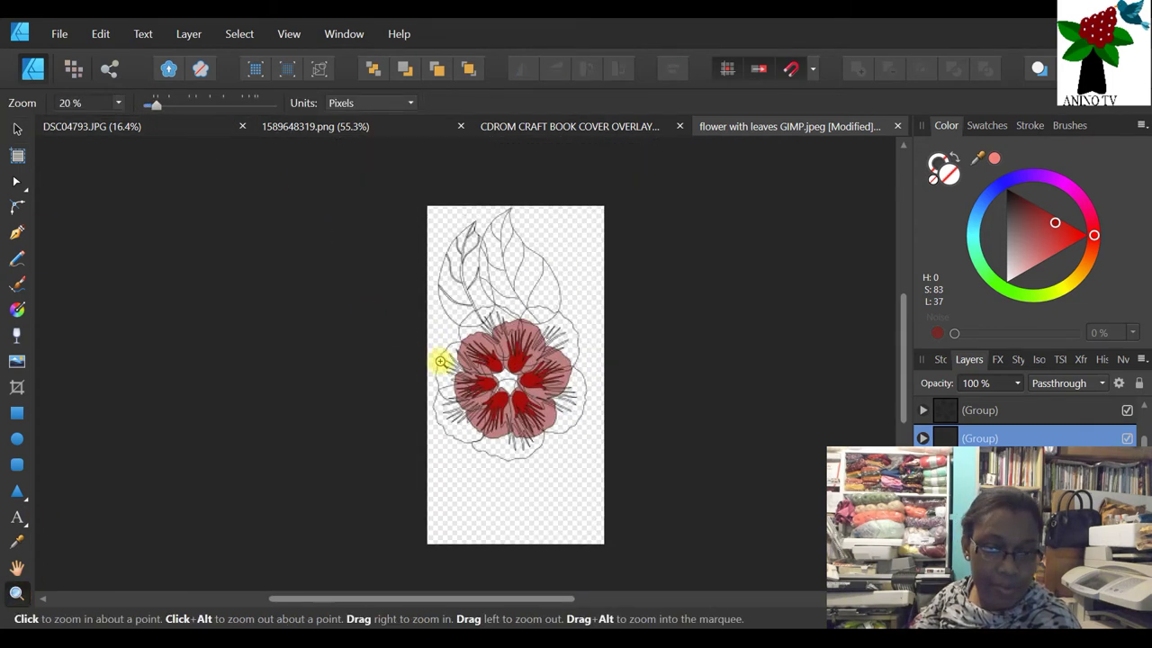
left_click(446, 363)
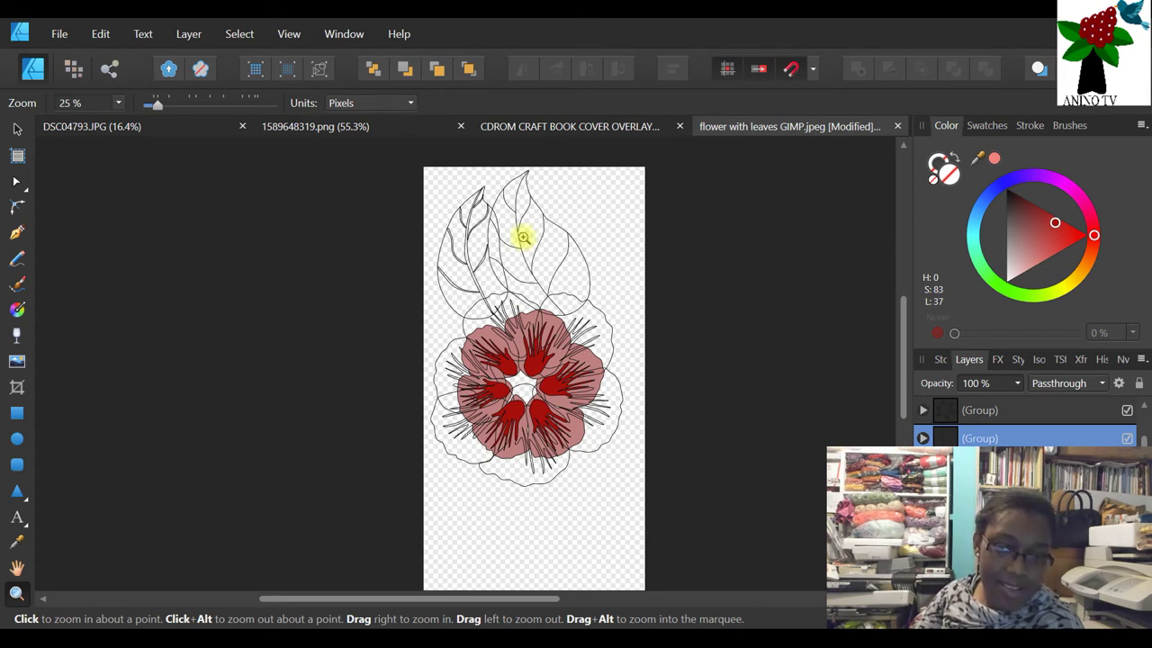
- Deselect everything, zoom in to 50% on the flower, and select the red vein group
scroll(454, 399, "down", 1)
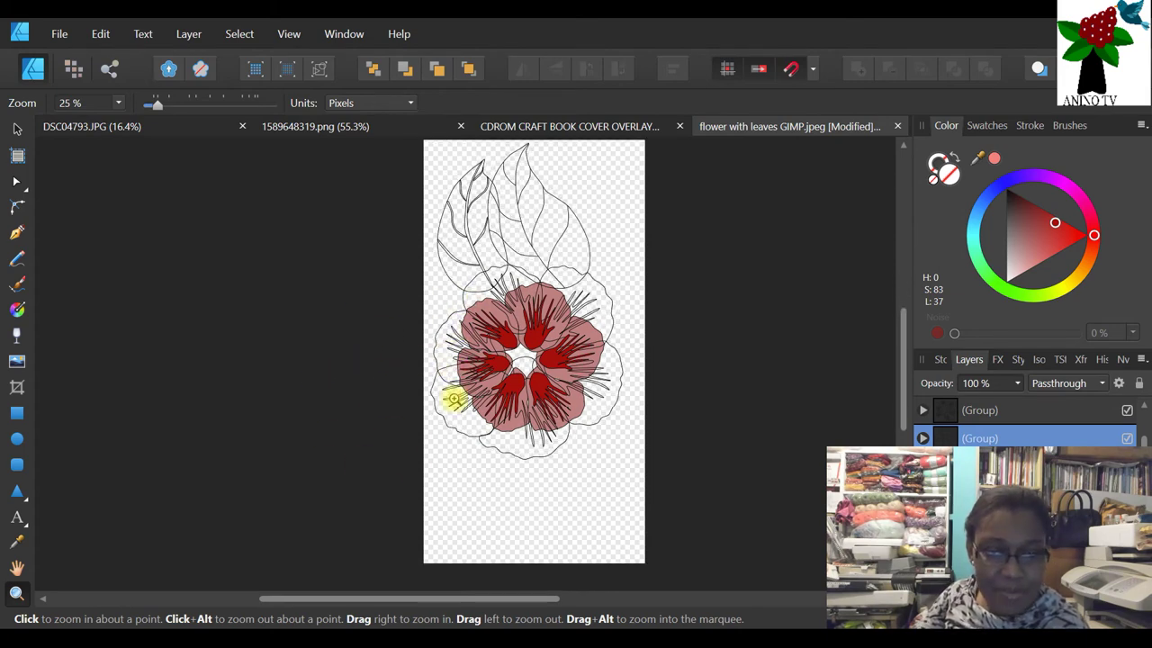
left_click(16, 129)
left_click(682, 263)
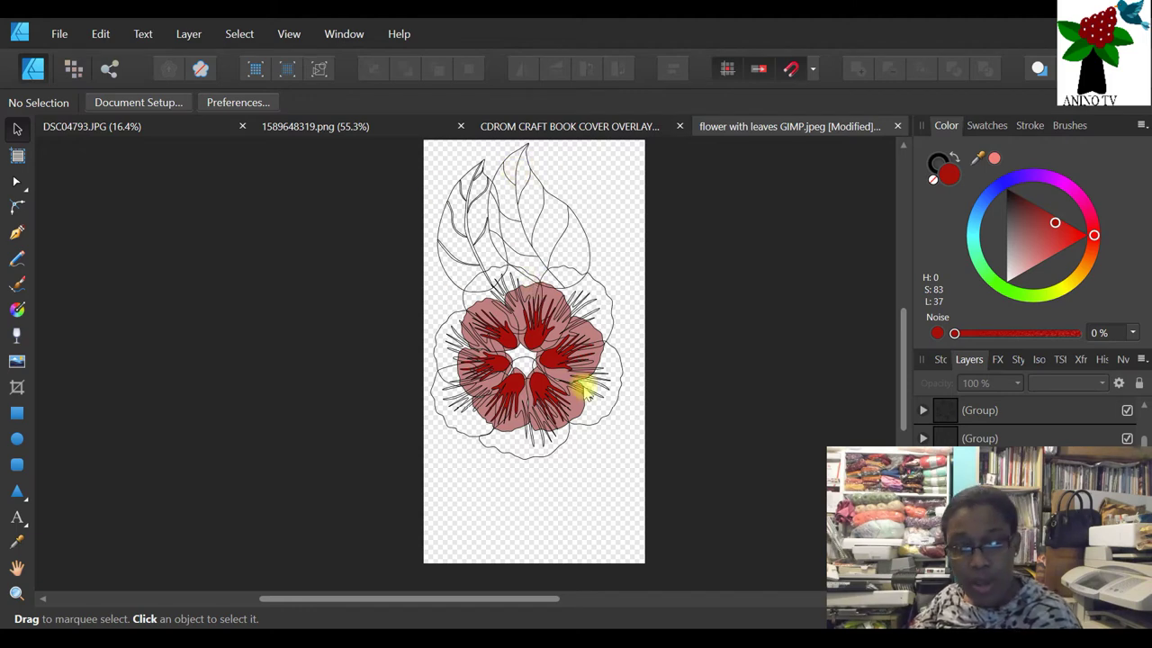
left_click(16, 592)
left_click(490, 217)
scroll(576, 341, "down", 2)
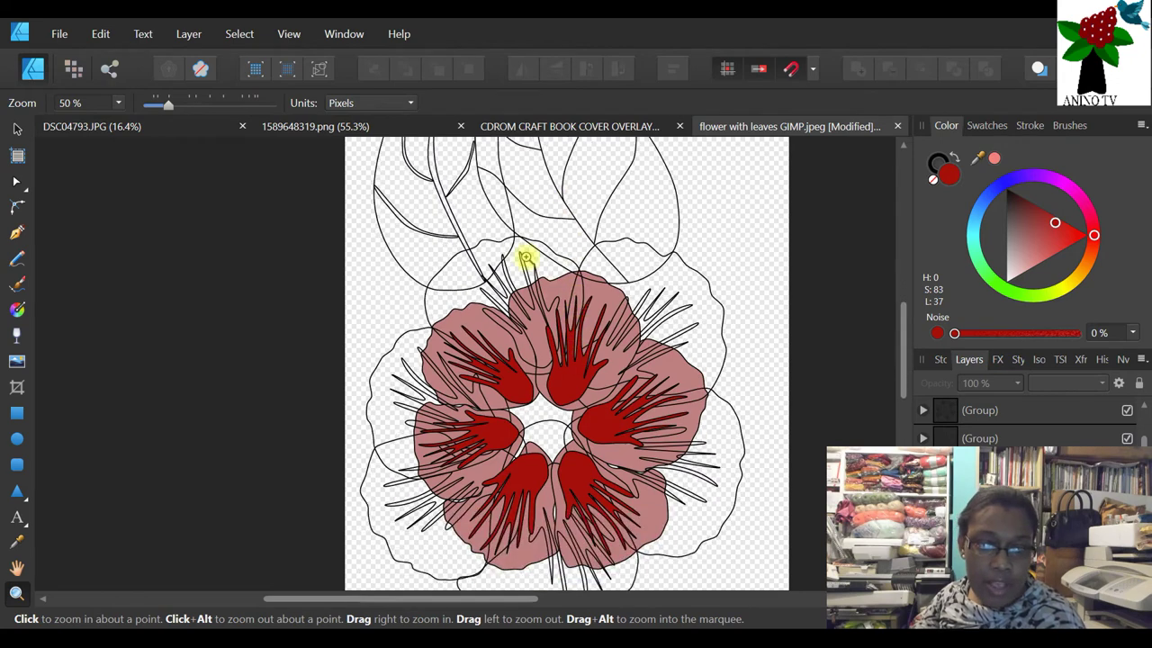
left_click(13, 130)
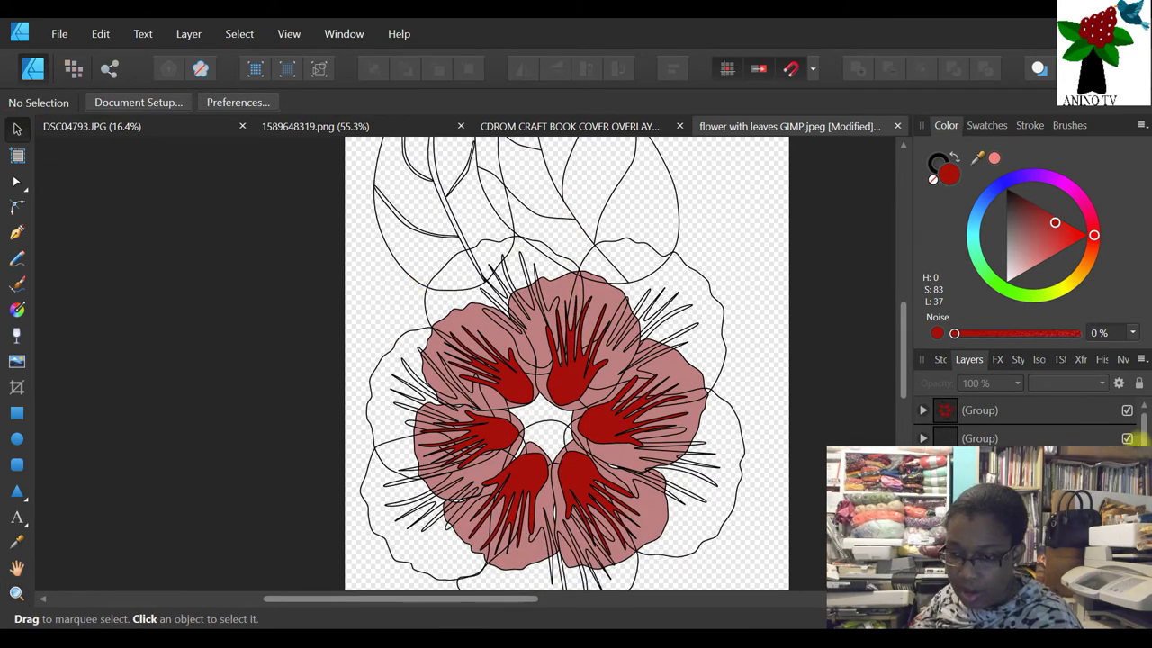
left_click(1075, 415)
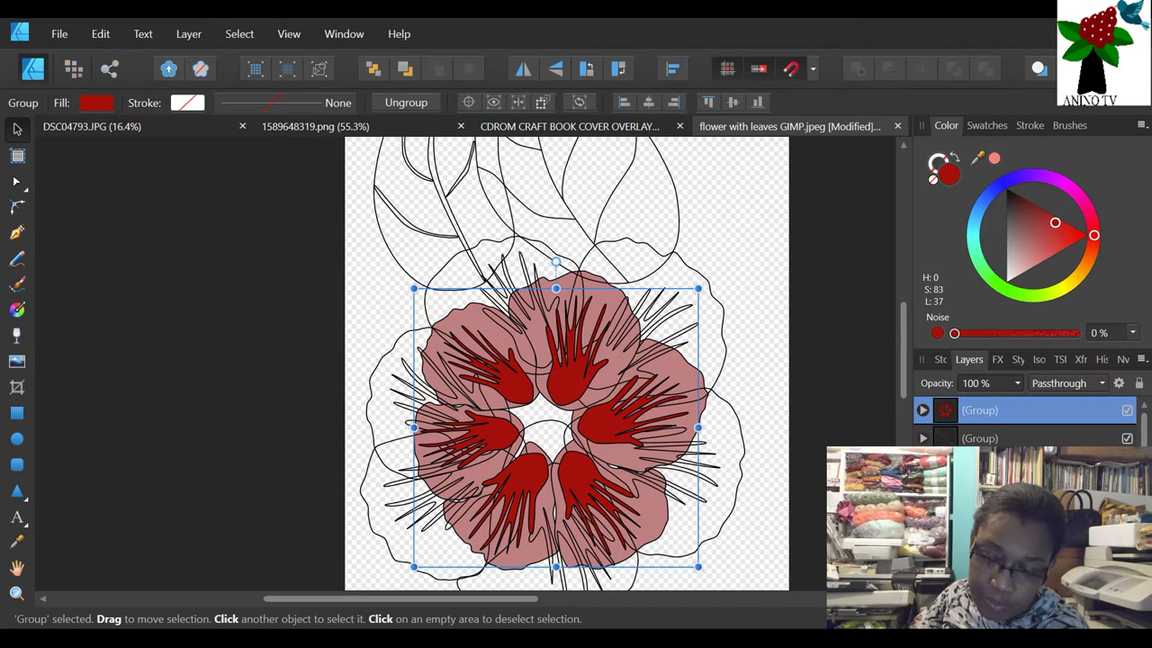
- Hide the petal and outline group, show the Swatches panel, and switch to the DSC04793.JPG tulip photo
left_click(1127, 437)
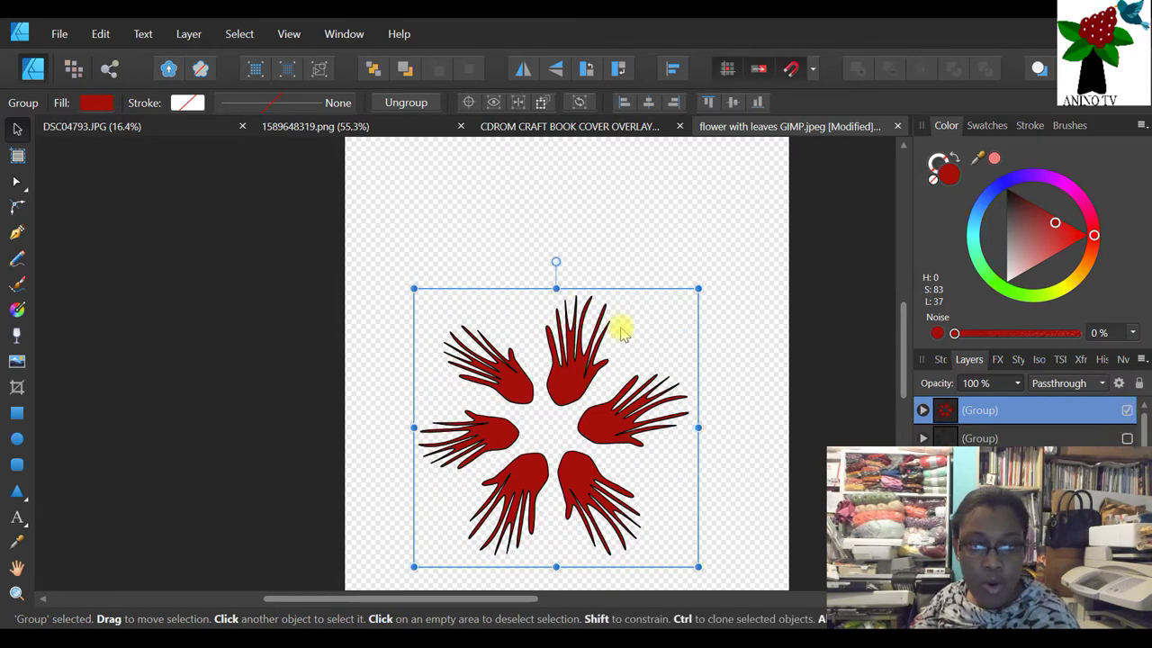
left_click(985, 126)
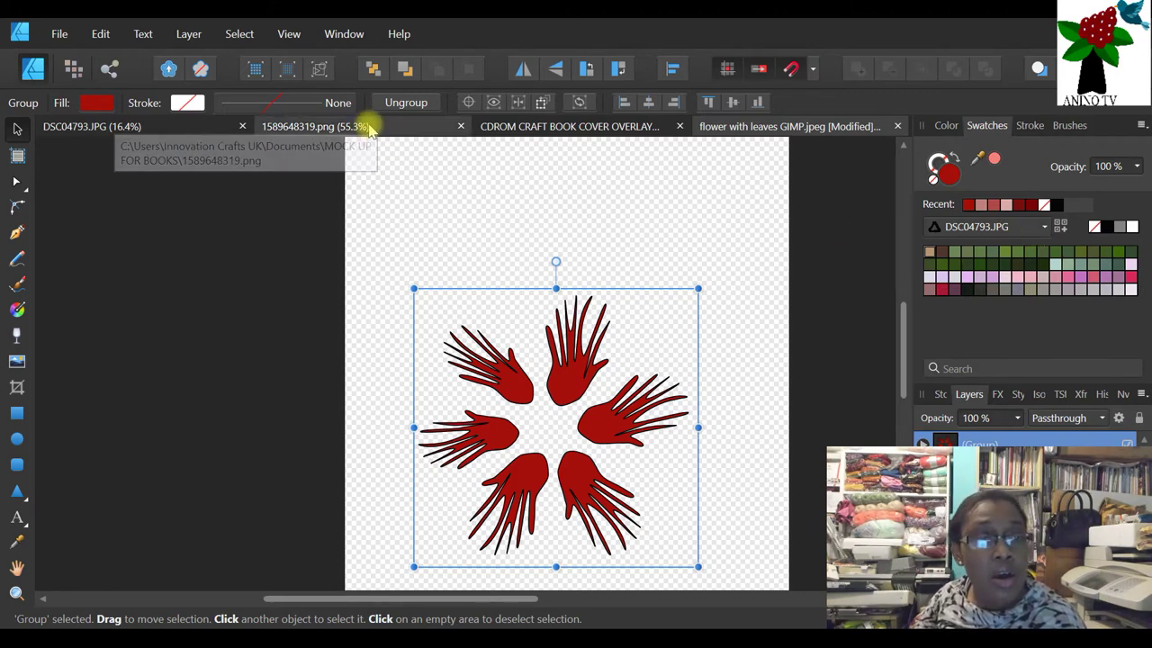
left_click(196, 133)
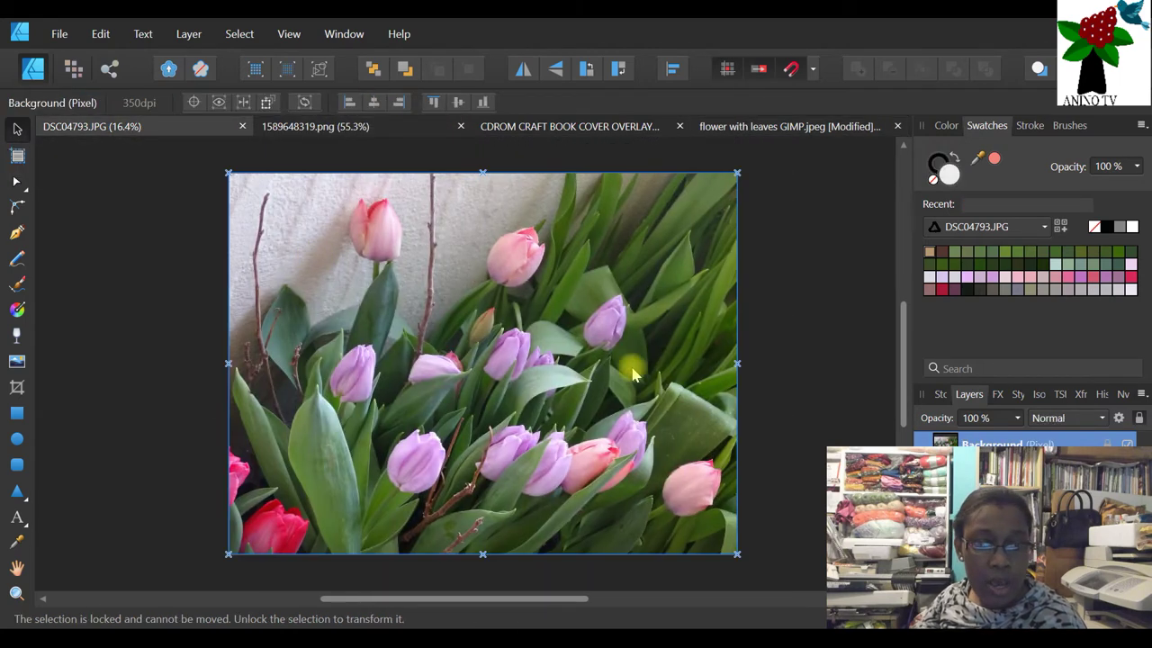
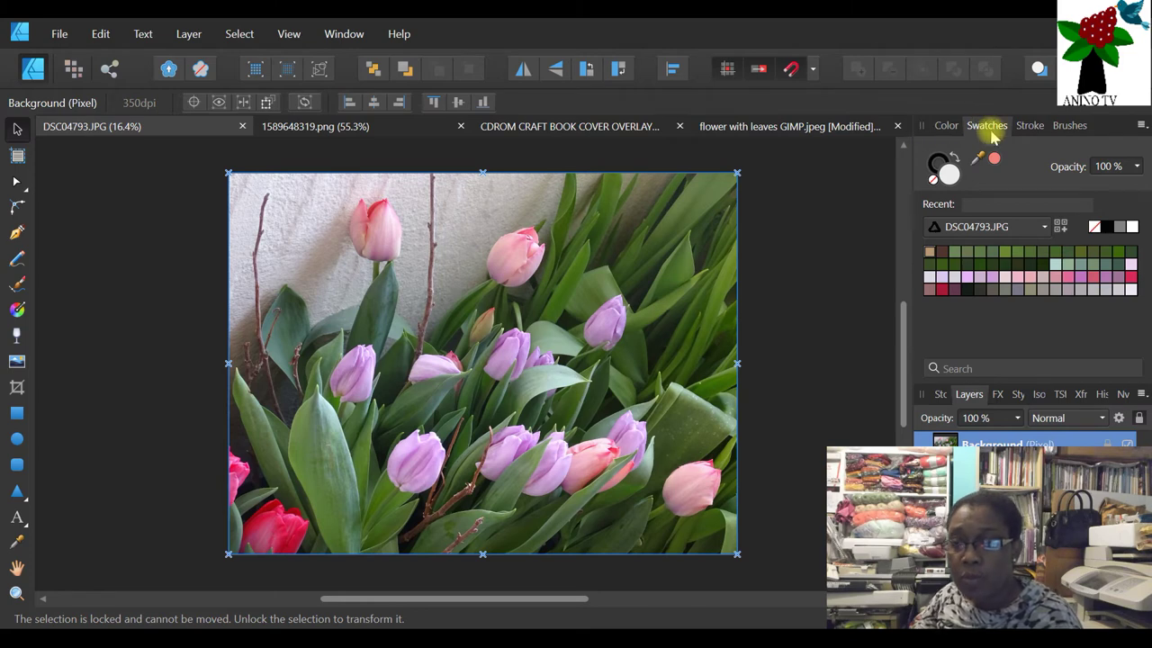
- Create an application palette from the document's colours and confirm DSC04793.JPG 2 in the palette list
left_click(1140, 126)
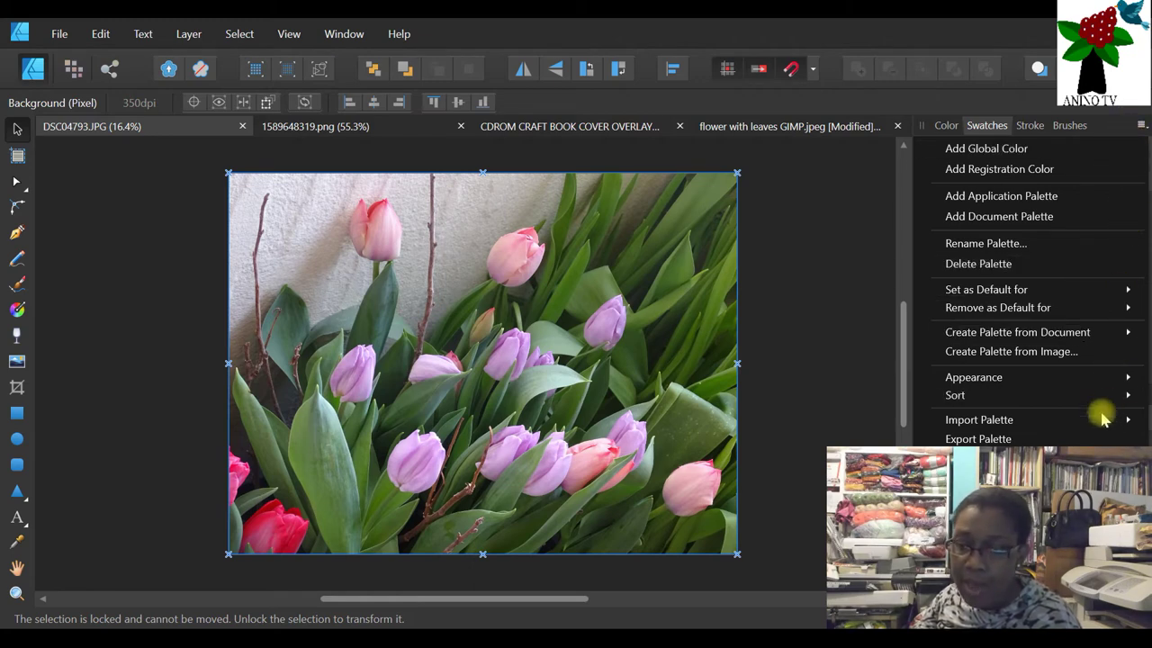
mouse_move(960, 338)
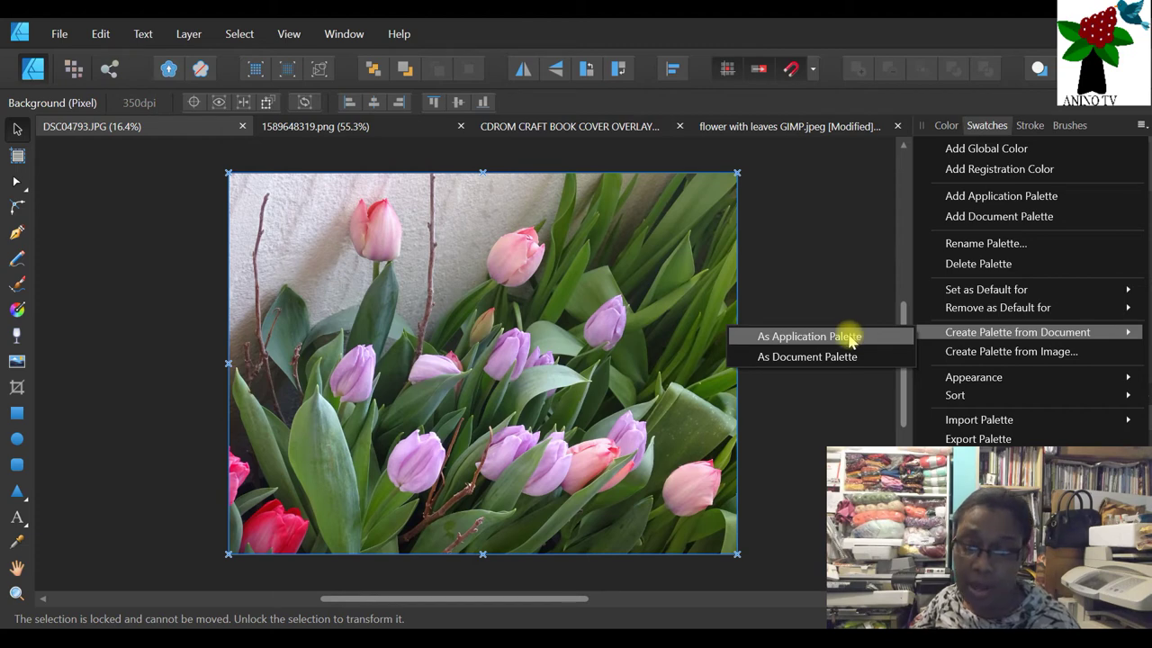
left_click(851, 338)
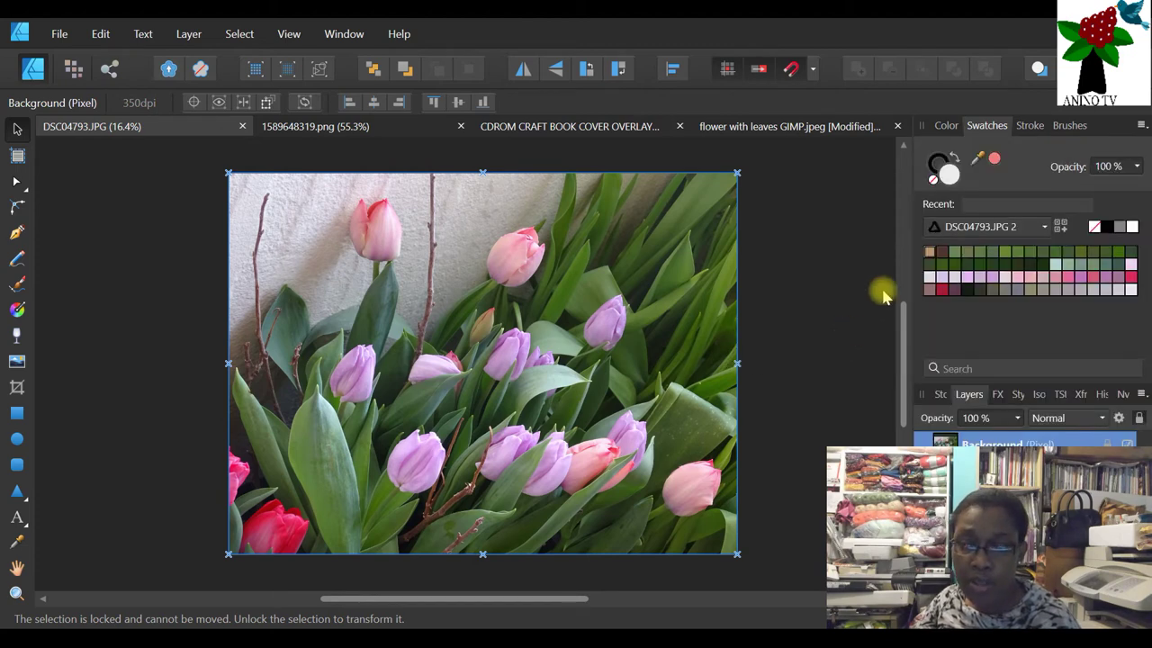
left_click(1043, 227)
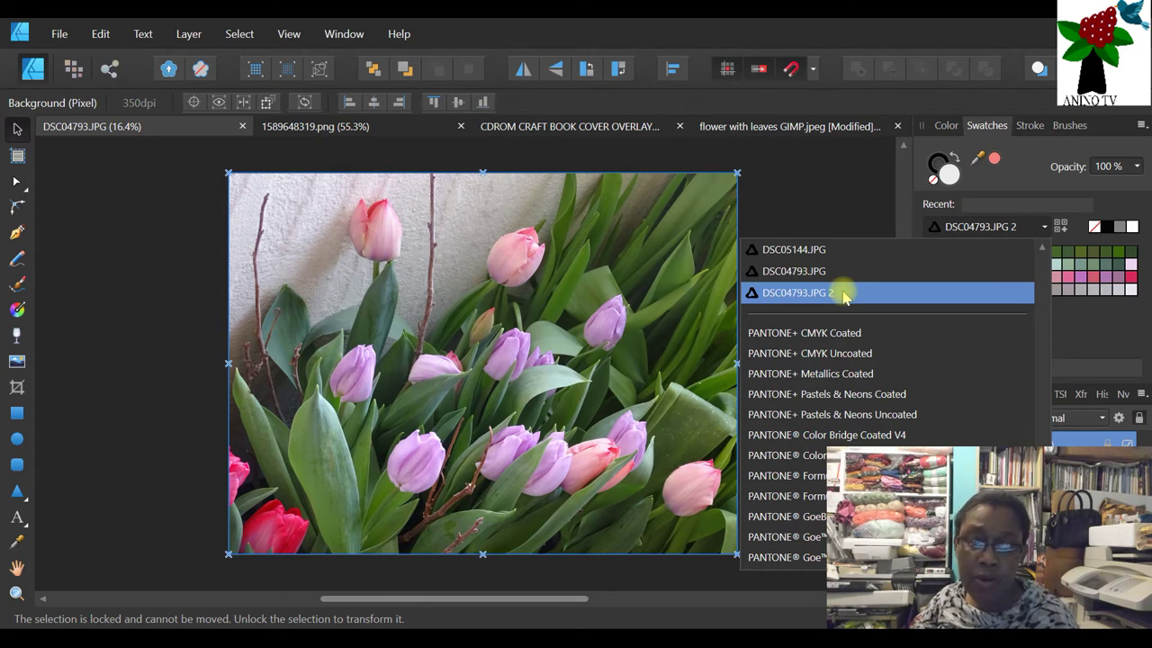
left_click(862, 175)
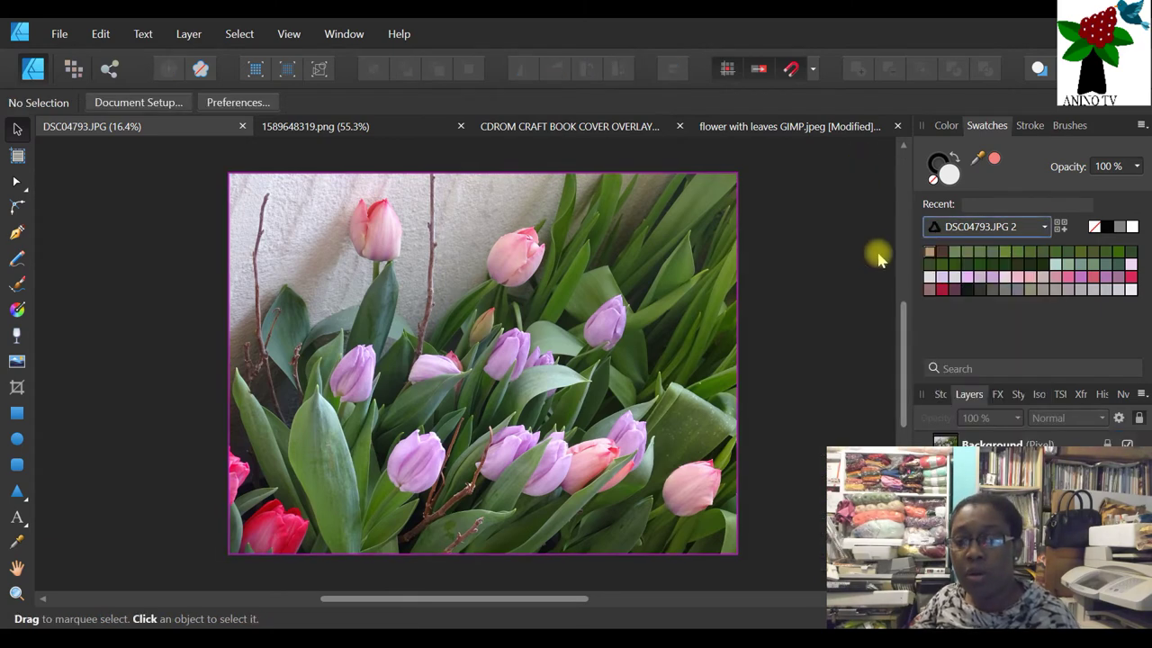
- Create a document palette from the tulip photo's colours via the Swatches menu
left_click(1042, 229)
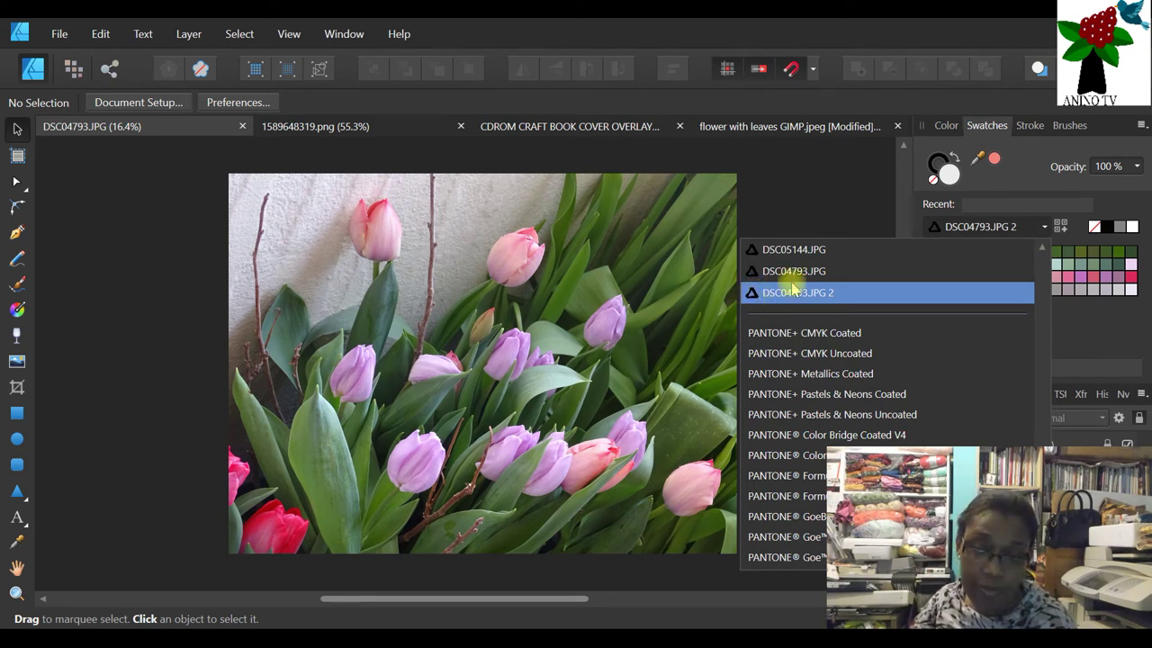
left_click(760, 216)
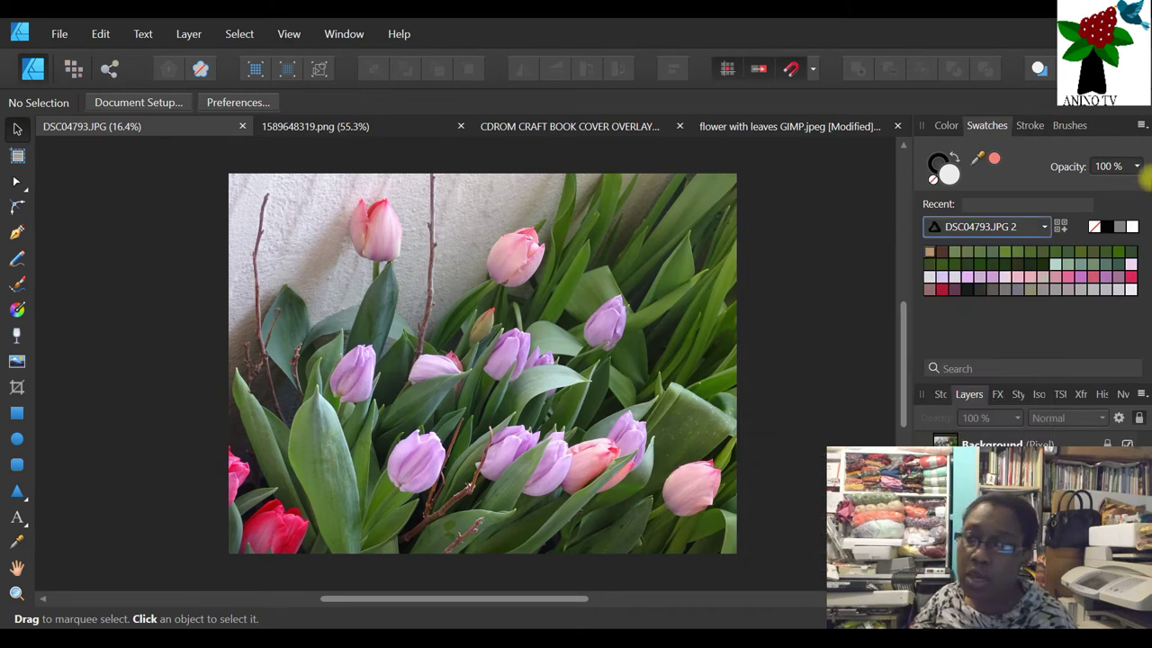
left_click(1141, 125)
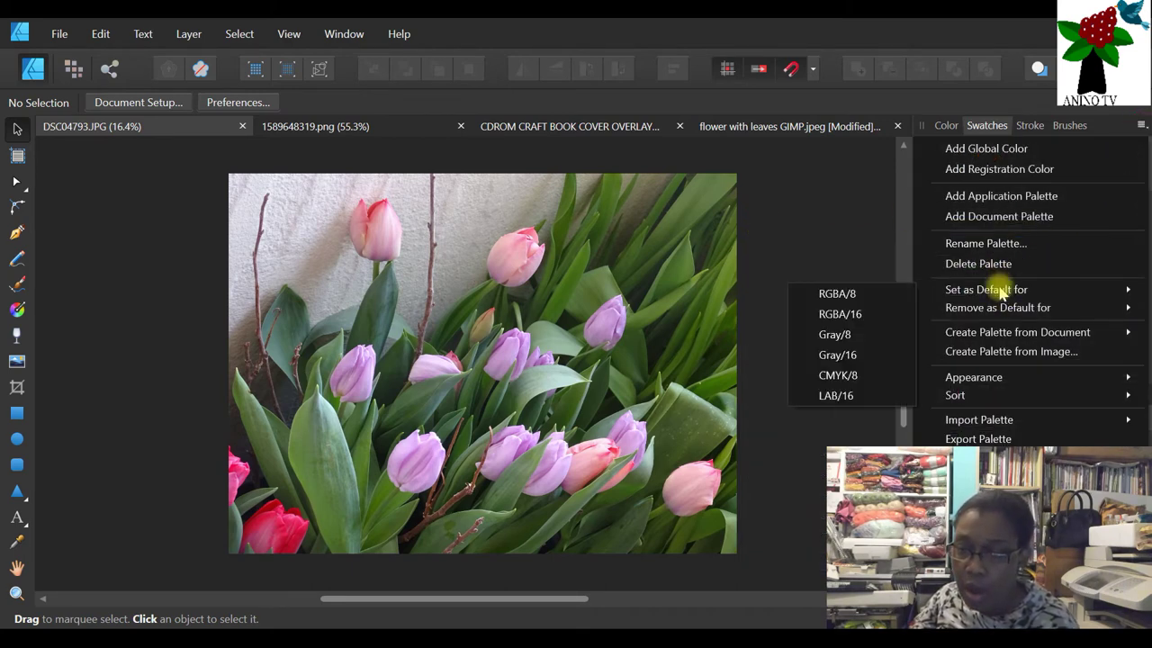
mouse_move(1008, 338)
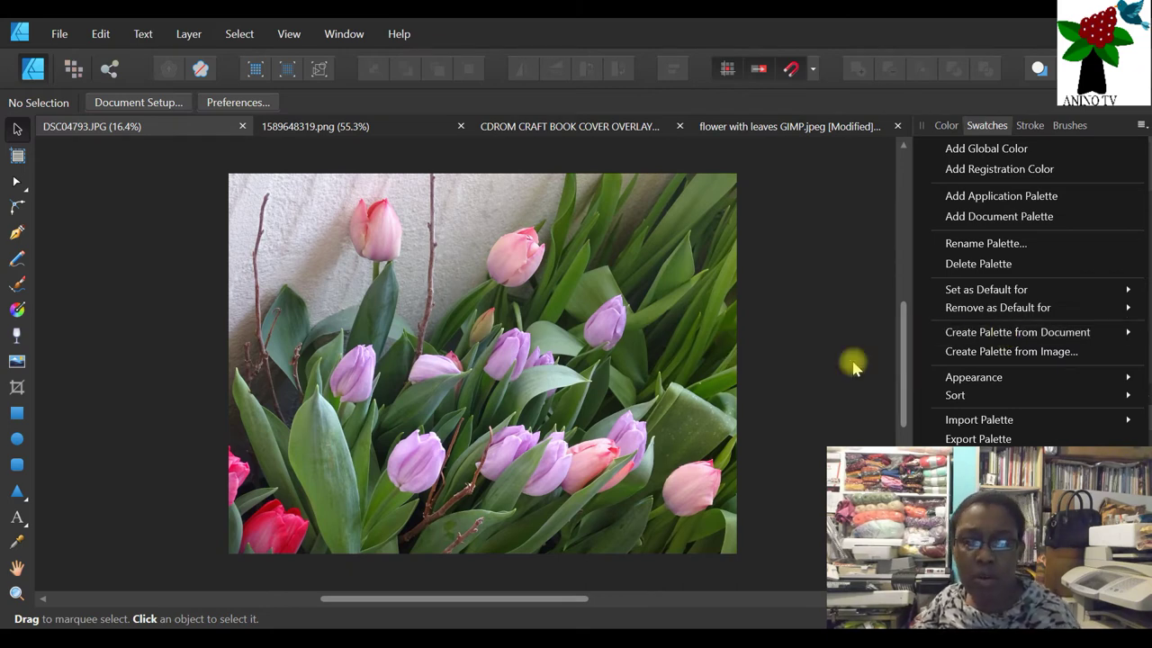
left_click(853, 360)
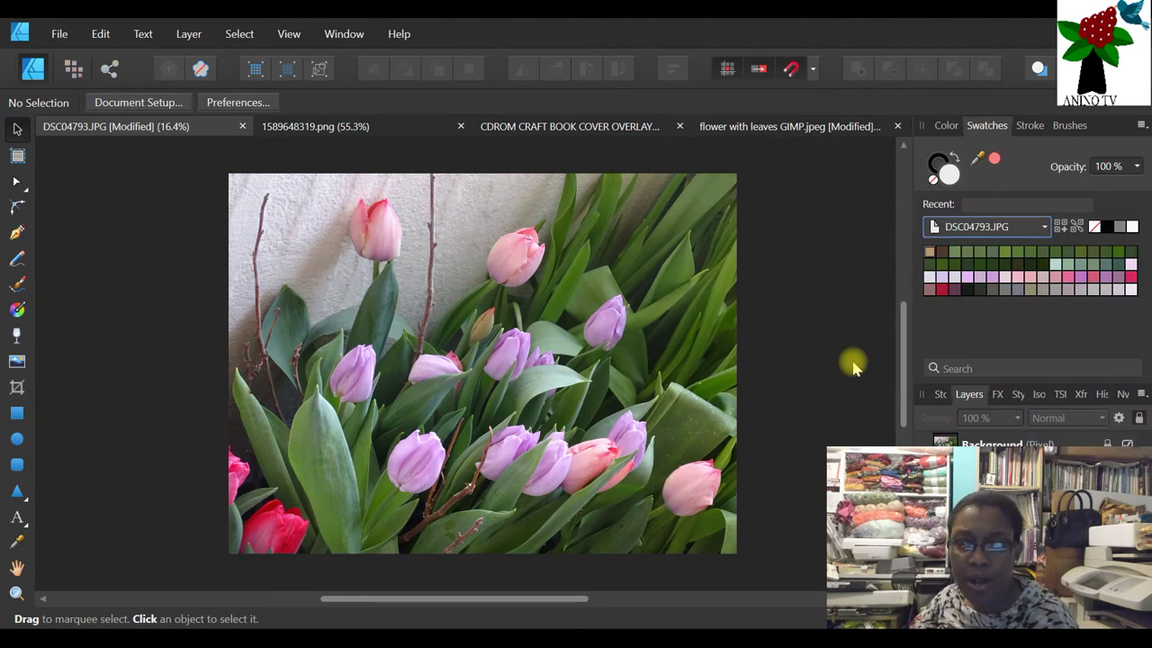
- Reselect the DSC04793.JPG 2 palette and switch to the flower with leaves GIMP.jpeg document
left_click(1043, 227)
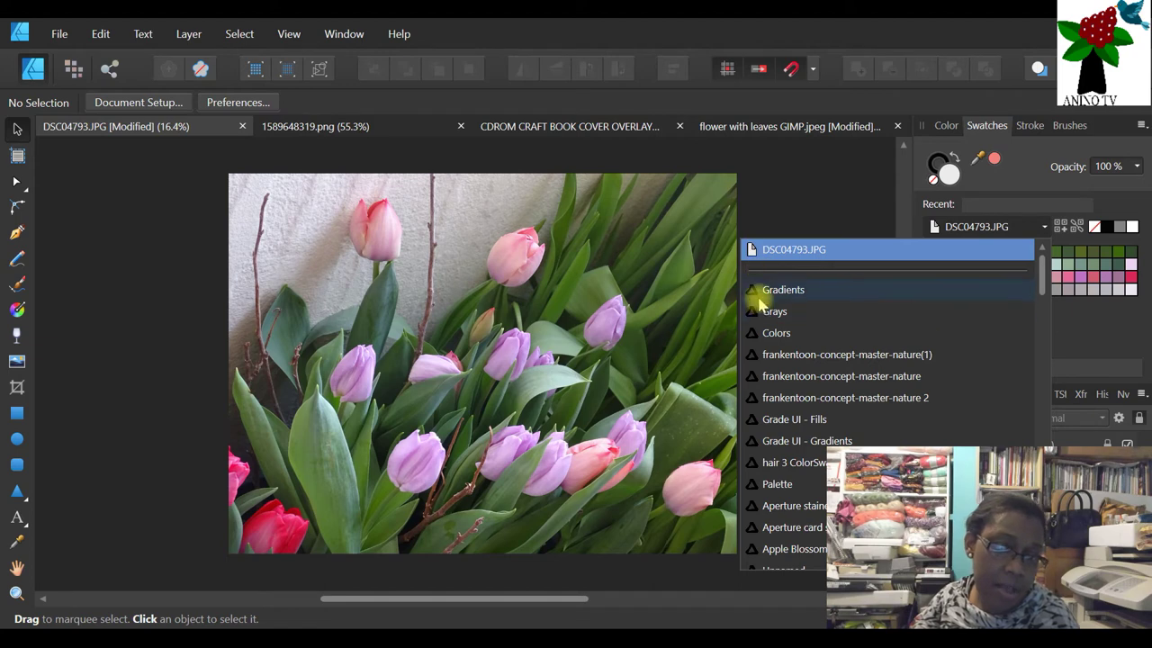
left_click(764, 248)
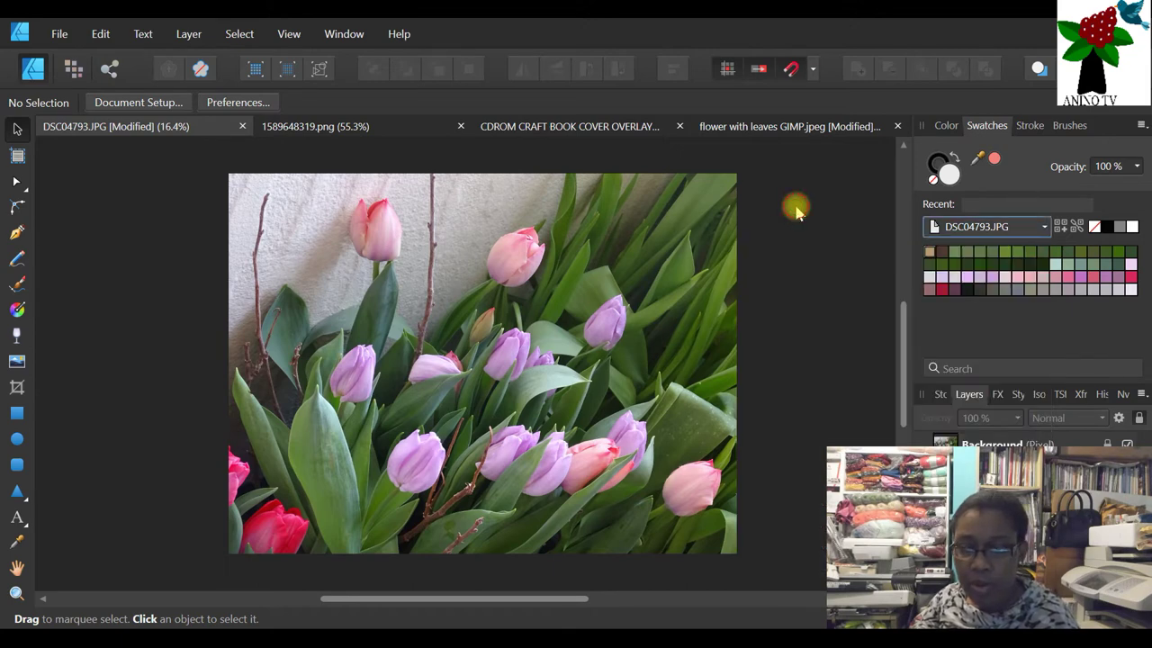
left_click(1044, 230)
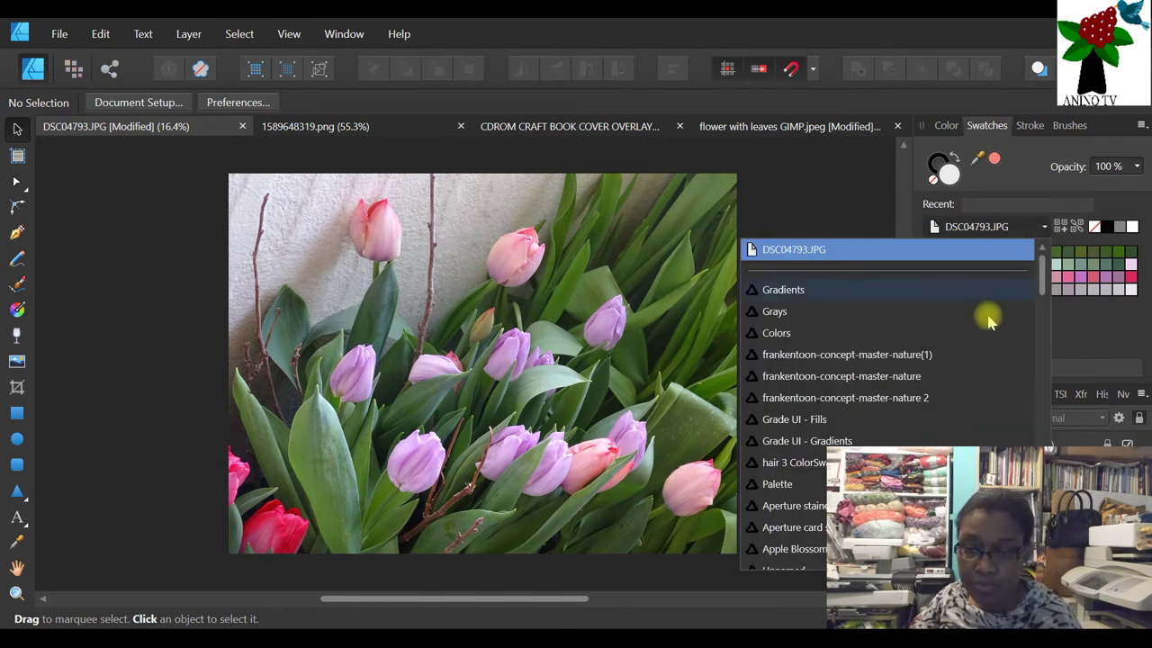
scroll(941, 396, "down", 4)
scroll(791, 487, "down", 15)
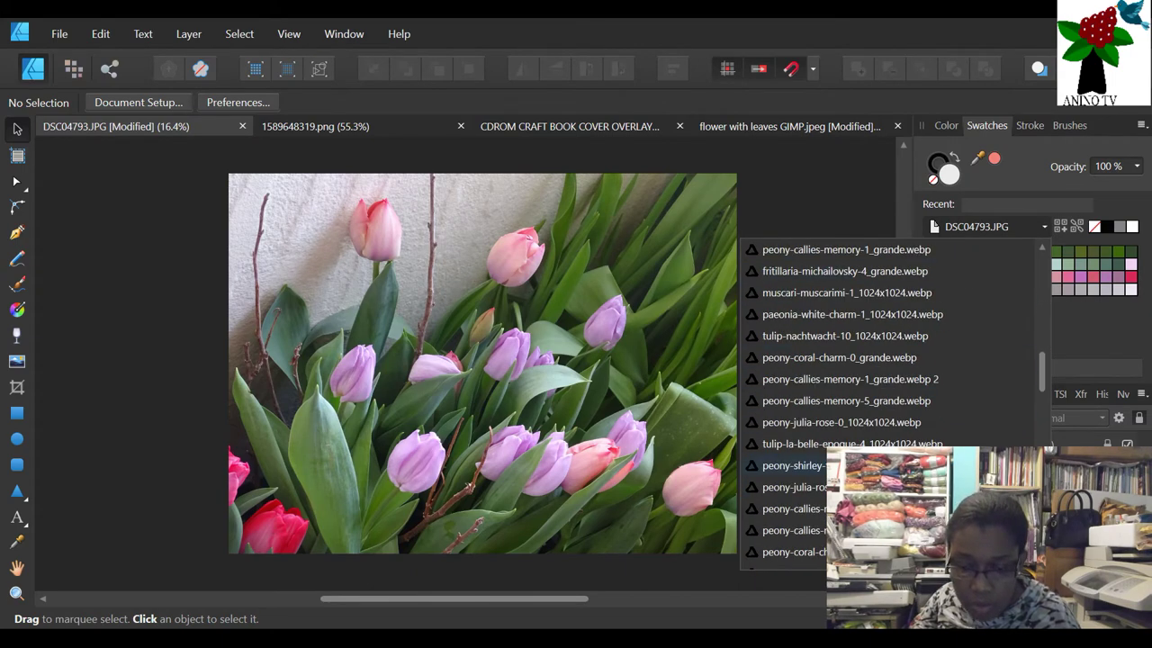
scroll(792, 487, "down", 5)
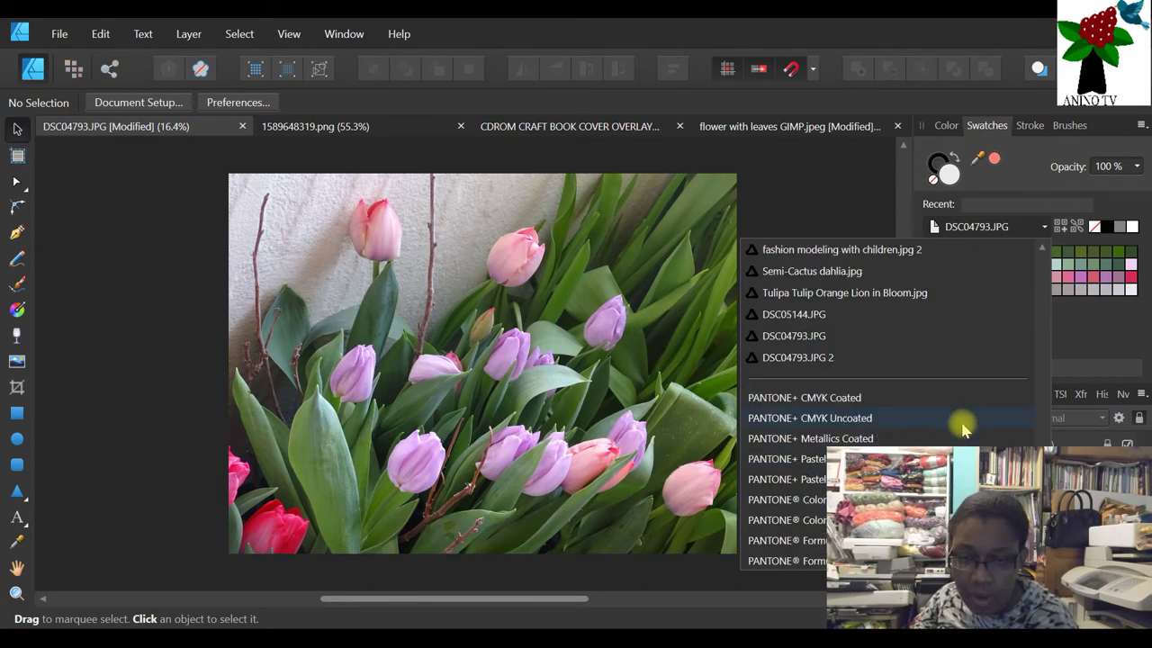
left_click(835, 358)
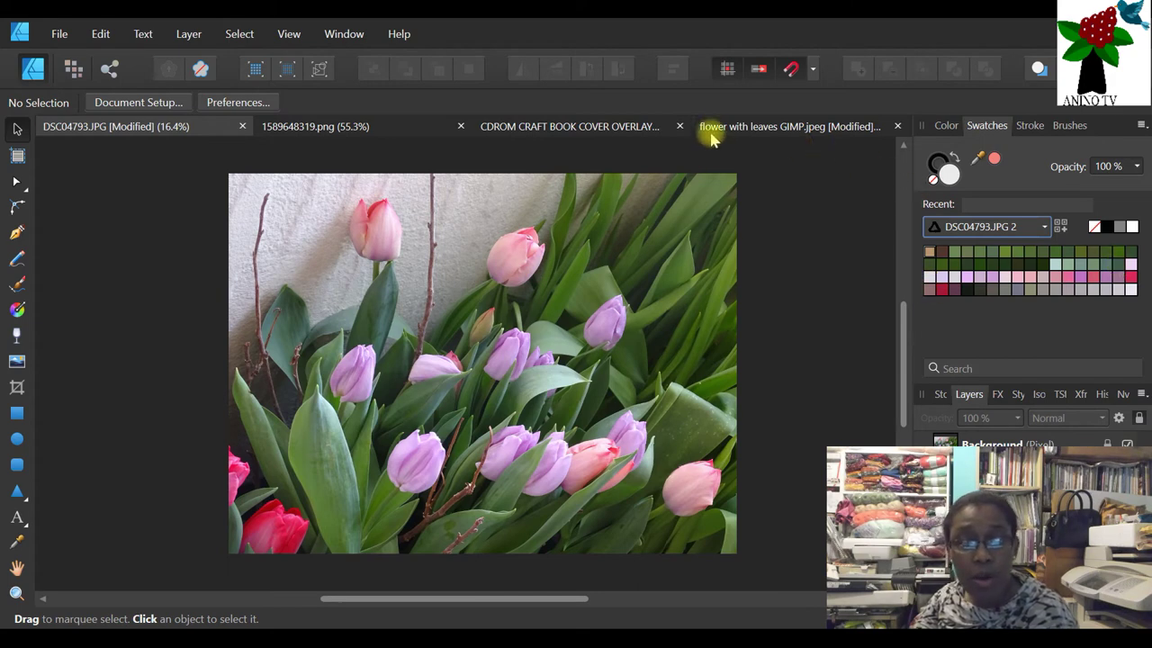
left_click(760, 133)
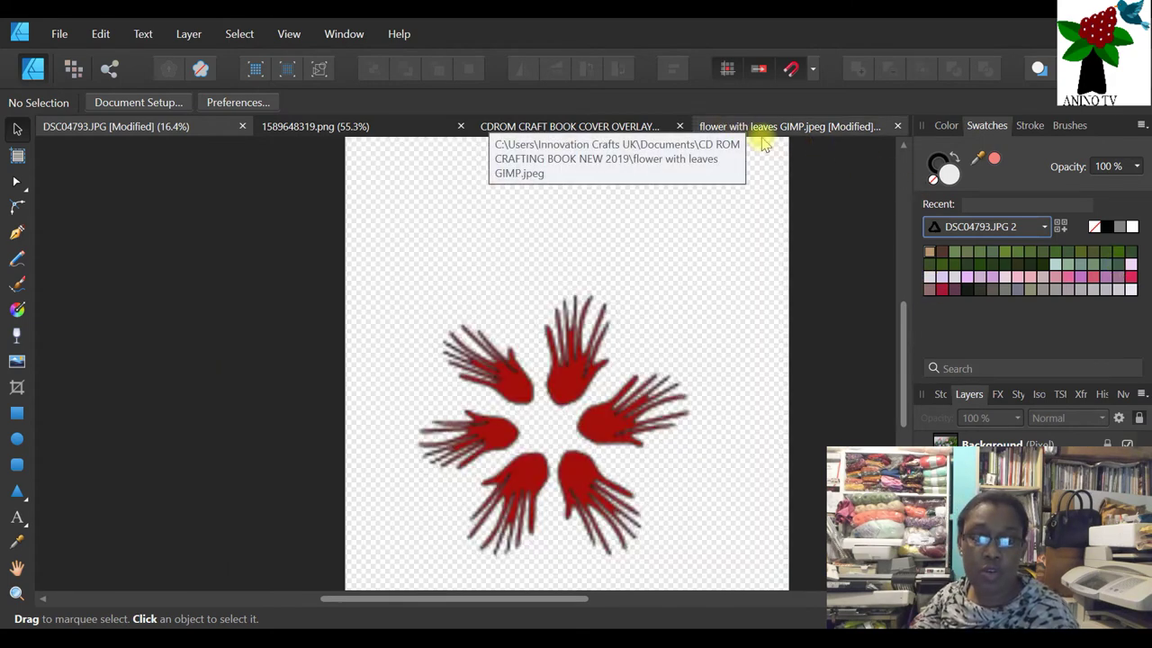
- Fill the hand-shapes group dusty pink from the tulip palette and set its stroke to white
left_click(644, 382)
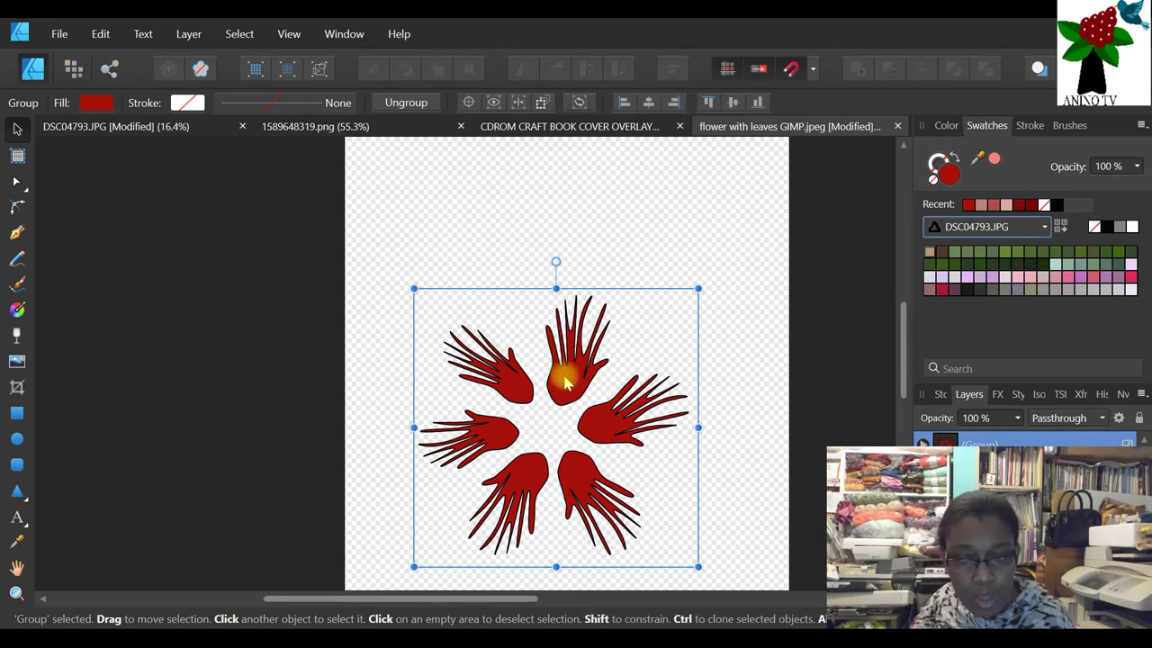
left_click(1097, 277)
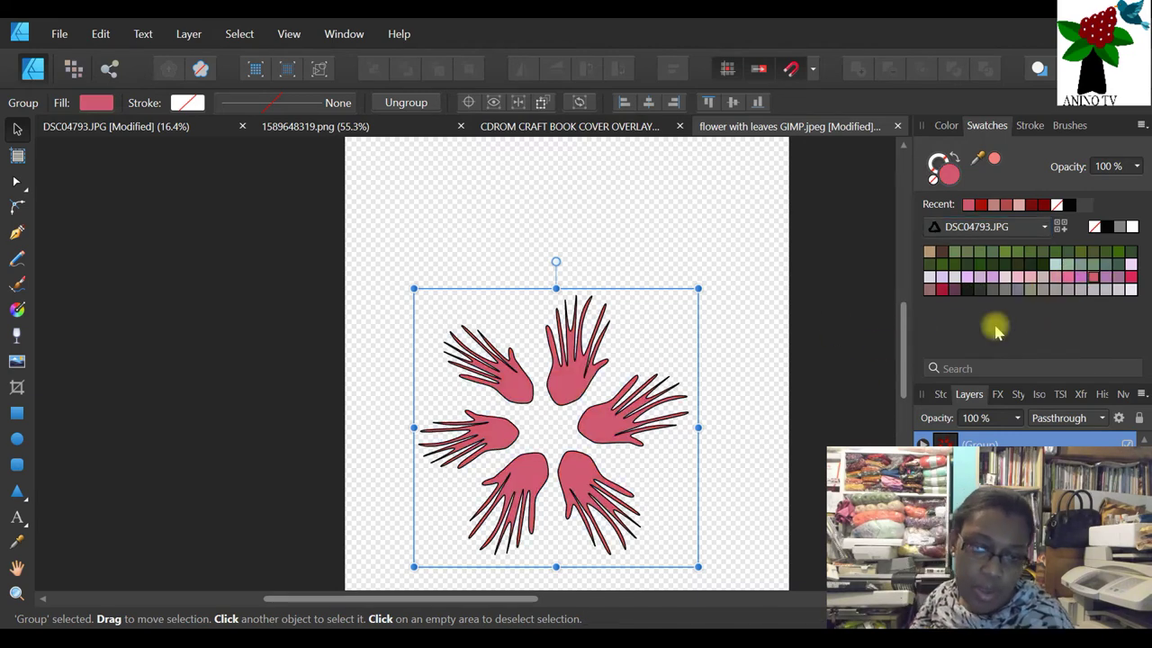
left_click(1055, 276)
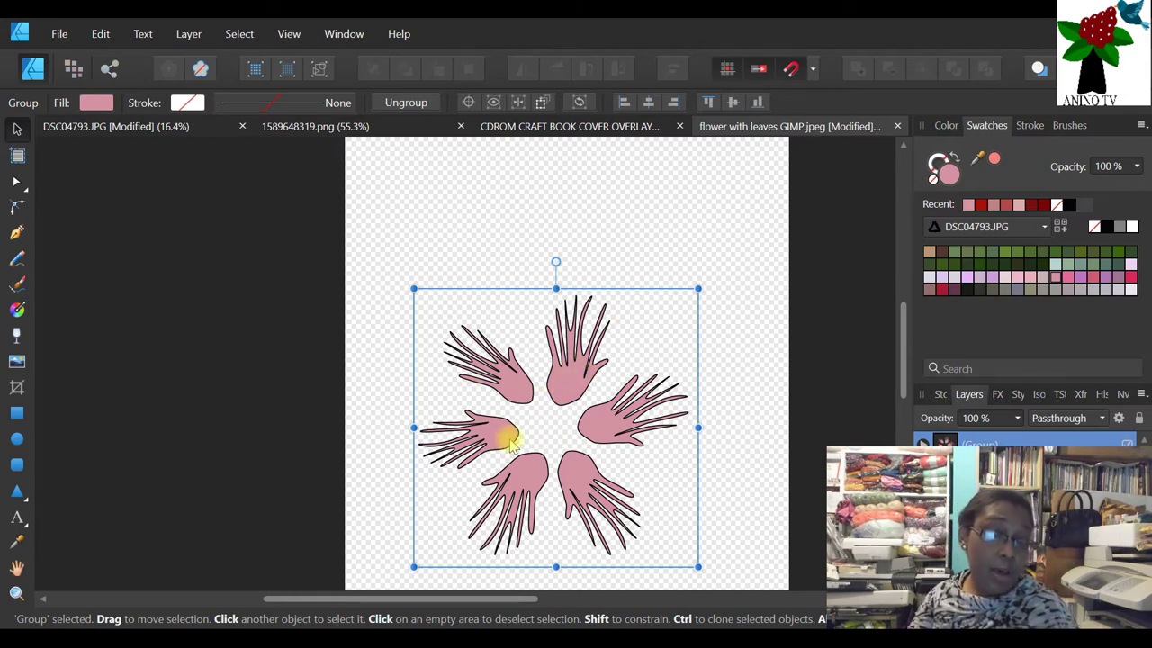
left_click(938, 164)
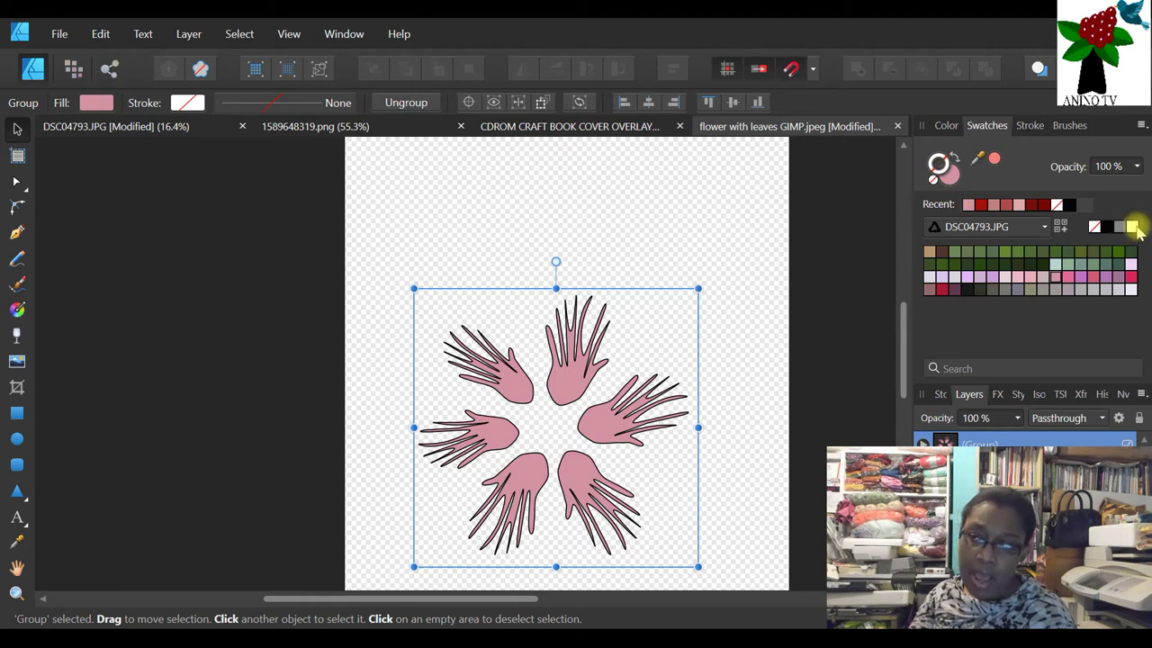
left_click(1132, 226)
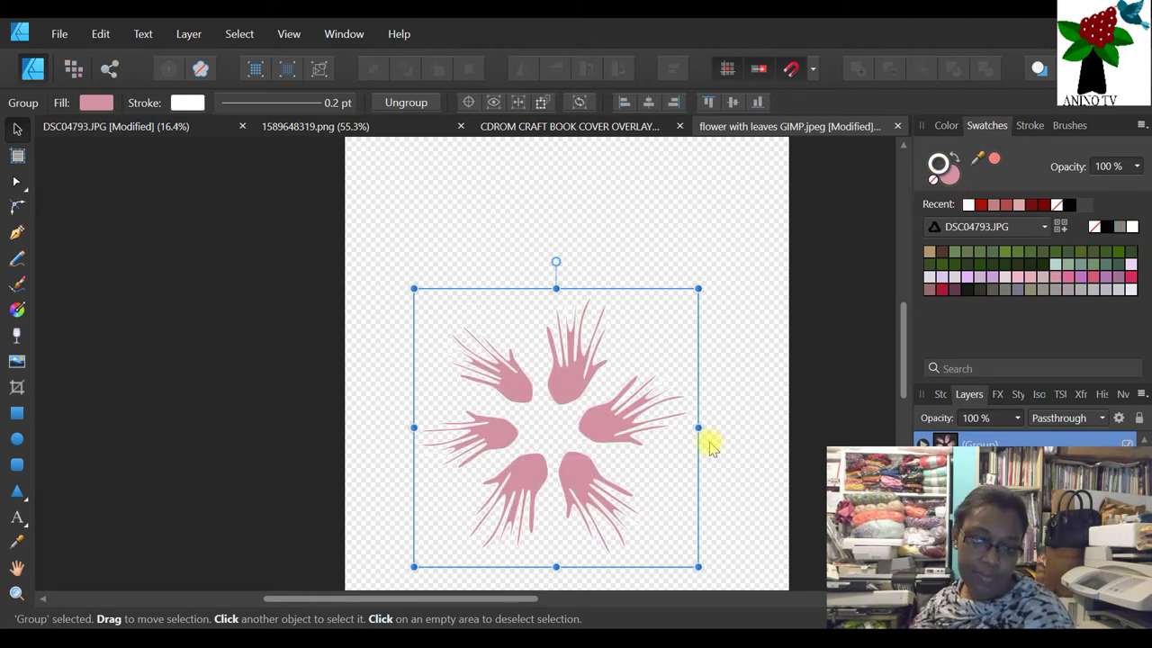
left_click(1029, 125)
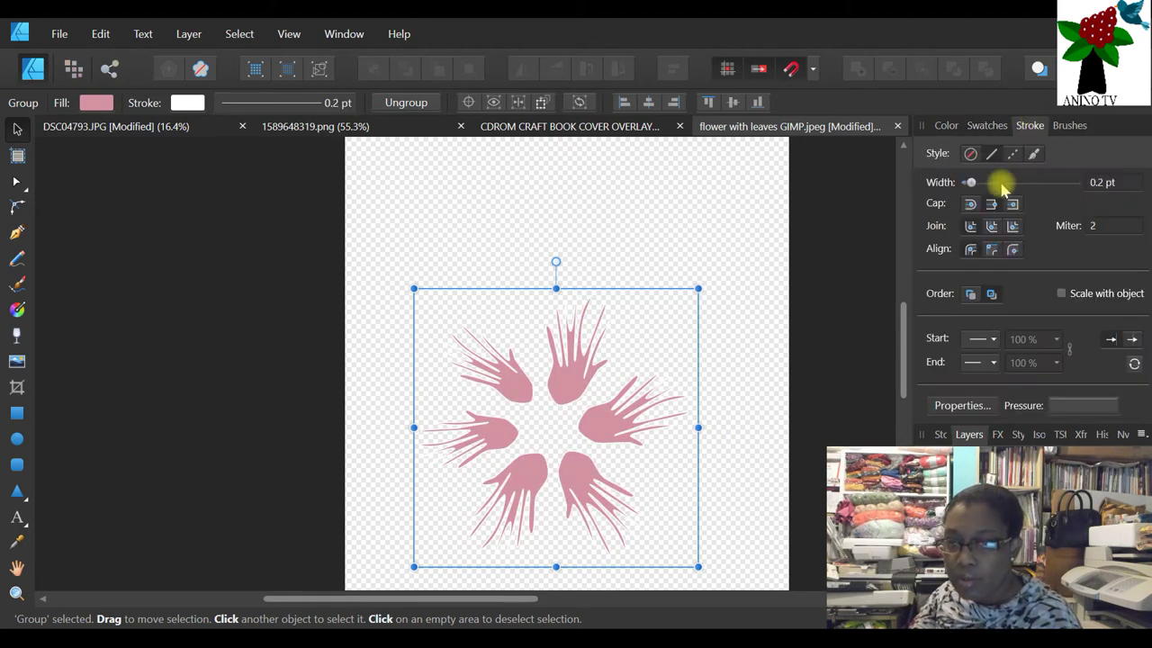
left_click(983, 125)
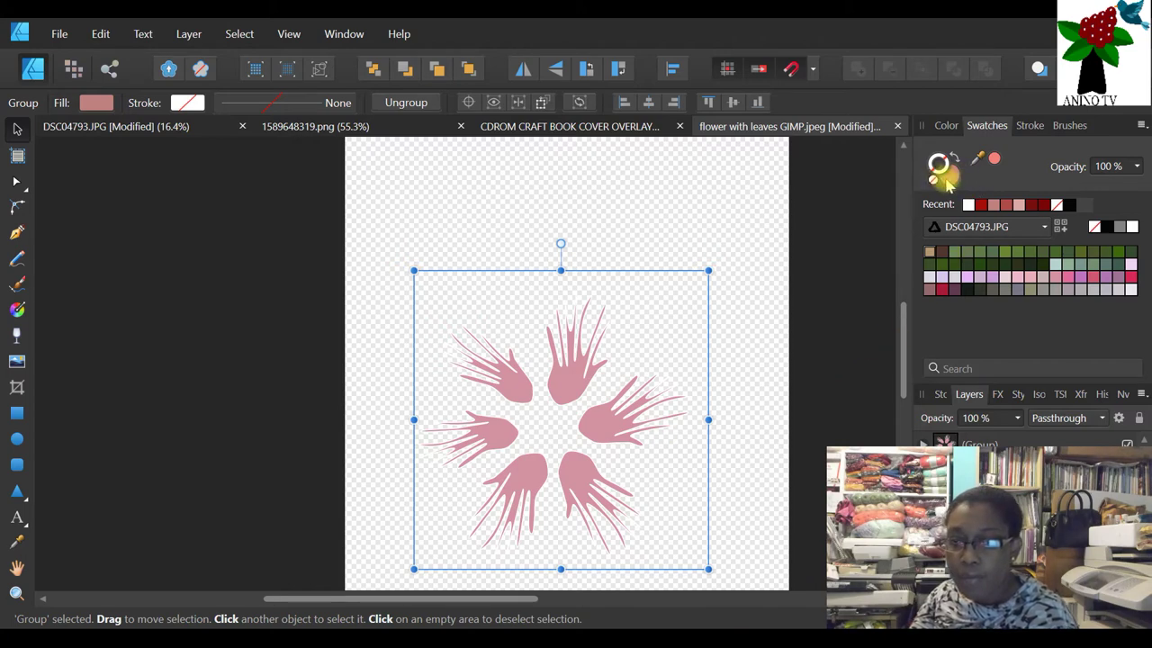
- Give the flower group a light pink fill with white outlines
left_click(1068, 278)
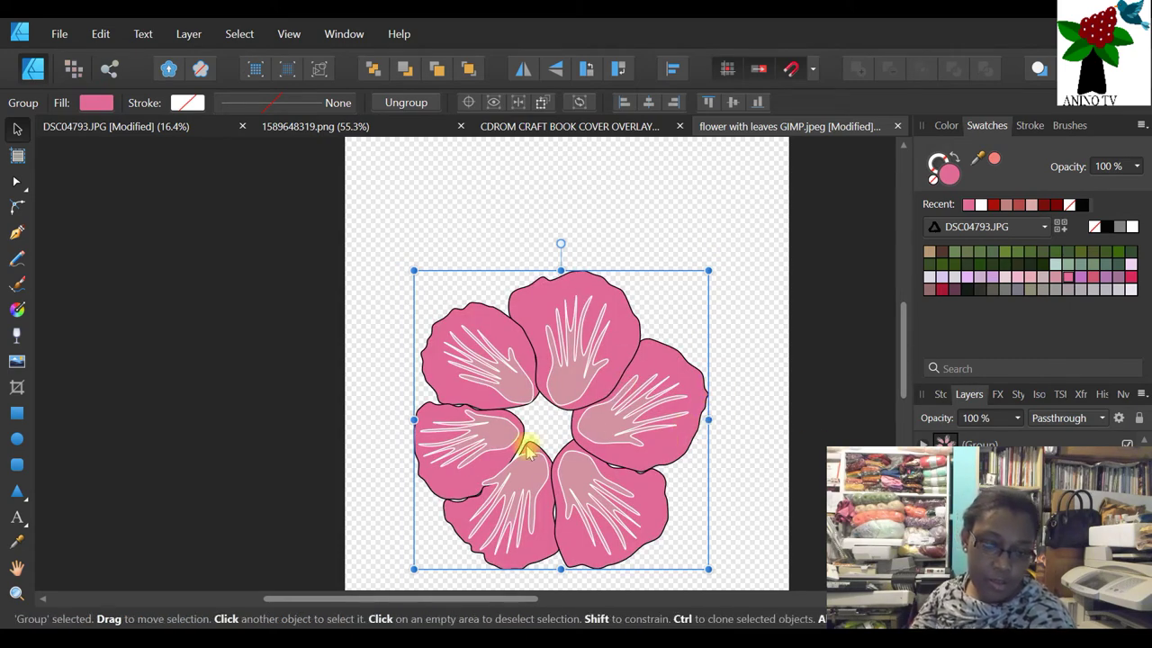
left_click(1055, 279)
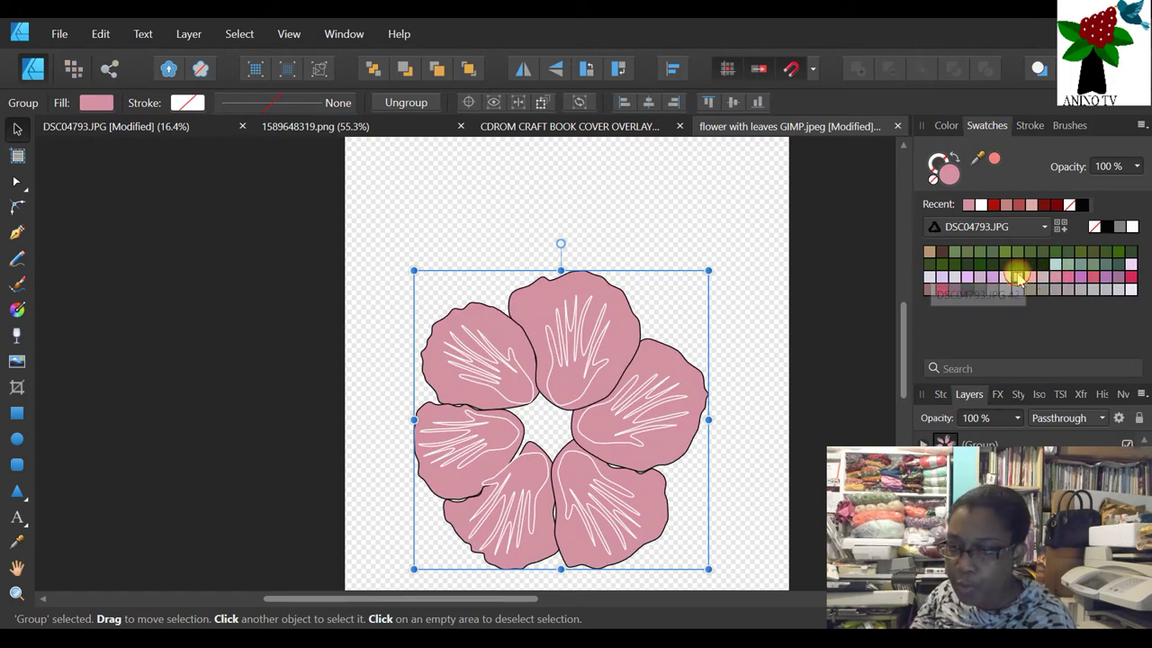
left_click(1021, 279)
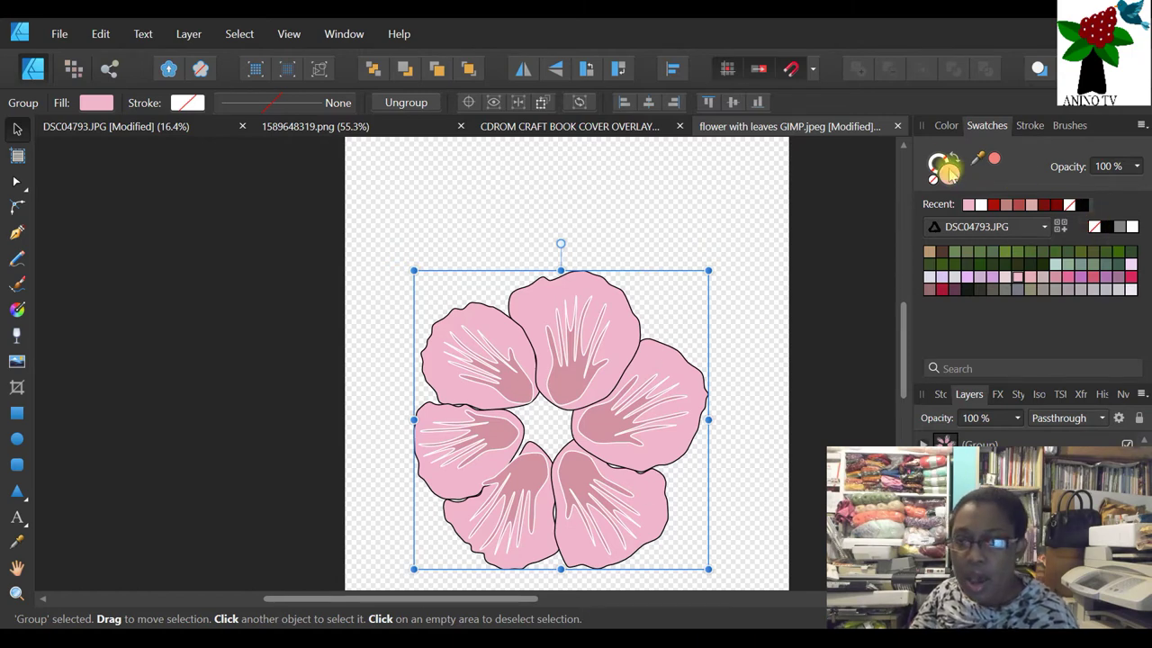
left_click(936, 160)
left_click(1130, 226)
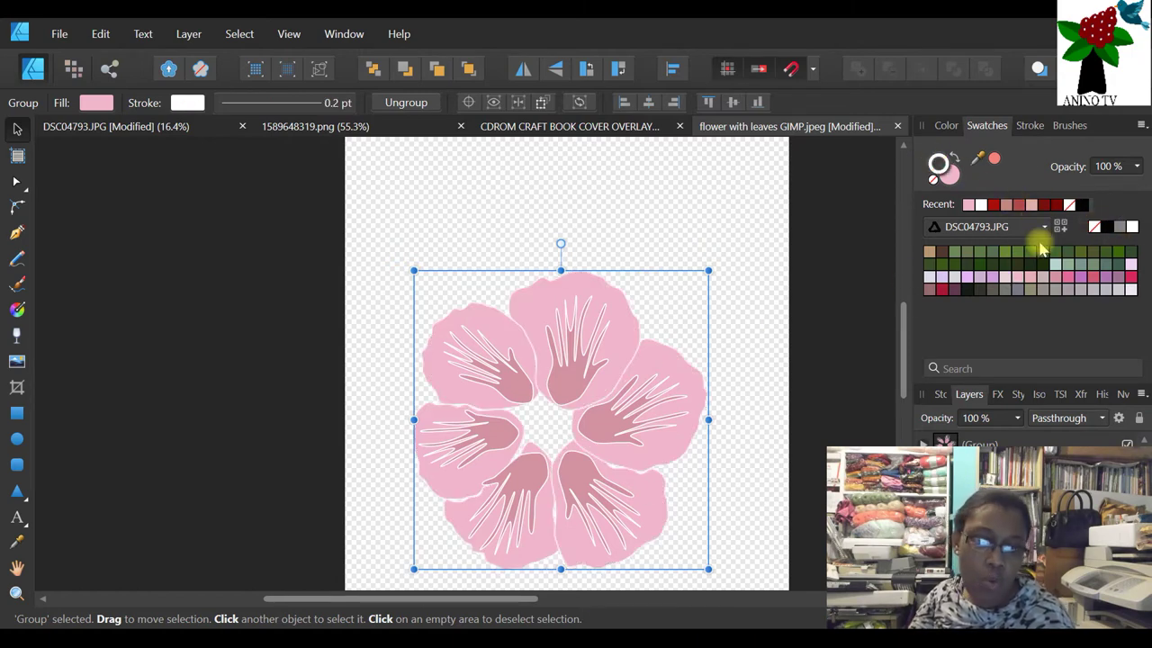
left_click(756, 347)
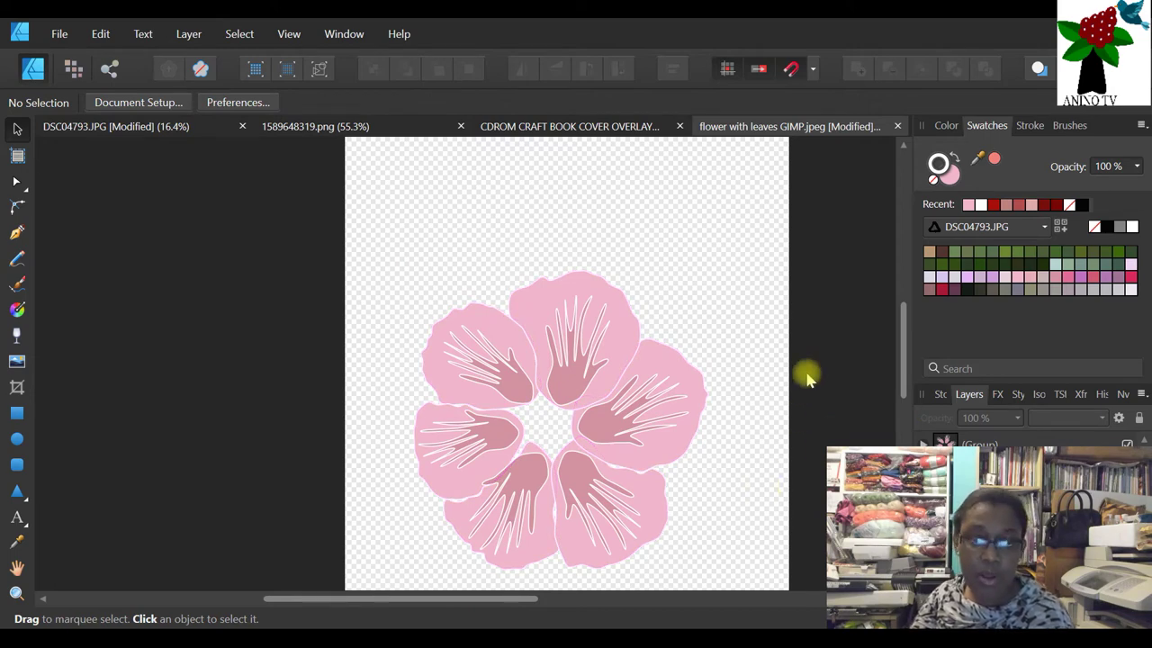
- Try darker pink on the flower's vein lines, then restore them to white
left_click(566, 328)
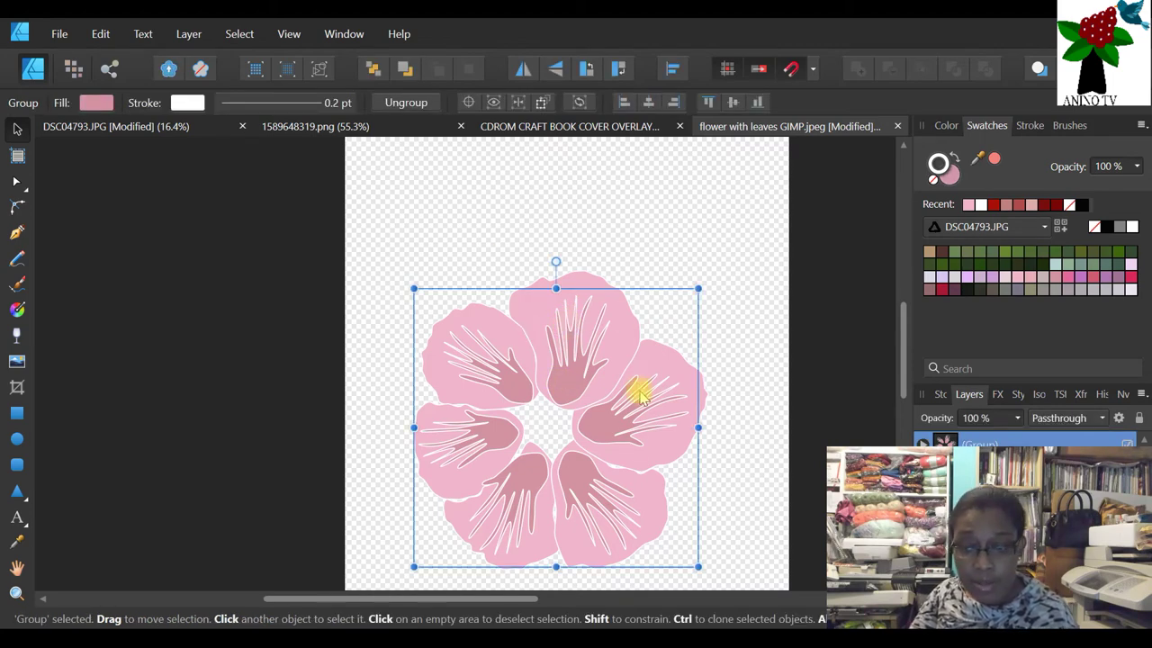
left_click(933, 183)
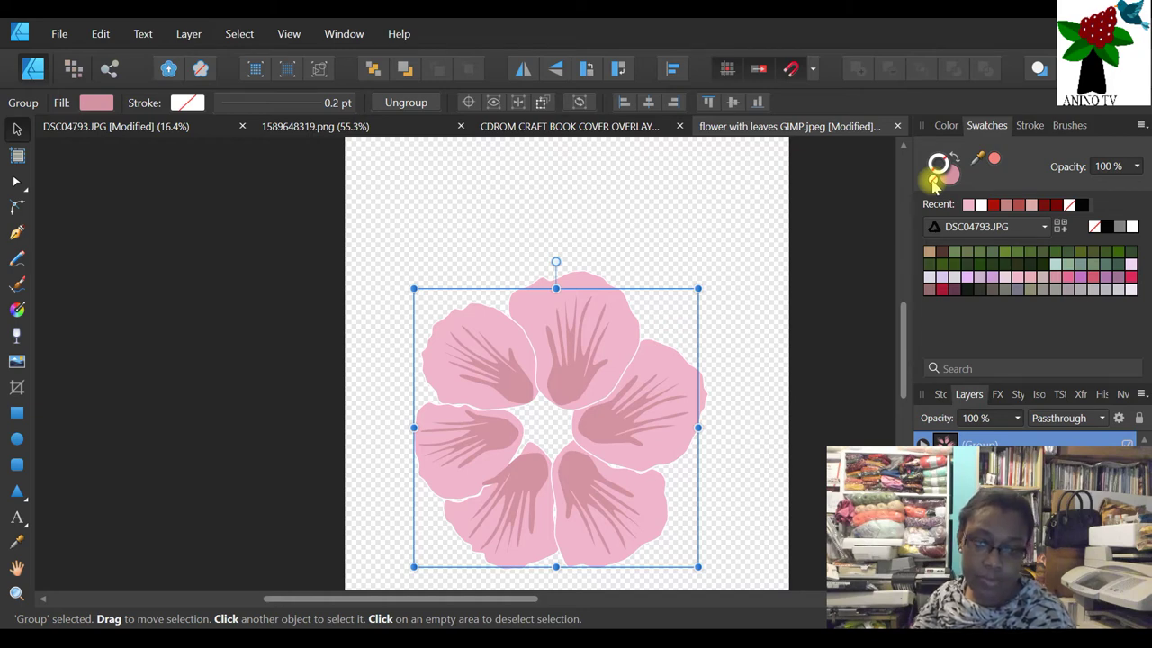
left_click(821, 253)
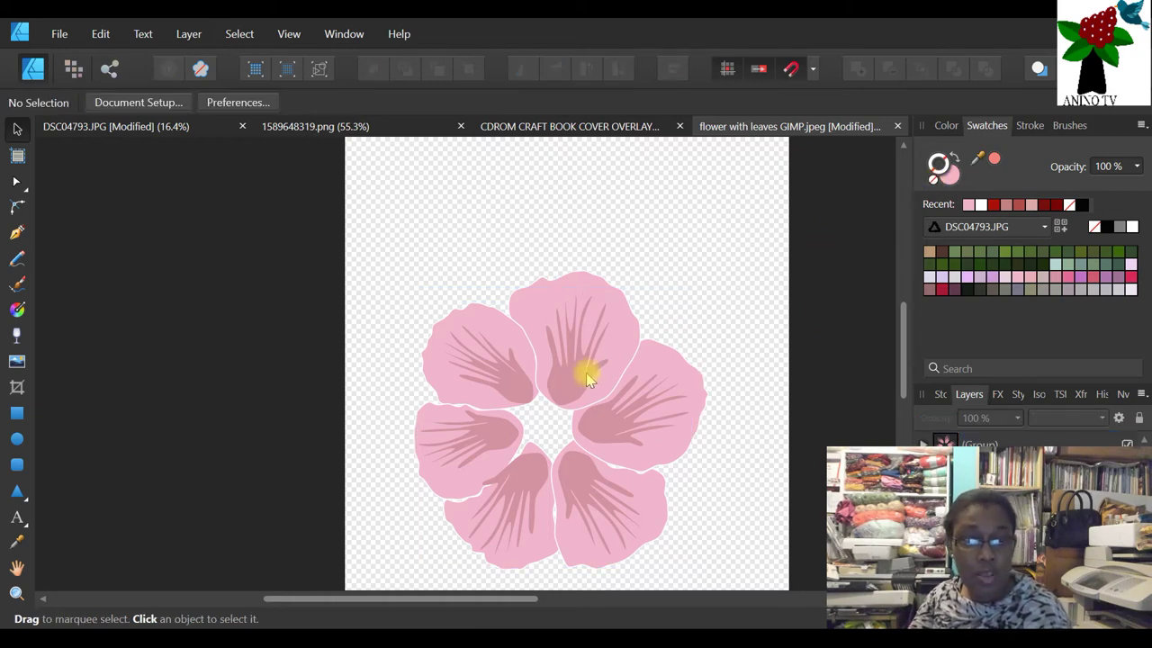
left_click(673, 397)
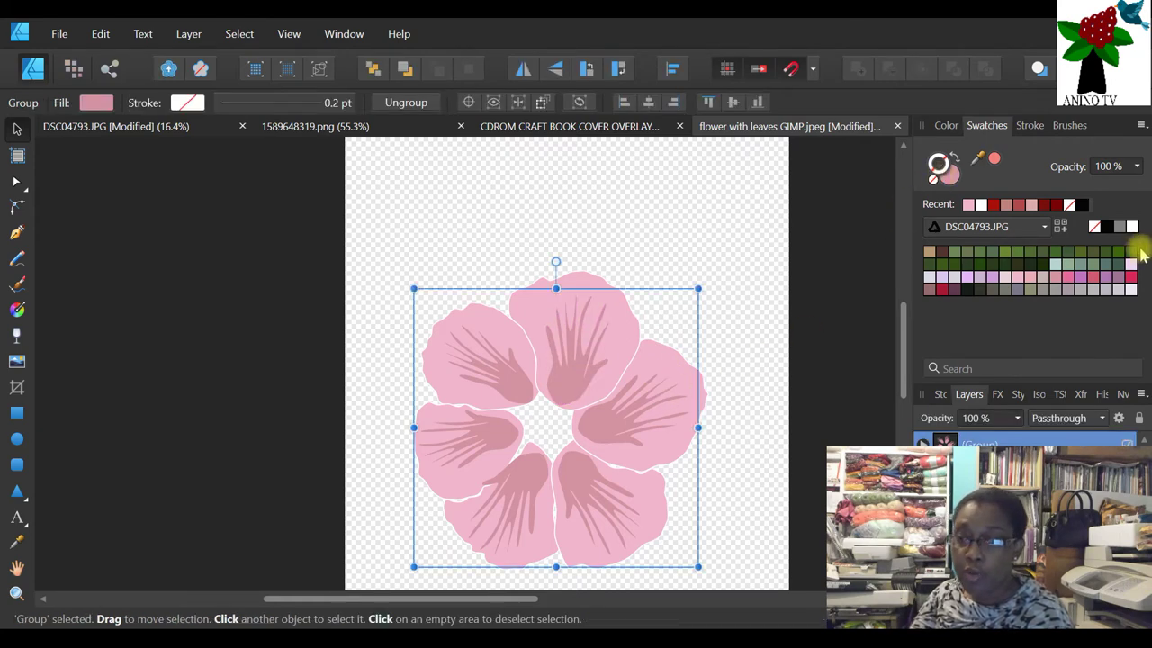
left_click(1131, 227)
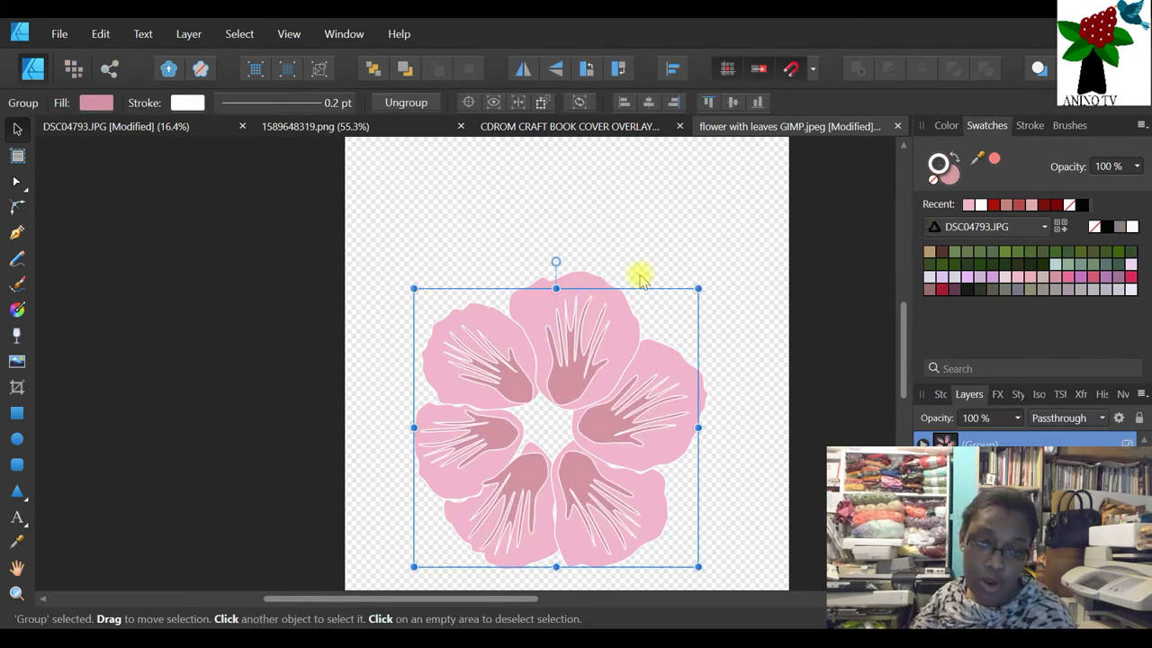
left_click(776, 356)
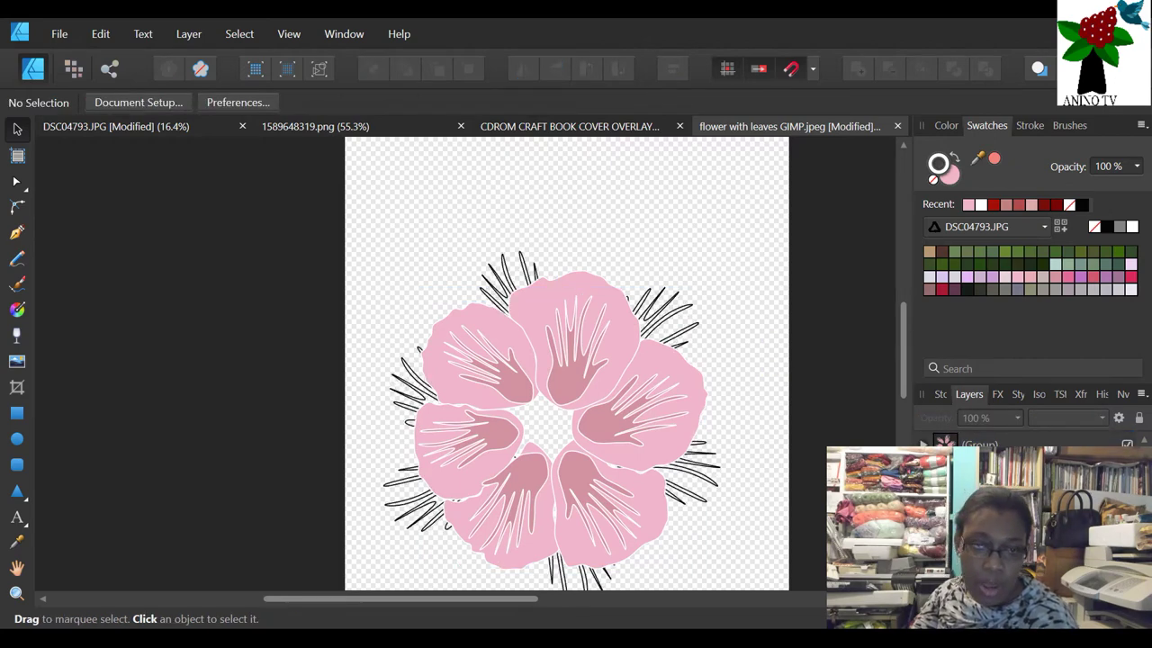
- Turn the outer outline petal group bright pink with a white stroke by swapping fill and stroke
left_click(570, 339)
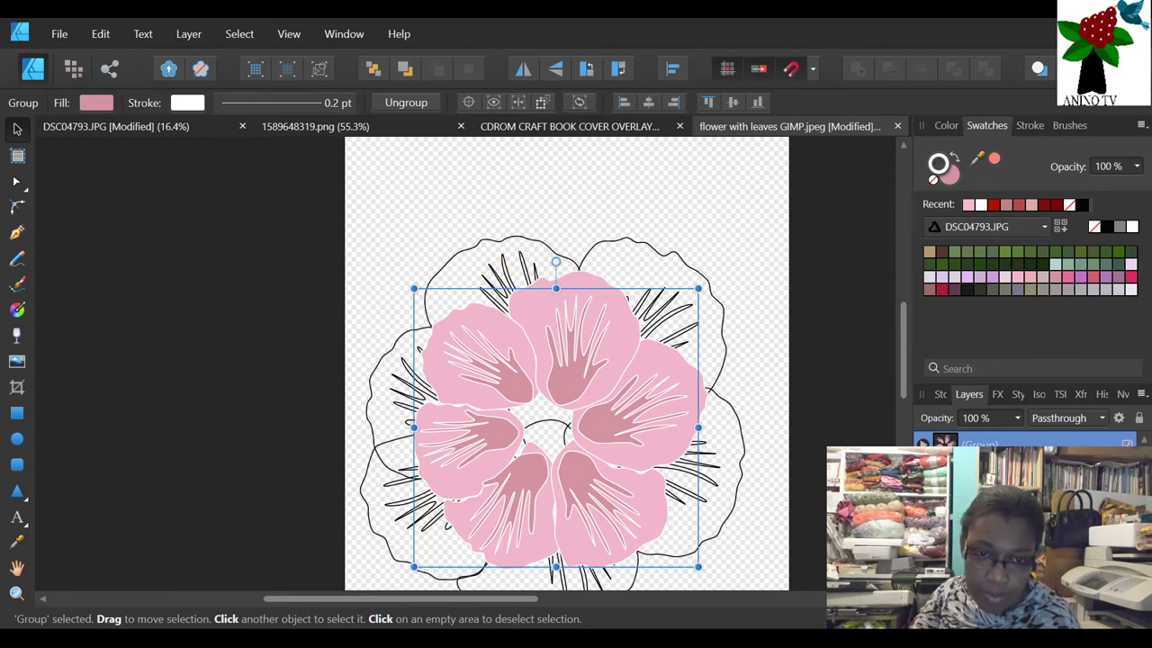
scroll(710, 252, "down", 2)
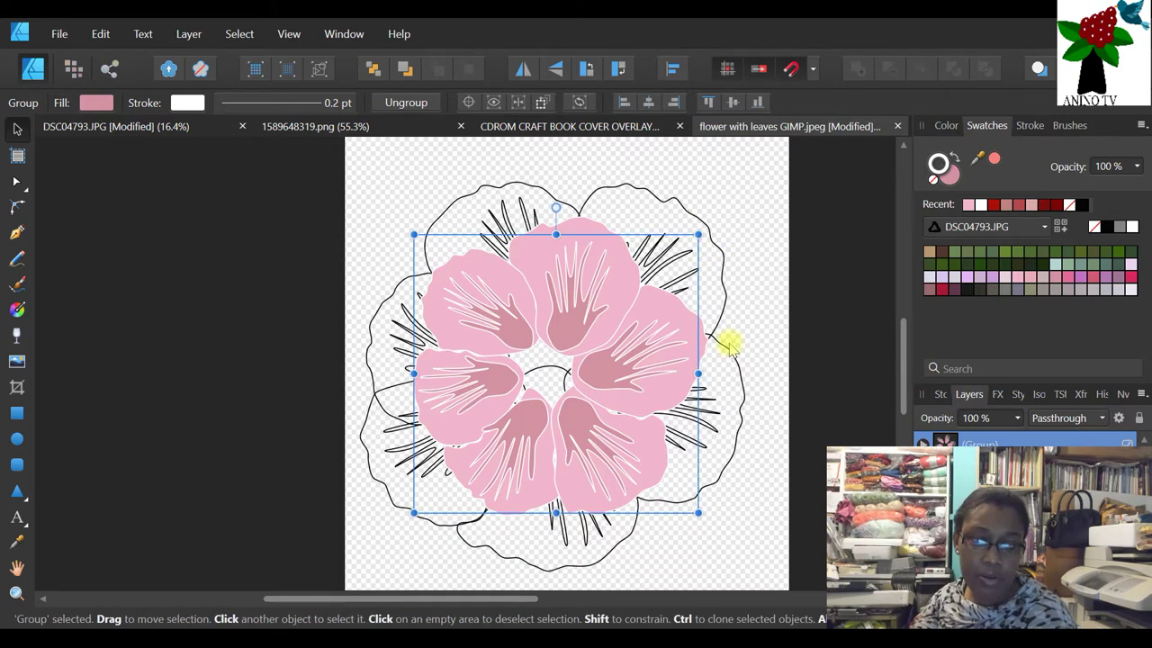
left_click(657, 247)
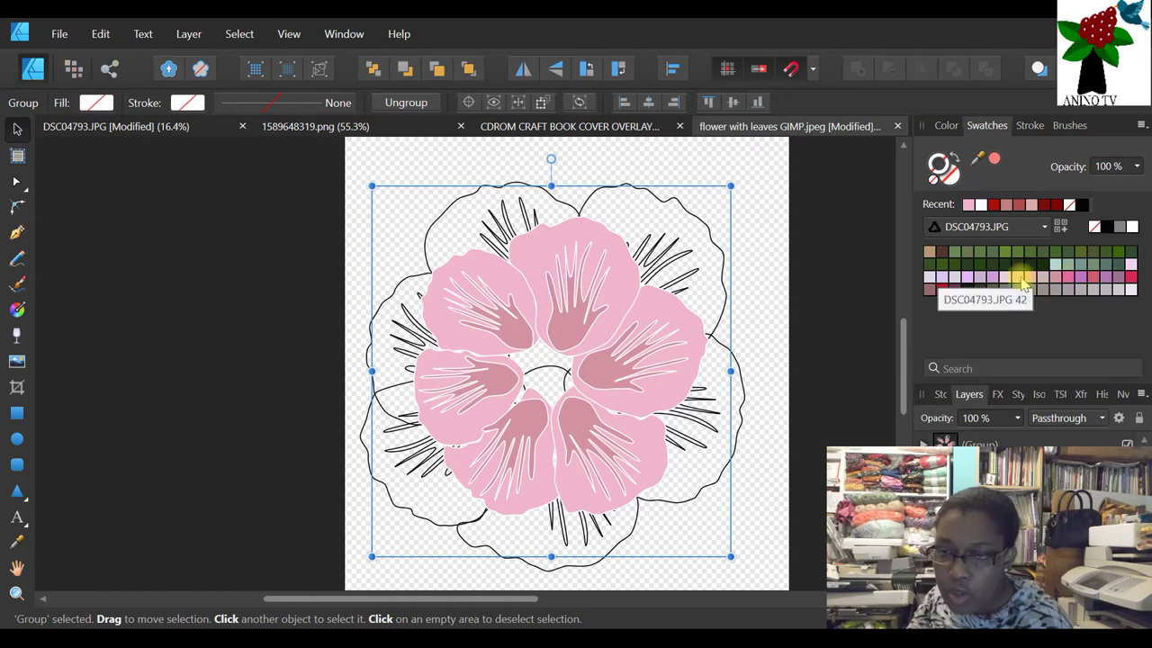
left_click(1068, 279)
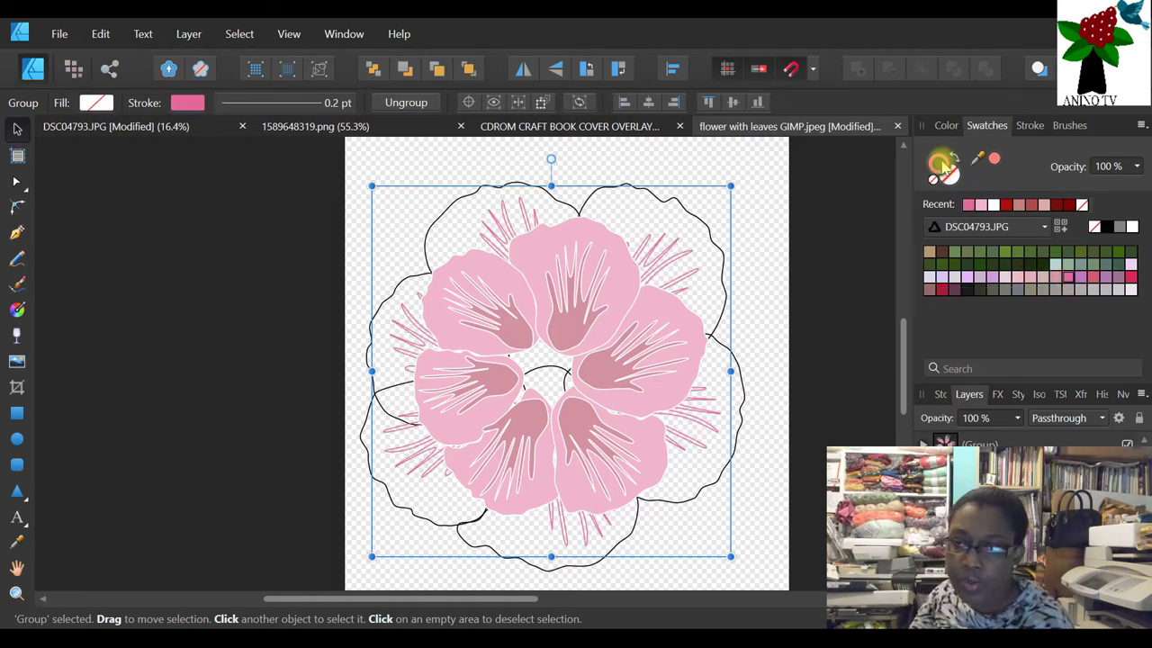
left_click(953, 159)
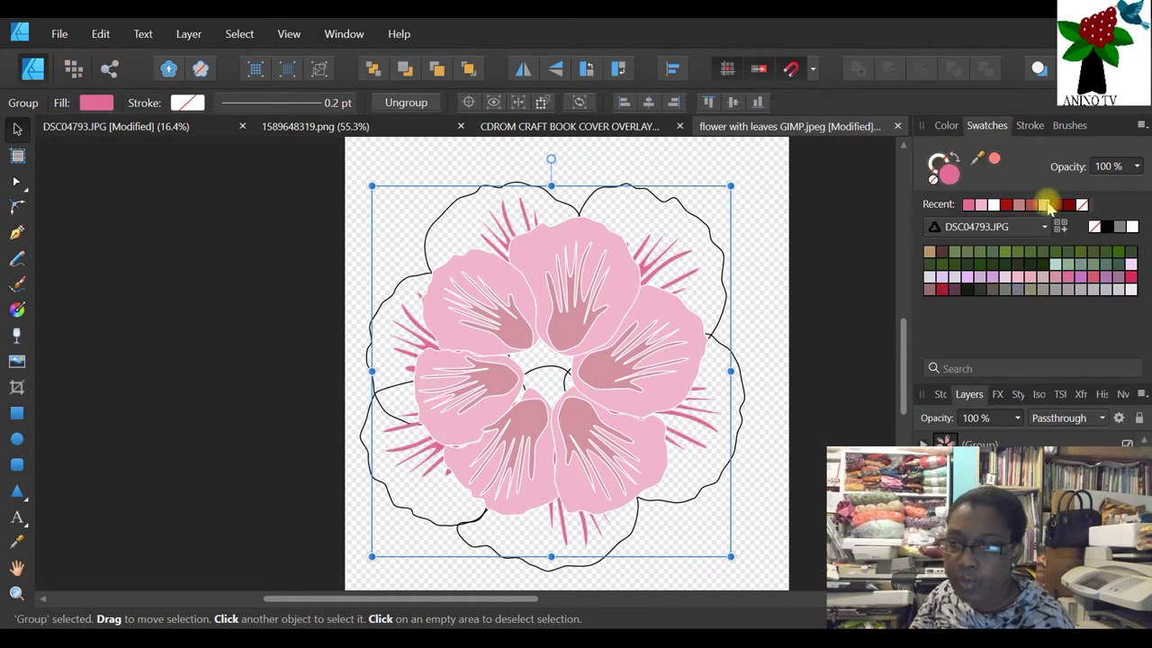
left_click(938, 154)
left_click(1132, 226)
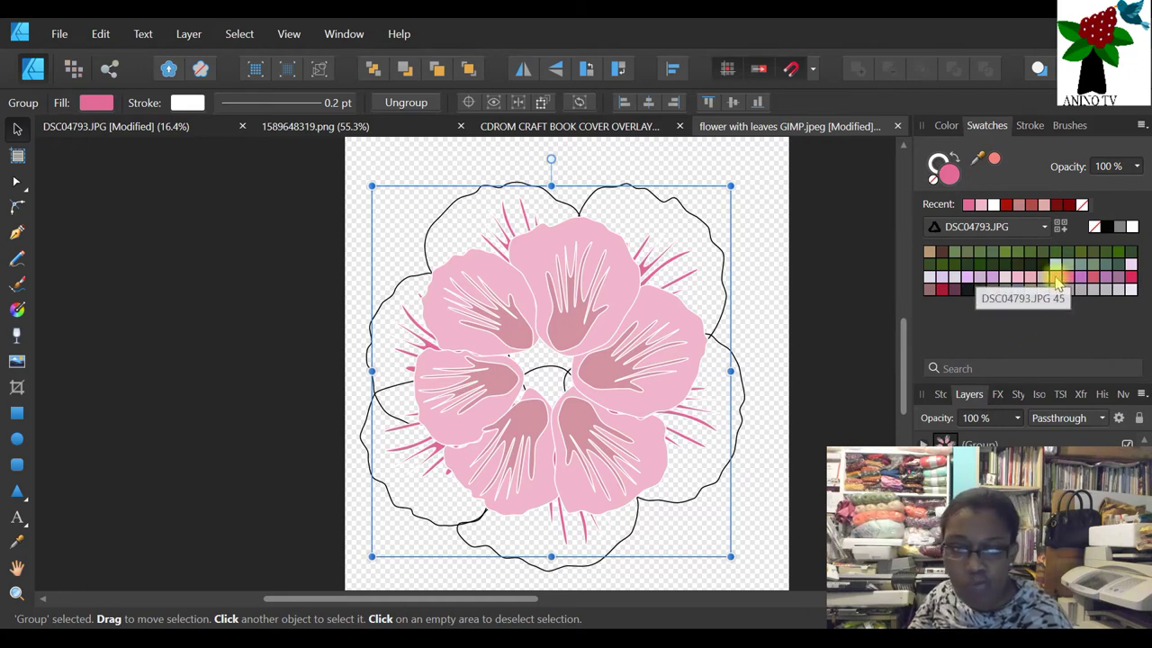
left_click(990, 450)
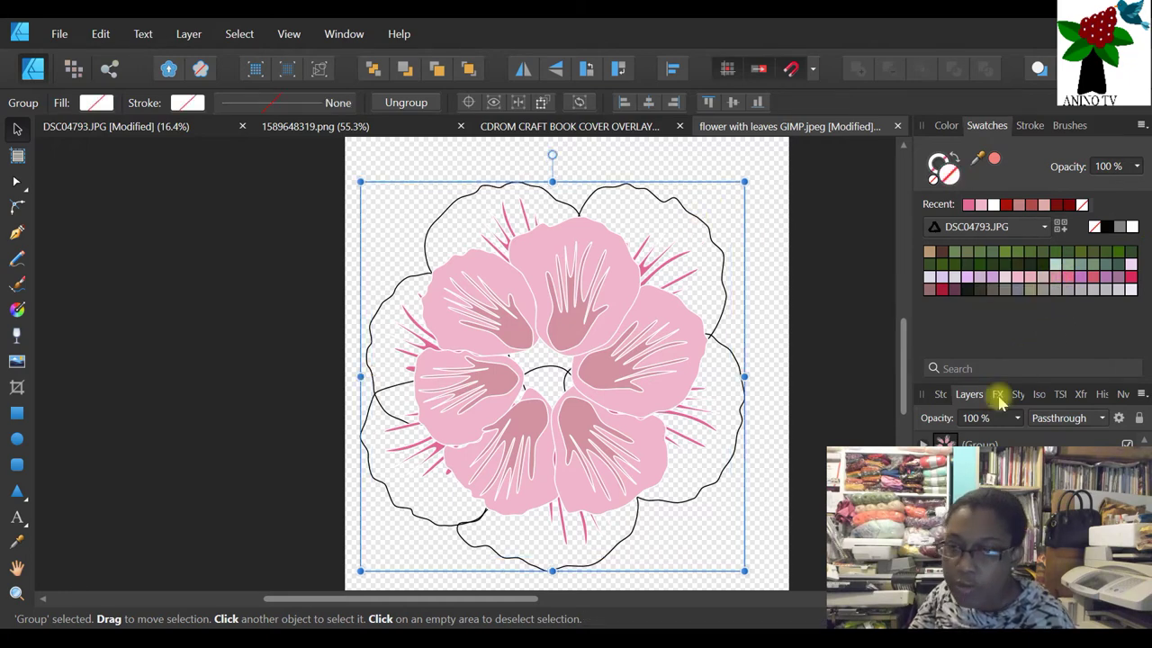
left_click(1060, 284)
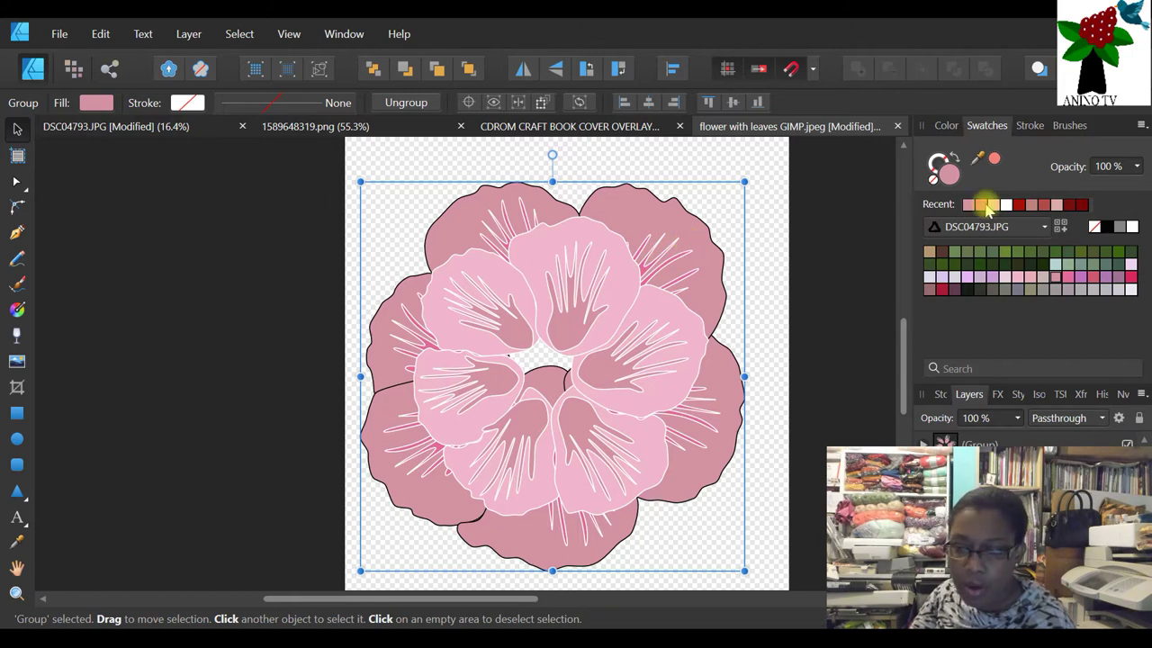
left_click(986, 205)
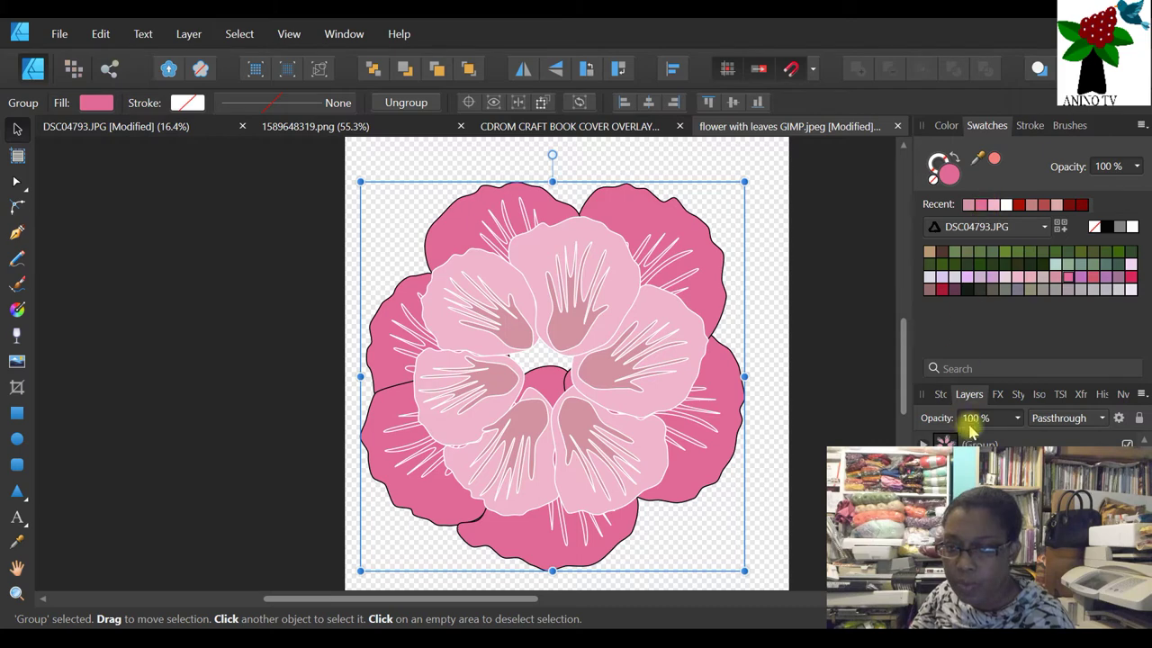
- Fill the middle petal group a darker rose pink after trying lighter and deeper pinks
left_click(671, 258)
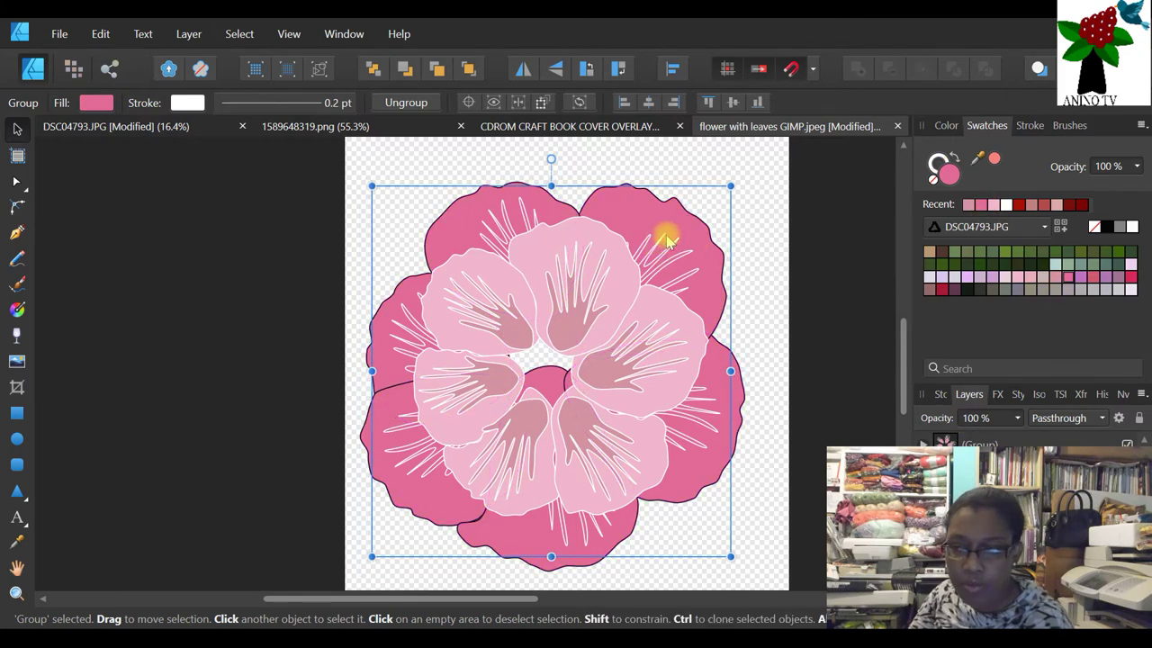
left_click(1056, 278)
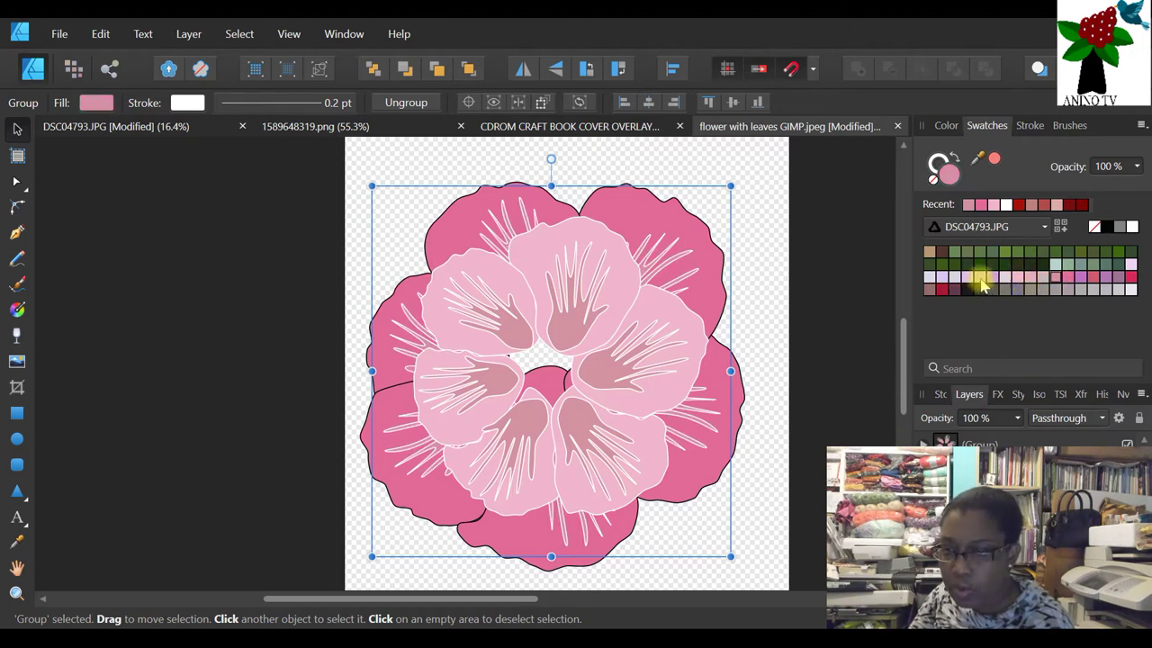
left_click(1092, 276)
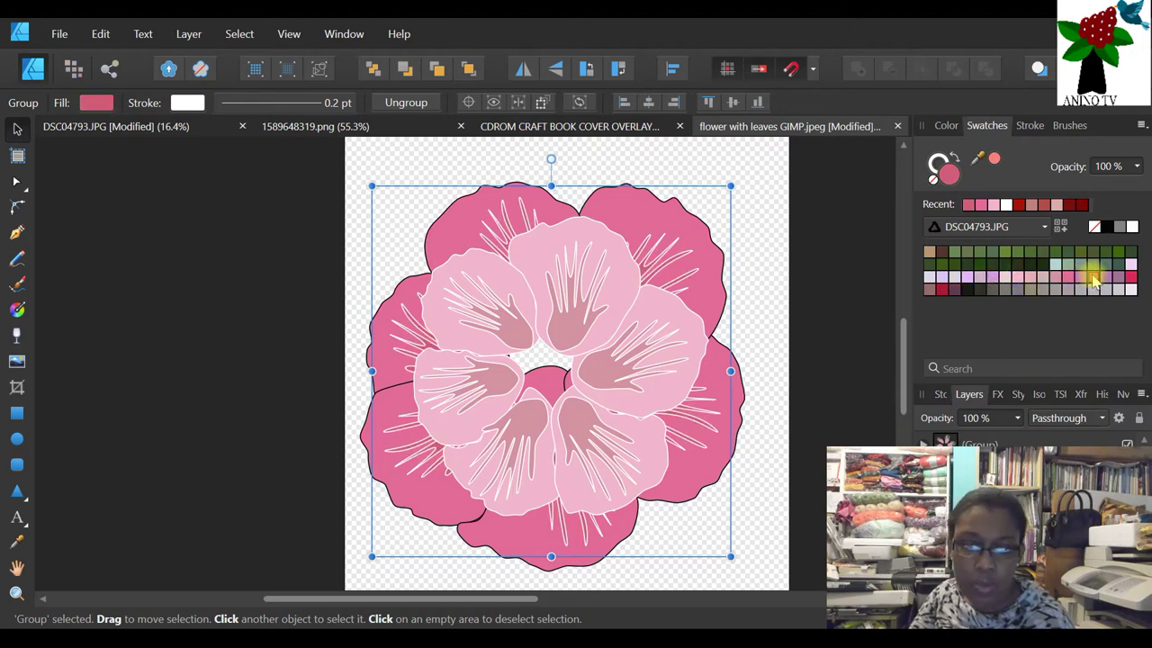
left_click(758, 247)
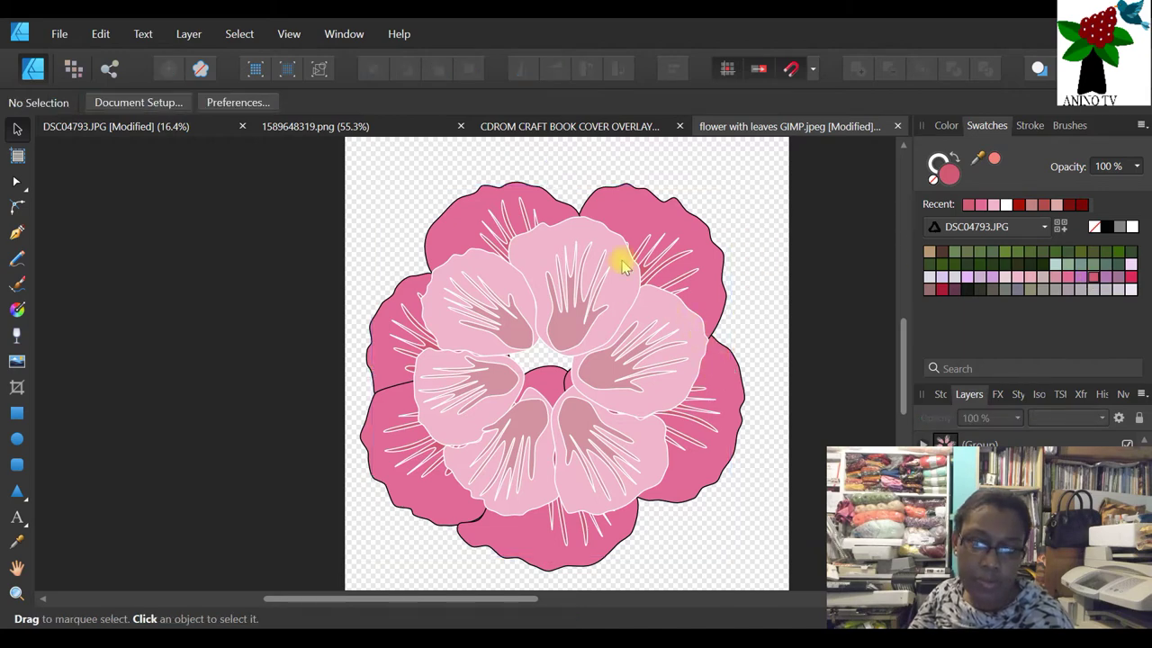
left_click(585, 229)
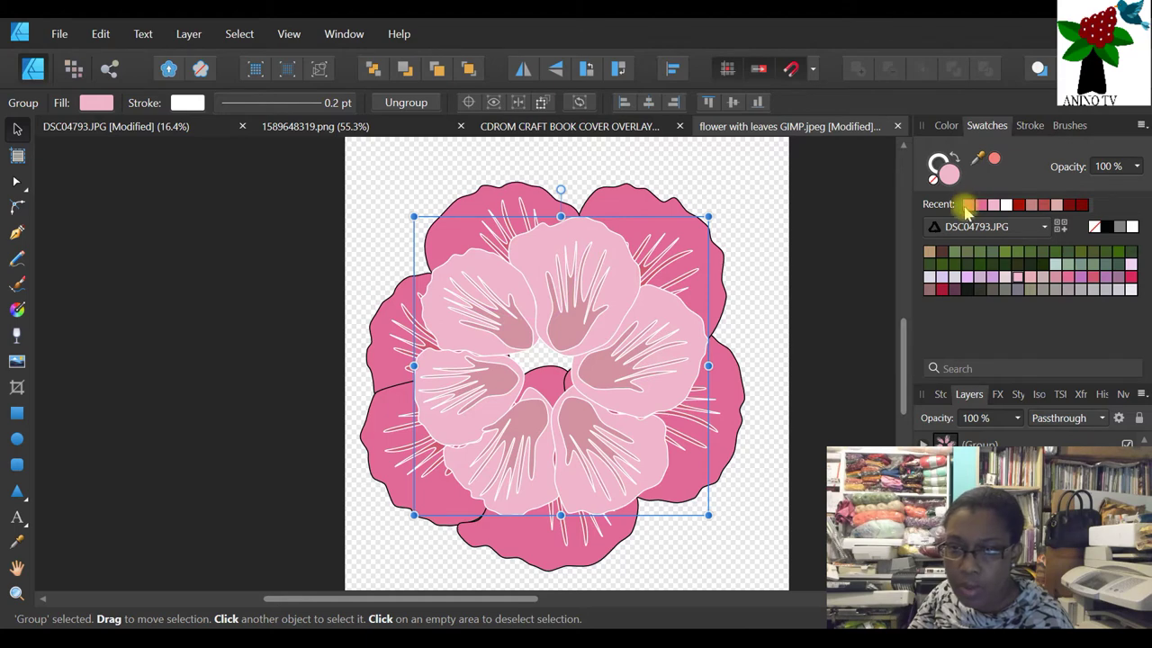
left_click(965, 207)
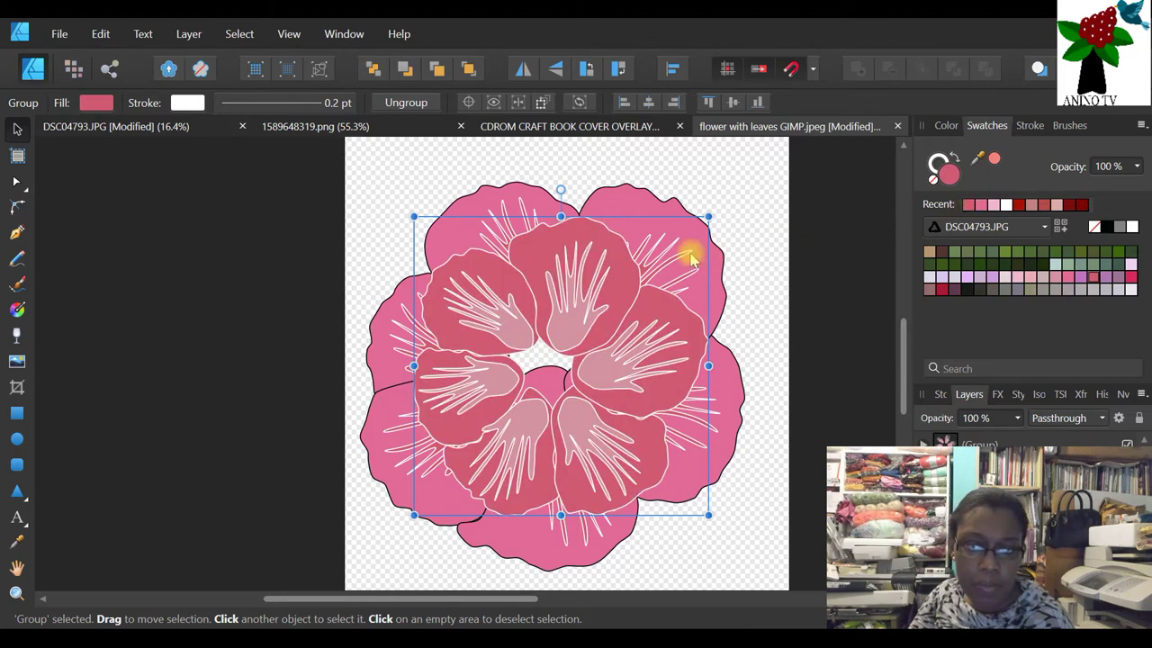
- Give the outer petals a paler pink fill and white outlines
left_click(657, 260)
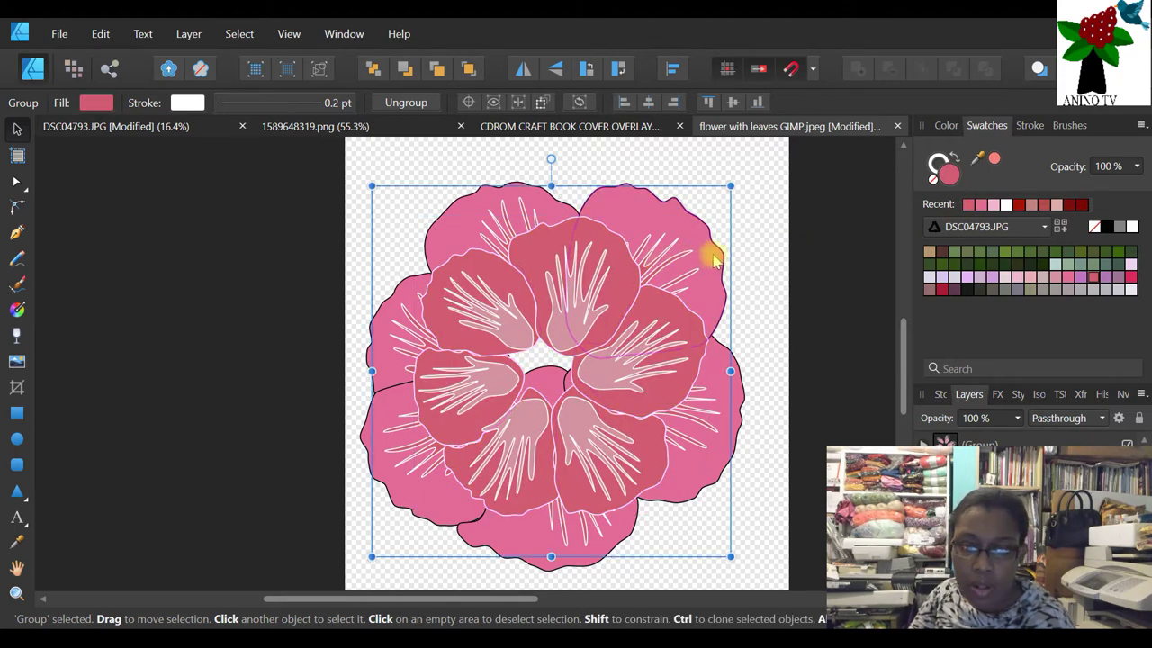
left_click(1056, 279)
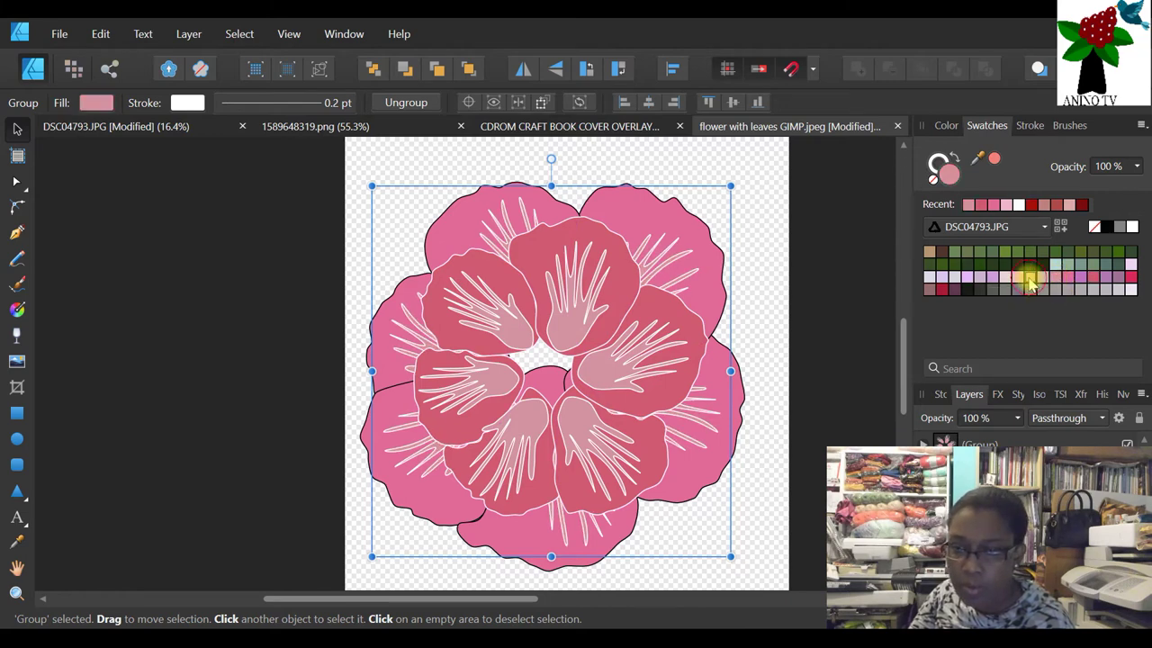
left_click(1030, 282)
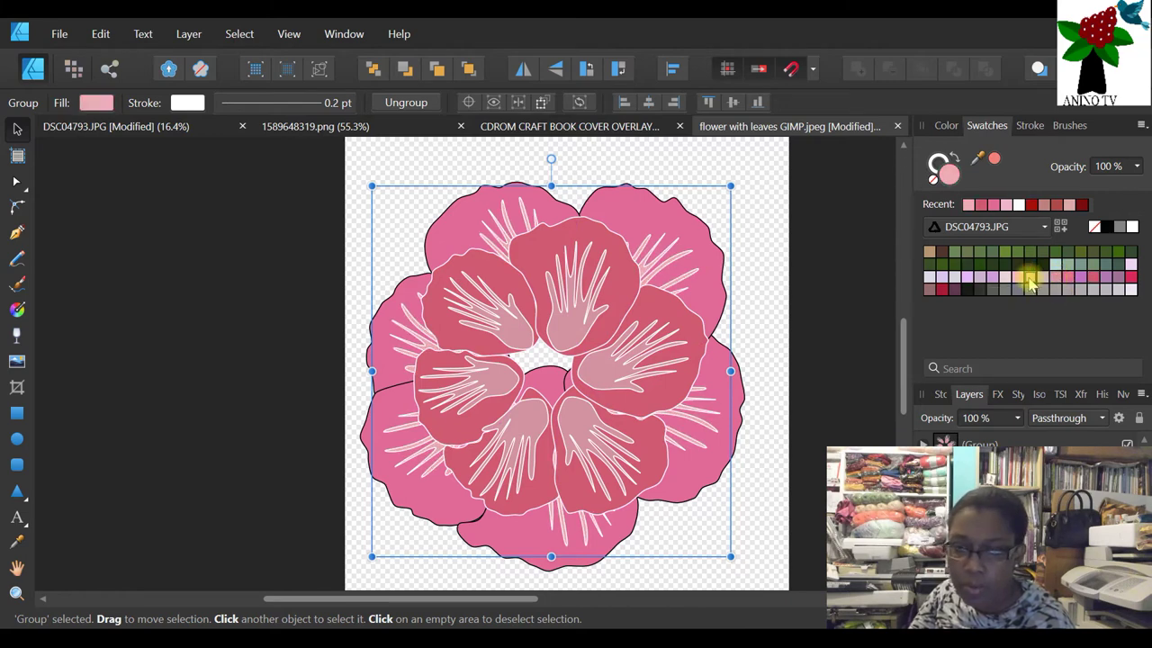
left_click(807, 283)
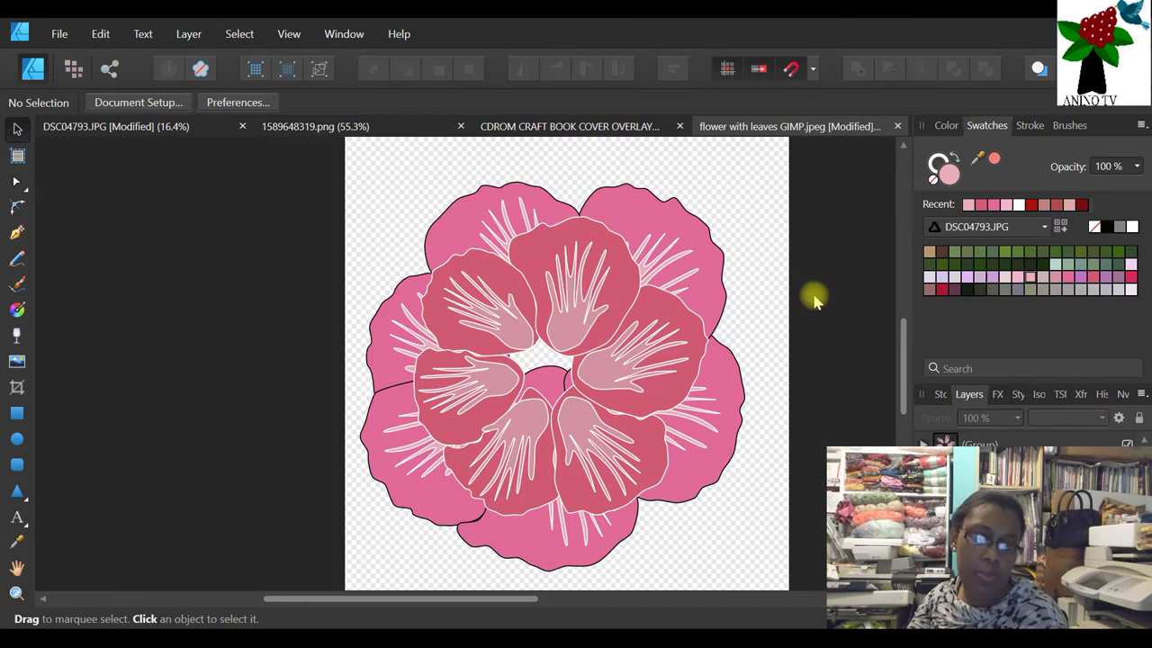
left_click(725, 262)
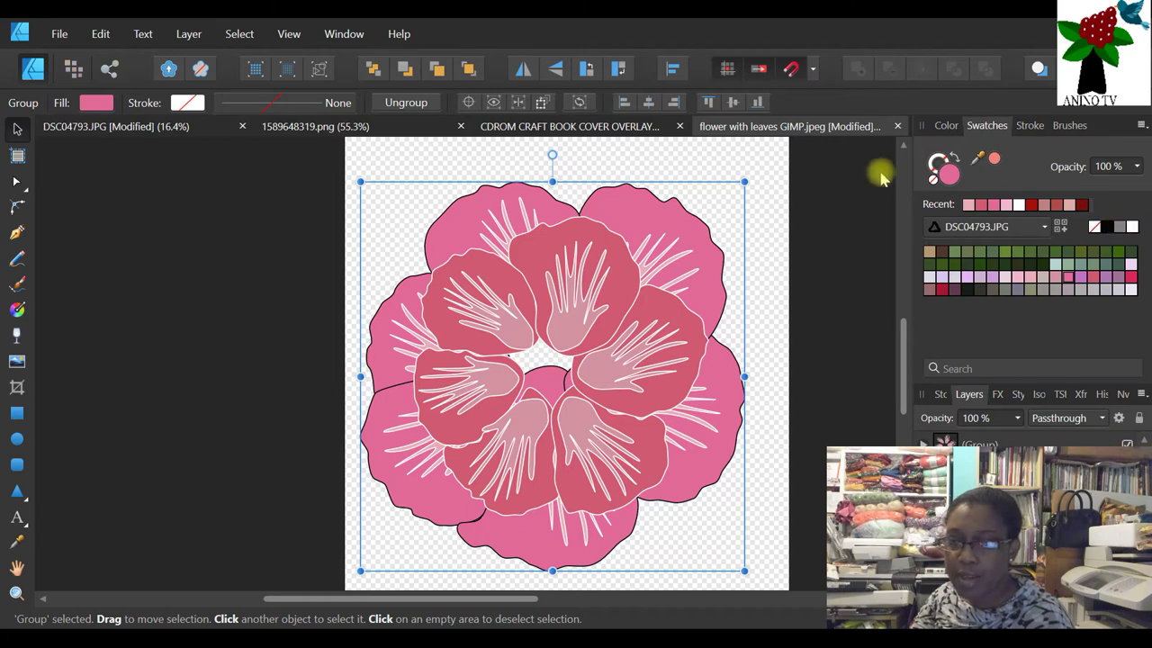
left_click(937, 161)
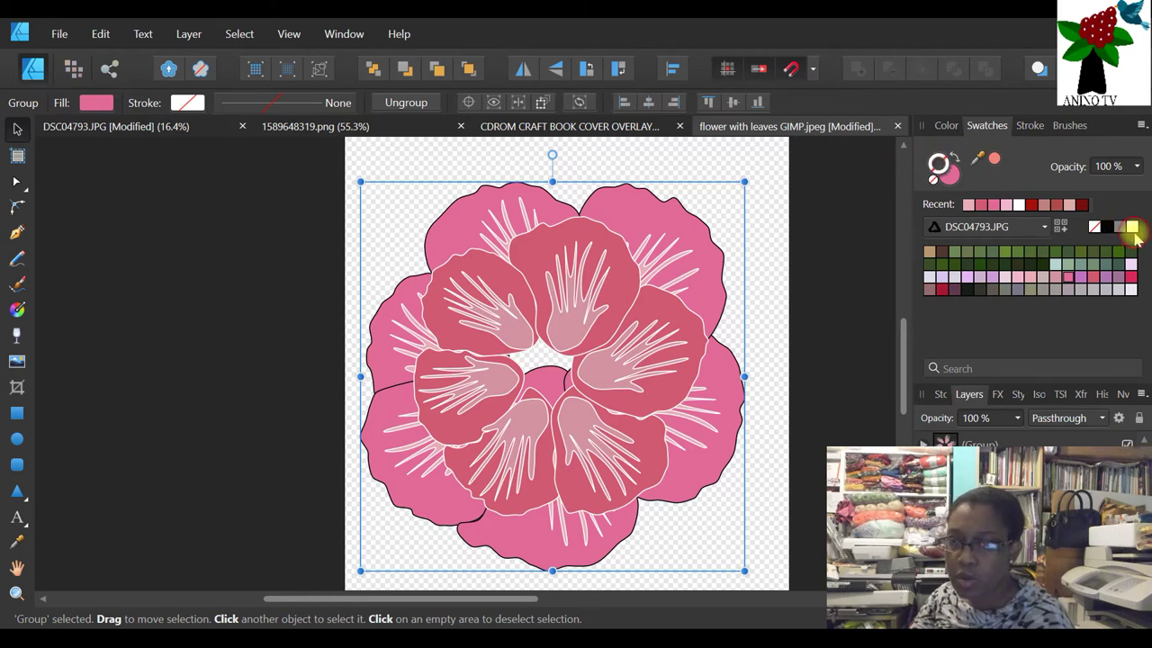
left_click(1132, 227)
left_click(783, 303)
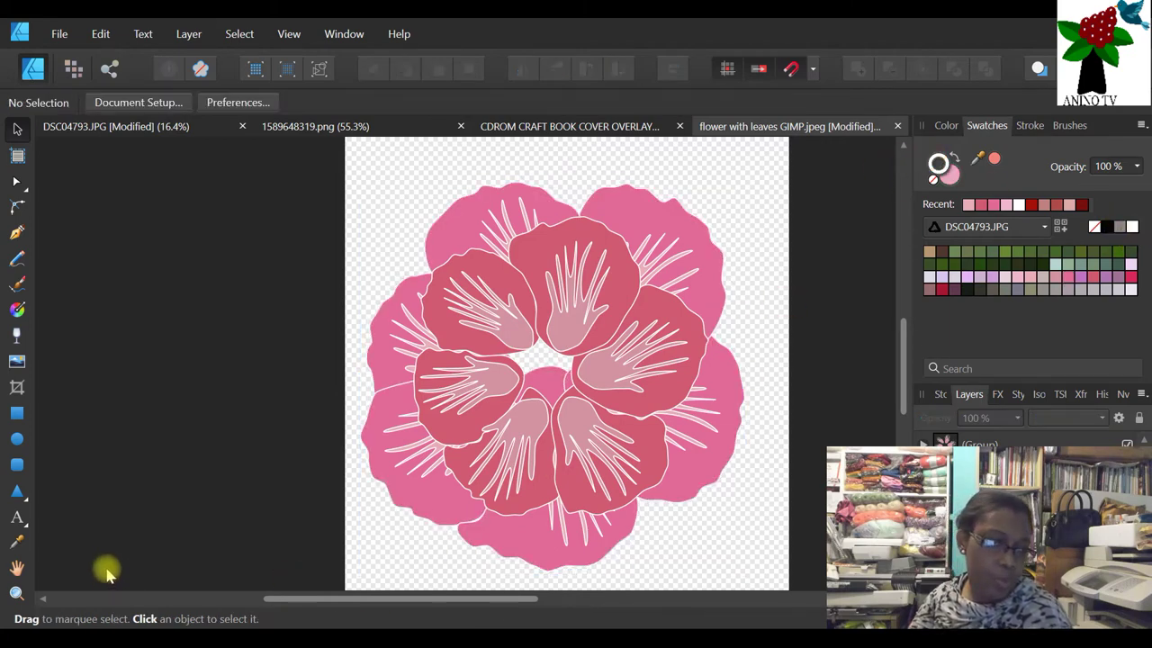
left_click(17, 593)
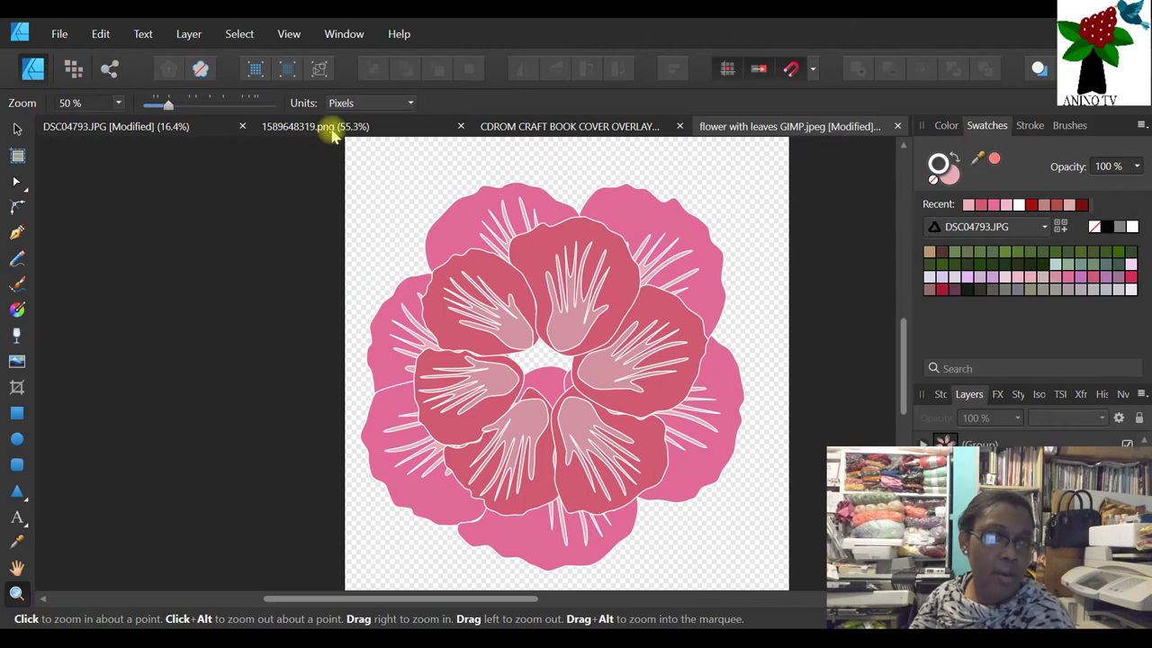
- Zoom in and make the inner petal group lavender-purple with white outlines
left_click(151, 104)
left_click(417, 364)
left_click(427, 375)
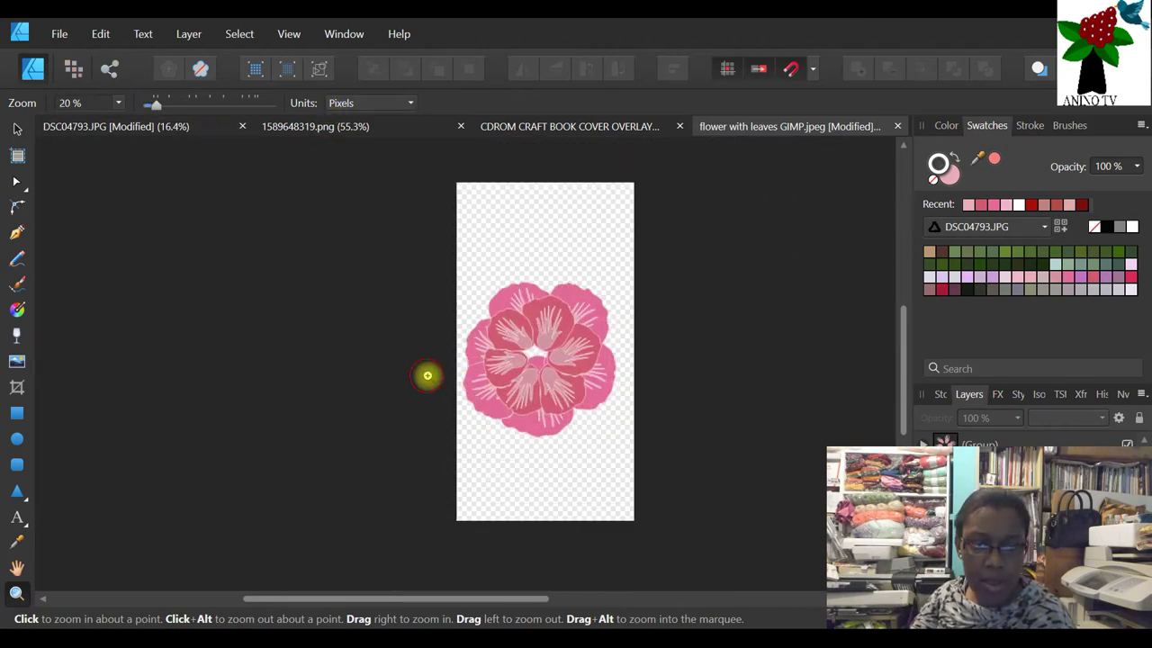
left_click(487, 369)
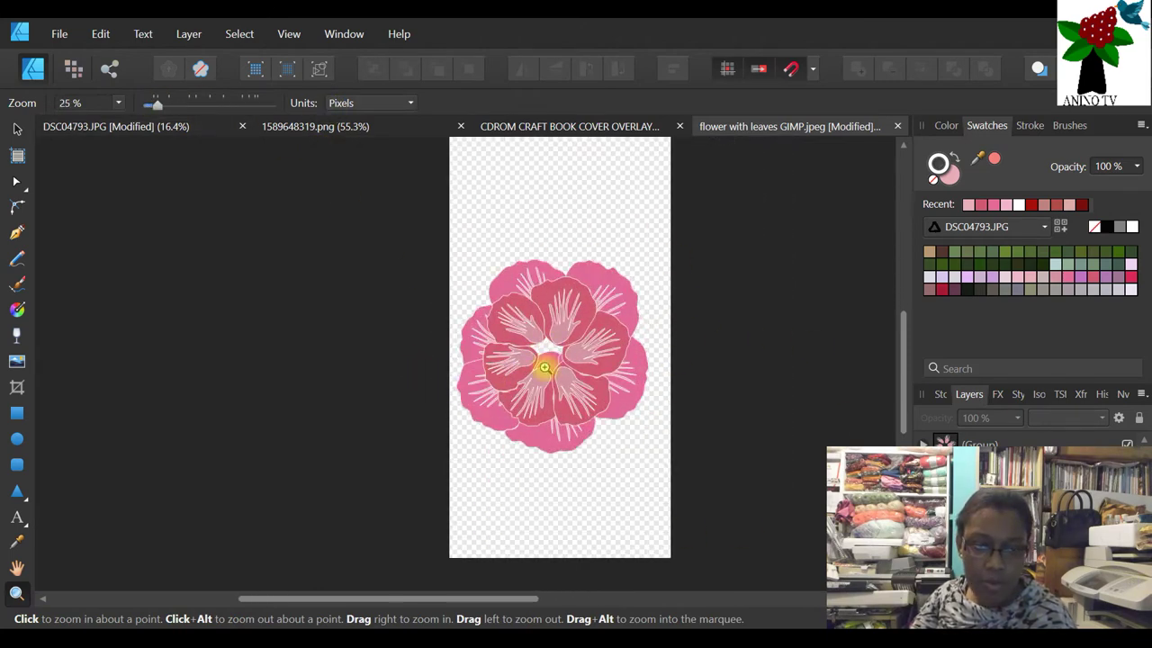
left_click(526, 340)
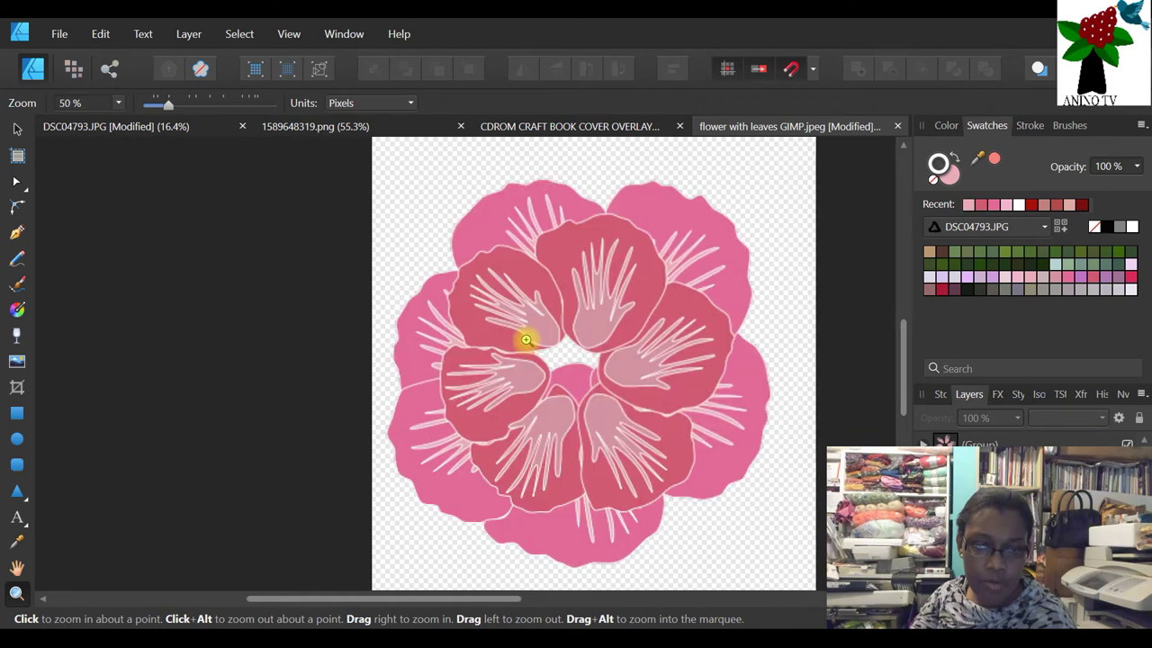
left_click(21, 128)
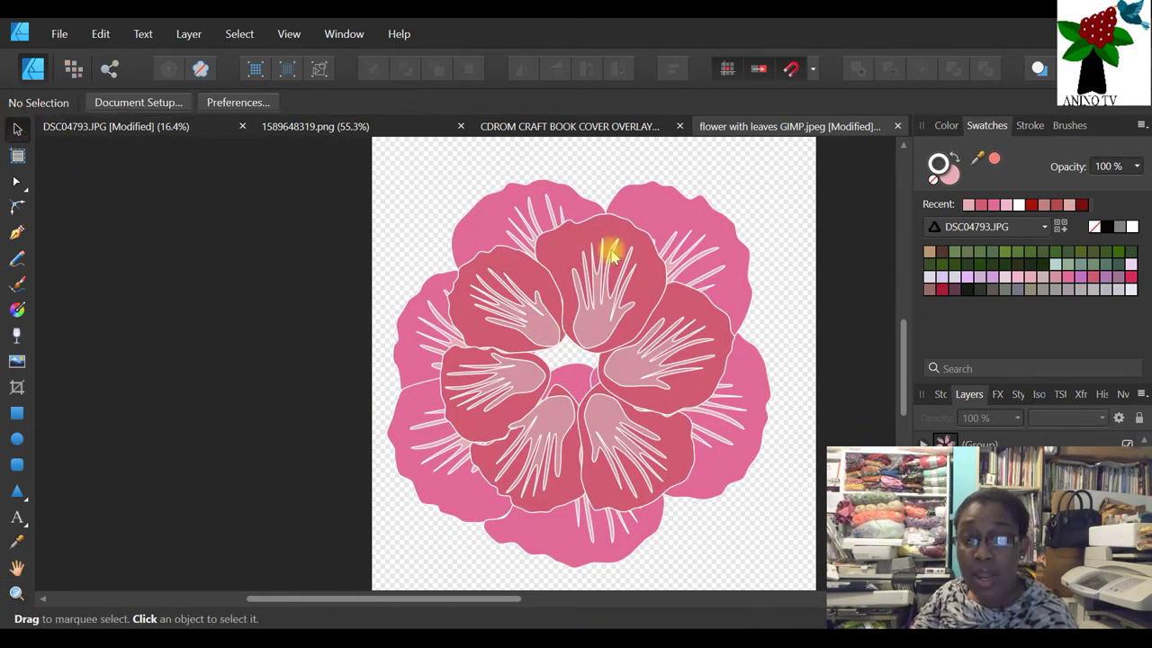
left_click(645, 305)
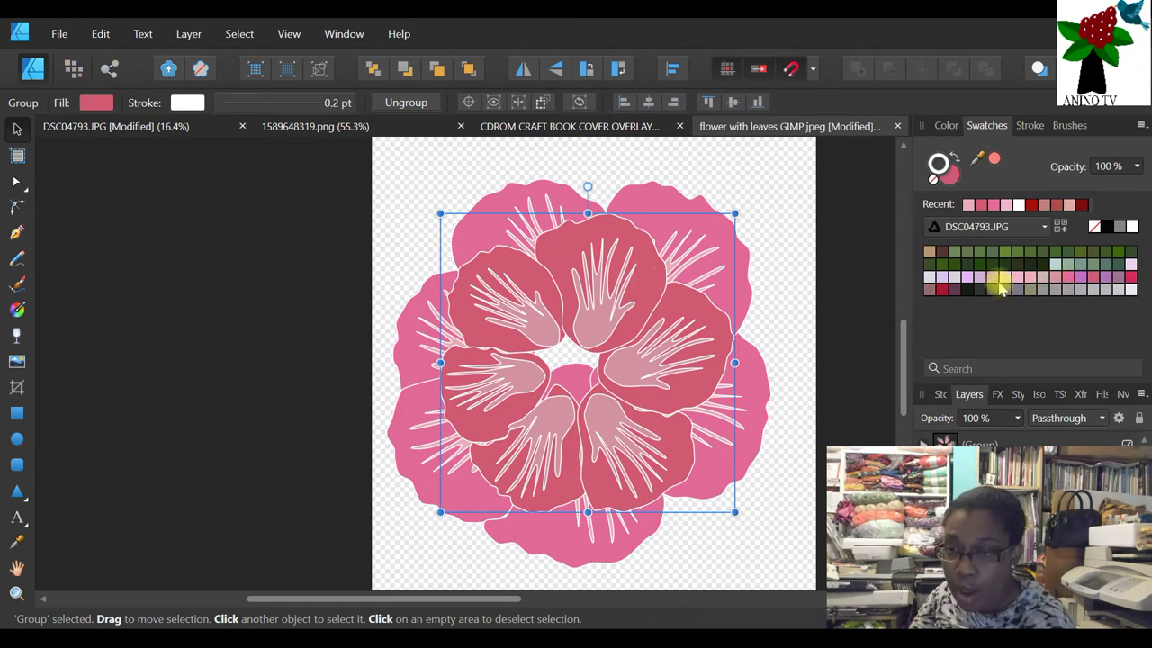
left_click(1105, 278)
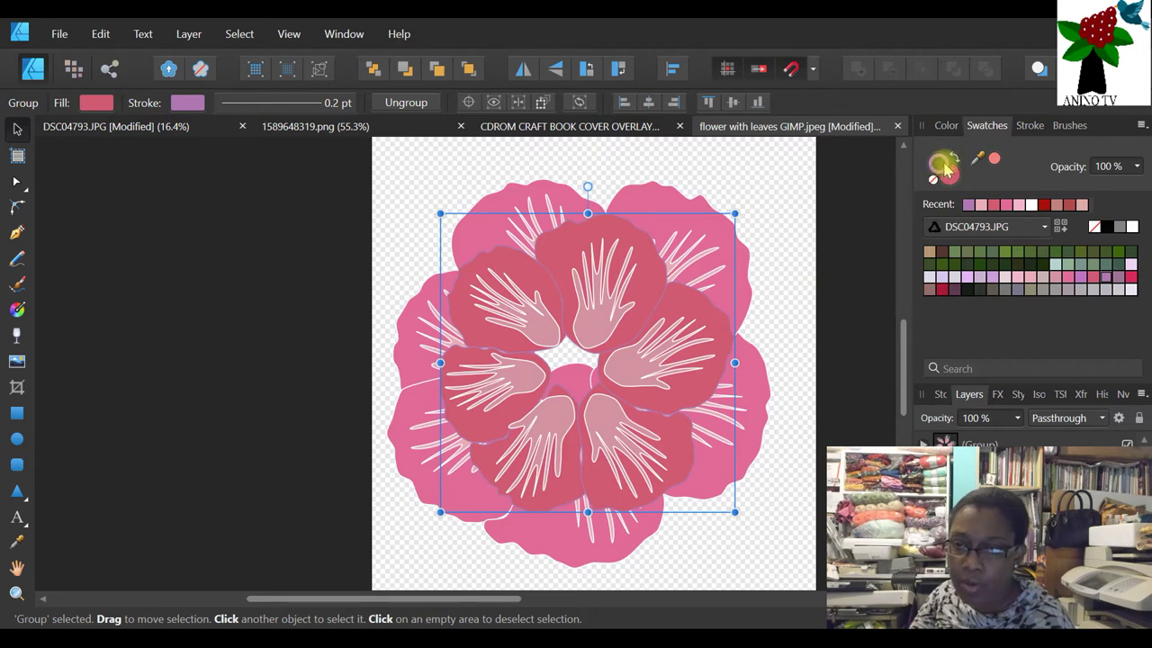
left_click(954, 160)
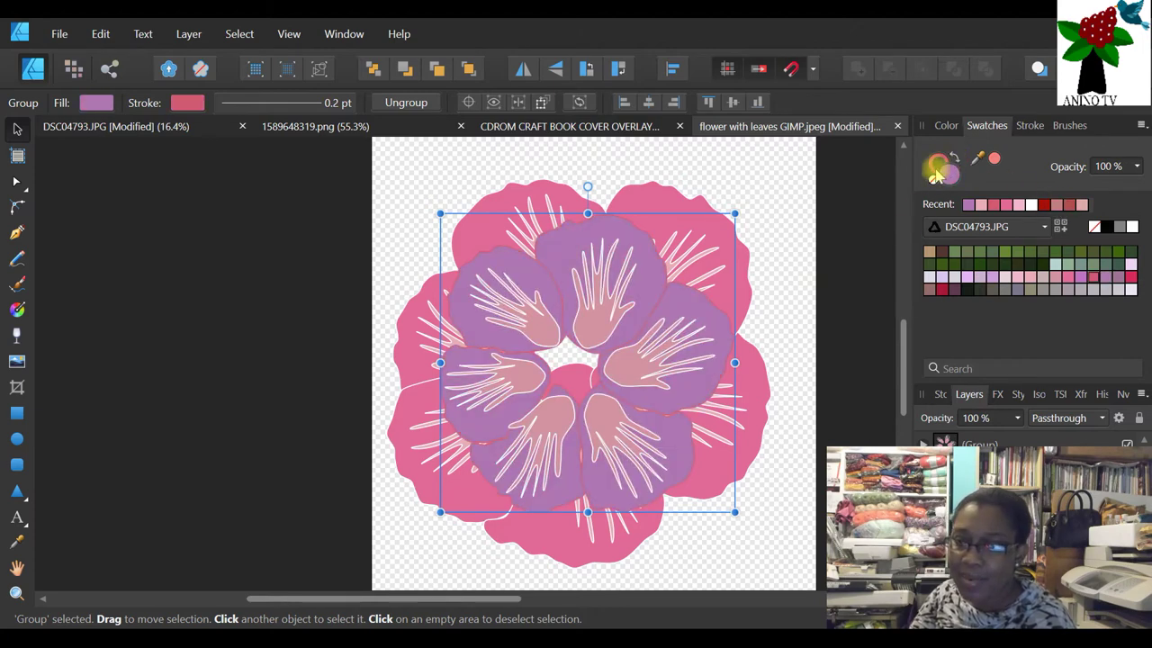
left_click(1132, 227)
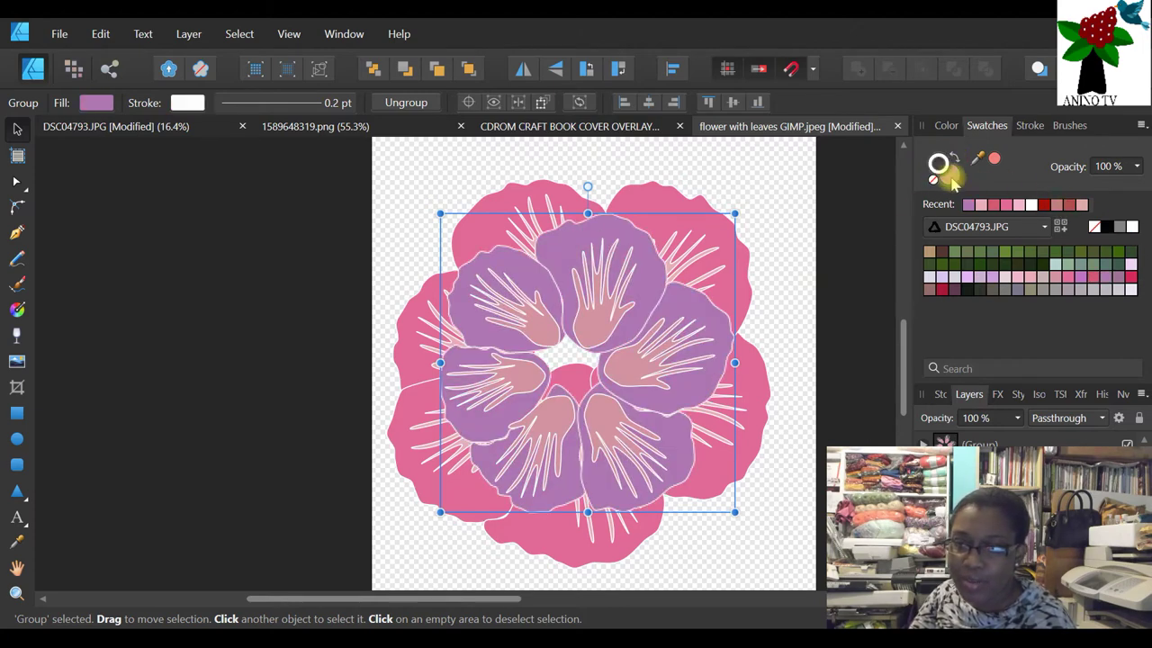
- Recolour the hand-shaped highlights inside the inner petals pale lilac
left_click(599, 304)
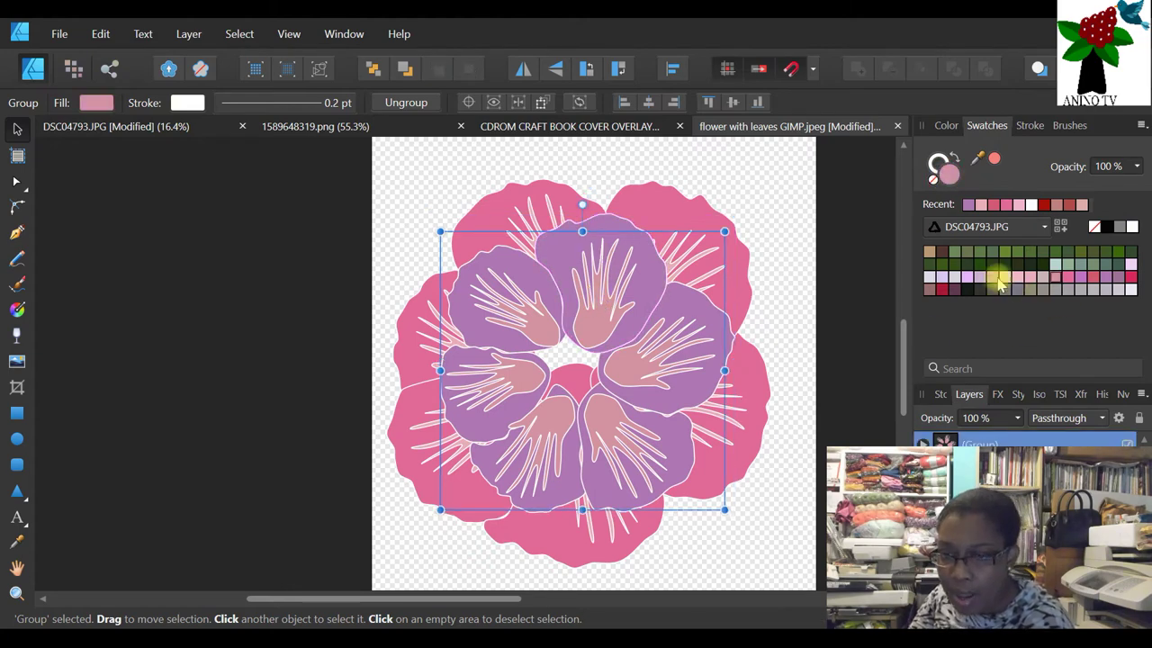
left_click(967, 277)
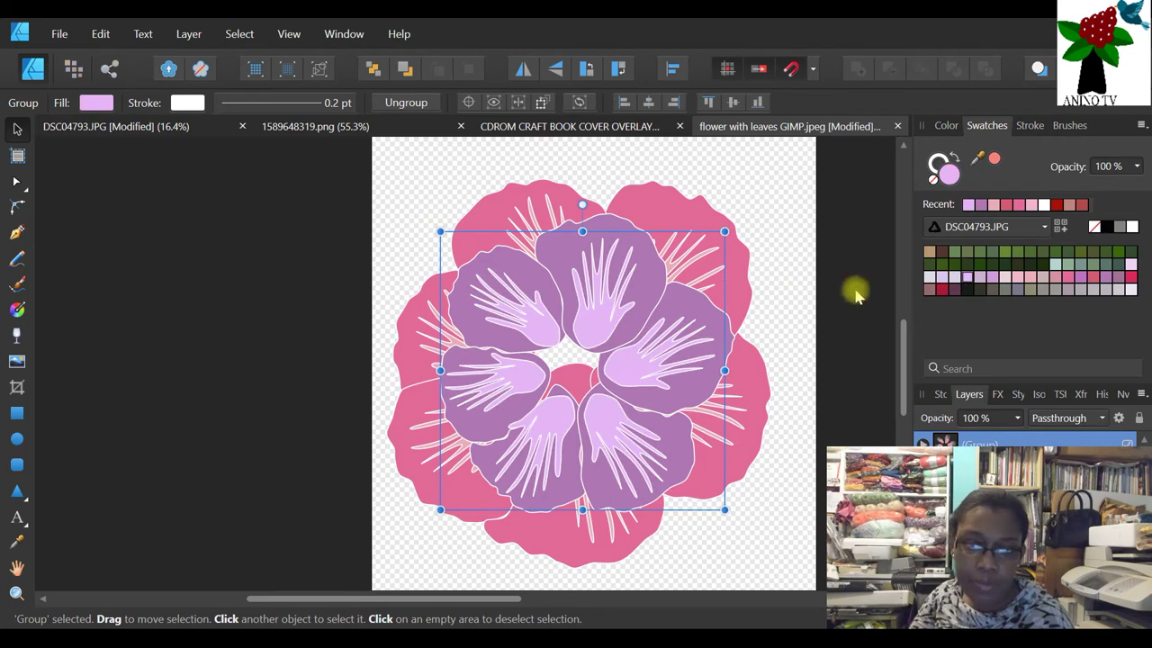
left_click(777, 304)
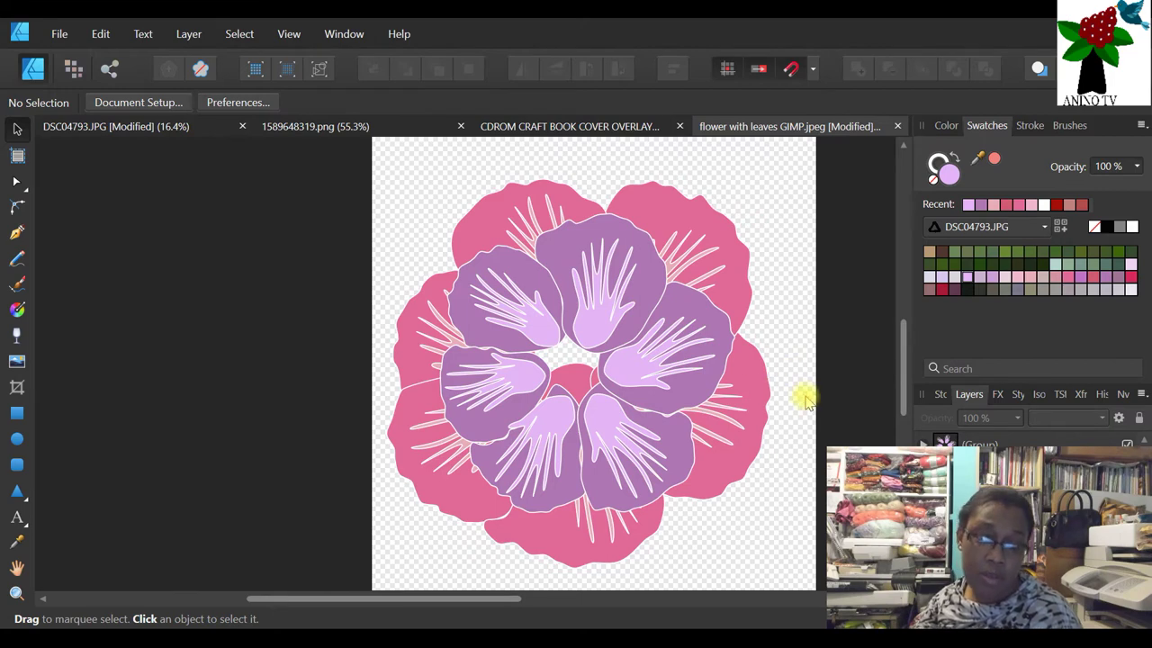
left_click(16, 592)
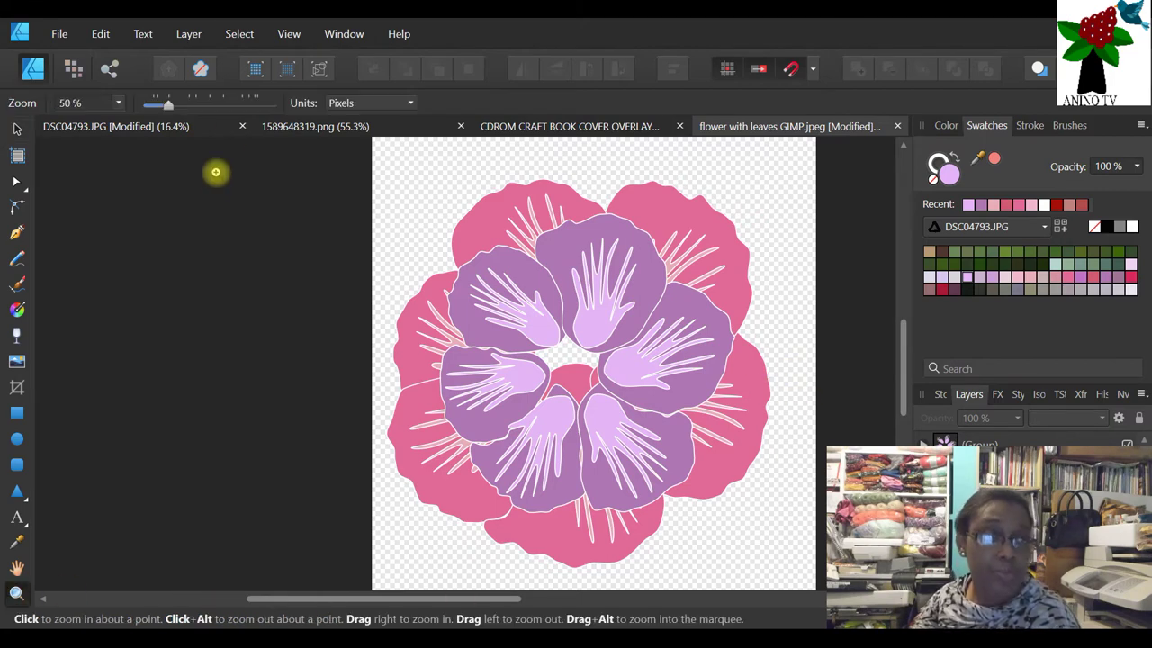
- Fill the right leaf group dark green with a thin white 0.2 pt outline
left_click_drag(165, 104, 154, 108)
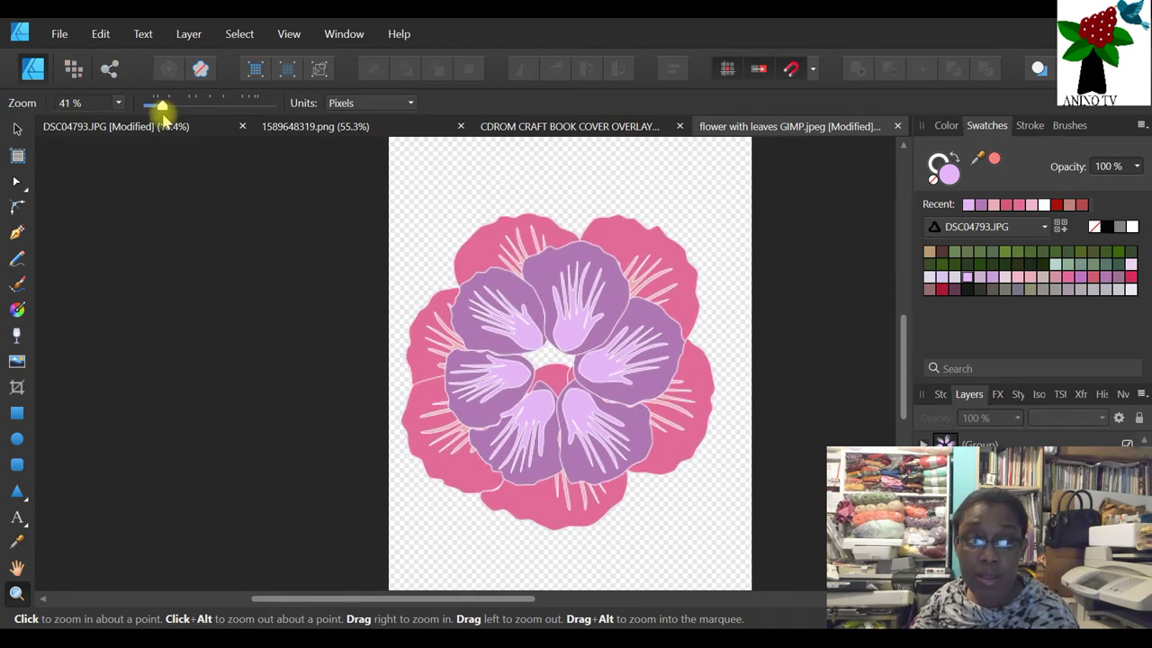
left_click(16, 129)
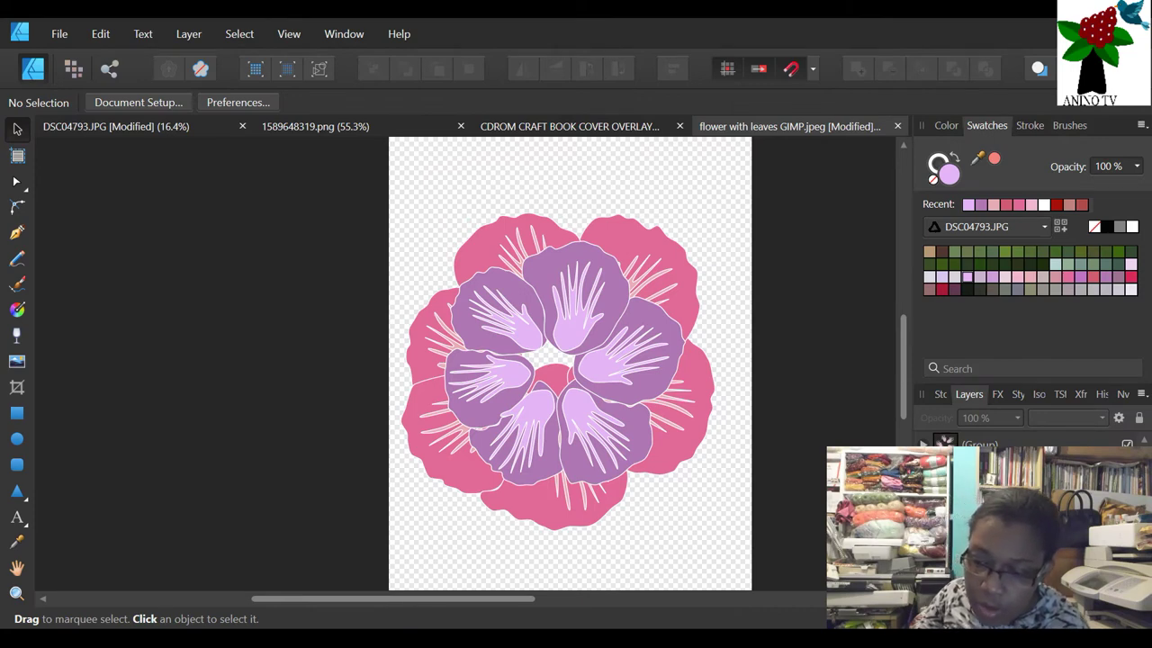
scroll(792, 419, "up", 3)
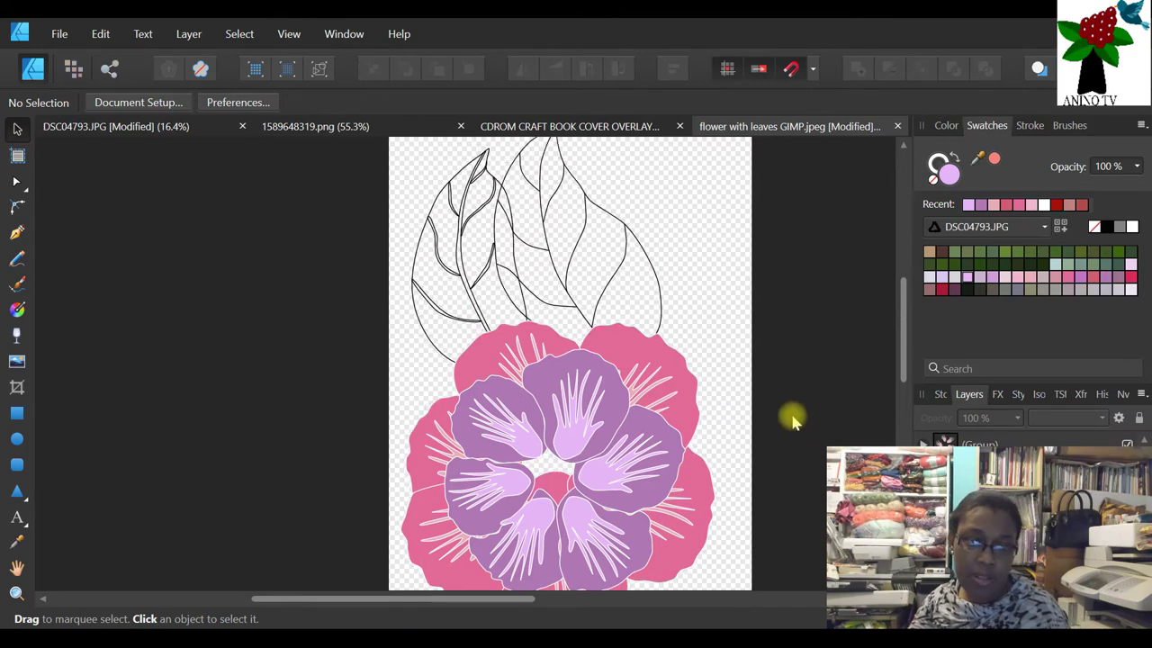
scroll(783, 427, "up", 1)
scroll(771, 361, "down", 1)
left_click(580, 281)
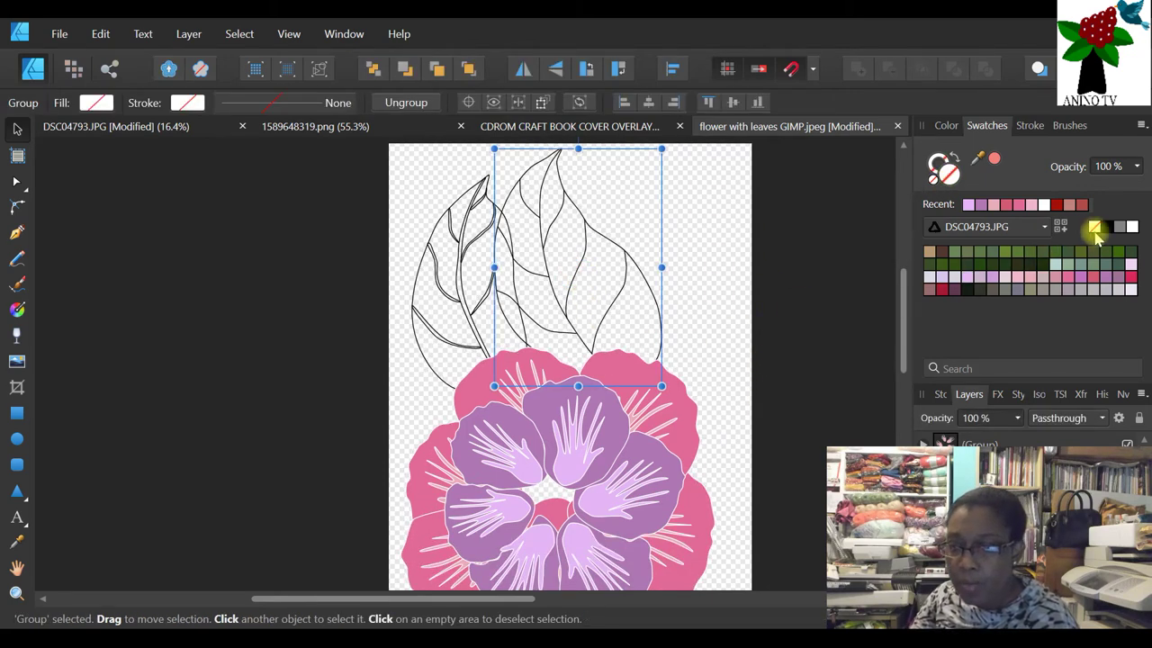
left_click(1004, 262)
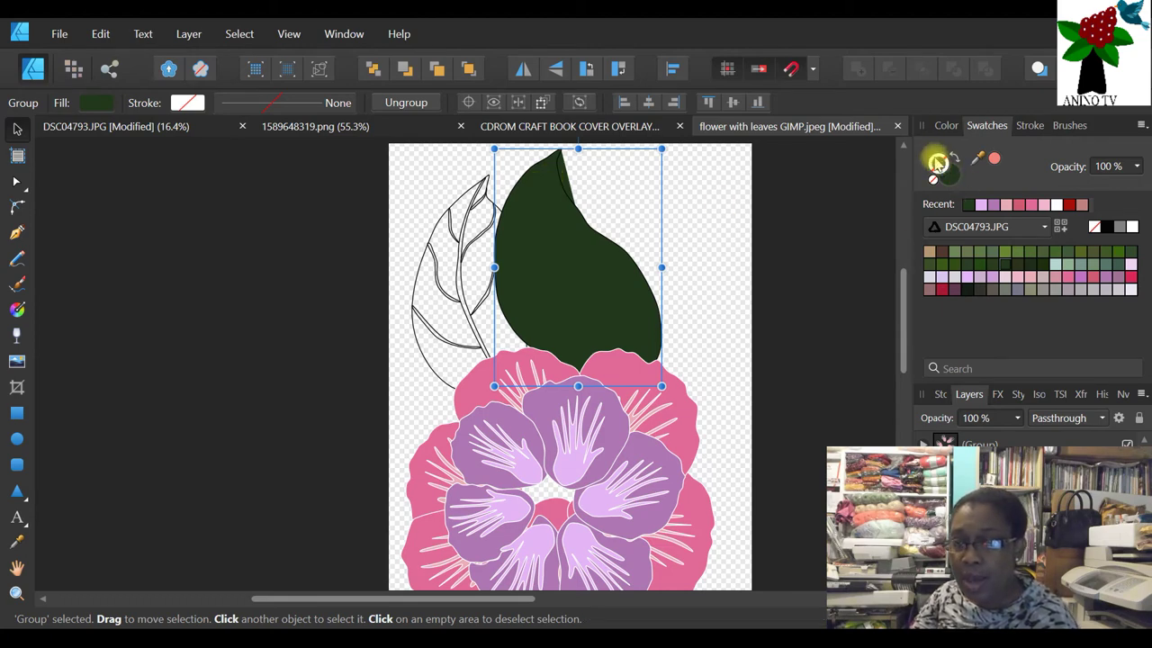
left_click(1131, 227)
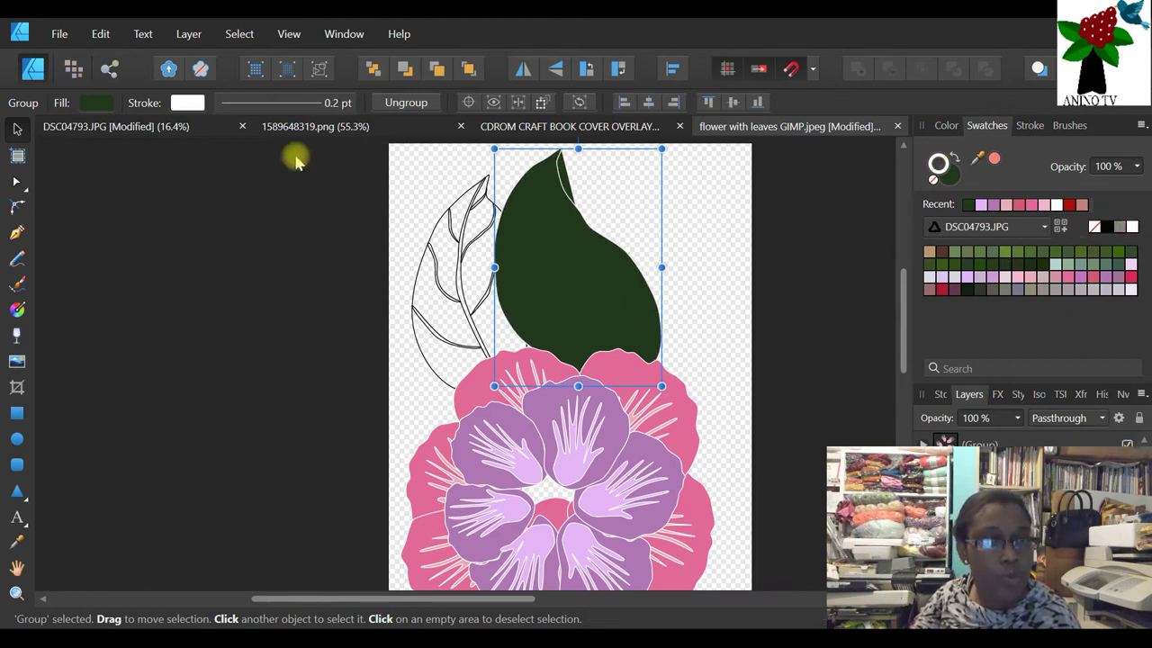
- Ungroup the right leaf and send its dark green body behind the veins
left_click(406, 101)
left_click(725, 263)
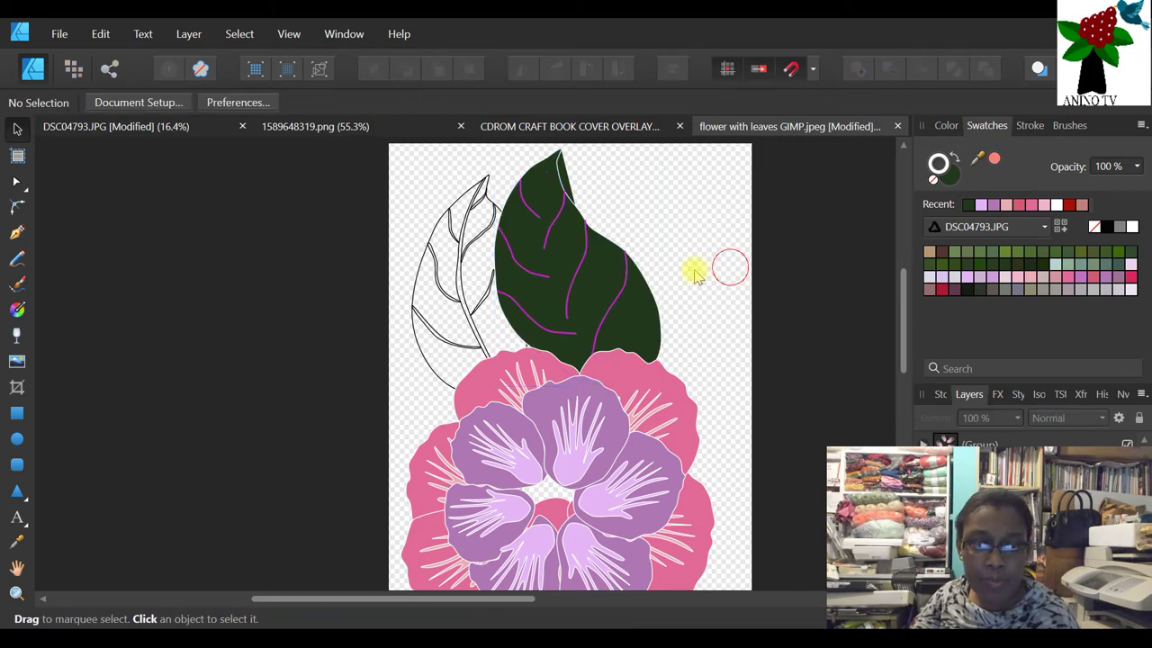
left_click(630, 307)
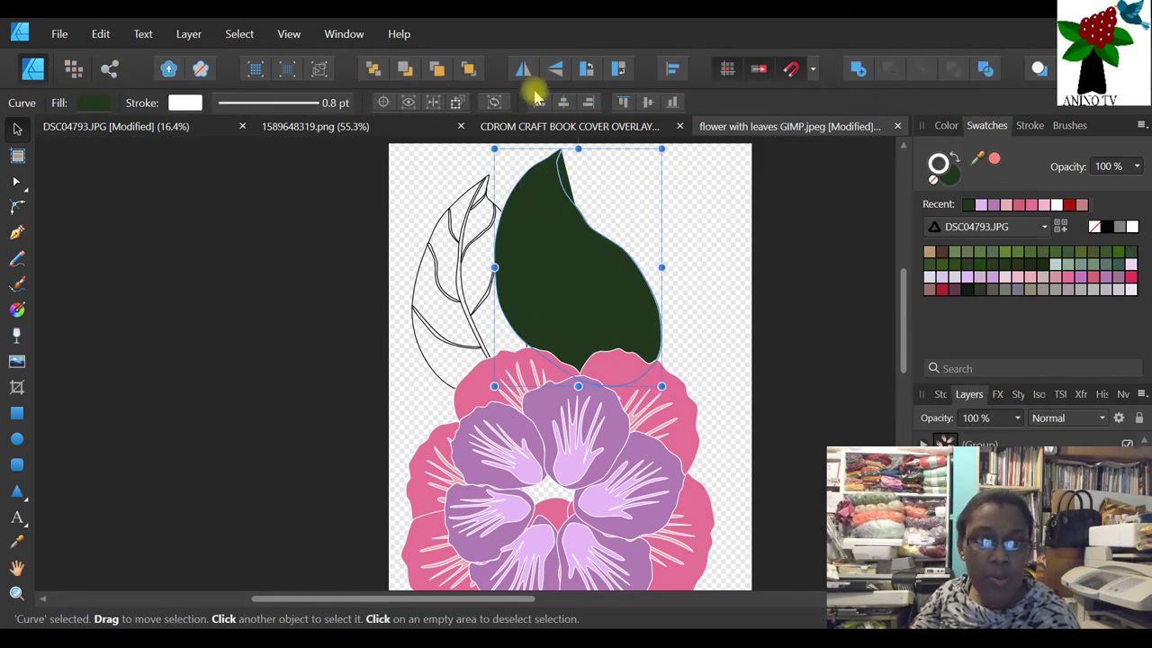
left_click(375, 72)
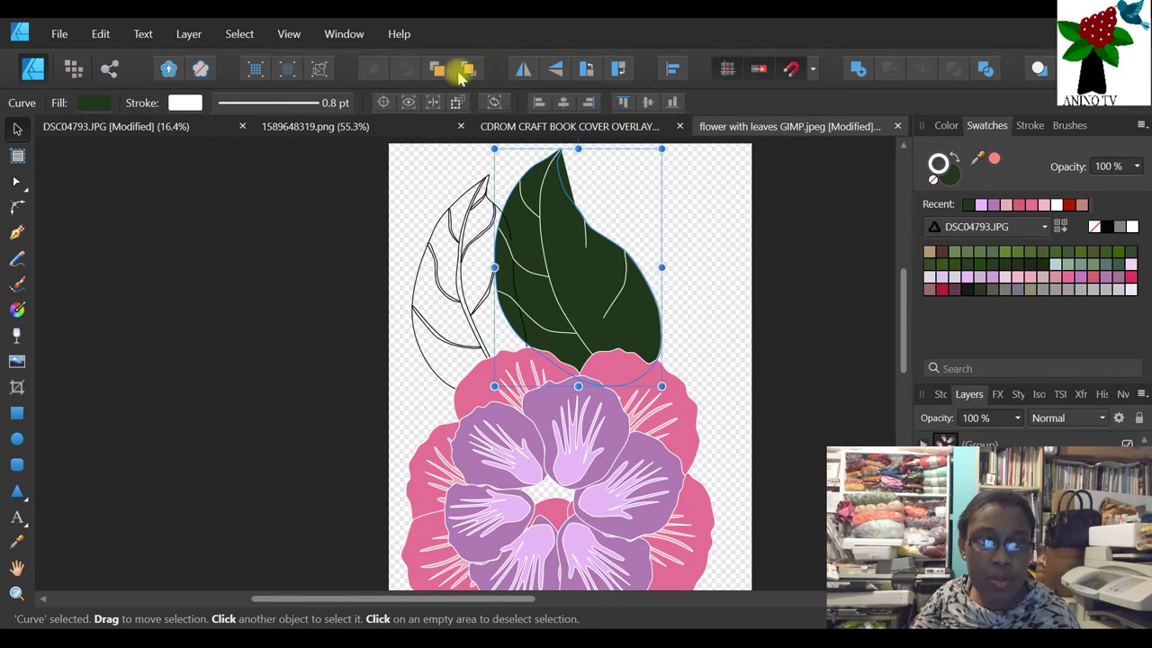
left_click(694, 250)
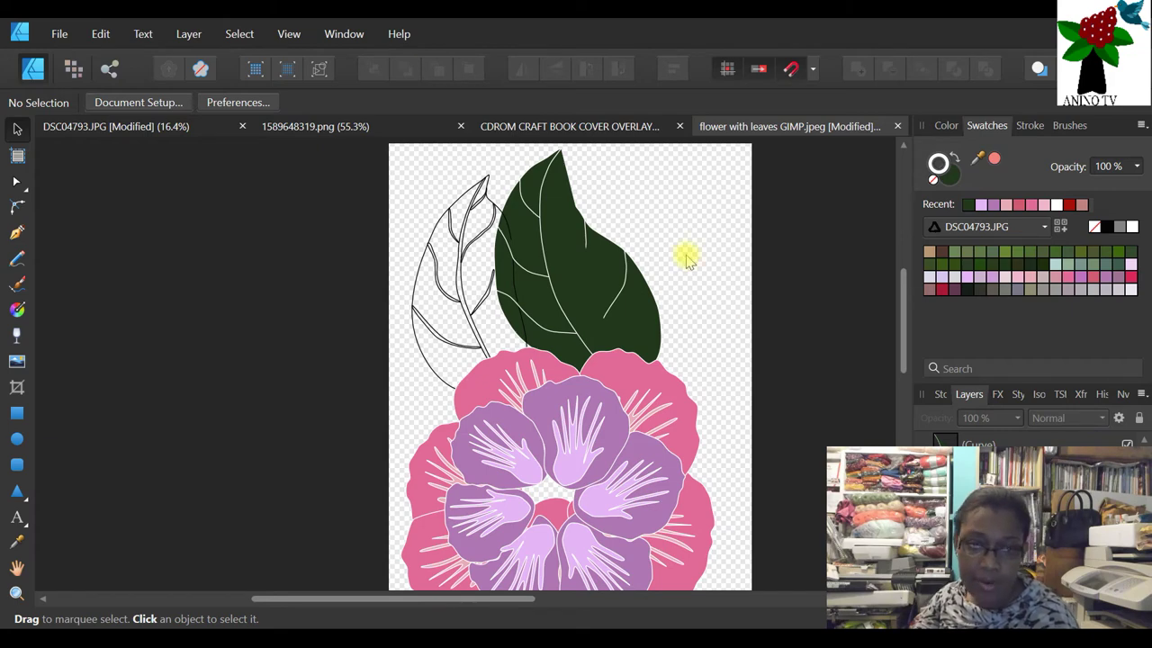
- Multi-select the five vein curves on the dark leaf and change a colour setting
scroll(671, 266, "up", 1)
left_click(528, 243)
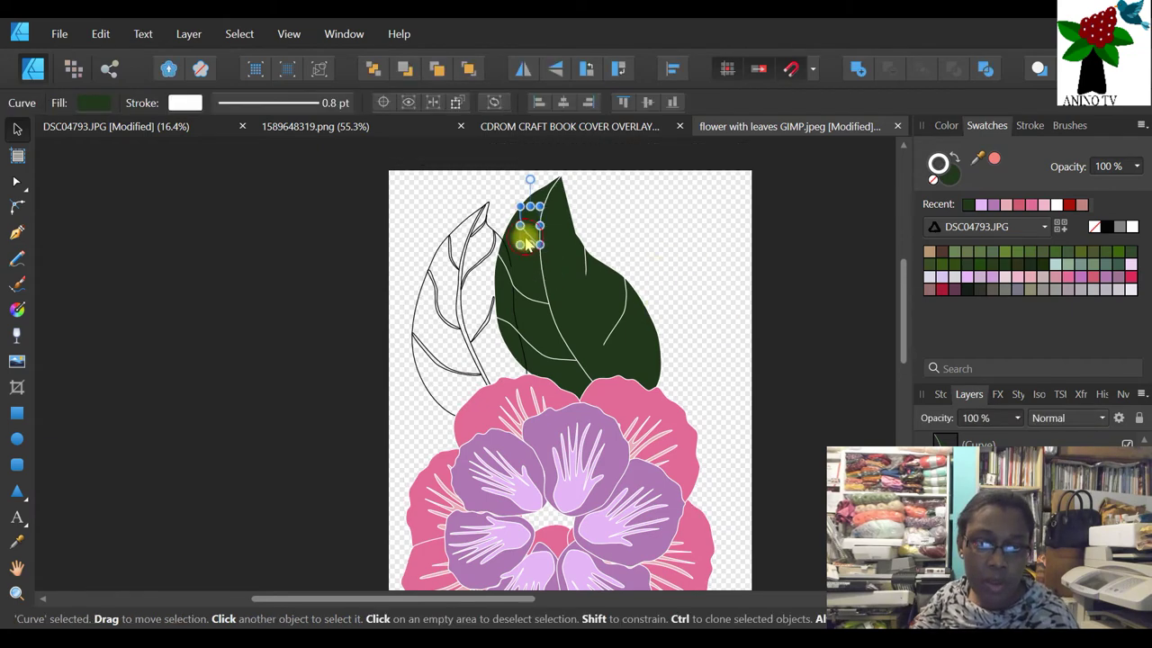
left_click(519, 297)
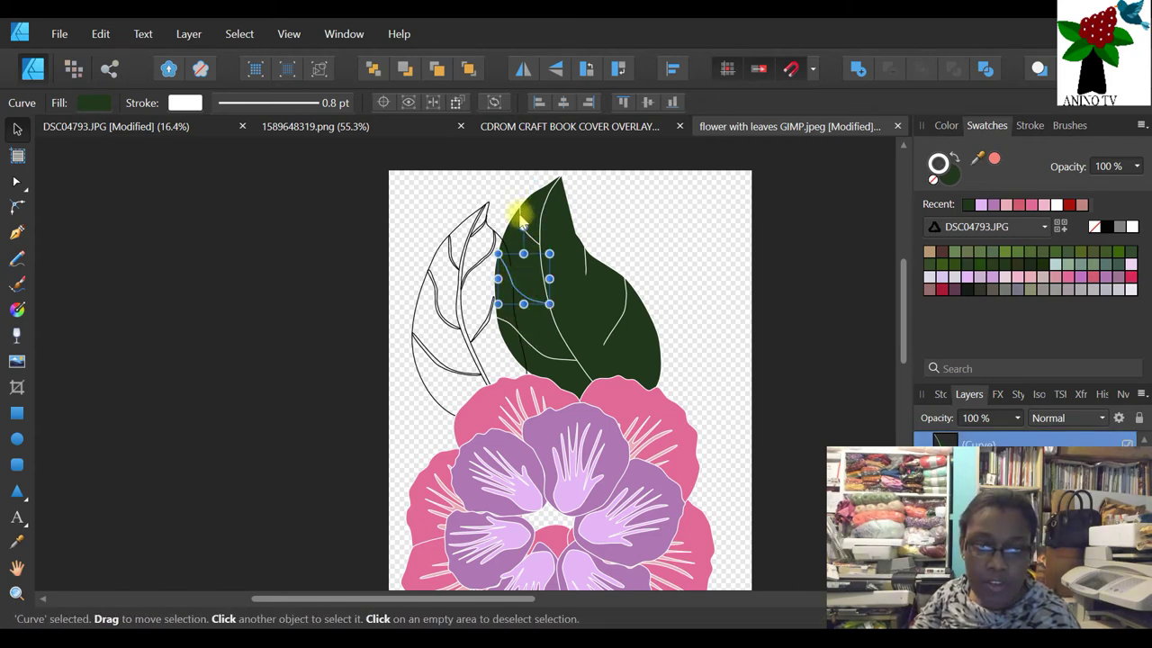
left_click(522, 223, "shift")
left_click(521, 331, "shift")
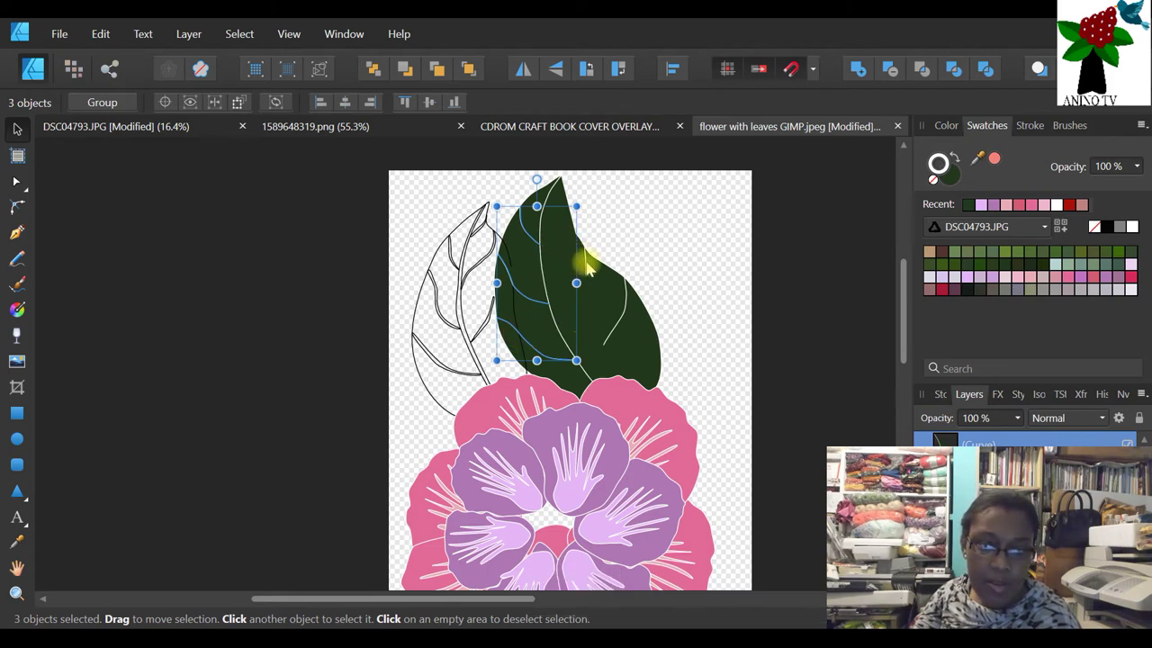
left_click(585, 257, "shift")
left_click(619, 308, "shift")
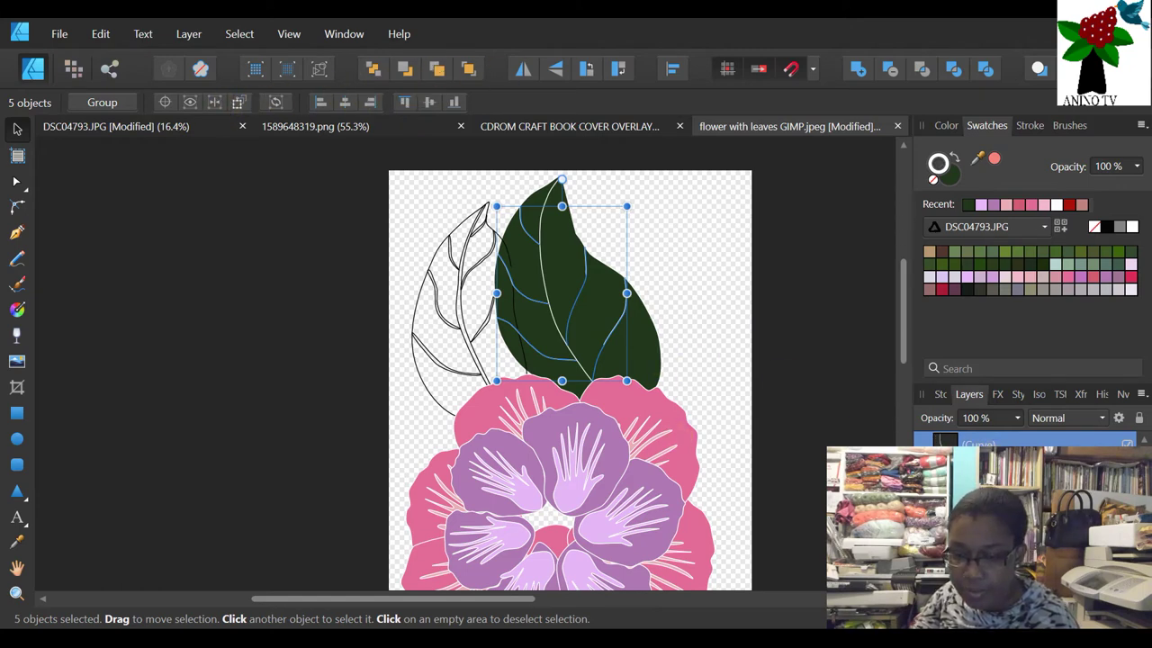
left_click(952, 189)
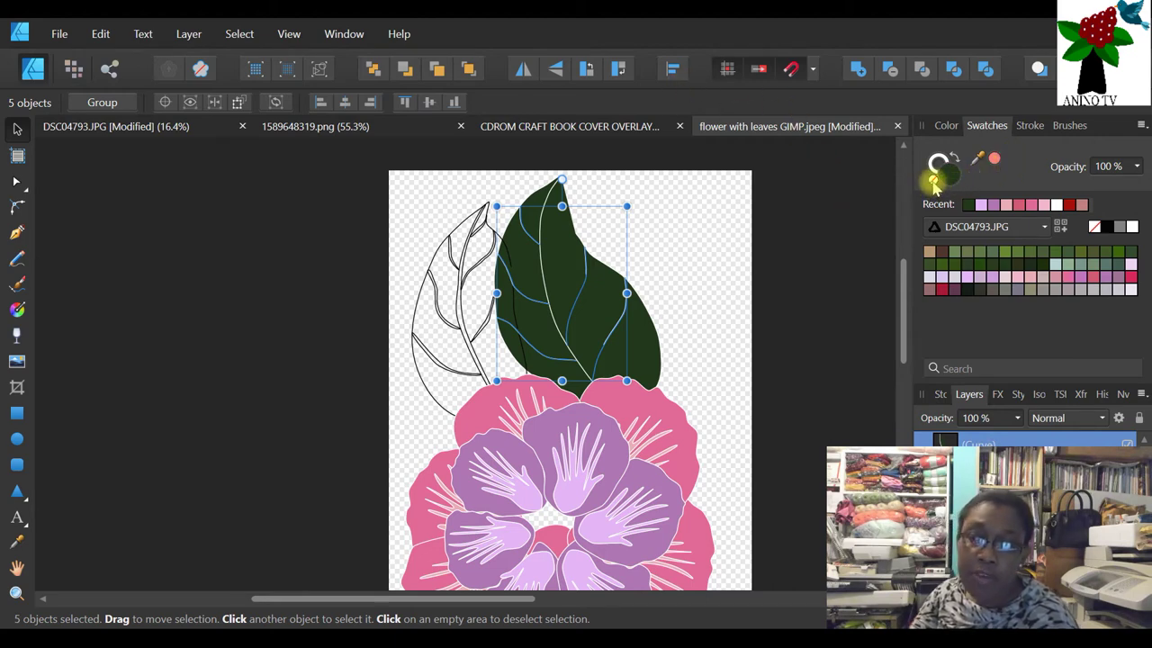
left_click(754, 265)
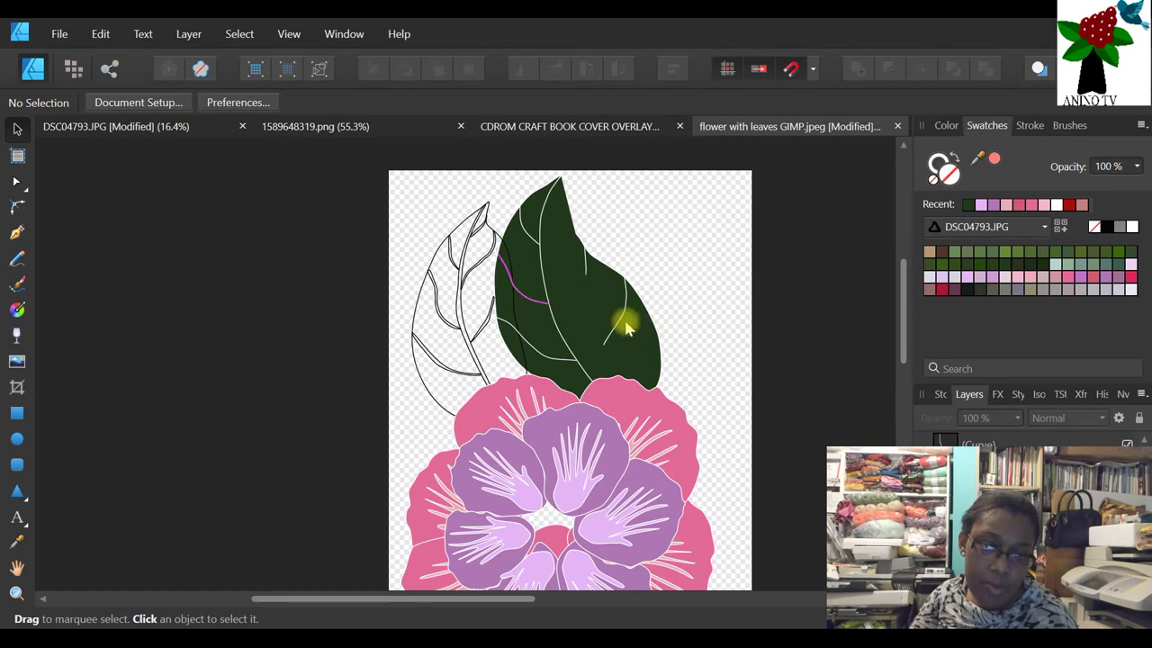
- Set the Fill of a vein curve on the dark leaf to None
left_click(586, 275)
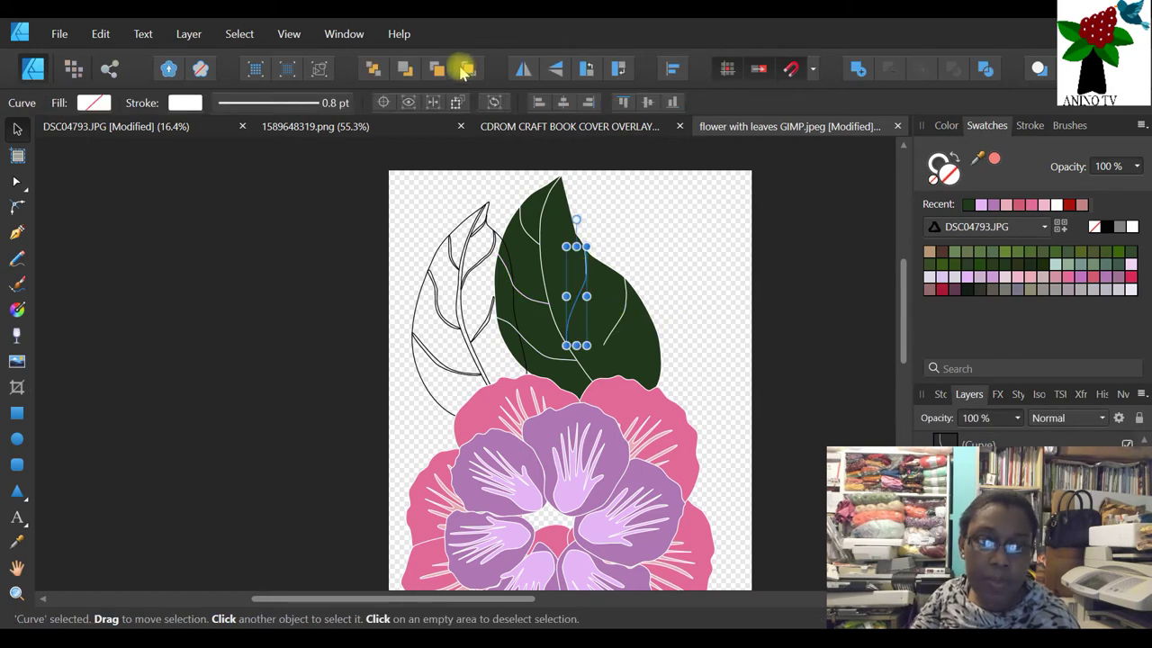
left_click(617, 316)
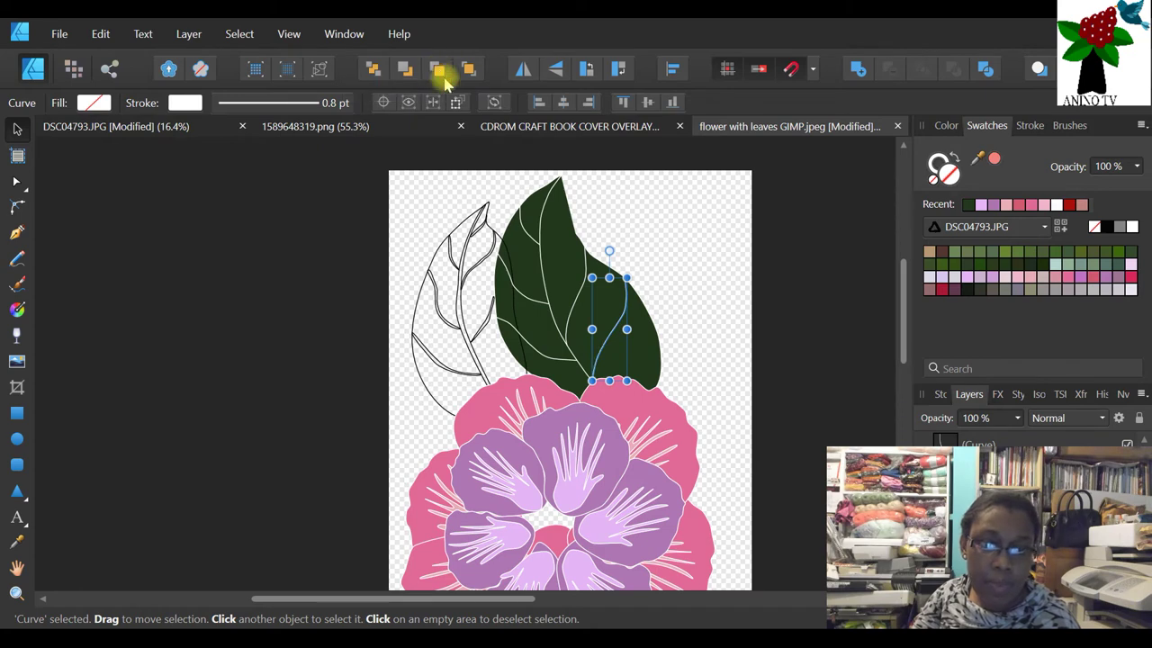
left_click(754, 270)
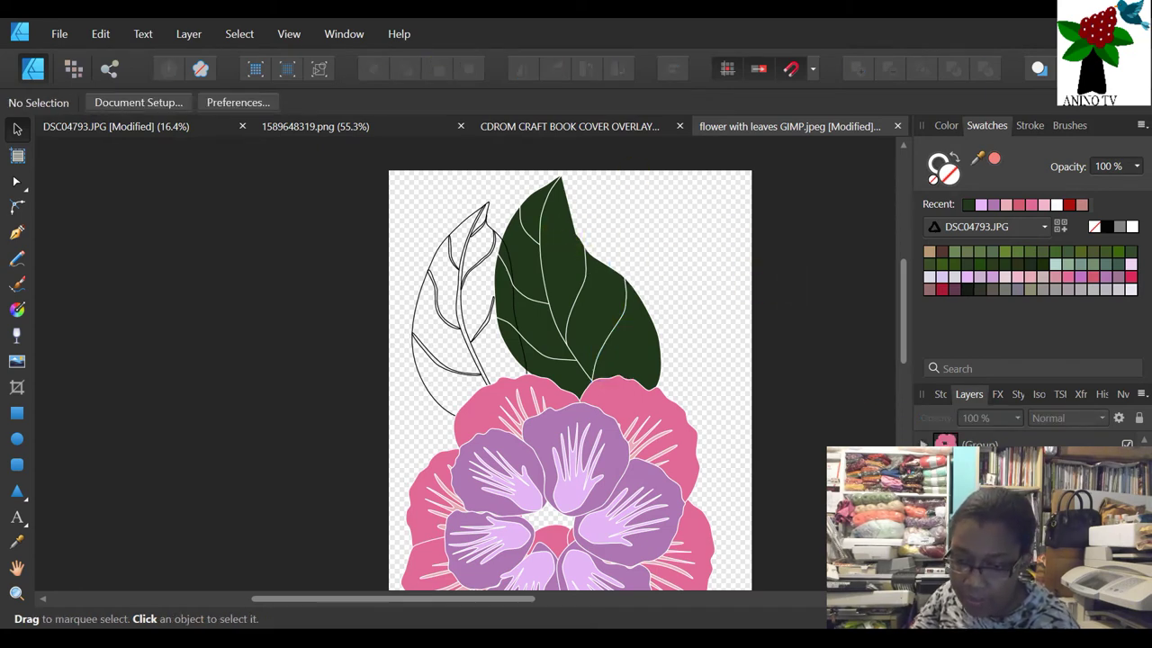
left_click(569, 261)
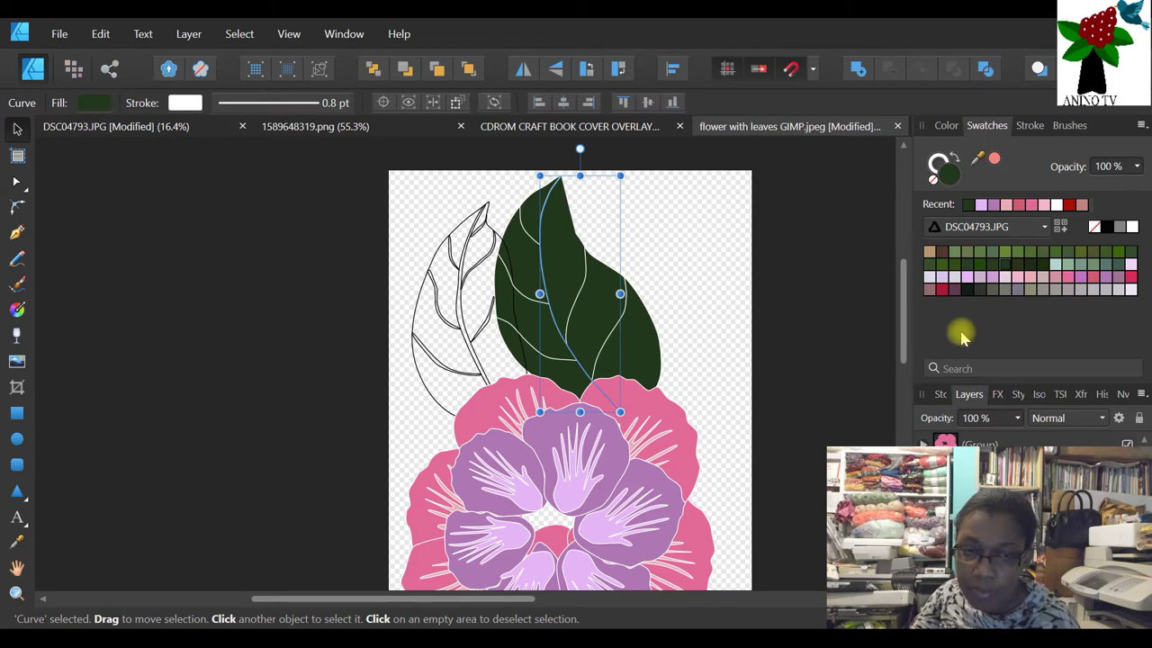
left_click(934, 182)
left_click(656, 249)
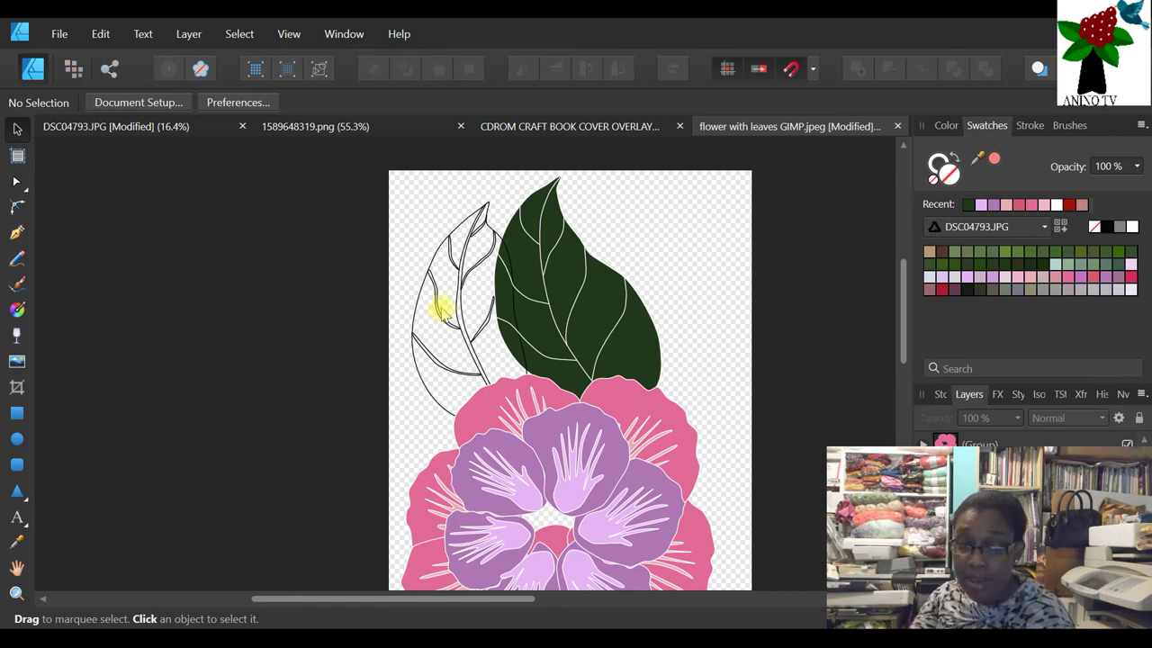
left_click(439, 308)
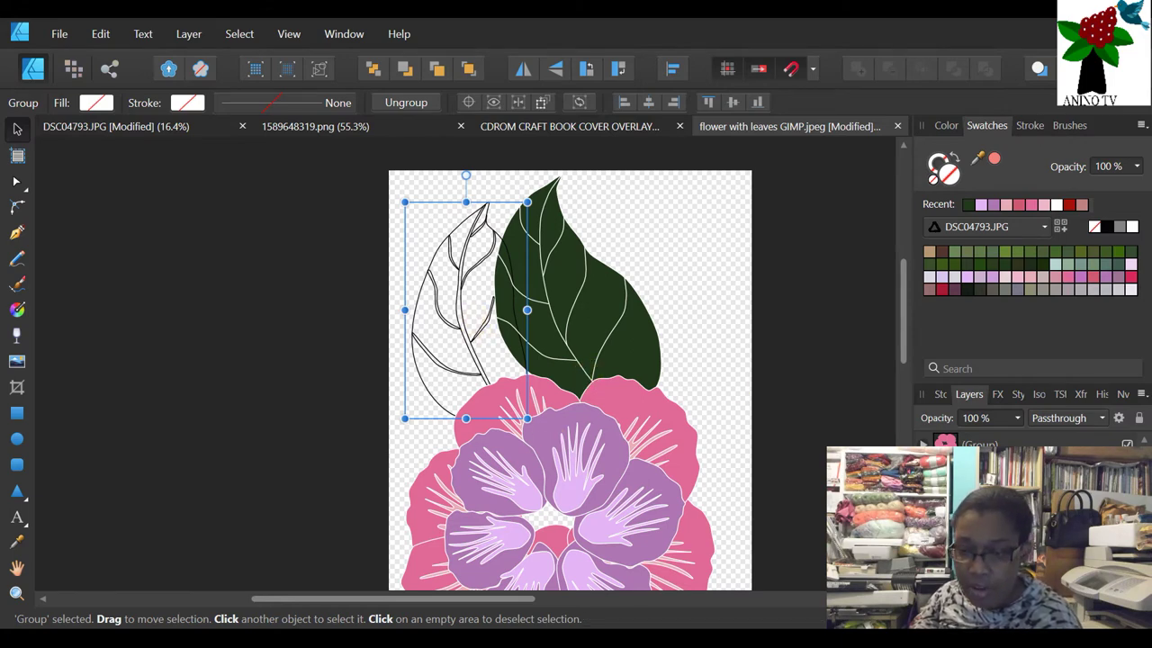
- Fill the outline leaf mid-green, ungroup it, and move its body behind the veins
left_click(1033, 259)
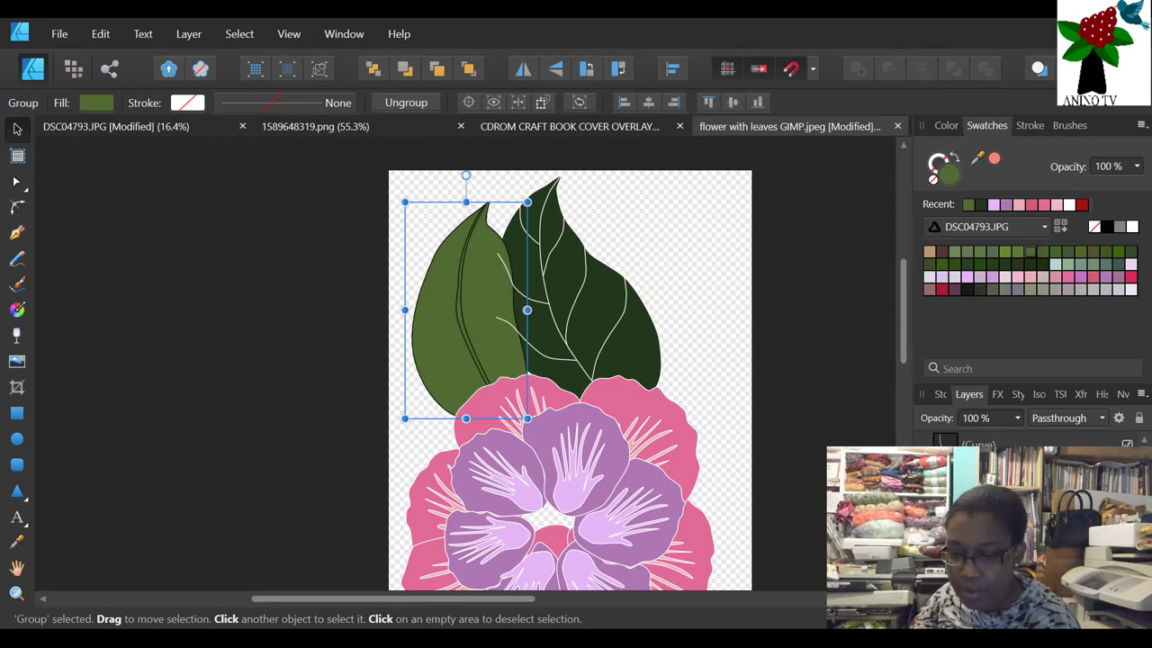
left_click(406, 103)
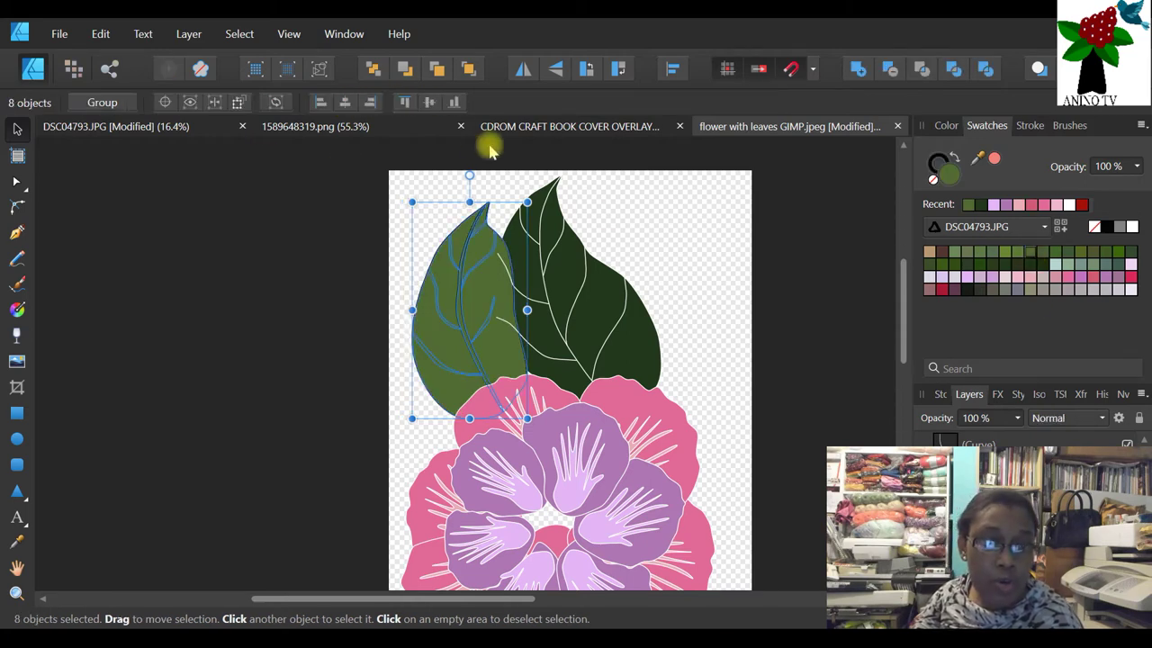
left_click(450, 297)
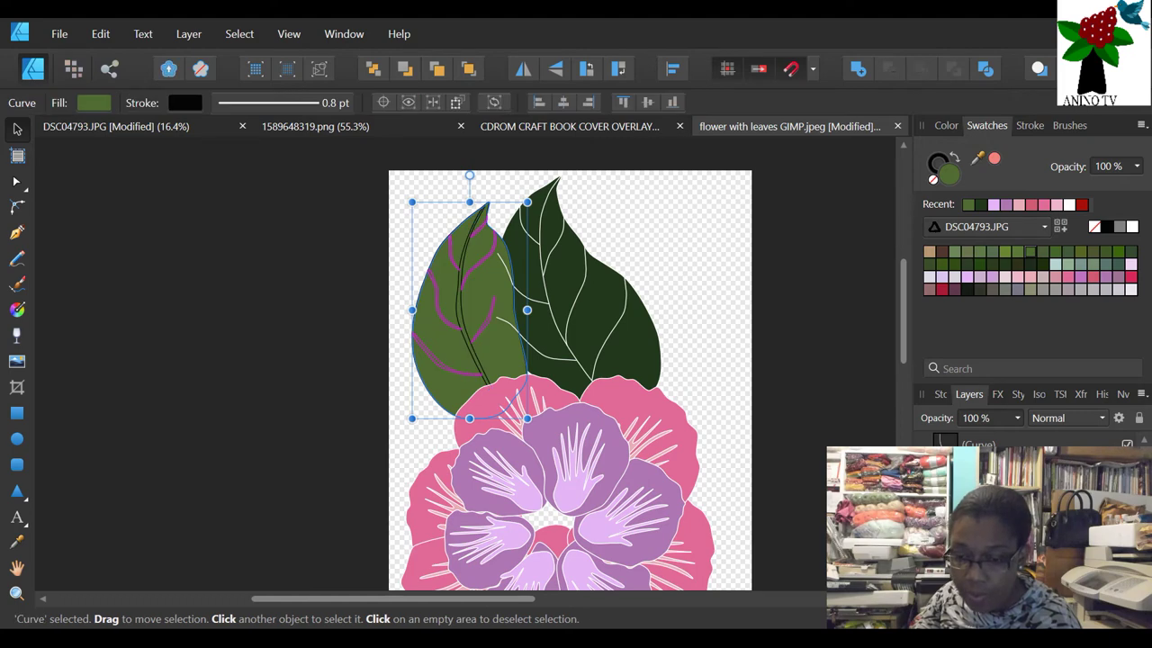
left_click(407, 70)
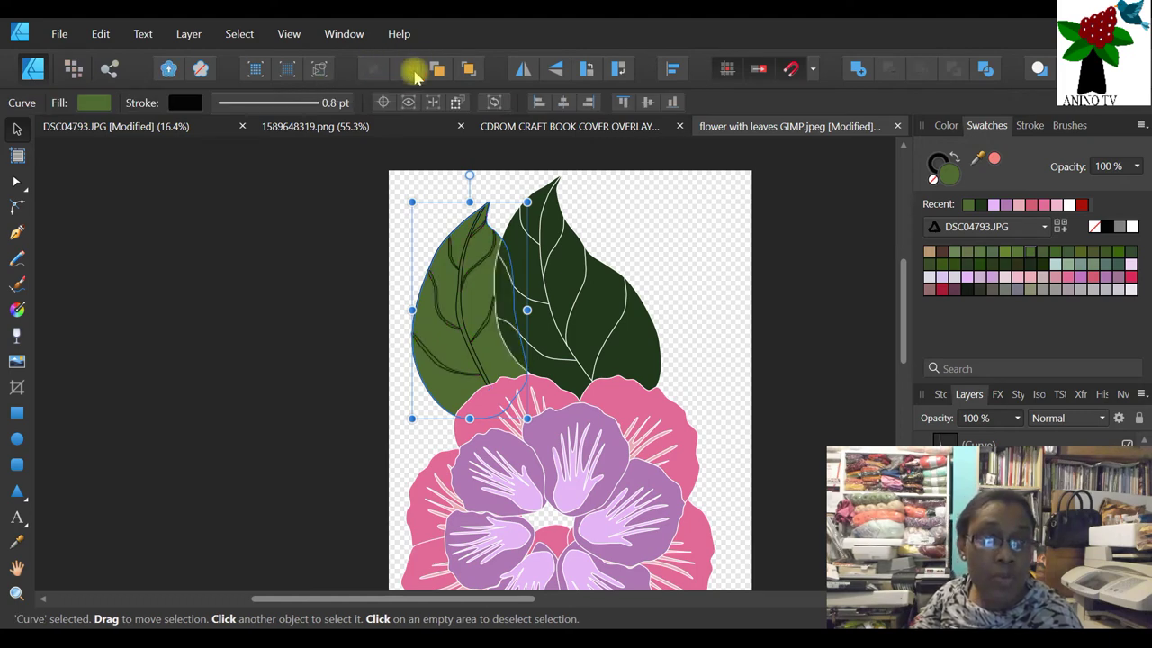
left_click(737, 283)
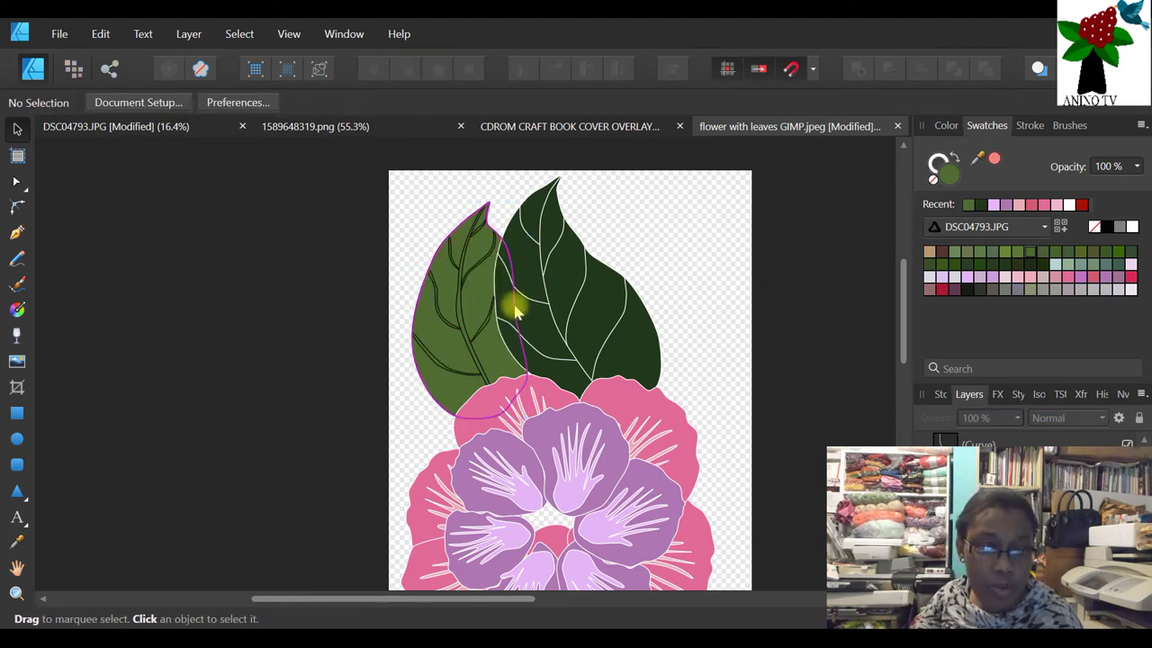
- Make the left leaf's vein curves white in both fill and stroke
left_click_drag(365, 175, 514, 393)
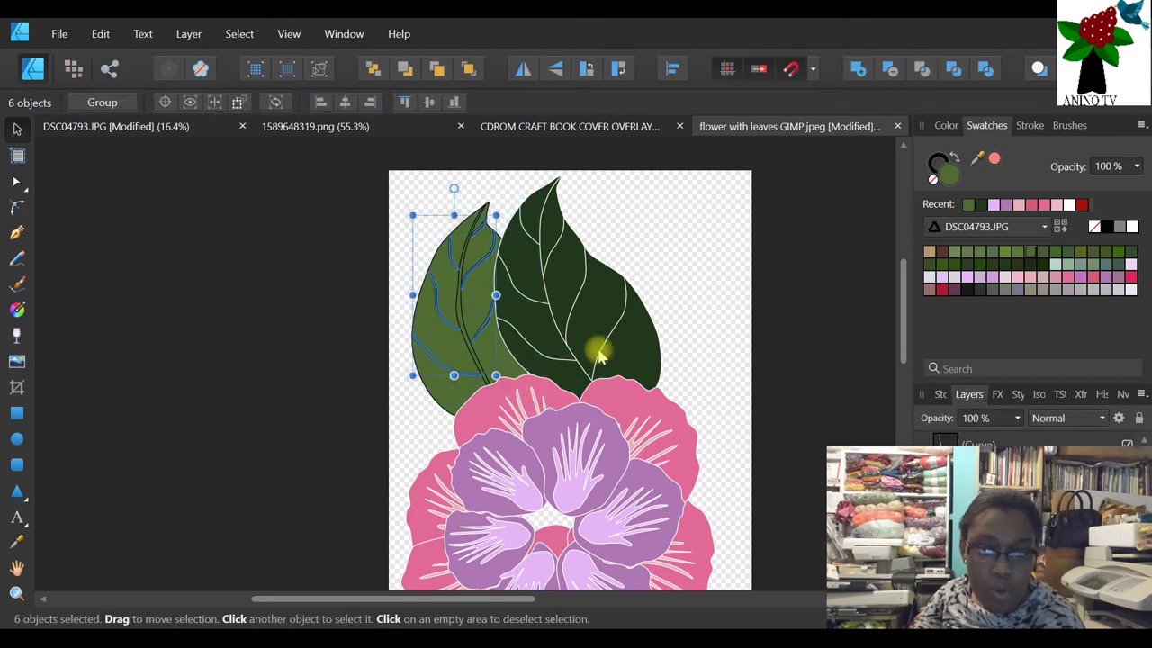
left_click(1132, 229)
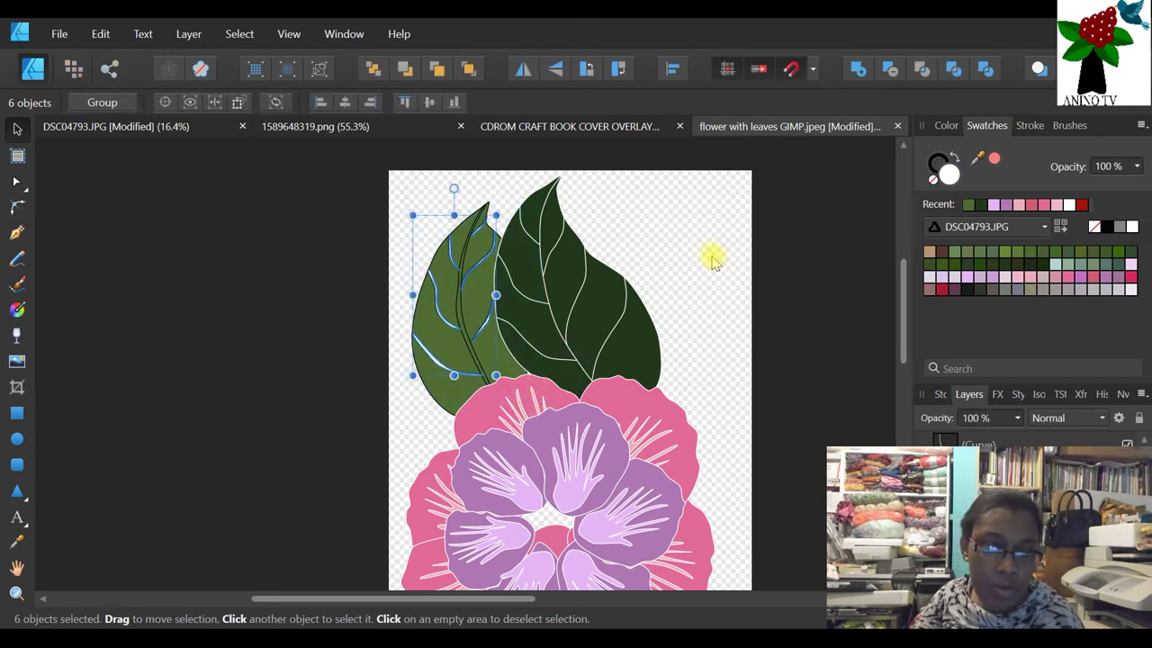
left_click(711, 255)
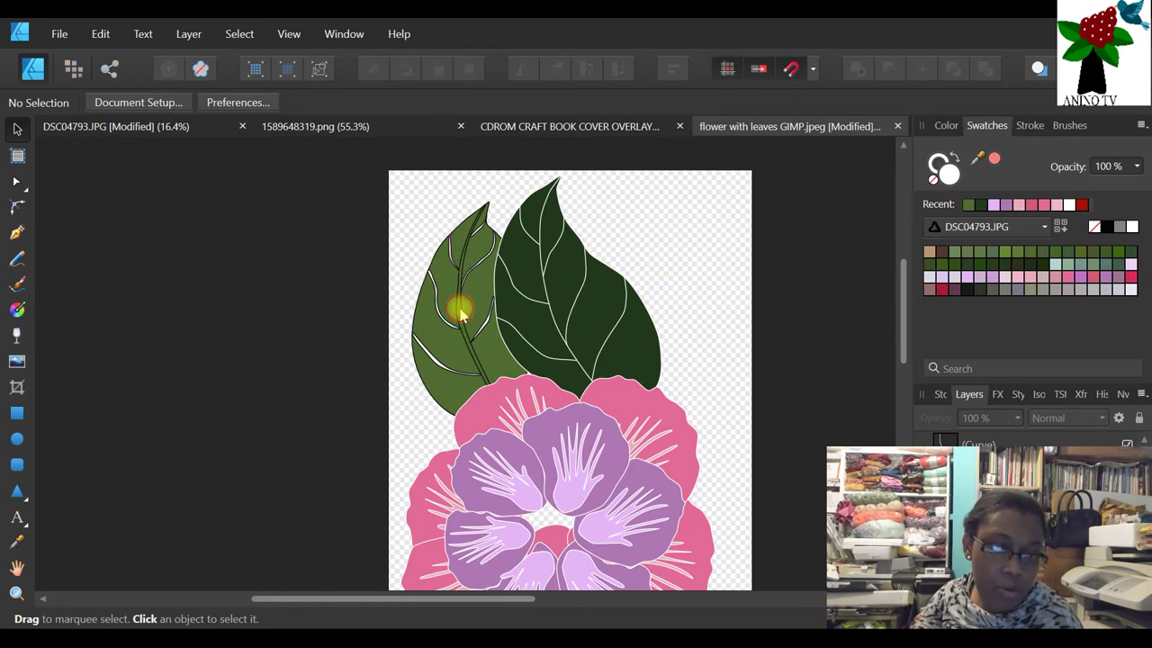
left_click(459, 303)
left_click(1135, 230)
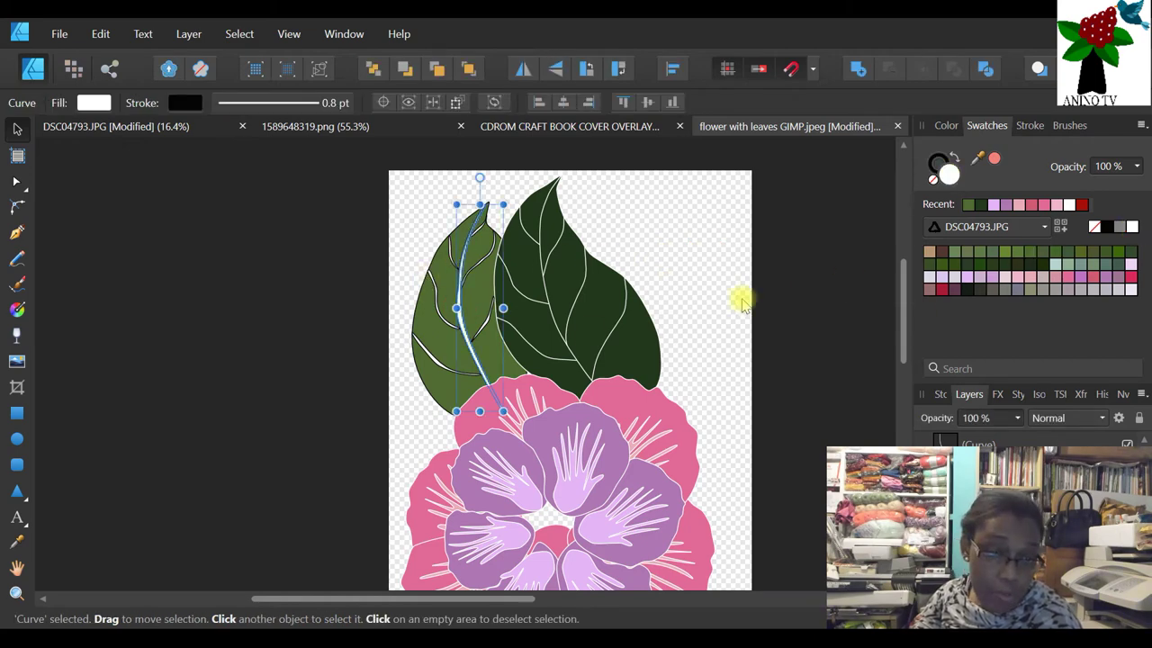
left_click(690, 312)
left_click_drag(367, 172, 513, 419)
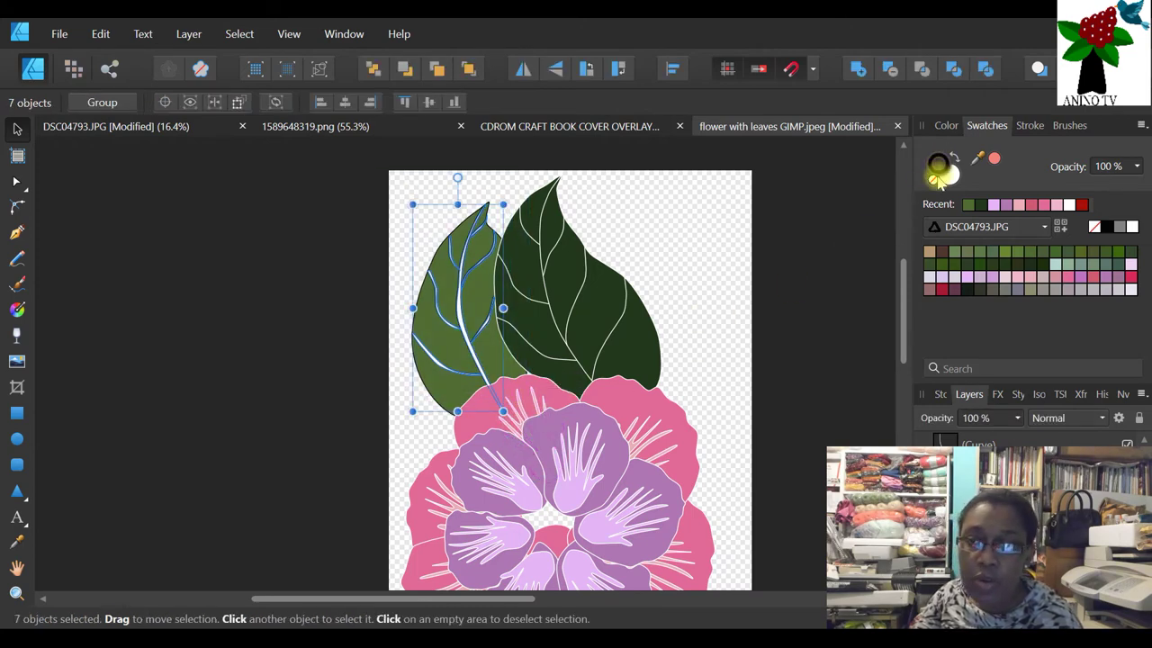
left_click(936, 183)
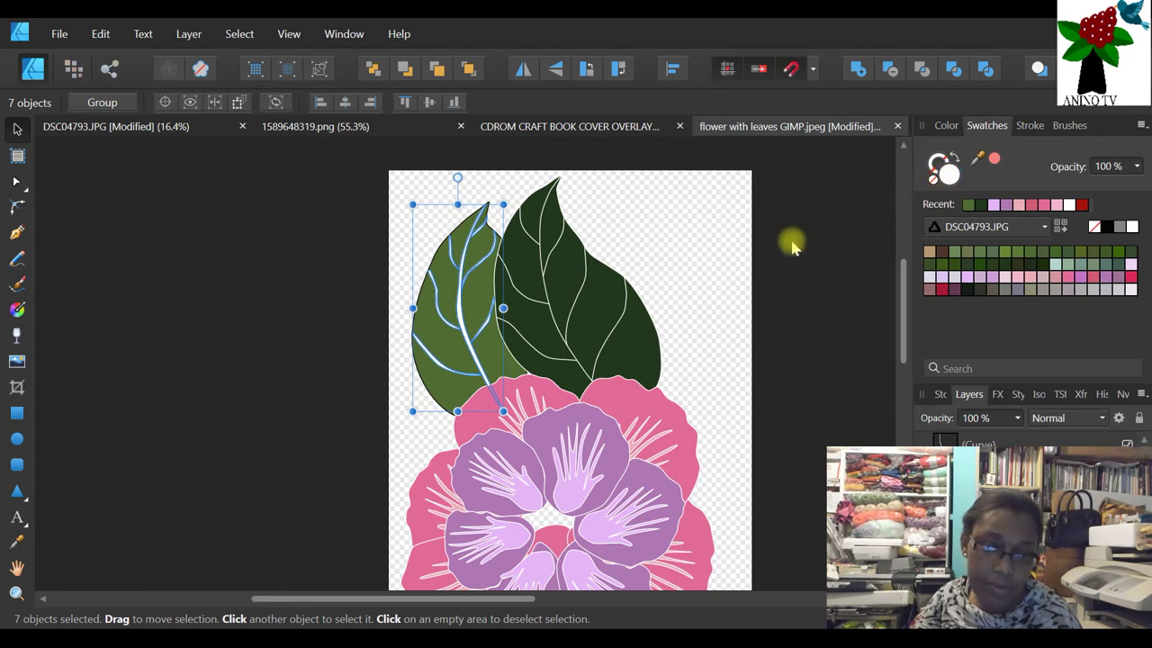
left_click(707, 257)
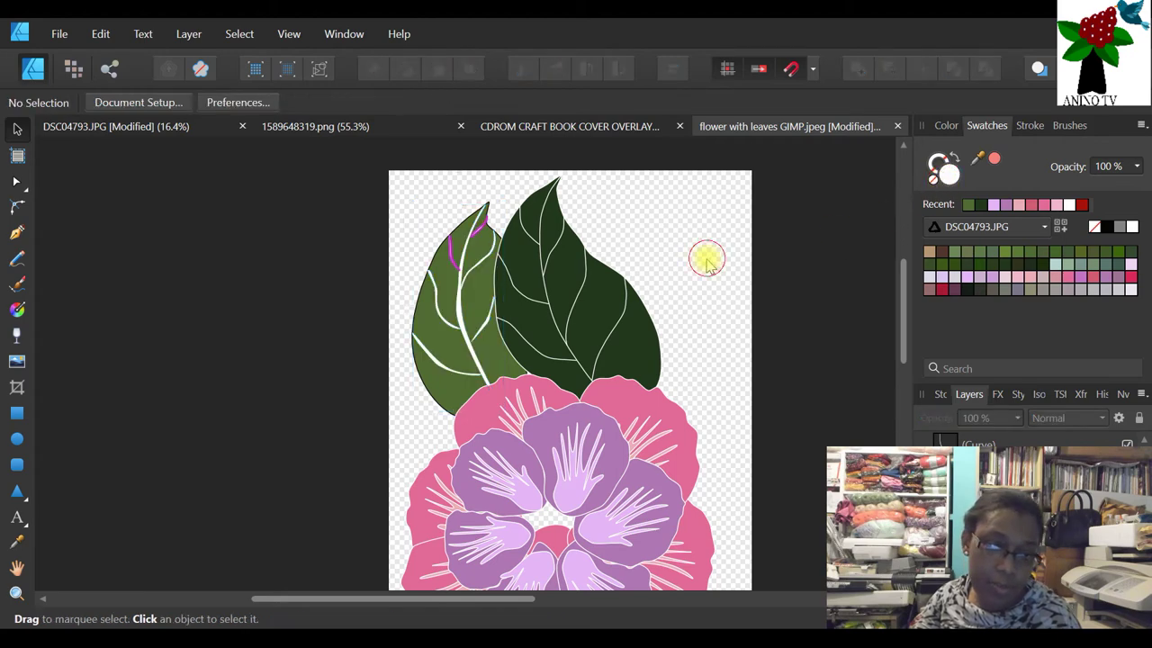
- Give the light-green leaf body a white outline
left_click(423, 384)
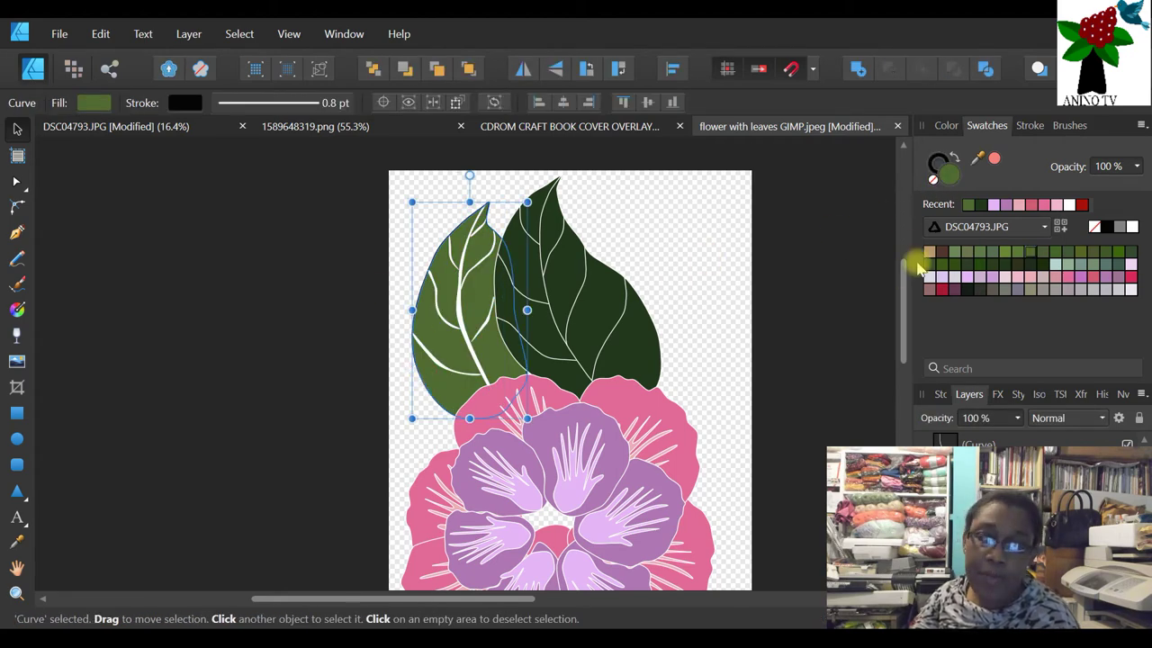
left_click(939, 163)
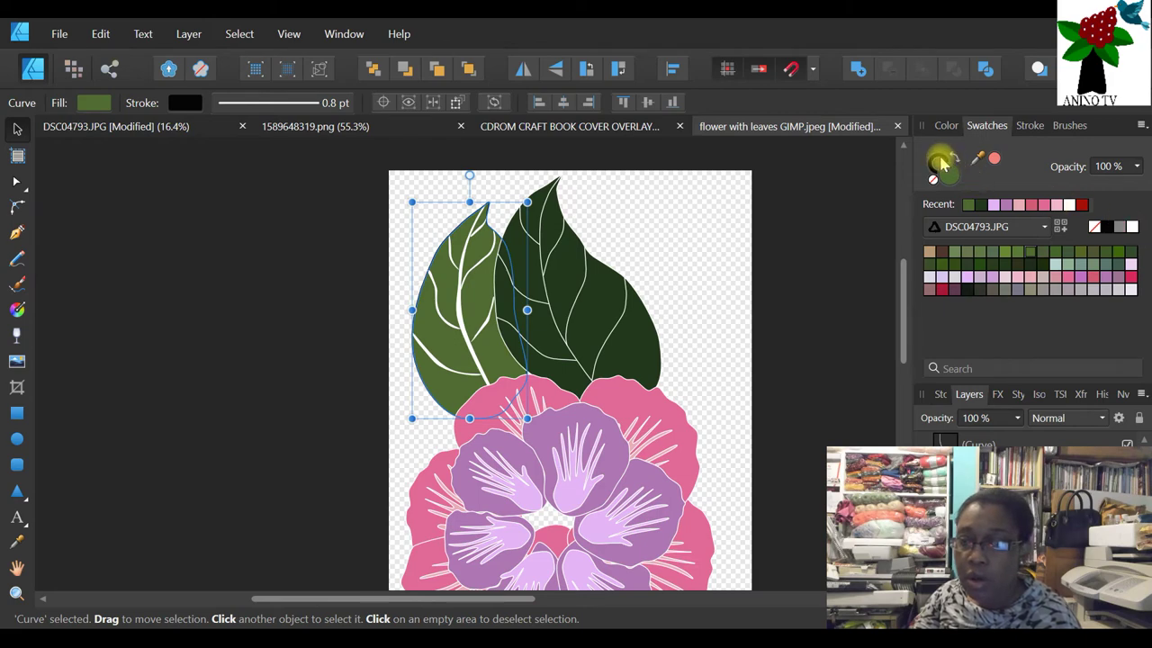
left_click(1129, 226)
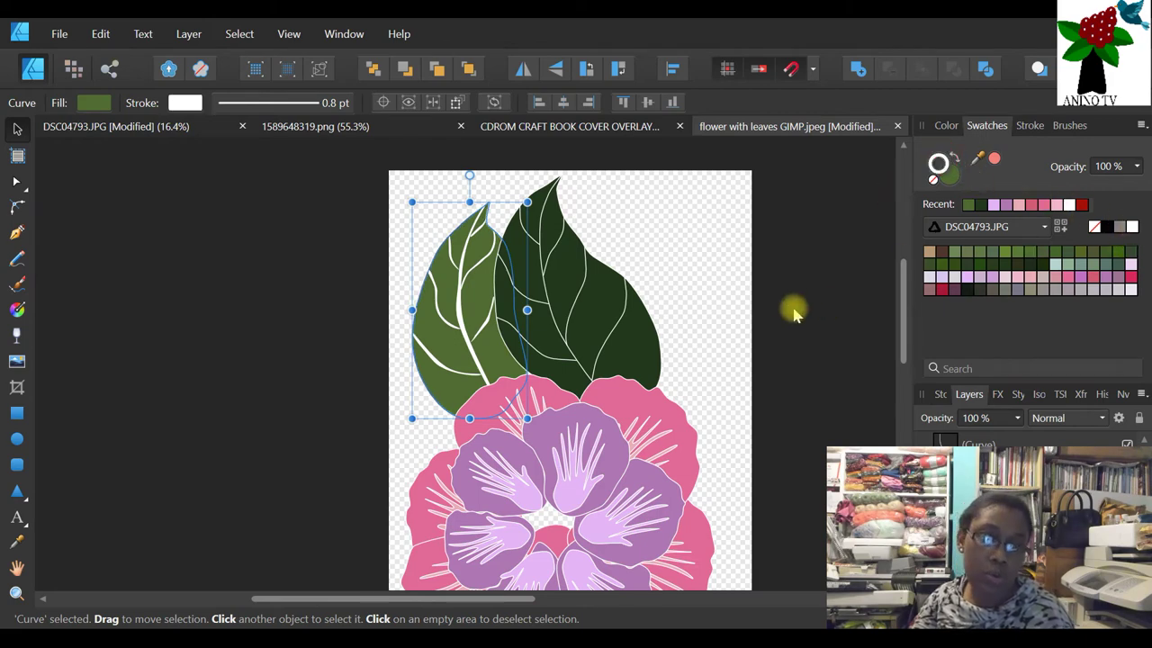
left_click(730, 278)
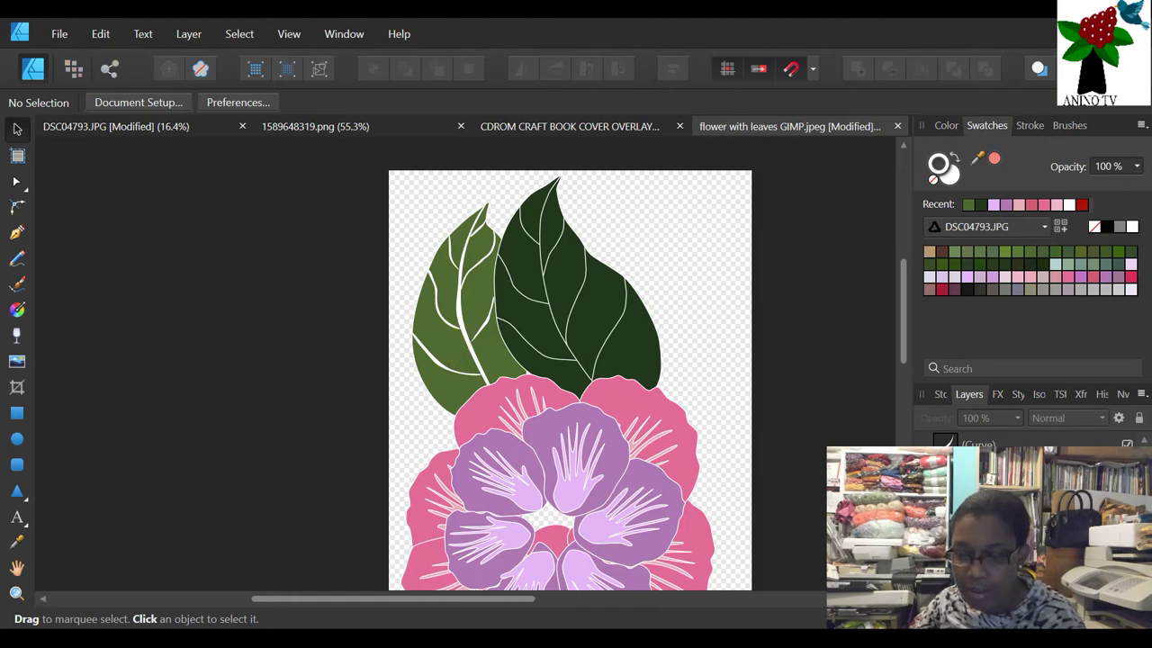
left_click(437, 324)
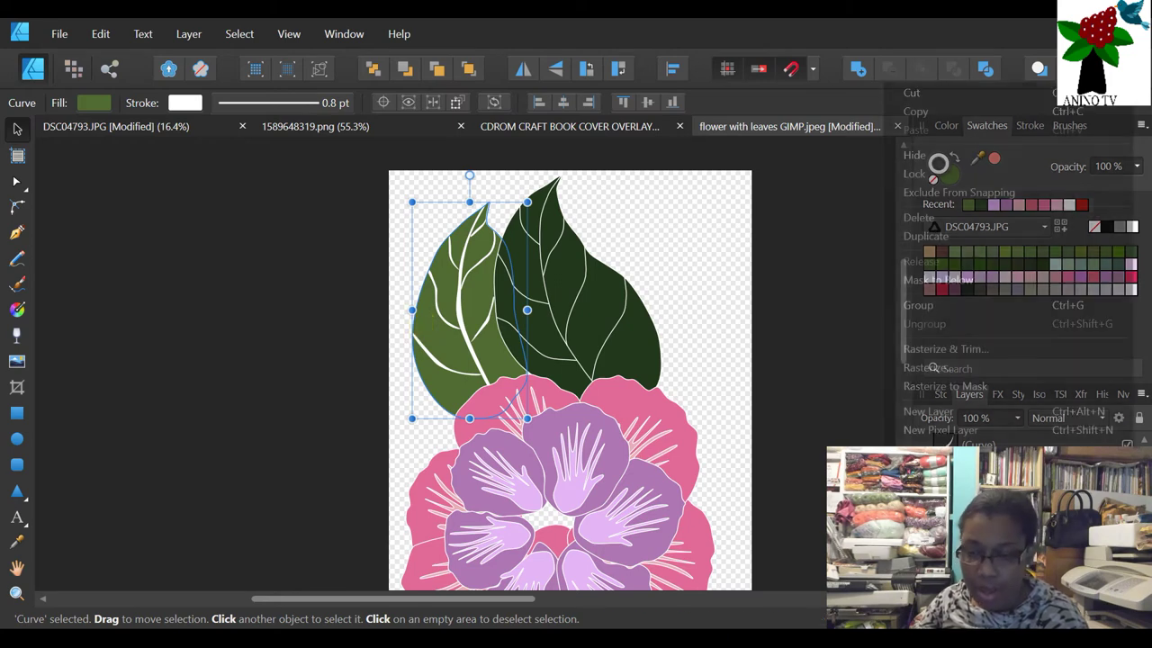
- Refill the left leaf a darker green by swapping a dark green stroke, keeping a white outline
right_click(971, 444)
key("Escape")
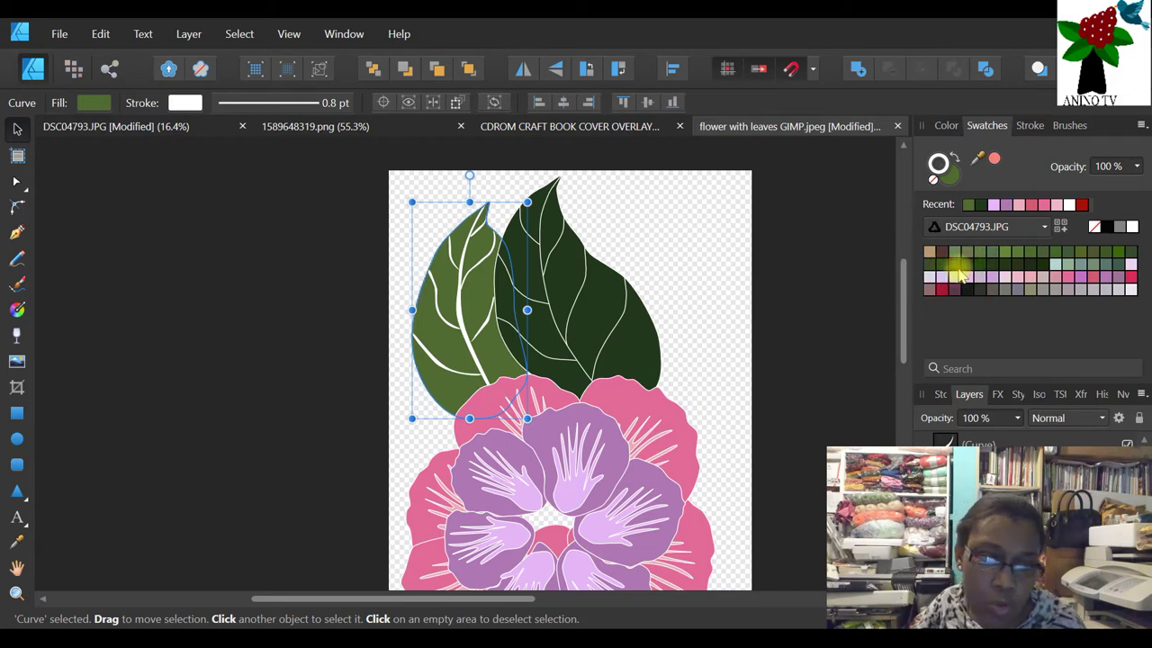
left_click(959, 268)
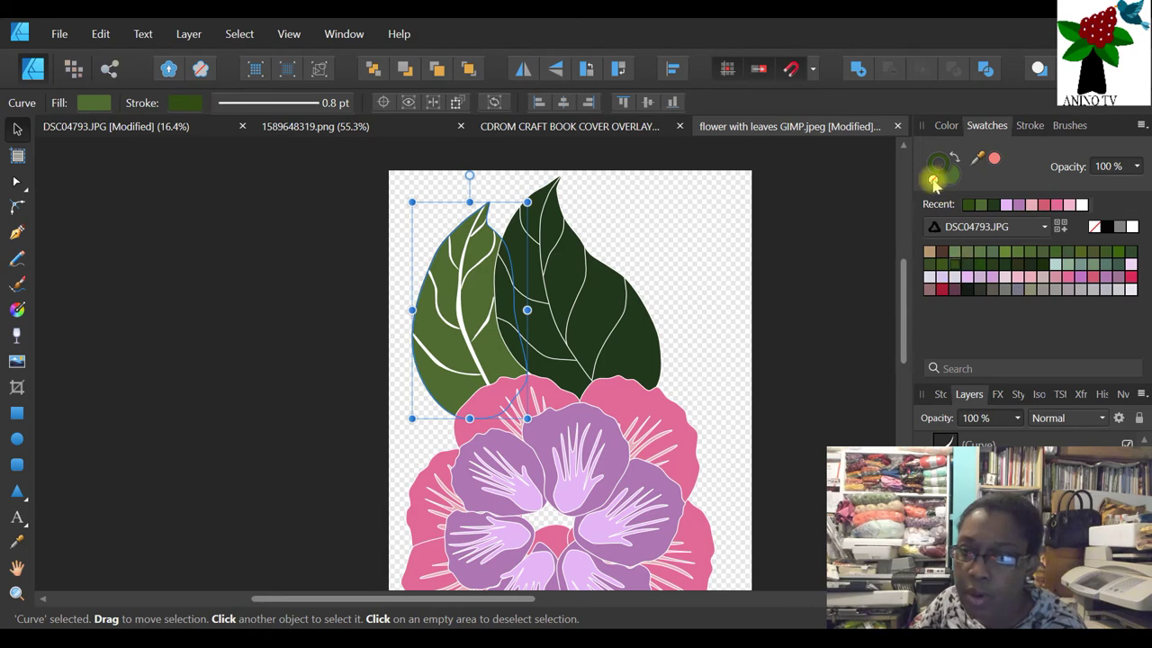
left_click(951, 159)
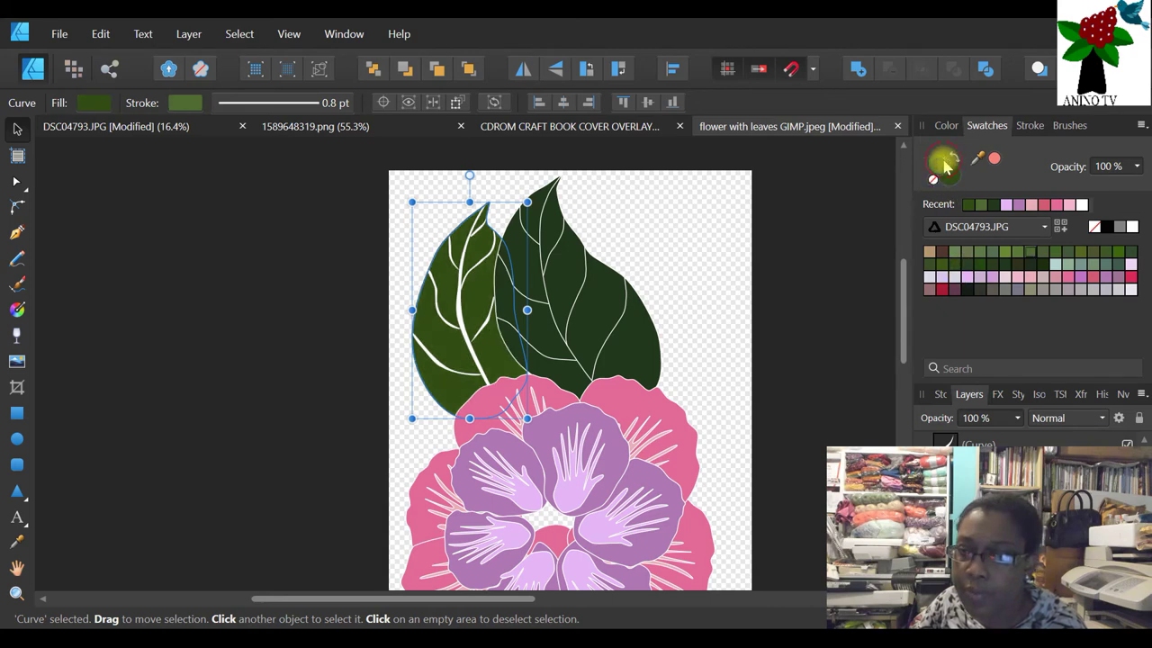
left_click(1081, 205)
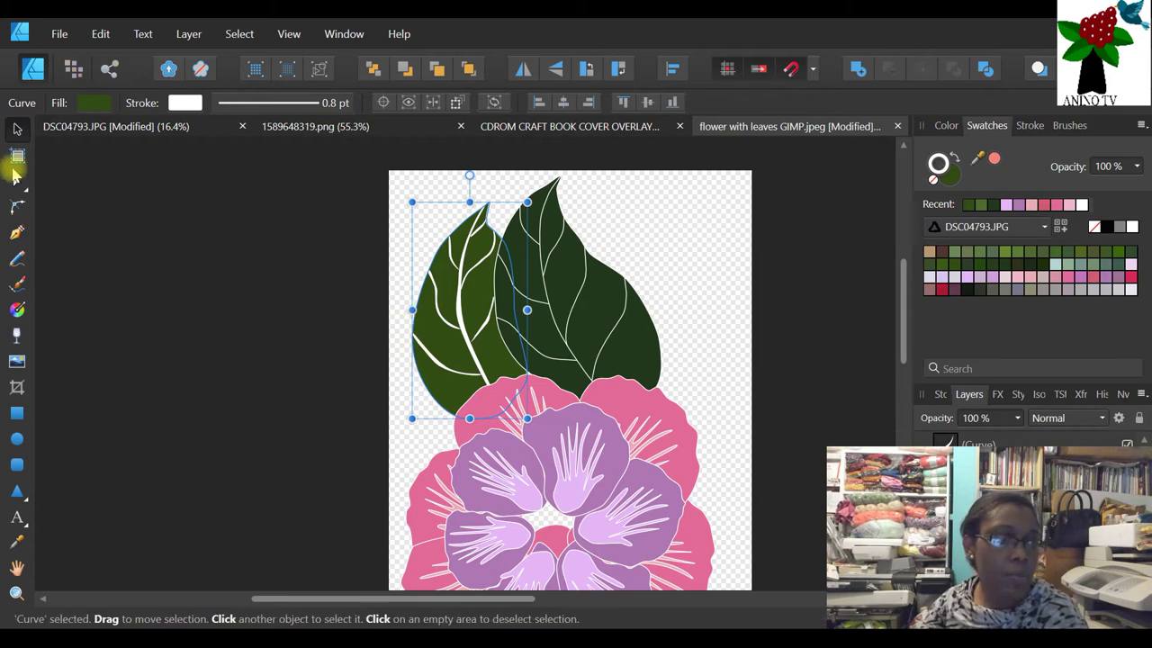
left_click(16, 181)
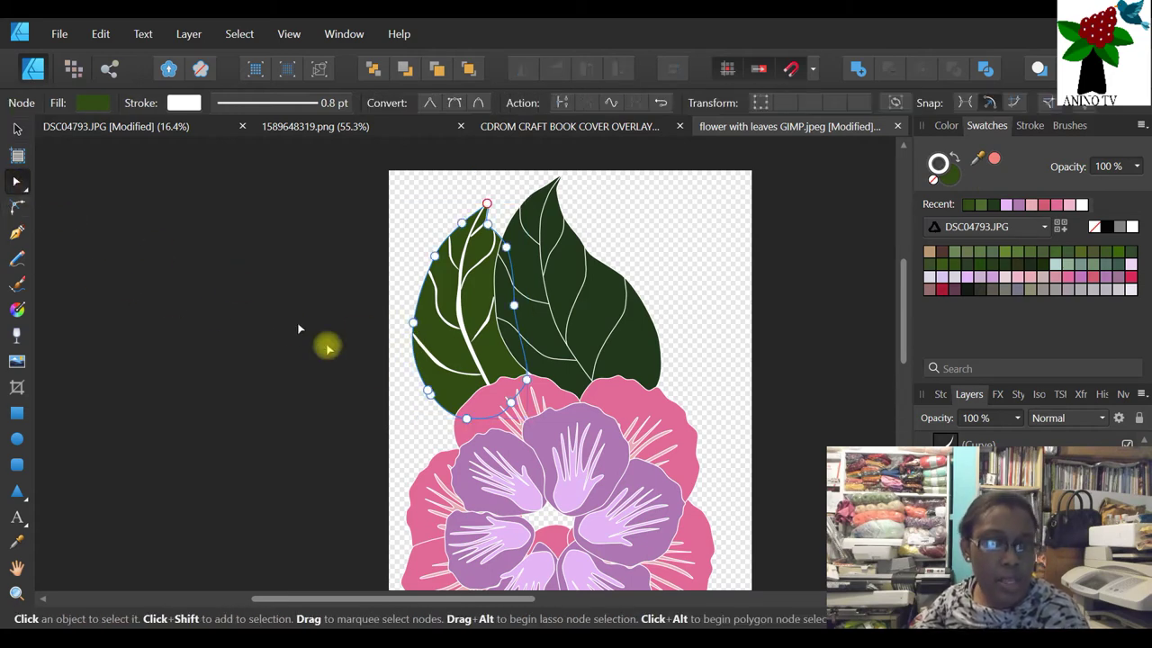
- Zoom in on the left leaf, reshape the lighter tonal shape's edges and delete three extra nodes
left_click(18, 593)
left_click_drag(436, 278, 463, 264)
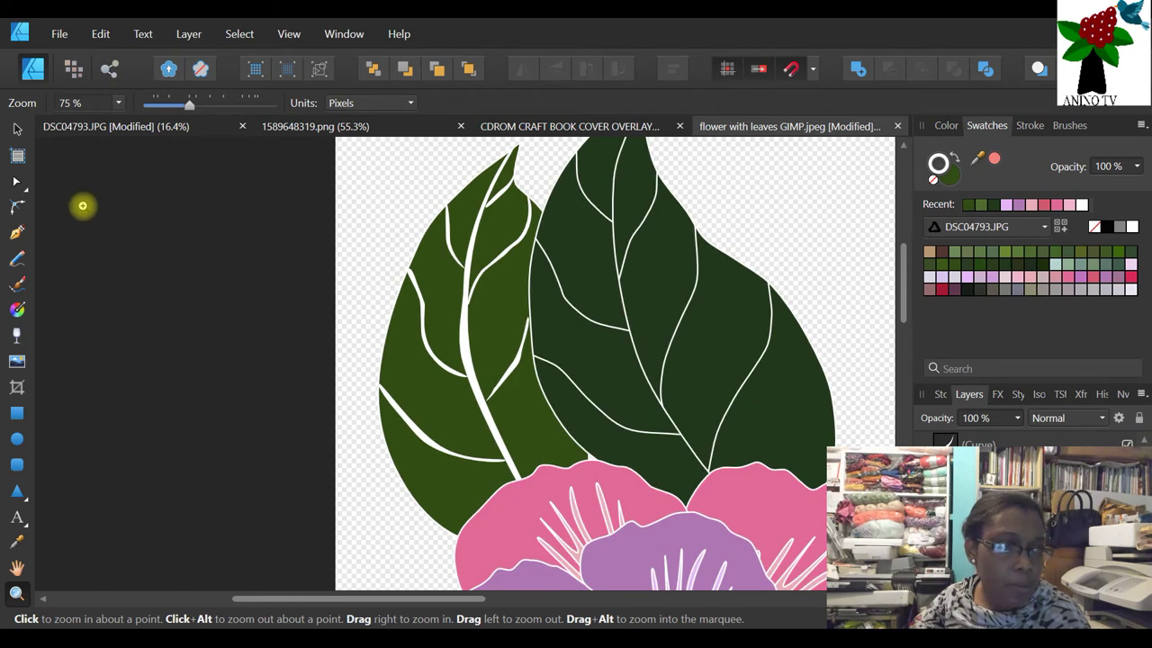
key("a")
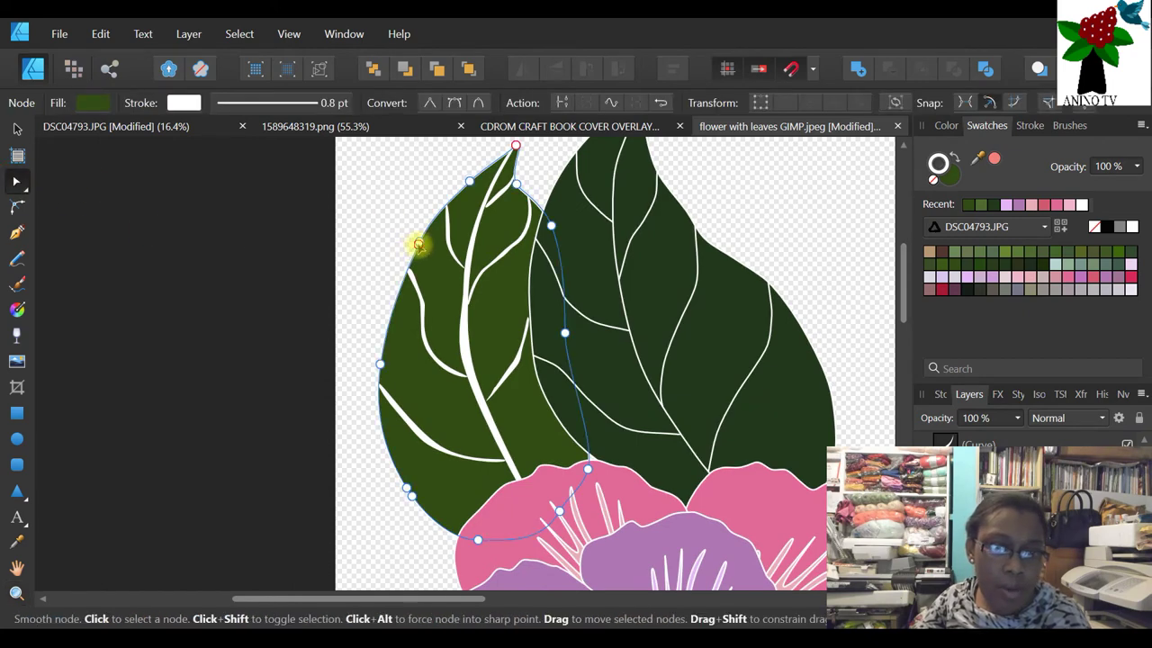
left_click_drag(483, 290, 471, 291)
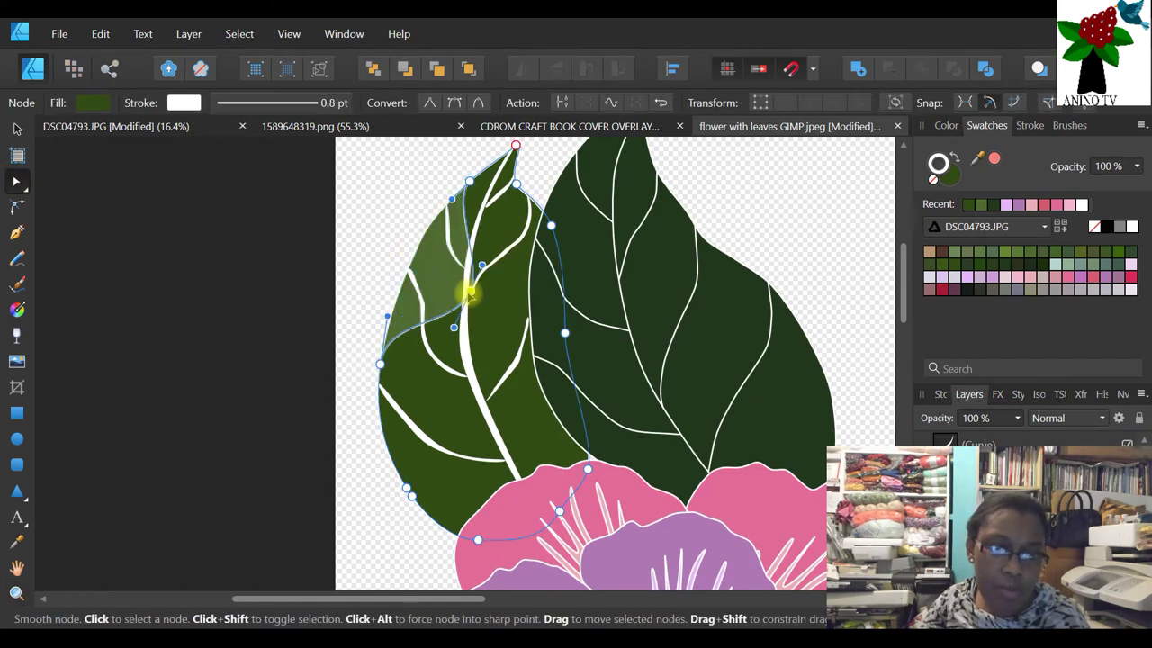
left_click_drag(379, 366, 483, 444)
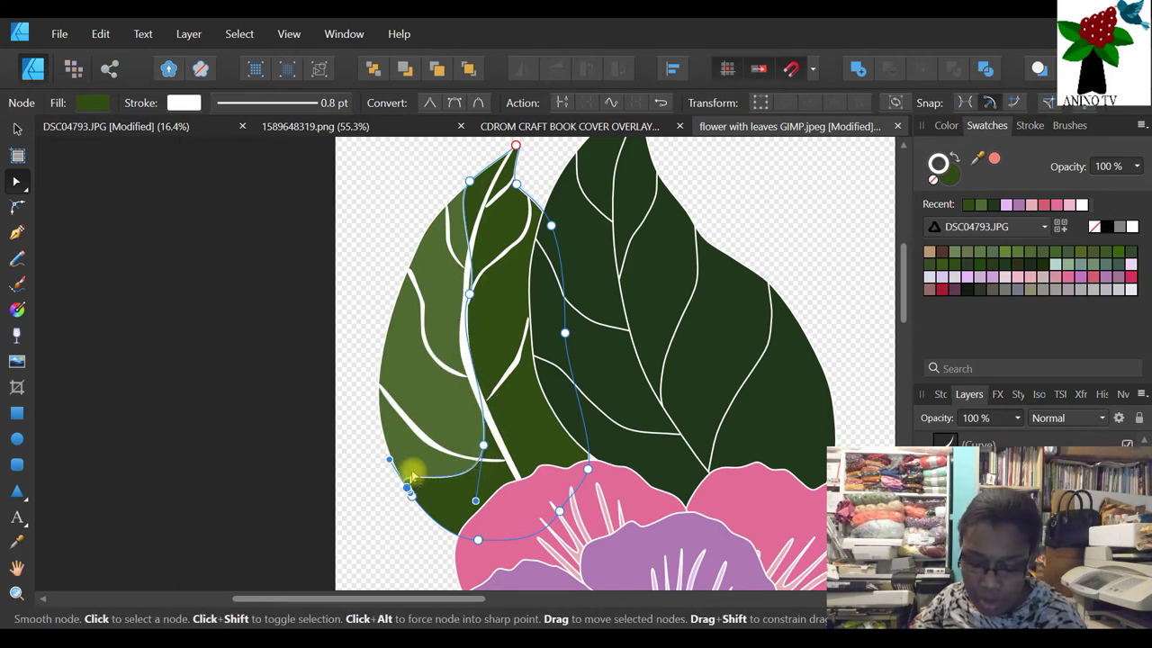
left_click(410, 481)
key("Delete")
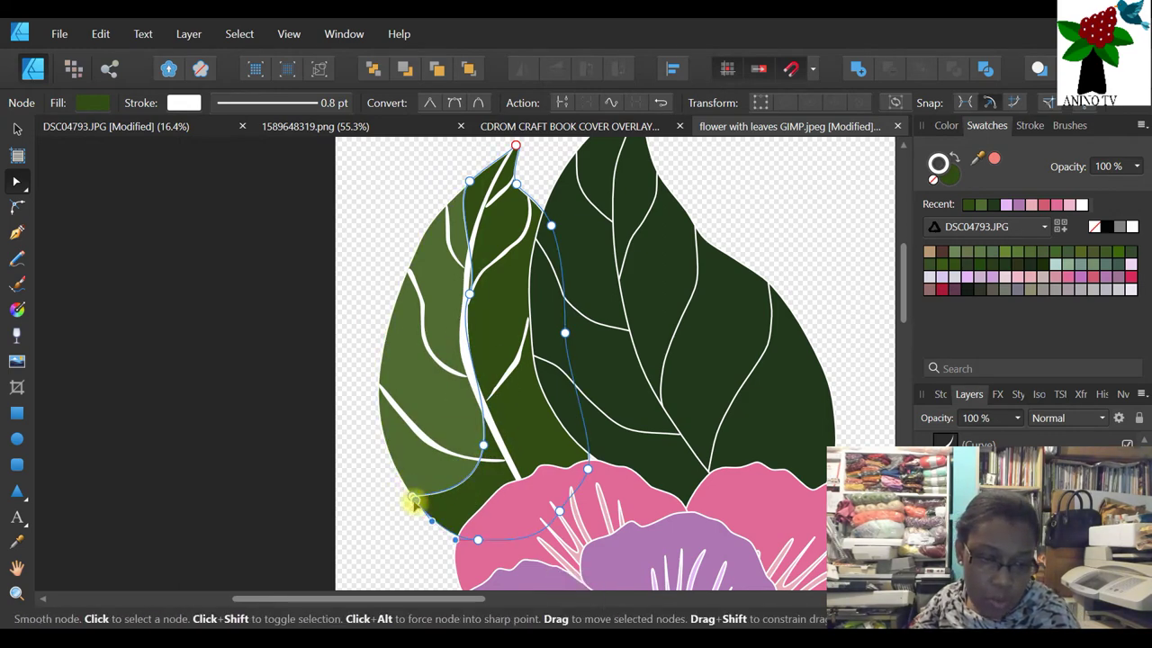
key("Delete")
left_click(432, 520)
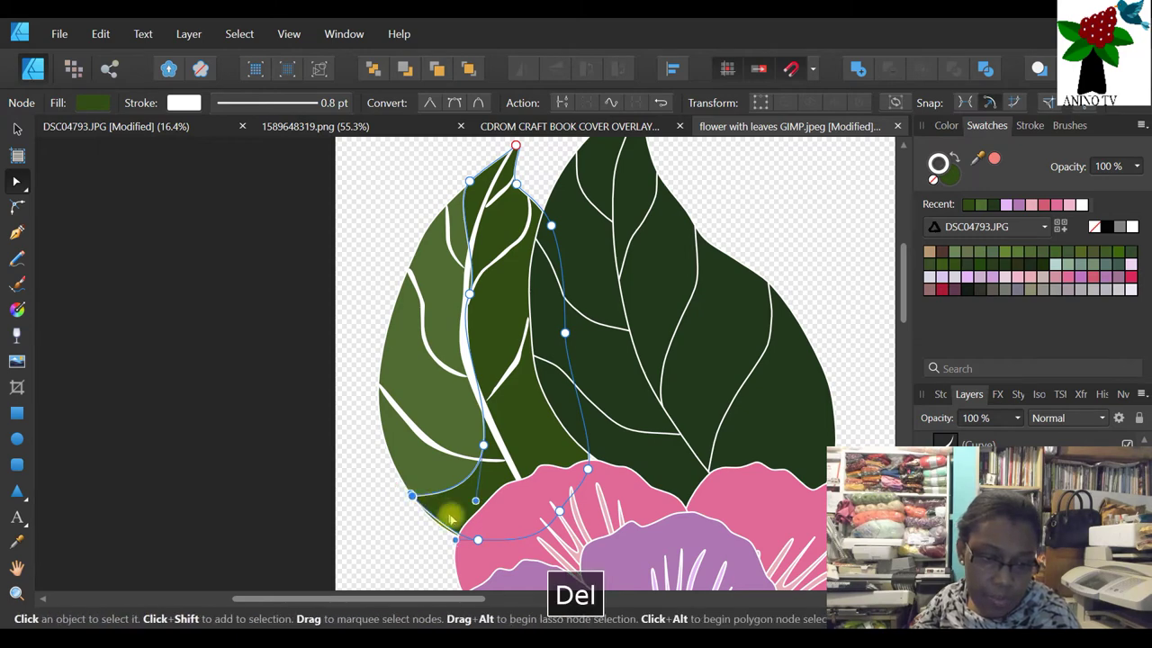
key("Delete")
- Drag the tonal shape's remaining nodes so its edge follows the leaf's white midrib
left_click_drag(477, 536, 569, 532)
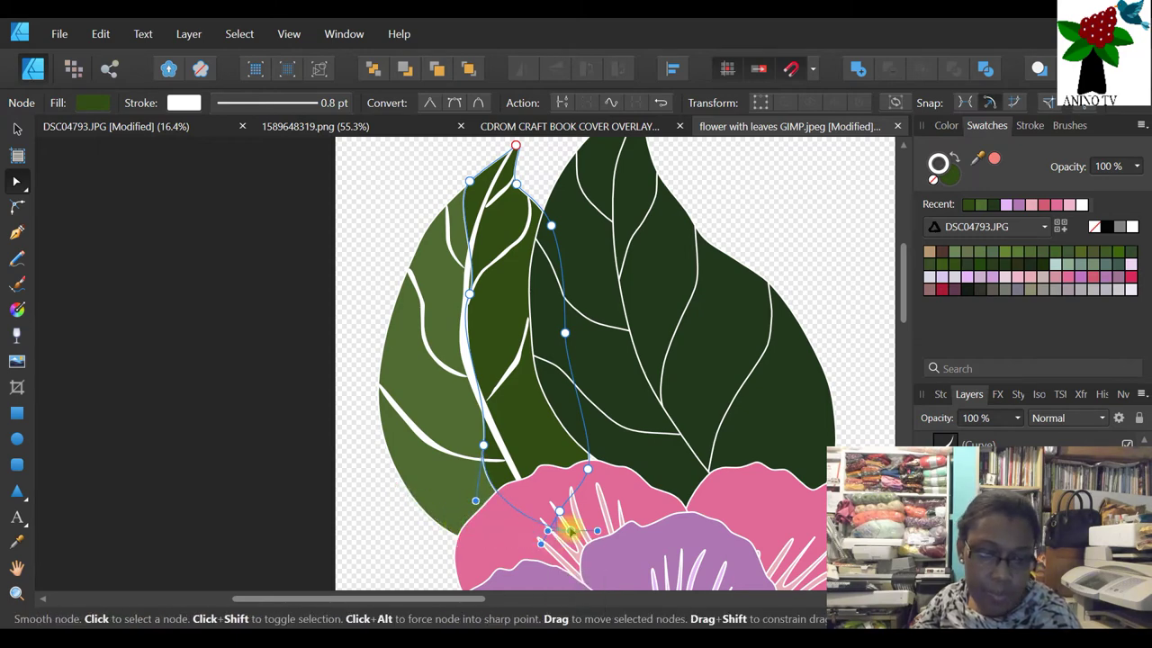
mouse_move(483, 445)
left_mouse_down()
mouse_move(514, 461)
mouse_move(489, 431)
left_mouse_up()
mouse_move(483, 386)
left_mouse_down()
mouse_move(461, 376)
mouse_move(471, 386)
left_mouse_up()
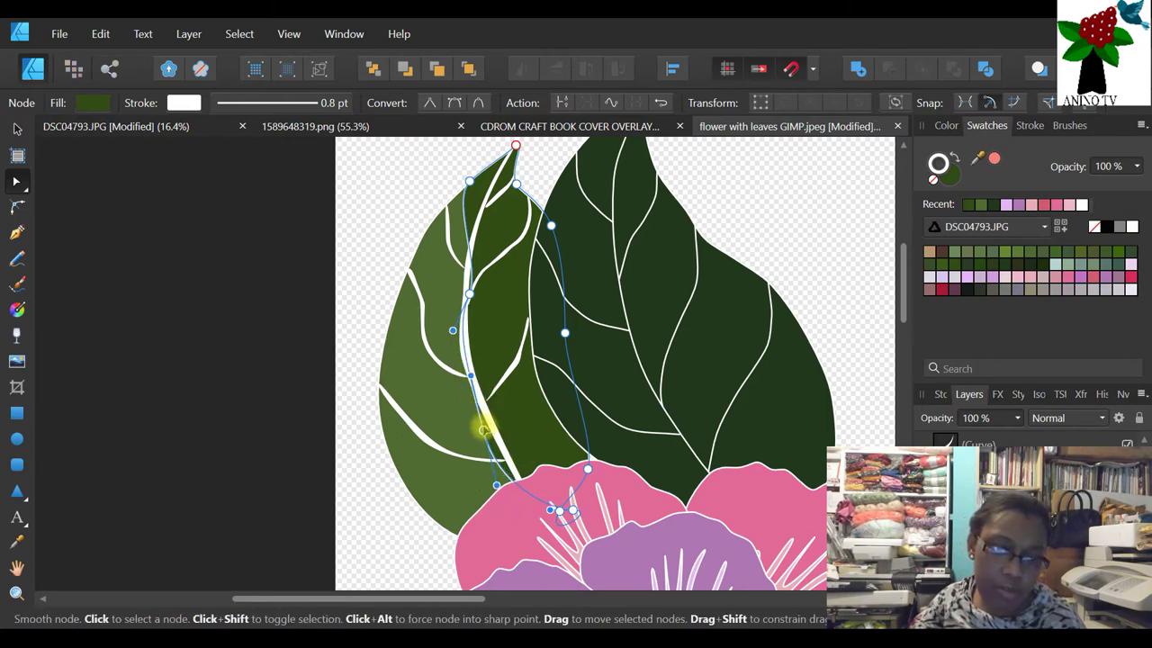
left_click_drag(484, 430, 499, 433)
scroll(527, 301, "up", 2)
left_click(340, 240)
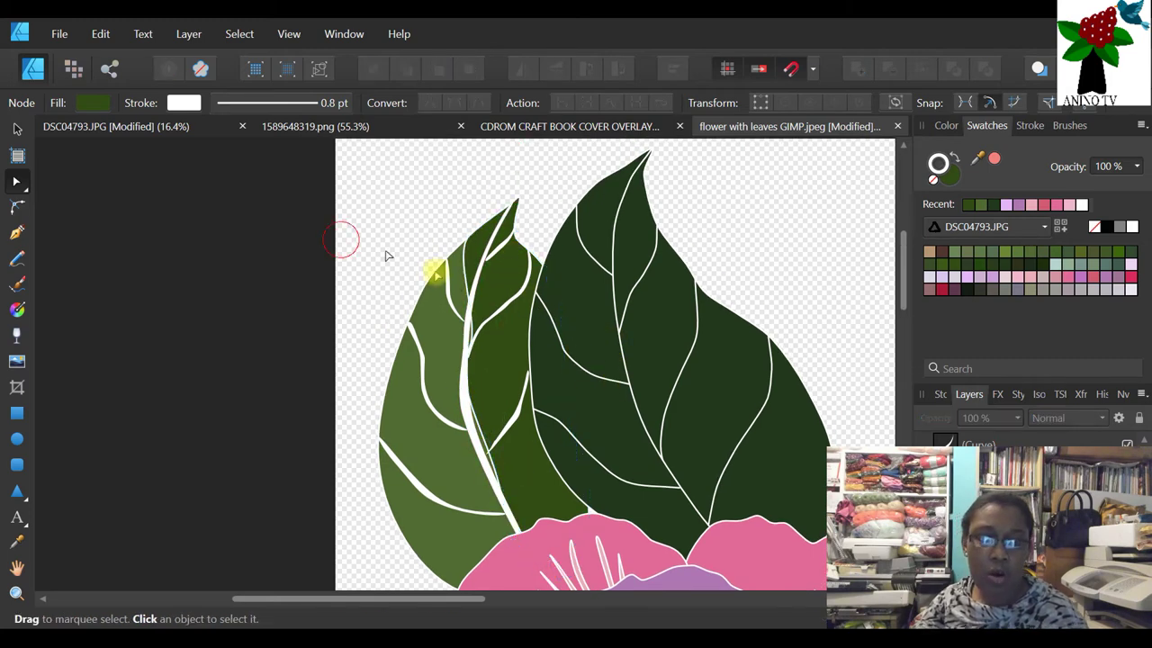
scroll(569, 342, "down", 3)
scroll(569, 342, "down", 1)
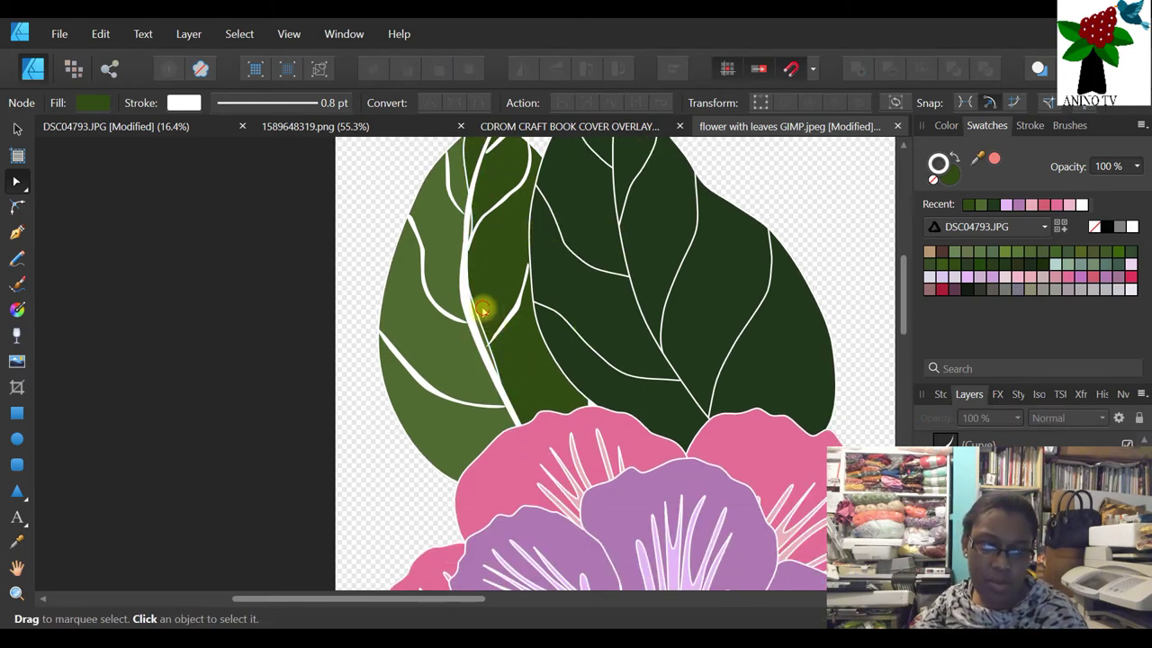
- Refine the darker shading shape's nodes along the midrib and delete its extra node near the flower
left_click(483, 310)
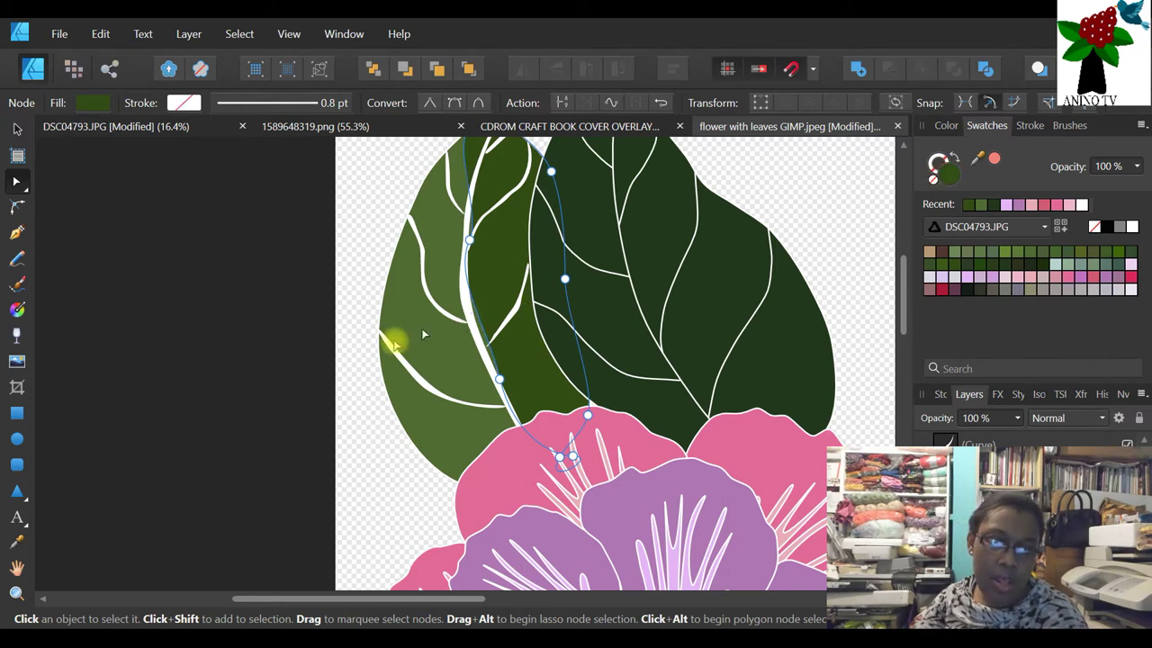
scroll(374, 360, "up", 1)
left_click(398, 201)
left_click(504, 331)
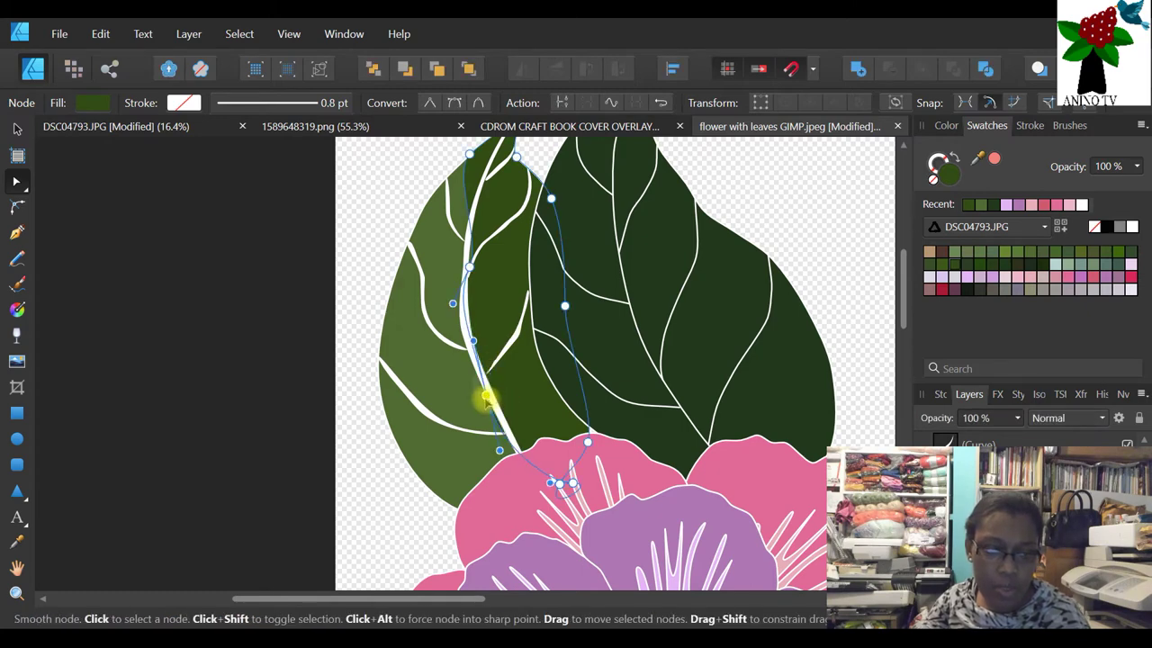
left_click_drag(484, 394, 494, 394)
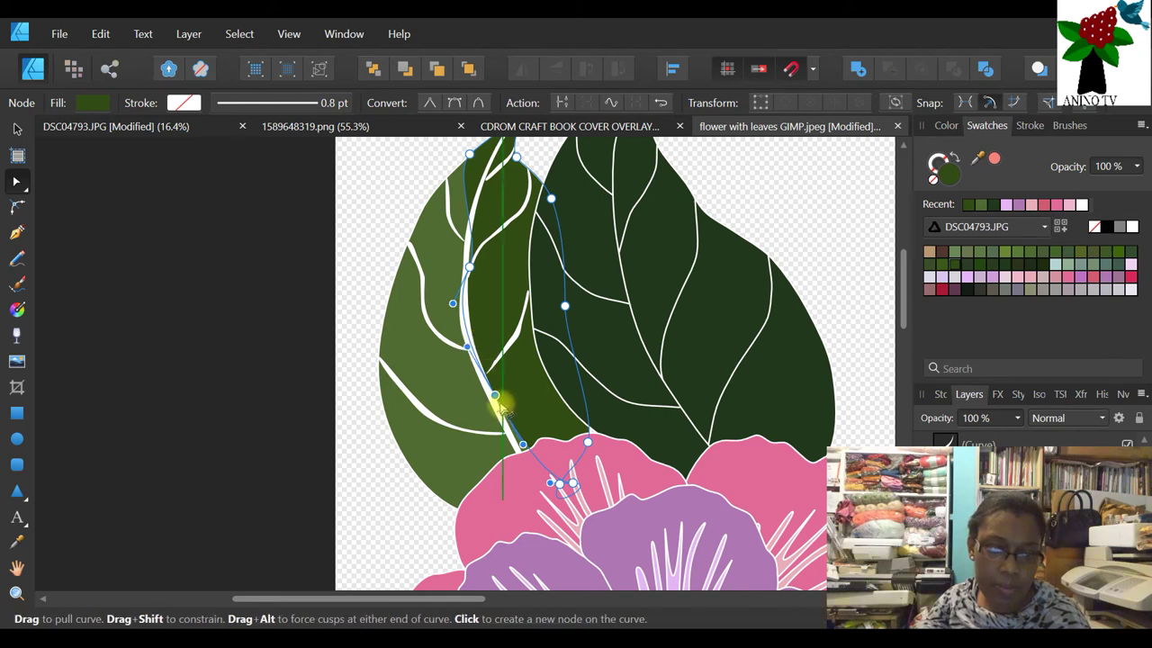
left_click_drag(495, 396, 500, 422)
left_click(557, 485)
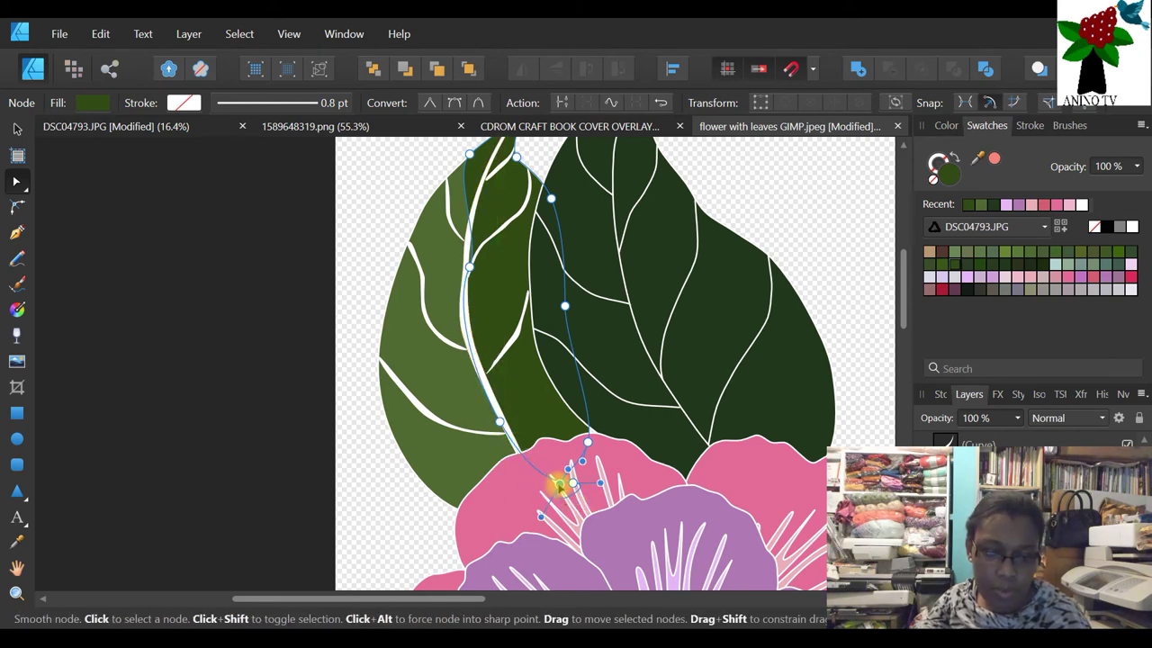
key("Delete")
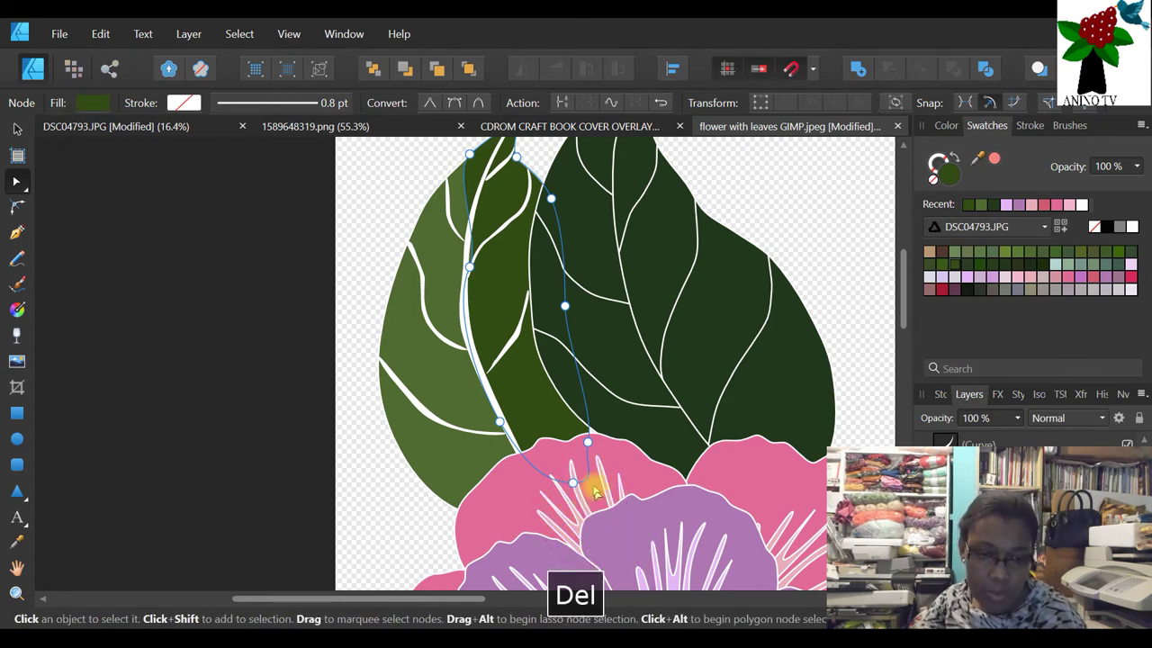
- Preview the two-tone leaf shading and zoom out to 50%
scroll(409, 374, "up", 2)
left_click(291, 305)
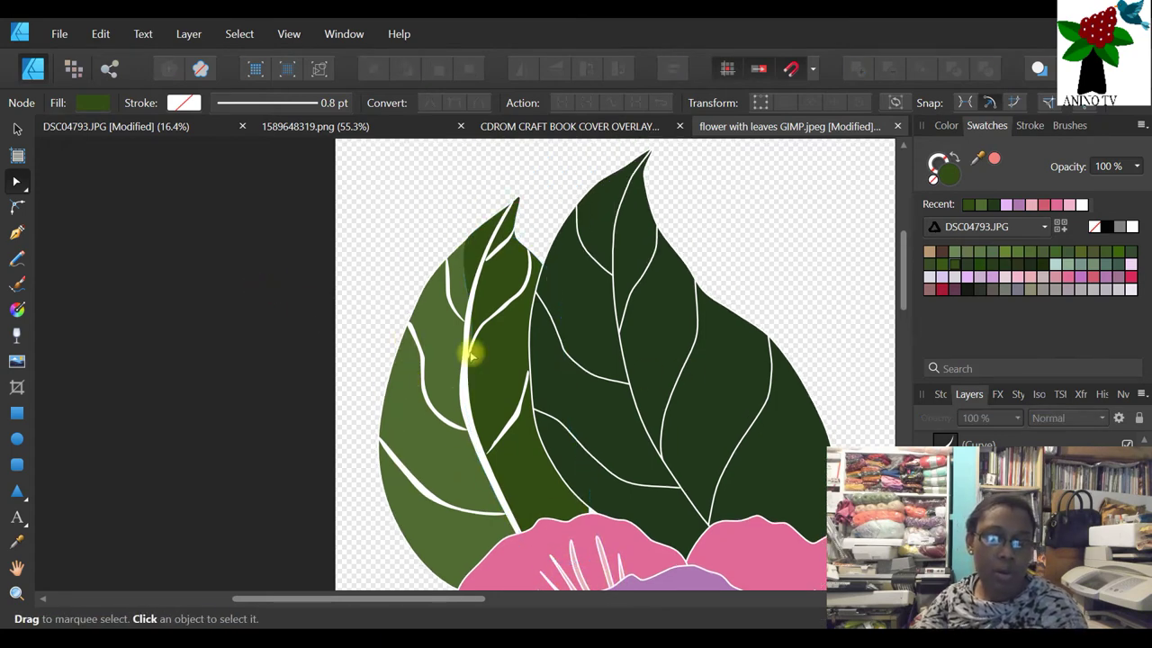
scroll(471, 347, "down", 3)
left_click(16, 593)
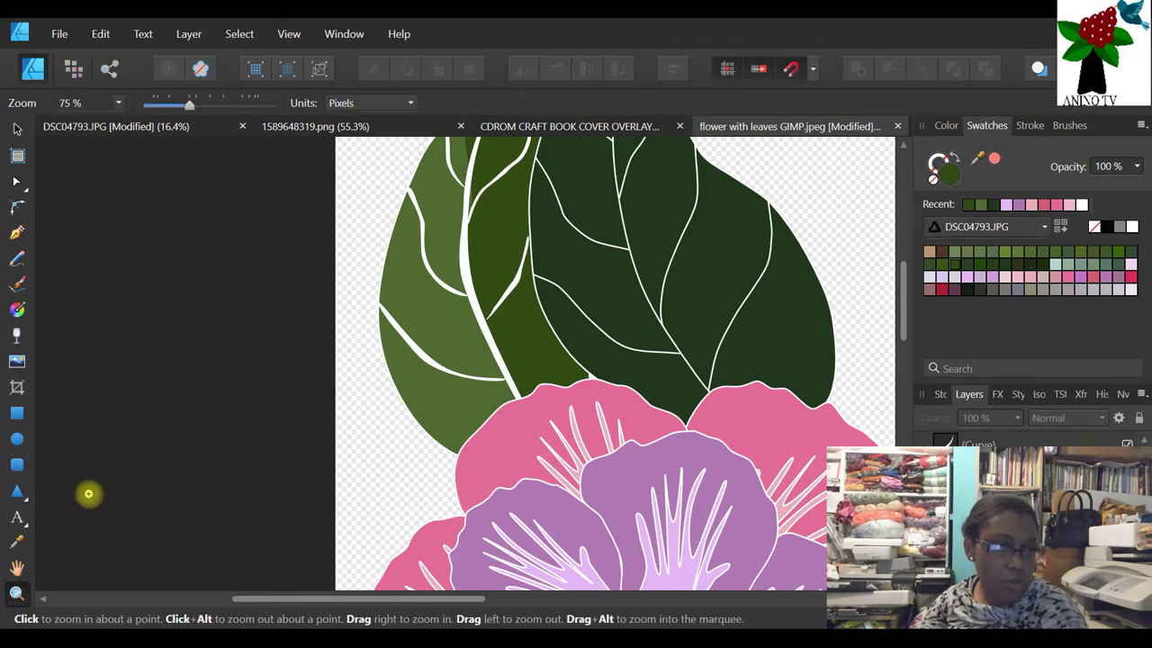
left_click_drag(187, 105, 168, 105)
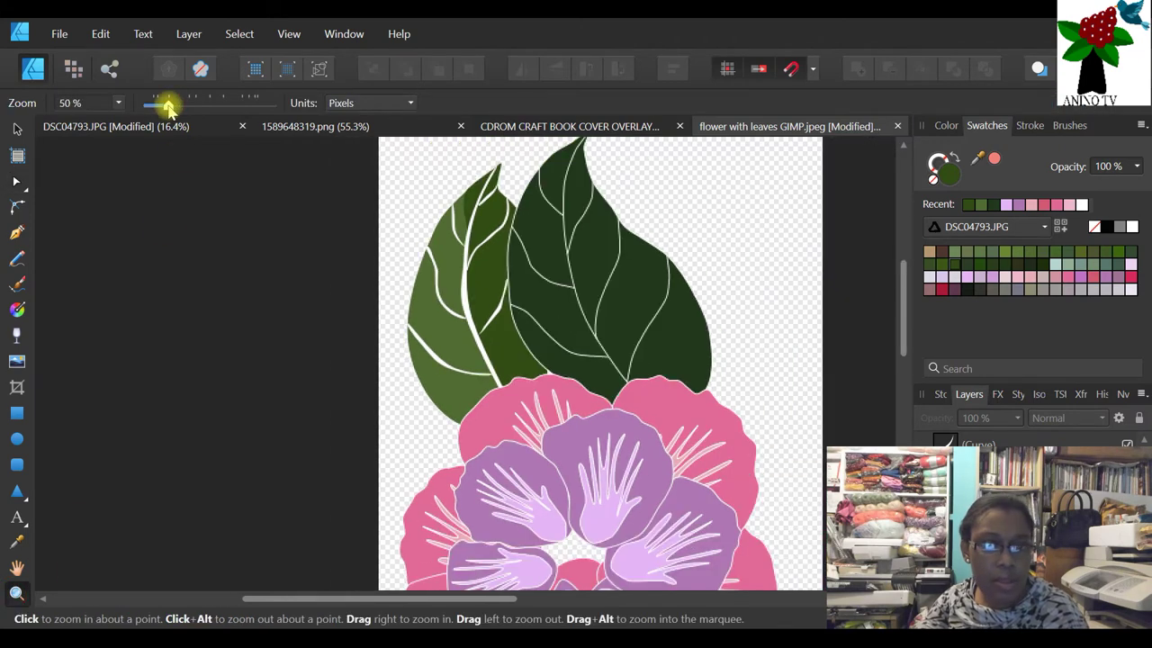
- Draw a tall ellipse above the left leaf and convert it to curves
scroll(524, 300, "up", 2)
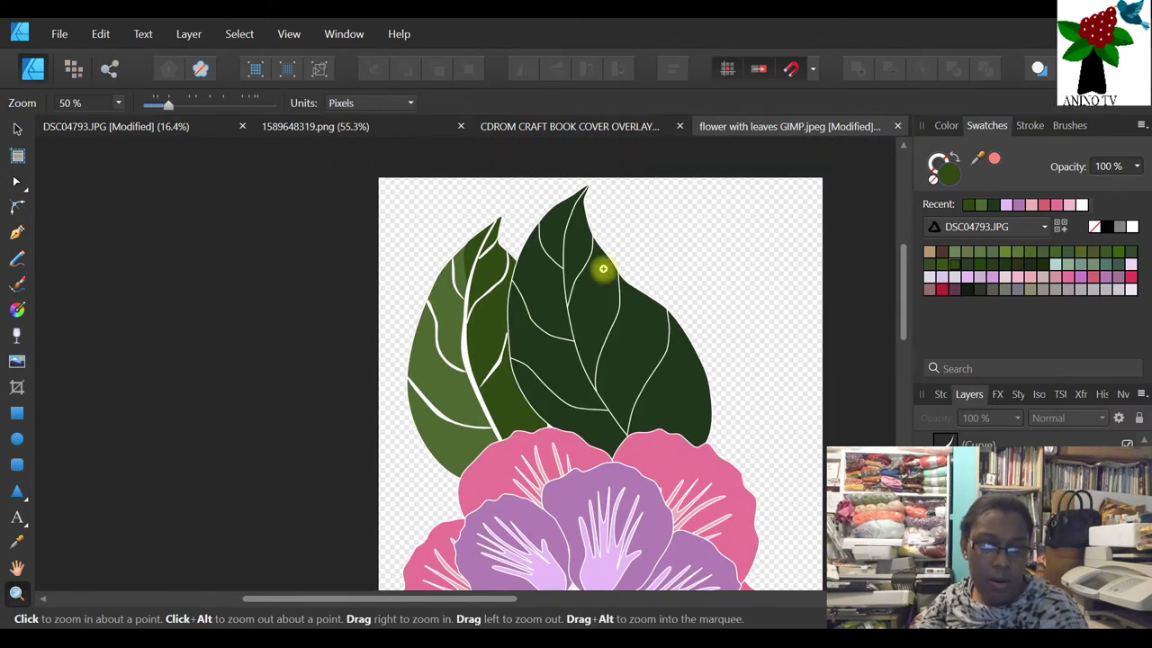
left_click(16, 129)
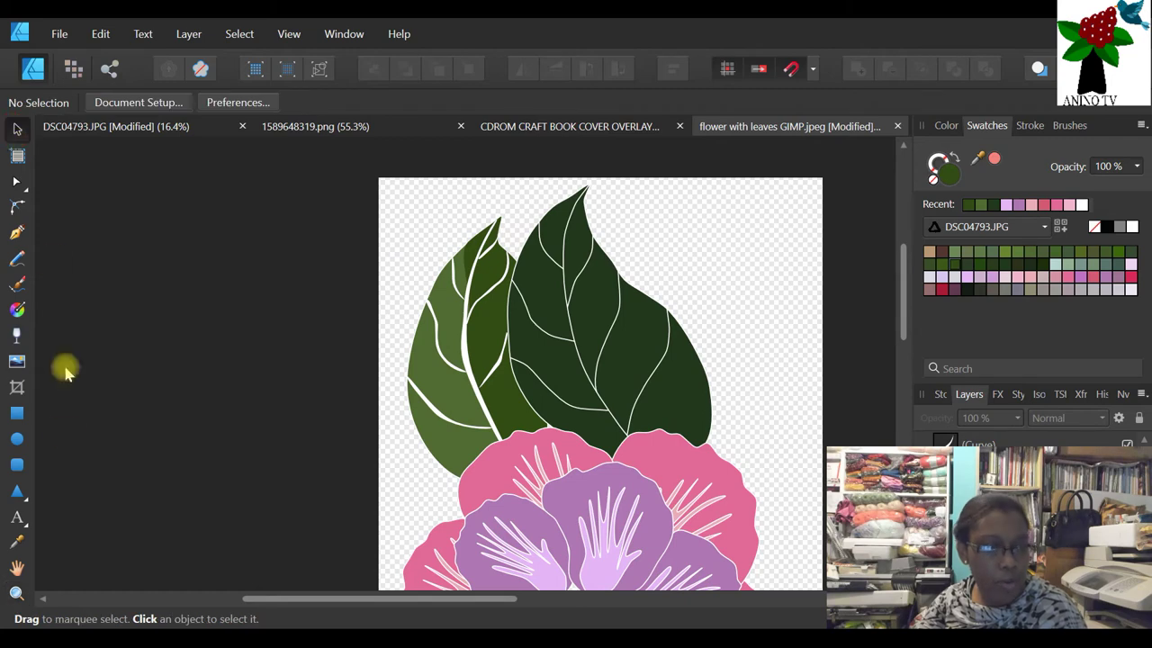
left_click(20, 444)
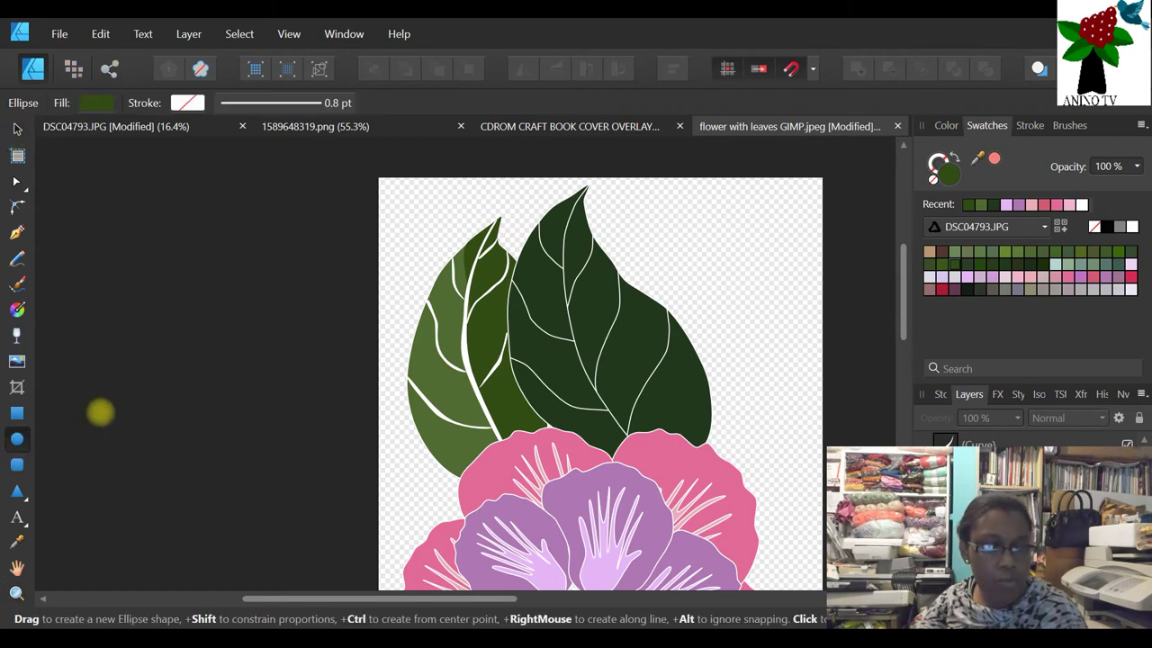
left_click(20, 450)
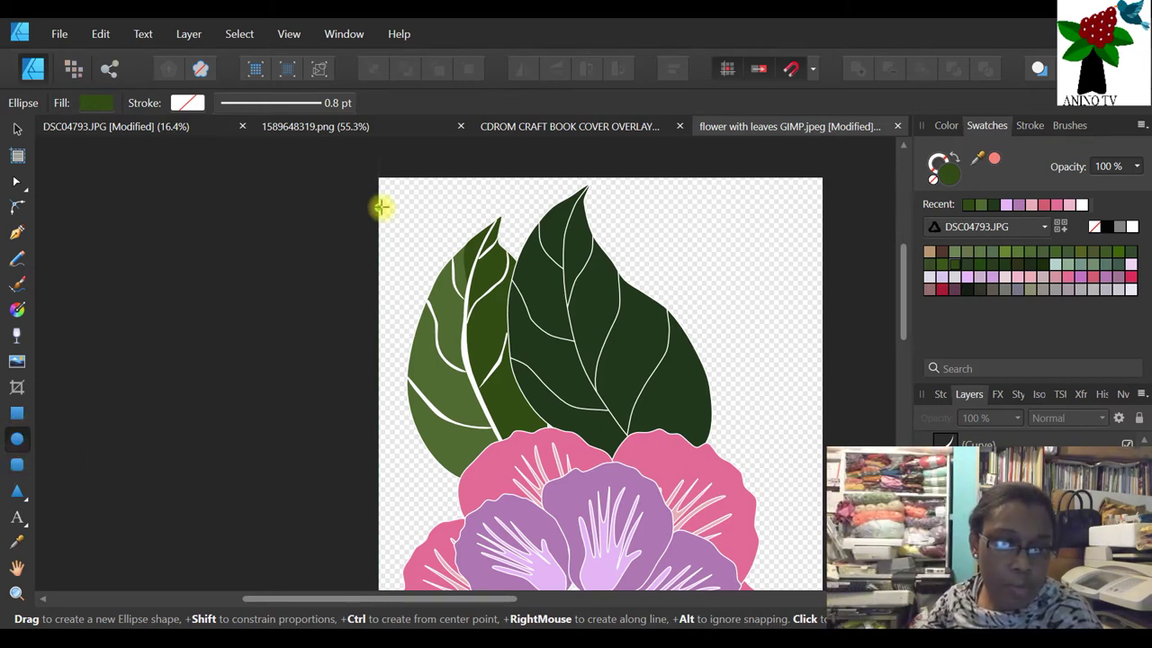
left_click_drag(397, 210, 417, 278)
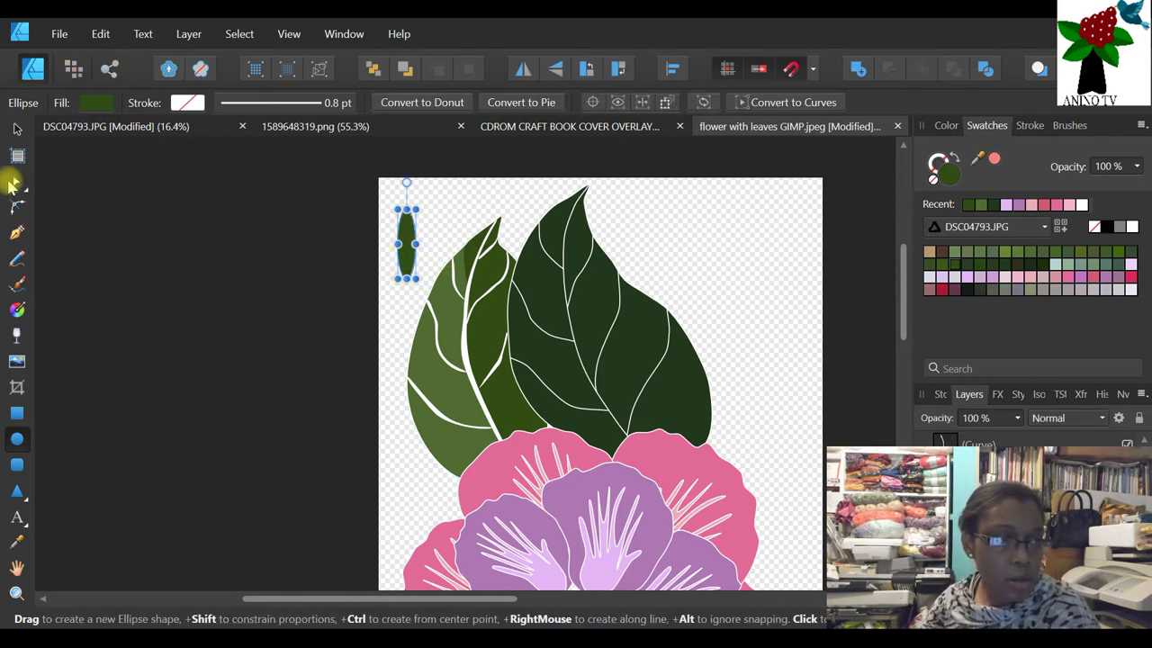
left_click(773, 102)
- Bend the ellipse's nodes into a thin, tapering S-curved sliver
left_click(18, 180)
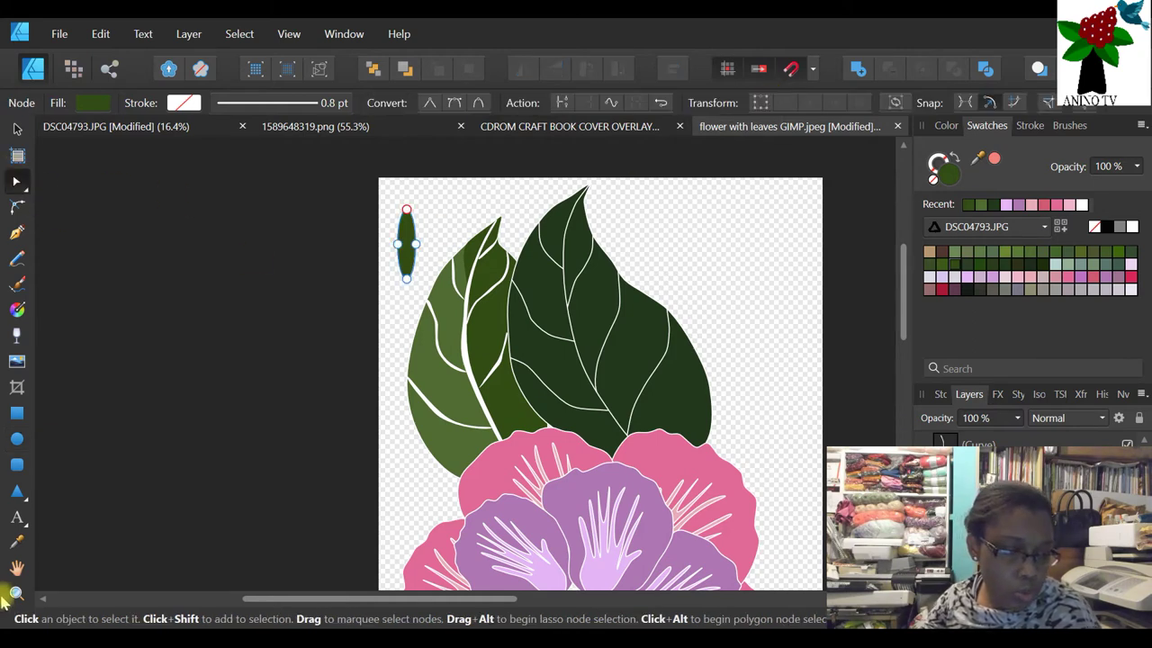
left_click(19, 597)
left_click(399, 207)
left_click(398, 207)
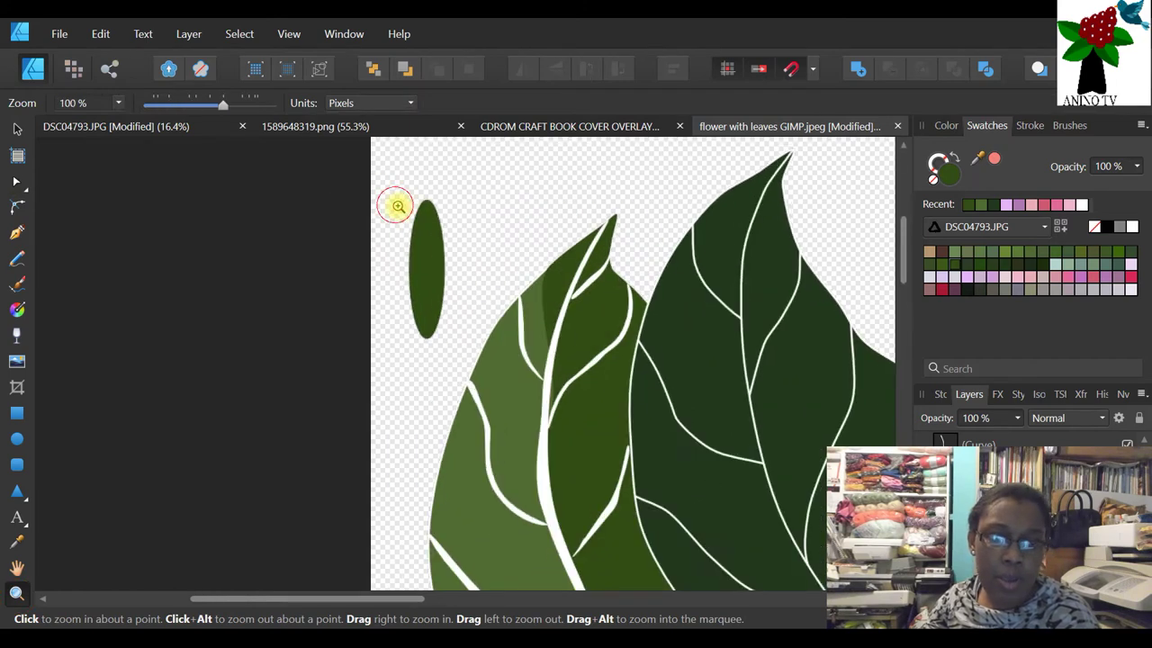
left_click(407, 207)
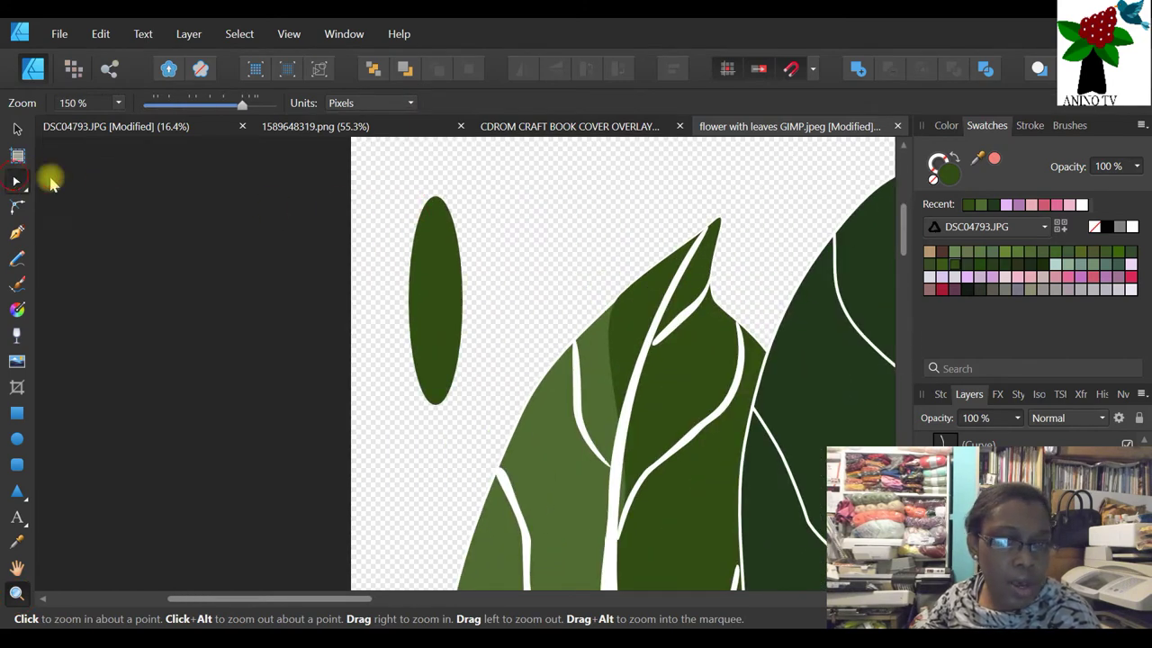
left_click(16, 180)
left_click_drag(435, 196, 486, 205)
left_click_drag(462, 299, 438, 301)
left_click_drag(435, 404, 381, 393)
left_click(483, 347)
left_click(432, 291)
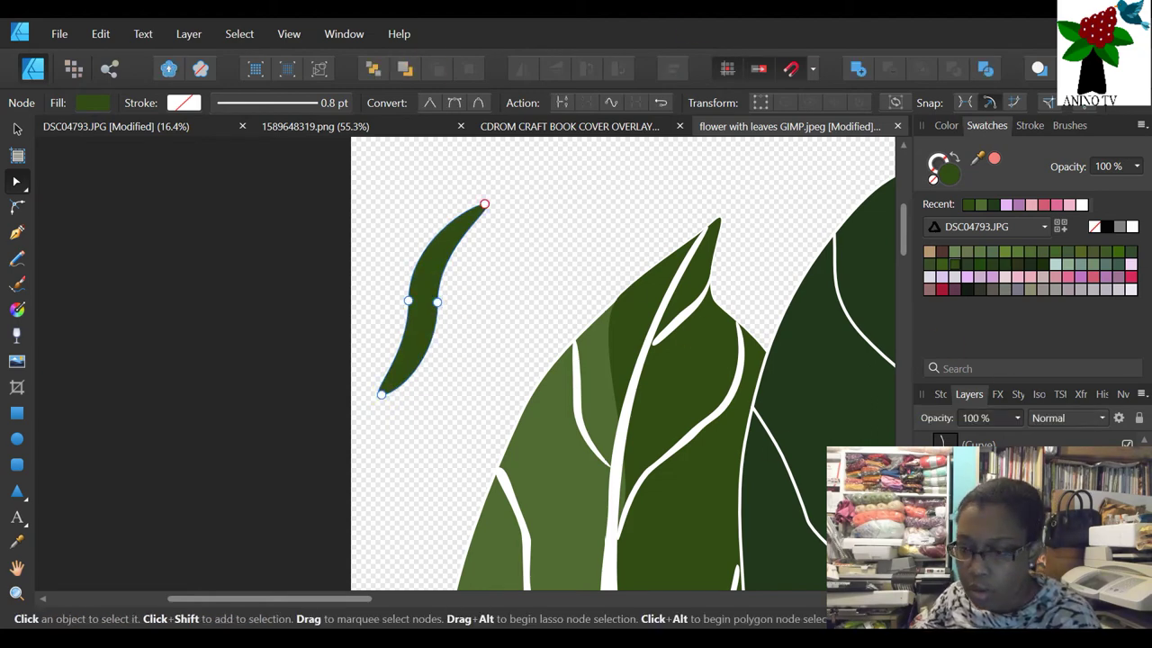
- Duplicate the sliver, fill the copy darker green and reshape its left edge
right_click(979, 441)
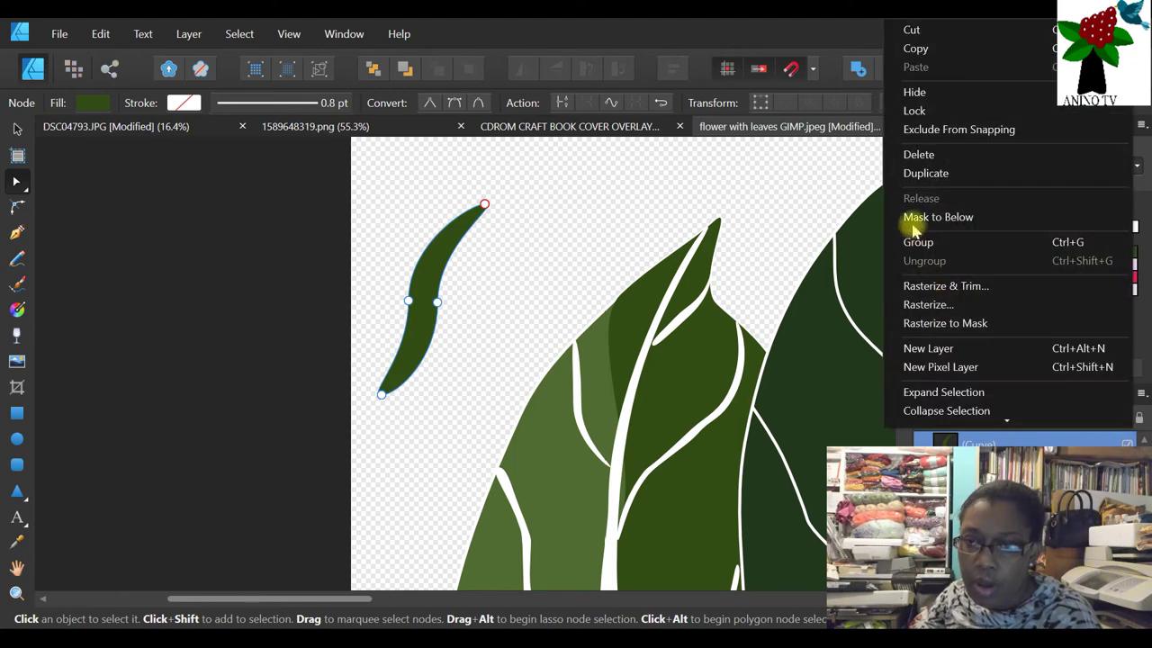
left_click(959, 175)
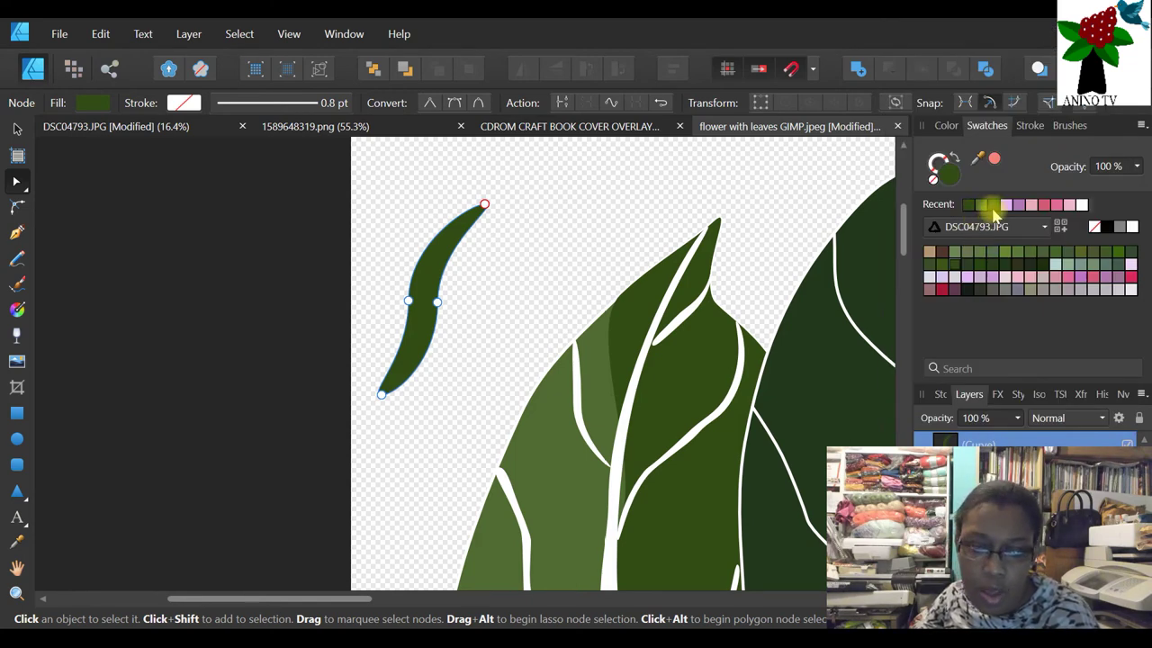
left_click(989, 205)
left_click(408, 306)
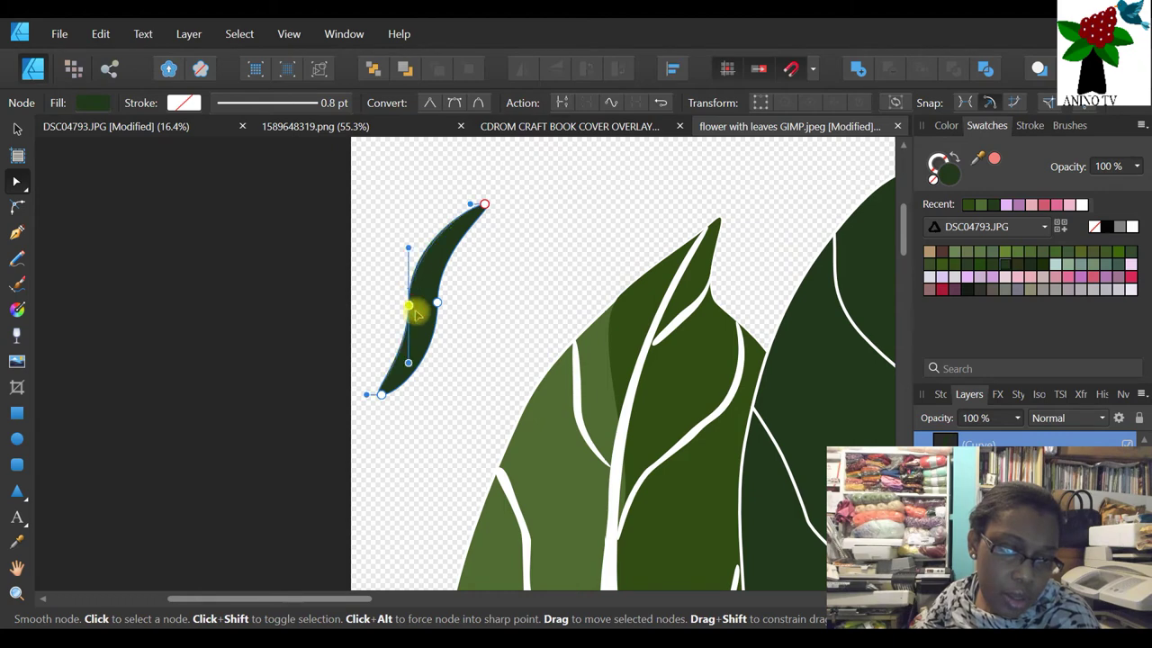
left_click_drag(409, 308, 421, 320)
left_click(506, 319)
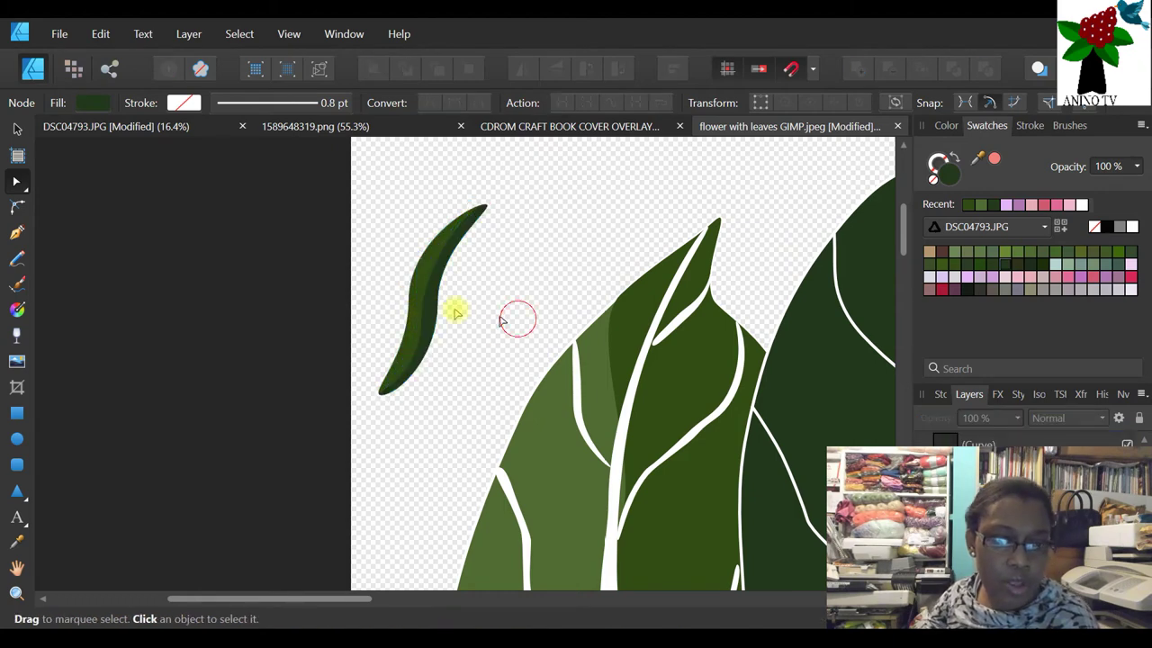
- Draw a narrow oval on the small leaf's upper half and fill it olive green
left_click(425, 289)
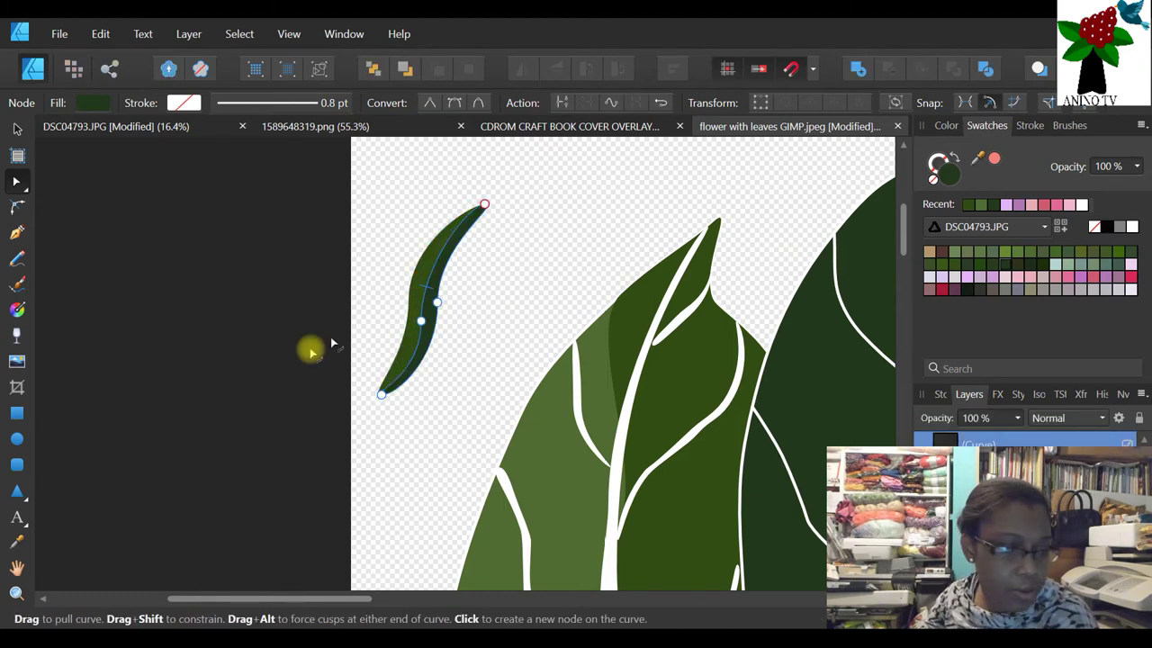
left_click(16, 438)
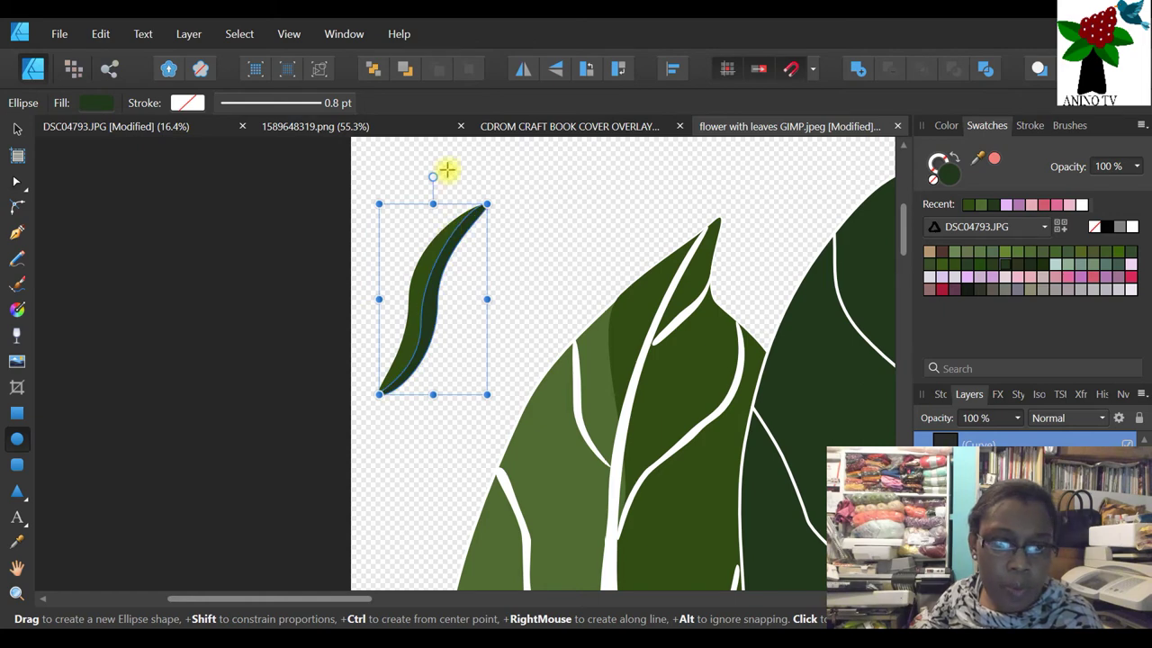
left_click_drag(404, 228, 432, 290)
left_click(16, 128)
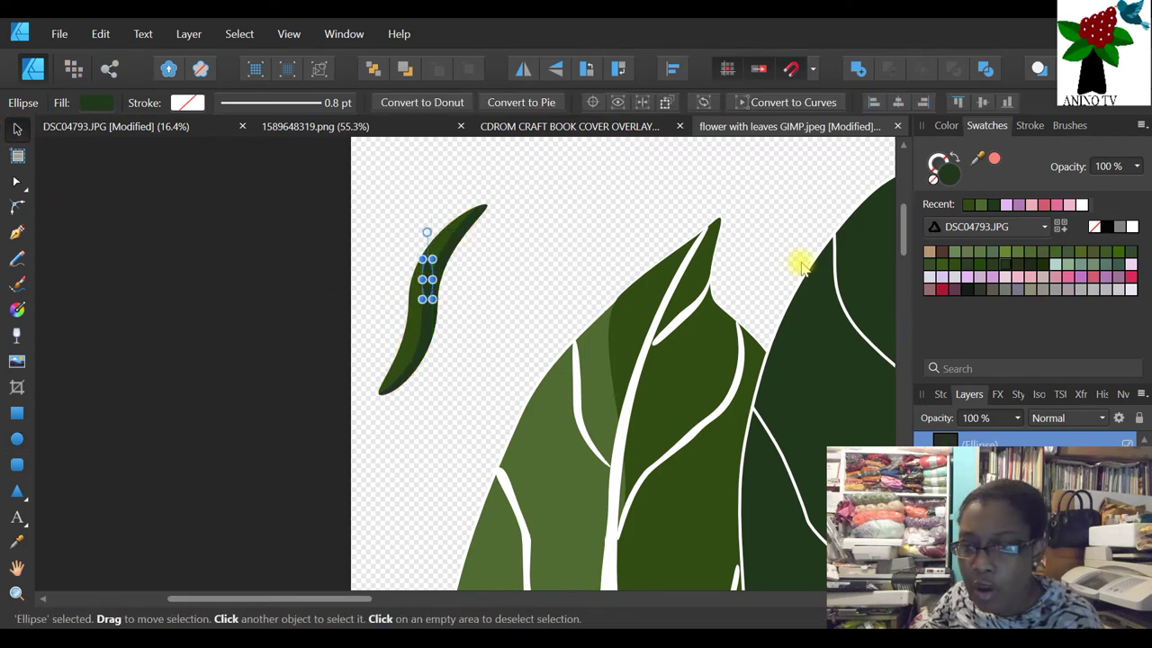
left_click(968, 253)
left_click(1085, 258)
left_click(516, 219)
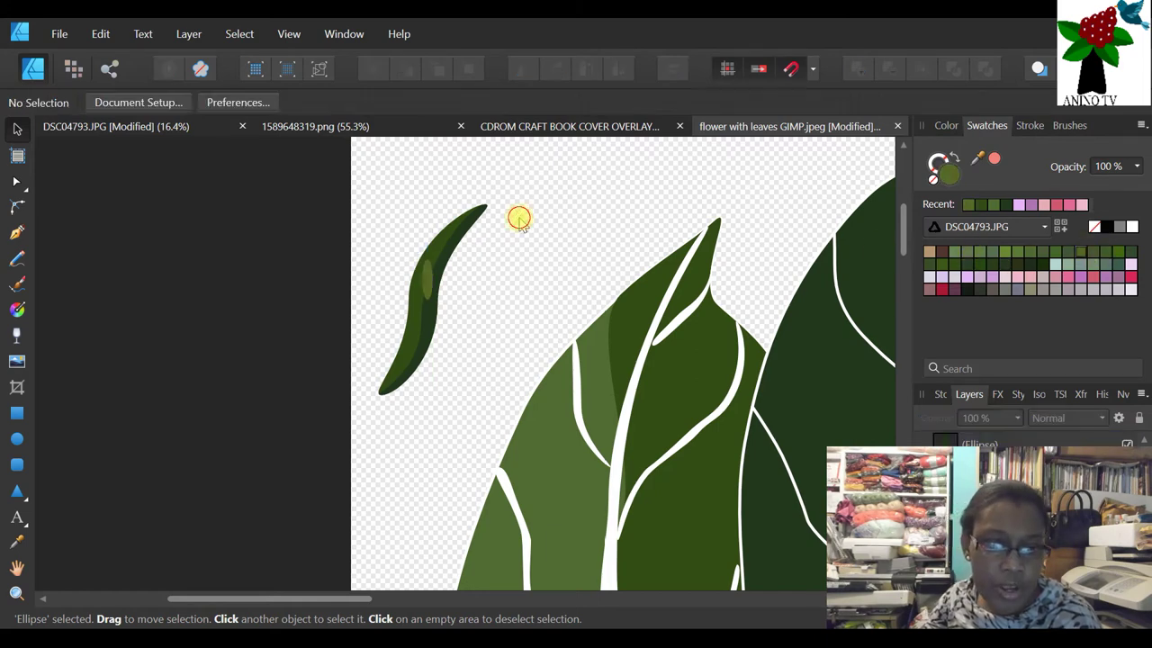
- Rotate the olive oval to follow the leaf, move it up and shorten it to half height
left_click(419, 278)
left_click_drag(427, 236, 457, 220)
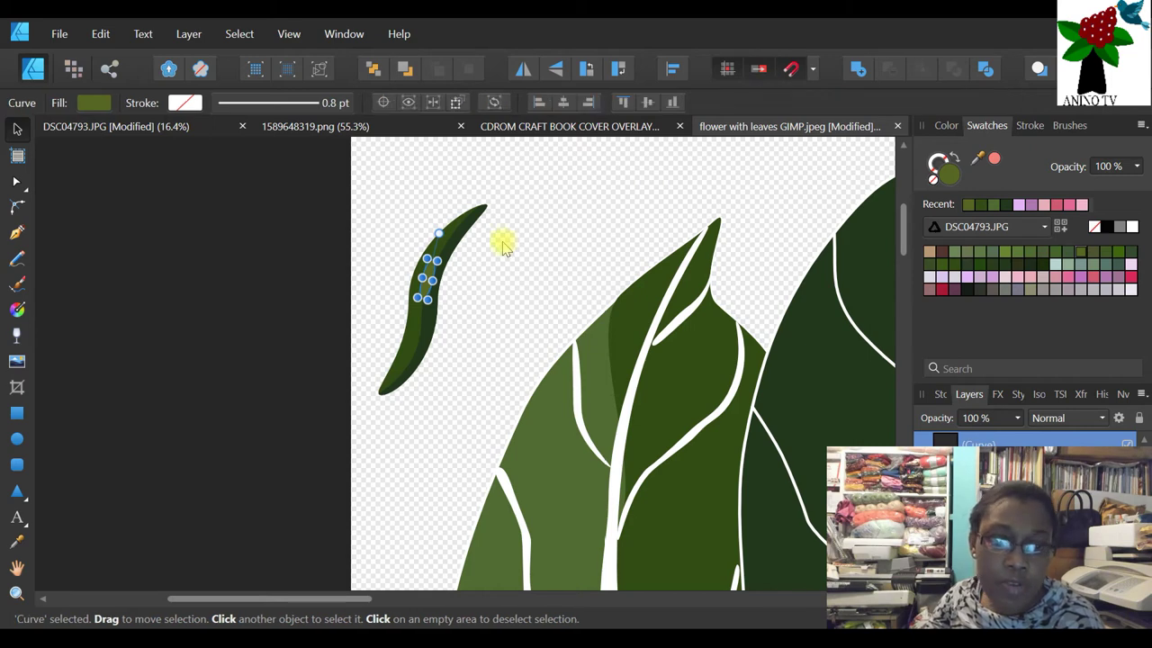
left_click_drag(429, 236, 428, 233)
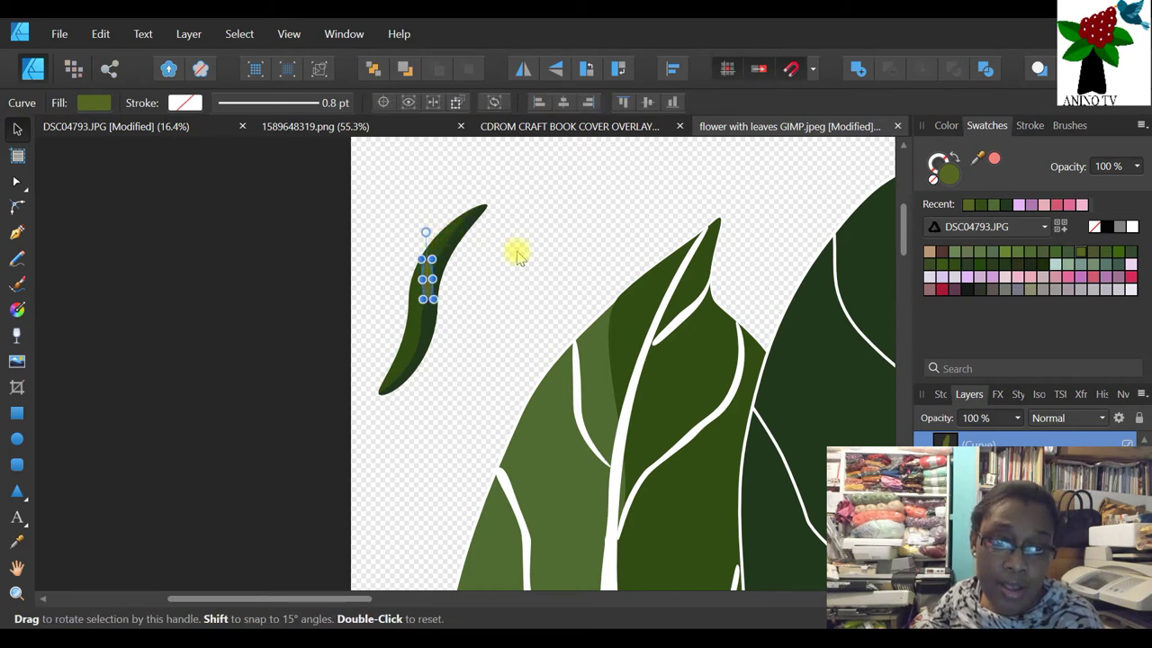
key("ctrl+d")
left_click_drag(428, 286, 441, 254)
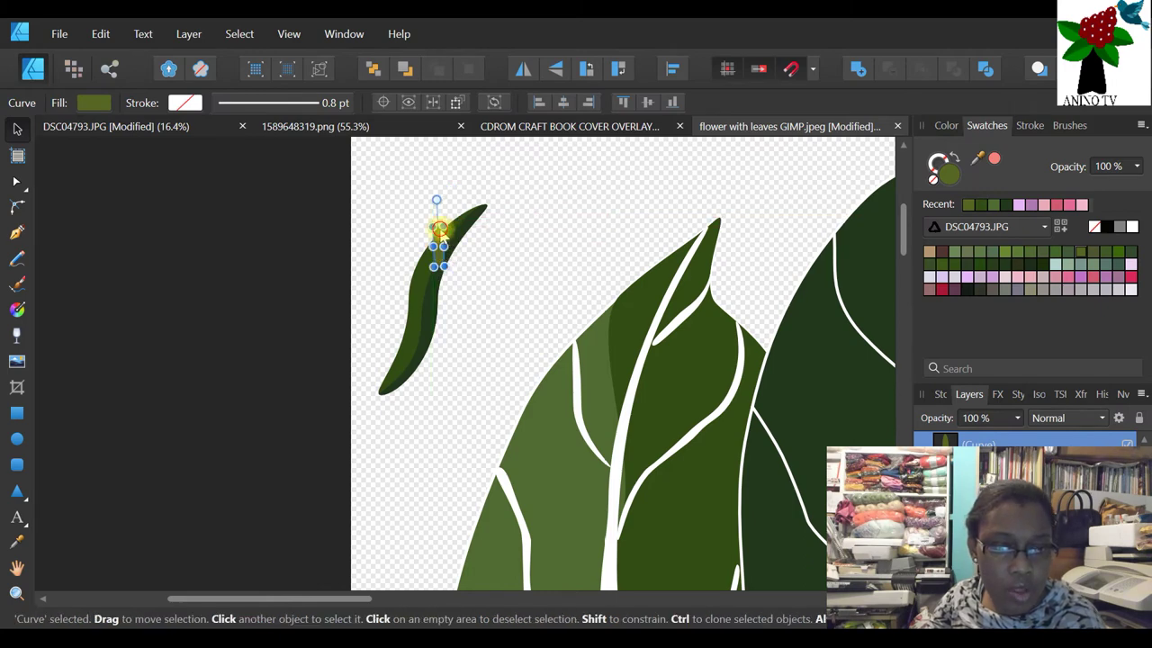
left_click_drag(440, 226, 441, 241)
left_click(603, 247)
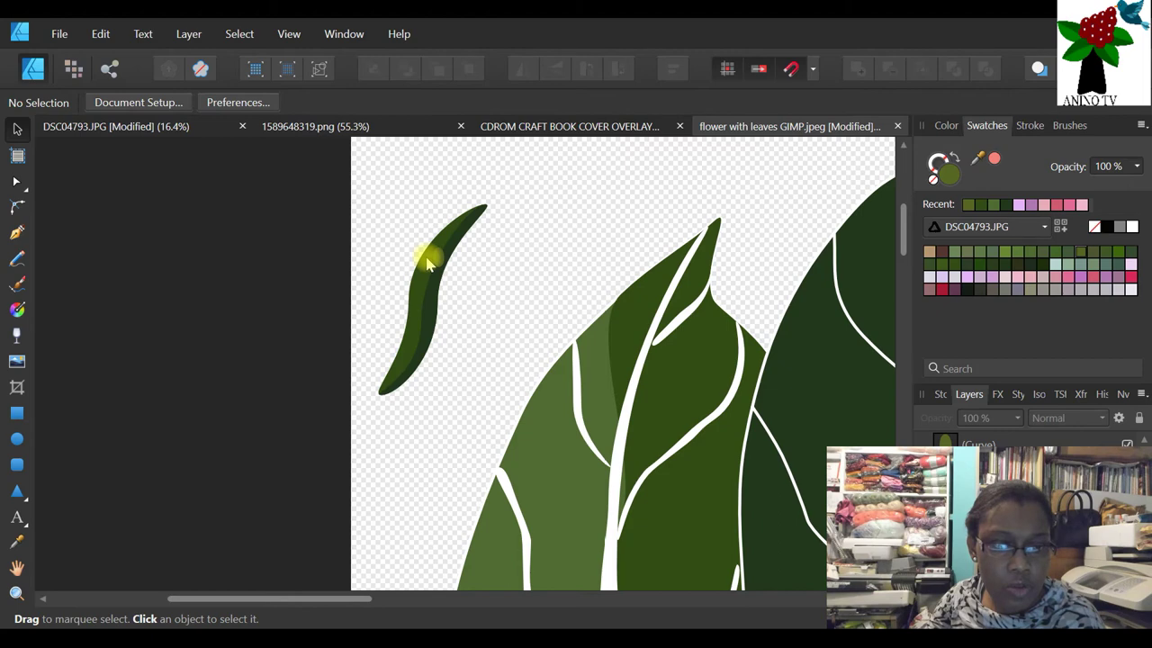
left_click(437, 267)
- Duplicate the oval onto the leaf's lower tip, then select and group all four small-leaf parts
right_click(1014, 442)
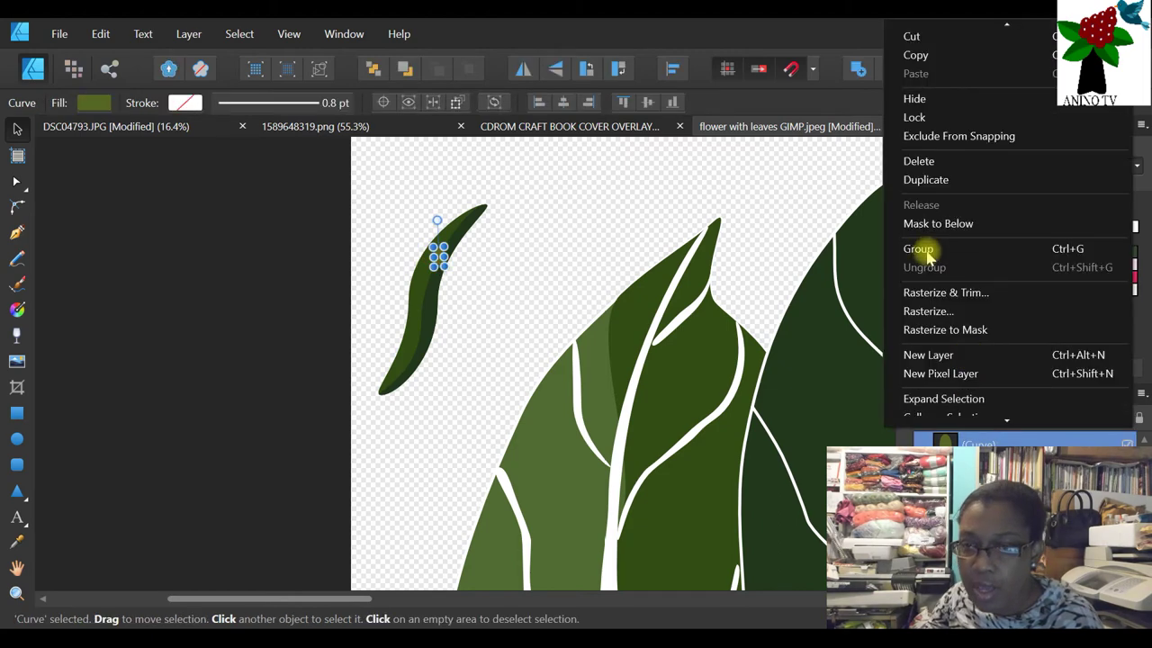
left_click(926, 179)
left_click_drag(438, 261, 407, 371)
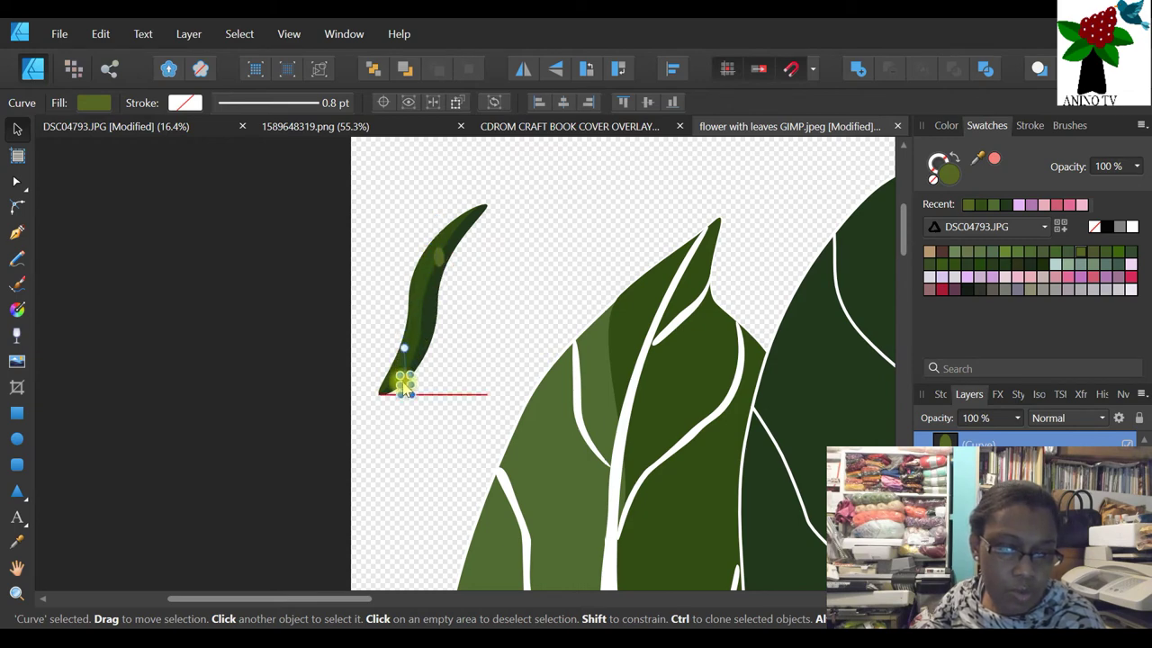
left_click_drag(409, 387, 427, 385)
left_click_drag(526, 168, 302, 461)
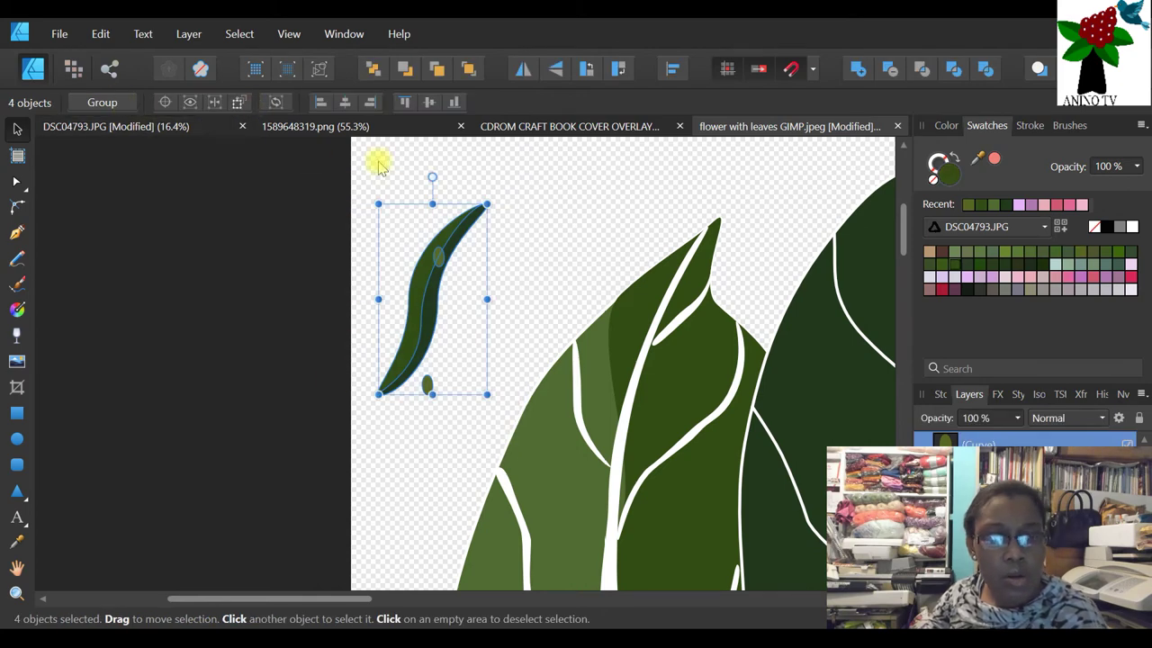
left_click(129, 102)
- Place the small leaf group on the lighter leaf, rotated about 40 degrees and shrunk
left_click_drag(414, 320, 609, 489)
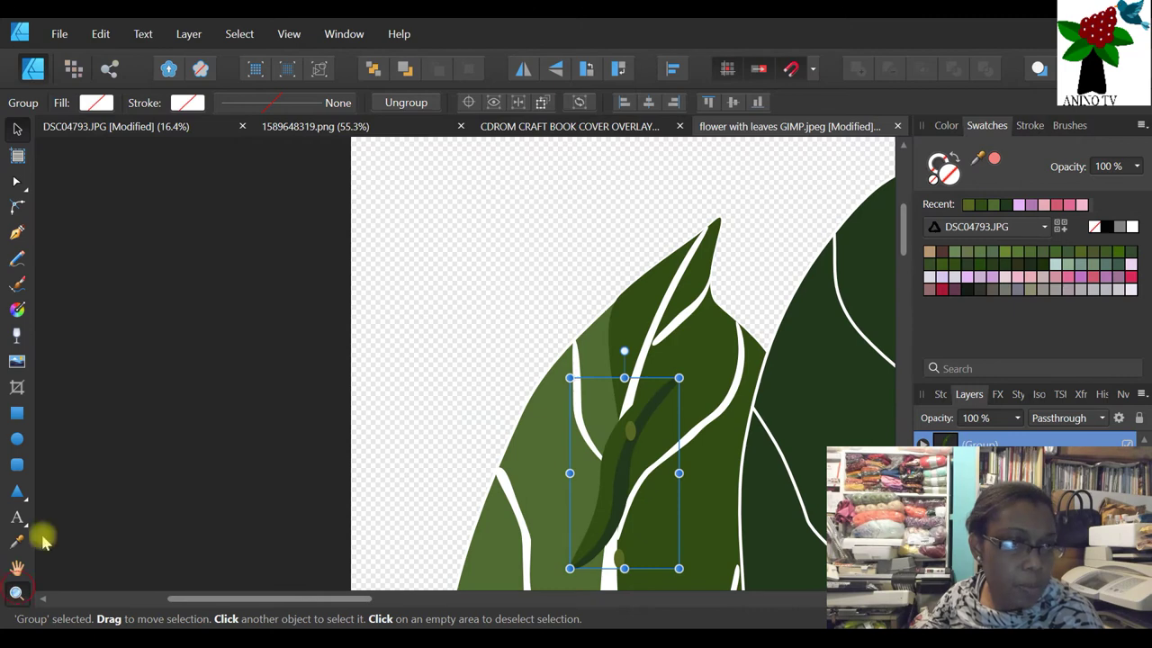
left_click(16, 593)
left_click(178, 106)
scroll(449, 444, "down", 2)
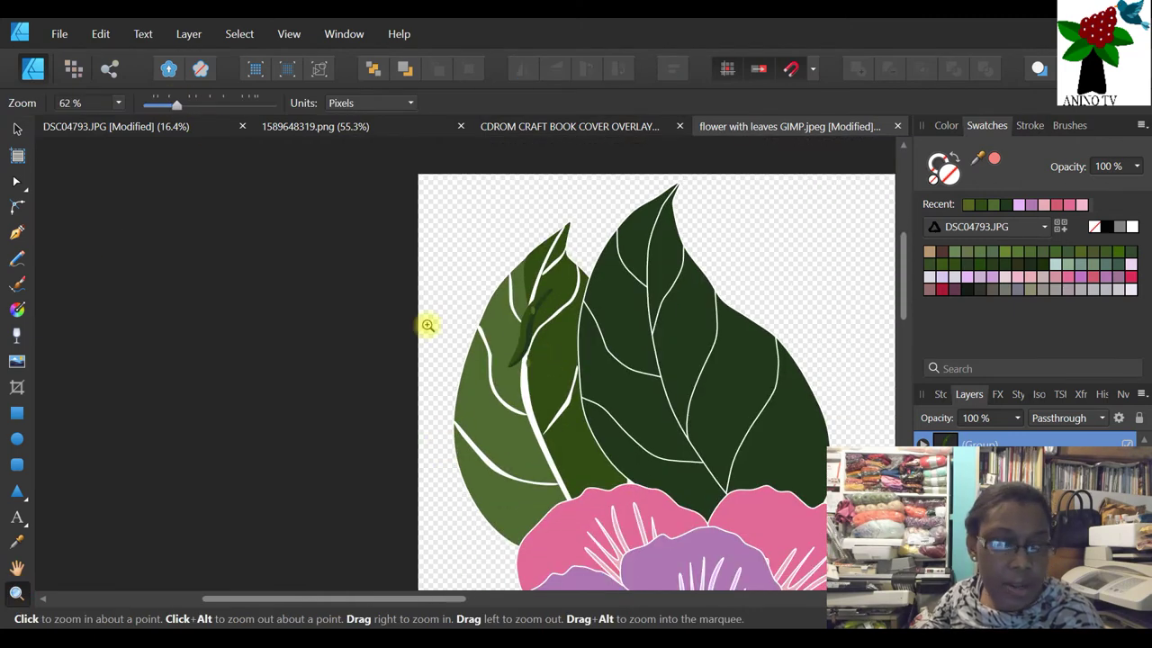
left_click(16, 128)
left_click(490, 338)
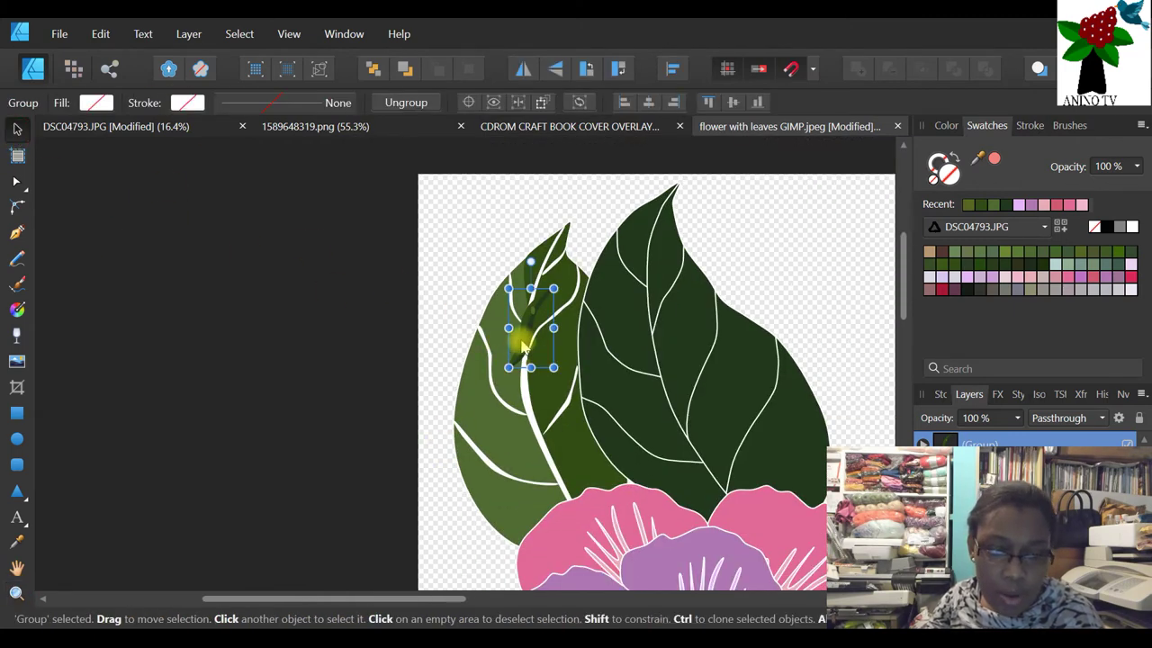
left_click_drag(522, 346, 497, 445)
left_click_drag(507, 385, 484, 462)
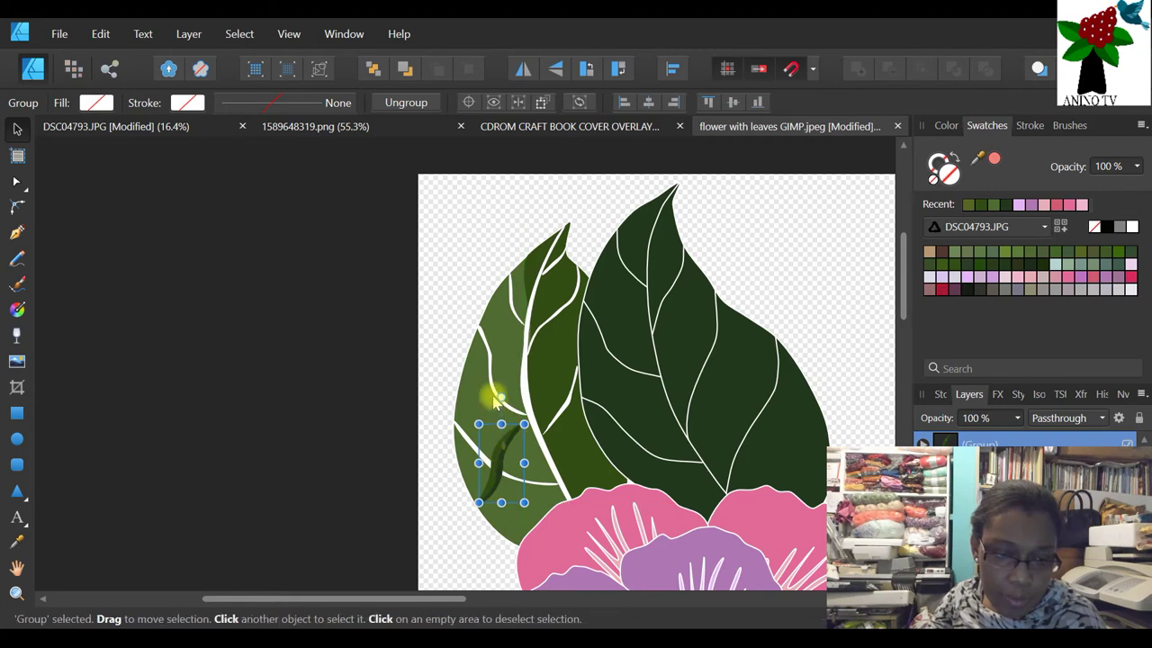
left_click_drag(495, 394, 437, 390)
left_click_drag(506, 483, 493, 433)
left_click_drag(477, 358, 484, 420)
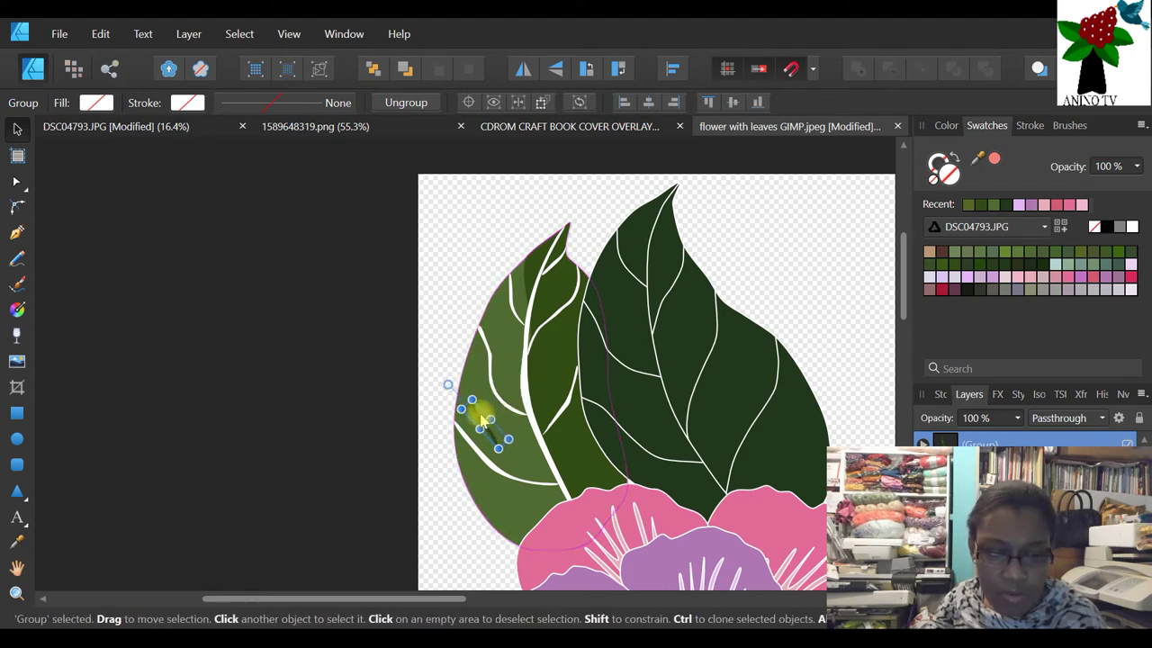
left_click(416, 314)
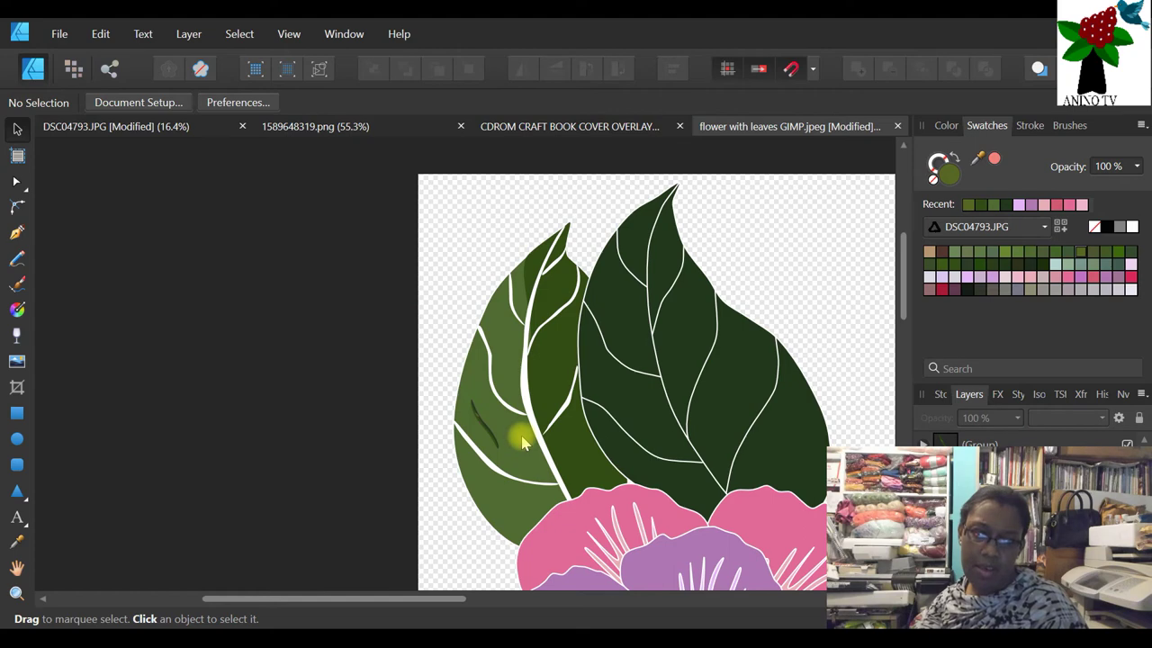
- Duplicate the group, move the copy up near the leaf's tip and rotate it to fit
left_click(494, 434)
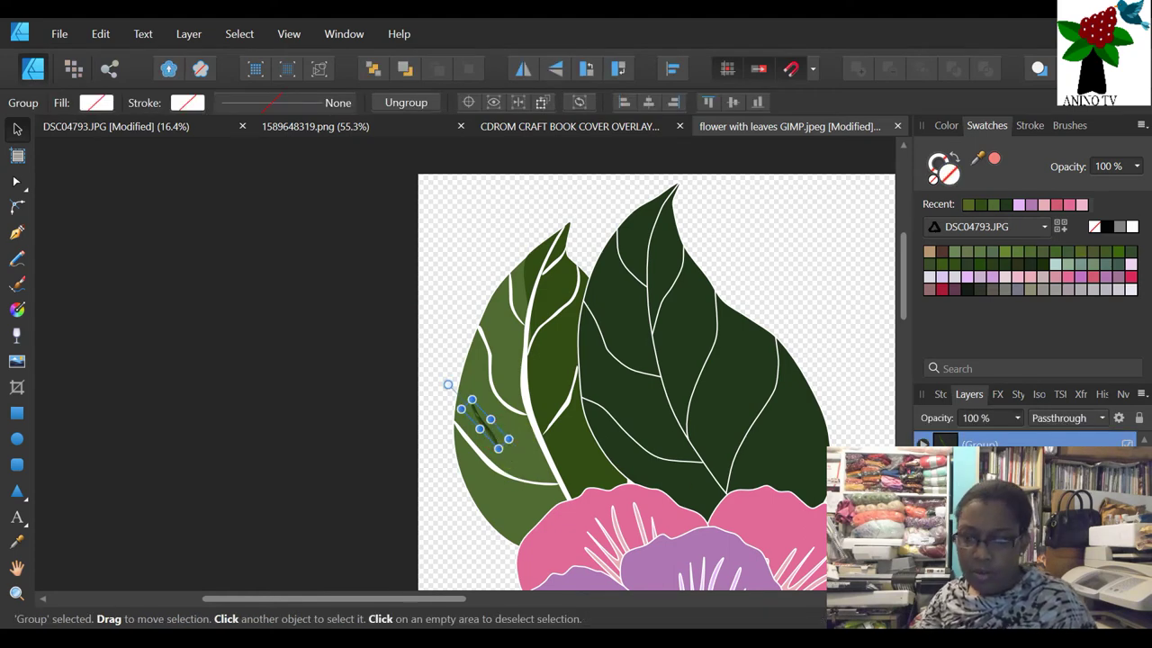
right_click(884, 428)
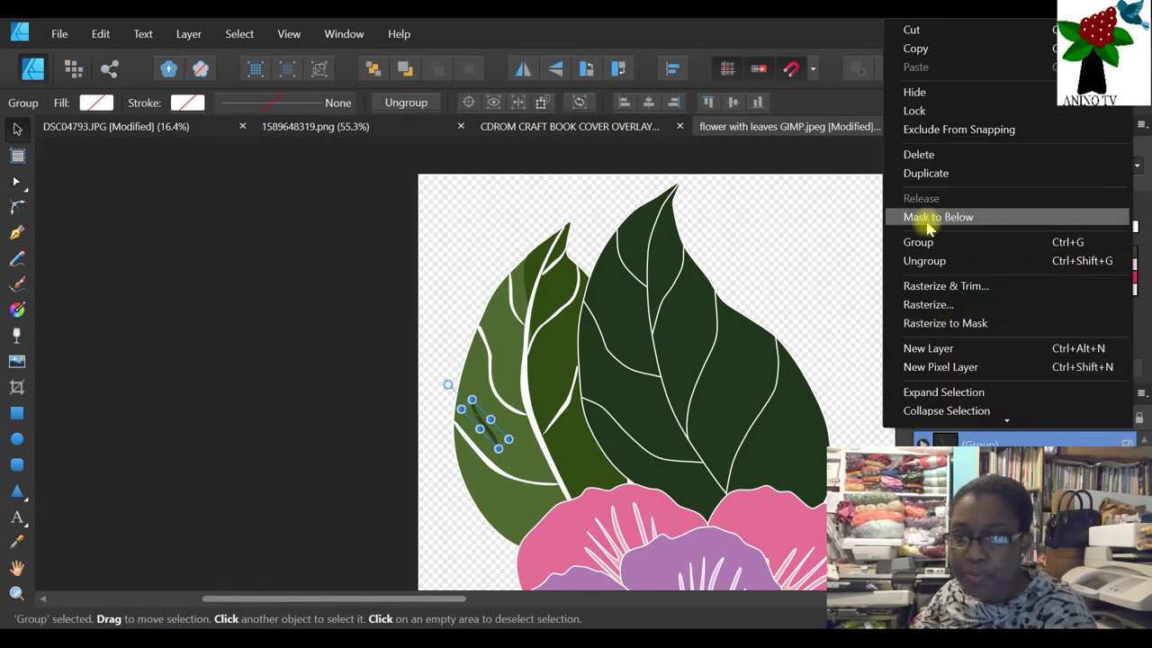
left_click(930, 171)
left_click_drag(471, 418, 508, 298)
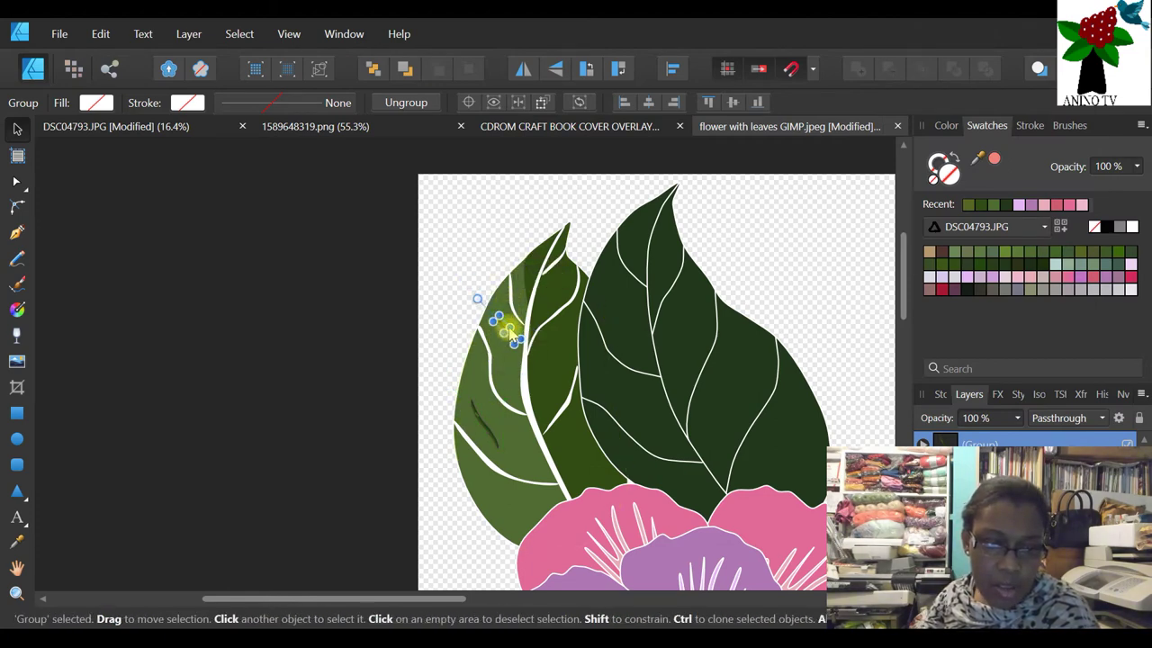
left_click_drag(477, 299, 618, 263)
- Nudge the copied vein group lower-left and recolour its curve a light grey-olive
left_click(17, 593)
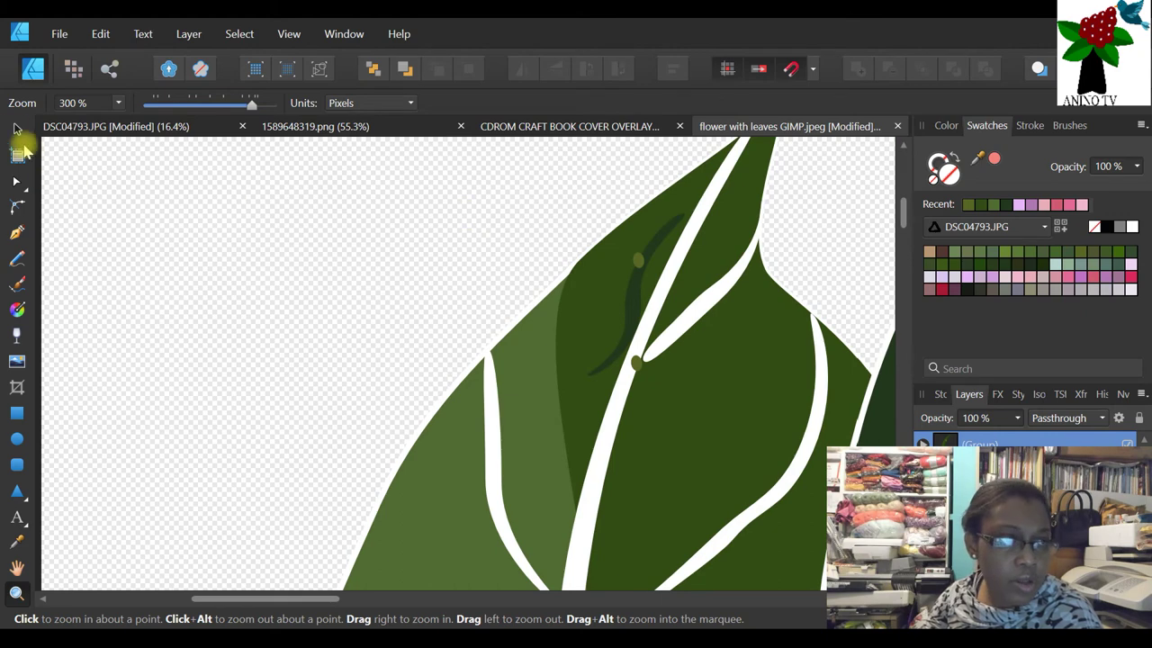
key("v")
left_click(607, 297)
mouse_move(628, 306)
left_mouse_down()
mouse_move(490, 333)
mouse_move(611, 317)
left_mouse_up()
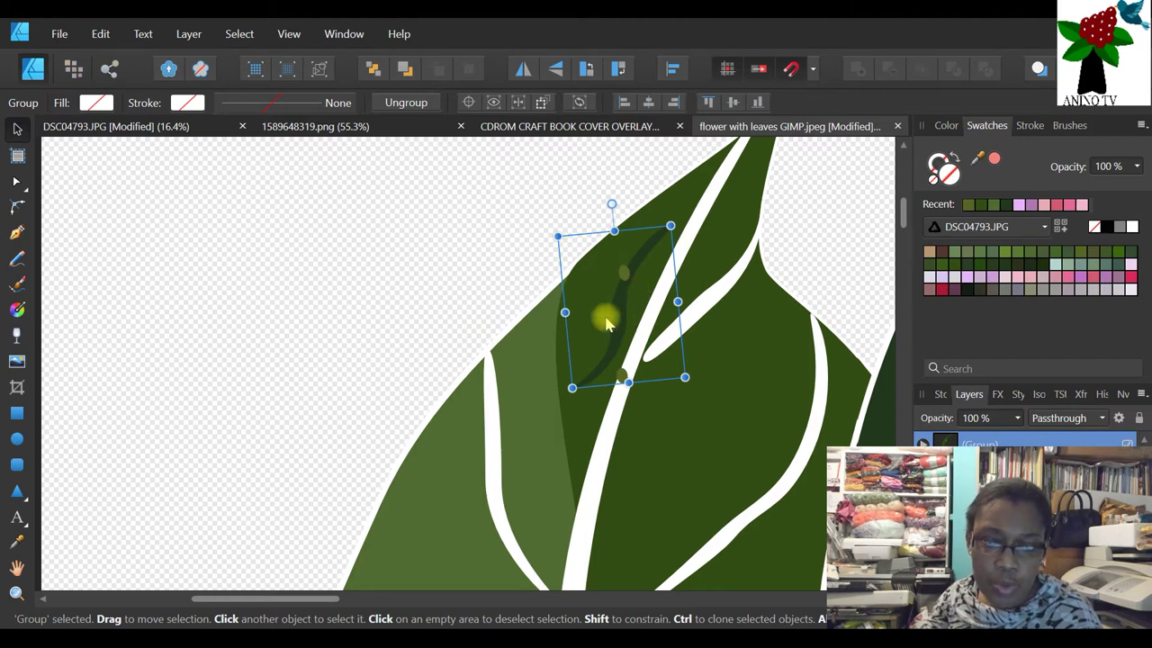
double_click(598, 317)
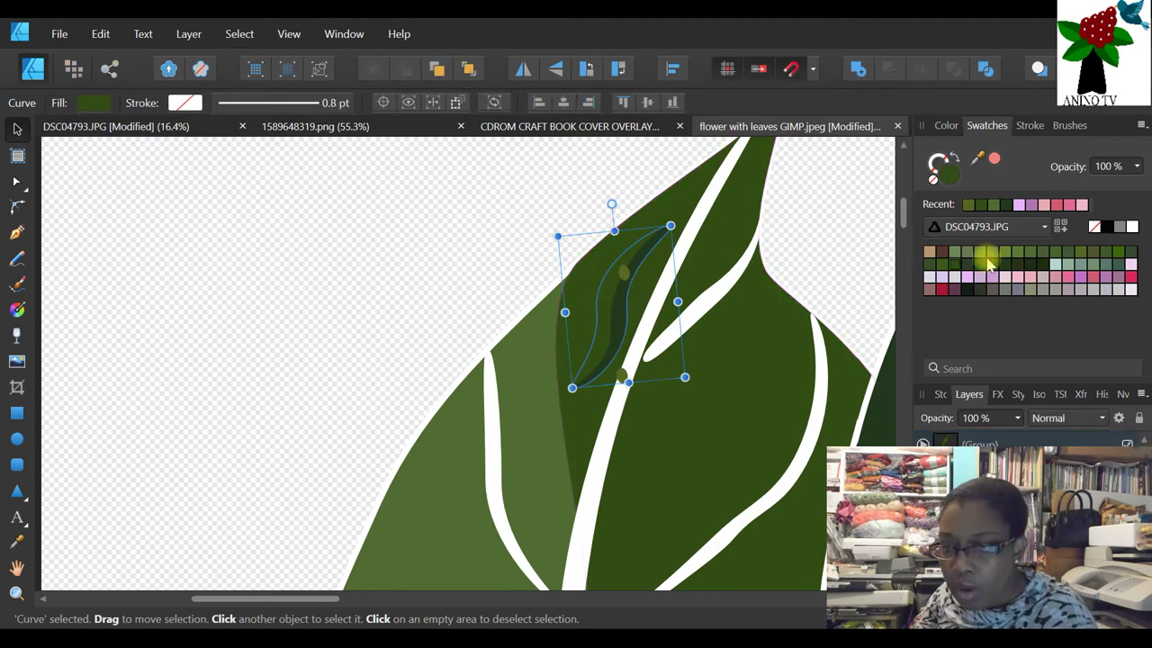
left_click(1093, 252)
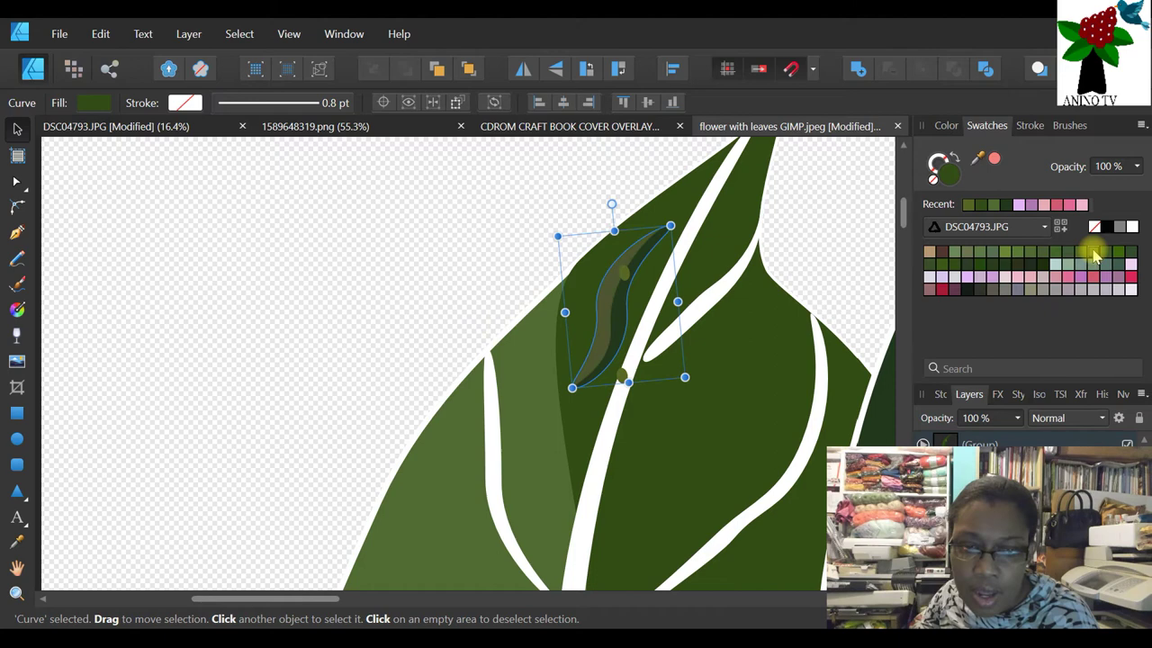
double_click(613, 331)
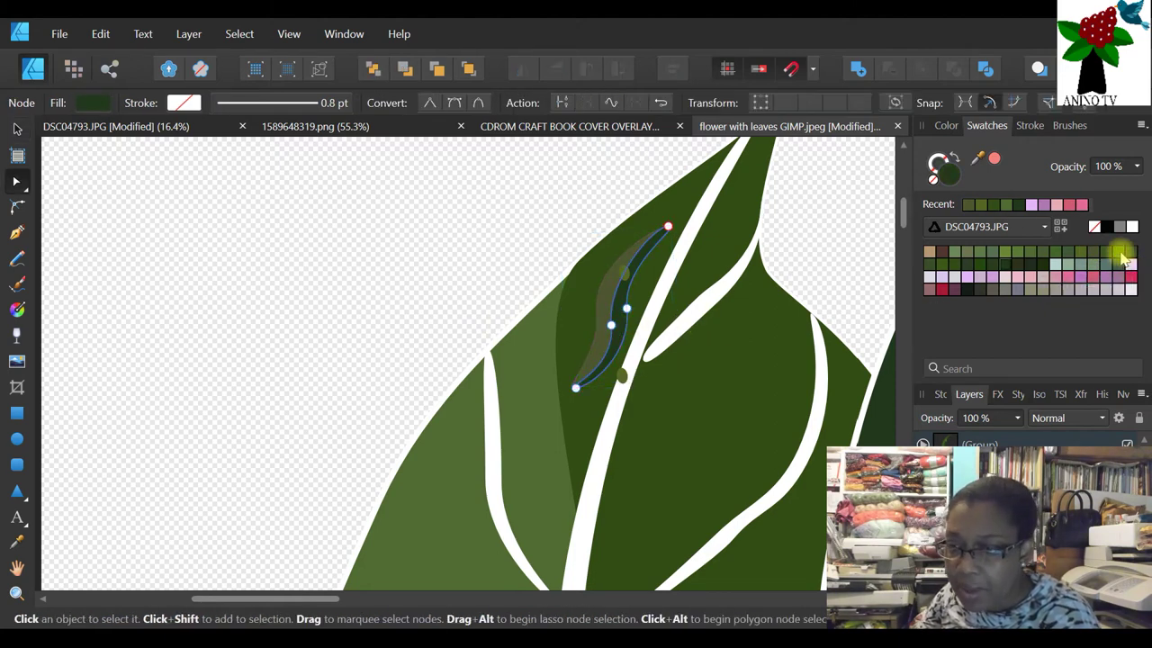
left_click(1028, 290)
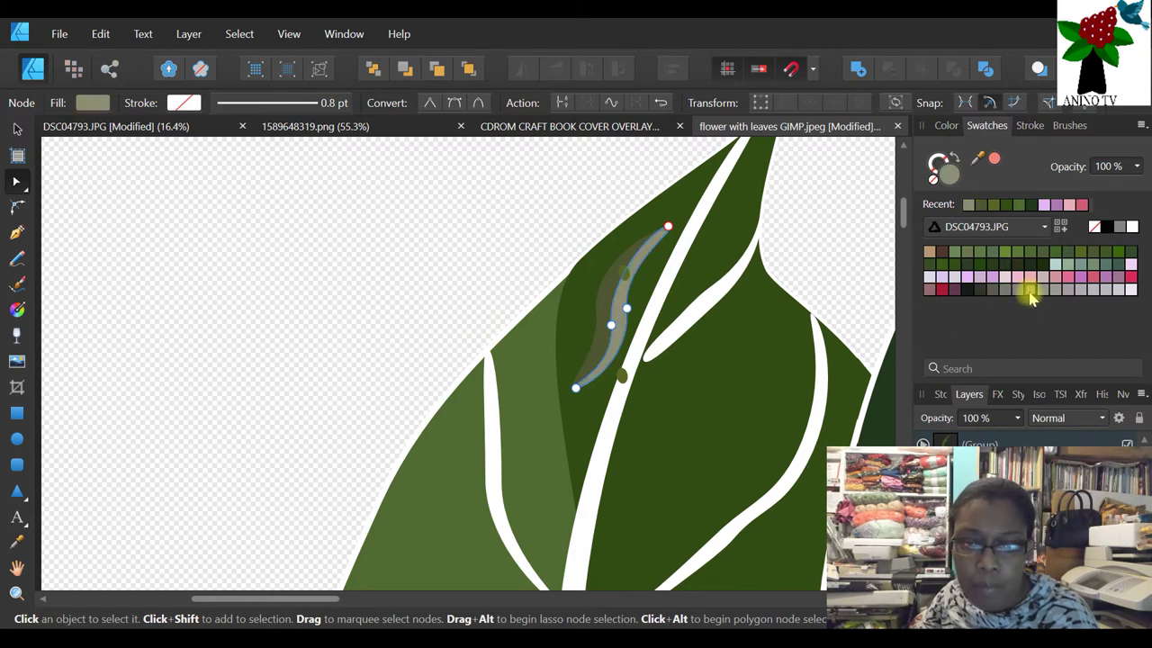
- Move the small olive oval down-left near the stem and zoom in on it
left_click(621, 376)
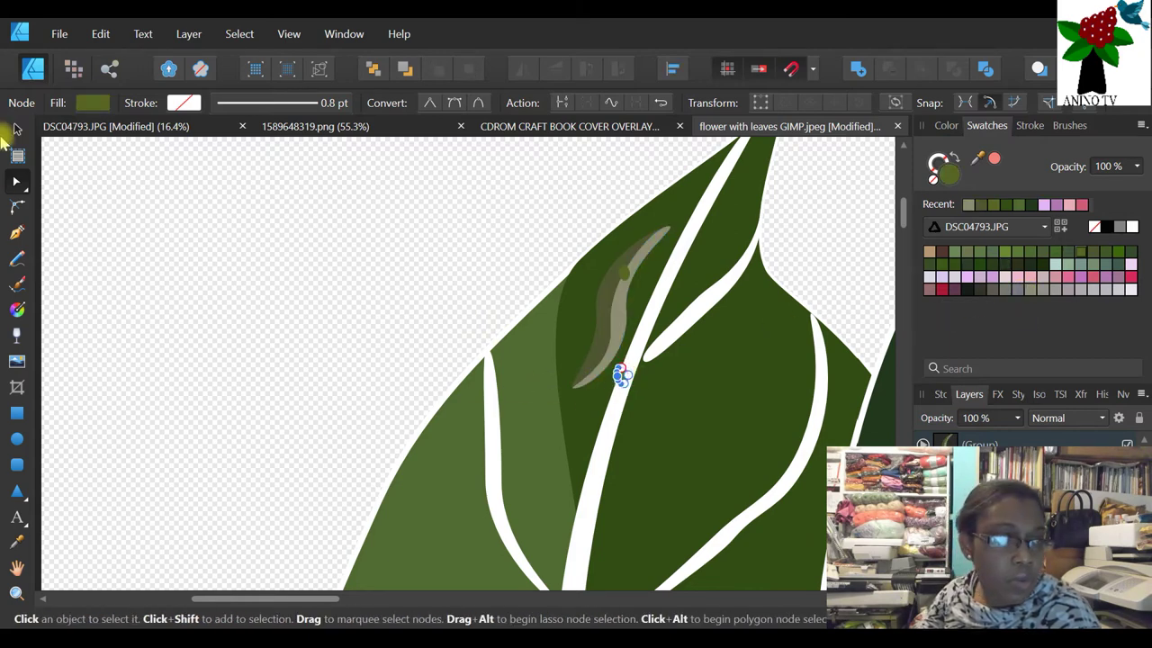
left_click(20, 132)
left_click_drag(617, 374, 579, 457)
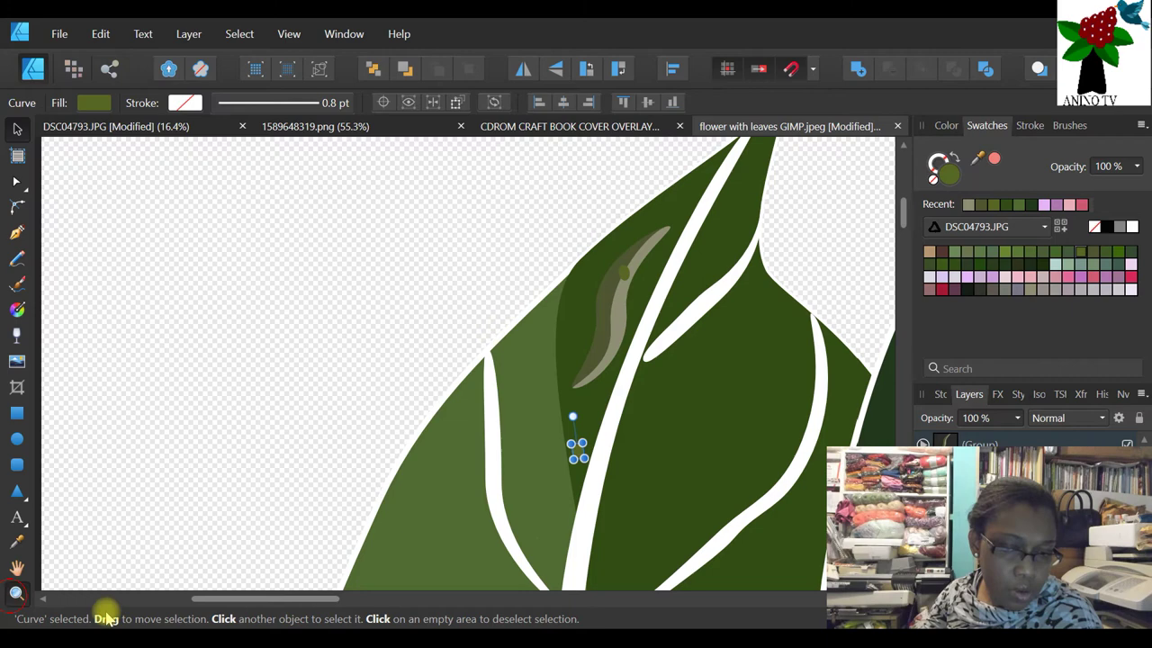
left_click(16, 592)
left_click(604, 488)
left_click(606, 438)
left_click(607, 437)
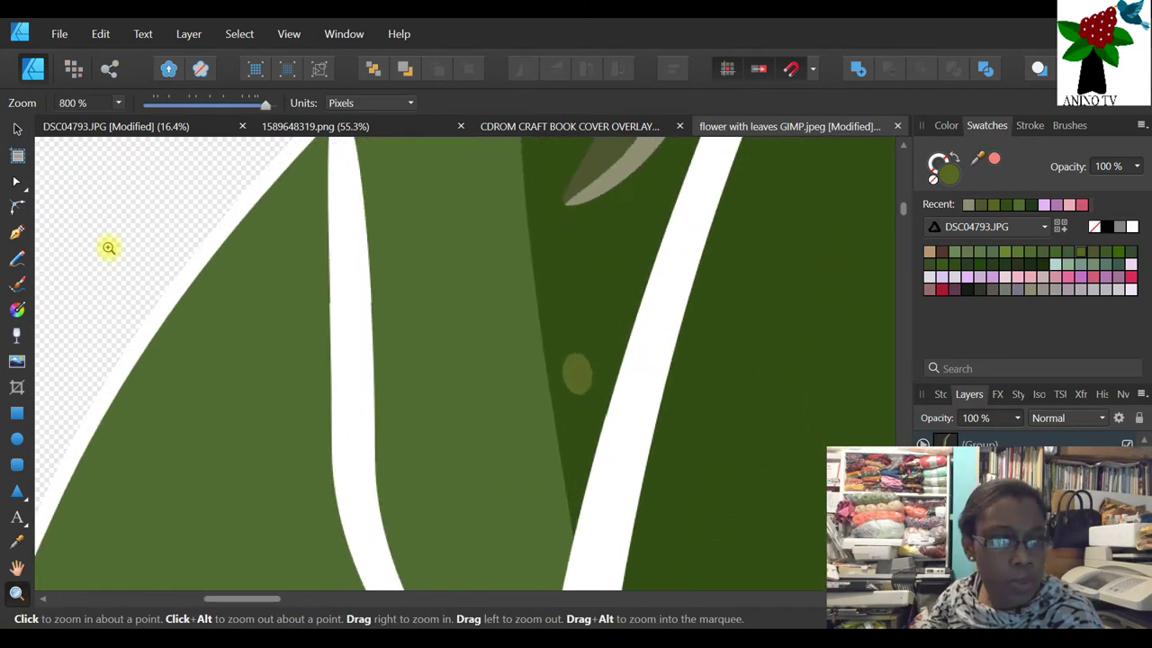
- Fill the small spot dark green and shrink it to about 5 by 7 px
left_click(16, 128)
left_click(575, 372)
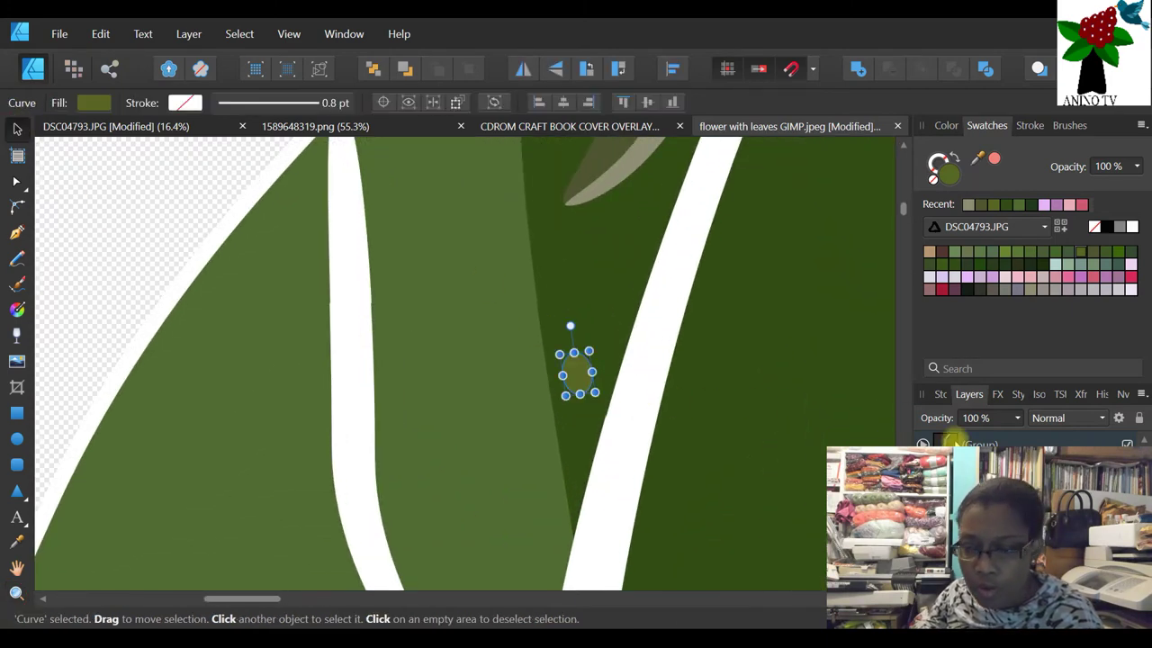
right_click(576, 376)
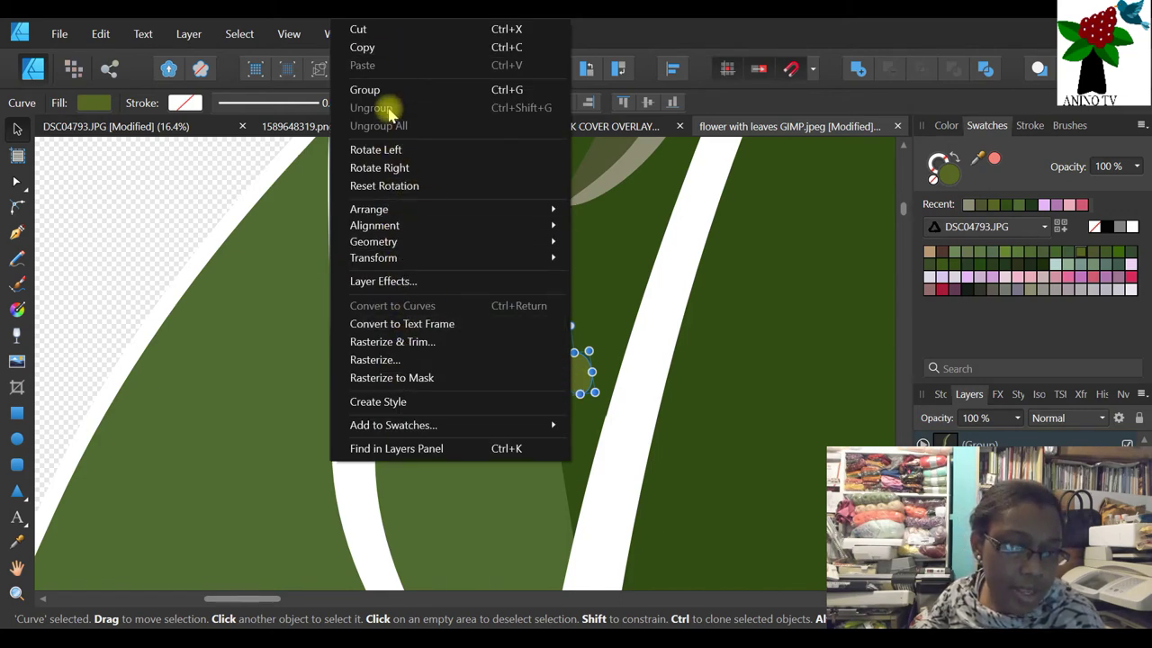
left_click(99, 32)
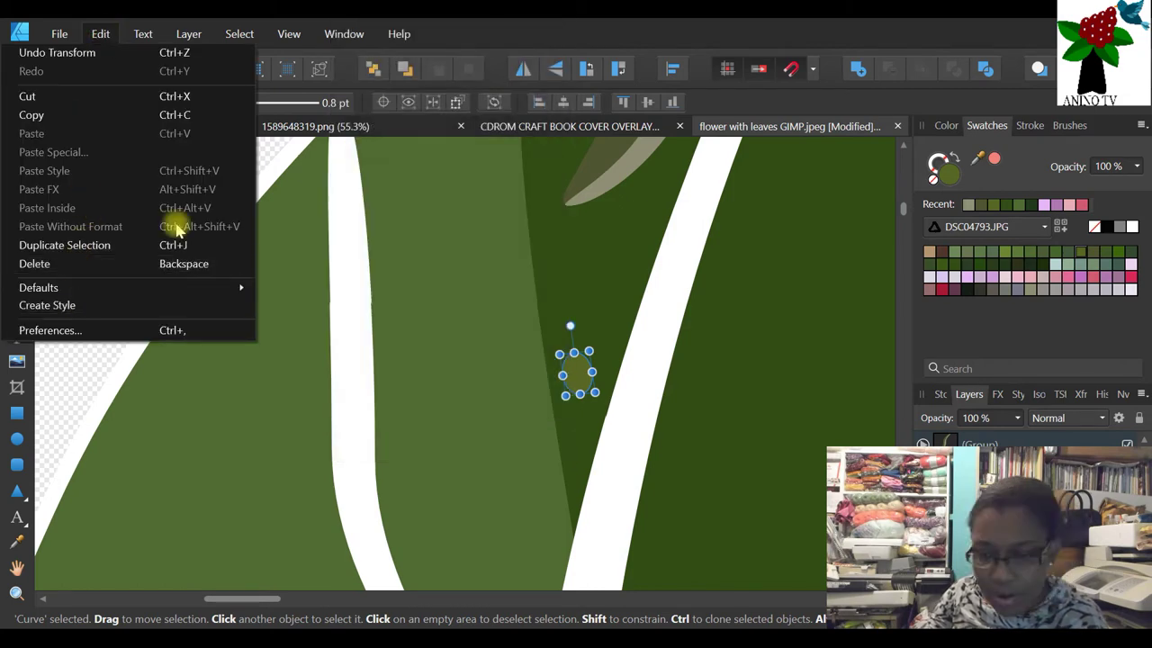
key("Escape")
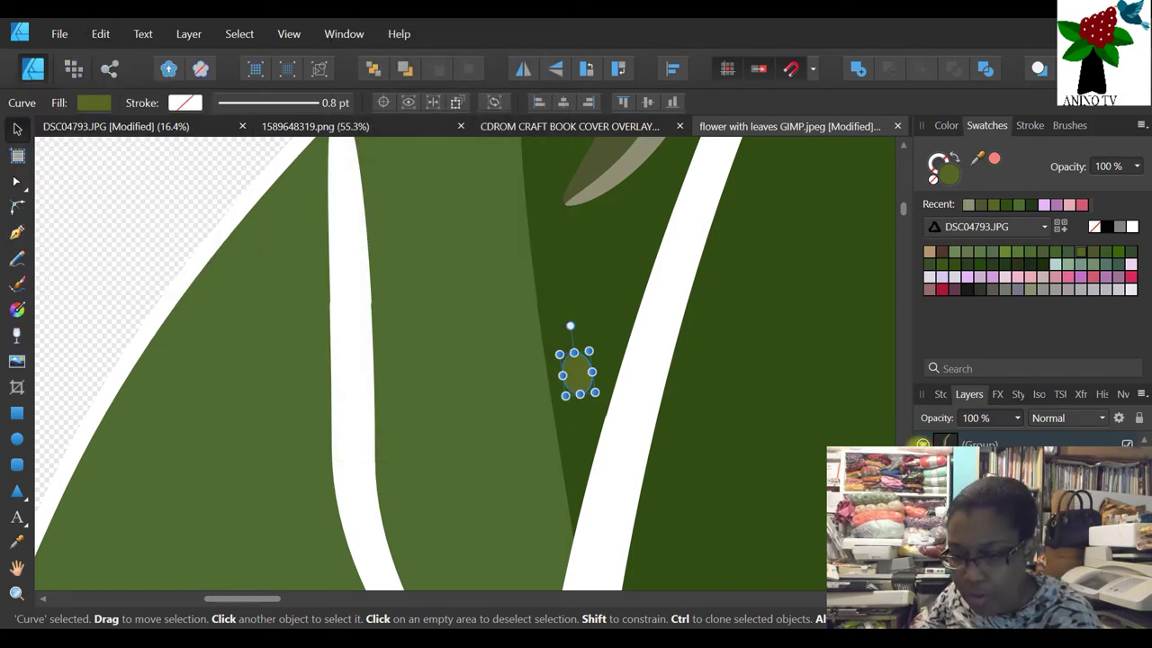
right_click(954, 444)
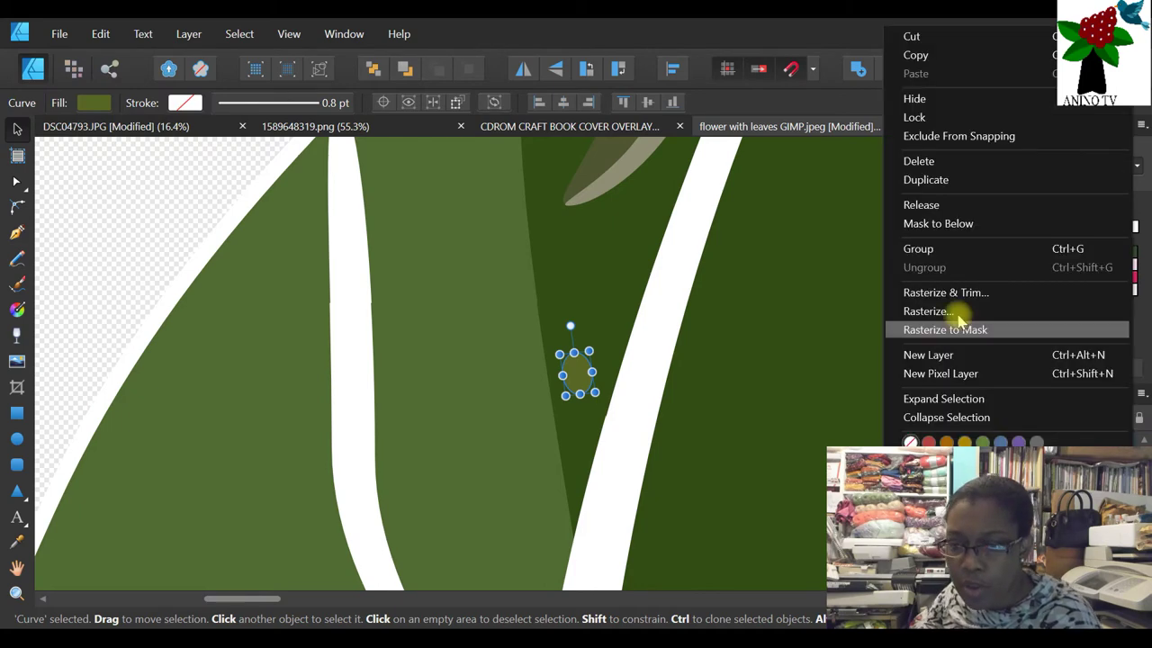
left_click(931, 180)
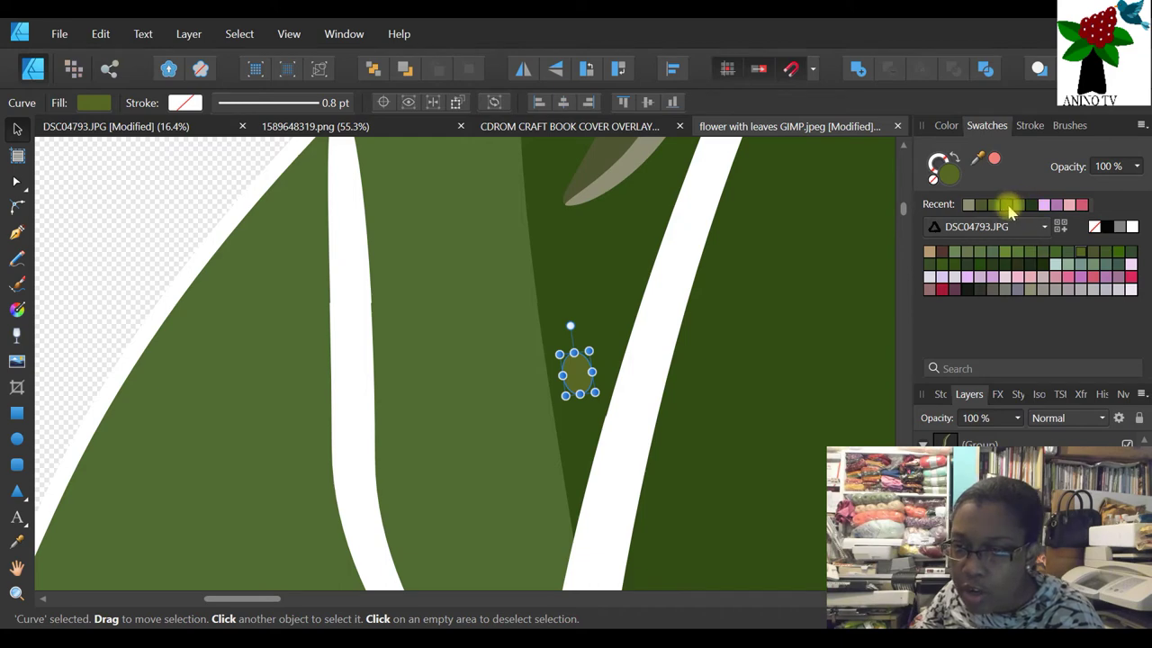
left_click(1009, 206)
left_click_drag(589, 349, 585, 358)
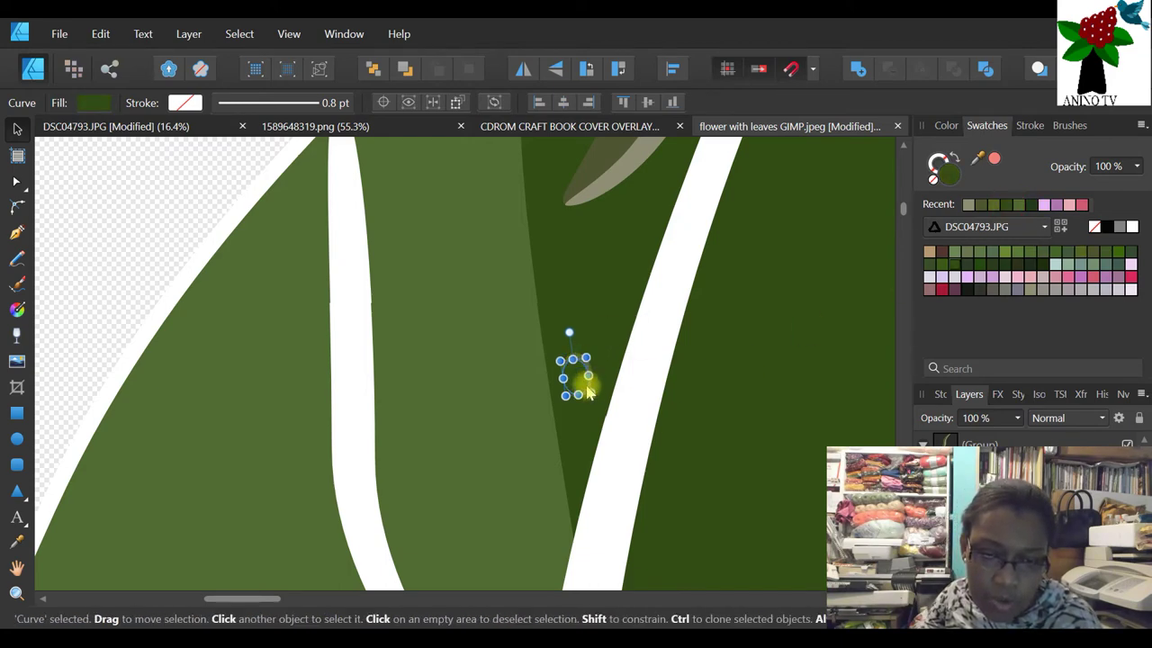
- Duplicate the spot, fill the copy greyish tan and shrink it to about 3 by 4 px
right_click(886, 454)
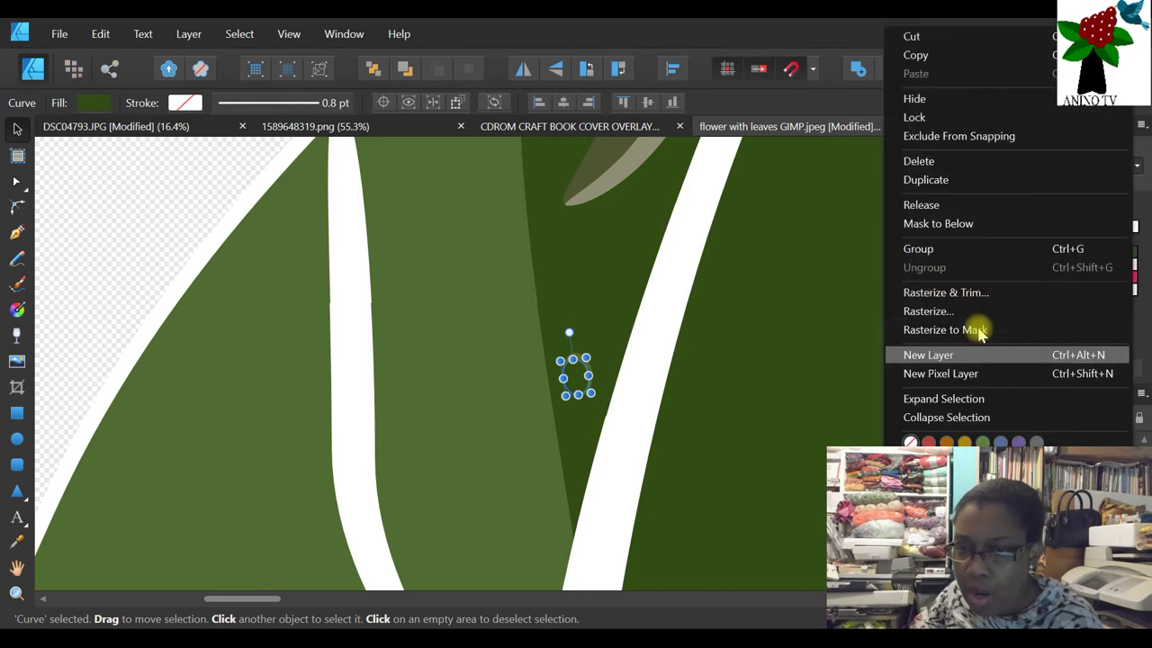
left_click(963, 179)
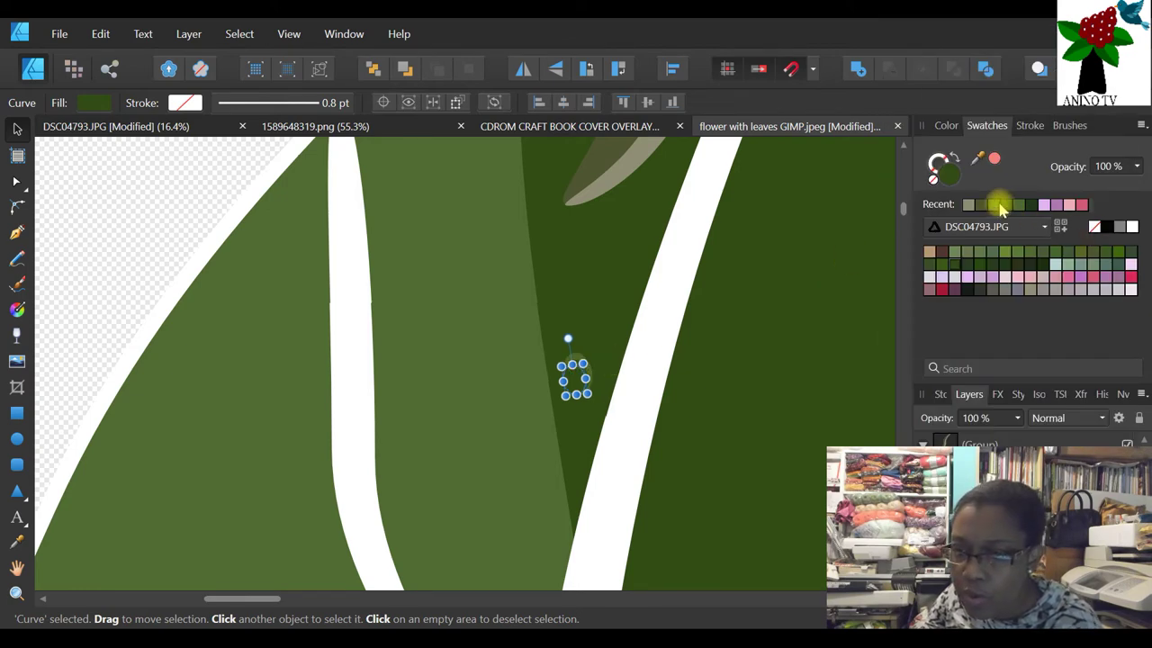
left_click(971, 206)
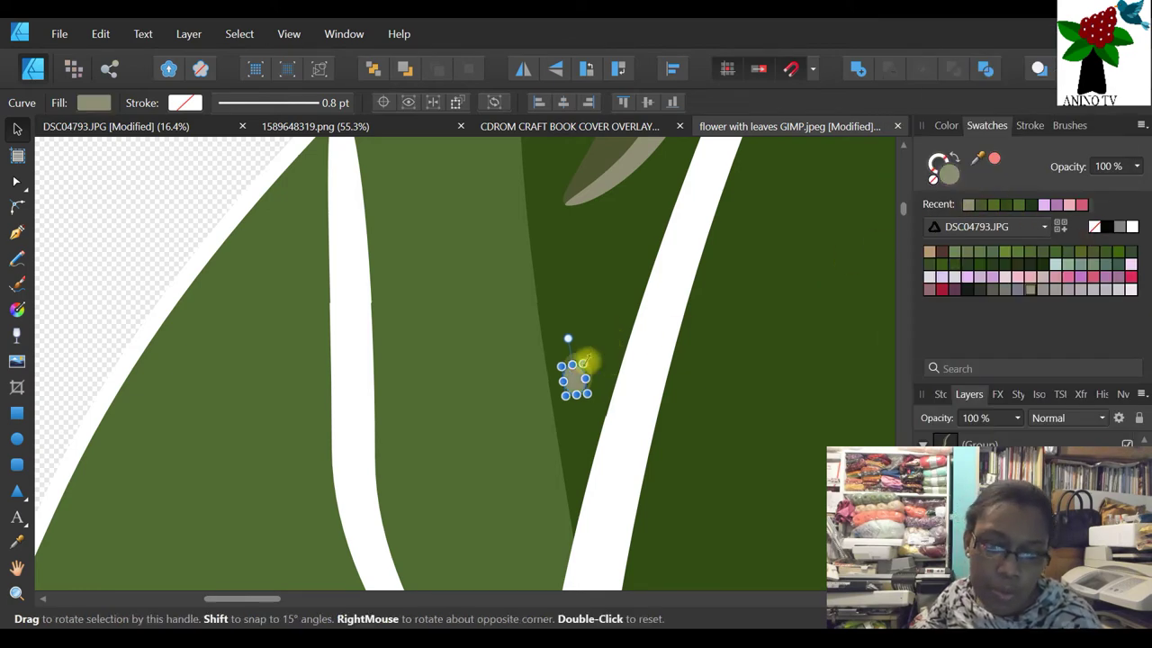
left_click_drag(582, 365, 583, 377)
left_click(603, 342)
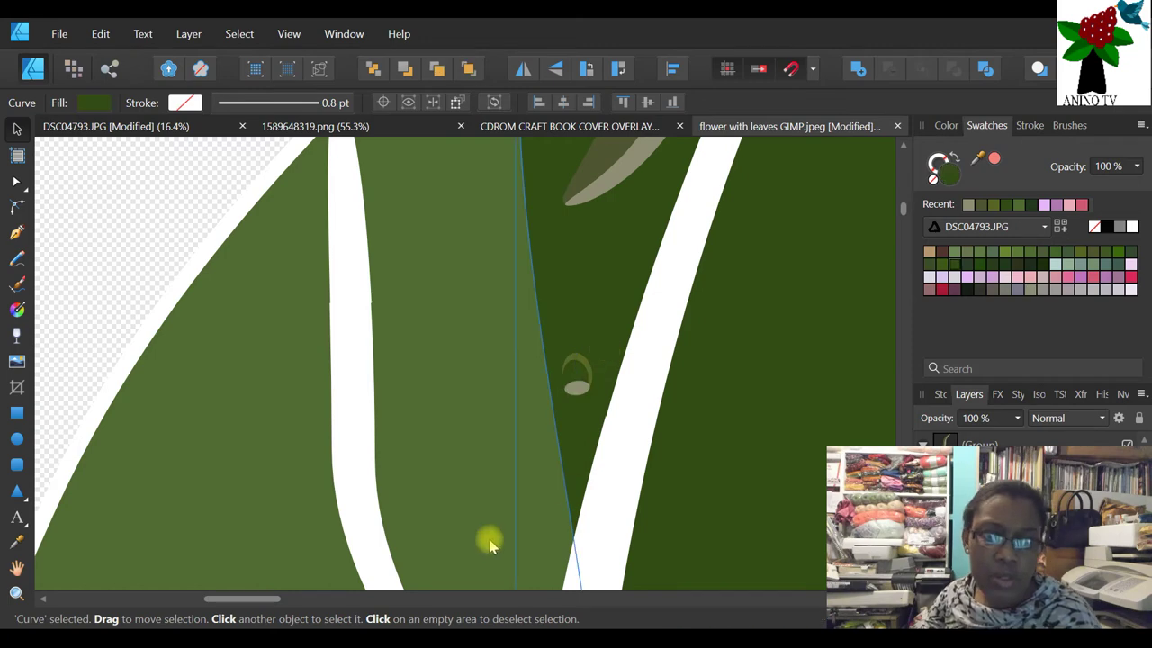
left_click(17, 595)
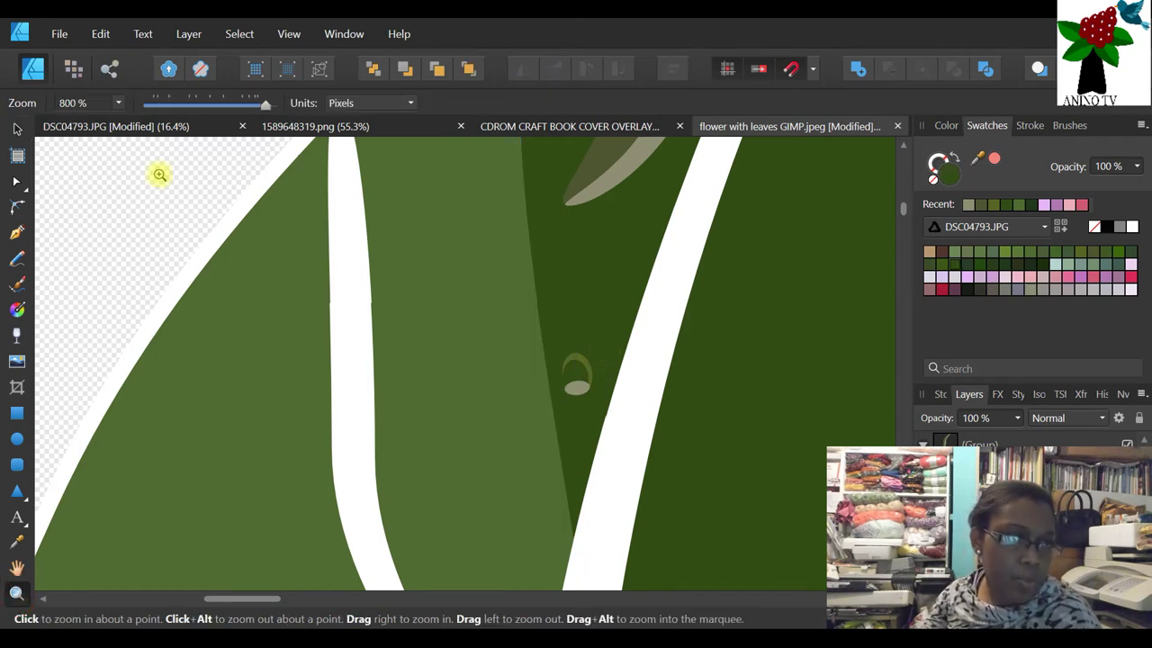
- Draw a closed three-node Pen shape along the upper part of the left leaf's midrib
left_click(166, 105)
left_click_drag(416, 437, 478, 357)
left_click(477, 351)
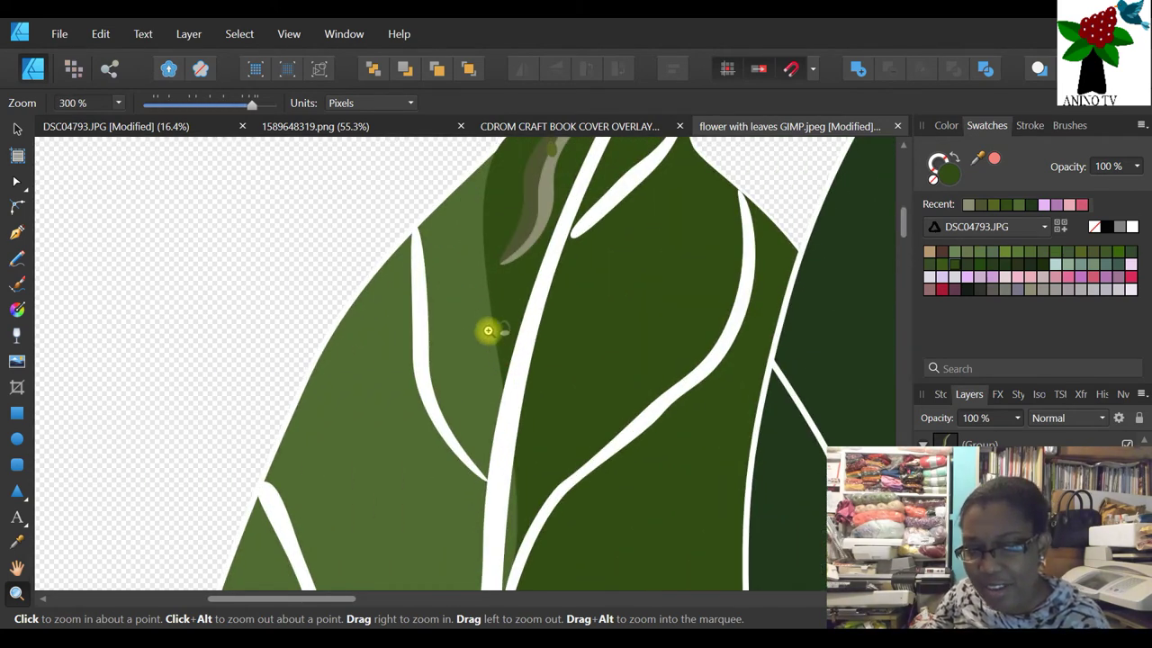
left_click(157, 104)
left_click(438, 468)
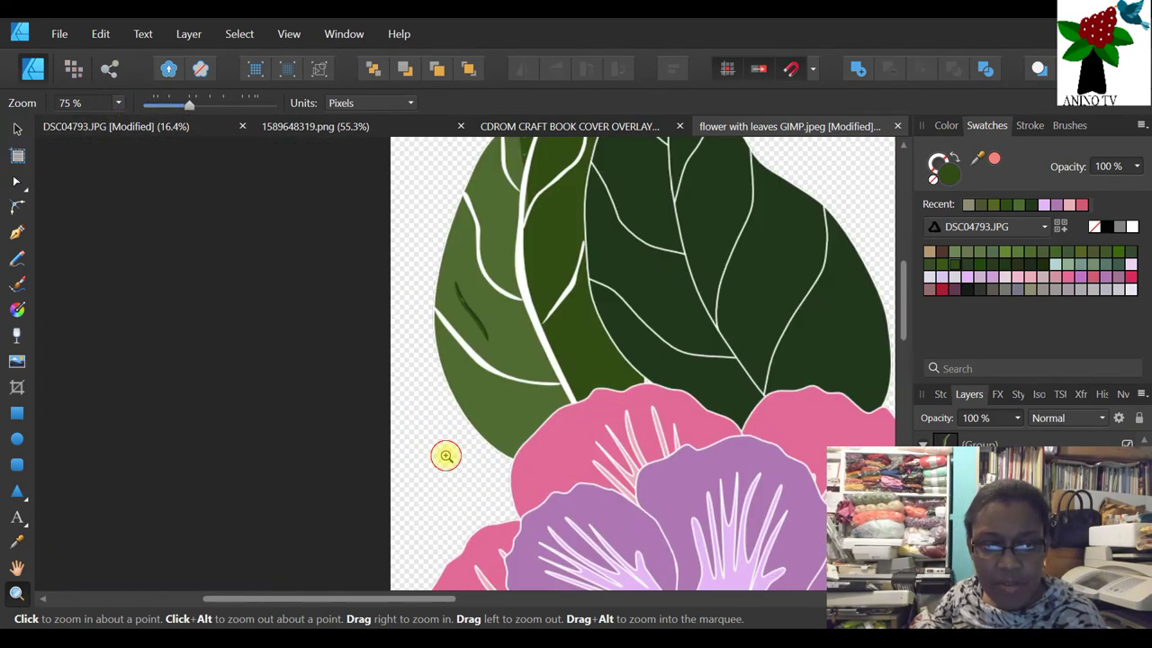
scroll(532, 350, "up", 2)
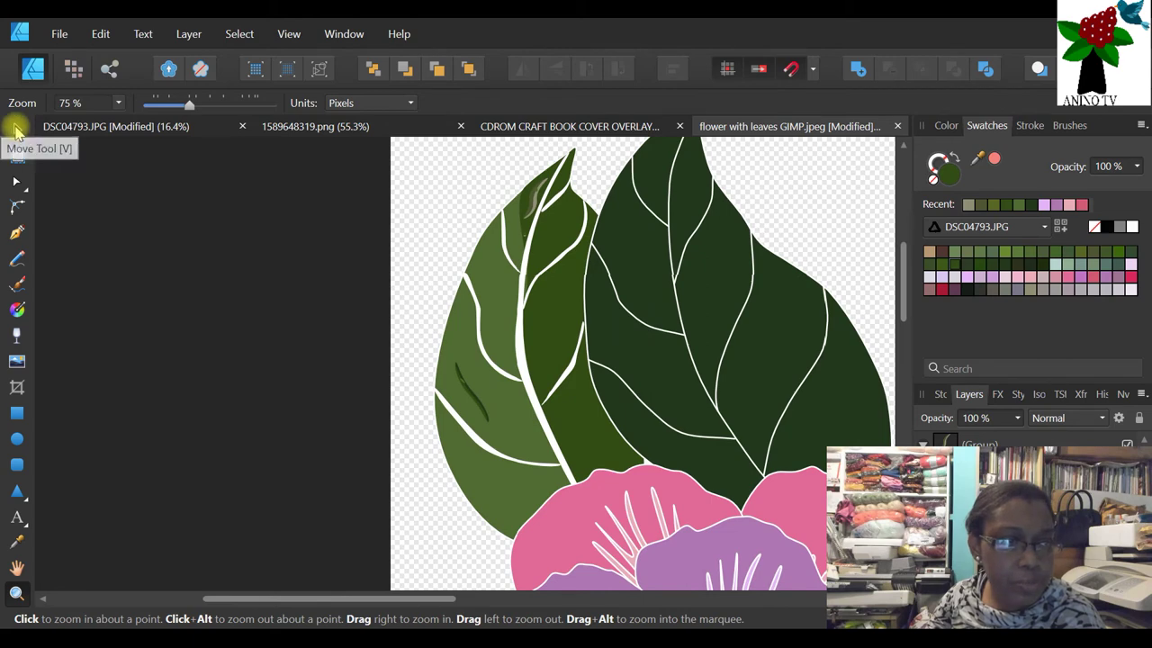
left_click(16, 131)
left_click(16, 234)
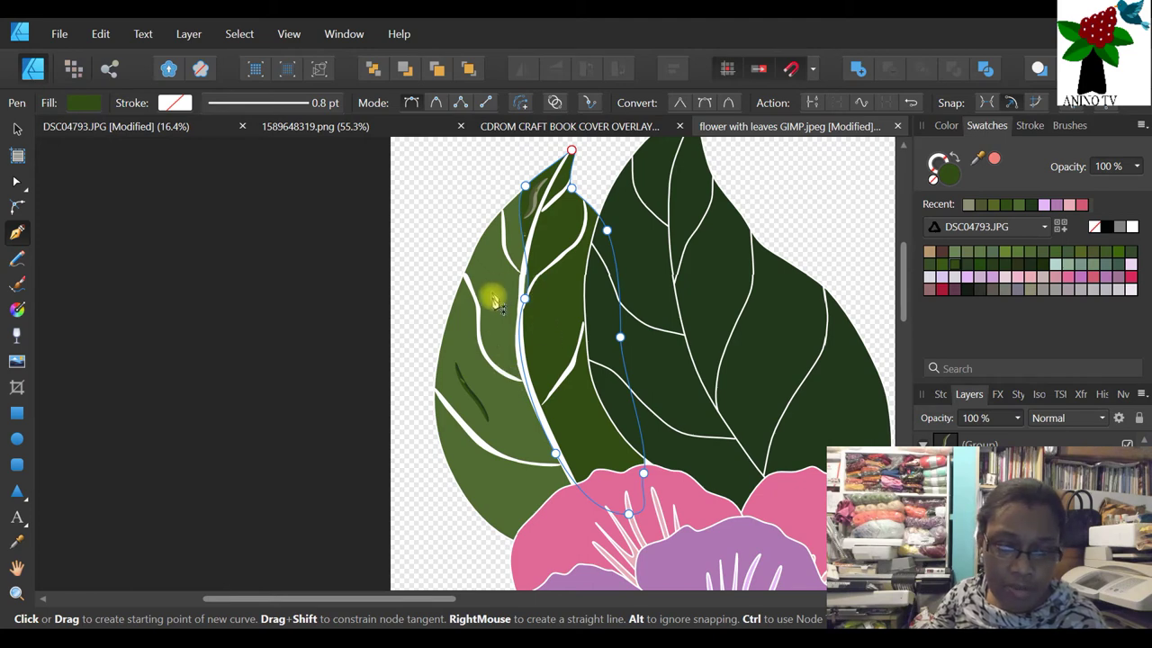
left_click(526, 379)
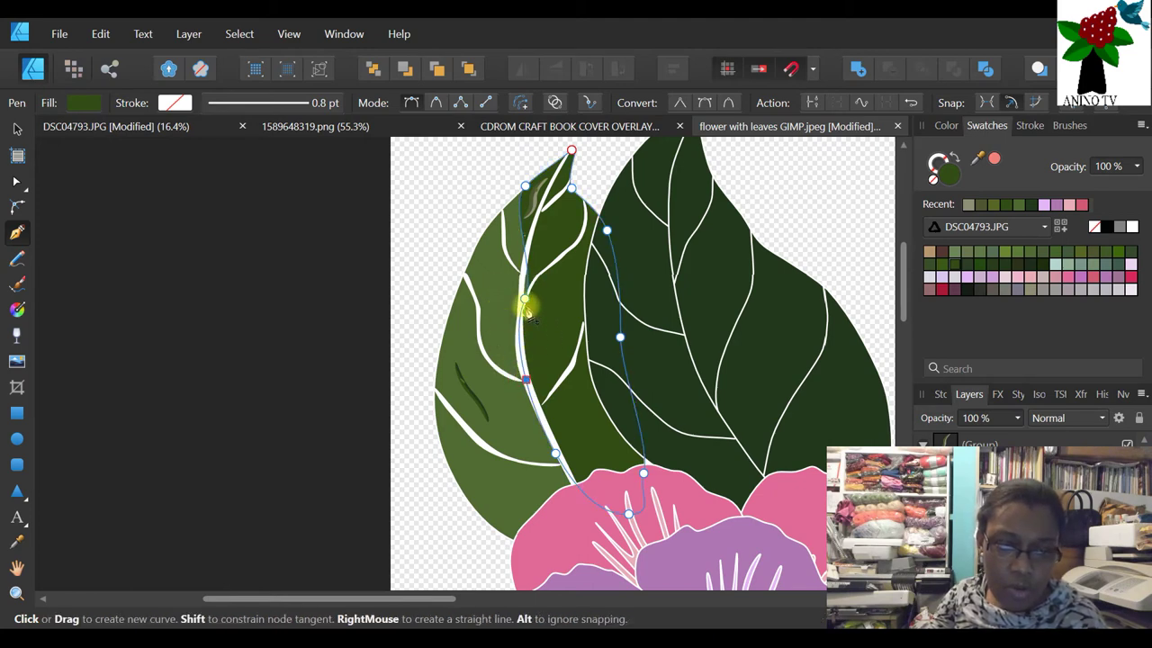
left_click(522, 278)
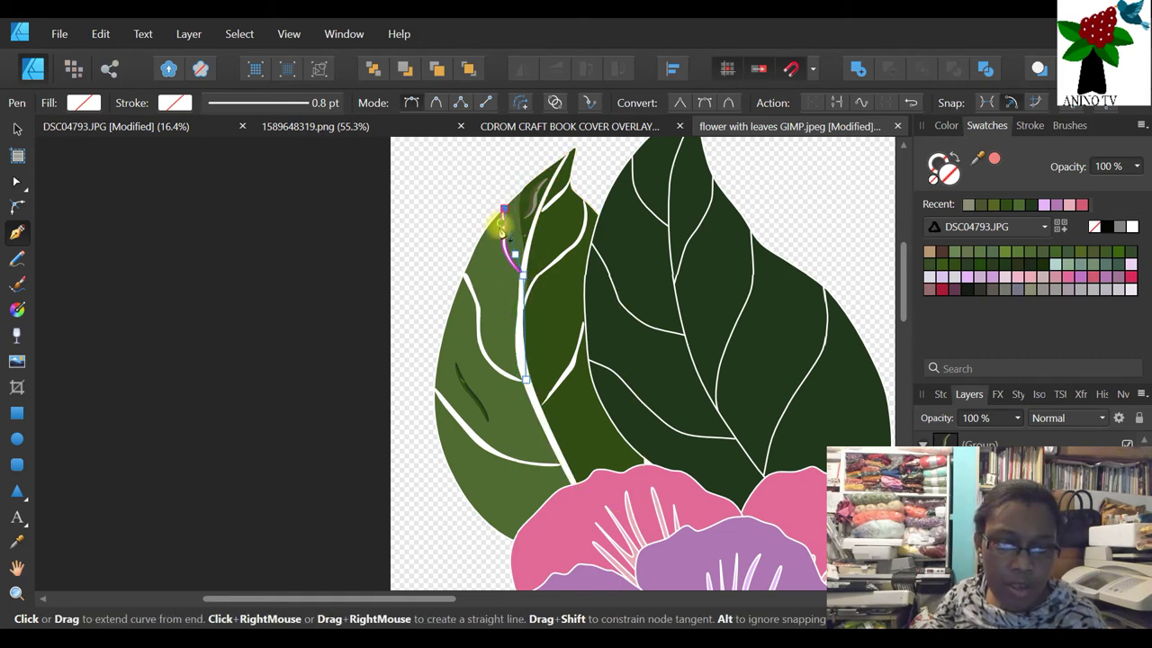
left_click(487, 331)
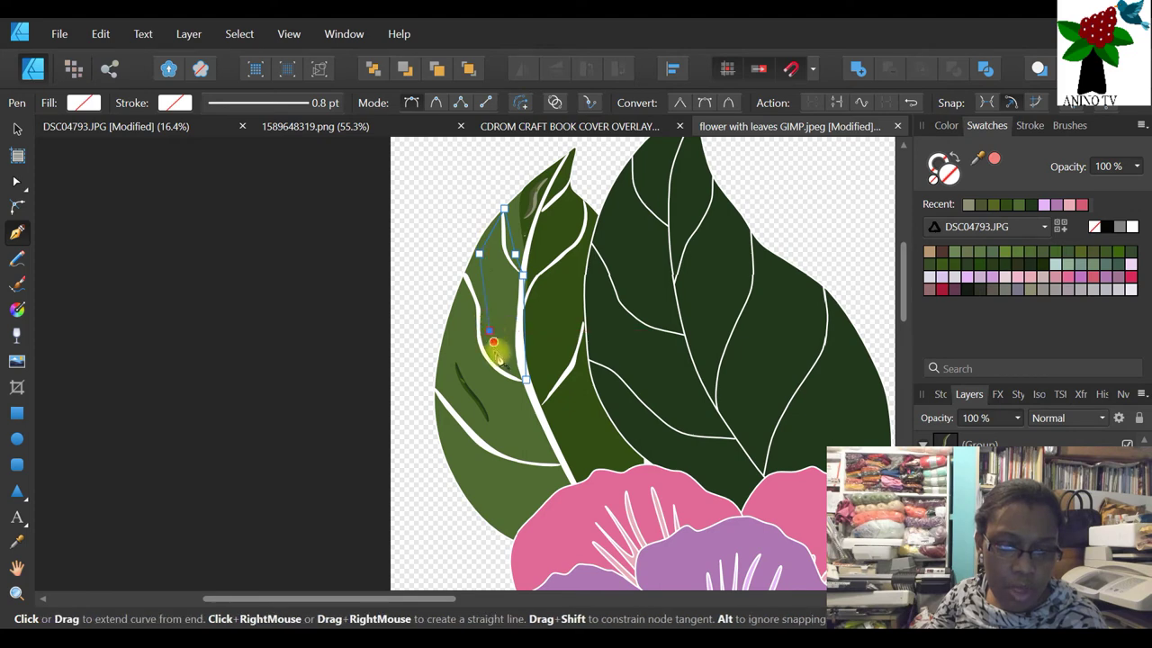
left_click(525, 378)
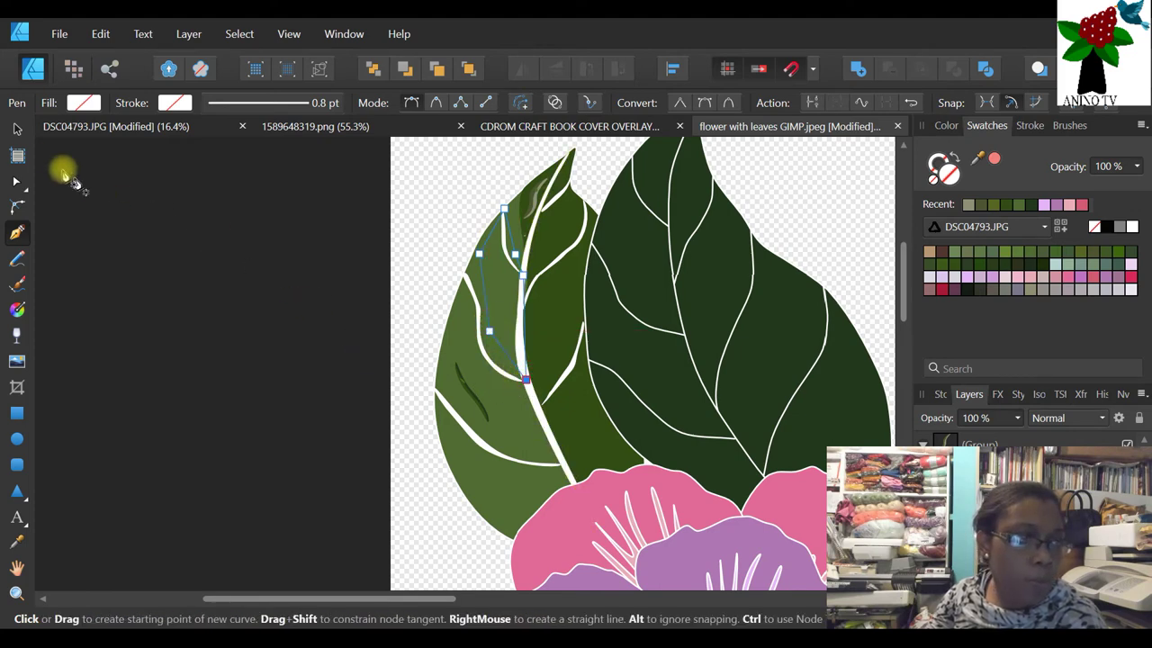
- Make all the new shape's nodes smooth and fill it muted green
left_click(16, 181)
left_click_drag(402, 184, 550, 403)
left_click(454, 103)
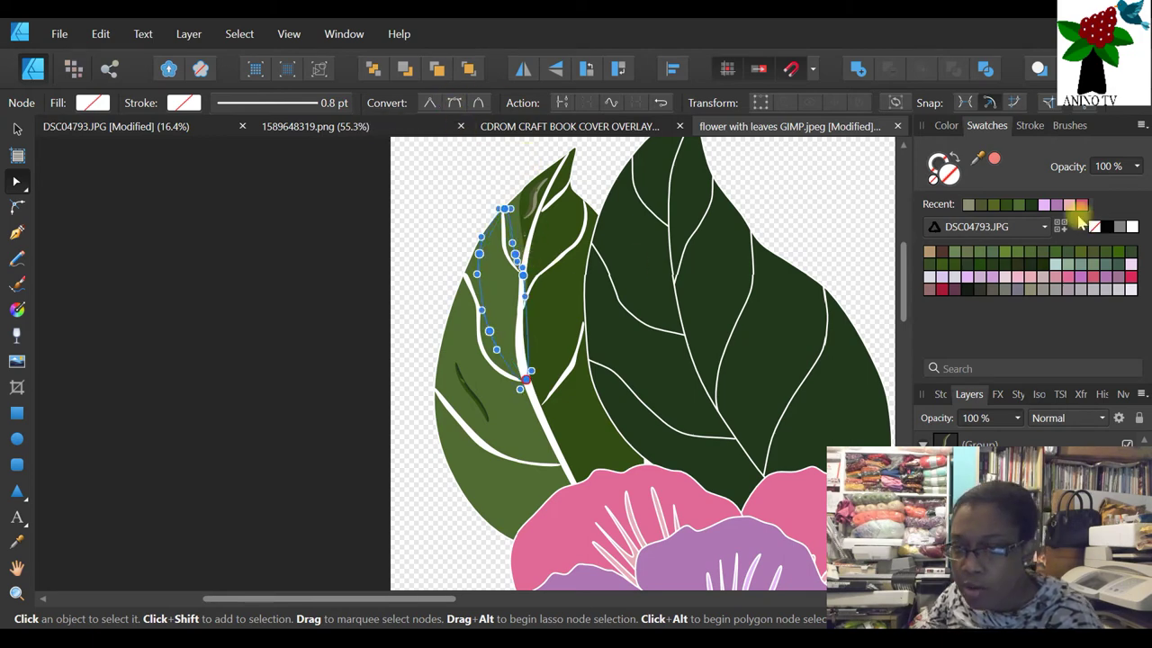
left_click(1067, 251)
left_click(432, 212)
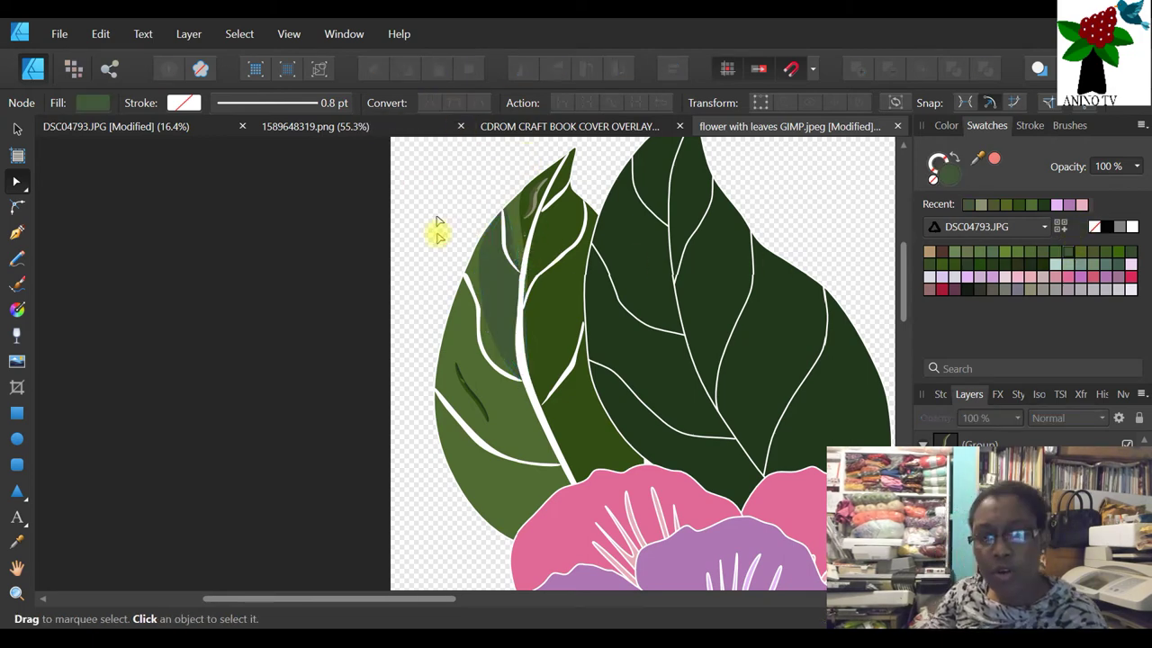
- Copy the muted-green tonal sliver to the right of the left leaf's midrib, lower down
scroll(575, 300, "down", 3)
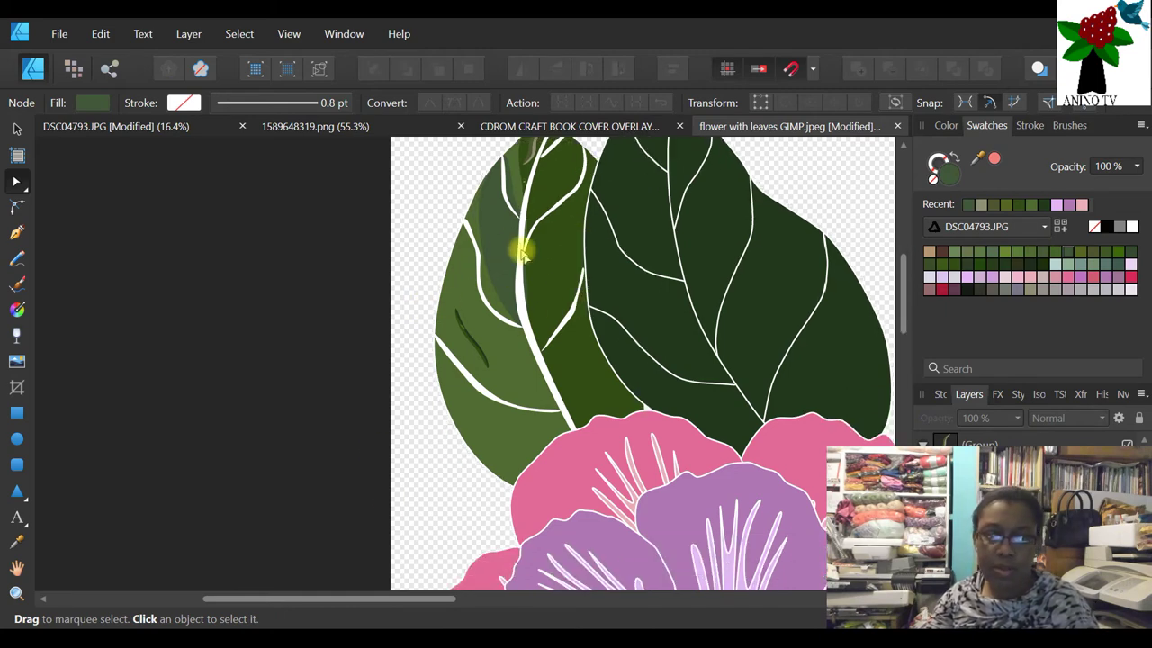
left_click(491, 239)
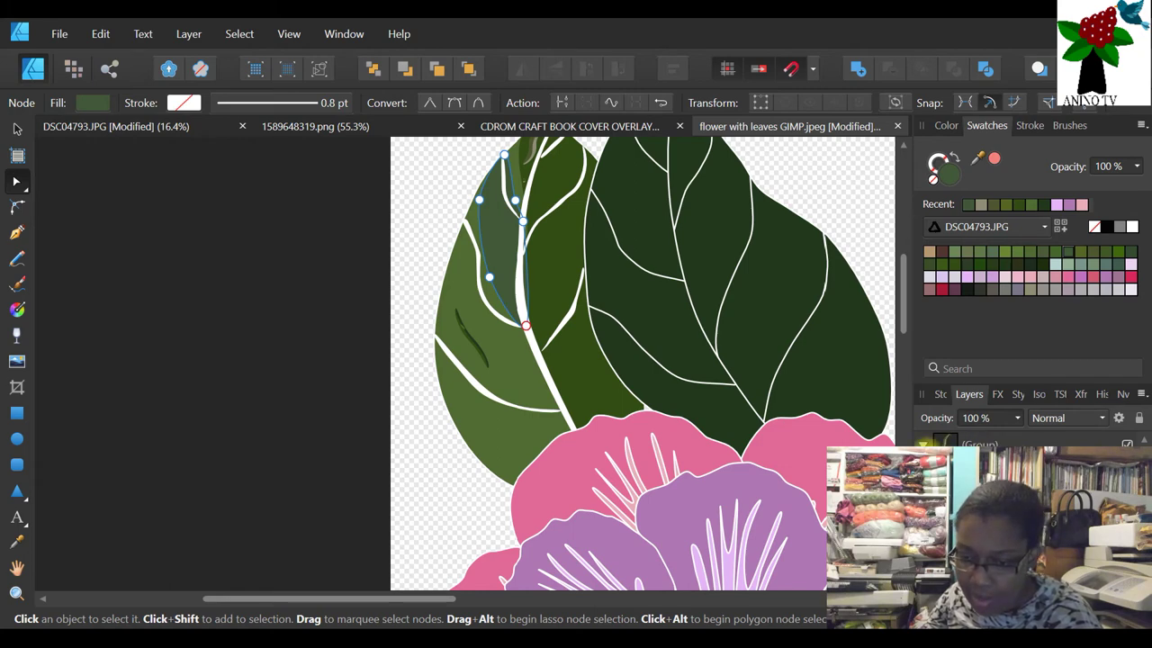
right_click(951, 399)
left_click(579, 230)
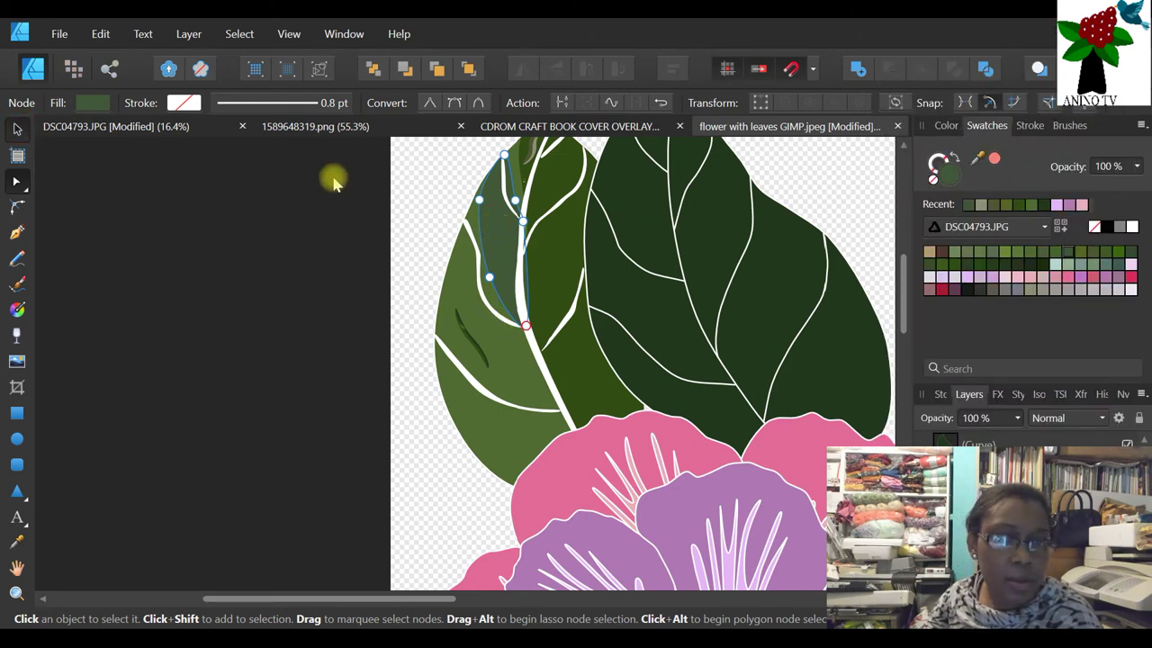
key("v")
left_click_drag(496, 226, 577, 328)
mouse_move(577, 378)
left_mouse_down()
mouse_move(574, 359)
mouse_move(579, 378)
left_mouse_up()
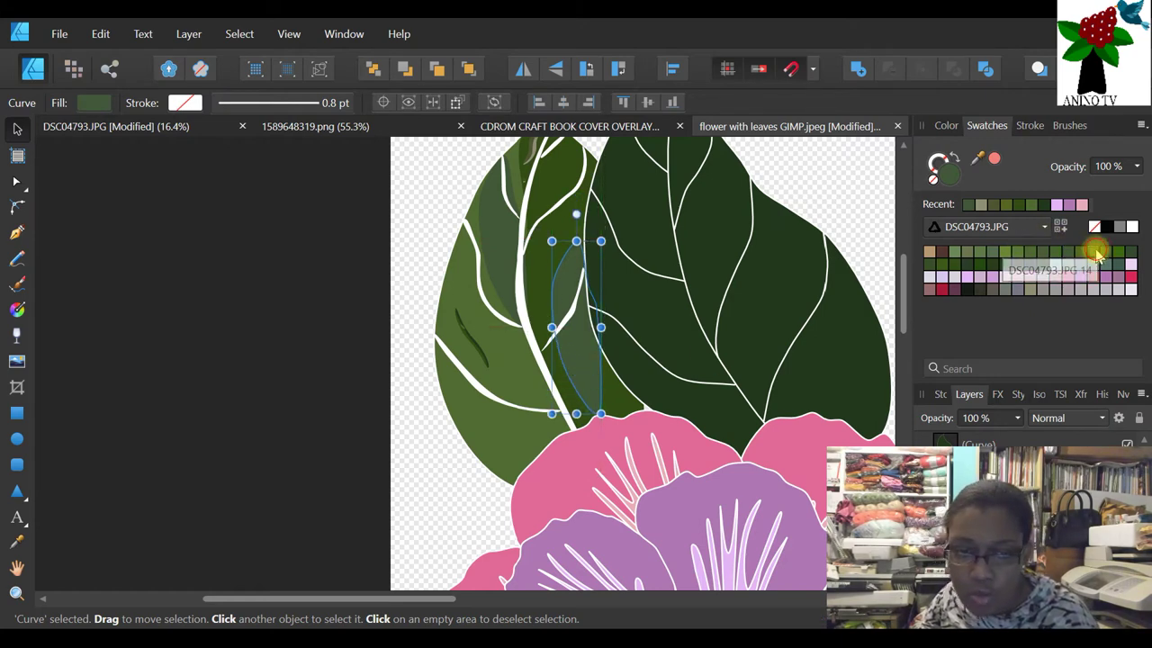
left_click(309, 334)
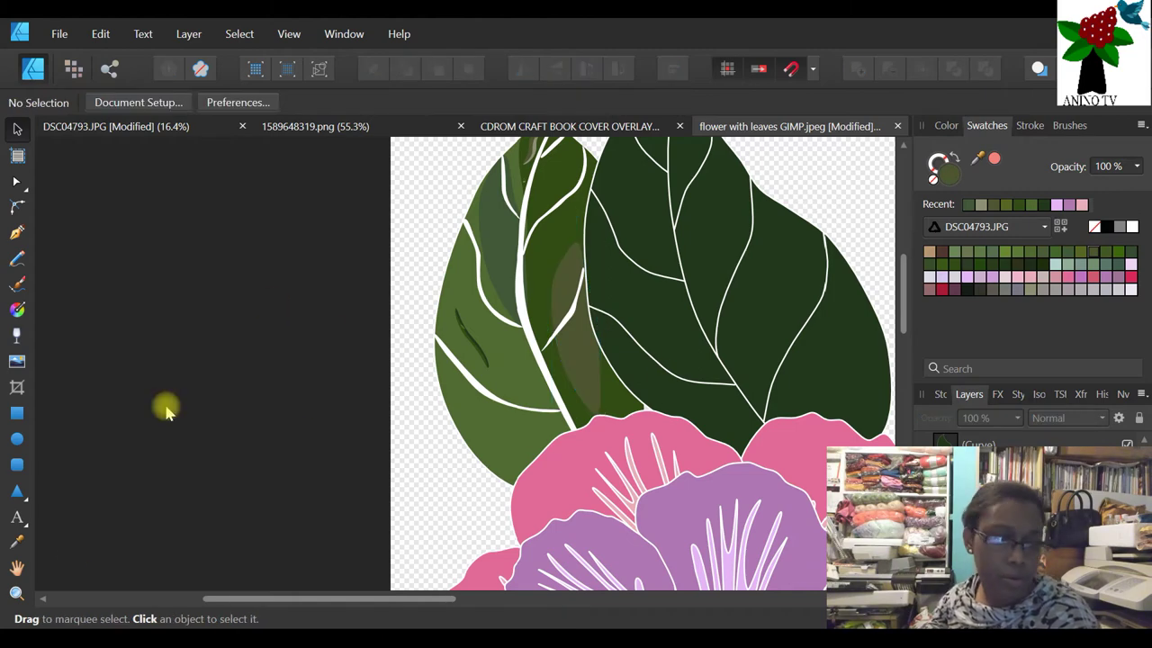
- Duplicate the shading shape into a narrow dark-green sliver on the left leaf's lower edge
left_click(16, 592)
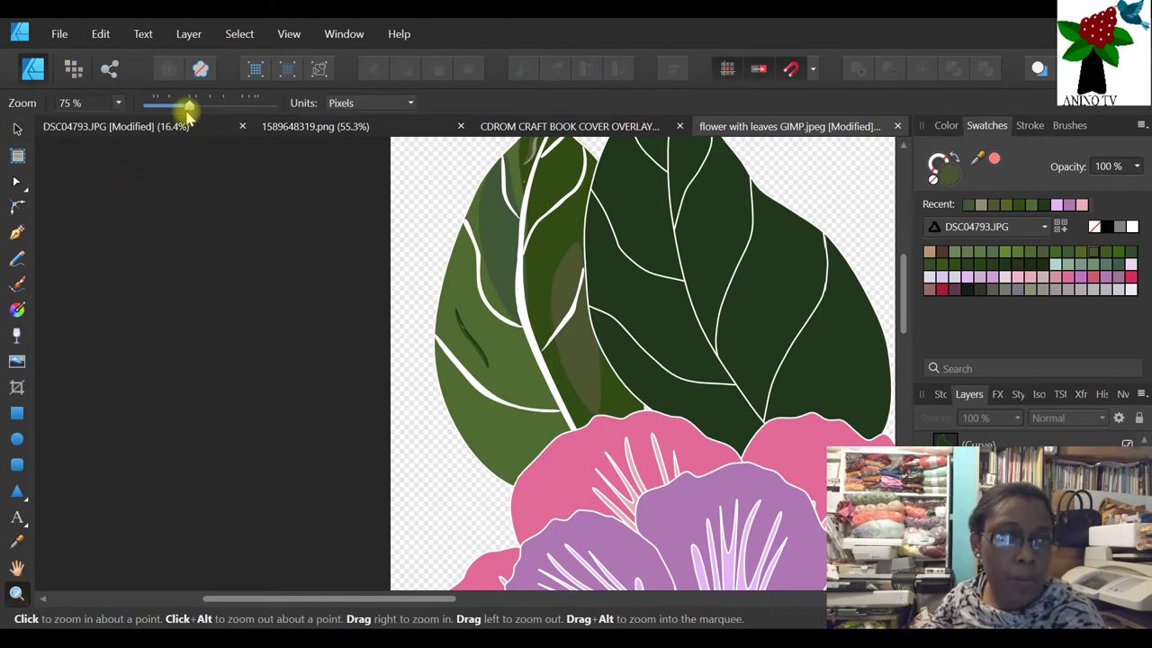
left_click_drag(180, 106, 159, 102)
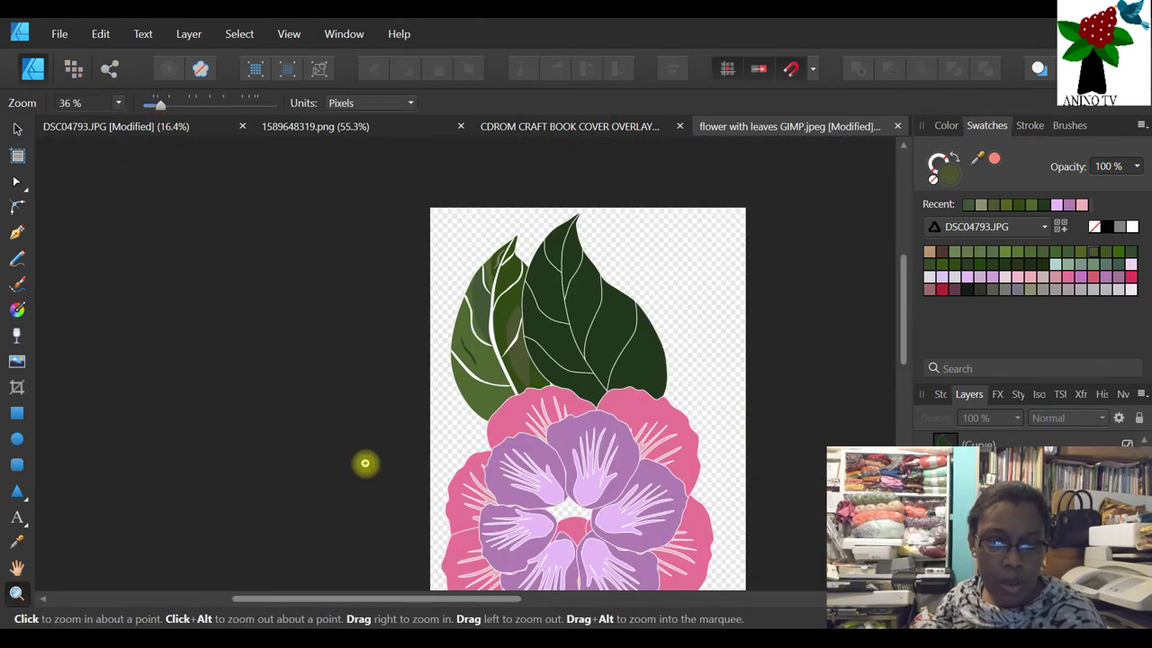
left_click(480, 400)
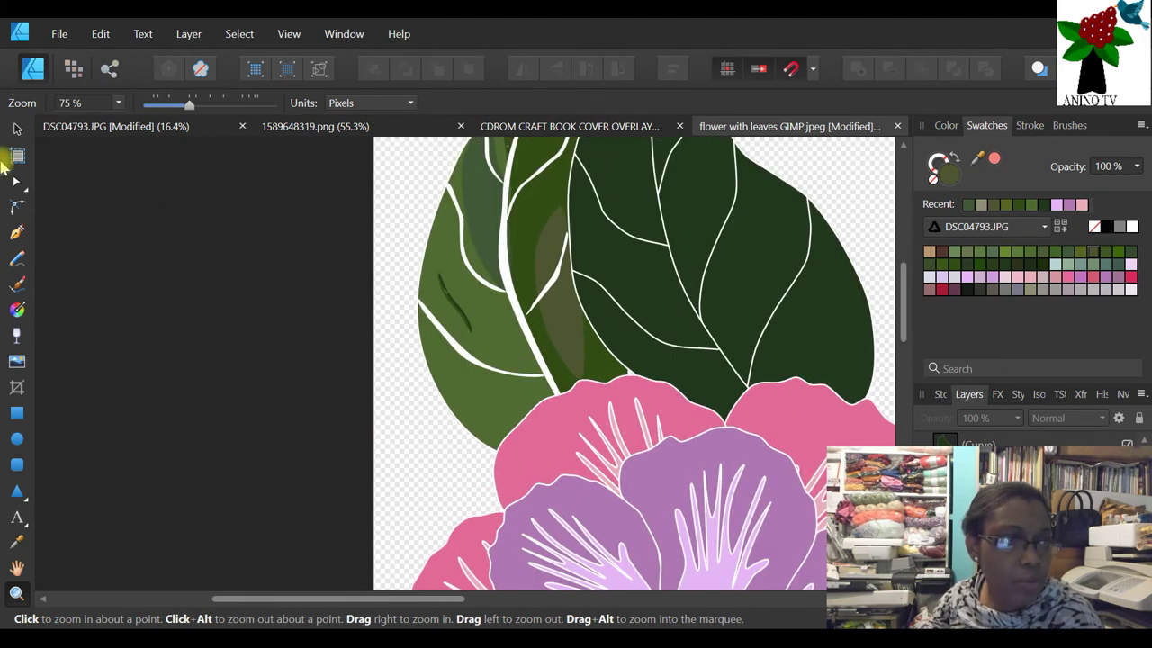
left_click(18, 128)
left_click(576, 318)
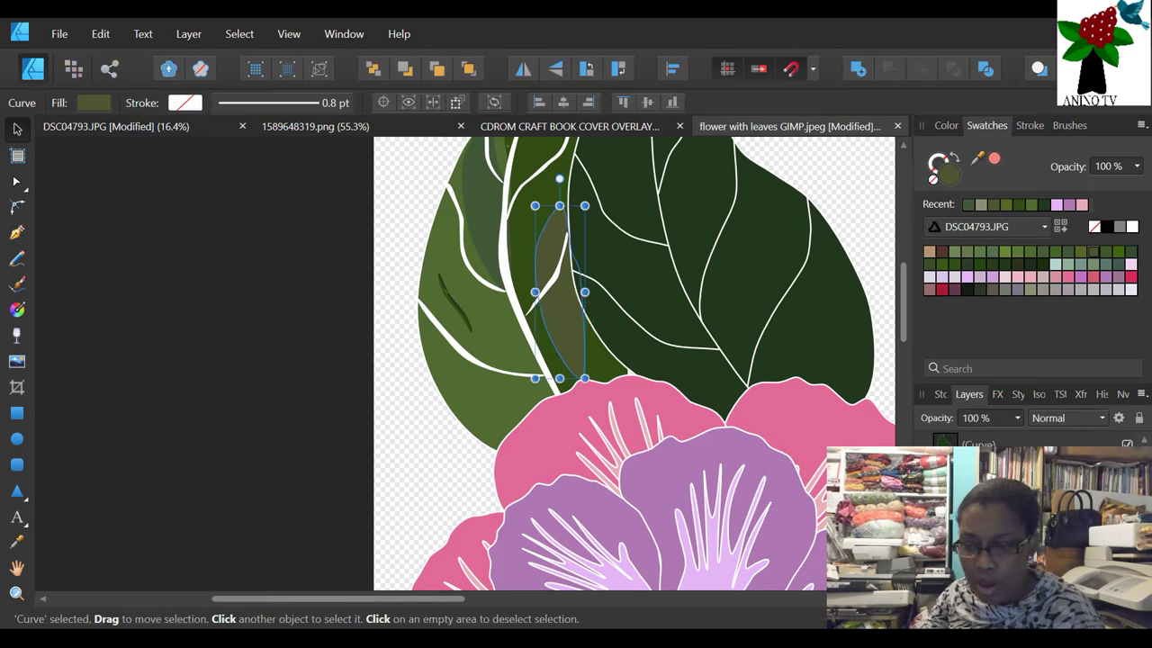
right_click(880, 446)
left_click(944, 180)
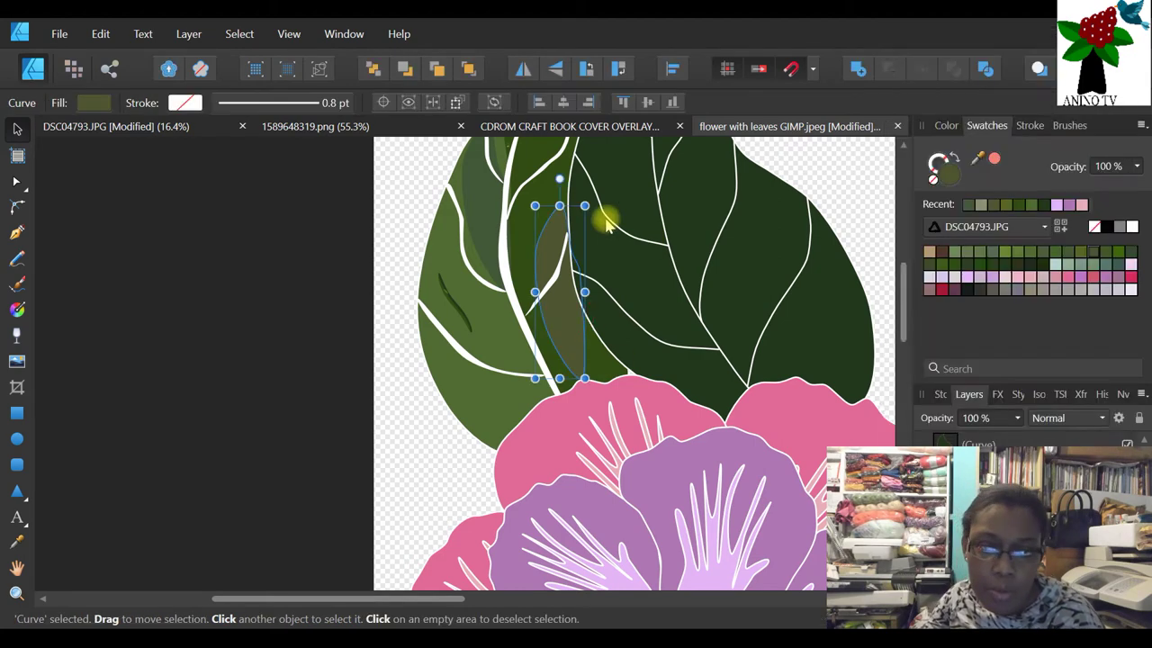
left_click_drag(583, 206, 431, 389)
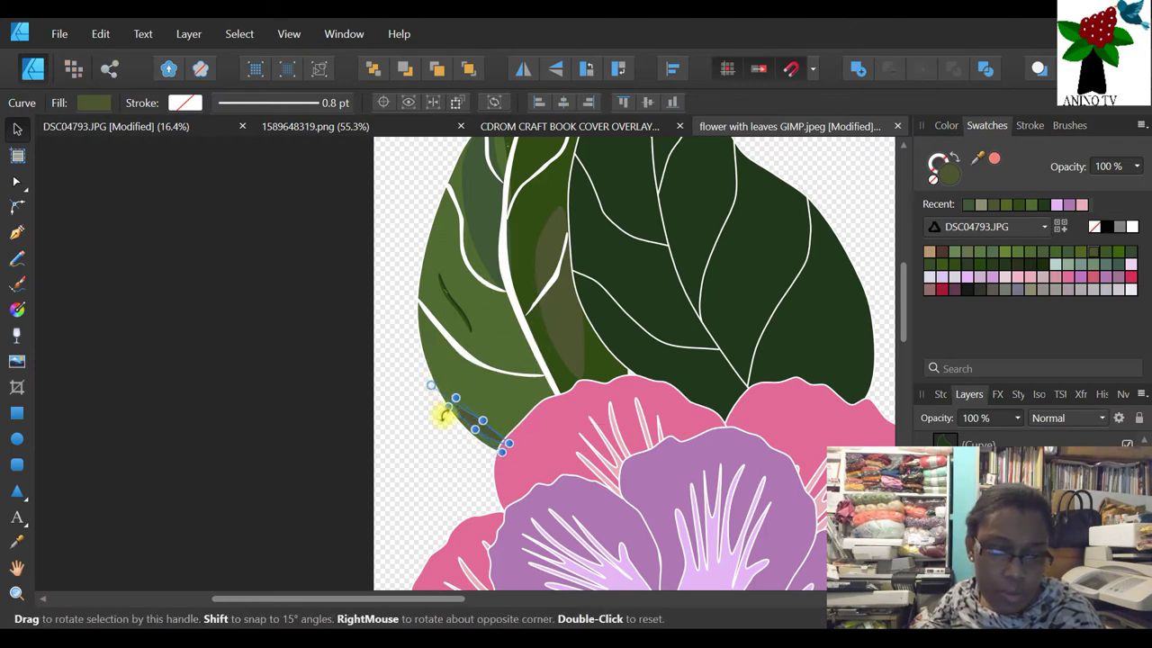
mouse_move(467, 425)
left_mouse_down()
mouse_move(478, 411)
mouse_move(483, 423)
left_mouse_up()
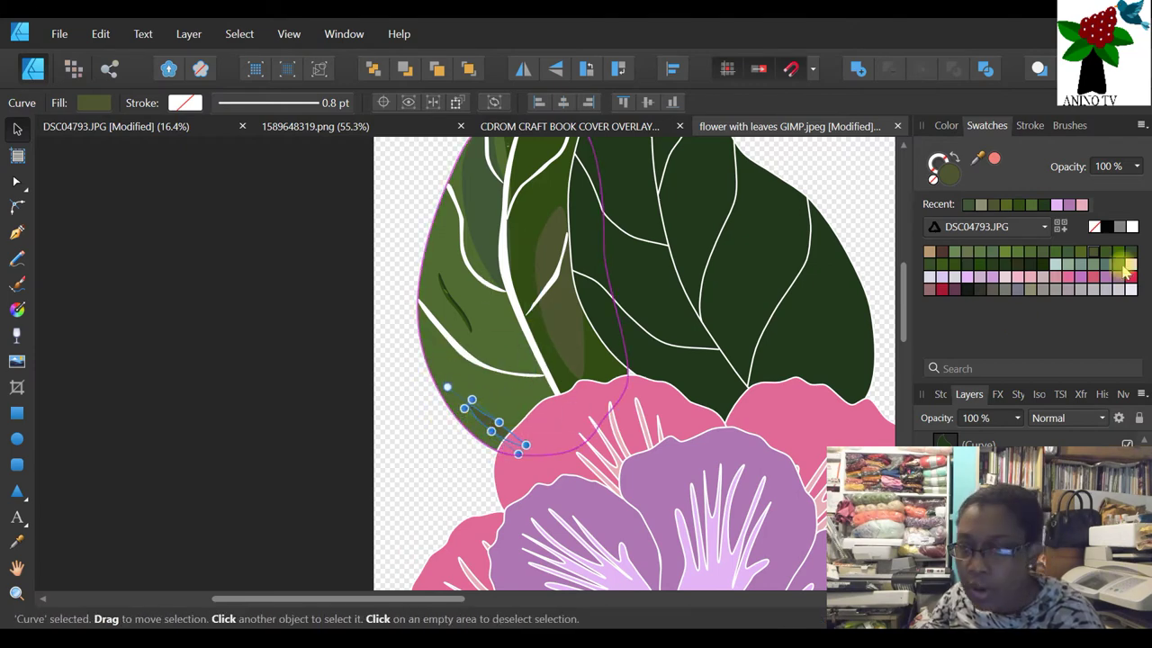
left_click(1004, 264)
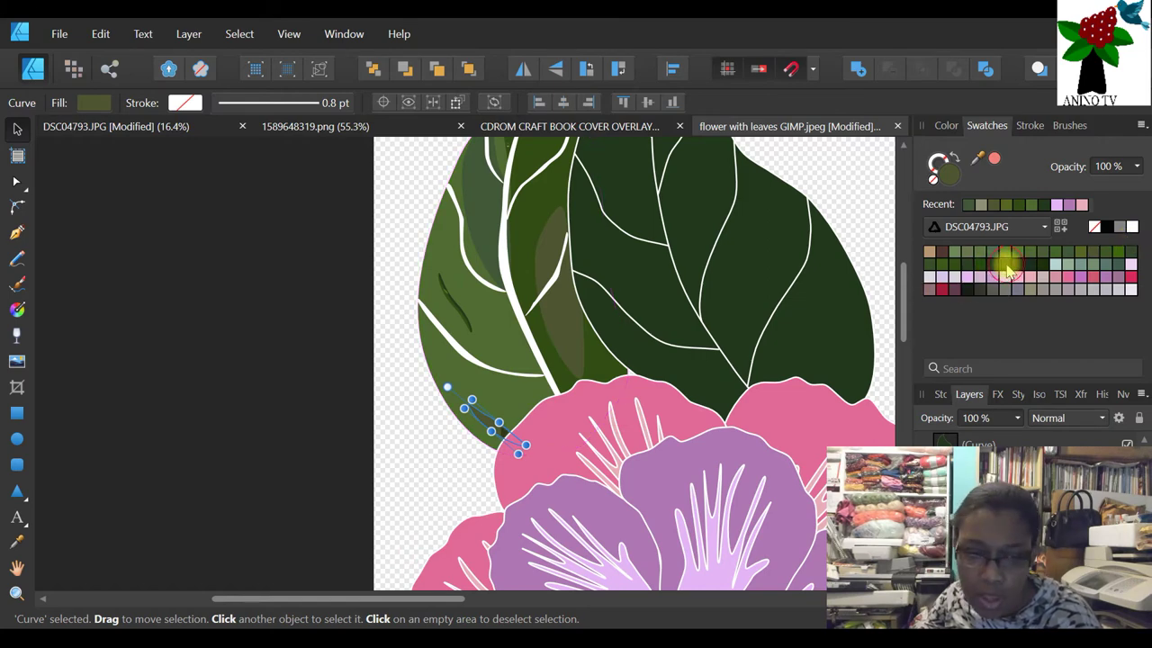
left_click(325, 414)
- Copy the dark-green sliver higher along the leaf edge and recolour it olive green
left_click(486, 425)
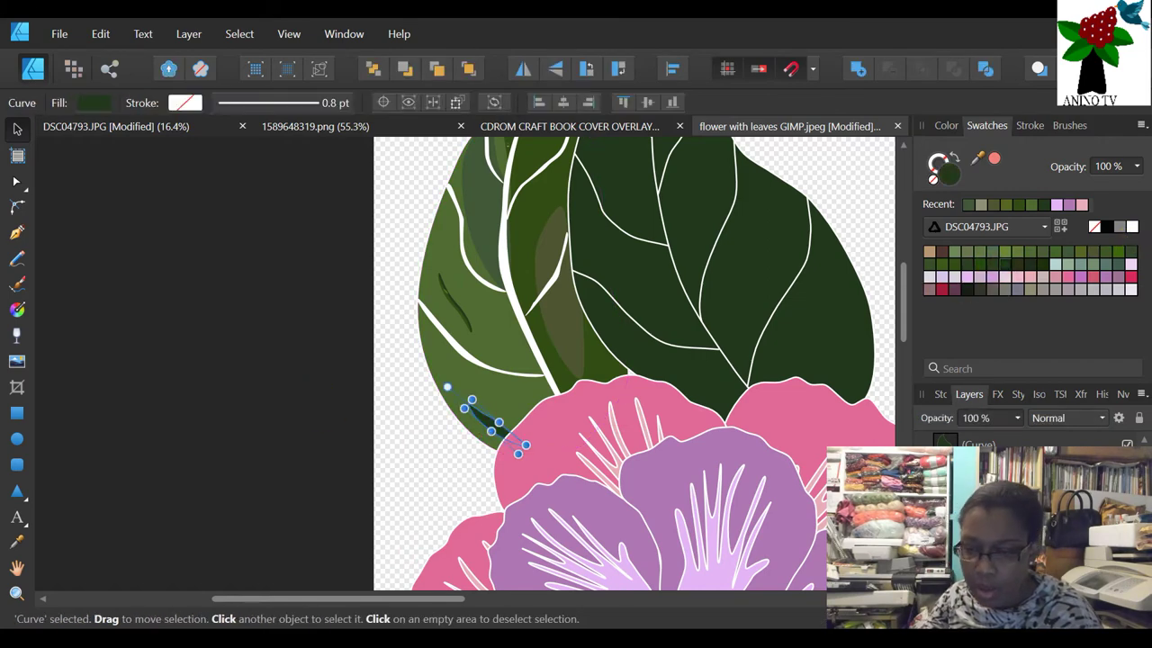
right_click(882, 447)
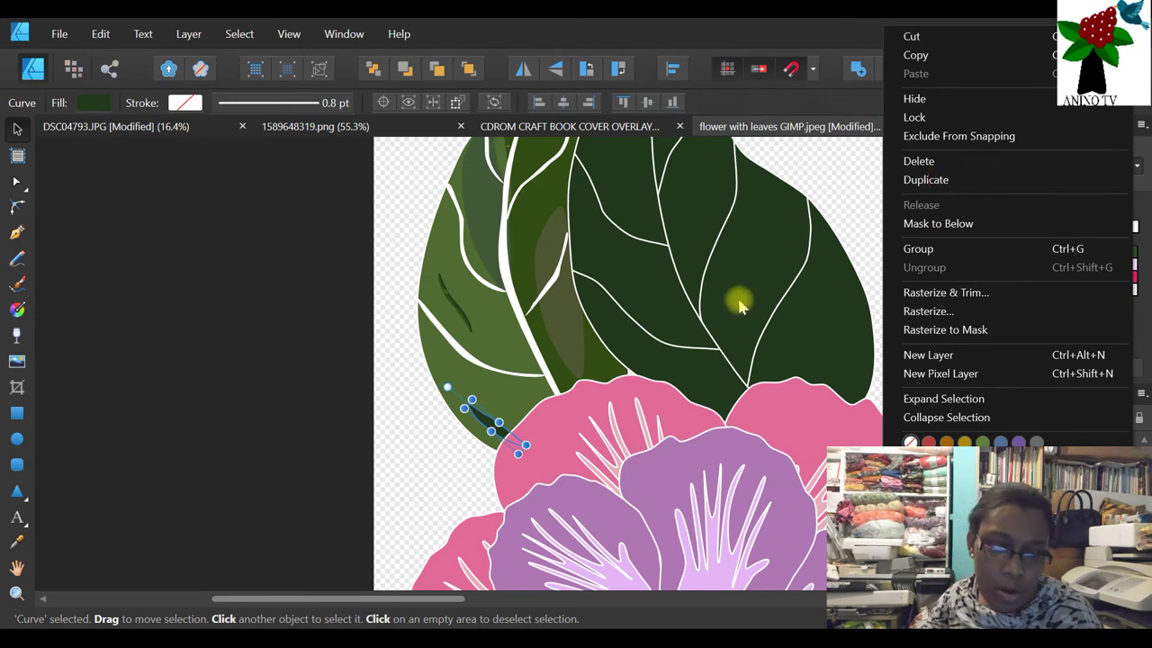
key("Escape")
left_click_drag(479, 424, 468, 340)
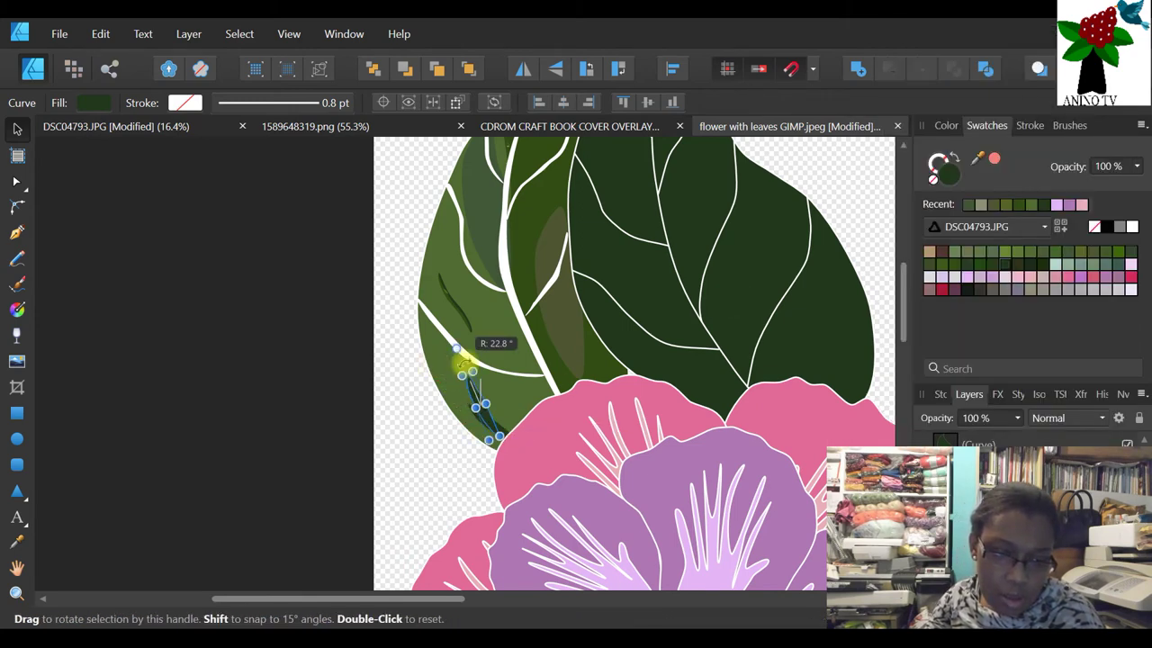
left_click(1028, 254)
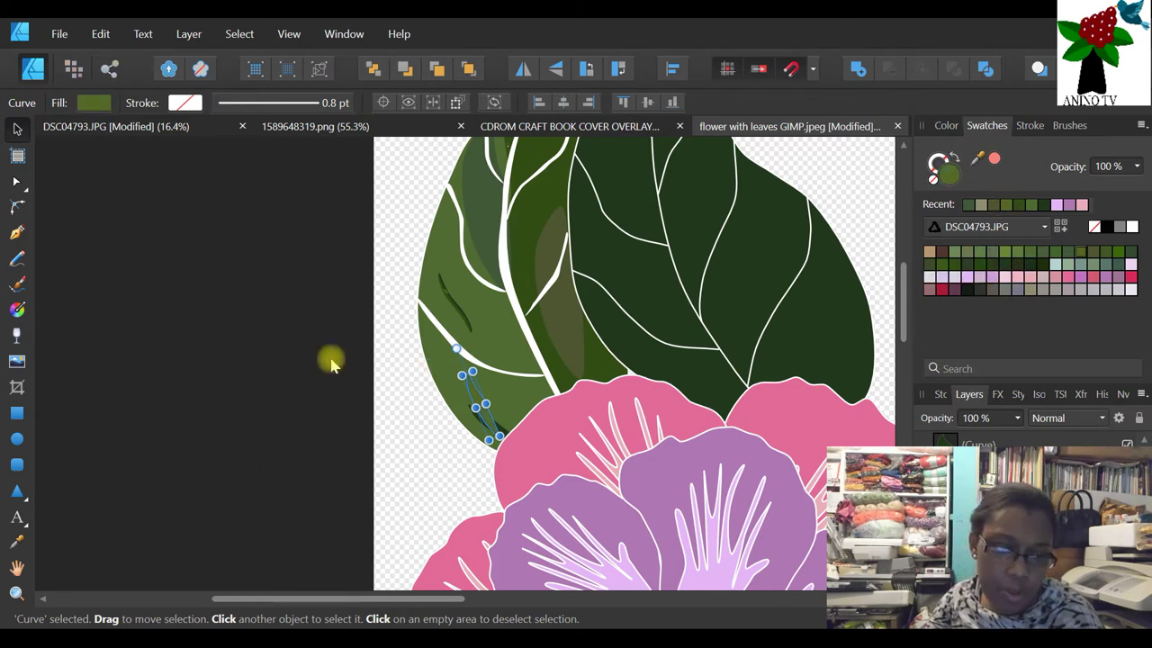
left_click(402, 481)
- Resize the olive sliver and reshape and shift the small dark sliver
left_click(478, 416)
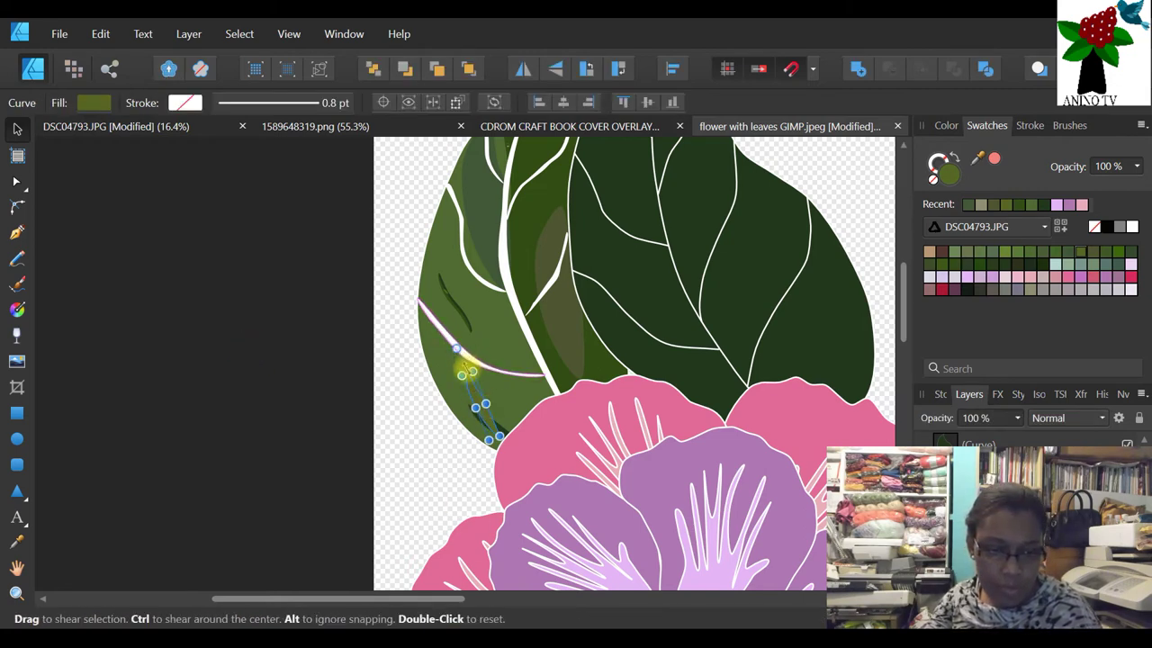
left_click_drag(472, 370, 493, 397)
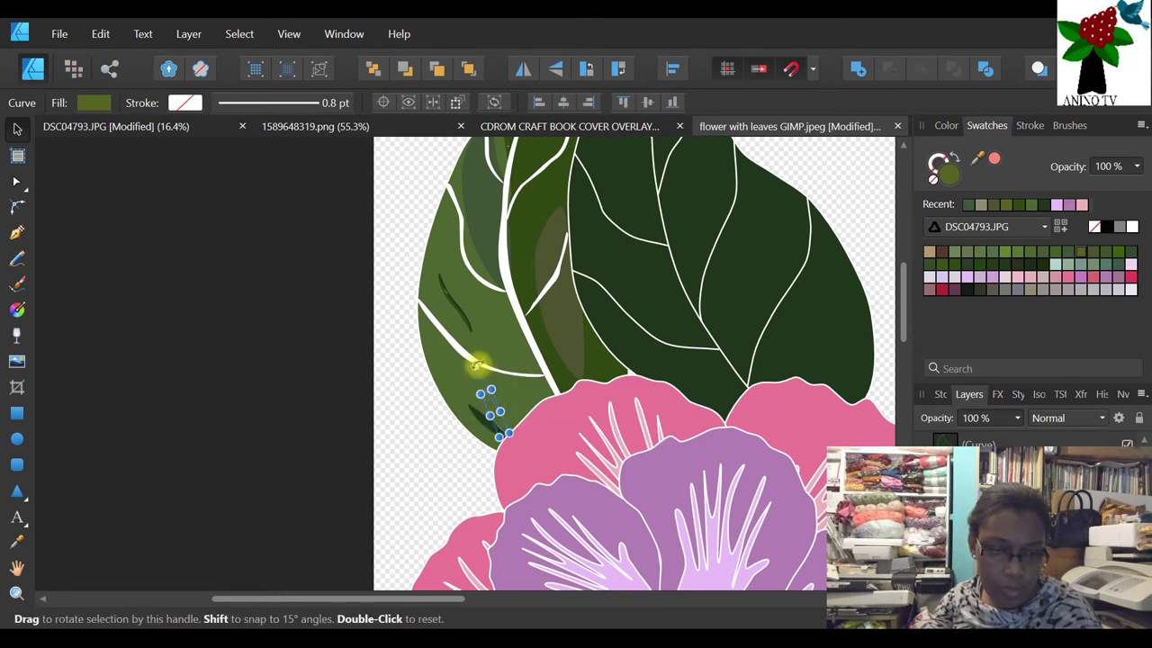
mouse_move(476, 388)
left_mouse_down()
mouse_move(446, 378)
mouse_move(469, 371)
left_mouse_up()
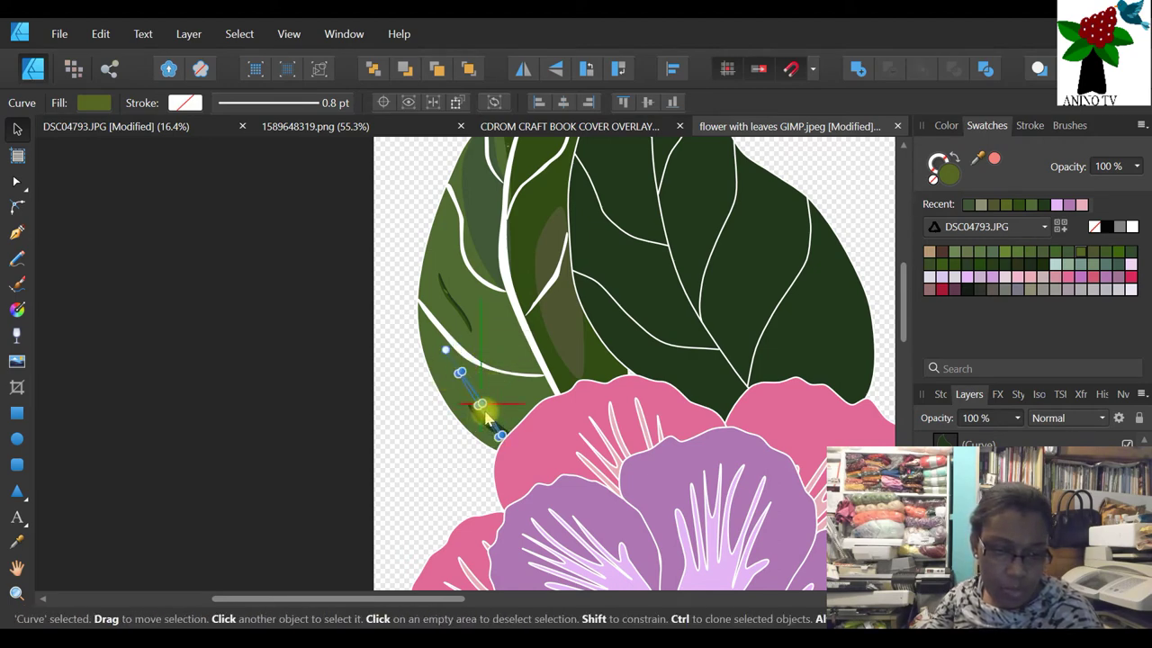
left_click(387, 437)
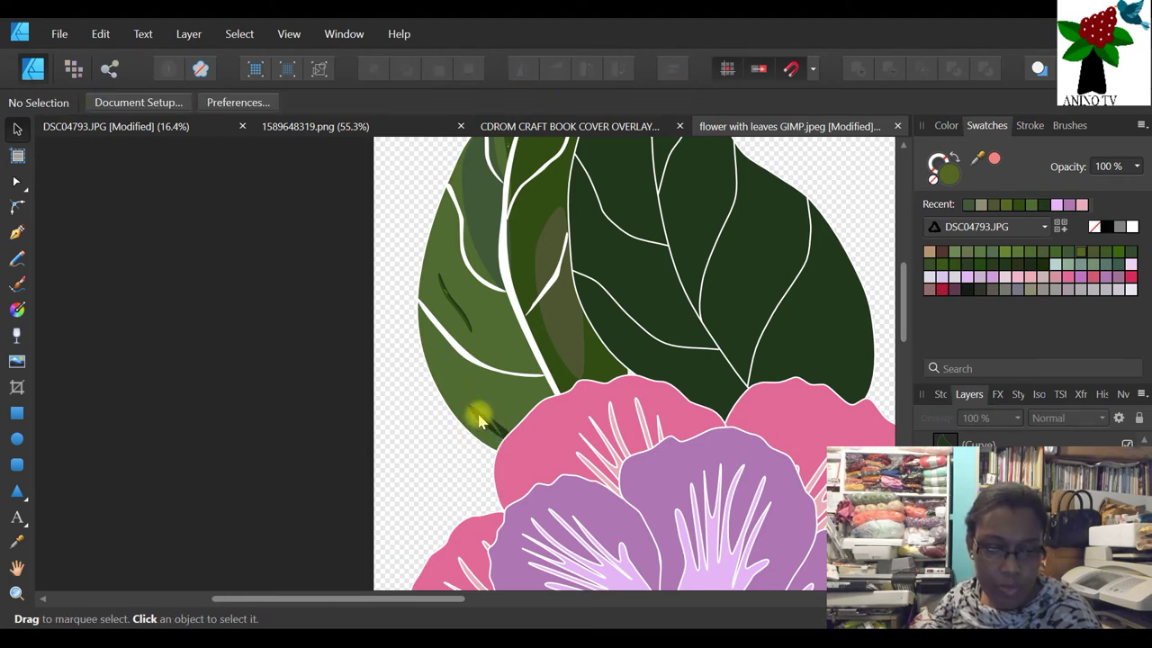
left_click(484, 409)
left_click_drag(483, 403, 500, 406)
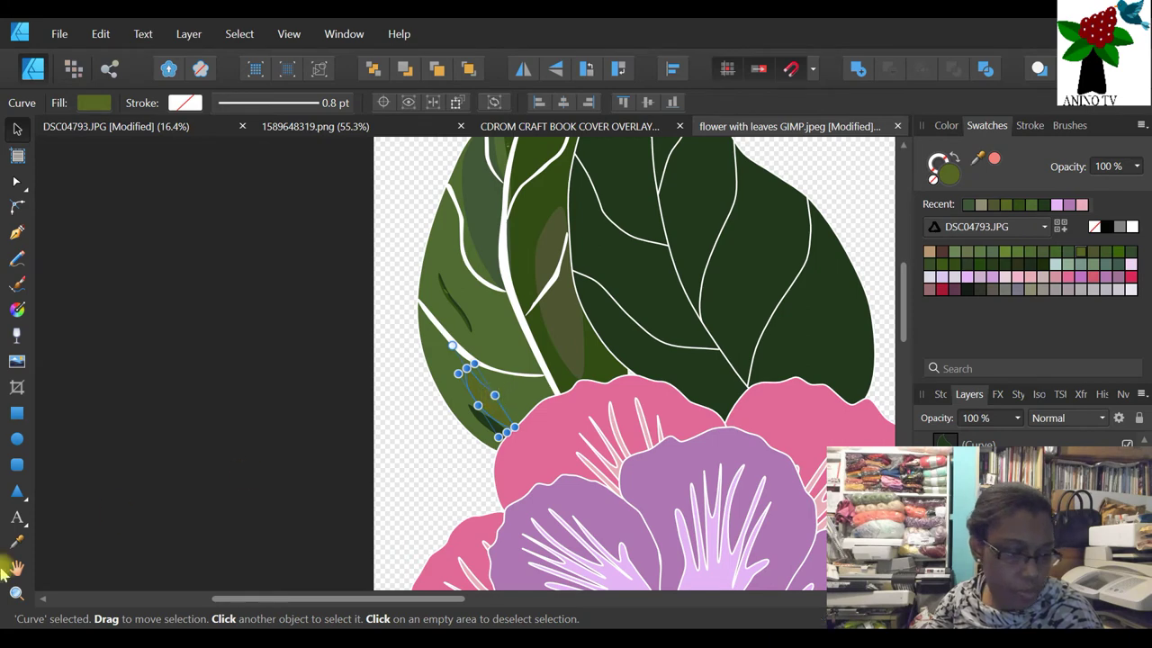
- At 200% zoom, edit the sliver's nodes to curve and thin it
left_click(17, 592)
left_click_drag(398, 478, 576, 378)
left_click(16, 179)
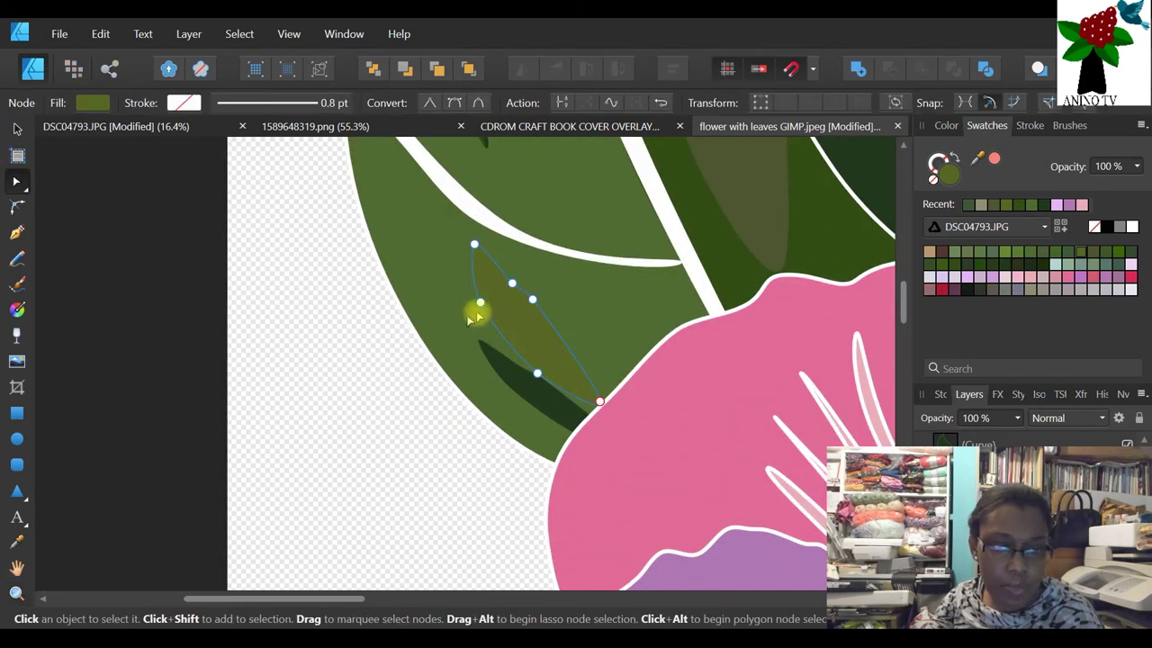
left_click_drag(532, 302, 532, 338)
mouse_move(511, 286)
left_mouse_down()
mouse_move(505, 306)
mouse_move(528, 291)
left_mouse_up()
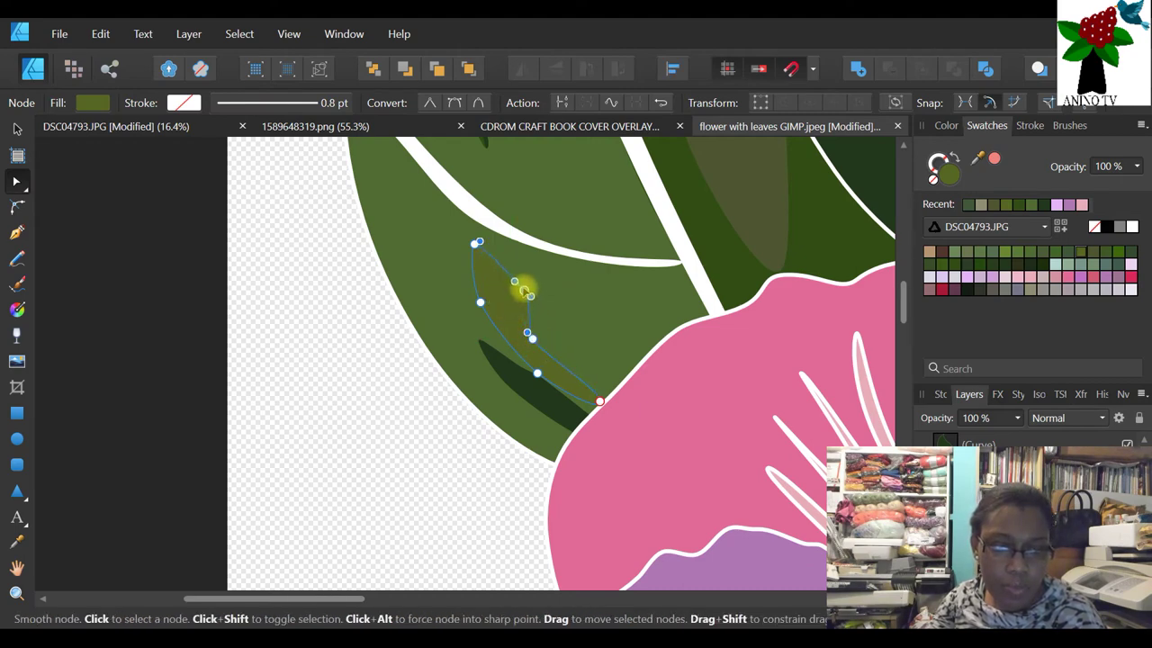
left_click(496, 300)
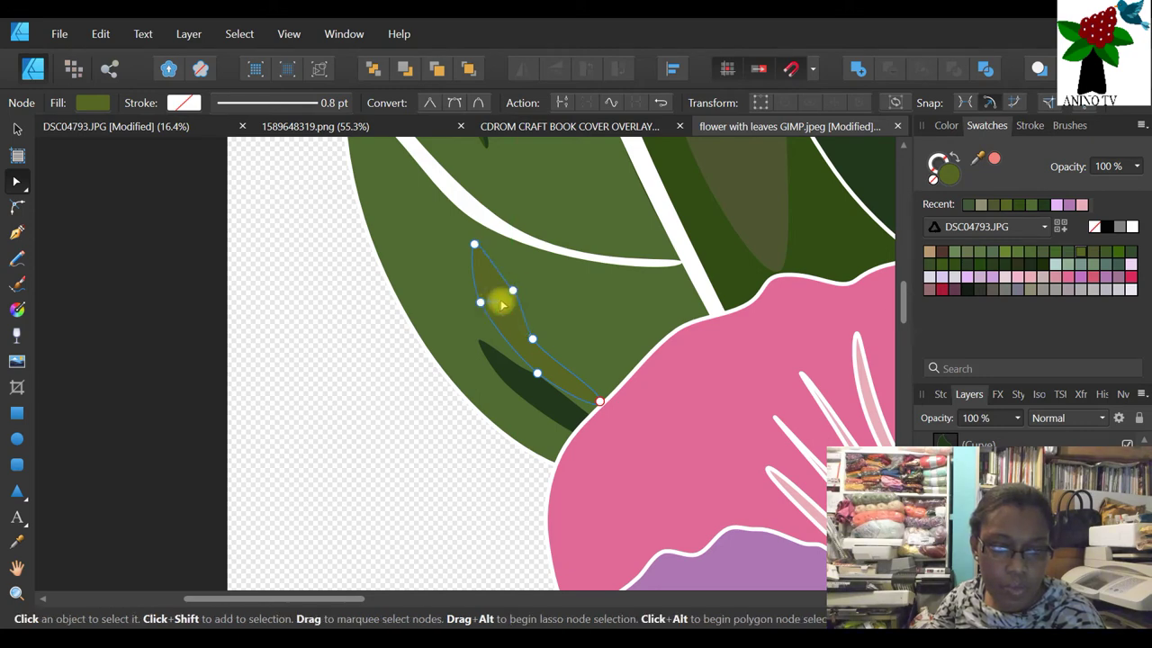
left_click_drag(480, 302, 499, 300)
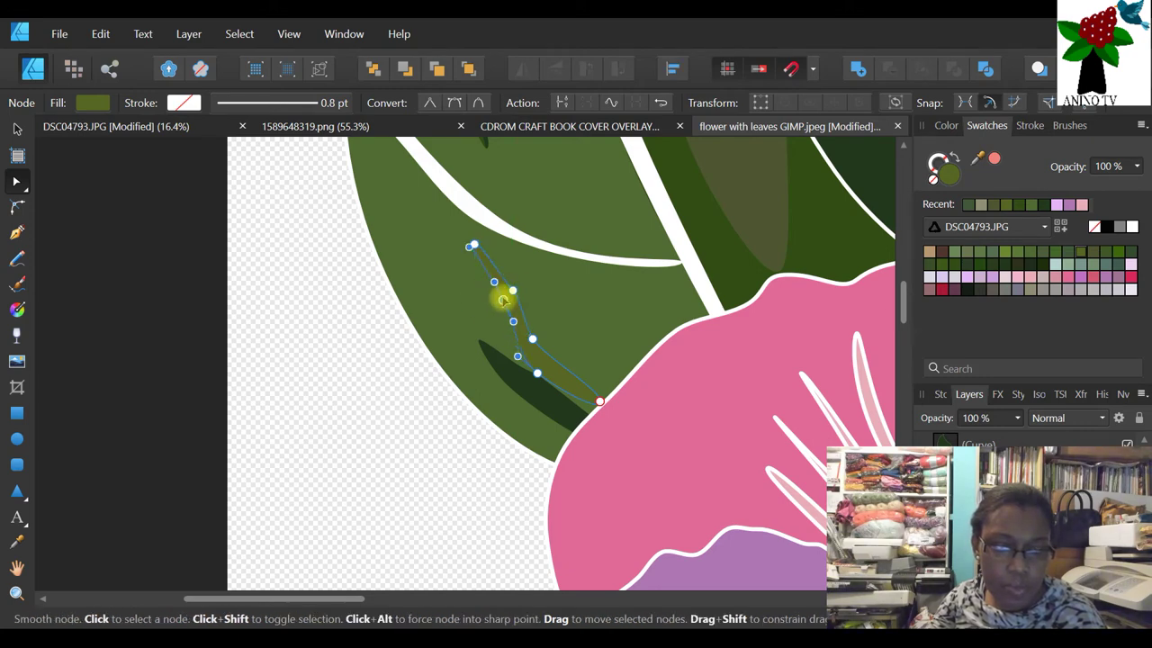
left_click(571, 390)
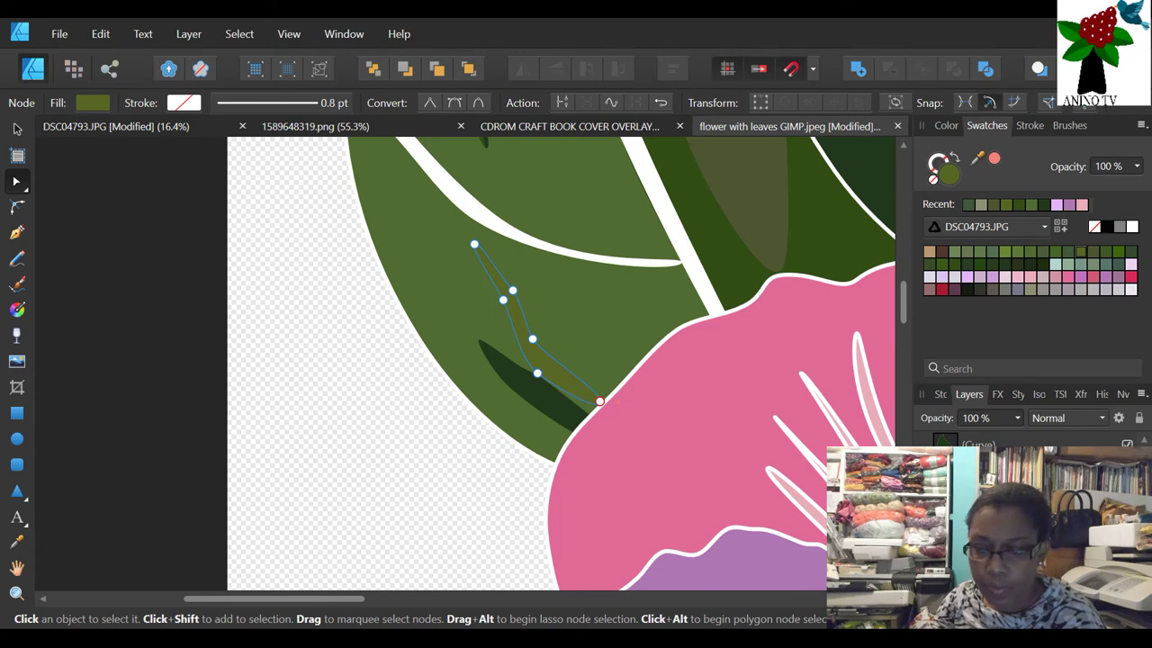
- Duplicate the reshaped sliver, move it further up the leaf edge, and fill it grey-green
right_click(884, 432)
left_click(956, 177)
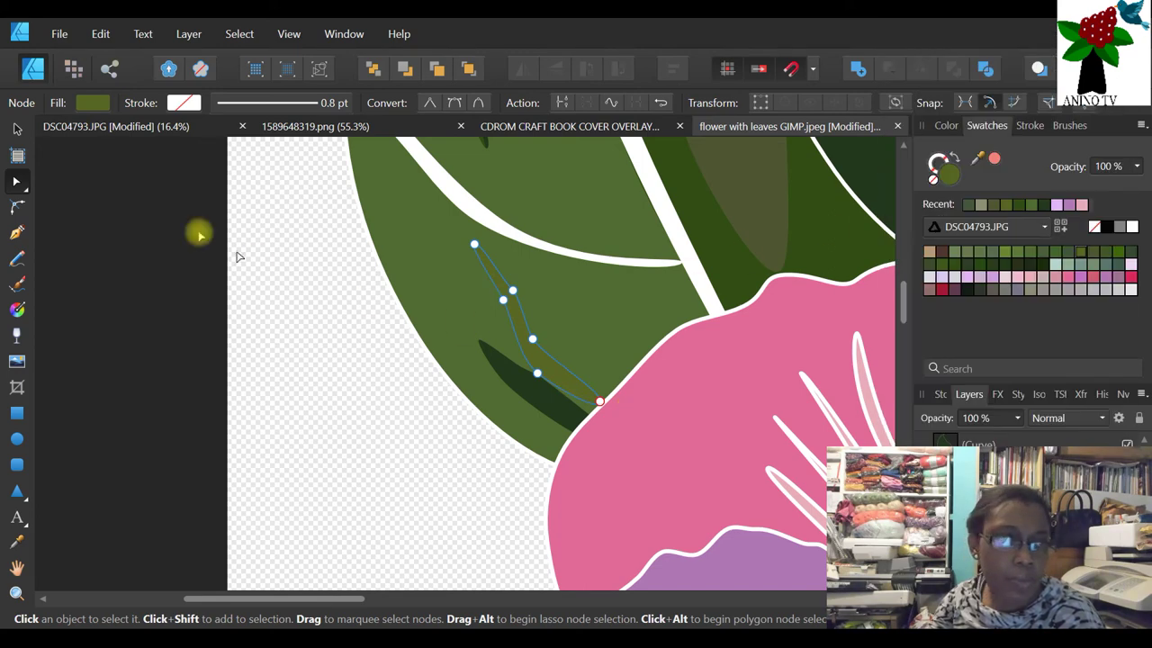
left_click(18, 130)
left_click_drag(512, 330, 407, 246)
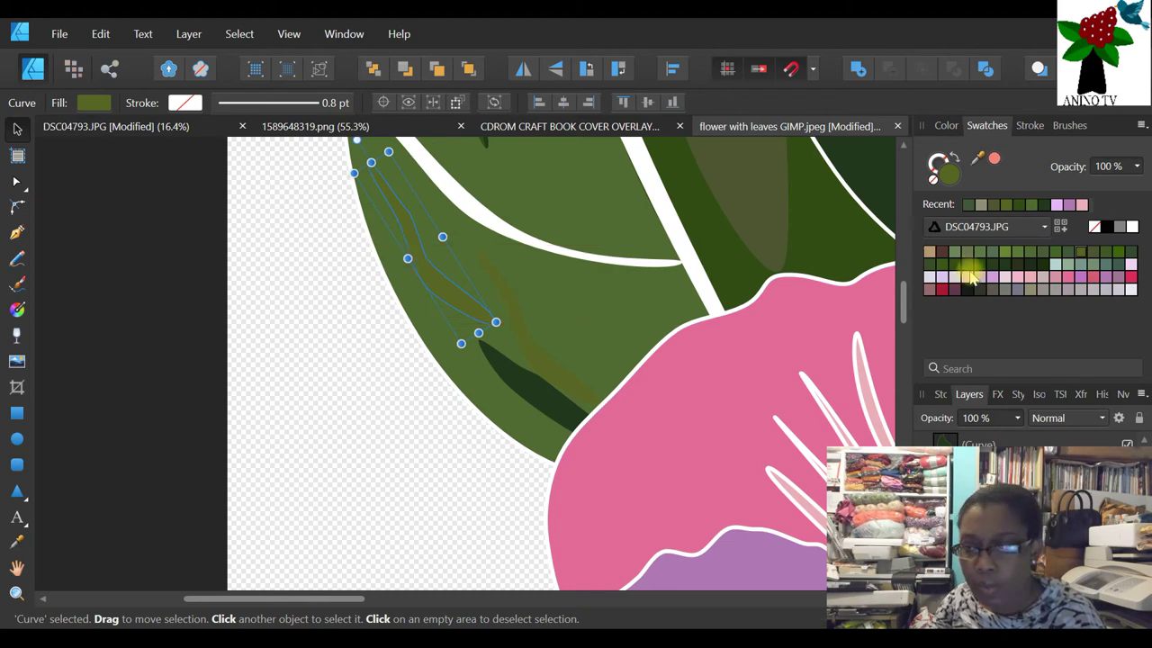
left_click(993, 253)
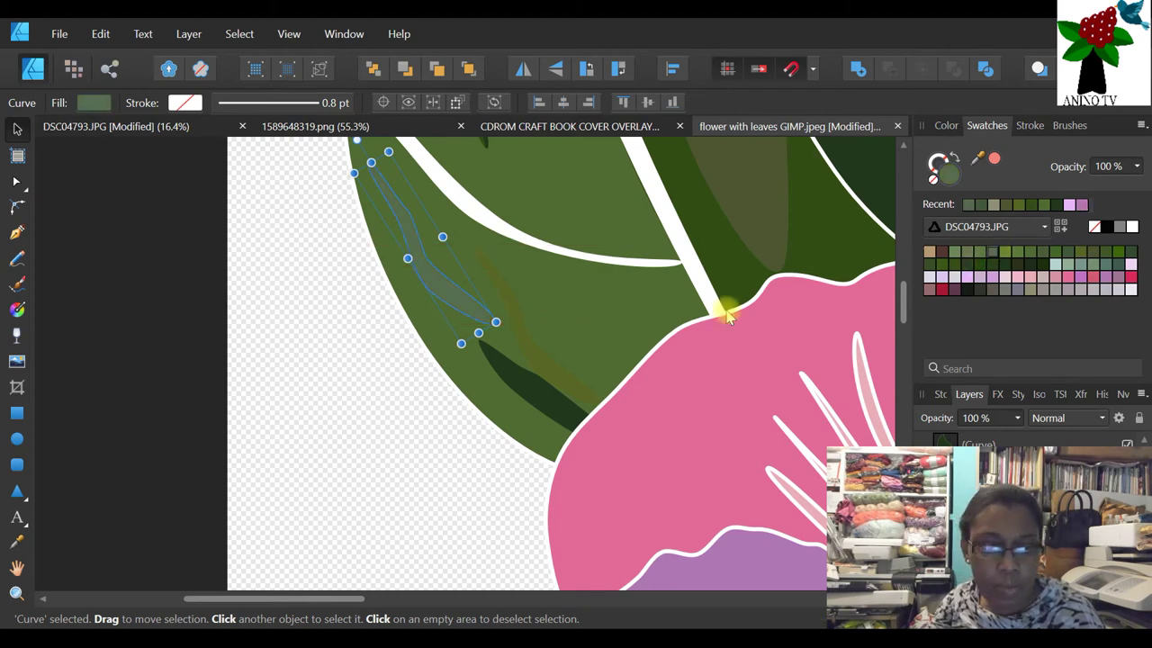
left_click(16, 592)
left_click_drag(233, 111, 173, 106)
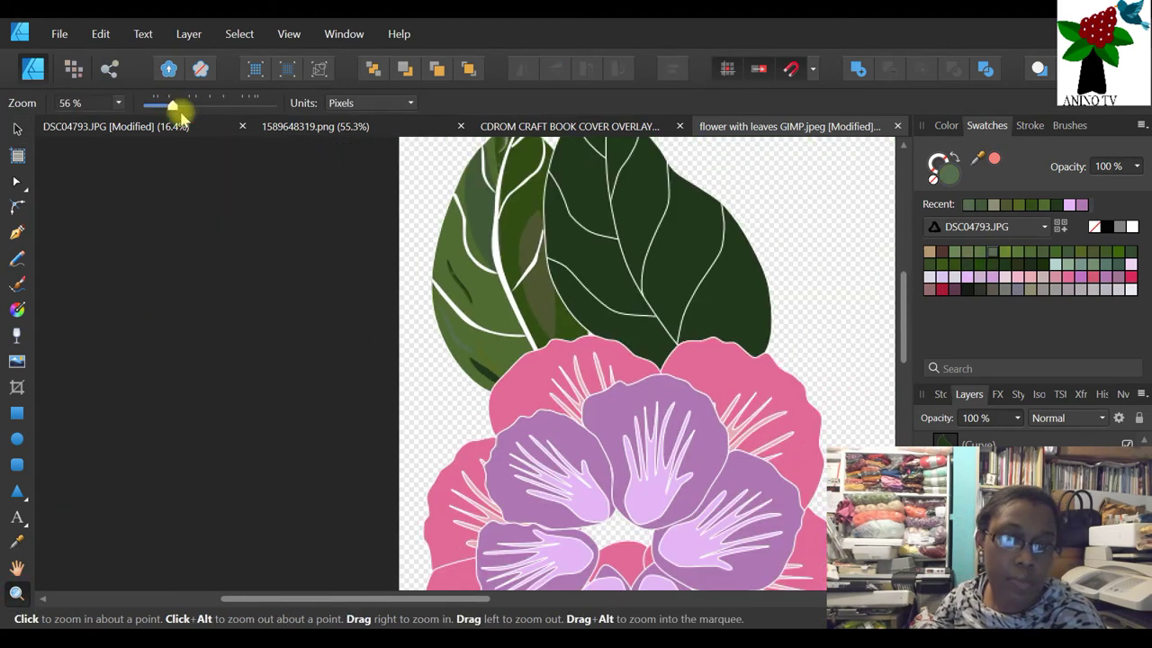
- Zoom to 50% on the two leaves and select the light leaf's translucent shading shape
scroll(689, 249, "up", 3)
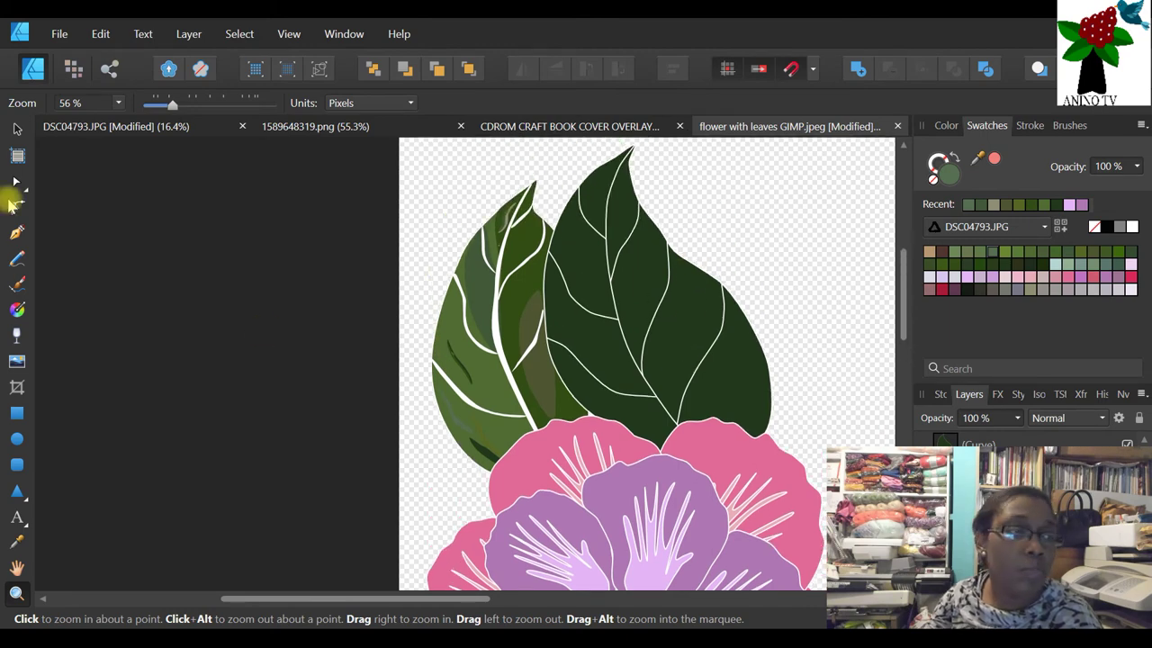
left_click(16, 129)
left_click(236, 257)
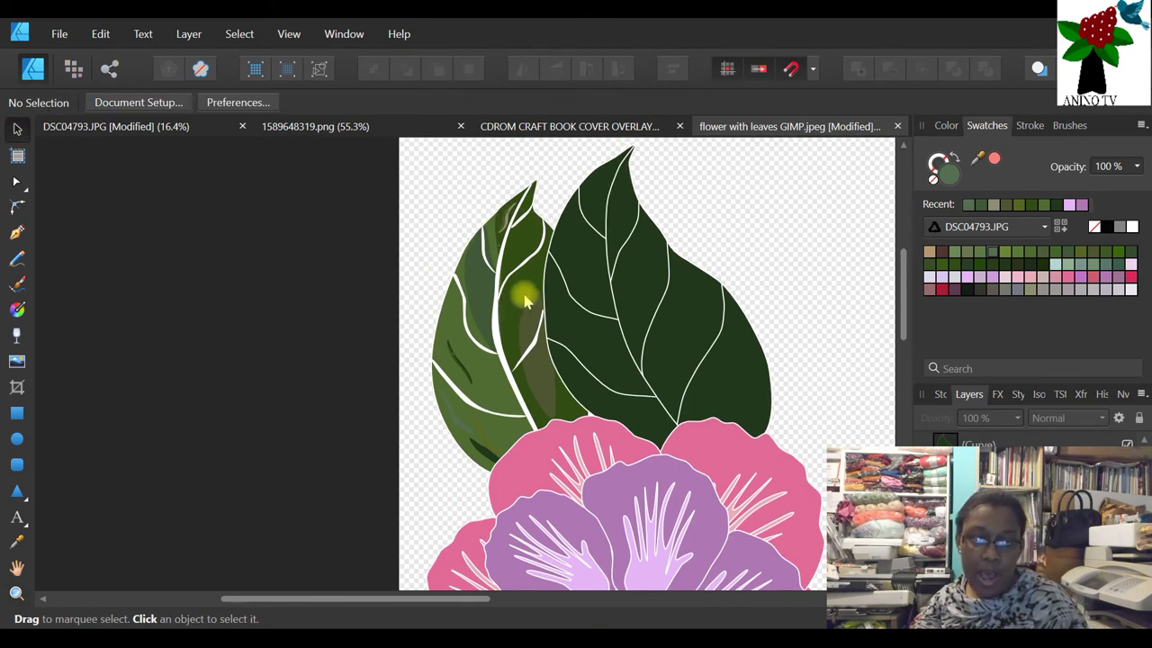
scroll(791, 470, "down", 2)
left_click(16, 592)
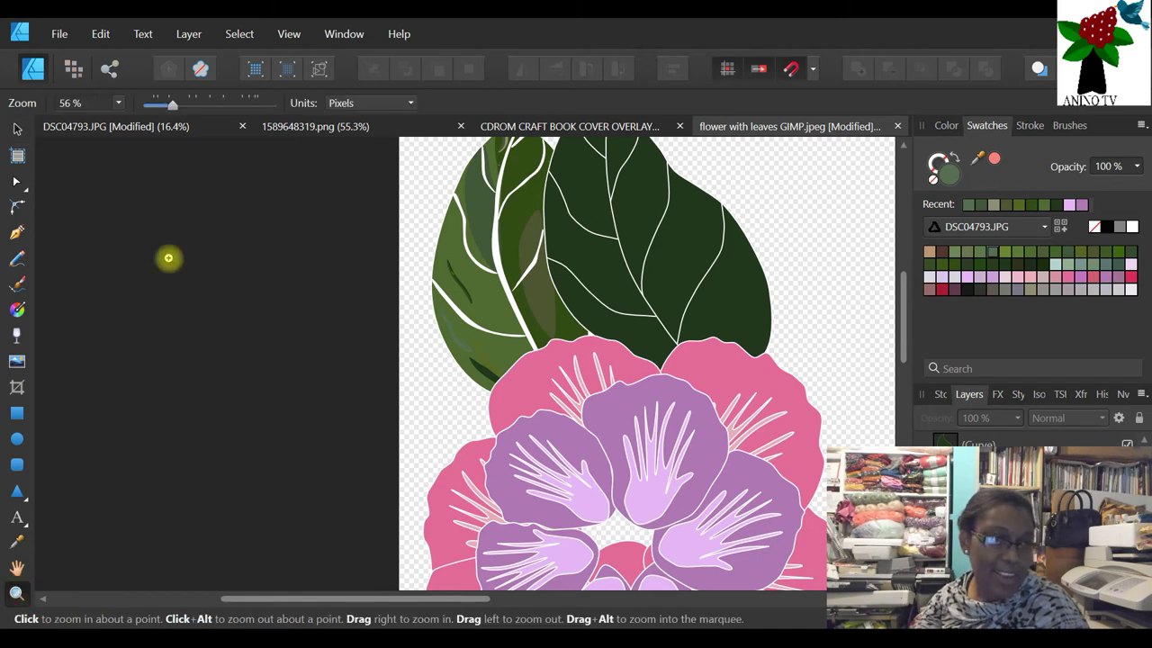
left_click(160, 108)
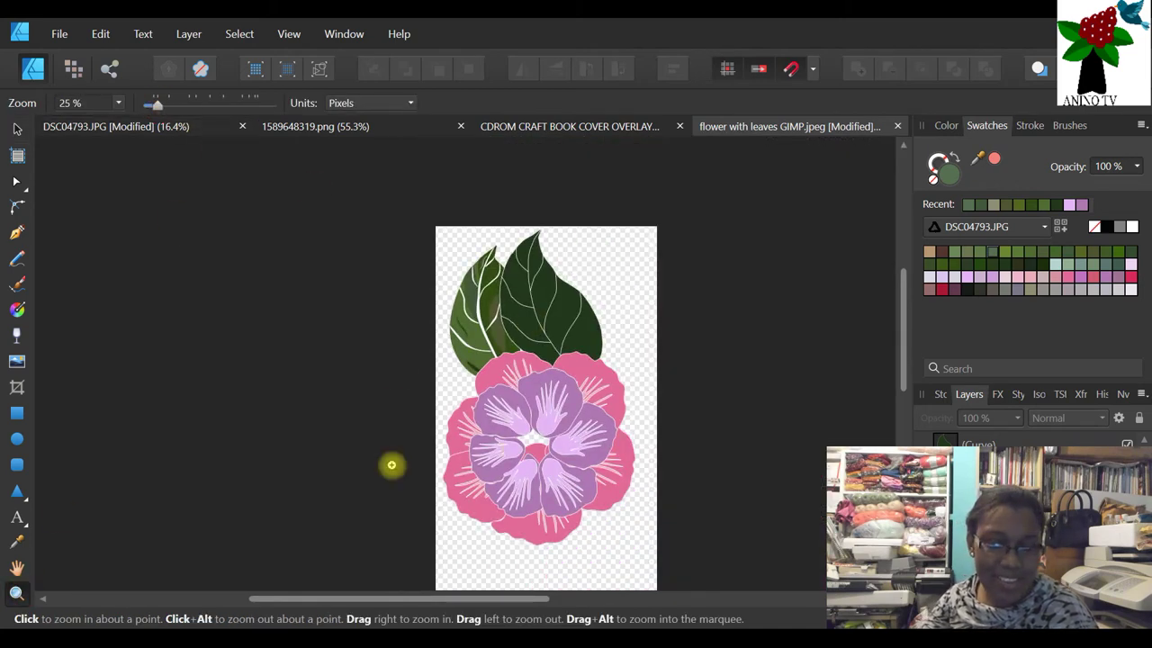
scroll(621, 472, "down", 1)
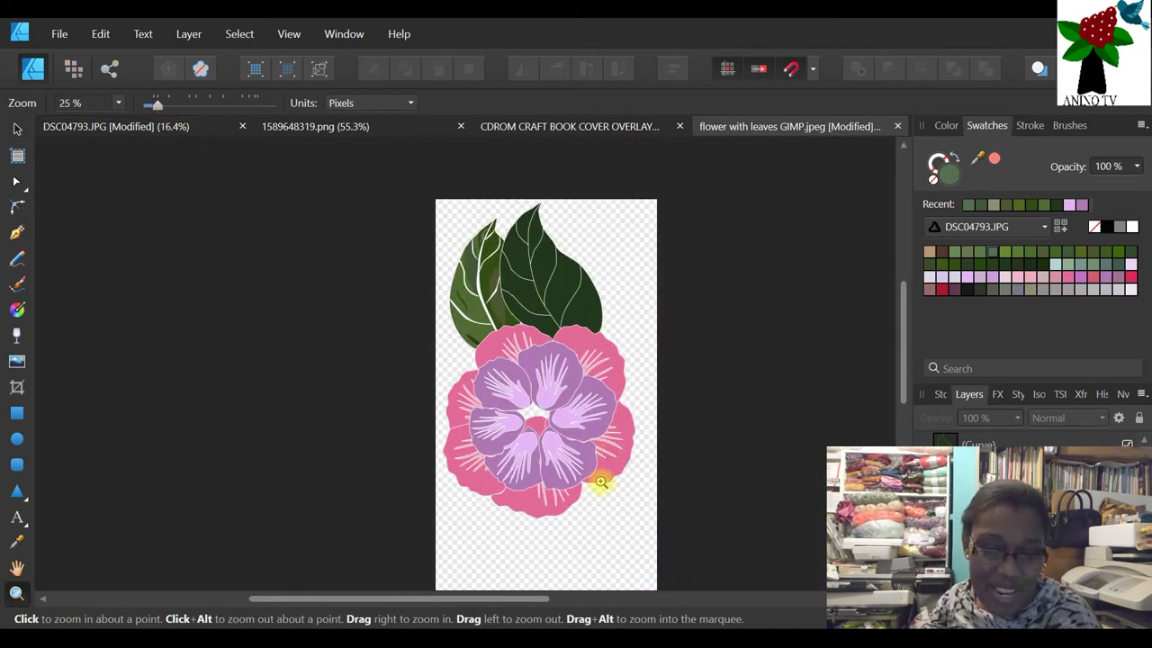
left_click(486, 300)
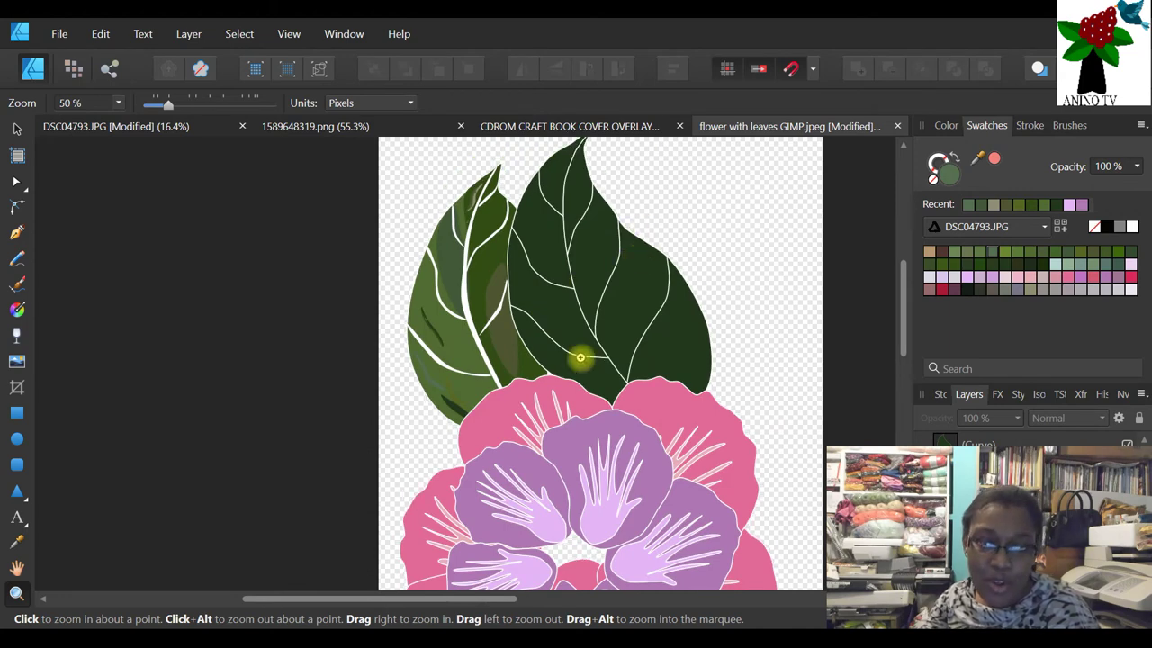
scroll(630, 278, "up", 2)
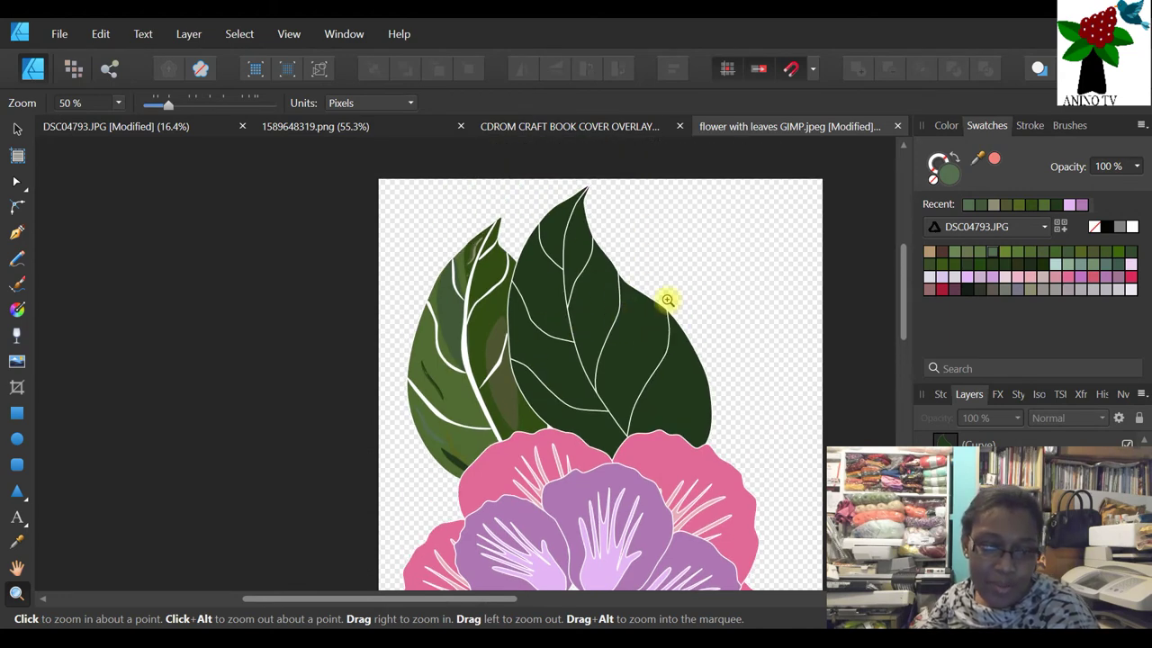
left_click(16, 129)
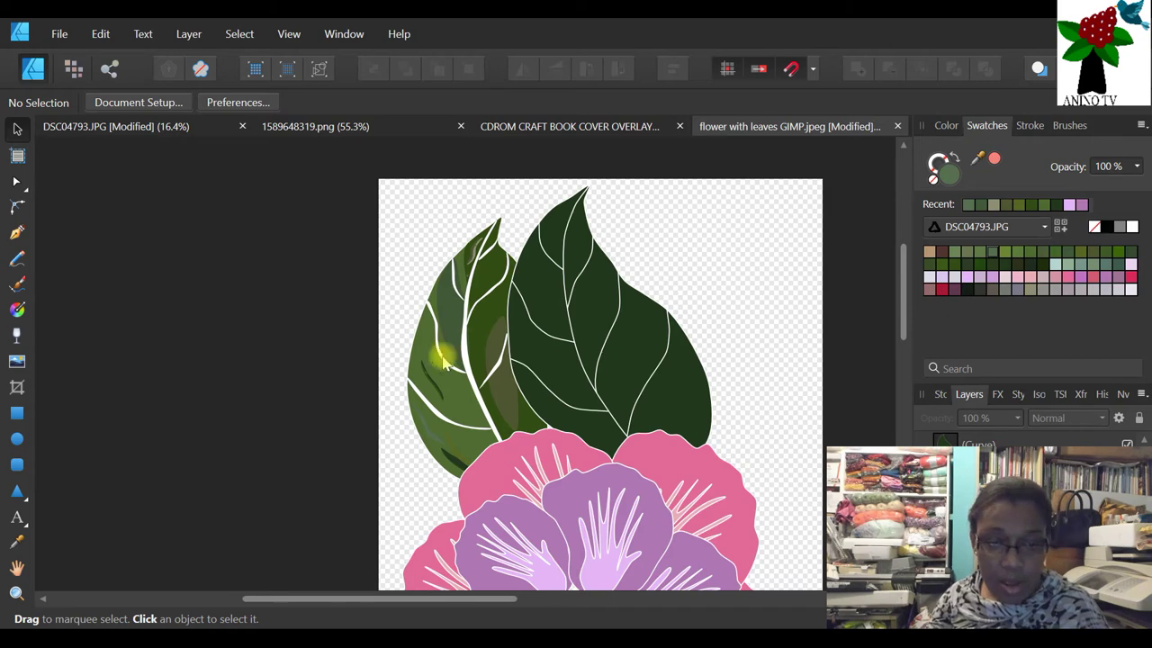
left_click(502, 405)
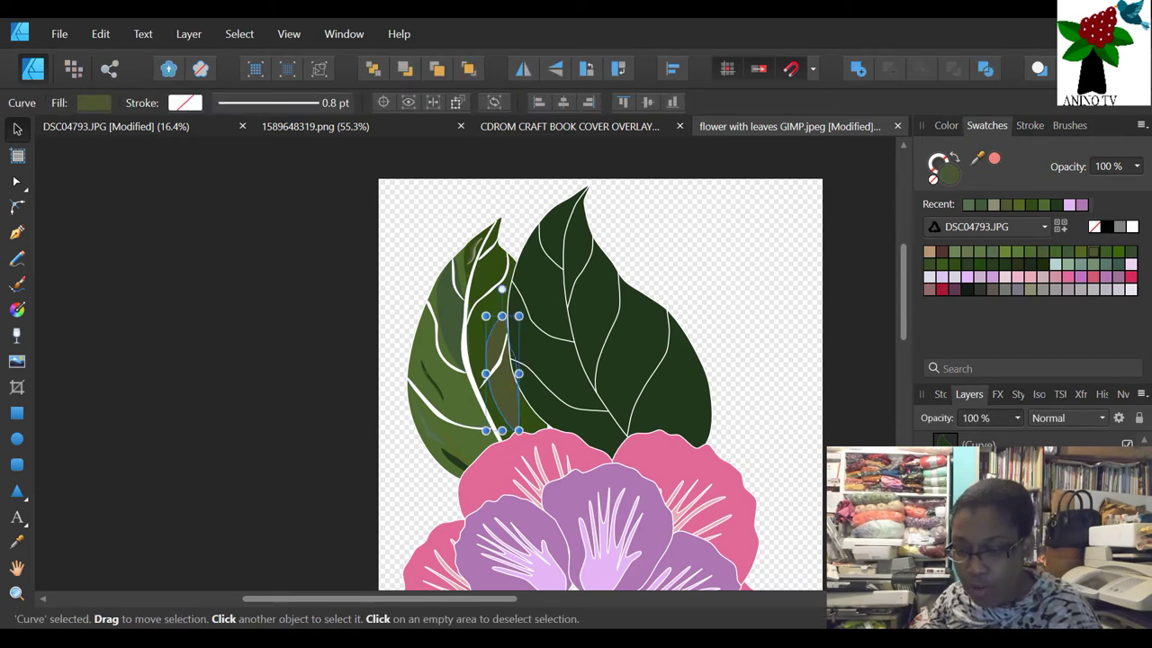
- Copy the shading shape onto the dark leaf and group the light leaf's 18 pieces
right_click(885, 252)
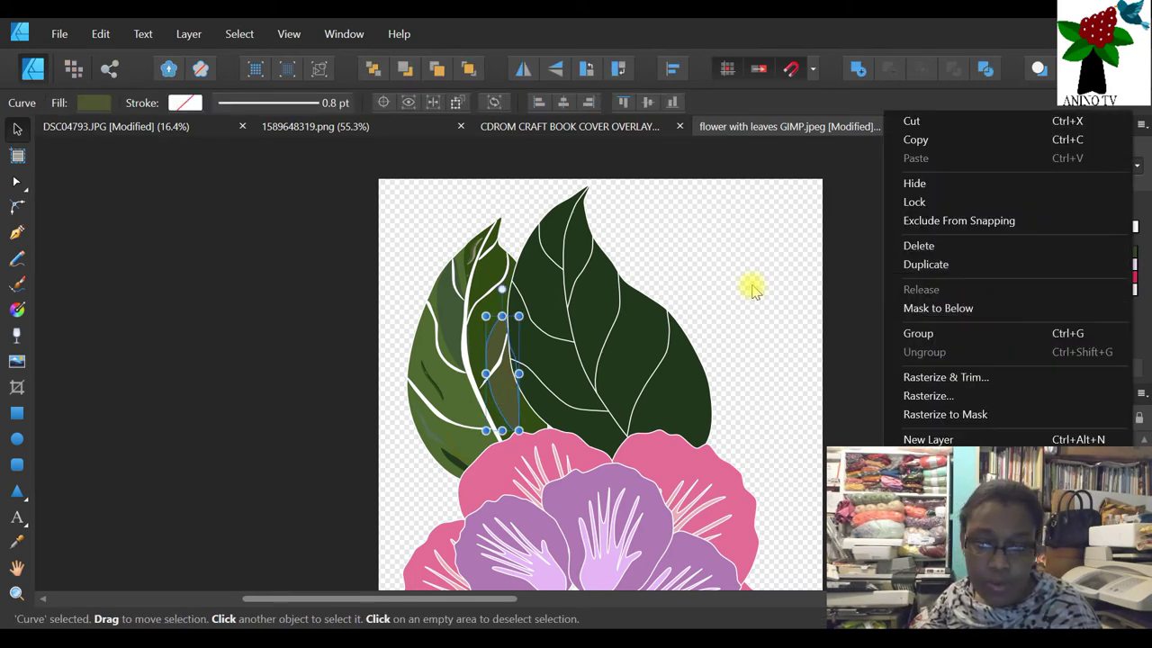
left_click(990, 264)
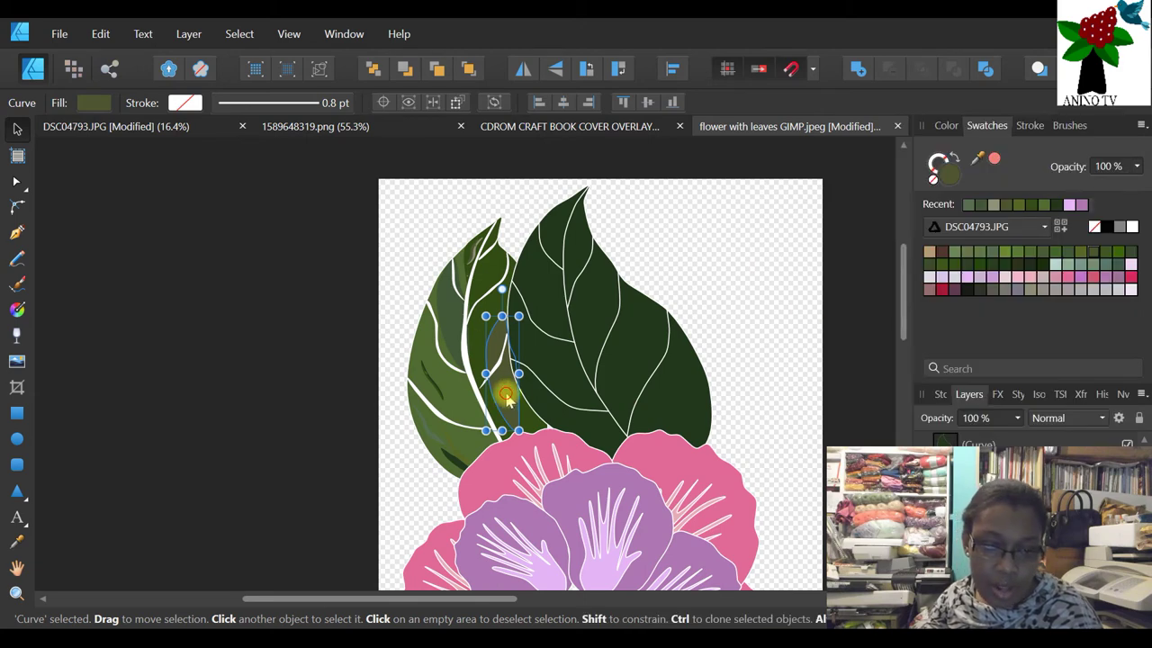
left_click_drag(506, 392, 631, 367)
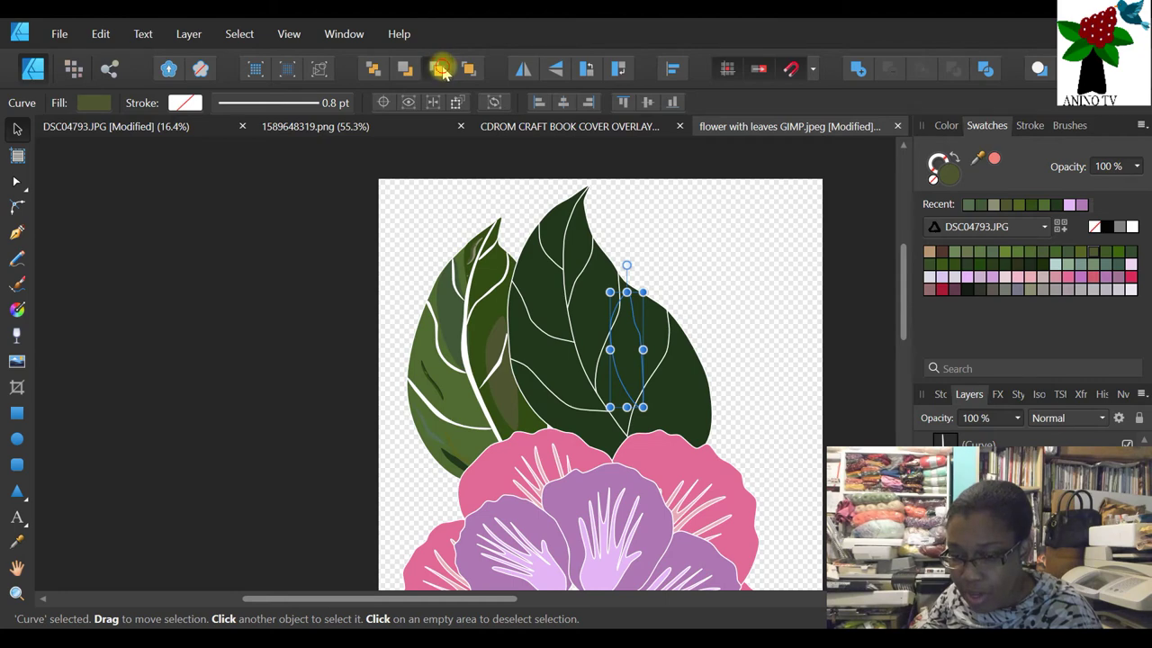
left_click(738, 232)
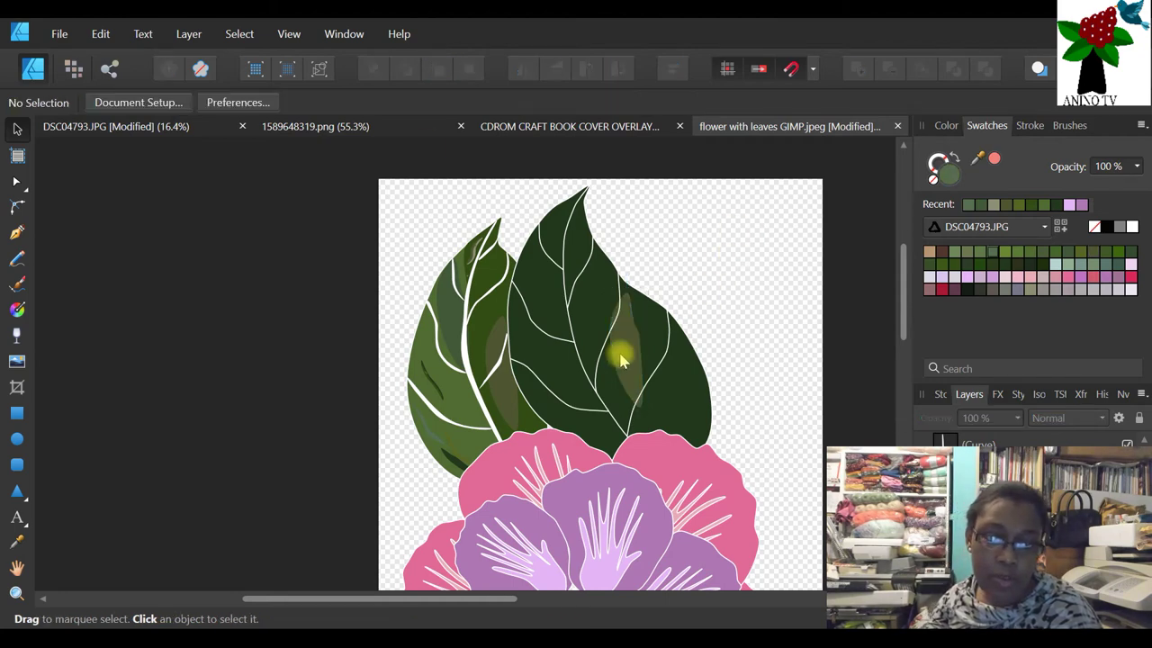
left_click_drag(304, 145, 586, 527)
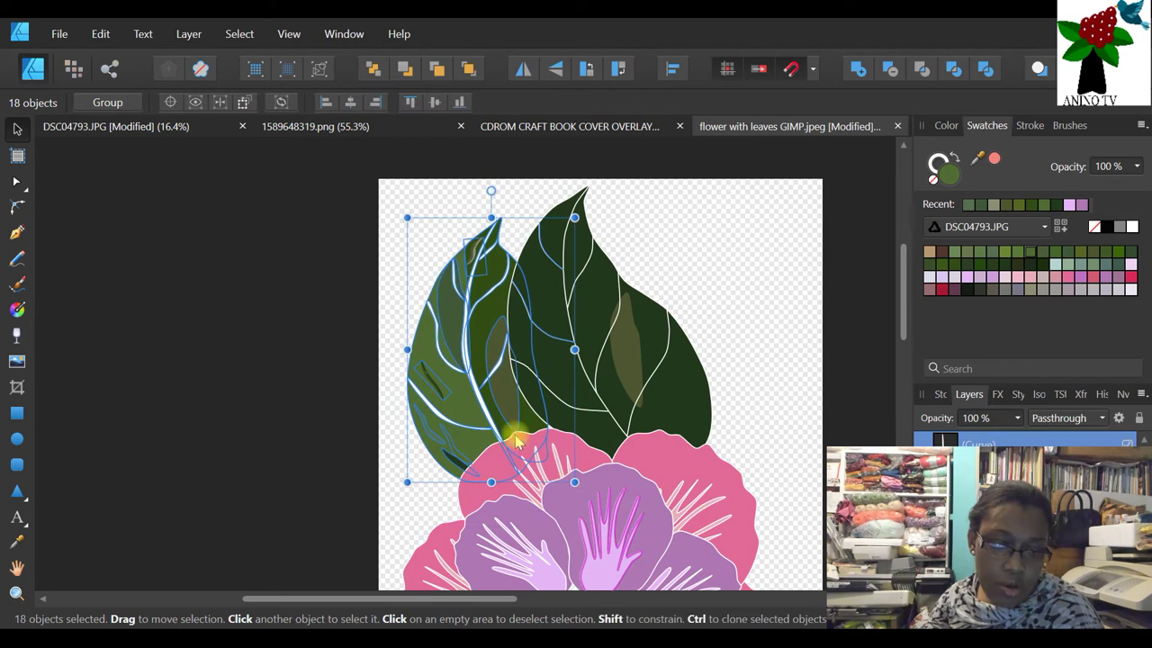
left_click(107, 102)
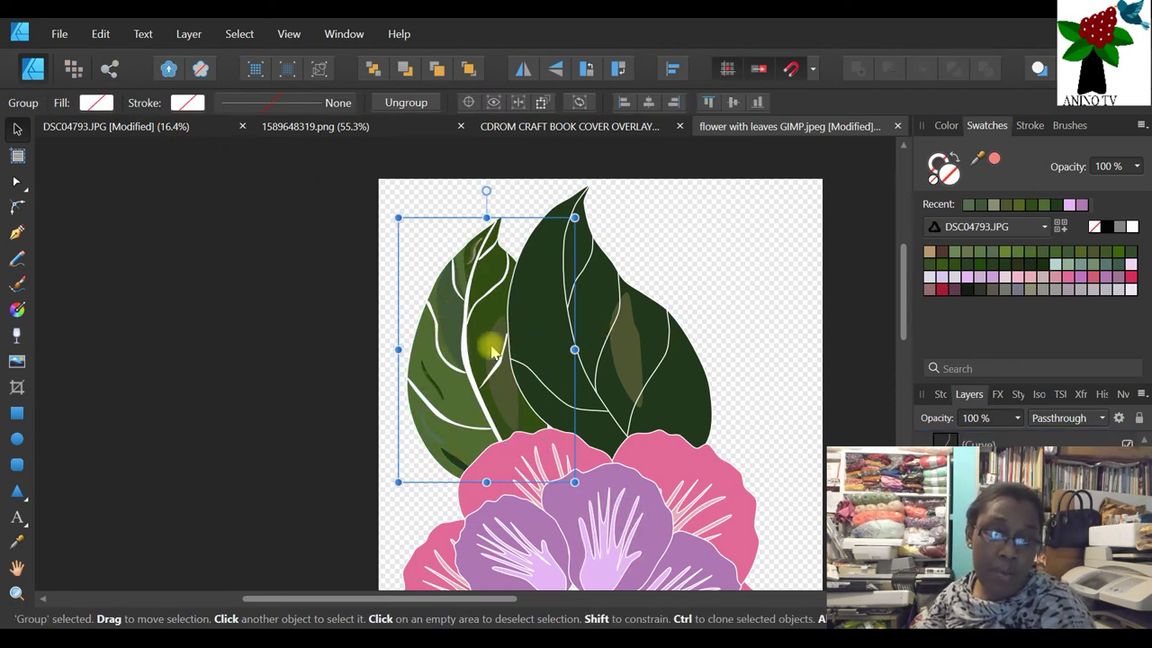
- Narrow the copied shading shape into a dark-green strip between the dark leaf's veins
double_click(637, 317)
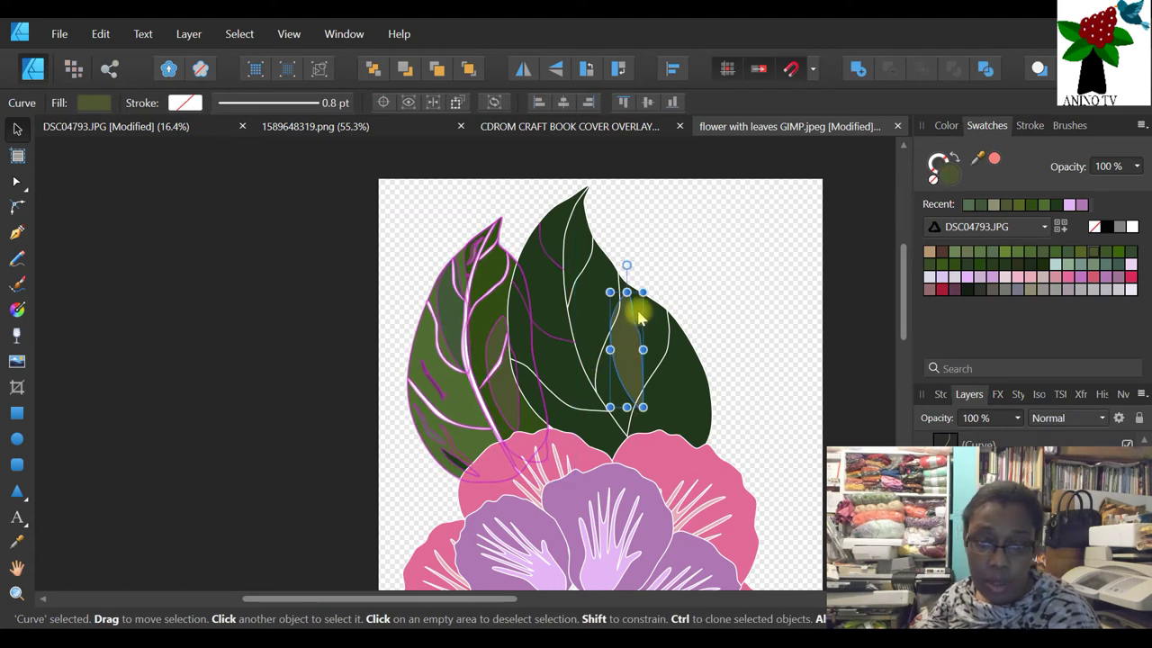
left_click_drag(642, 291, 630, 326)
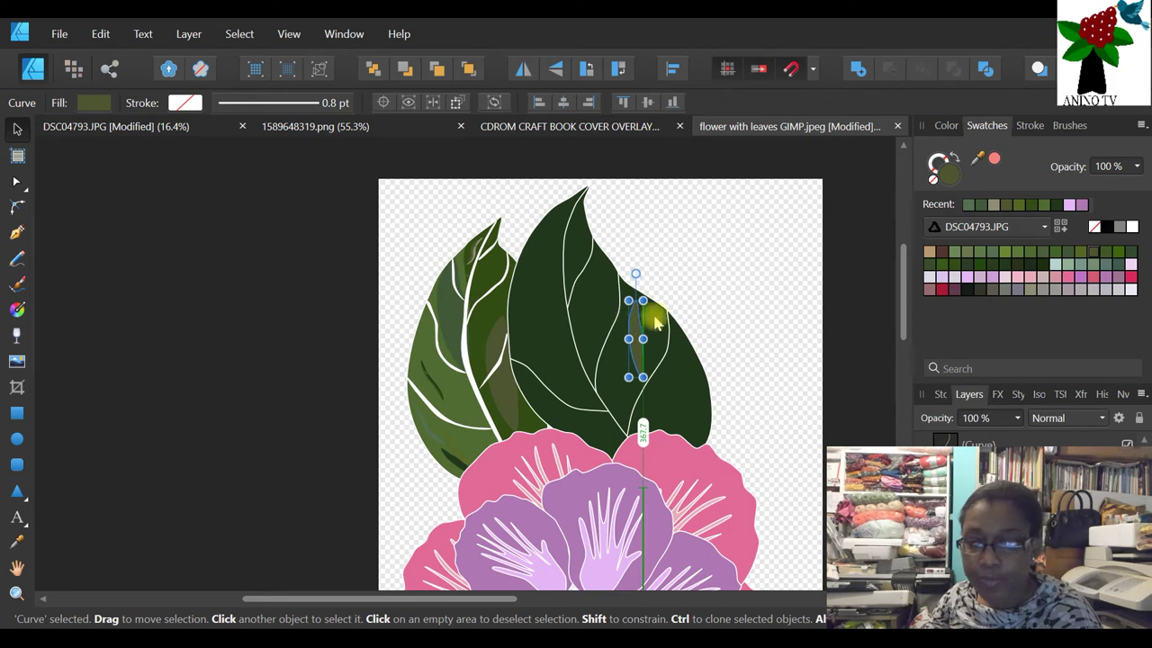
left_click(1005, 266)
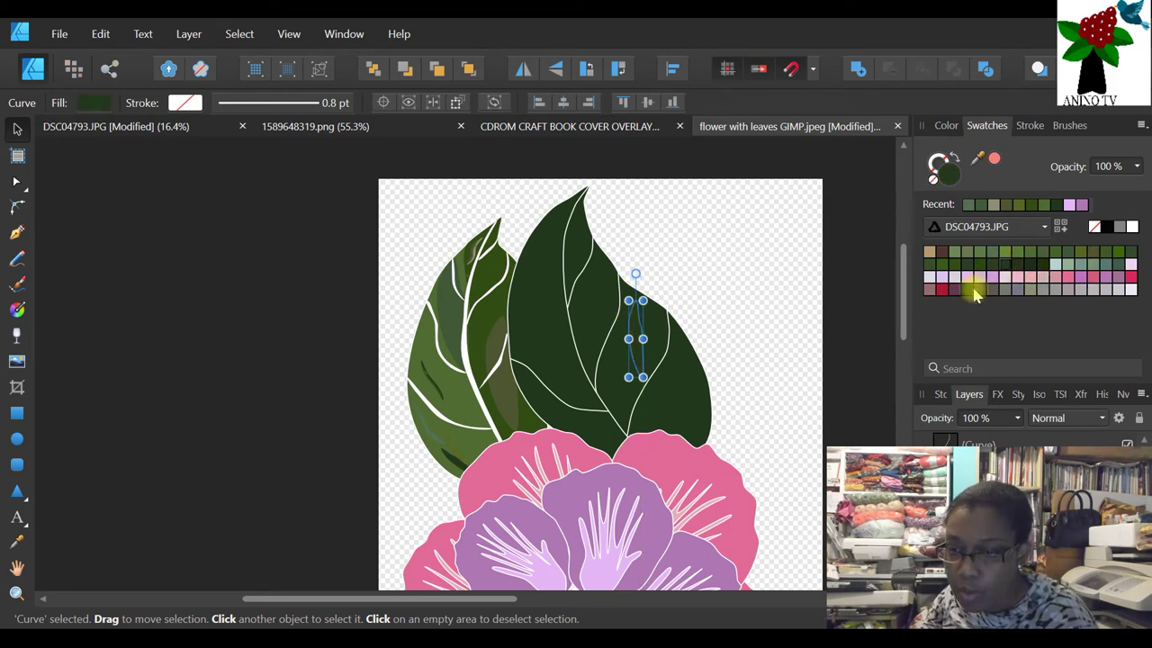
left_click(760, 334)
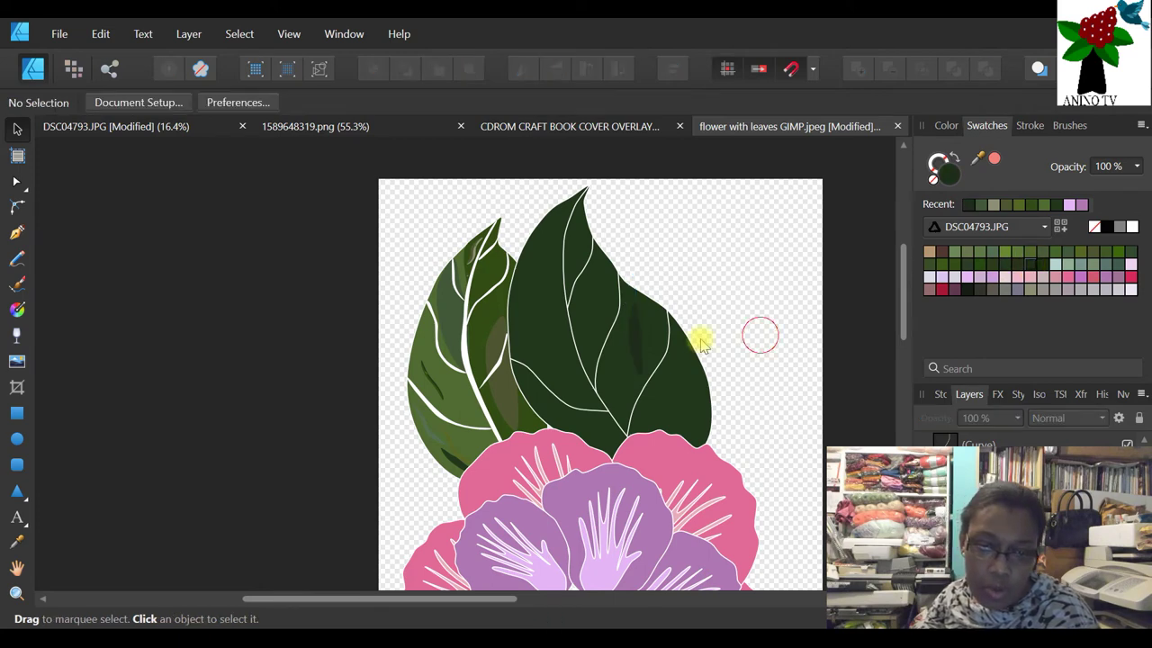
- Duplicate the dark strip into a thinner diagonal light-green streak on the dark leaf
left_click(635, 335)
right_click(886, 445)
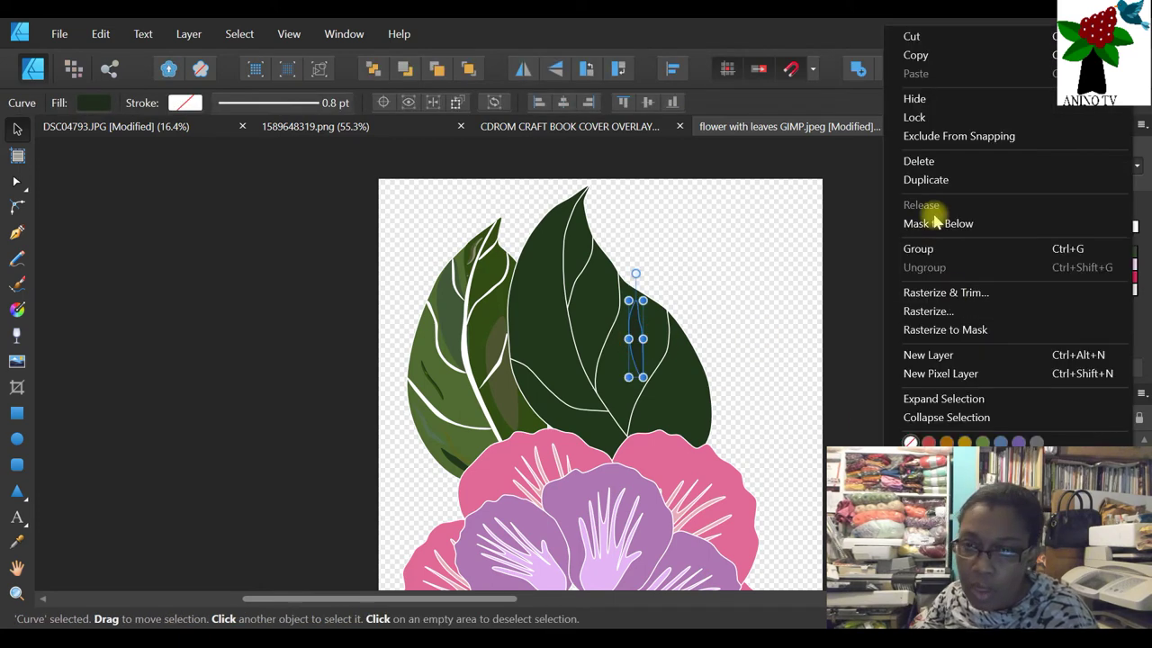
left_click(988, 179)
left_click_drag(638, 273, 601, 266)
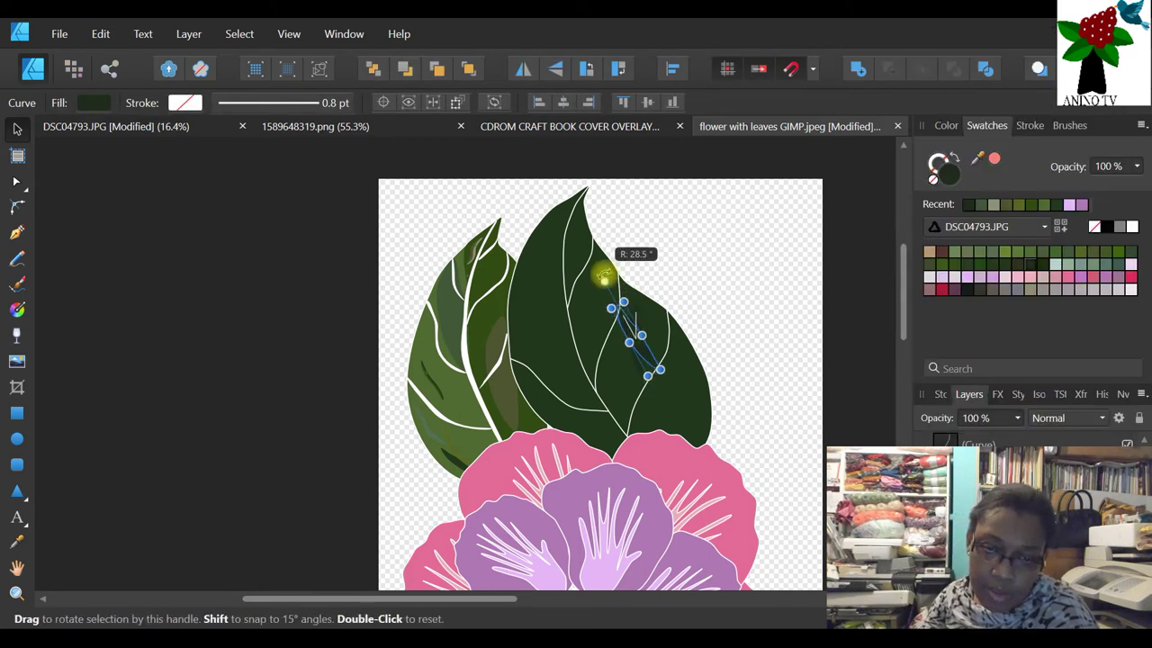
left_click_drag(627, 329, 589, 320)
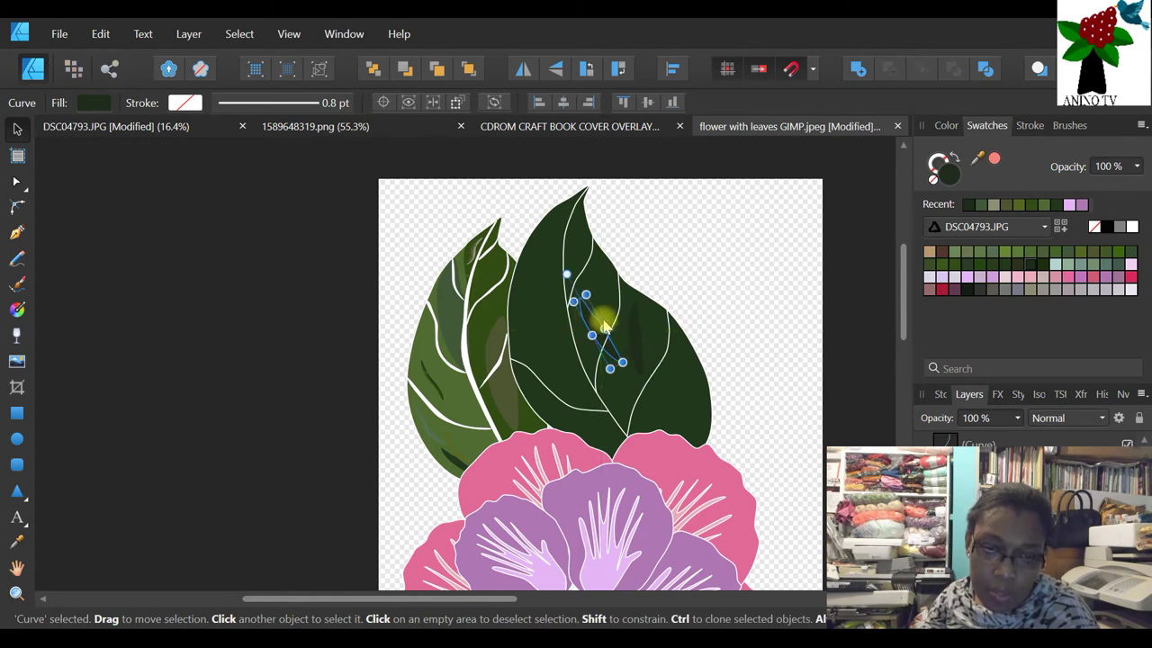
left_click_drag(587, 292, 579, 301)
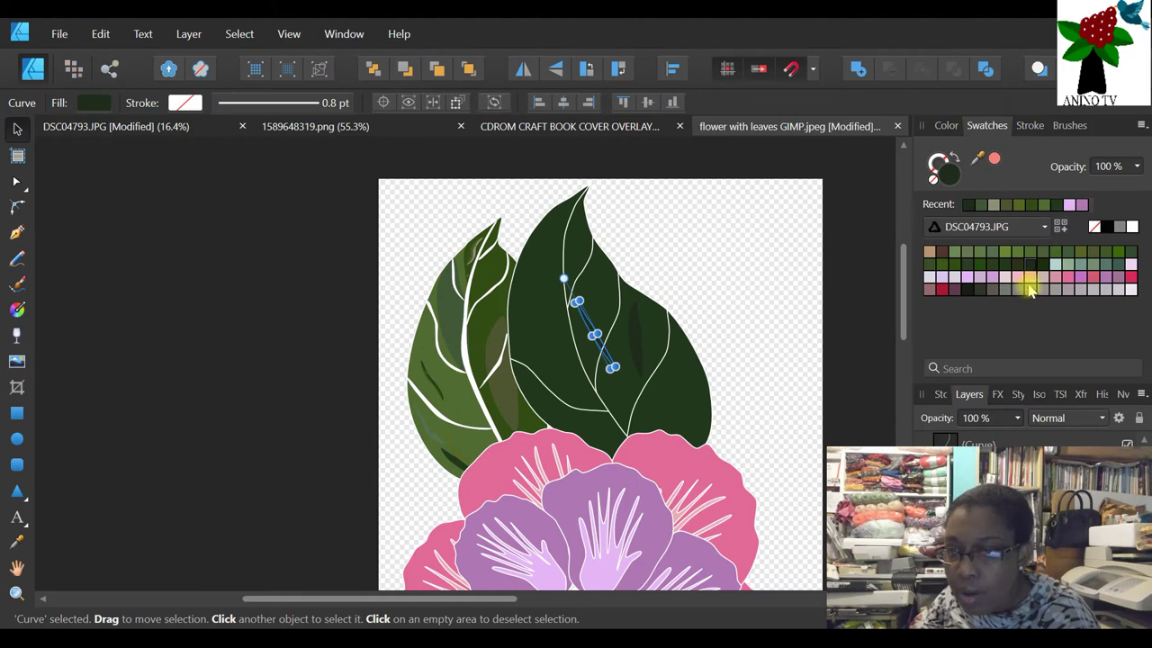
left_click(1017, 250)
- Copy the streak into a wider leaf-like shape in darker green near the dark leaf's tip
right_click(886, 423)
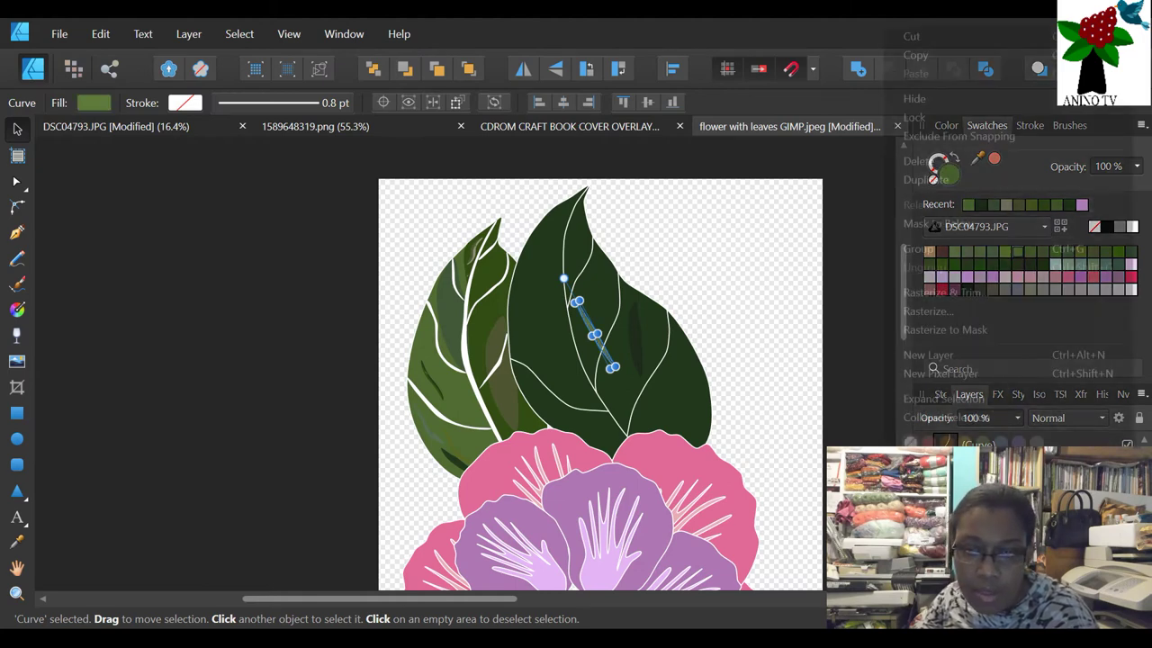
left_click(928, 180)
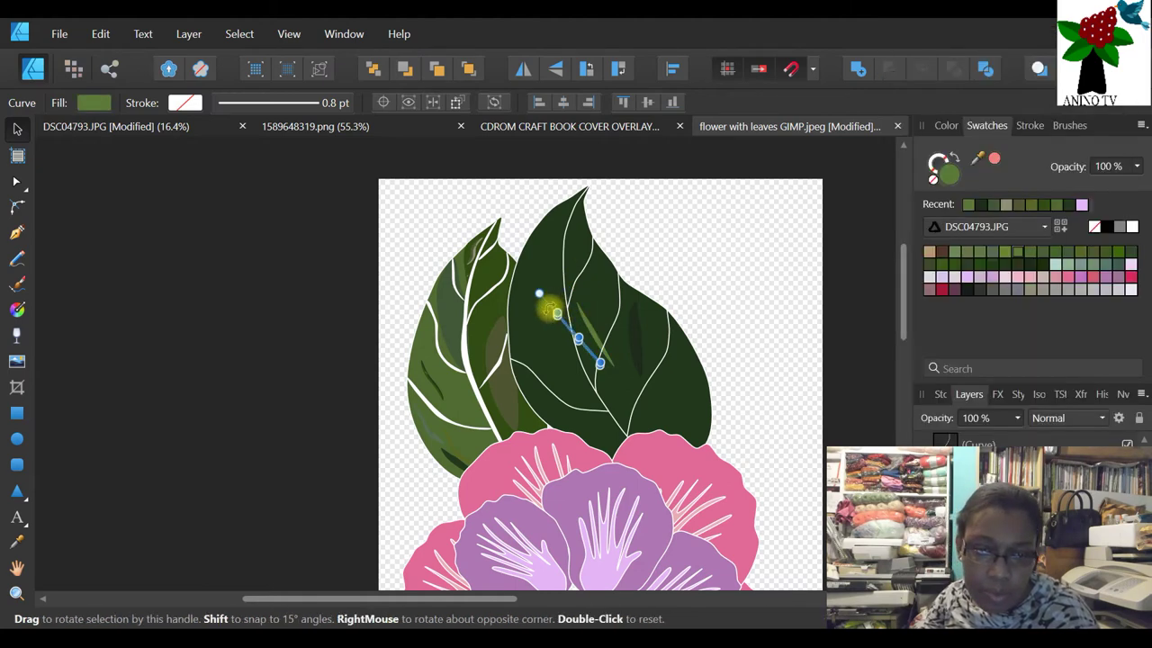
left_click_drag(554, 310, 583, 270)
left_click_drag(595, 322, 551, 247)
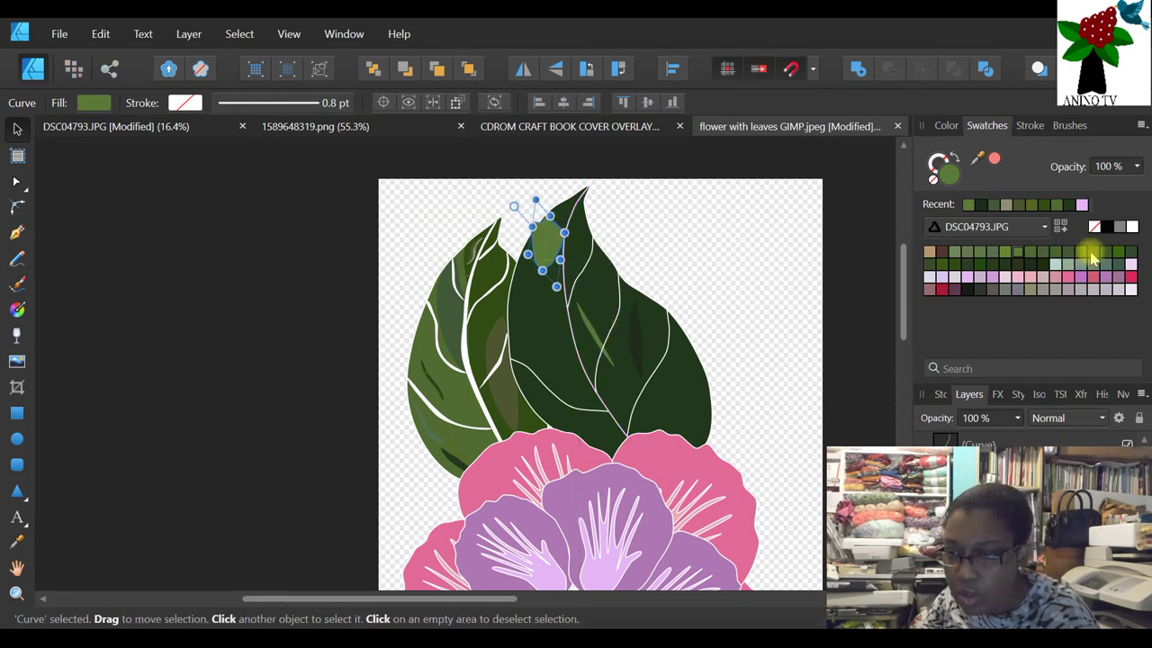
left_click(1093, 253)
left_click_drag(545, 239, 561, 259)
left_click(702, 236)
left_click(534, 288)
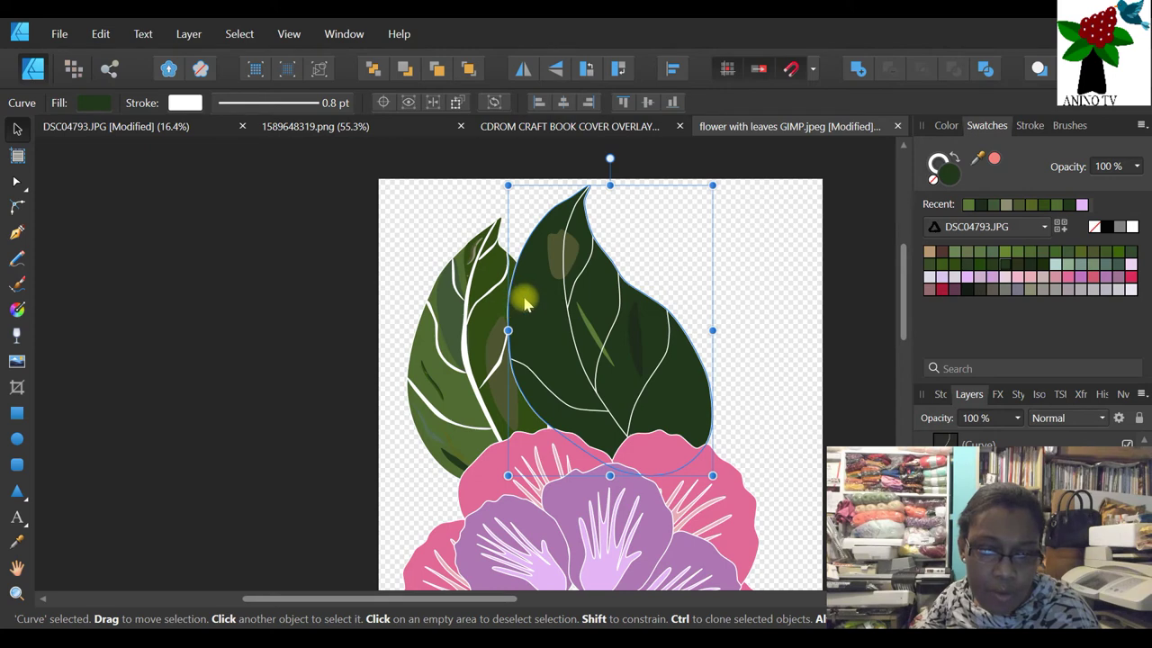
- Ungroup the light leaf, then inspect the dark leaf's body, vein and tip shading shape
left_click(462, 328)
left_click(405, 102)
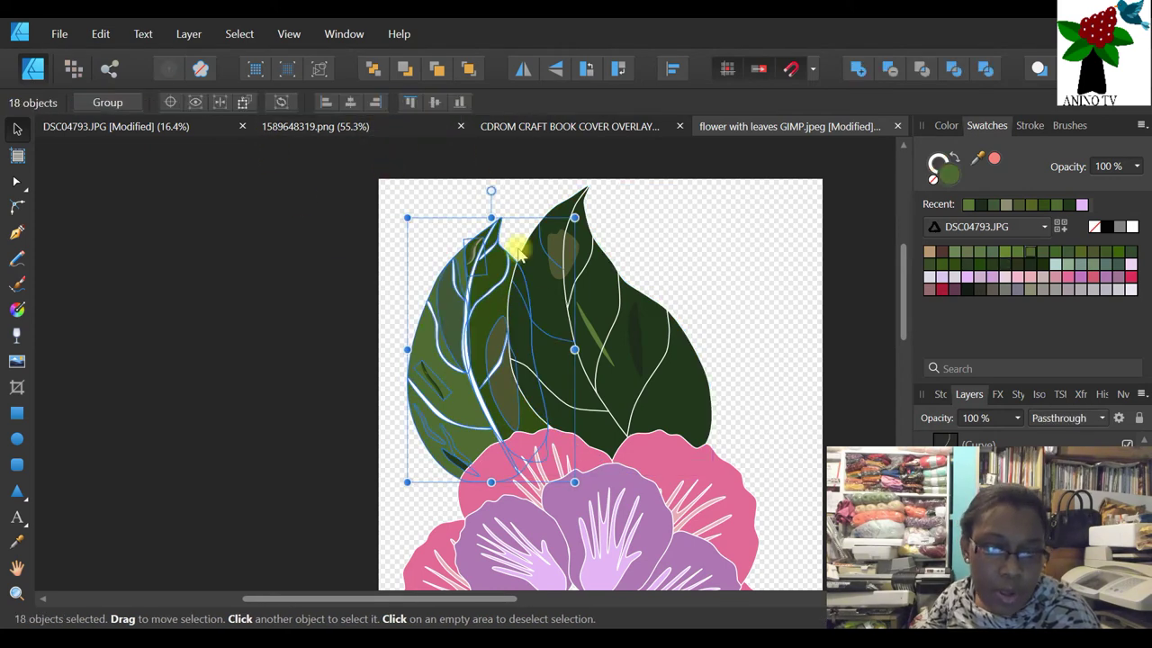
left_click(553, 346)
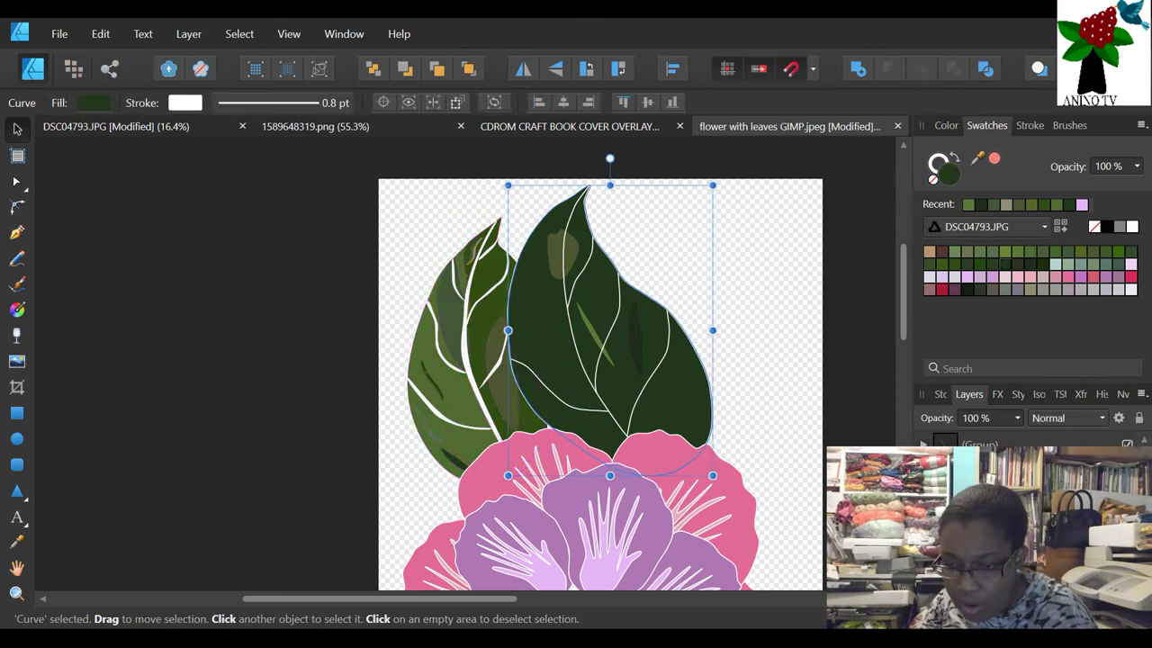
left_click(543, 311)
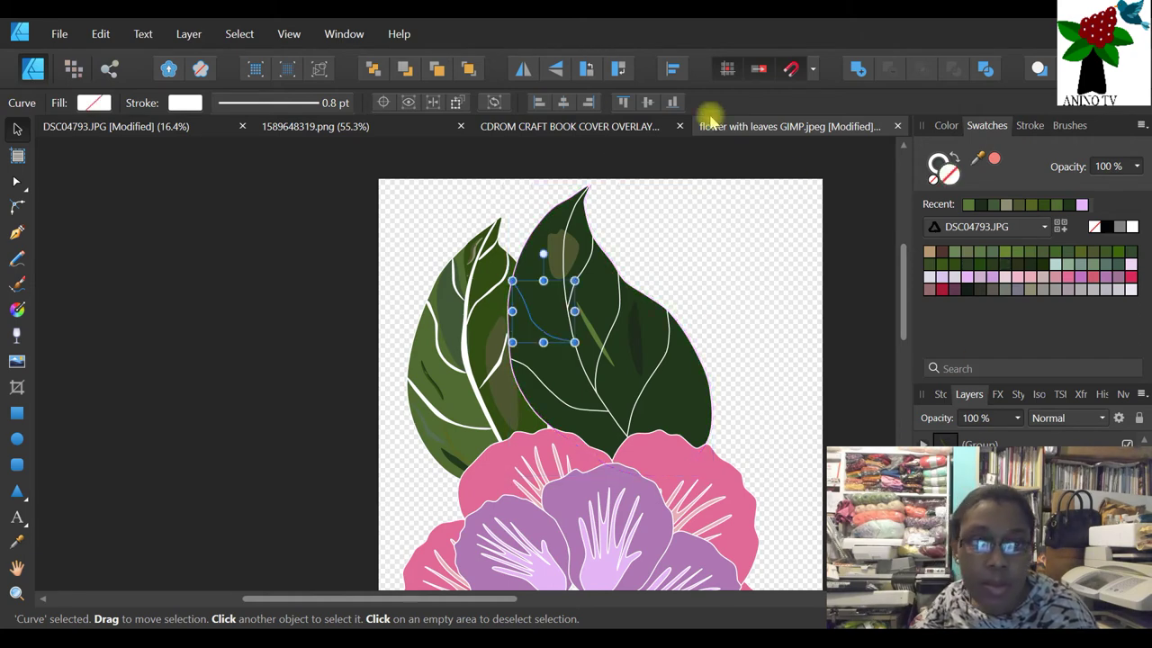
left_click(752, 288)
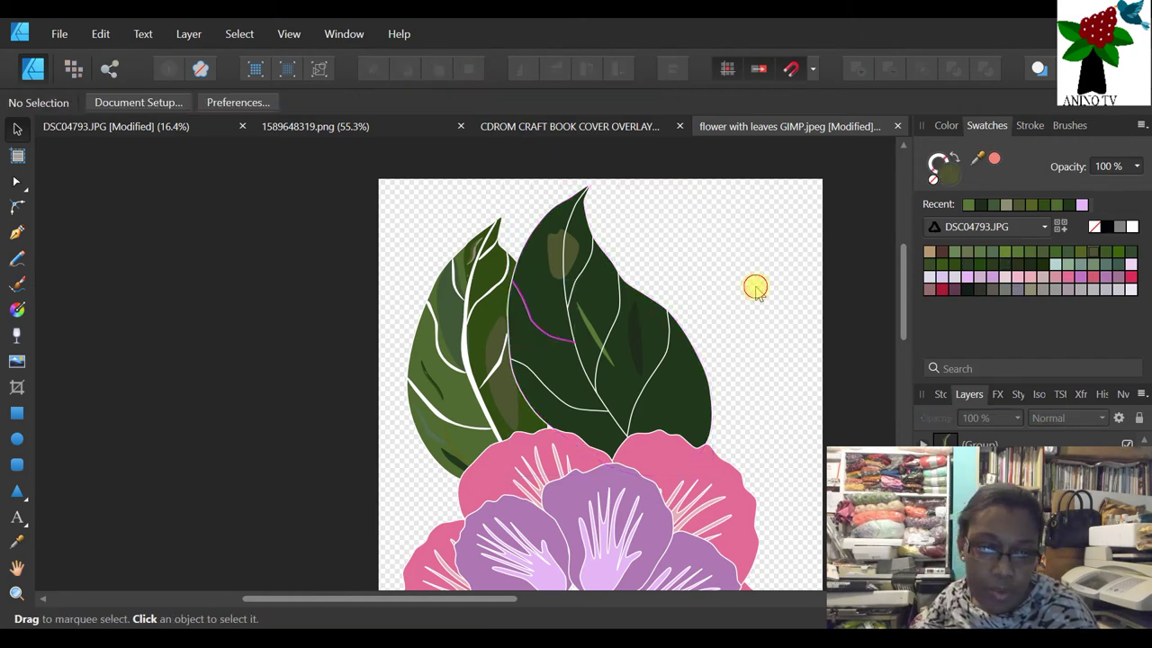
left_click(550, 245)
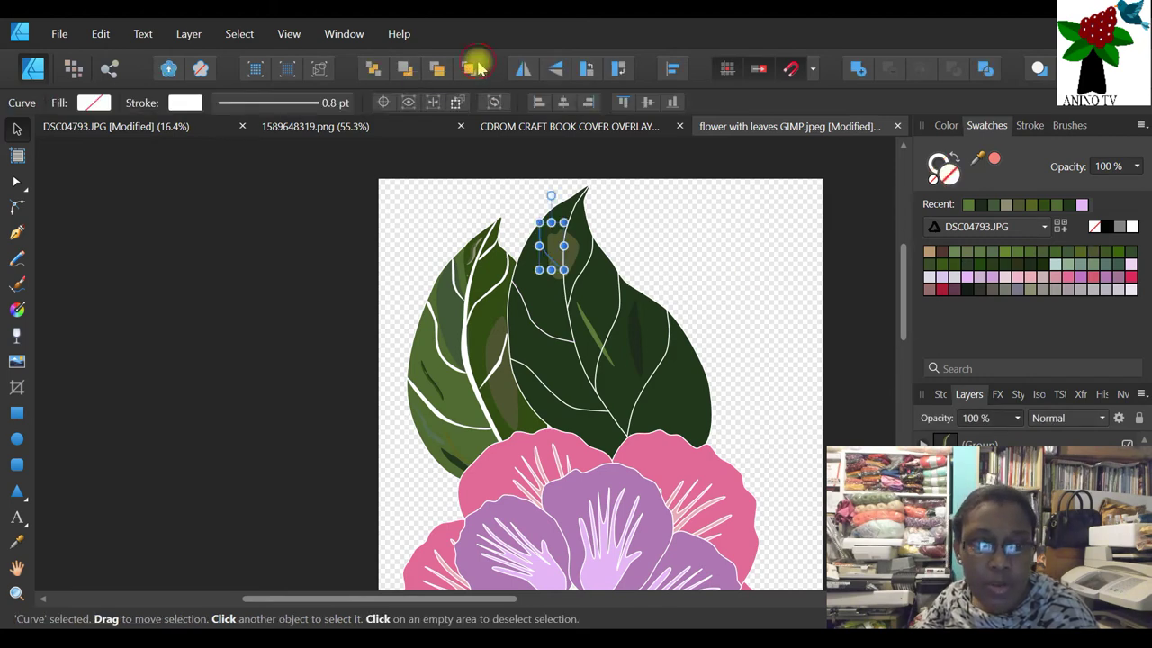
left_click(476, 68)
left_click(707, 213)
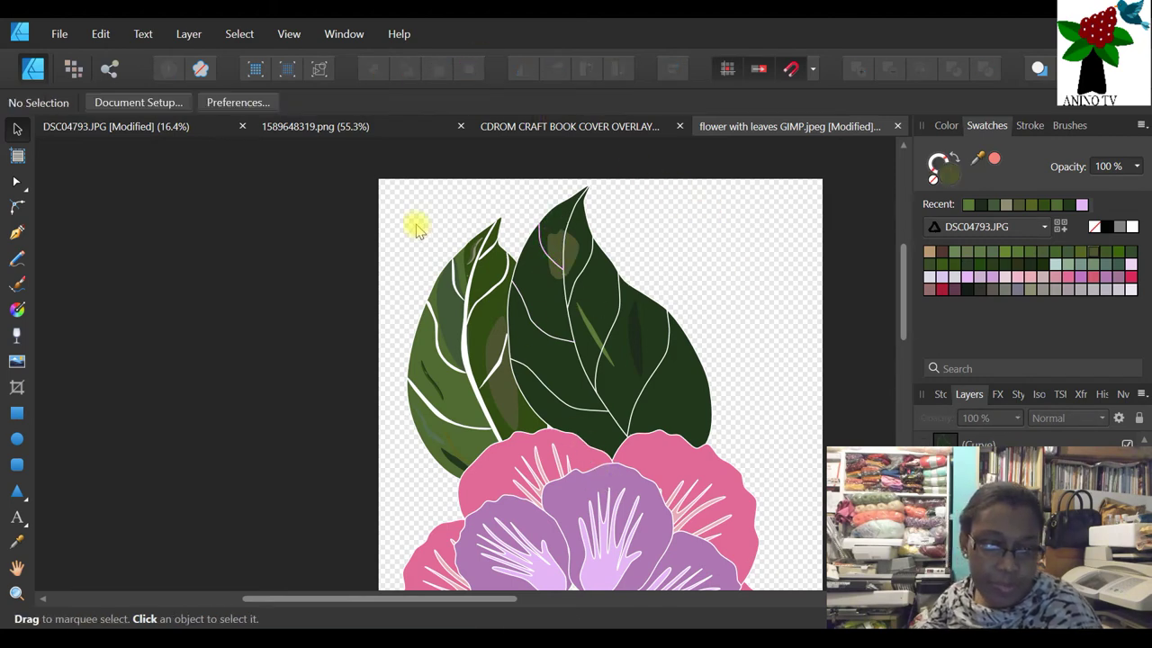
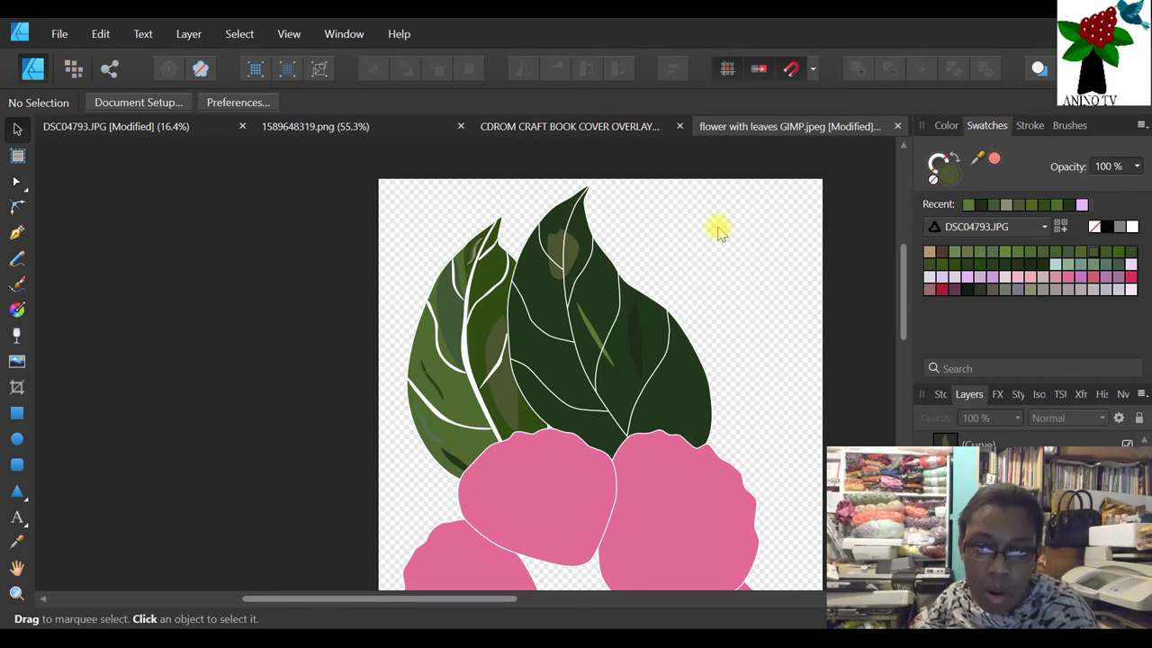
- Group the dark leaf's eleven pieces and the light green leaf's sixteen pieces separately
left_click_drag(762, 144, 504, 518)
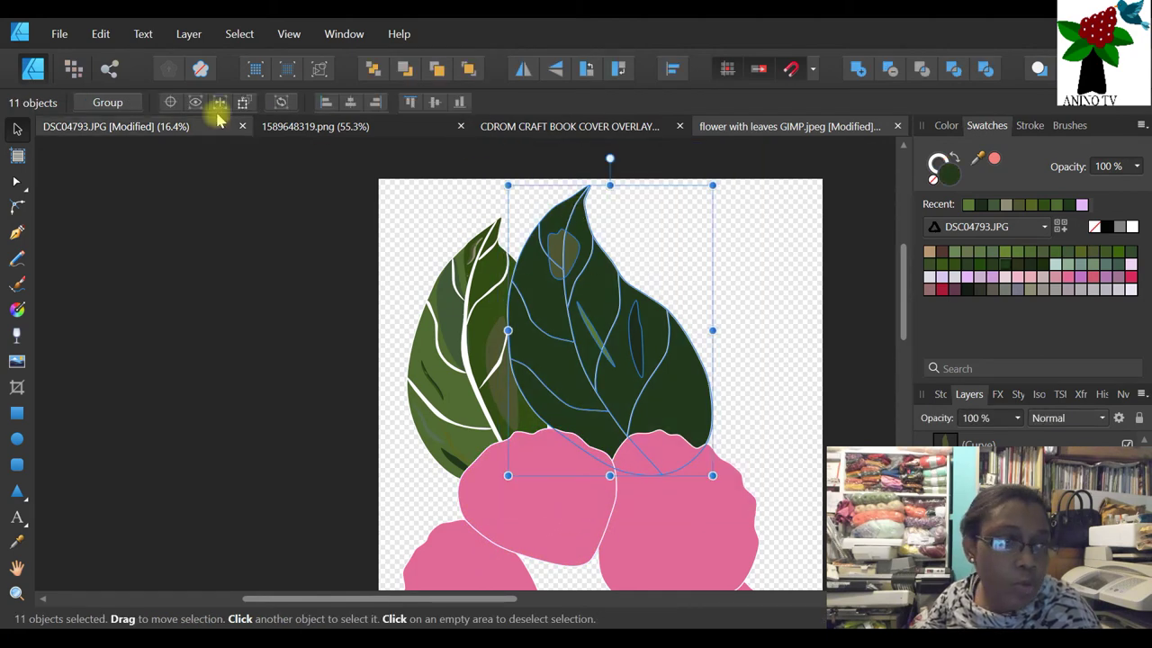
left_click(107, 102)
left_click(424, 265)
left_click_drag(287, 159, 550, 555)
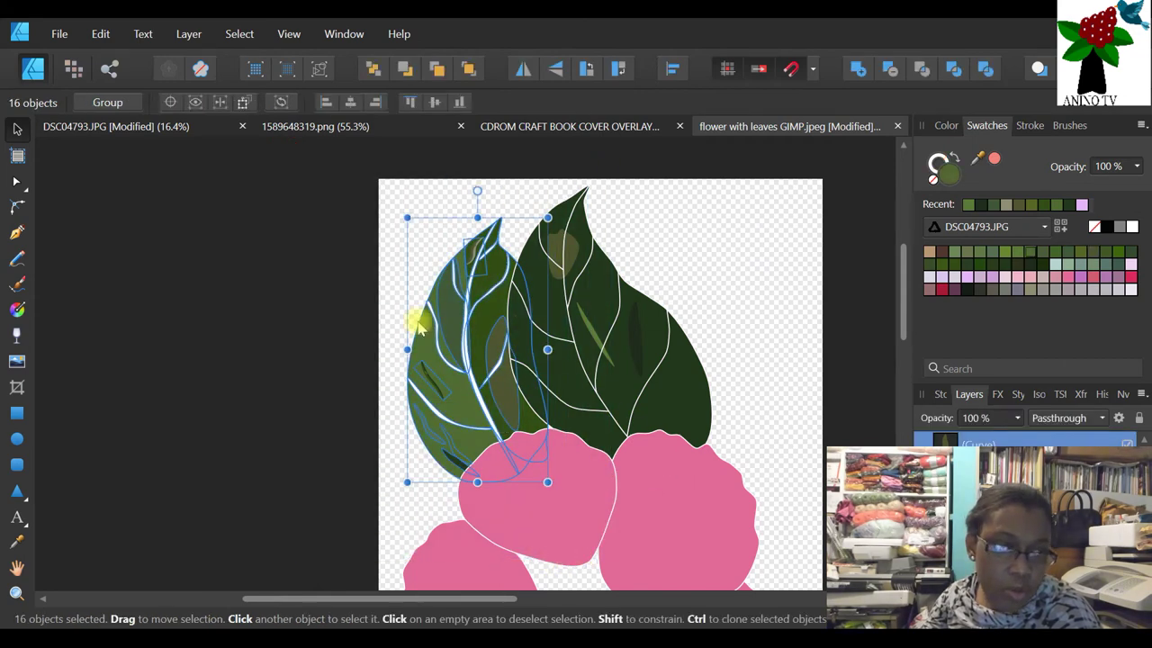
left_click(107, 101)
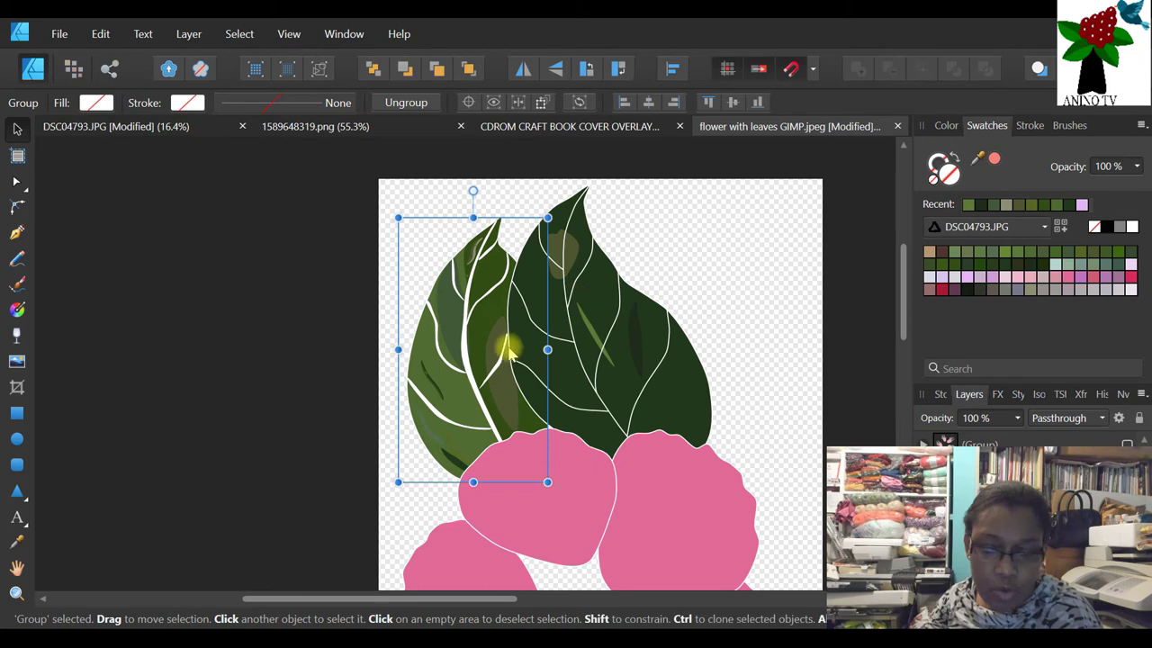
- Undo back through recent edits until the purple veined petals reappear
key("Delete")
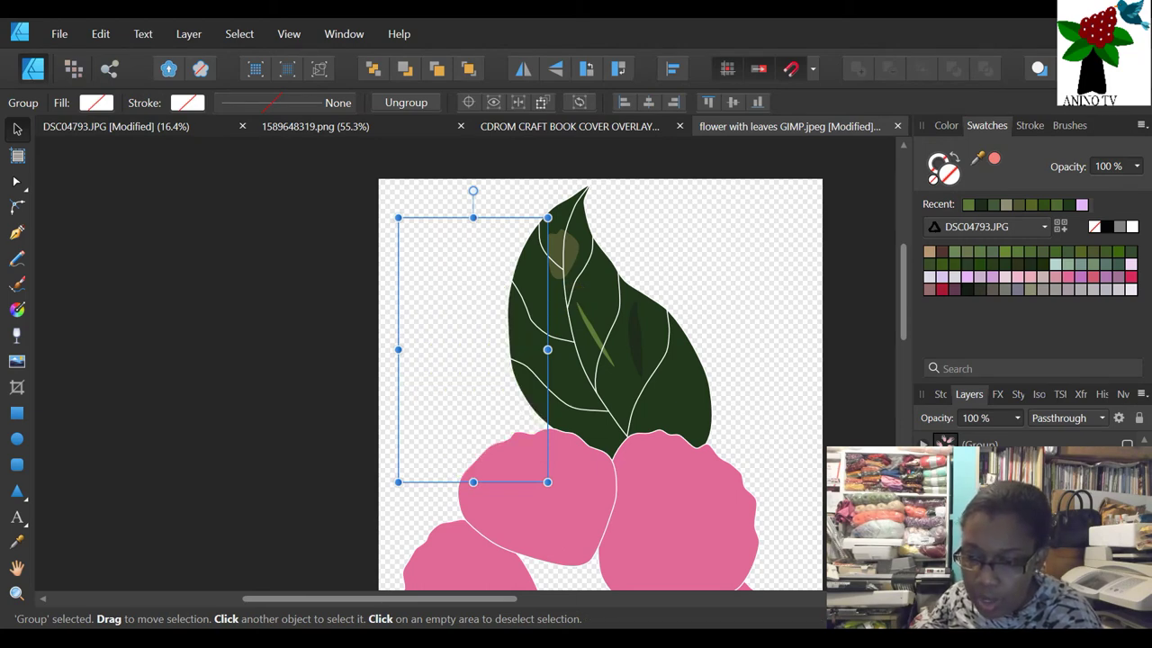
key("ctrl+z")
key("ctrl+z")
key("ctrl+z")
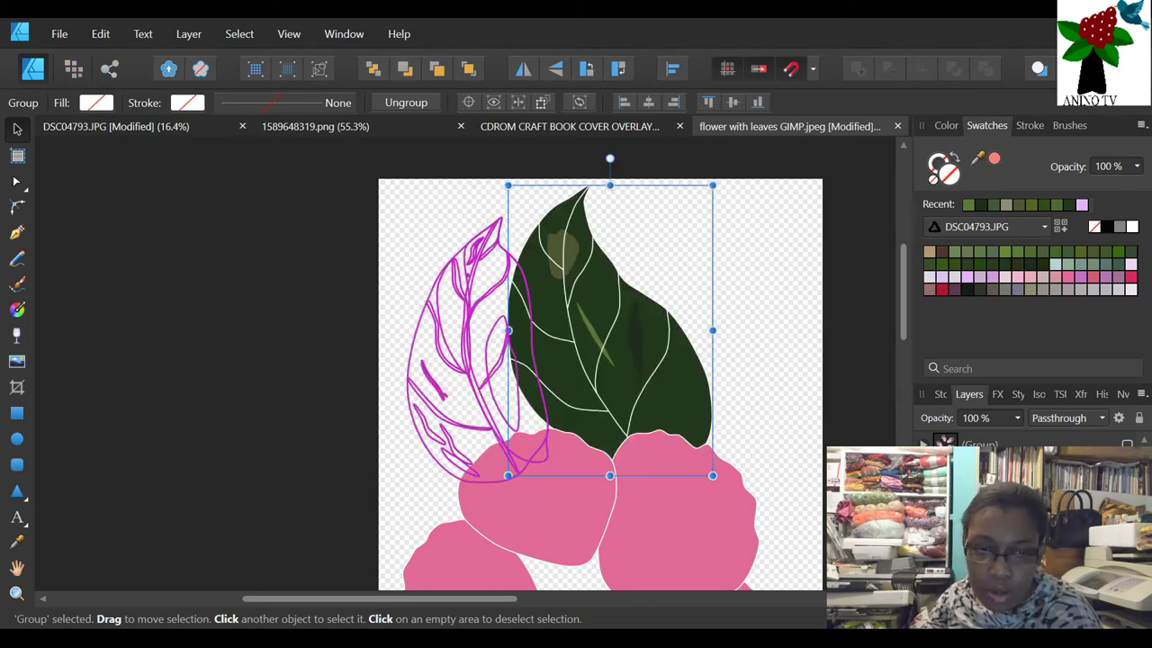
key("ctrl+z")
key("ctrl+z")
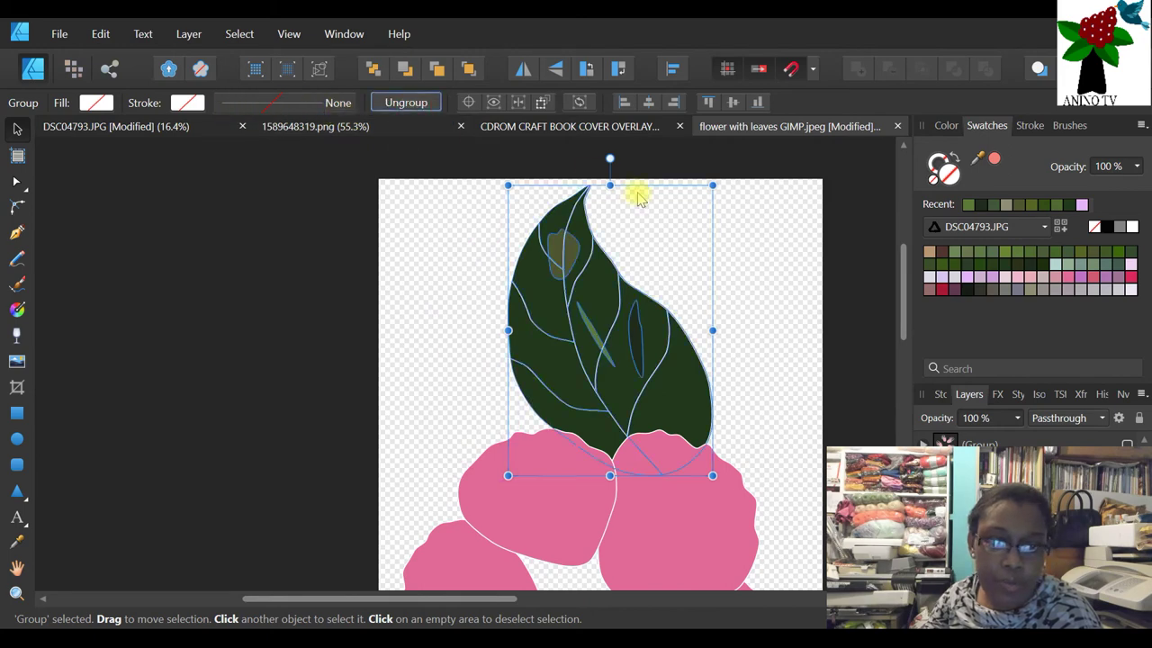
left_click(796, 267)
left_click(573, 411)
key("ctrl+z")
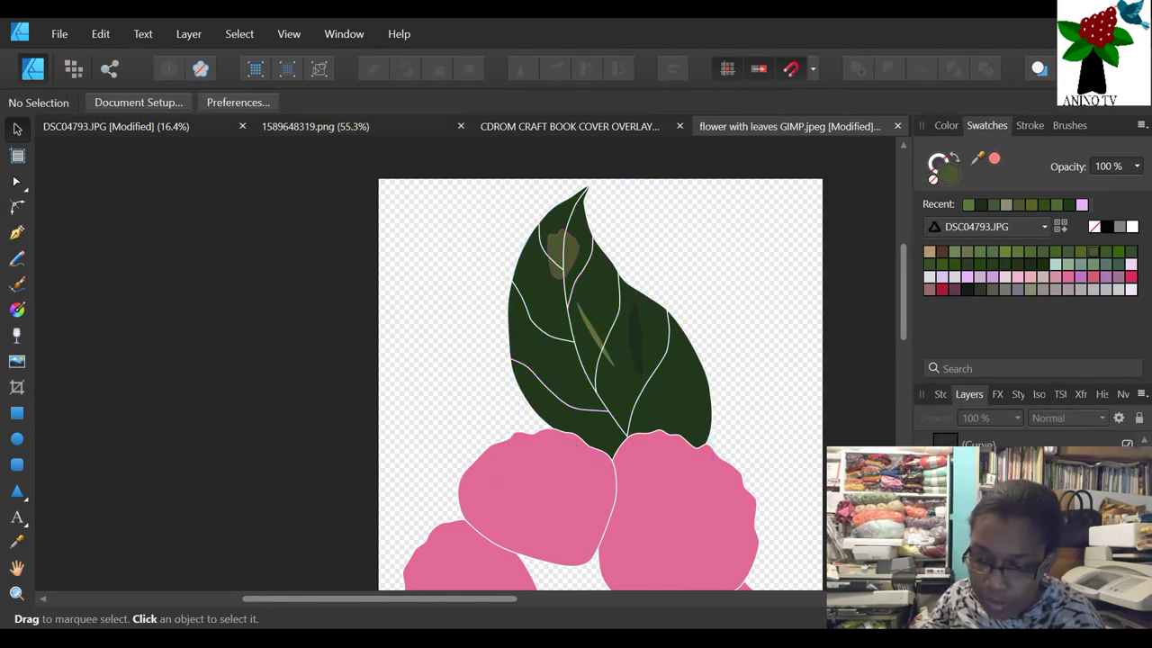
key("ctrl+z")
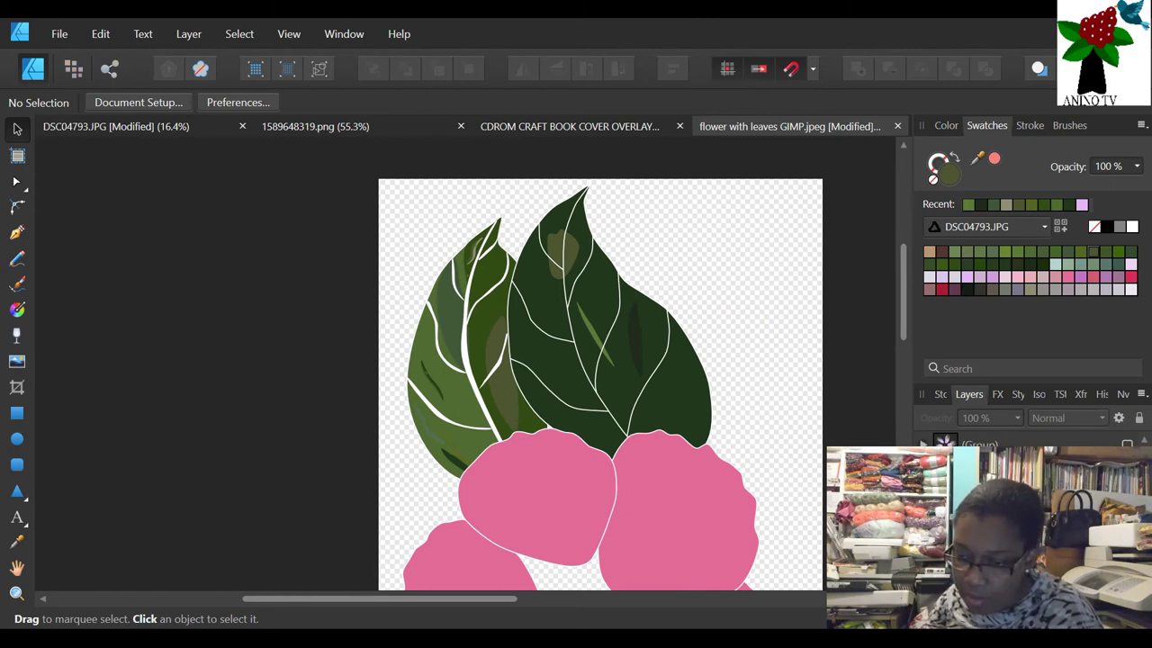
key("ctrl+z")
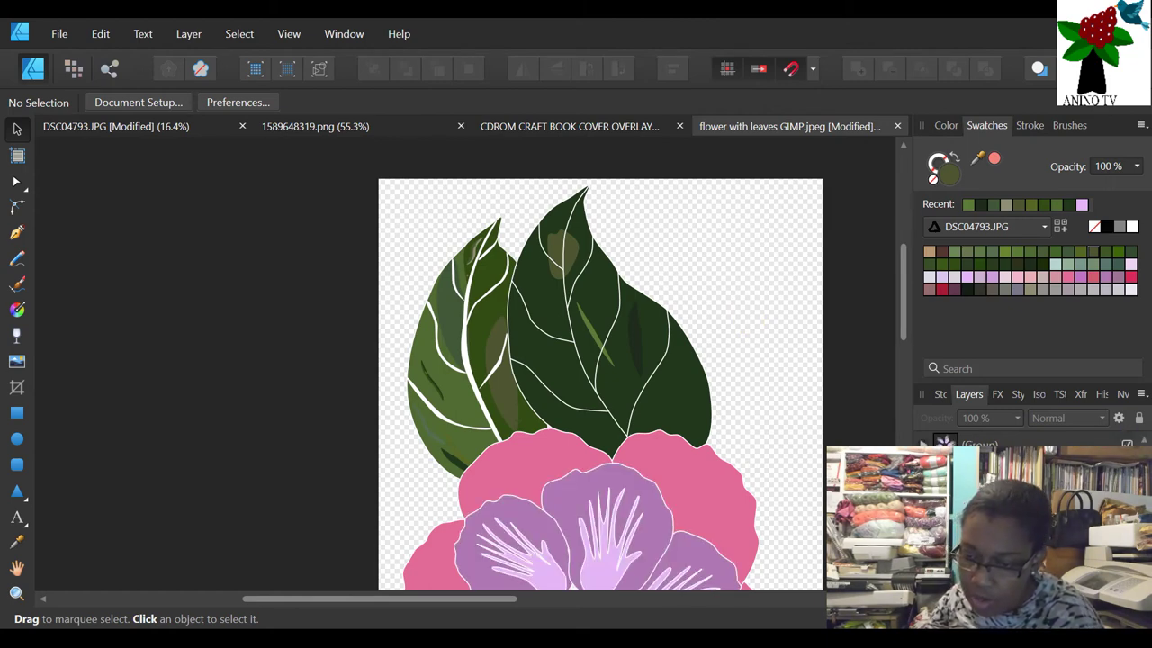
- Restore the pink petal veins, then make the leaf vein dark green and tilt it along the leaf's right edge
key("ctrl+z")
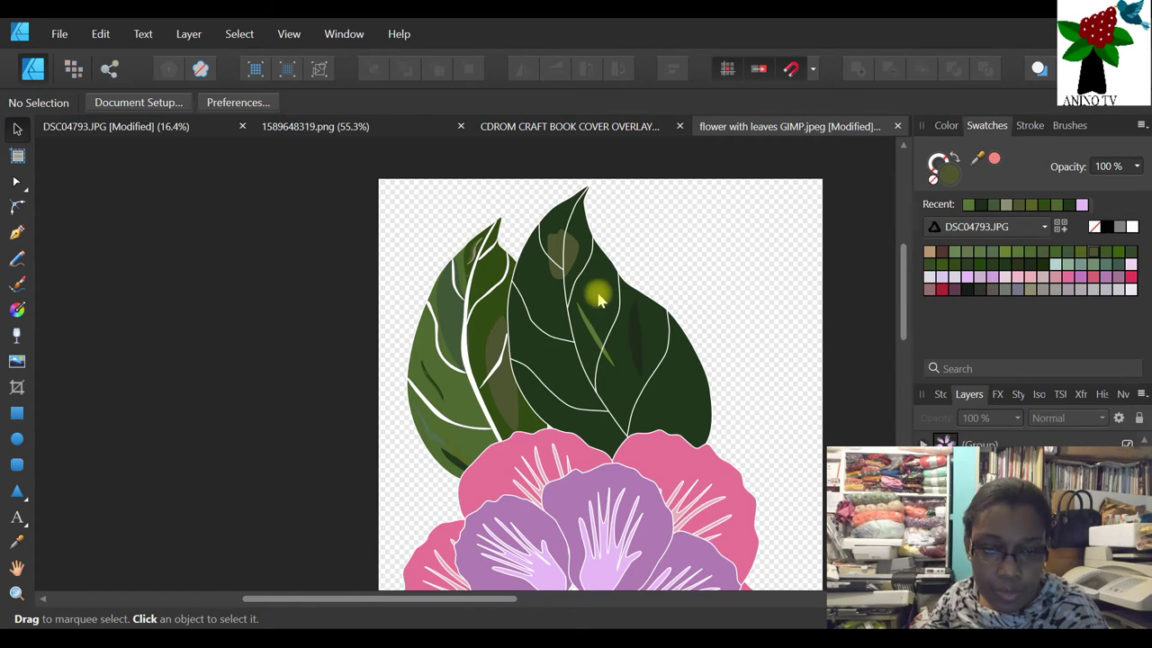
left_click(583, 319)
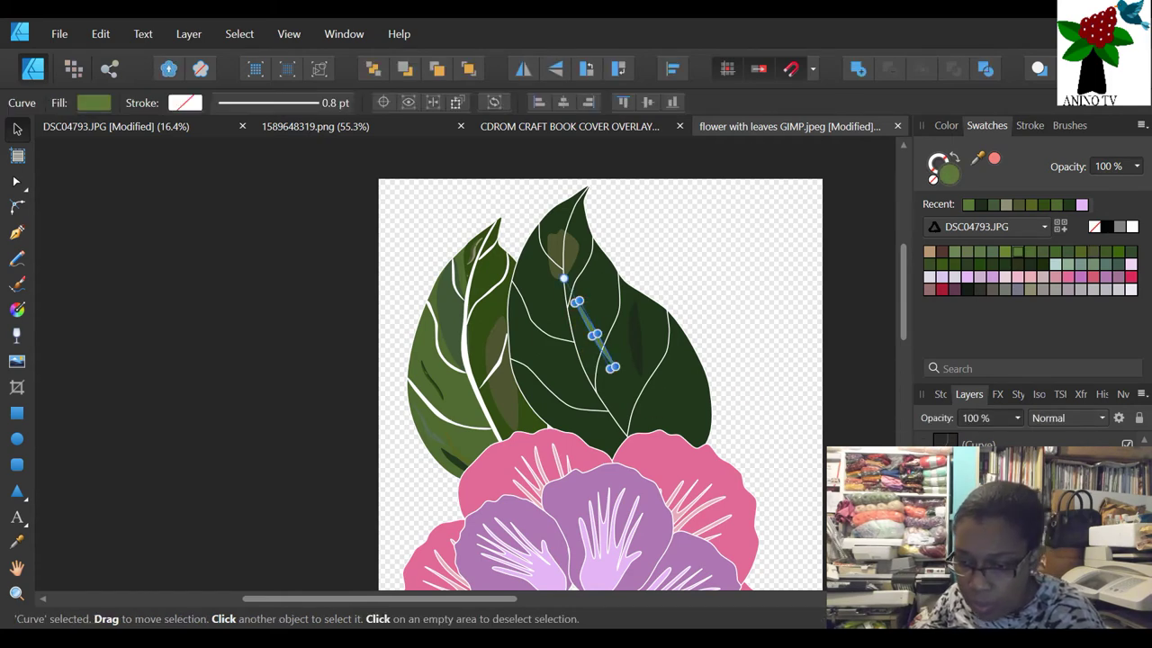
right_click(1017, 441)
key("Escape")
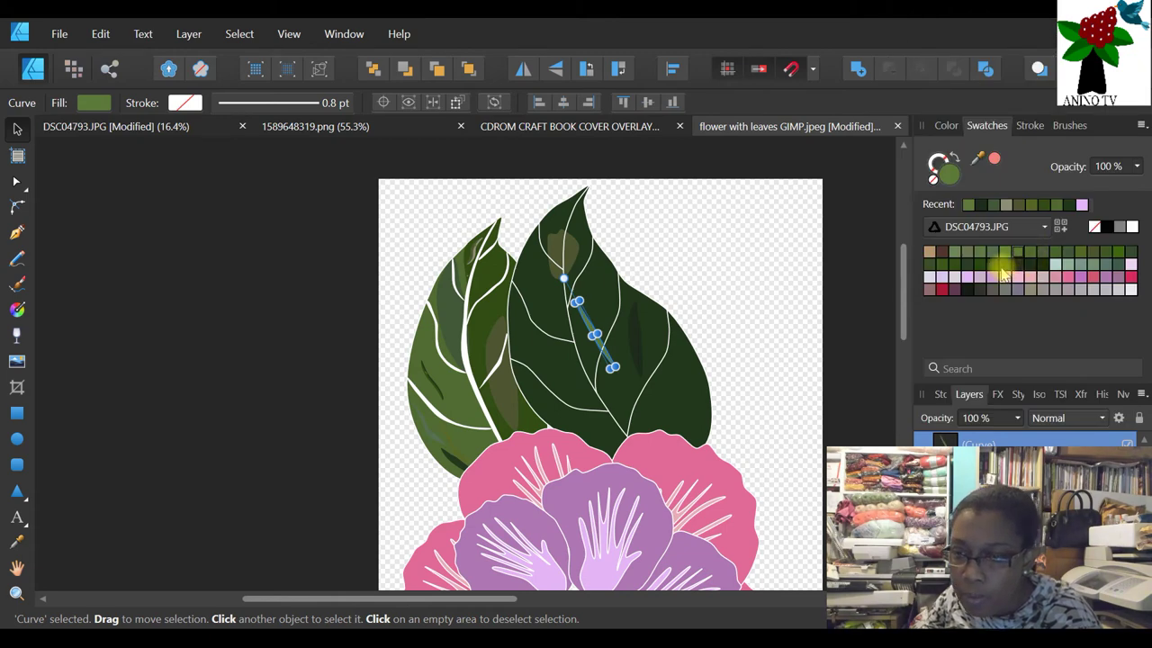
left_click(1016, 266)
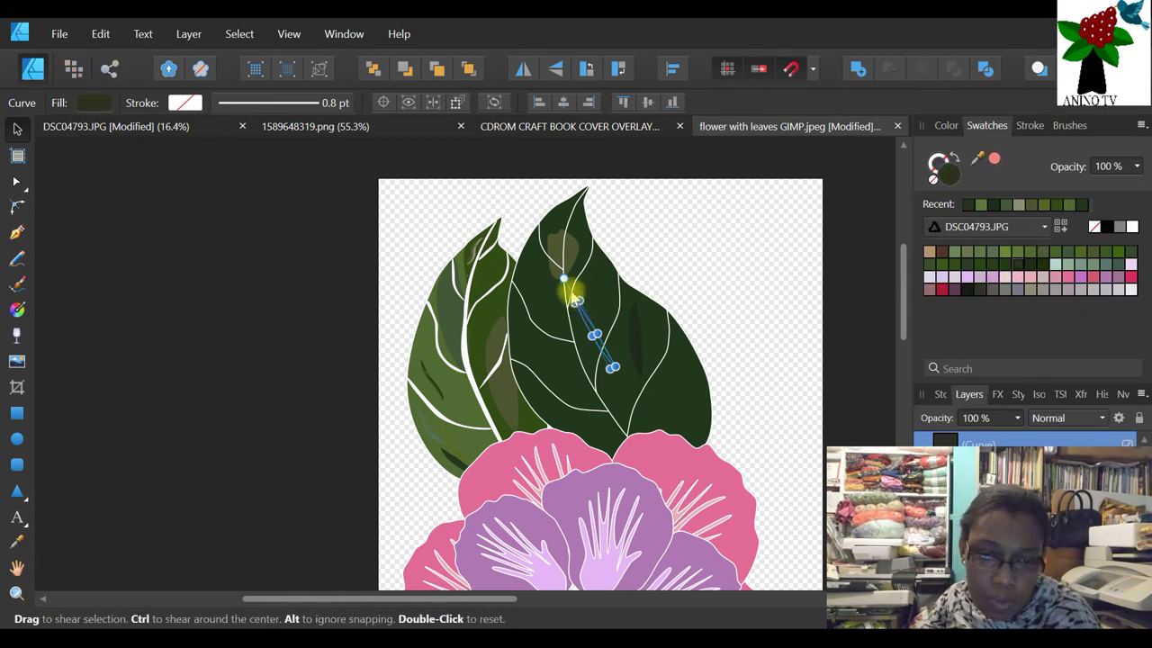
left_click_drag(560, 269, 583, 281)
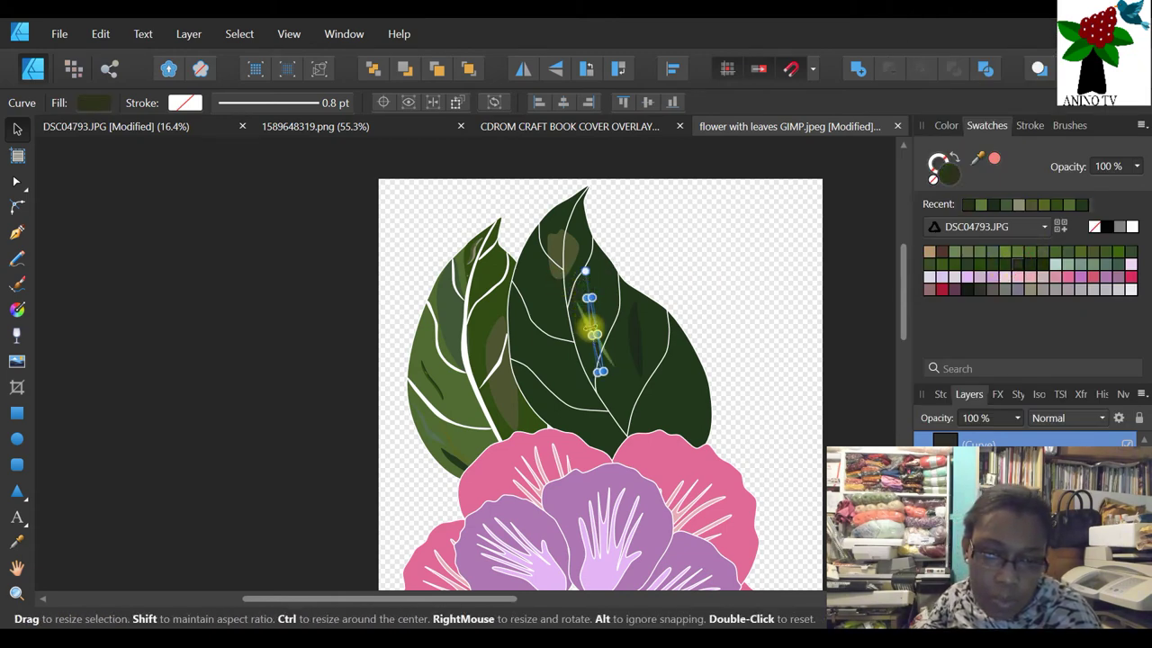
left_click_drag(591, 321, 684, 391)
left_click_drag(675, 332, 710, 336)
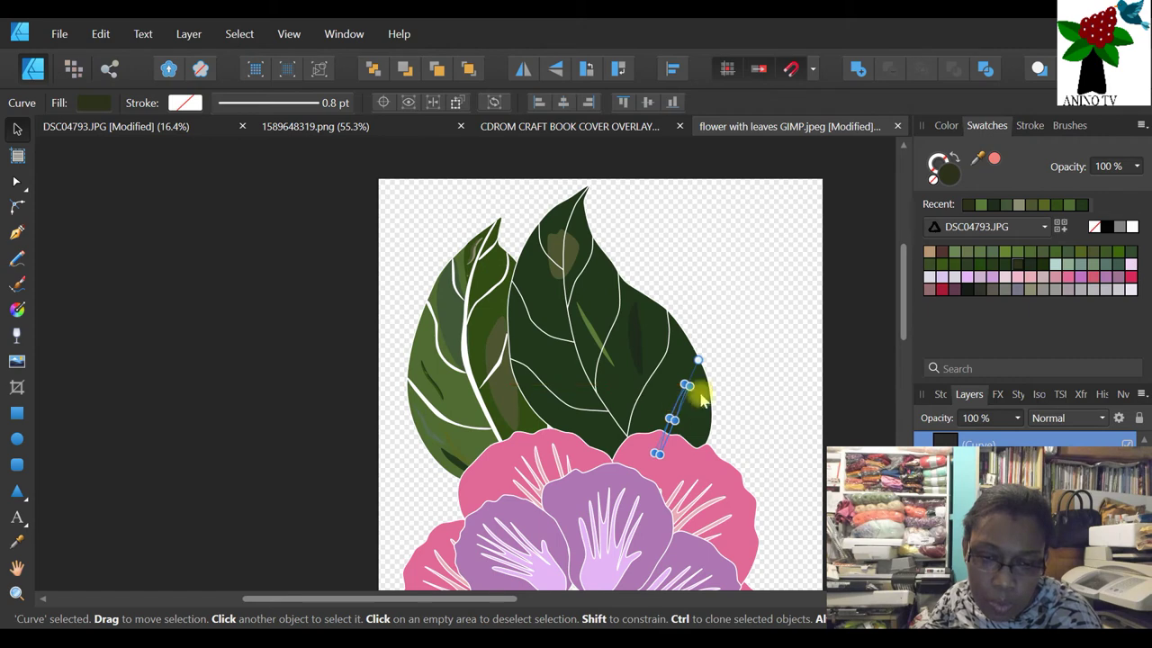
left_click(706, 405)
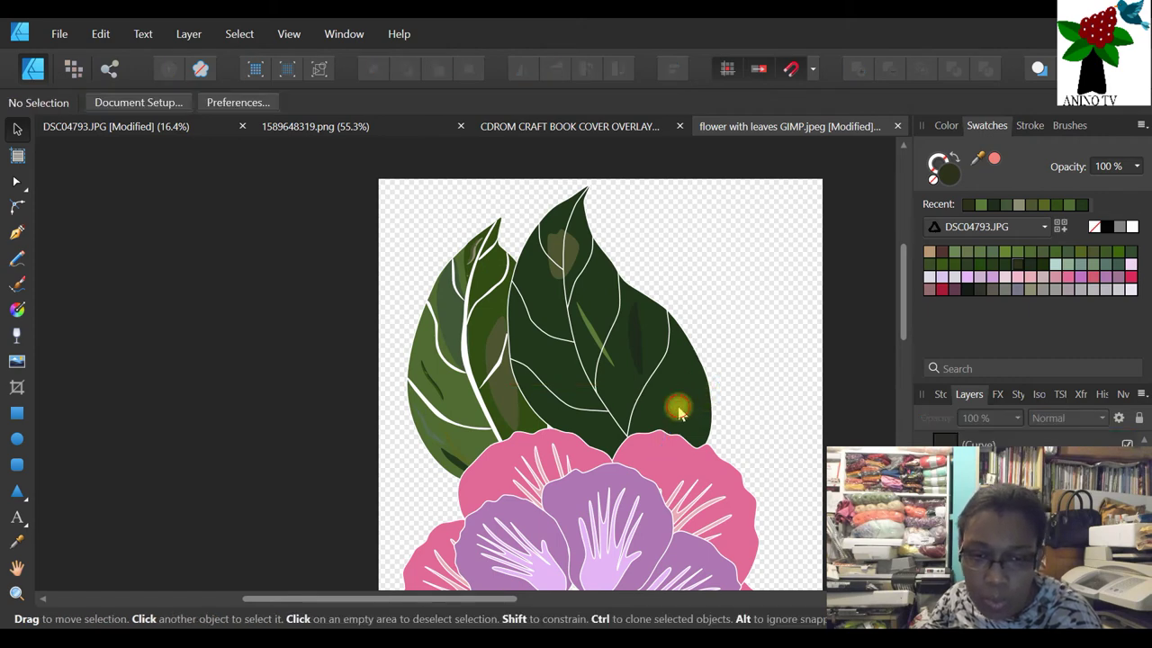
left_click(677, 406)
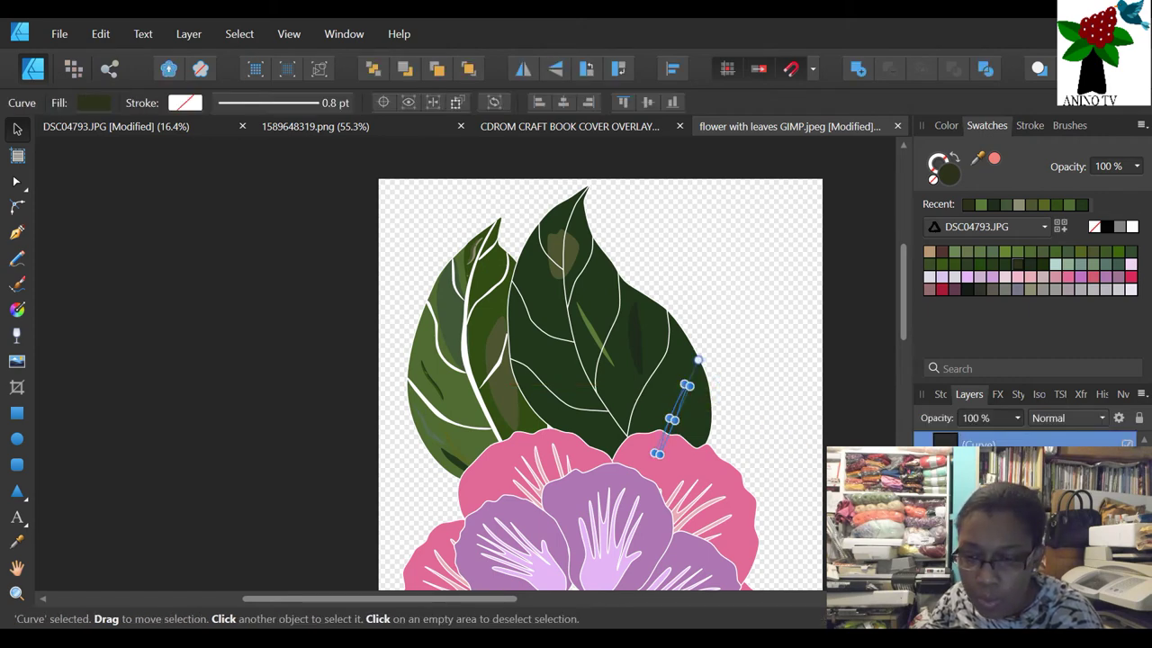
- Draw two small test circles above the leaf and delete them both
left_click(17, 439)
left_click_drag(673, 229, 722, 279)
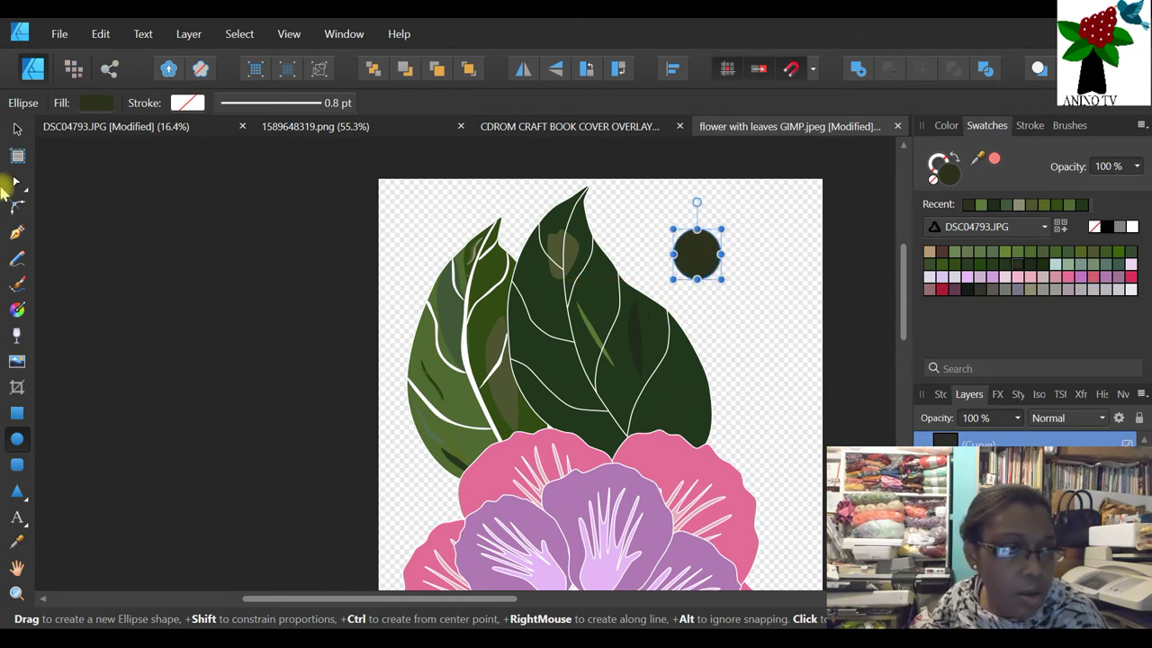
left_click(18, 129)
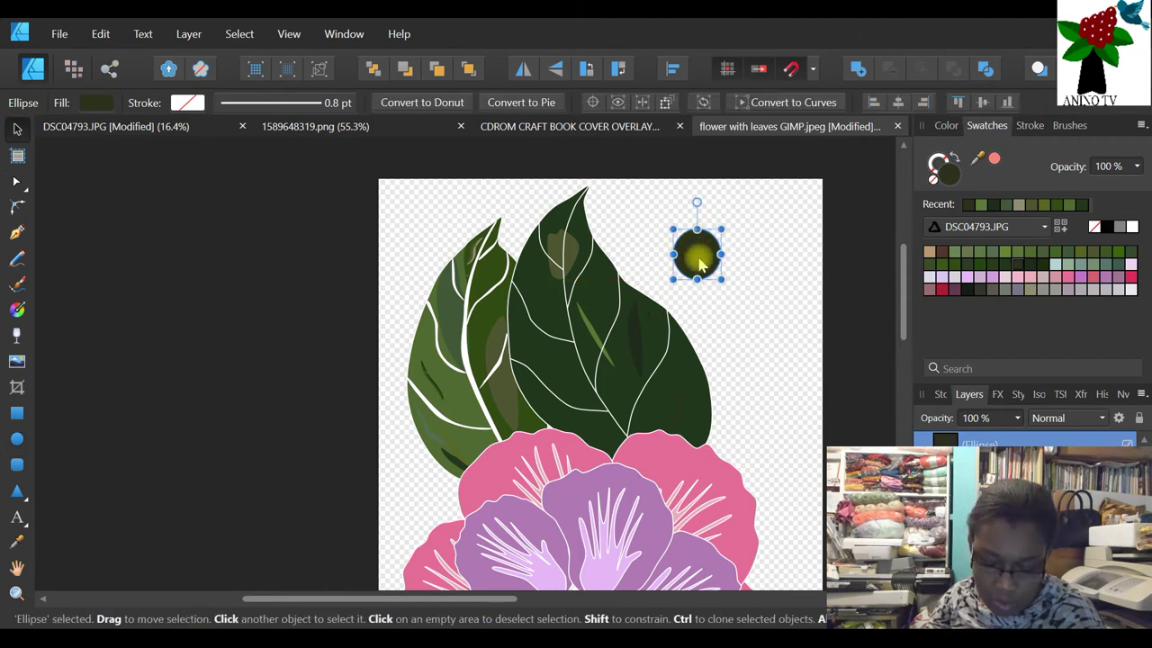
key("Delete")
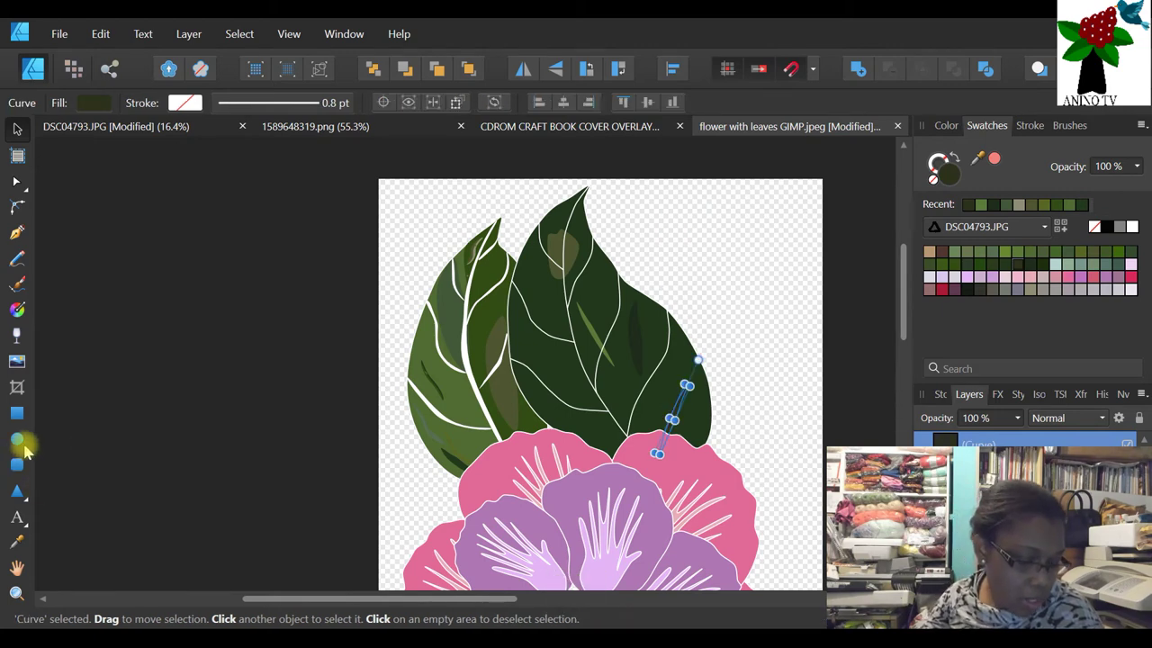
left_click(17, 439)
left_click_drag(733, 245, 760, 272)
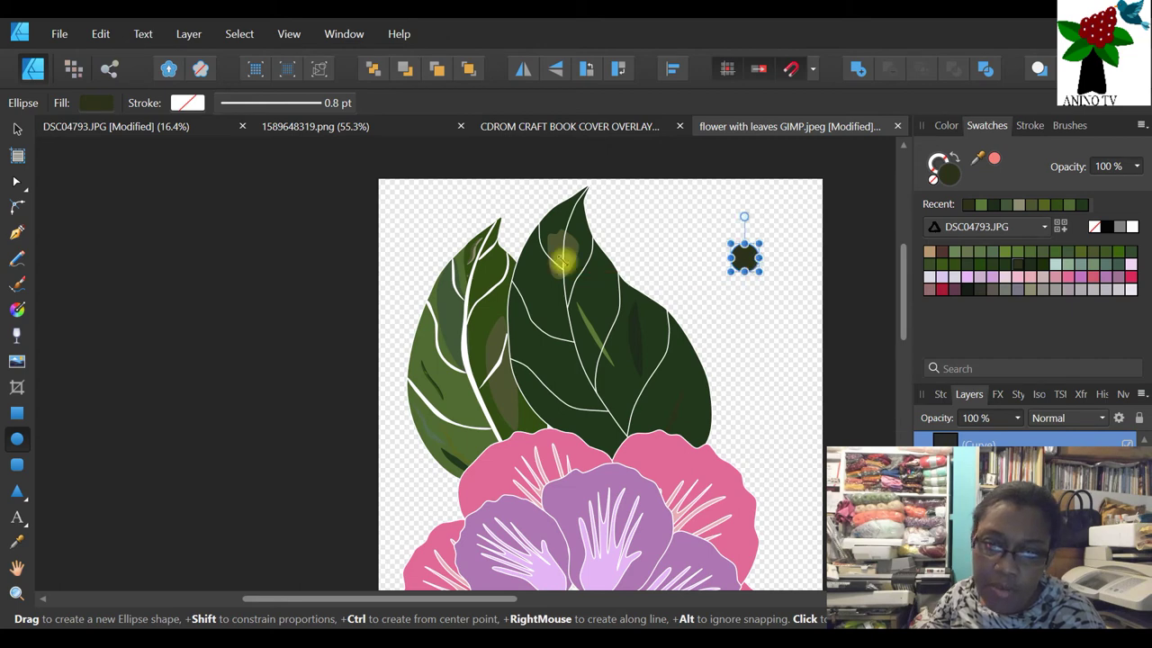
left_click(17, 130)
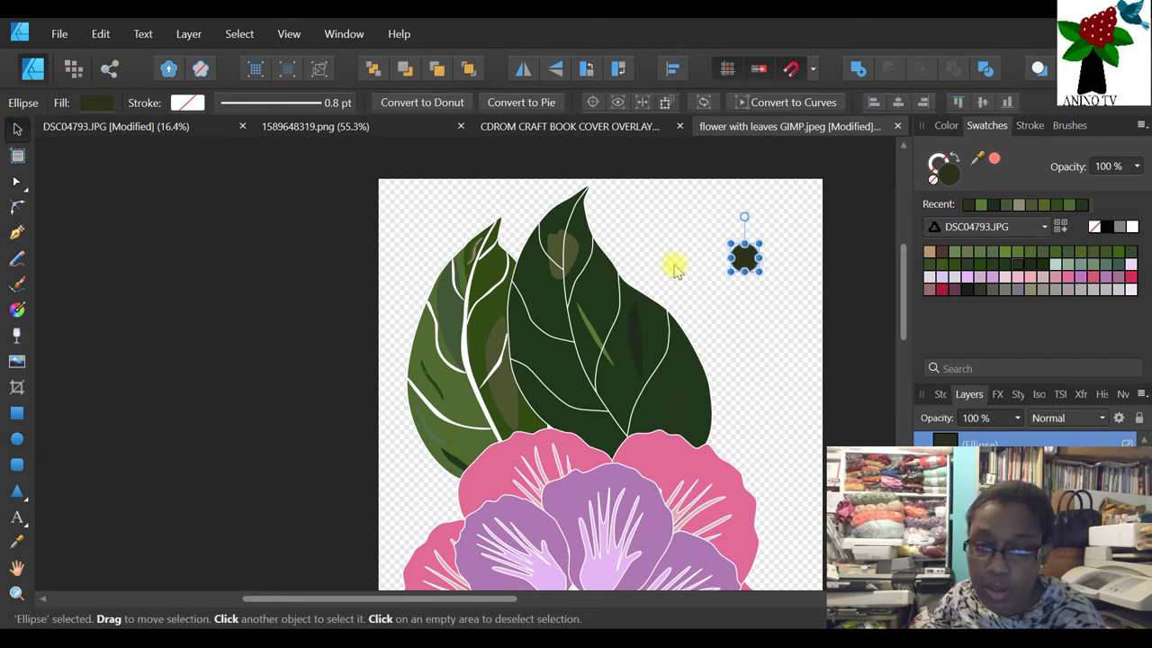
key("Delete")
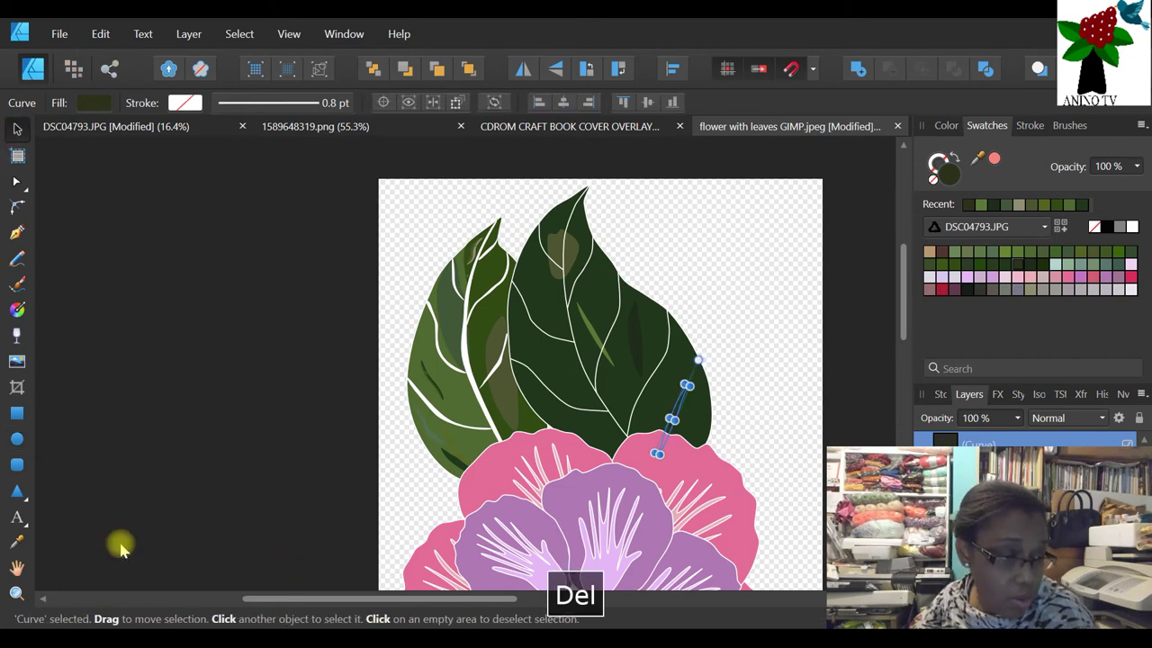
left_click(22, 496)
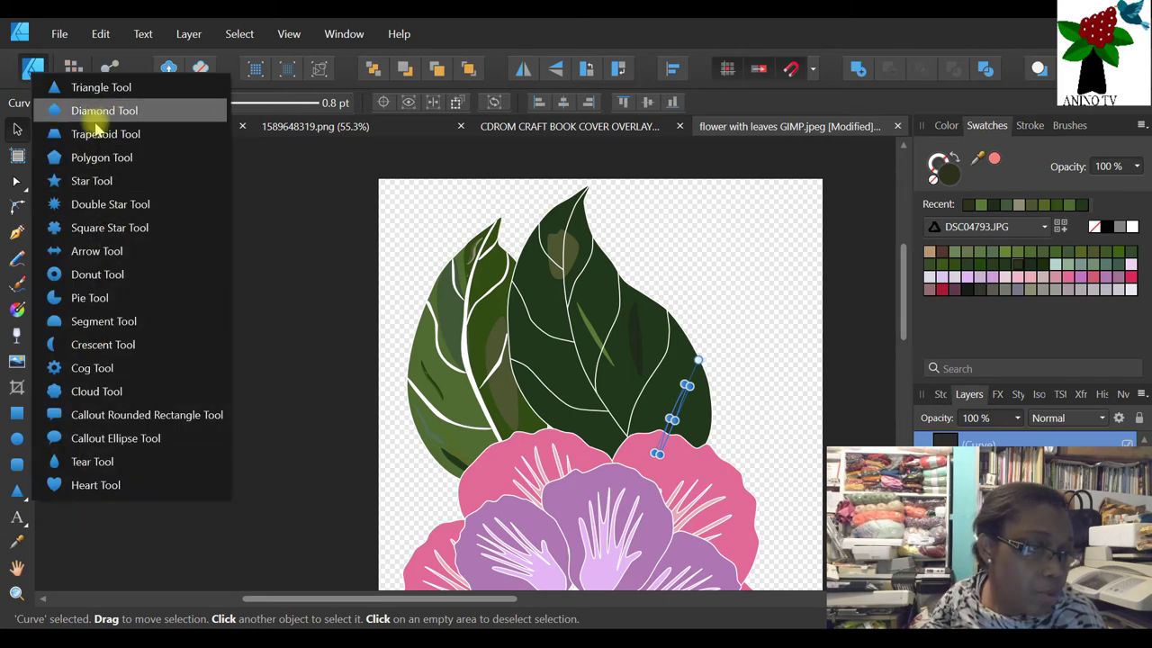
- Draw a small dark green teardrop with the Tear Tool and position it near the big leaf
left_click(90, 461)
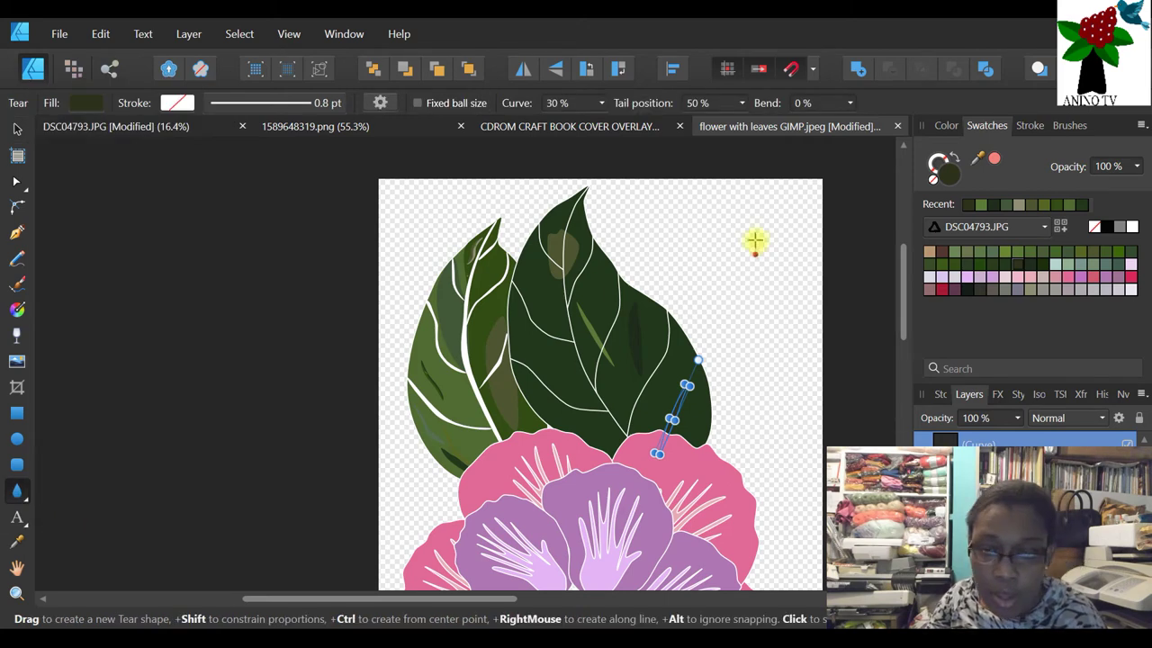
left_click_drag(719, 241, 751, 286)
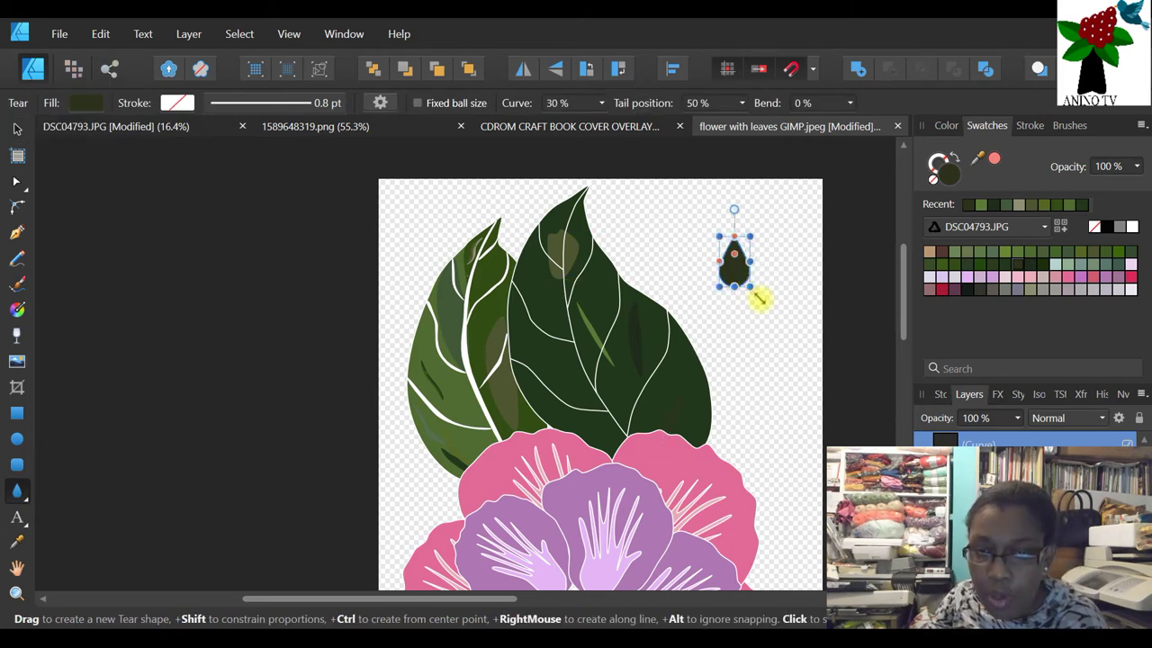
left_click(17, 128)
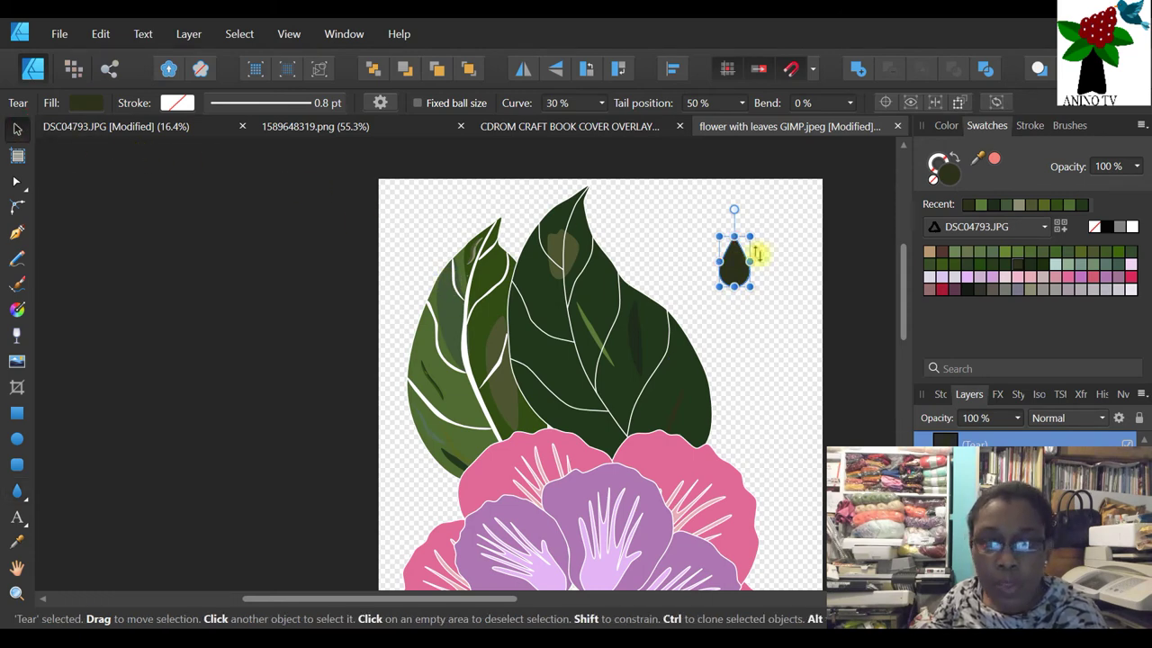
mouse_move(749, 272)
left_mouse_down()
mouse_move(676, 275)
mouse_move(581, 334)
mouse_move(554, 358)
mouse_move(560, 370)
mouse_move(635, 304)
mouse_move(770, 251)
mouse_move(753, 266)
left_mouse_up()
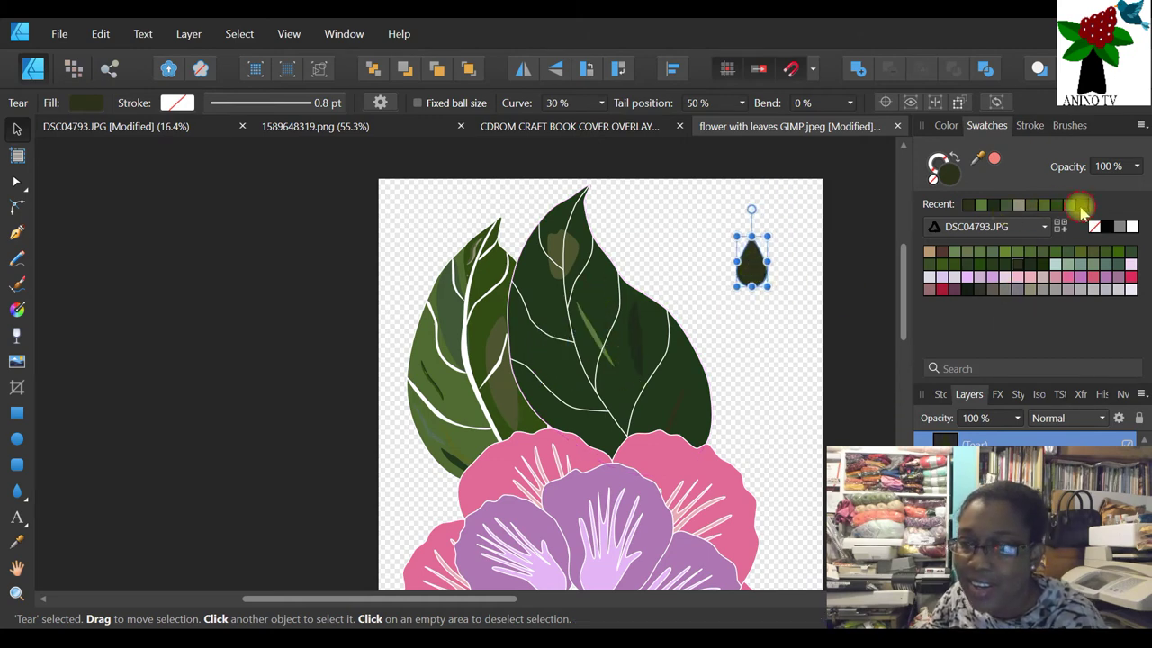
left_click_drag(751, 264, 714, 270)
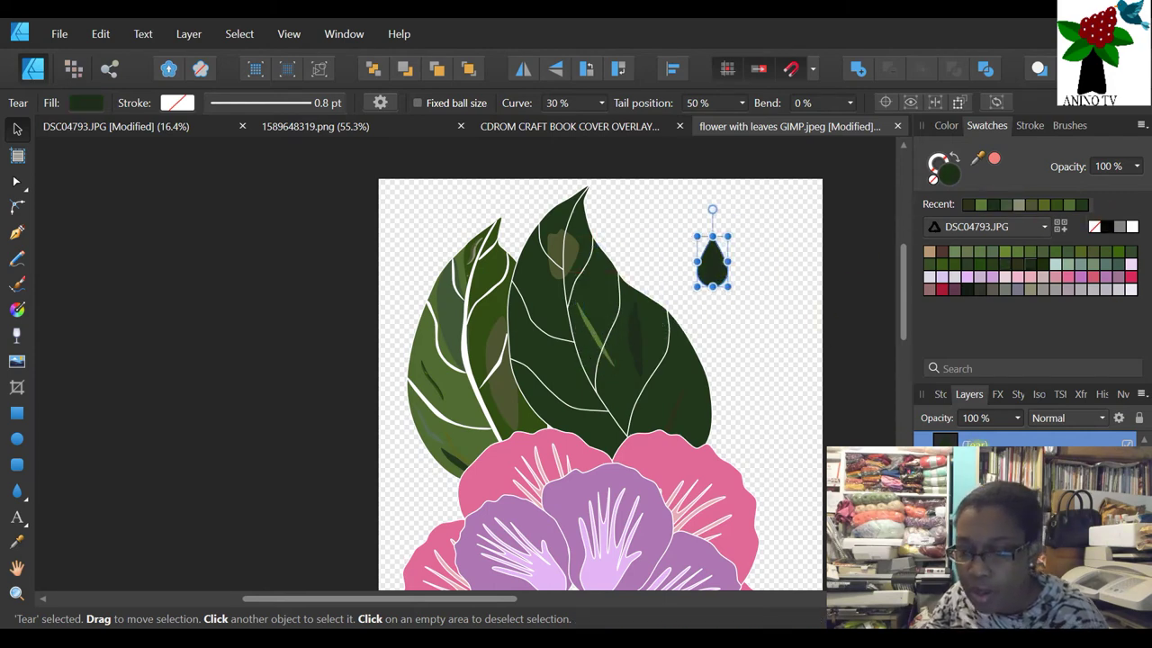
- Duplicate the teardrop shape from the Layers panel
right_click(1001, 441)
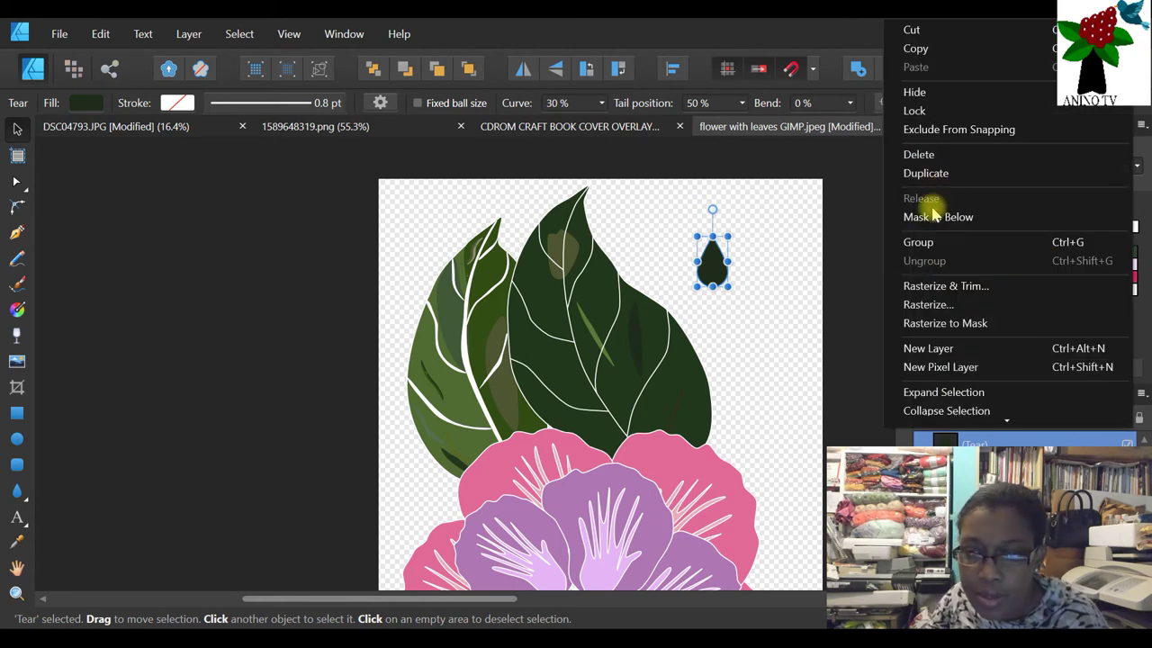
left_click(940, 177)
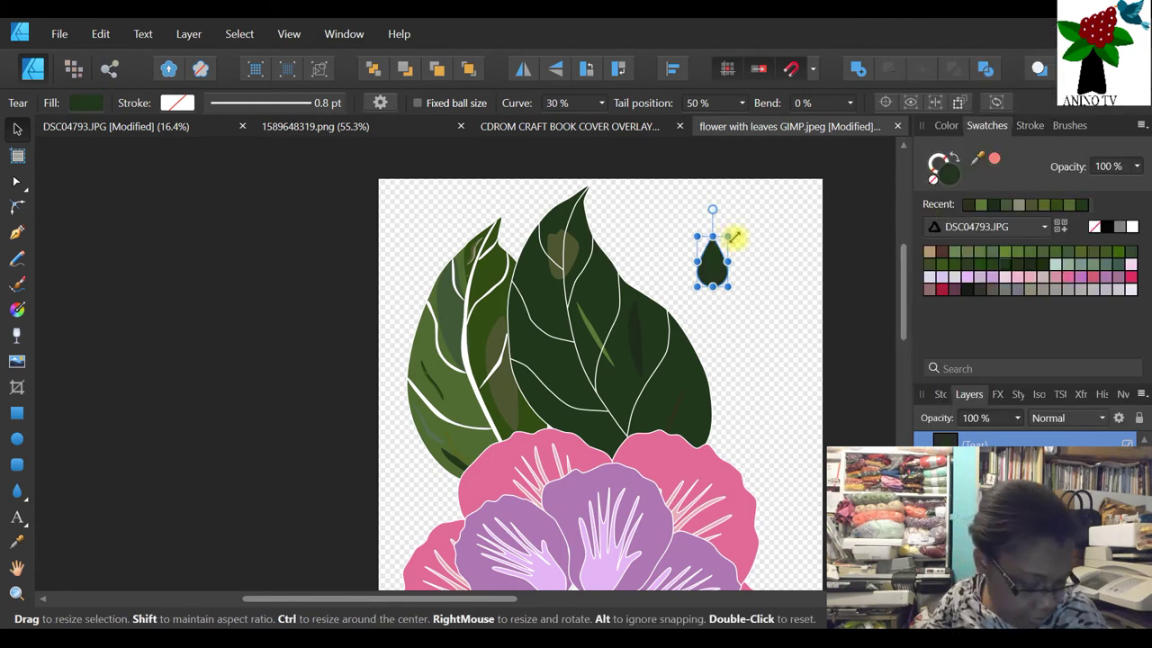
left_click(16, 592)
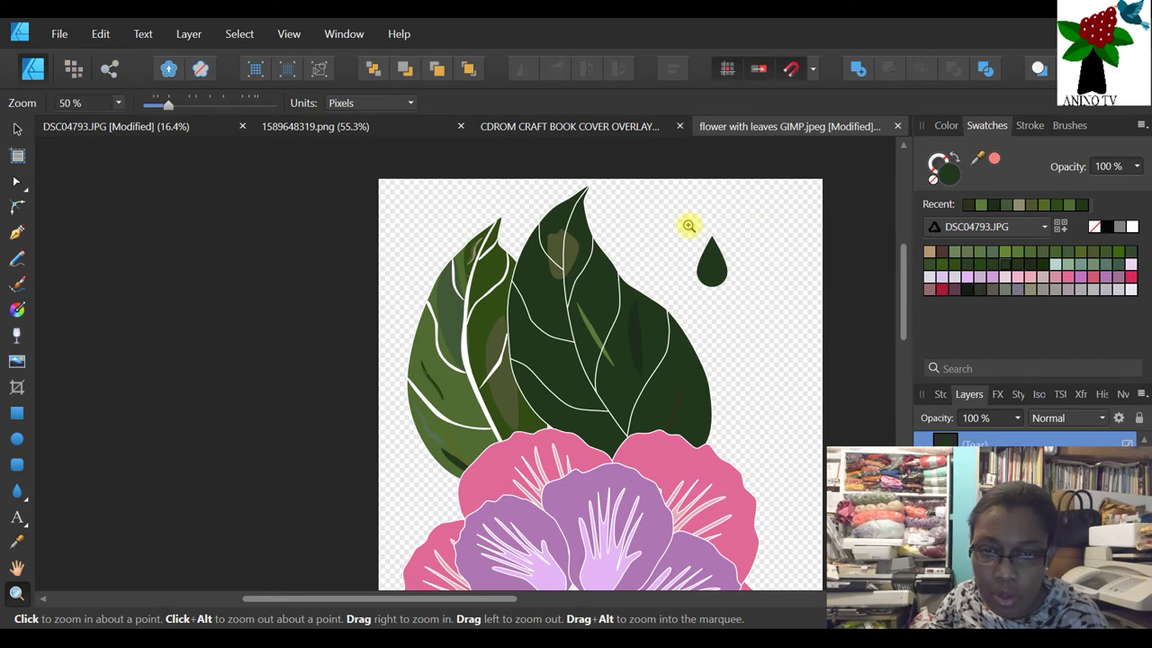
- Zoom in closely on the teardrop and select it
left_click(689, 225)
left_click(792, 306)
left_click(813, 311)
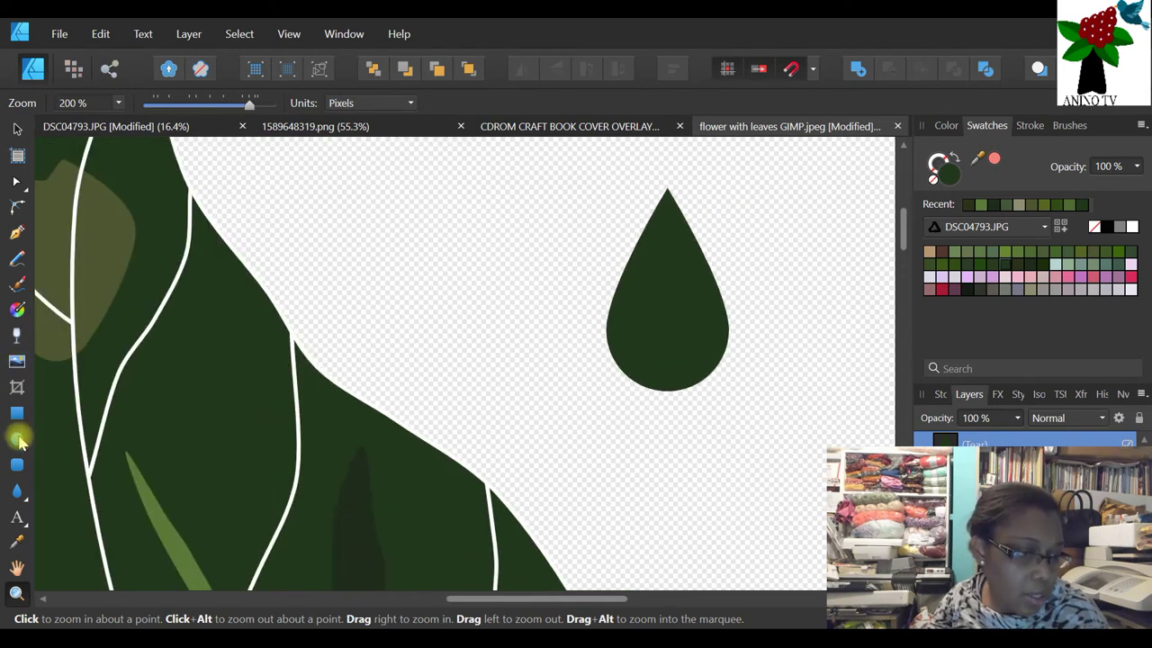
left_click(16, 128)
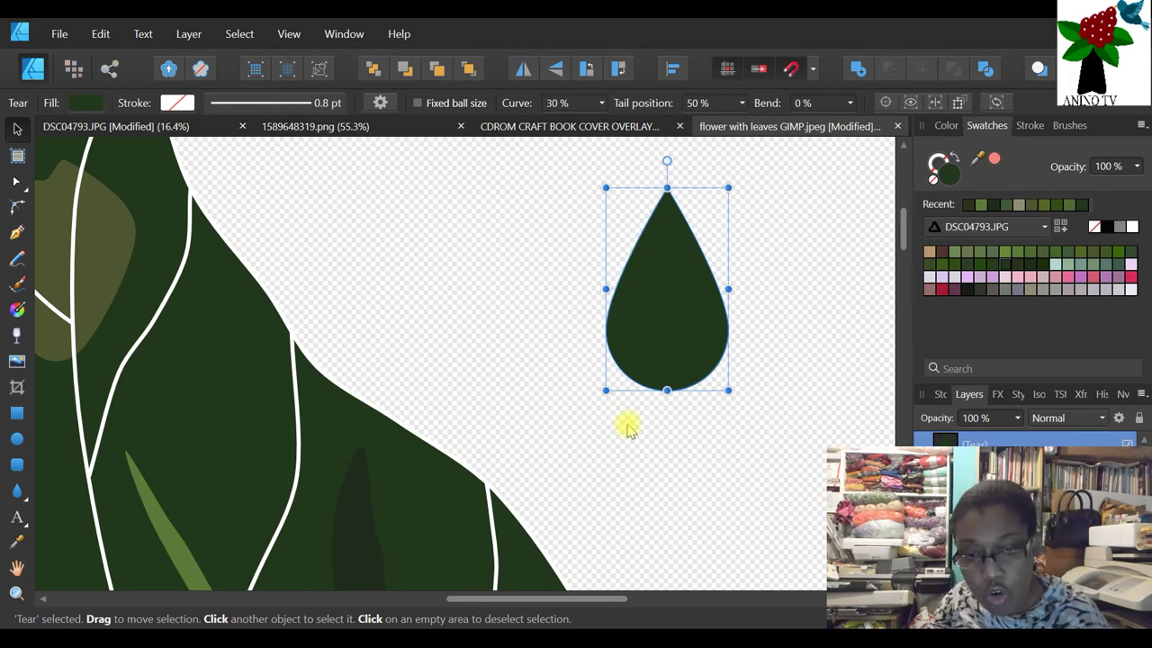
mouse_move(666, 393)
left_mouse_down()
mouse_move(666, 372)
mouse_move(666, 390)
left_mouse_up()
left_click(754, 352)
left_click(684, 350)
- Duplicate the tear, fill the copy lighter grey-green and shrink it into an inner tear
right_click(684, 349)
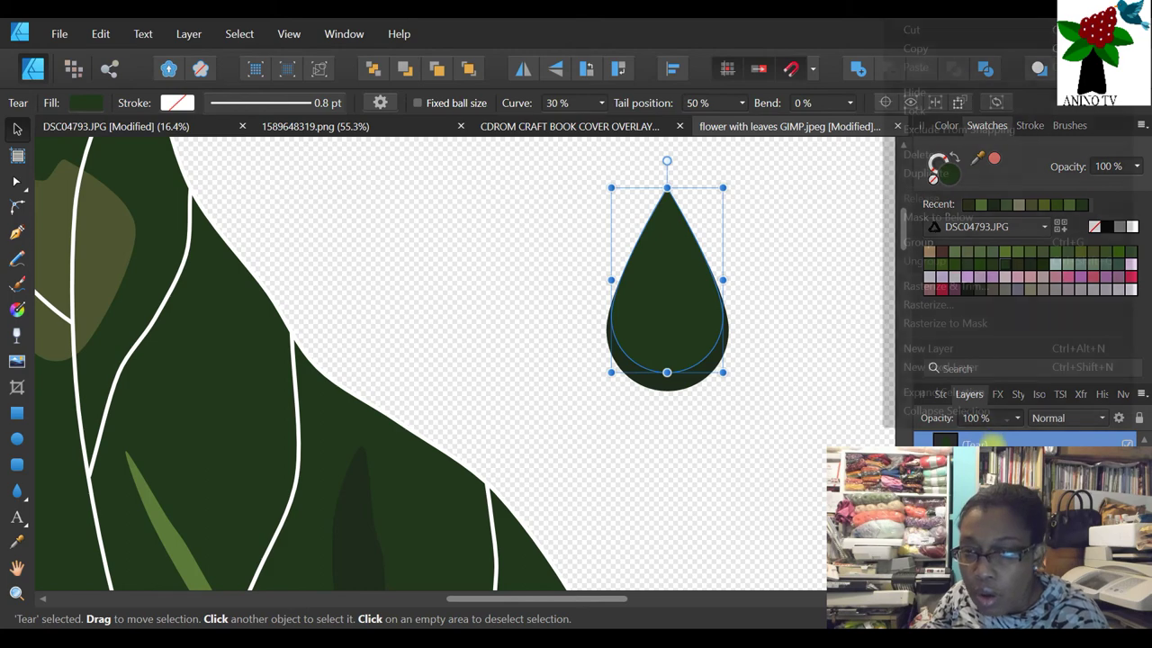
left_click(918, 174)
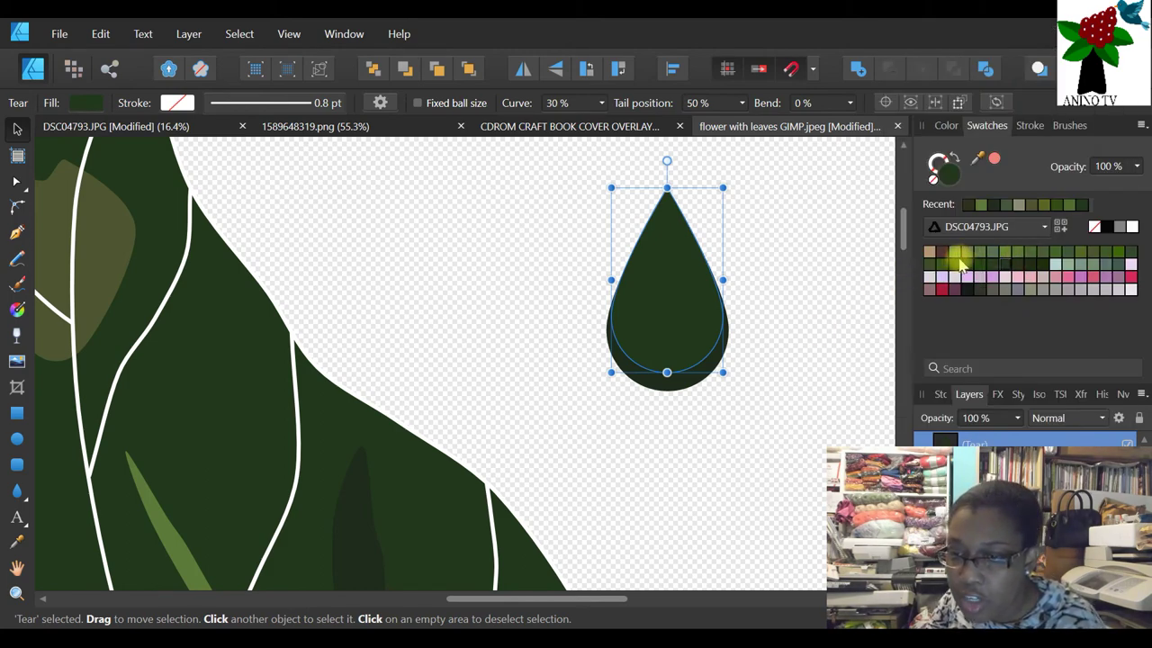
left_click(990, 251)
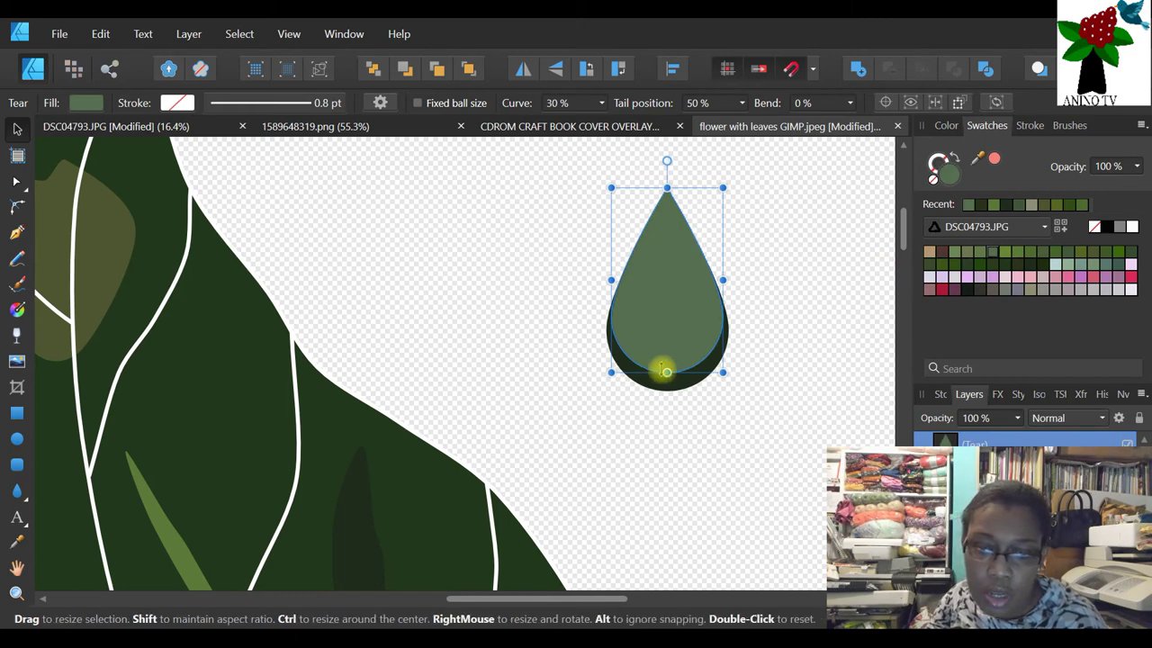
left_click_drag(666, 372, 664, 345)
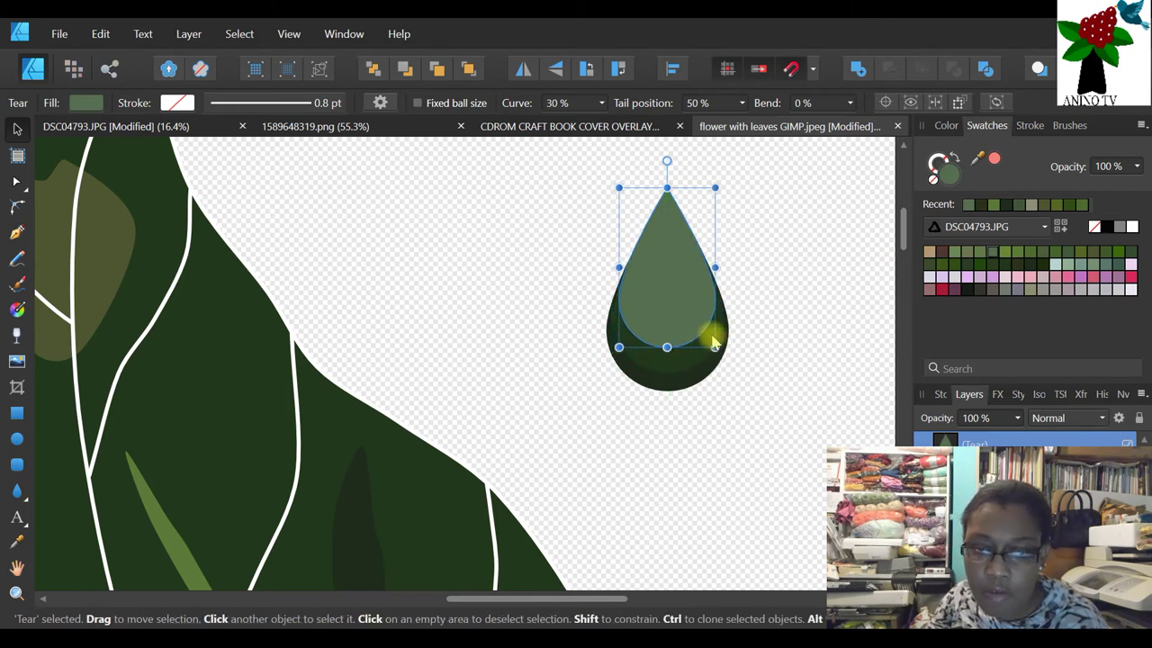
left_click(795, 335)
- Give the inner tear a deeper green fill, then check all three tear layers together
left_click(674, 264)
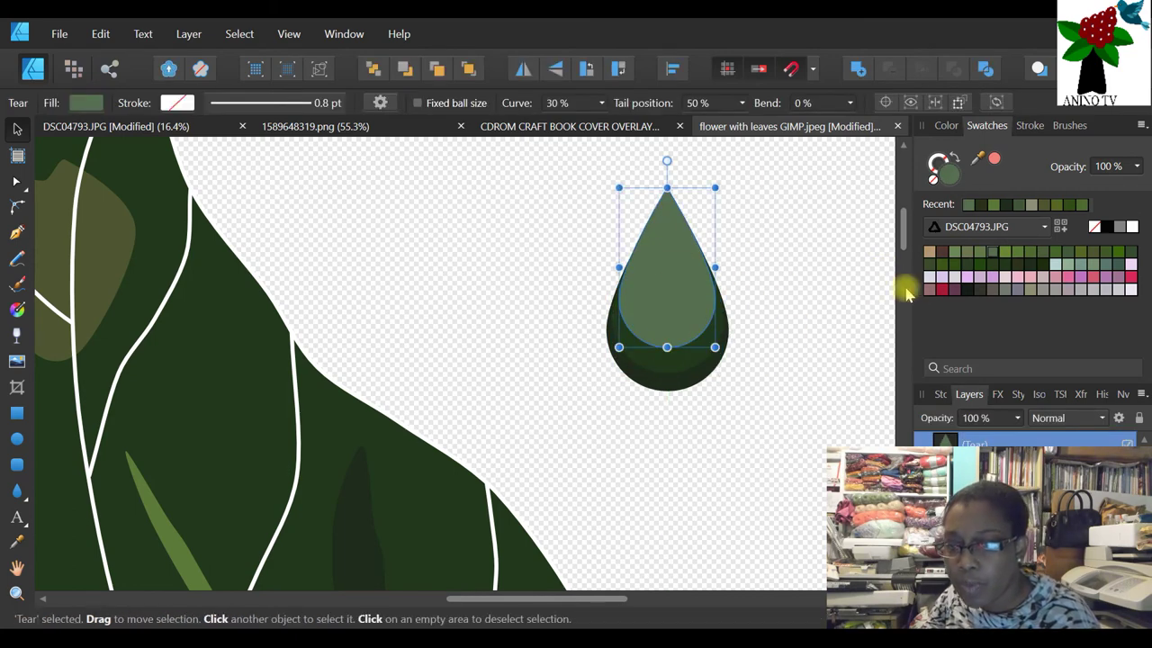
left_click(942, 267)
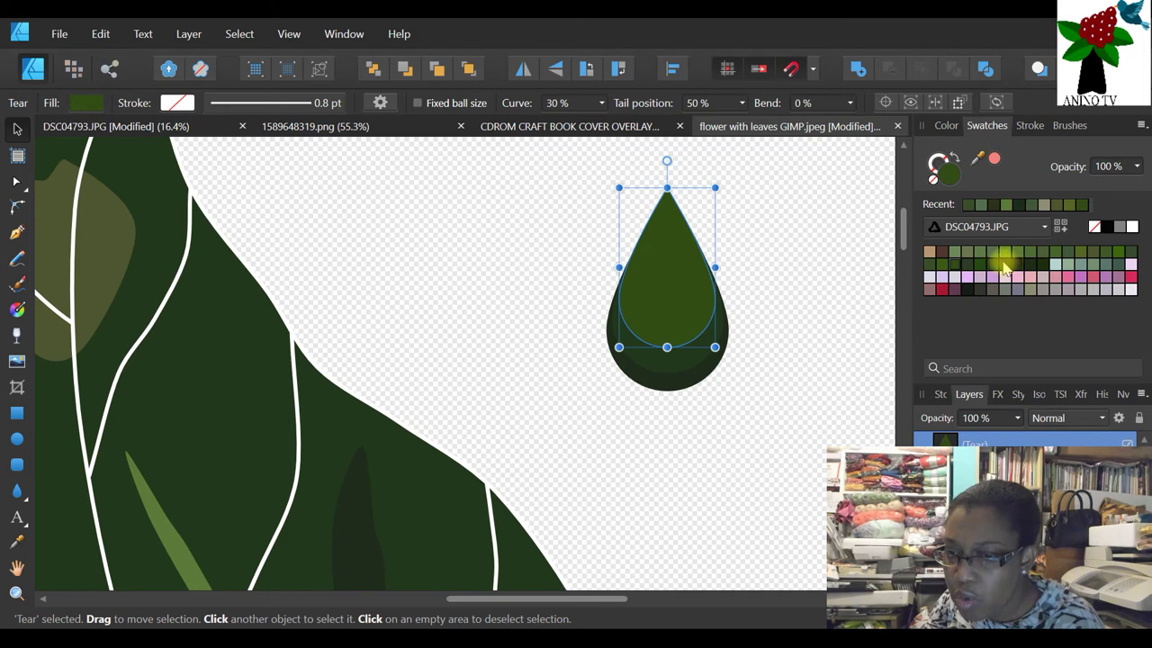
left_click(972, 269)
left_click(829, 316)
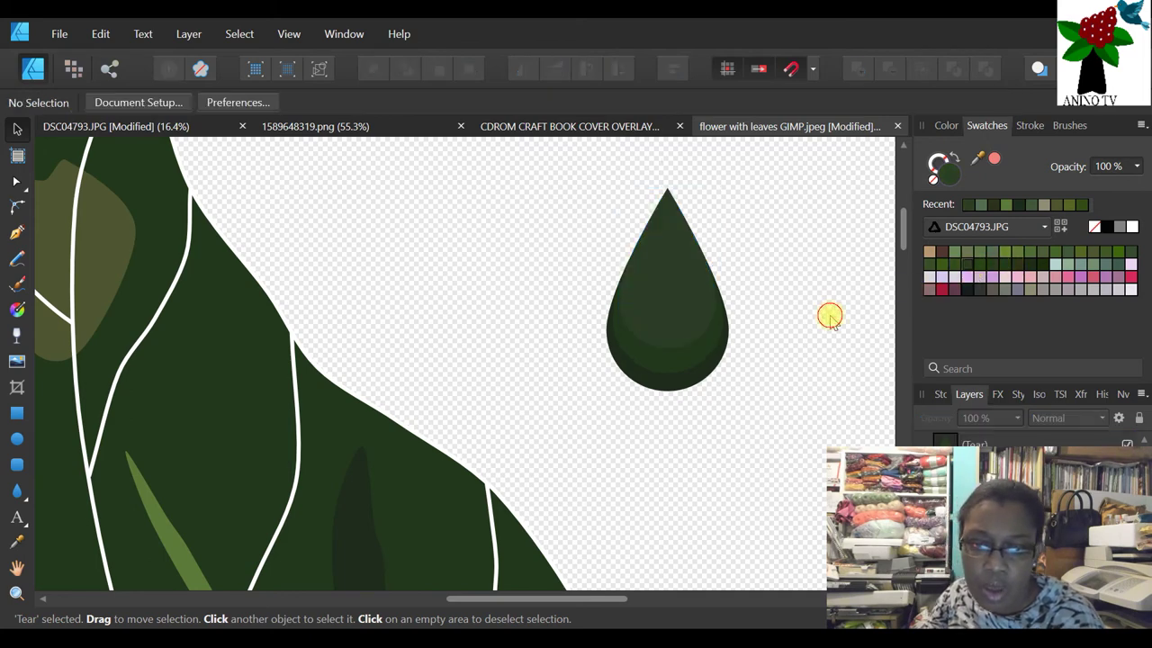
left_click_drag(784, 177, 532, 456)
left_click(830, 334)
- Draw a small grey ellipse and fit it into the tear's upper tip at about 6 by 7 px
left_click(17, 438)
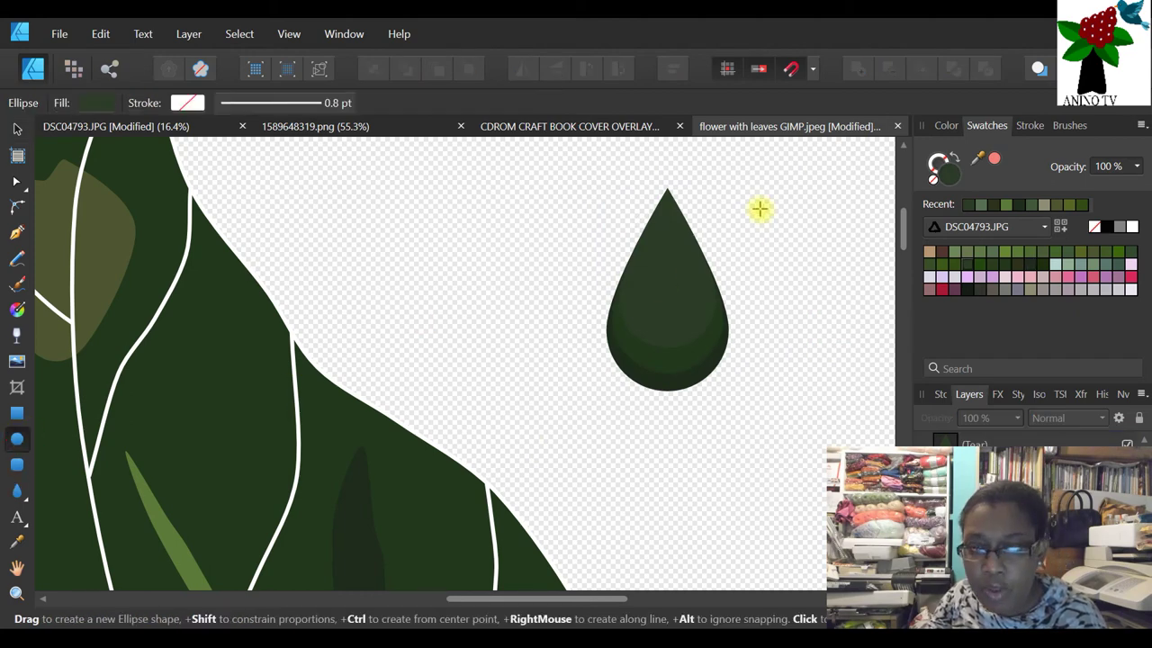
left_click_drag(742, 217, 756, 230)
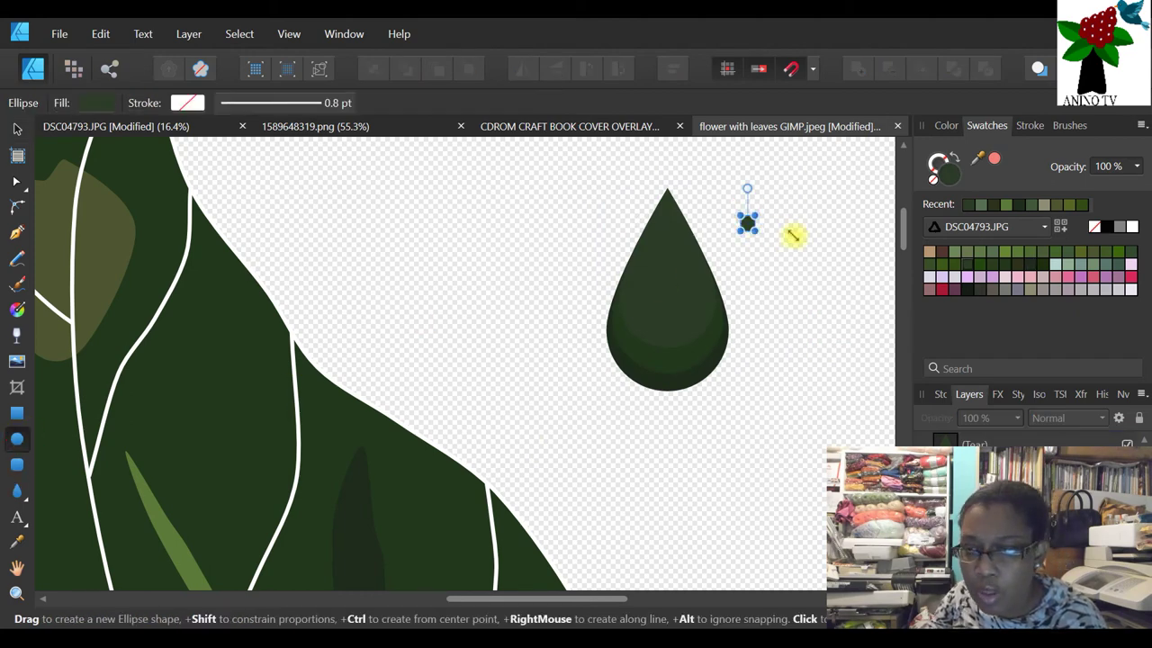
left_click(1132, 226)
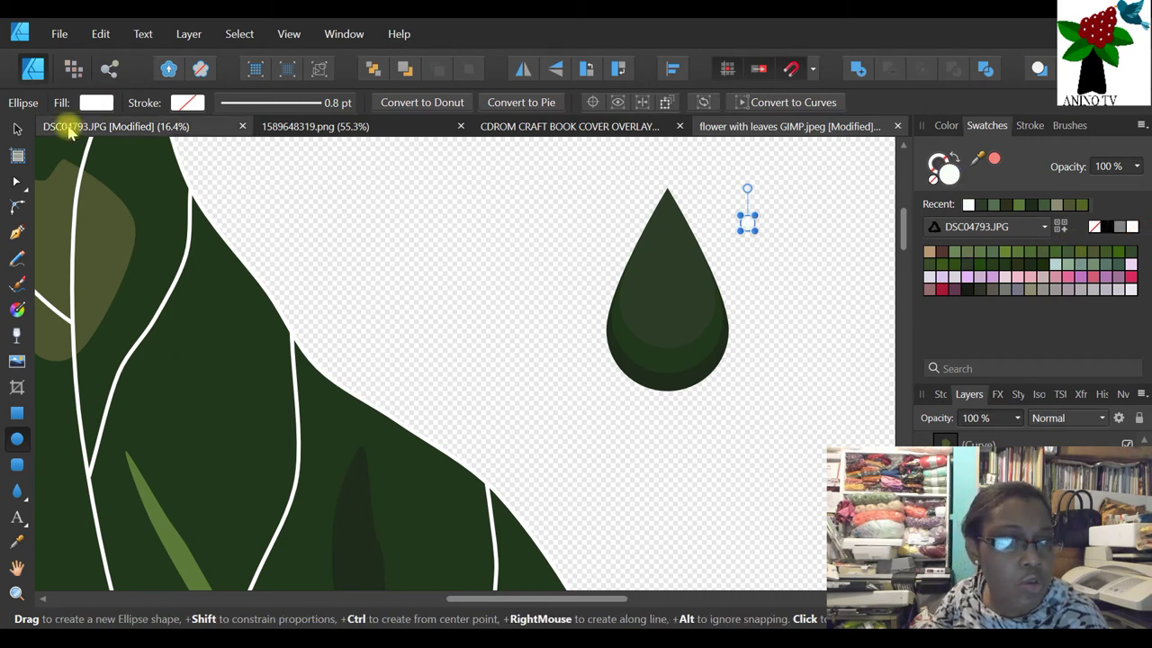
left_click(16, 131)
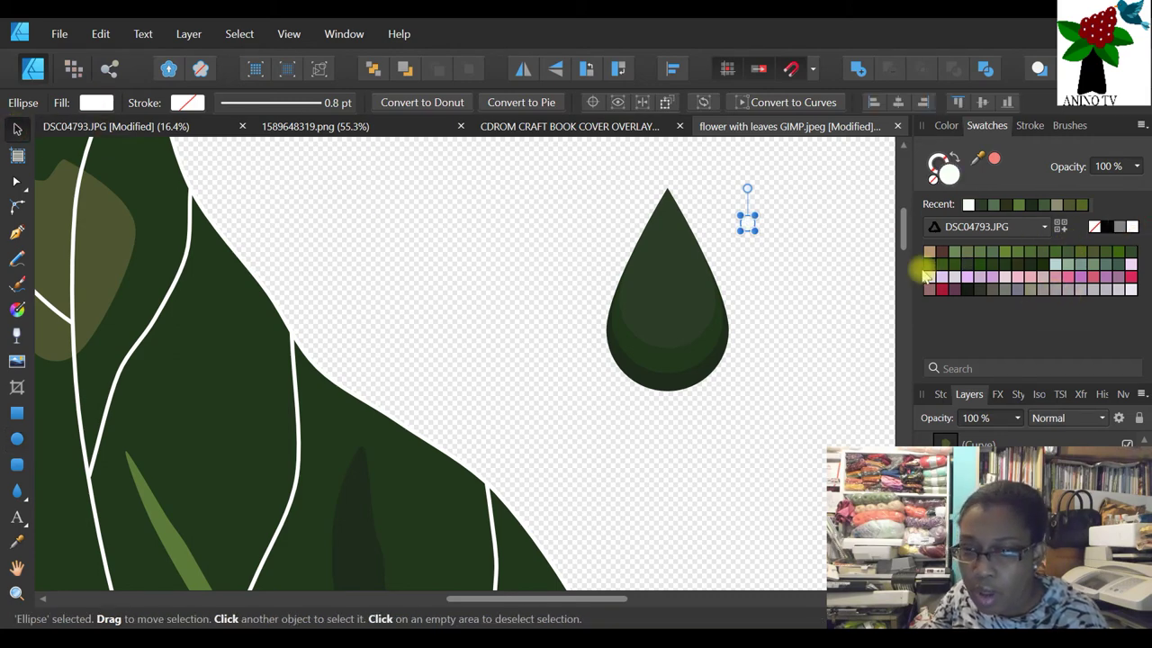
left_click(1055, 289)
left_click_drag(752, 224, 666, 244)
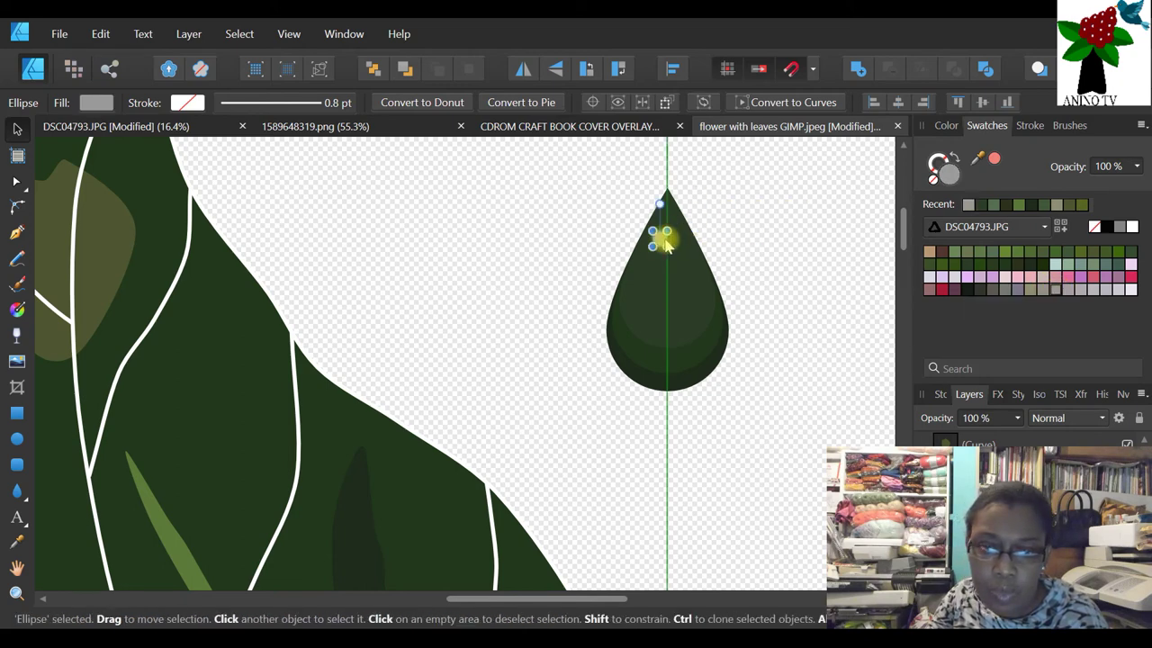
left_click_drag(664, 246, 655, 235)
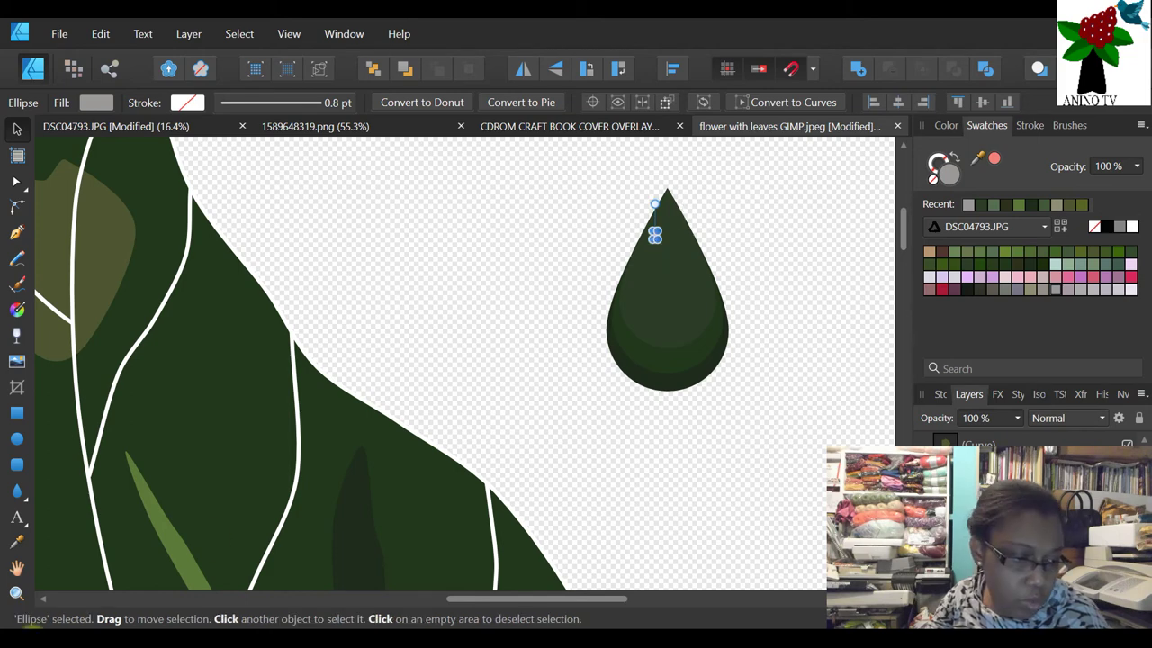
- Duplicate the small ellipse, offset the copy up and right, and fill it white
left_click(16, 594)
left_click(642, 218)
left_click(710, 207)
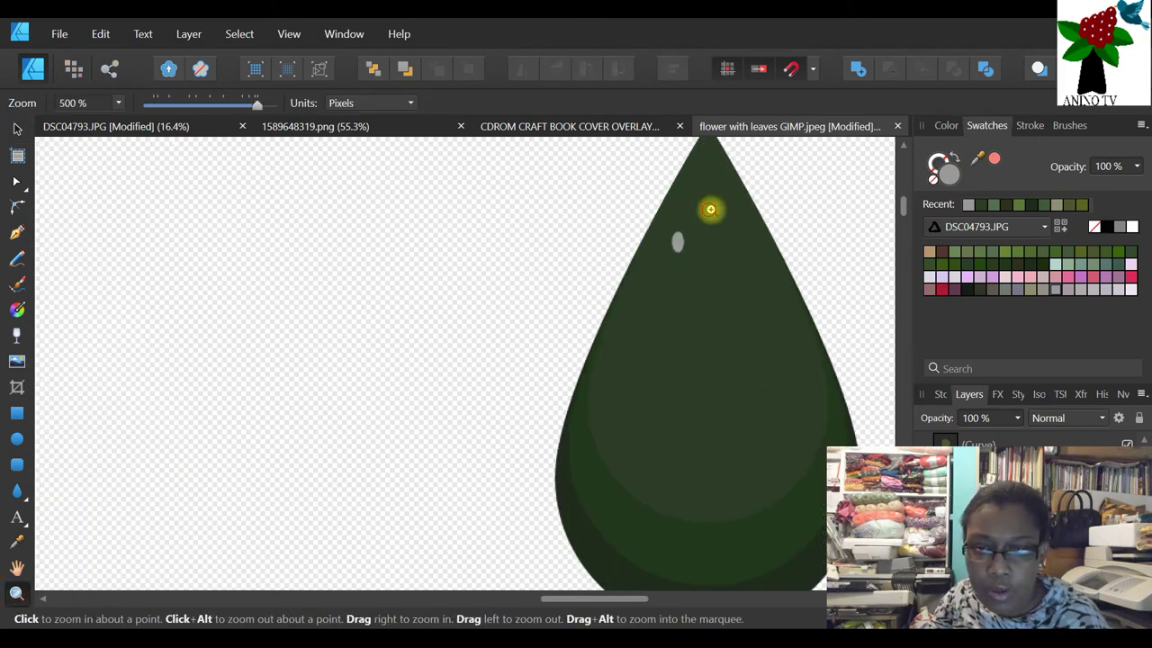
left_click(709, 212)
left_click(17, 128)
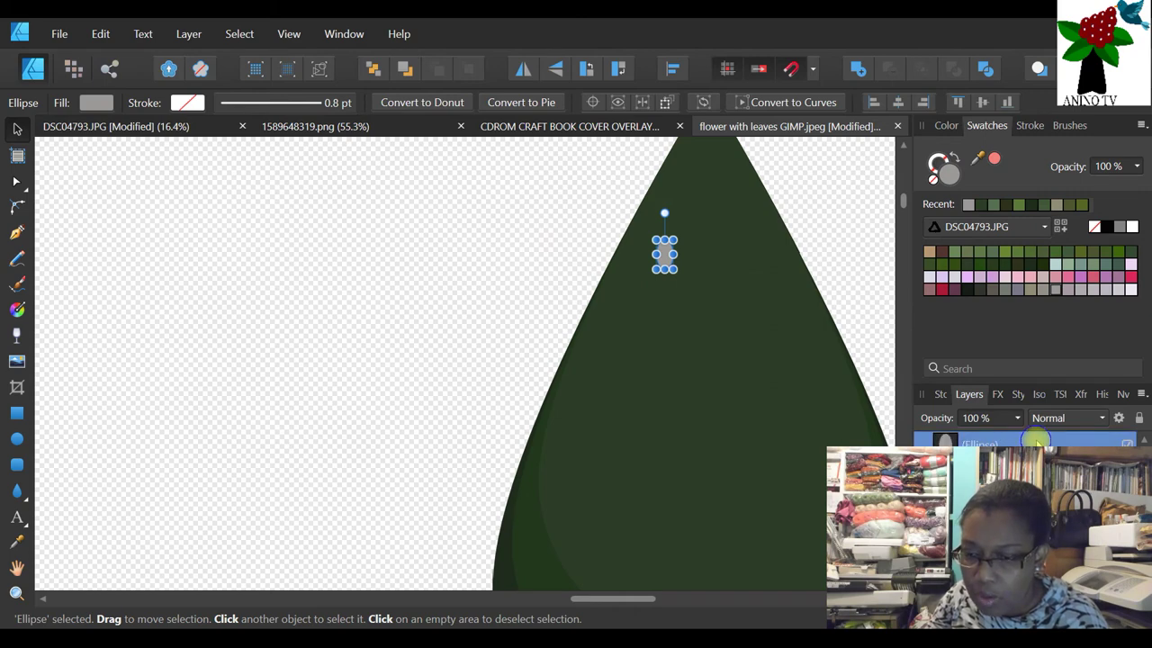
right_click(1035, 439)
left_click(927, 173)
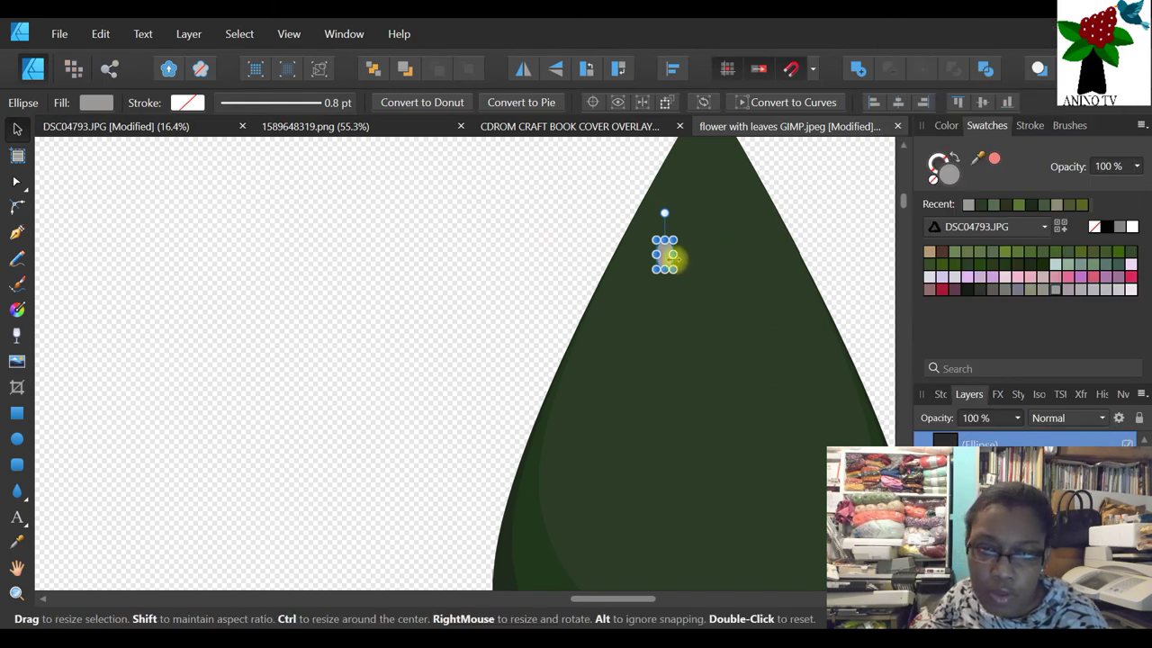
mouse_move(668, 263)
left_mouse_down()
mouse_move(669, 248)
mouse_move(682, 249)
left_mouse_up()
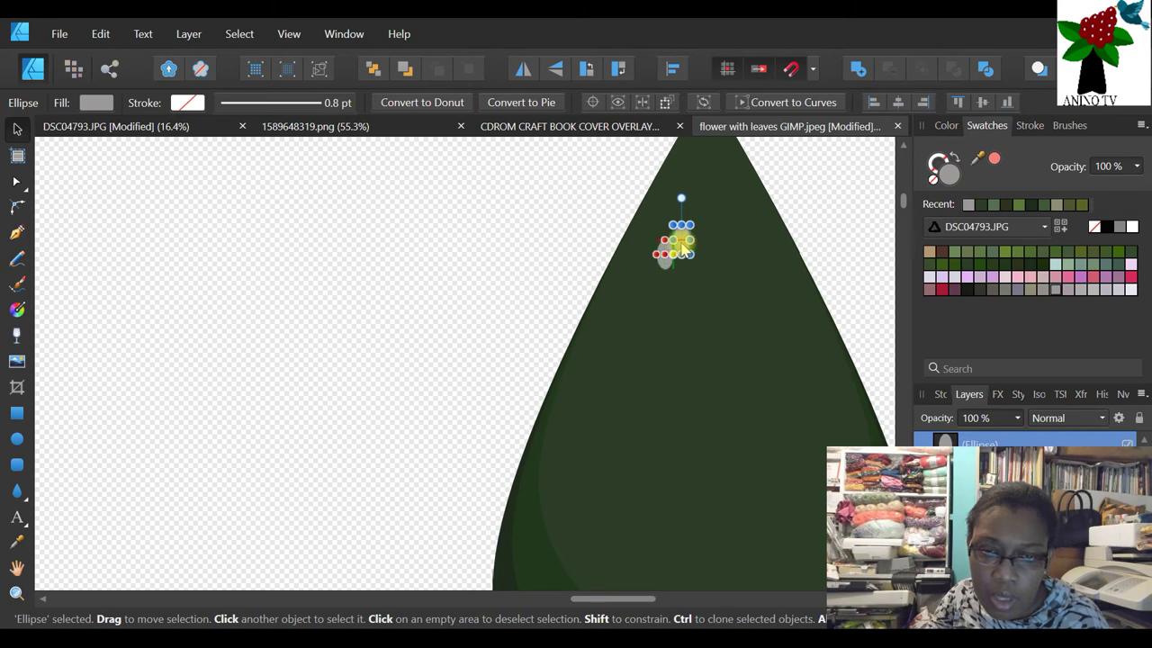
left_click(1131, 226)
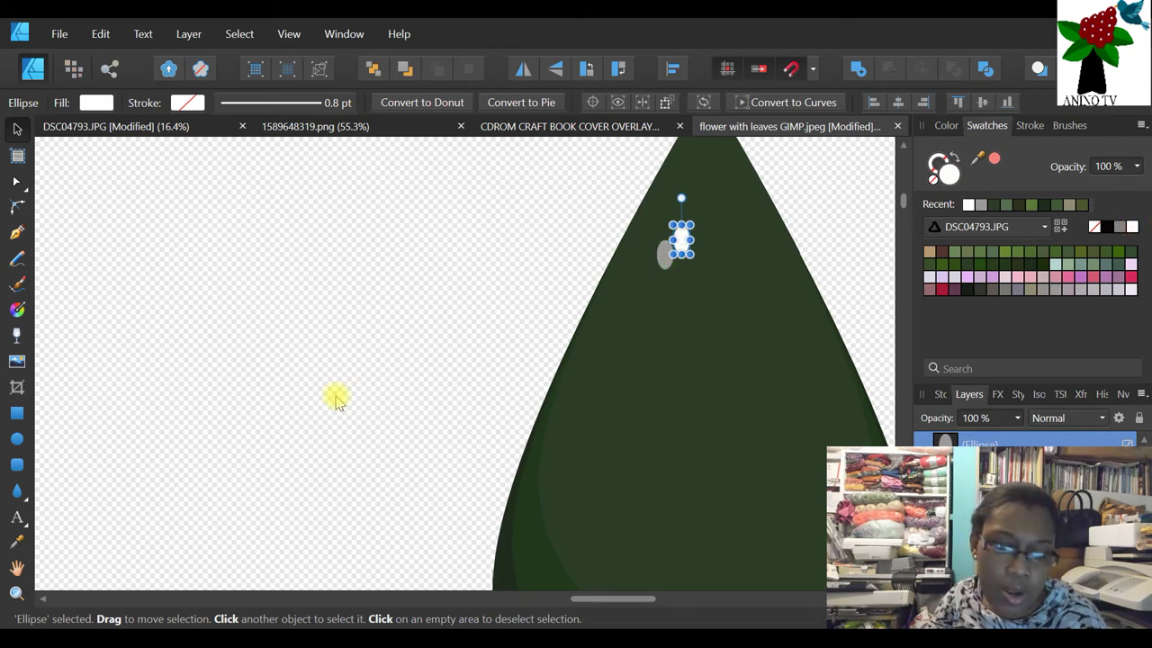
left_click(18, 589)
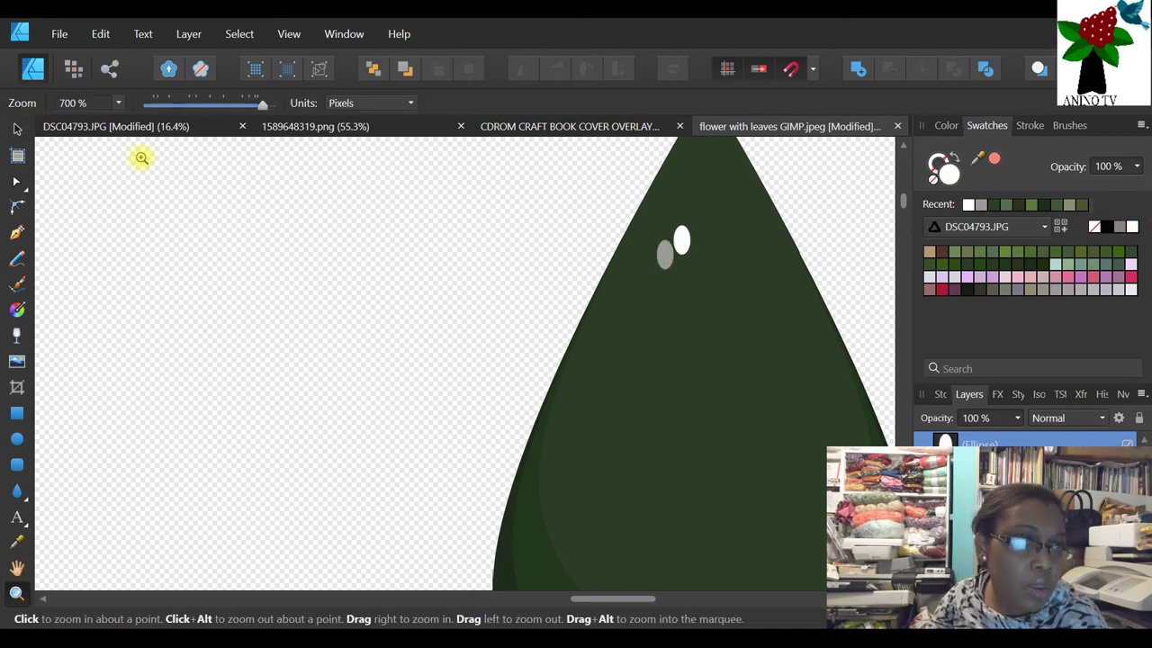
left_click(174, 103)
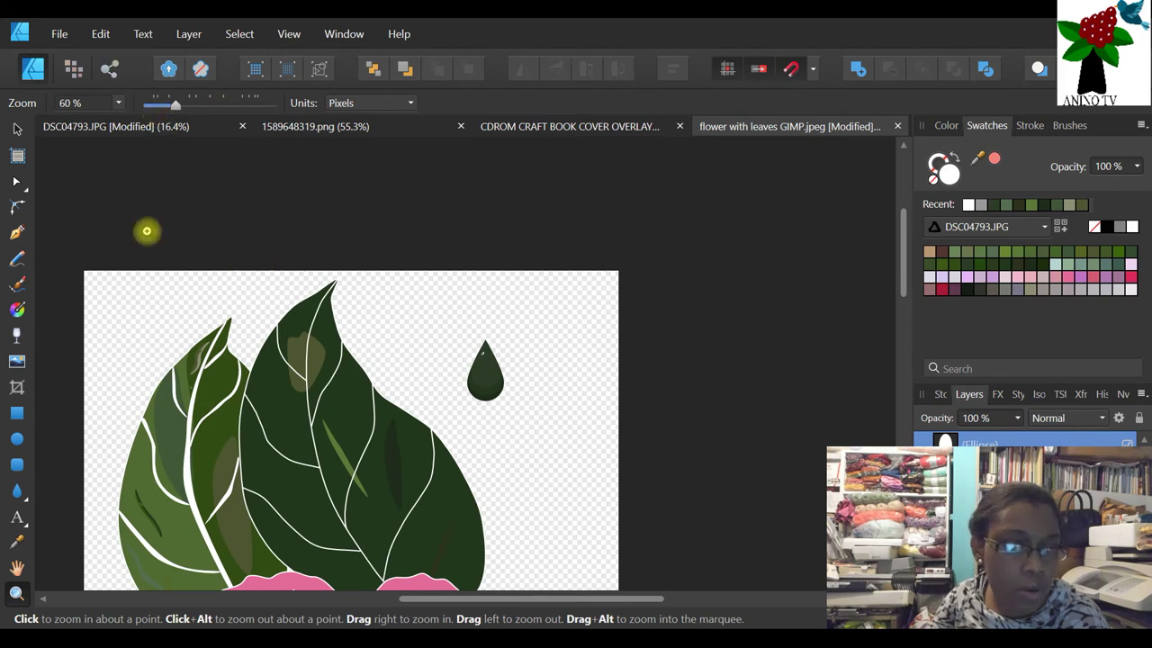
- Group the droplet's five pieces and scale the group down to about 56 by 93 px
left_click(17, 129)
left_click_drag(569, 252, 443, 424)
left_click(103, 103)
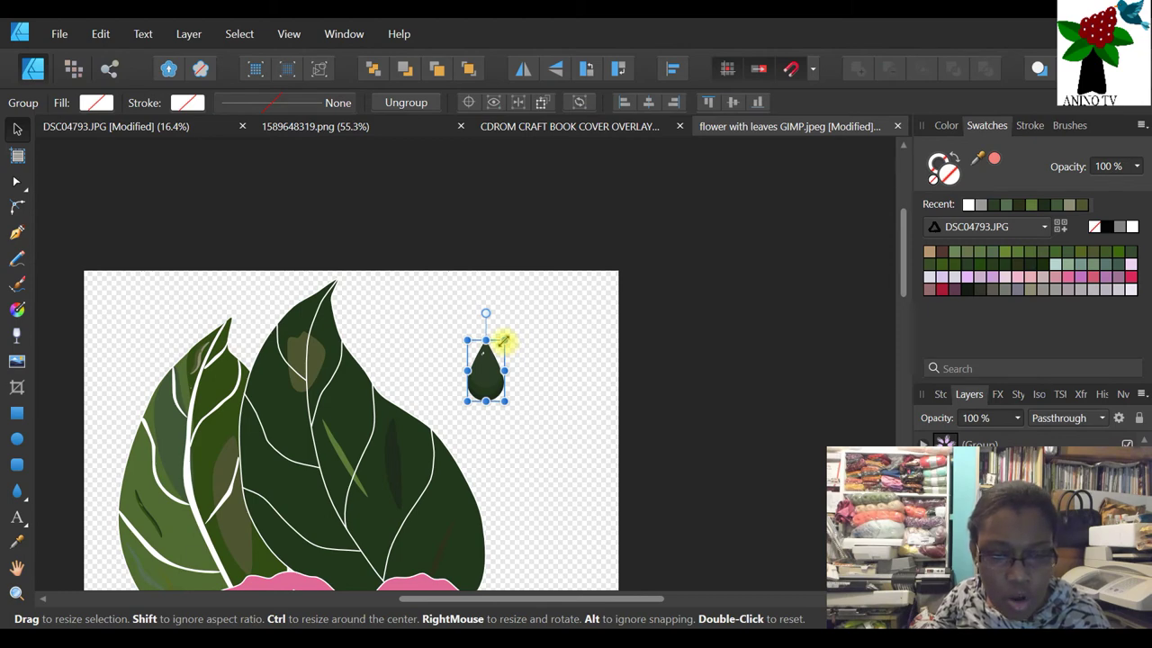
left_click_drag(502, 342, 493, 360)
left_click(515, 363)
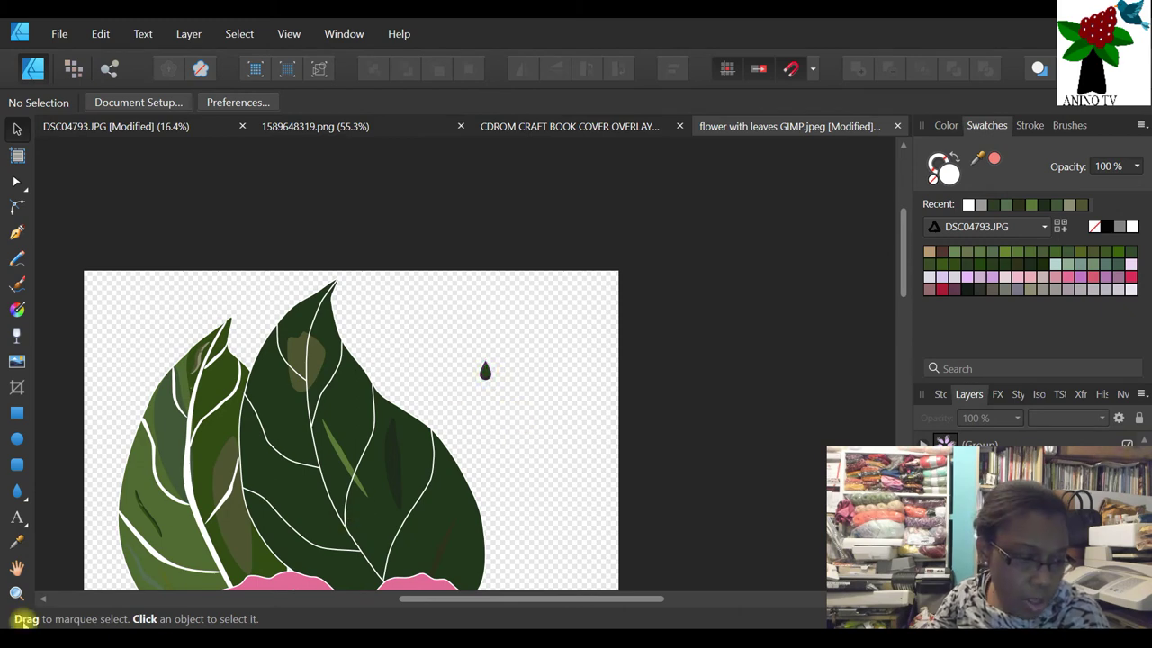
left_click(17, 594)
left_click_drag(479, 366, 509, 363)
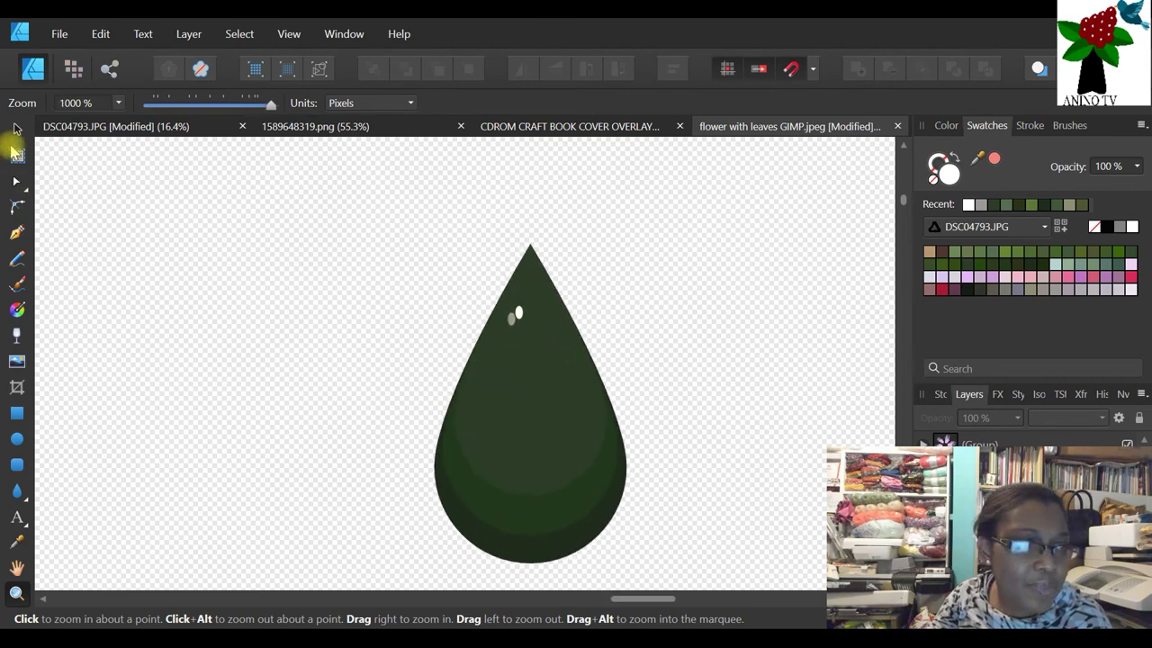
- Select a highlight ellipse inside the droplet group and enlarge it
left_click(17, 128)
left_click(515, 319)
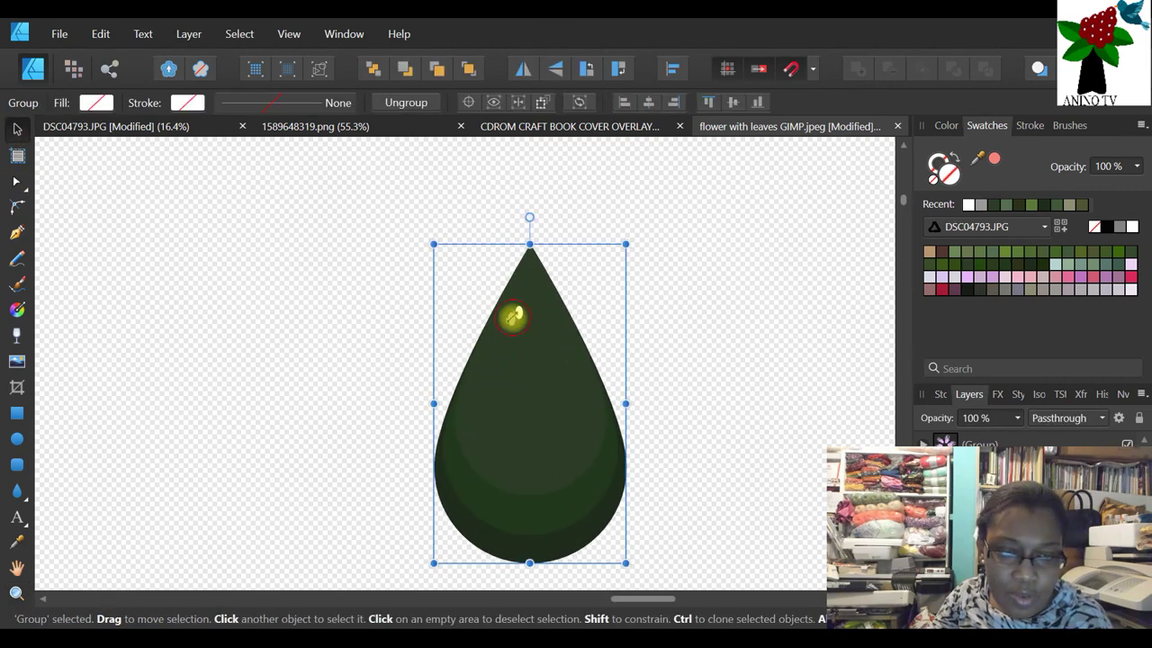
left_click(518, 314)
left_click_drag(519, 319, 539, 330)
key("ctrl+d")
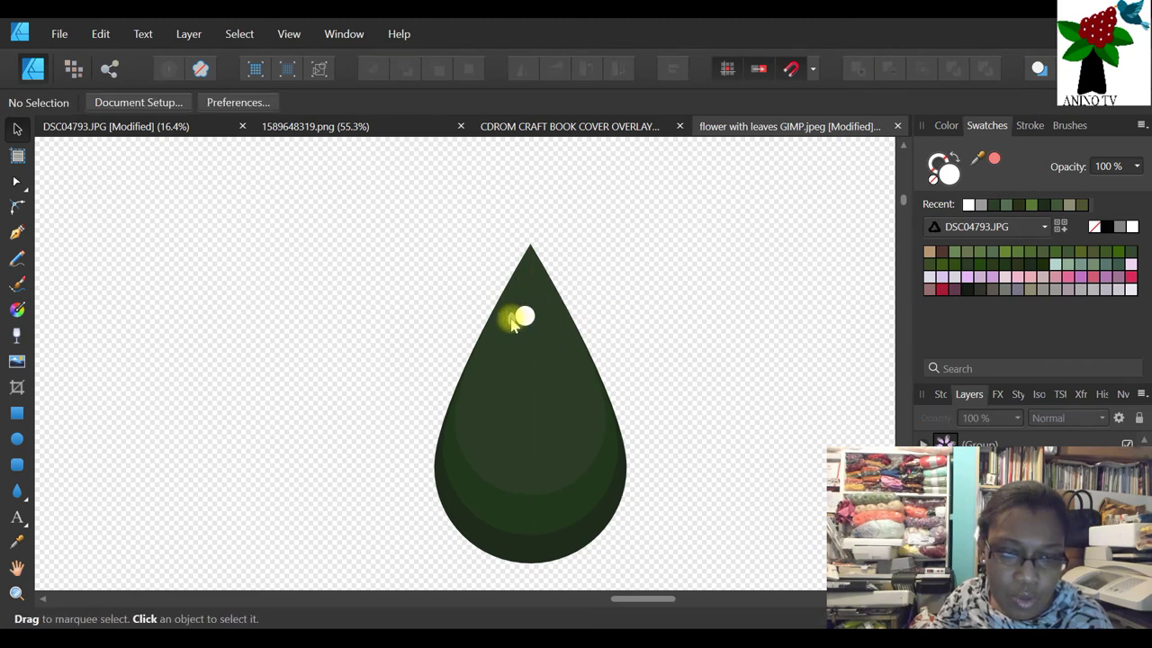
left_click(511, 324)
double_click(511, 322)
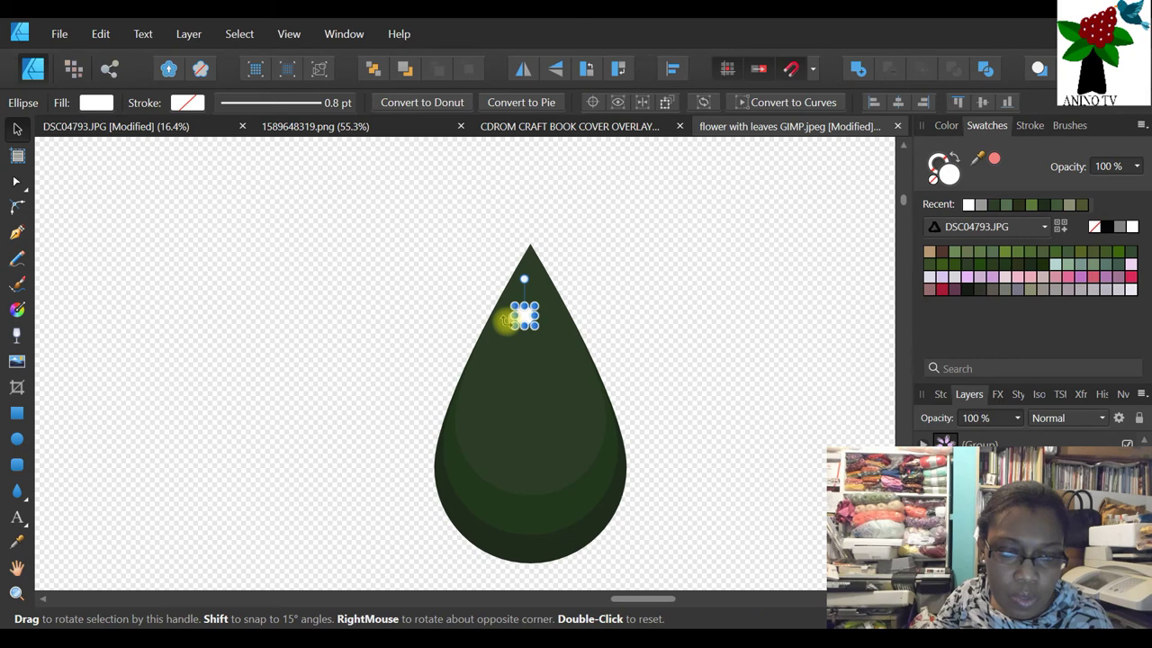
- Stretch the grey highlight taller, then zoom out to 50% to see the whole flower
left_click(16, 589)
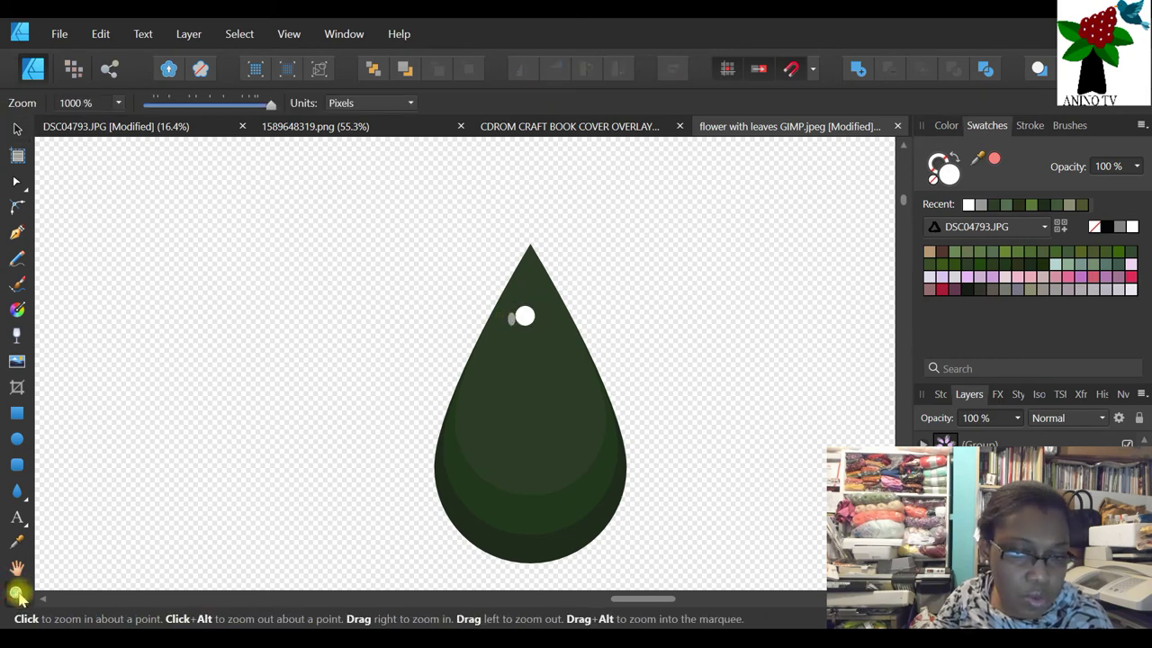
left_click(483, 320)
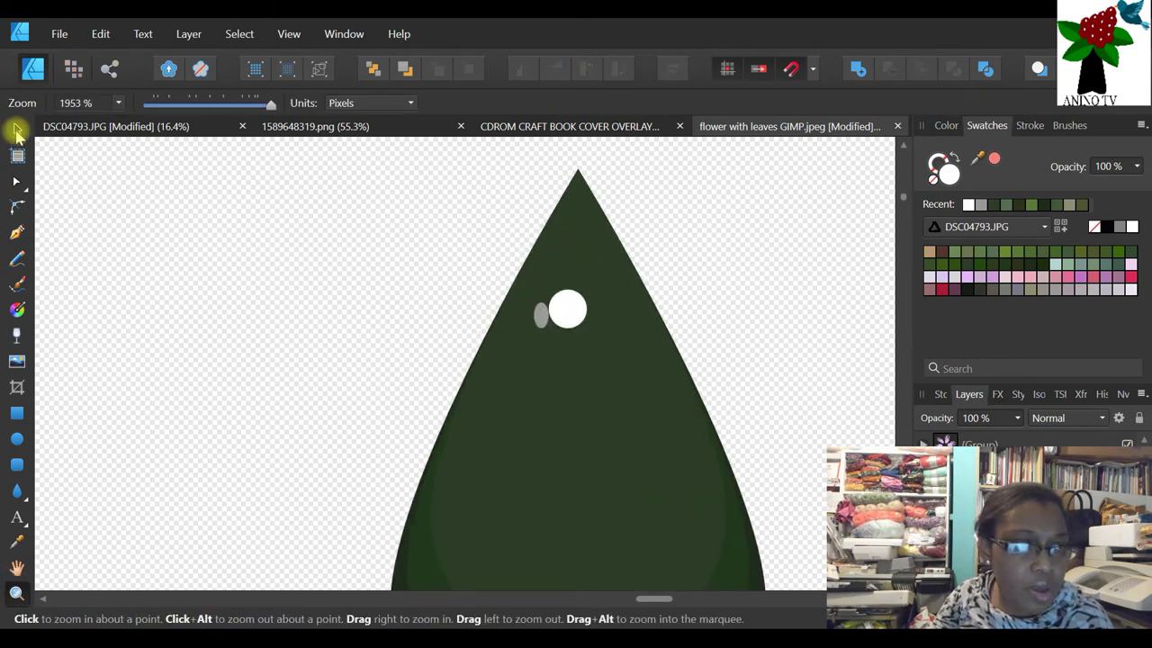
left_click(17, 130)
left_click(538, 314)
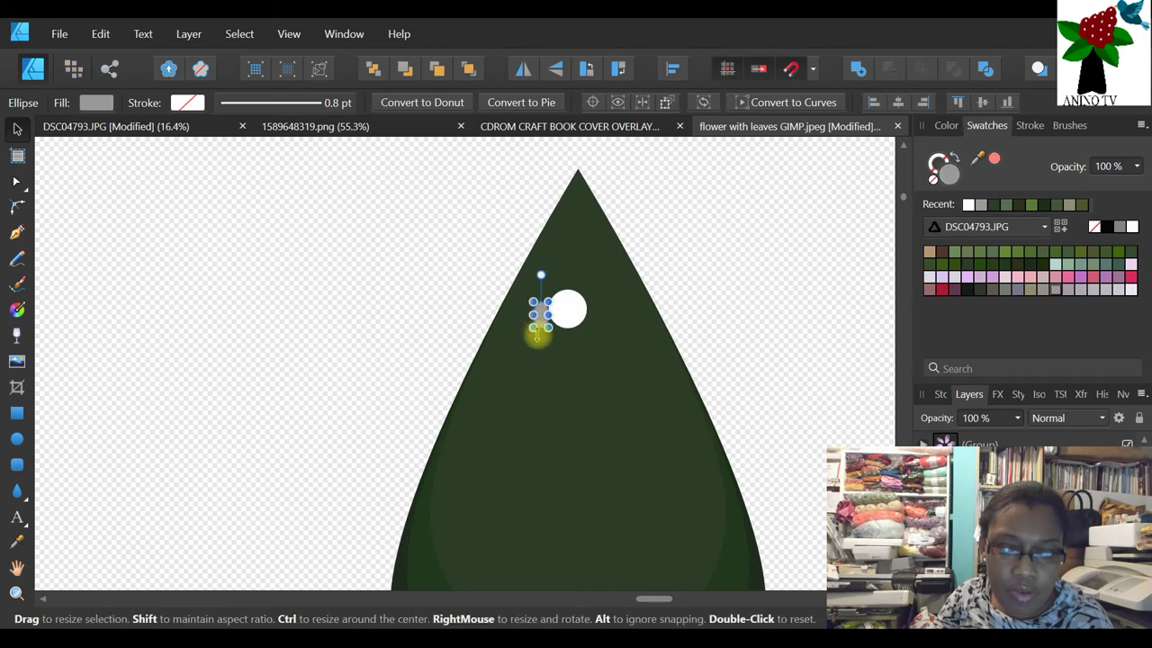
left_click_drag(548, 327, 572, 375)
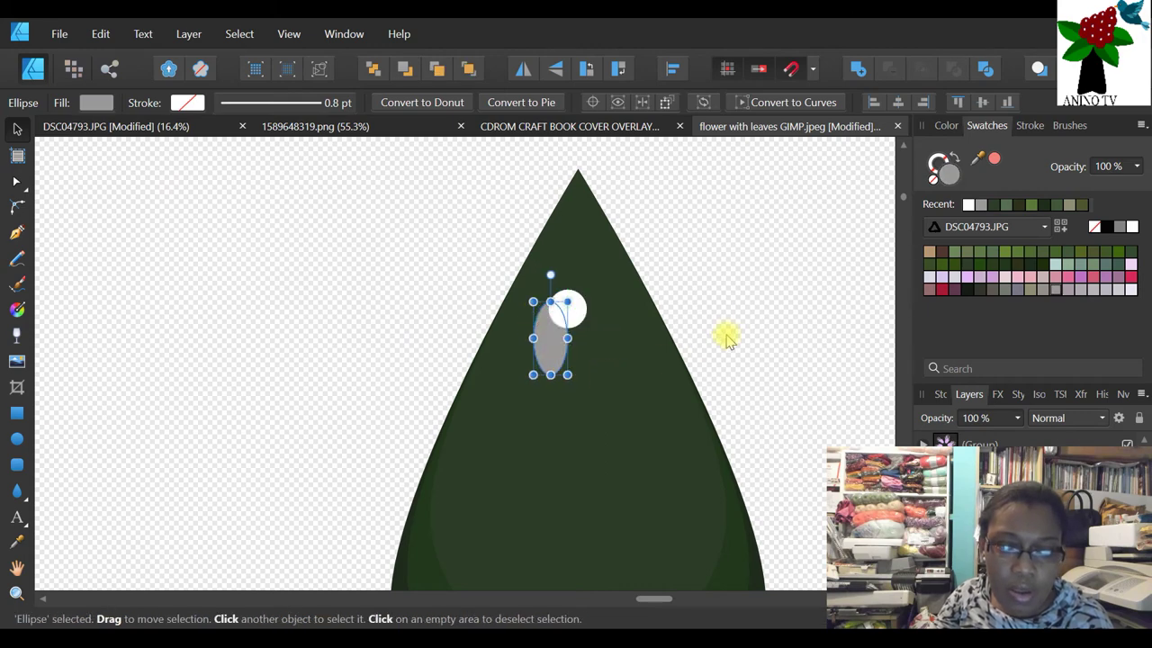
key("ctrl+d")
left_click(16, 591)
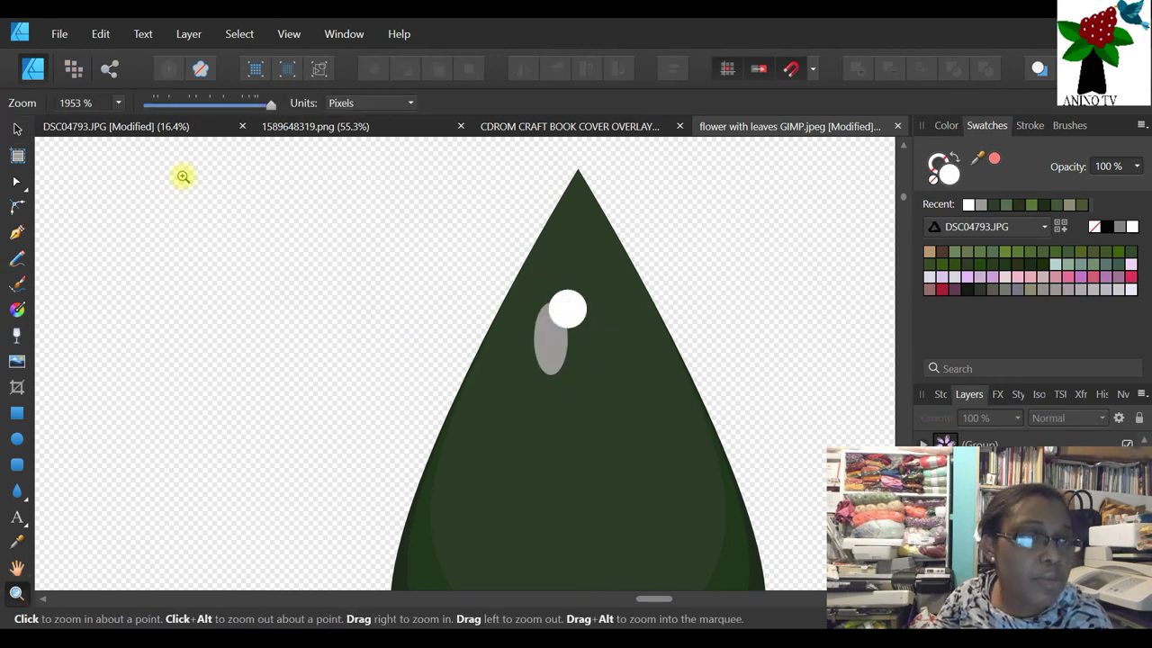
left_click(169, 106)
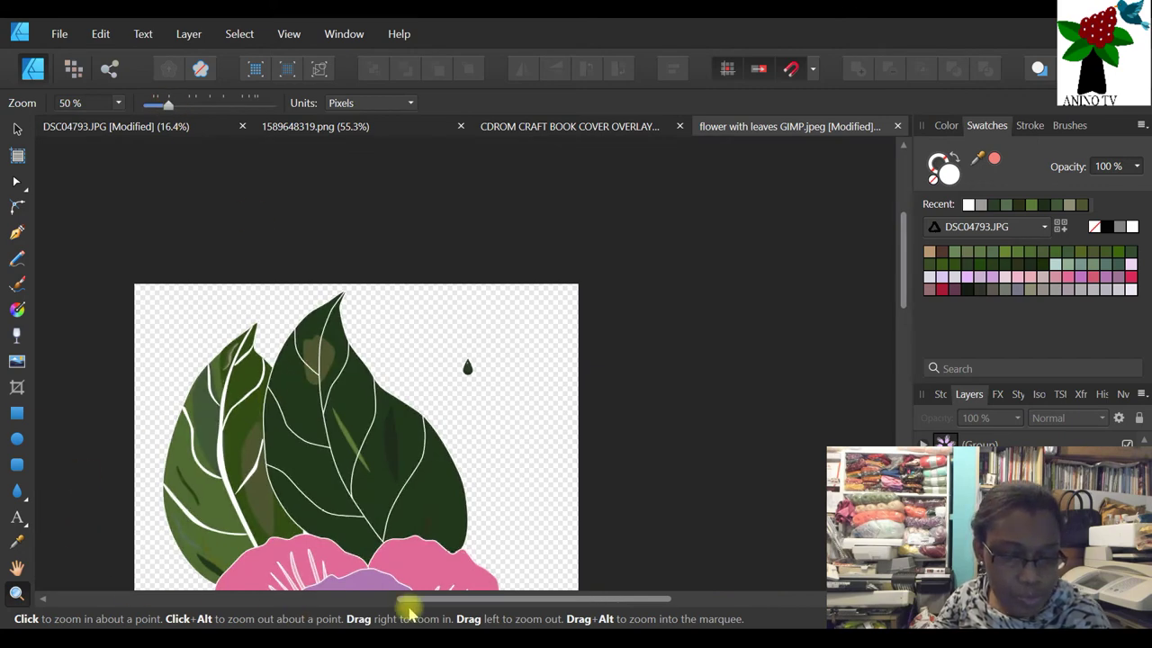
- Move the dewdrop group left onto the upper part of the dark leaf
left_click_drag(459, 604, 359, 603)
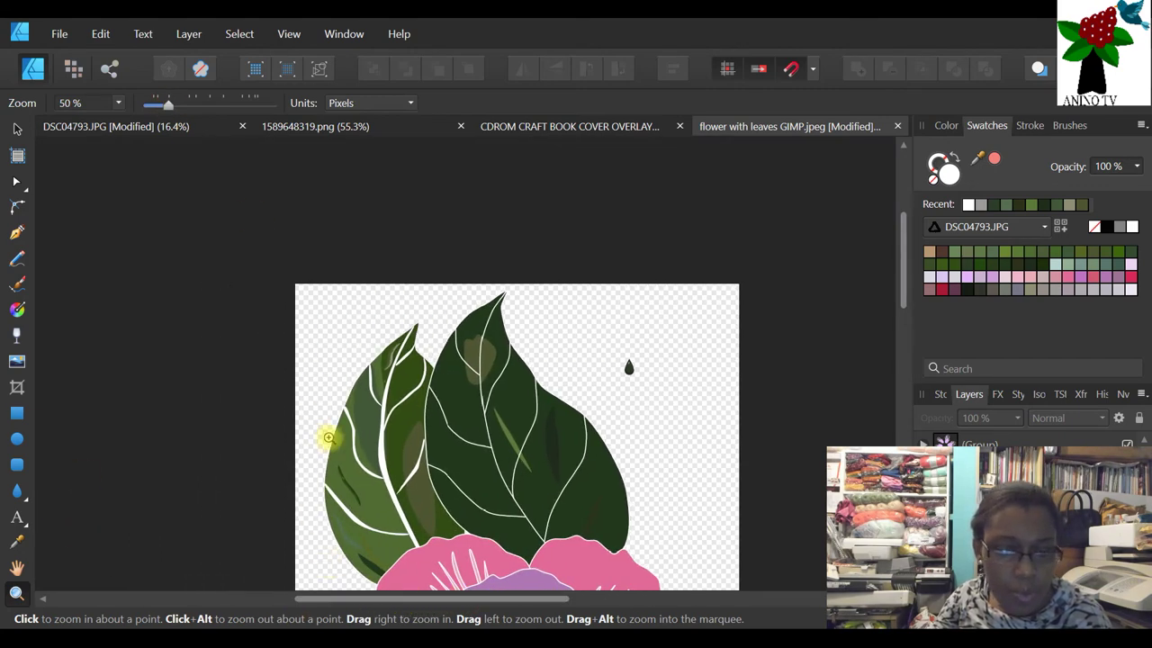
left_click(17, 129)
mouse_move(630, 367)
left_mouse_down()
mouse_move(470, 390)
mouse_move(432, 363)
left_mouse_up()
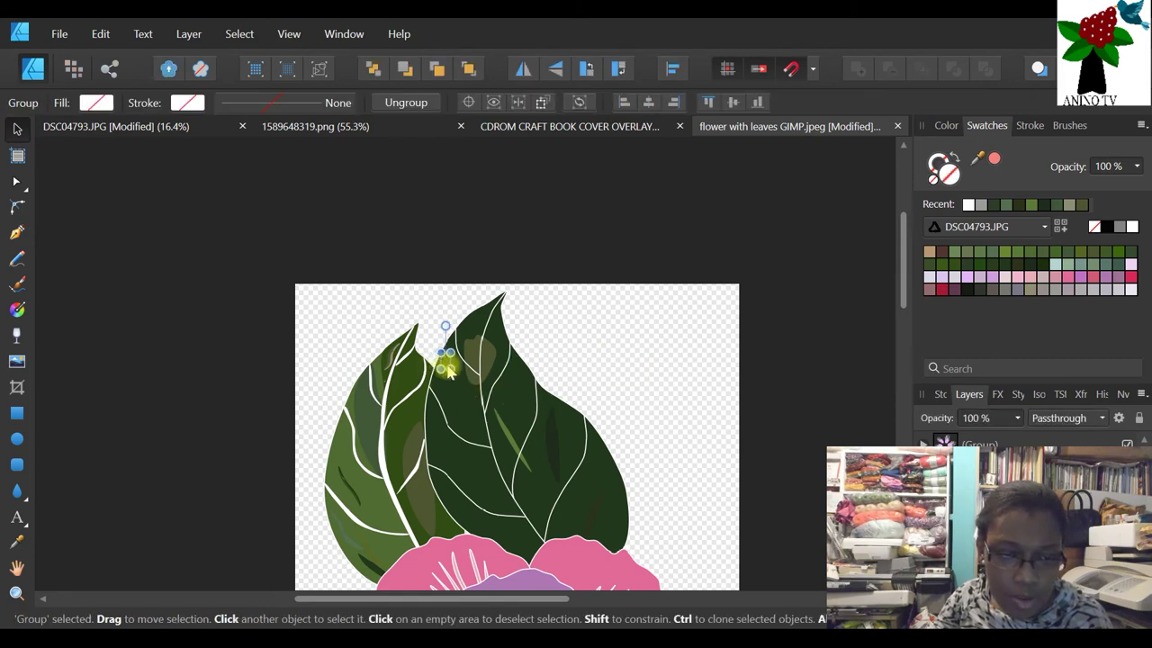
left_click(626, 300)
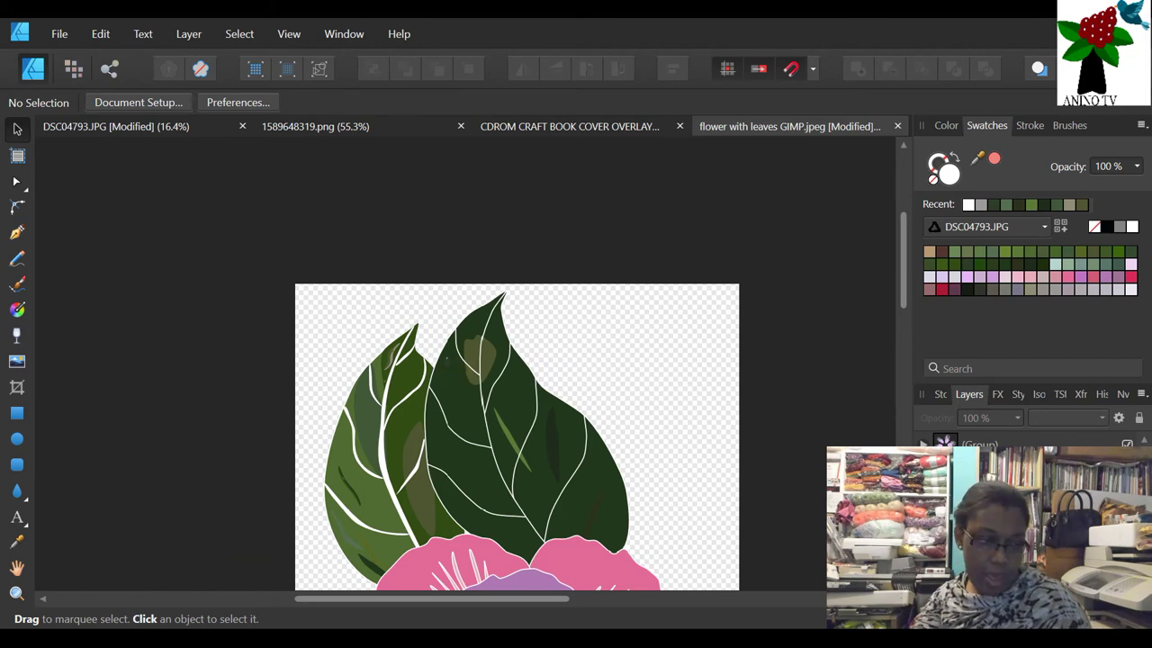
left_click(453, 369)
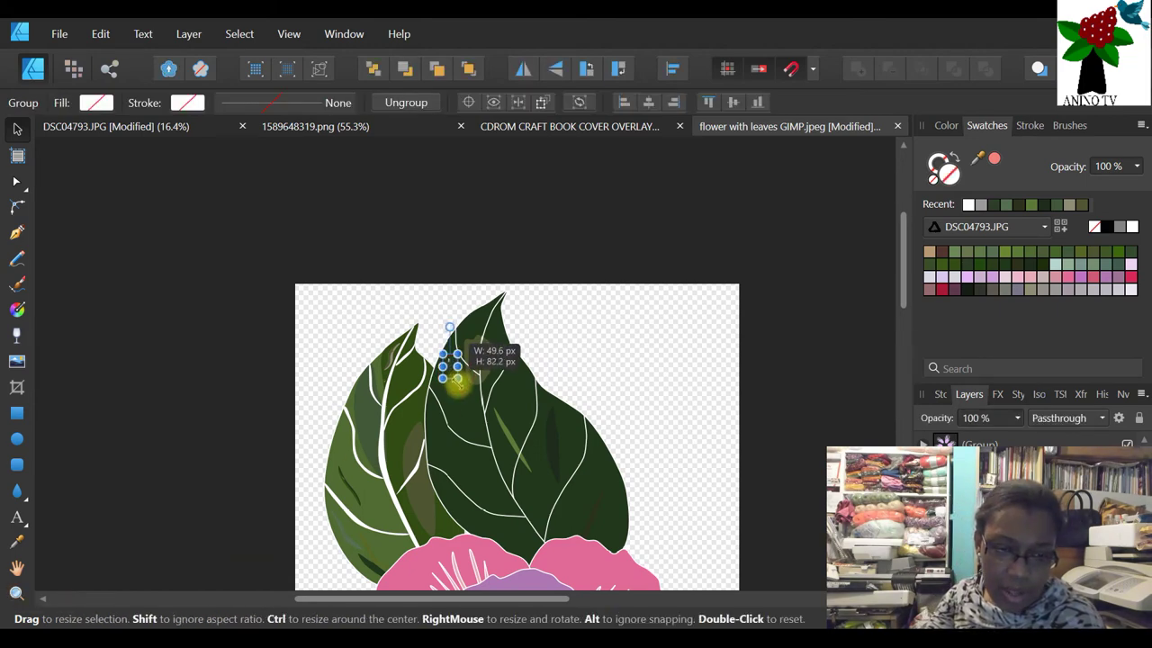
left_click(654, 414)
scroll(657, 423, "down", 2)
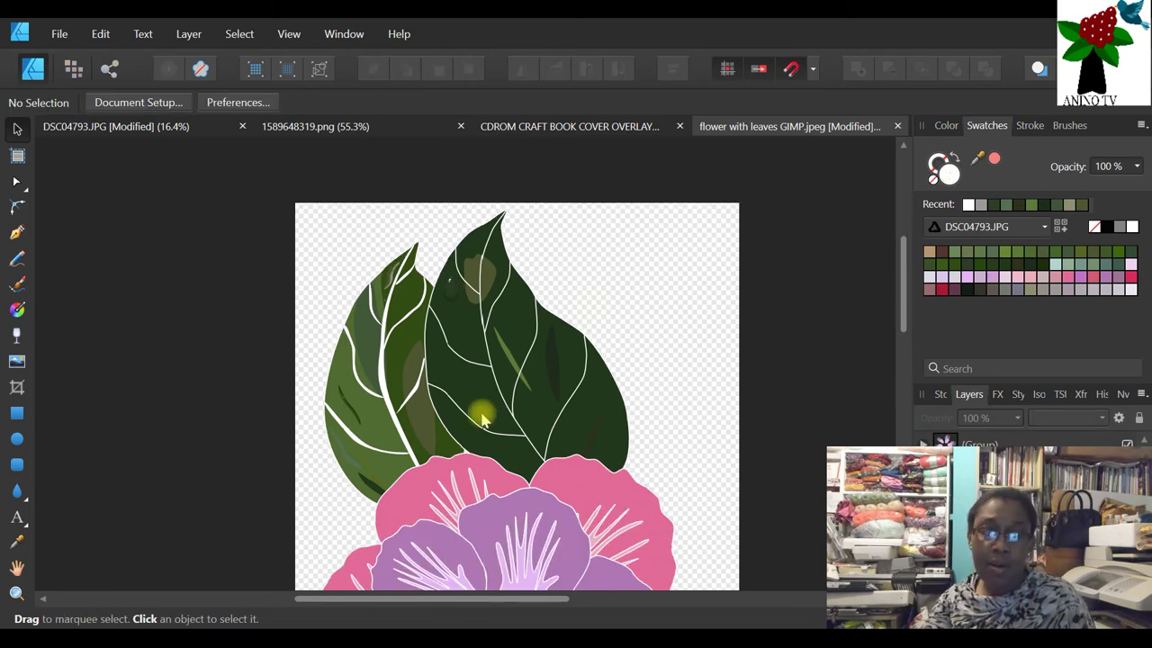
left_click(452, 290)
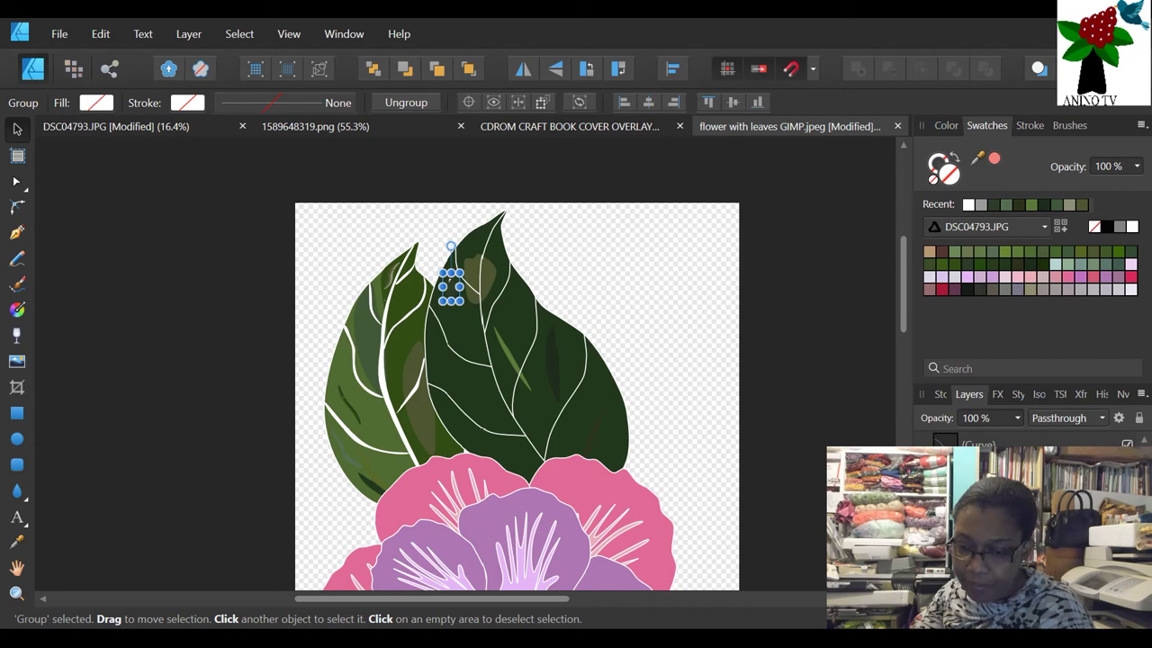
- Duplicate the dewdrop and drag the copy down onto the leaf's central vein
right_click(942, 442)
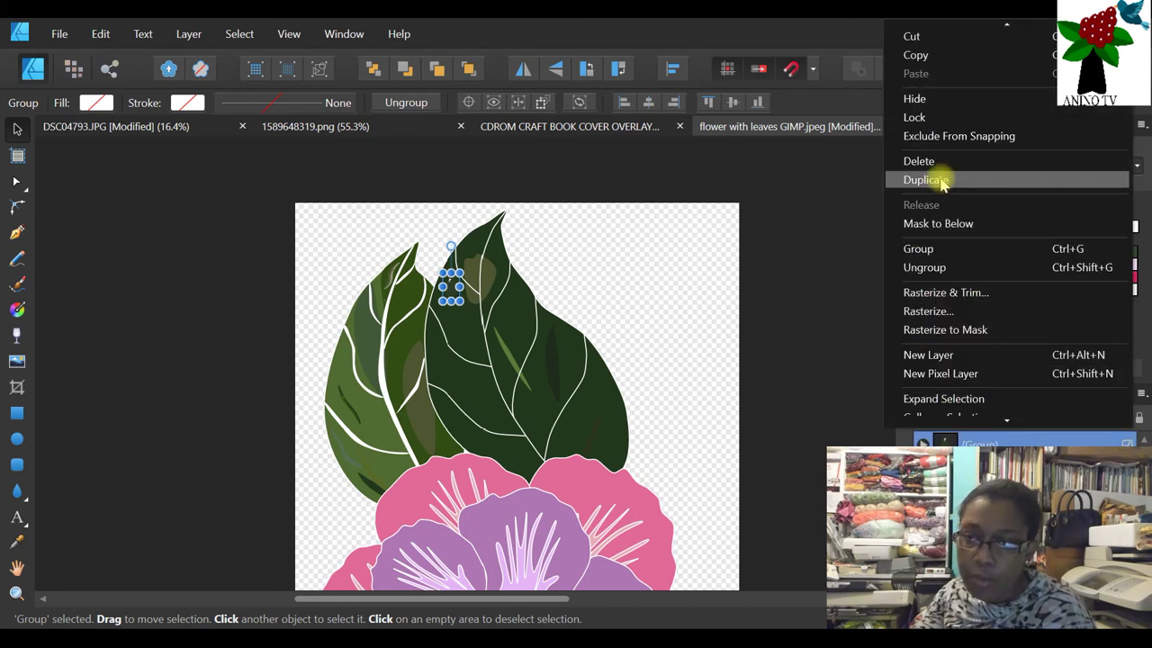
left_click(942, 180)
left_click_drag(458, 297, 623, 446)
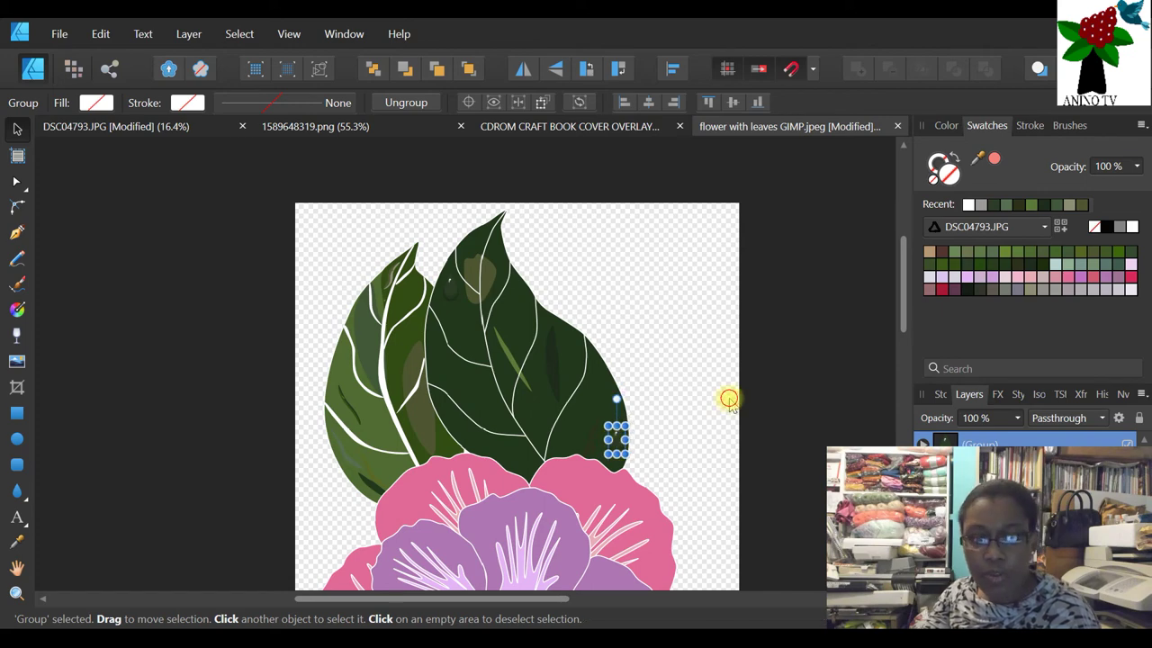
left_click(729, 398)
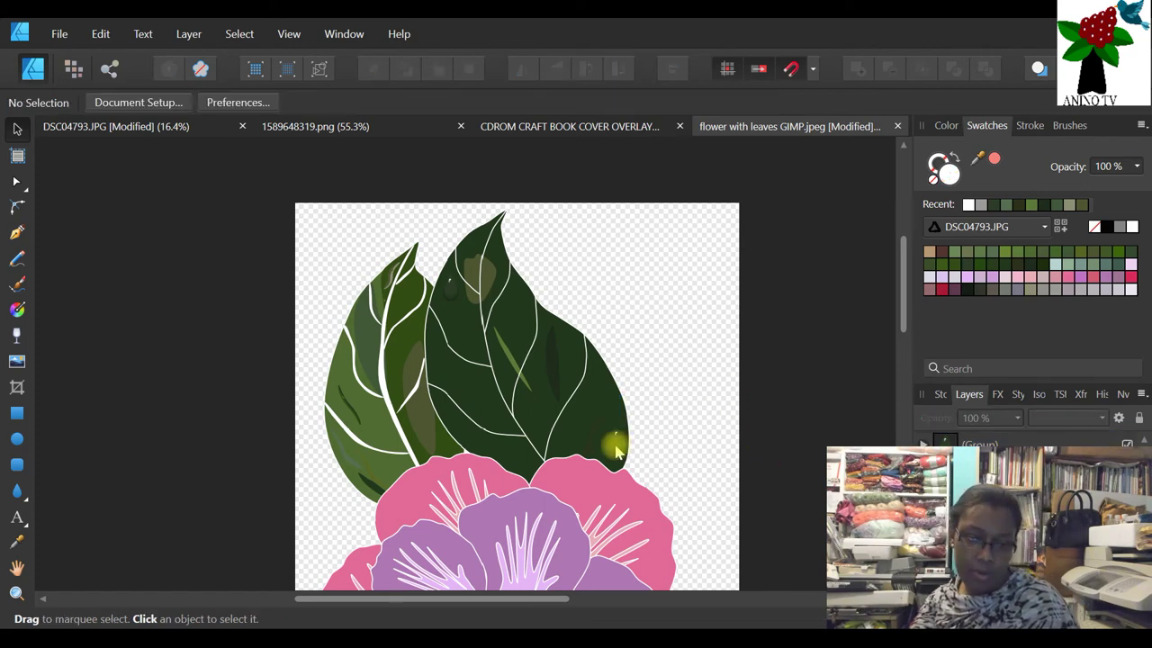
left_click_drag(615, 450, 538, 457)
left_click(709, 397)
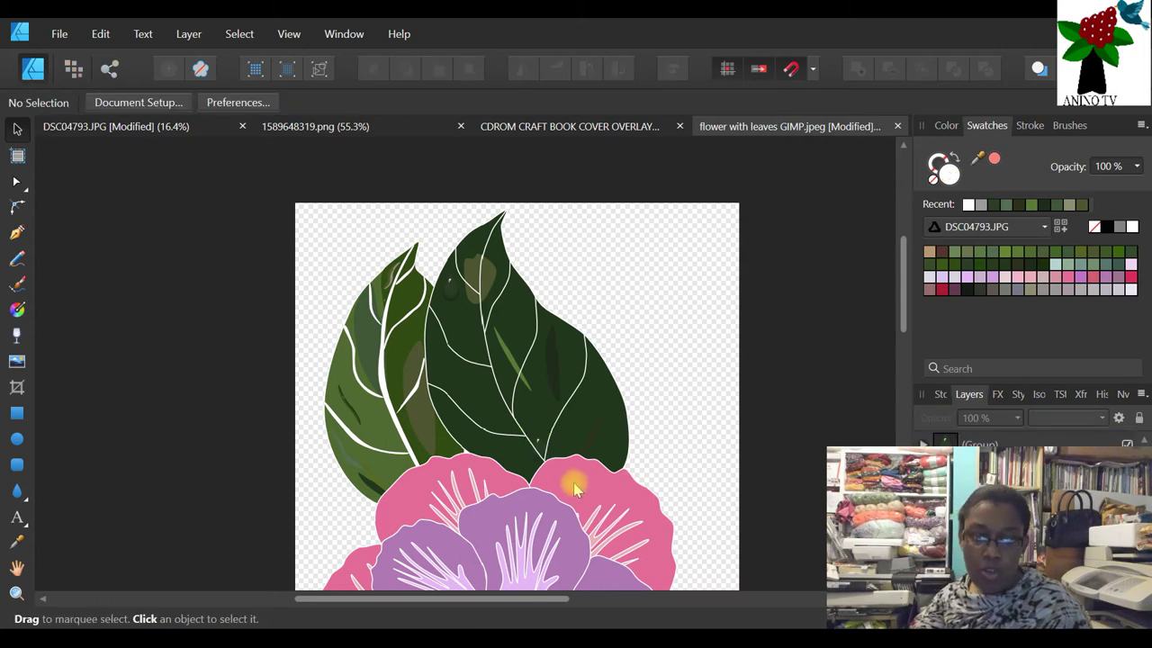
- Nudge the dewdrop copy up along the vein, then select a vein streak on the leaf
left_click_drag(540, 443, 537, 426)
left_click(709, 397)
scroll(731, 399, "down", 1)
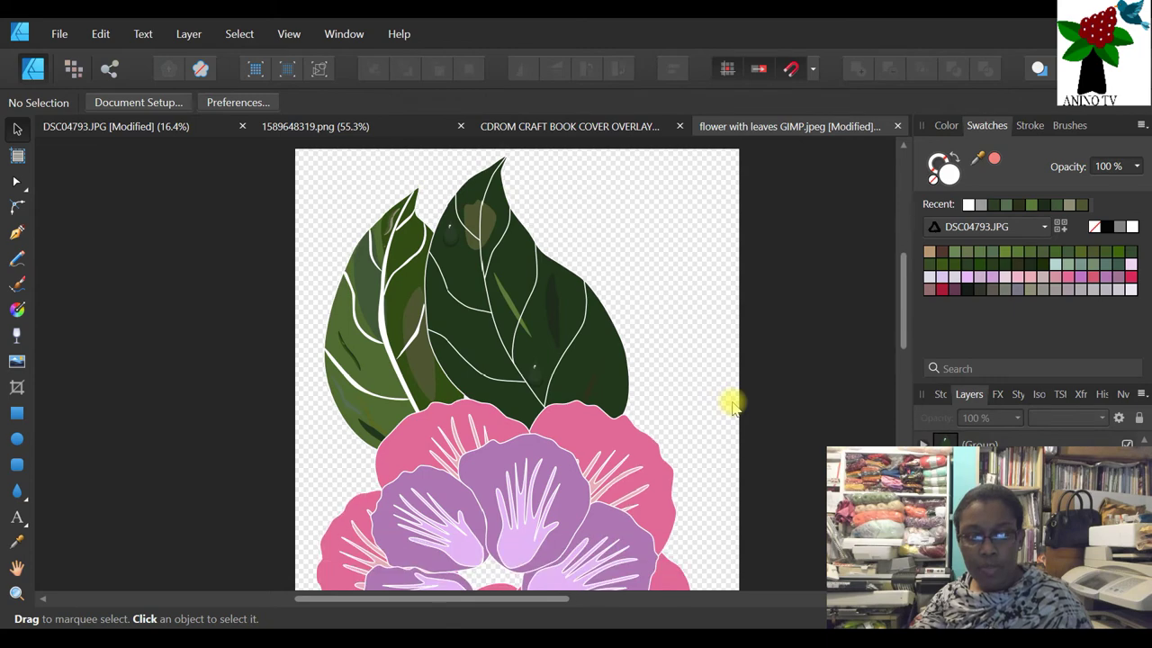
mouse_move(542, 382)
left_mouse_down()
mouse_move(540, 359)
mouse_move(543, 369)
left_mouse_up()
left_click(653, 329)
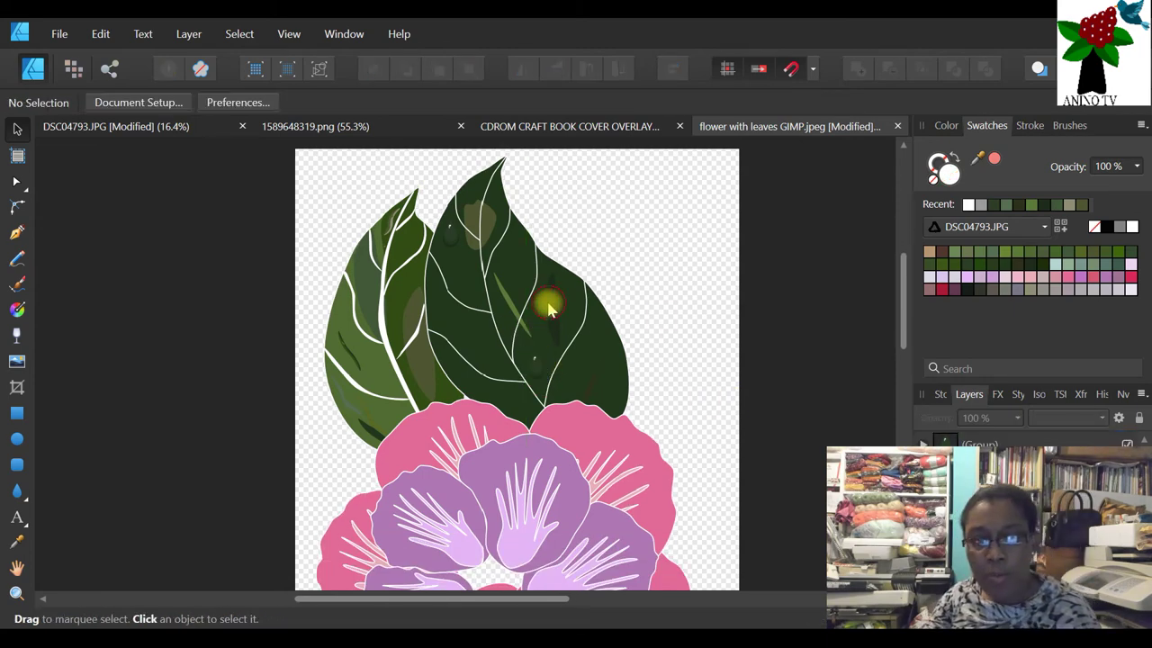
left_click(551, 308)
right_click(1133, 447)
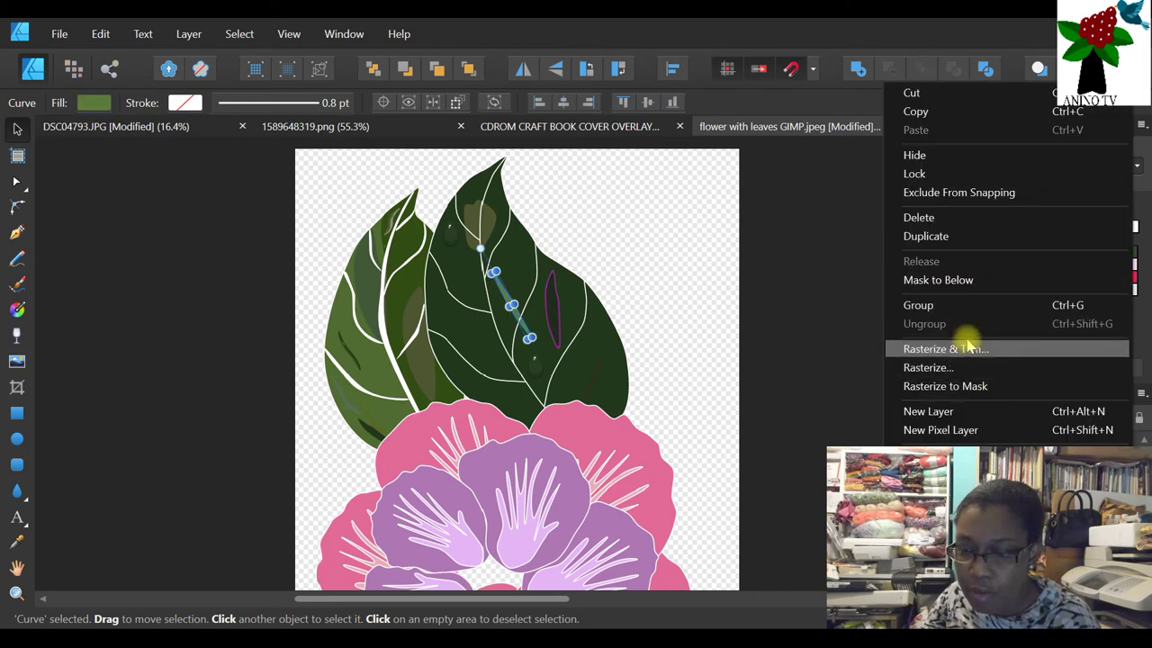
- Duplicate a leaf streak, move it to the leaf's left side, rotate about 41°, fill olive green
left_click(1035, 464)
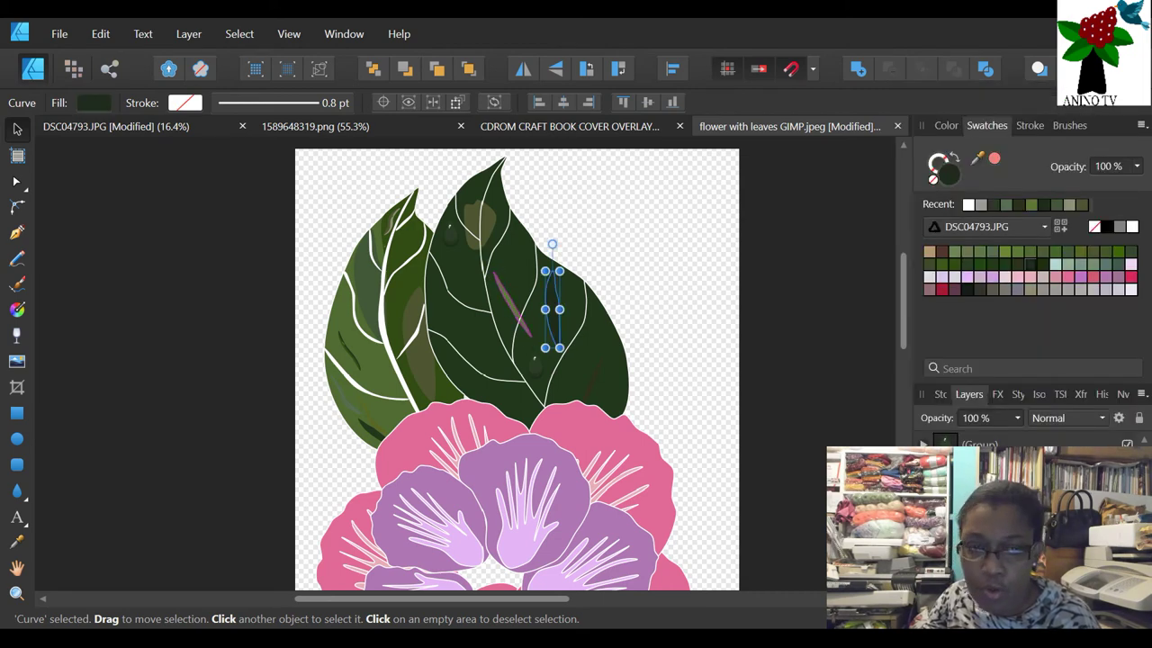
right_click(1133, 447)
left_click(990, 265)
left_click_drag(535, 326, 435, 335)
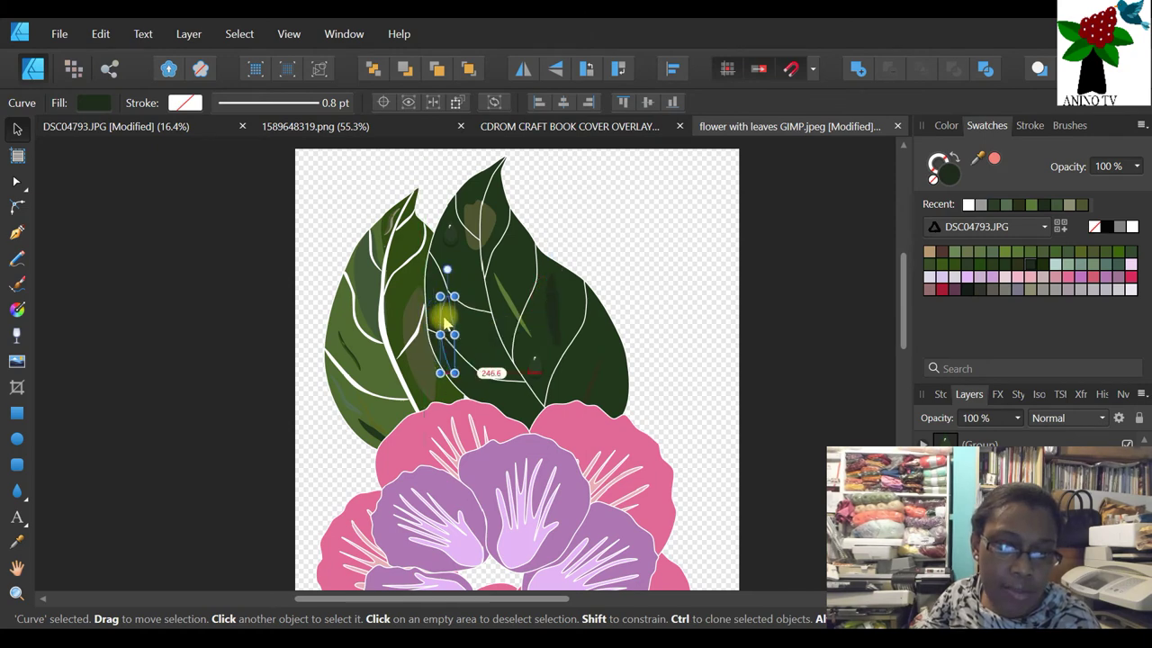
left_click_drag(431, 272, 461, 327)
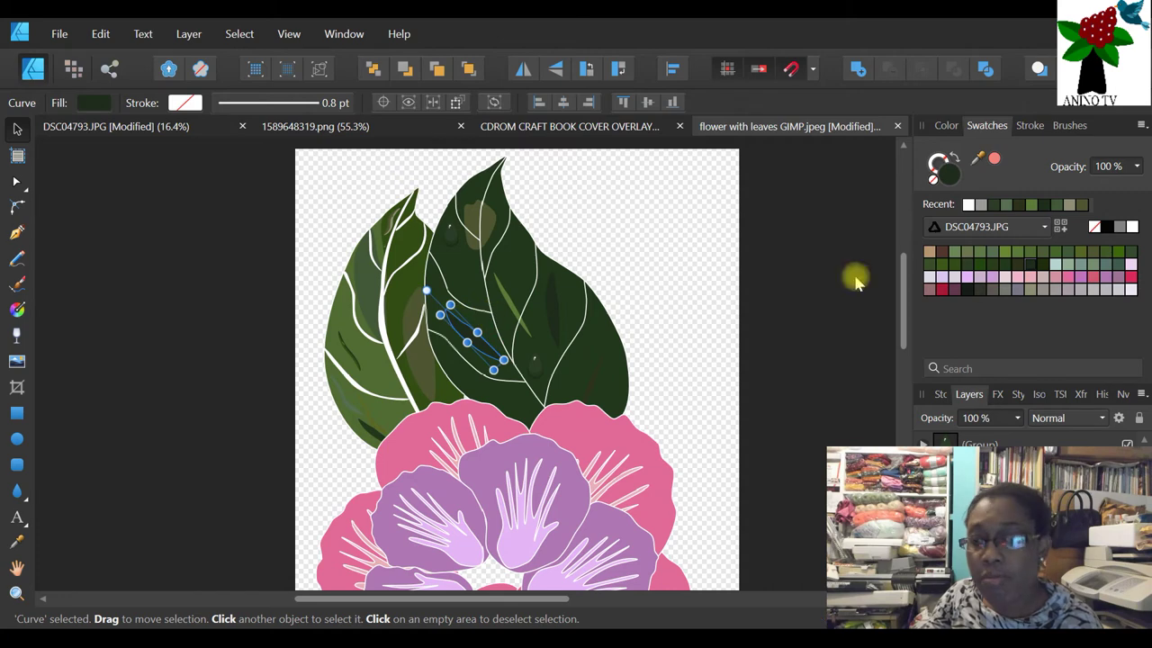
left_click(1094, 255)
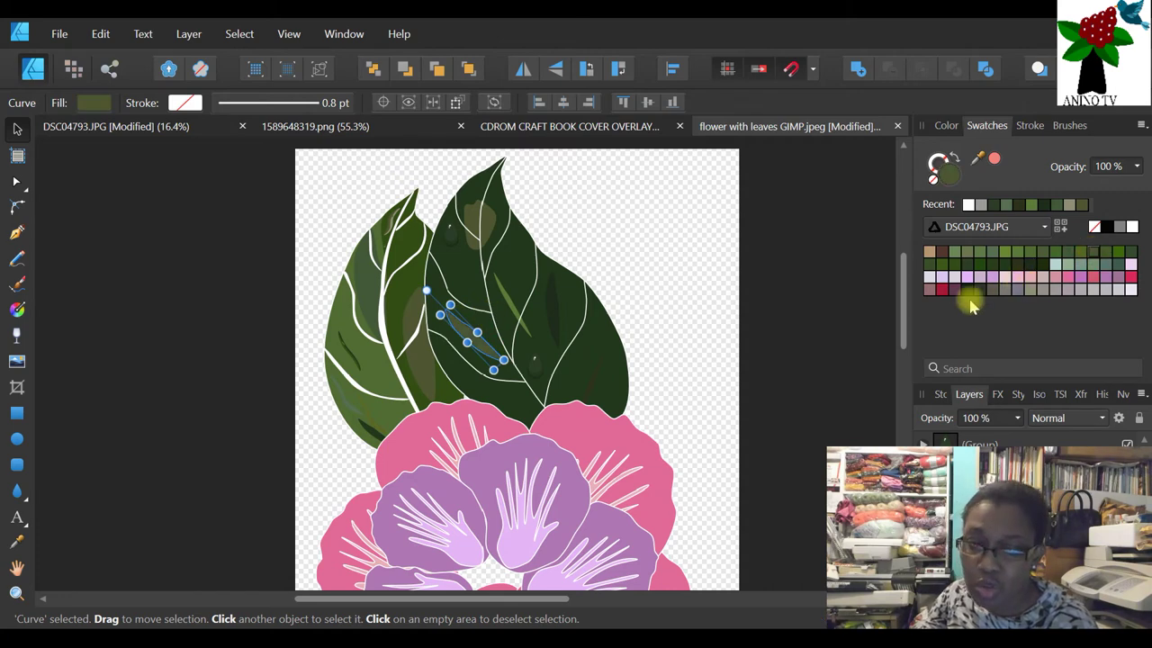
- Duplicate the olive streak, move the copy up onto the leaf, and recolour it another green
right_click(1094, 255)
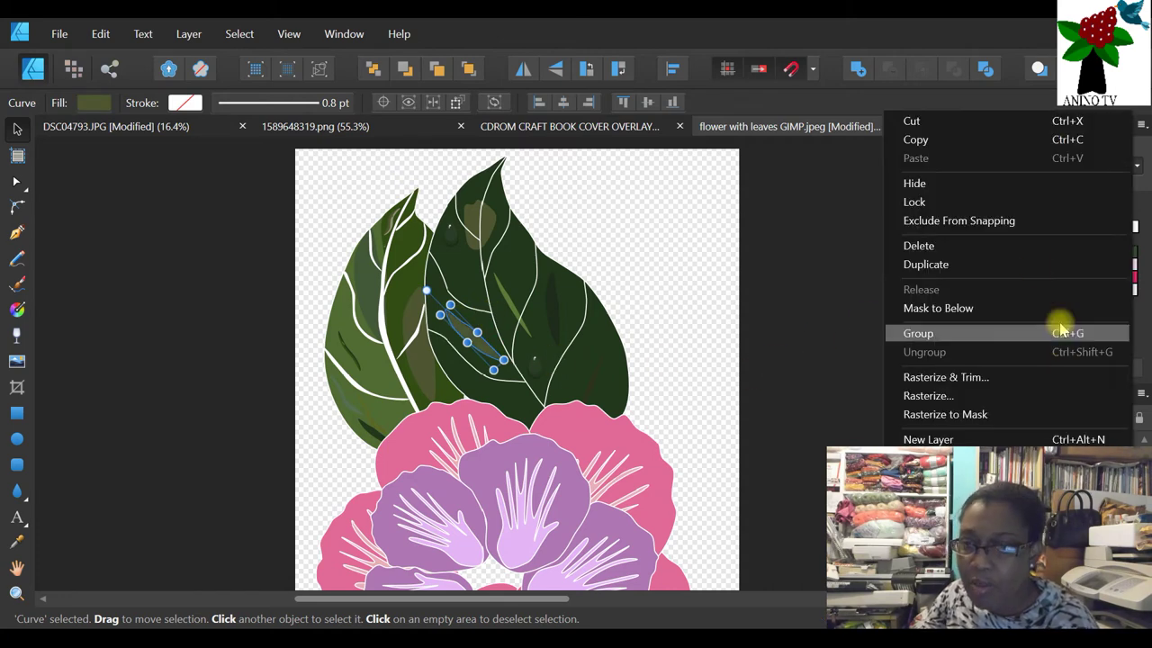
left_click(989, 261)
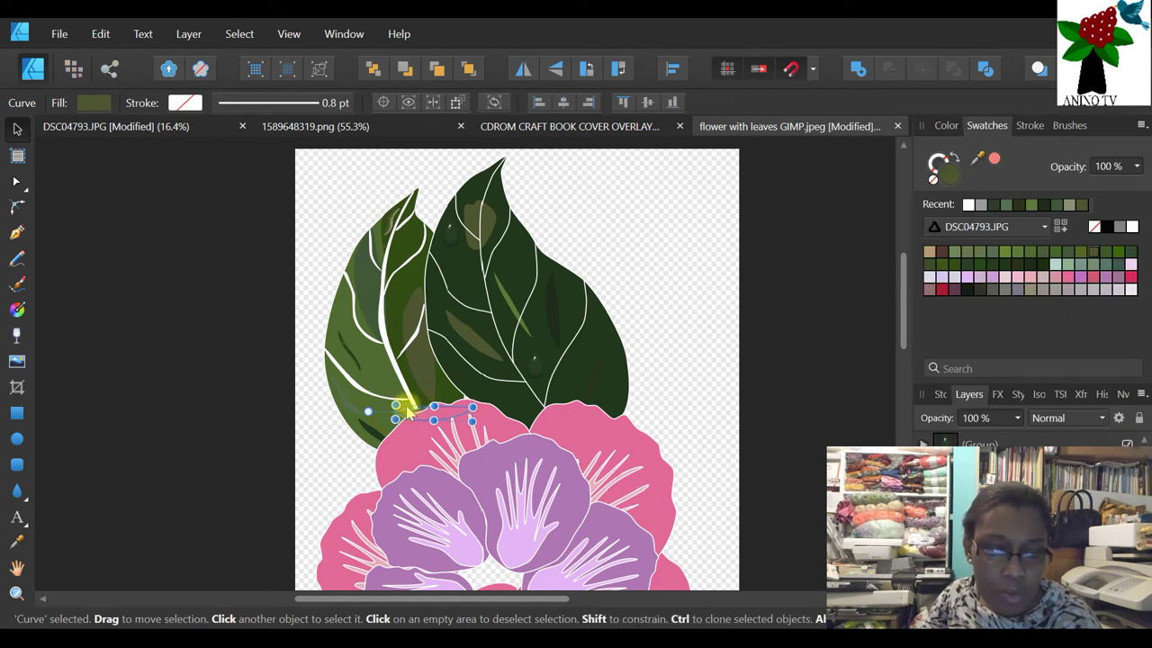
left_click_drag(412, 419, 424, 345)
left_click(1068, 252)
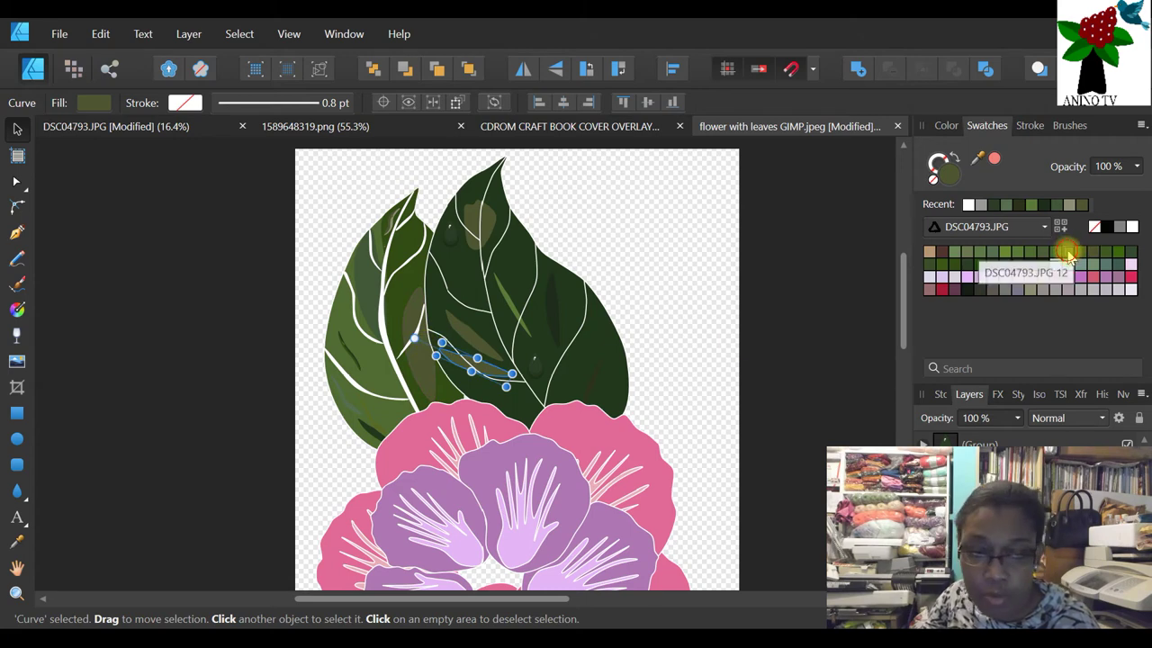
left_click(764, 342)
- Fill the streak higher on the leaf with dark green
left_click(475, 327)
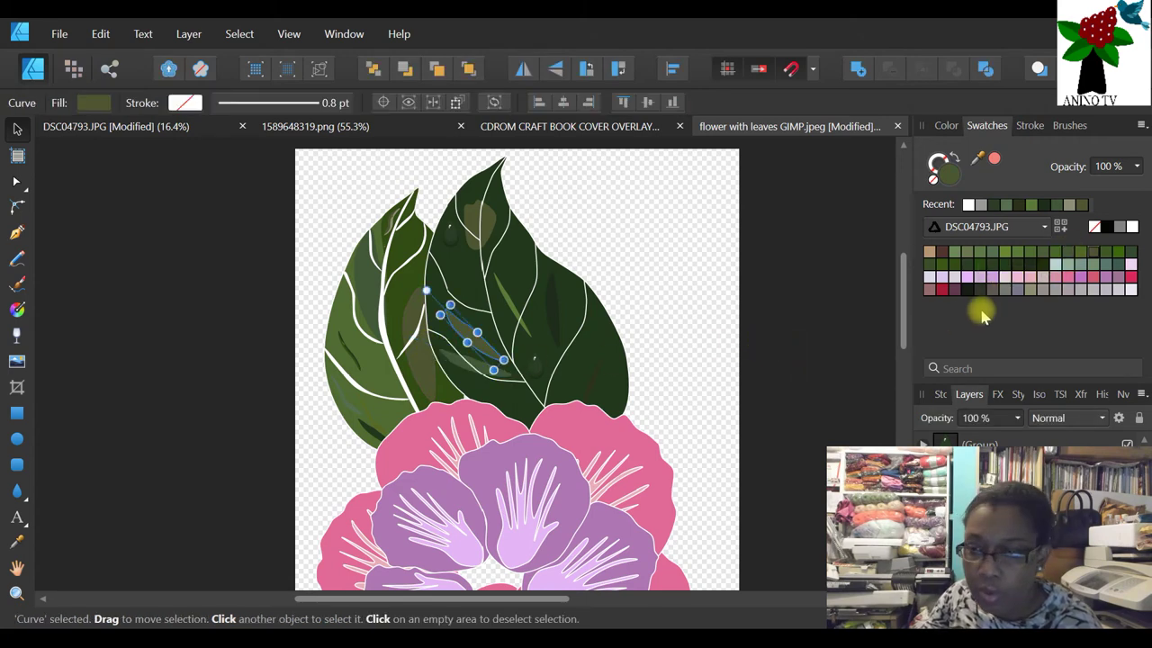
left_click(992, 263)
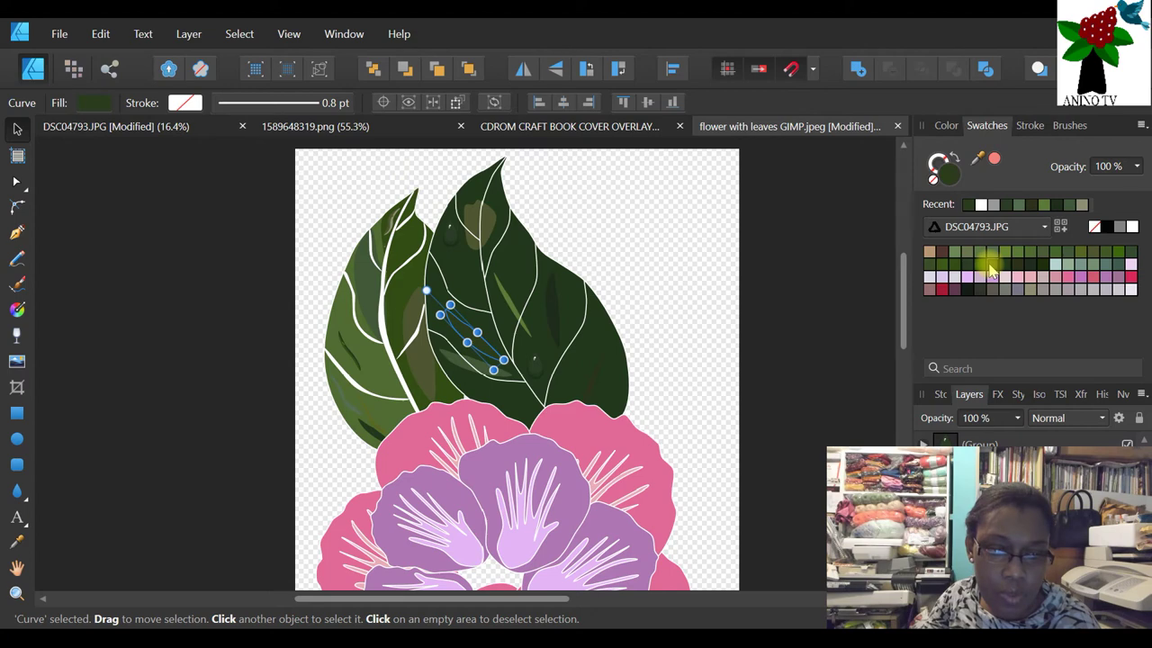
left_click(746, 351)
left_click(471, 327)
left_click(682, 340)
left_click(474, 346)
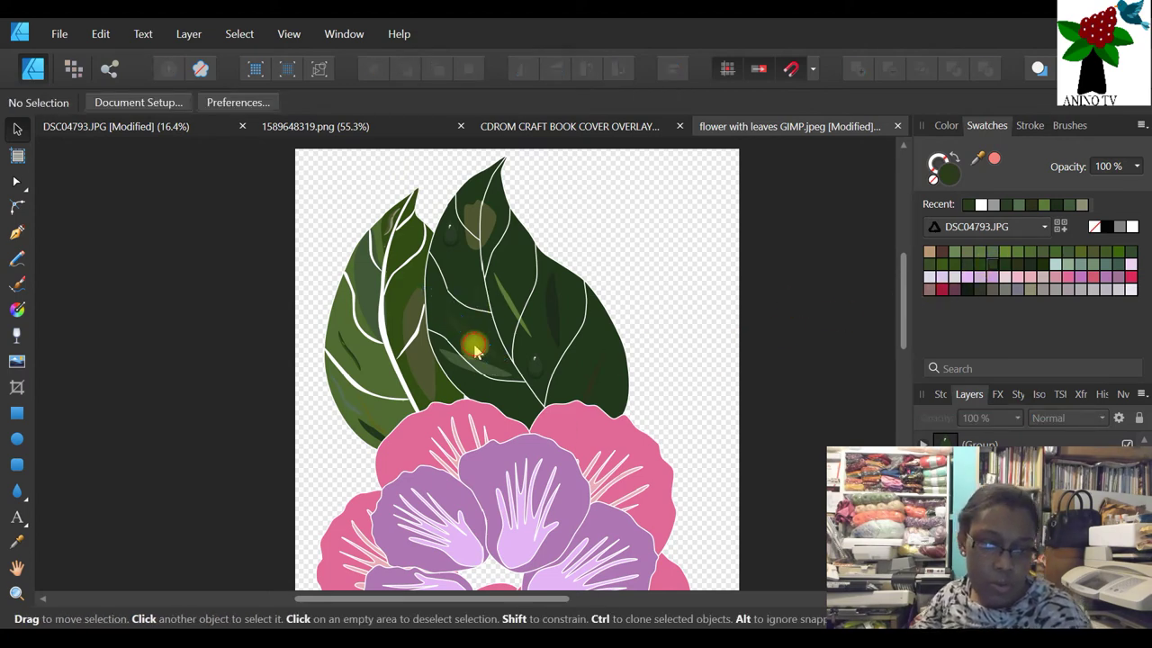
- Duplicate that streak, shift the copy up slightly, and give it a green outline
right_click(972, 459)
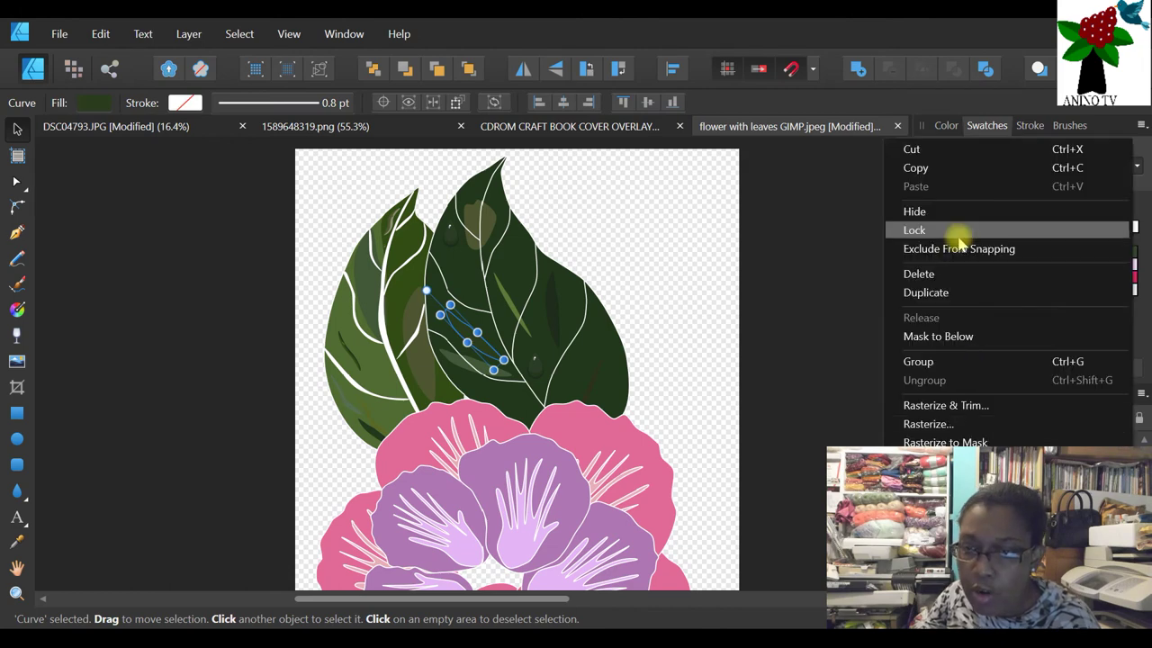
left_click(945, 291)
mouse_move(458, 331)
left_mouse_down()
mouse_move(460, 310)
mouse_move(465, 325)
left_mouse_up()
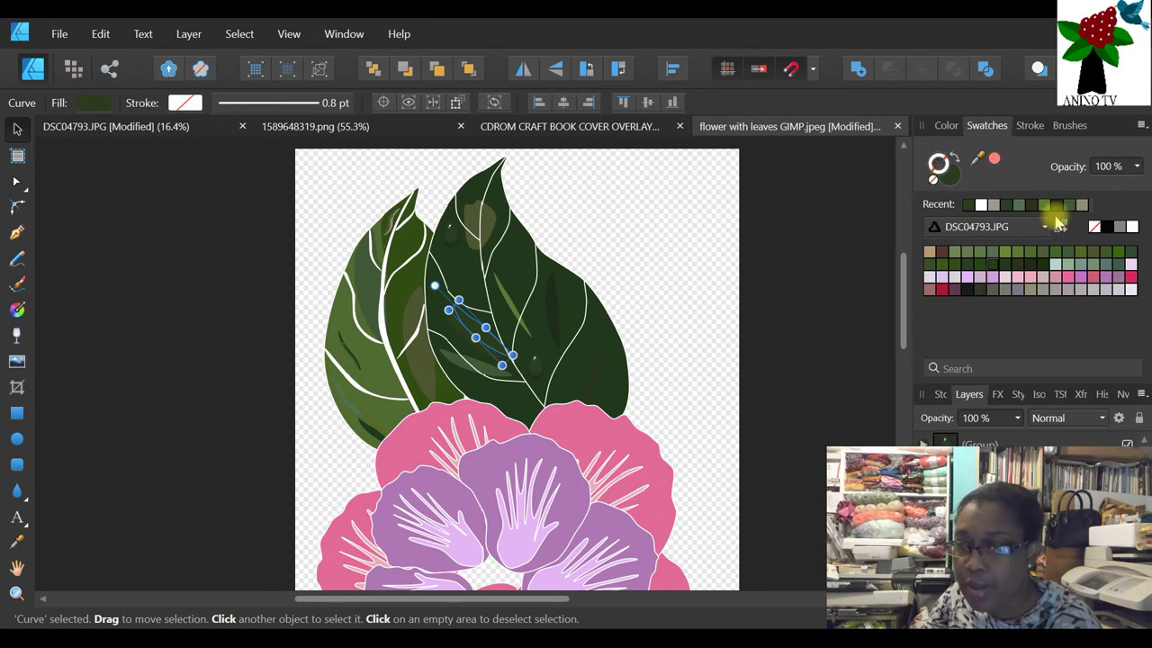
left_click(1020, 258)
left_click(815, 322)
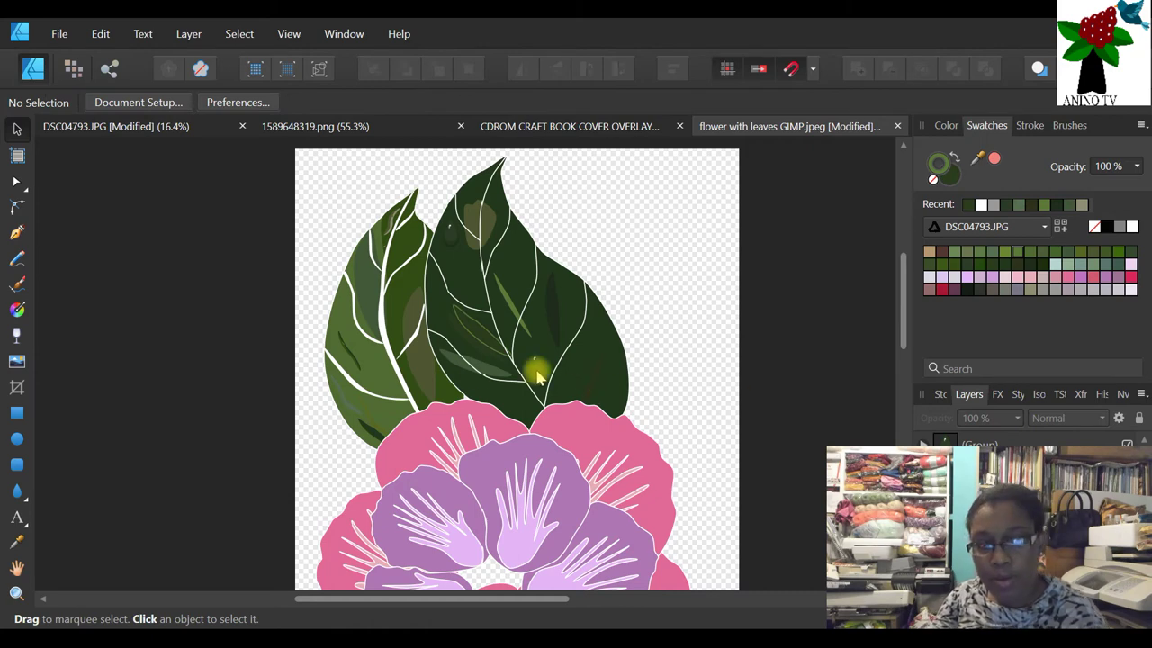
- Give the inner vein streak a pale grey outline
left_click(446, 328)
left_click(442, 322)
double_click(442, 322)
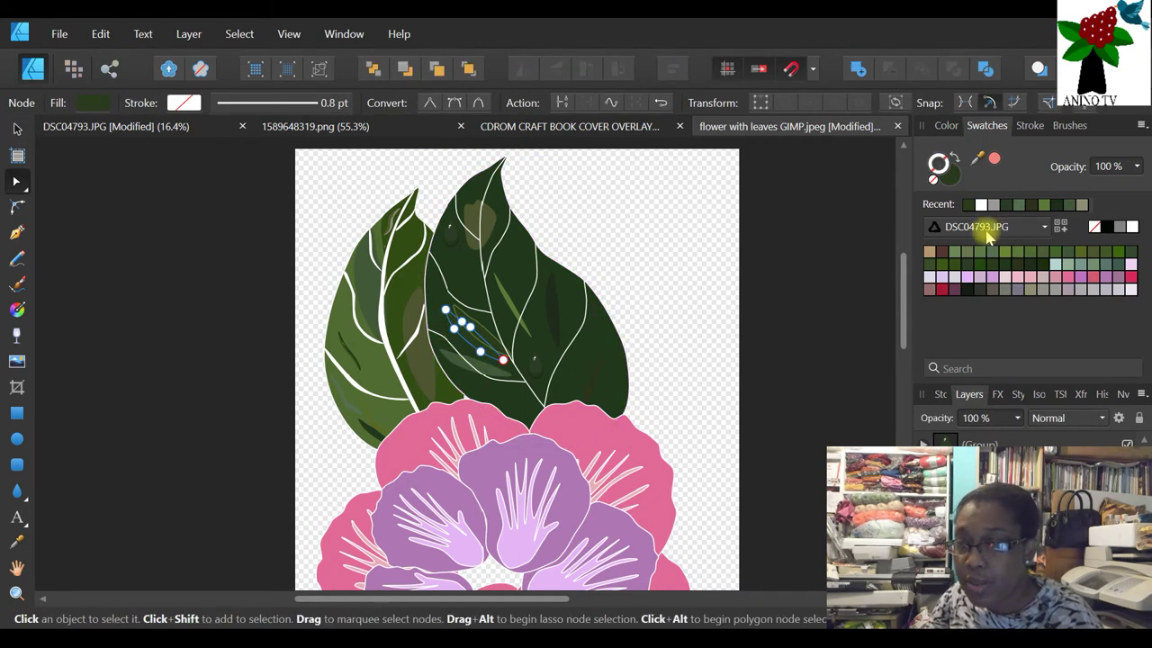
left_click(994, 208)
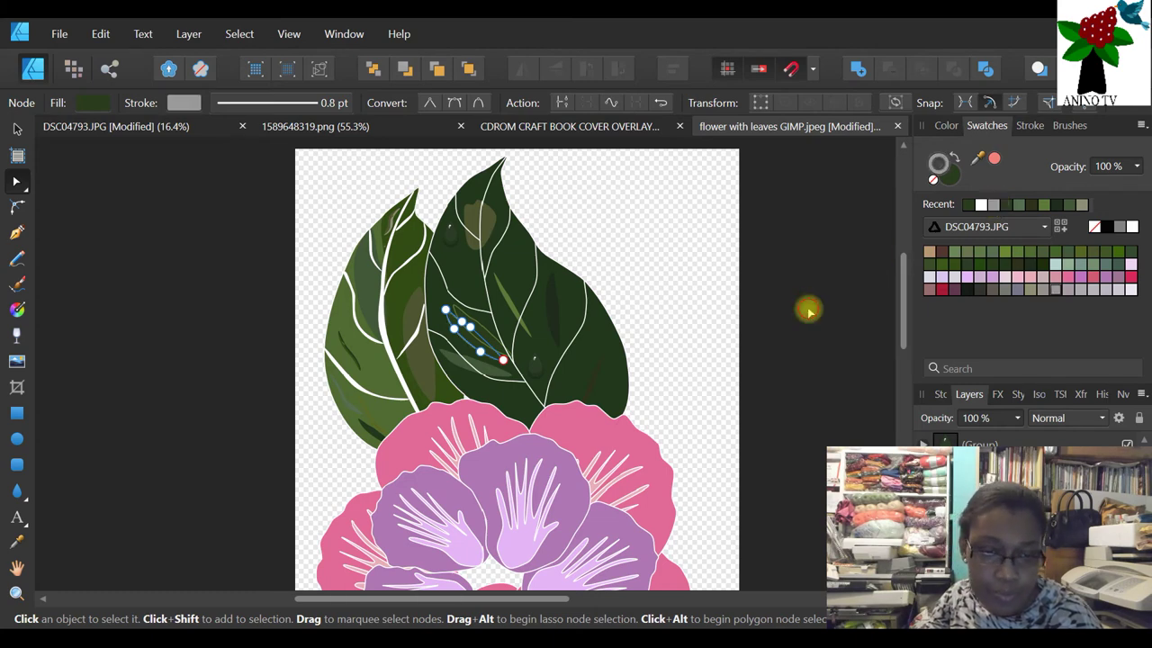
left_click(810, 310)
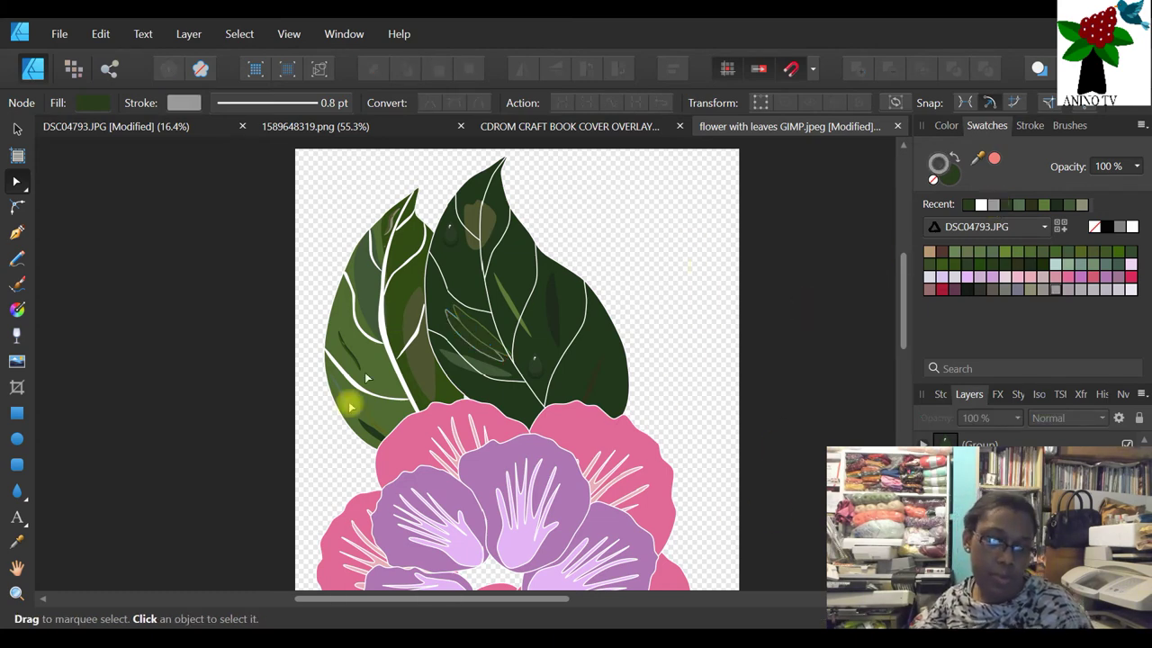
- Zoom out to the whole page, back in to 50% on the flower, then marquee-select the 18 leaf shapes
left_click(16, 593)
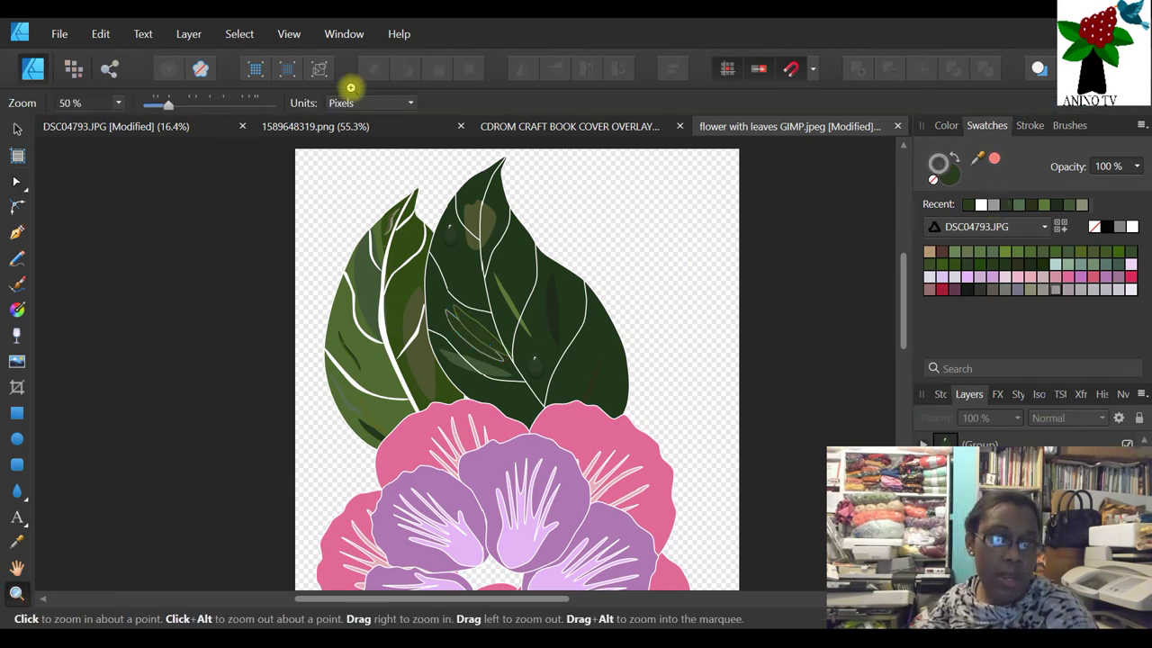
left_click(160, 104)
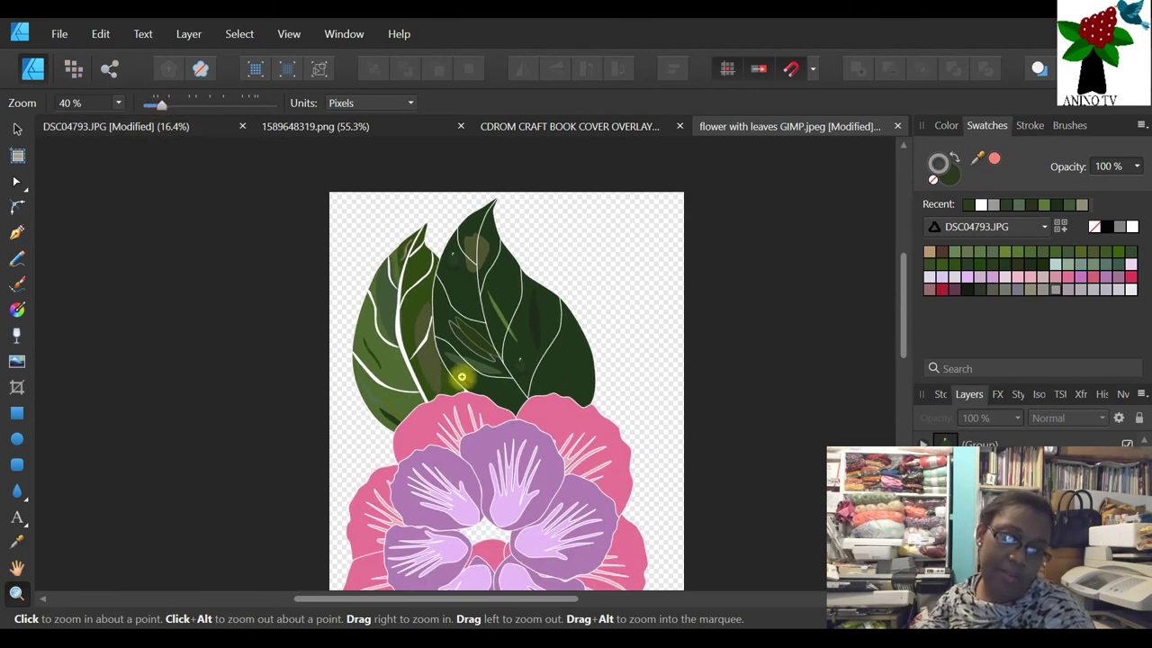
scroll(521, 408, "down", 1)
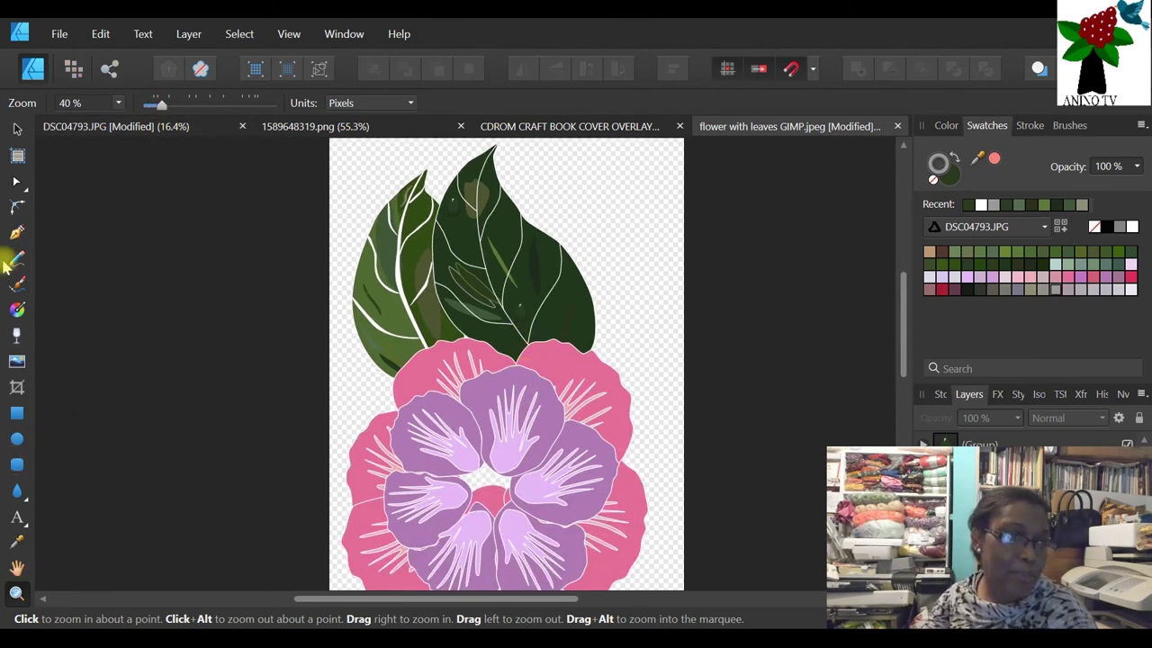
left_click_drag(154, 106, 147, 106)
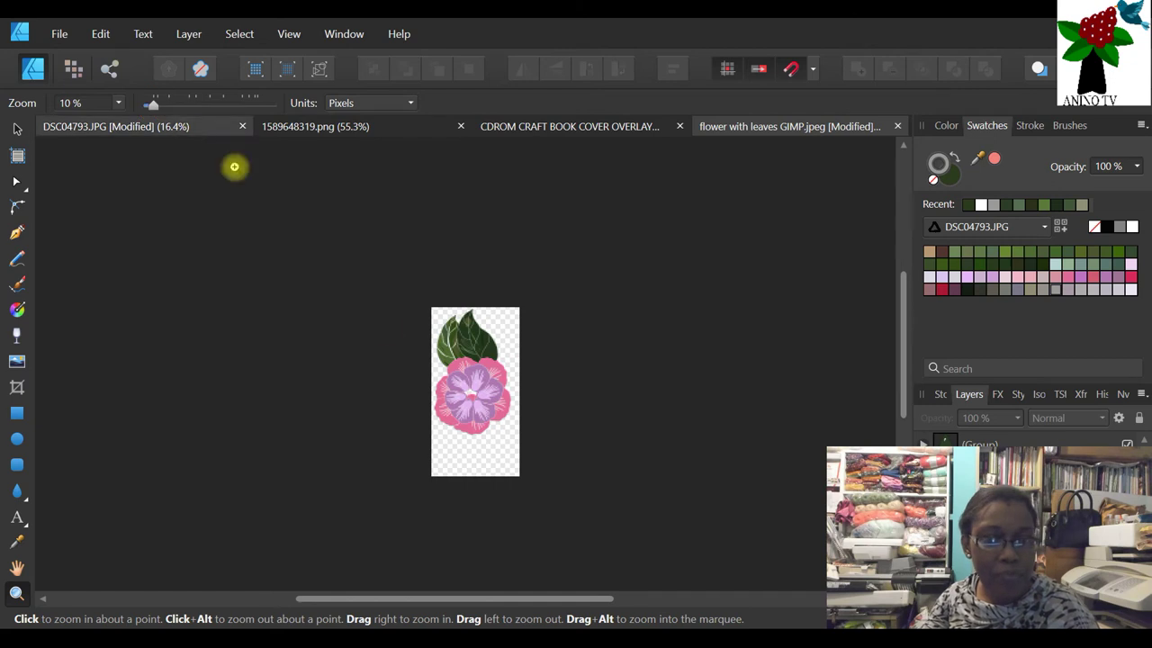
left_click(453, 420)
left_click(441, 319)
left_click(439, 368)
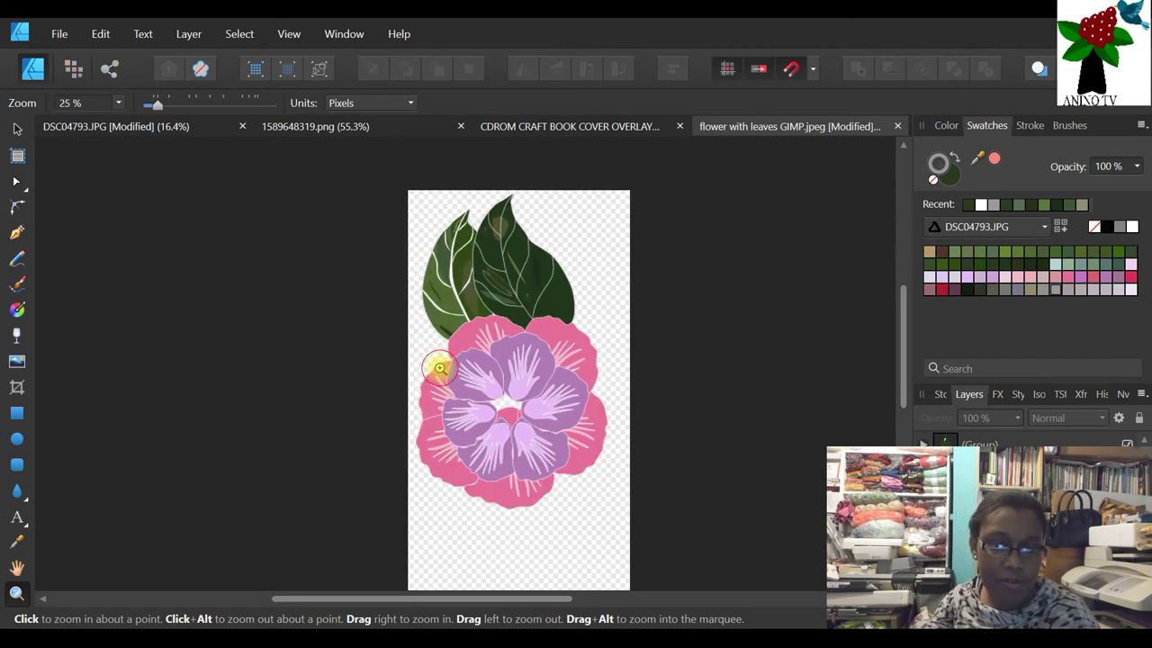
left_click(490, 460)
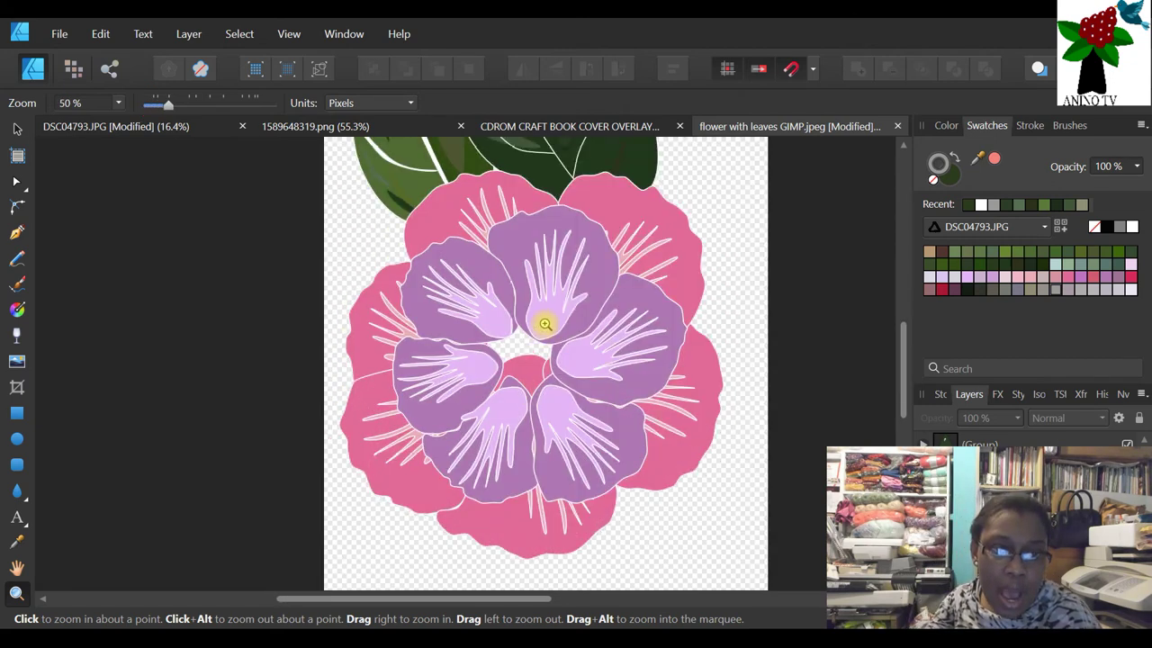
scroll(561, 282, "up", 6)
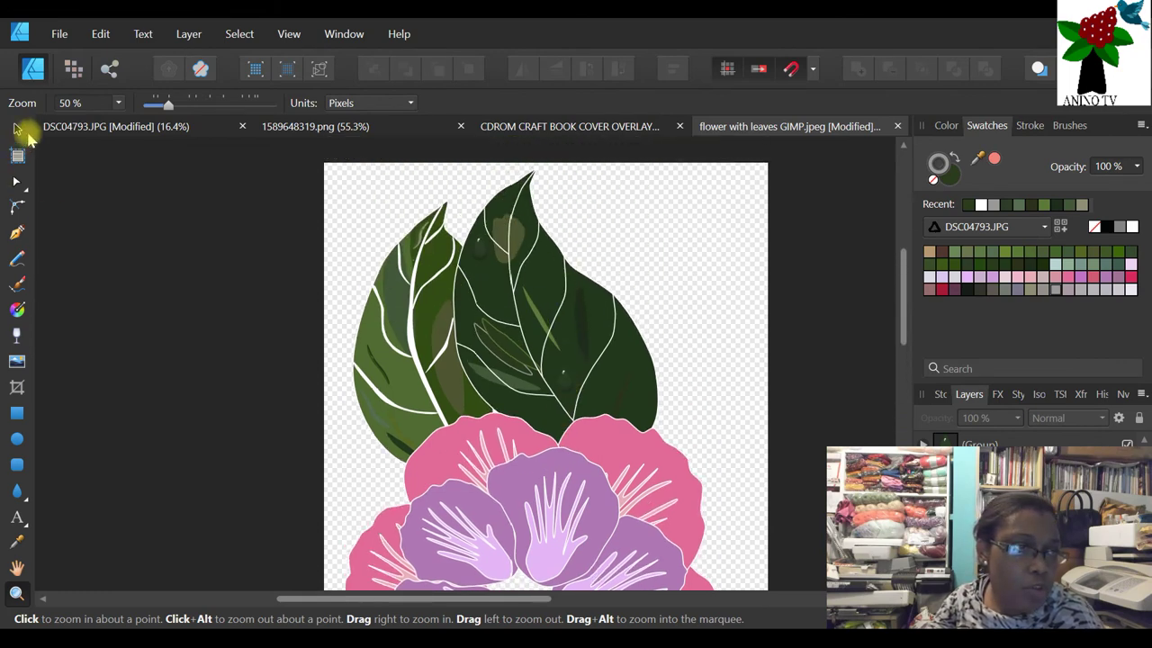
left_click(25, 132)
left_click_drag(291, 140, 746, 514)
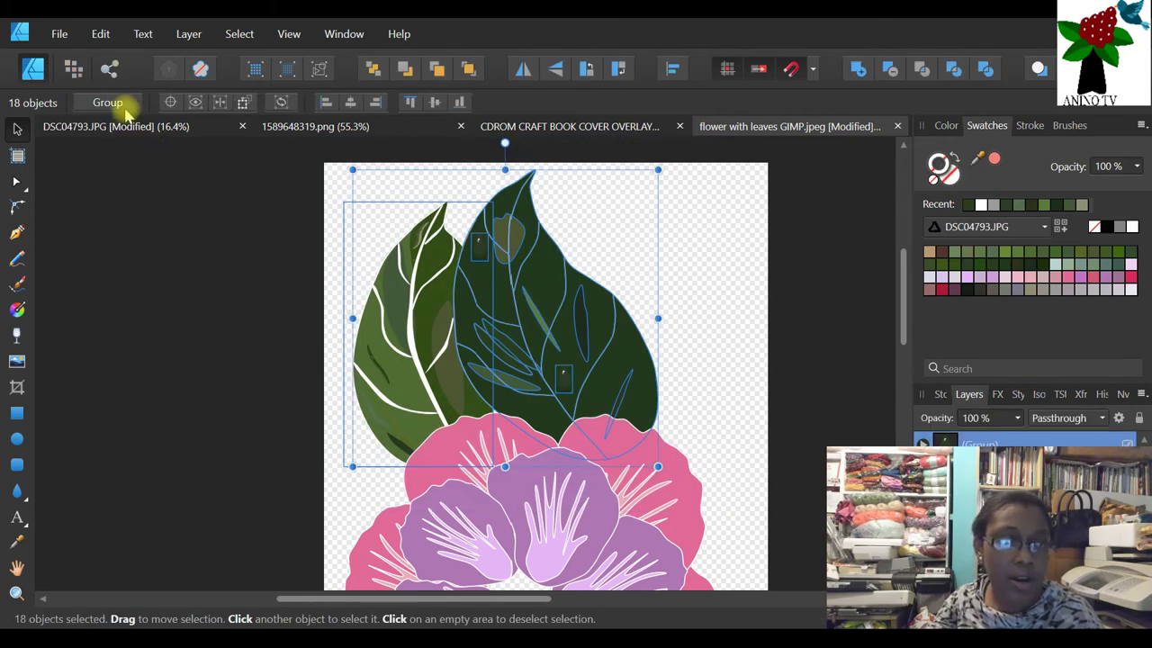
- Group the selected leaves with Ctrl+G, zoom to 25%, and duplicate the group
key("ctrl+g")
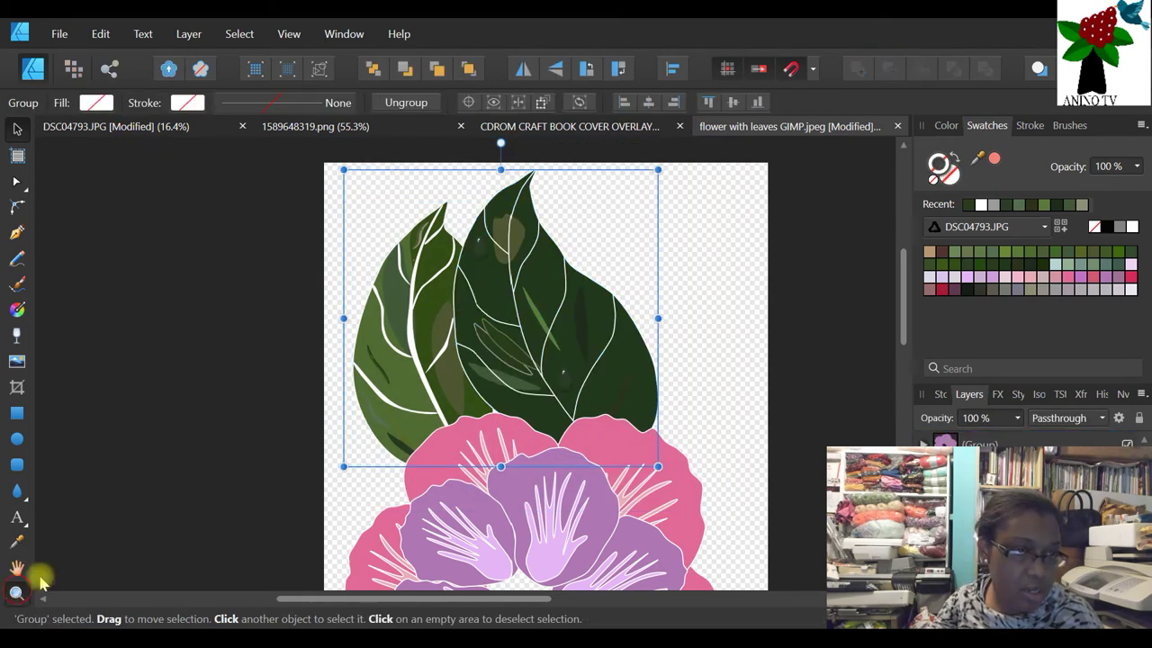
left_click(16, 593)
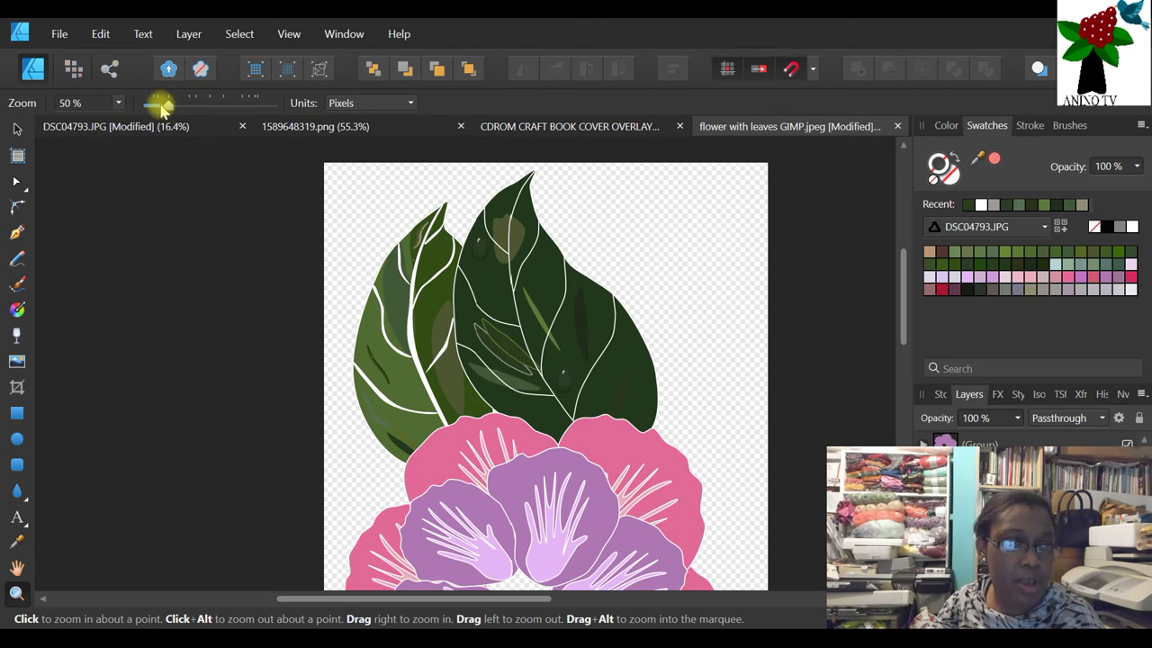
left_click_drag(161, 106, 154, 106)
left_click(443, 439)
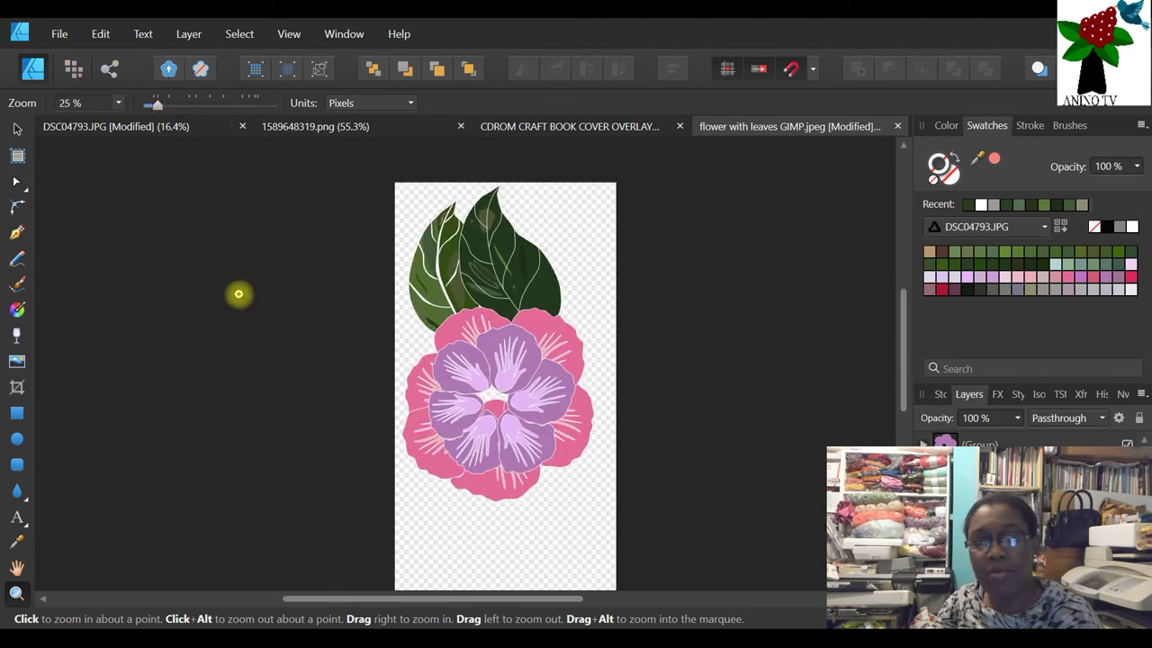
left_click(17, 128)
right_click(978, 445)
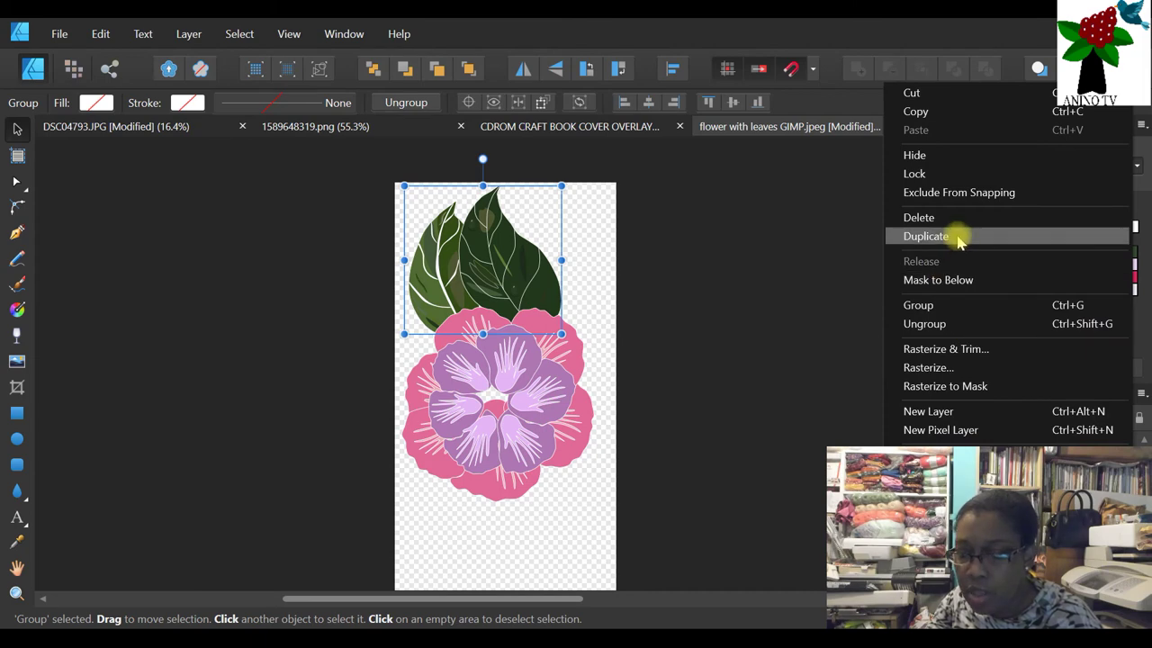
left_click(961, 237)
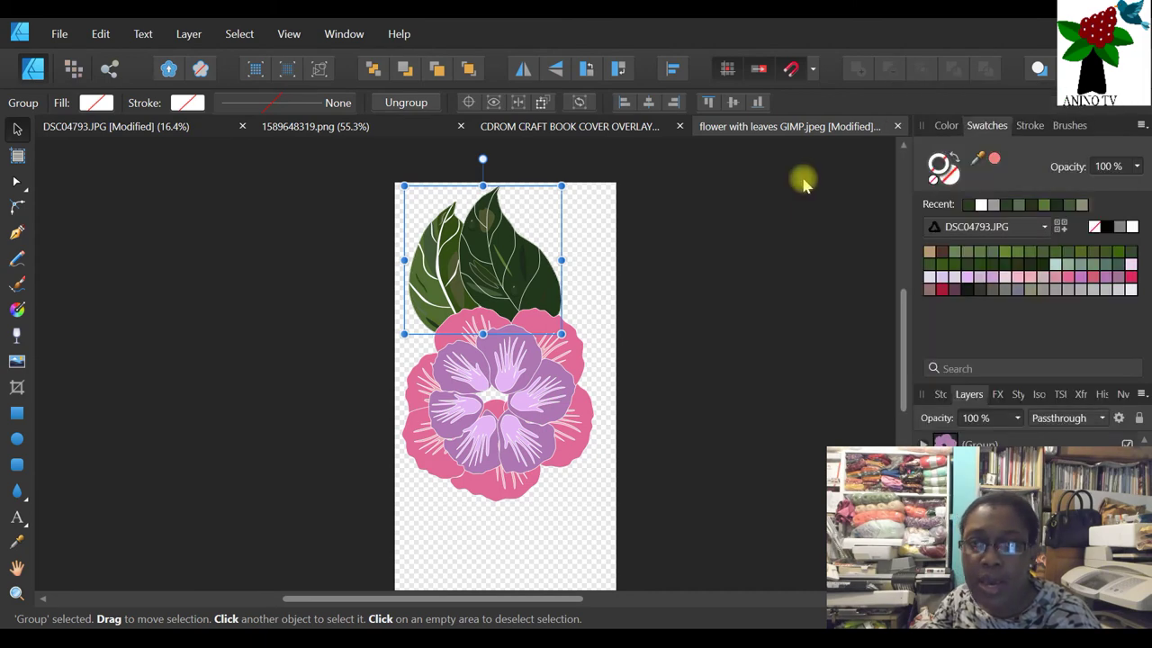
- Flip the leaf copy vertically, move it below the flower, and rotate it about 40°
left_click(555, 72)
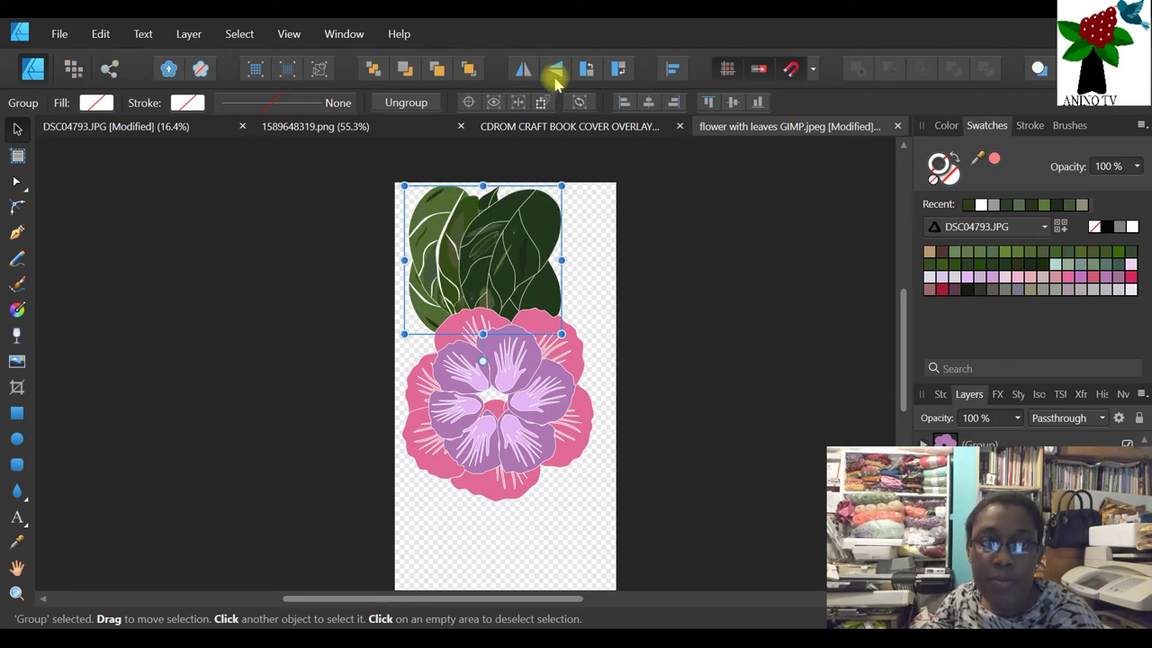
left_click_drag(498, 261, 547, 531)
scroll(743, 376, "down", 3)
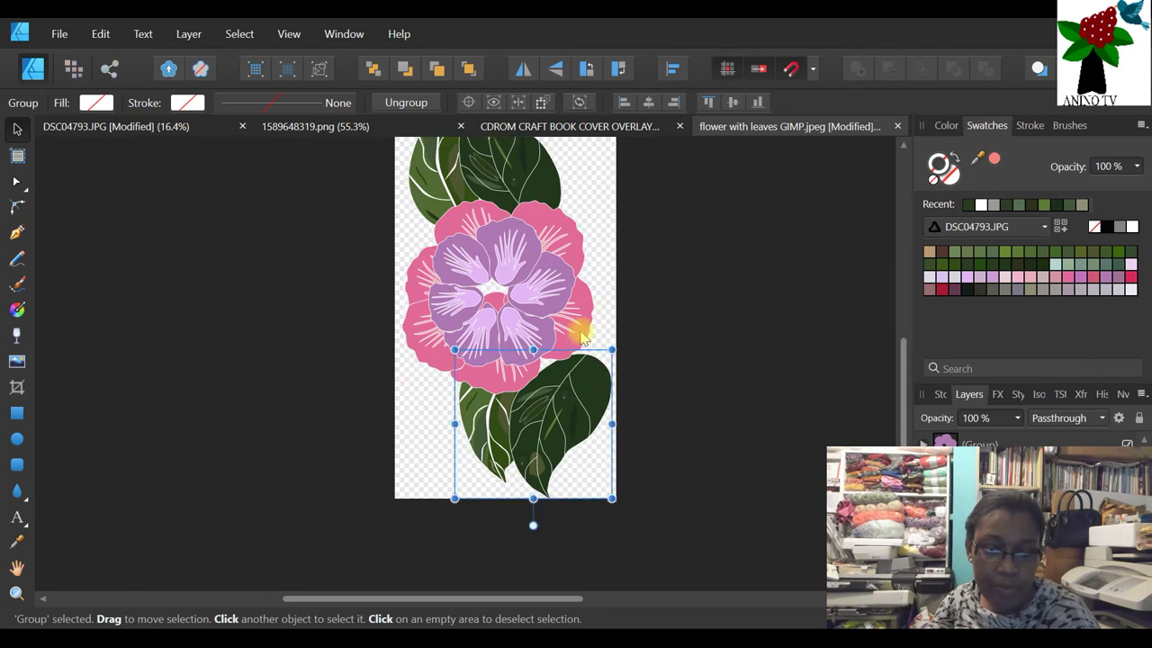
left_click_drag(532, 525, 594, 502)
mouse_move(483, 457)
left_mouse_down()
mouse_move(496, 444)
mouse_move(501, 461)
left_mouse_up()
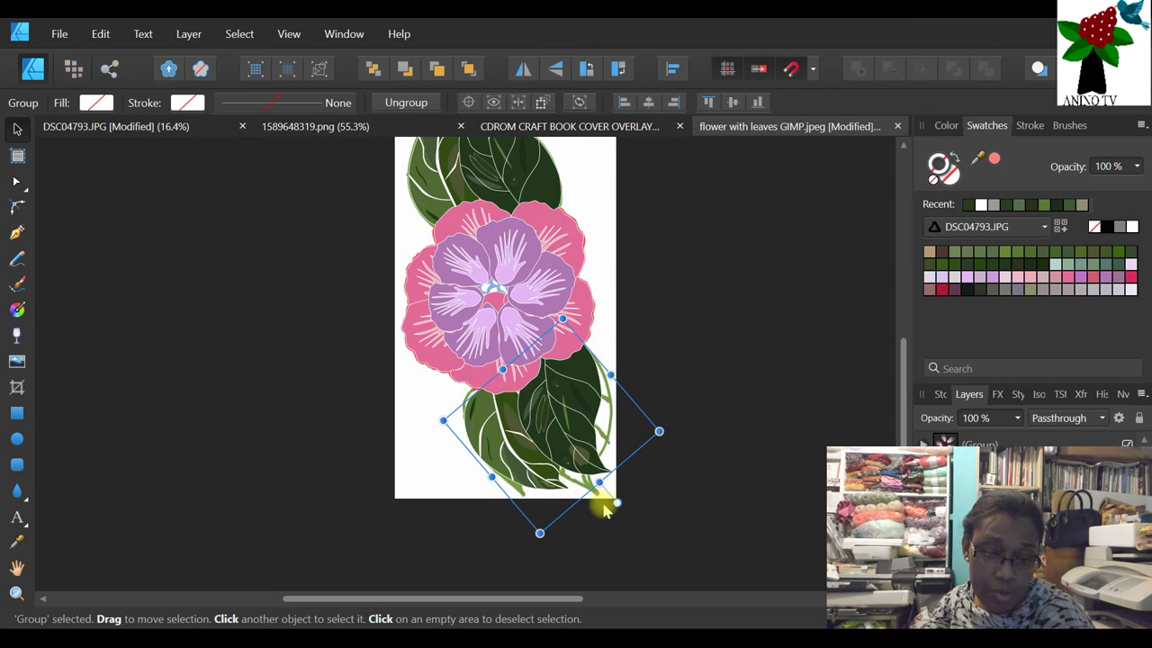
left_click_drag(619, 506, 602, 532)
left_click_drag(572, 393, 558, 387)
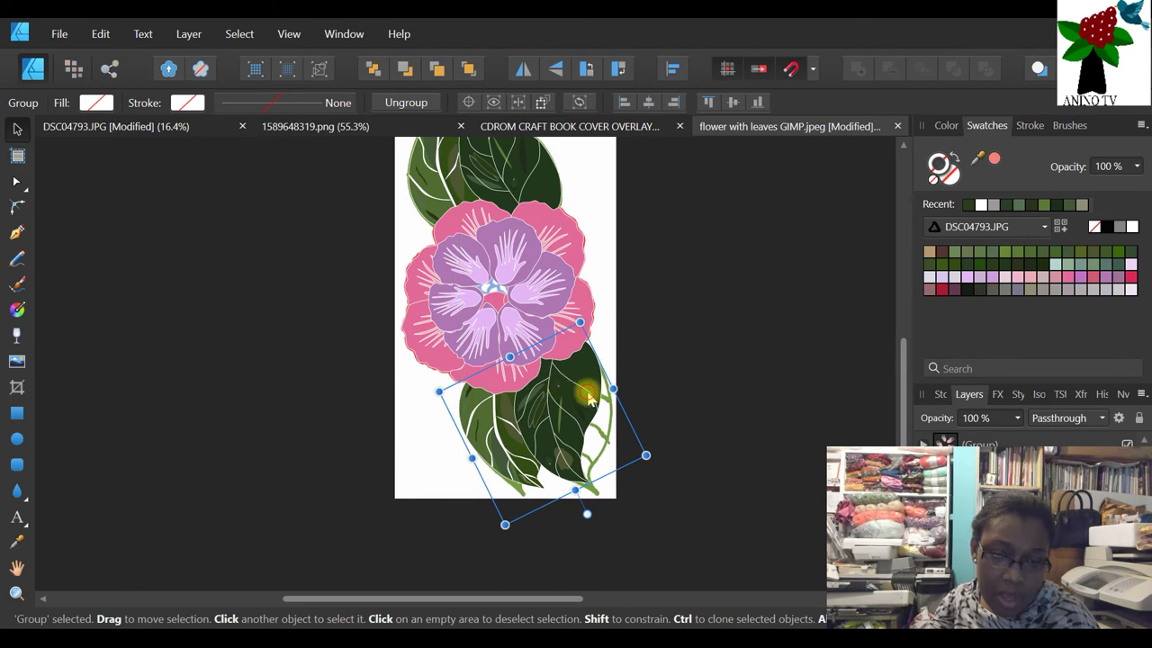
double_click(583, 390)
left_click(624, 372)
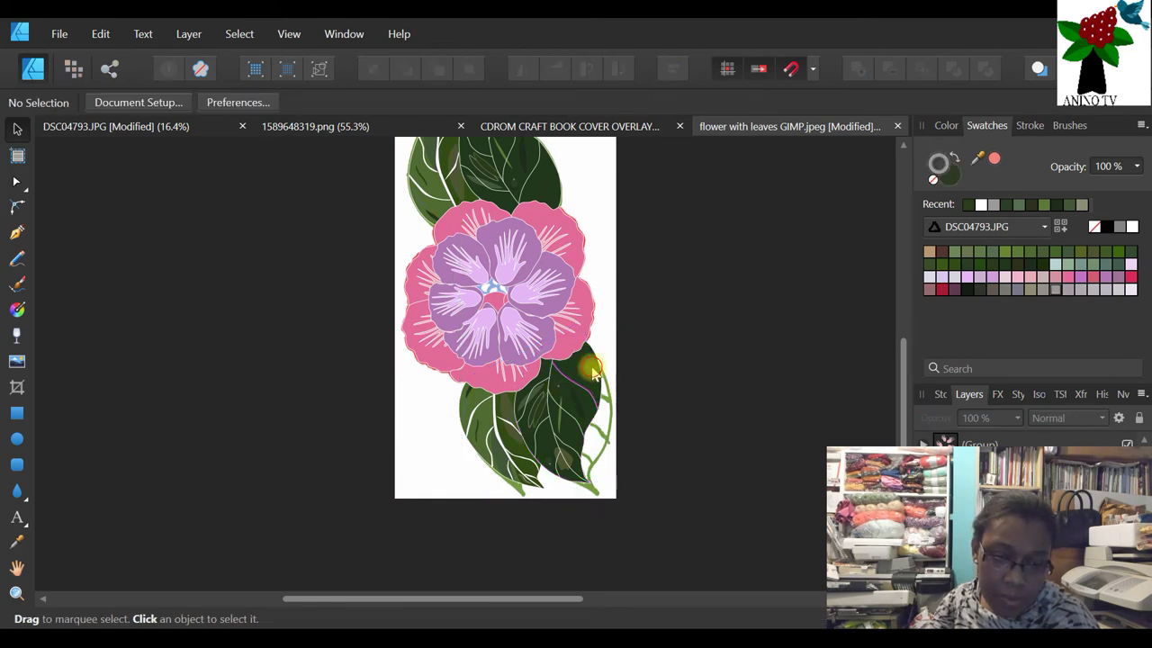
- Nudge the lower leaves group slightly right, then undo and redo the changes
left_click(594, 373)
left_click_drag(592, 370, 600, 371)
left_click(696, 370)
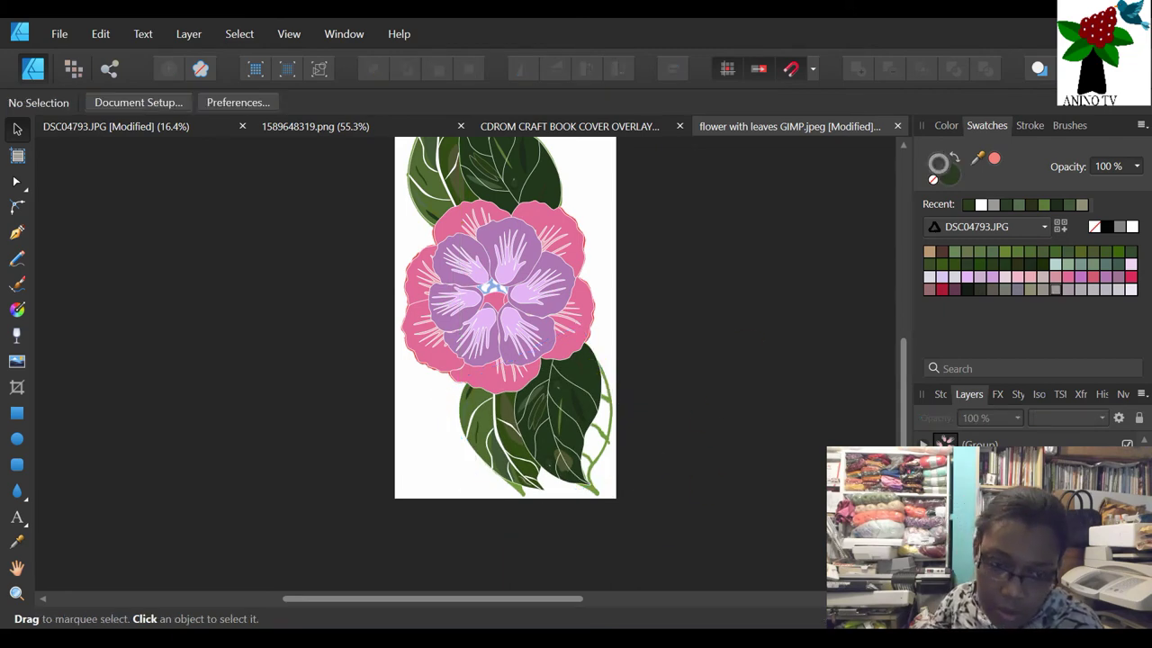
key("ctrl+z")
key("ctrl+z")
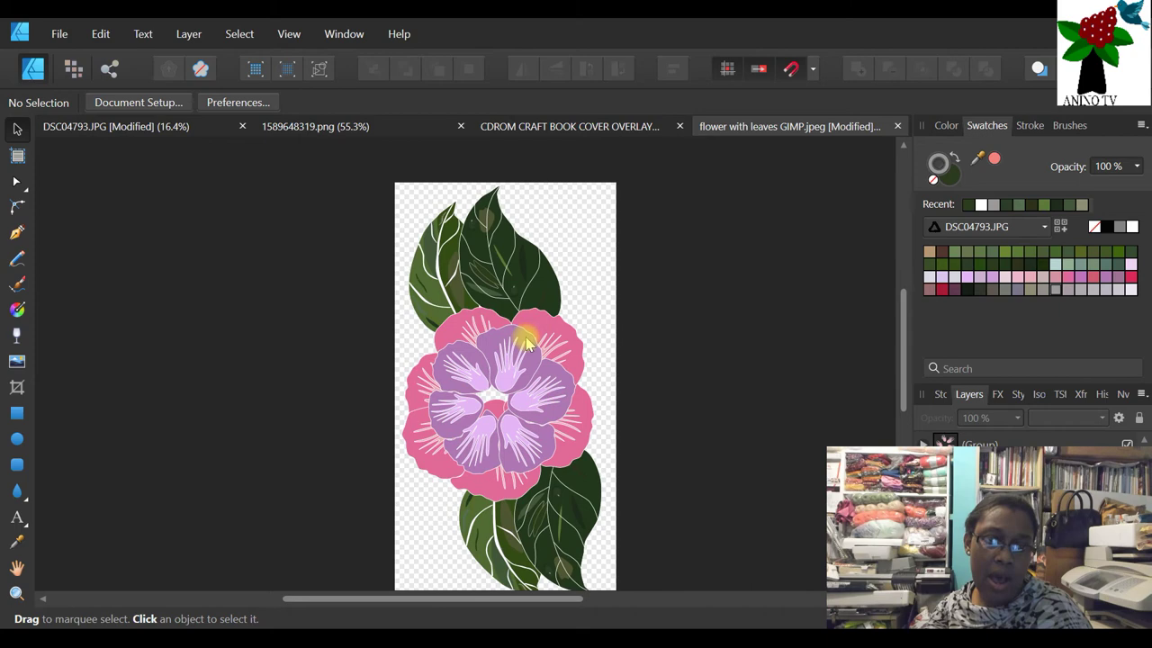
scroll(539, 360, "down", 2)
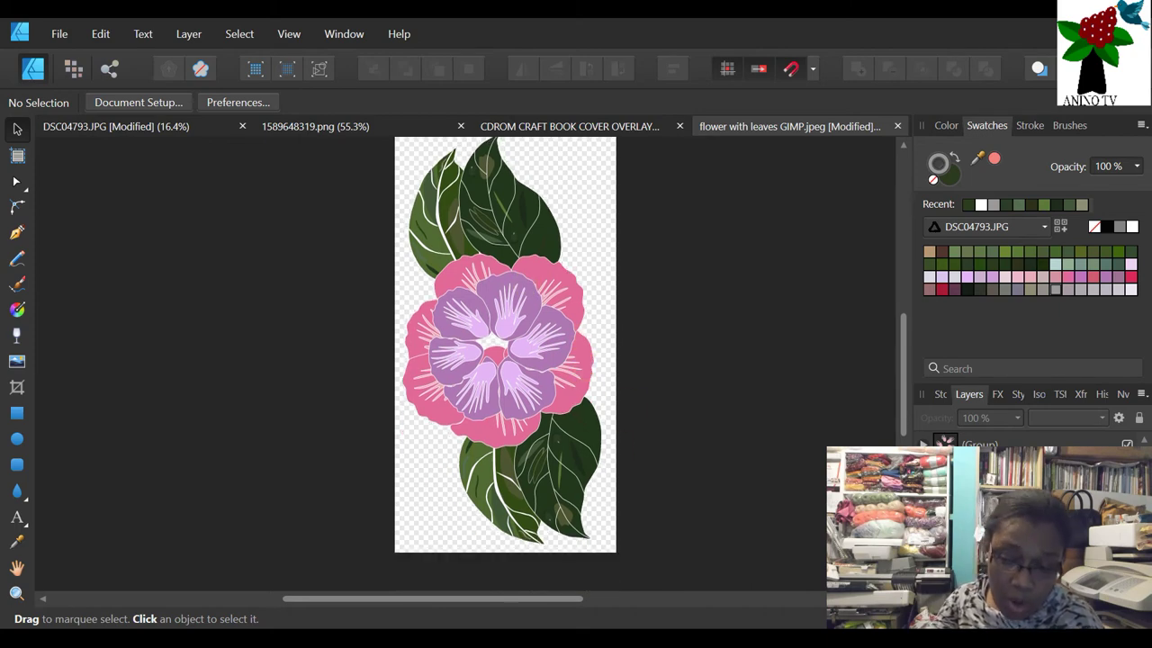
key("ctrl+z")
- Move the Background pixel layer to the front, hide it, and zoom to 75%
left_click(594, 198)
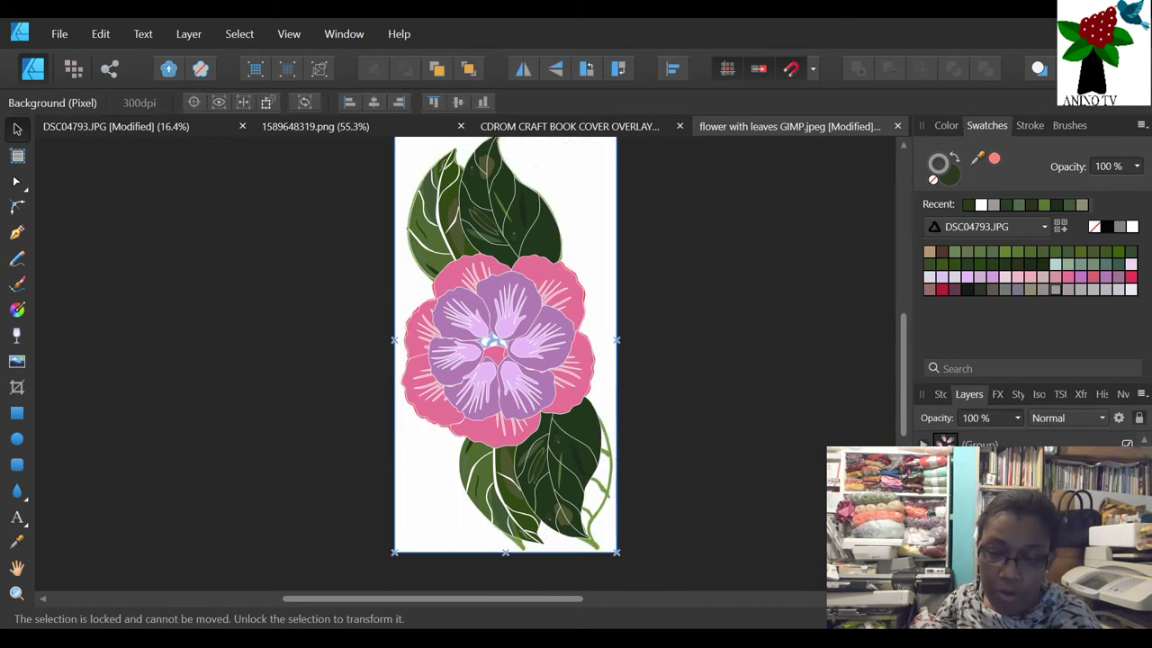
left_click(471, 68)
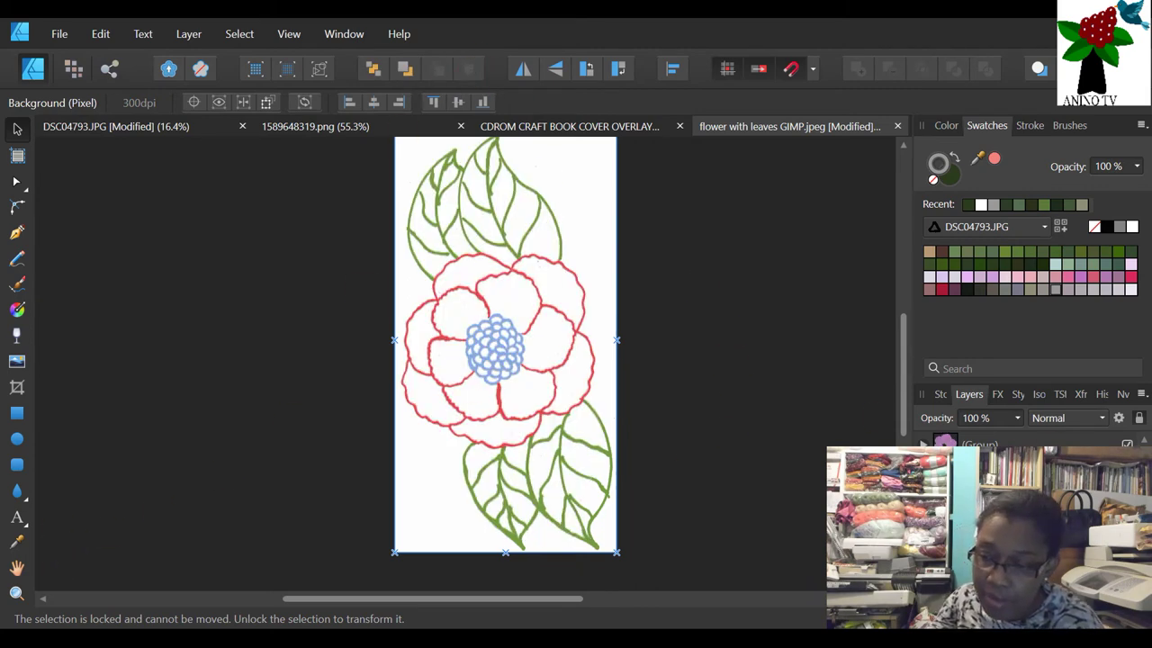
scroll(1026, 441, "up", 2)
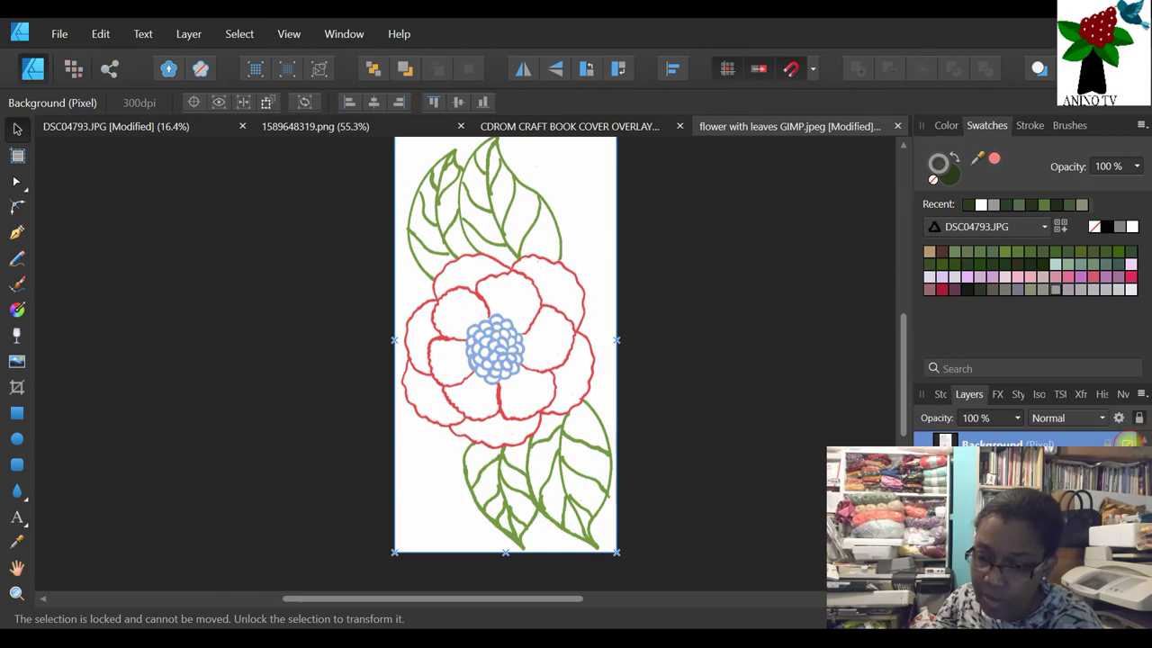
left_click(1126, 441)
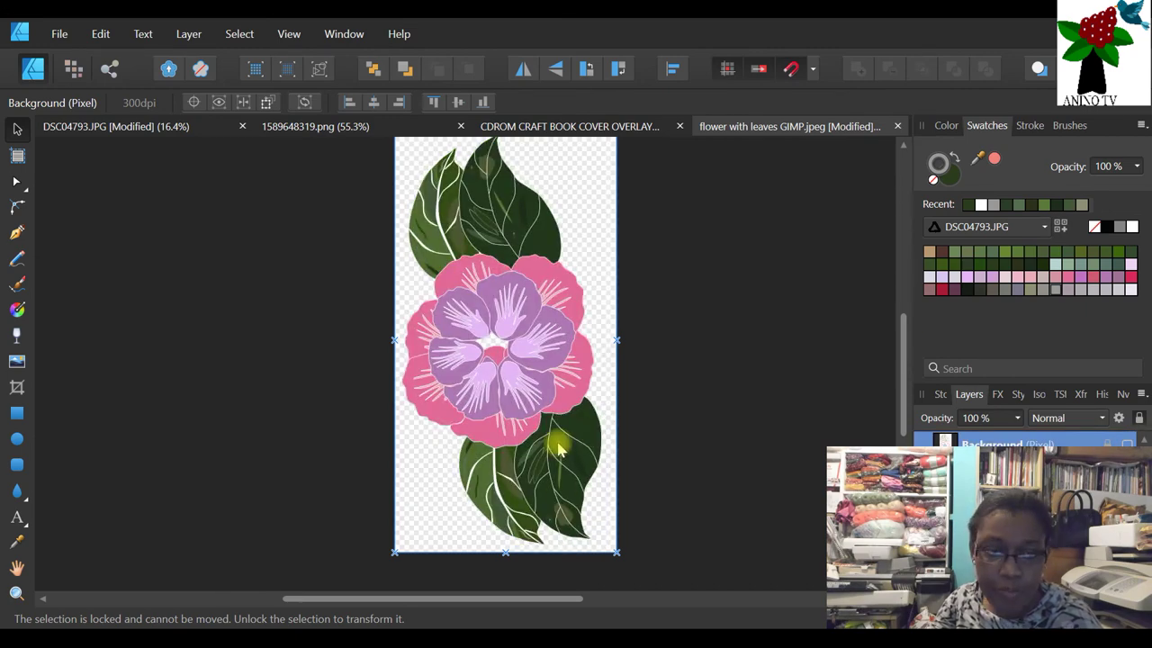
left_click(16, 594)
left_click(470, 334)
left_click(512, 342)
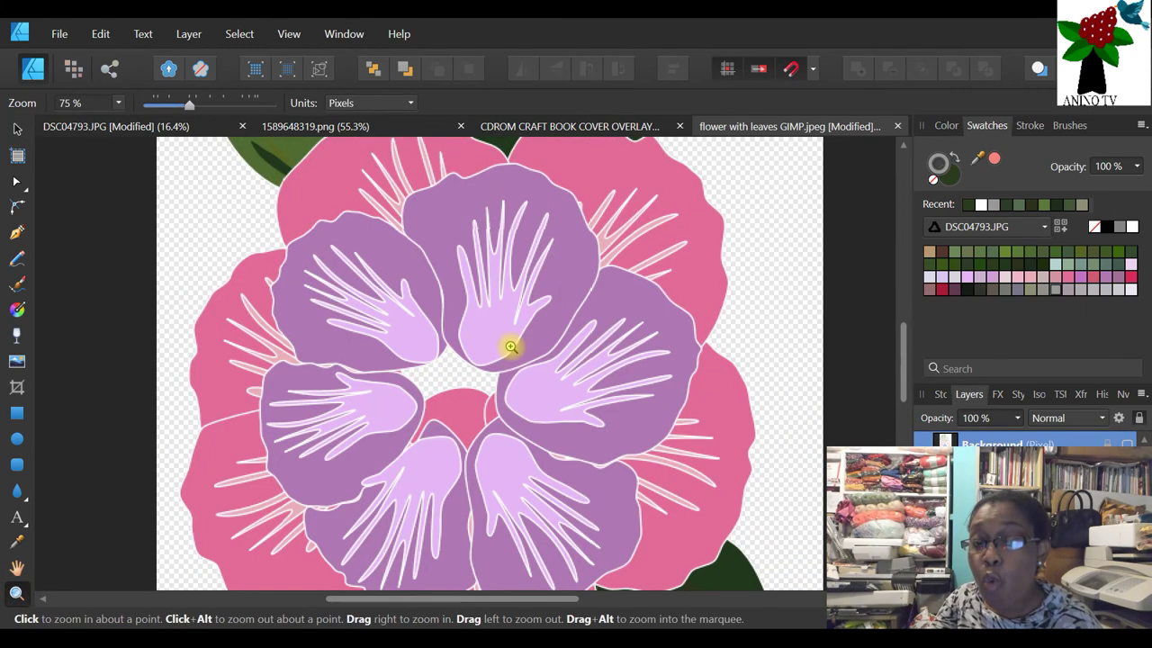
left_click(17, 129)
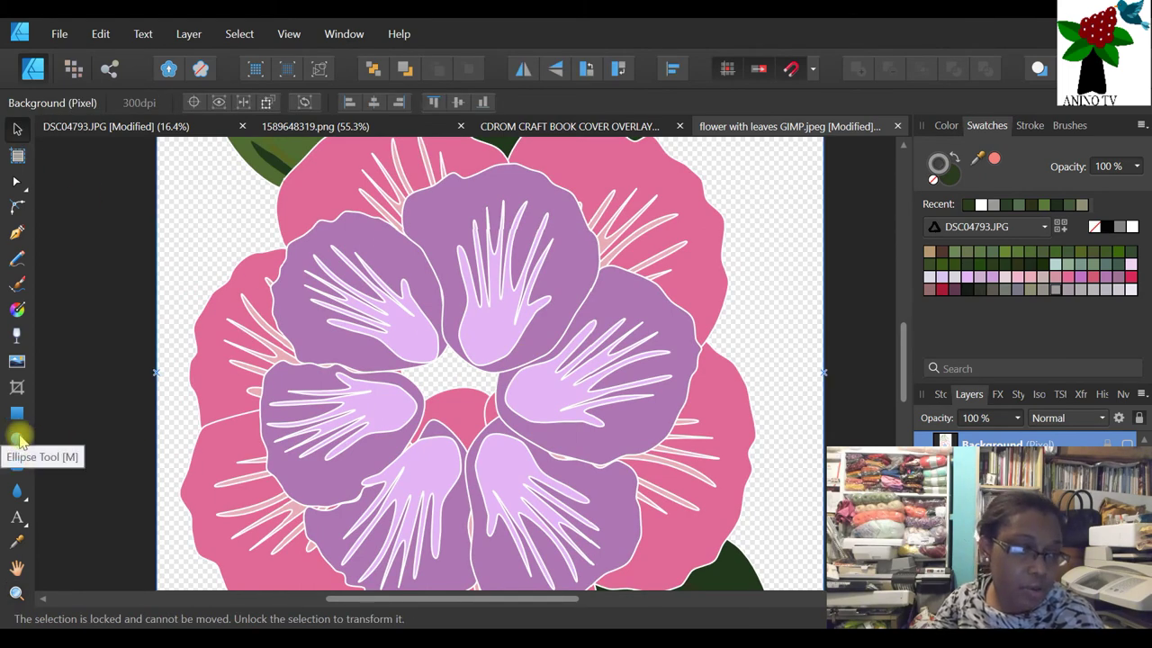
- Draw a teardrop at the flower's upper right with a pink fill and no outline
left_click(17, 491)
left_click_drag(756, 183, 799, 280)
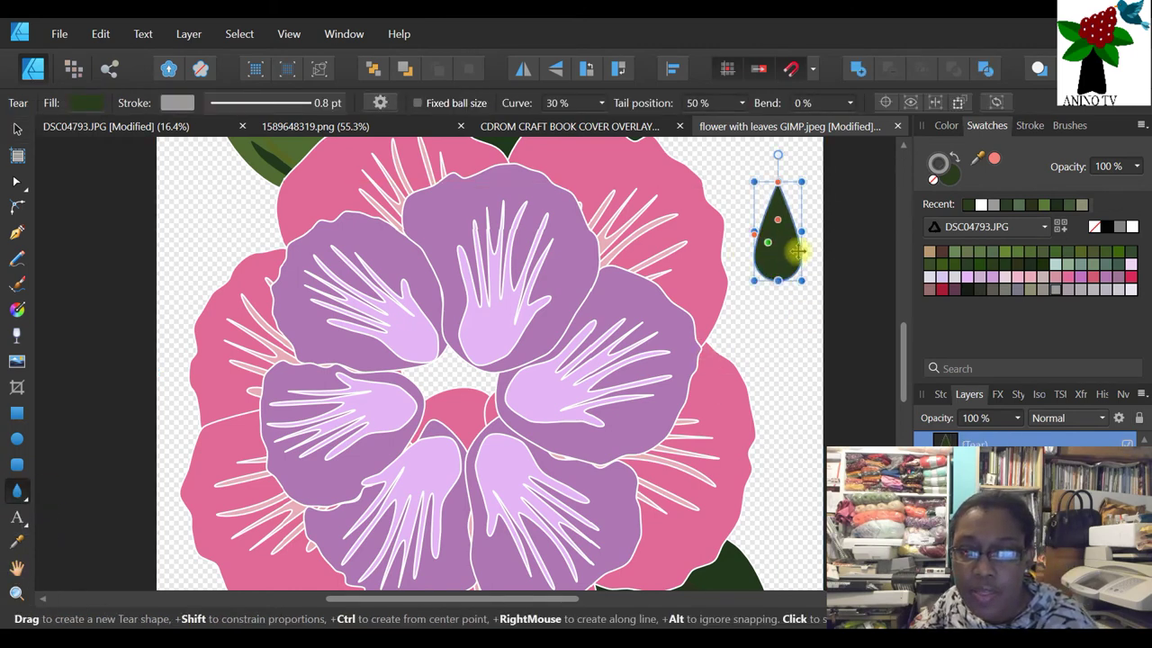
left_click(1092, 277)
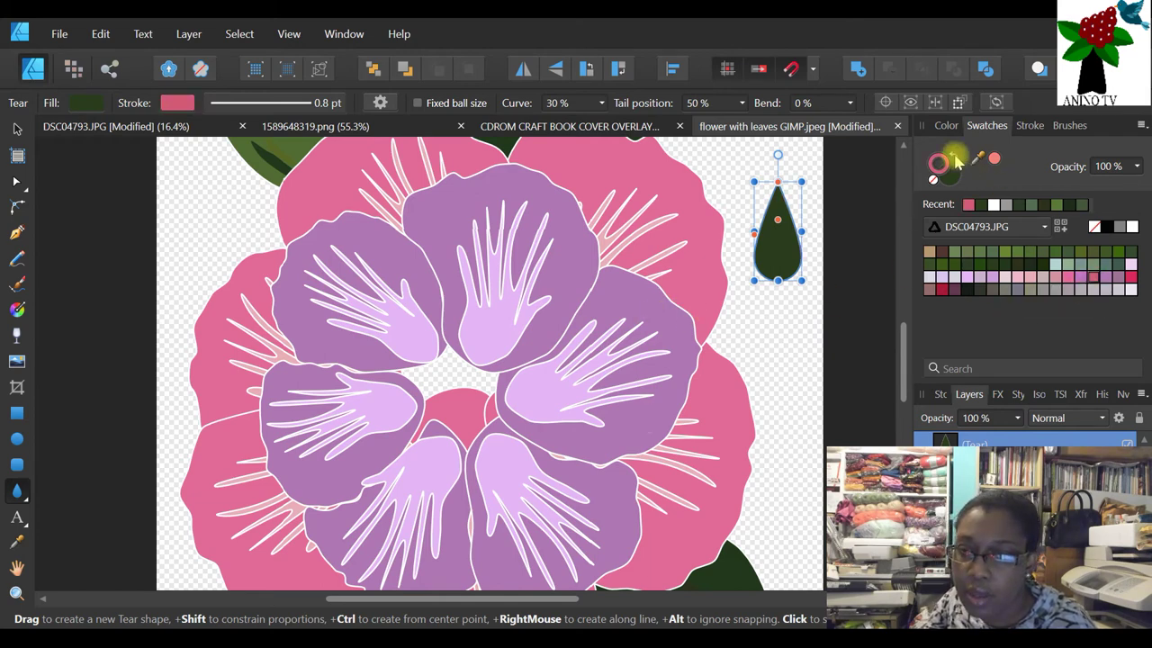
left_click(954, 160)
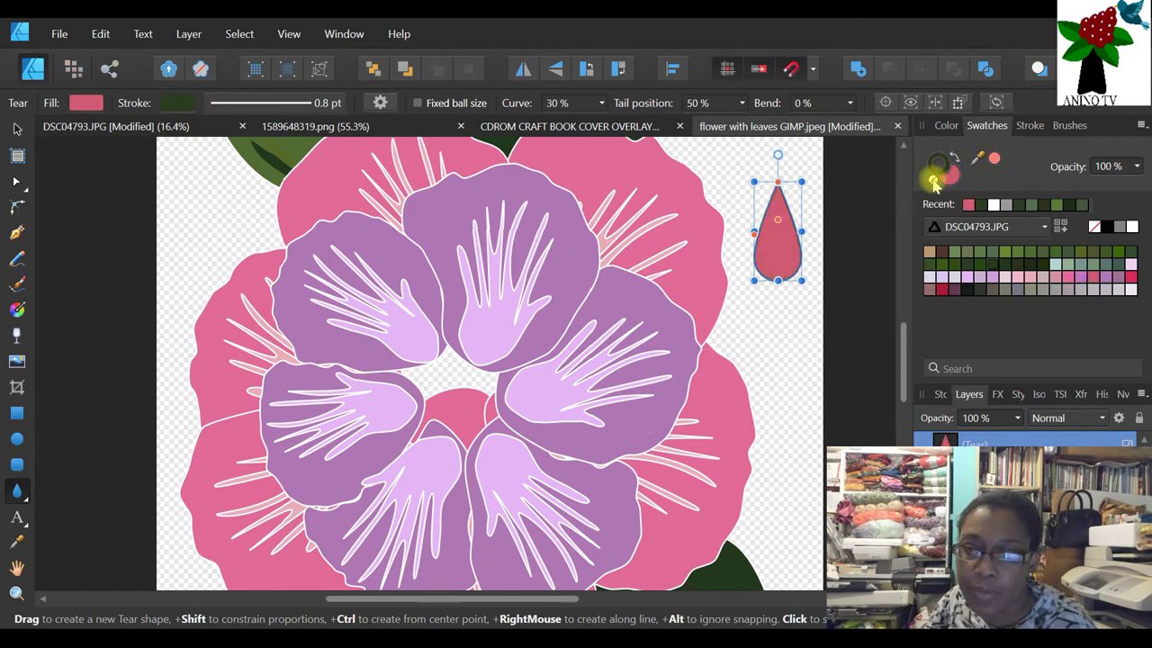
left_click(934, 182)
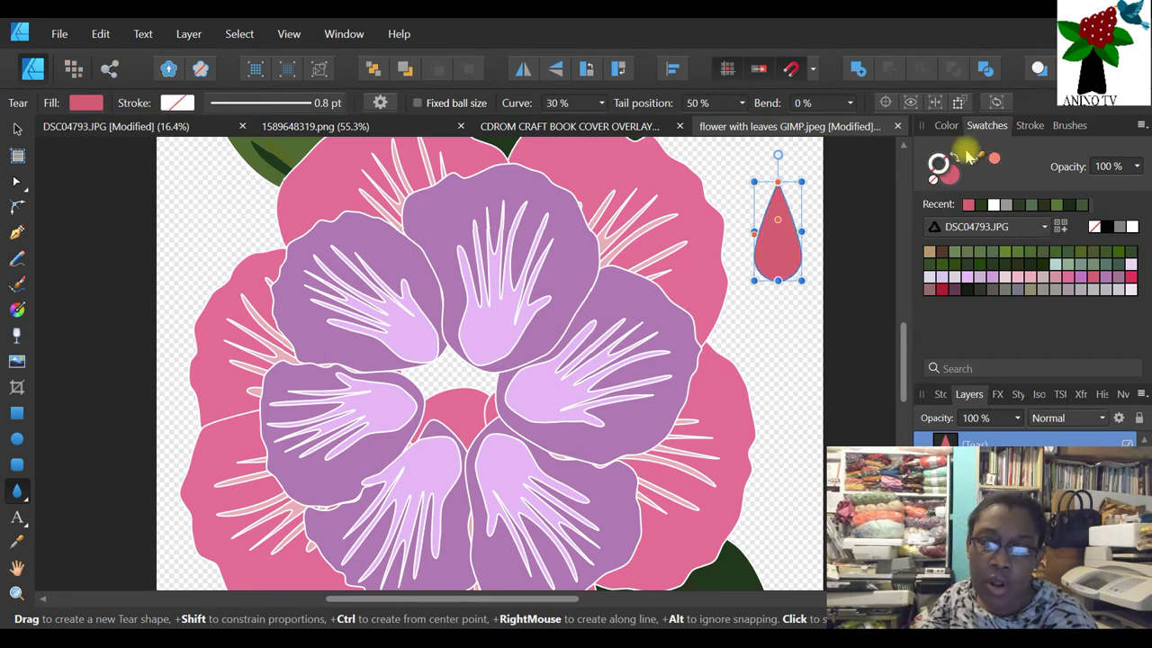
- Try moving the teardrop onto the pink petal, then undo the last move
left_click(16, 129)
left_click_drag(777, 250, 682, 261)
left_click(816, 326)
left_click(826, 279)
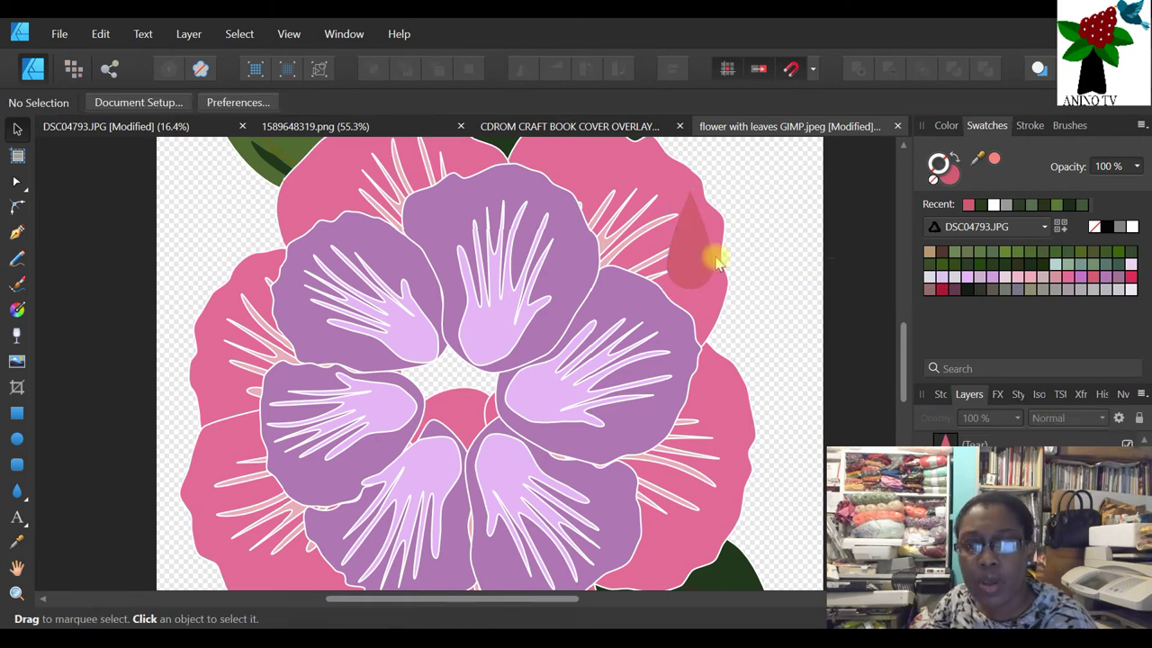
key("ctrl+z")
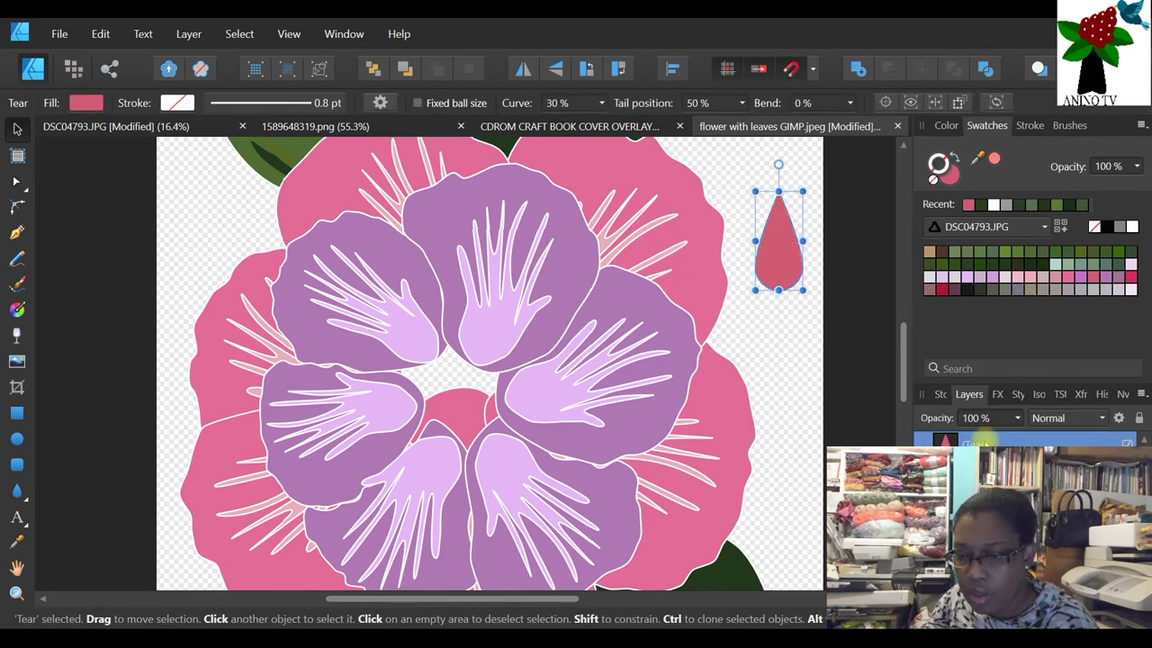
right_click(987, 440)
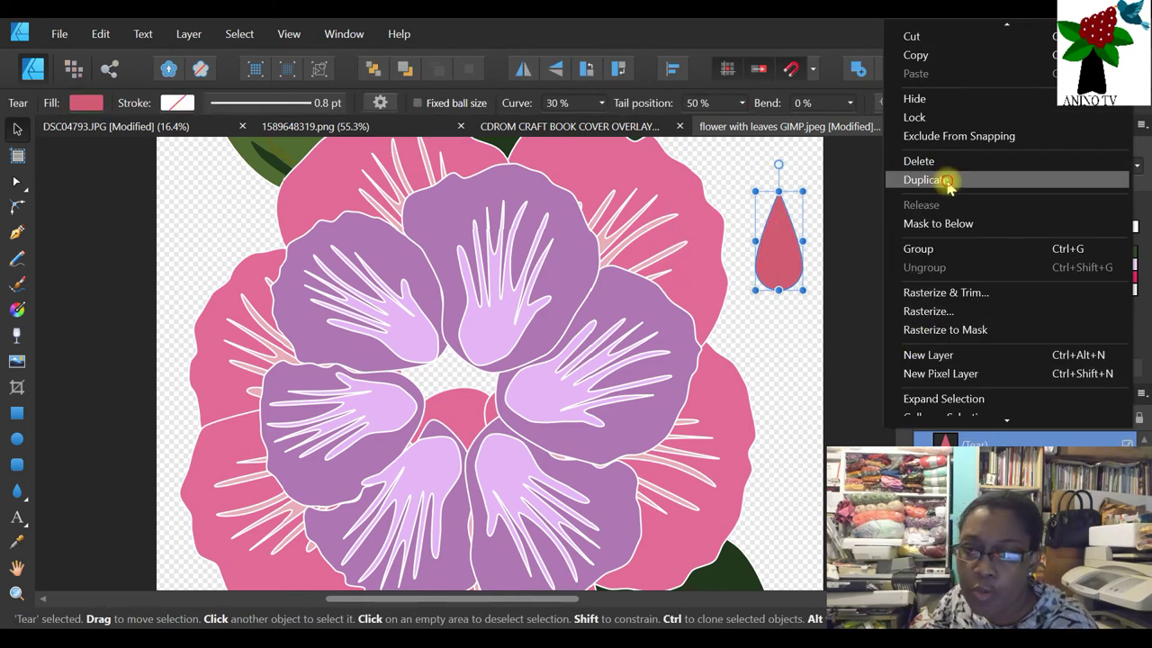
- Duplicate the teardrop, fill the copy lighter pink, and Shift-shrink it to about 97 × 203 px
left_click(941, 180)
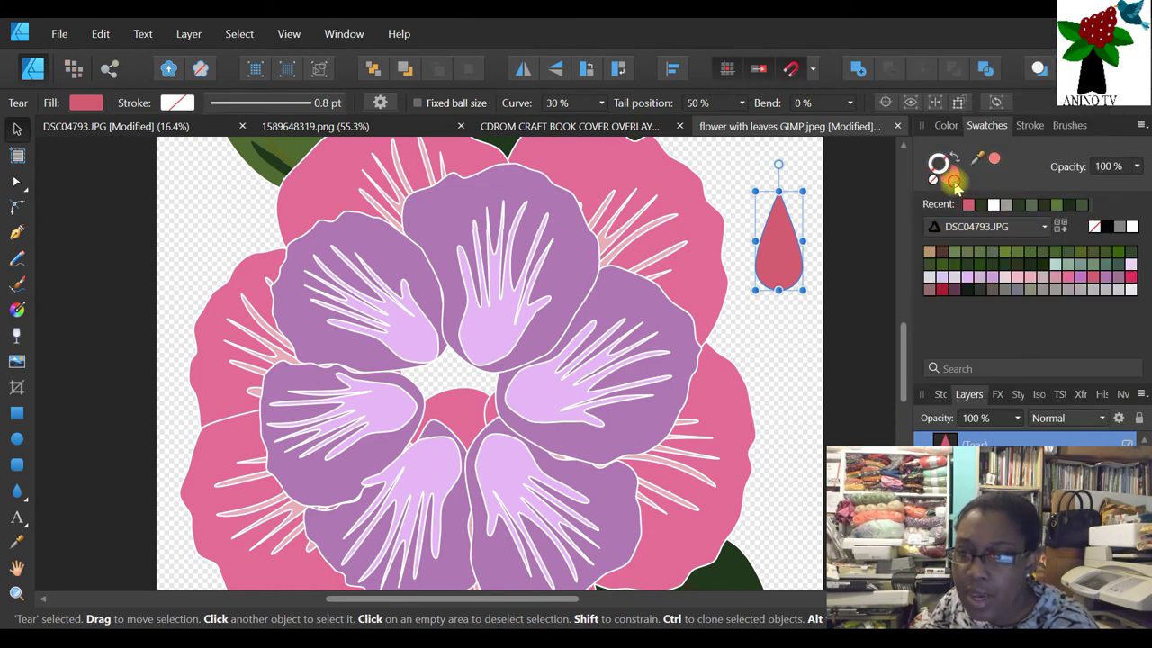
left_click(1068, 275)
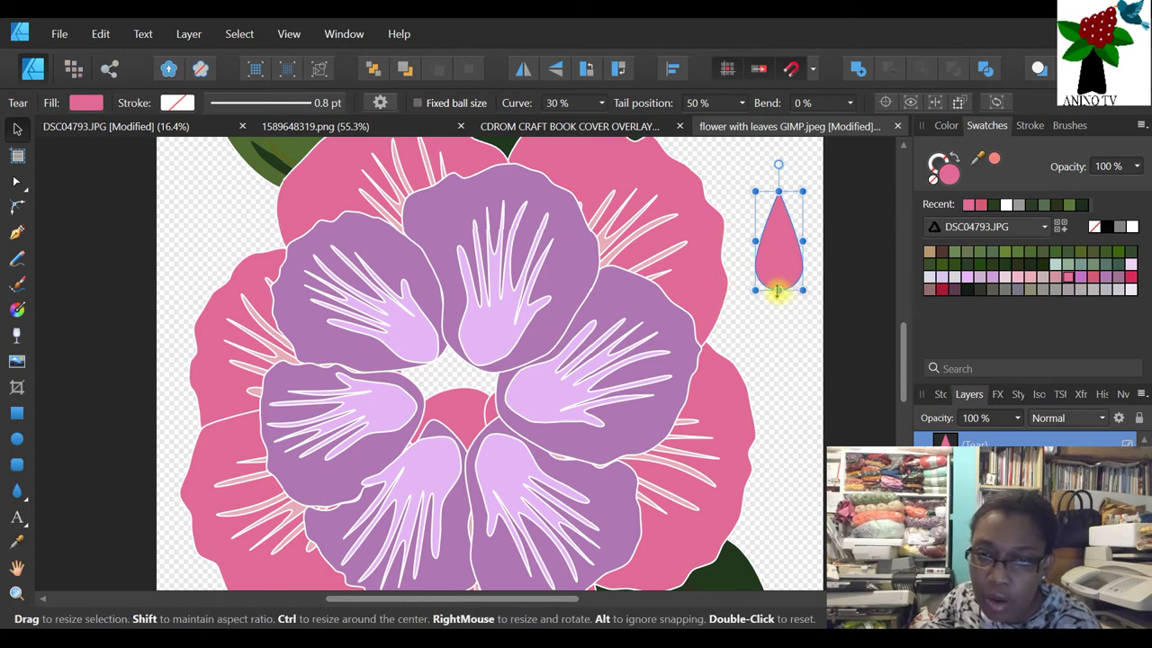
left_click_drag(777, 289, 776, 286)
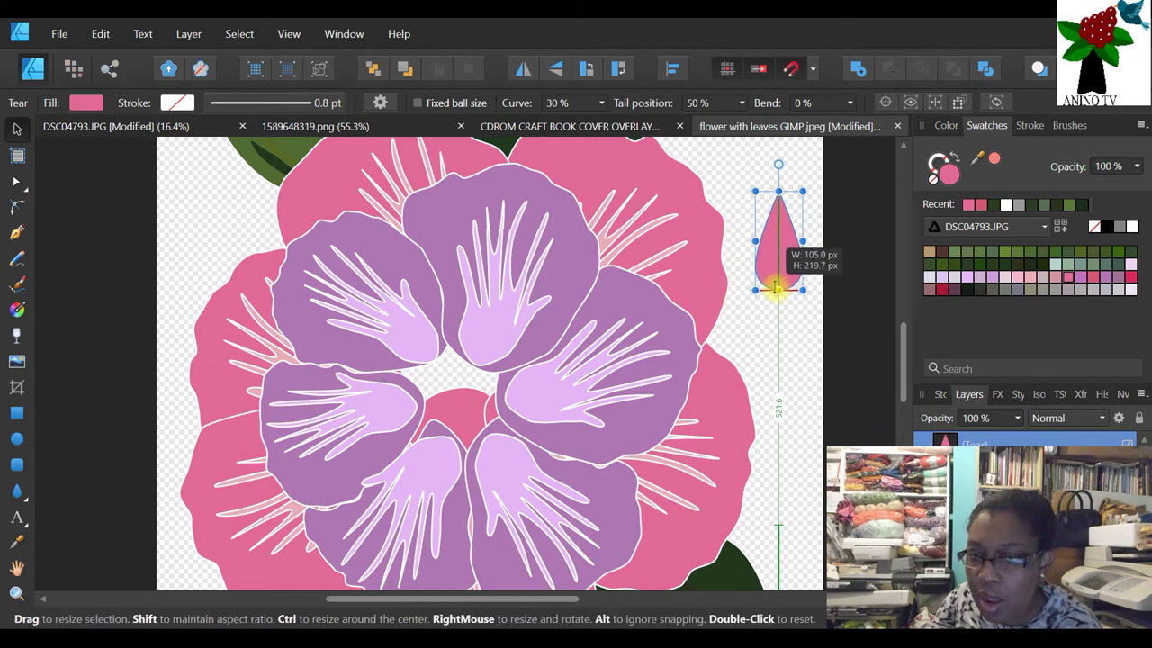
left_click_drag(775, 287, 778, 289)
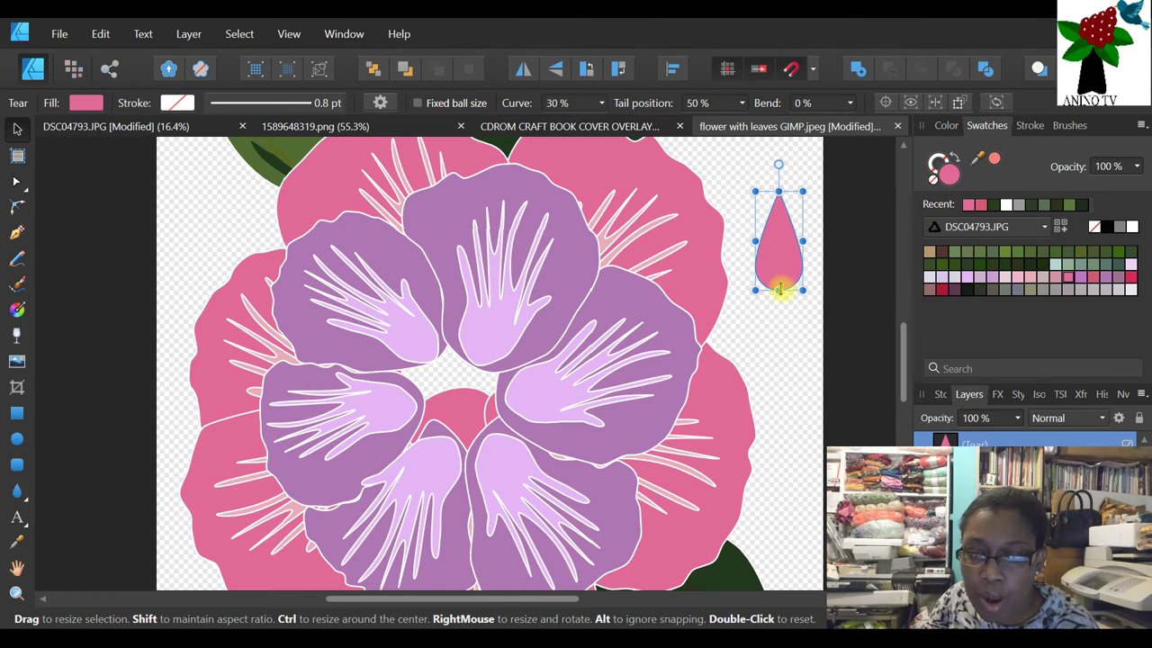
key("shift")
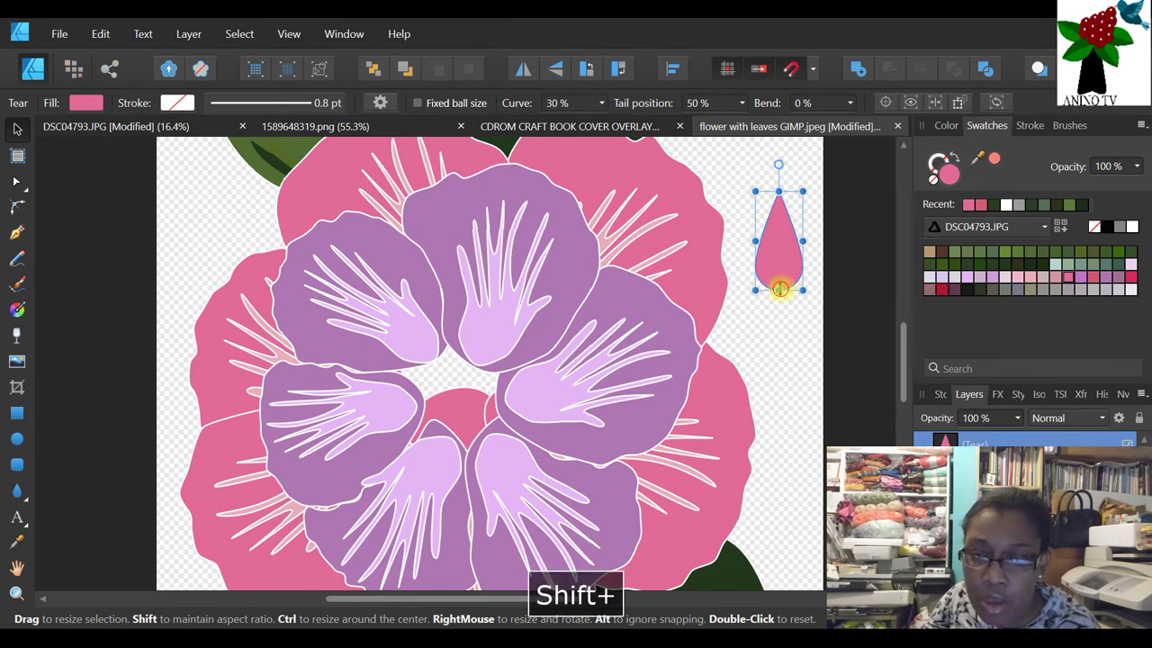
mouse_move(780, 286)
left_mouse_down()
mouse_move(778, 273)
mouse_move(788, 281)
left_mouse_up()
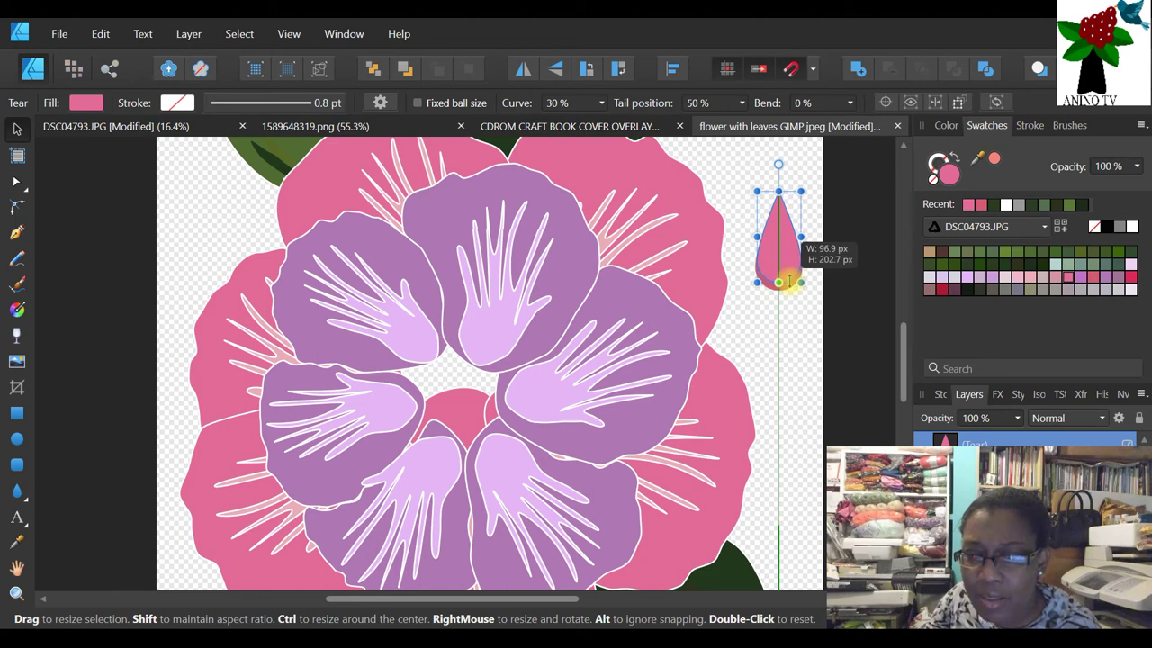
left_click_drag(788, 281, 788, 282)
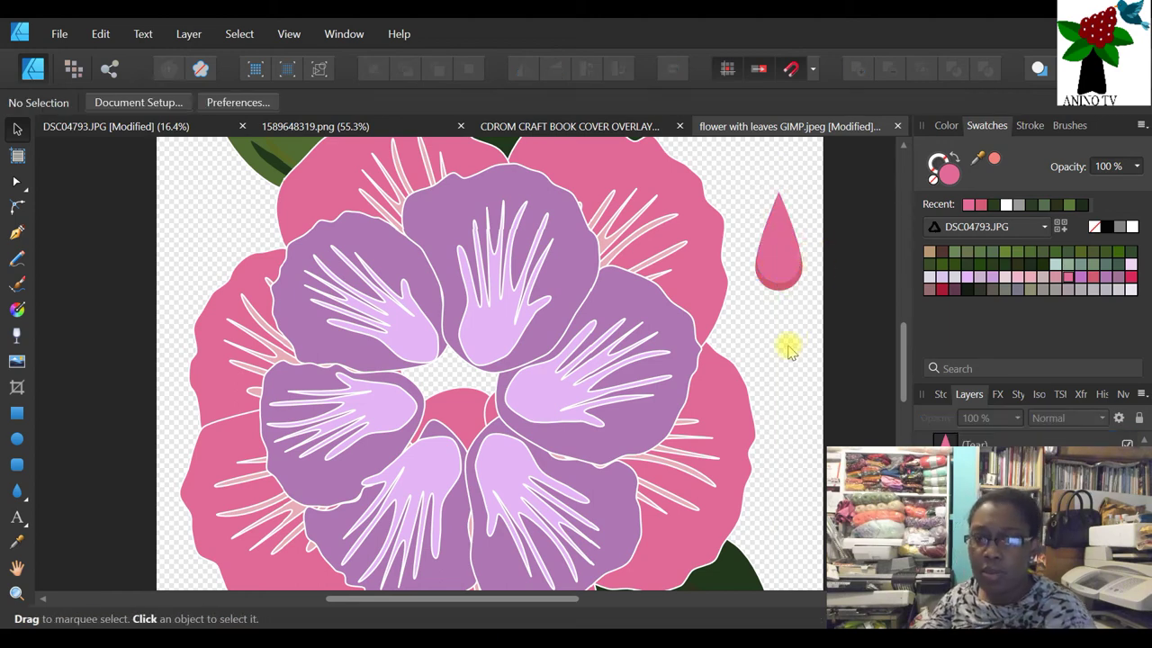
left_click(783, 274)
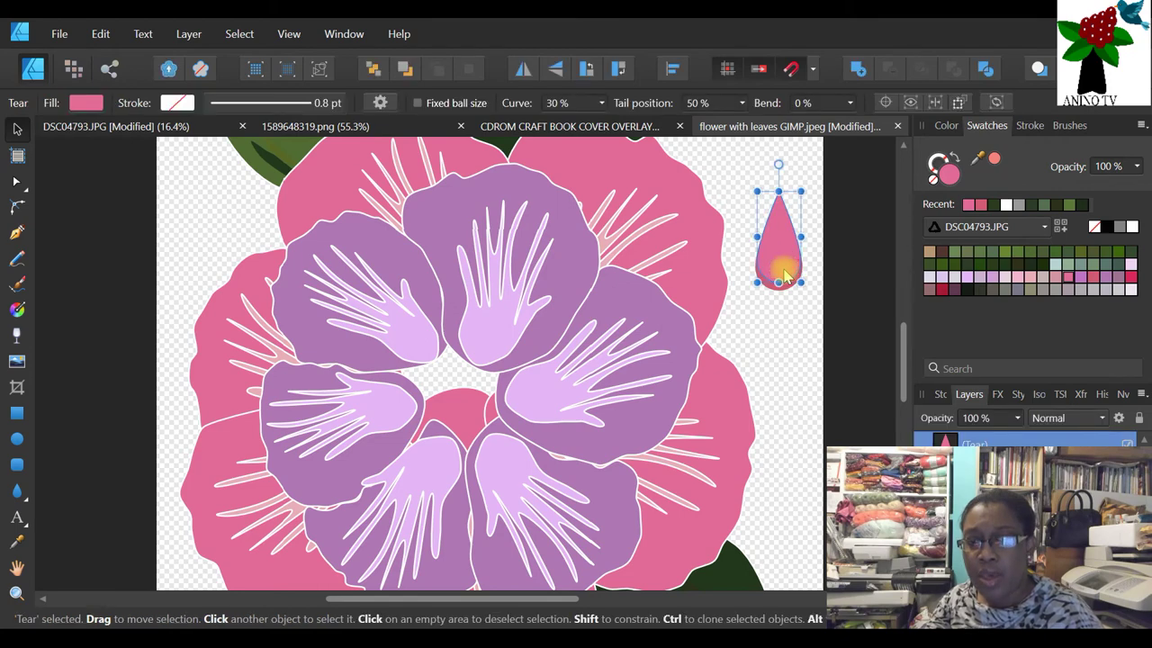
- Duplicate the teardrop again, lighten its fill to EA79A0 in the Color Chooser, and shrink it
right_click(967, 440)
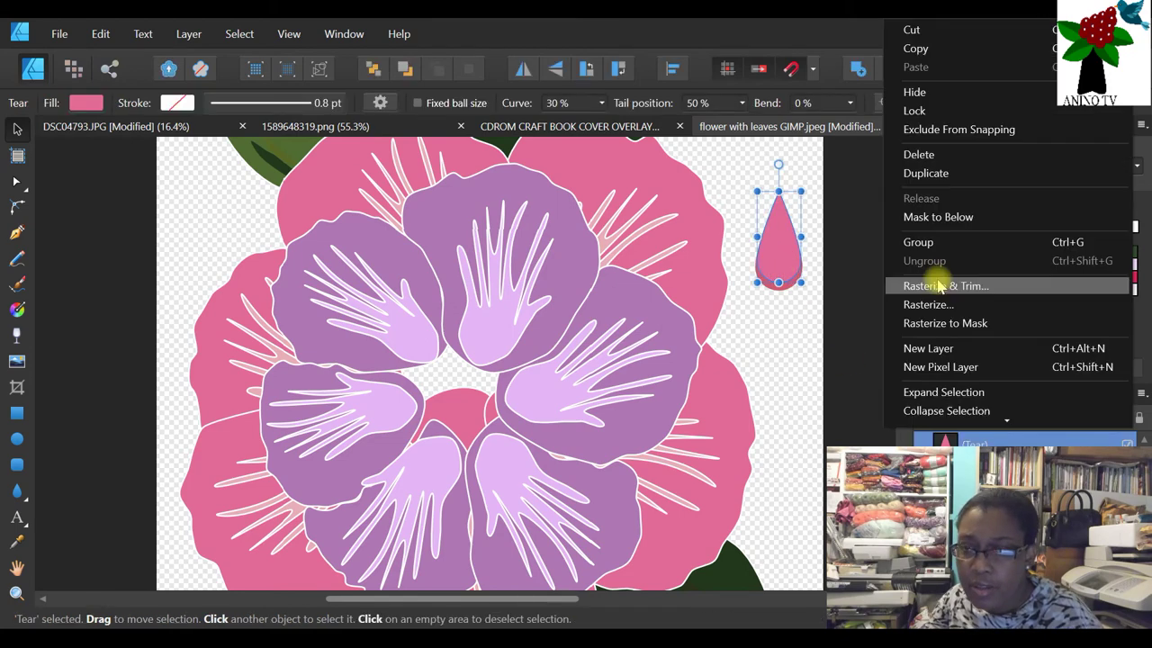
left_click(927, 172)
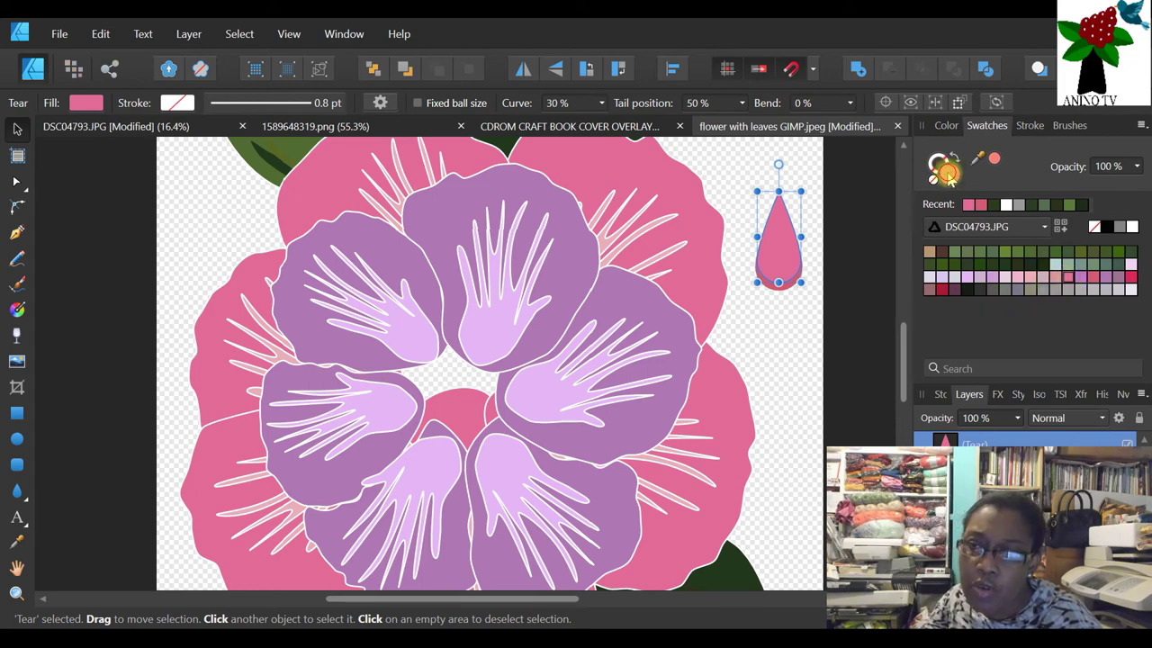
left_click(947, 125)
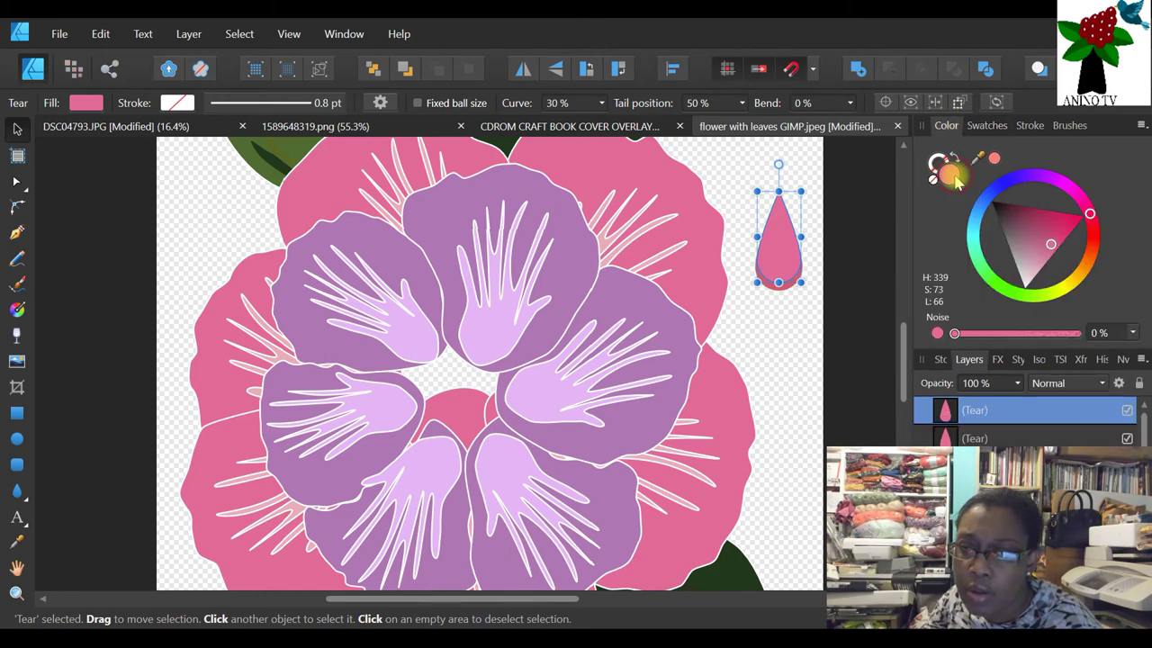
double_click(957, 182)
left_click_drag(691, 119, 535, 115)
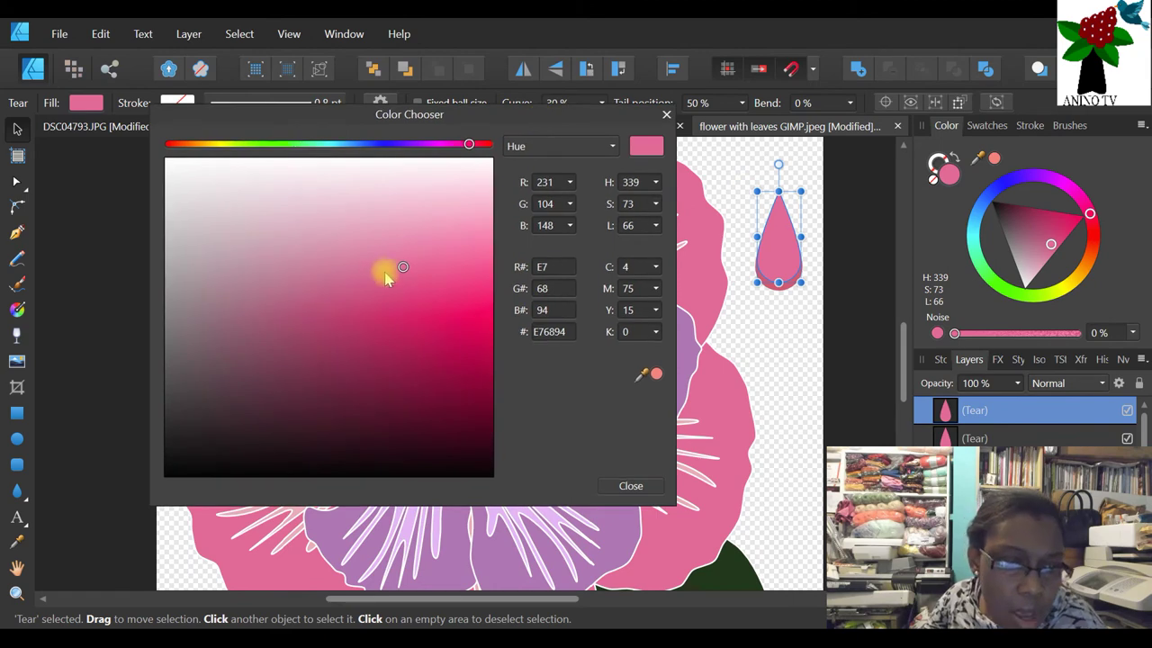
left_click_drag(401, 268, 405, 258)
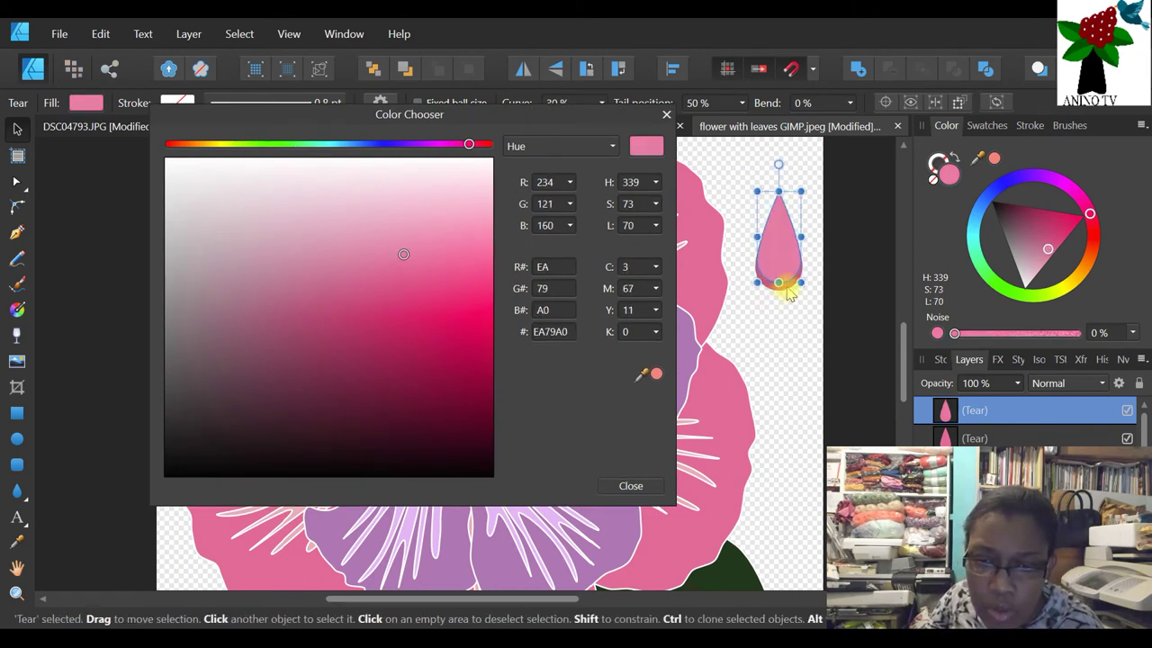
left_click_drag(779, 282, 779, 290)
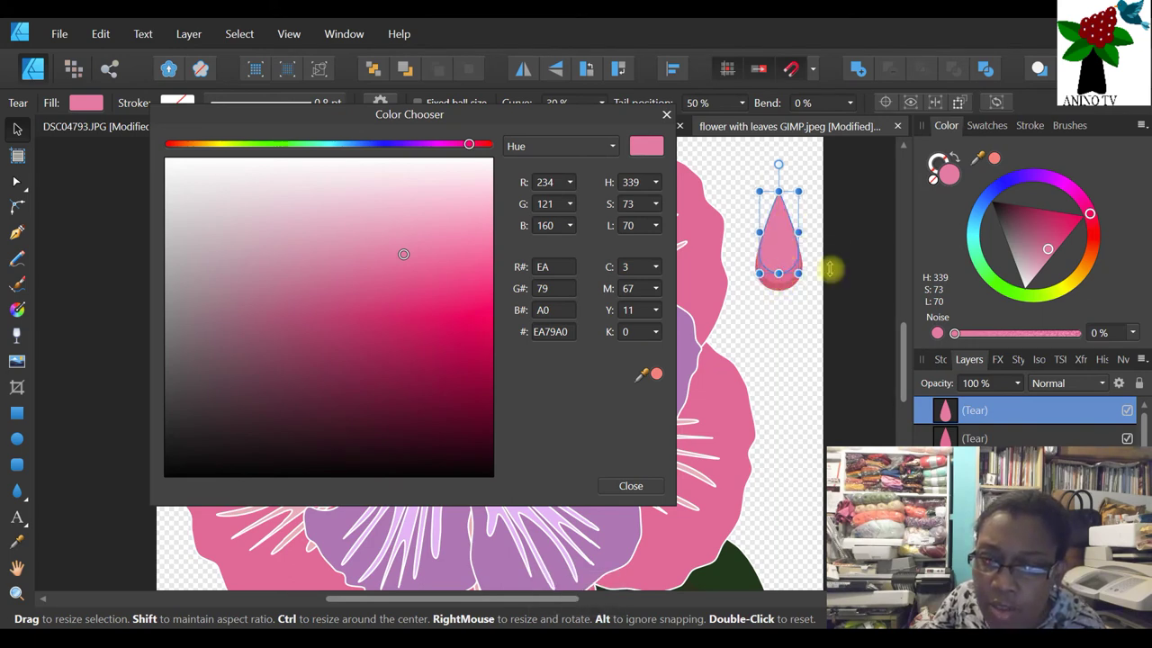
left_click(844, 275)
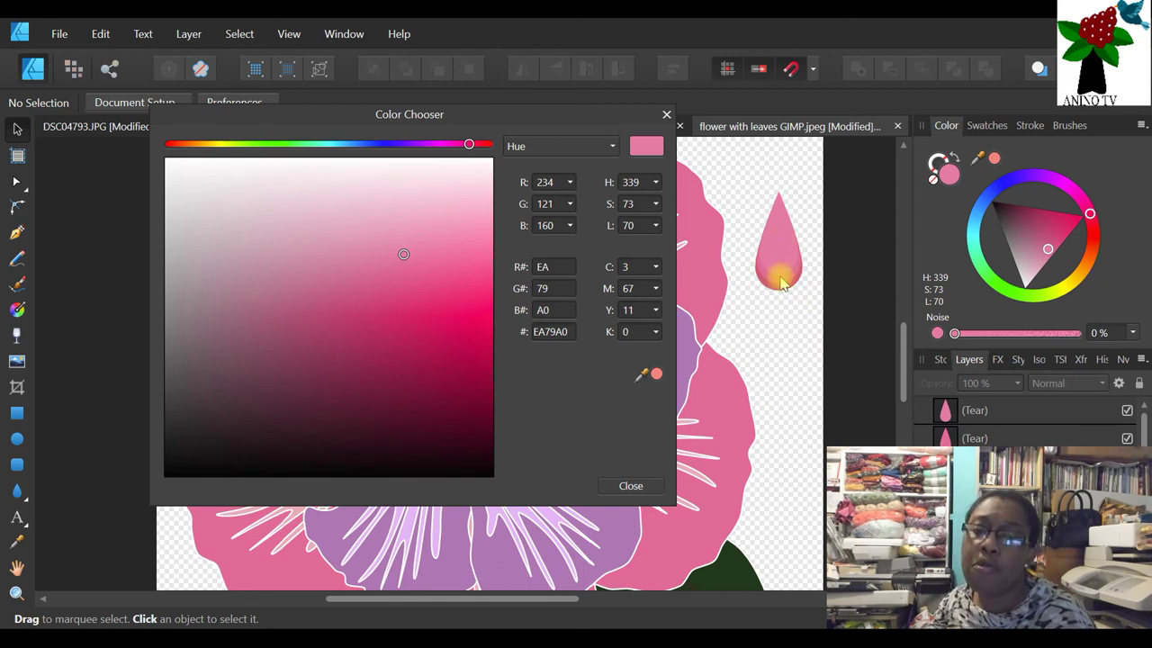
left_click(666, 114)
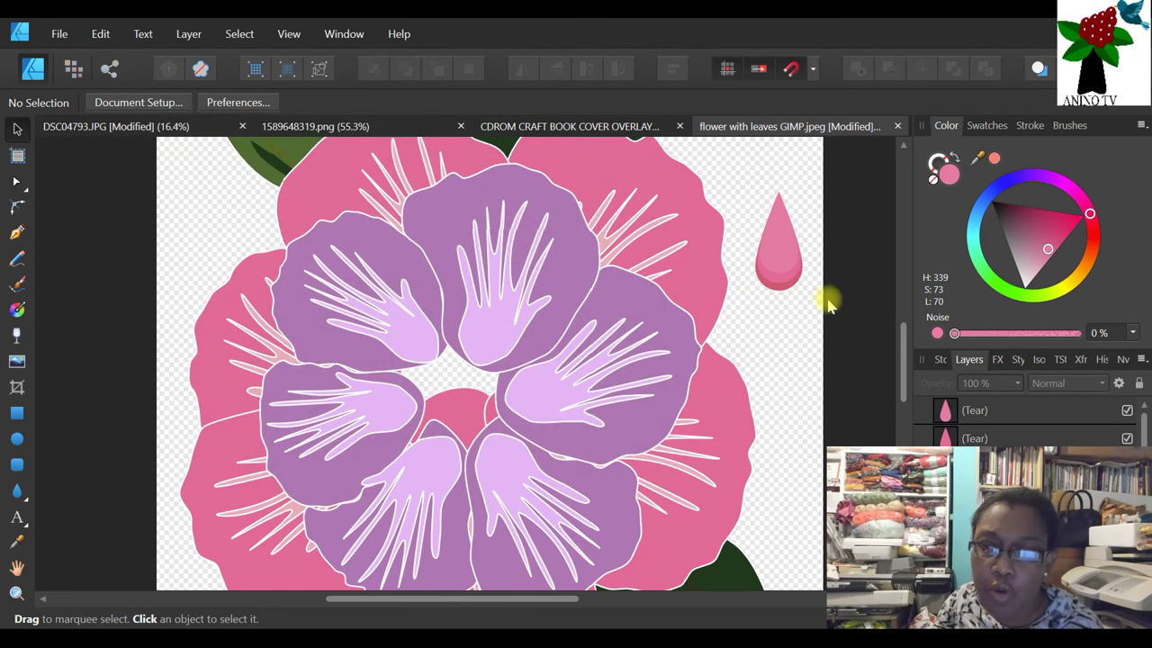
left_click(17, 439)
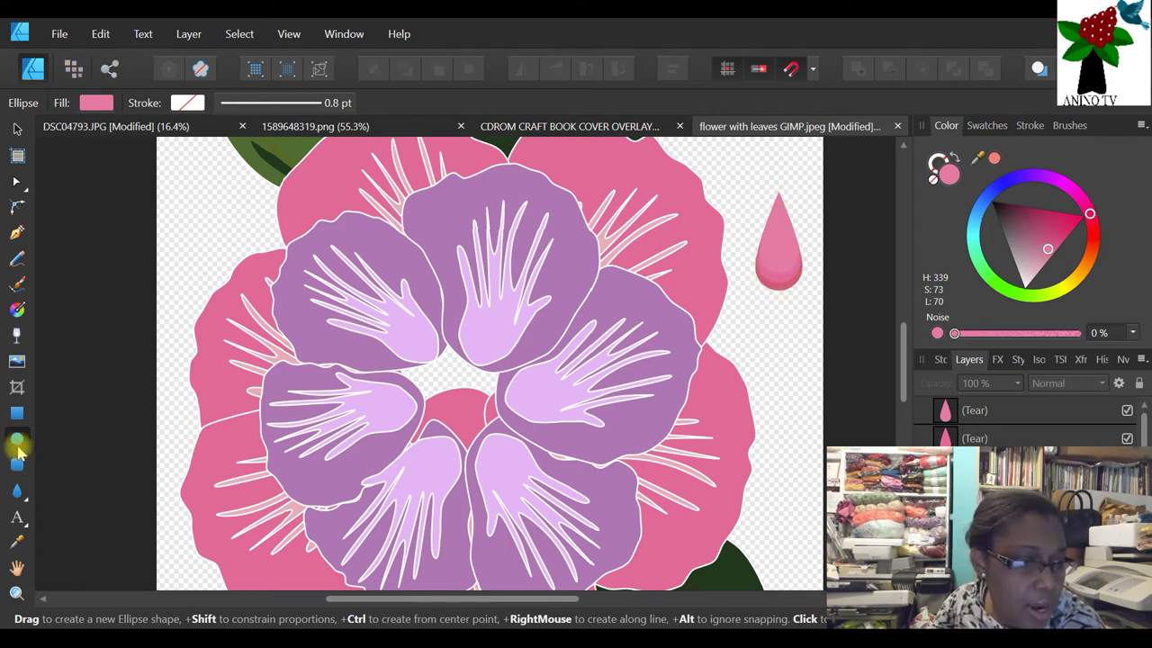
- Draw a small ellipse below the teardrop, redrawing it after deleting the first attempt
left_click_drag(750, 318, 779, 348)
key("Delete")
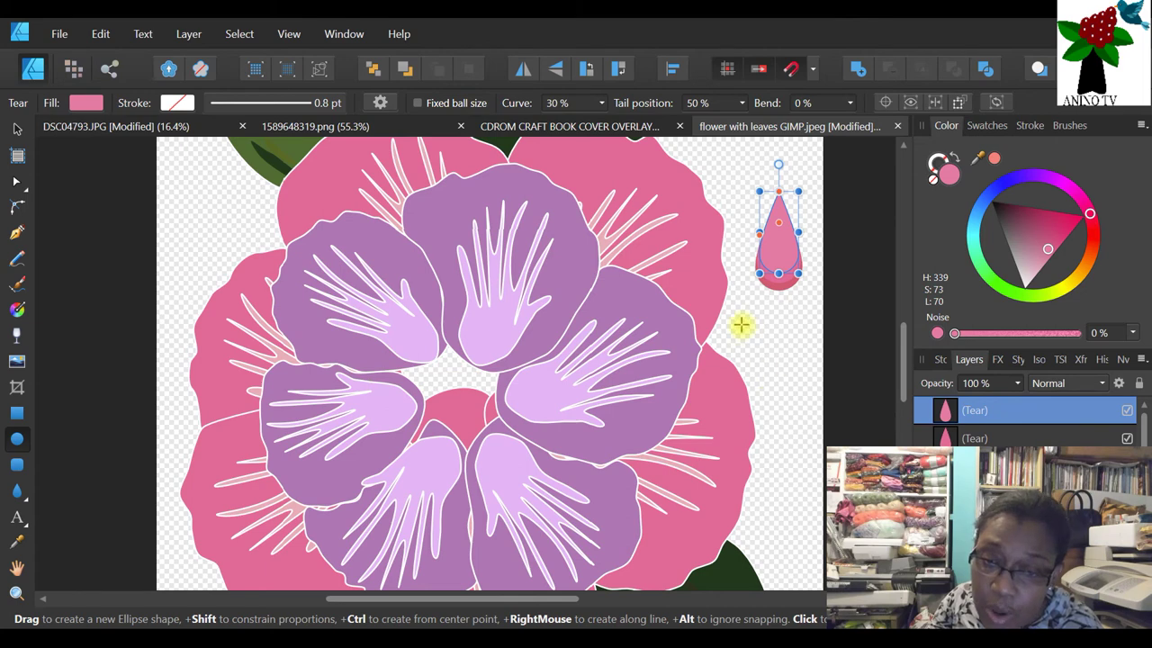
left_click_drag(751, 321, 784, 371)
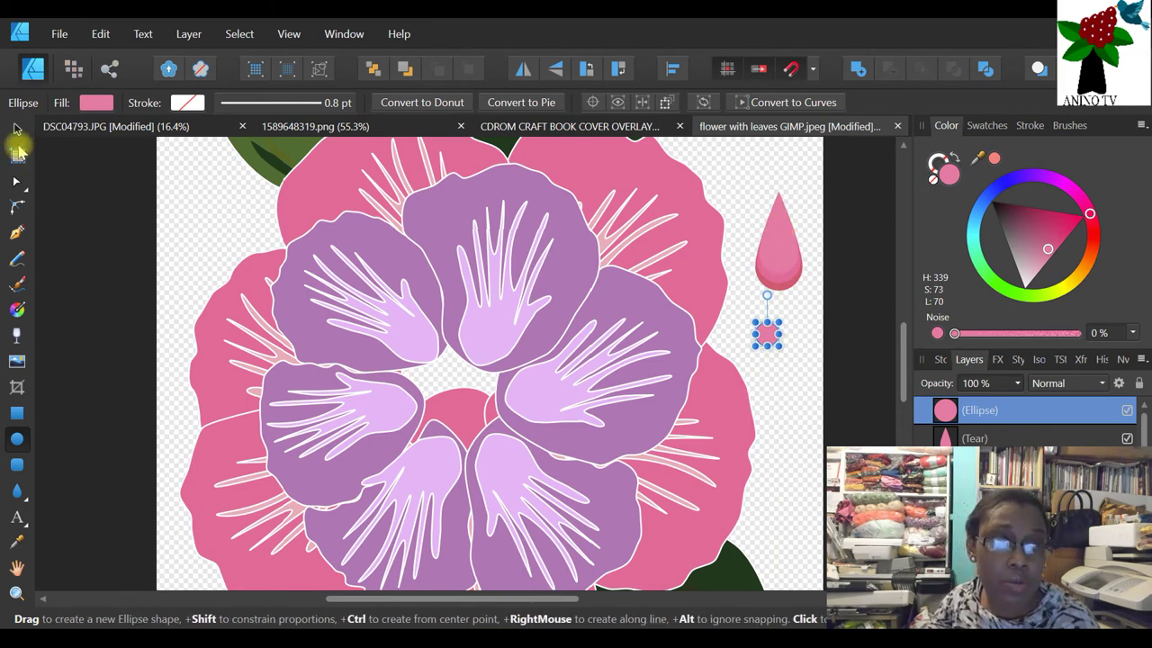
left_click(16, 132)
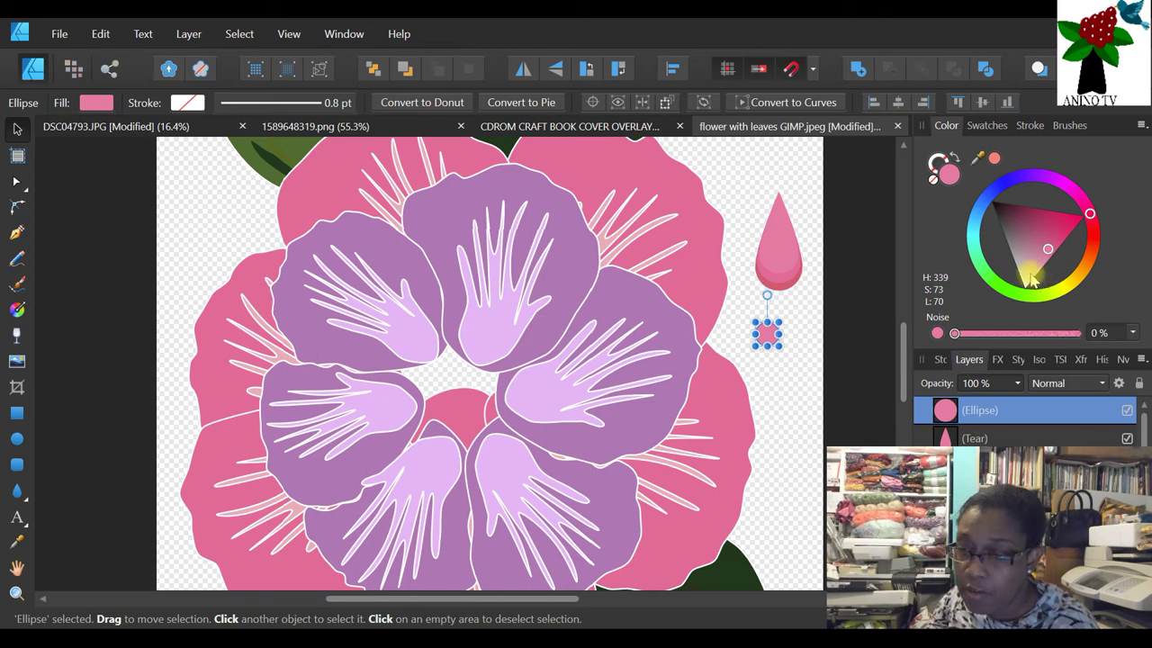
- Fill the small ellipse a greyish pale pink using the Color Chooser
left_click(995, 126)
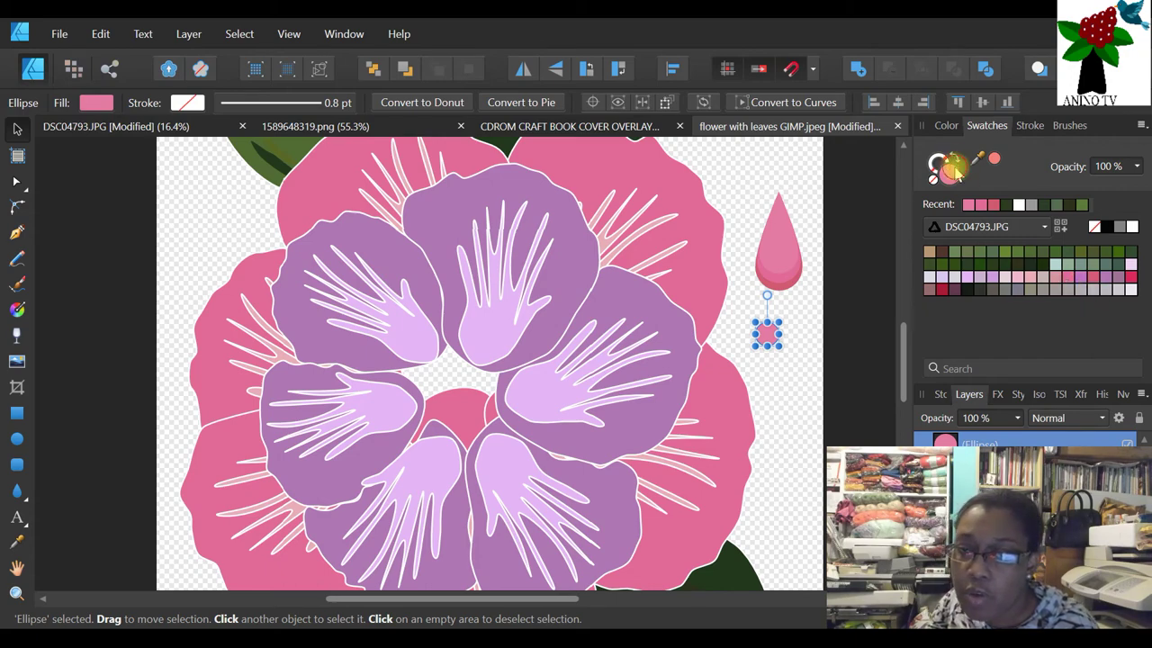
double_click(951, 166)
left_click_drag(597, 117, 1095, 167)
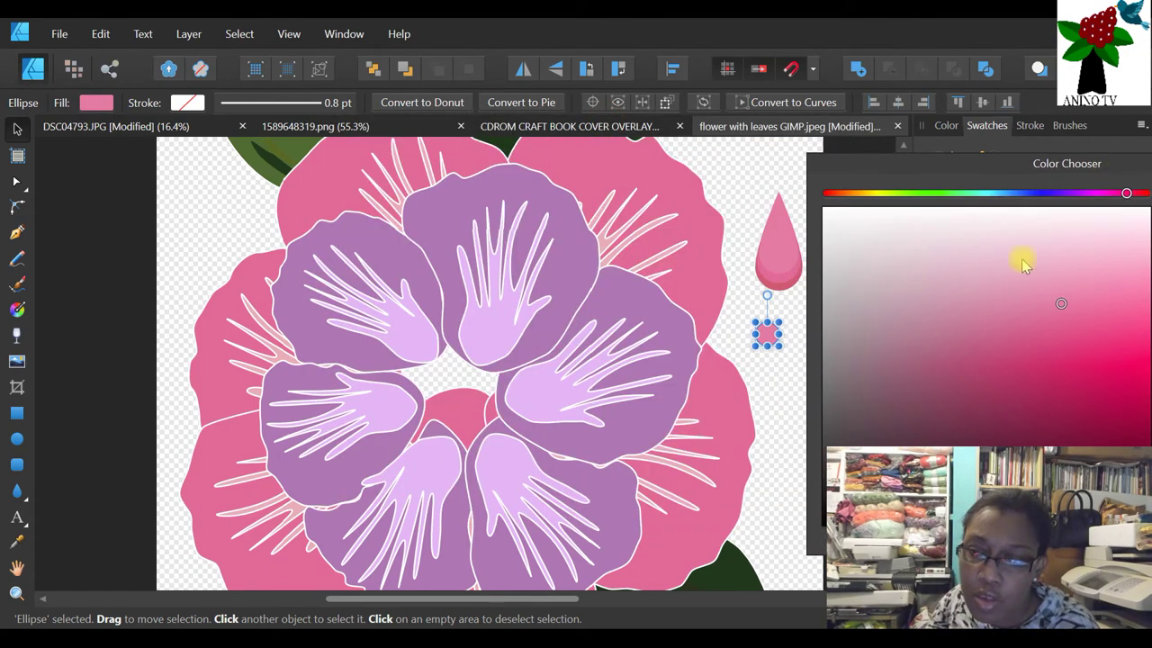
left_click_drag(942, 286, 916, 281)
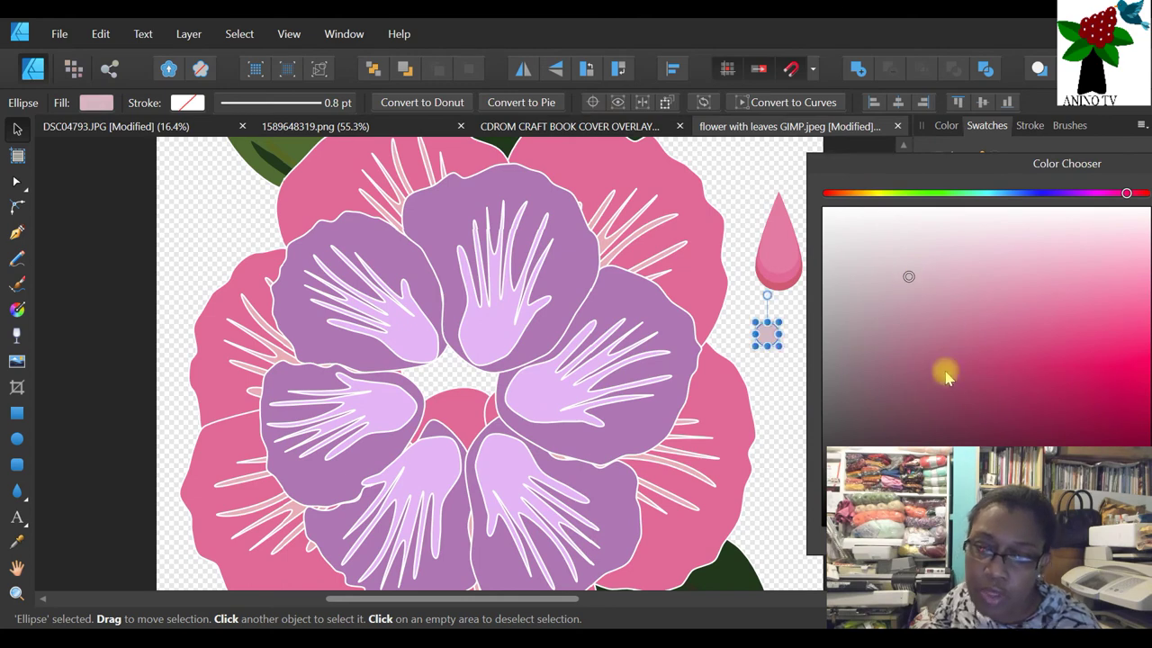
mouse_move(765, 334)
left_mouse_down()
mouse_move(780, 250)
mouse_move(769, 338)
left_mouse_up()
left_click(909, 279)
left_click_drag(907, 280, 899, 278)
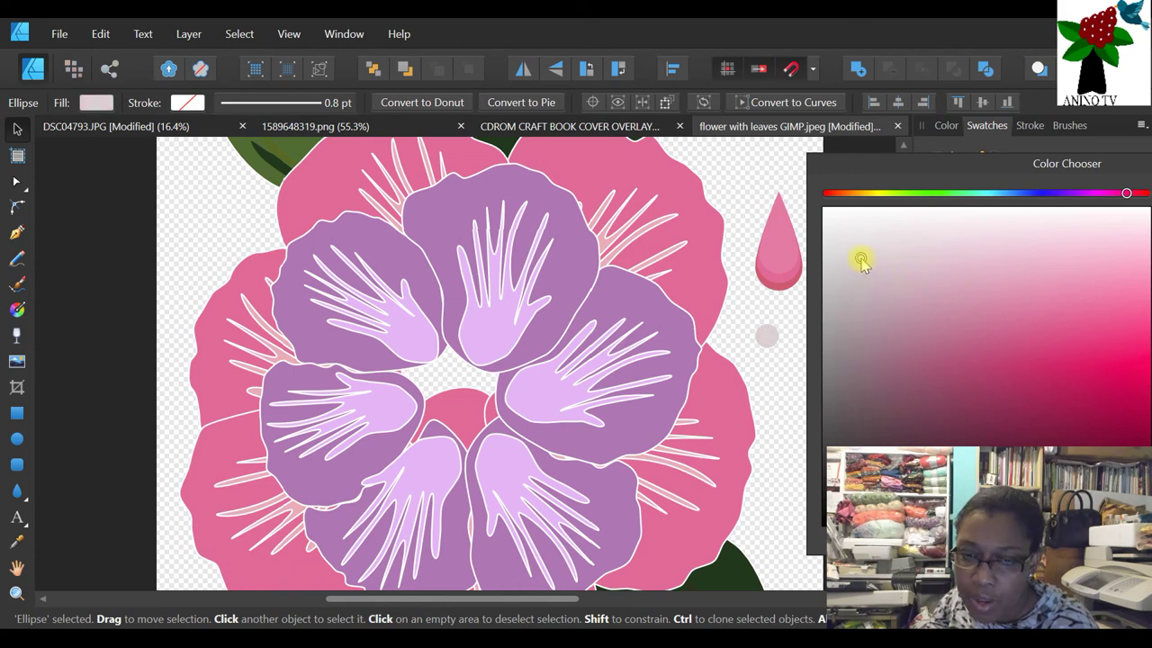
left_click_drag(1080, 160, 817, 177)
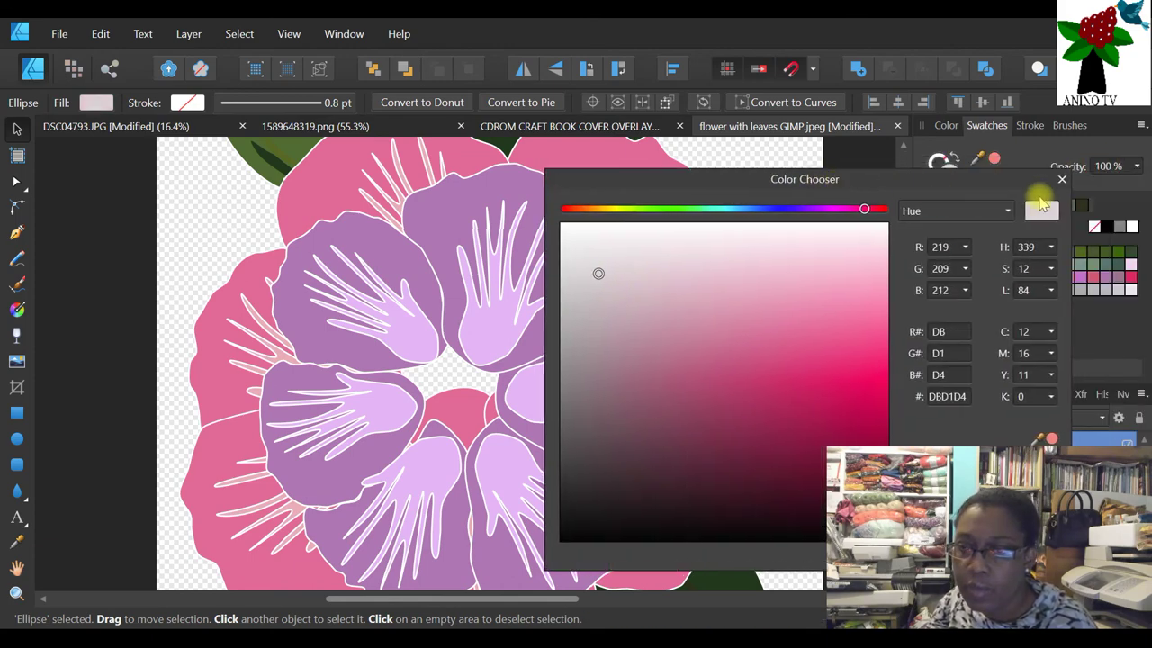
left_click(1062, 179)
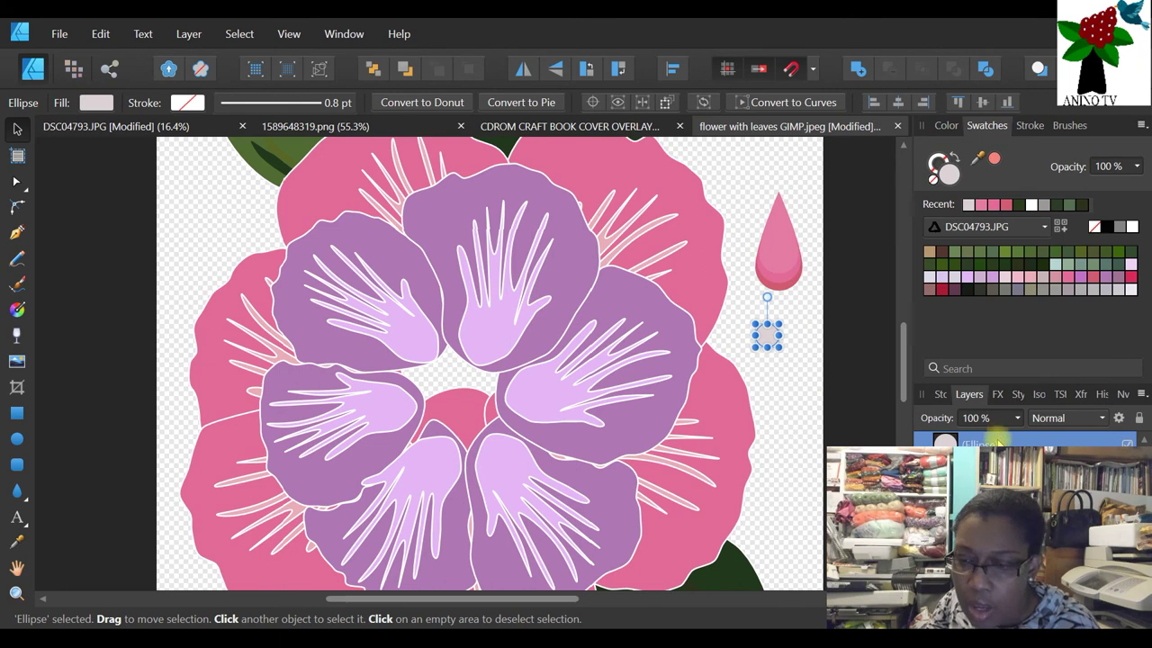
- Duplicate the ellipse, fill the copy white, and shrink it slightly
right_click(999, 440)
left_click(1012, 180)
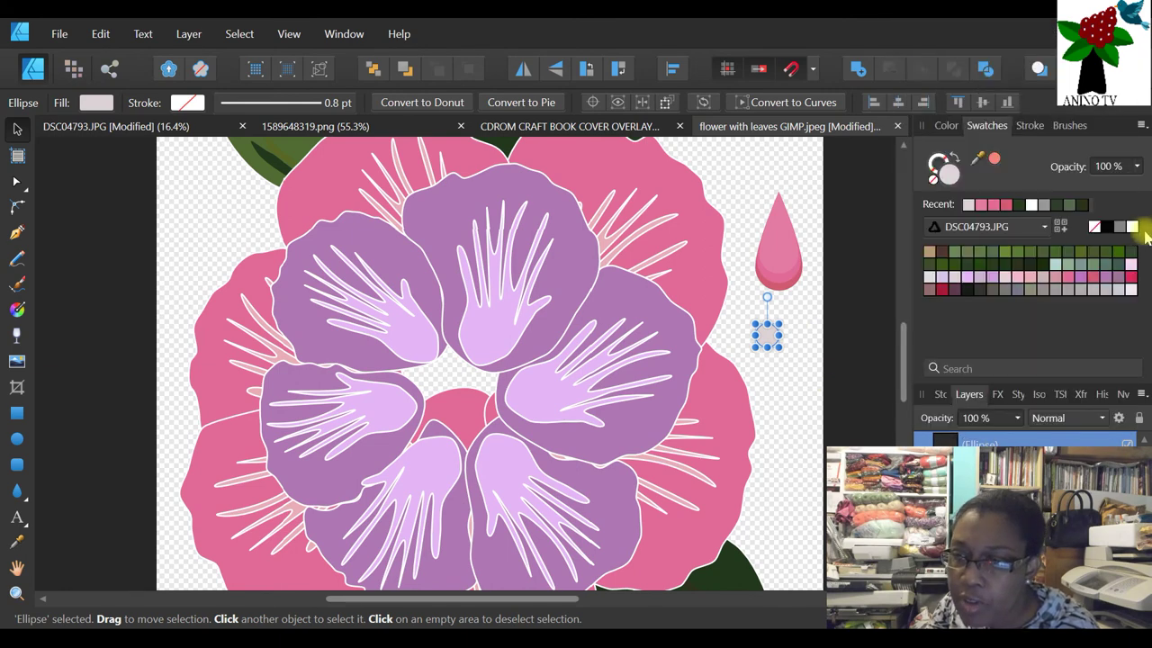
left_click(1132, 226)
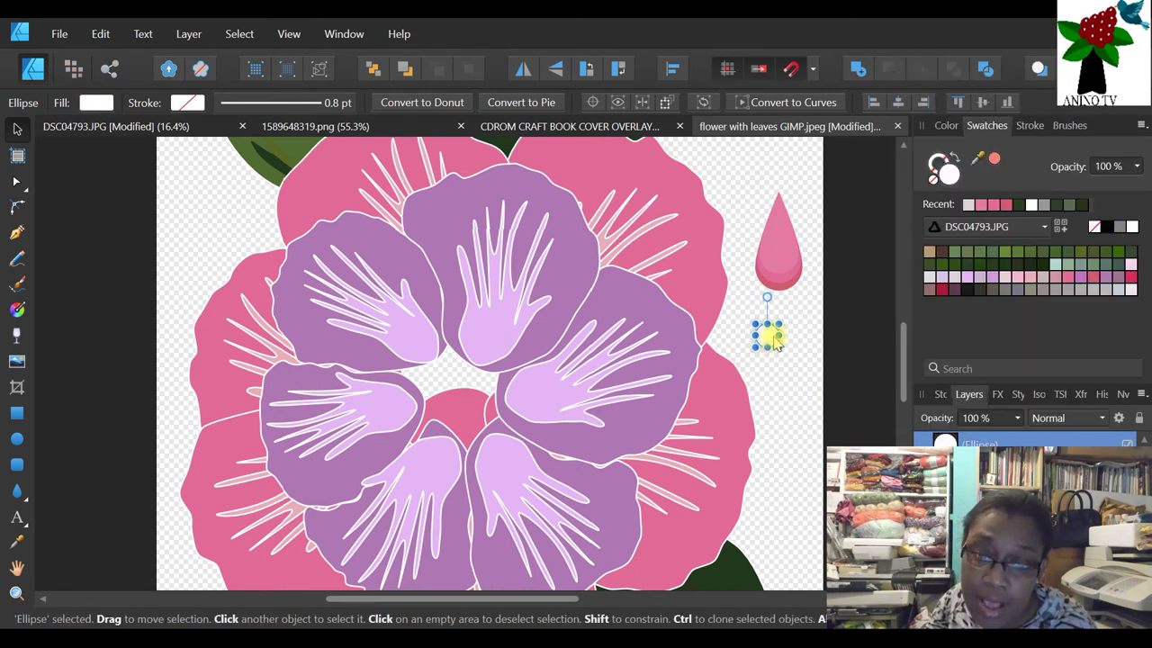
left_click_drag(783, 341, 794, 343)
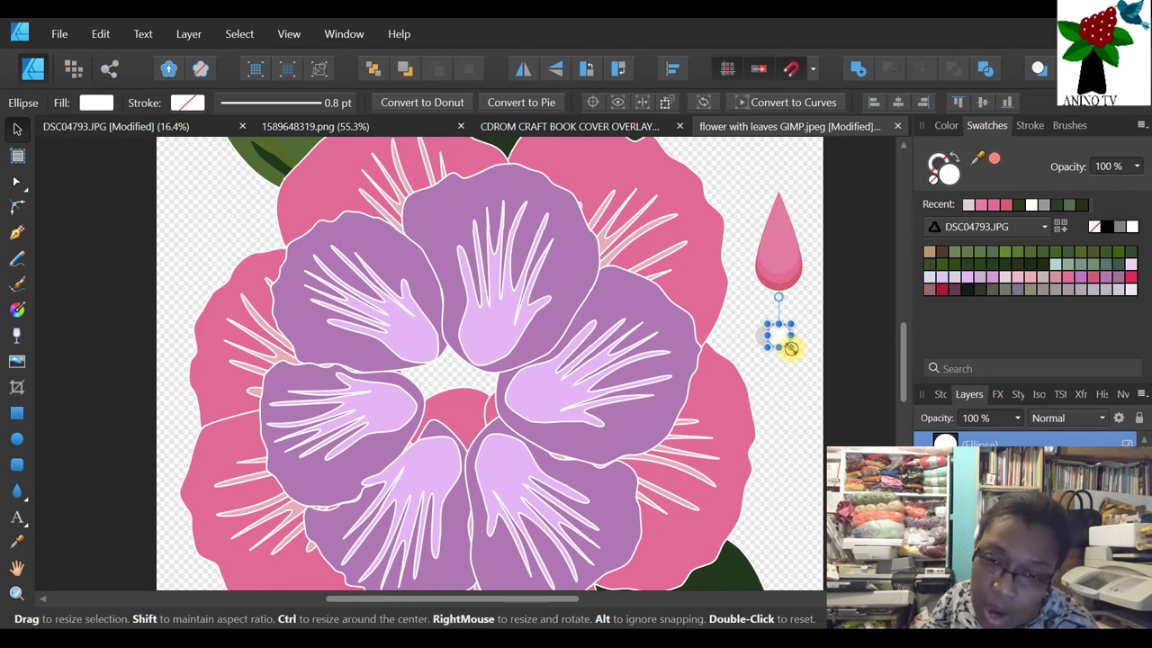
left_click_drag(789, 349, 785, 341)
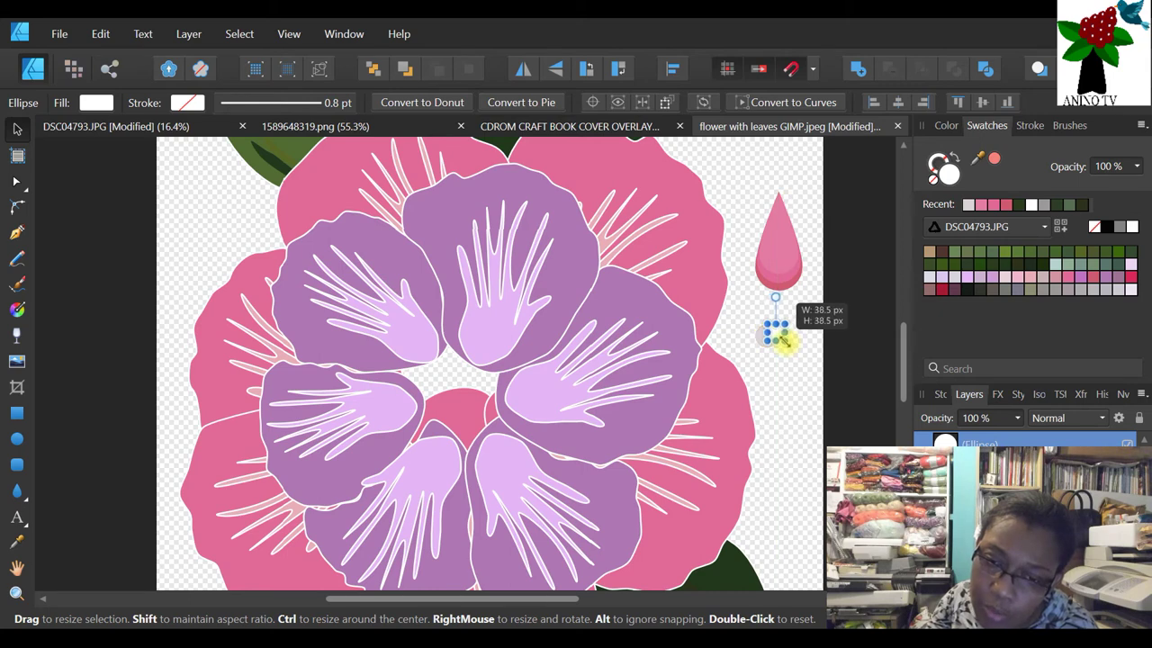
left_click_drag(784, 341, 785, 343)
left_click(807, 309)
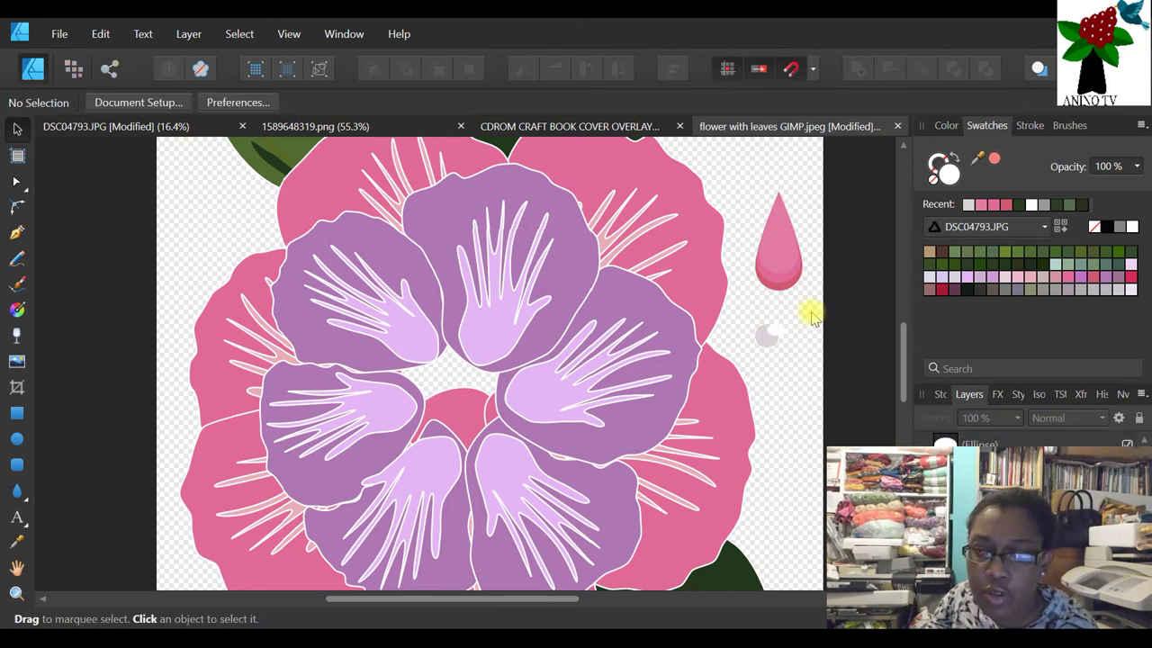
- Marquee-select both highlight ellipses and move them onto the pink droplet
left_click_drag(811, 303, 750, 376)
left_click_drag(769, 335, 786, 234)
left_click(16, 592)
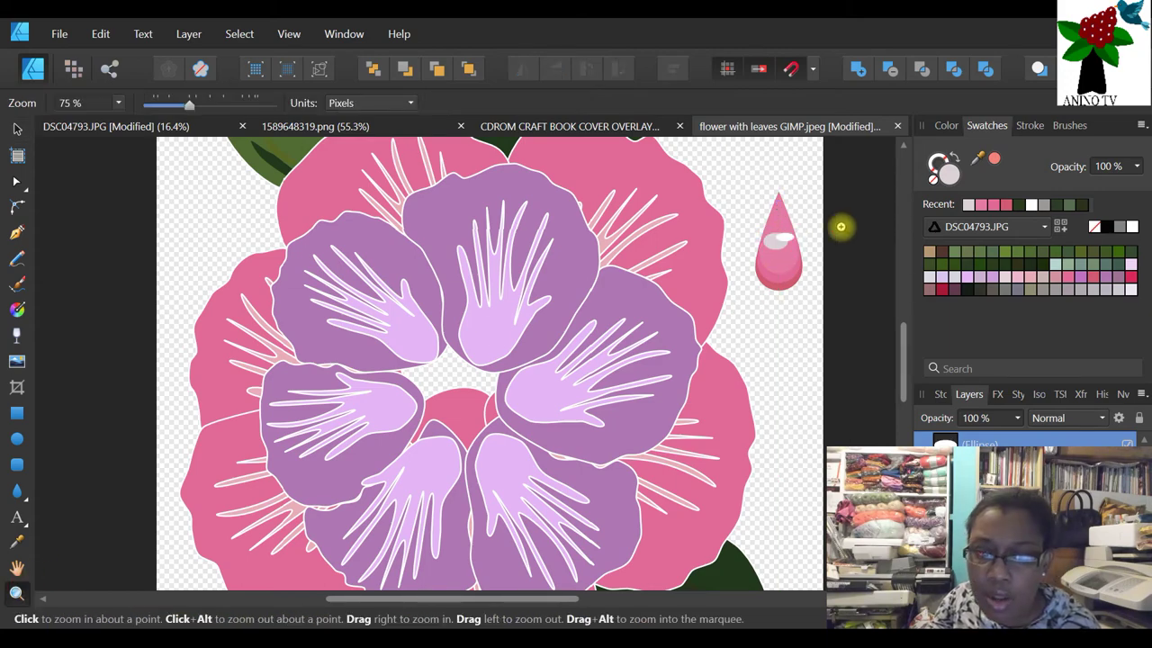
- Zoom in on the droplet and shrink both highlight ellipses narrower, moving them higher
left_click(840, 227)
left_click(838, 226)
left_click(698, 236)
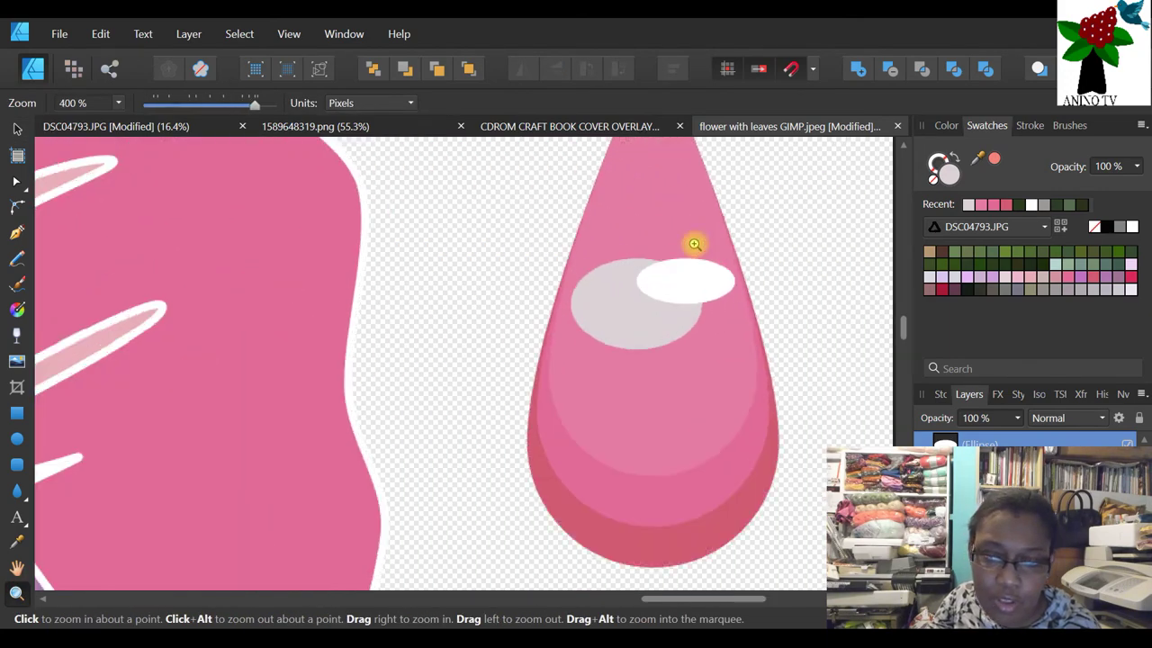
left_click(16, 130)
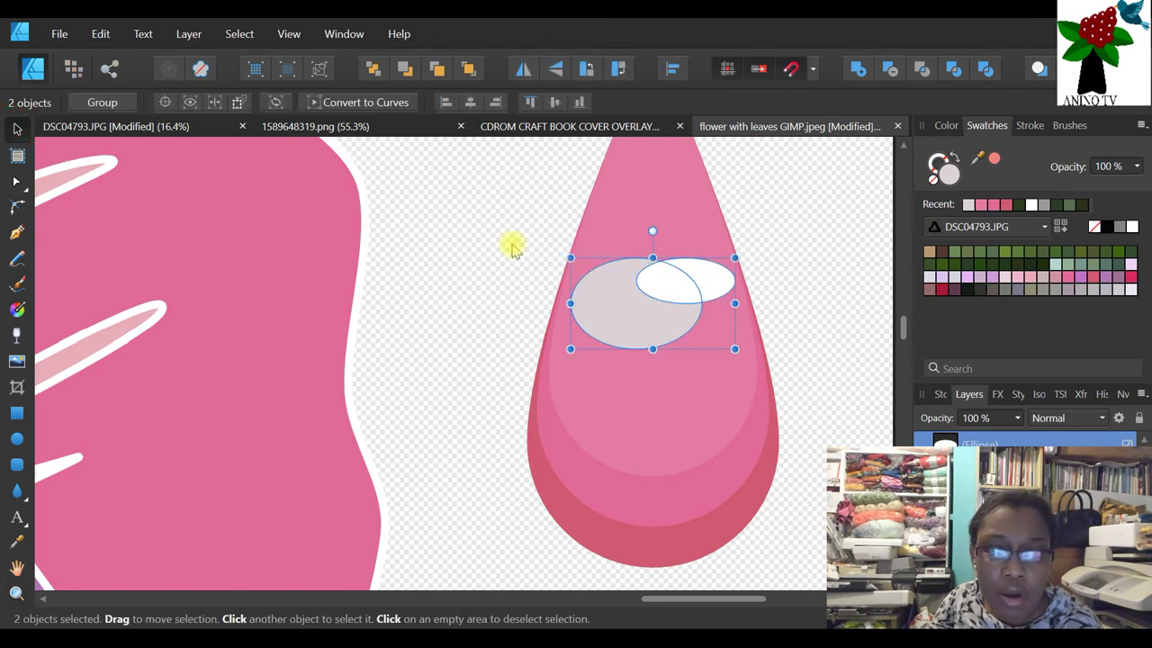
left_click_drag(733, 255, 694, 267)
scroll(720, 319, "up", 3)
left_click_drag(629, 394, 630, 270)
- Fill the larger highlight ellipse with light grey
left_click(758, 252)
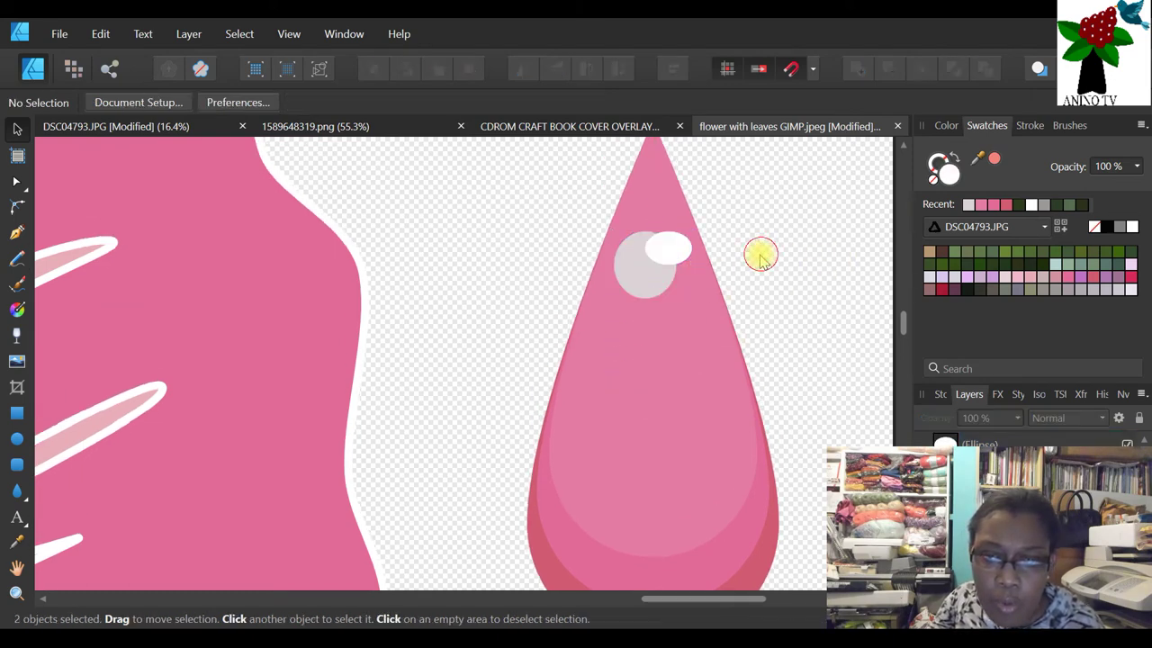
left_click(675, 247)
left_click(761, 278)
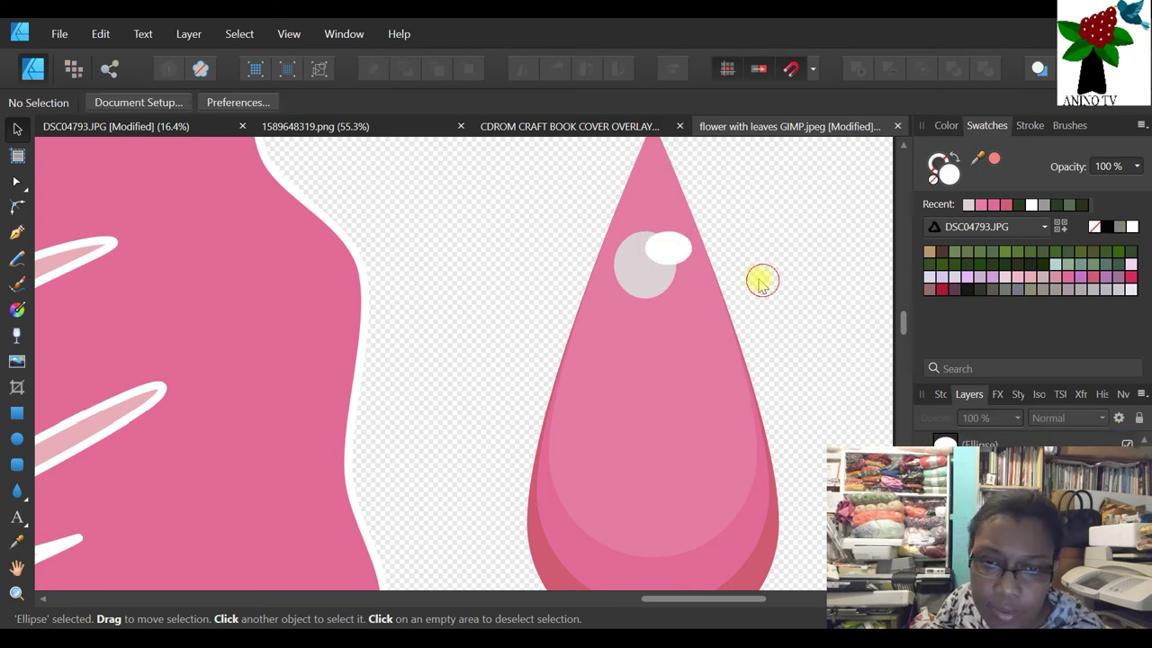
left_click(646, 272)
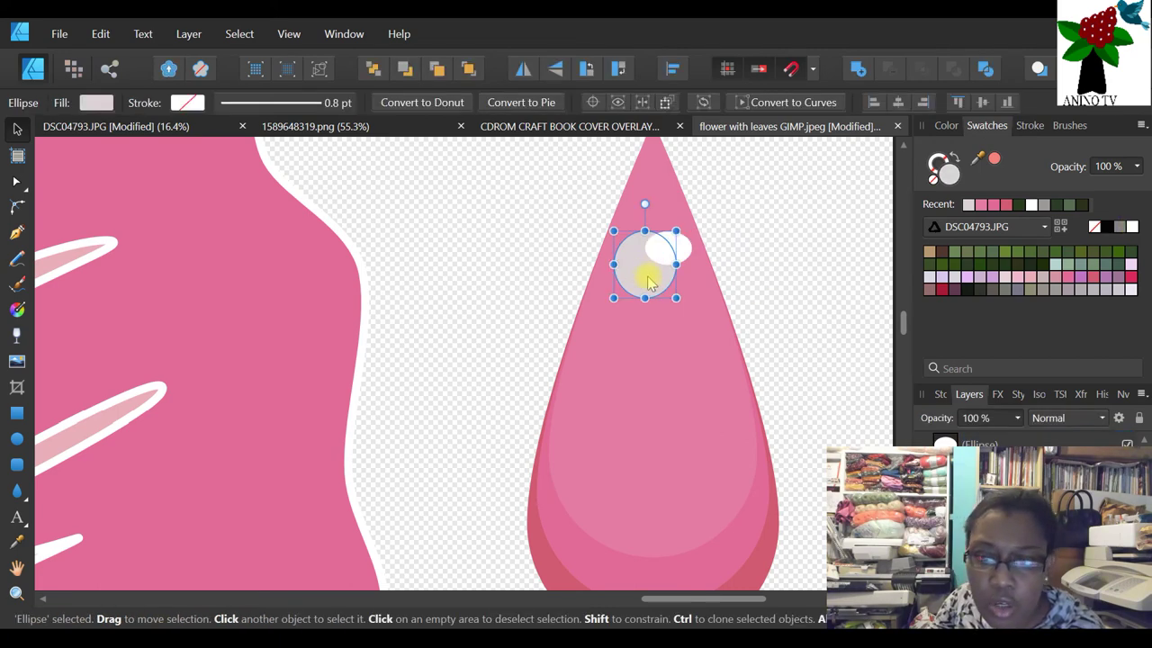
left_click(1055, 290)
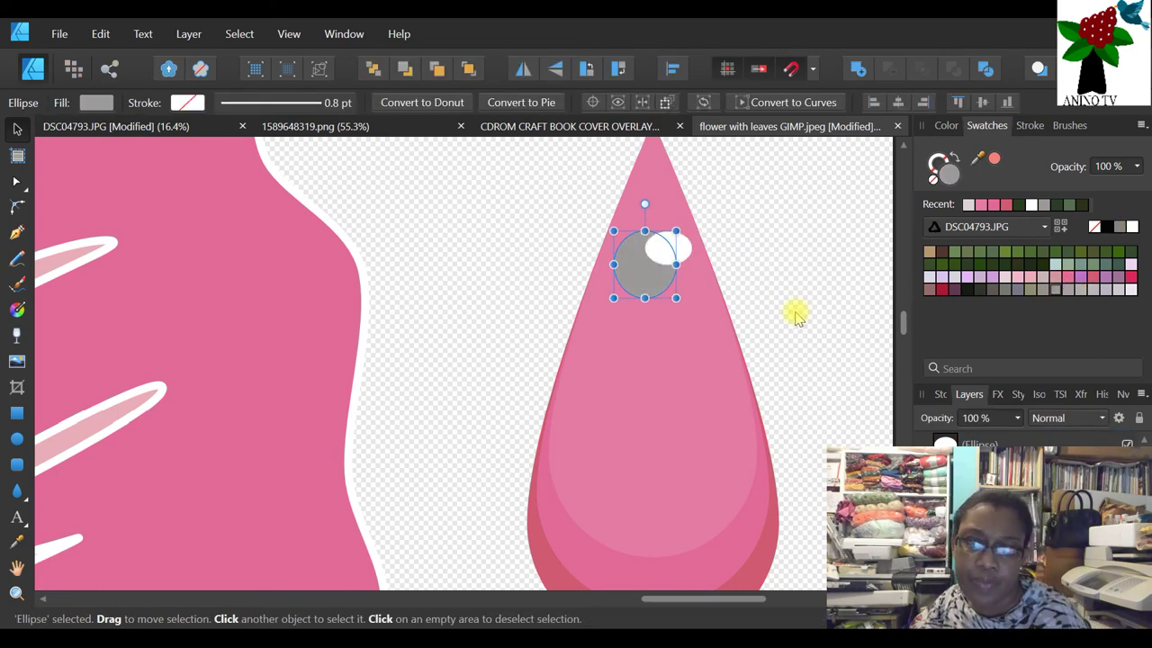
left_click(1106, 290)
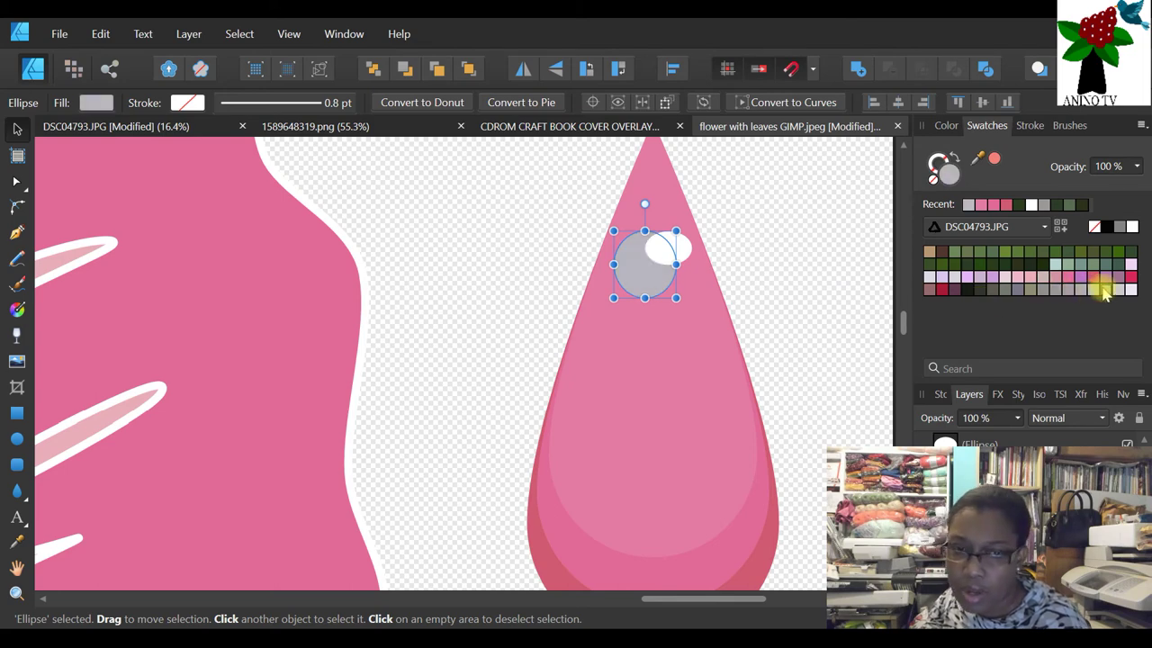
- Group the five droplet parts, then shrink the group and place it atop the upper pink petal near the leaf
left_click(810, 263)
left_click(16, 593)
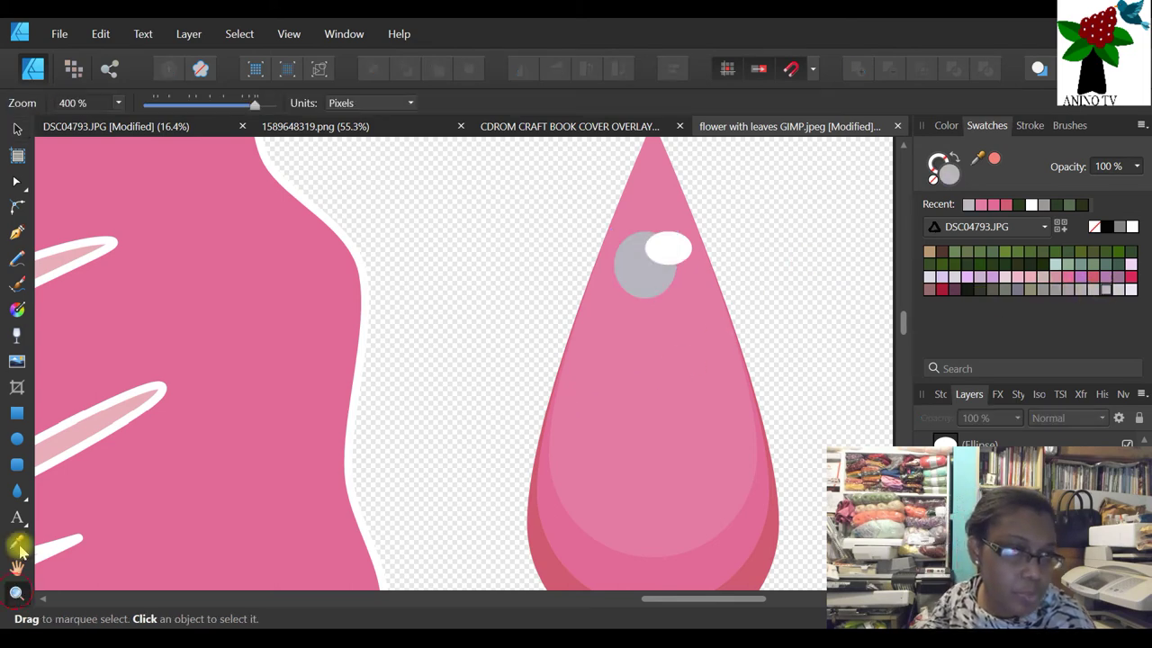
left_click(174, 107)
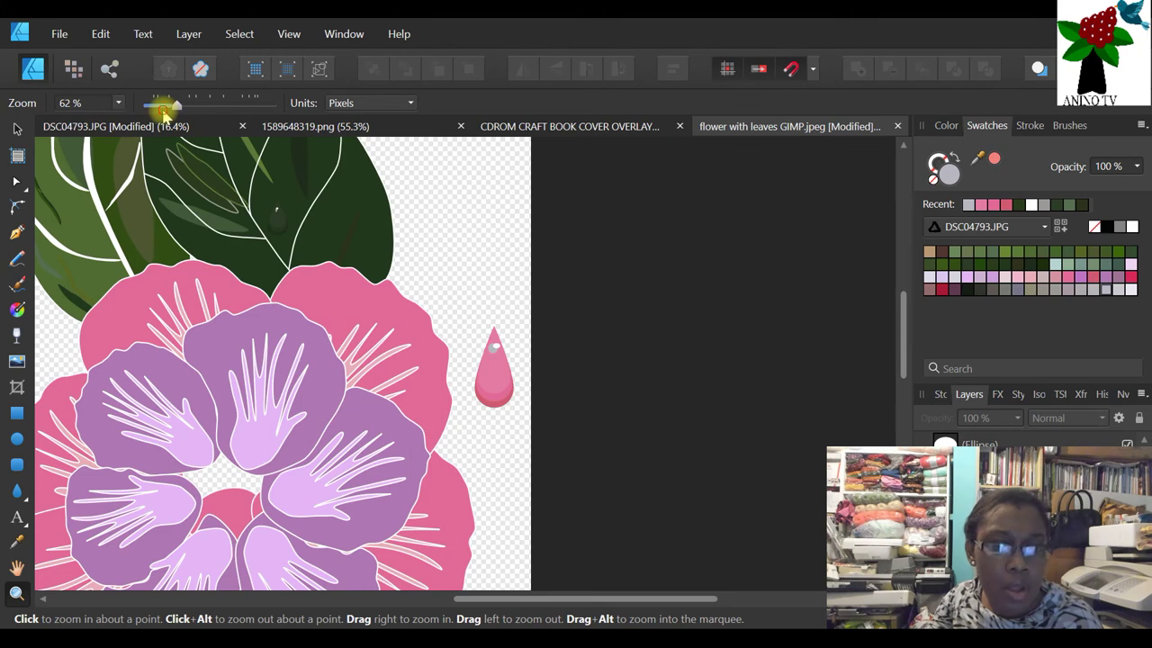
left_click(396, 424)
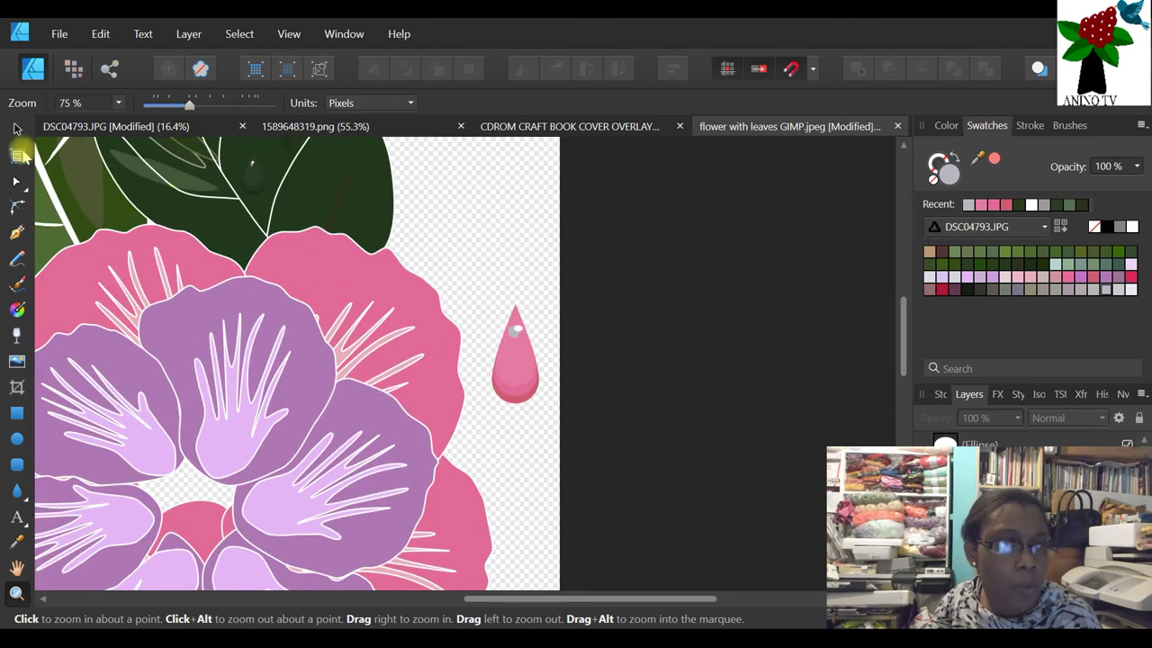
left_click(16, 128)
left_click_drag(602, 222, 445, 469)
left_click(107, 102)
left_click_drag(527, 376, 437, 348)
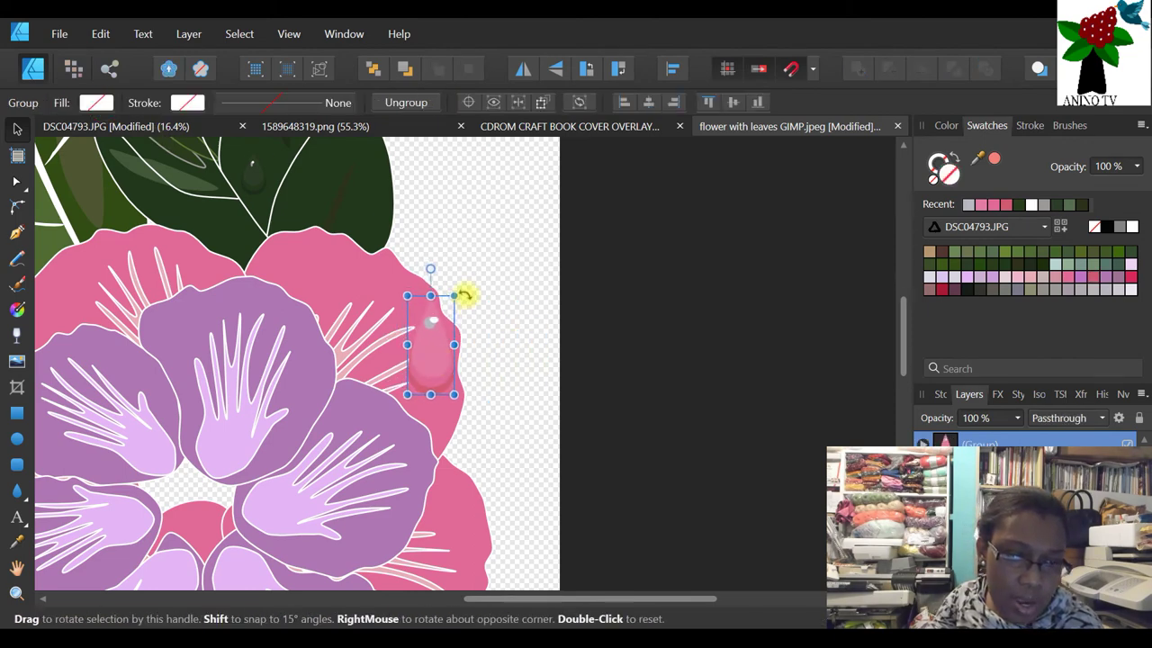
left_click_drag(456, 294, 432, 341)
left_click_drag(422, 385, 325, 285)
left_click(471, 284)
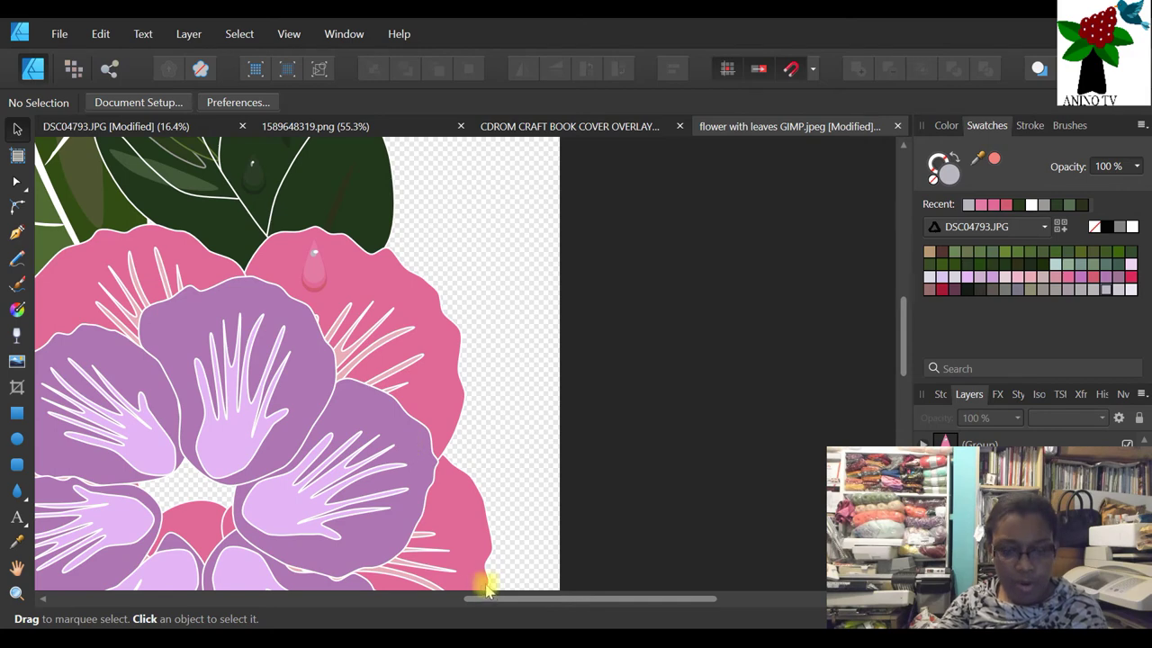
left_click_drag(488, 597, 345, 599)
- Recolour the droplet's tear body, sampling the petal pink and deepening it to H 339, S 55, L 57
left_click(601, 285)
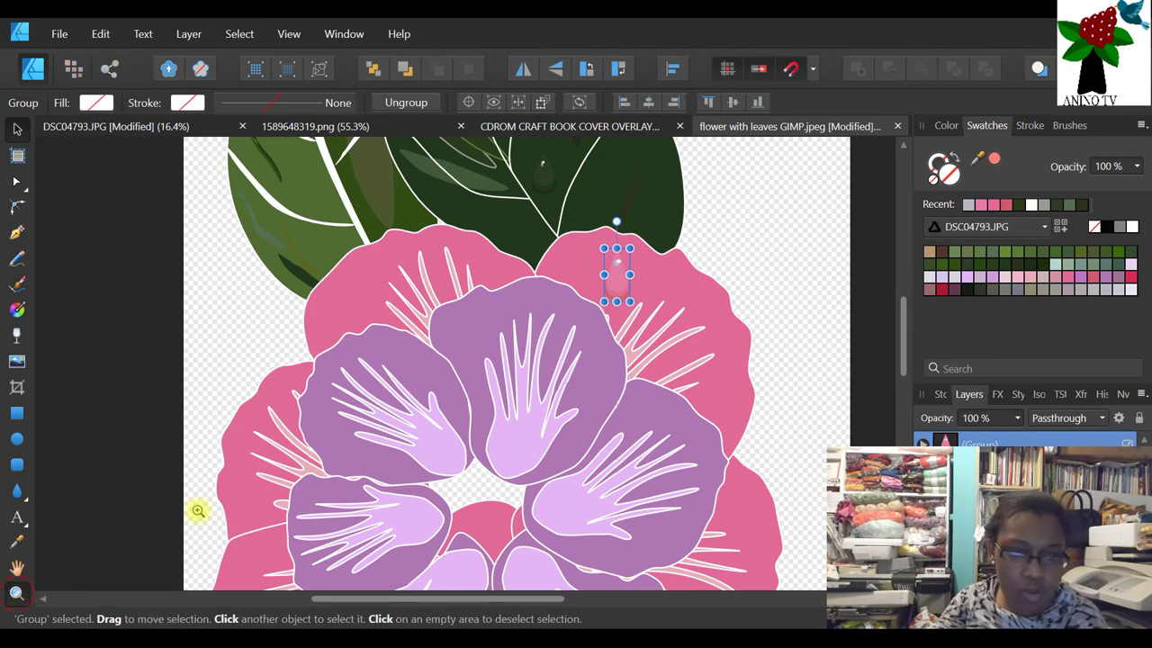
left_click(16, 593)
left_click(620, 277)
left_click(619, 275)
left_click(617, 273)
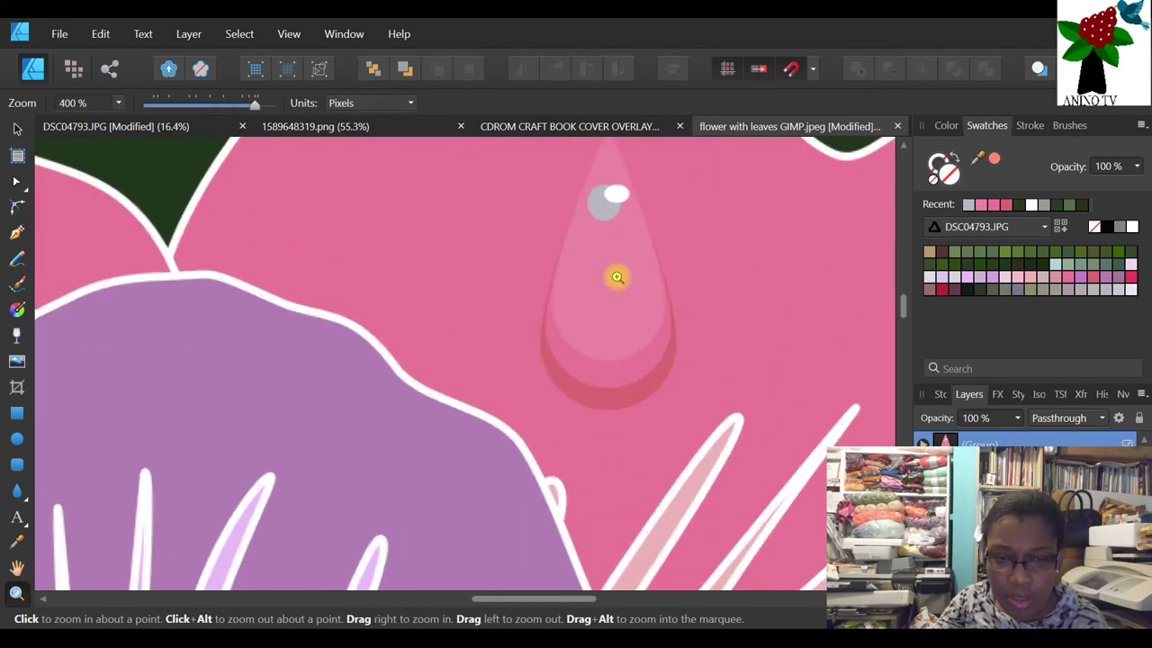
left_click(617, 275)
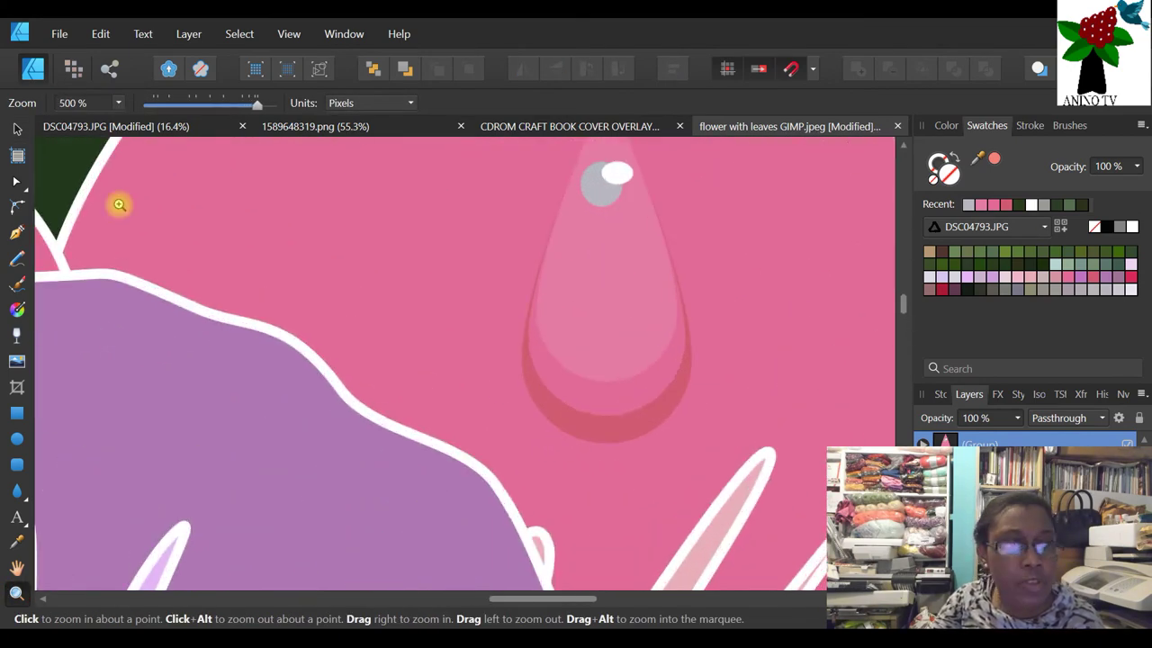
left_click(15, 132)
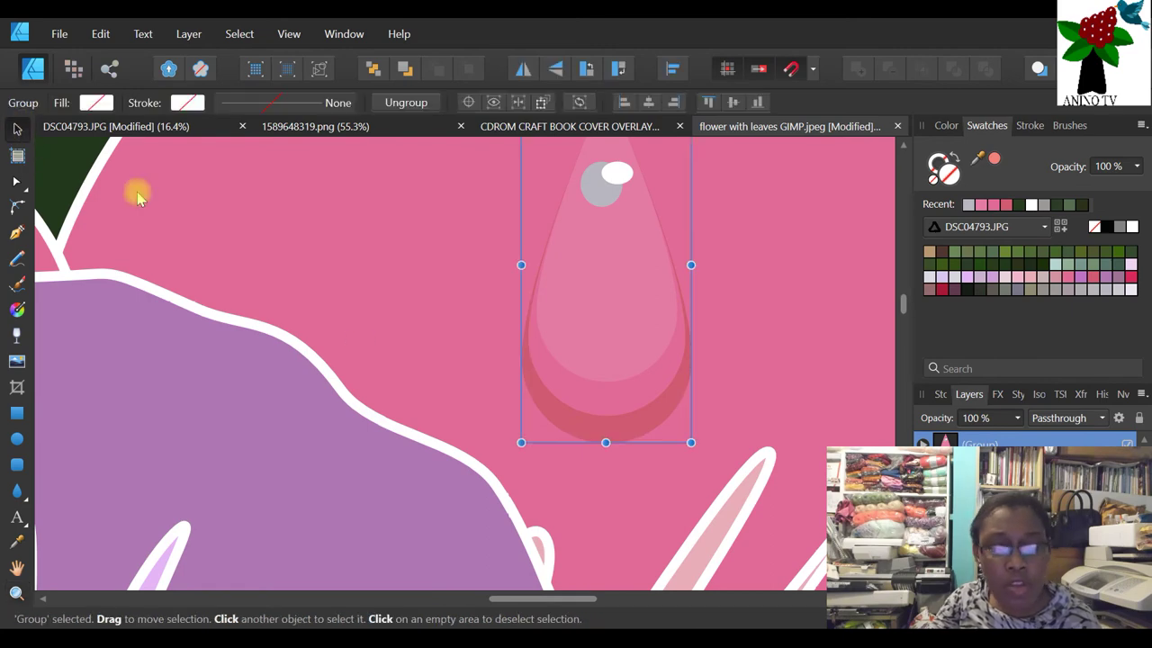
double_click(557, 419)
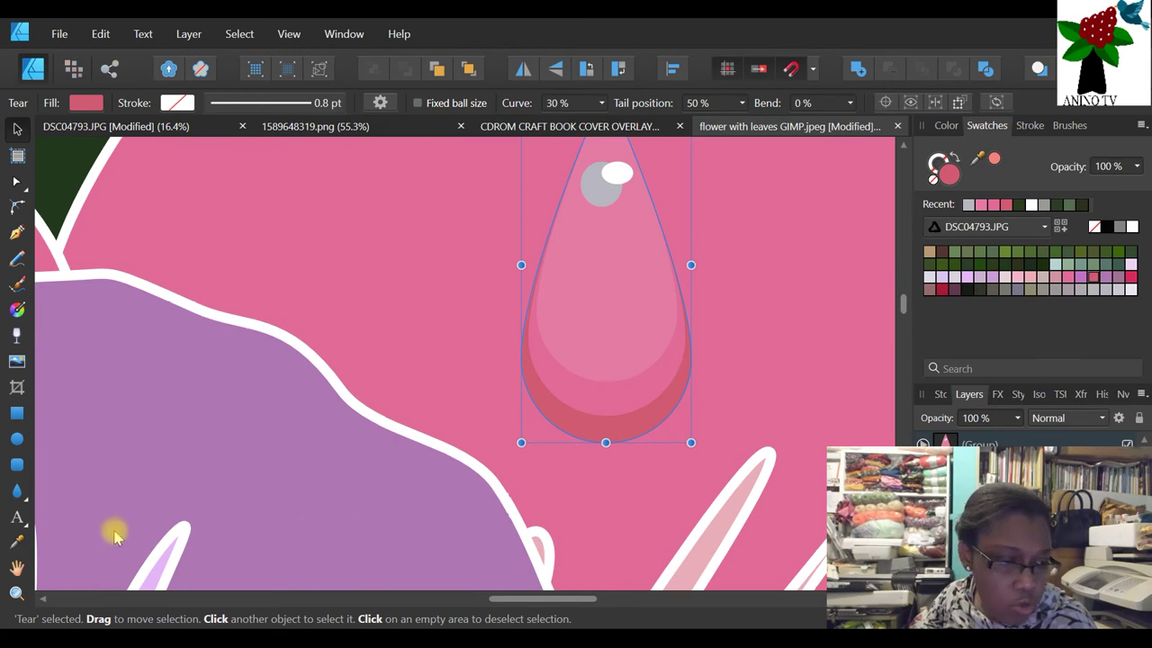
left_click(17, 539)
left_click(655, 418)
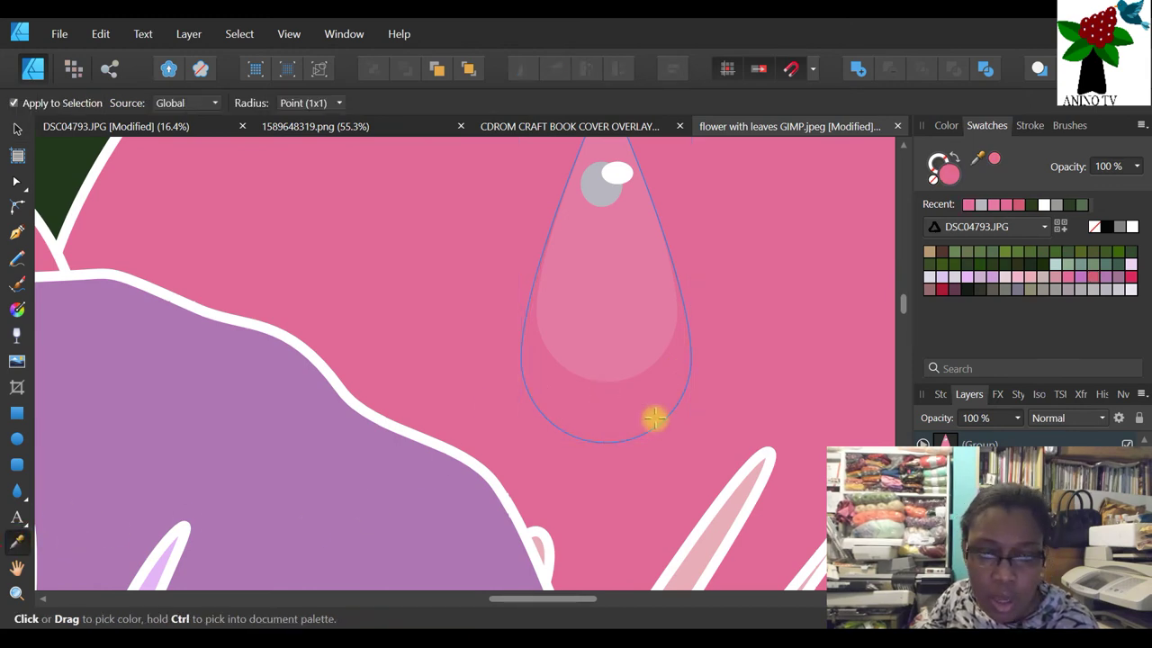
left_click(946, 125)
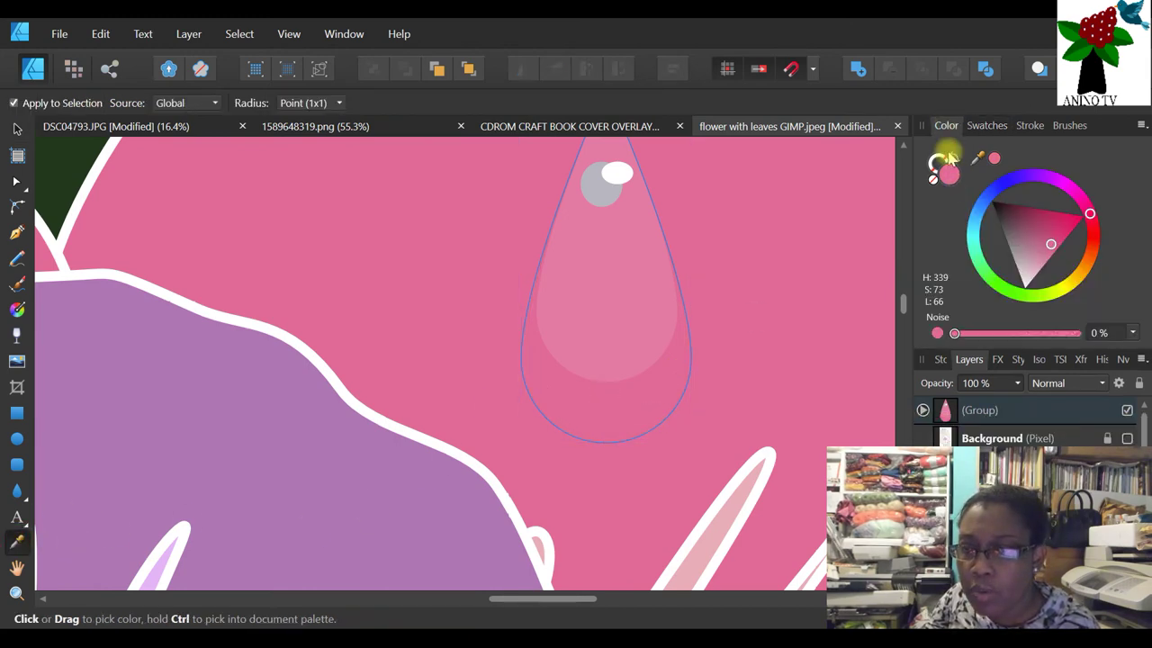
left_click(1048, 243)
left_click_drag(1049, 244, 1046, 239)
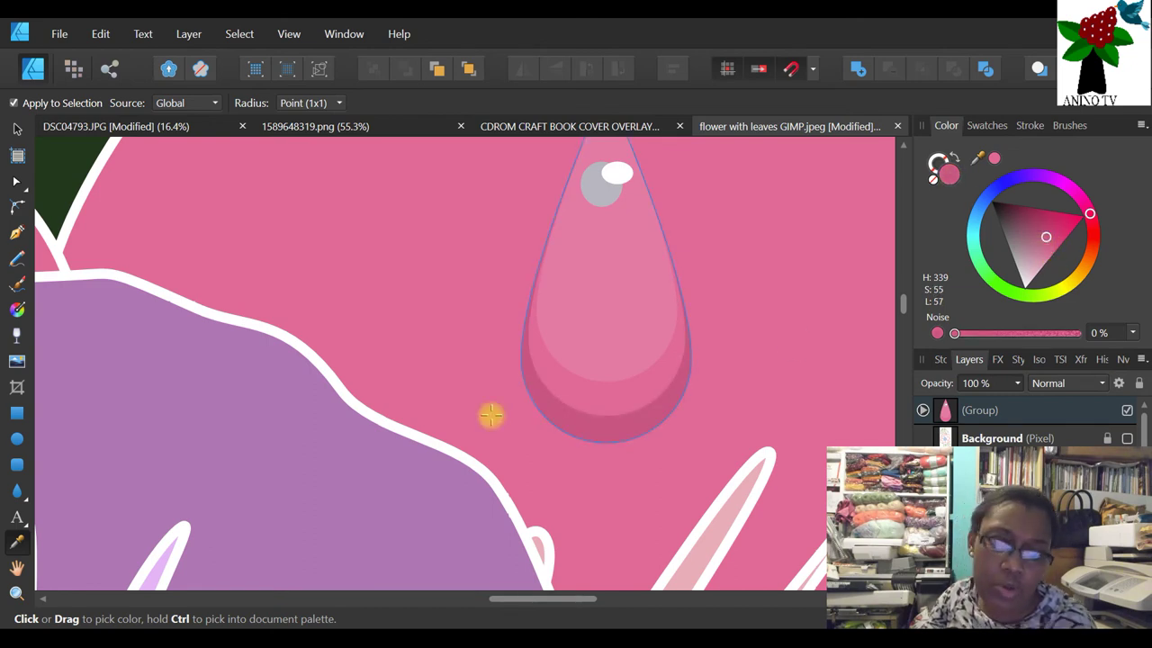
left_click(16, 593)
left_click(203, 106)
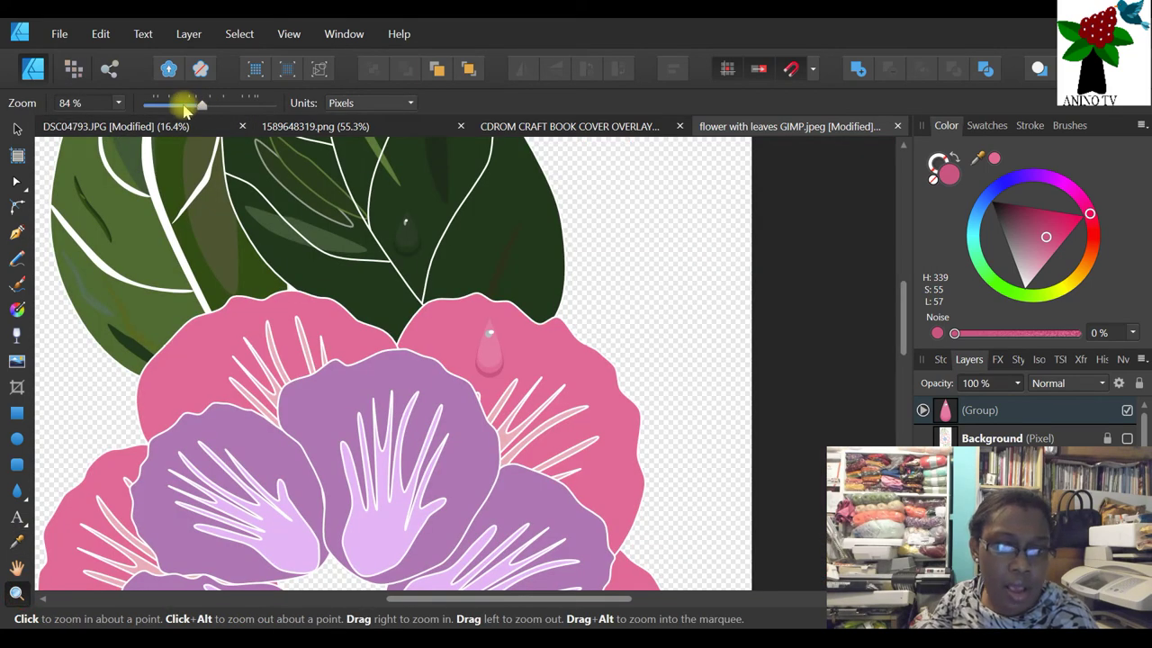
- Shrink the dewdrop group on the upper pink petal slightly
left_click(185, 106)
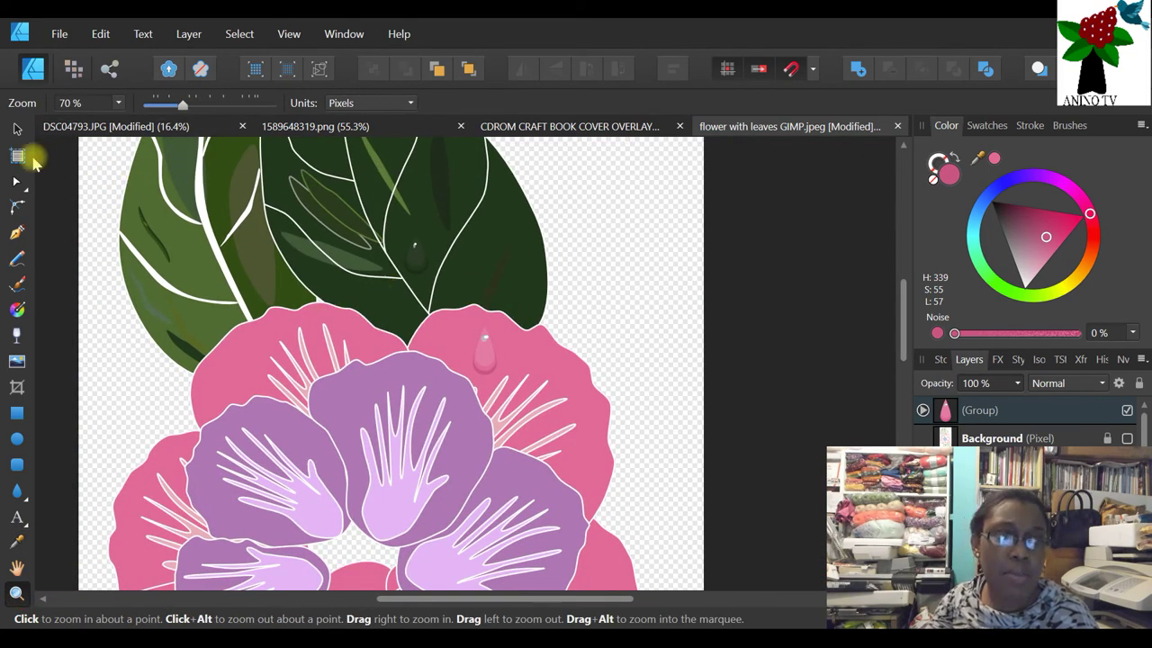
left_click(16, 129)
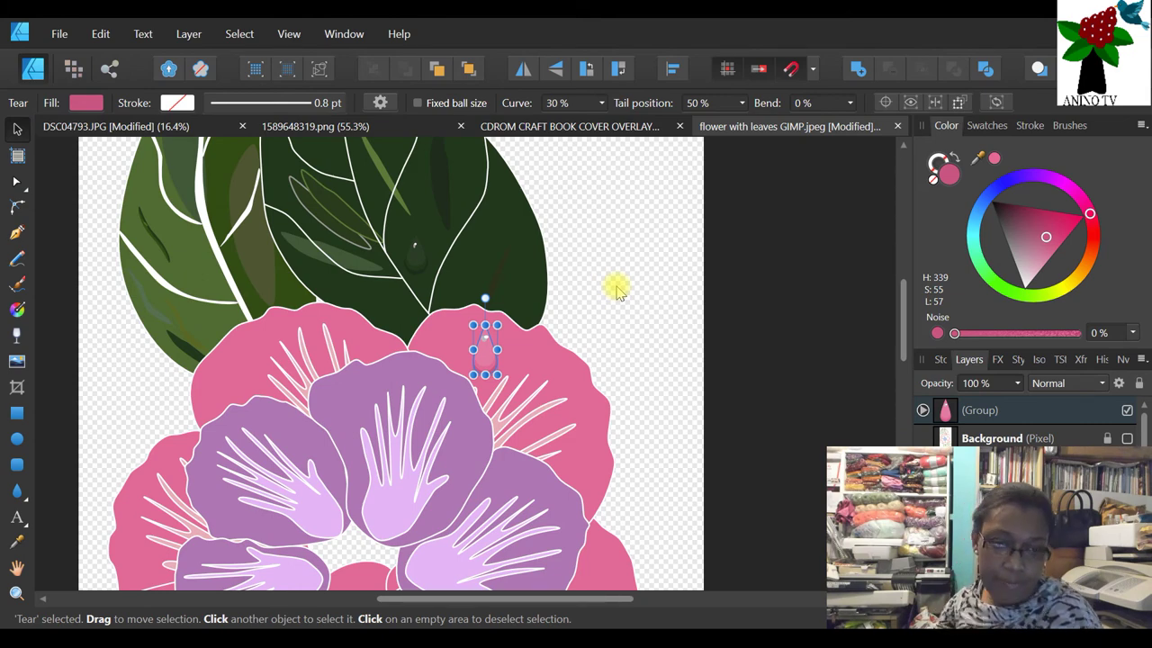
left_click(633, 311)
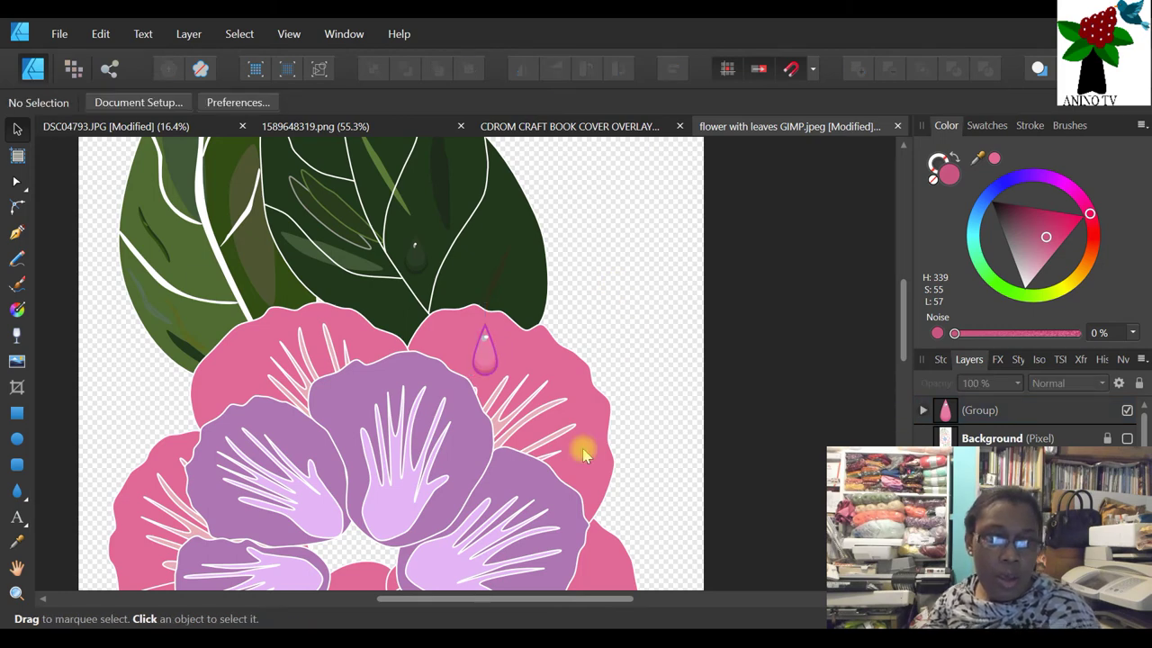
left_click(485, 350)
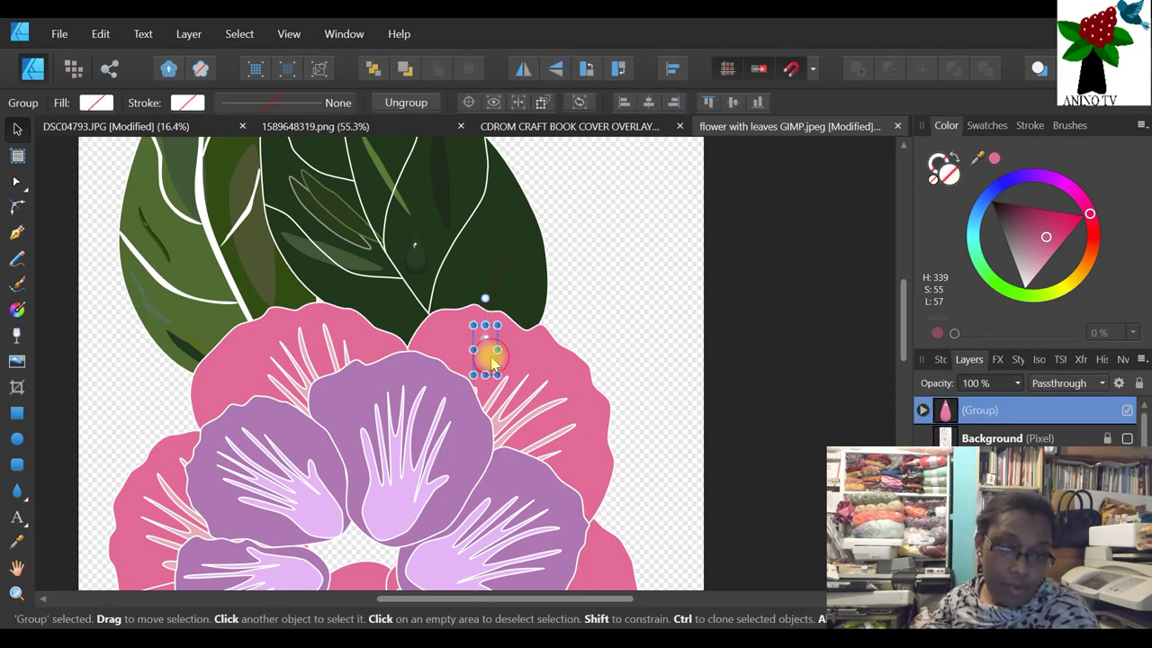
left_click(616, 338)
scroll(491, 371, "down", 1)
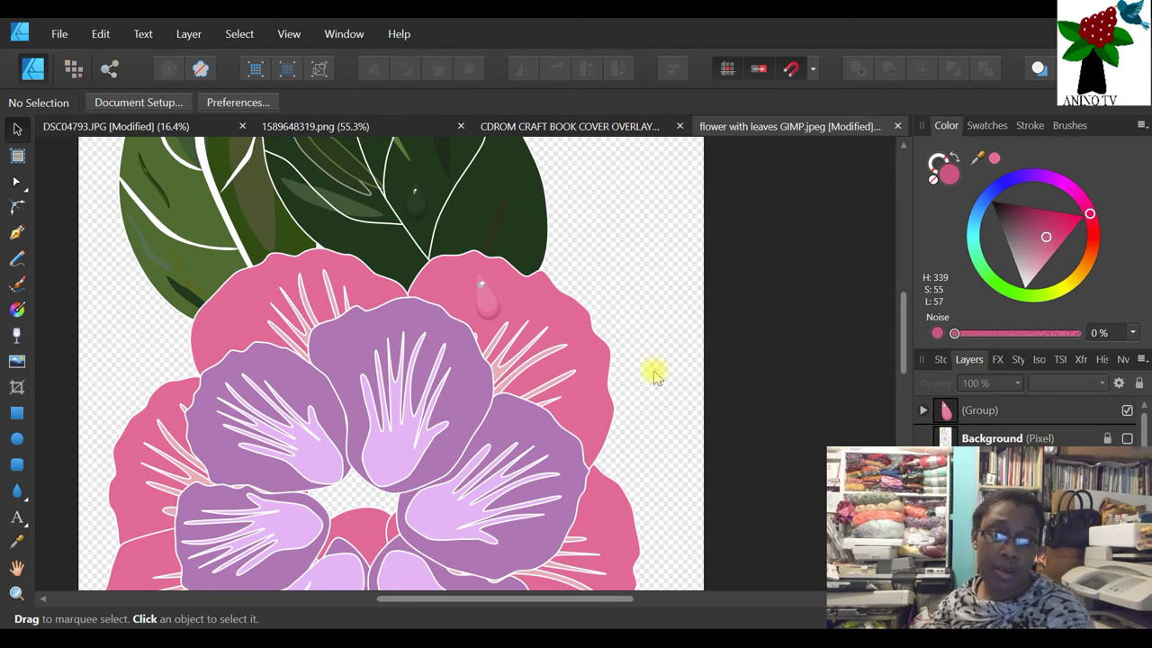
left_click(498, 321)
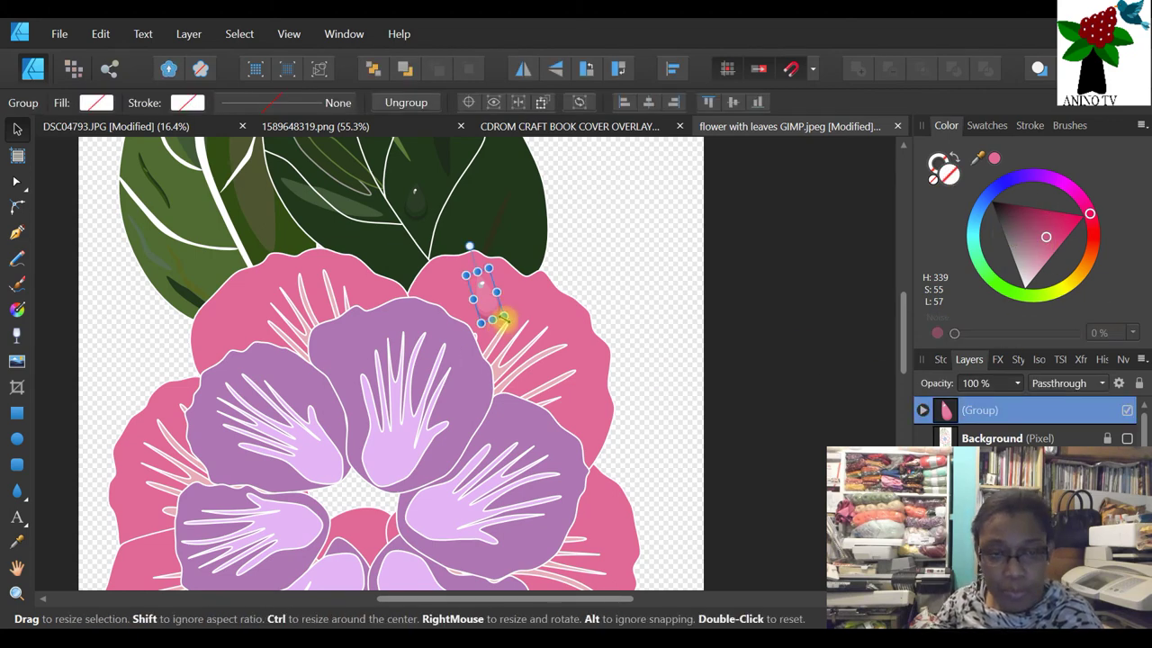
left_click_drag(502, 318, 502, 310)
left_click(528, 338)
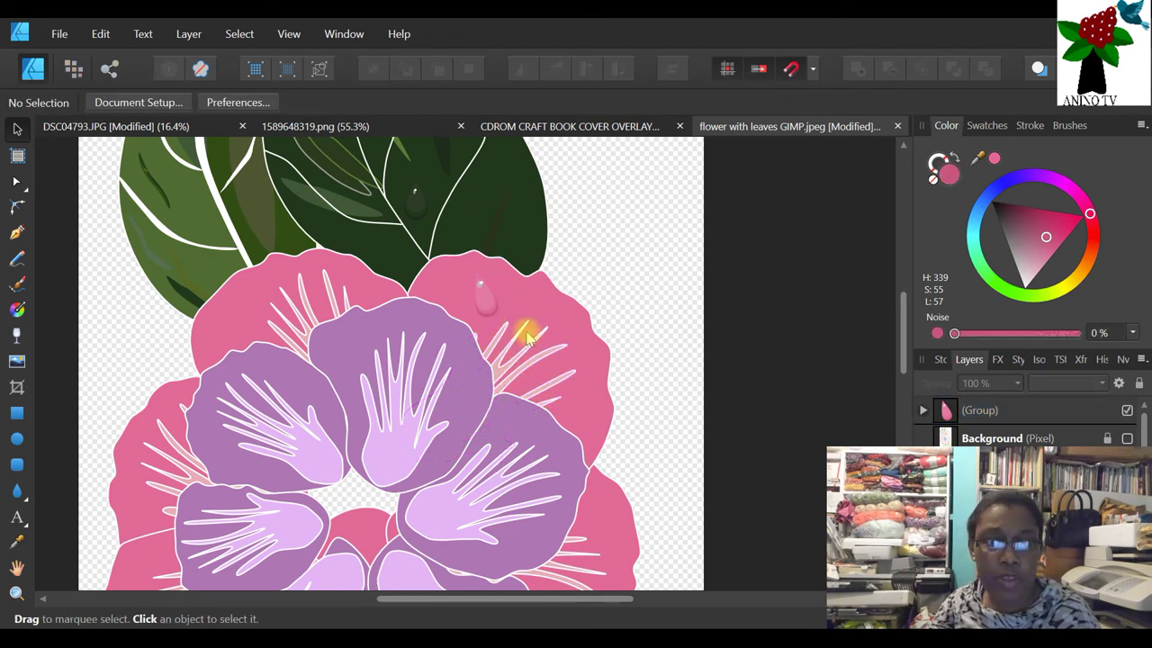
- Duplicate the dewdrop group and move the copy down-left onto the lower-left purple petal
left_click(489, 299)
scroll(452, 486, "down", 2)
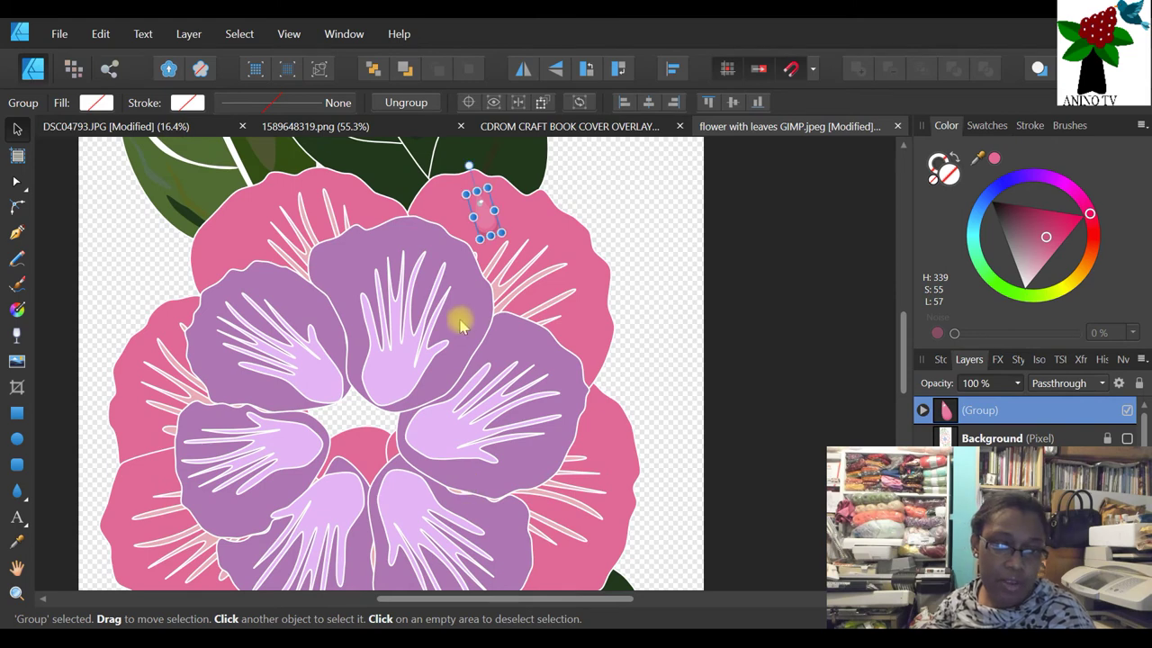
right_click(977, 406)
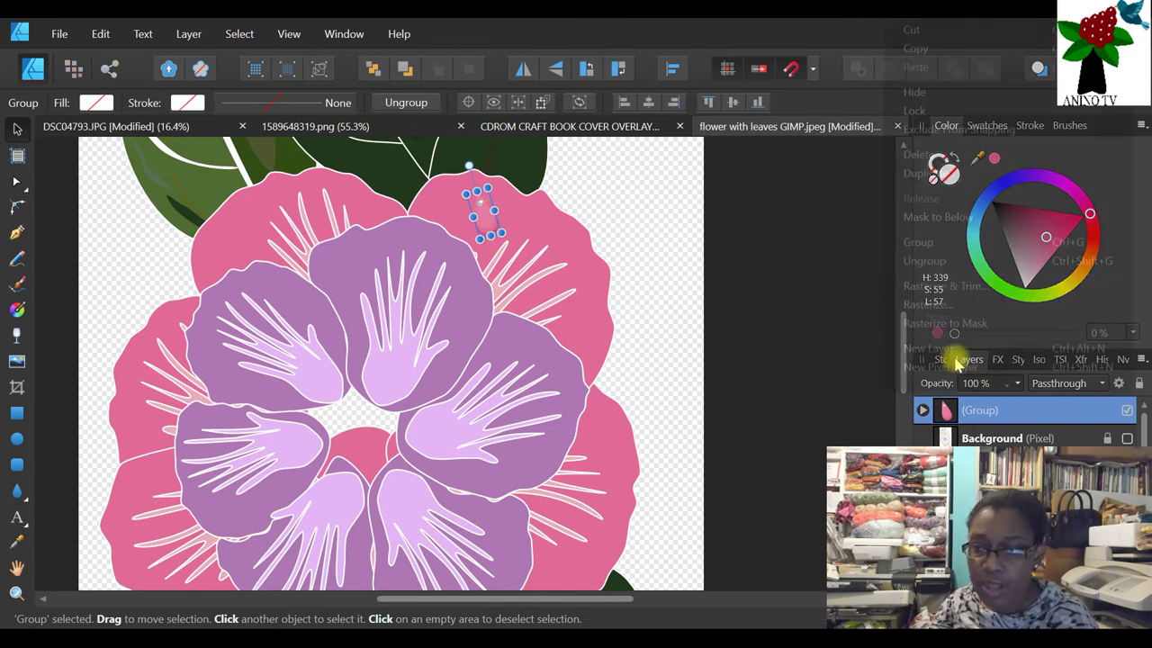
left_click(944, 186)
left_click_drag(480, 218, 217, 494)
- Shrink the upper-petal dewdrop a little further
left_click(490, 220)
left_click_drag(485, 184, 483, 195)
left_click(617, 201)
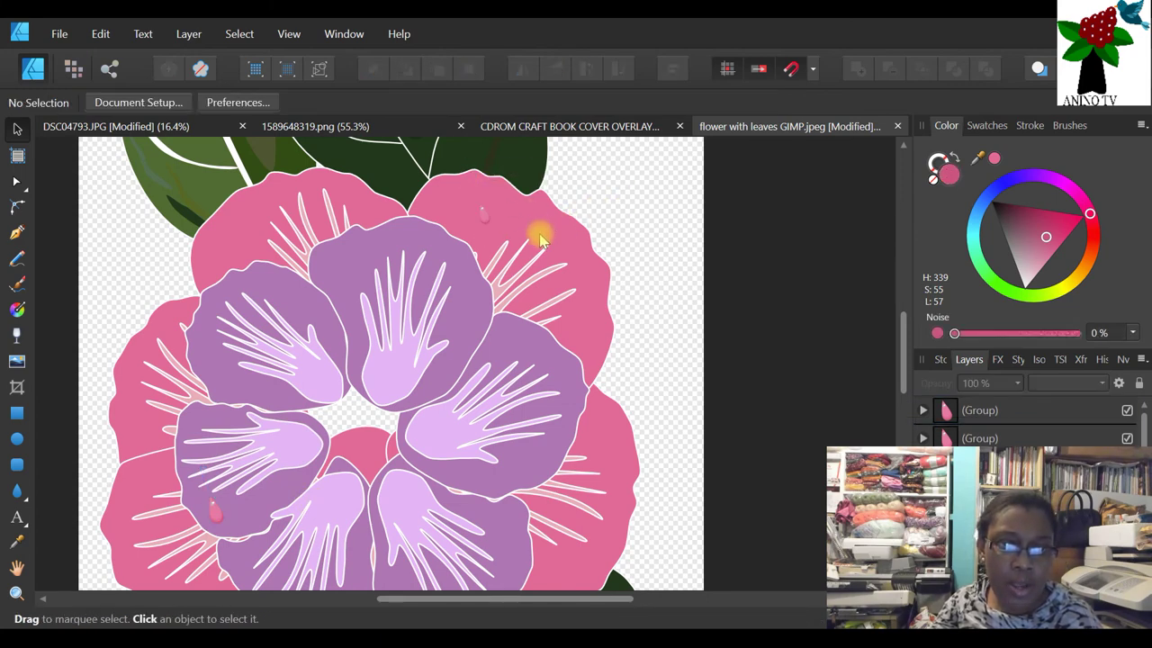
left_click(484, 209)
left_click_drag(486, 200, 485, 194)
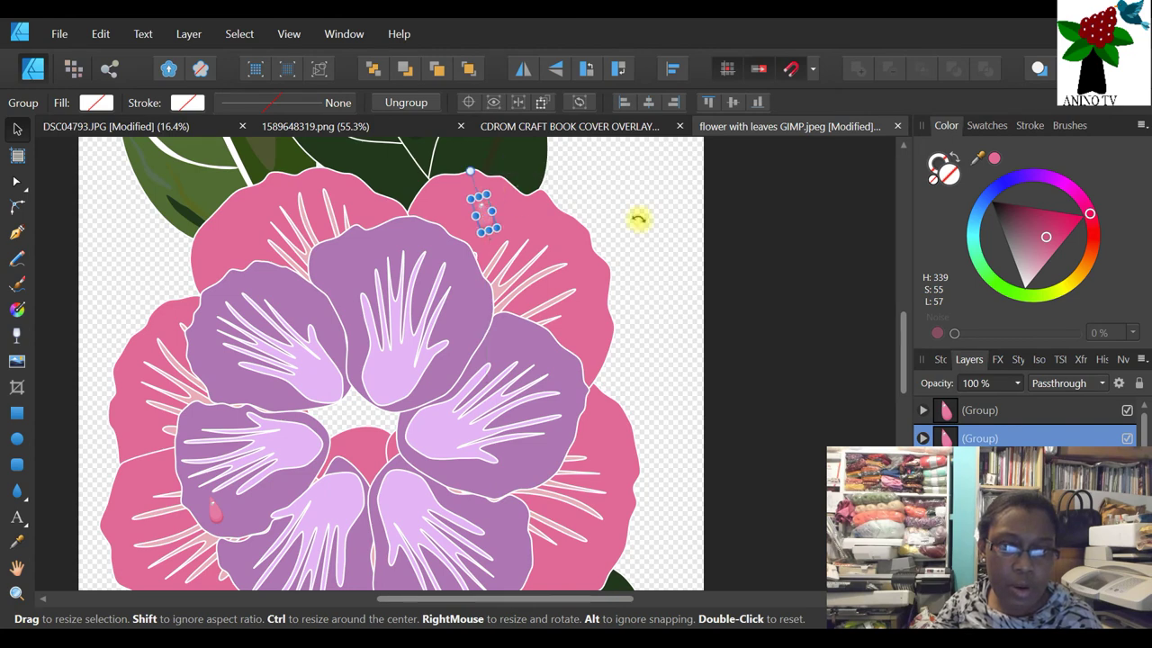
left_click(693, 262)
scroll(177, 526, "down", 1)
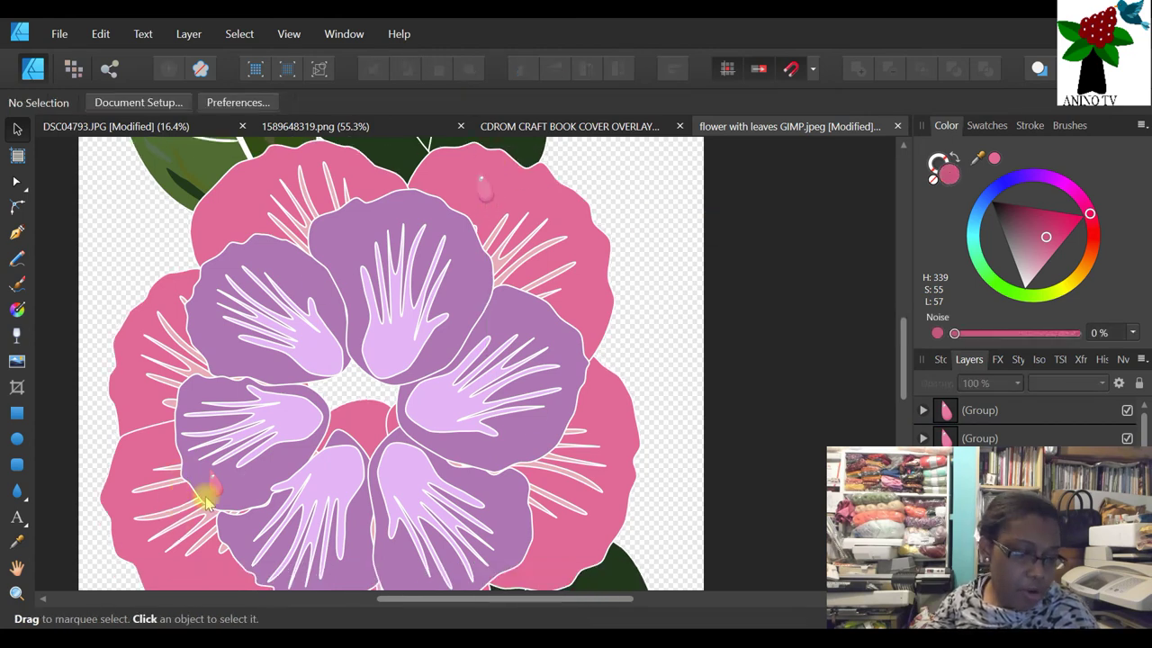
left_click(16, 593)
left_click_drag(90, 560, 355, 403)
left_click_drag(487, 245, 511, 261)
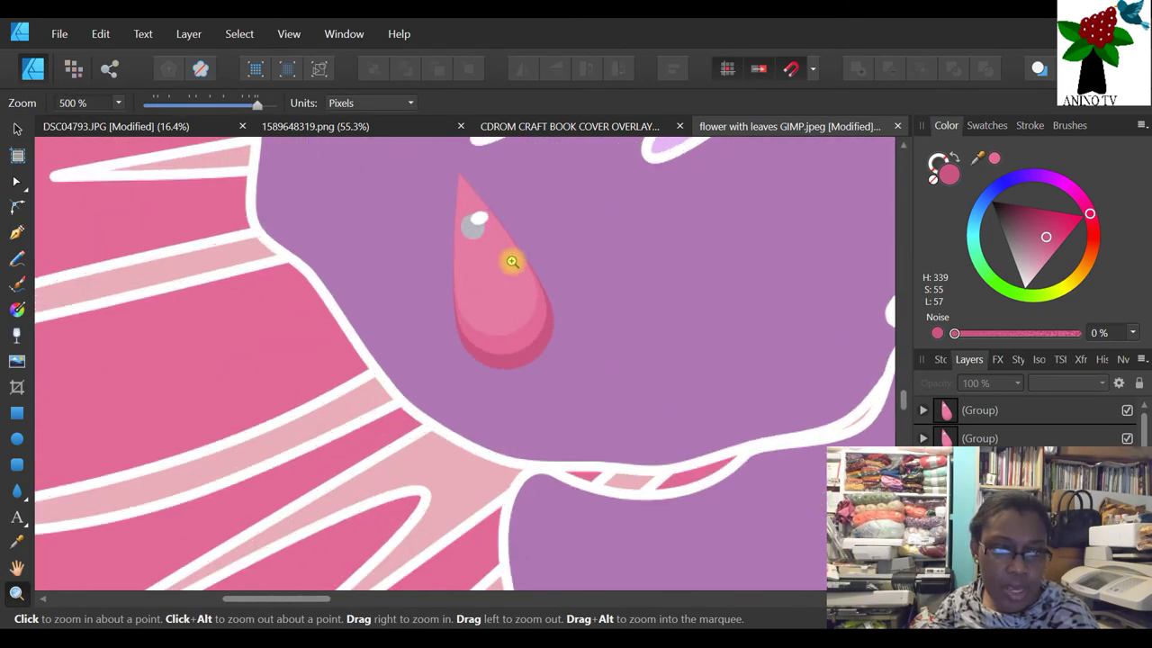
- Recolour the lower-left dewdrop's shapes with lavender swatches from the Swatches panel
left_click(15, 185)
left_click(511, 372)
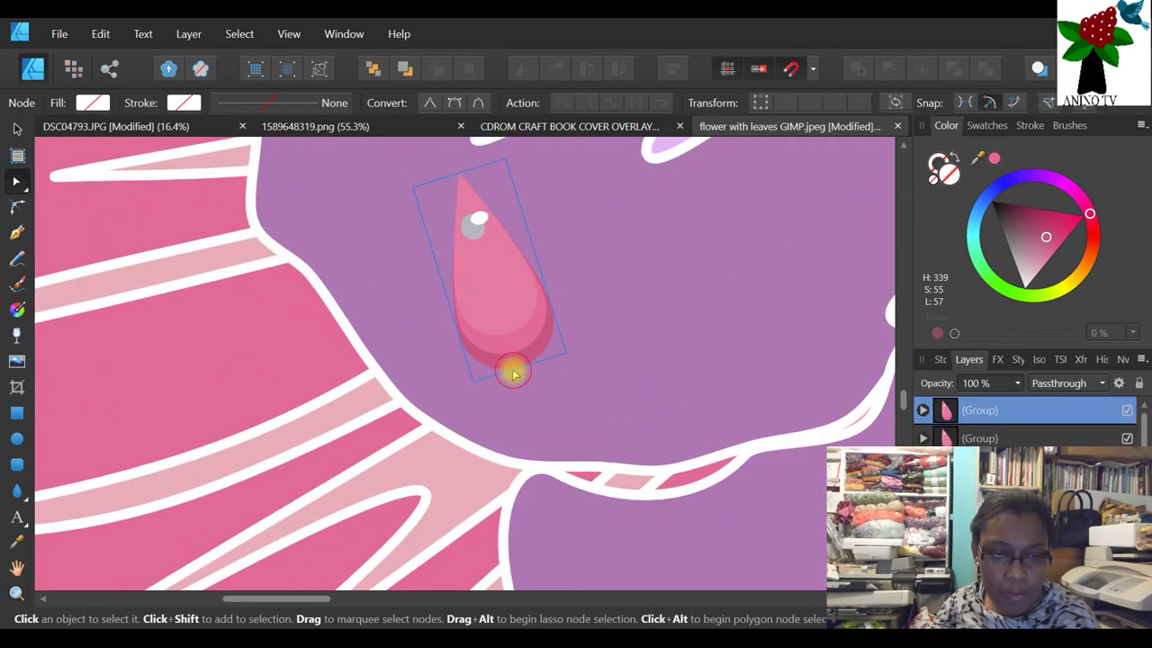
left_click(987, 125)
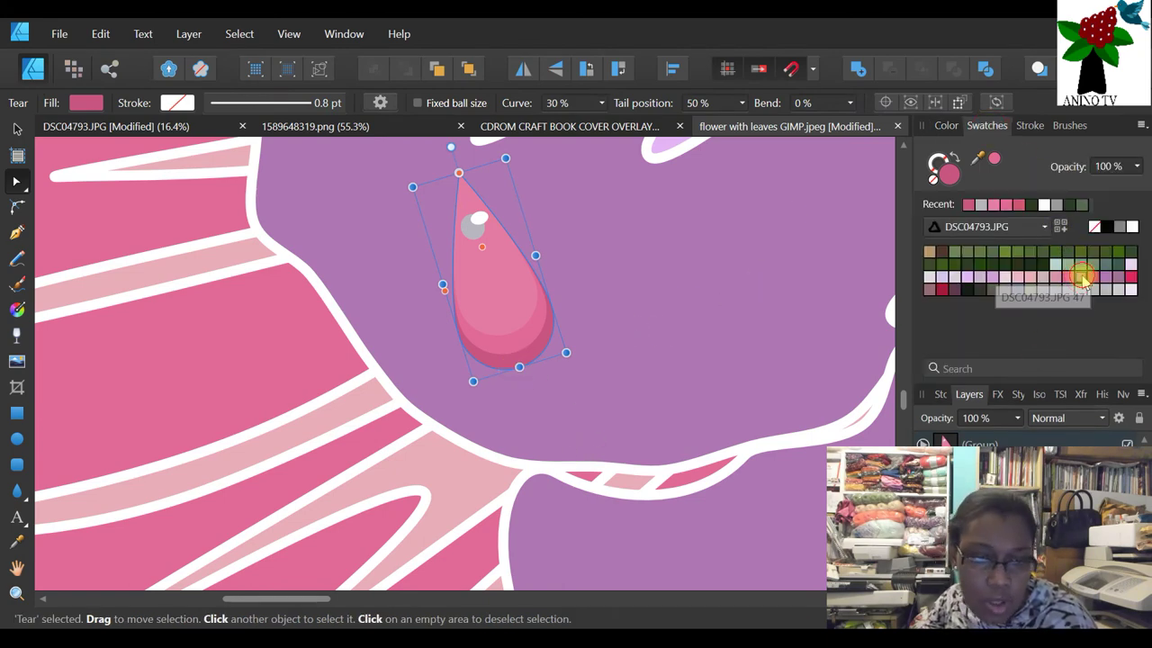
left_click(1083, 279)
left_click(658, 350)
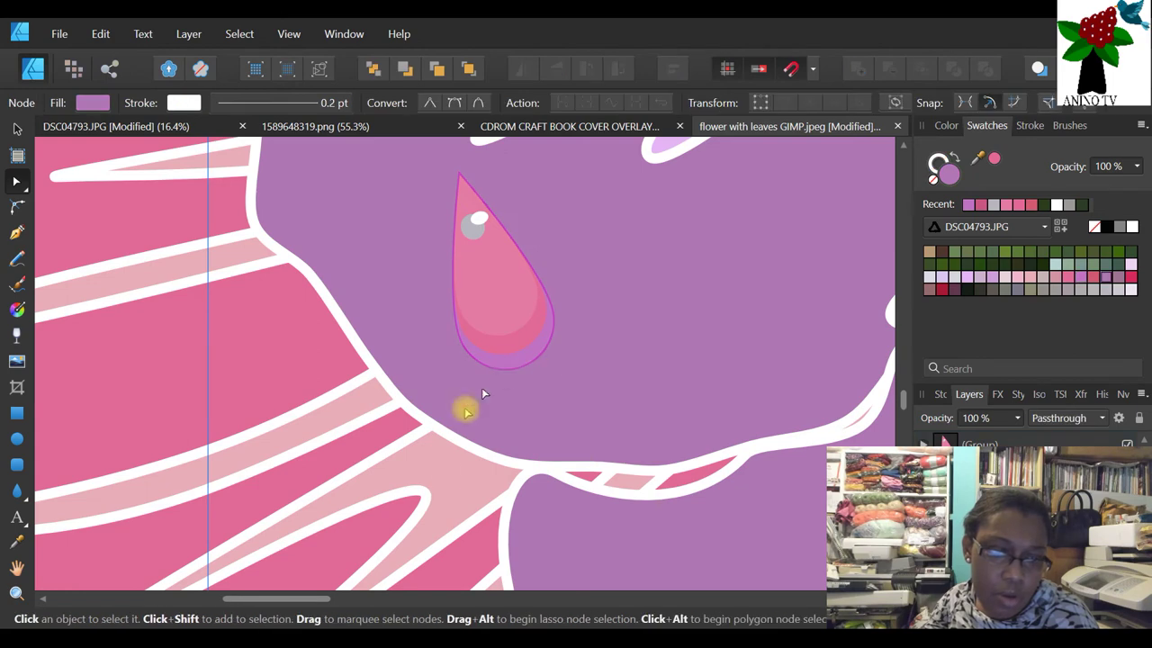
left_click(531, 363)
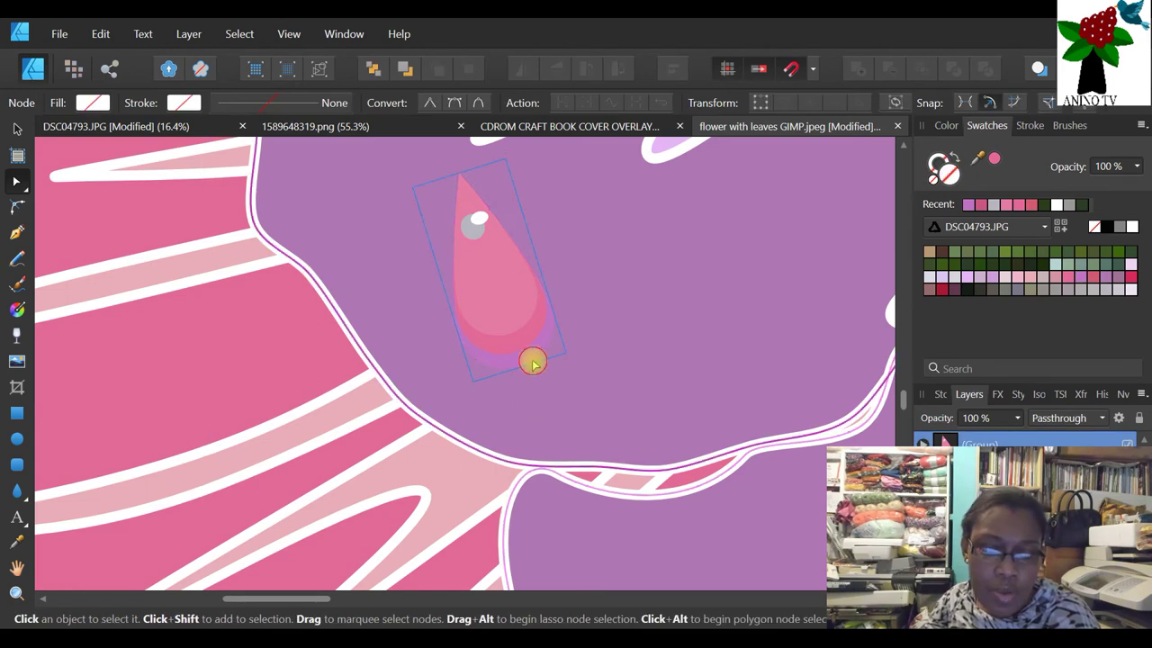
left_click(525, 361)
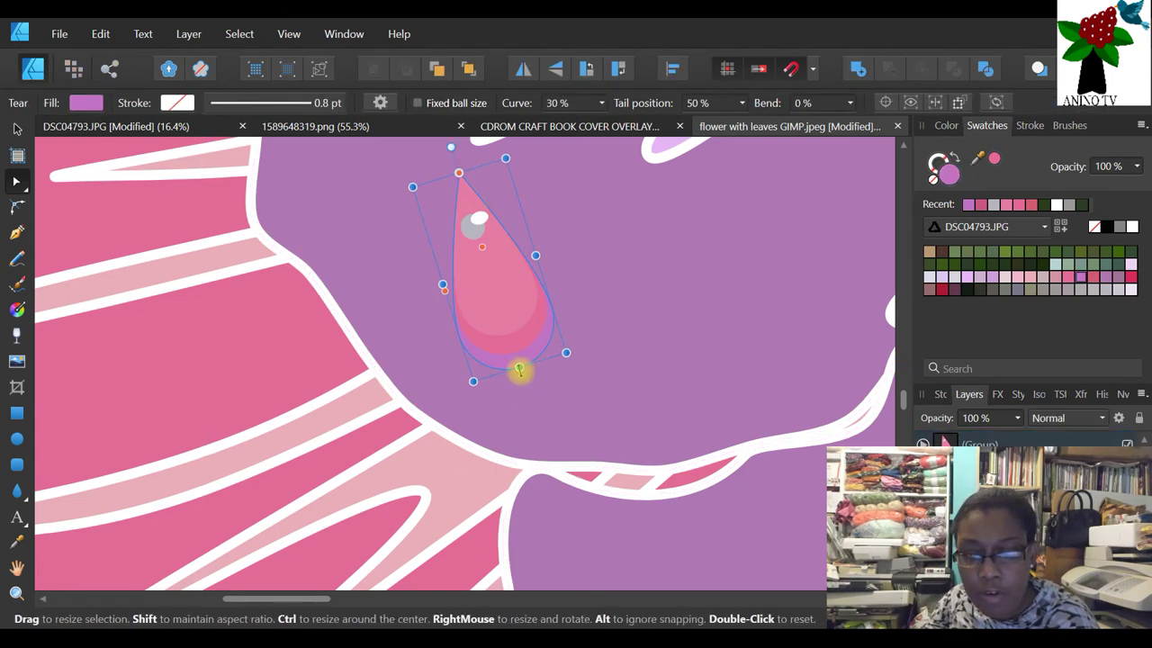
left_click(1106, 280)
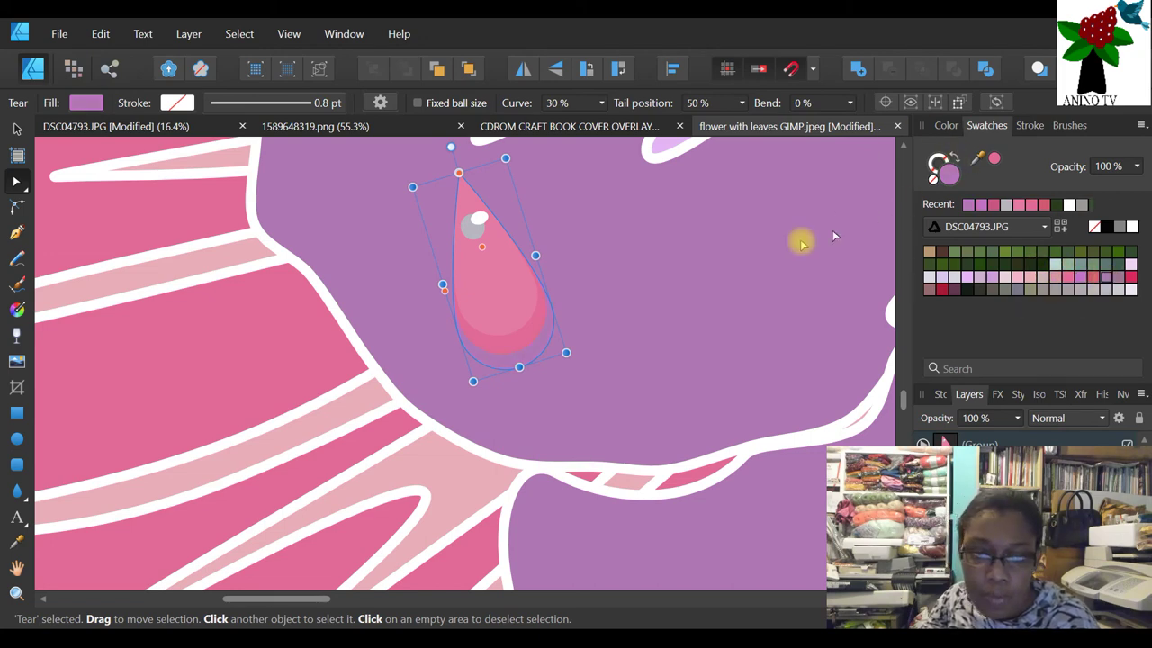
left_click(508, 347)
left_click(1130, 279)
left_click(1107, 279)
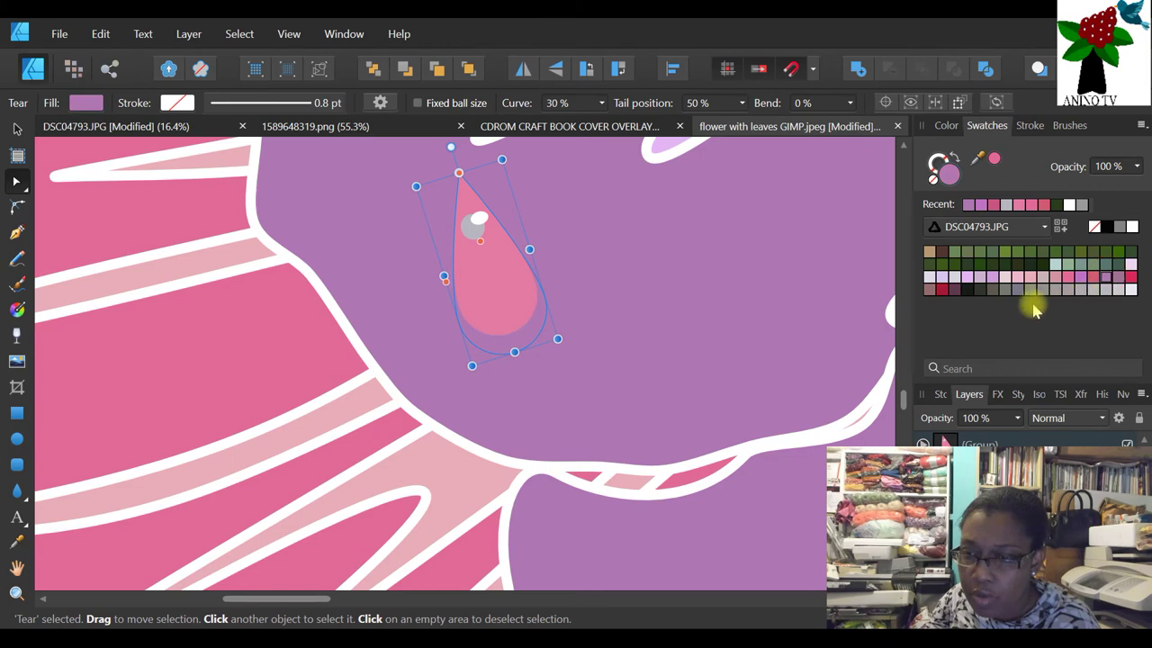
left_click(501, 323)
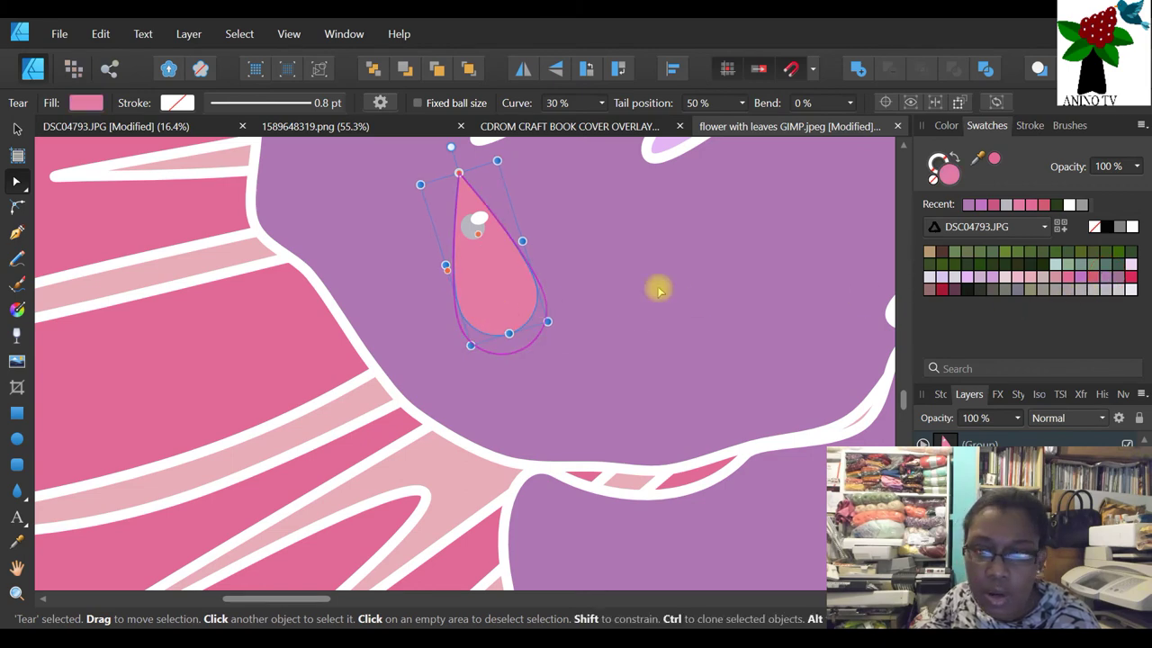
left_click(988, 282)
left_click(637, 329)
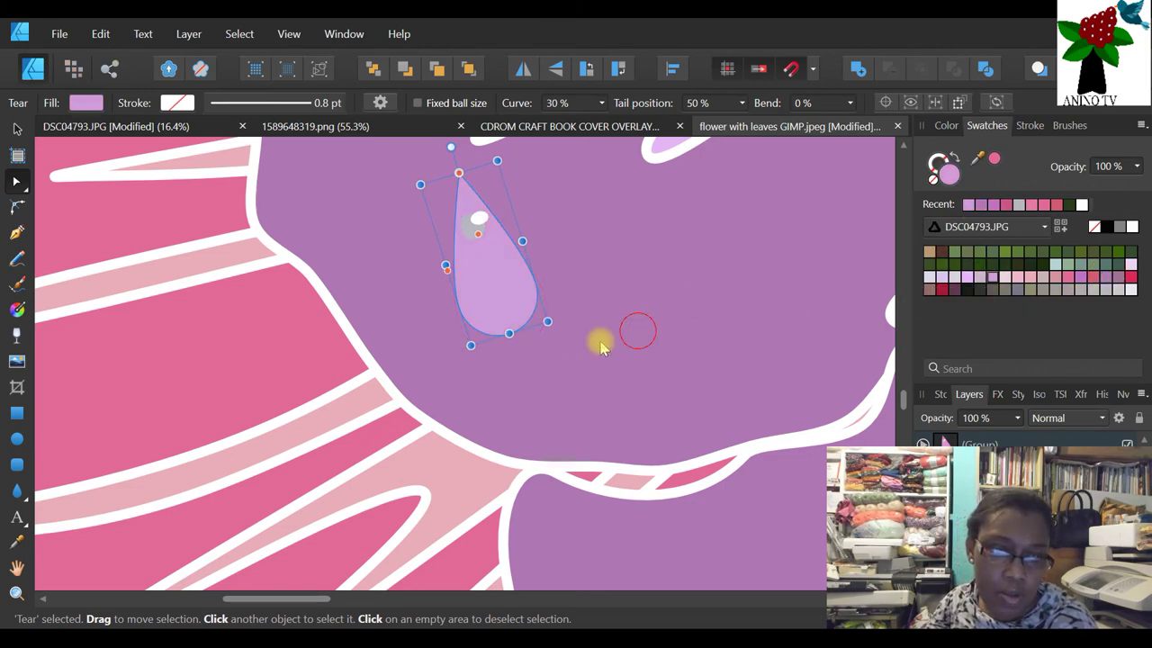
- Stretch the tear shape slightly and darken its lavender fill into a deeper purple shadow
left_click(521, 355)
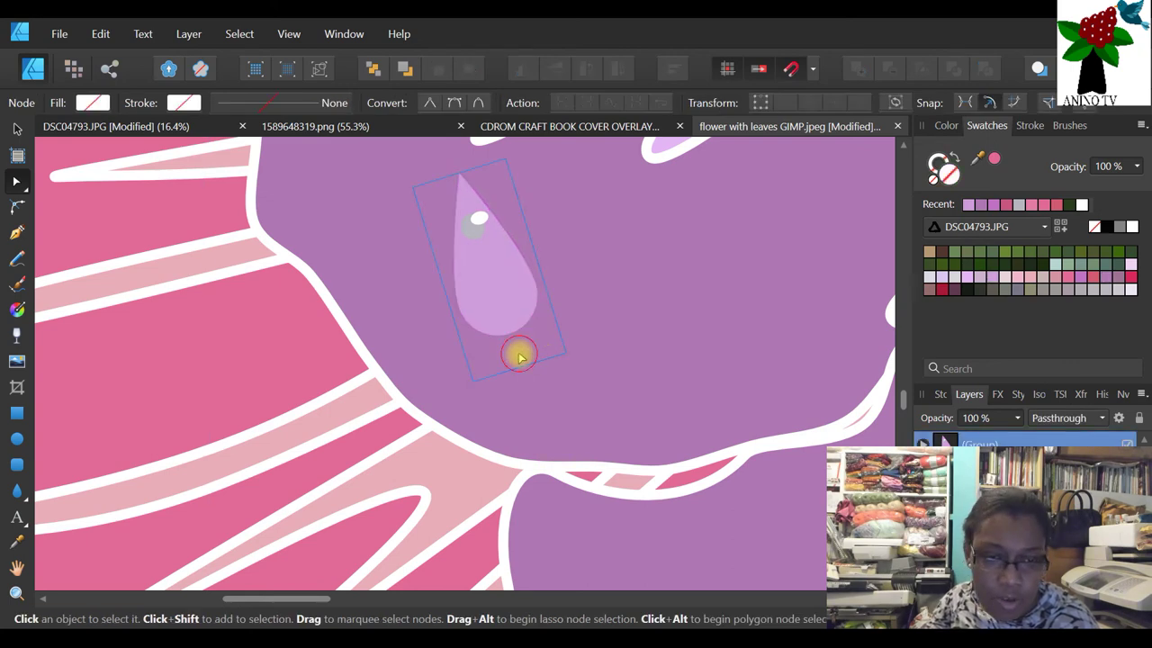
left_click(519, 358)
left_click_drag(500, 375, 501, 372)
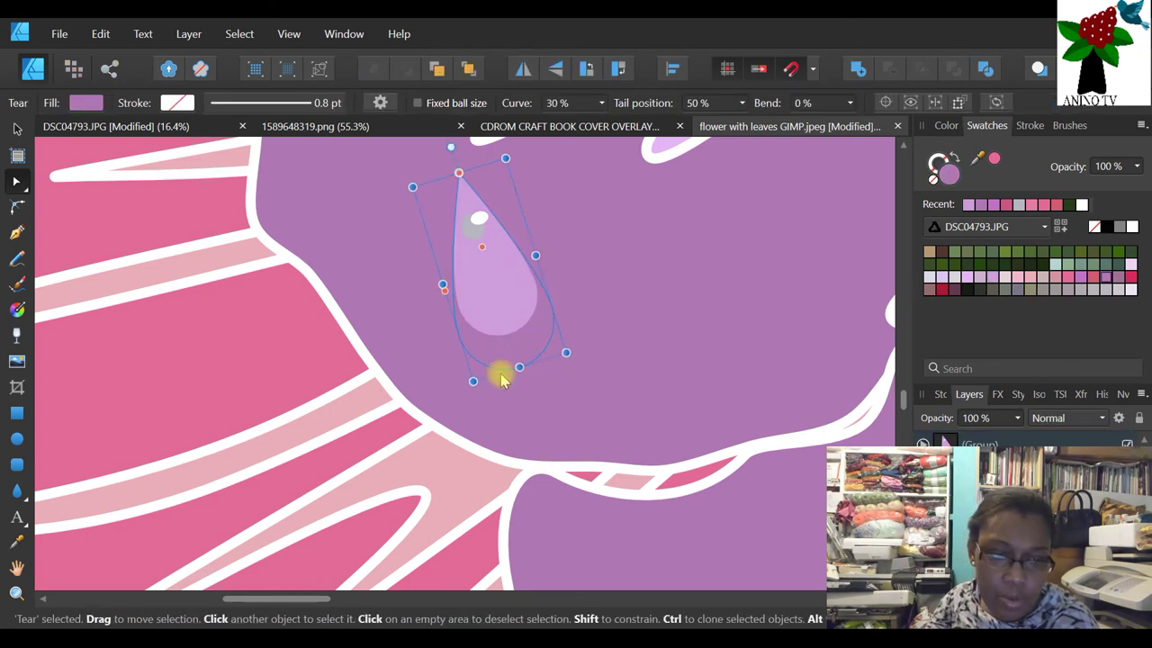
double_click(949, 177)
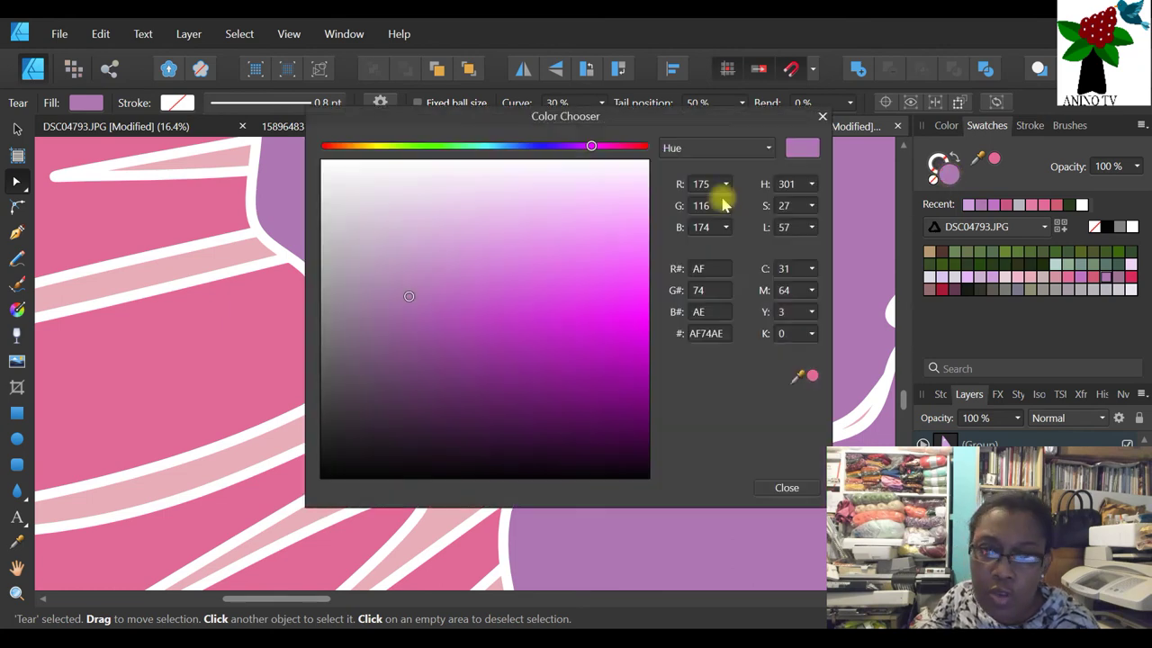
left_click_drag(681, 120, 1003, 124)
left_click_drag(745, 305, 745, 320)
key("Escape")
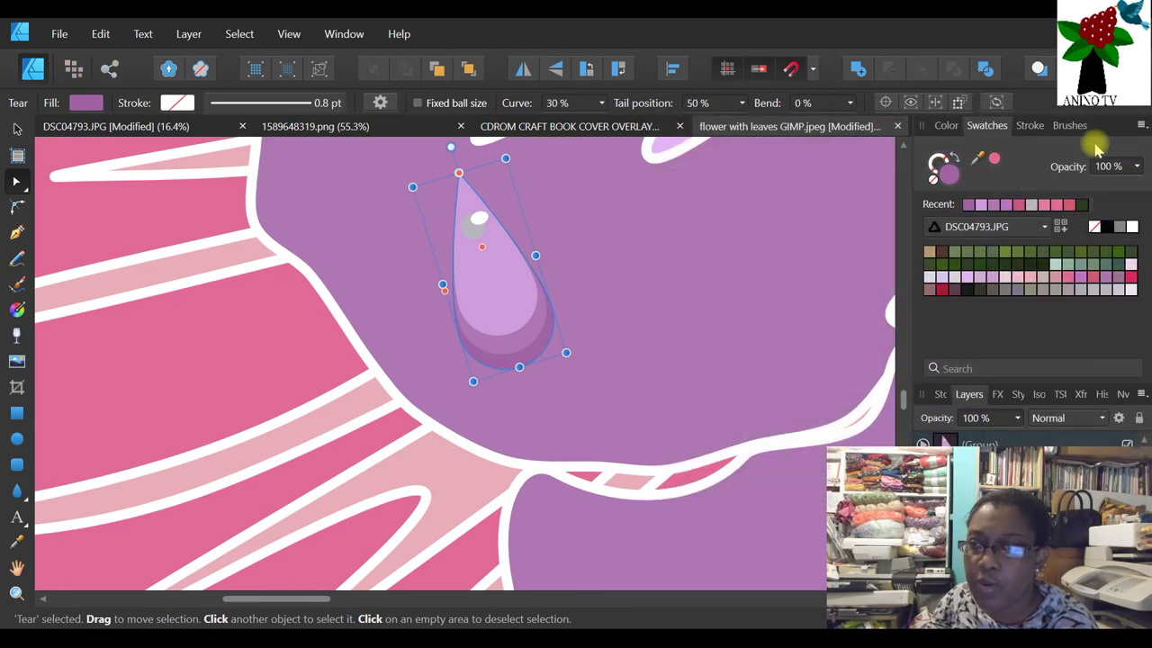
left_click(16, 593)
left_click_drag(184, 105, 157, 105)
left_click(406, 355)
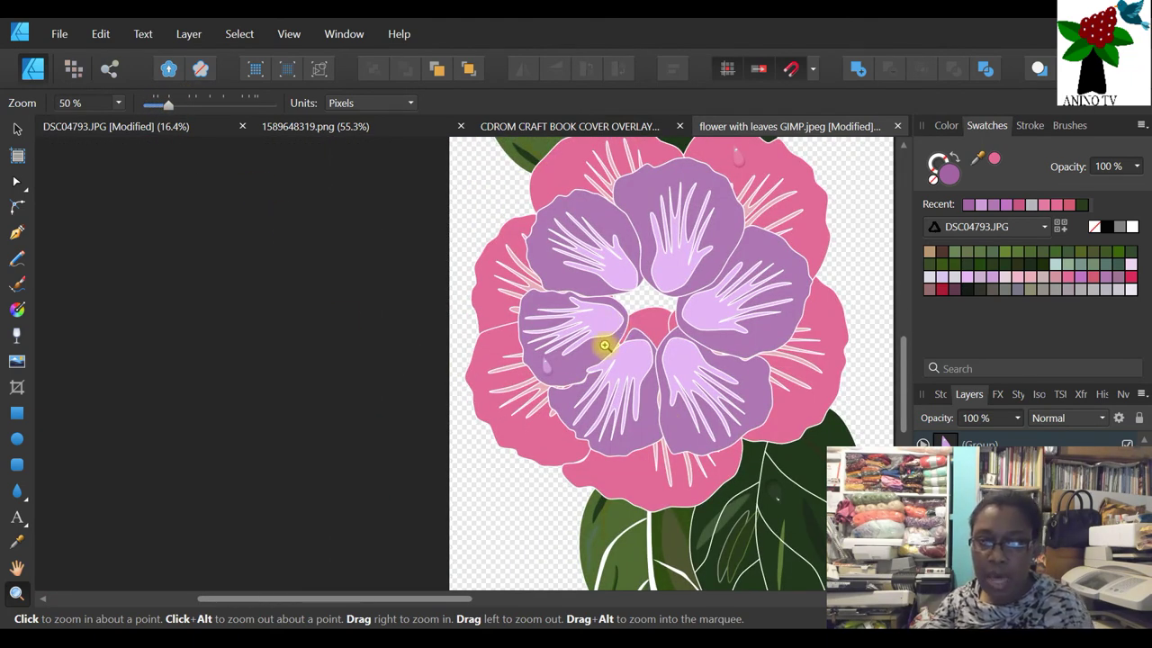
left_click(582, 340)
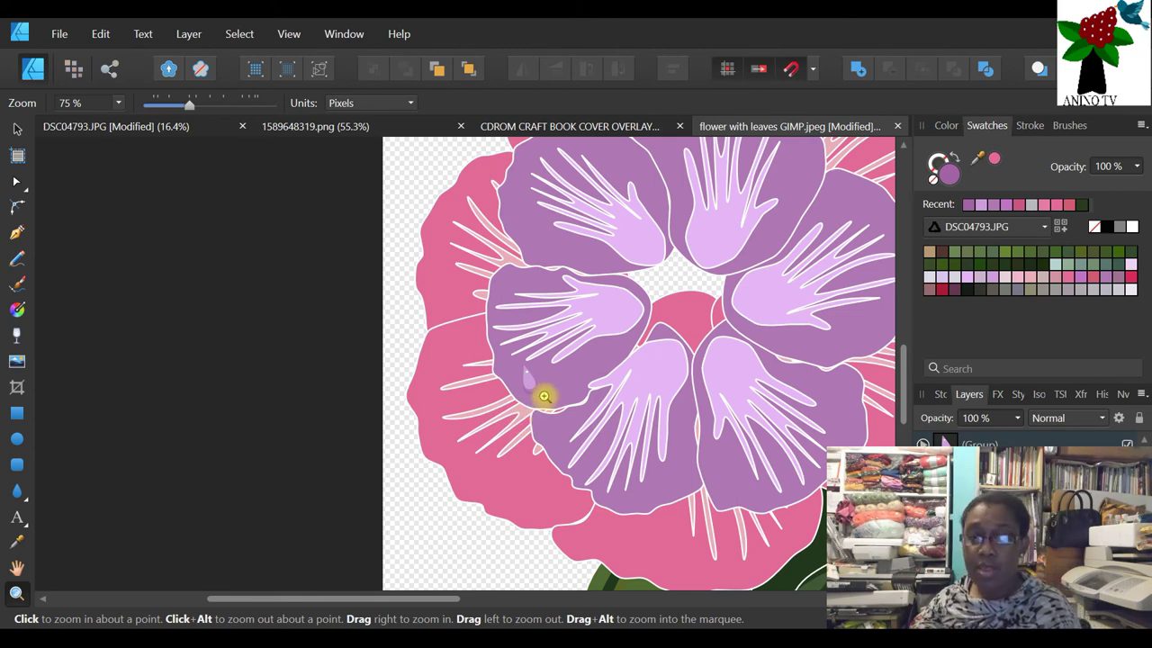
- Inspect the lavender dewdrop up close, then return to the whole document and deselect the flower group
left_click(521, 377)
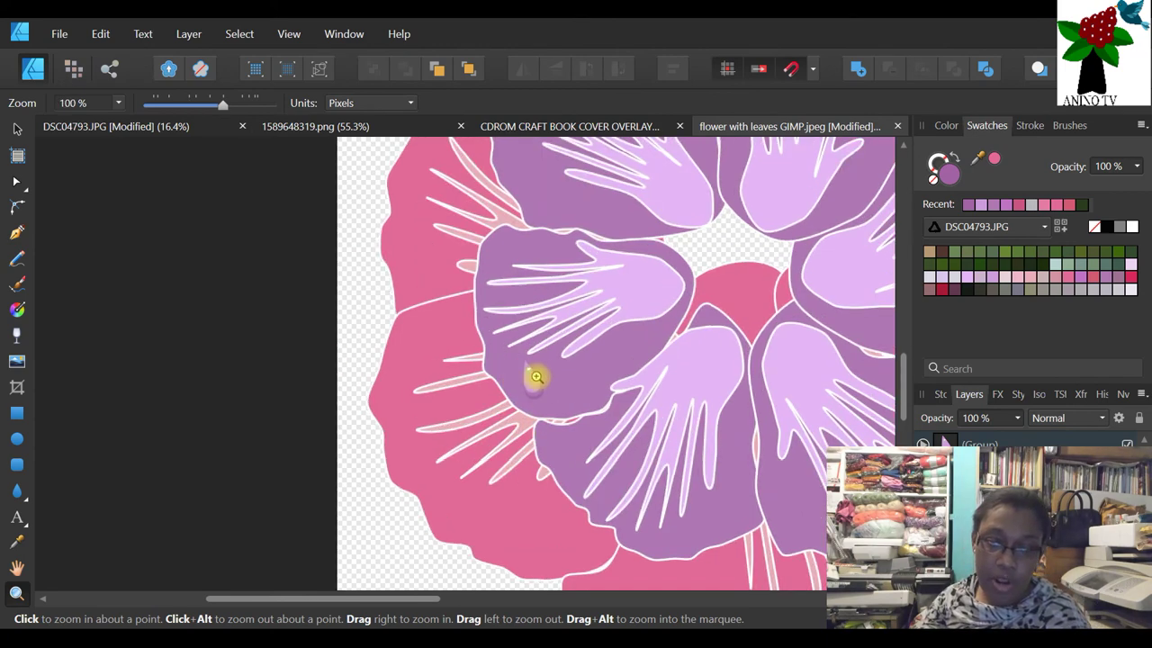
left_click(514, 382)
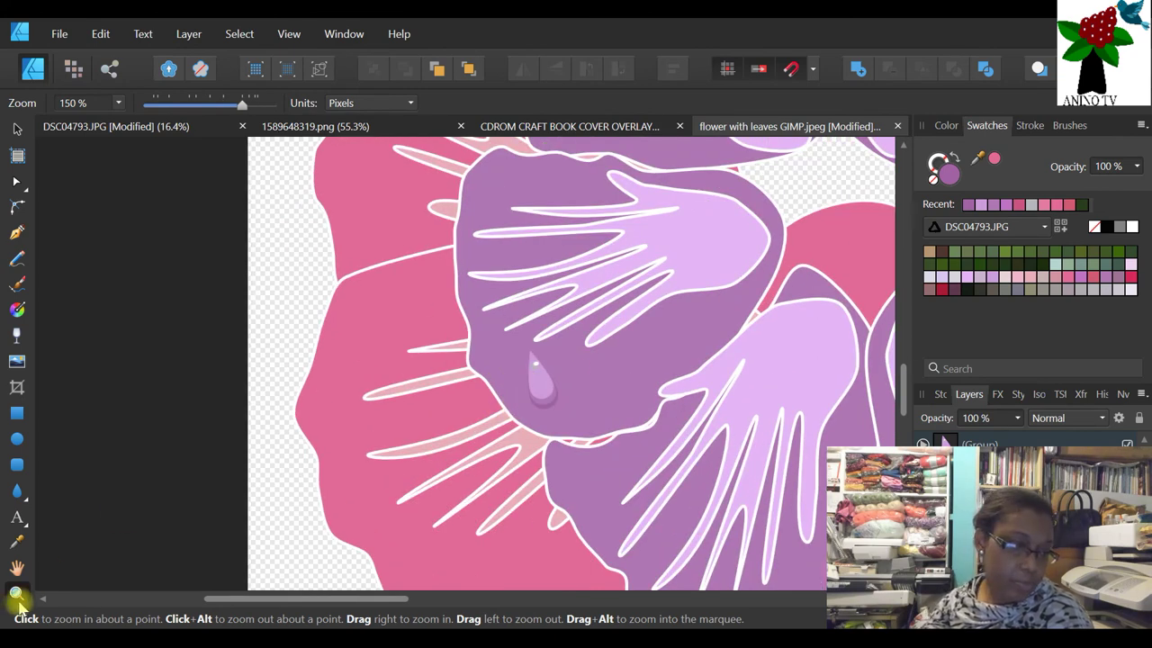
left_click(176, 106)
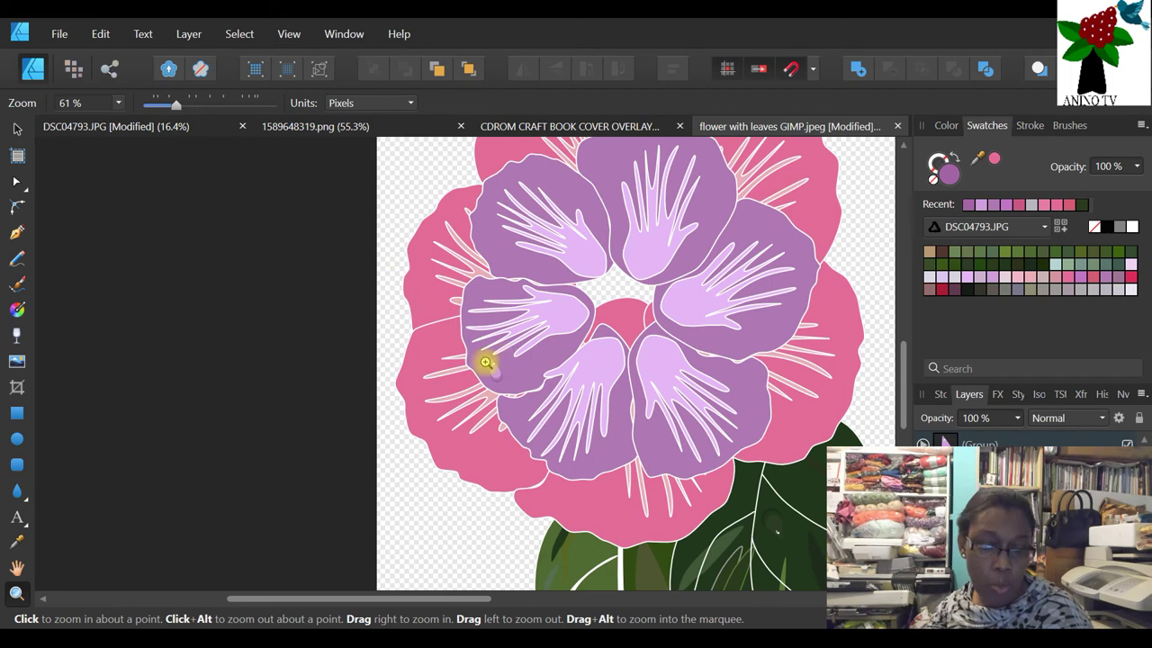
left_click(505, 368)
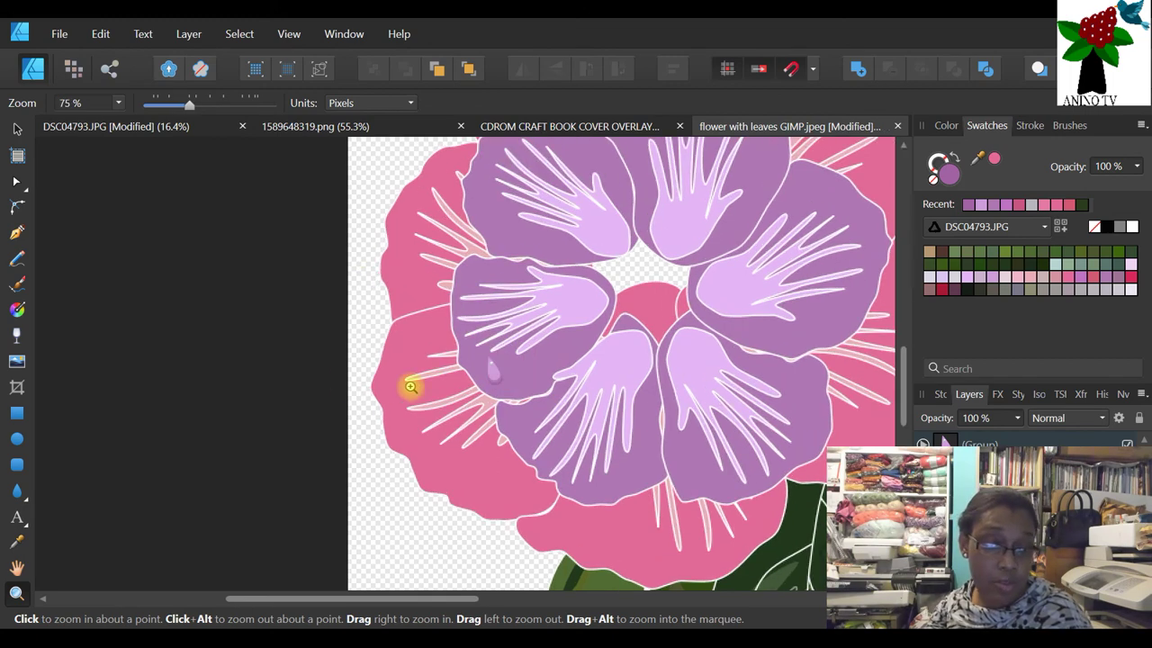
left_click(166, 108)
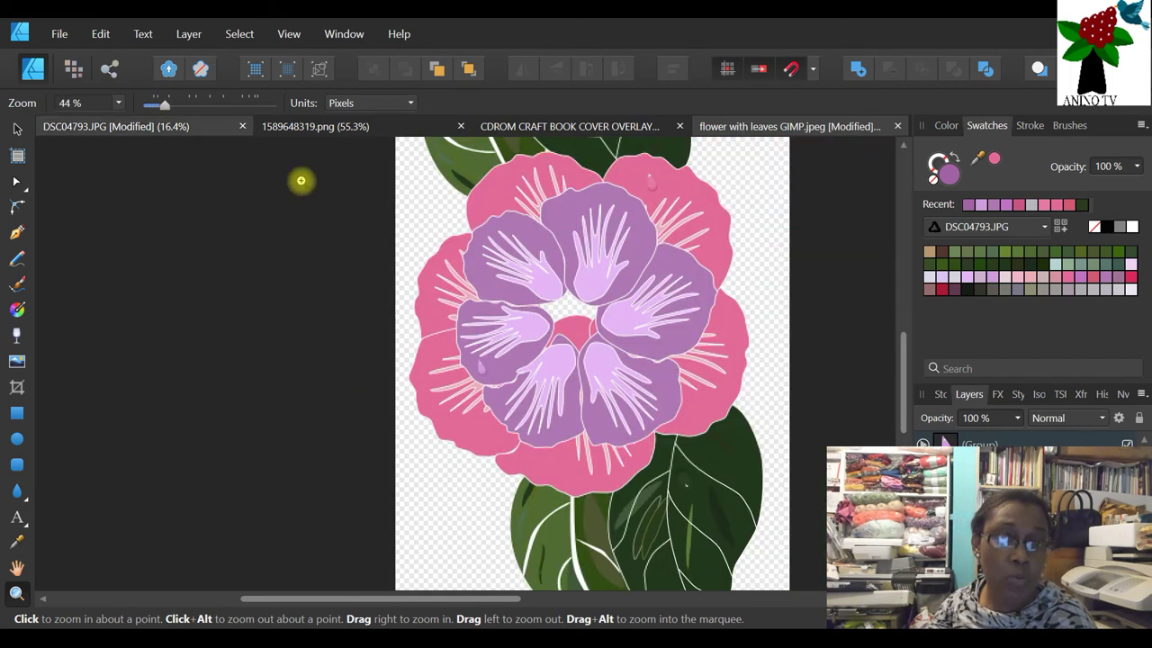
left_click(158, 107)
scroll(473, 258, "up", 1)
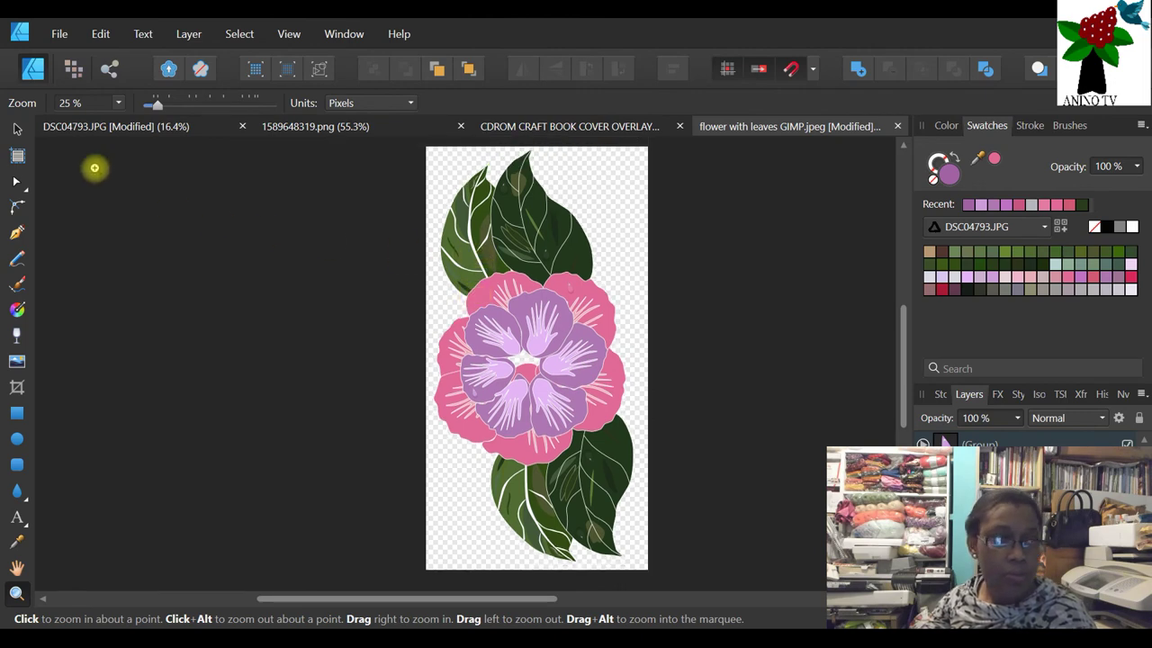
left_click(16, 132)
left_click(716, 342)
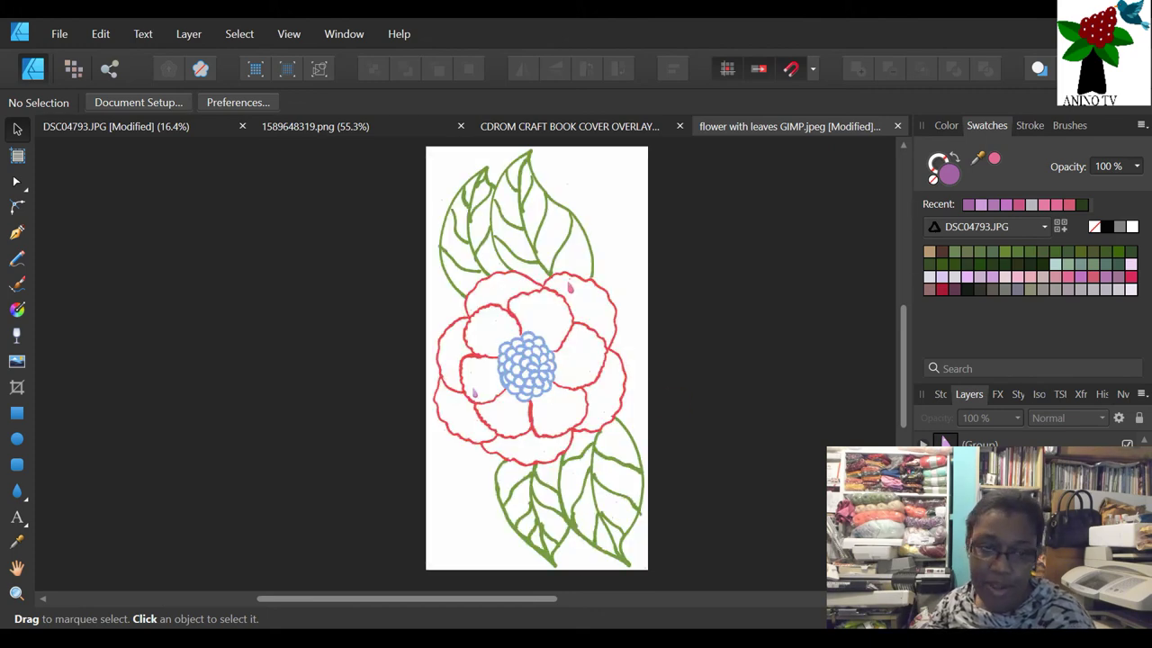
- Select the Background sketch layer and zoom in on its blue beaded centre
left_click(533, 220)
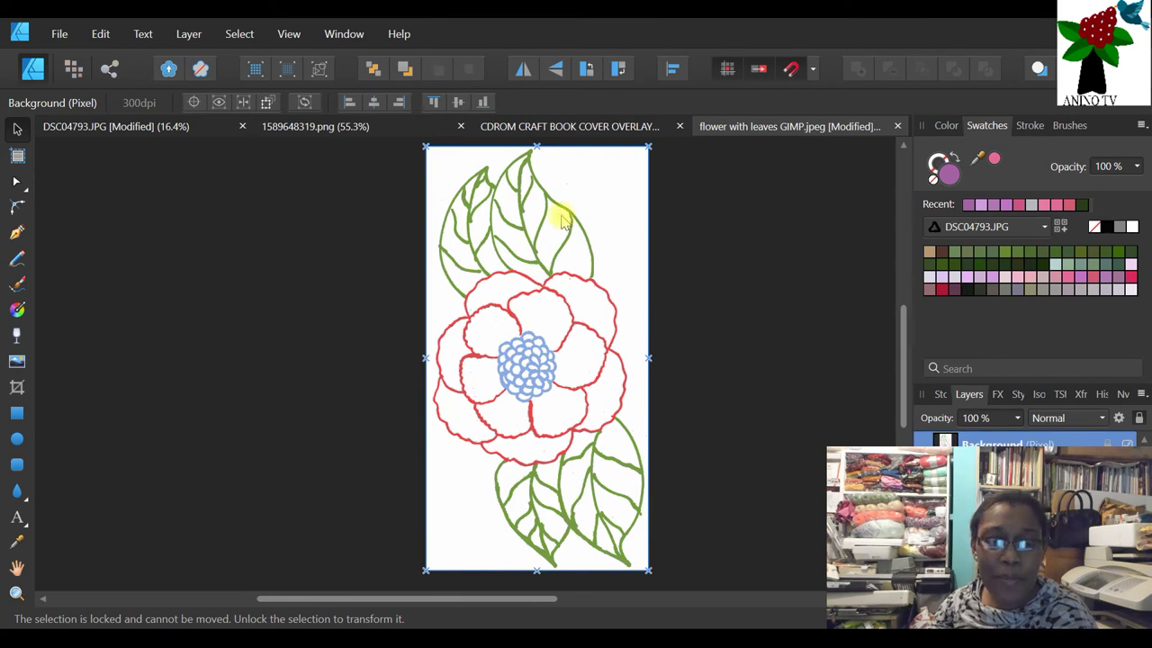
left_click(16, 592)
left_click(491, 358)
left_click_drag(550, 343, 623, 343)
left_click(637, 334)
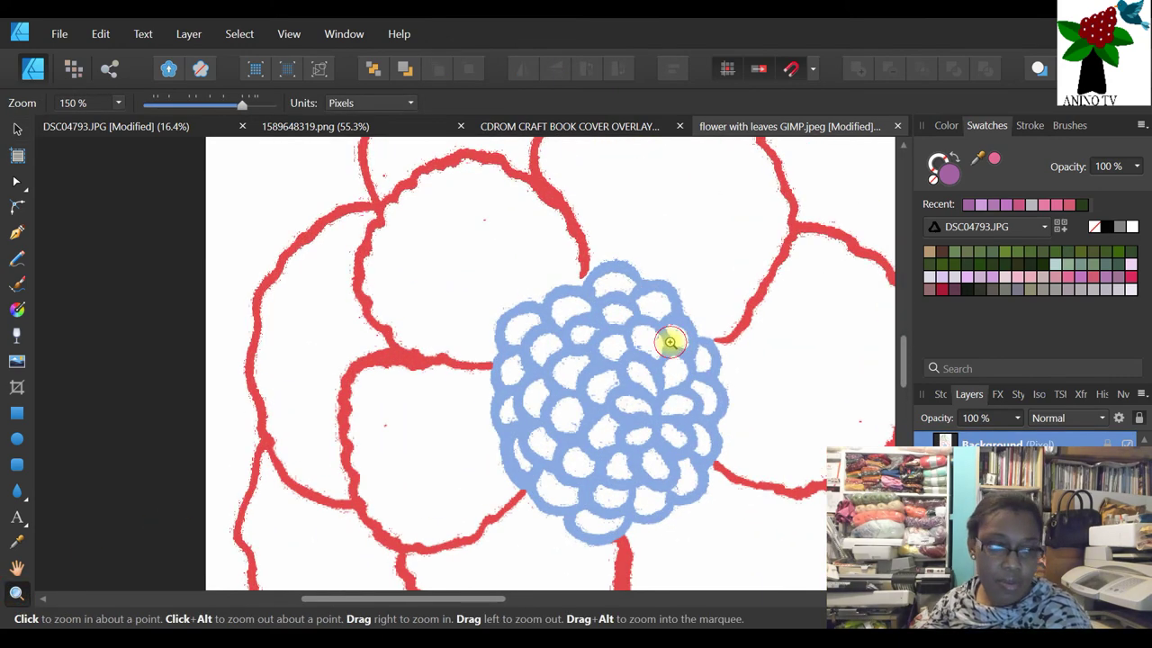
left_click(666, 337)
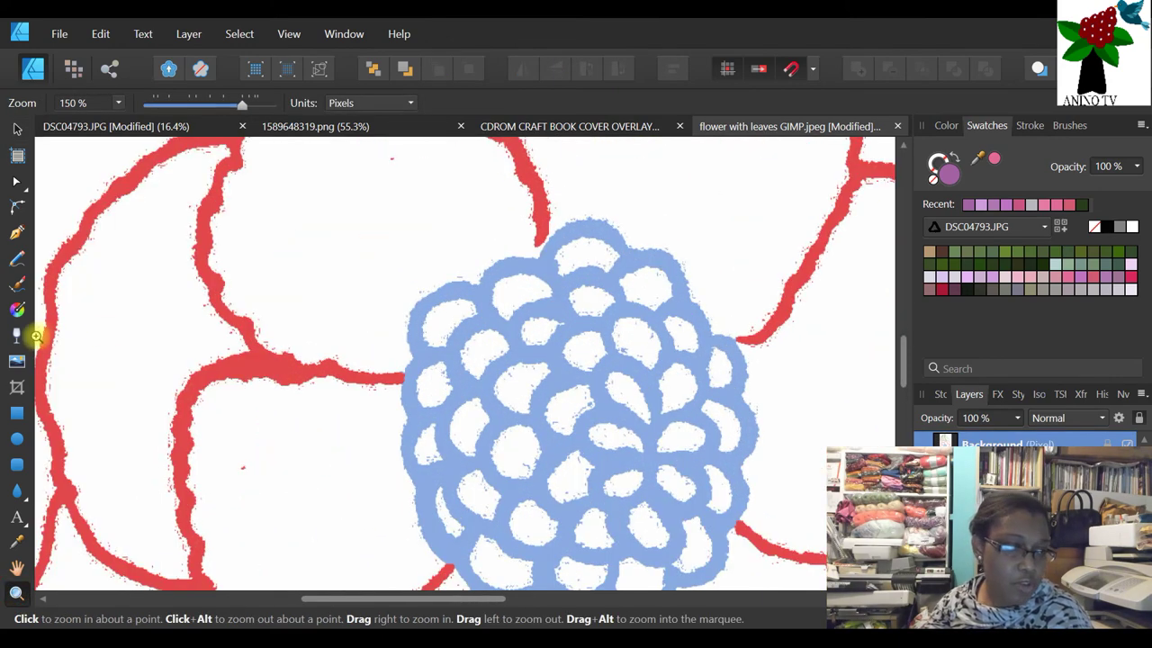
- Draw a roughly 93 px circle over the top bead and fill it dark brown
left_click(17, 439)
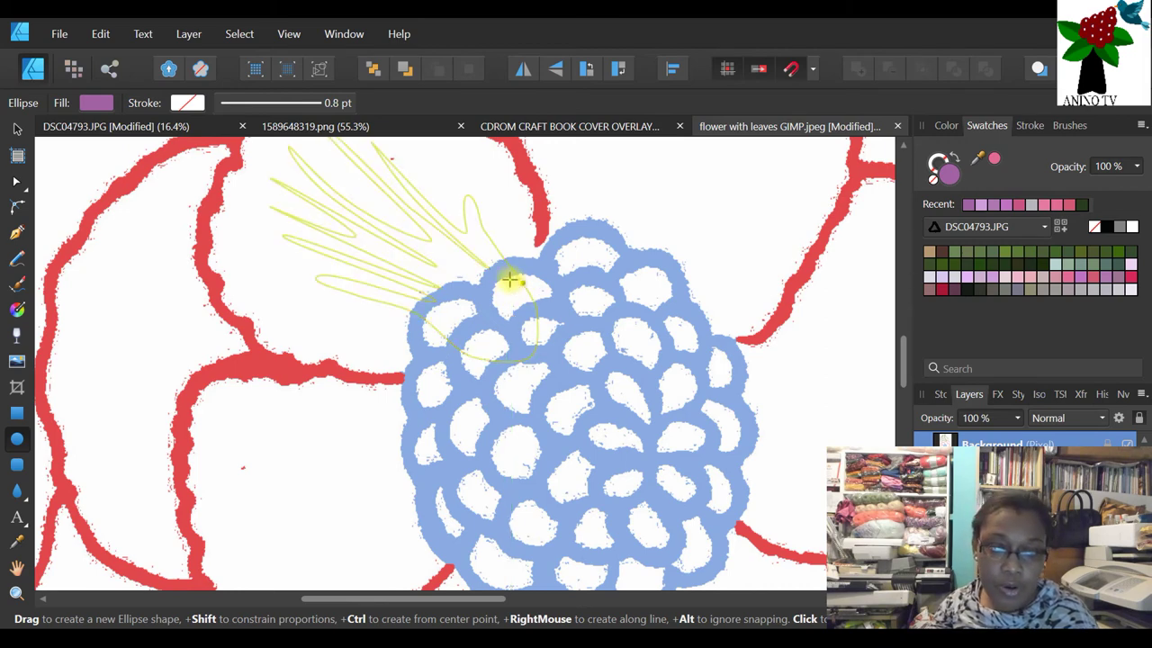
left_click_drag(501, 272, 557, 346)
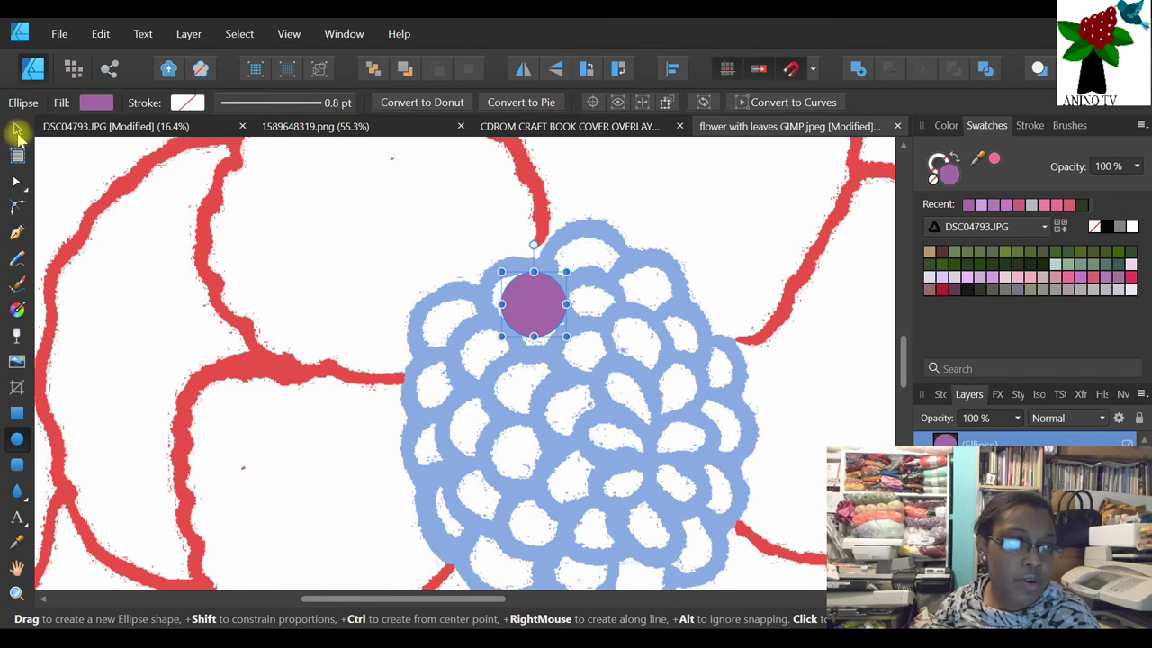
left_click(17, 133)
left_click_drag(517, 311, 539, 308)
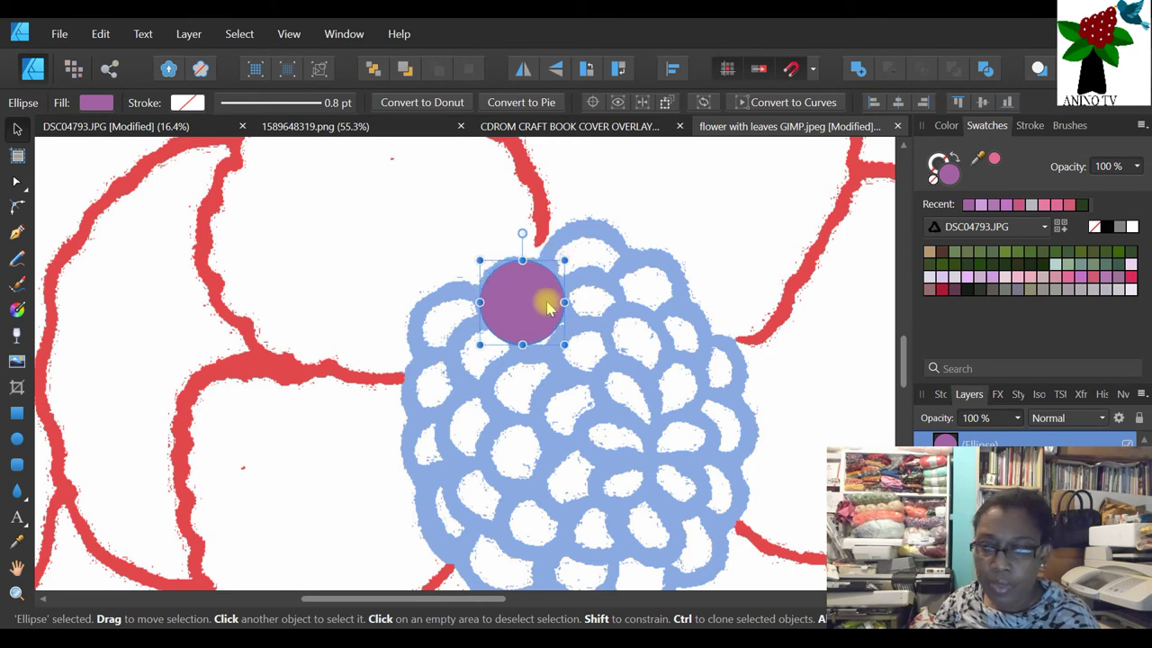
left_click(944, 253)
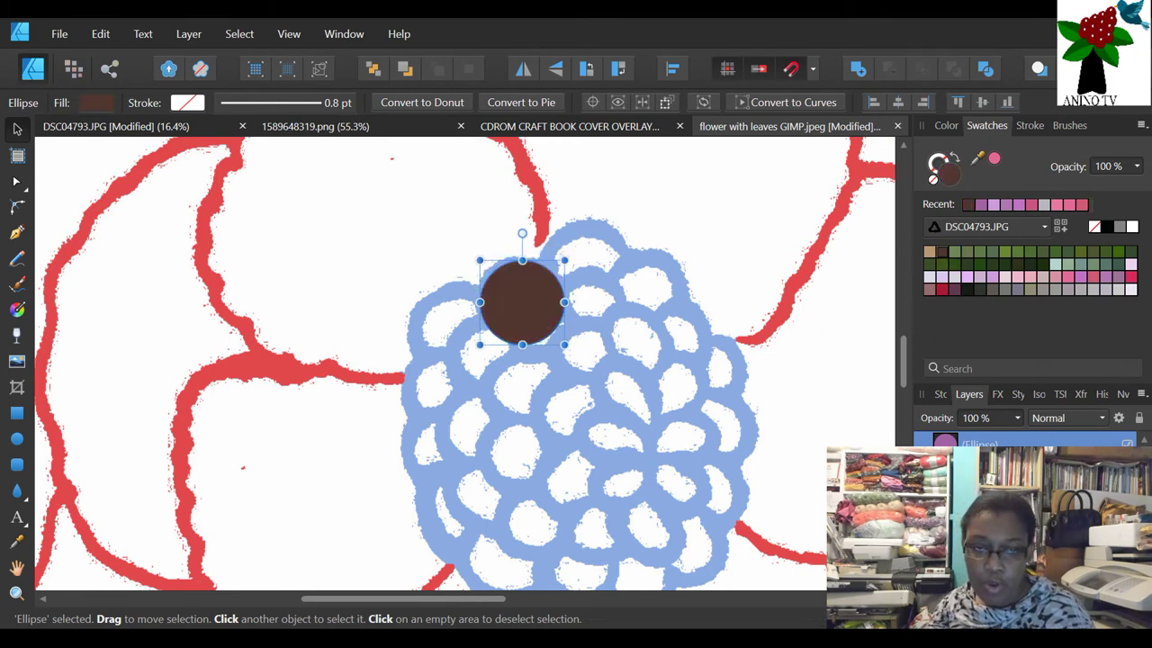
- Duplicate the brown circle, lighten the copy's brown slightly, and shrink it around its centre
right_click(996, 436)
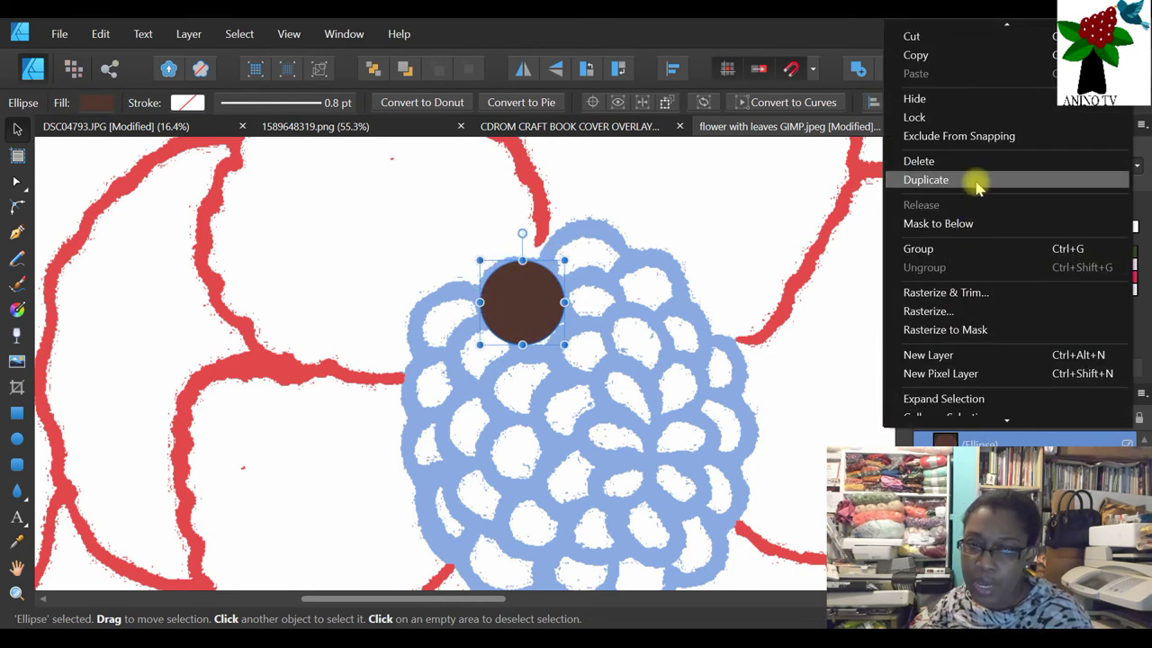
left_click(909, 180)
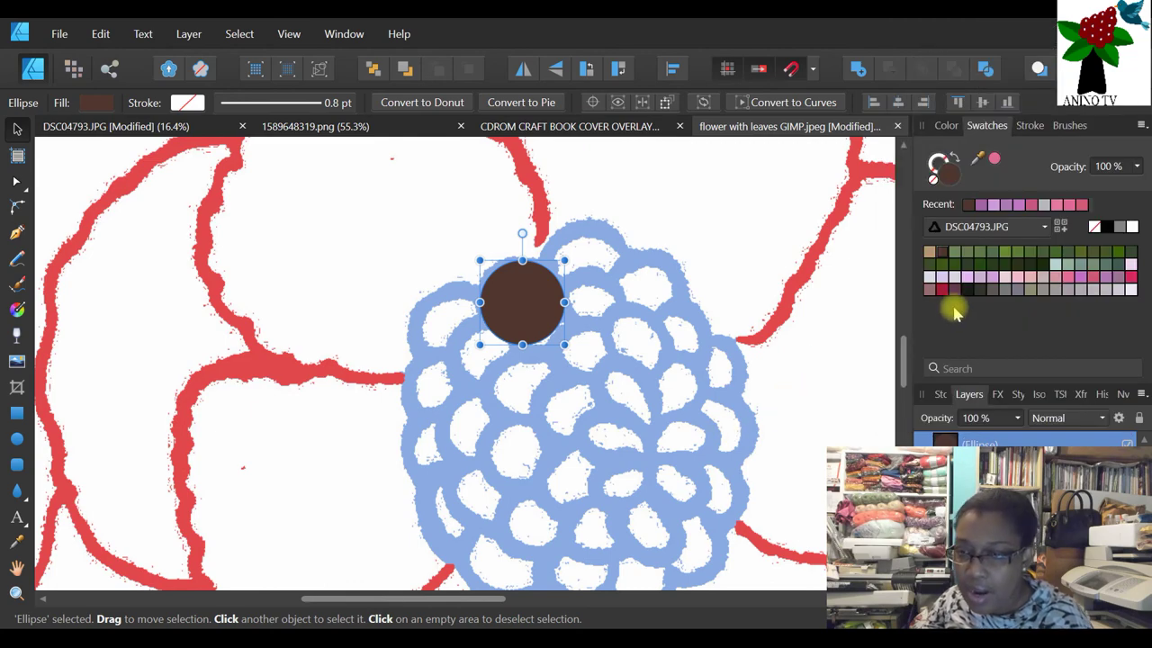
double_click(947, 177)
left_click_drag(657, 126, 982, 160)
left_click_drag(1145, 164, 1010, 160)
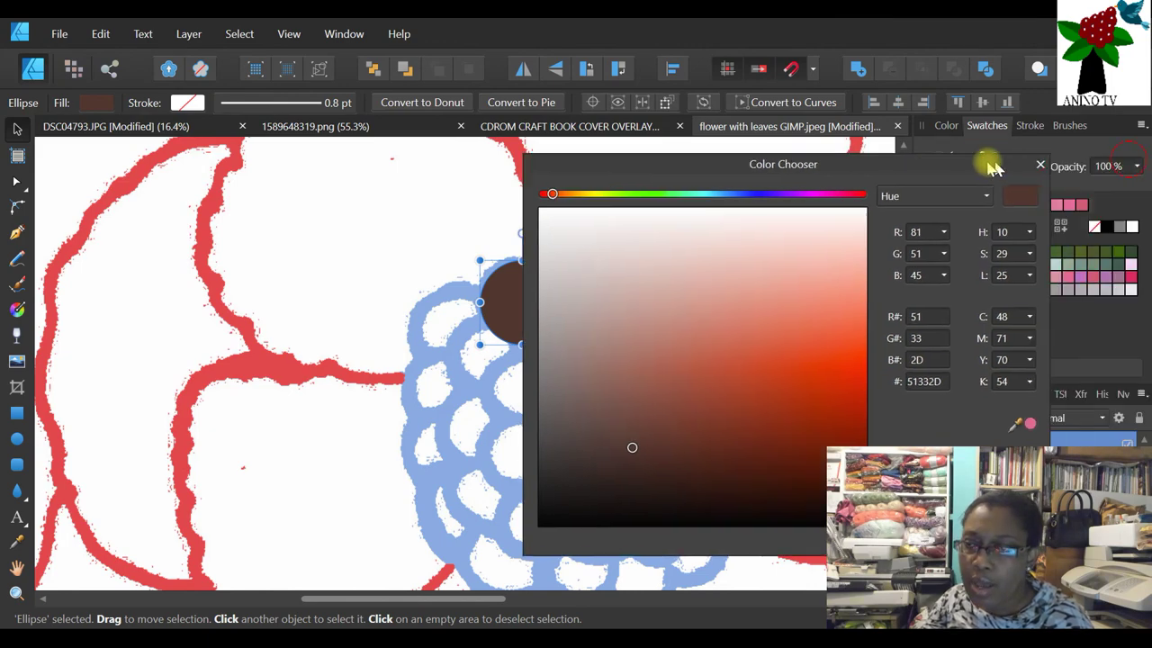
left_click(956, 128)
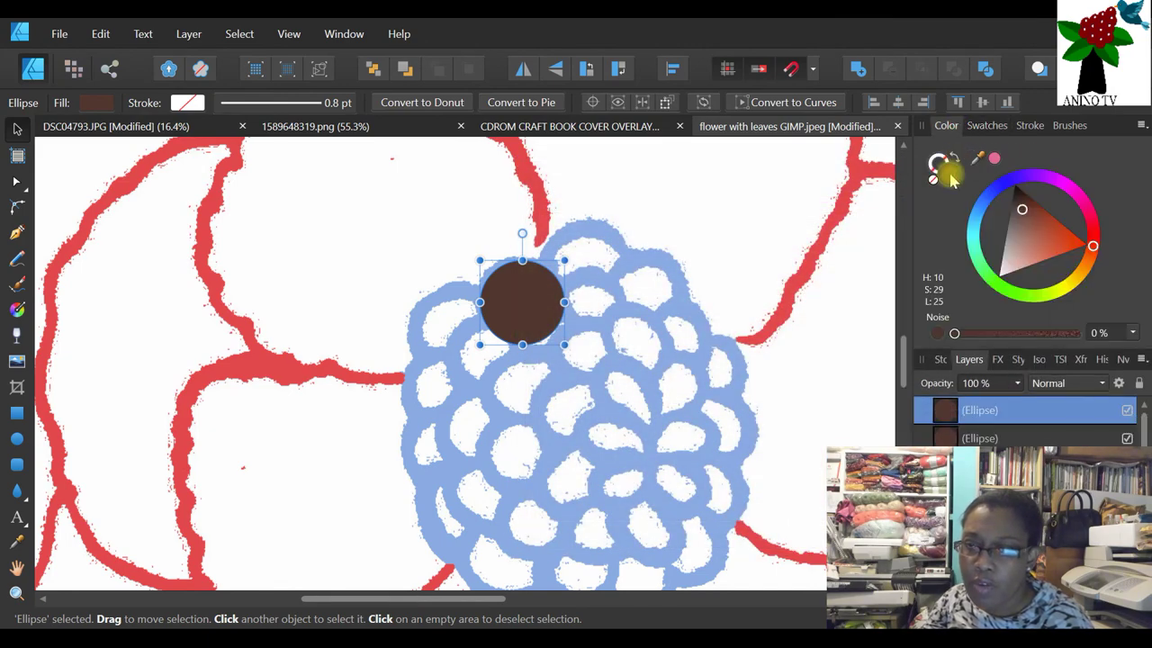
double_click(949, 173)
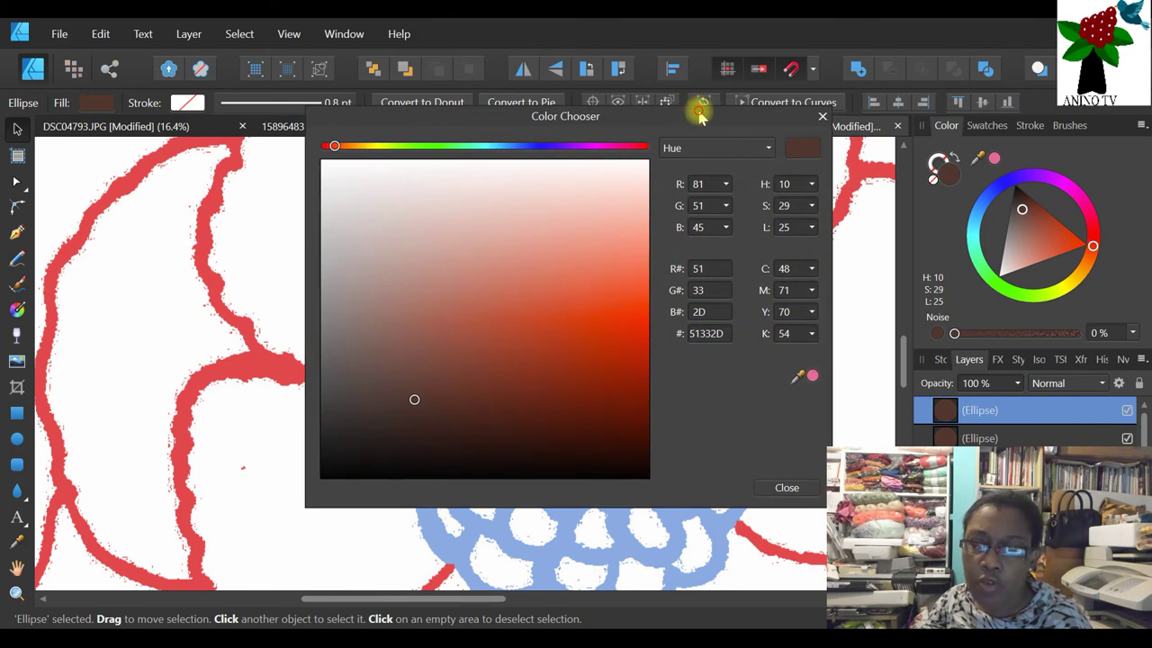
left_click_drag(700, 112, 1057, 130)
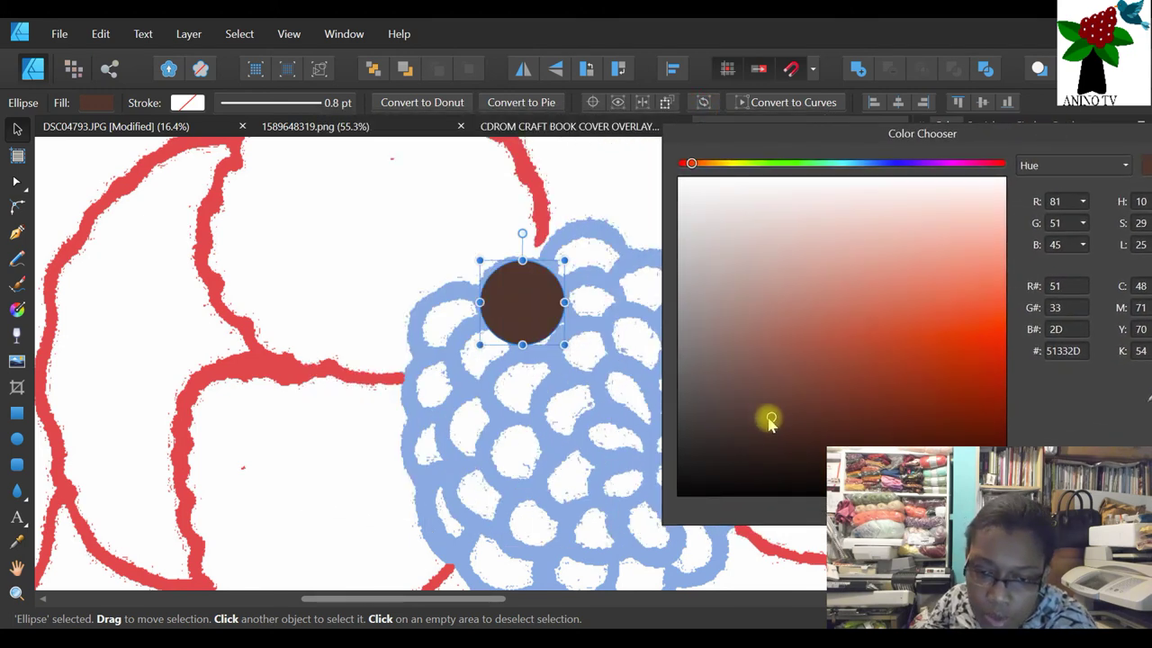
left_click_drag(771, 418, 768, 404)
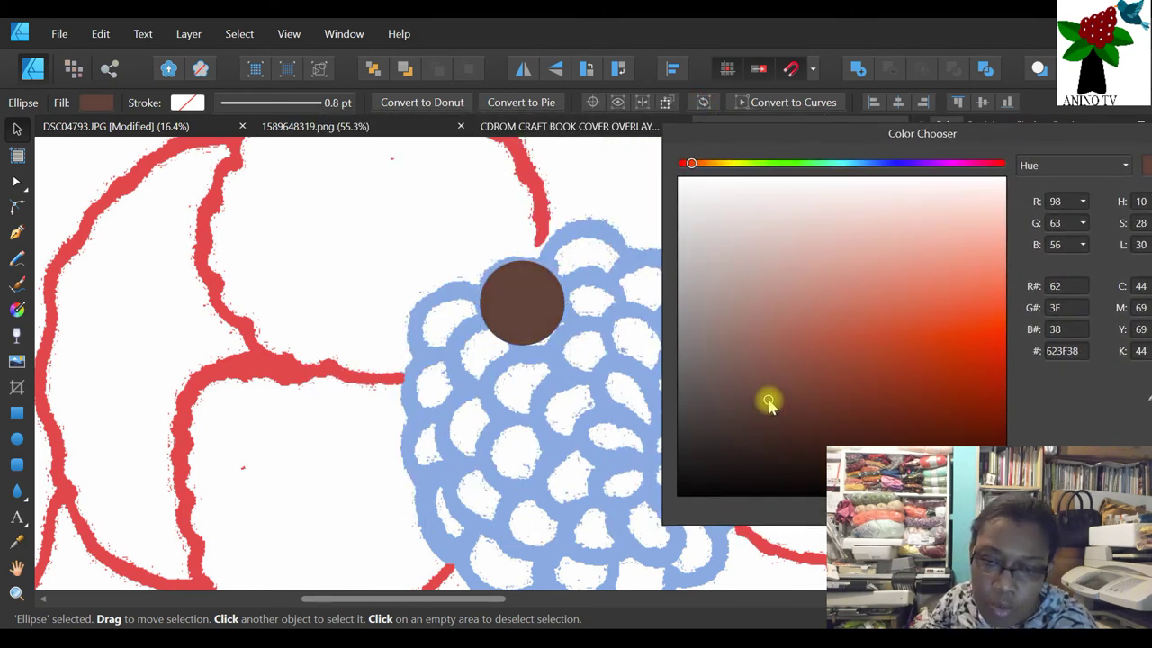
left_click_drag(1113, 128, 1066, 138)
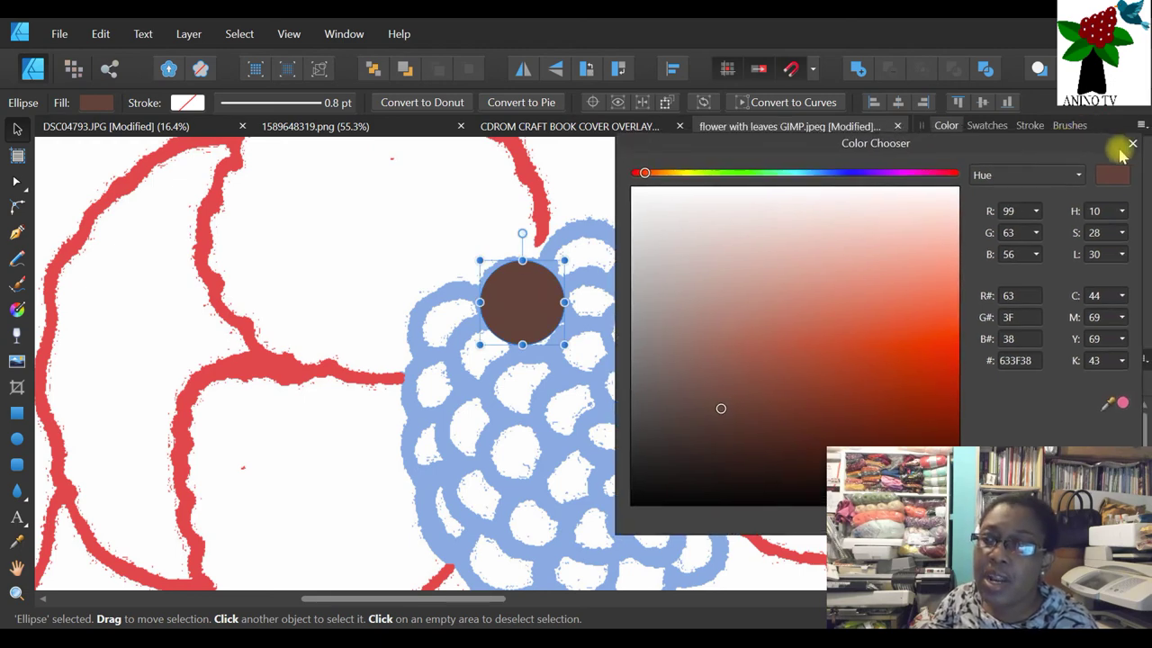
left_click(1132, 144)
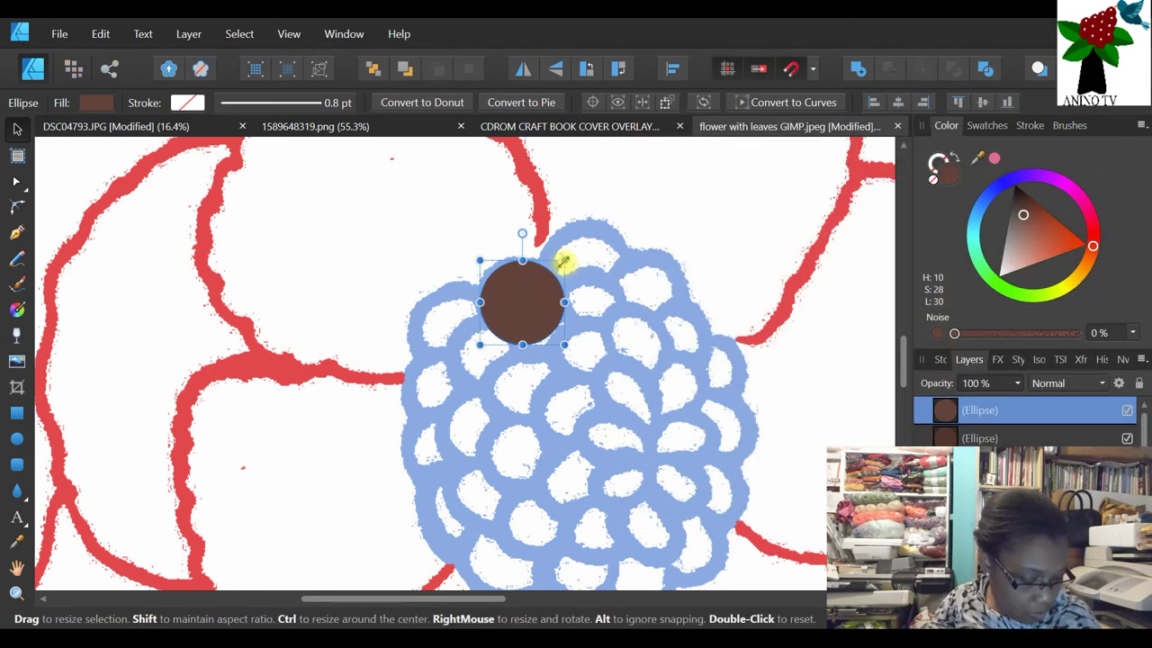
mouse_move(563, 262)
left_mouse_down()
mouse_move(544, 261)
mouse_move(552, 271)
left_mouse_up()
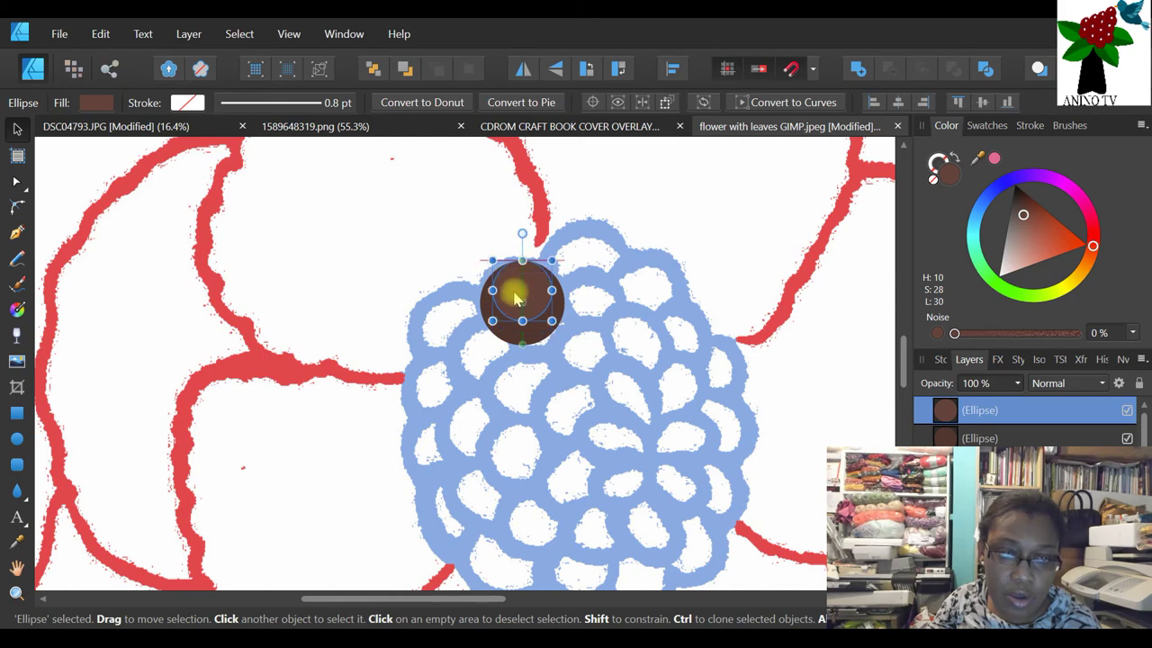
- Add a lighter pinkish-brown inner circle of about 46 px from another duplicate
left_click(573, 306)
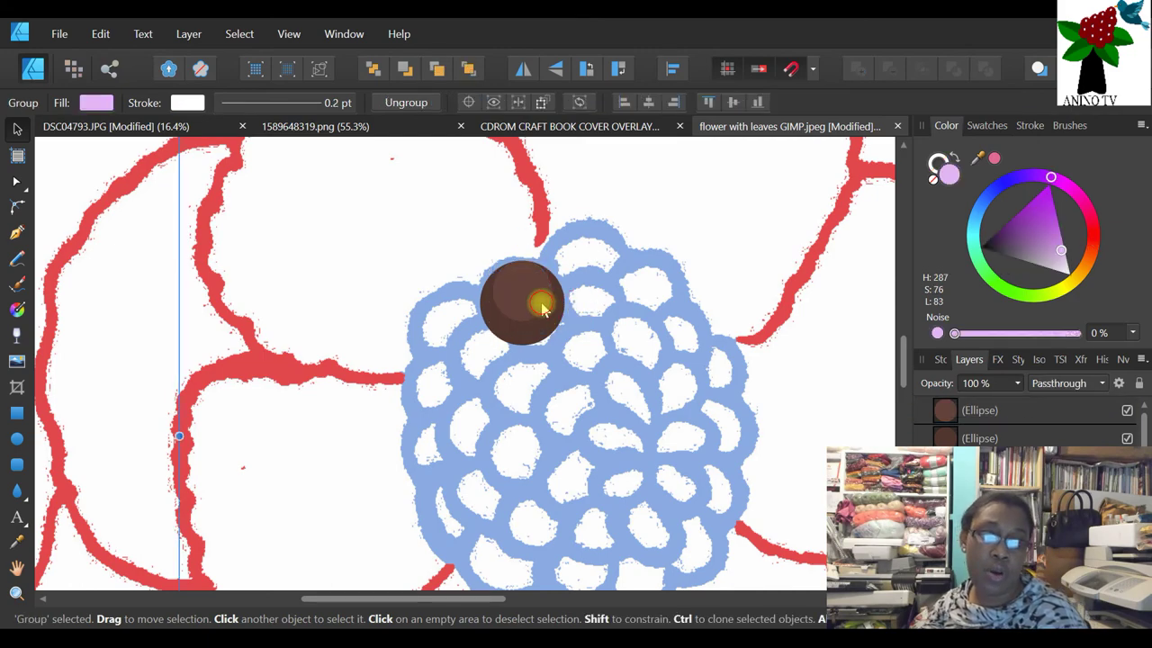
left_click(543, 308)
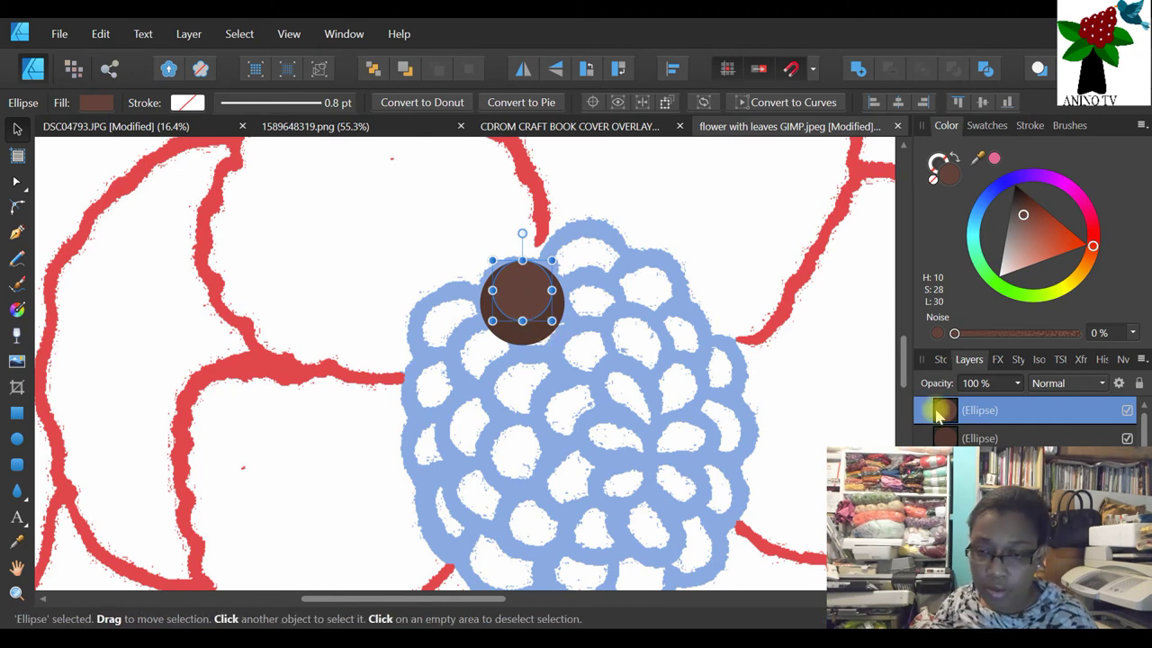
right_click(988, 409)
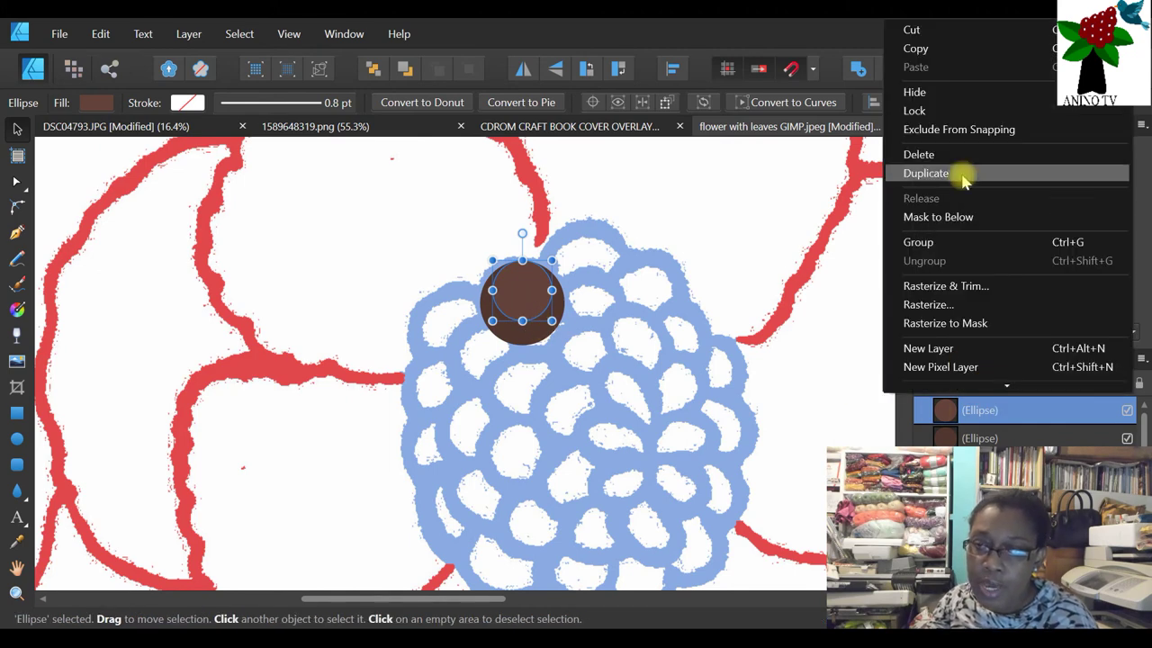
left_click(972, 173)
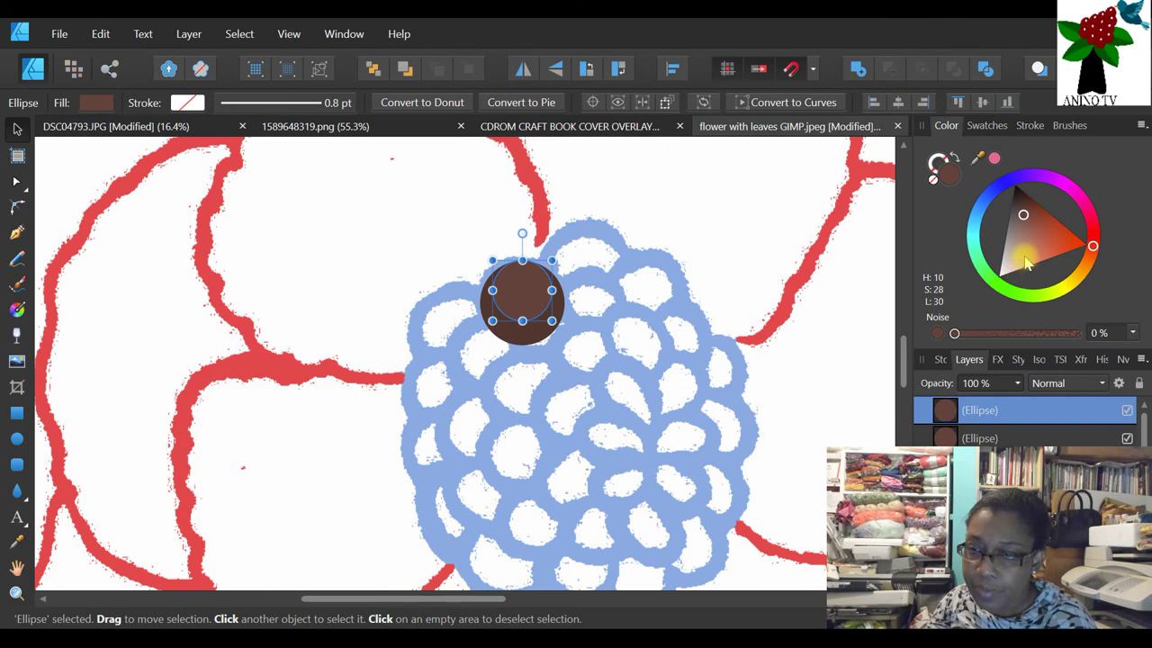
left_click_drag(1022, 225, 1019, 241)
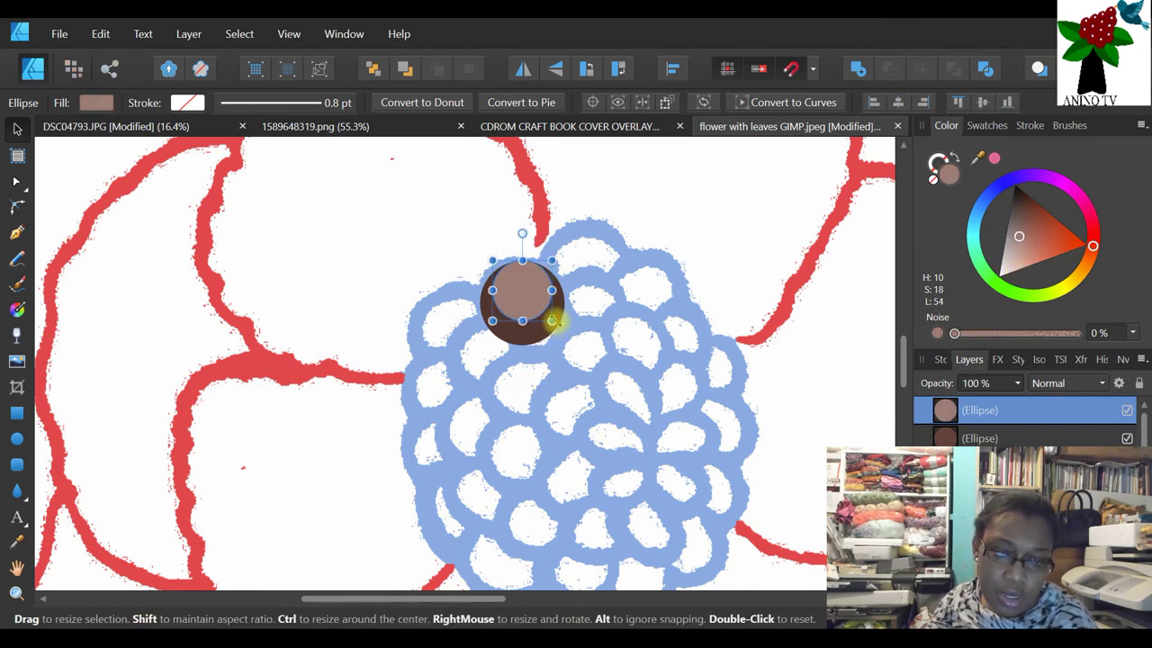
key("Caps_Lock")
left_click_drag(551, 319, 511, 282)
key("Caps_Lock")
- Duplicate the lighter circle, make it white, and place it as a small highlight on the bead
right_click(965, 407)
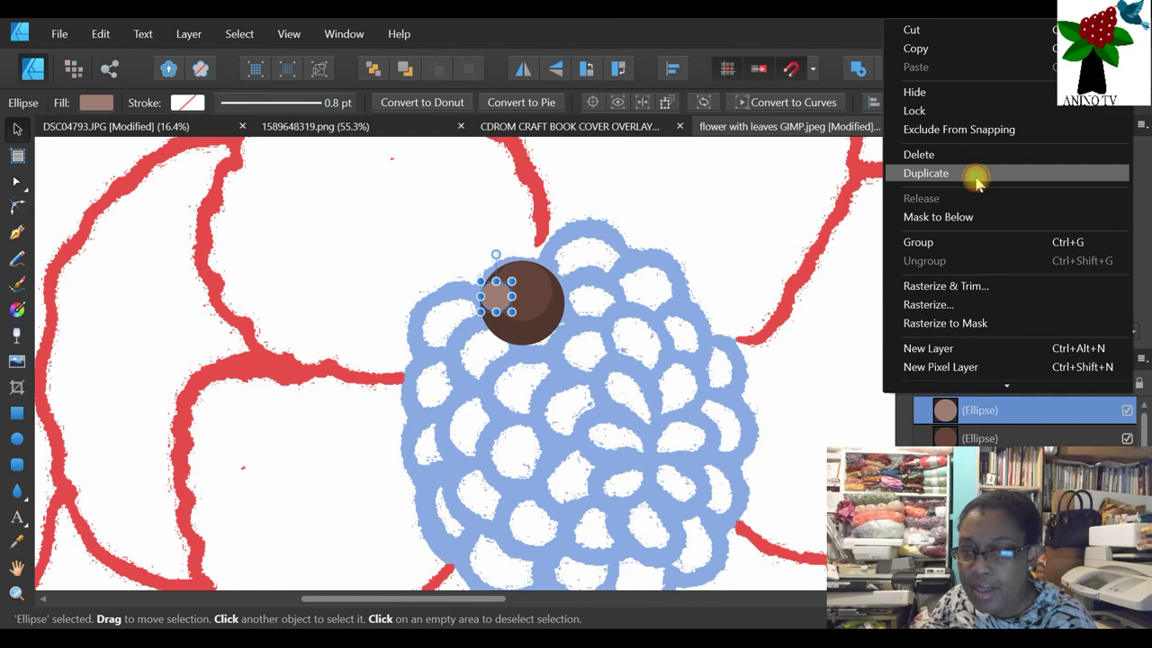
left_click(922, 173)
left_click(1000, 275)
left_click_drag(473, 303, 503, 286)
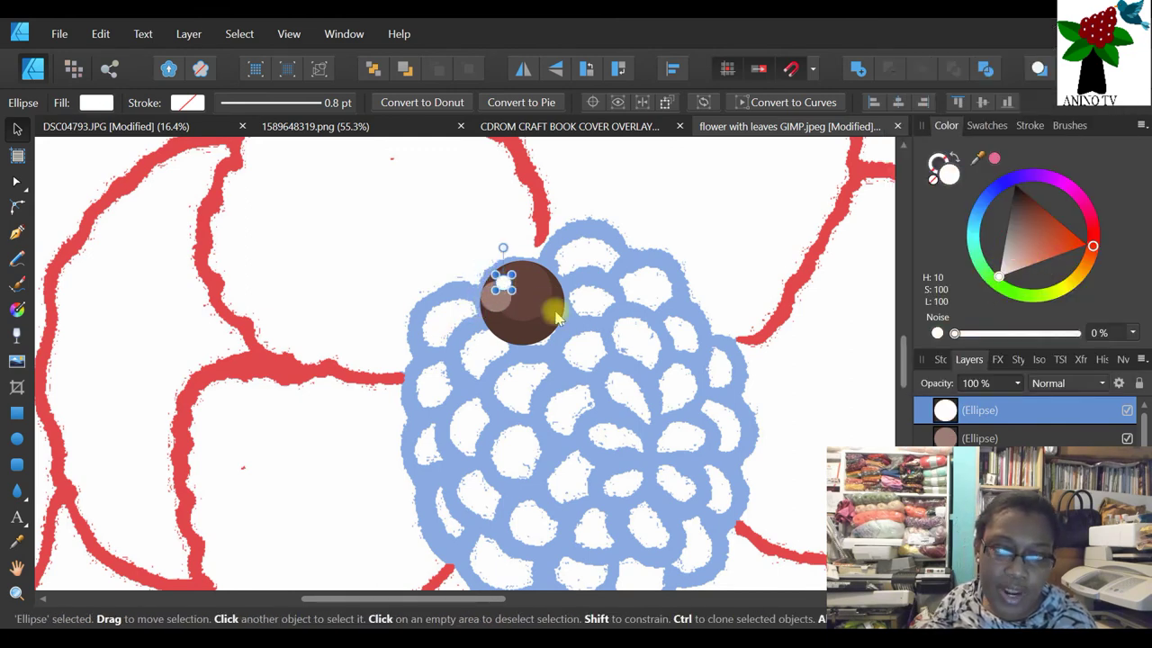
left_click(16, 592)
left_click_drag(198, 104, 184, 105)
left_click(16, 129)
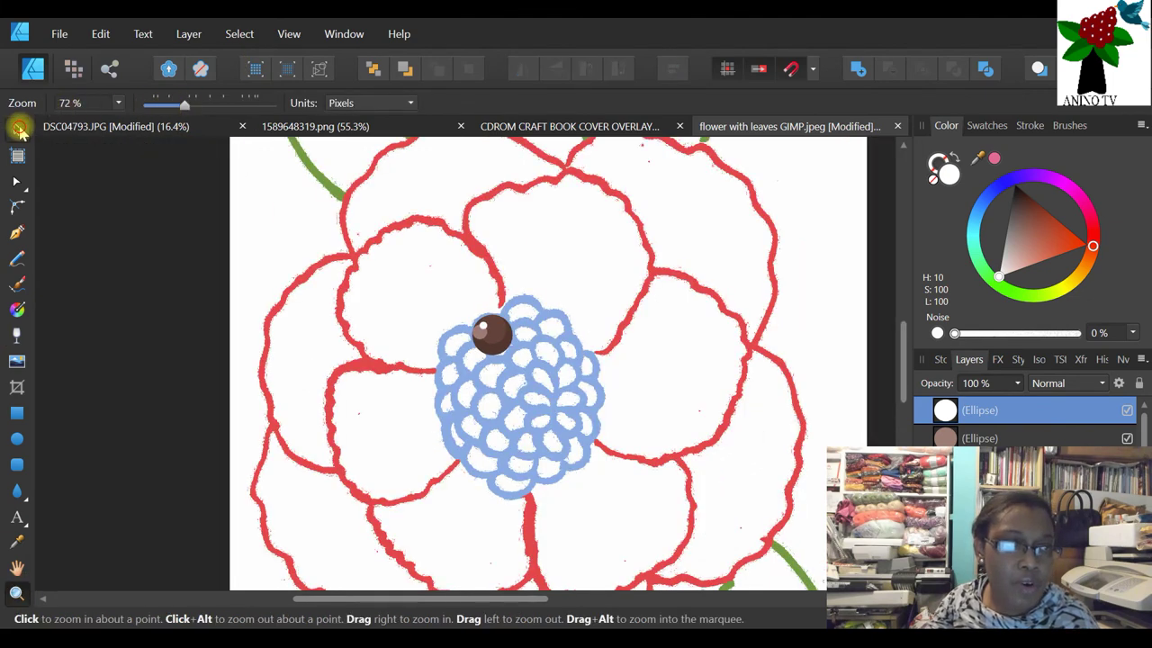
- Group the bead's circles and shrink the group slightly
left_click_drag(147, 196, 497, 423)
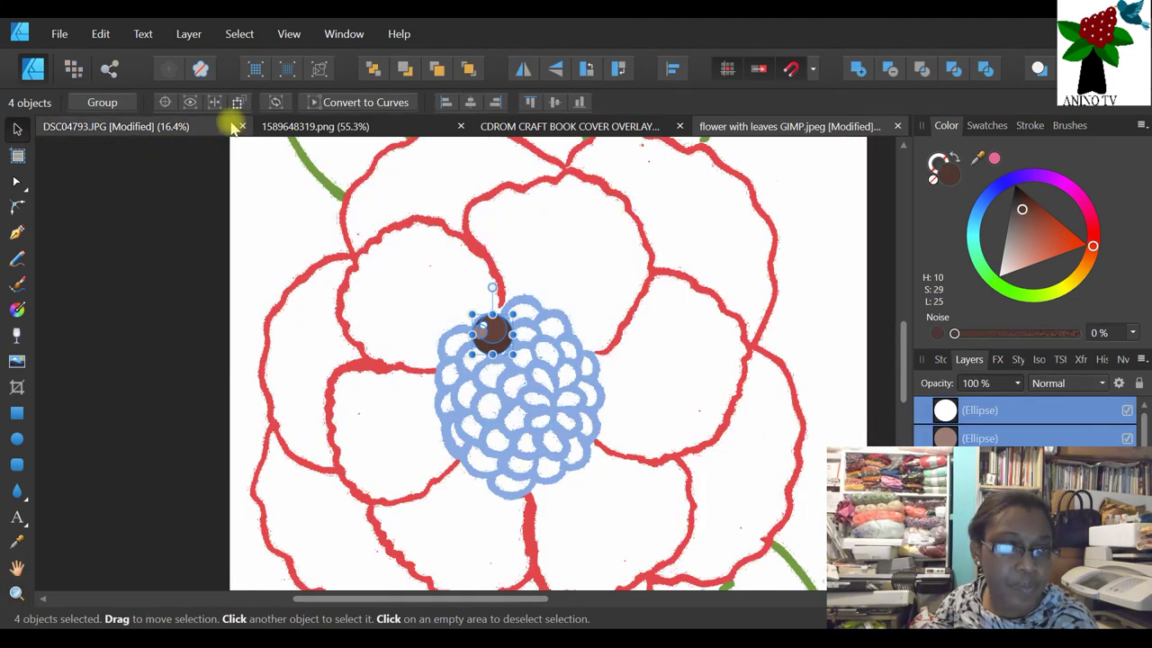
left_click(131, 102)
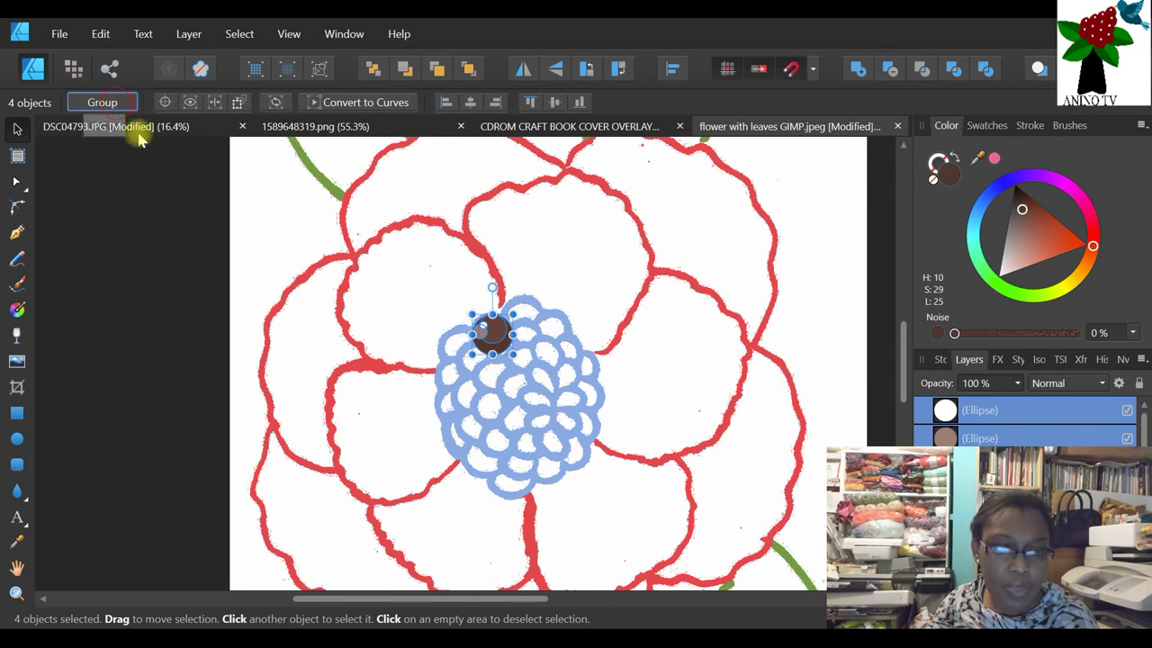
mouse_move(512, 312)
left_mouse_down()
mouse_move(504, 320)
mouse_move(511, 308)
left_mouse_up()
left_click(547, 333)
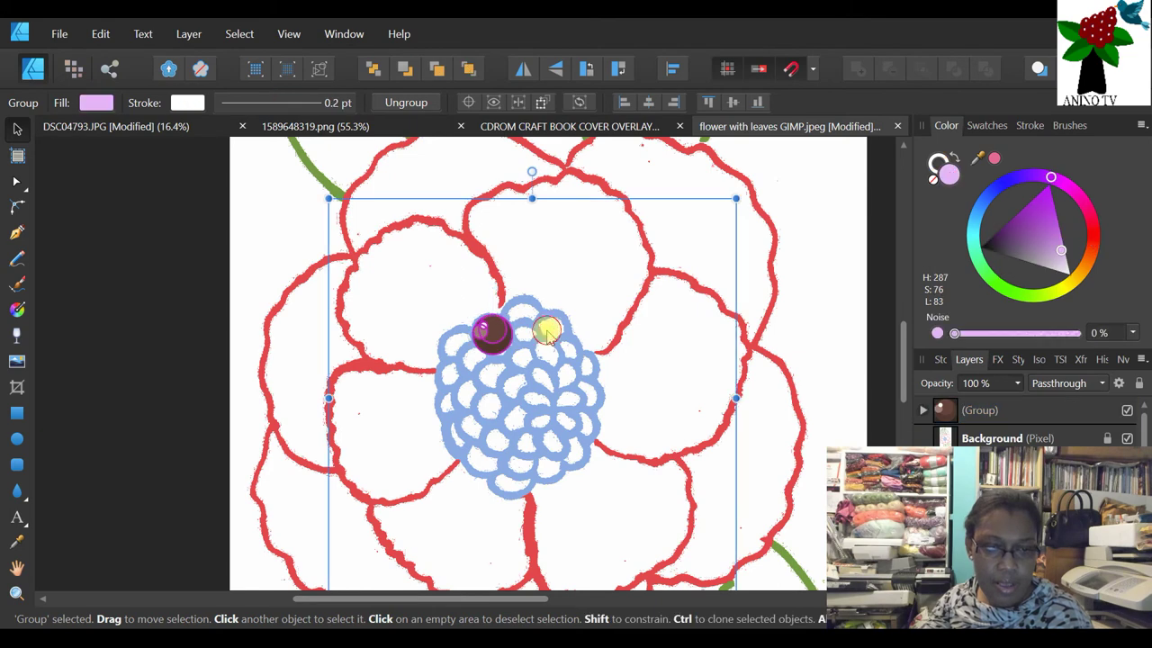
- Duplicate the bead group and move the copy up and right of the first bead
left_click(16, 594)
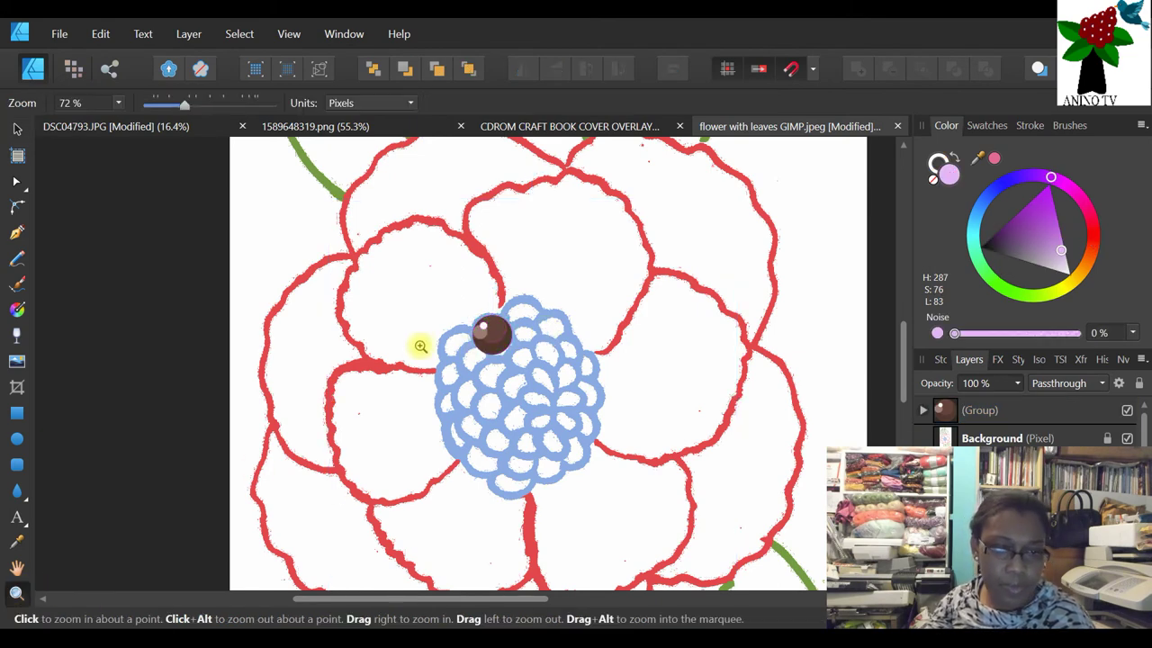
left_click(496, 337)
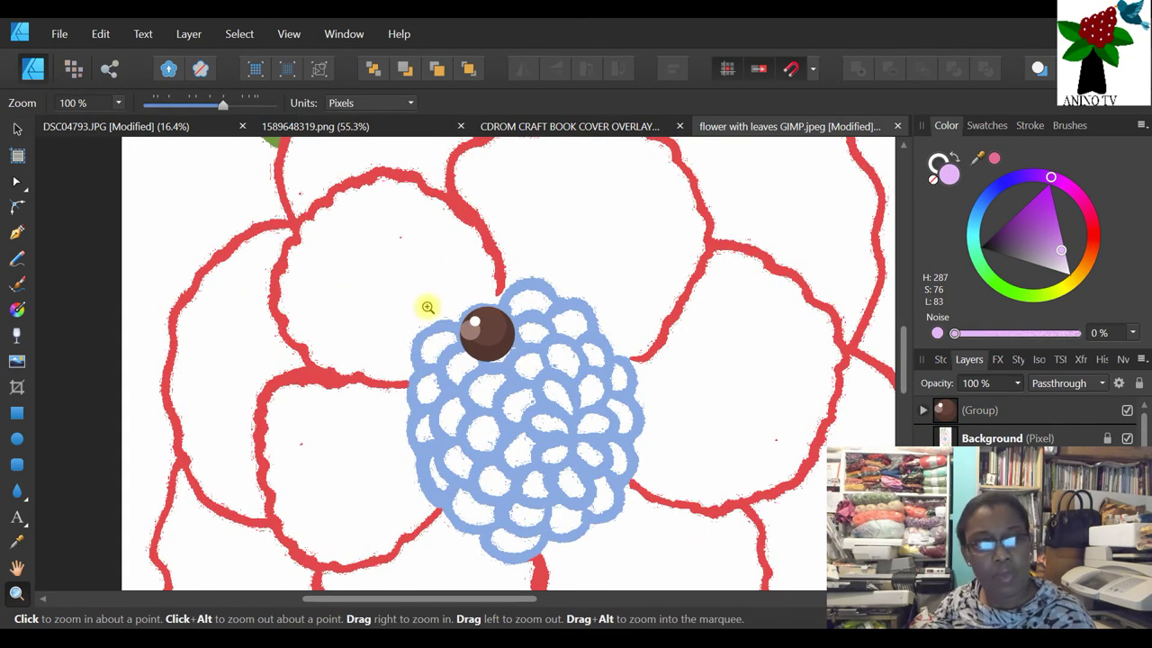
left_click(13, 126)
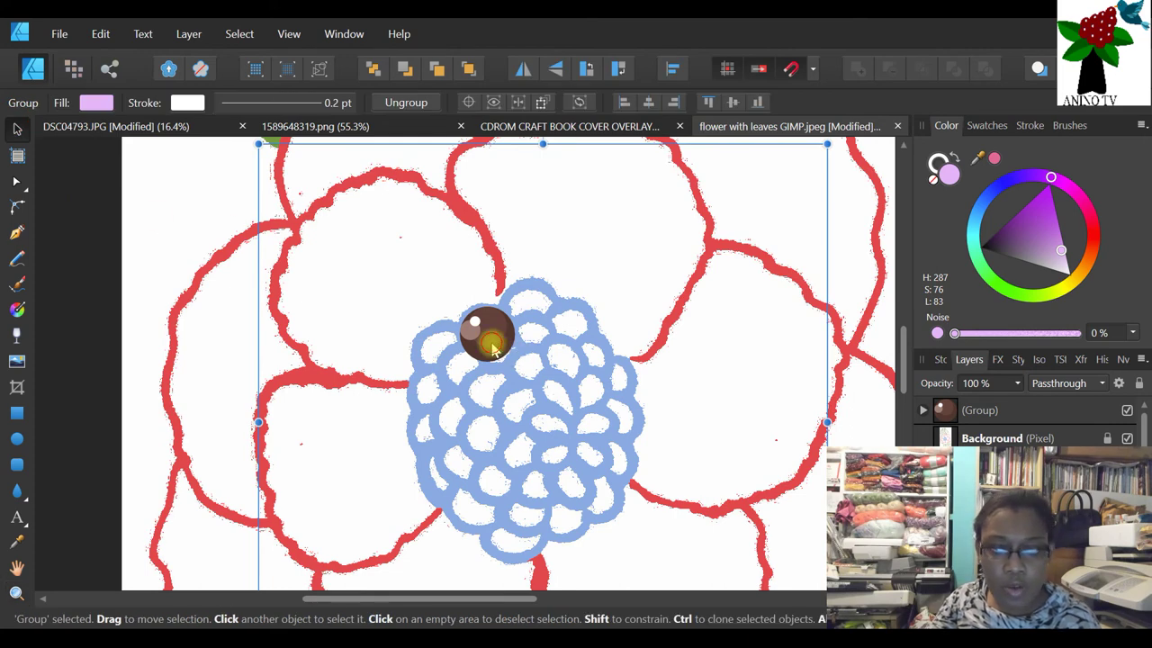
left_click(979, 410)
right_click(978, 411)
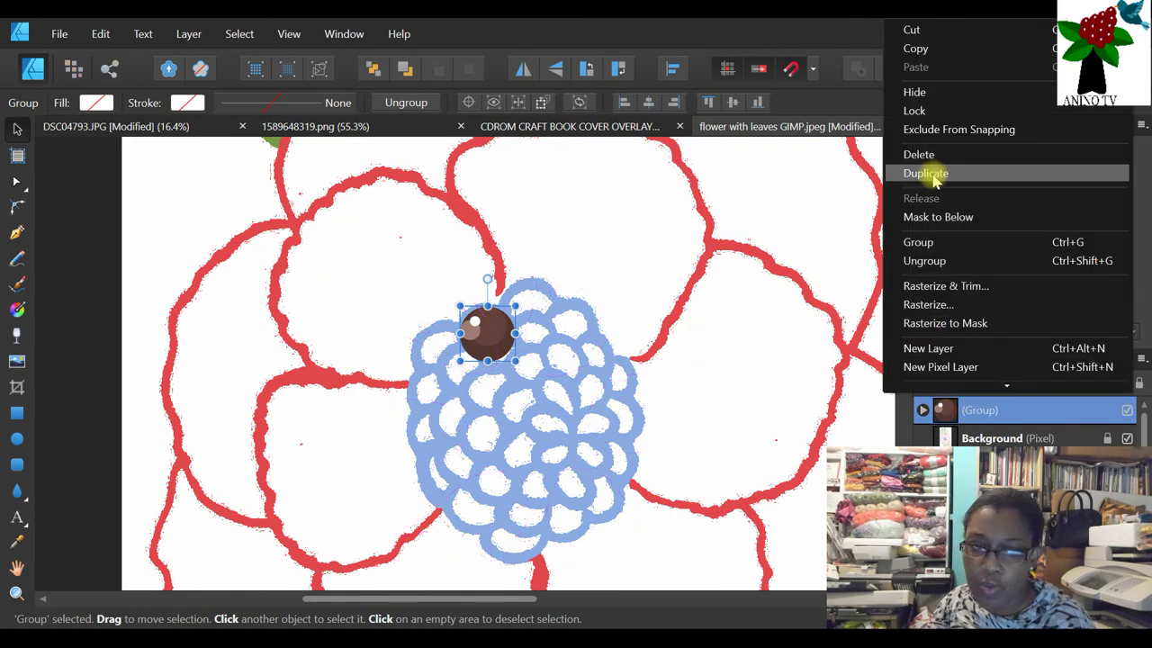
left_click(932, 175)
left_click_drag(493, 358, 532, 329)
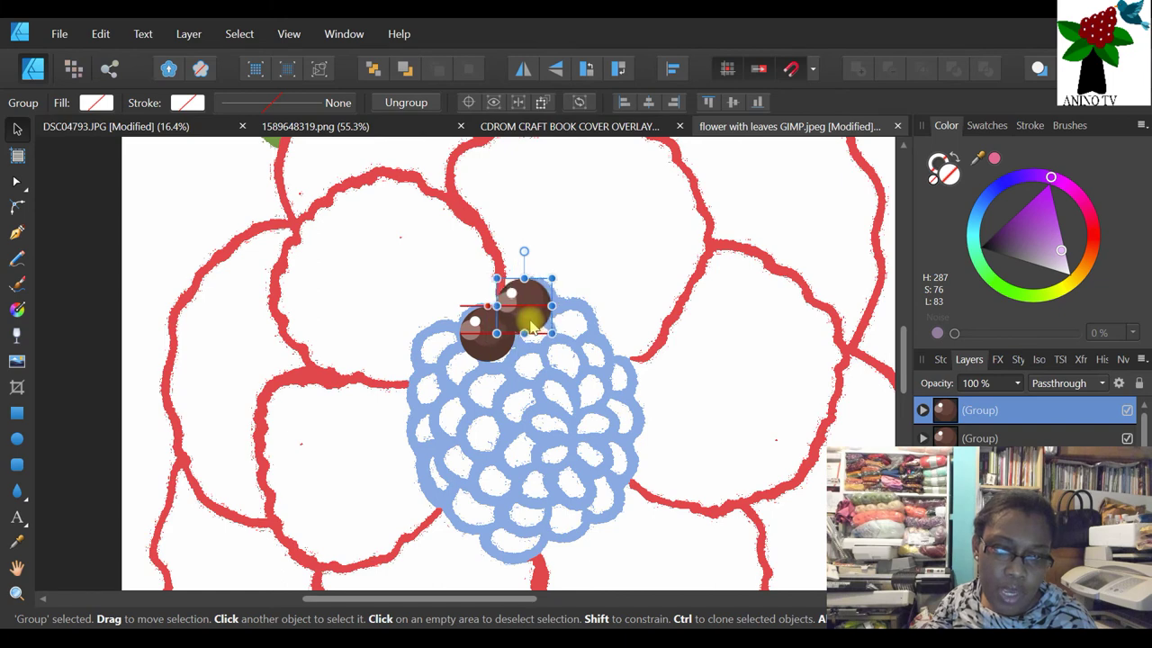
left_click(16, 592)
left_click_drag(194, 105, 167, 106)
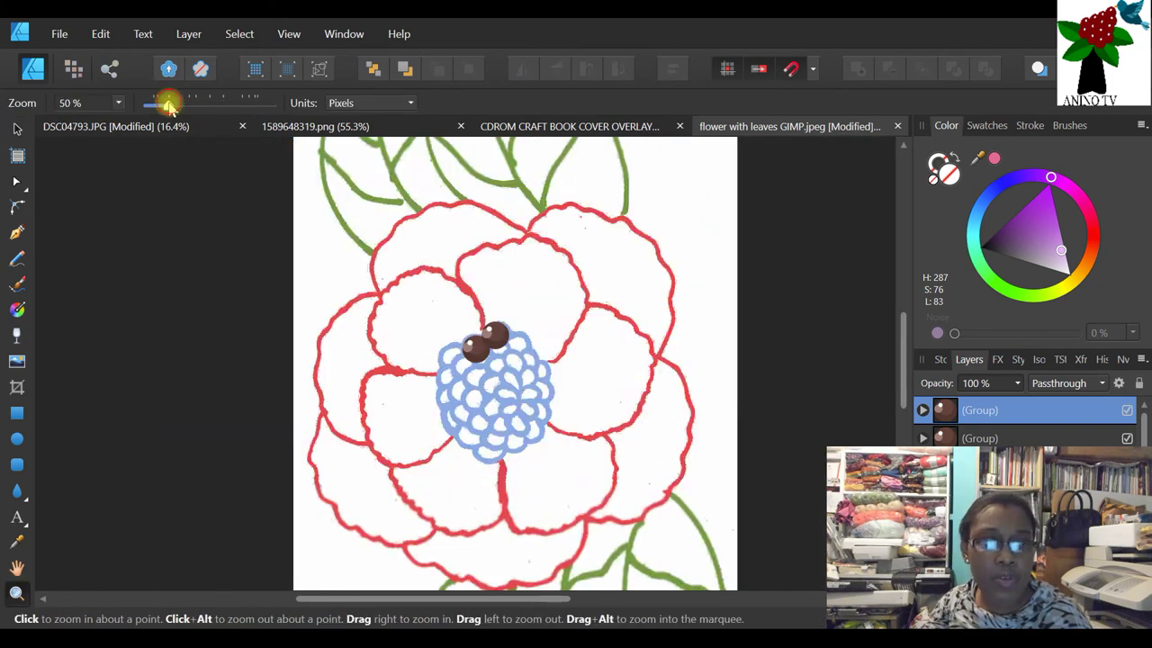
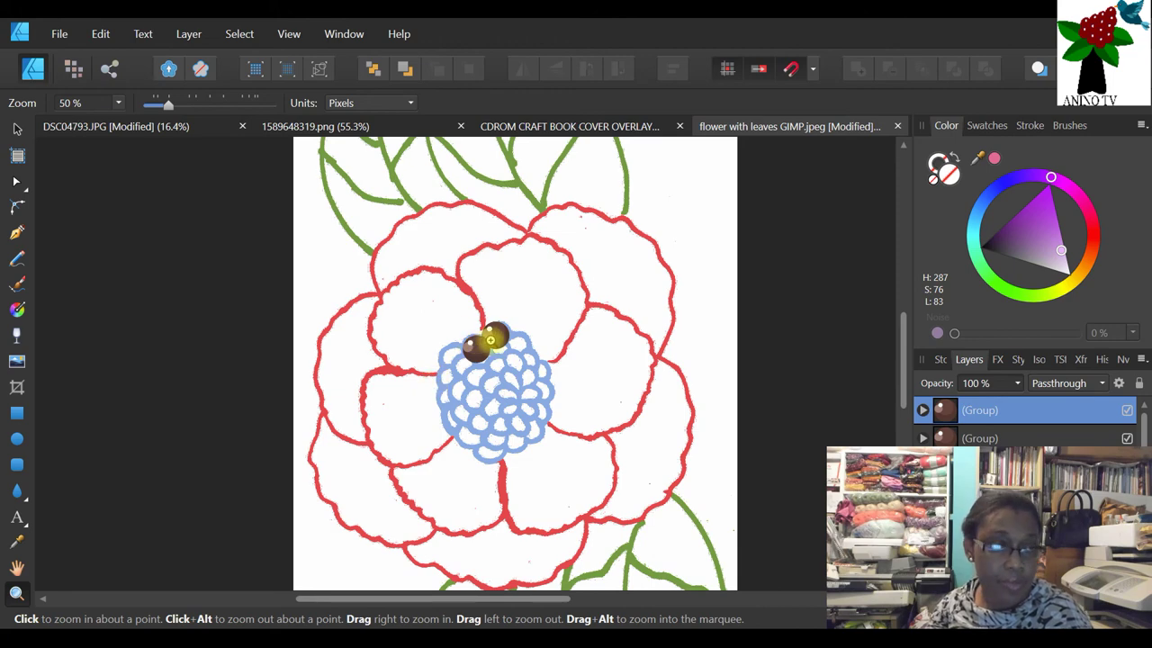
- Rotate the pair of brown berries with the Move tool
key("v")
left_click(493, 333)
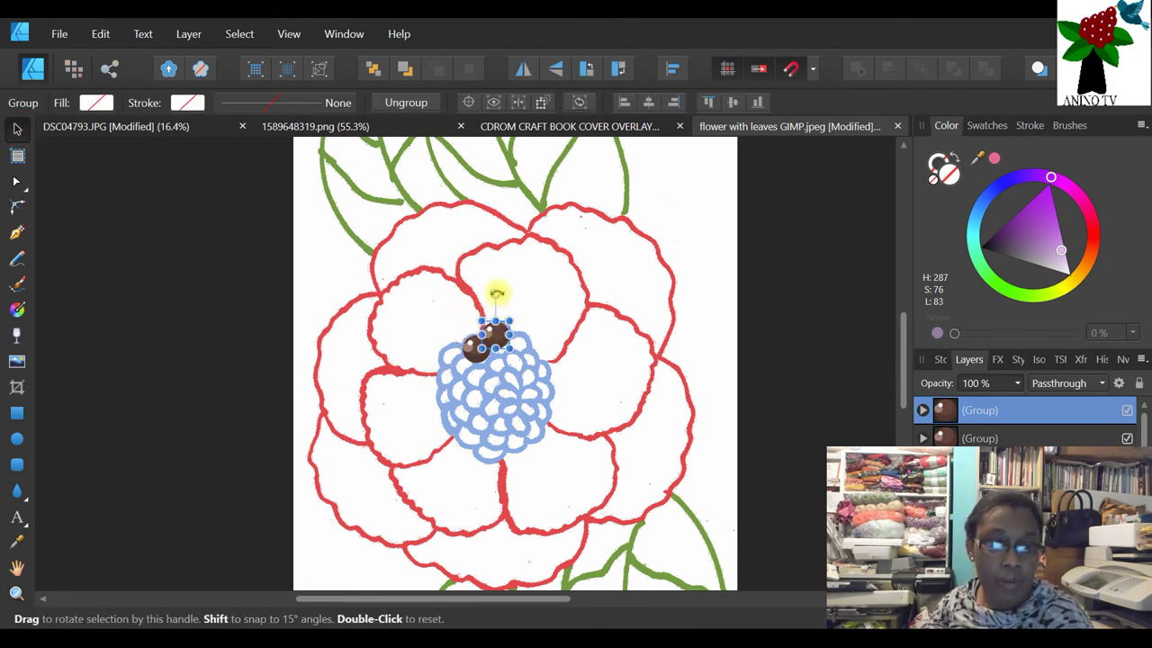
mouse_move(497, 293)
left_mouse_down()
mouse_move(532, 335)
mouse_move(547, 313)
left_mouse_up()
left_click(603, 445)
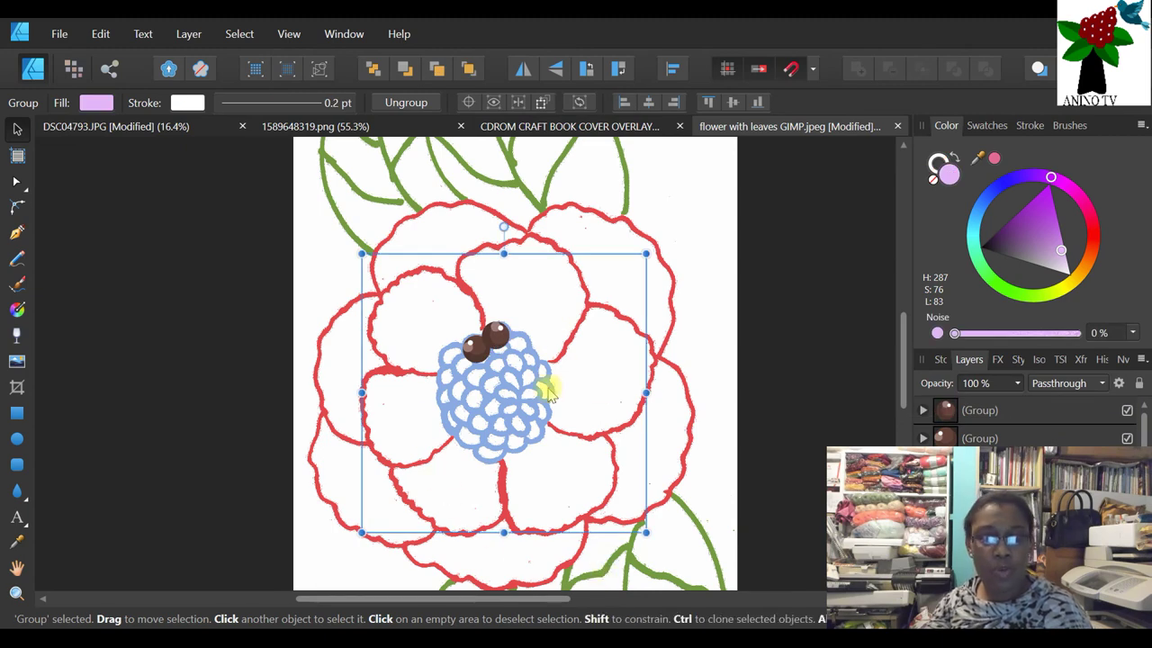
- Zoom in on the berries and nudge the lower-left berry up-left into place
left_click(16, 592)
left_click(439, 388)
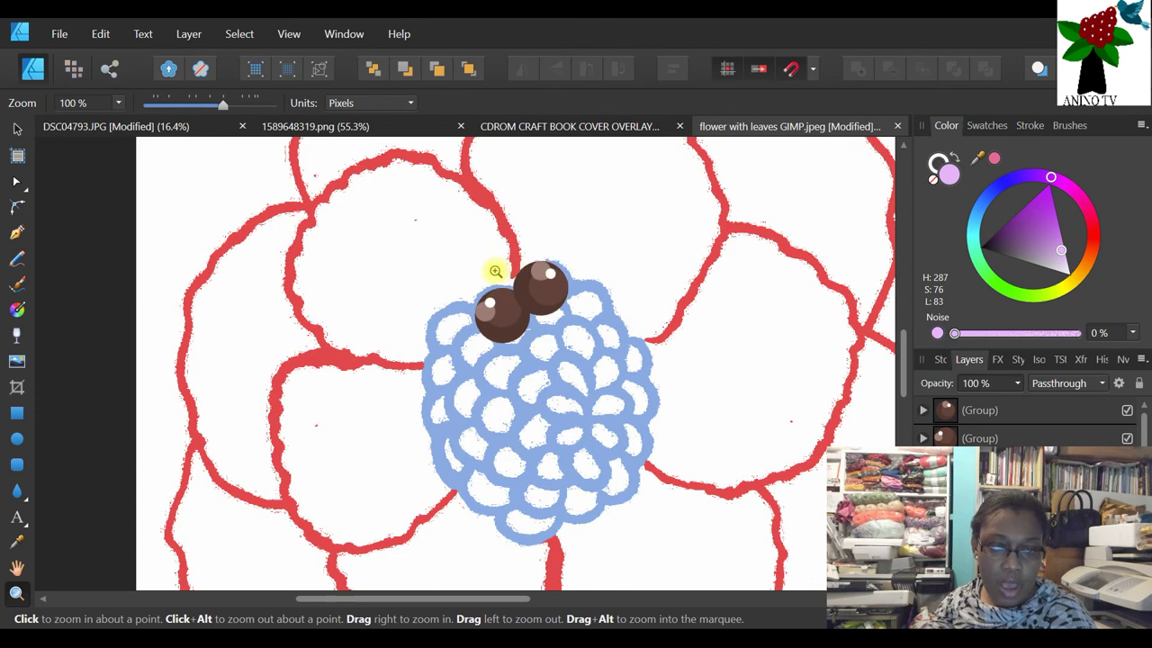
left_click(496, 270)
left_click(11, 130)
left_click(486, 380)
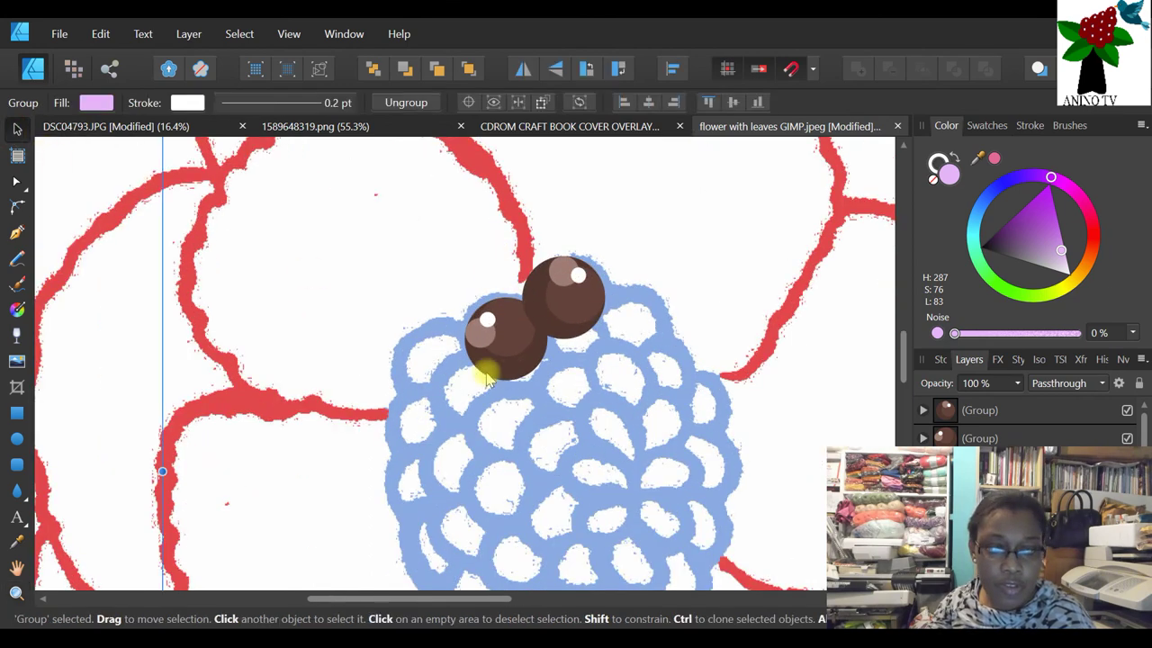
left_click(515, 376)
left_click_drag(510, 364, 514, 361)
key("shift+Up")
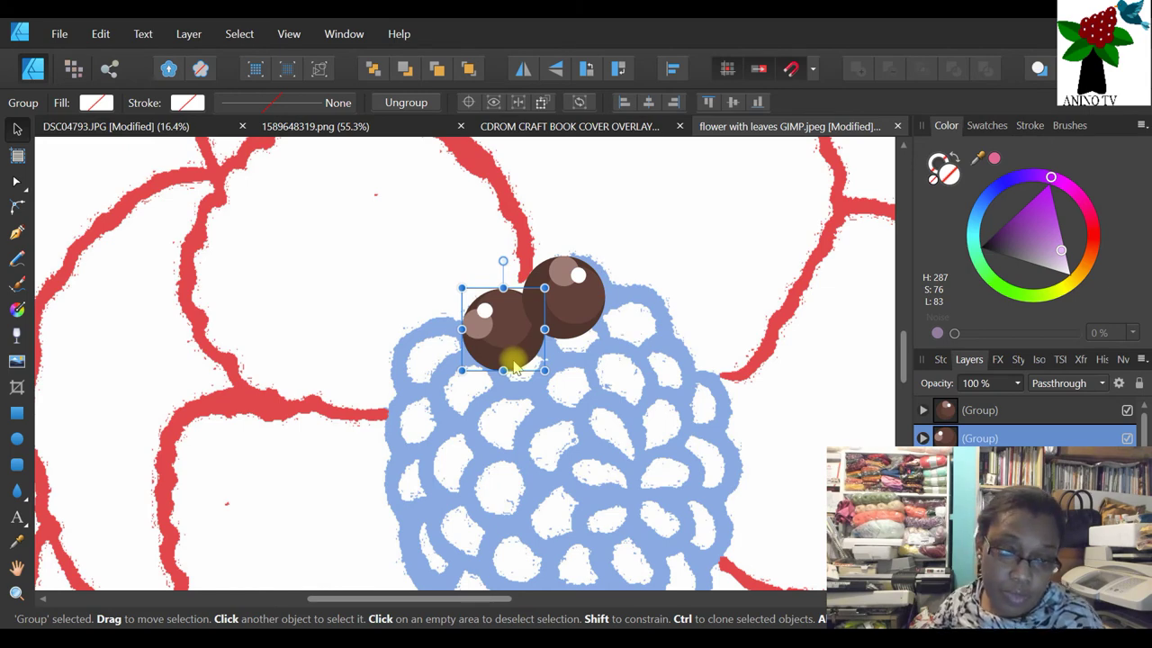
- Duplicate the berry pair and place rotated copies down the blue centre's left side
mouse_move(515, 369)
left_mouse_down()
mouse_move(520, 376)
mouse_move(511, 359)
left_mouse_up()
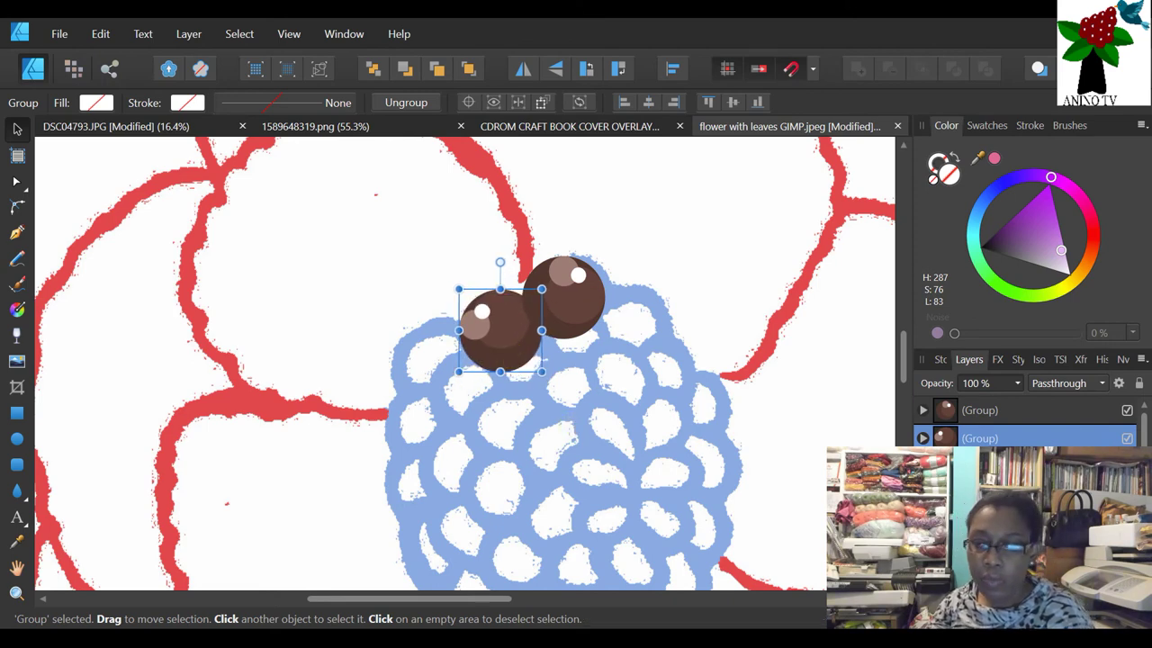
right_click(1010, 438)
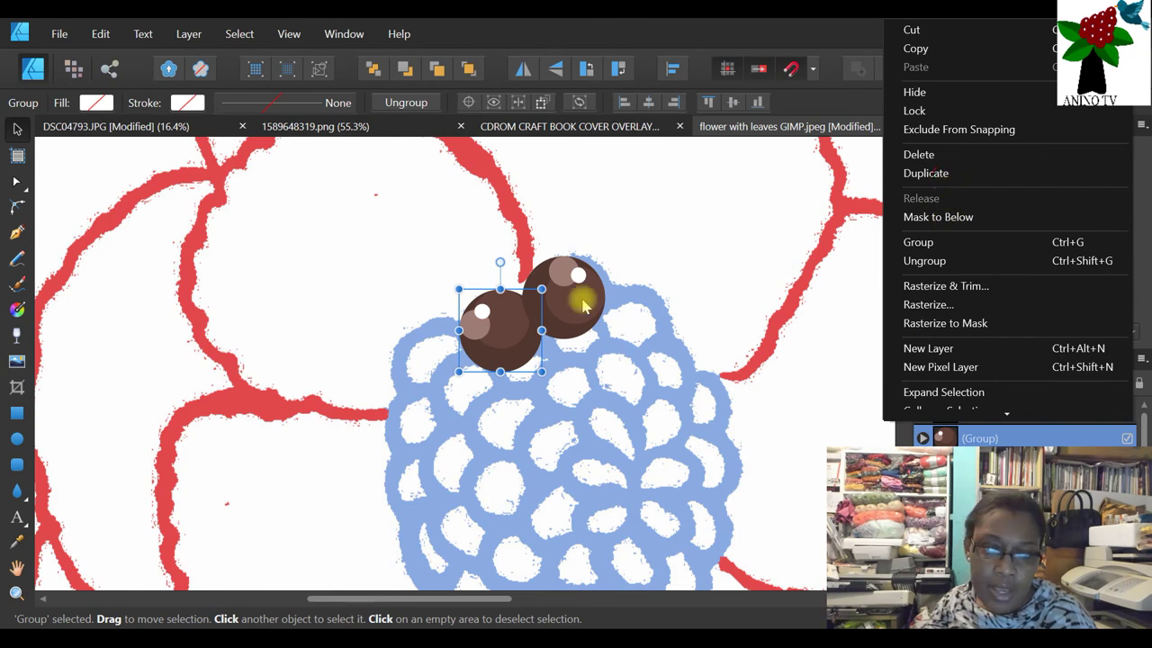
left_click(497, 335)
left_click_drag(494, 337, 430, 369)
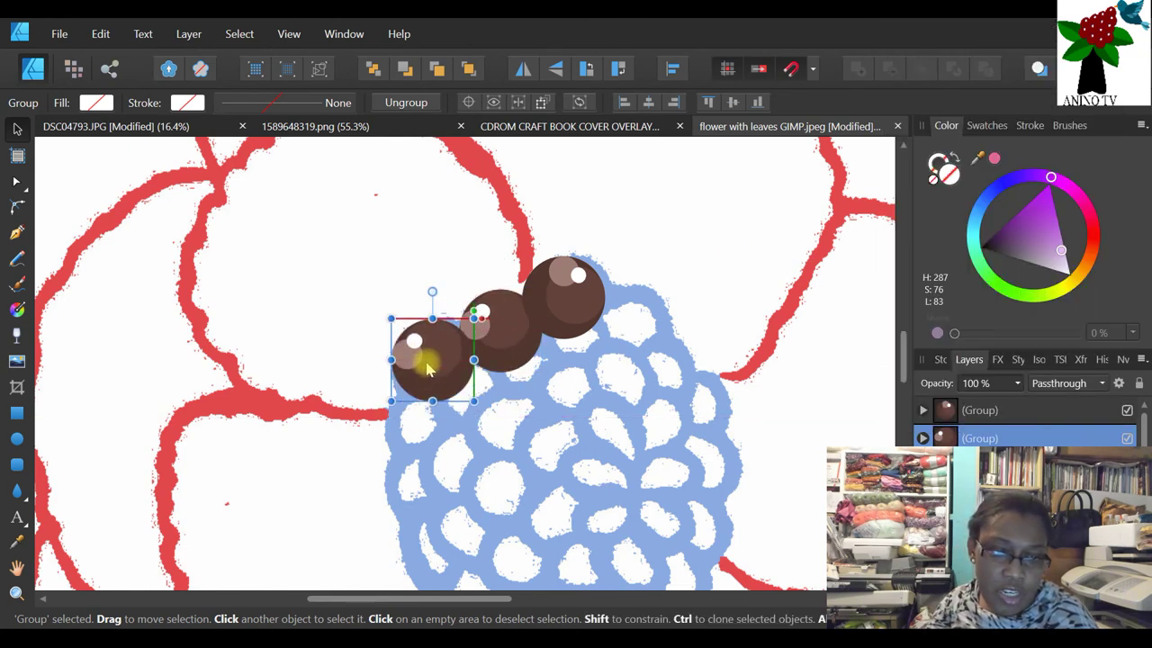
right_click(1016, 438)
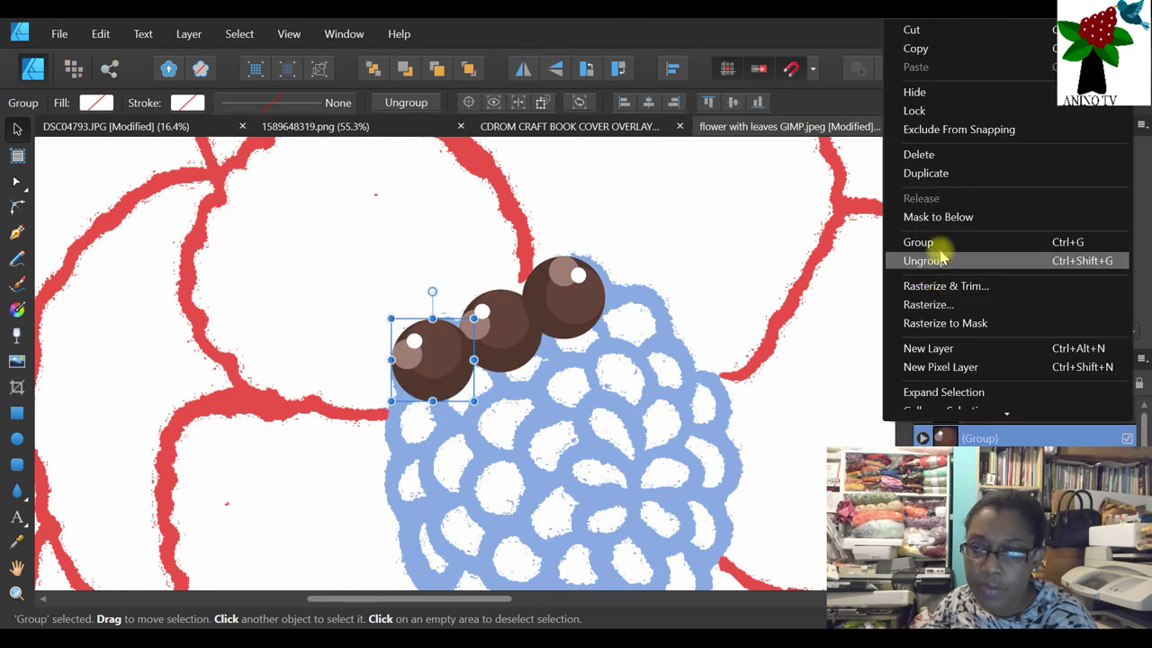
left_click(947, 175)
left_click_drag(354, 400, 402, 439)
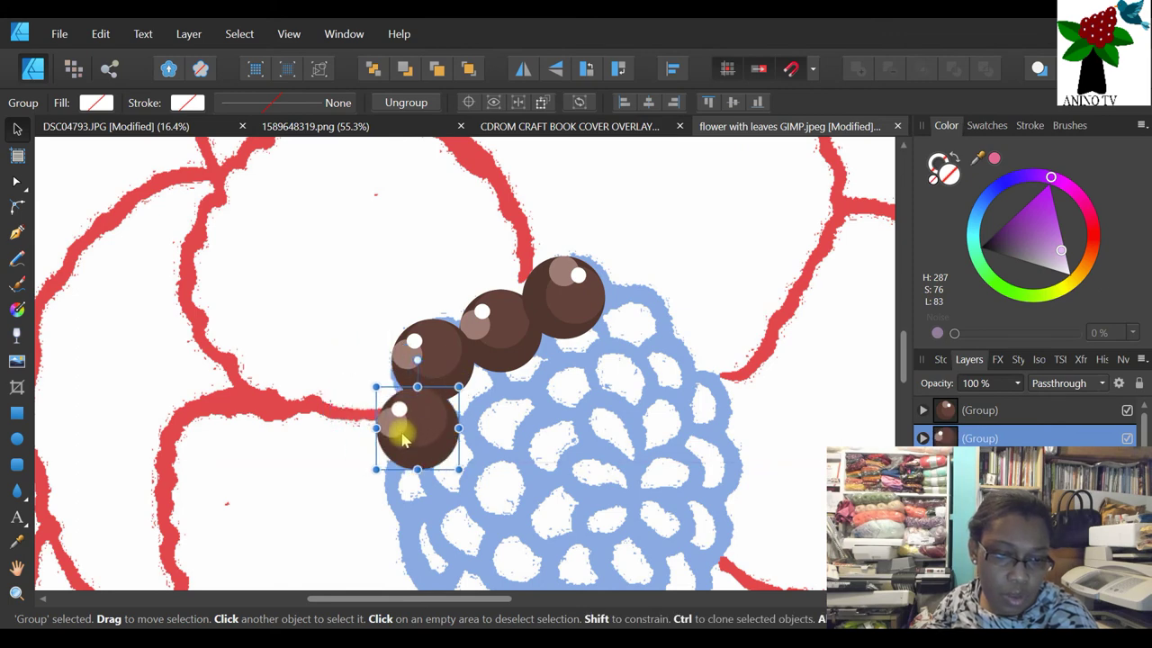
left_click_drag(416, 360, 481, 455)
- Add a lower left-side berry copy and a top-right copy rotated about 42.7°
right_click(1036, 438)
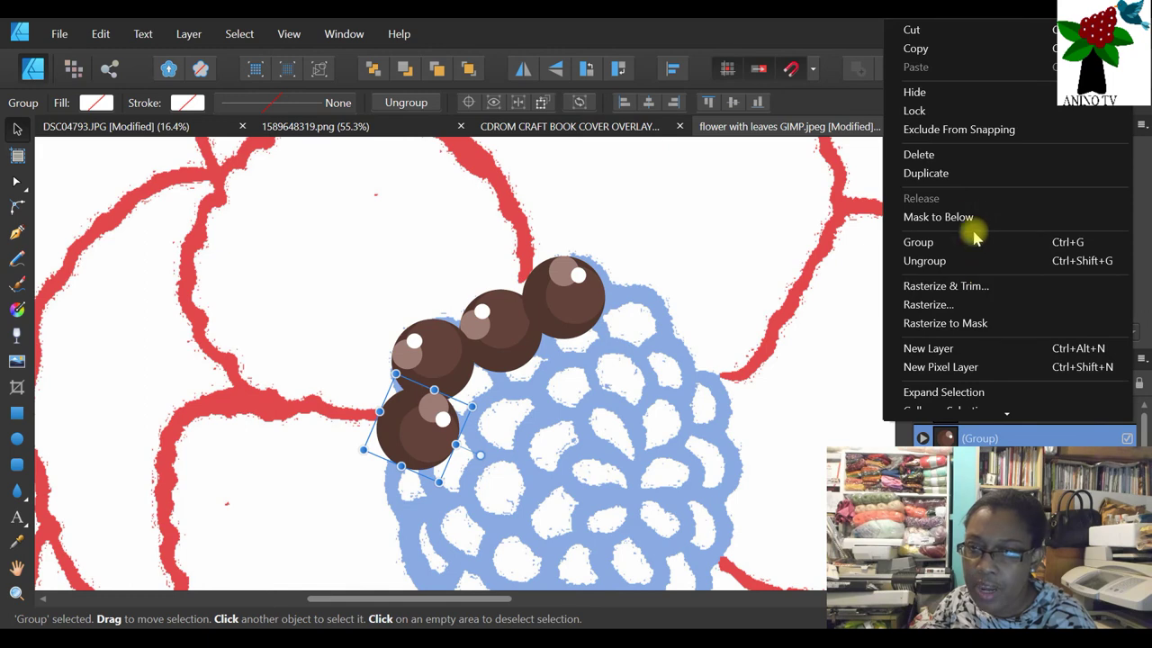
left_click(973, 172)
left_click_drag(399, 413, 419, 493)
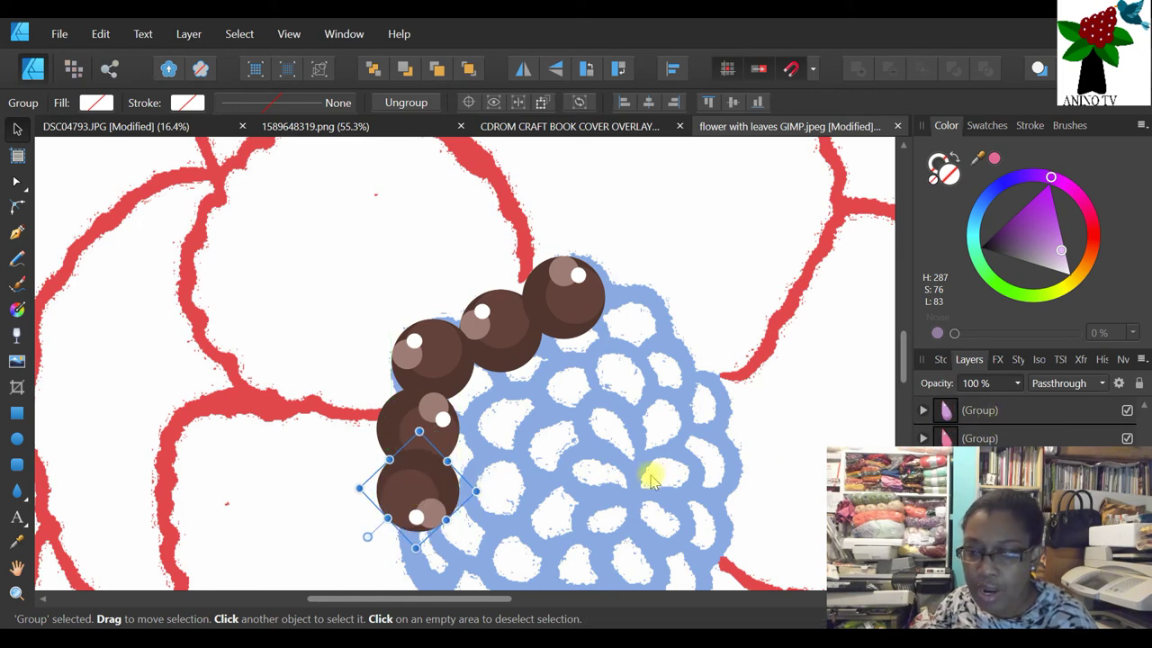
scroll(675, 464, "down", 2)
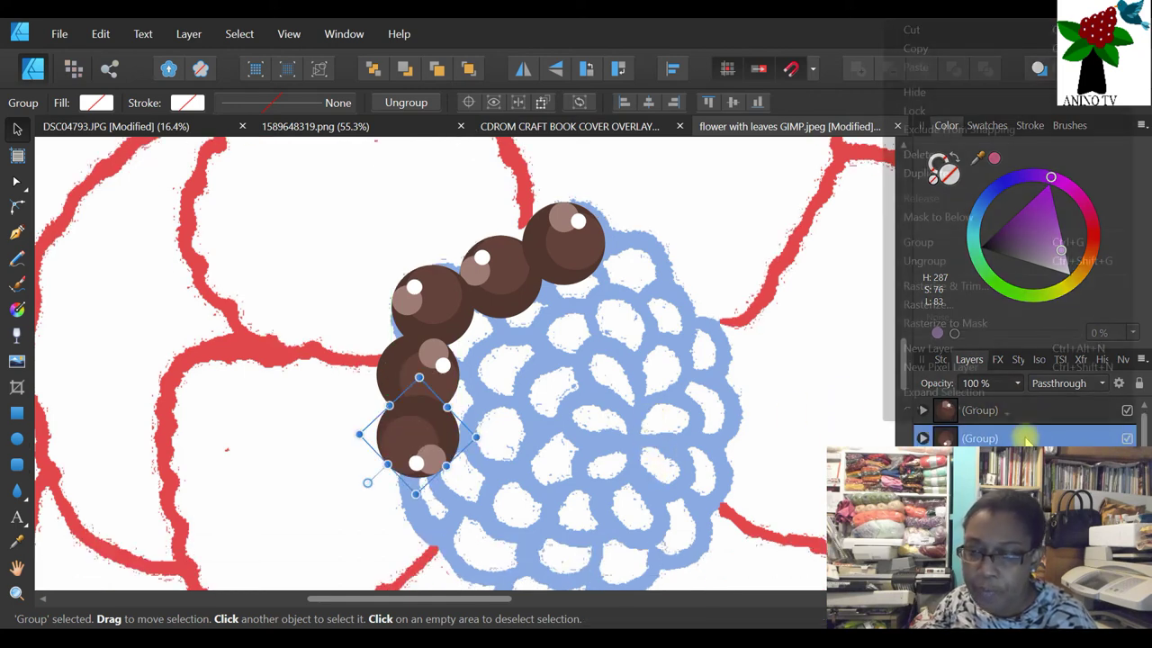
right_click(1033, 438)
left_click(950, 178)
left_click_drag(410, 477, 630, 267)
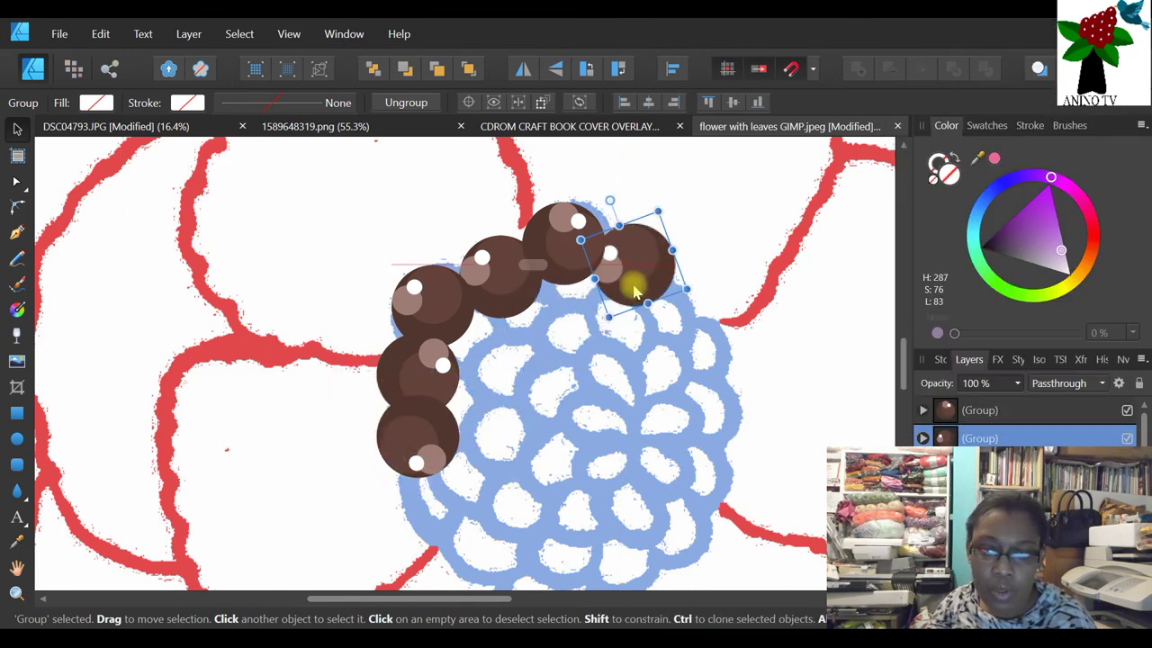
left_click_drag(612, 211, 684, 240)
- Duplicate berries onto the centre's upper right and down its right side
right_click(1016, 438)
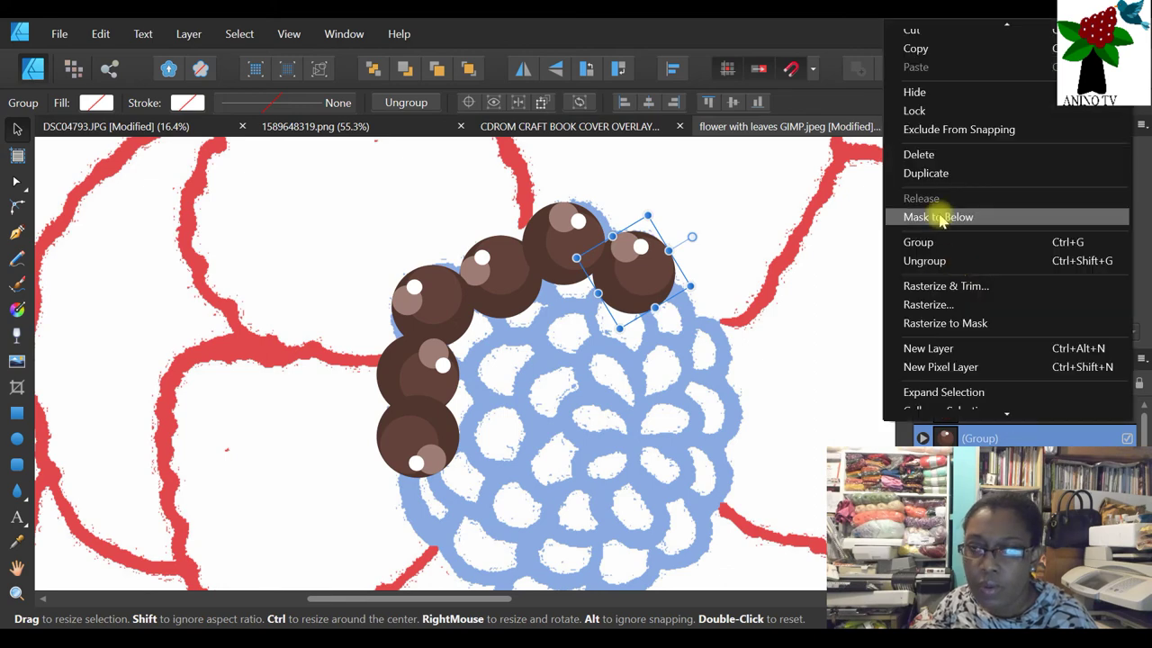
left_click(941, 174)
left_click_drag(402, 383, 705, 384)
right_click(1051, 437)
left_click(926, 173)
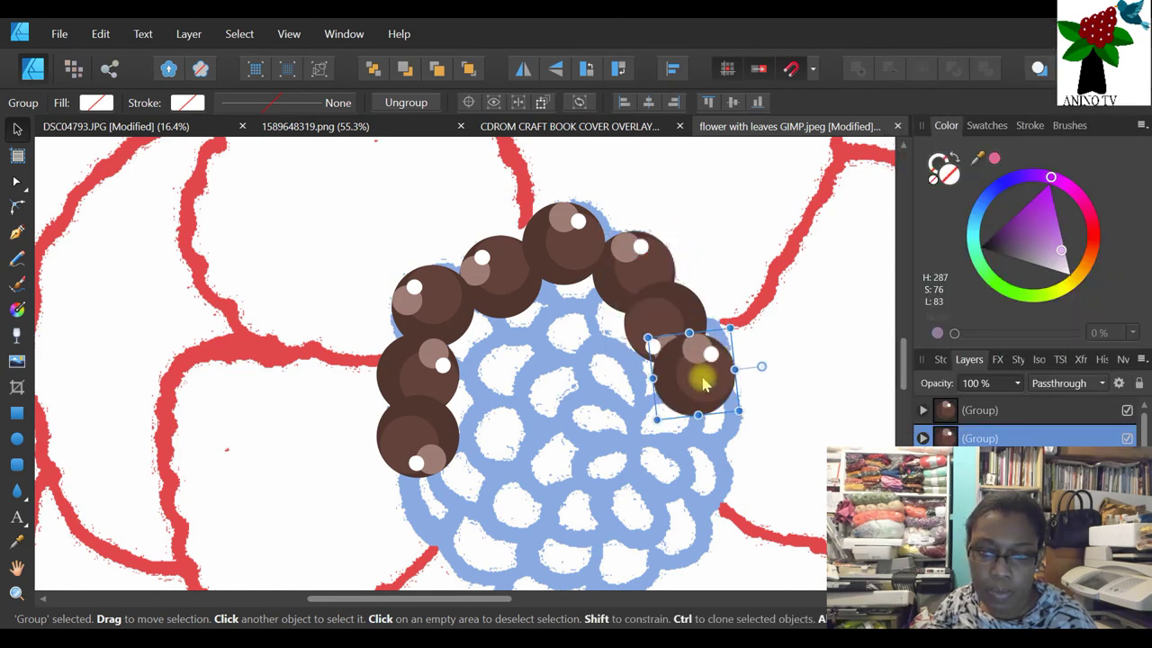
right_click(999, 438)
left_click(945, 177)
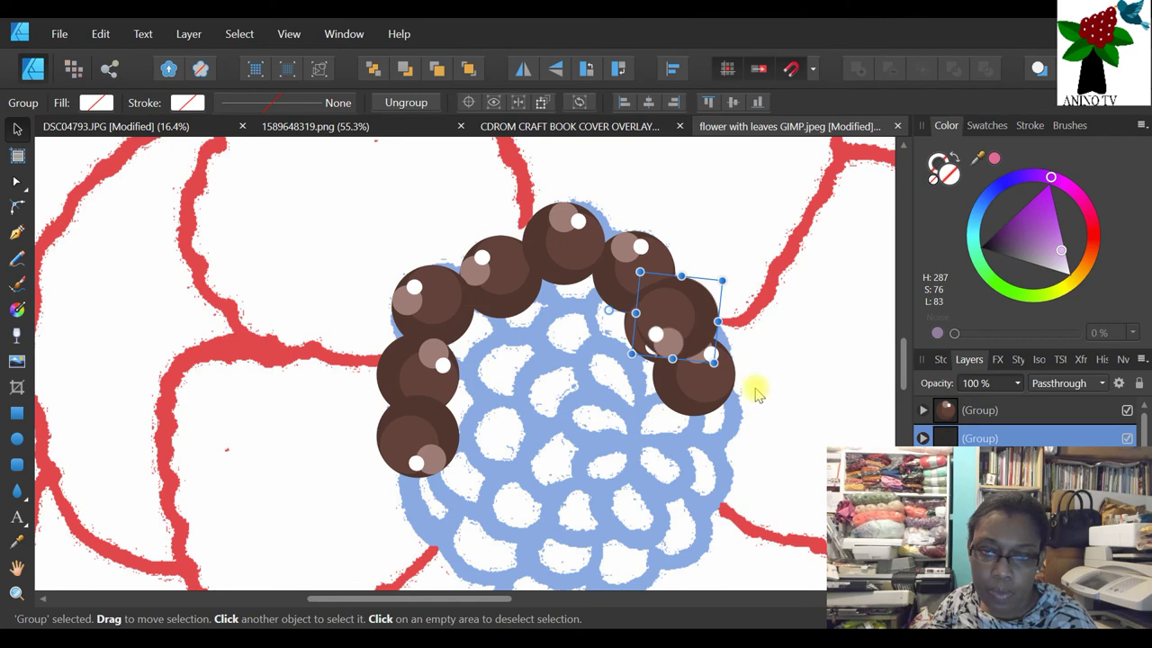
left_click_drag(674, 342, 679, 446)
- Continue berry copies down the right side toward the ring's lower edge
right_click(994, 437)
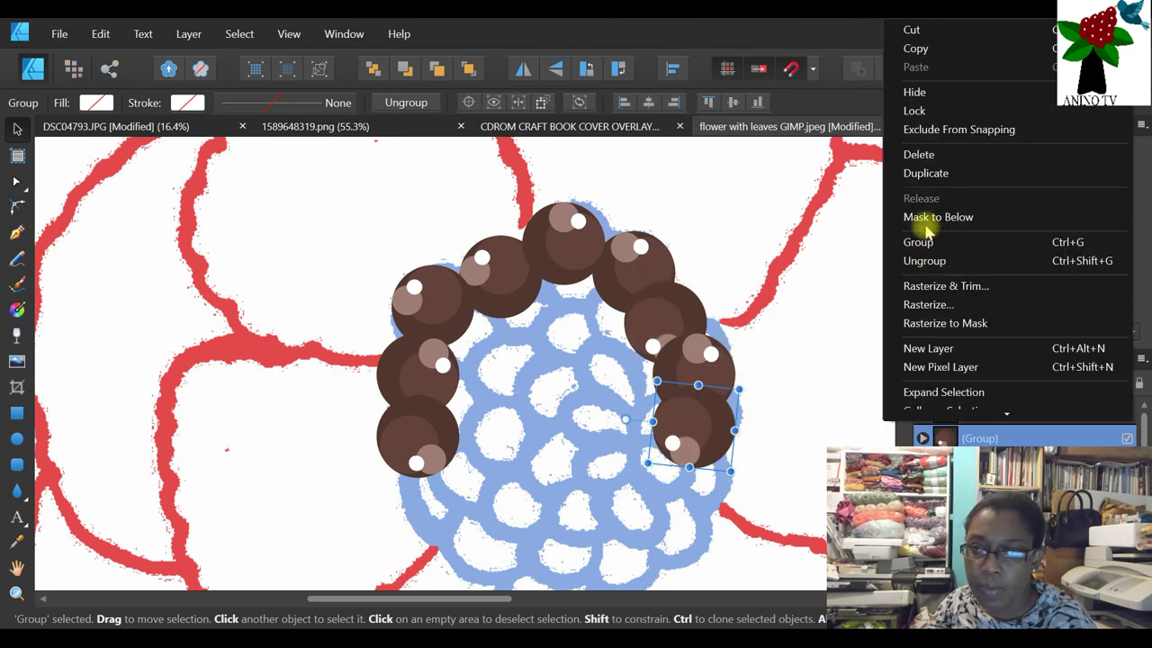
left_click(931, 175)
left_click_drag(715, 407, 703, 488)
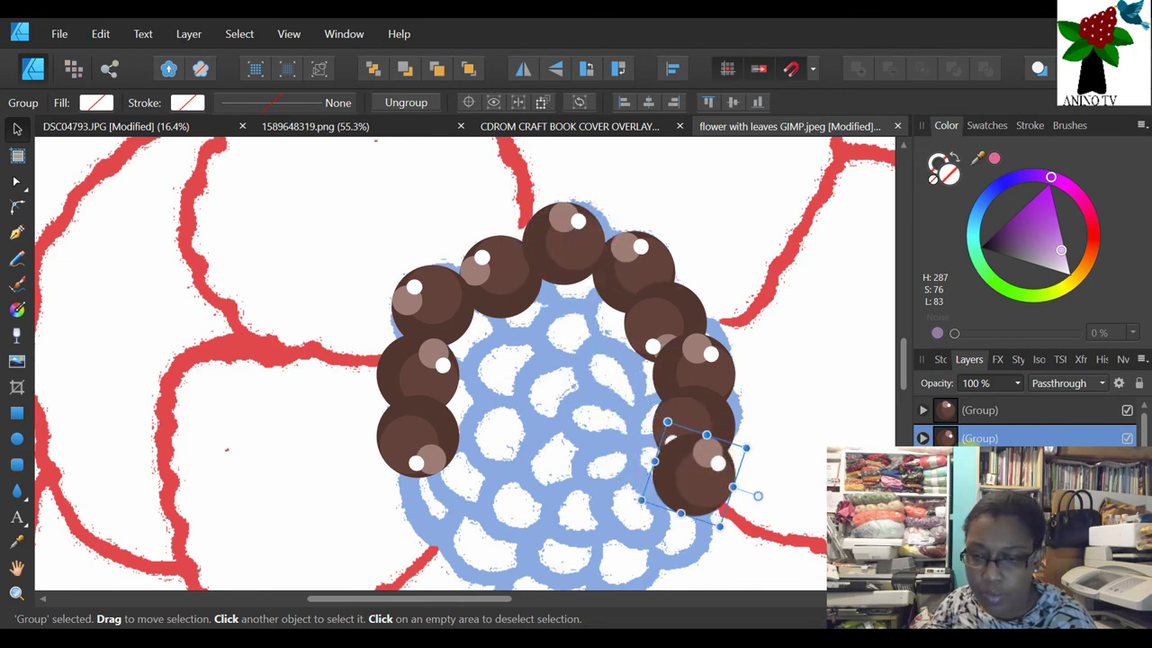
right_click(979, 438)
left_click(956, 171)
left_click_drag(720, 476, 676, 538)
right_click(979, 438)
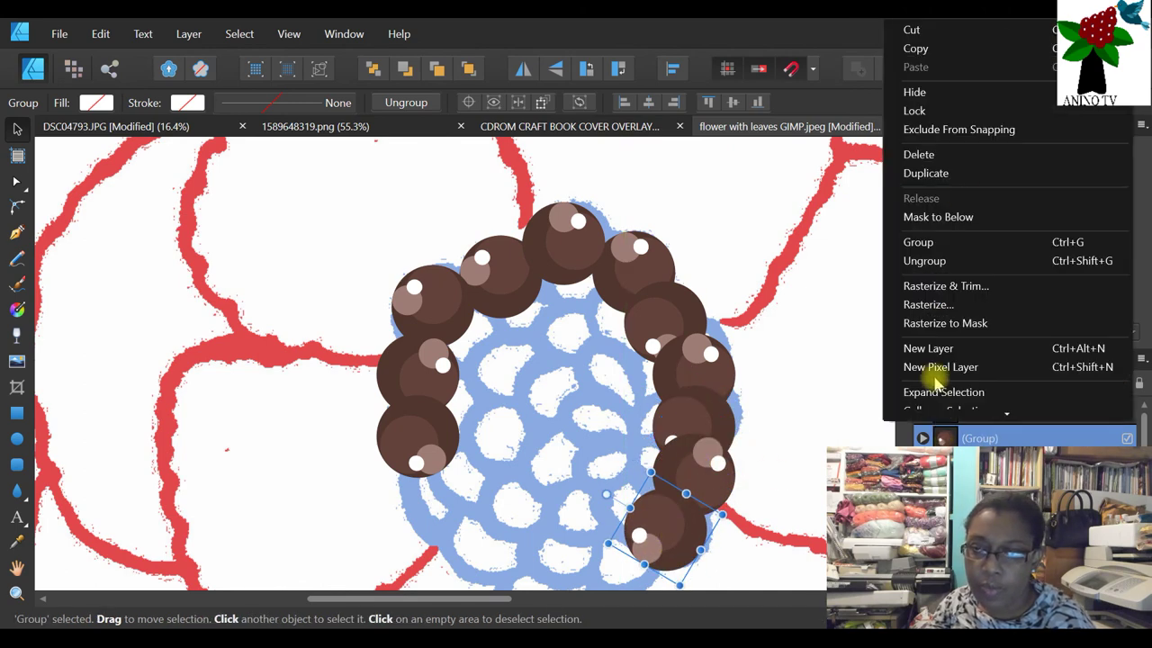
left_click(951, 175)
left_click_drag(661, 540, 606, 544)
- Duplicate berry copies along the ring's lower edge and lower-left corner
scroll(603, 504, "down", 2)
scroll(603, 483, "down", 1)
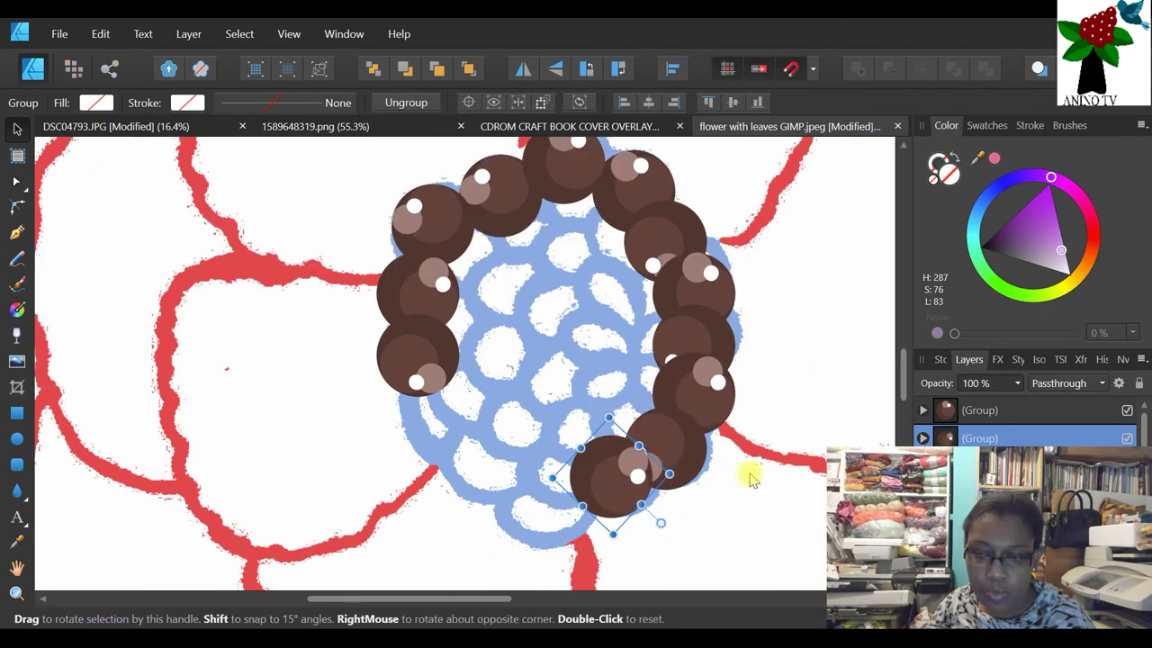
right_click(973, 437)
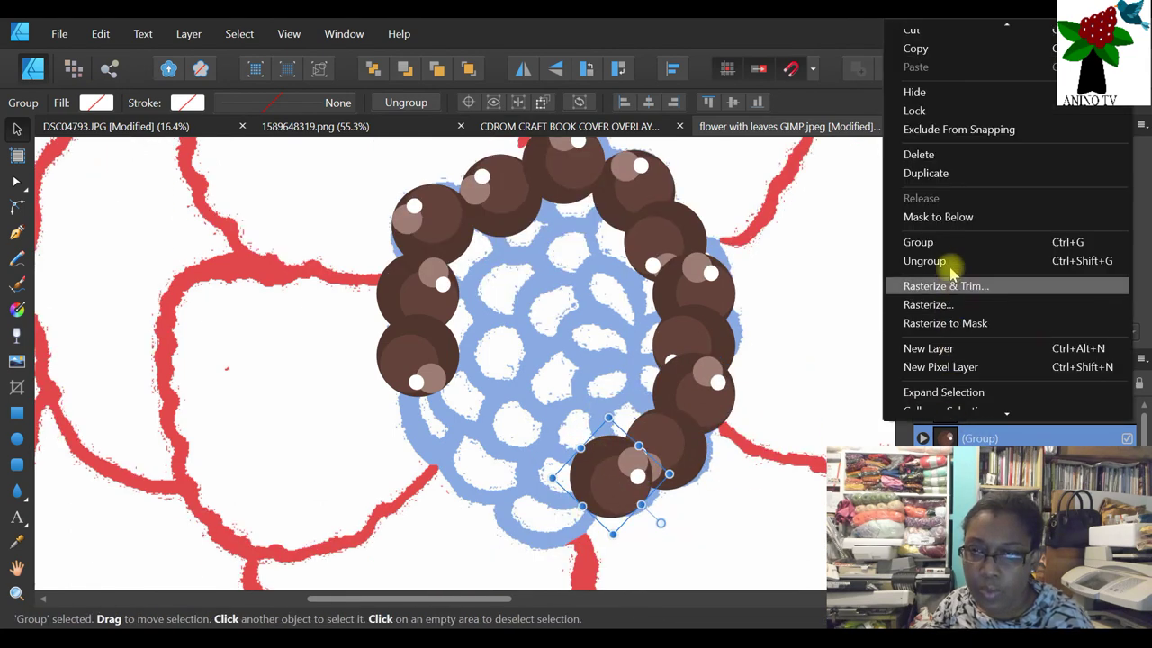
left_click(940, 173)
left_click_drag(617, 496, 565, 518)
right_click(992, 439)
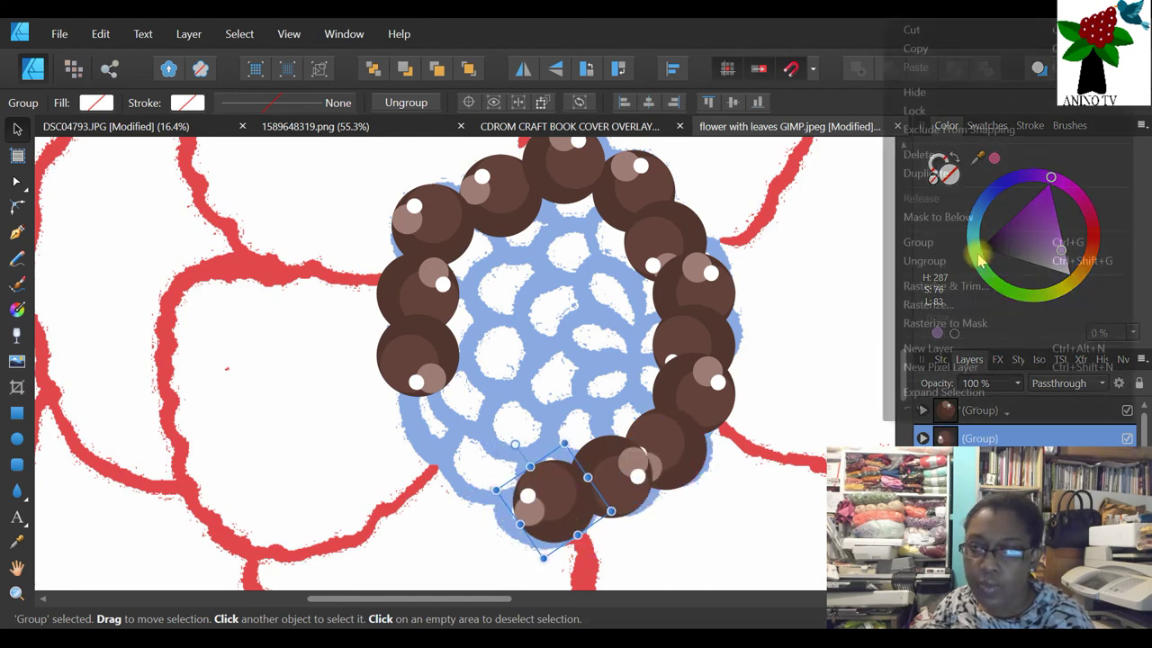
left_click(979, 172)
left_click_drag(595, 511, 502, 486)
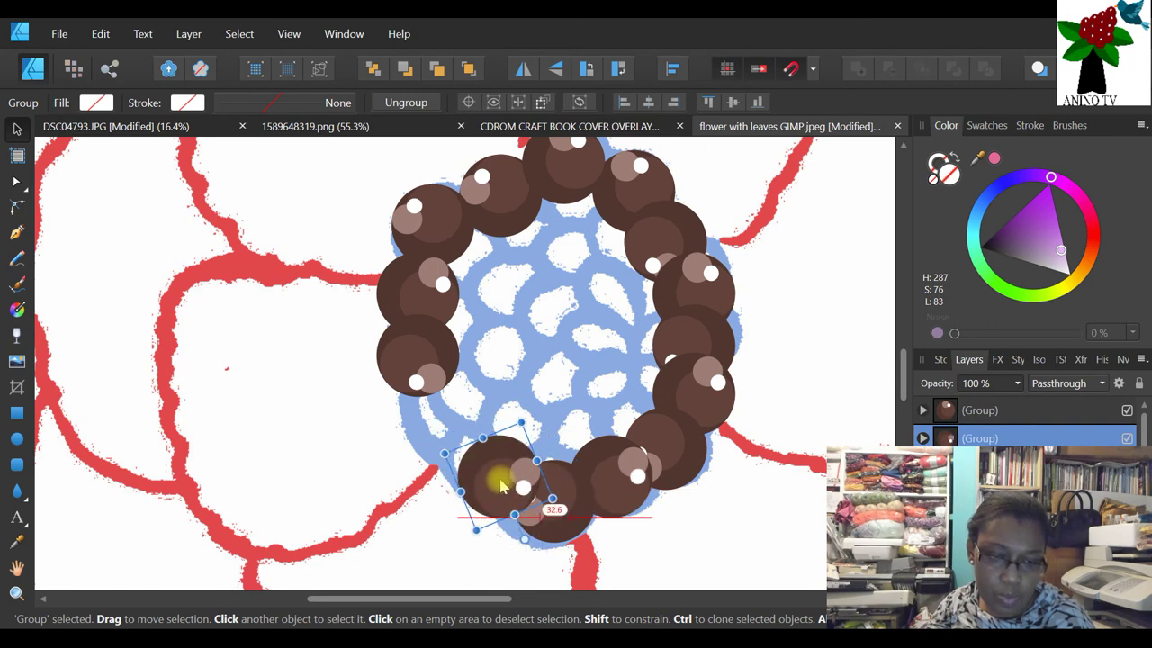
- Place a rotated berry copy up the lower-left side to close the ring
right_click(1000, 439)
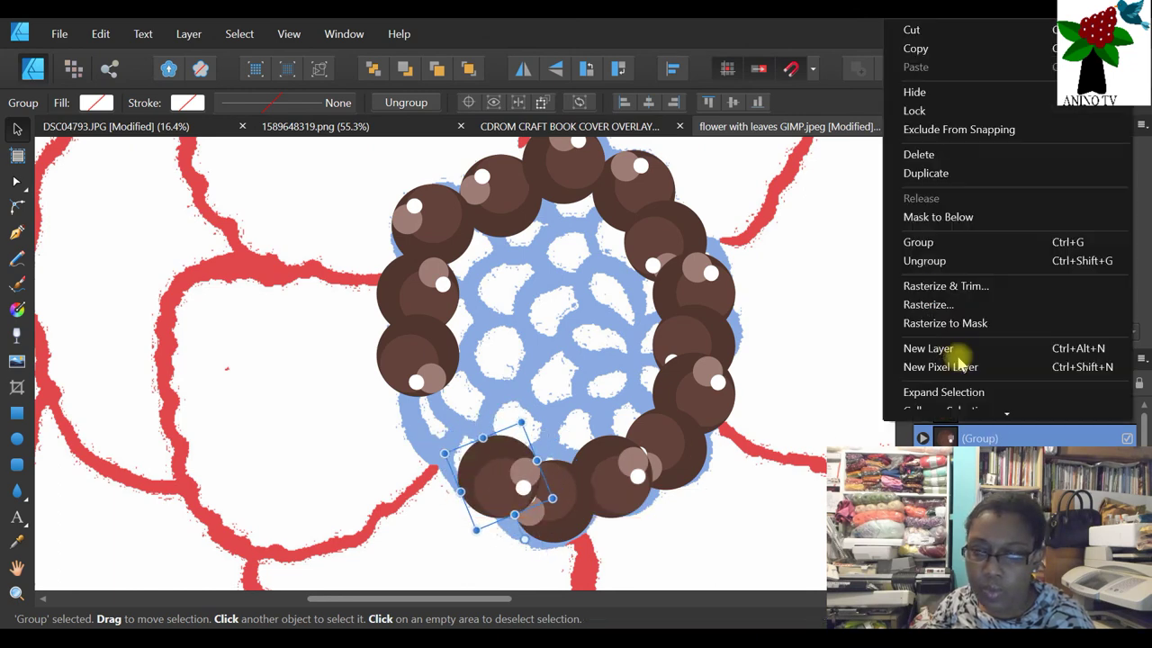
left_click(944, 173)
left_click_drag(529, 510, 430, 432)
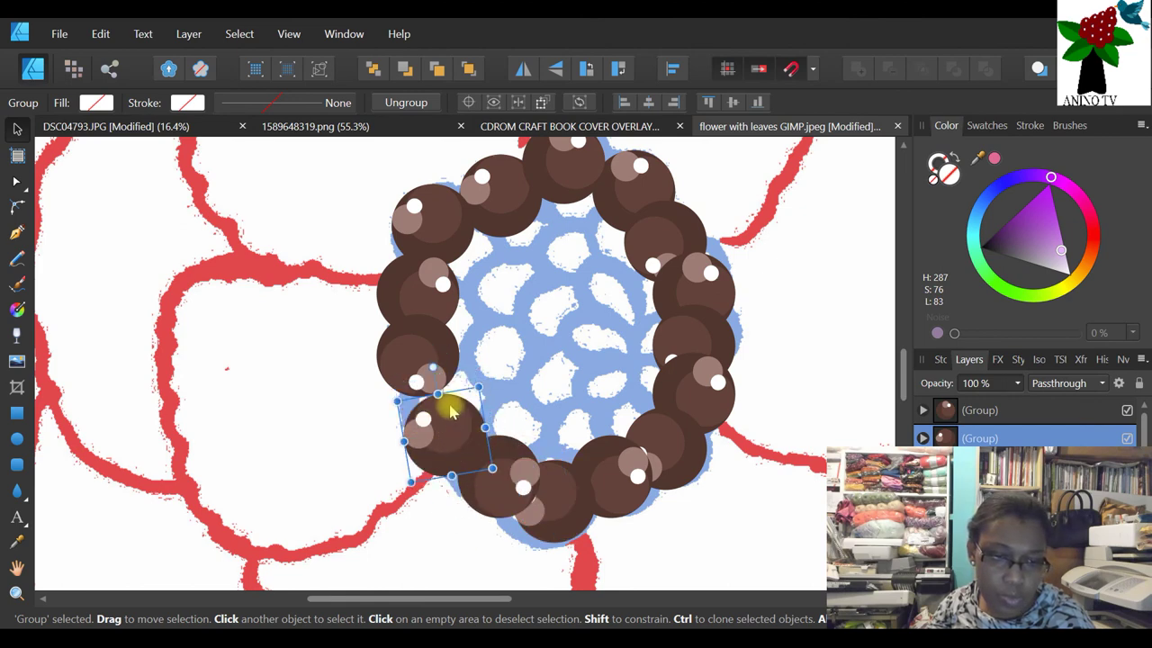
left_click_drag(433, 369, 491, 482)
left_click(424, 339)
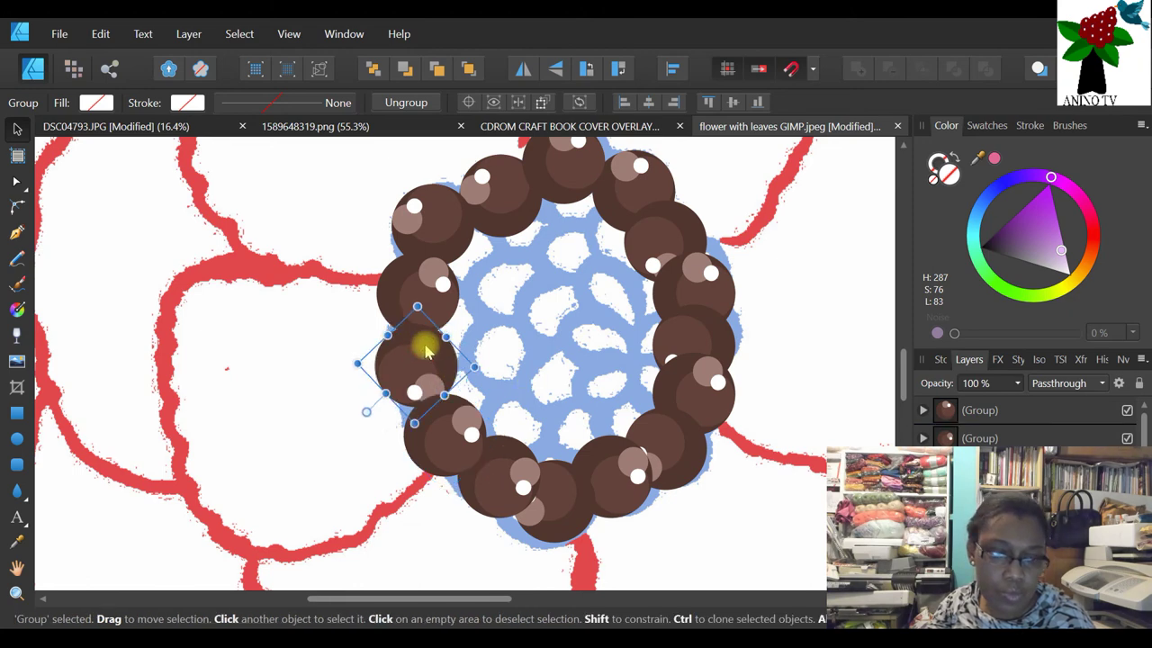
left_click(990, 410)
right_click(989, 410)
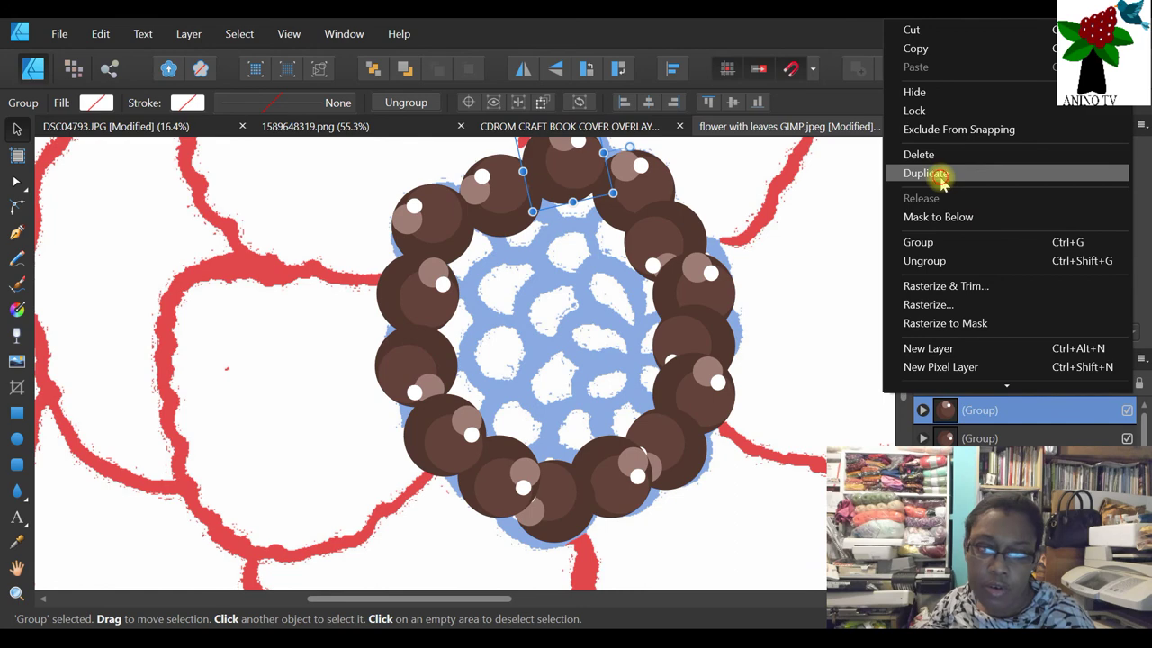
- Duplicate the berry group, adjust its stacking order, and move copies down the ring
left_click(935, 175)
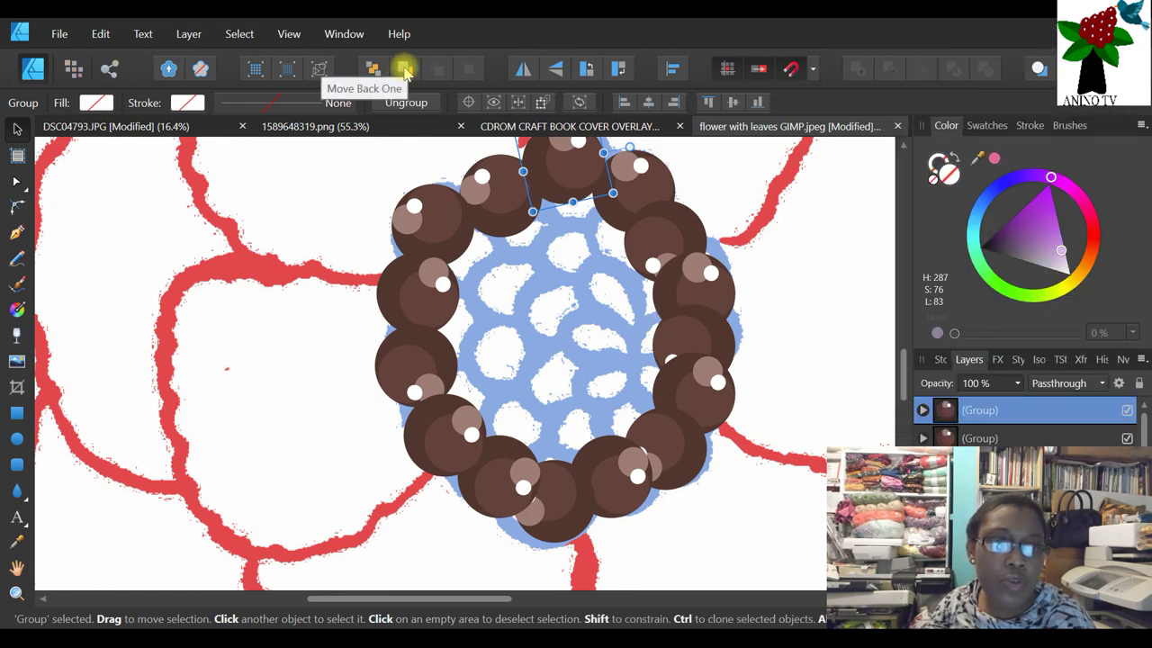
left_click(405, 71)
left_click_drag(562, 166, 580, 227)
left_click(468, 70)
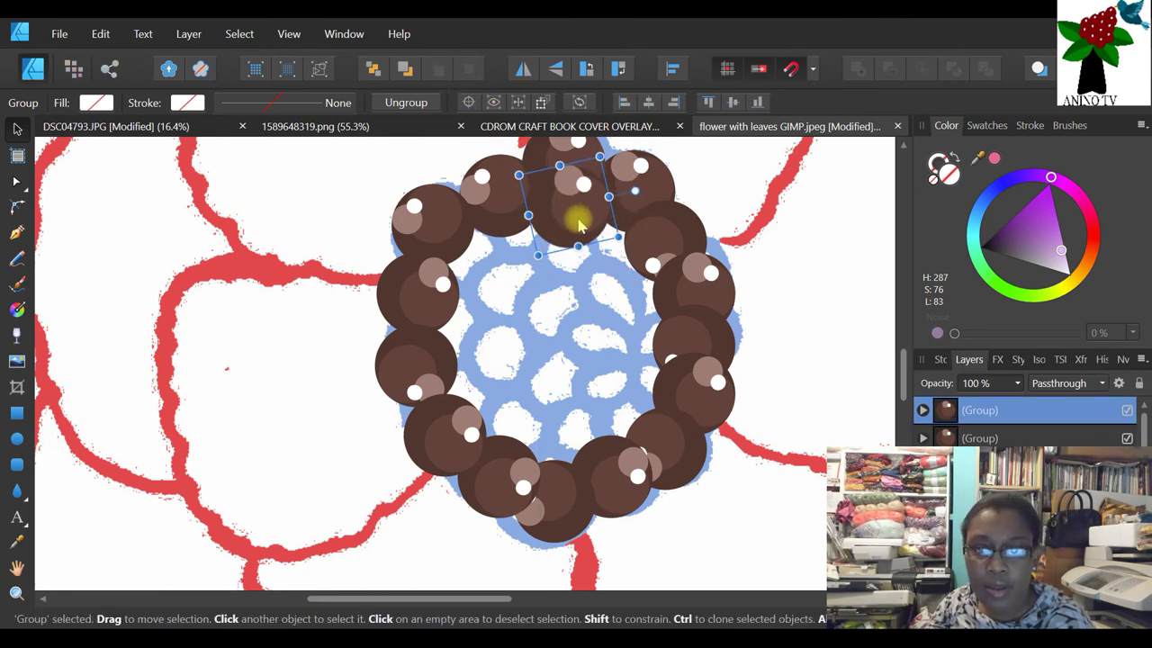
right_click(979, 421)
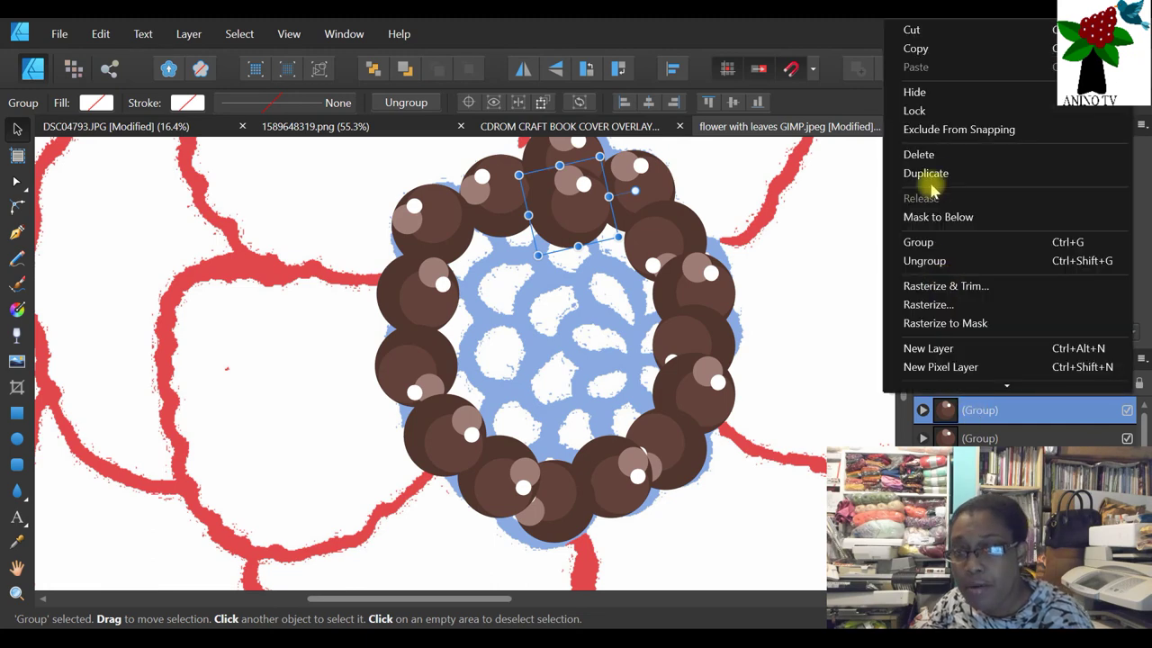
left_click(930, 176)
left_click_drag(584, 187, 616, 227)
- Place two more berry copies lower on the ring's right side
right_click(978, 409)
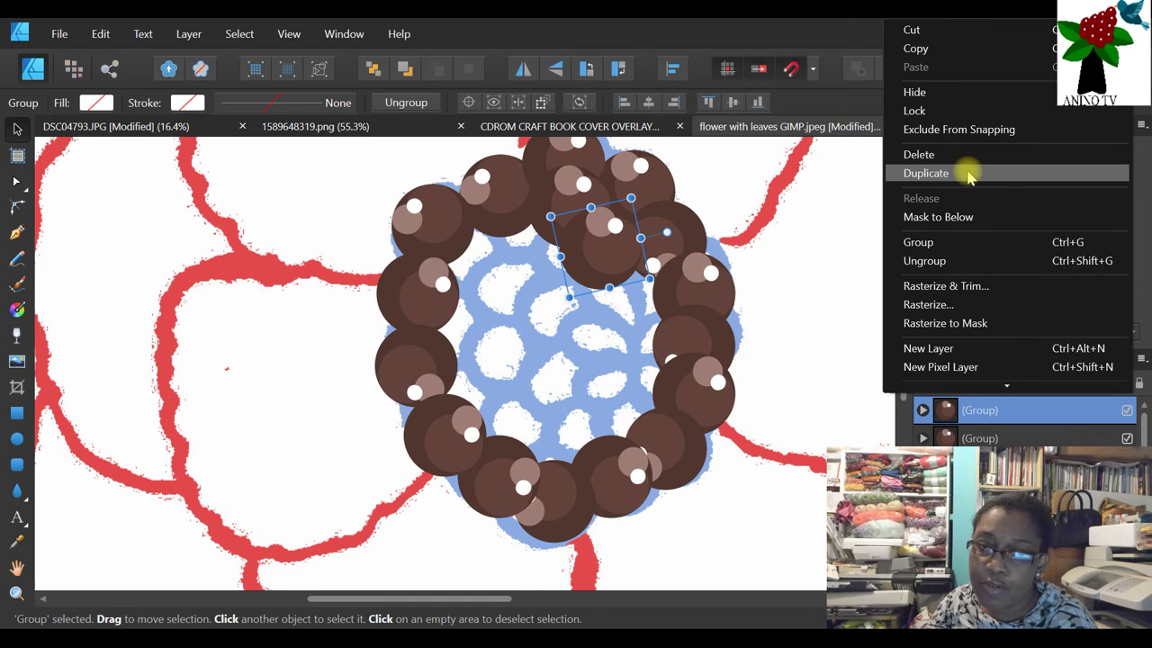
left_click(969, 172)
left_click_drag(604, 227, 641, 313)
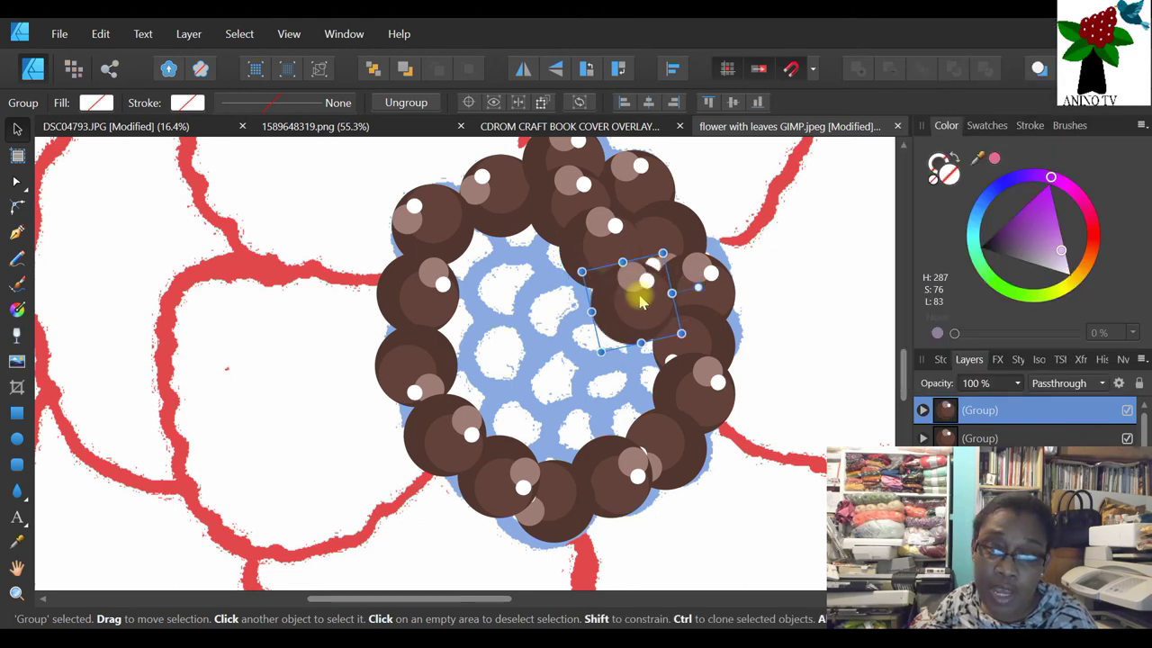
right_click(985, 424)
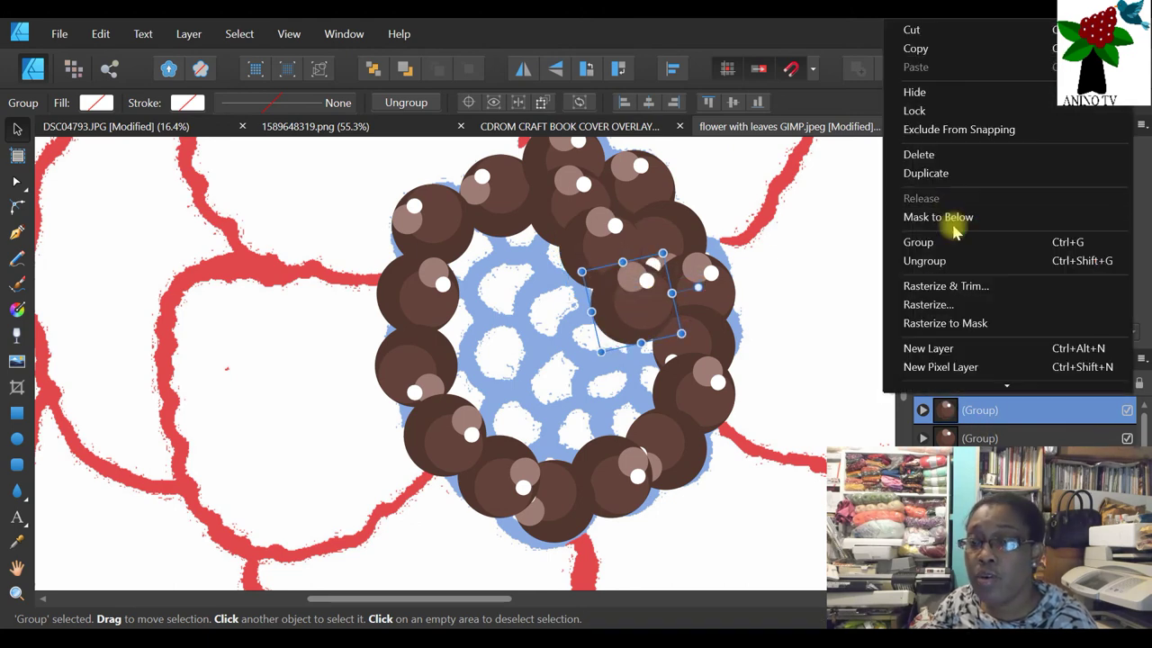
left_click(945, 174)
left_click_drag(625, 329, 638, 354)
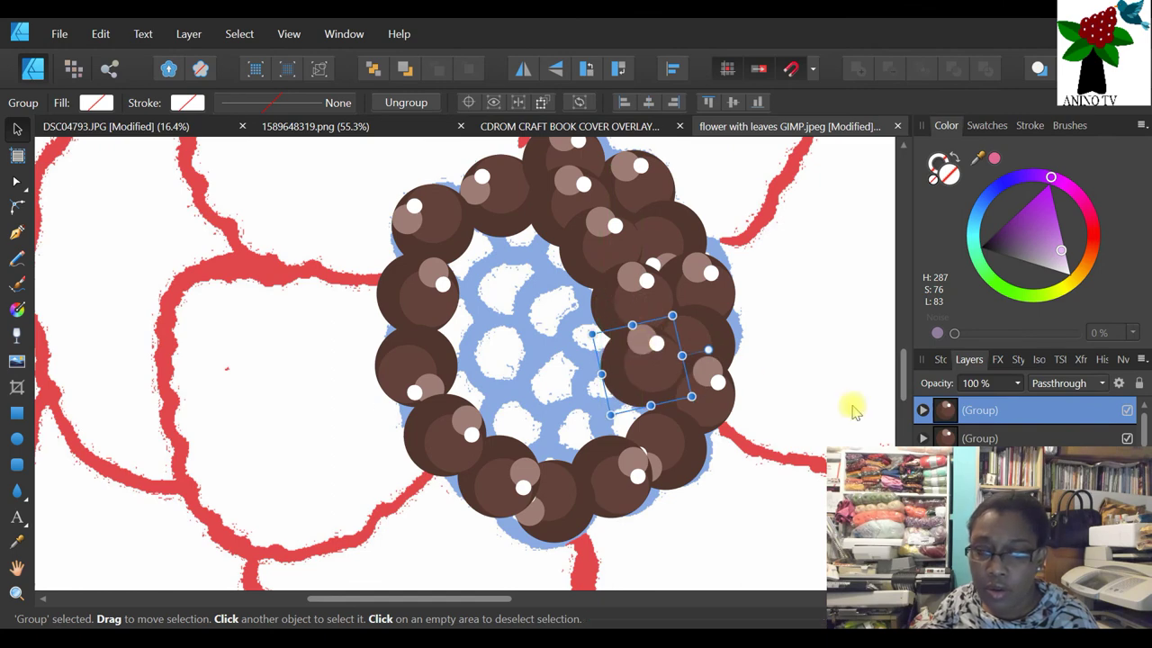
- Add another right-side berry copy, nudge it into place and rotate it
right_click(978, 411)
left_click(945, 175)
left_click_drag(680, 323, 690, 386)
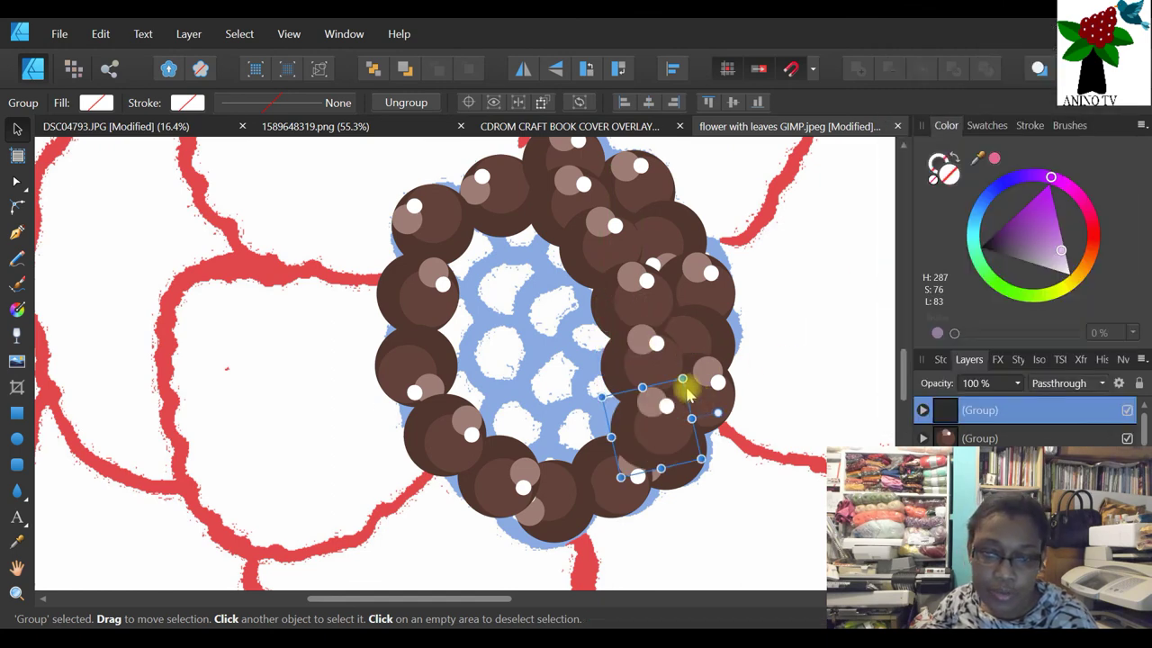
left_click_drag(641, 430, 614, 409)
left_click_drag(700, 477, 685, 477)
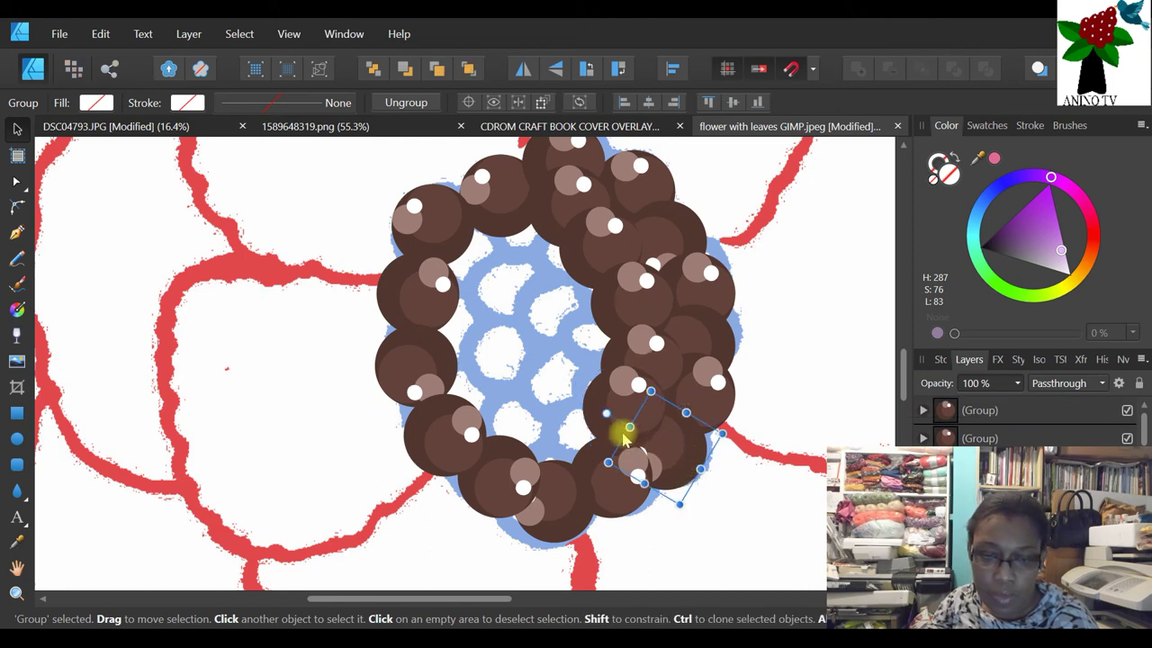
left_click_drag(607, 413, 717, 539)
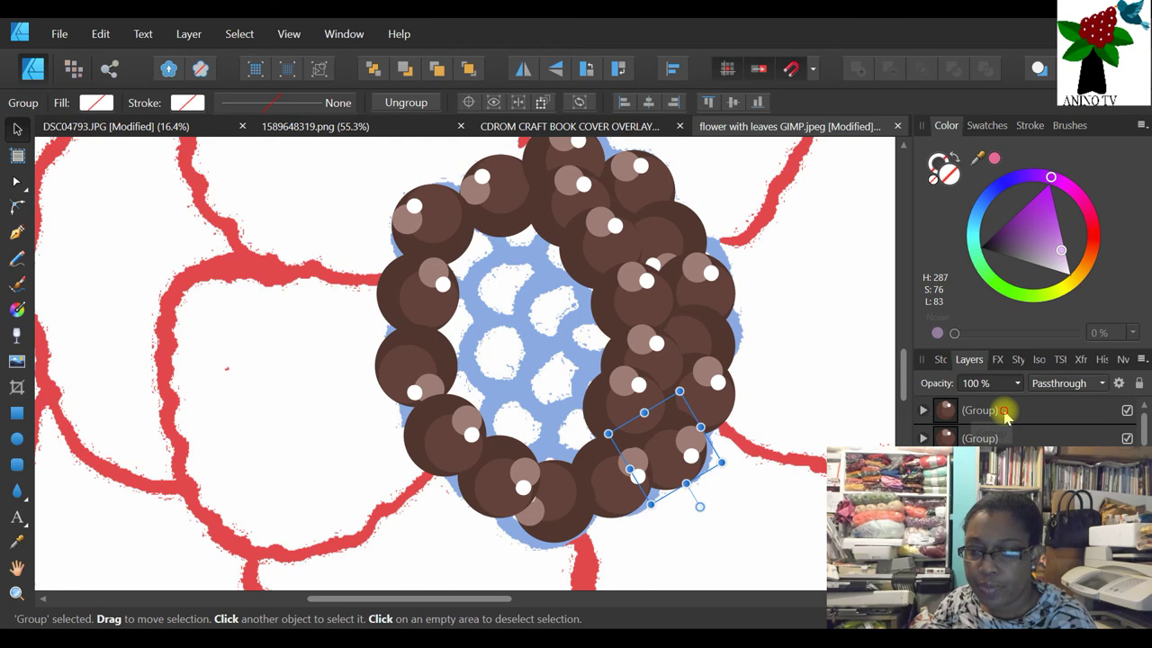
- Duplicate berry groups into the ring's gap and down-left toward the bottom
left_click(1006, 414)
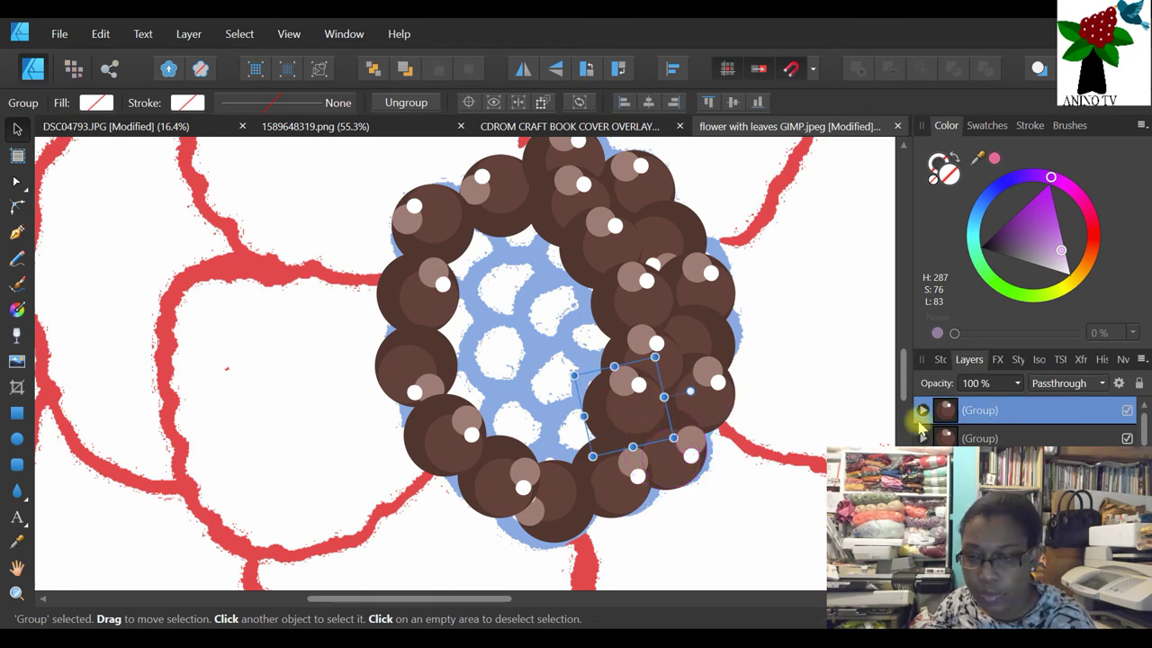
right_click(968, 416)
left_click(939, 174)
left_click_drag(618, 418, 548, 451)
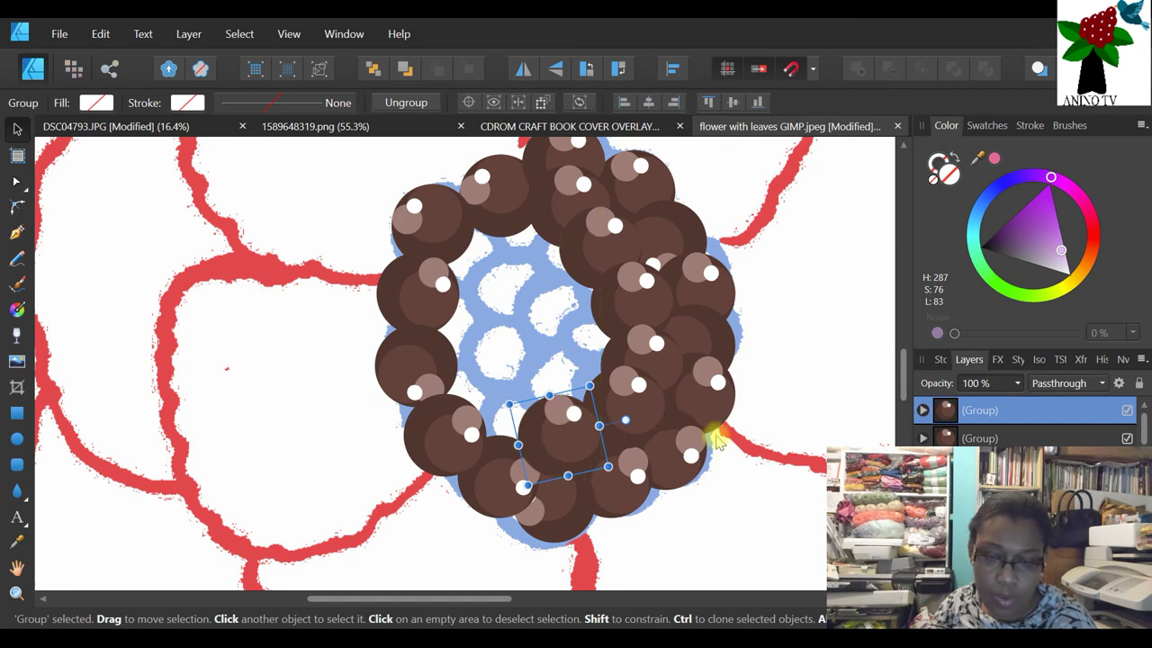
right_click(984, 410)
left_click(951, 172)
left_click_drag(585, 418, 493, 414)
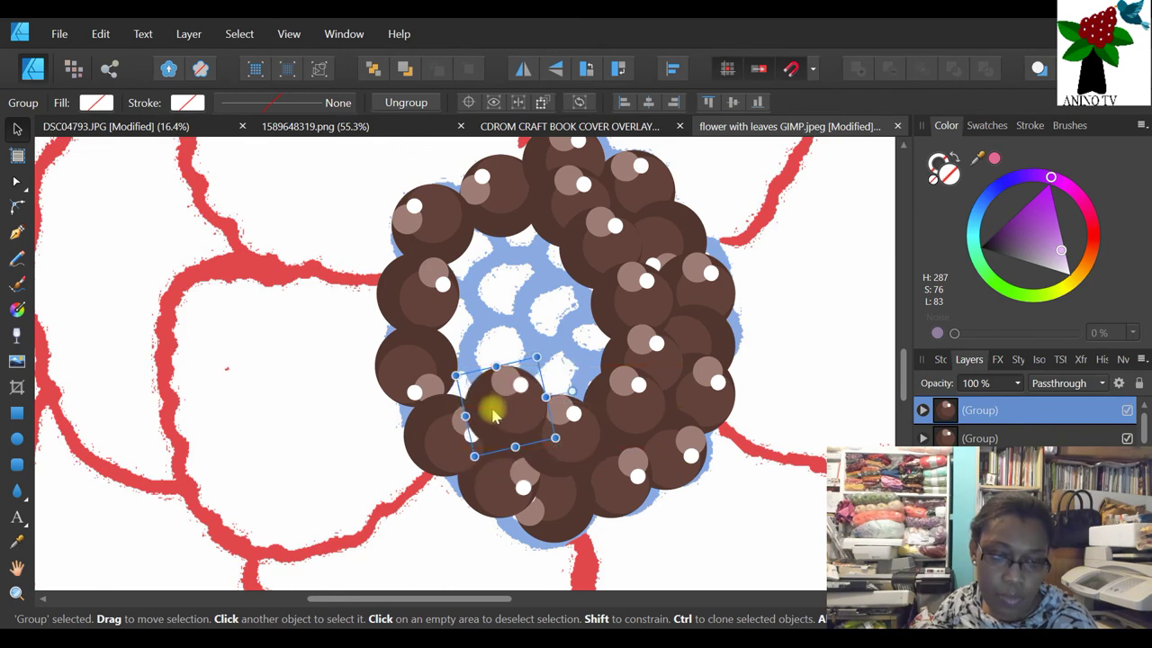
- Rotate individual berries inside a group to vary their tilt
double_click(454, 430)
left_click_drag(488, 477, 432, 504)
left_click(518, 504)
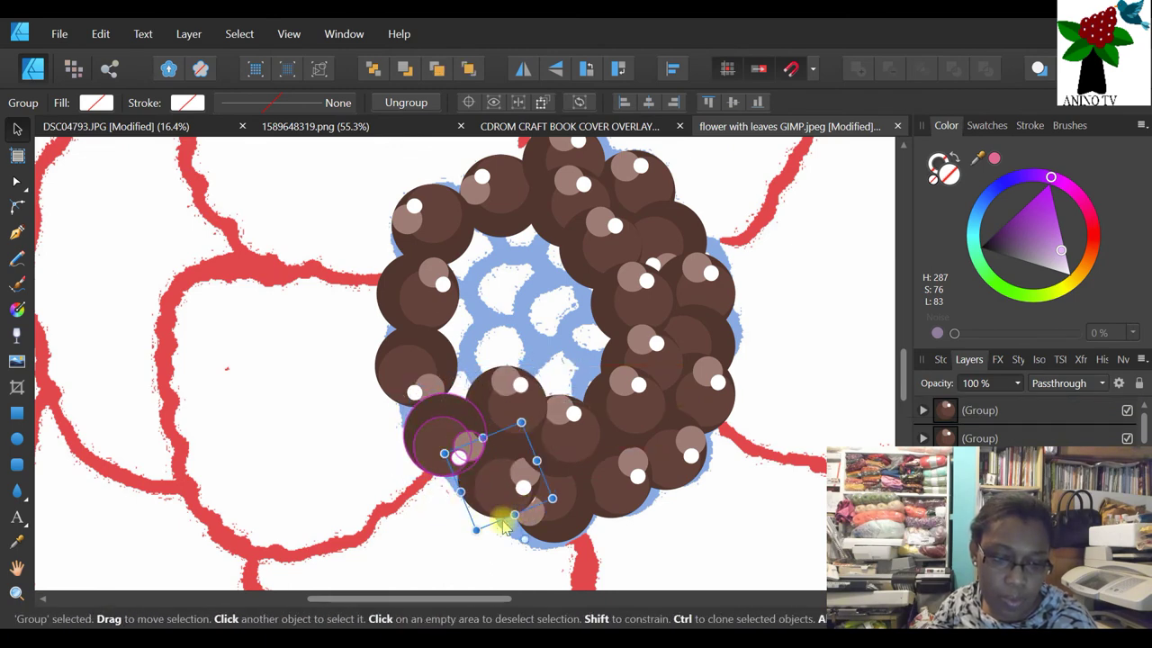
left_click_drag(520, 538, 365, 474)
left_click_drag(569, 520, 508, 538)
mouse_move(514, 444)
left_mouse_down()
mouse_move(506, 494)
mouse_move(510, 425)
left_mouse_up()
- Rotate two berry groups near the bottom of the ring
left_click(500, 418)
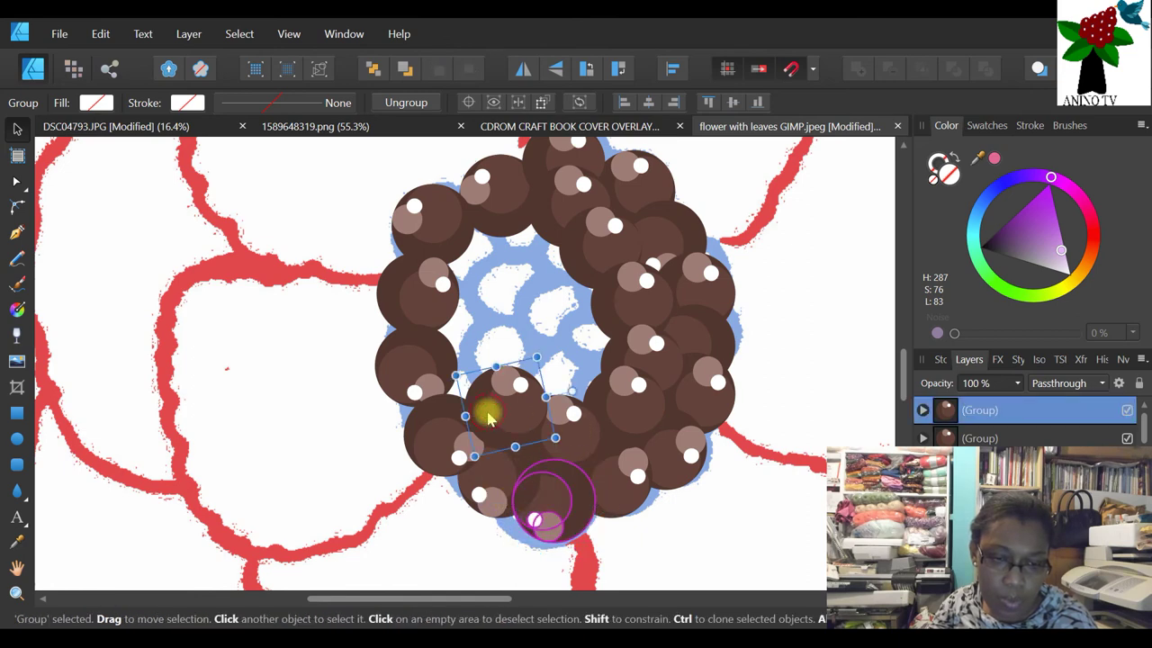
left_click_drag(568, 390, 527, 467)
left_click(568, 444)
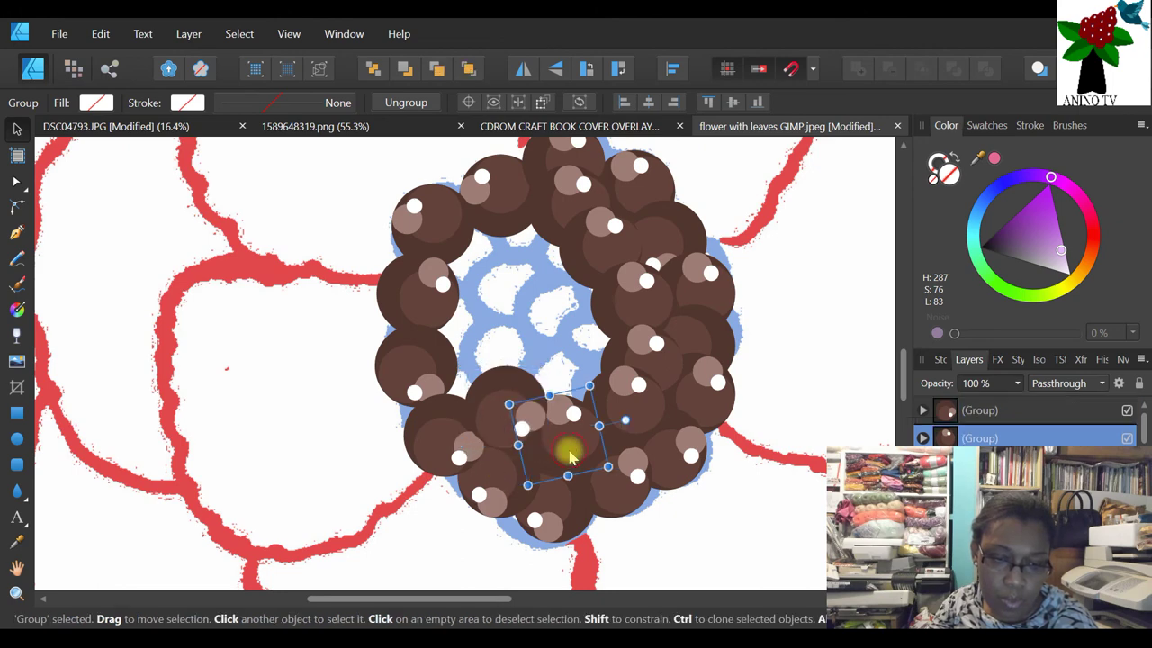
left_click_drag(624, 419, 540, 458)
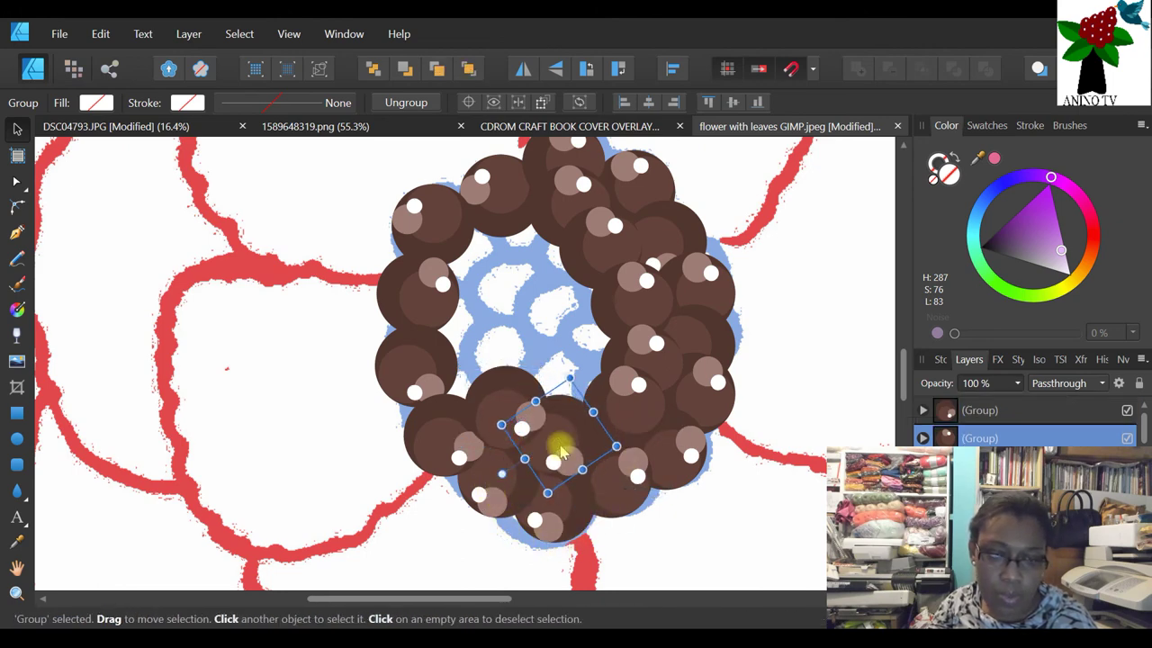
left_click(489, 380)
- Duplicate berry groups into the left gap, rotating one about 20° counter-clockwise
right_click(976, 410)
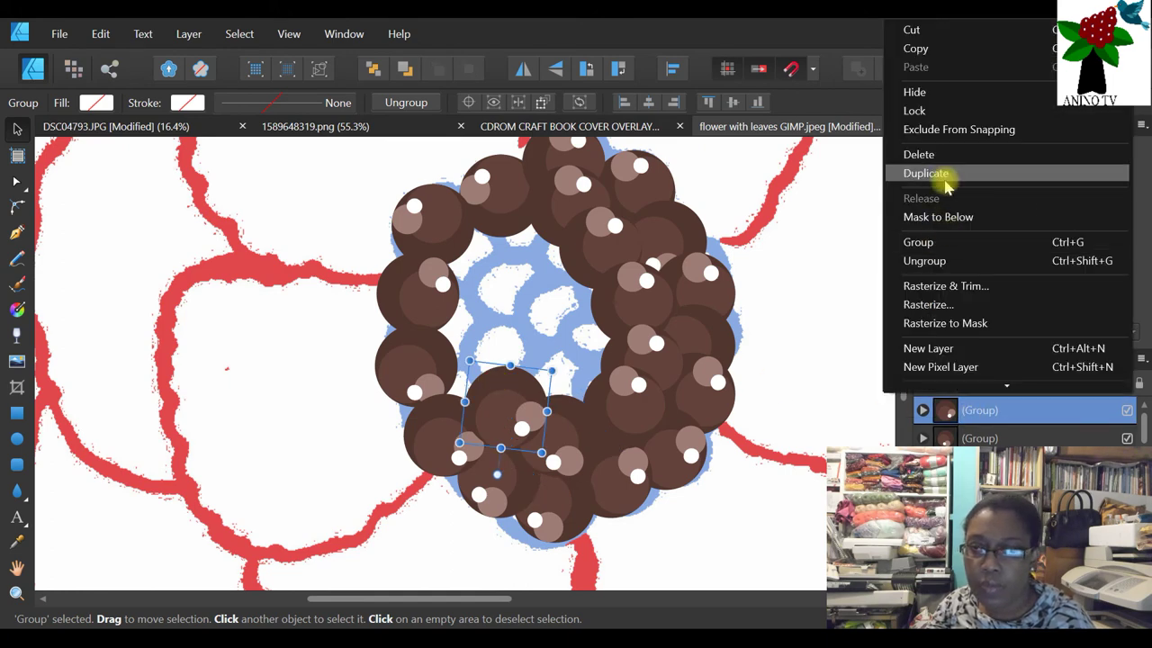
left_click(608, 331)
left_click_drag(489, 405, 467, 378)
right_click(976, 411)
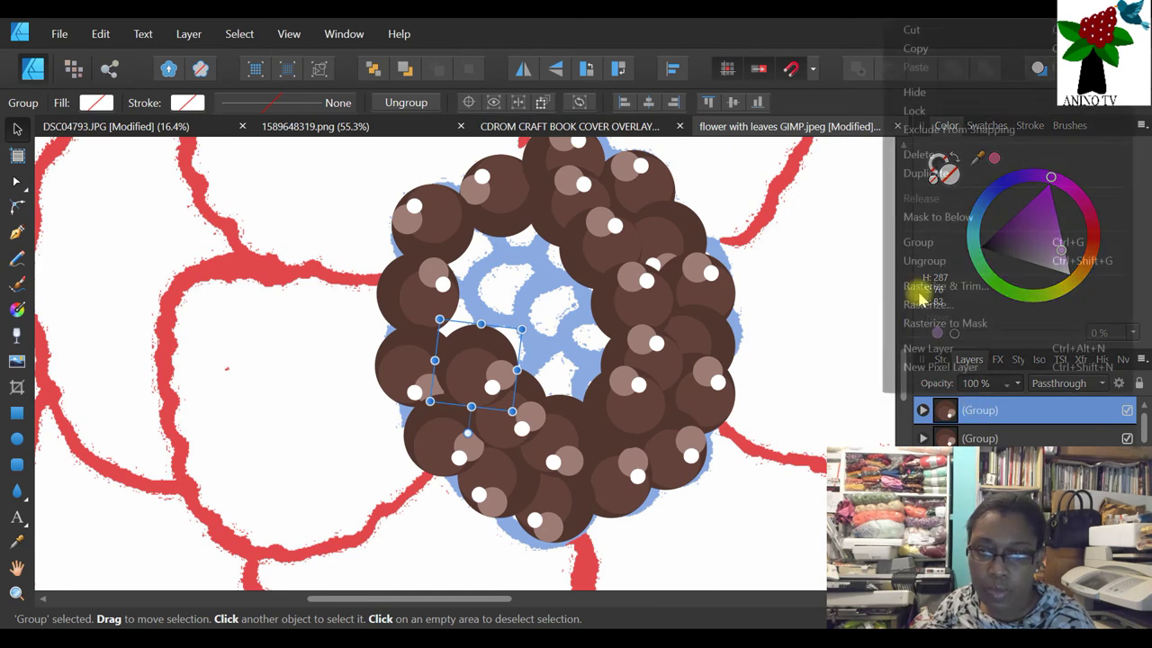
left_click(943, 176)
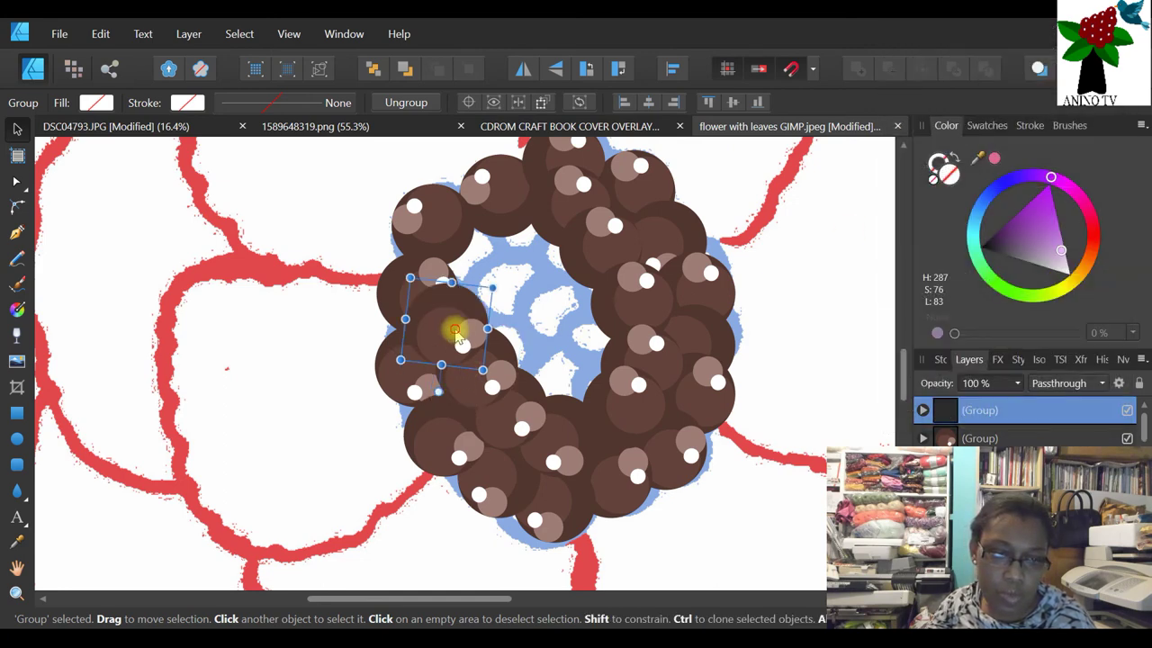
left_click_drag(455, 329, 484, 313)
left_click_drag(462, 373, 459, 348)
- Place three more berry copies up into the middle over the blue centre
right_click(974, 412)
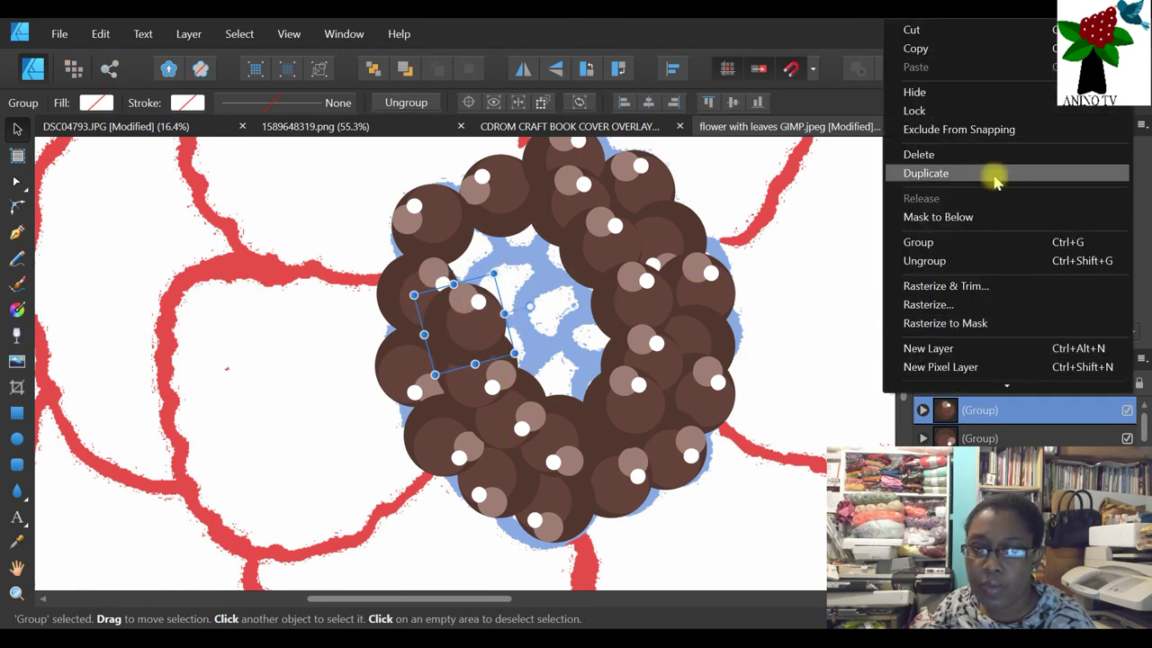
left_click(940, 172)
left_click_drag(457, 355, 475, 266)
right_click(1000, 410)
left_click(936, 175)
left_click_drag(432, 252, 556, 249)
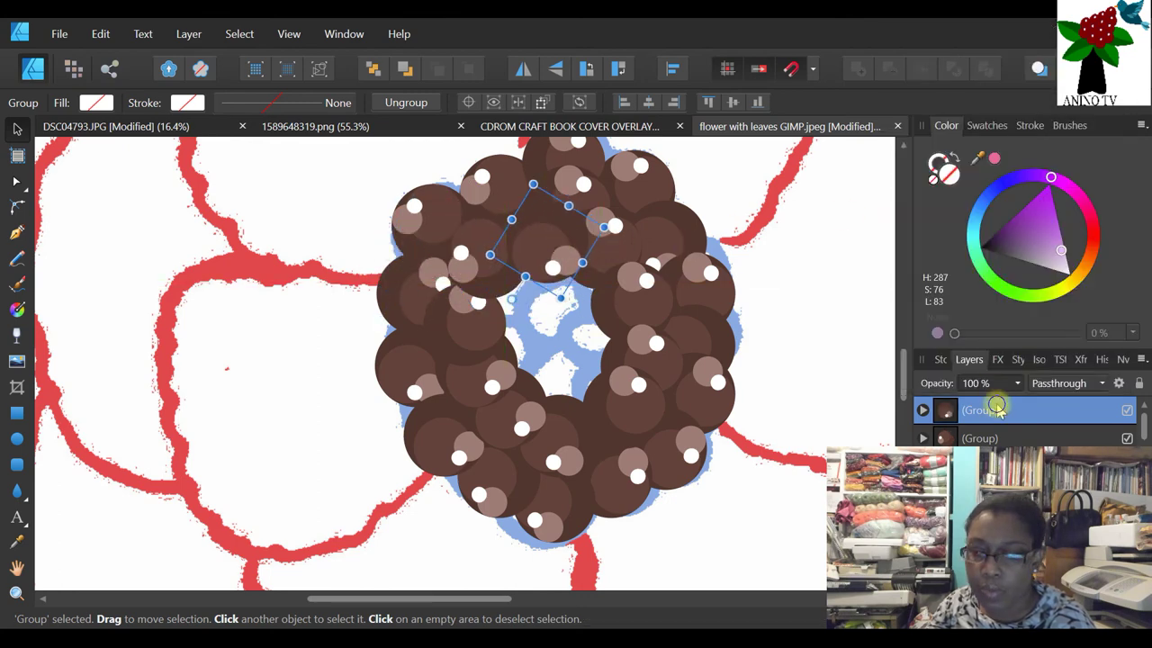
right_click(990, 410)
left_click(941, 174)
left_click_drag(565, 247, 586, 323)
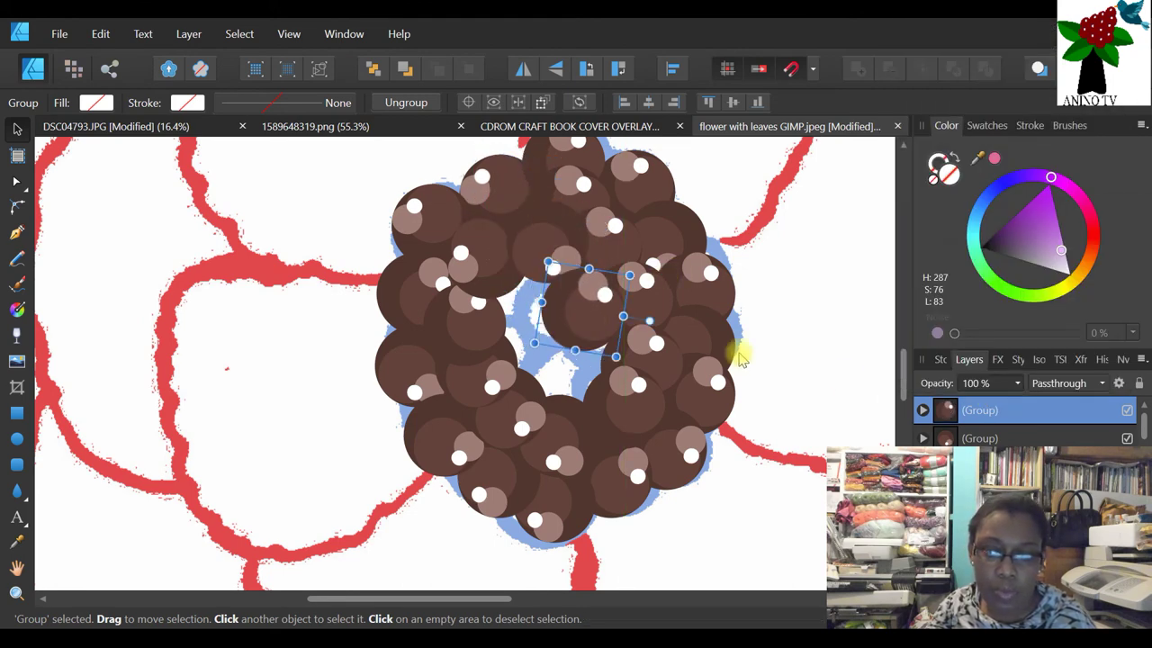
- Fill the remaining centre gap with duplicated berries and seed balls, then zoom out
right_click(1005, 418)
left_click(935, 173)
left_click_drag(588, 333, 576, 368)
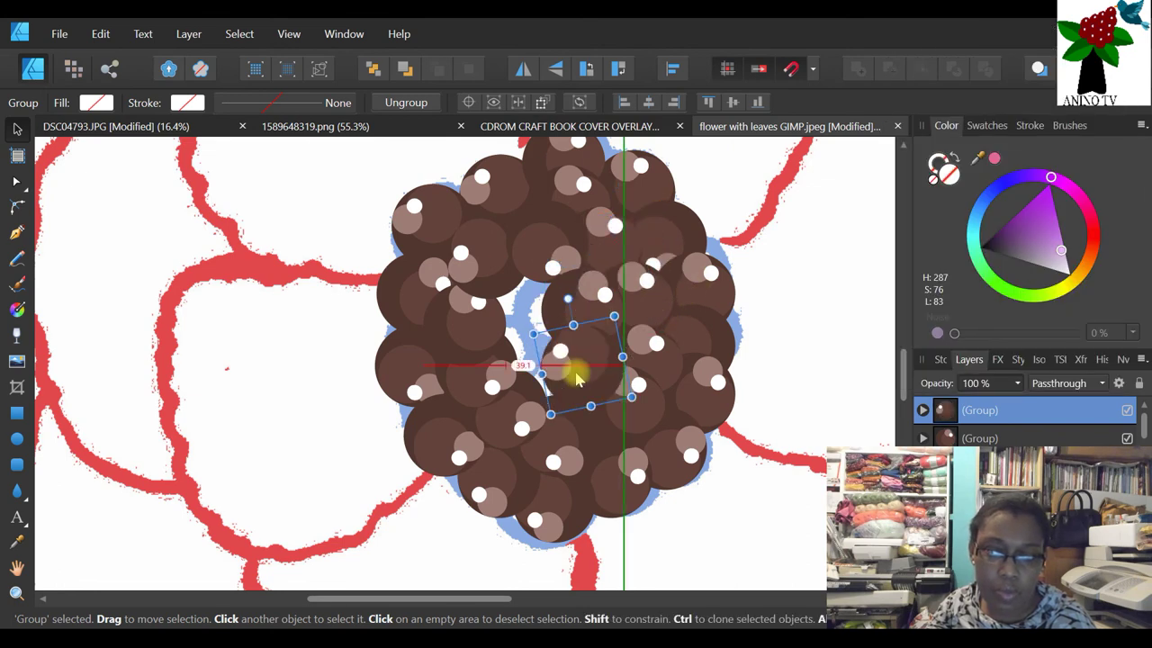
left_click(980, 410)
right_click(981, 410)
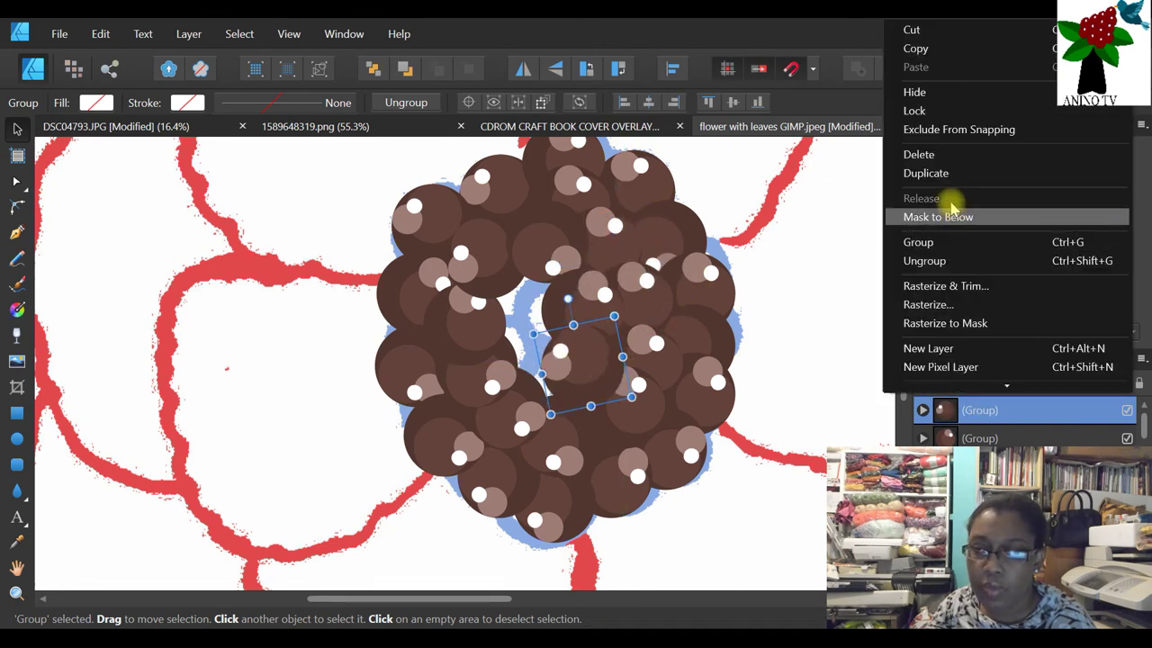
left_click(936, 167)
left_click_drag(617, 340, 538, 374)
right_click(979, 418)
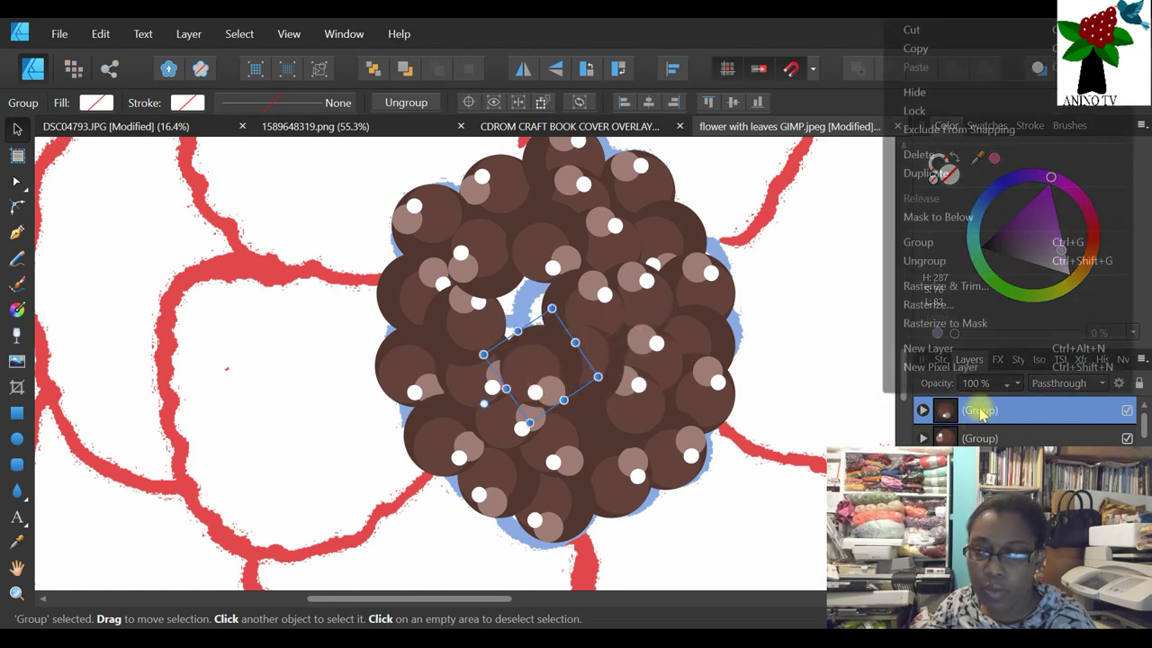
left_click(940, 173)
left_click_drag(619, 328, 520, 309)
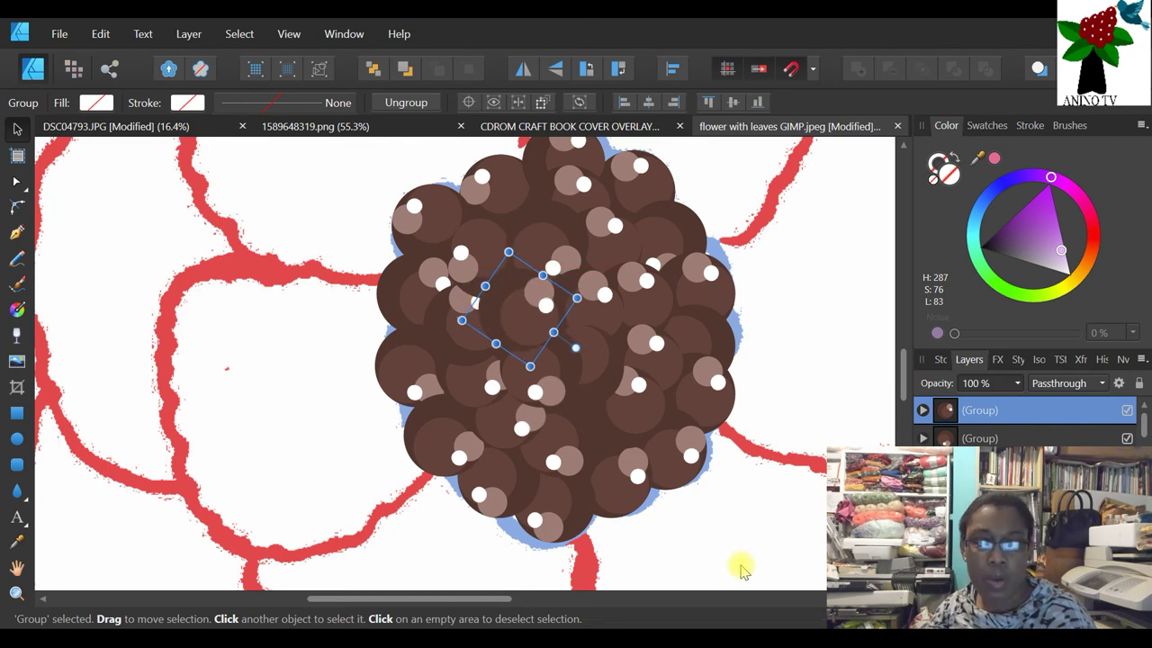
left_click(16, 594)
left_click_drag(193, 102, 156, 104)
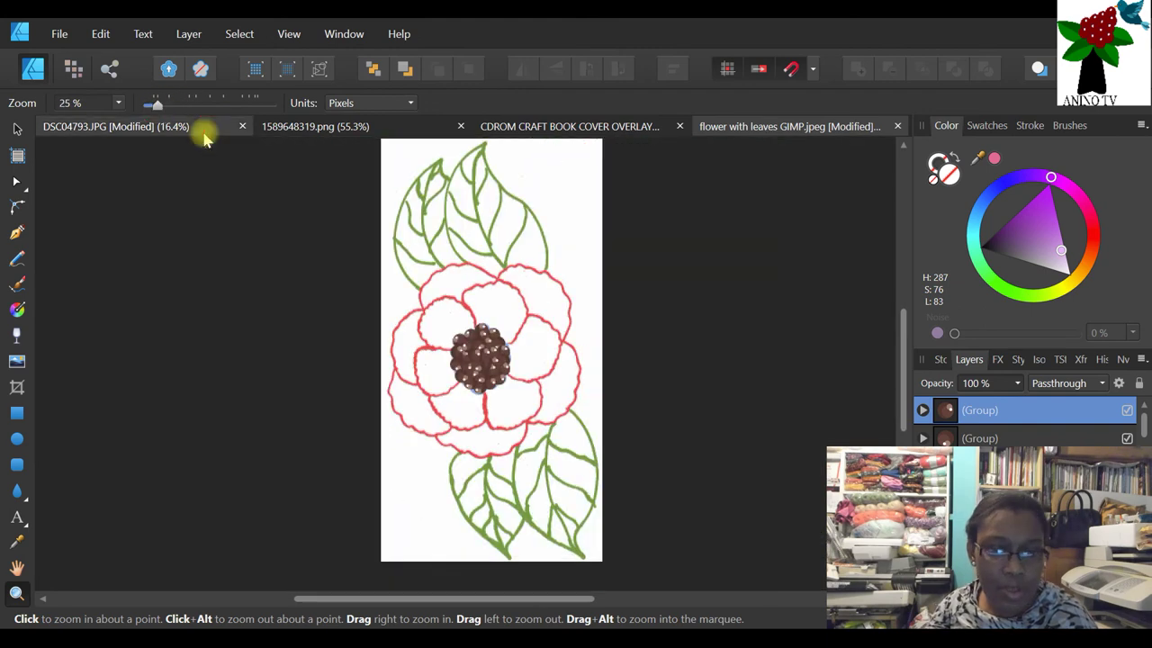
- Hide the magenta flower outline layer and the white Background pixel layer
left_click(16, 128)
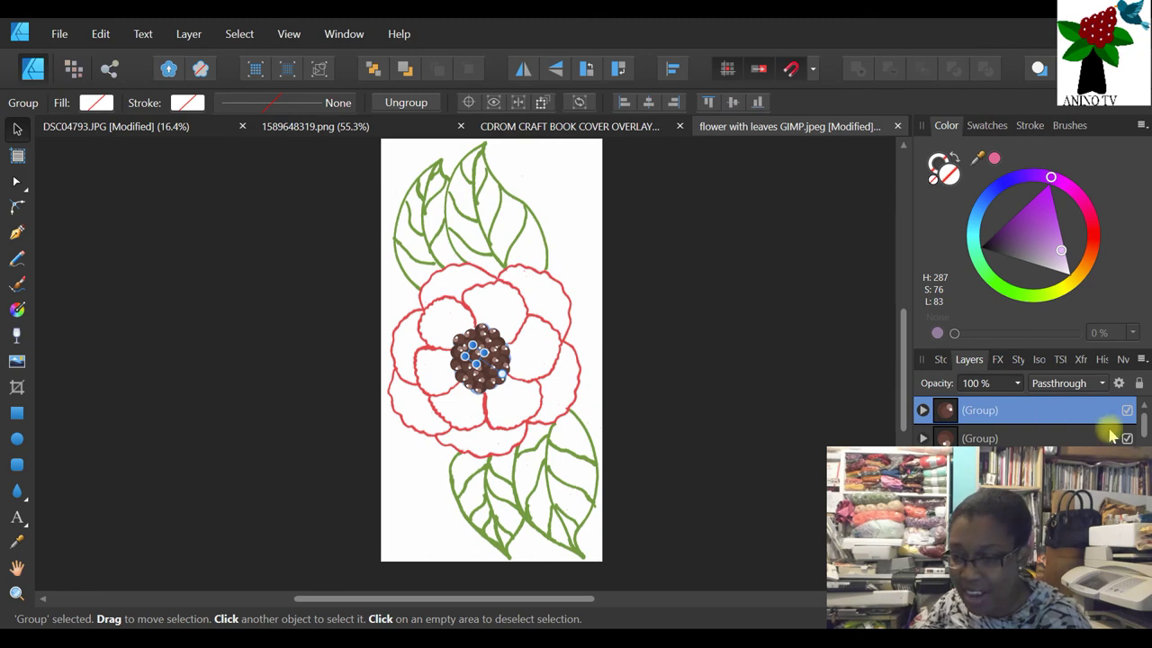
left_click(519, 238)
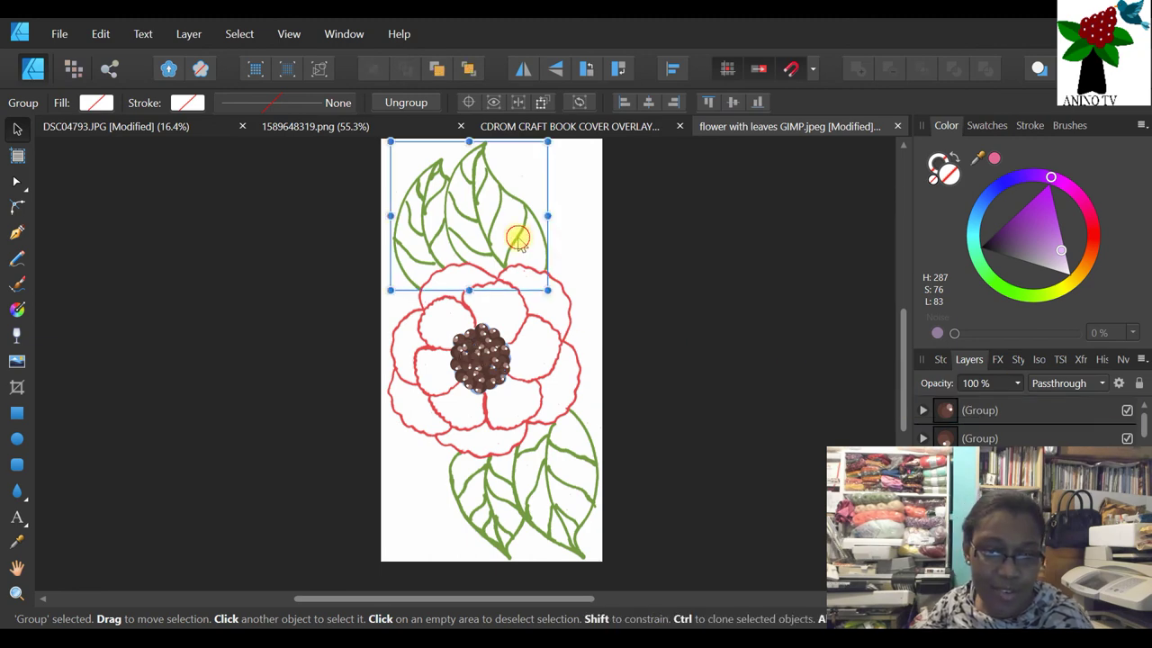
left_click(568, 330)
left_click(671, 355)
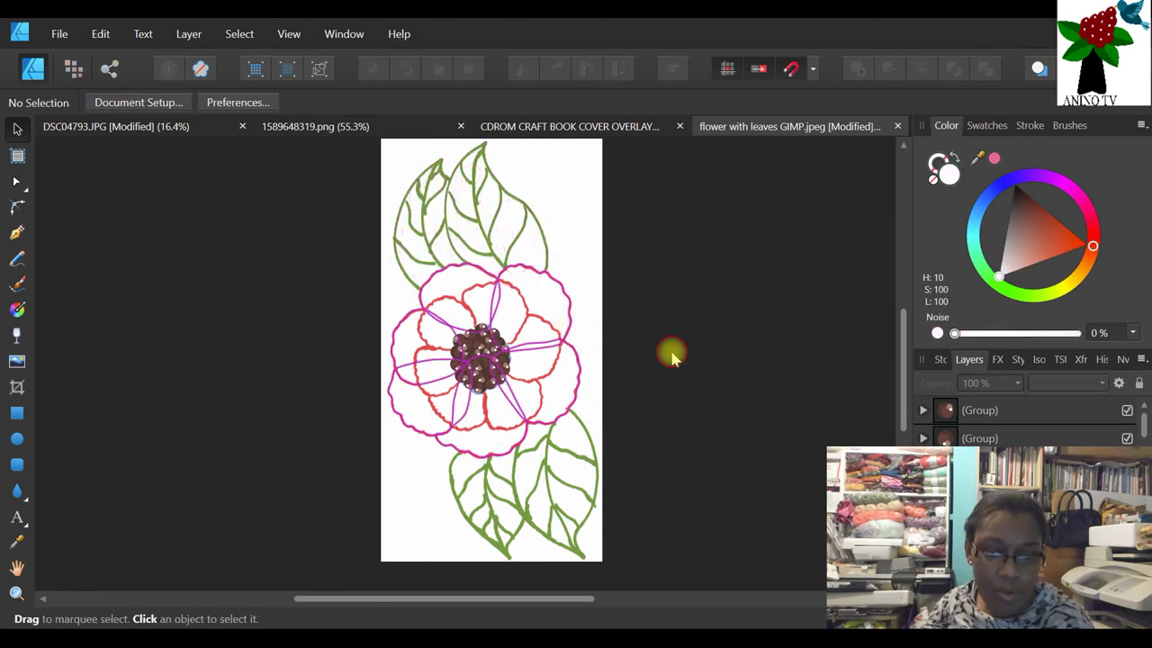
left_click(1127, 495)
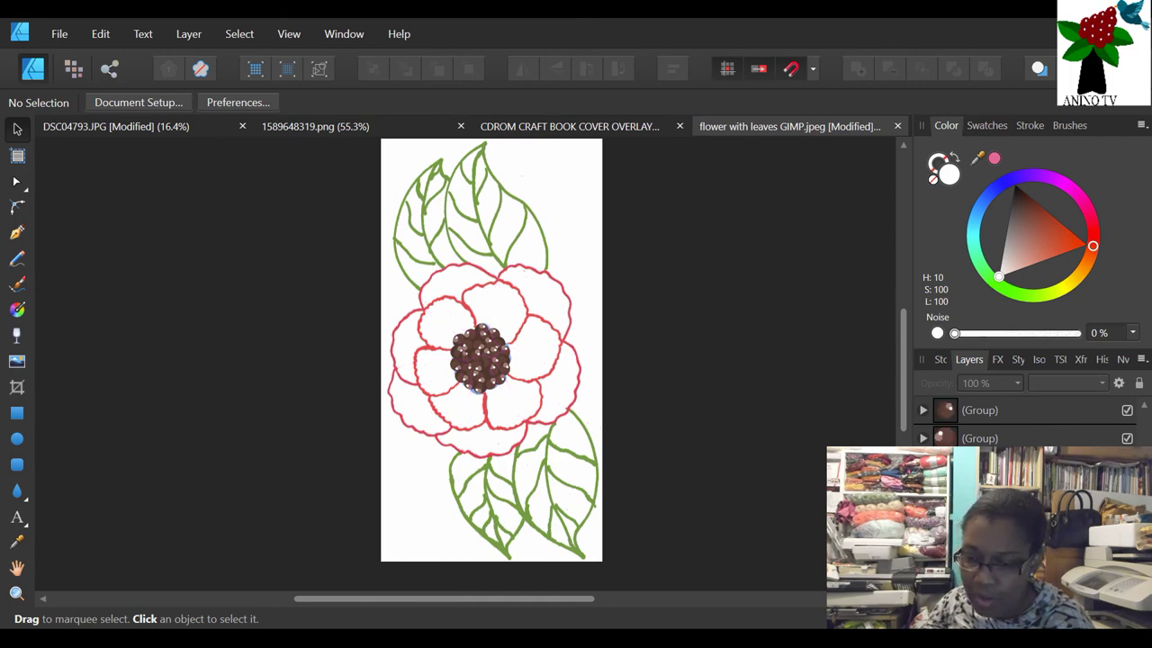
left_click(1008, 522)
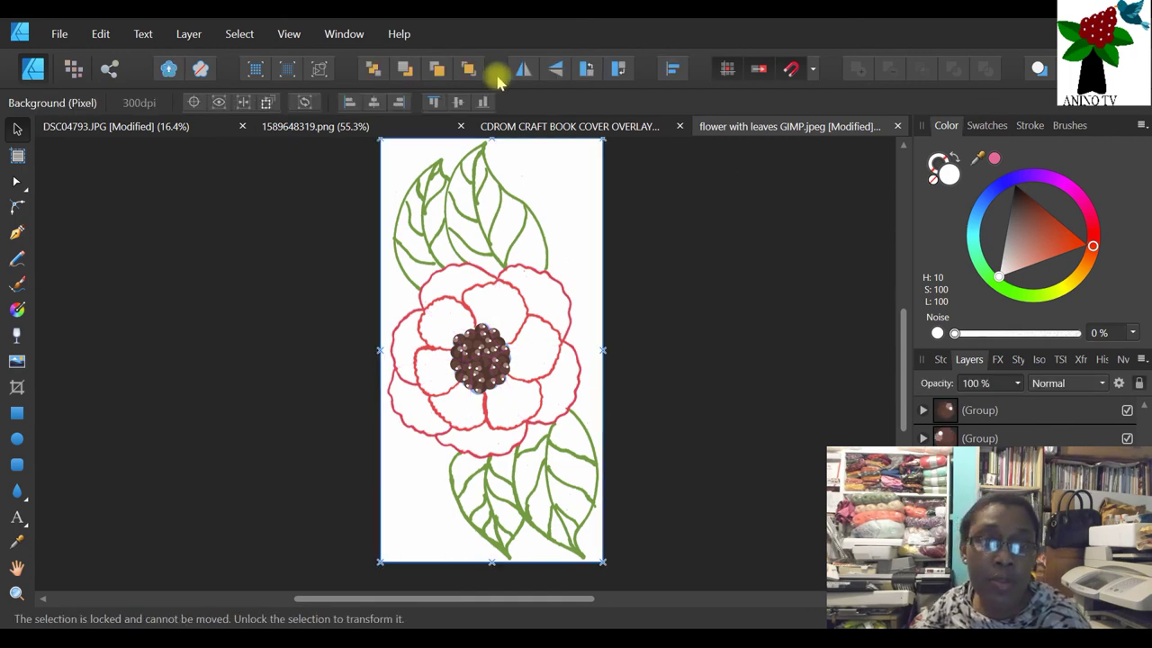
left_click(1127, 522)
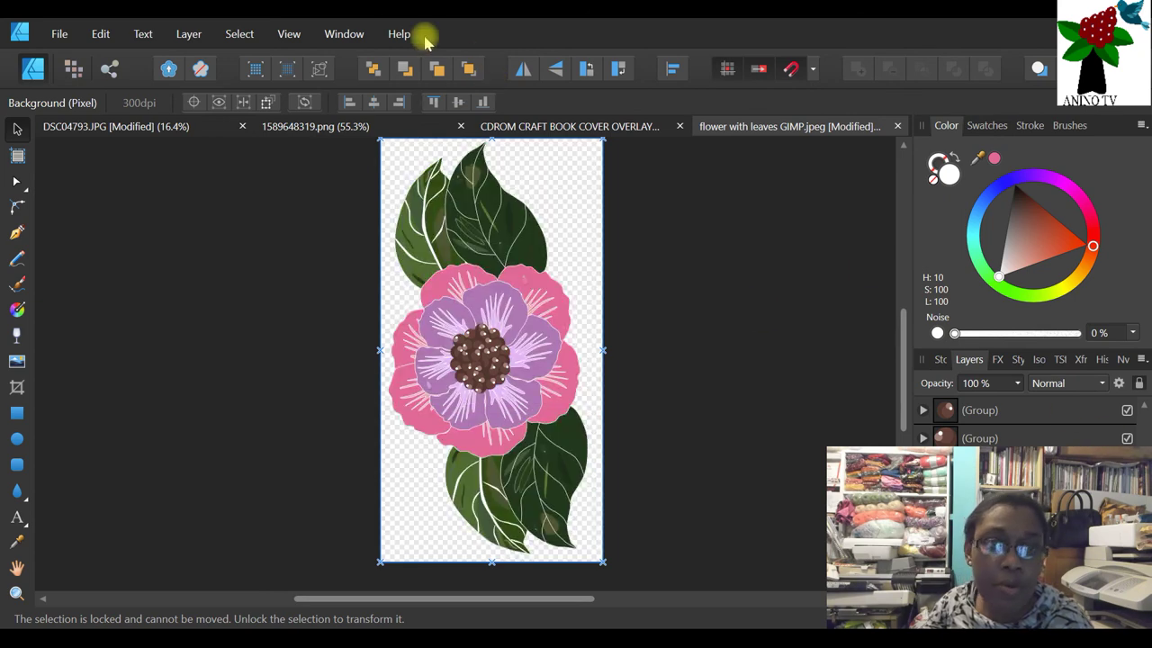
- Marquee-select the 30 flower-centre balls and combine them into one group
left_click(729, 349)
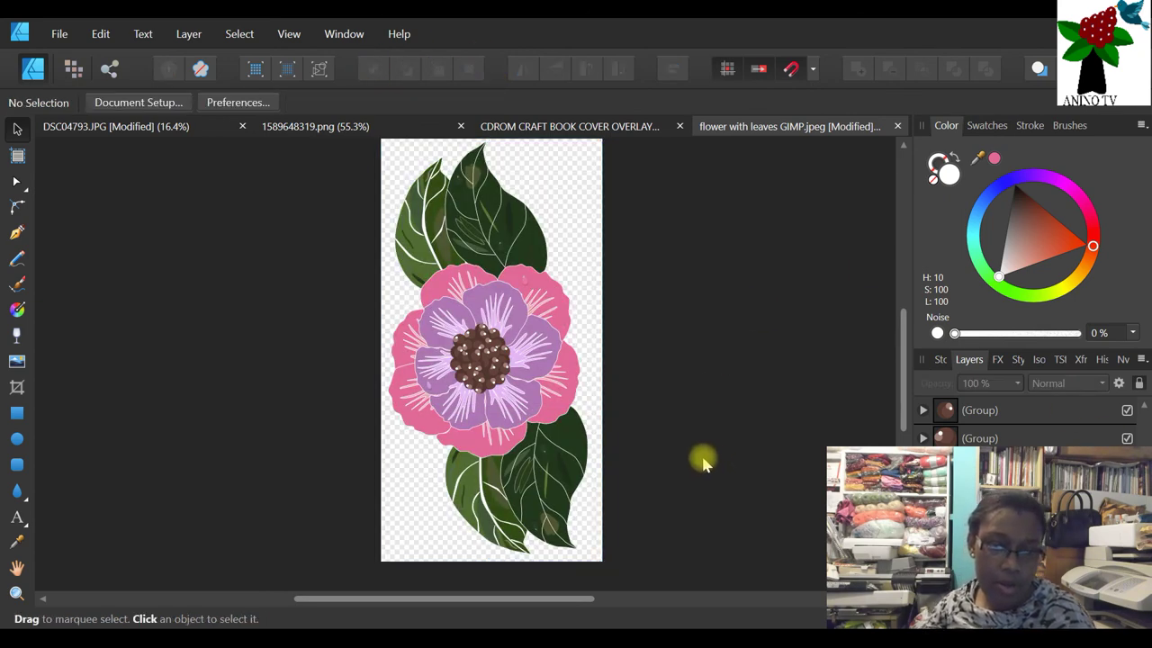
scroll(702, 457, "up", 1)
left_click_drag(669, 352, 437, 467)
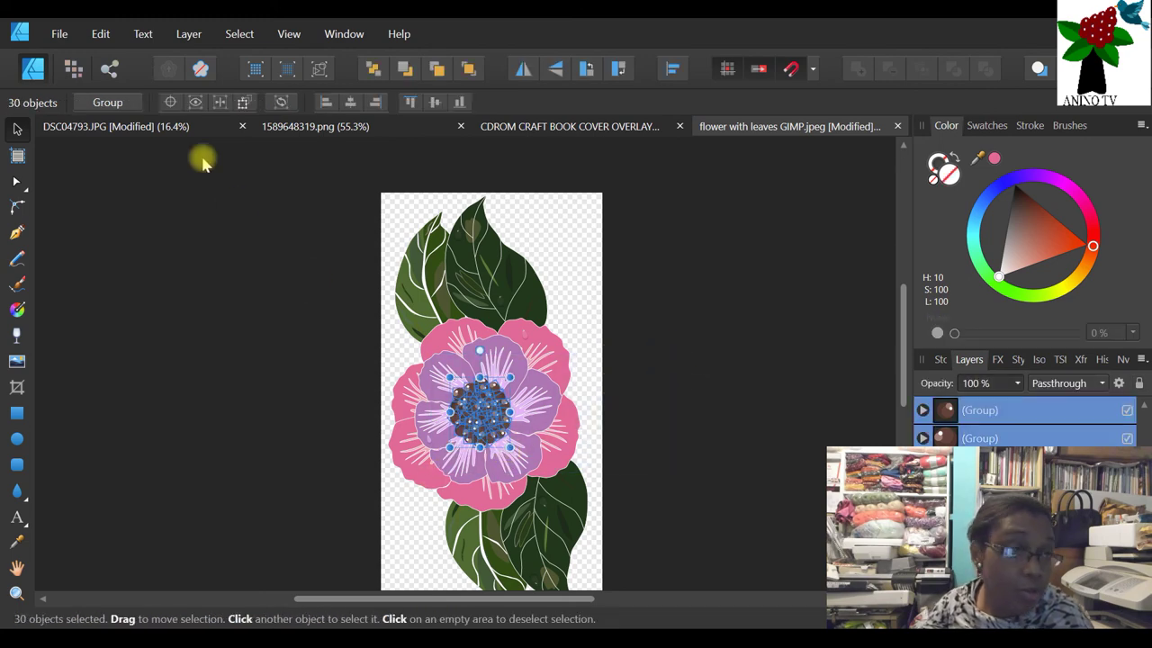
left_click(107, 101)
left_click(679, 337)
- Bring up the File > Open Recent list of recently used documents
scroll(682, 337, "down", 1)
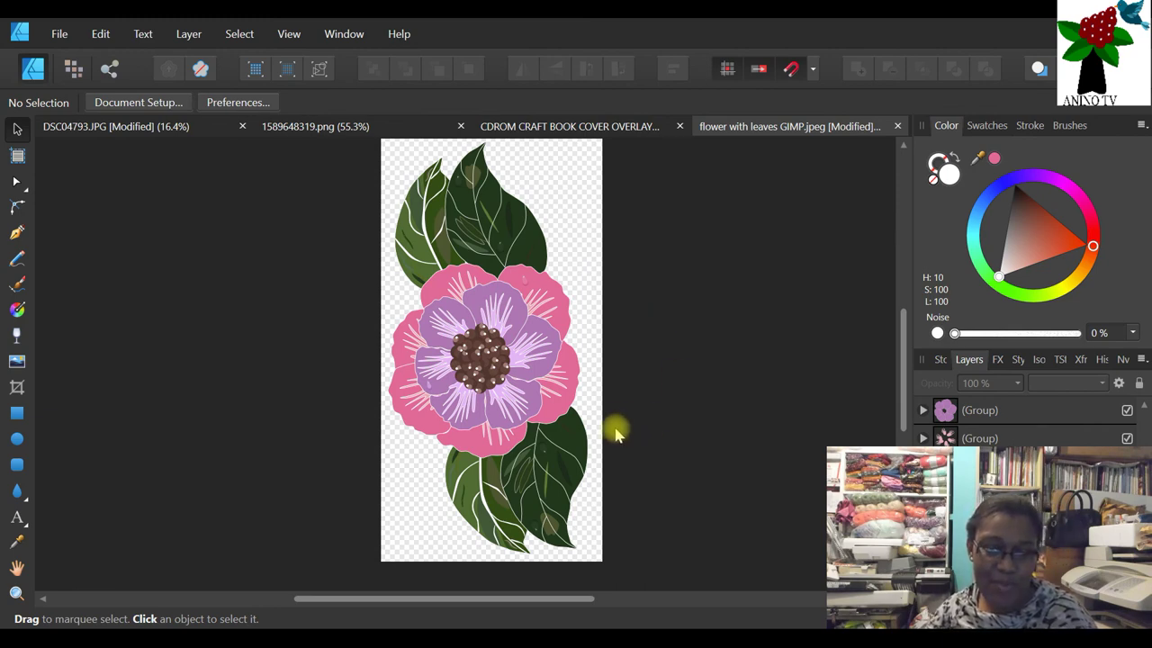
scroll(612, 432, "up", 1)
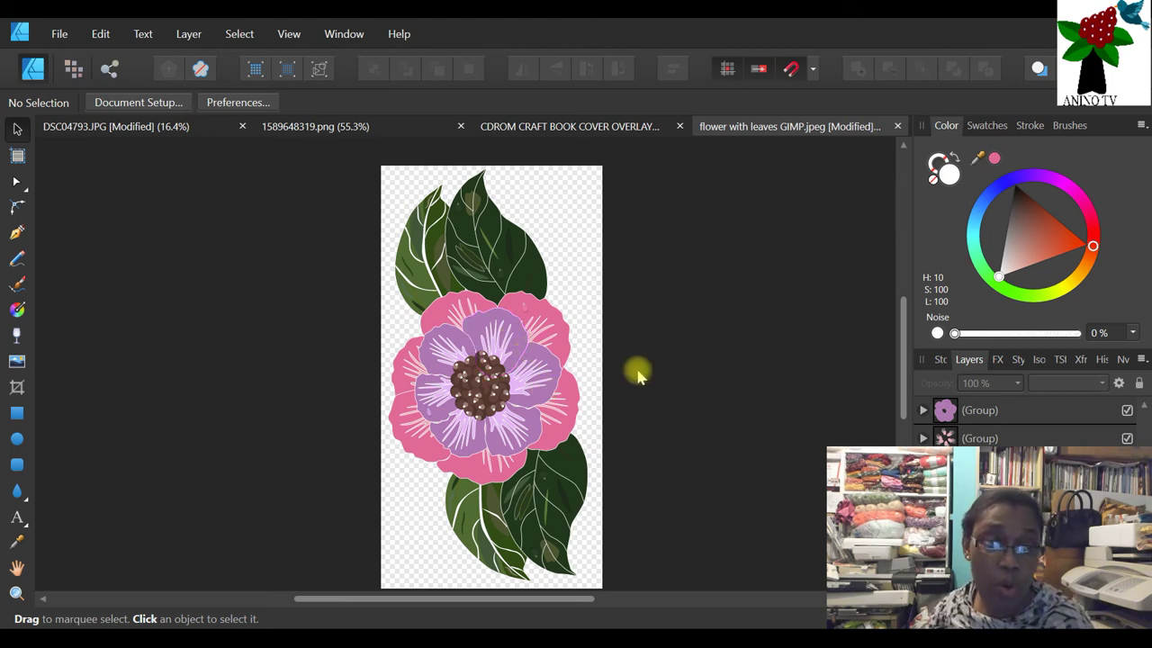
left_click(52, 35)
mouse_move(95, 146)
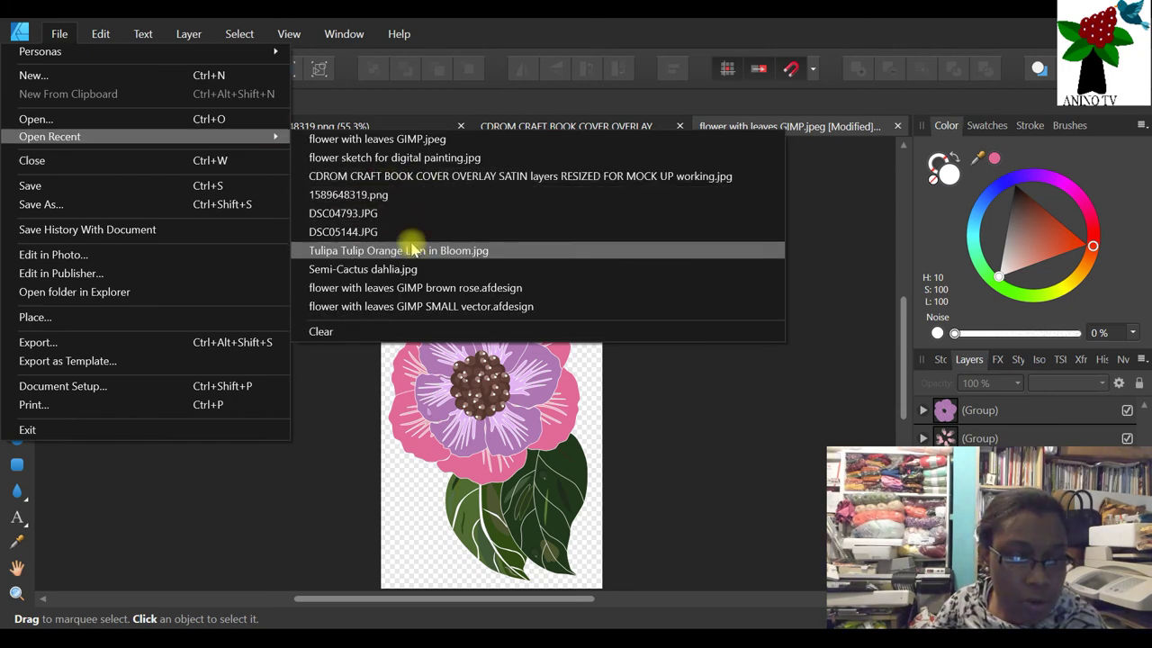
- Open the brown rose flower design and load the 'dusty -brown rose' swatch palette
left_click(413, 288)
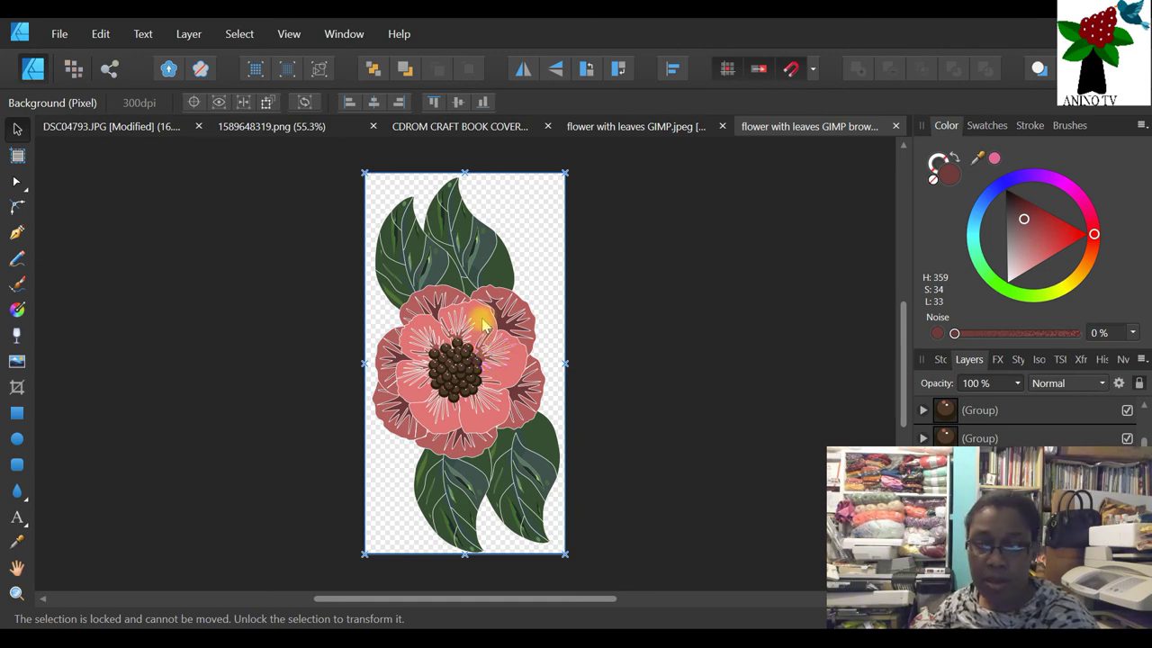
left_click(990, 128)
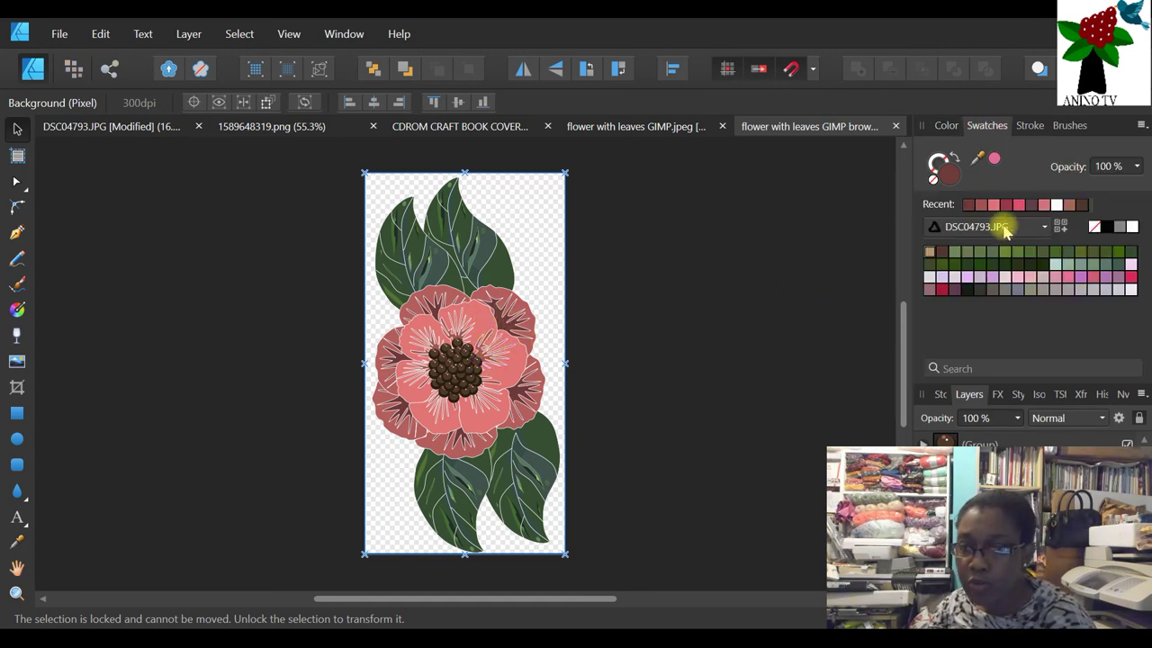
left_click(1006, 230)
scroll(849, 303, "up", 5)
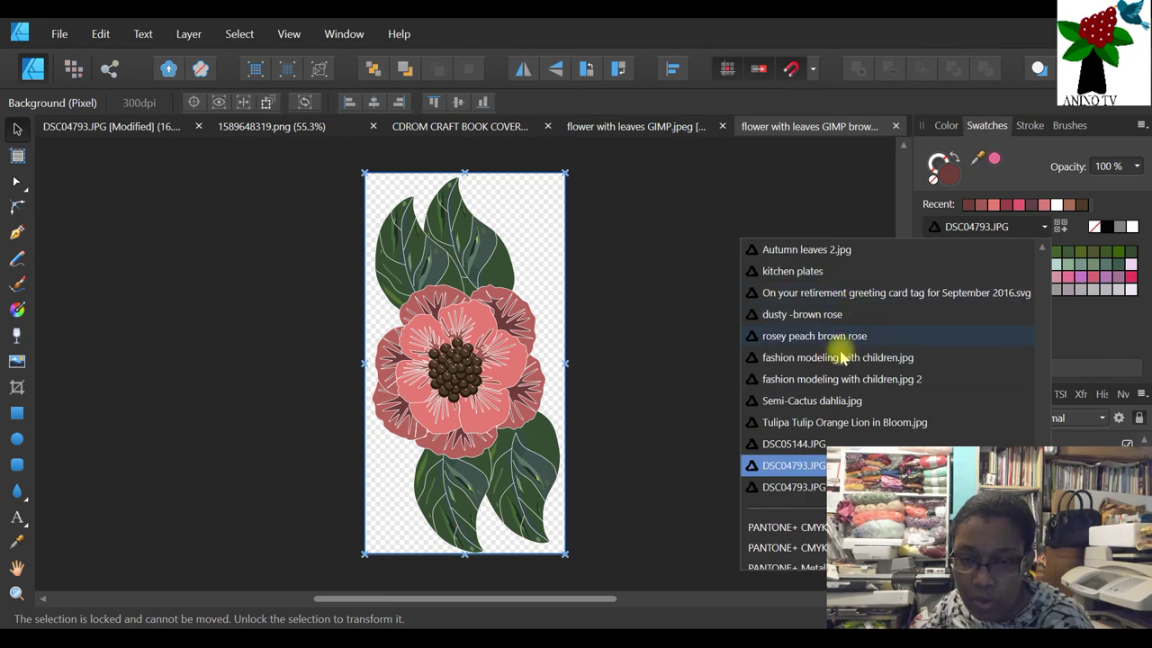
left_click(802, 314)
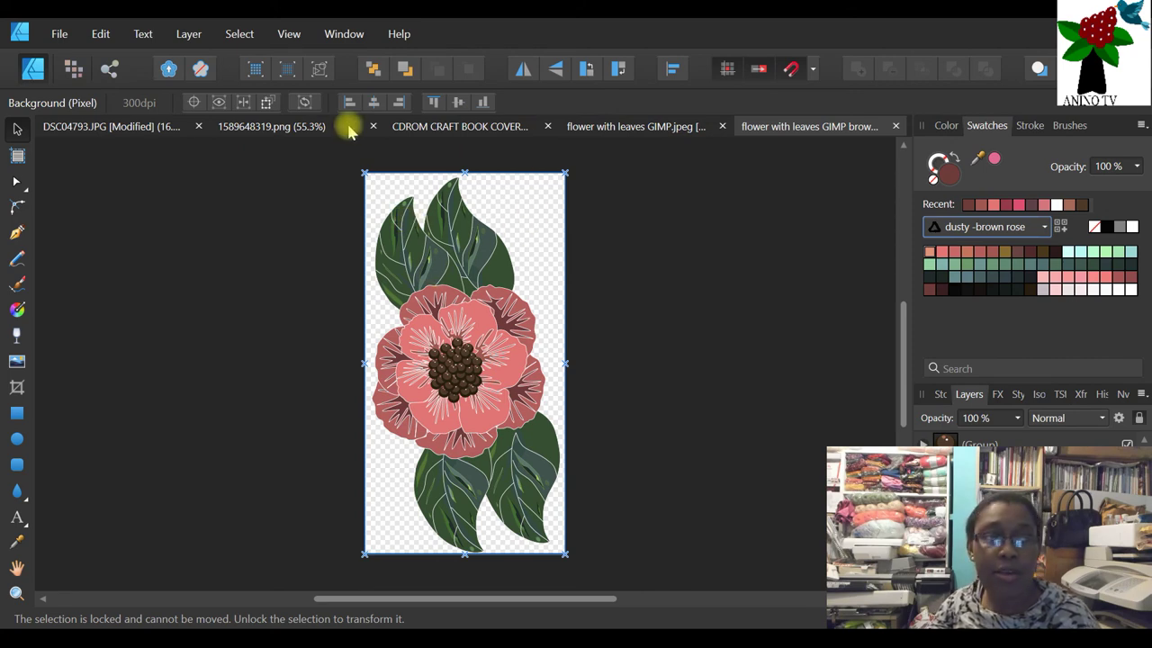
- Open 'flower with leaves GIMP SMALL vector.afdesign' from the recent files list
left_click(60, 33)
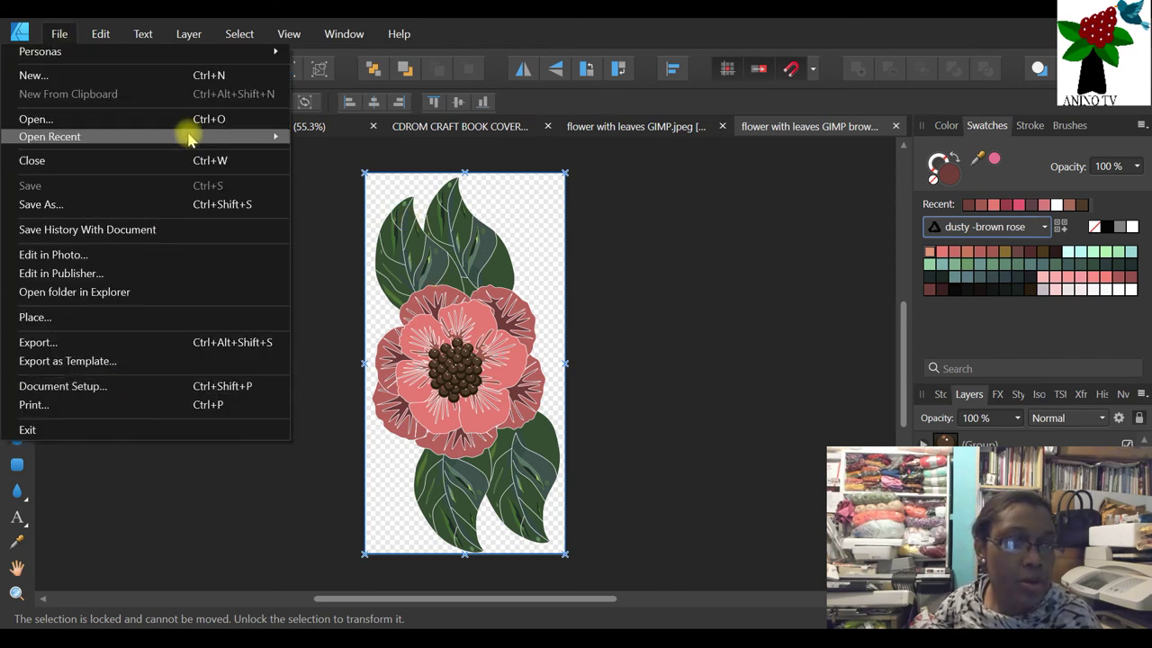
mouse_move(184, 134)
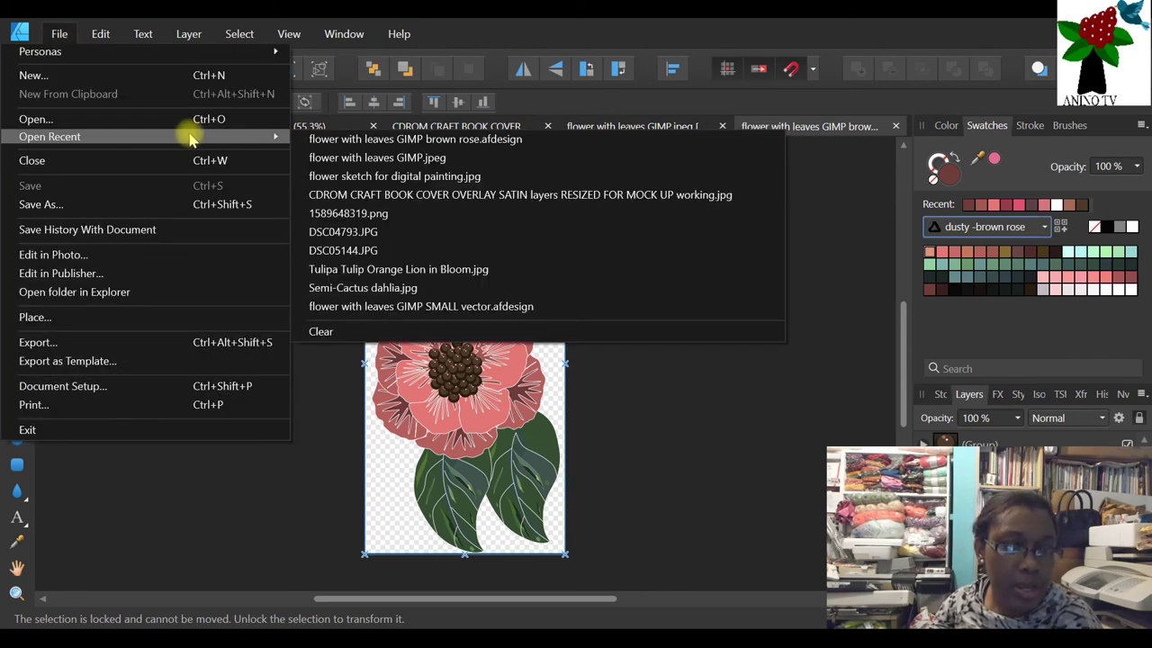
left_click(457, 307)
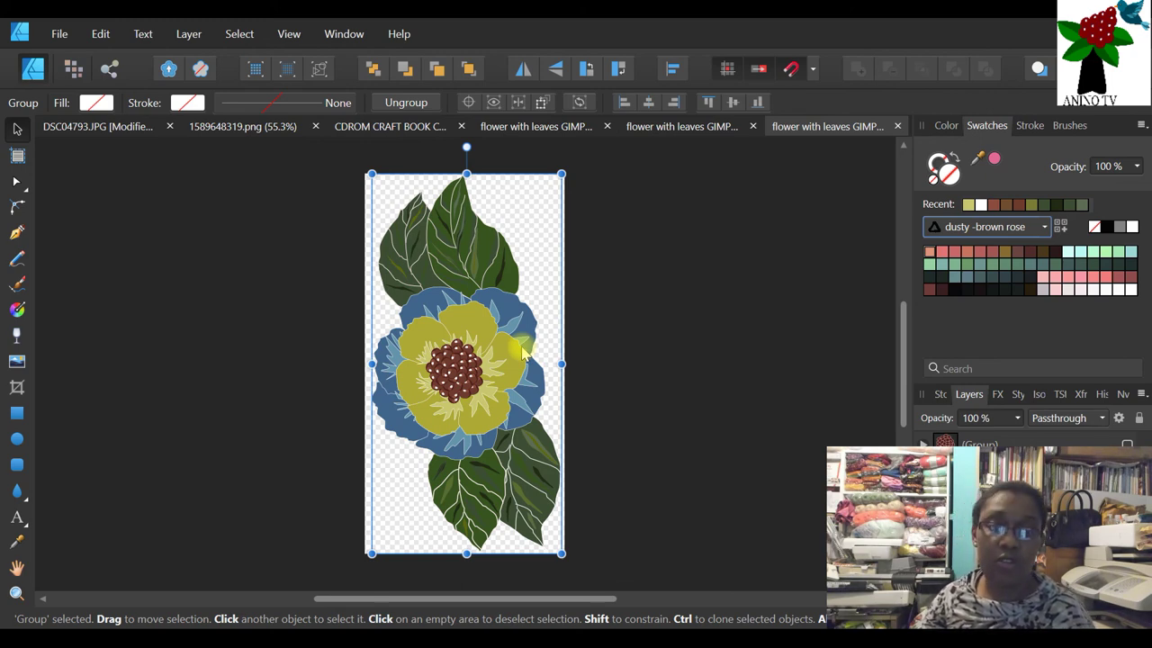
- In the pink flower document, zoom to the centre and give the ball group a thin dark outline
left_click(528, 129)
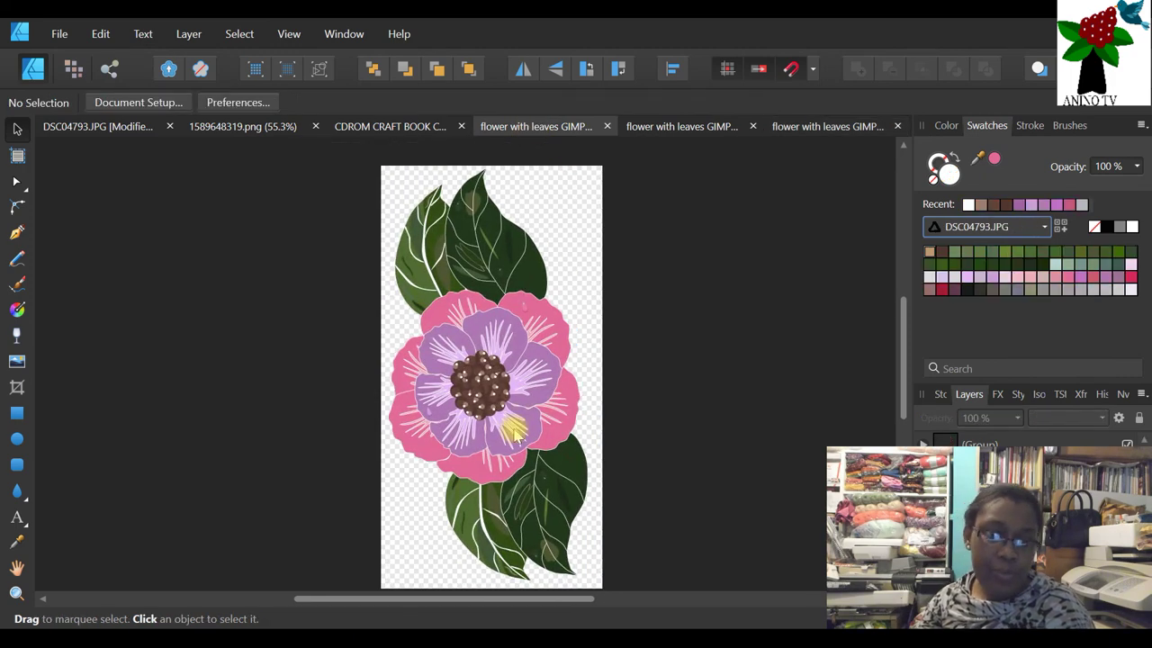
scroll(630, 347, "down", 1)
scroll(630, 345, "up", 1)
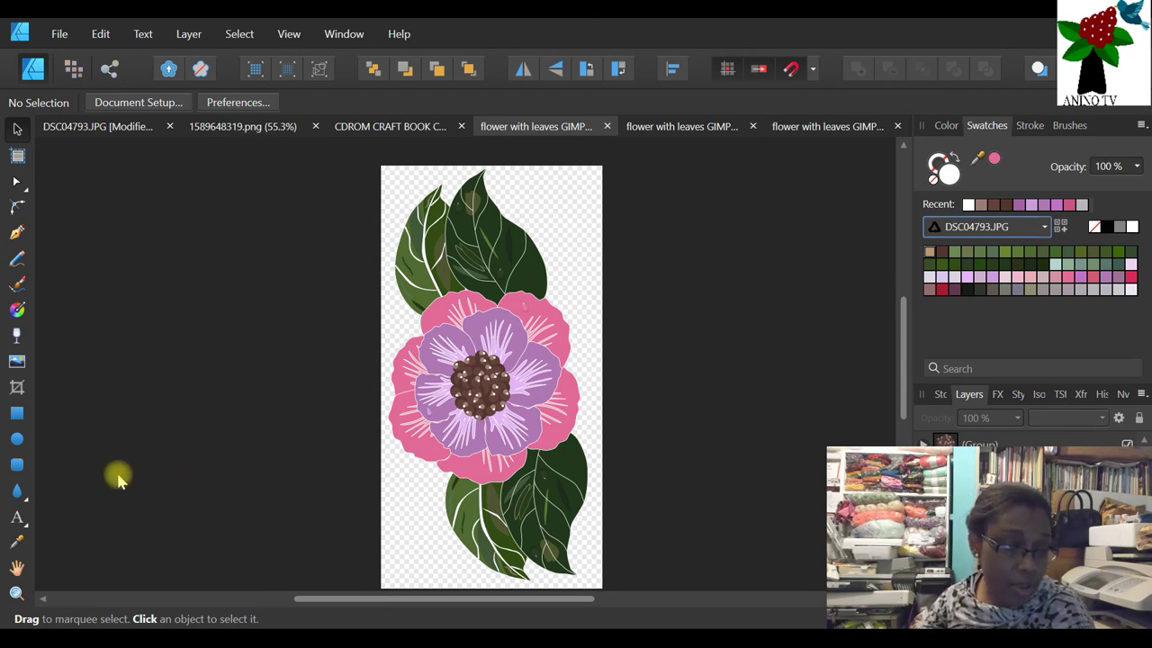
left_click(16, 592)
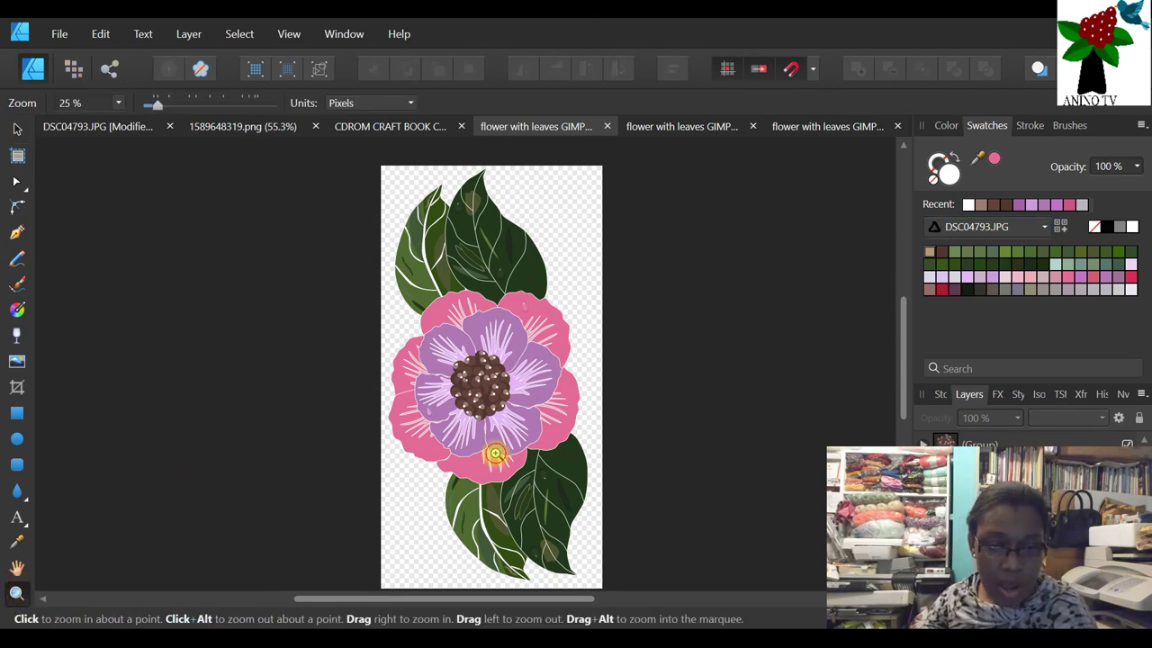
left_click(488, 419)
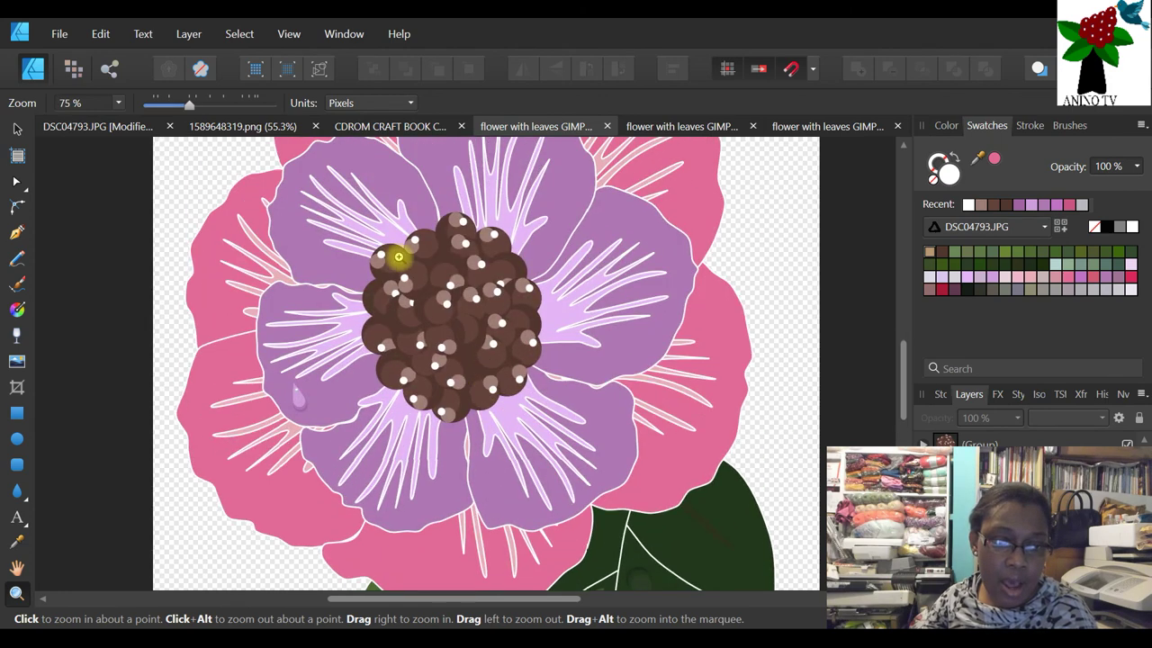
left_click(17, 130)
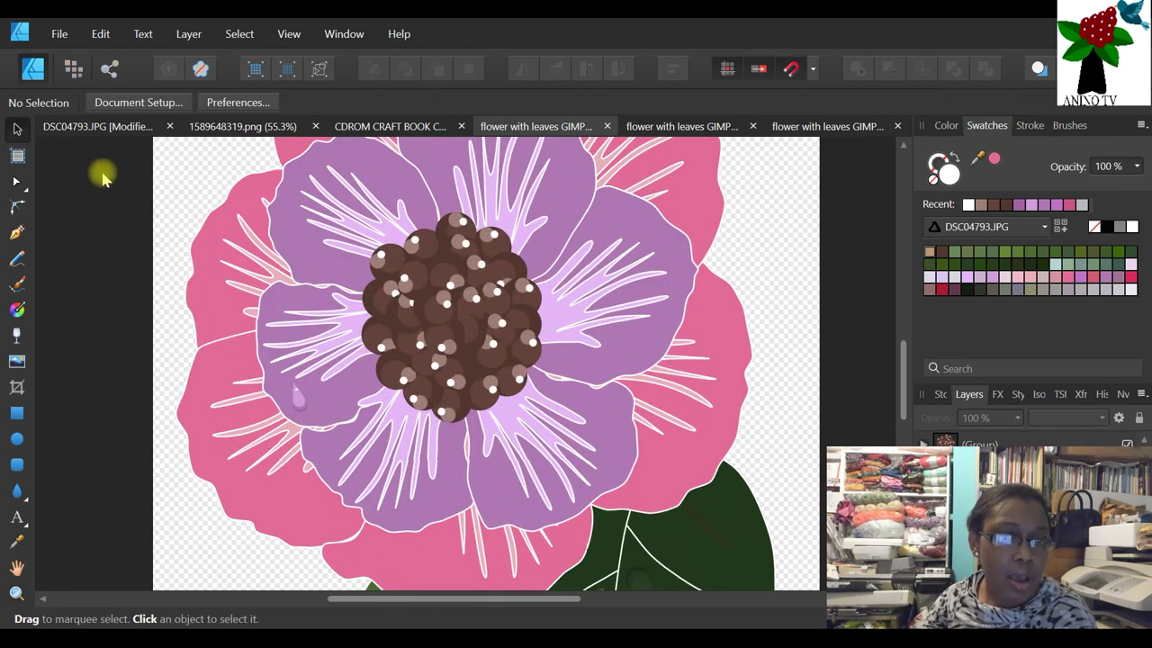
left_click(433, 305)
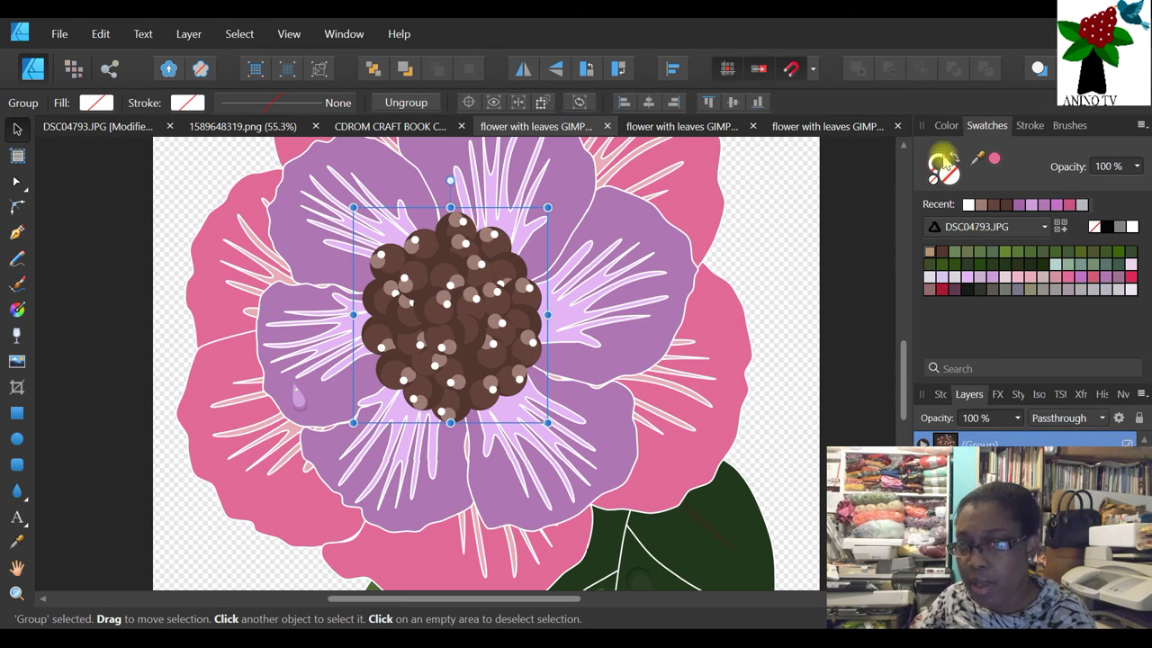
left_click(960, 287)
left_click(874, 287)
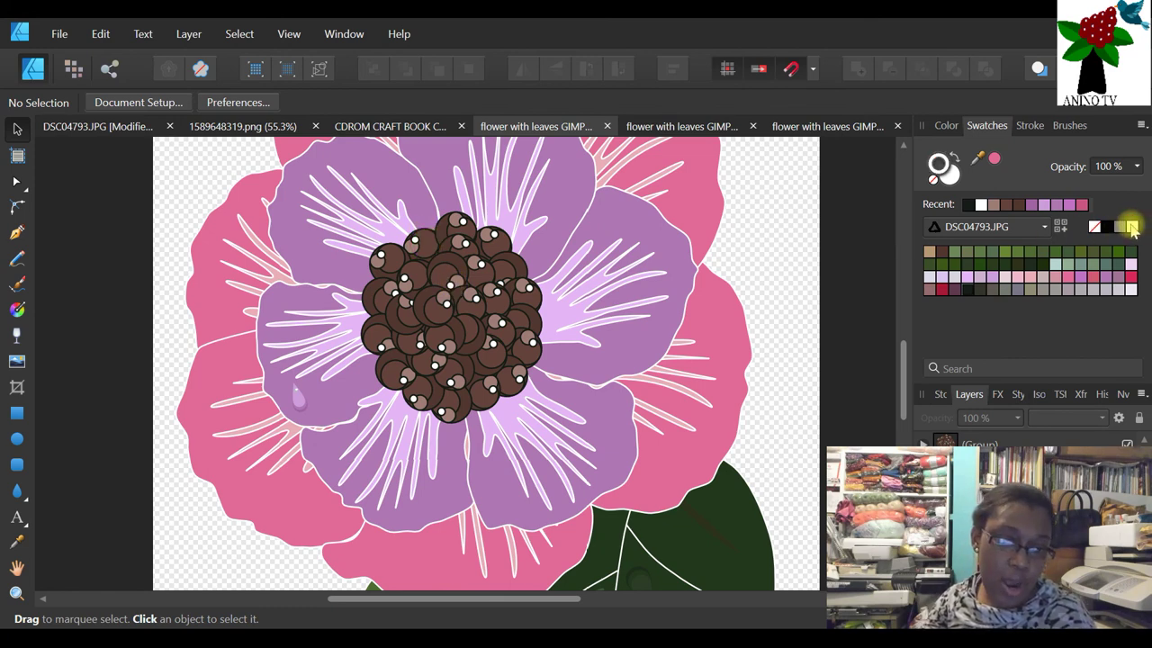
- Change the centre circles' outline to white, then to a dark brown swatch
left_click(391, 287)
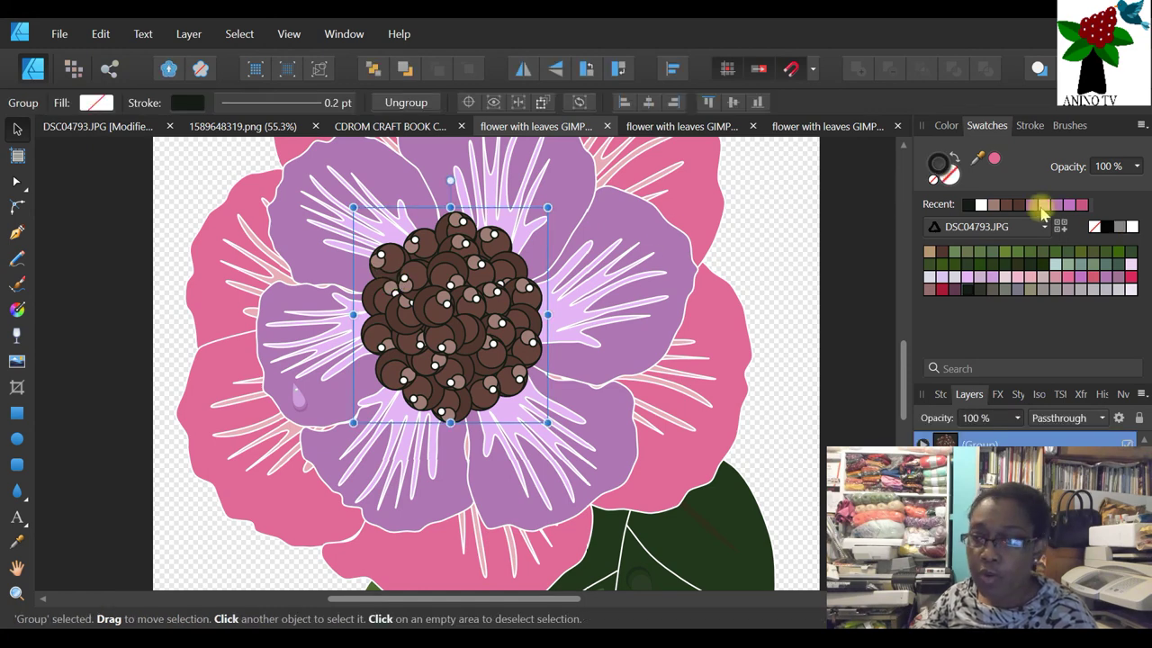
left_click(1132, 227)
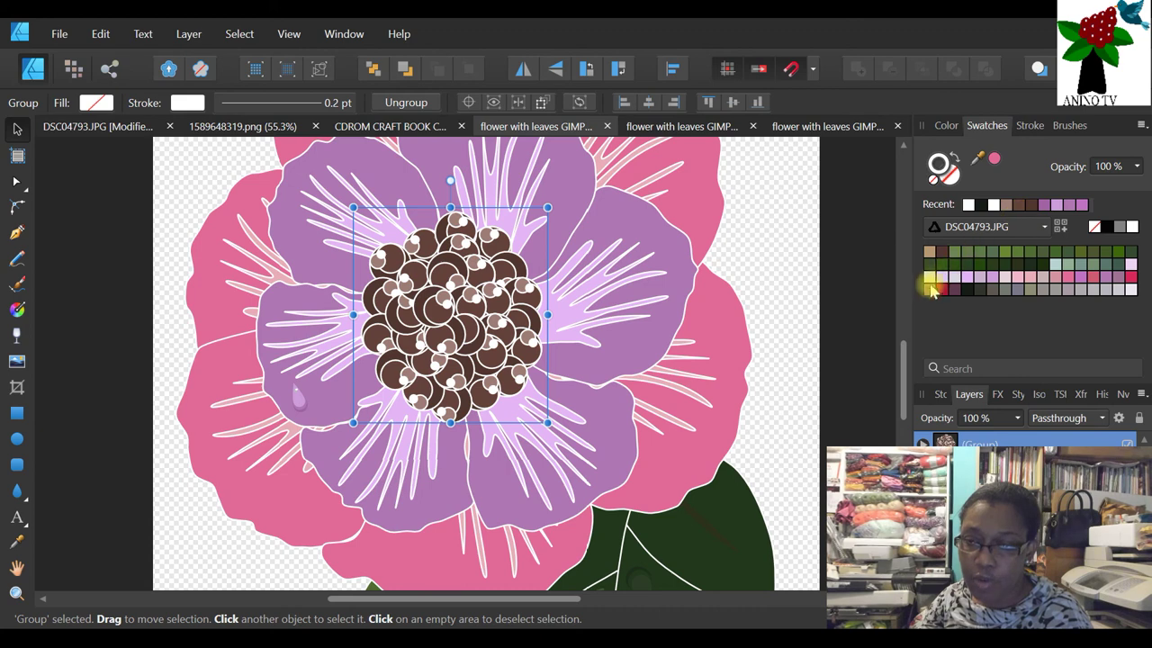
left_click(942, 256)
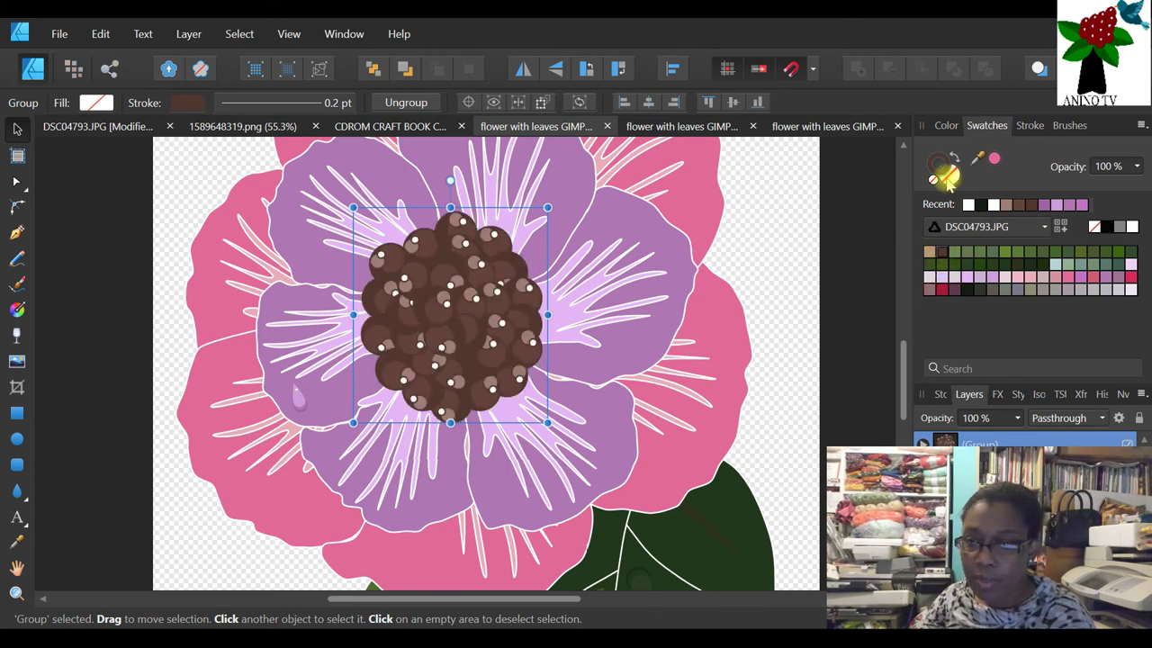
left_click(942, 126)
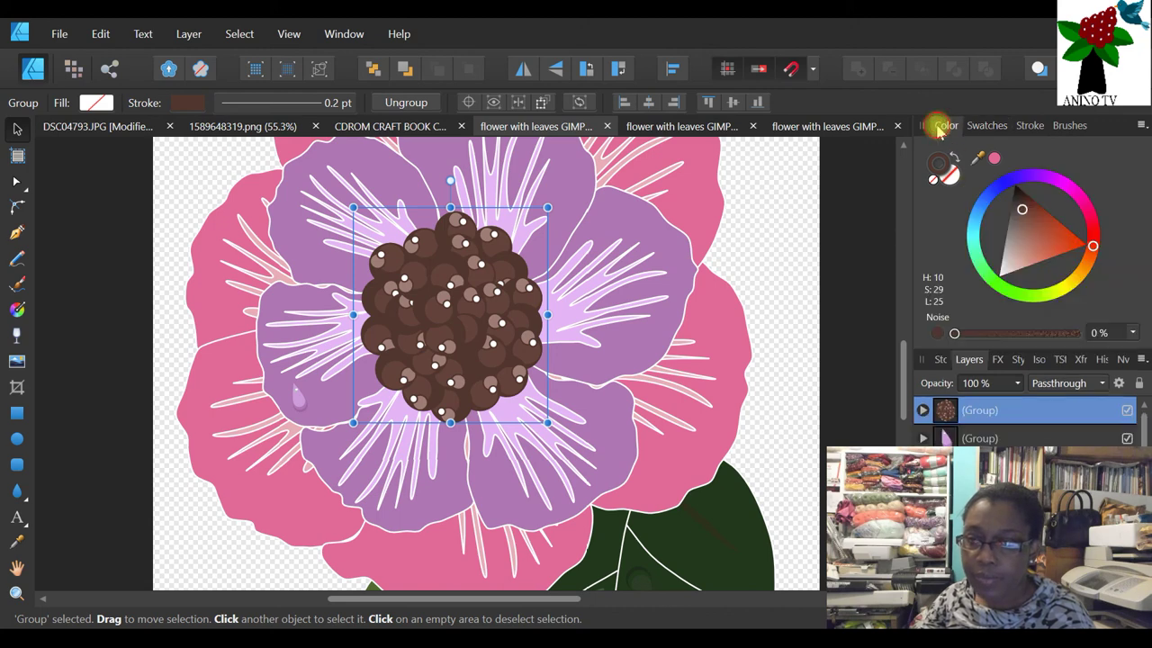
left_click(1022, 210)
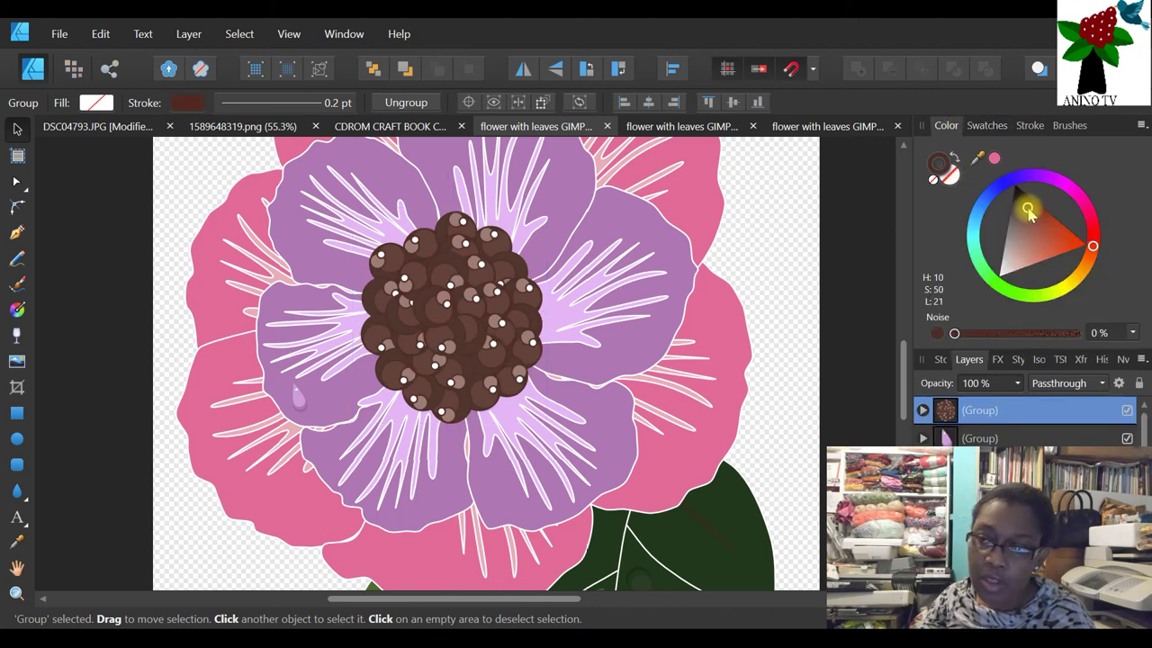
left_click(987, 125)
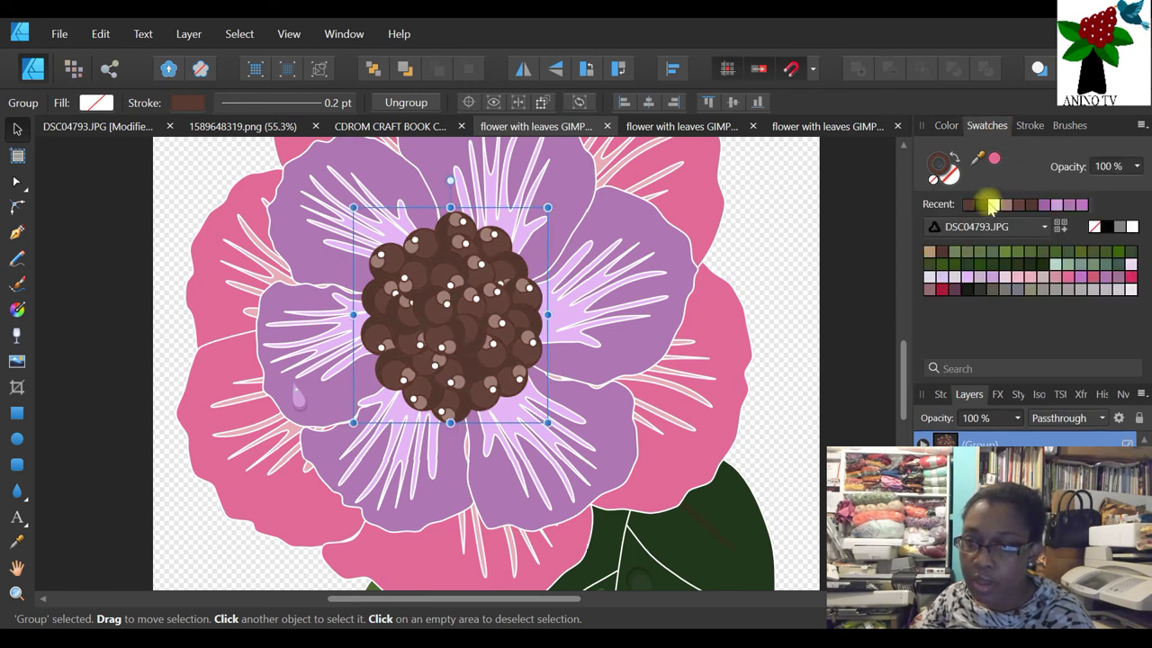
left_click(941, 252)
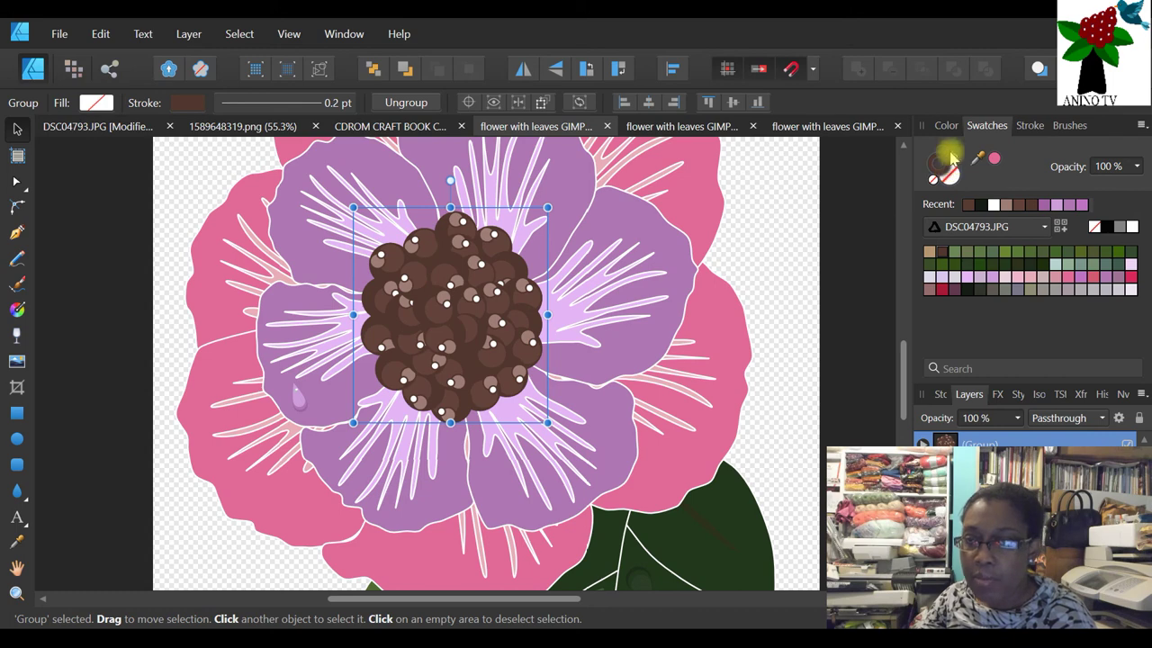
- Lighten the brown outline slightly, then set the centre's stroke to None
left_click(946, 125)
left_click_drag(1022, 214, 1020, 214)
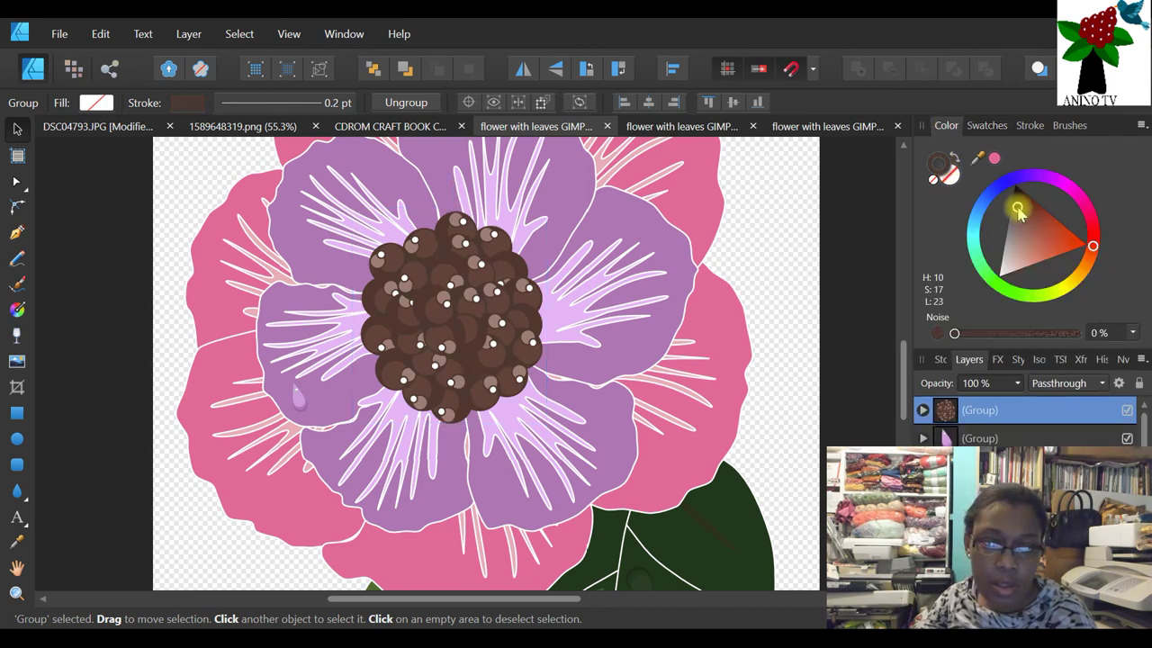
left_click(981, 126)
left_click(931, 180)
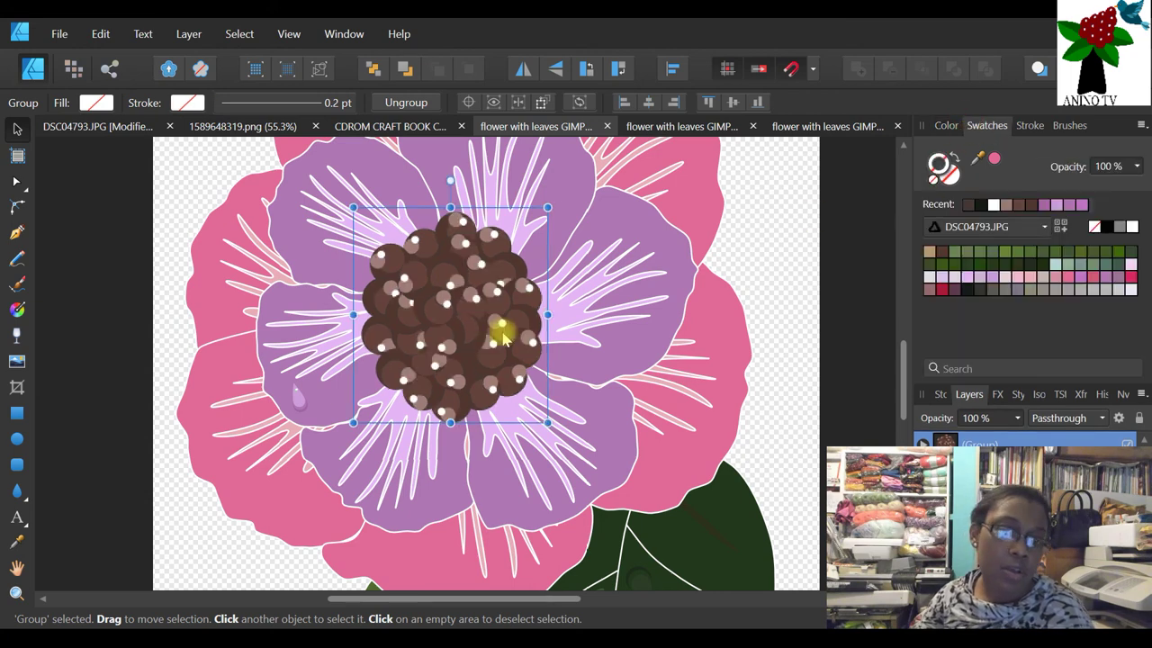
left_click(17, 592)
- Zoom in on the pink flower and briefly show the Background sketch layer to compare, then hide it
left_click_drag(159, 104, 153, 104)
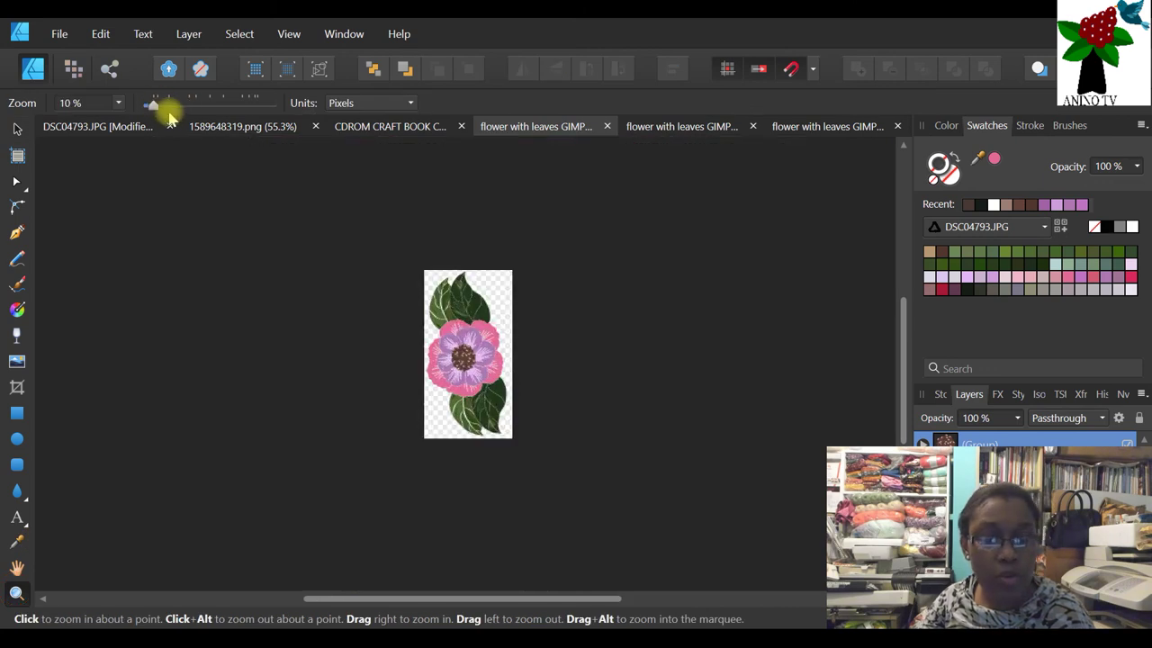
left_click(392, 360)
left_click(545, 334)
scroll(643, 342, "up", 1)
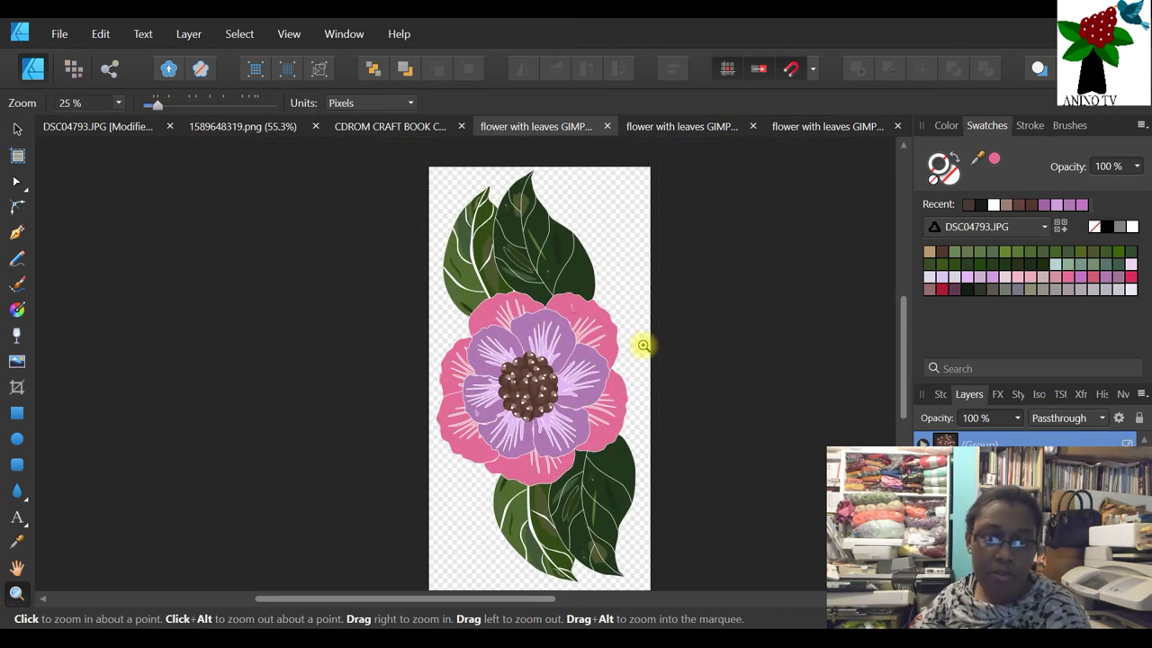
scroll(645, 342, "down", 1)
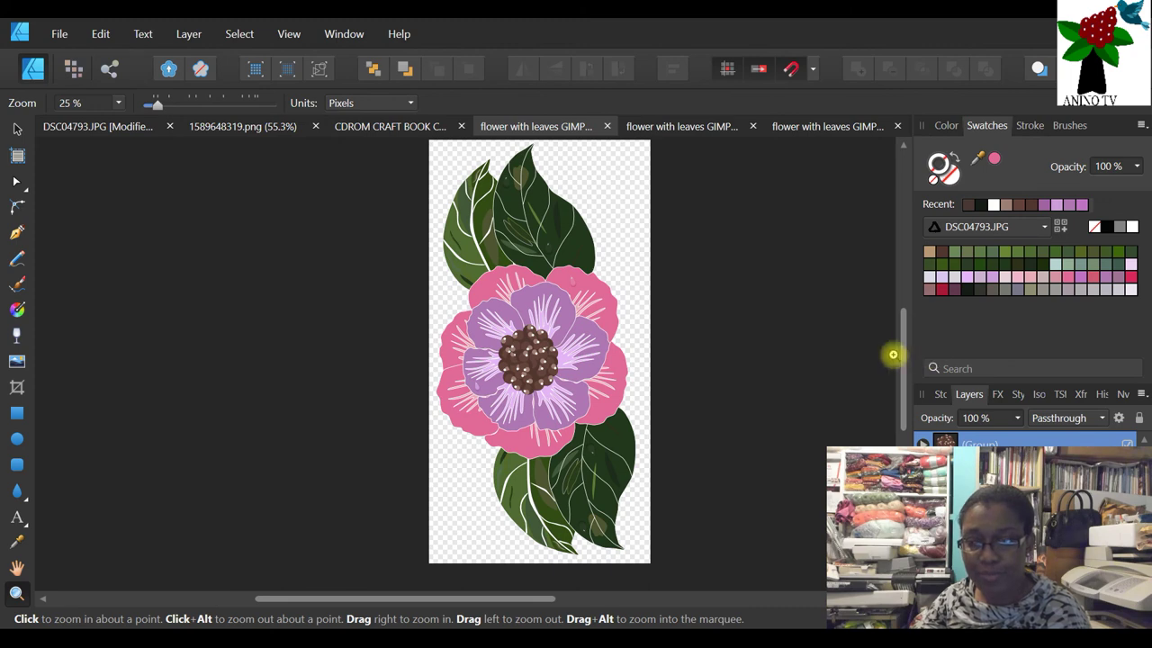
left_click_drag(904, 360, 889, 355)
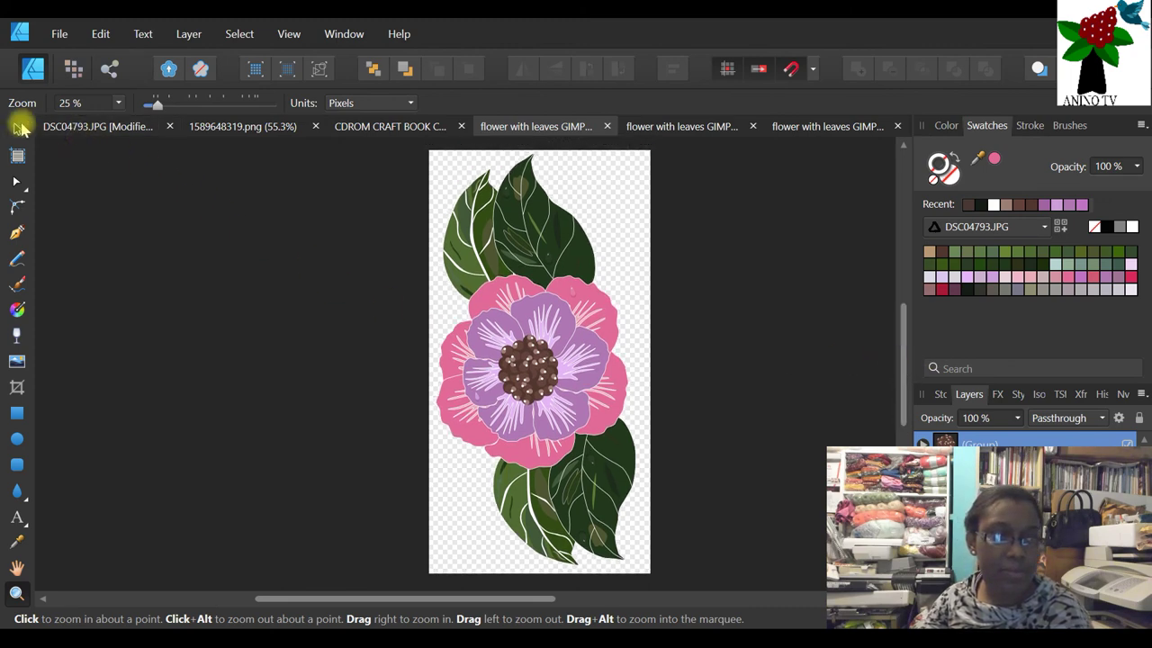
key("v")
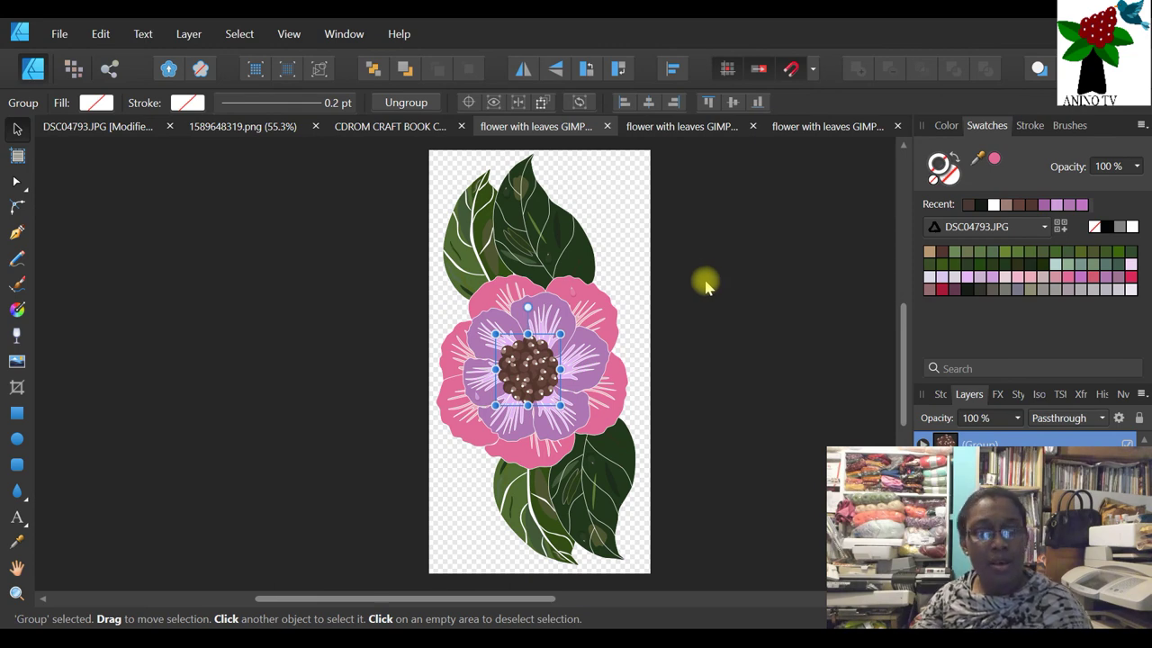
scroll(990, 445, "up", 2)
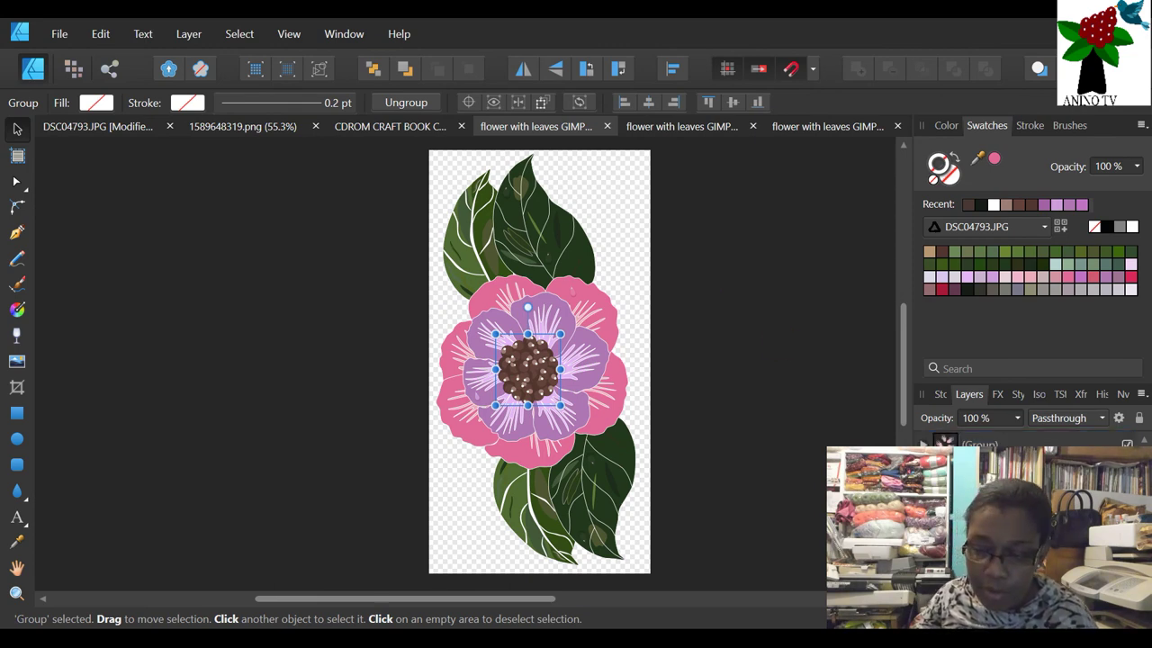
left_click(981, 485)
left_click(1126, 486)
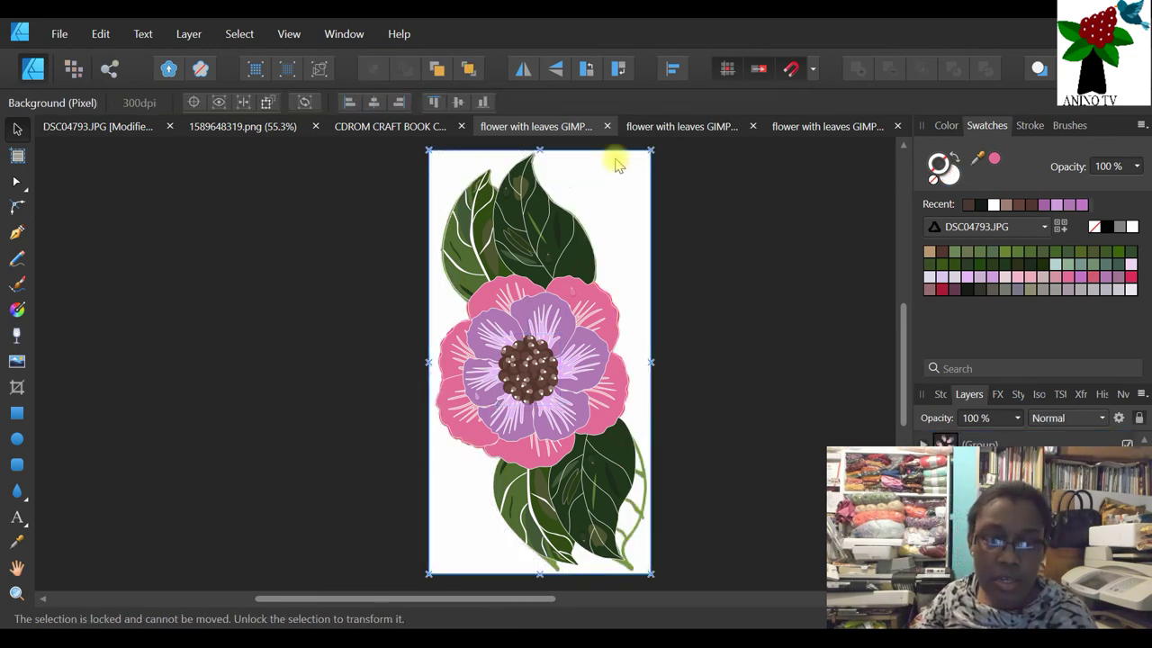
left_click(466, 70)
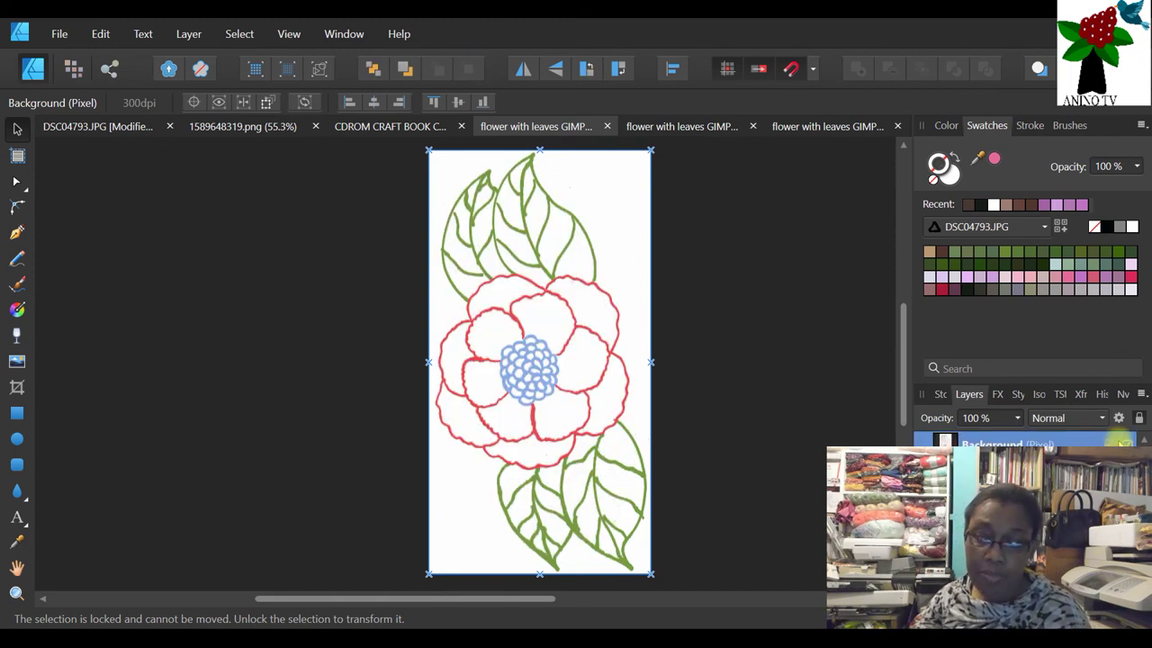
left_click(1127, 441)
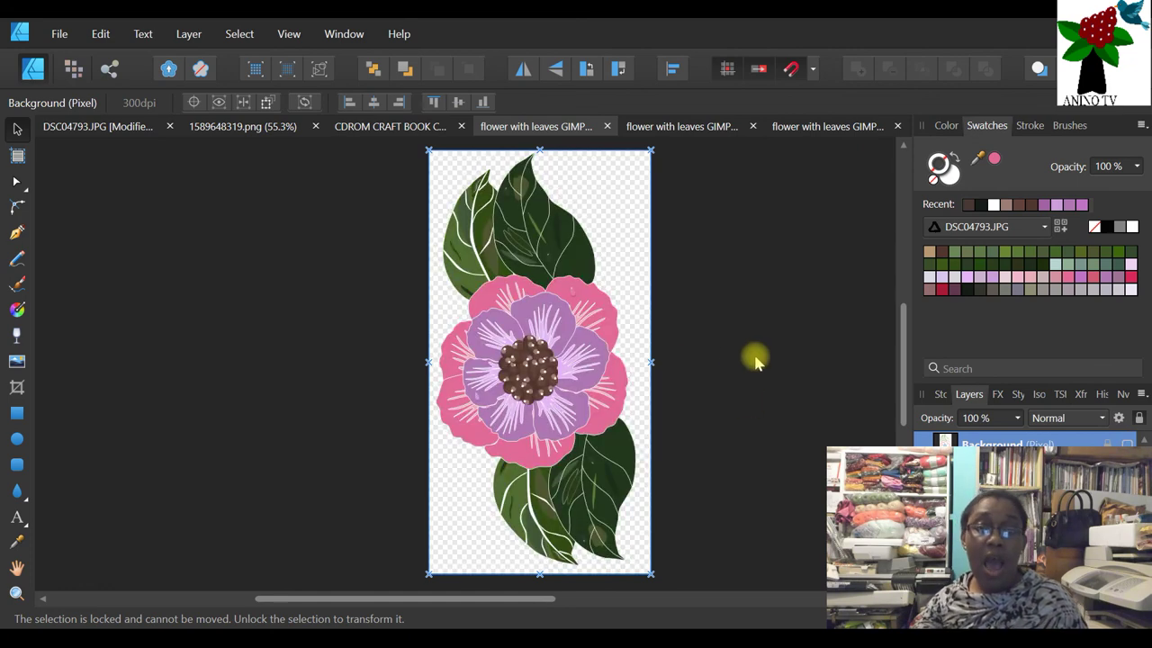
- Switch to the blue-and-yellow flower document and marquee-select its whole artwork
left_click(711, 126)
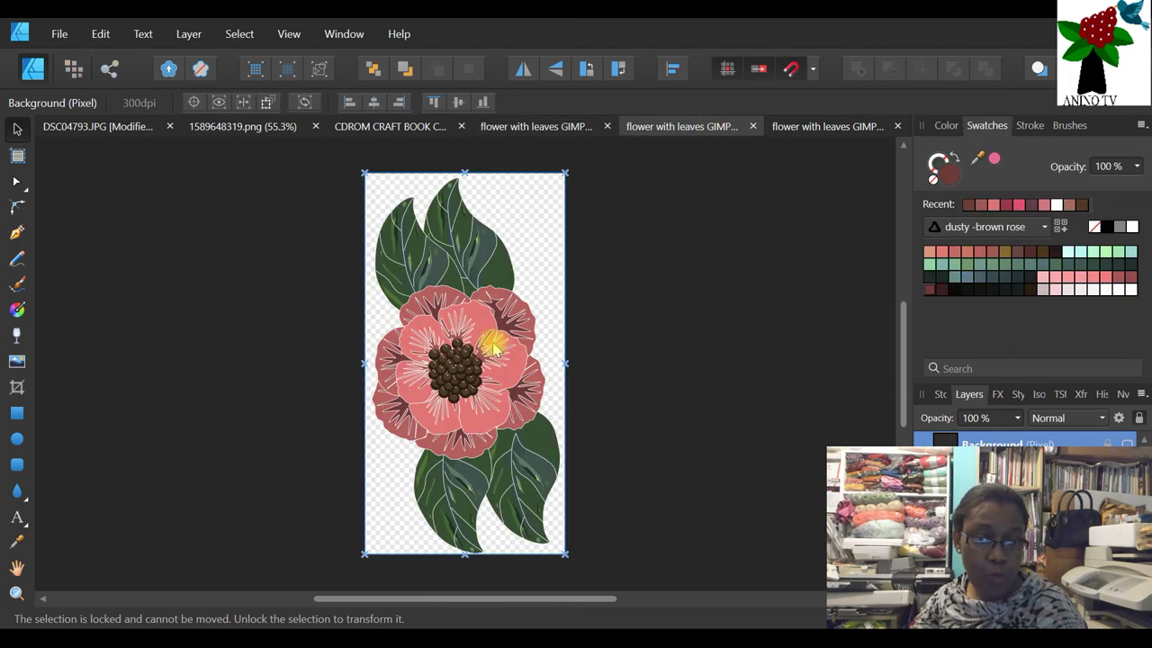
left_click(823, 126)
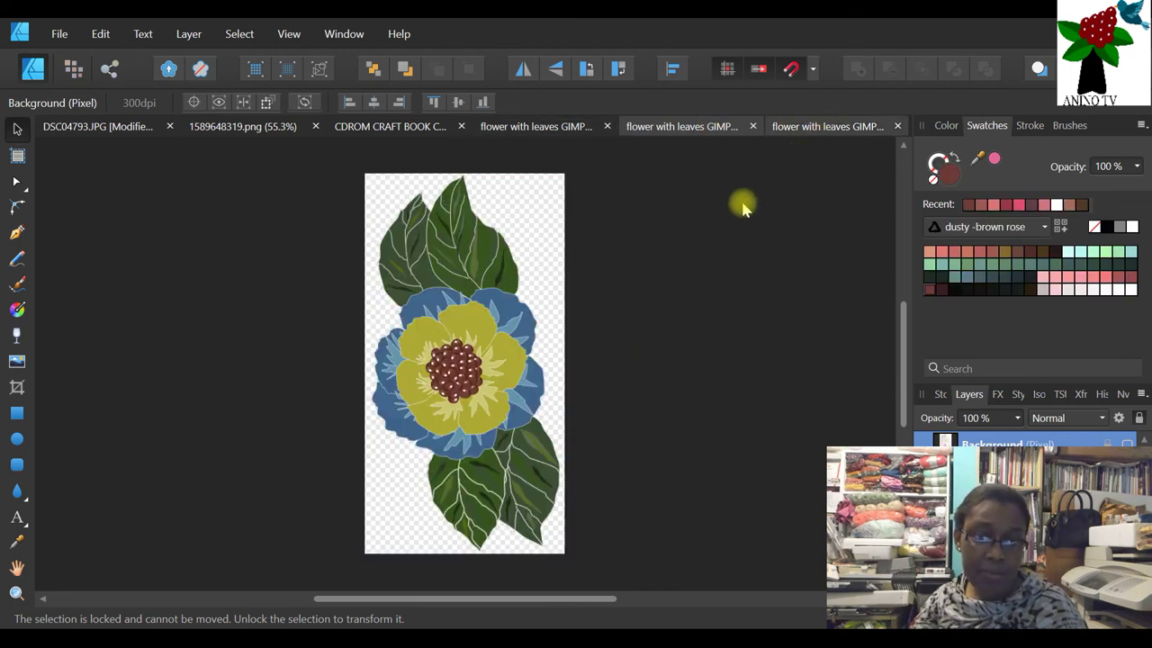
left_click(59, 33)
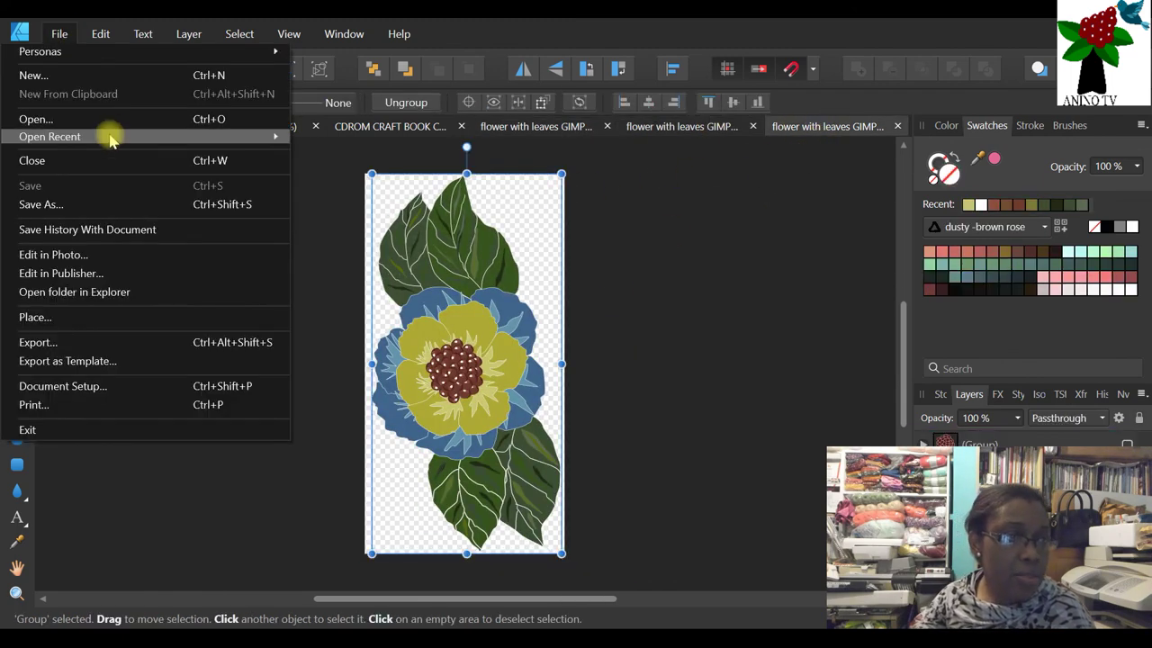
mouse_move(108, 137)
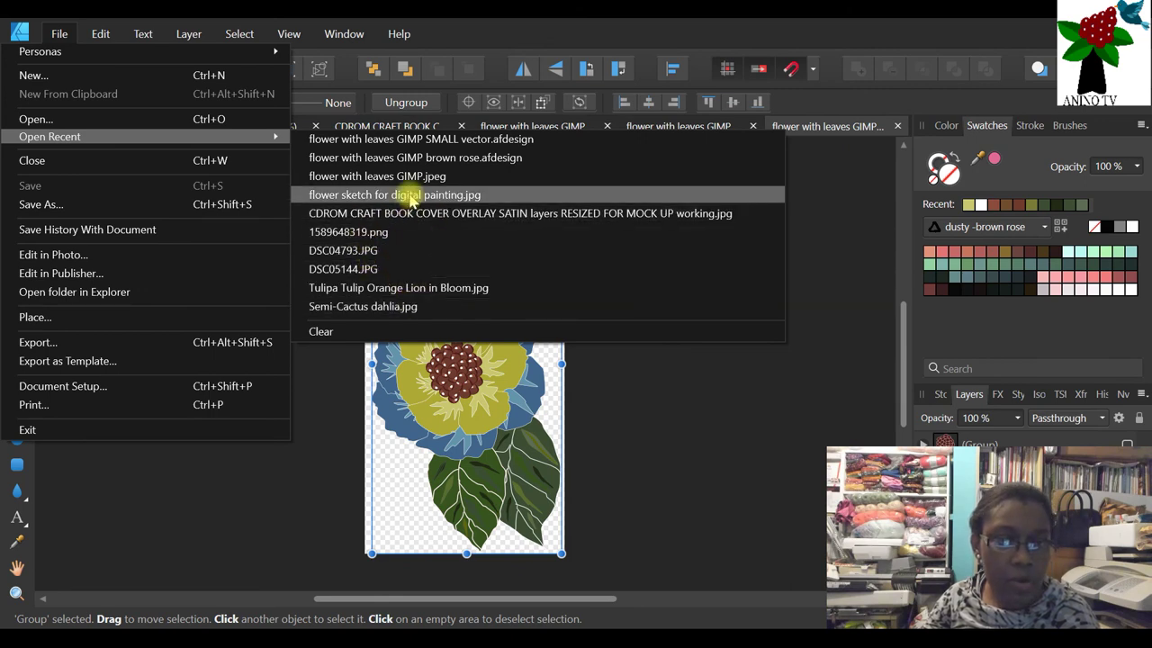
left_click(745, 231)
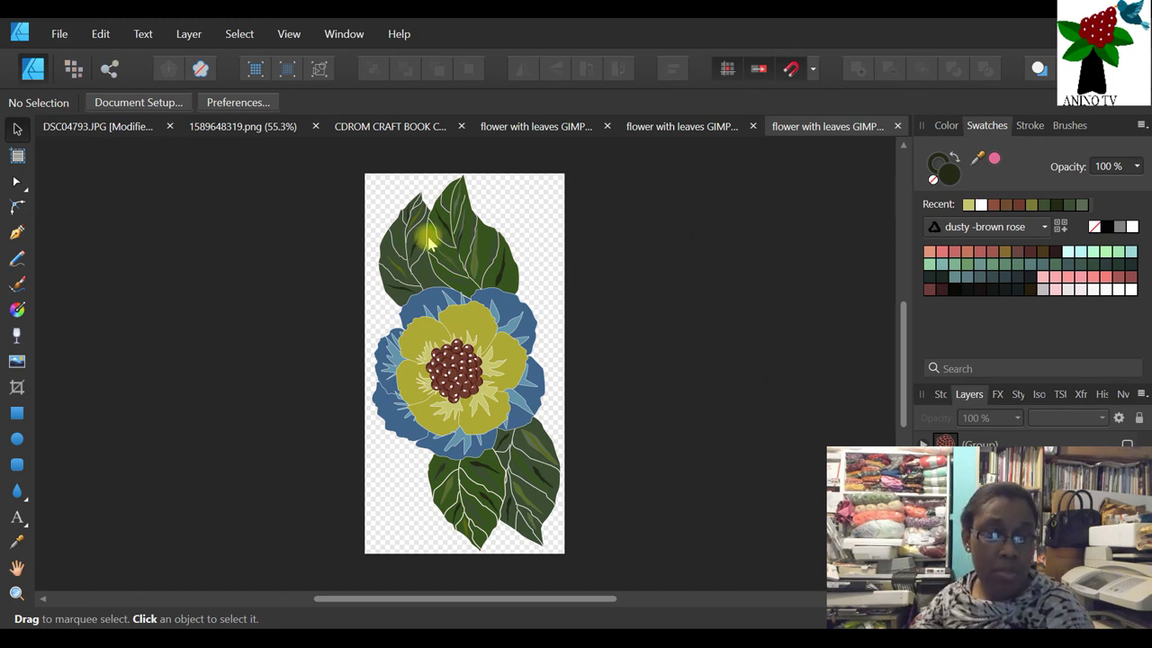
left_click_drag(317, 149, 629, 562)
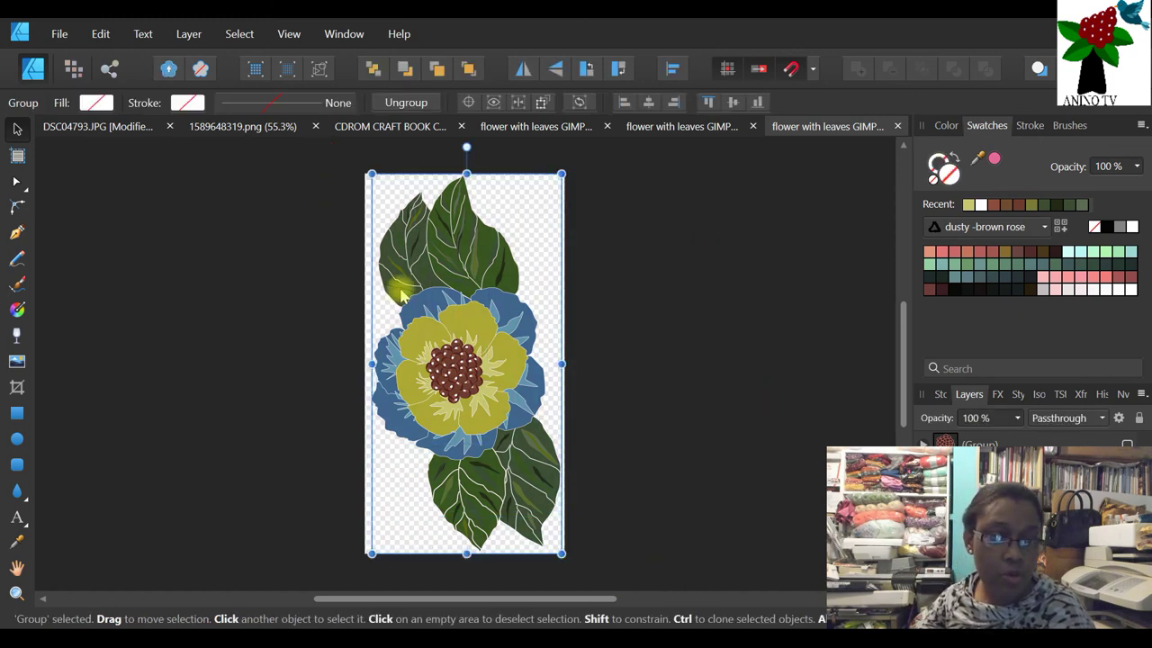
left_click(104, 36)
- Copy the blue flower into the pink flower document, placing it upper right, slightly rotated
left_click(72, 114)
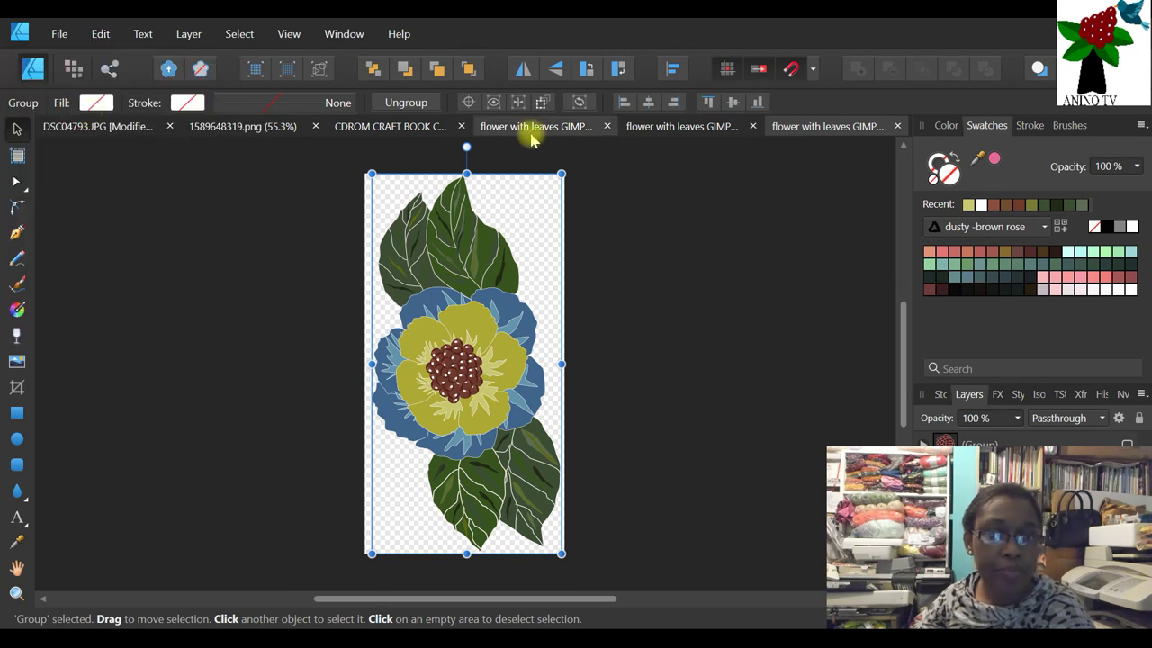
left_click(532, 132)
left_click(571, 336)
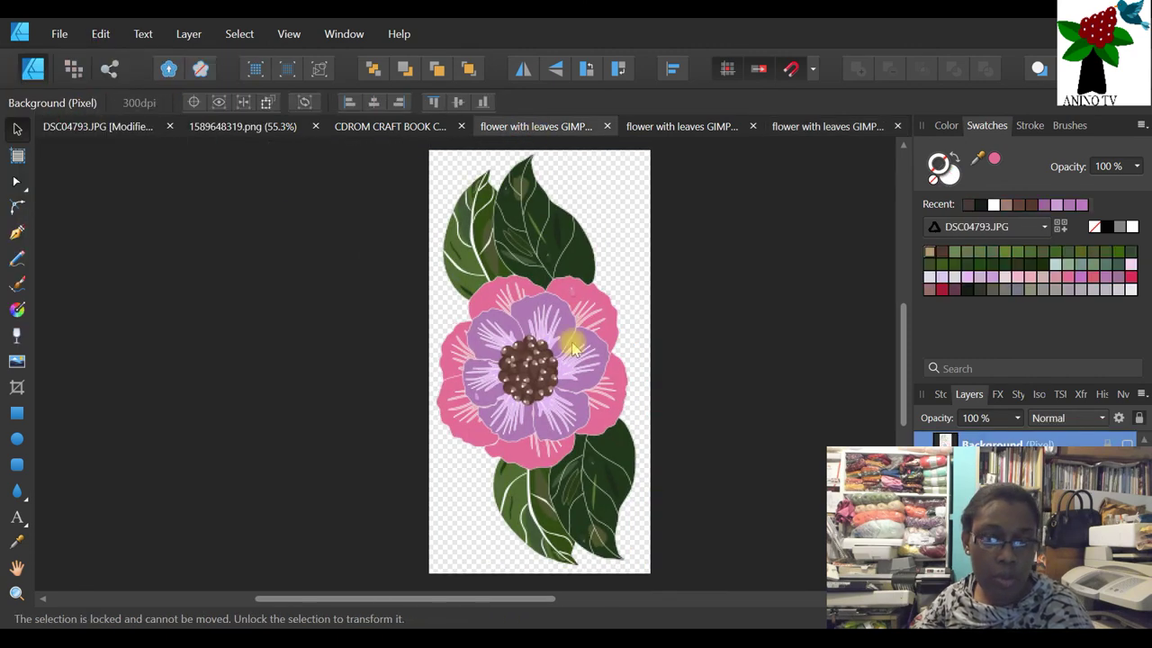
left_click(101, 38)
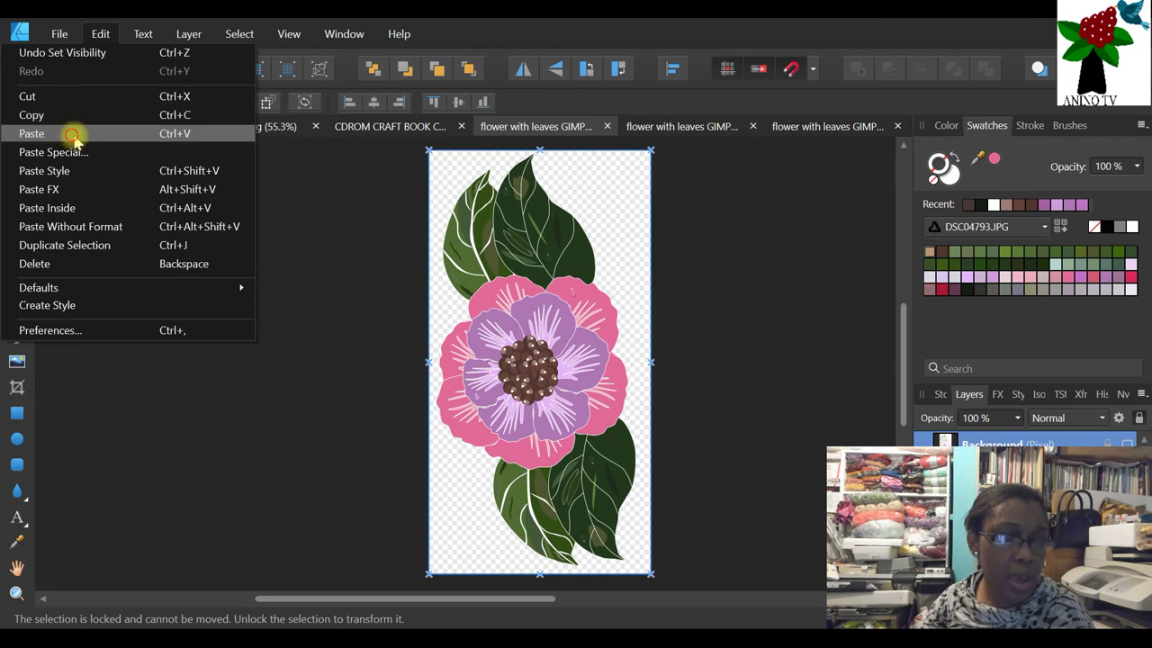
left_click(78, 137)
left_click_drag(469, 239, 603, 261)
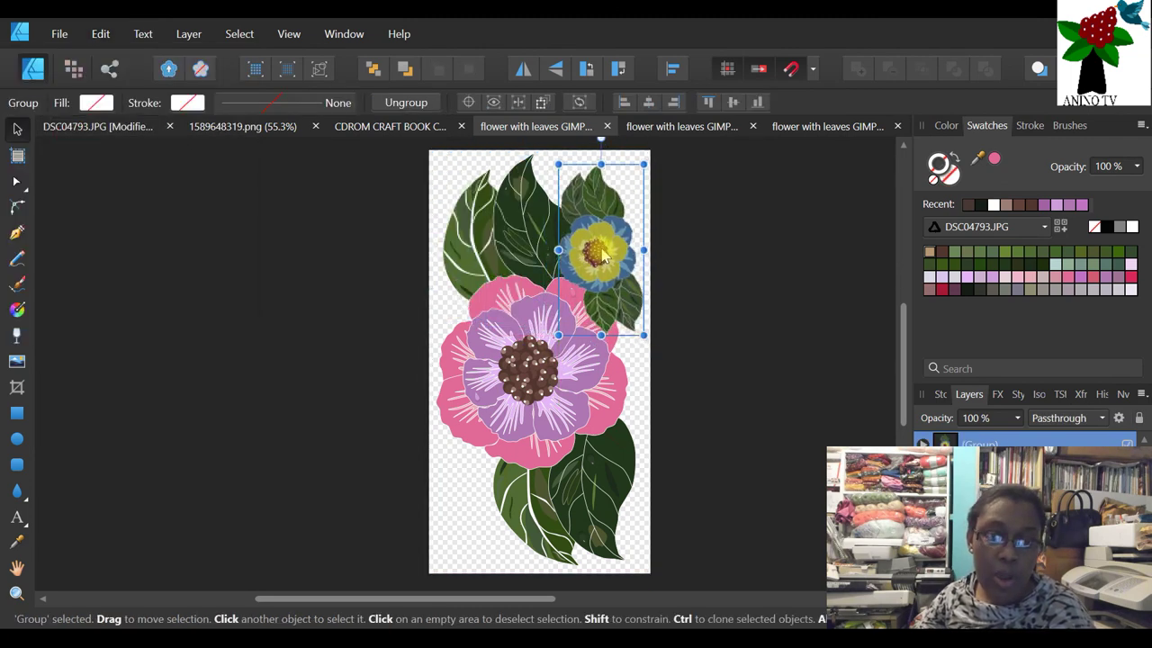
left_click_drag(601, 142, 535, 159)
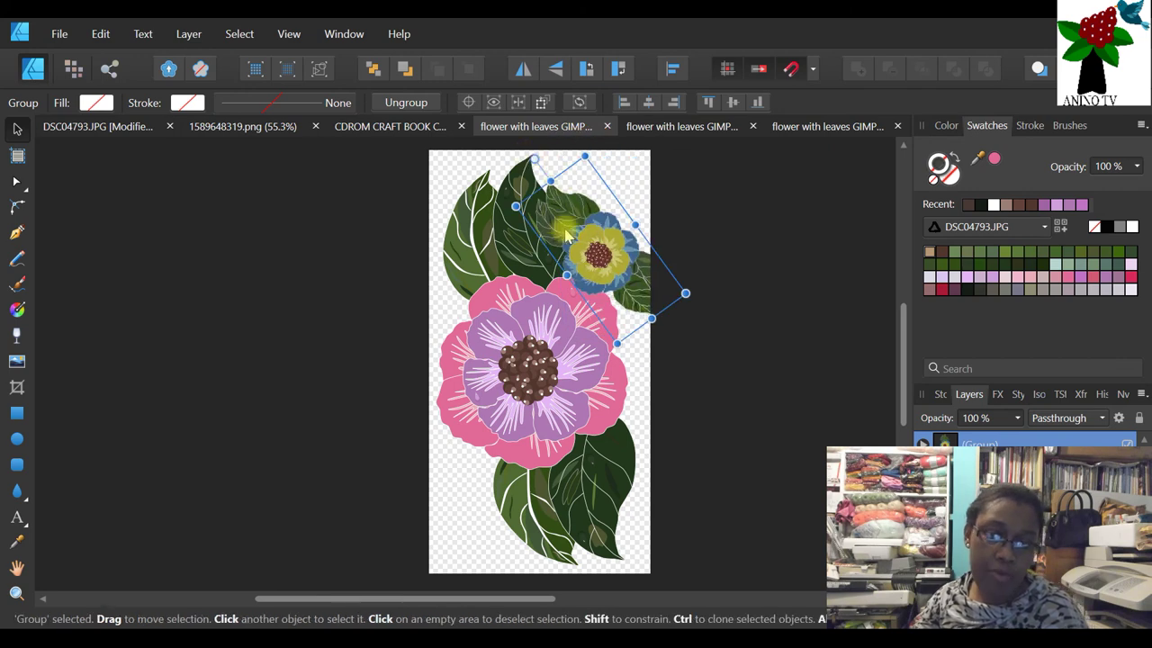
- Group all 23 objects of the brown rose artwork and copy the group
left_click(695, 132)
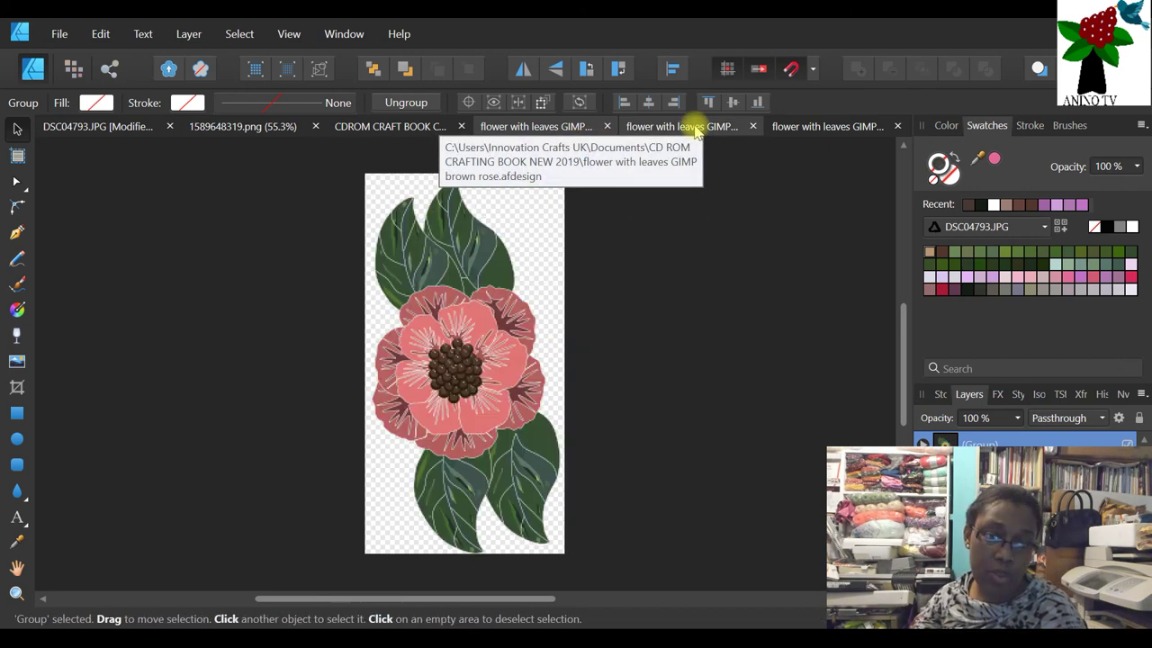
left_click_drag(298, 166, 634, 589)
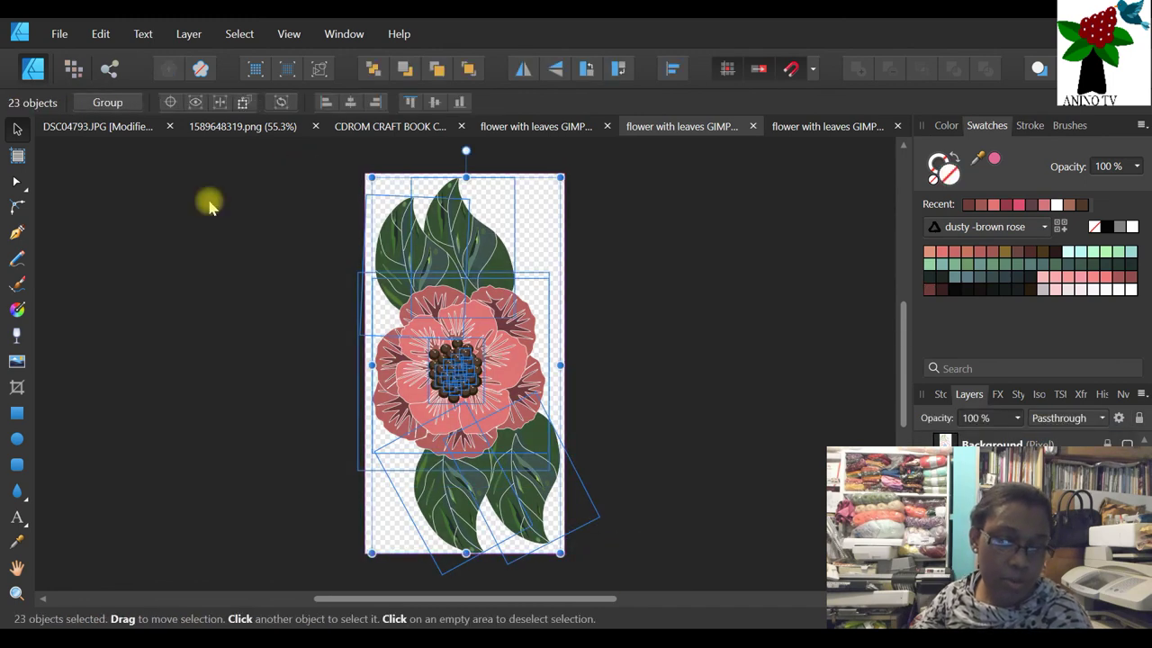
left_click(105, 102)
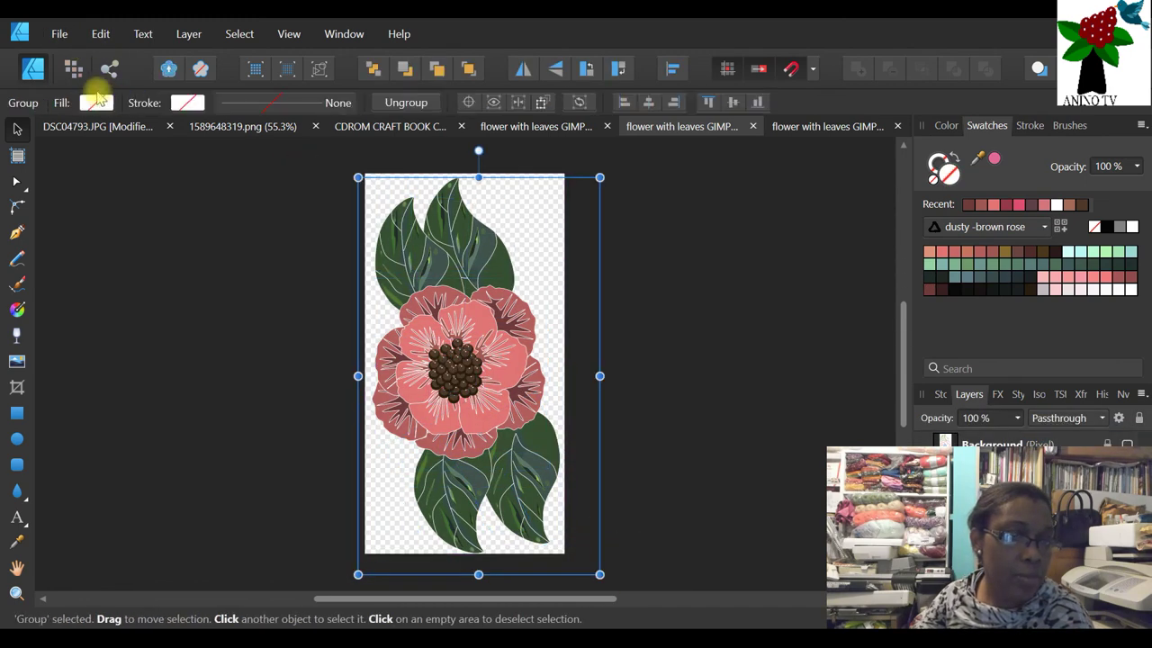
left_click(100, 34)
left_click(62, 111)
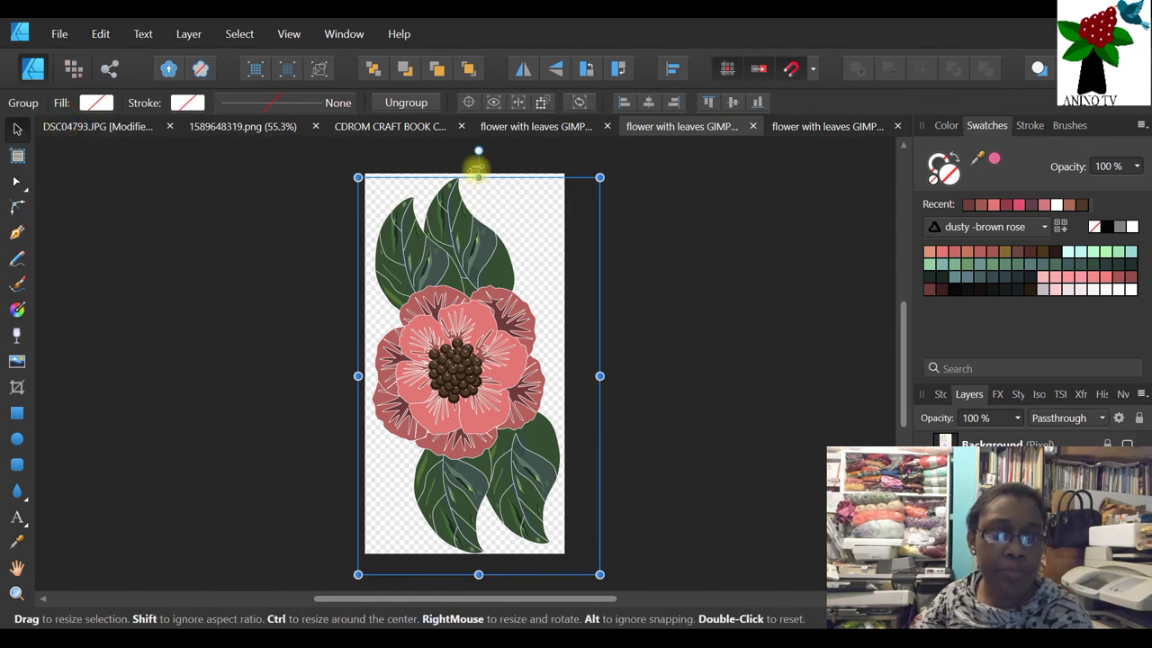
- Paste the rose group into the pink flower document, shift it right and rotate about -5.7°
left_click(531, 132)
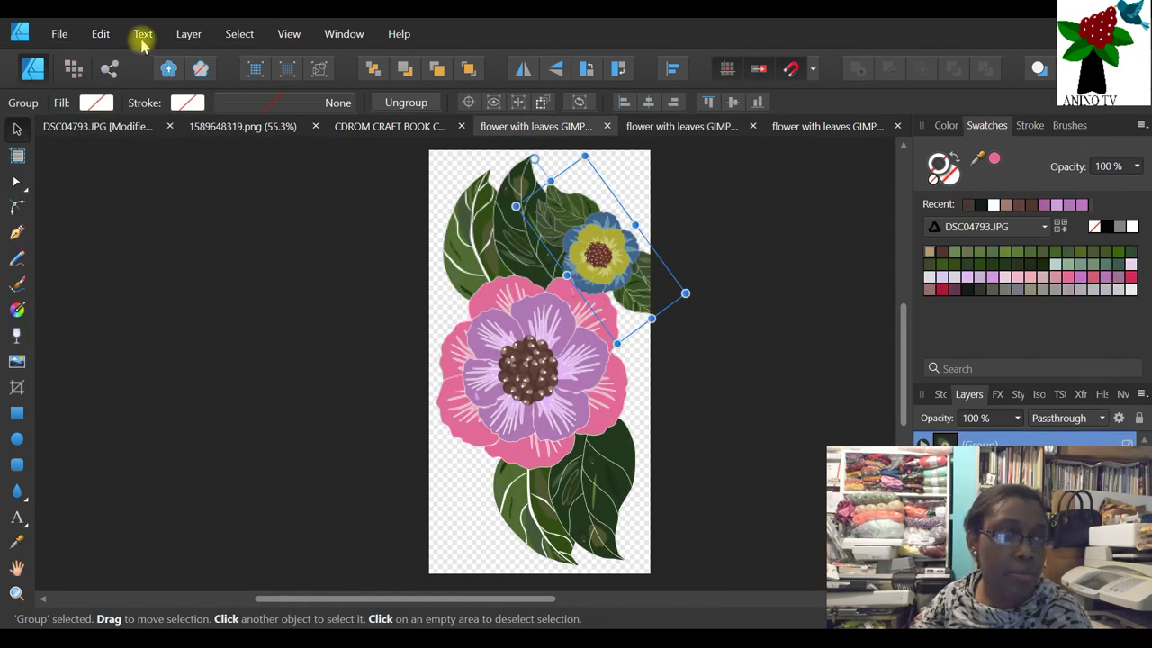
left_click(101, 35)
left_click(66, 133)
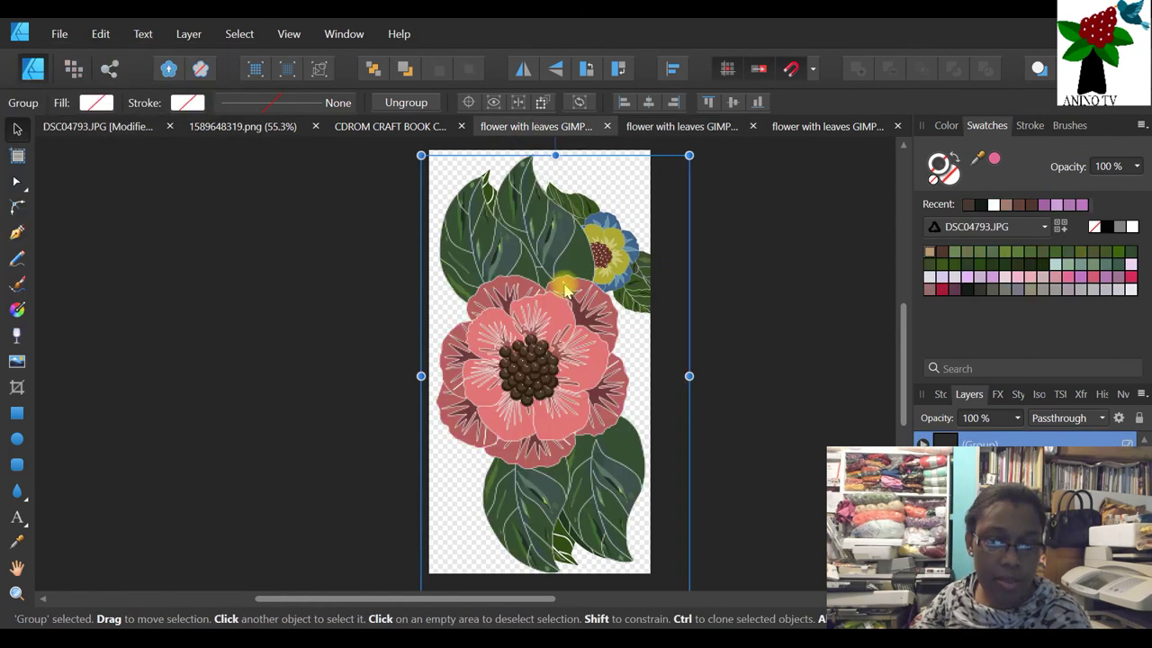
left_click_drag(535, 305, 499, 360)
left_click_drag(586, 380, 663, 375)
left_click_drag(693, 199, 832, 241)
left_click_drag(615, 402, 597, 365)
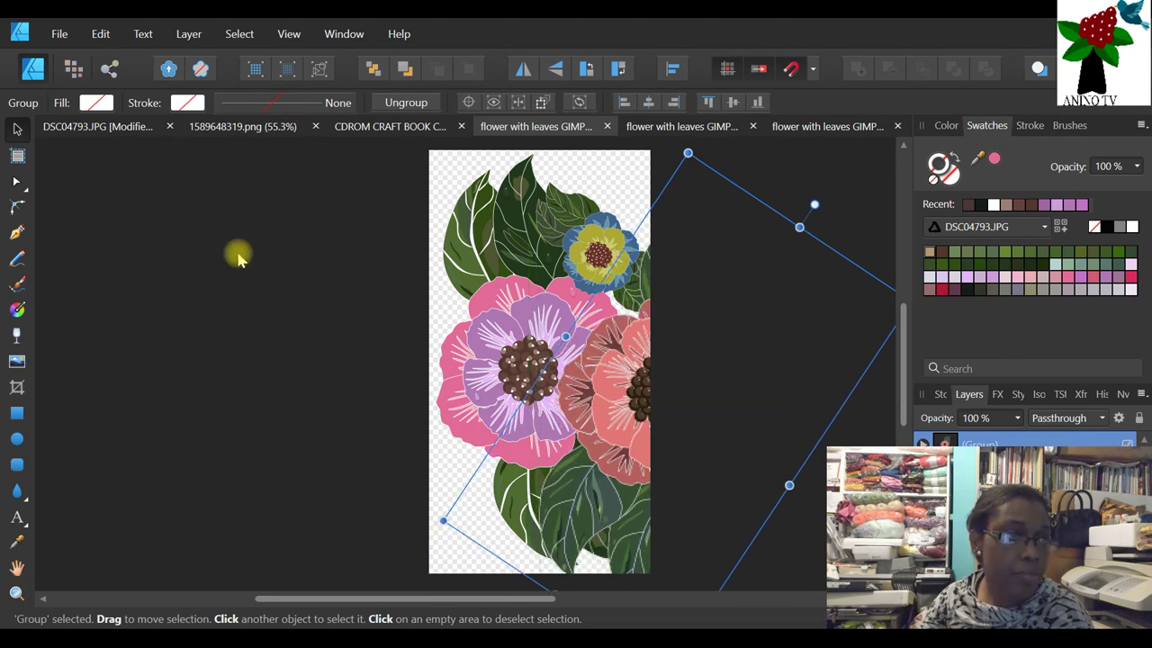
left_click(60, 36)
left_click(40, 387)
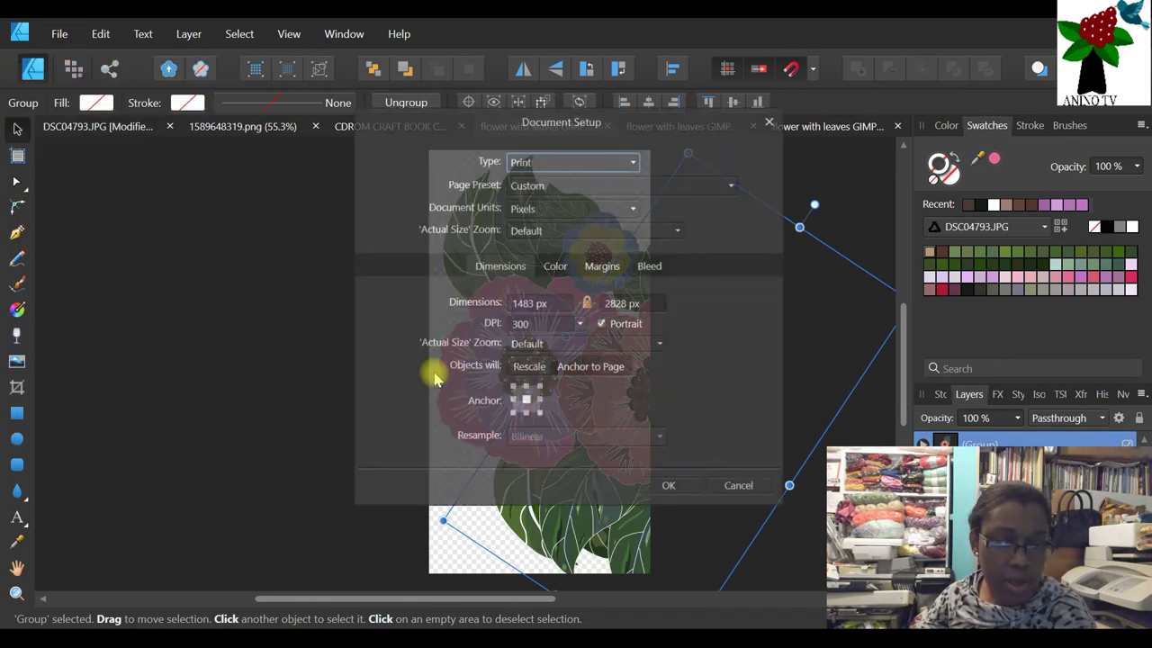
- Switch document units to inches and set the width to 10 in, making the canvas 10 × 19.069 in
left_click(574, 209)
left_click(558, 295)
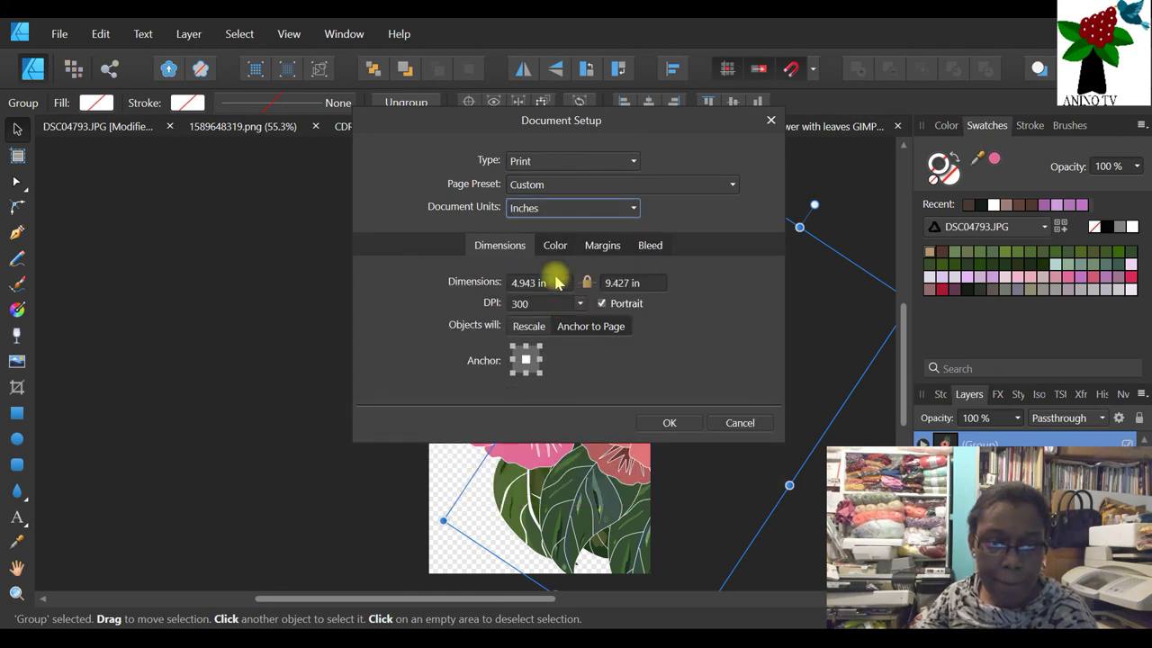
left_click(552, 283)
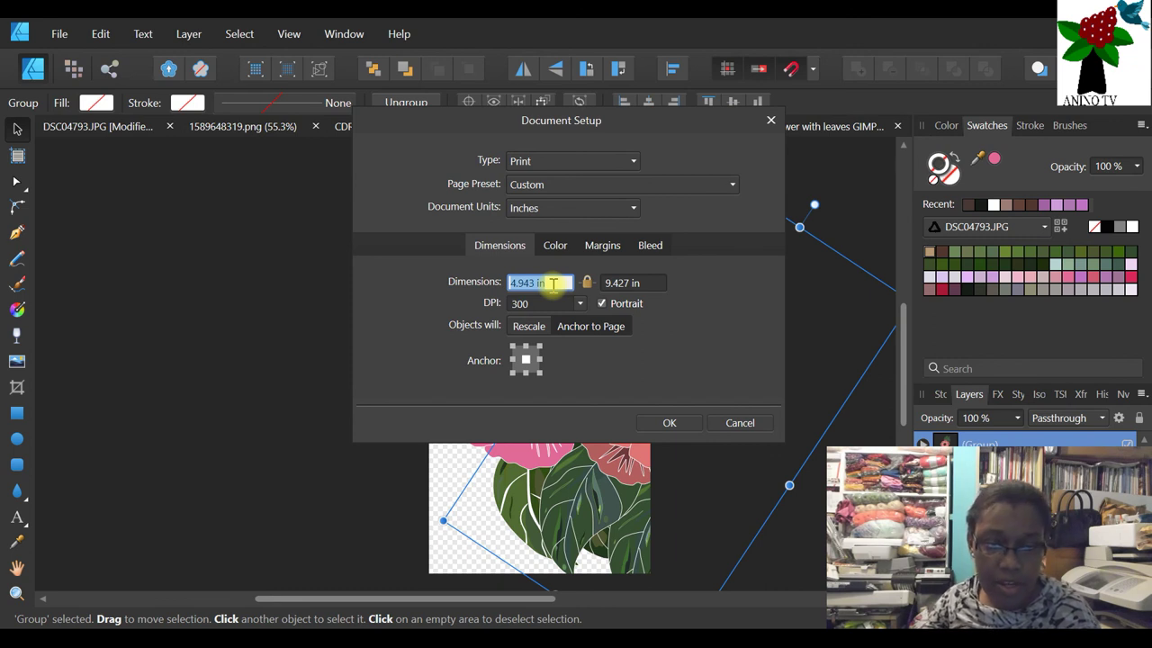
type("1")
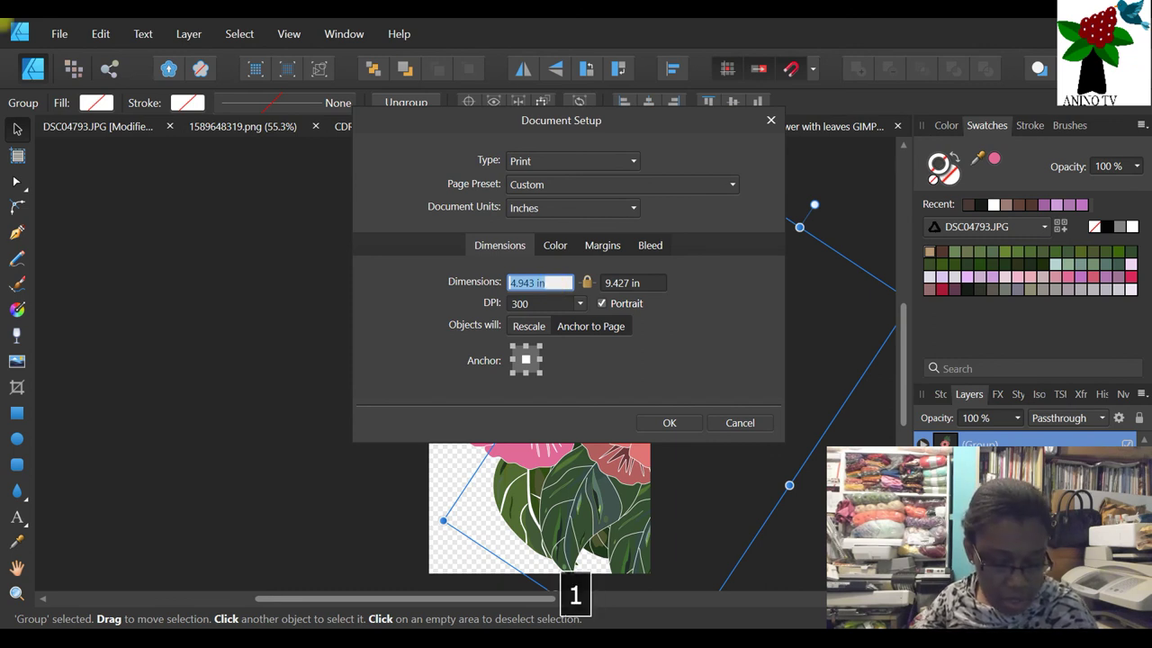
type("0")
left_click(630, 282)
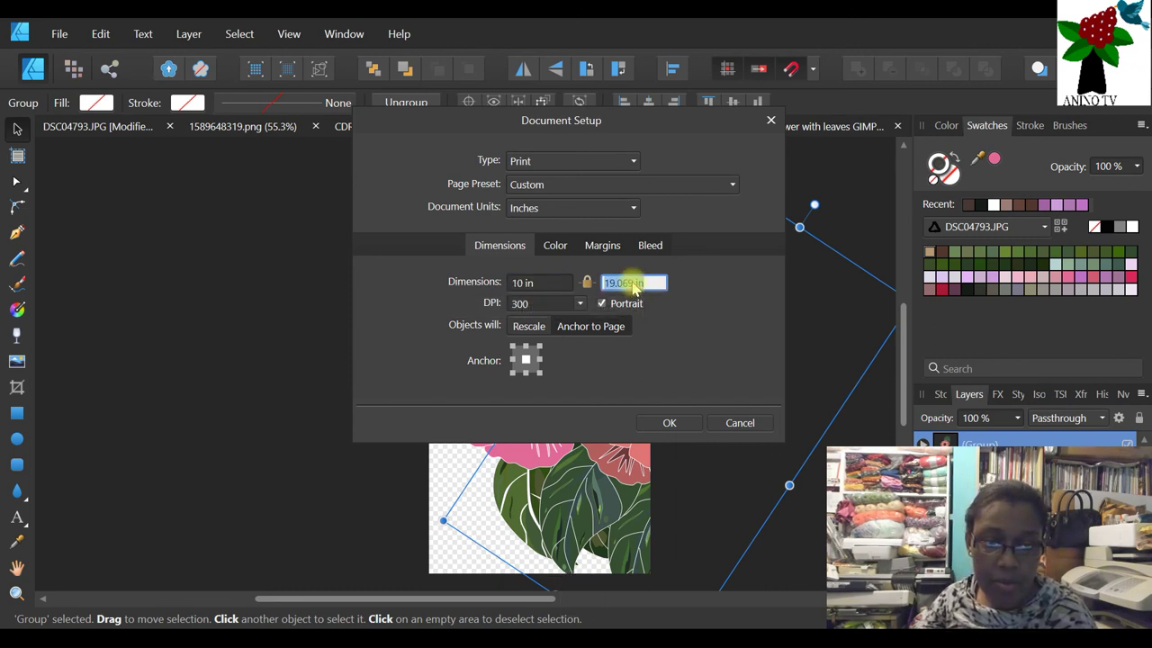
left_click(674, 422)
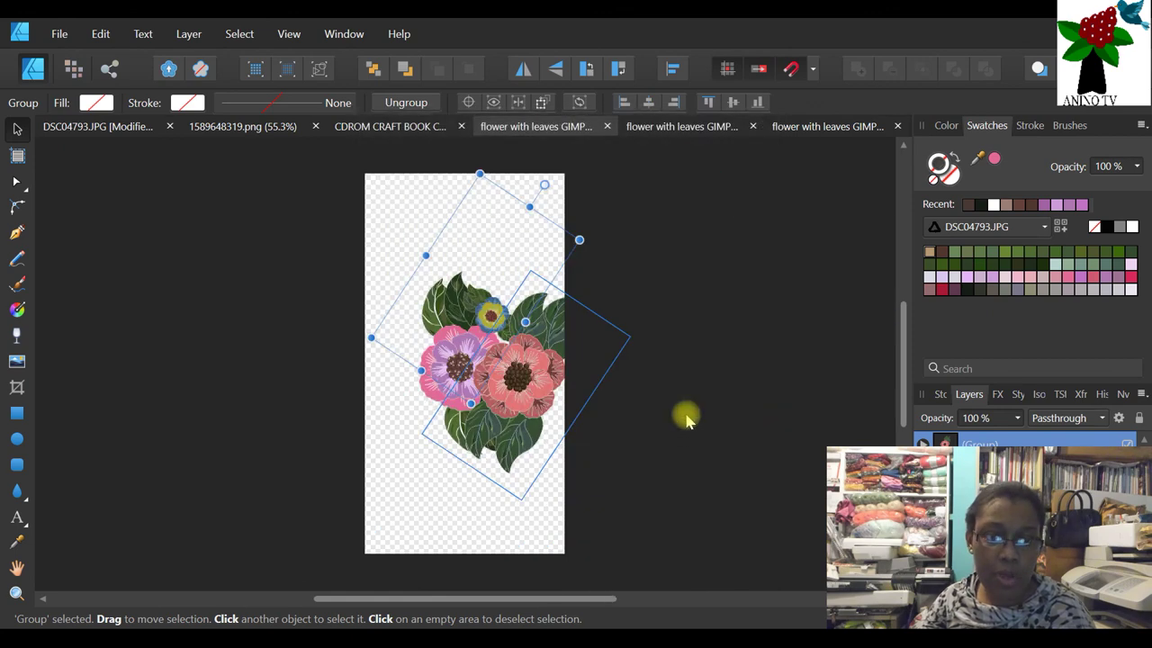
- Select all 11 flower objects, shift them slightly left and up, and zoom in on them
left_click_drag(671, 235, 332, 515)
left_click_drag(511, 385, 481, 377)
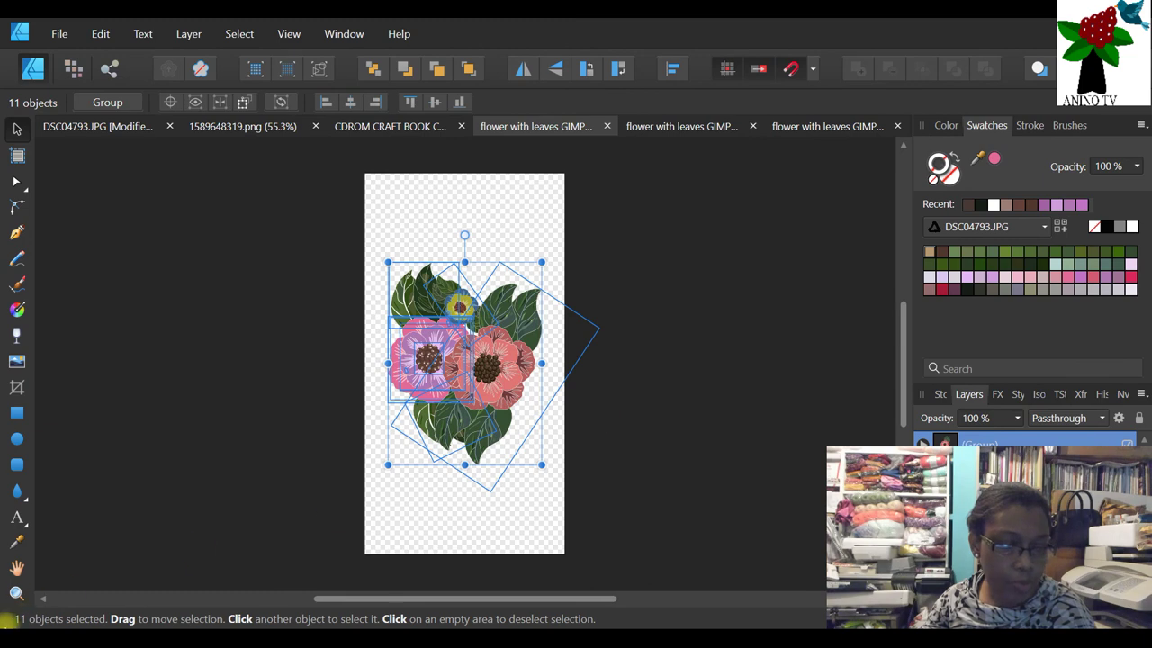
left_click(16, 594)
left_click(396, 369)
left_click(449, 360)
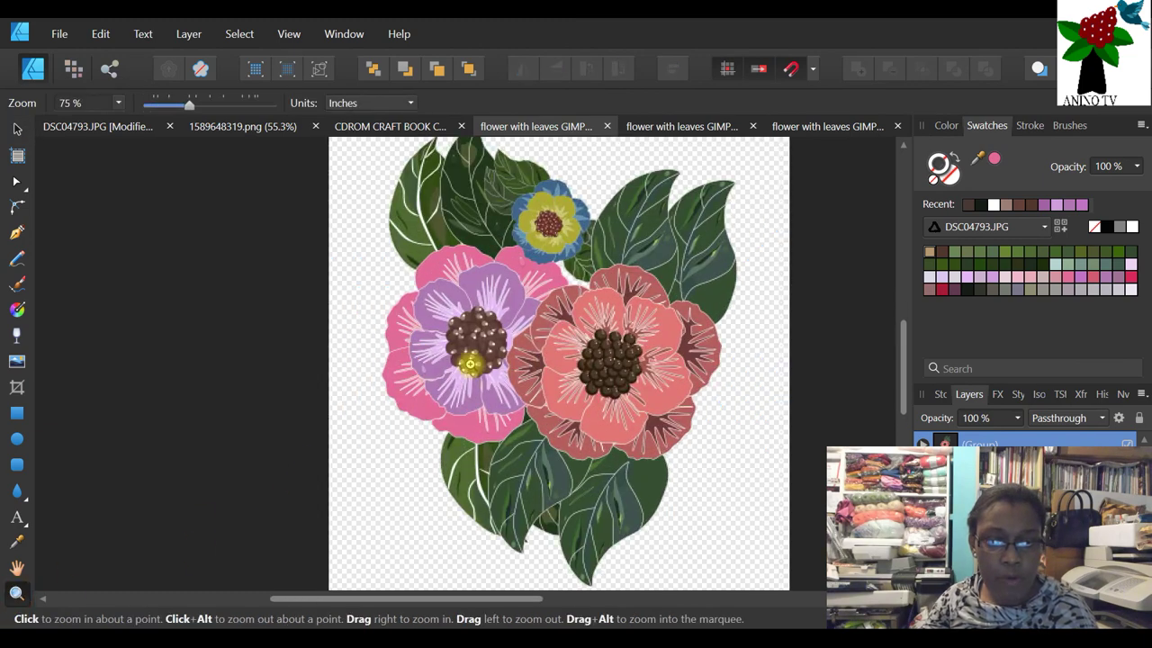
left_click(20, 129)
left_click(874, 236)
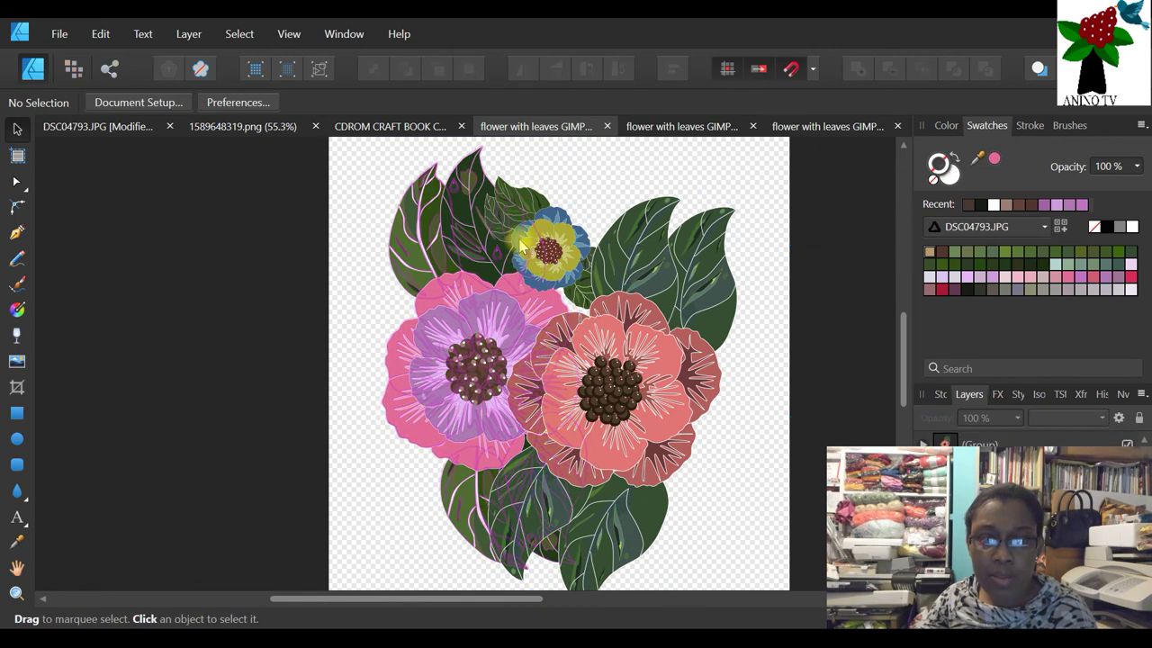
- Enlarge the blue flower group from its centre and reposition it above the pink flower
left_click(520, 247)
left_click_drag(611, 297, 750, 347)
left_click_drag(468, 259, 531, 243)
scroll(567, 436, "up", 2)
mouse_move(576, 459)
left_mouse_down()
mouse_move(542, 457)
mouse_move(555, 475)
mouse_move(569, 467)
mouse_move(572, 433)
left_mouse_up()
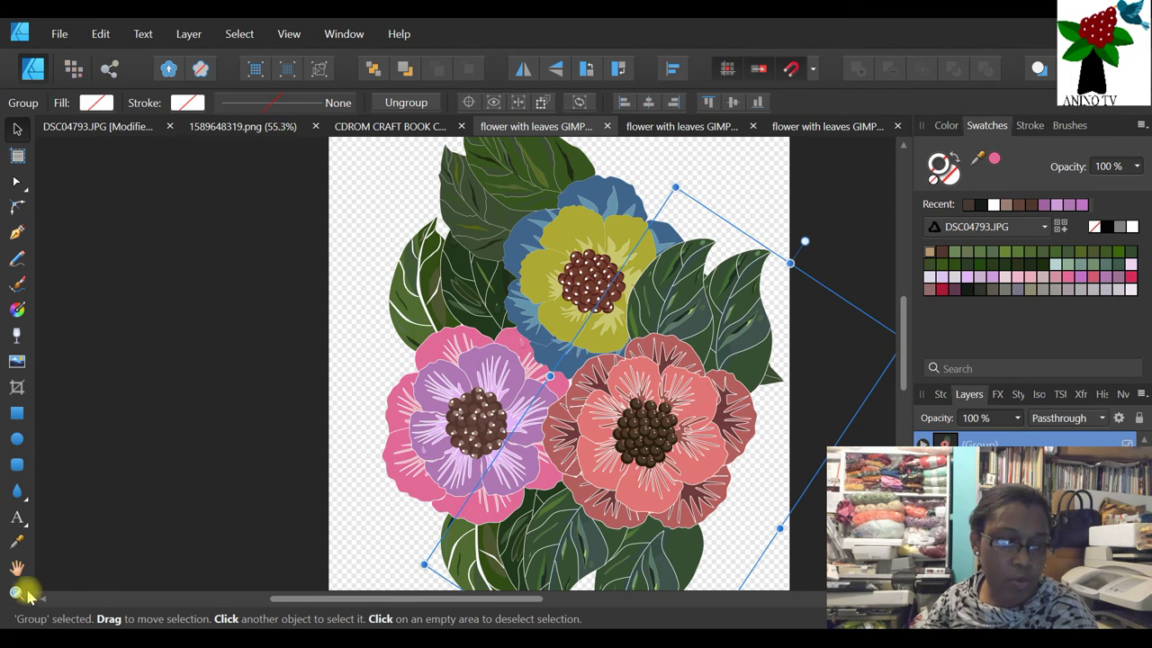
left_click(18, 592)
left_click(167, 106)
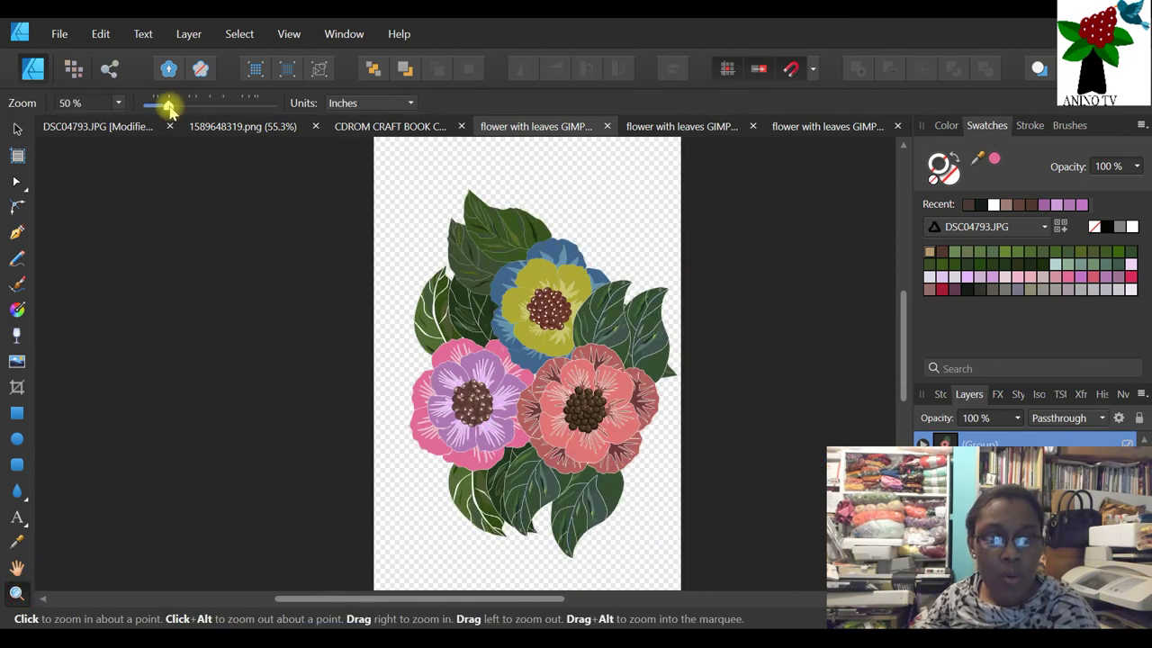
left_click_drag(158, 108, 153, 105)
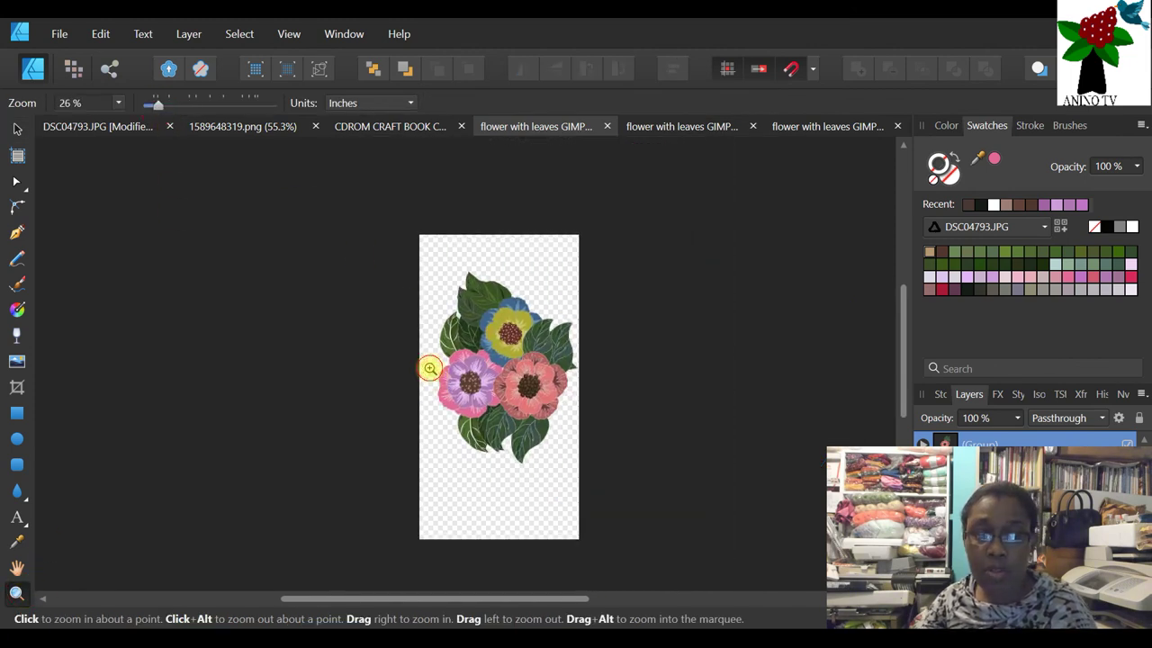
left_click(429, 365)
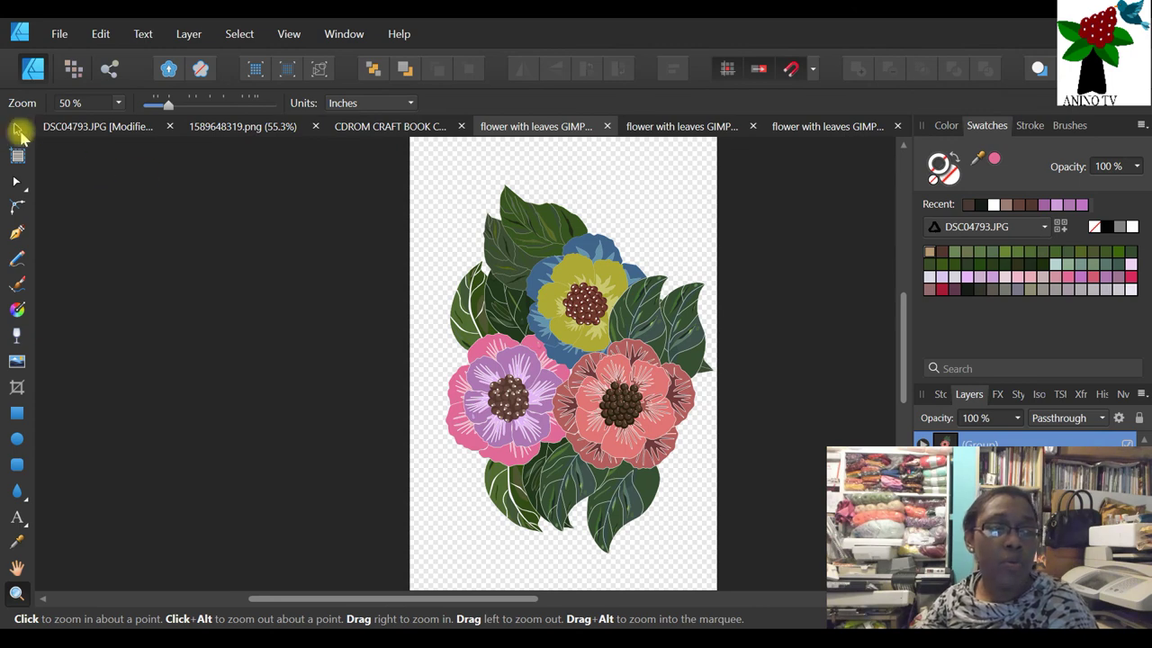
left_click(18, 131)
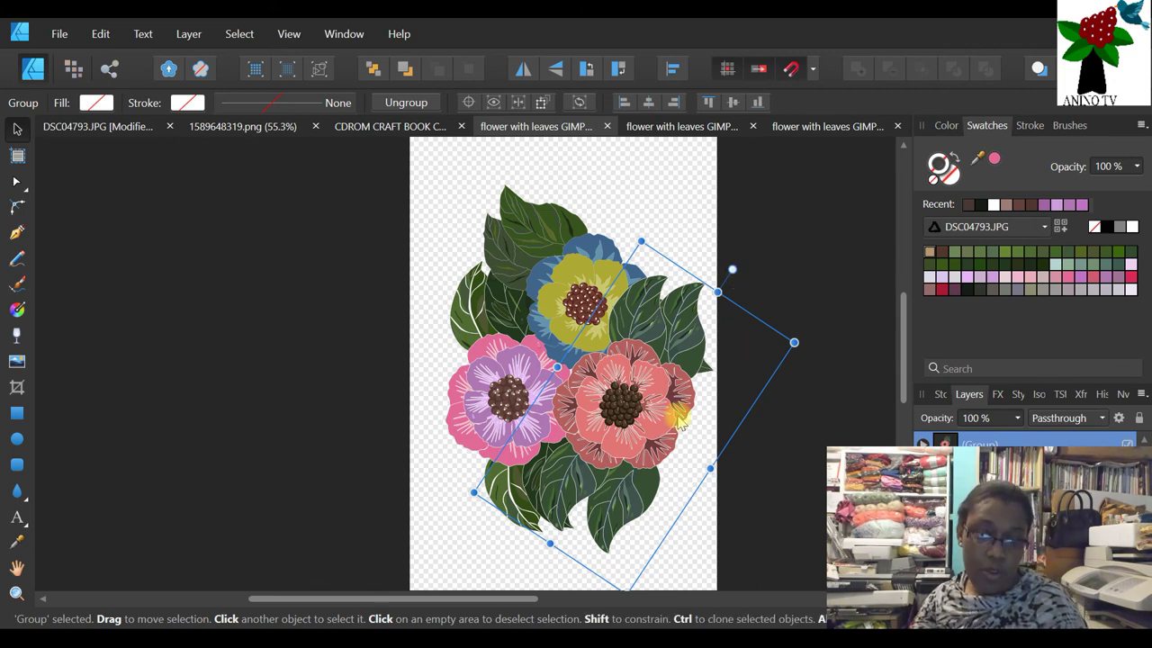
- Undo the recent group transforms, selection changes and the canvas size change
key("ctrl+z")
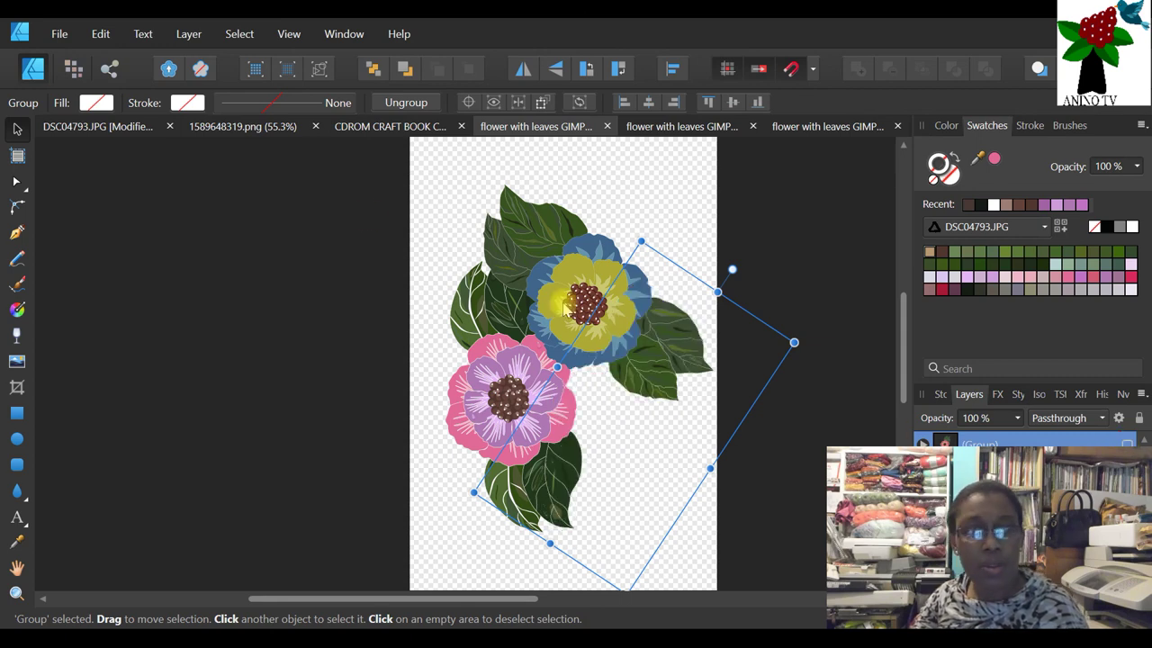
left_click(102, 34)
left_click(99, 56)
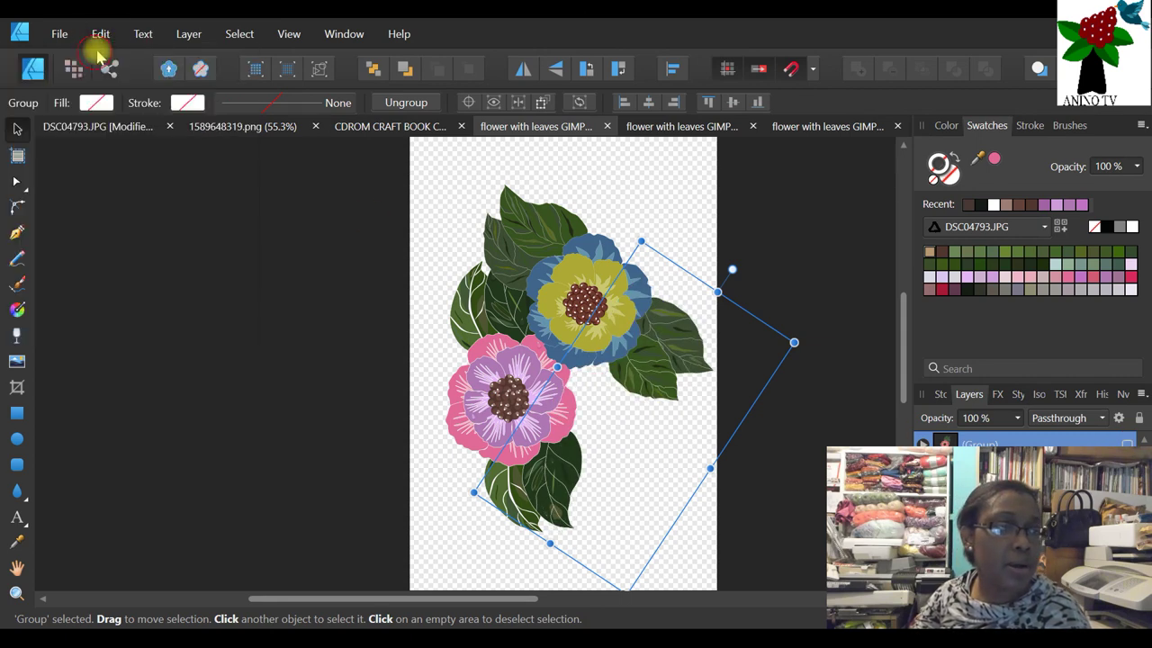
left_click(100, 34)
left_click(95, 52)
left_click(99, 34)
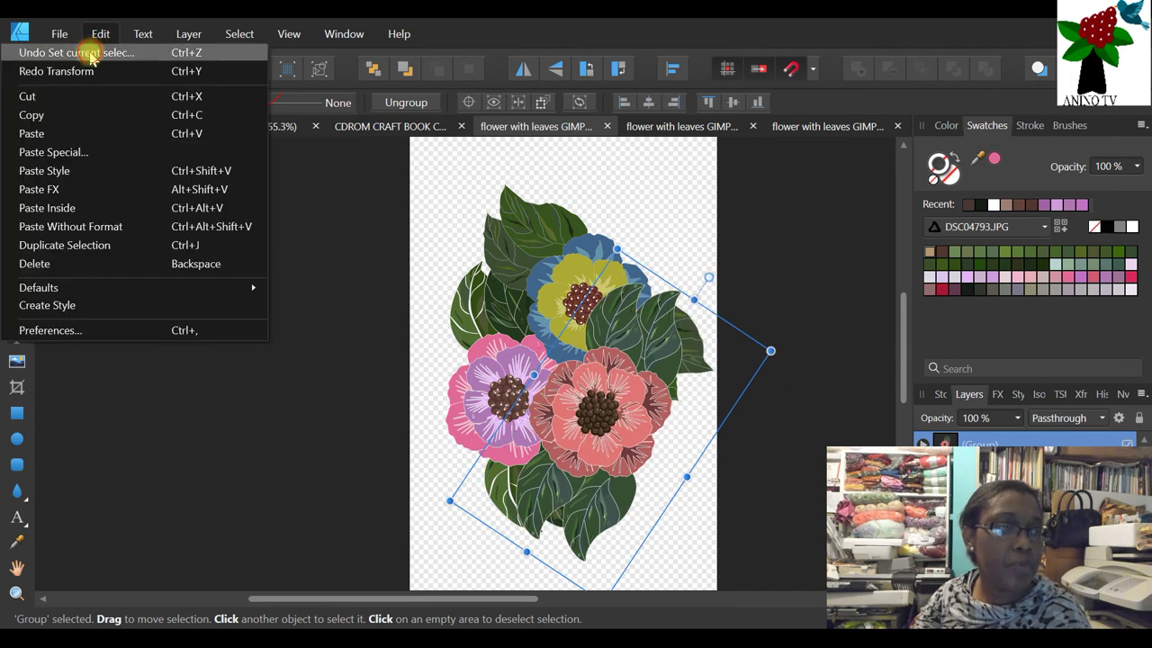
left_click(92, 54)
left_click(99, 35)
left_click(92, 52)
left_click(99, 34)
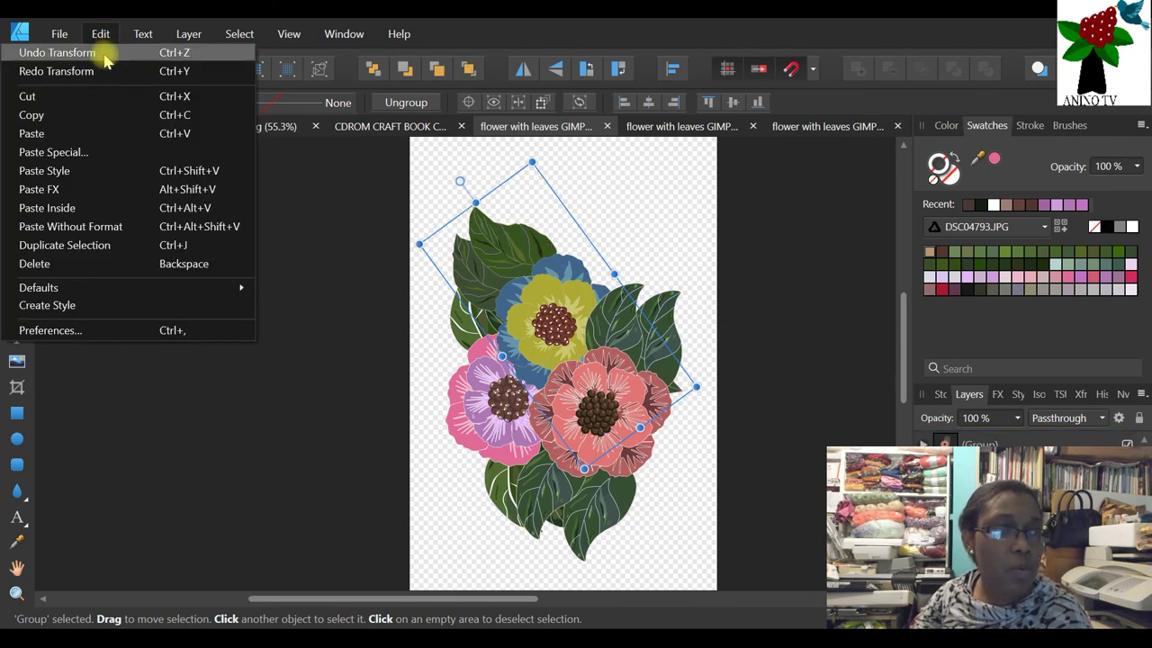
left_click(104, 55)
left_click(101, 34)
left_click(94, 52)
left_click(97, 34)
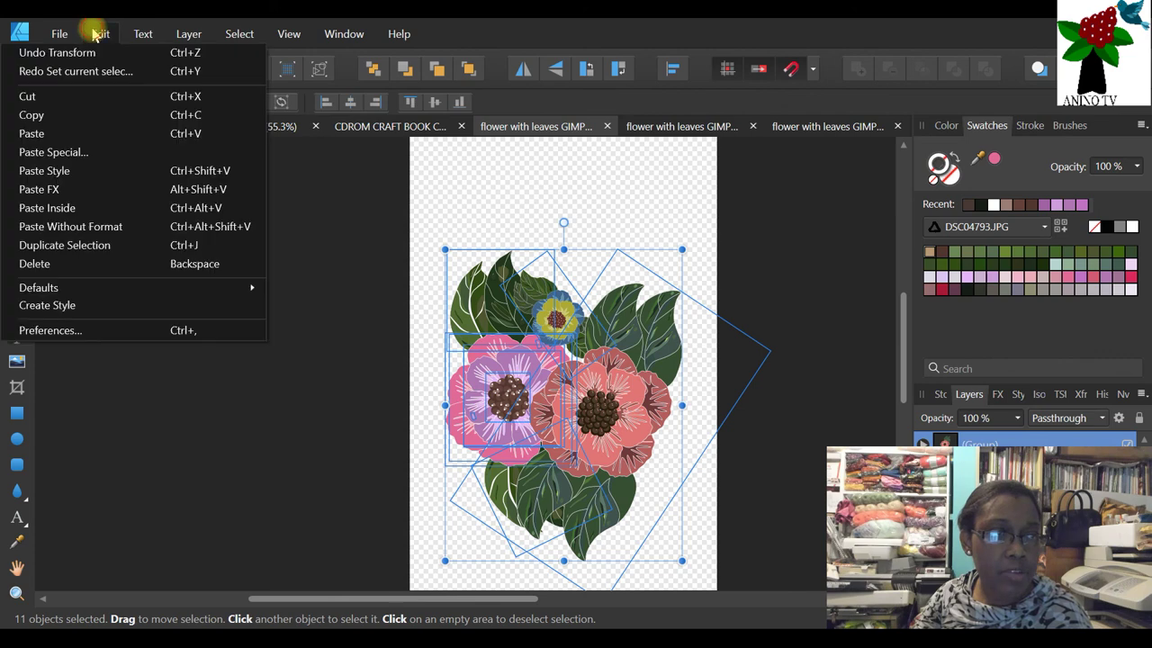
left_click(90, 52)
left_click(97, 35)
left_click(90, 54)
left_click(99, 35)
left_click(95, 54)
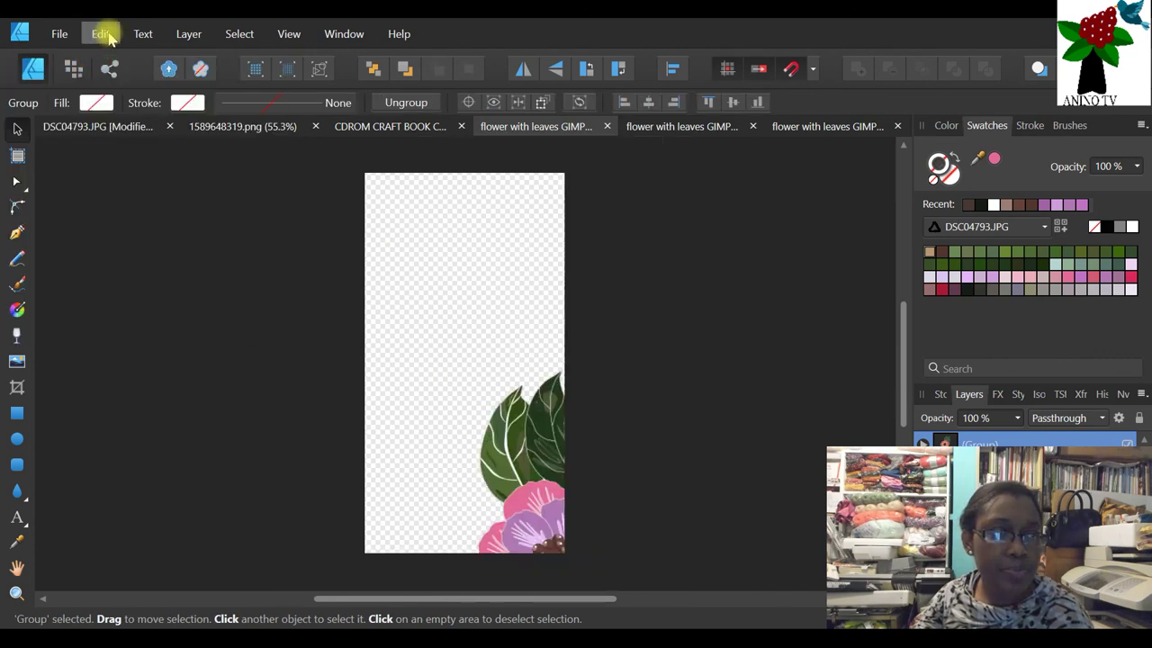
left_click(101, 34)
left_click(102, 34)
- Undo the rotations, moves and pastes of the extra flowers, then clear the selection
left_click(101, 33)
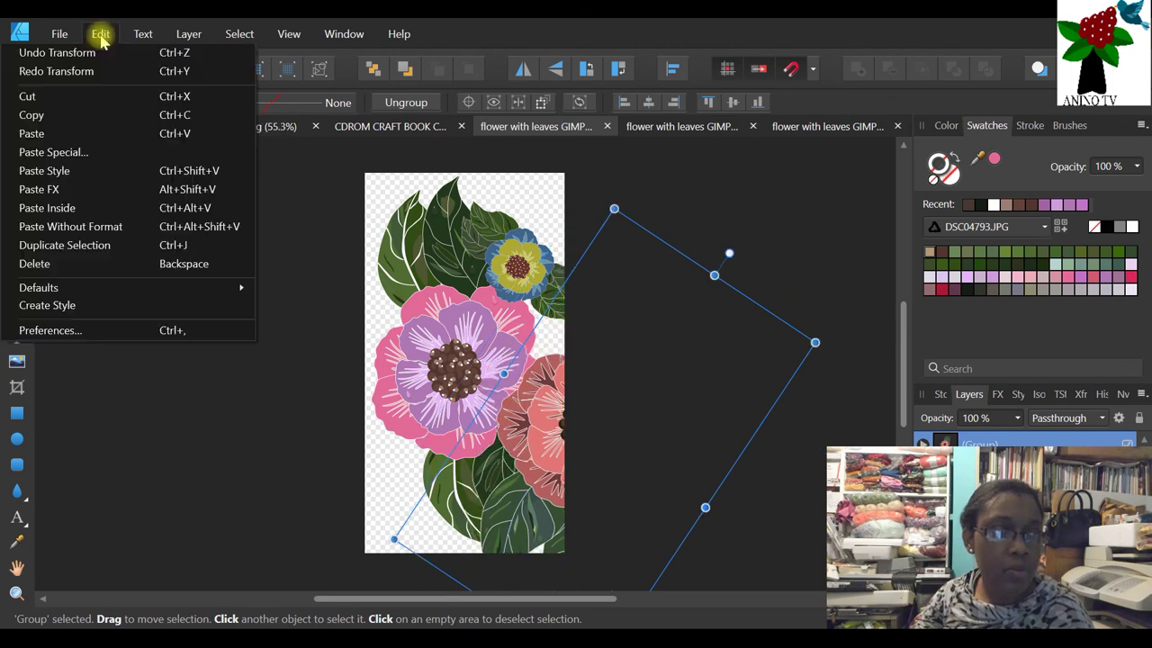
left_click(88, 51)
left_click(101, 33)
left_click(99, 53)
left_click(101, 33)
left_click(102, 54)
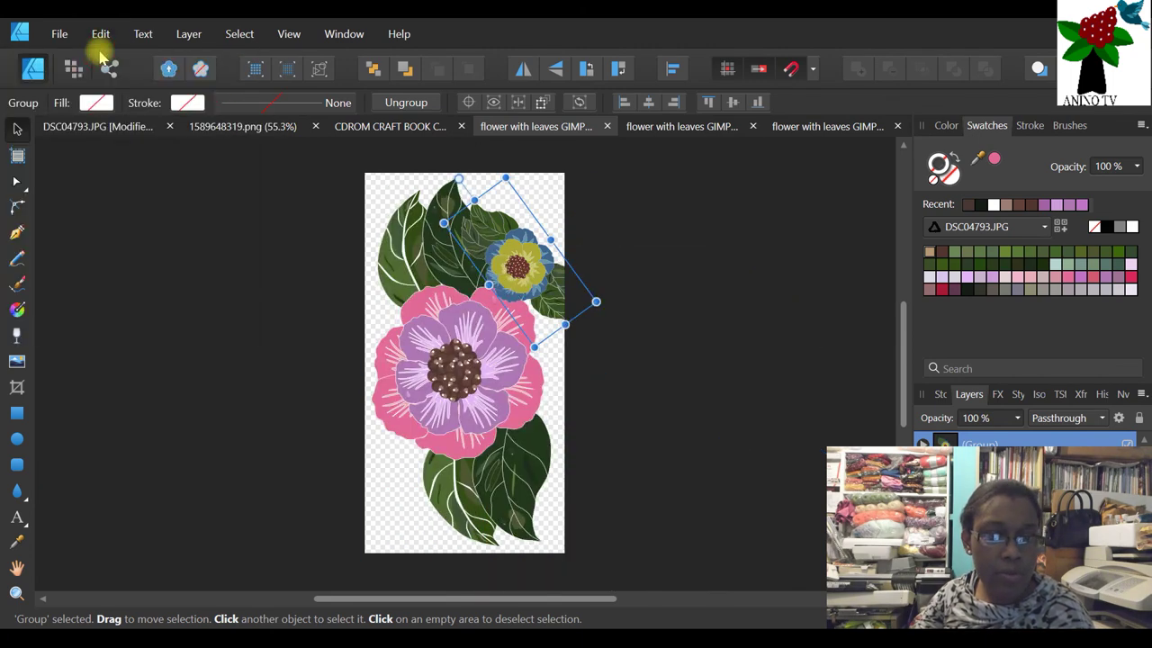
left_click(101, 36)
left_click(90, 51)
left_click(99, 36)
left_click(93, 52)
left_click(99, 34)
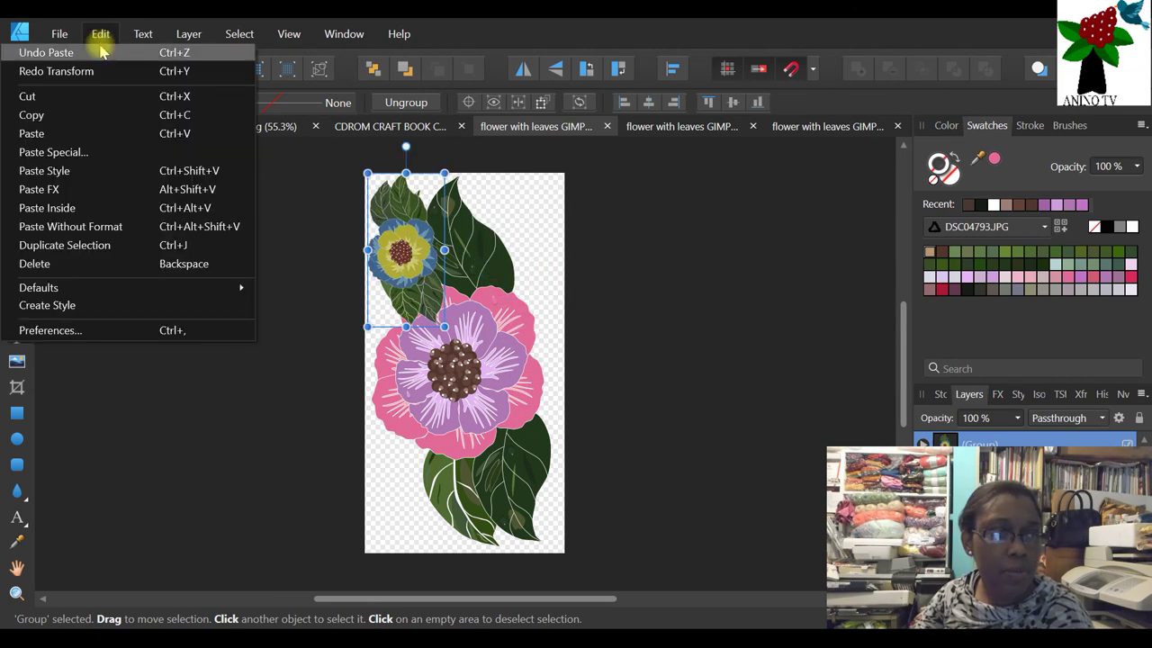
left_click(102, 54)
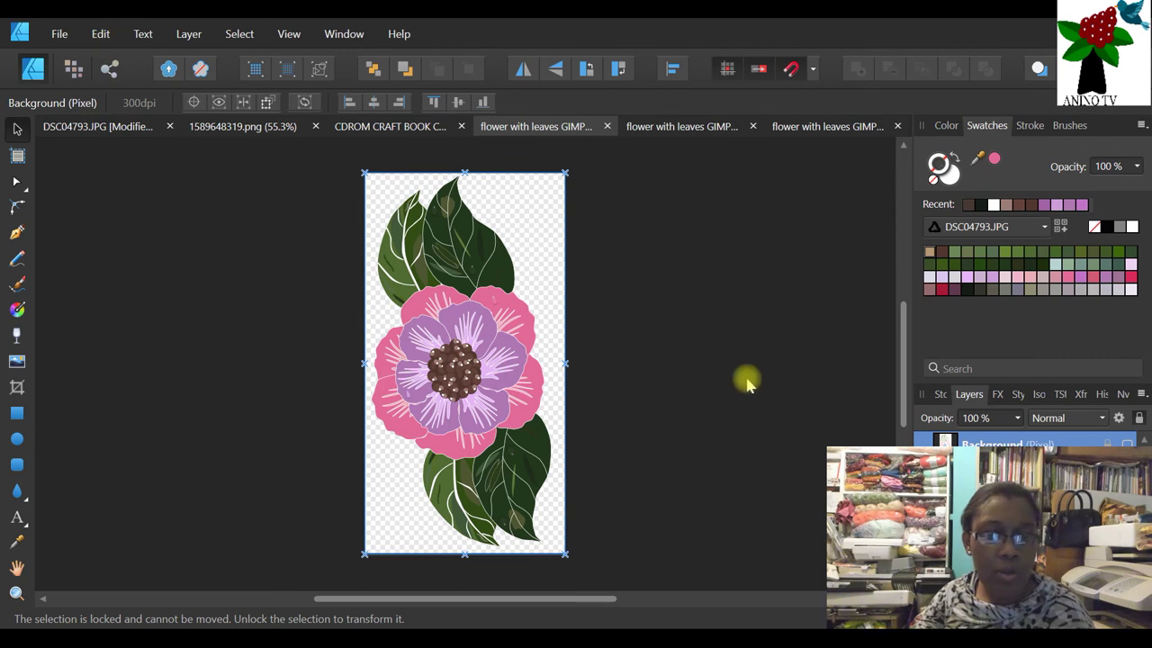
left_click(681, 345)
- Recentre the canvas and start Save As, proposing 'flower with leaves GIMP' as an Affinity file
left_click_drag(597, 598, 542, 561)
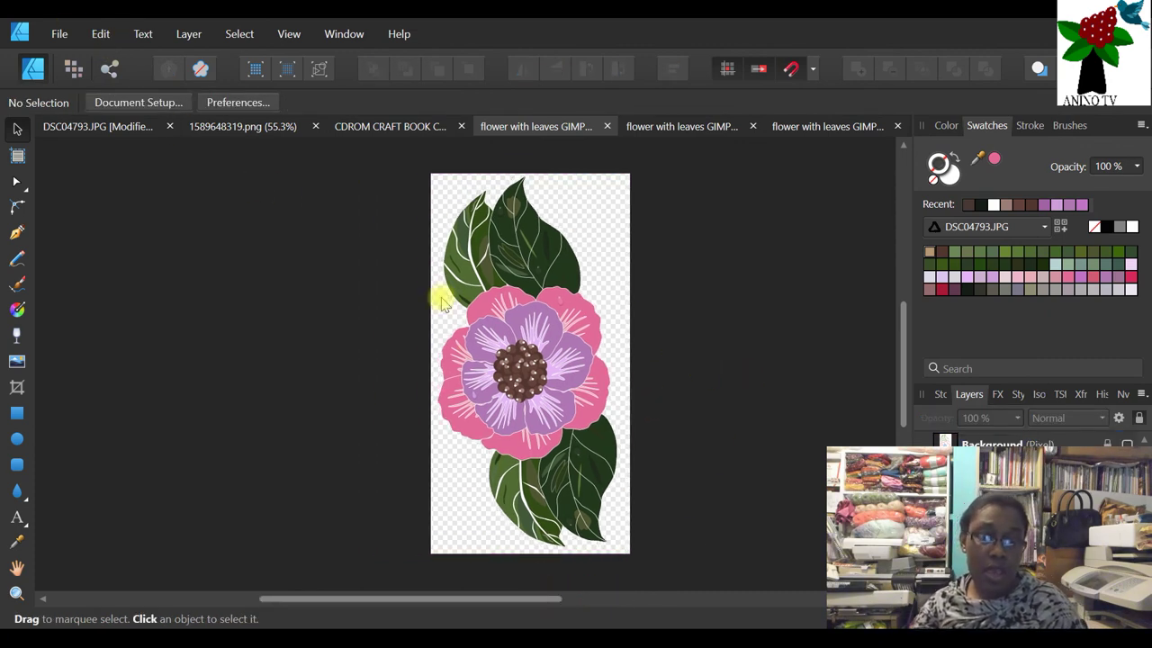
left_click(61, 36)
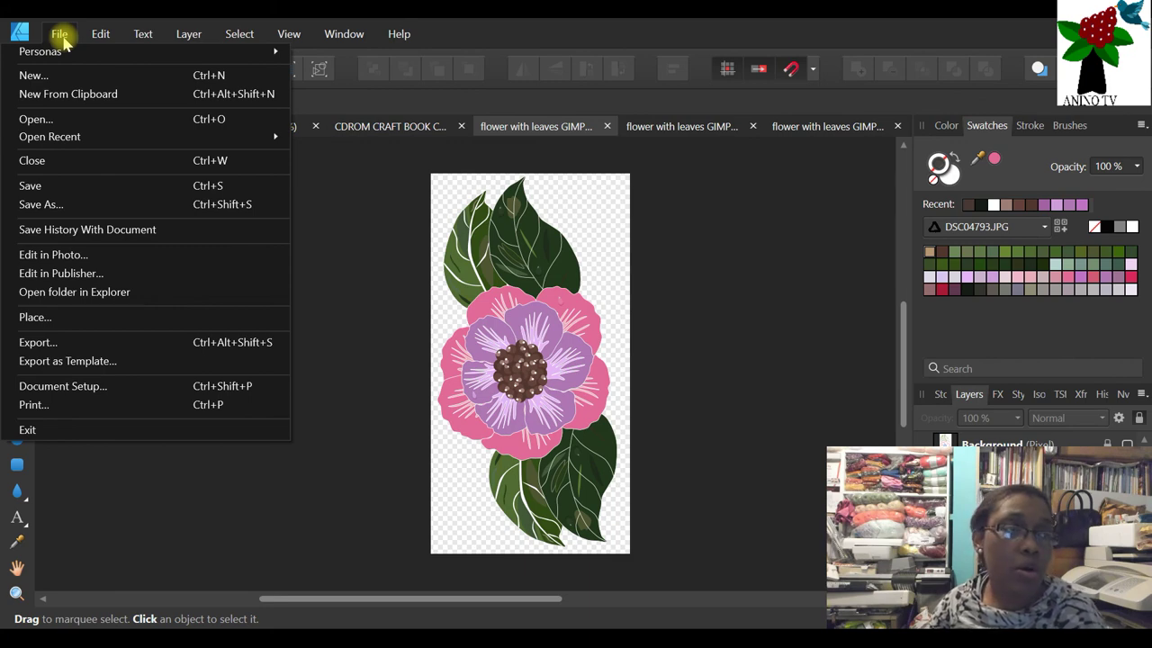
left_click(31, 204)
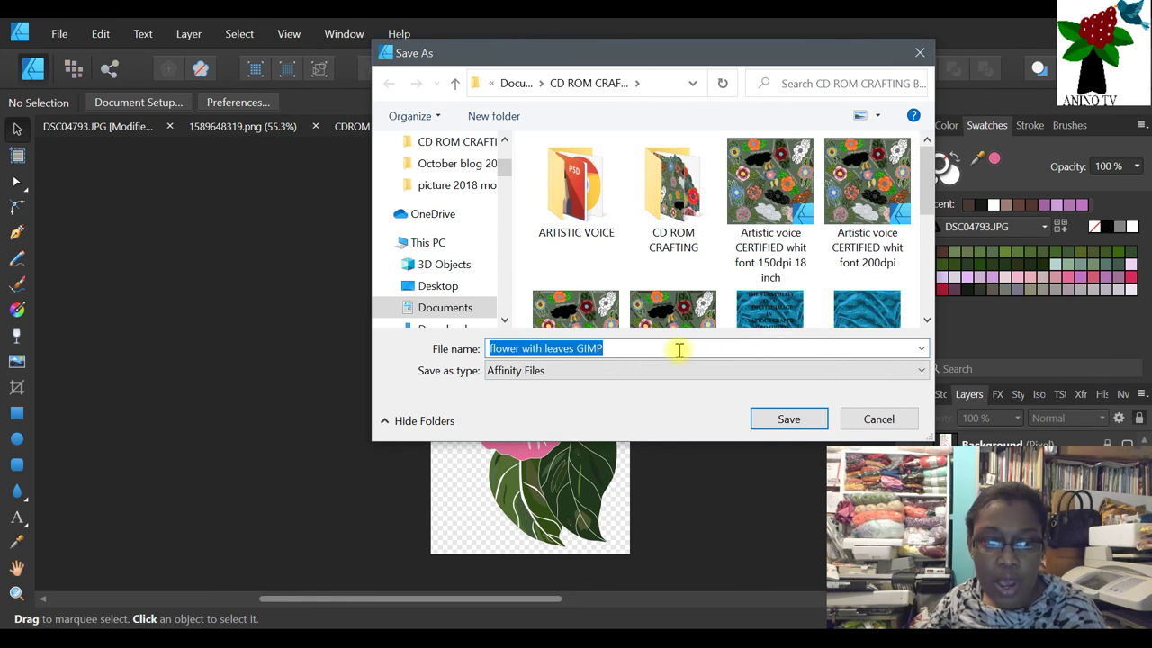
- In the Save As dialog, reuse an existing file's name as the new file name
left_click_drag(658, 52, 817, 31)
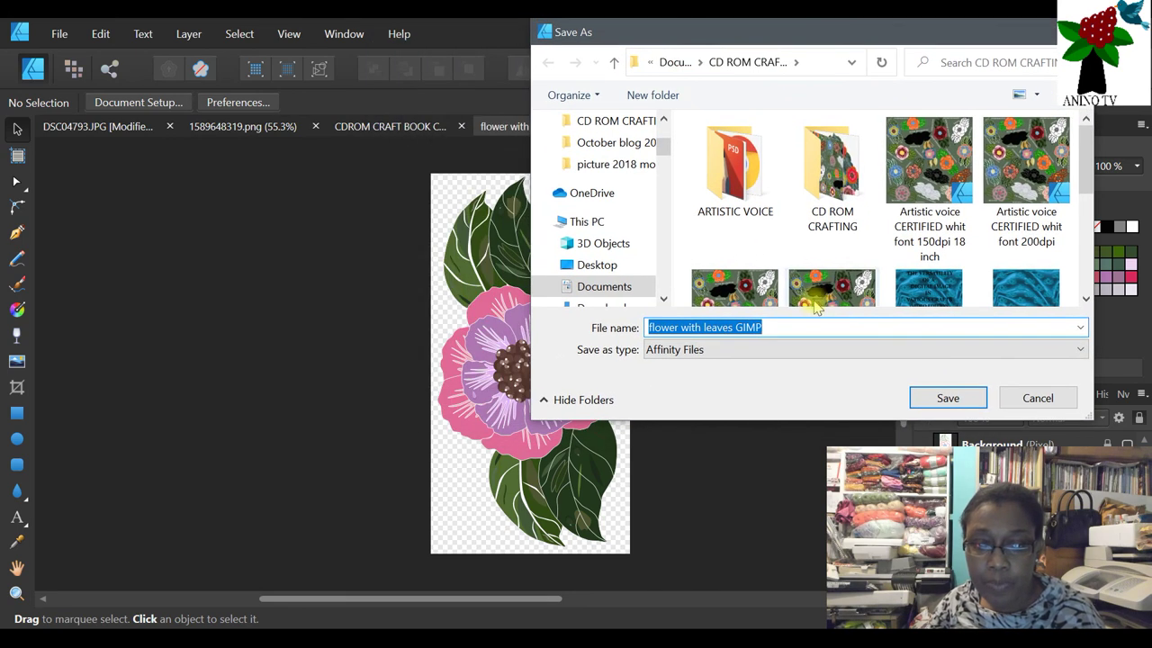
left_click(797, 322)
scroll(894, 291, "down", 5)
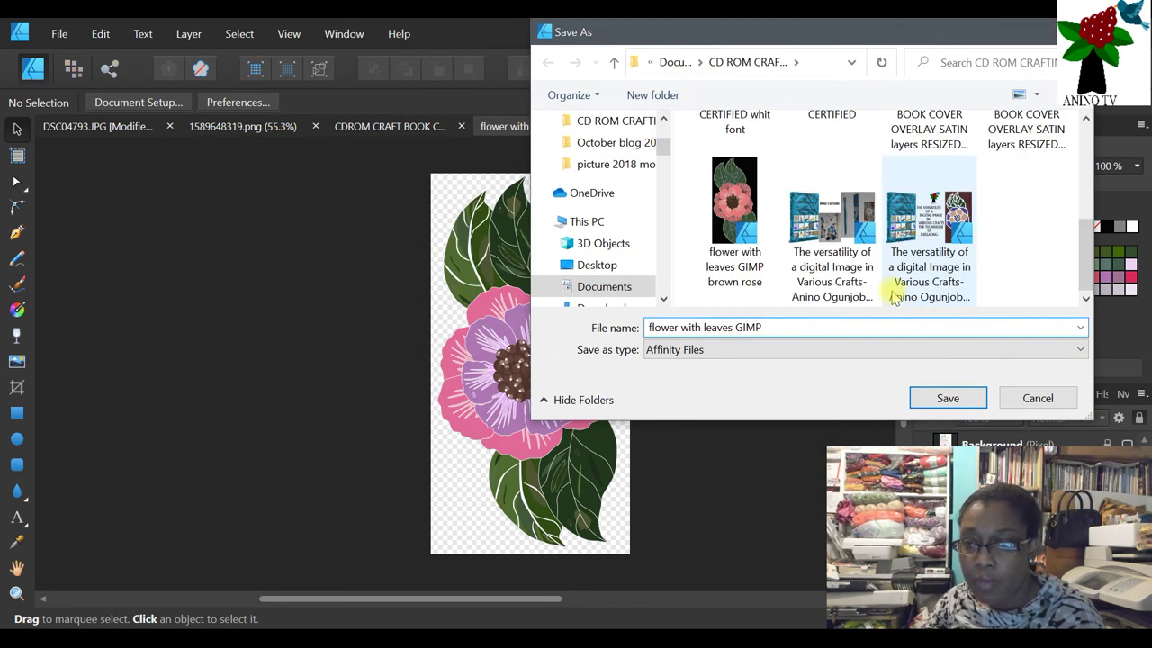
left_click(915, 261)
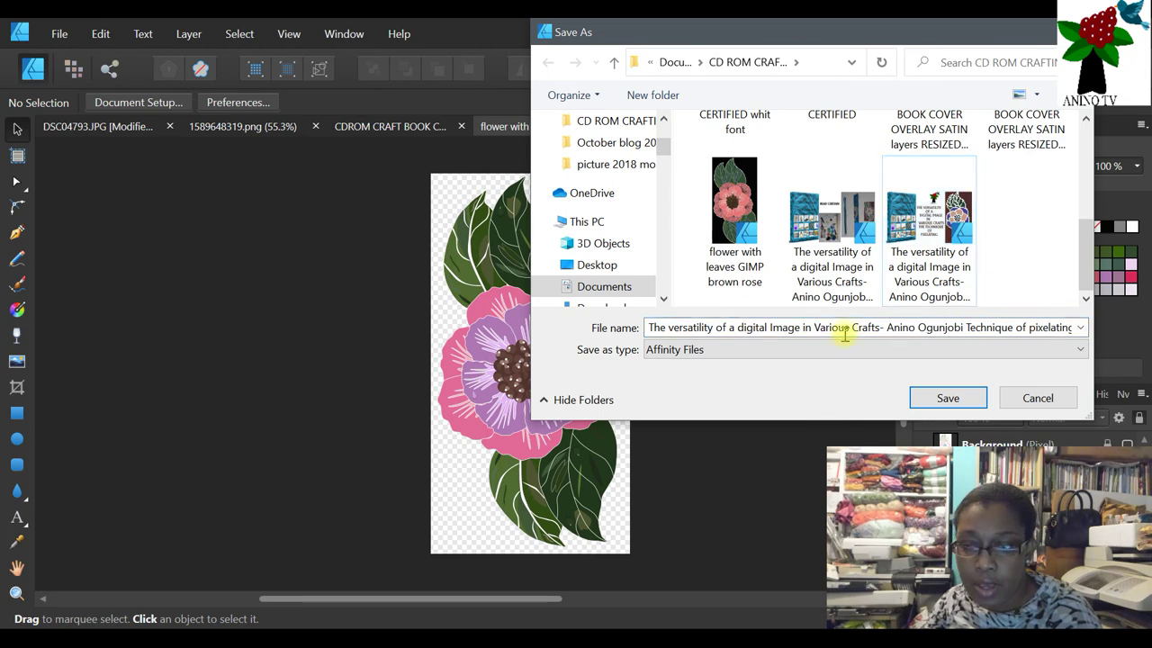
- Replace the name's last word 'pixelating' with 'Vector art' and save as an Affinity file
triple_click(1028, 326)
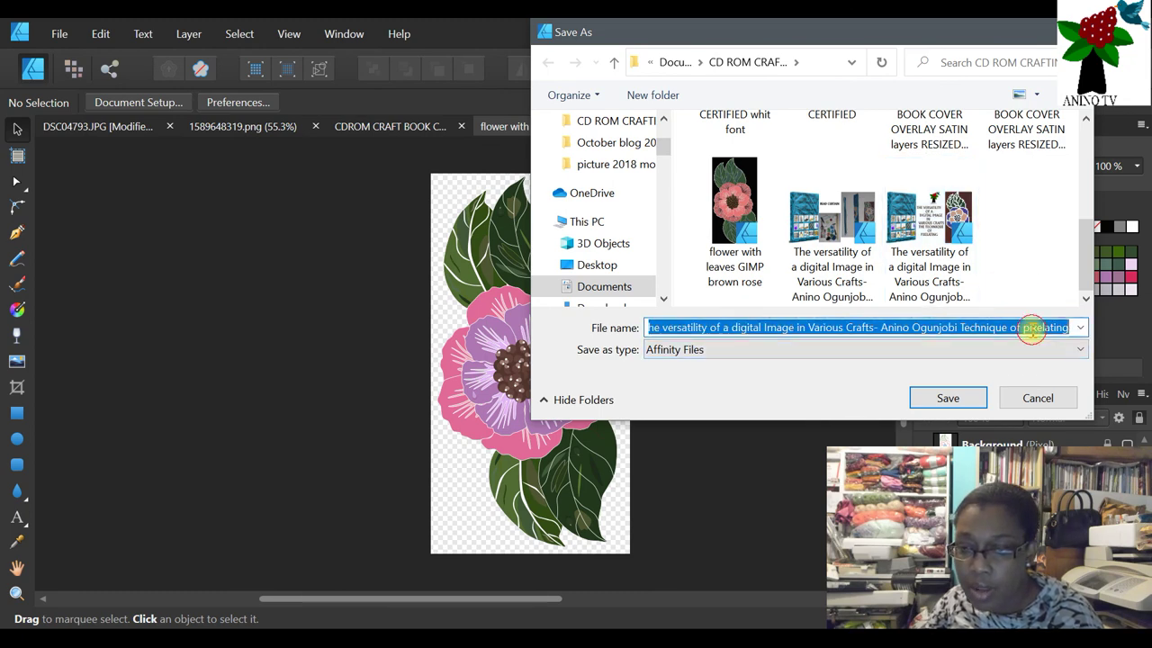
left_click(1028, 326)
double_click(1026, 327)
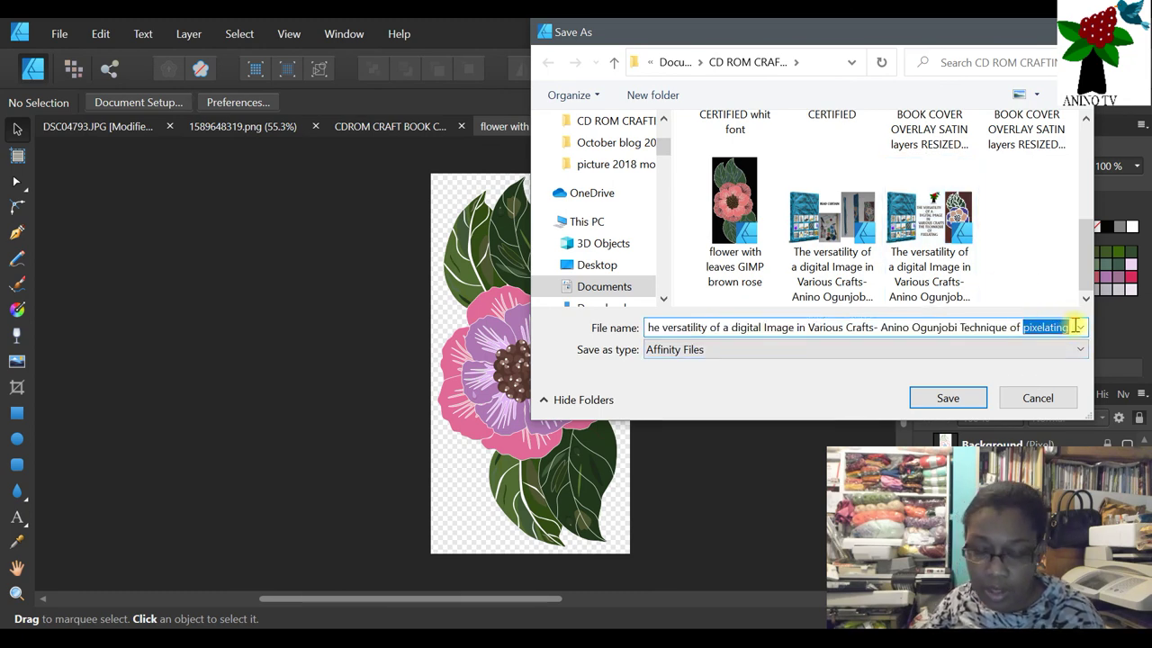
type("Ve")
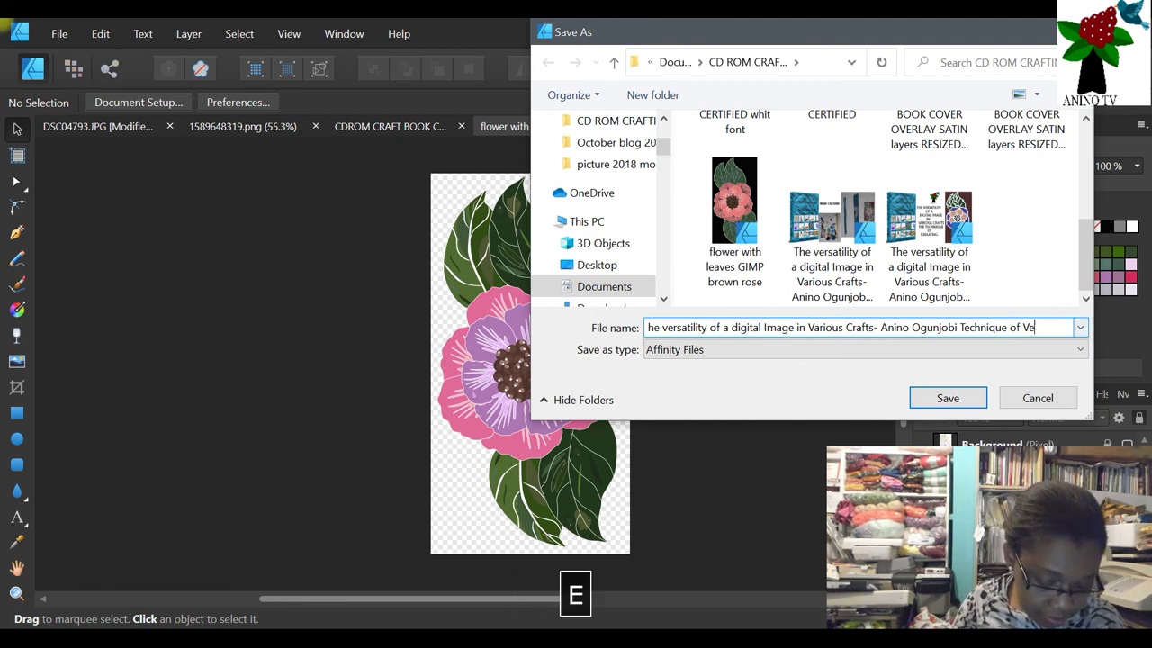
type("cto")
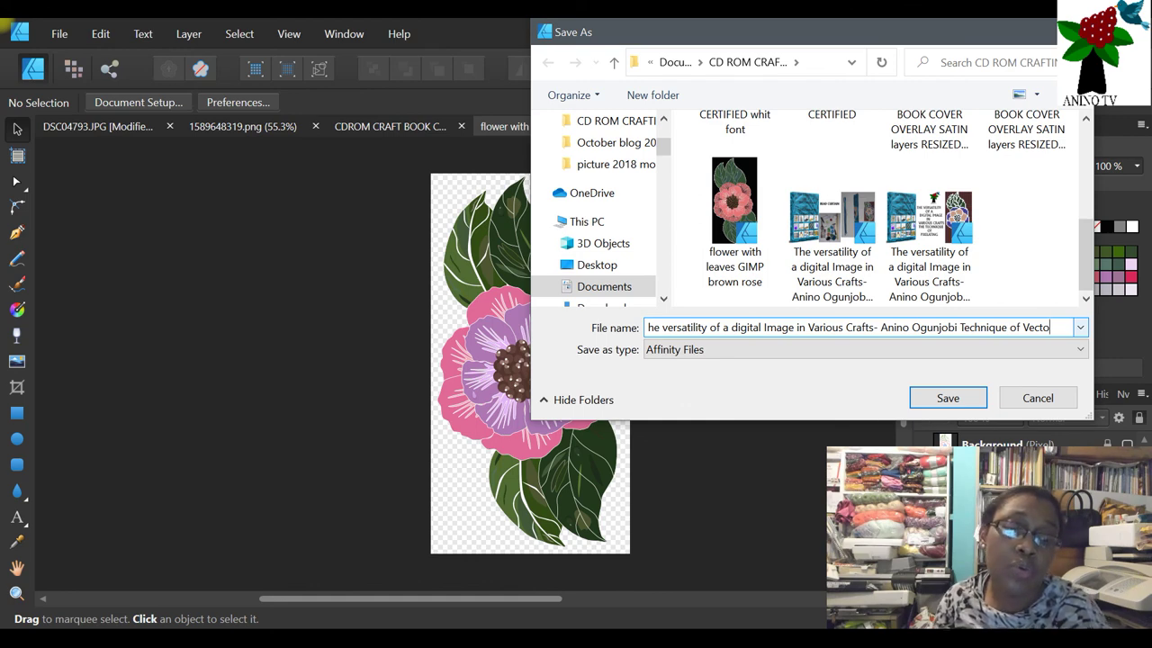
type("r art")
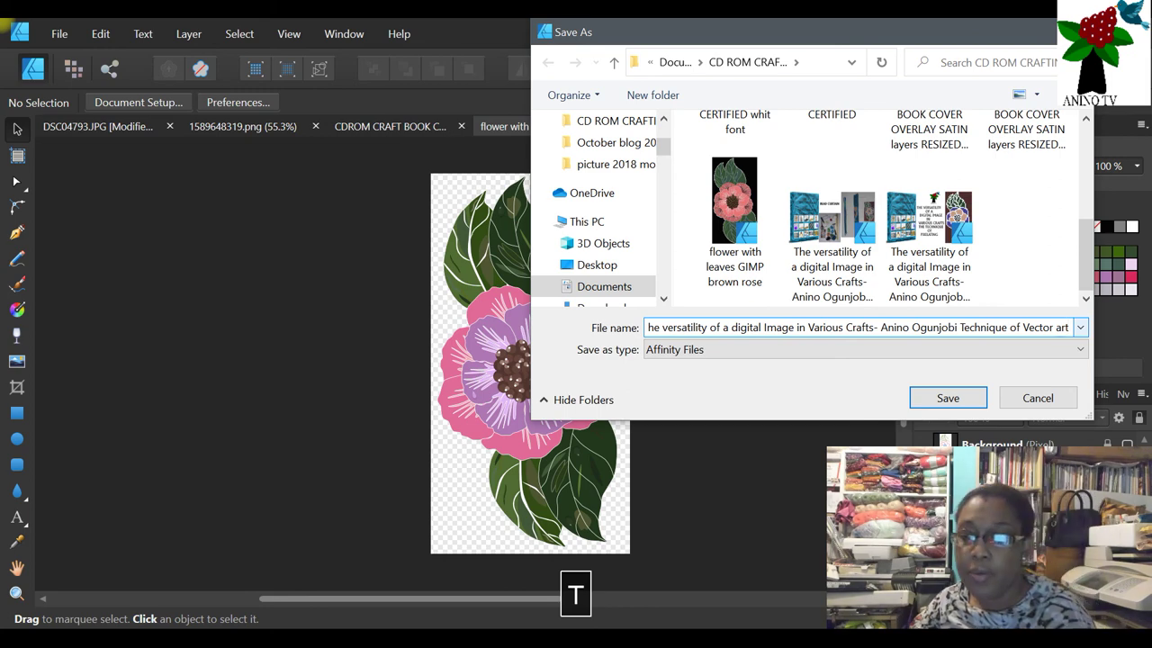
left_click(947, 398)
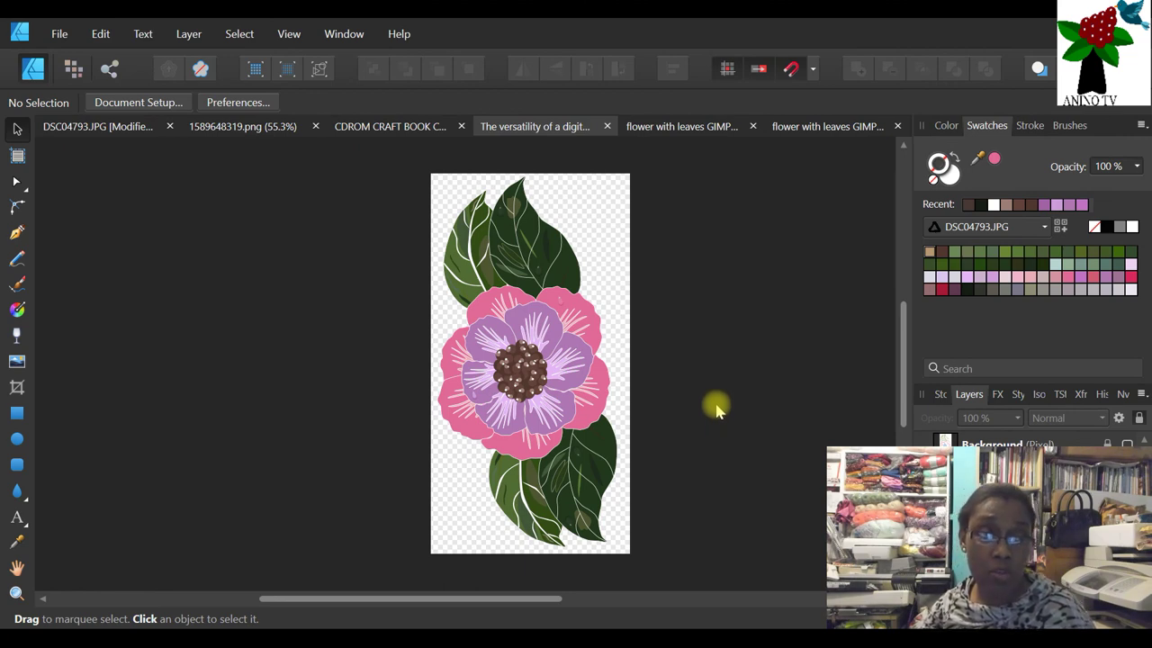
- Open File > Export to show the SVG (digital - high quality) preset at 300 DPI
left_click(59, 33)
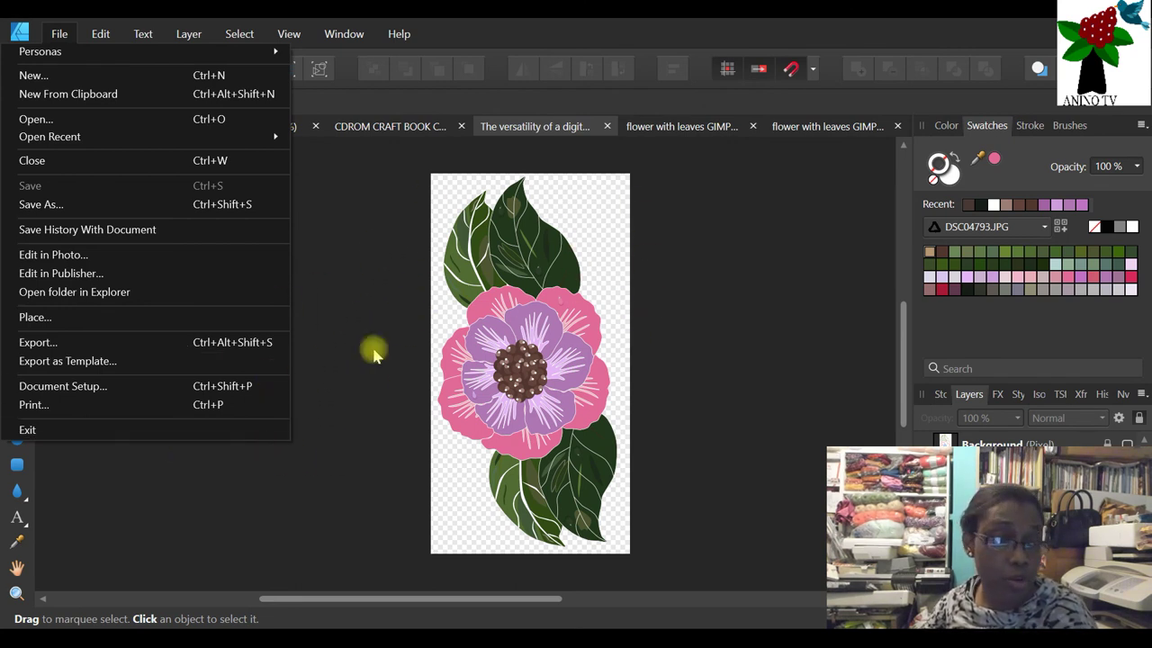
left_click(88, 341)
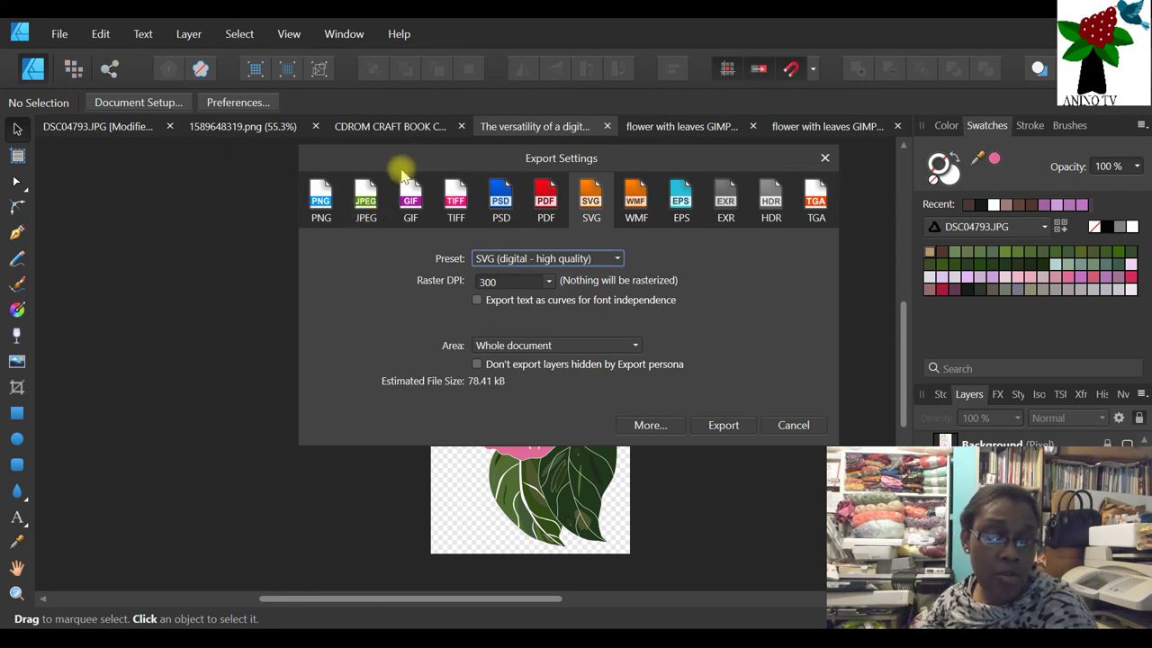
- Preview the JPEG, PNG and PSD export options, then close Export Settings without exporting
left_click_drag(432, 157, 774, 127)
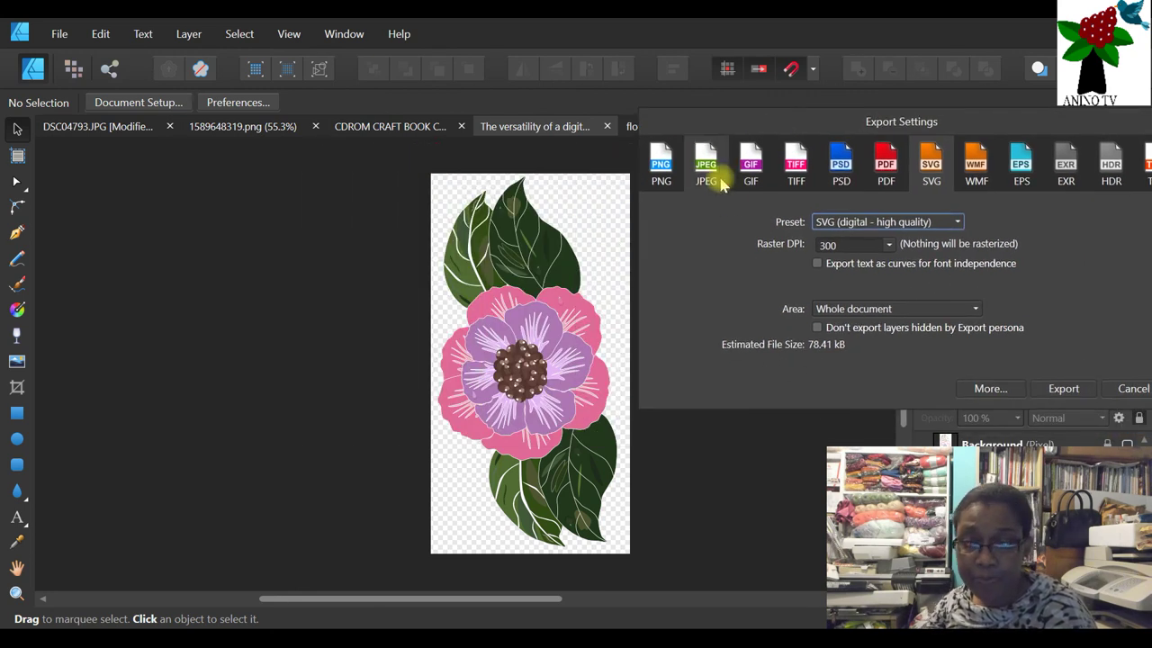
left_click(707, 167)
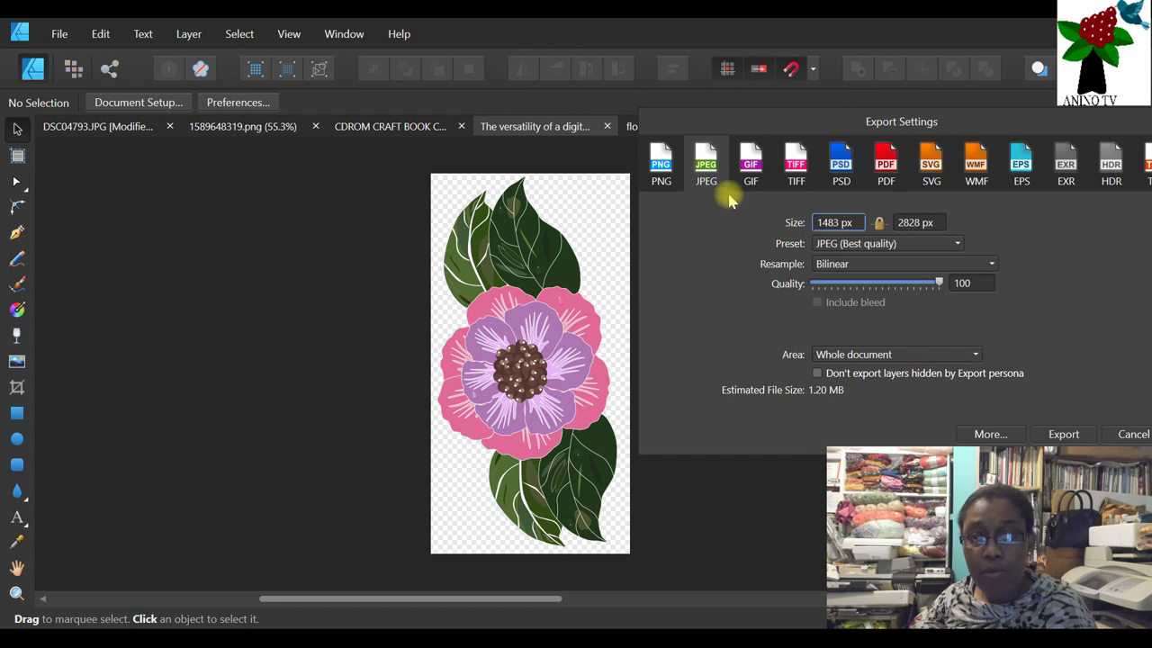
left_click(675, 167)
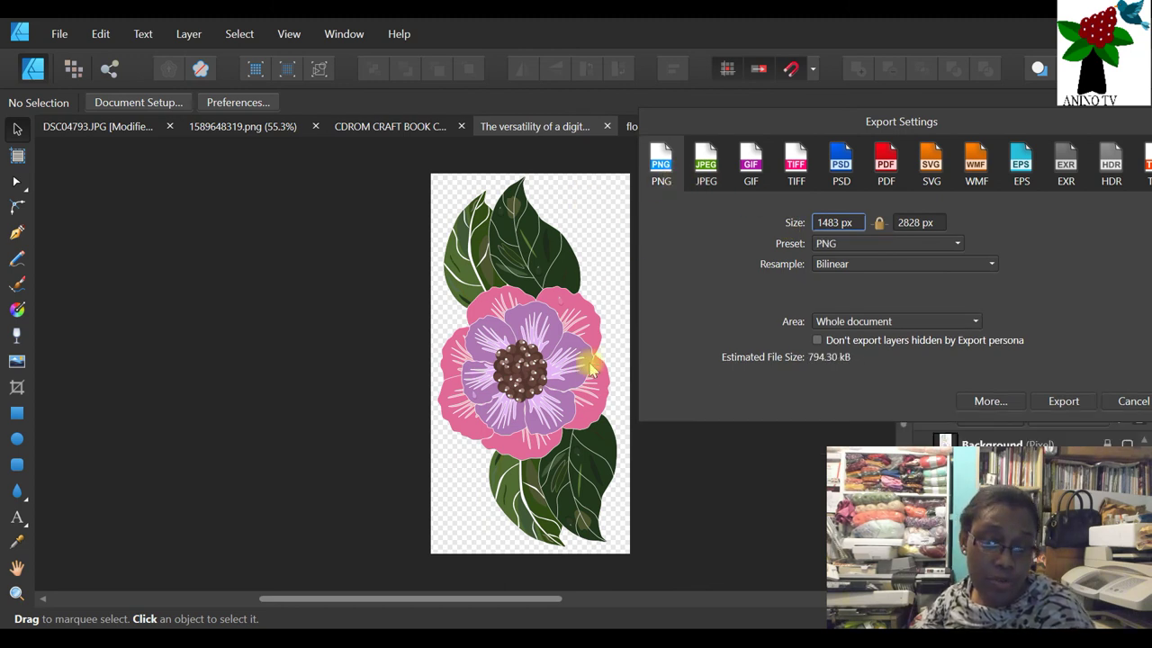
left_click(835, 177)
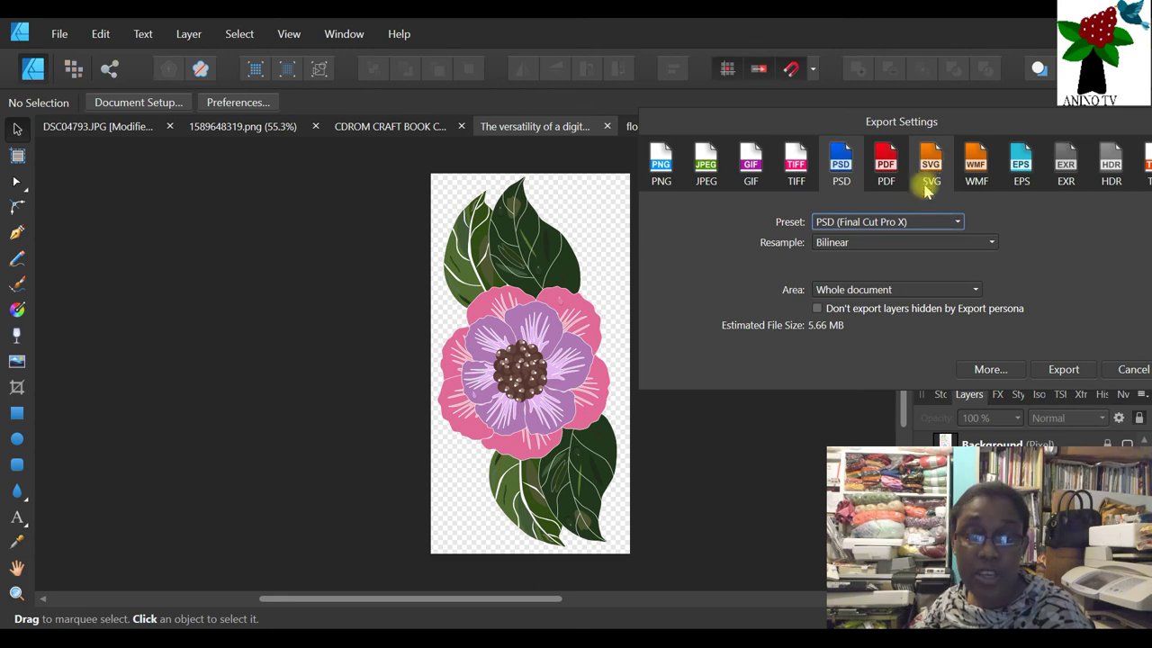
left_click_drag(995, 131, 901, 125)
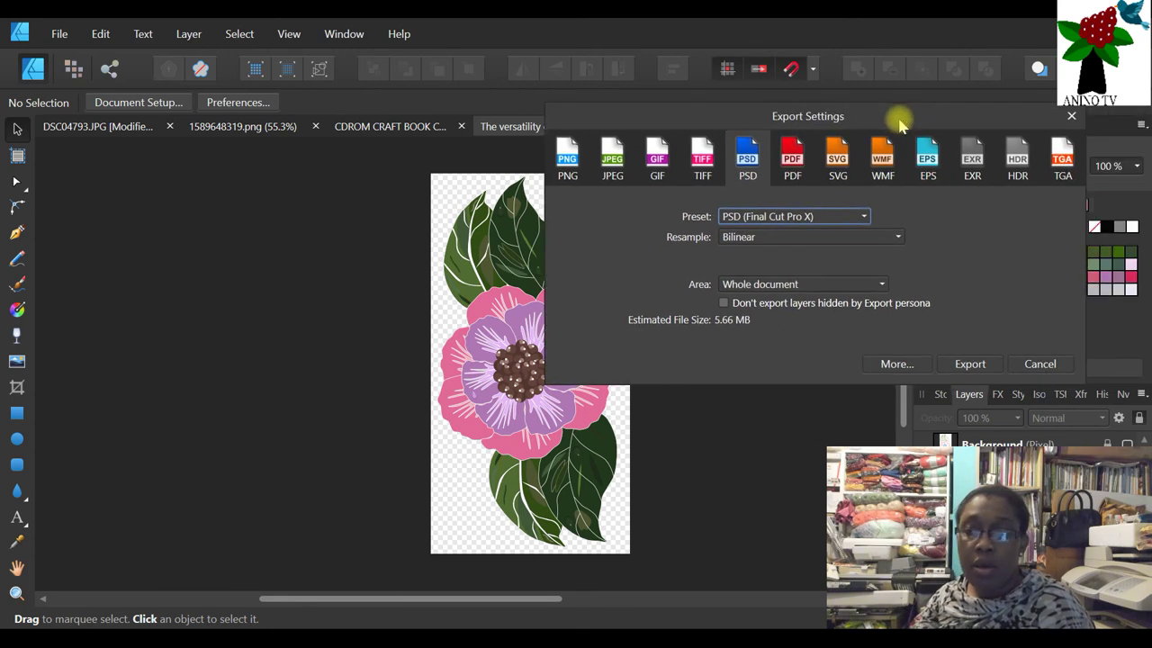
left_click(1072, 118)
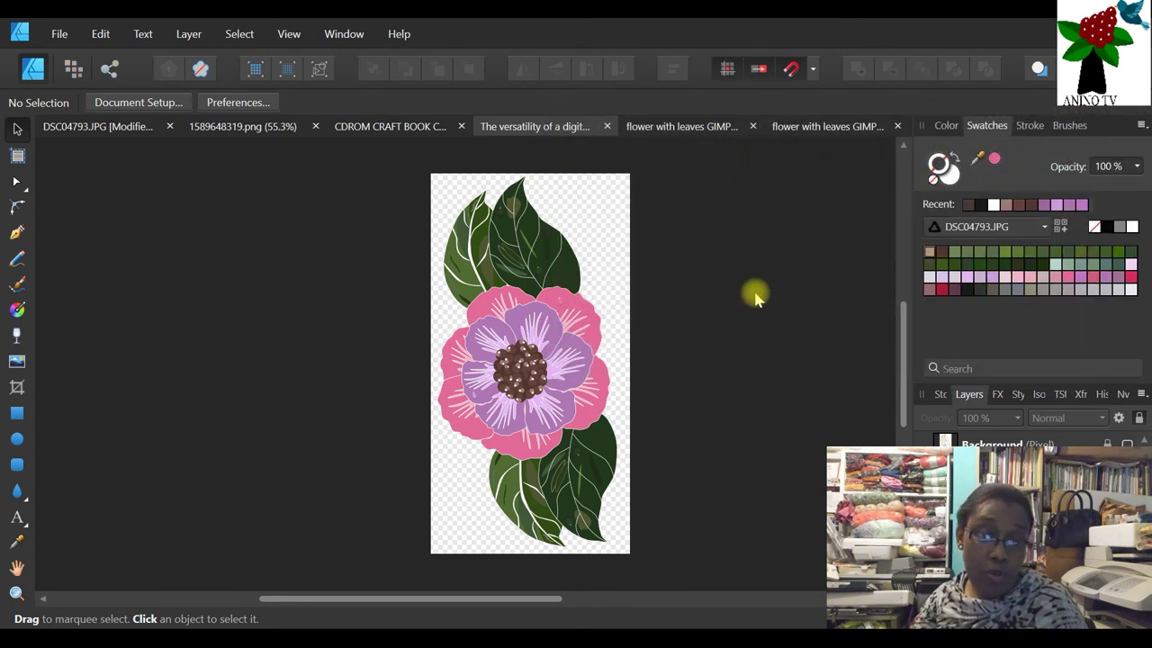